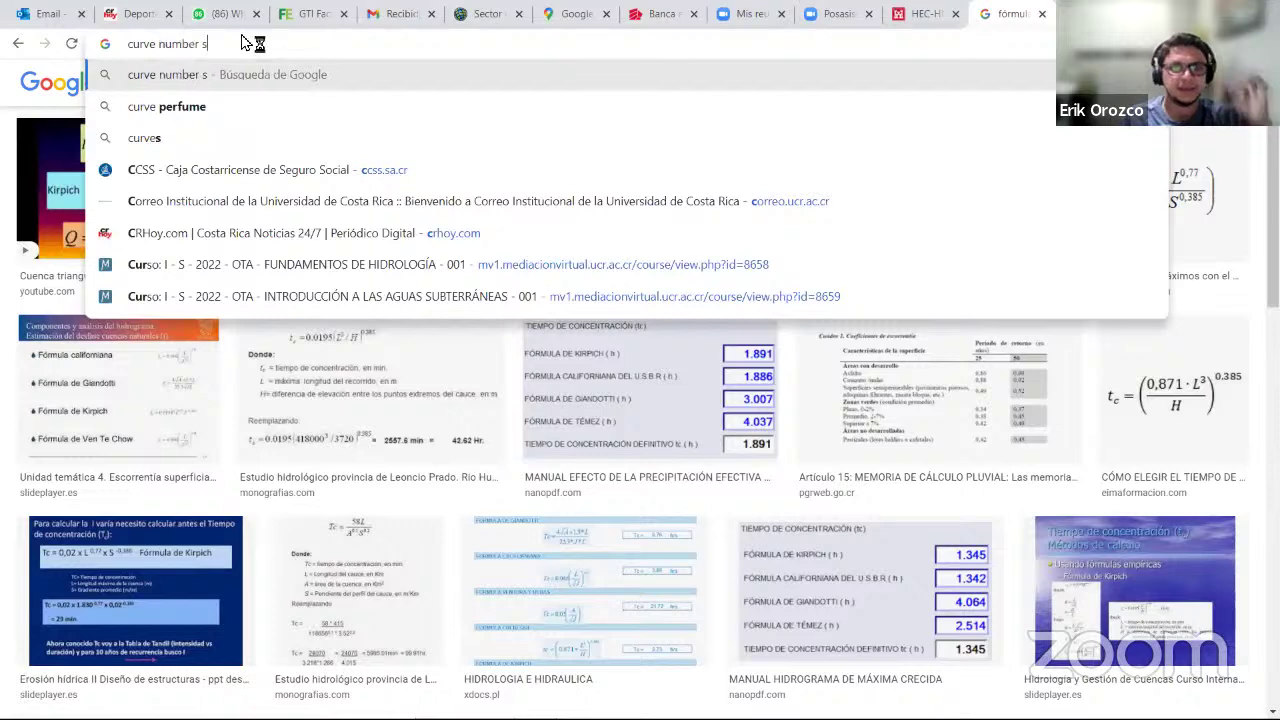
Search the web for "curve number scs table" and open the Hydrologic Engineering Center's CN Tables page.
key("Down")
key("Return")
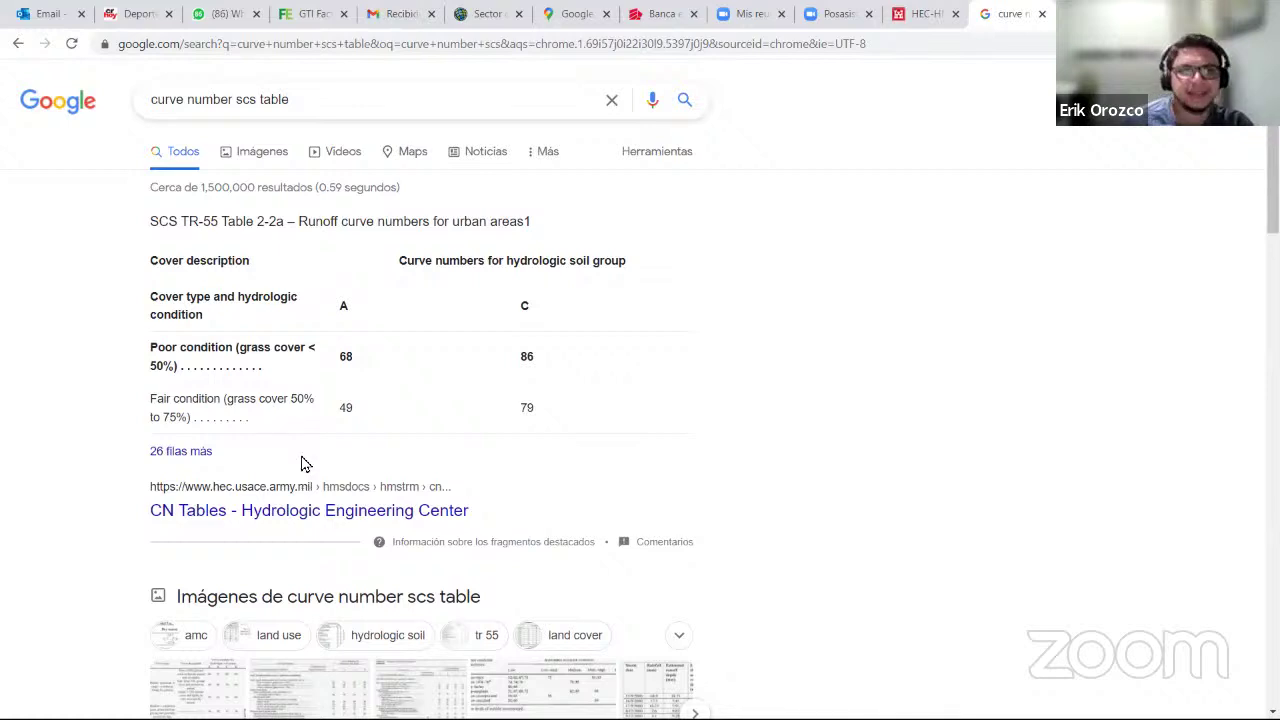
left_click(264, 518)
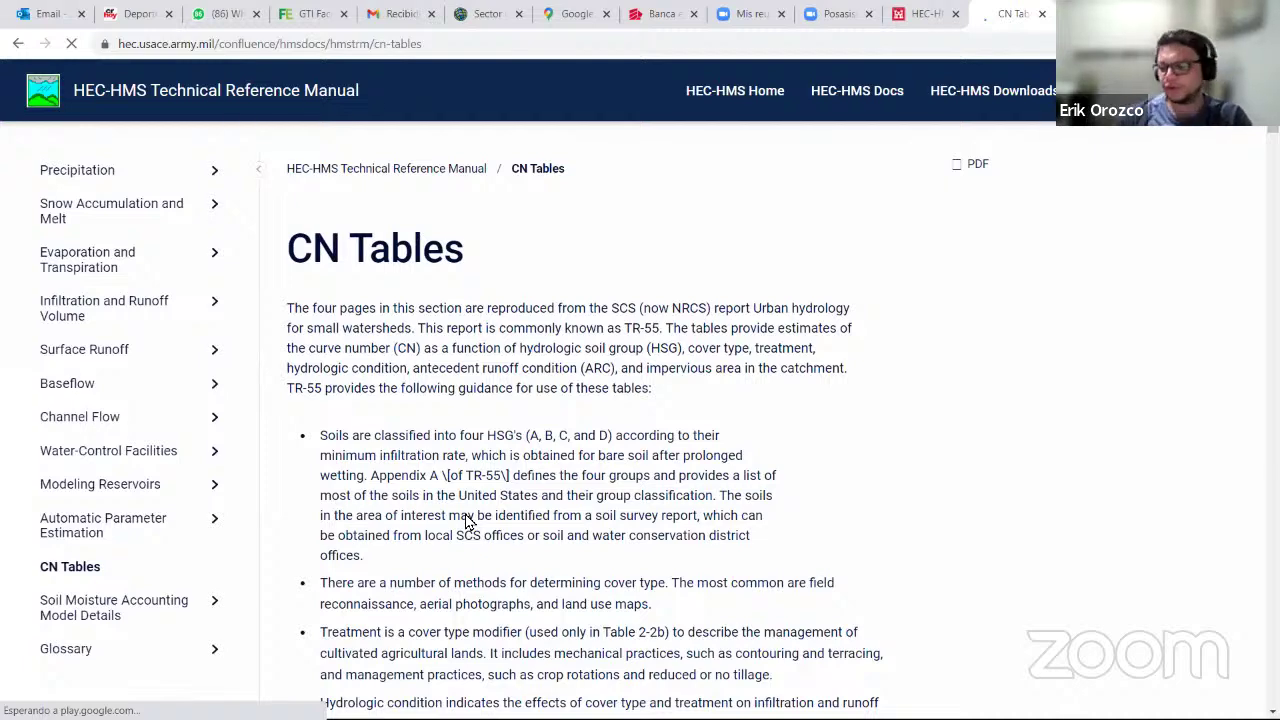
On Table 2-2a for urban areas, circle soil group A and handwrite "+permeables" below it with an arrow pointing toward it.
scroll(530, 505, "down", 8)
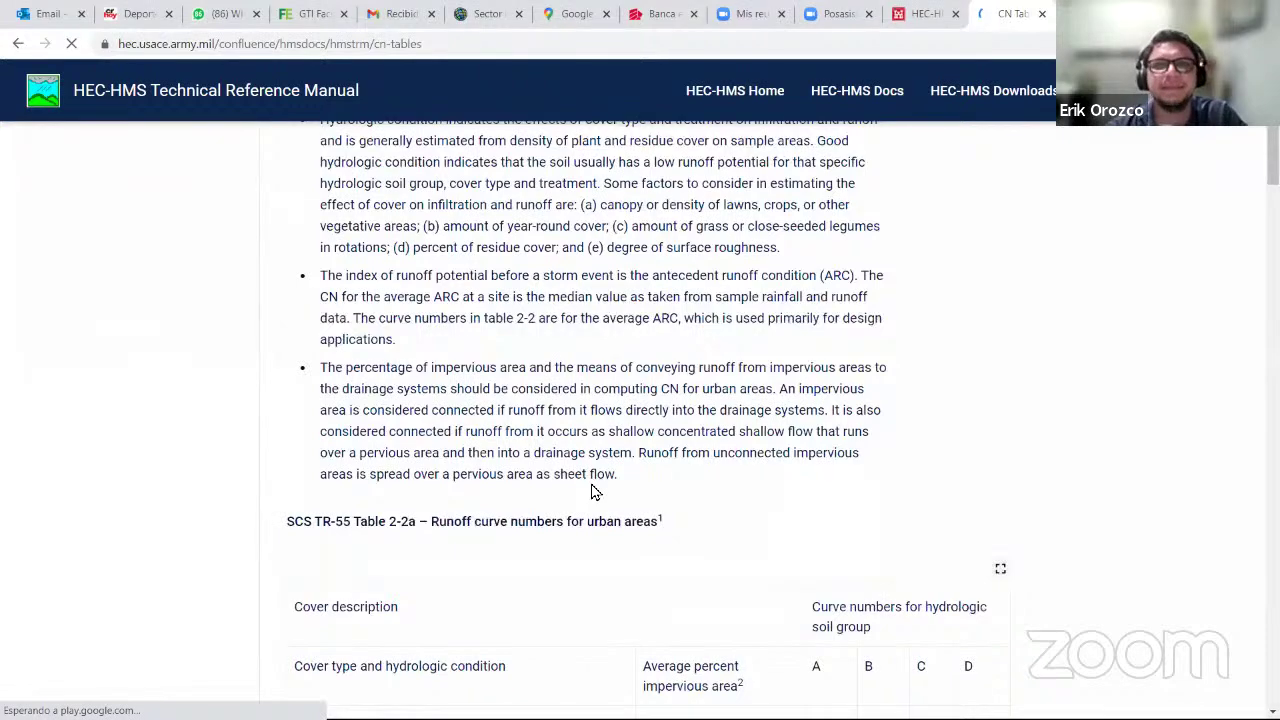
scroll(591, 491, "down", 3)
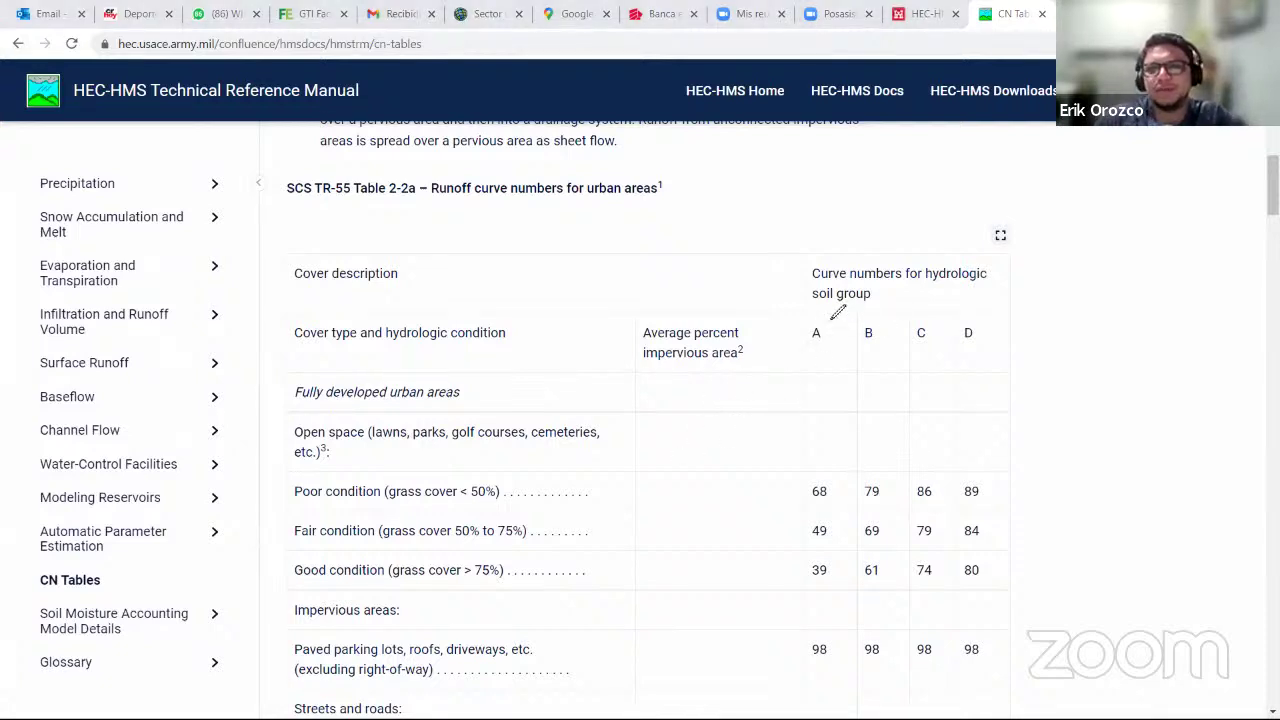
mouse_move(828, 312)
left_mouse_down()
mouse_move(790, 370)
mouse_move(826, 390)
left_mouse_up()
left_click(880, 376)
left_click_drag(838, 378, 838, 391)
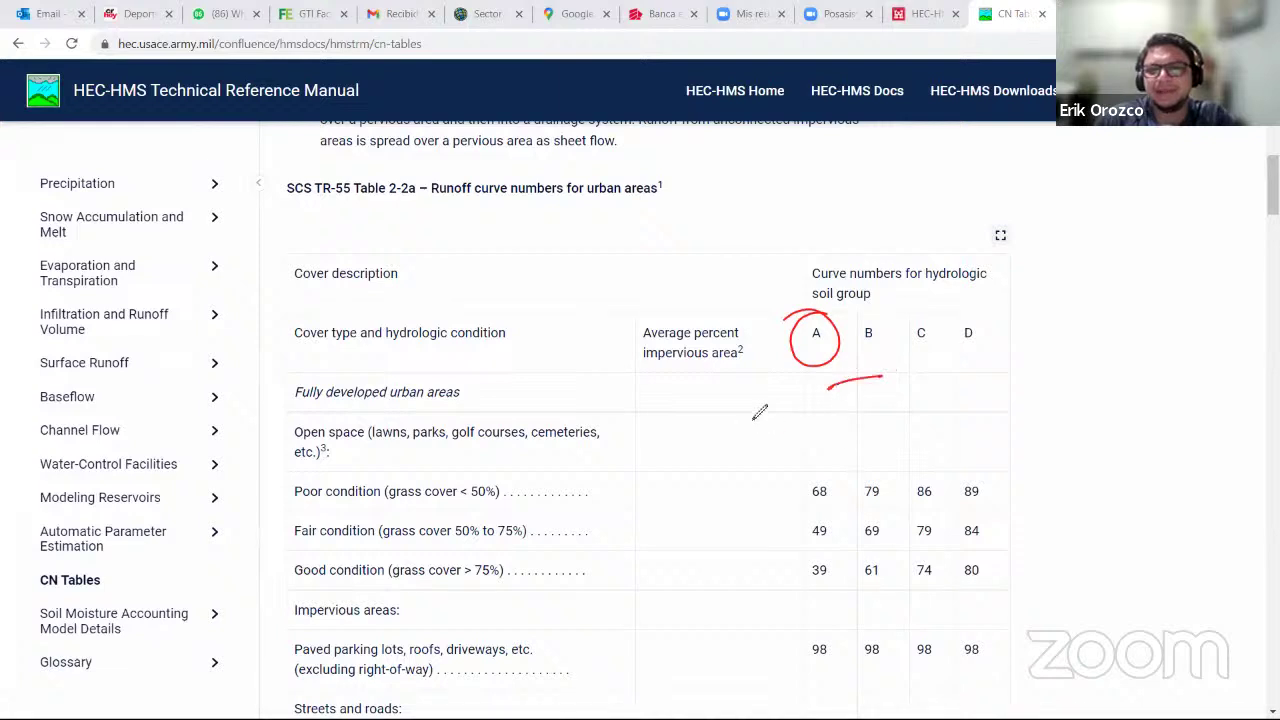
mouse_move(738, 398)
left_mouse_down()
mouse_move(733, 423)
mouse_move(748, 406)
left_mouse_up()
mouse_move(764, 401)
left_mouse_down()
mouse_move(758, 415)
mouse_move(784, 418)
mouse_move(882, 392)
mouse_move(878, 420)
mouse_move(895, 418)
left_mouse_up()
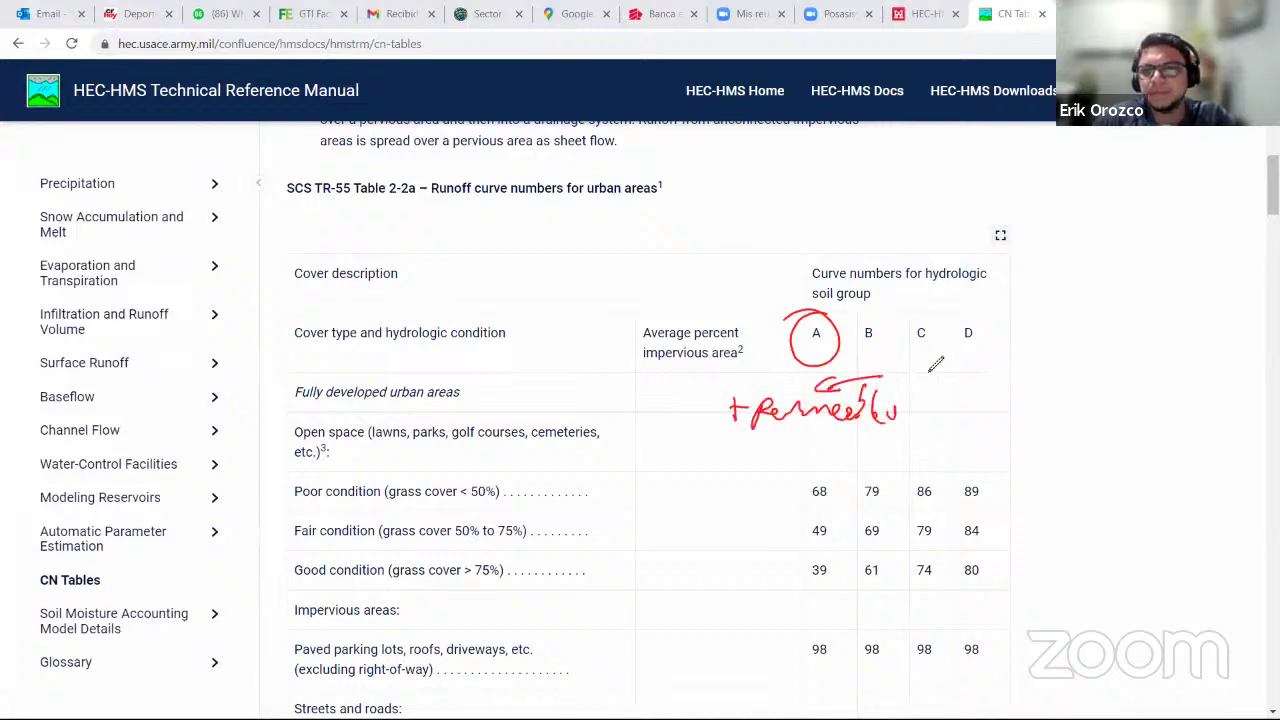
Draw an arrow toward soil group D with the handwritten notes "+impermeables" and underlined "arcillas", and add "arenas" under the group A note.
left_click_drag(926, 368, 994, 370)
left_click_drag(980, 362, 1032, 403)
left_click_drag(1020, 394, 1022, 418)
mouse_move(1040, 398)
left_mouse_down()
mouse_move(1084, 412)
mouse_move(1080, 436)
left_mouse_up()
mouse_move(1092, 404)
left_mouse_down()
mouse_move(1226, 410)
mouse_move(1238, 396)
left_mouse_up()
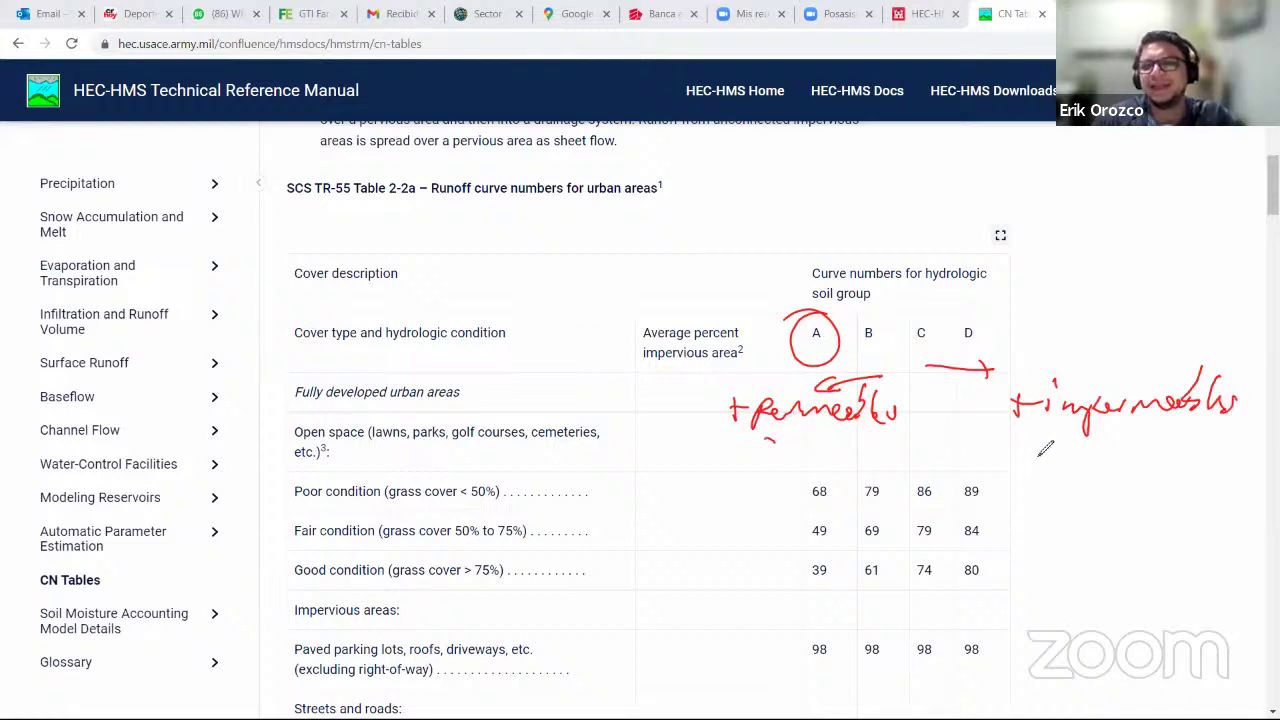
mouse_move(1039, 456)
left_mouse_down()
mouse_move(1064, 446)
mouse_move(1130, 460)
left_mouse_up()
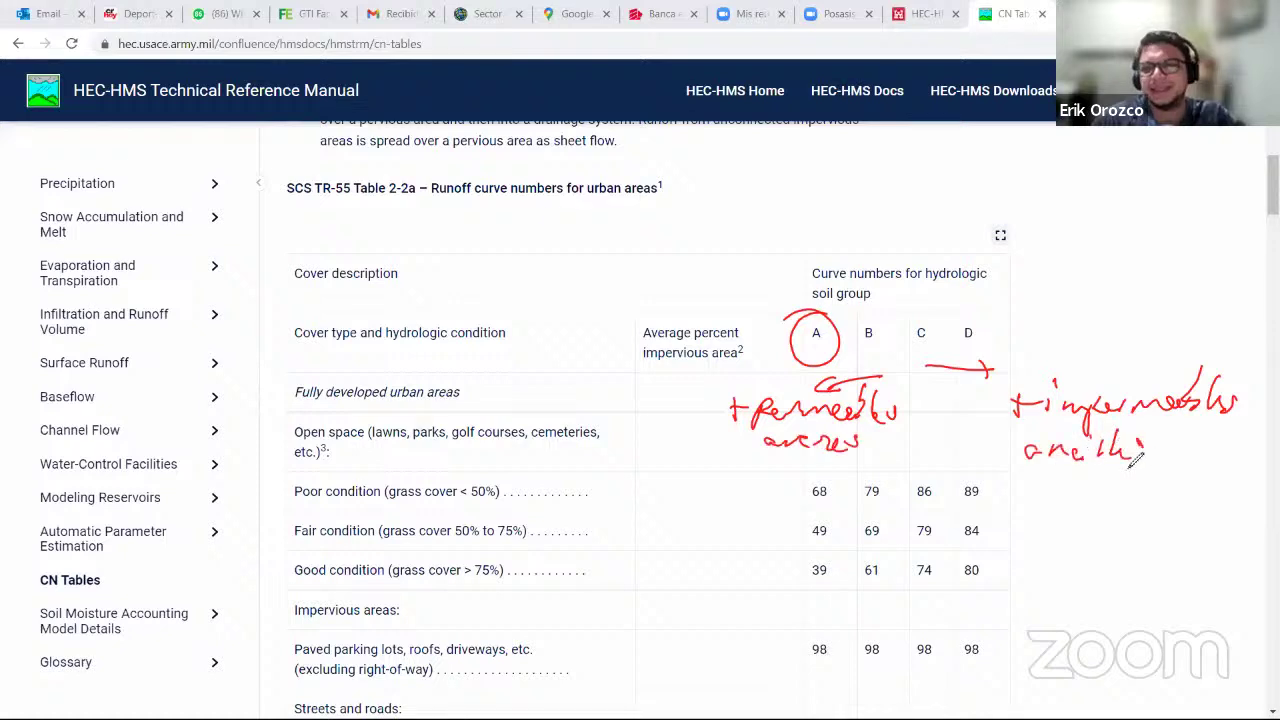
left_click_drag(1024, 471, 1142, 470)
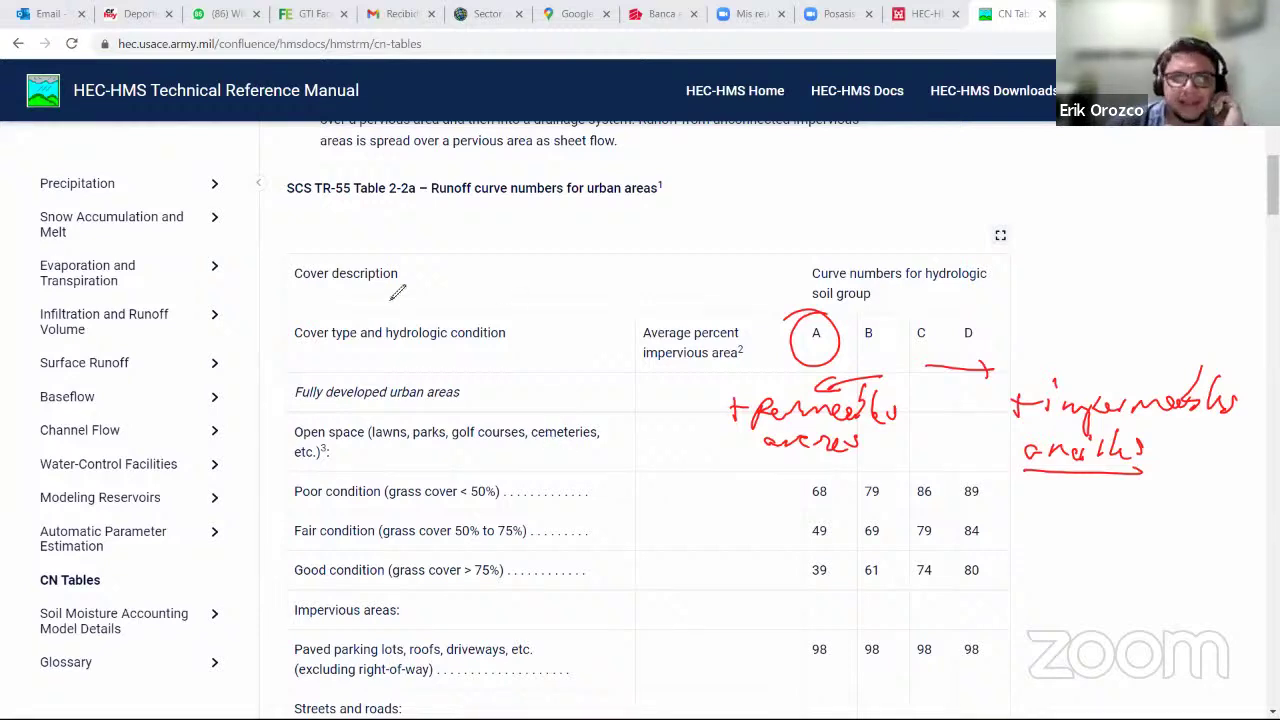
Circle the cover description header and label it "Uso del suelo", label the soil group header "Tipo de suelo", and clear all the ink.
left_click_drag(410, 260, 340, 243)
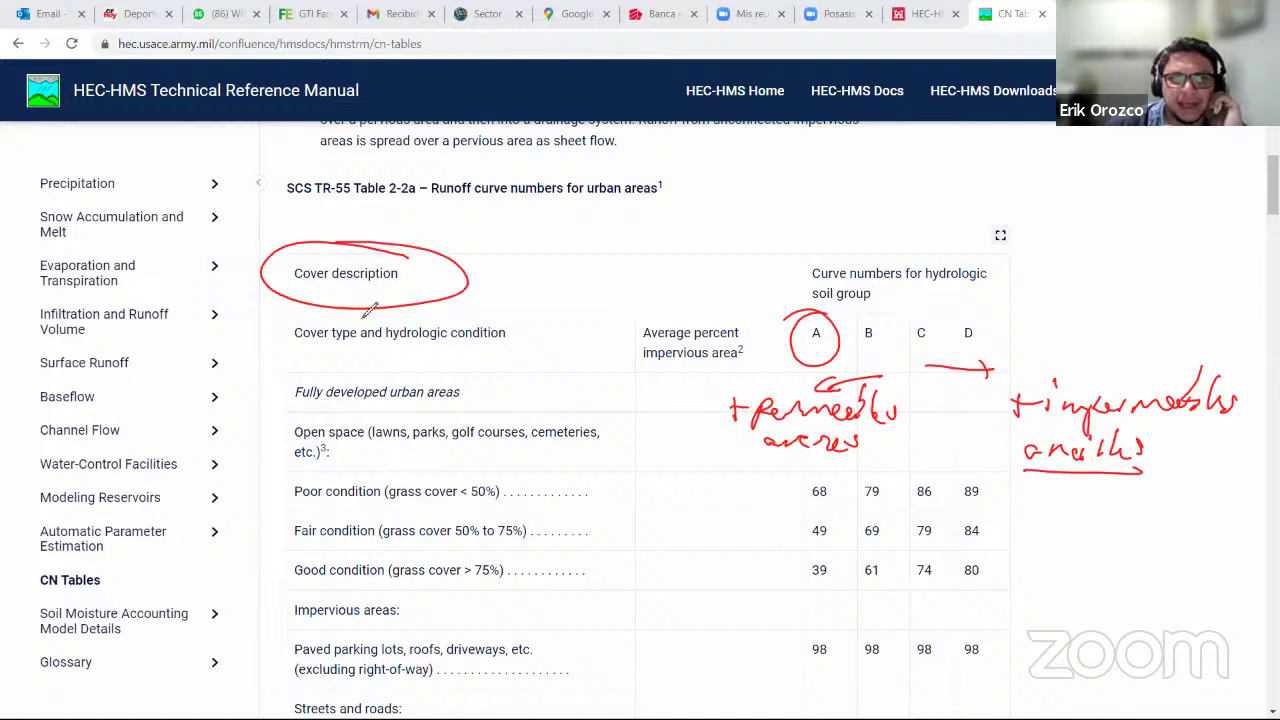
mouse_move(313, 300)
left_mouse_down()
mouse_move(362, 312)
mouse_move(534, 277)
mouse_move(526, 292)
left_mouse_up()
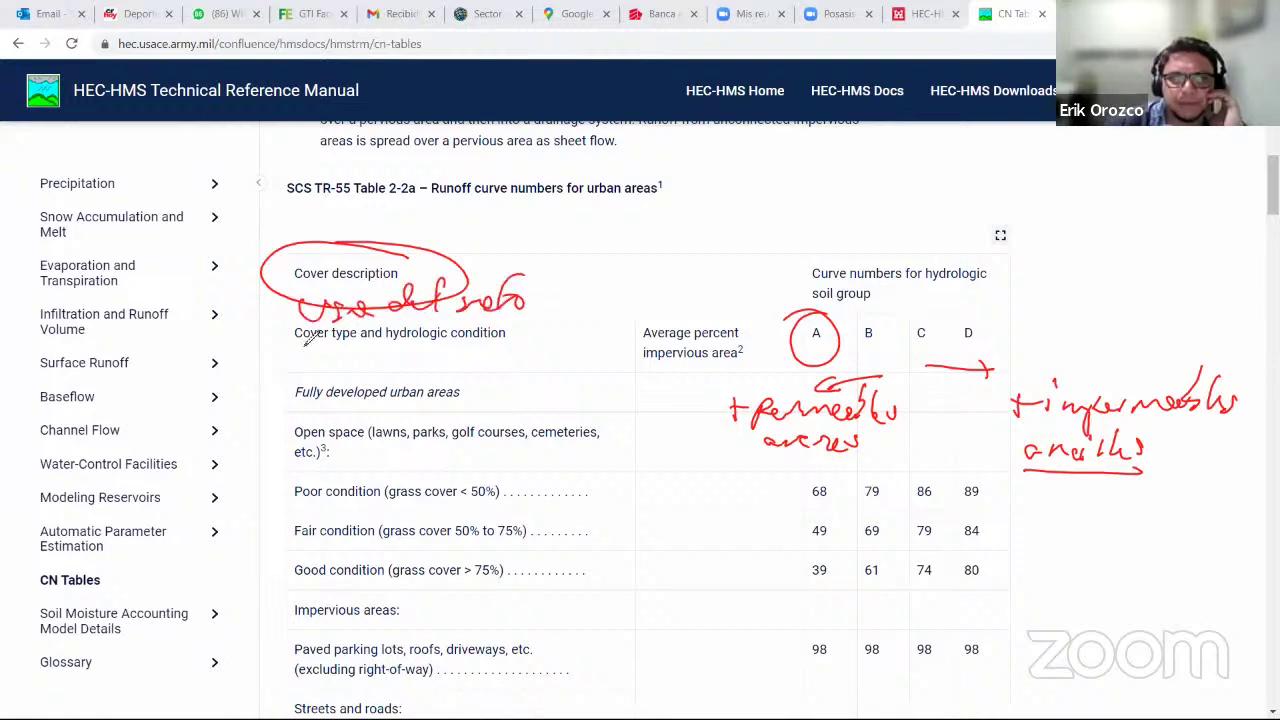
left_click_drag(292, 344, 566, 314)
mouse_move(819, 241)
left_mouse_down()
mouse_move(806, 226)
mouse_move(927, 255)
mouse_move(1045, 210)
mouse_move(1050, 240)
mouse_move(1022, 250)
left_mouse_up()
left_click_drag(812, 271, 1066, 280)
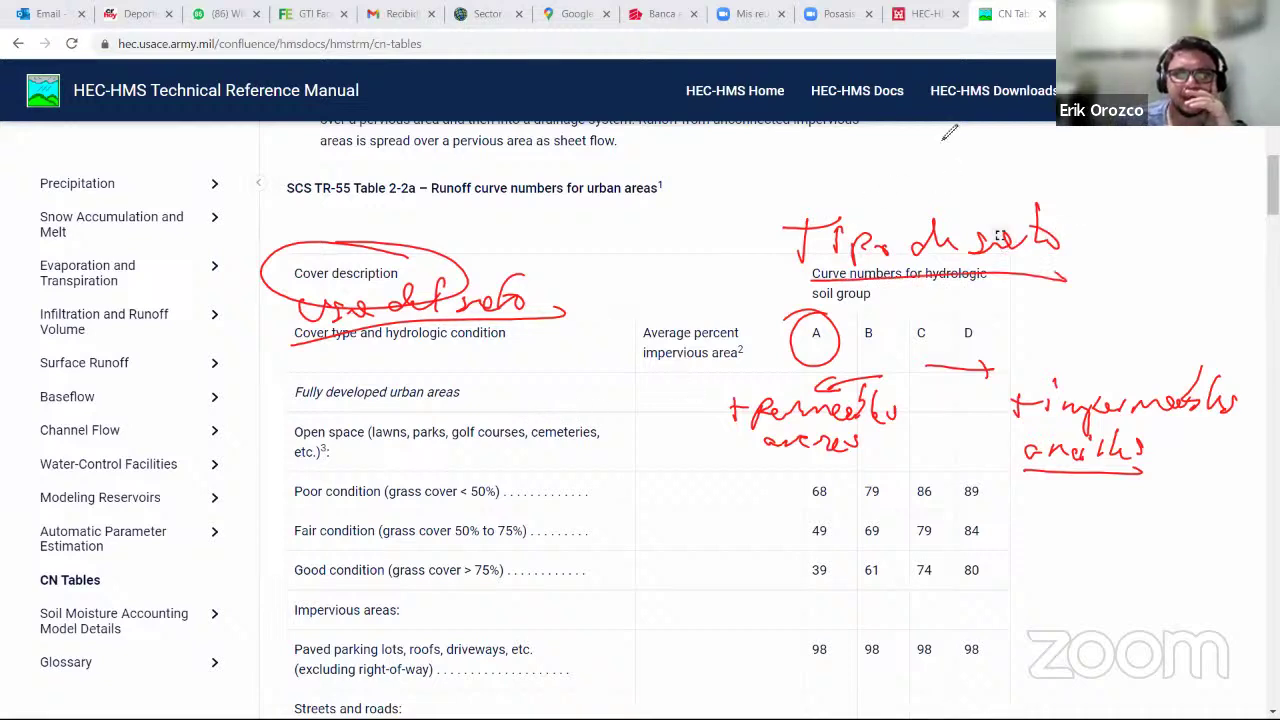
left_click(540, 462)
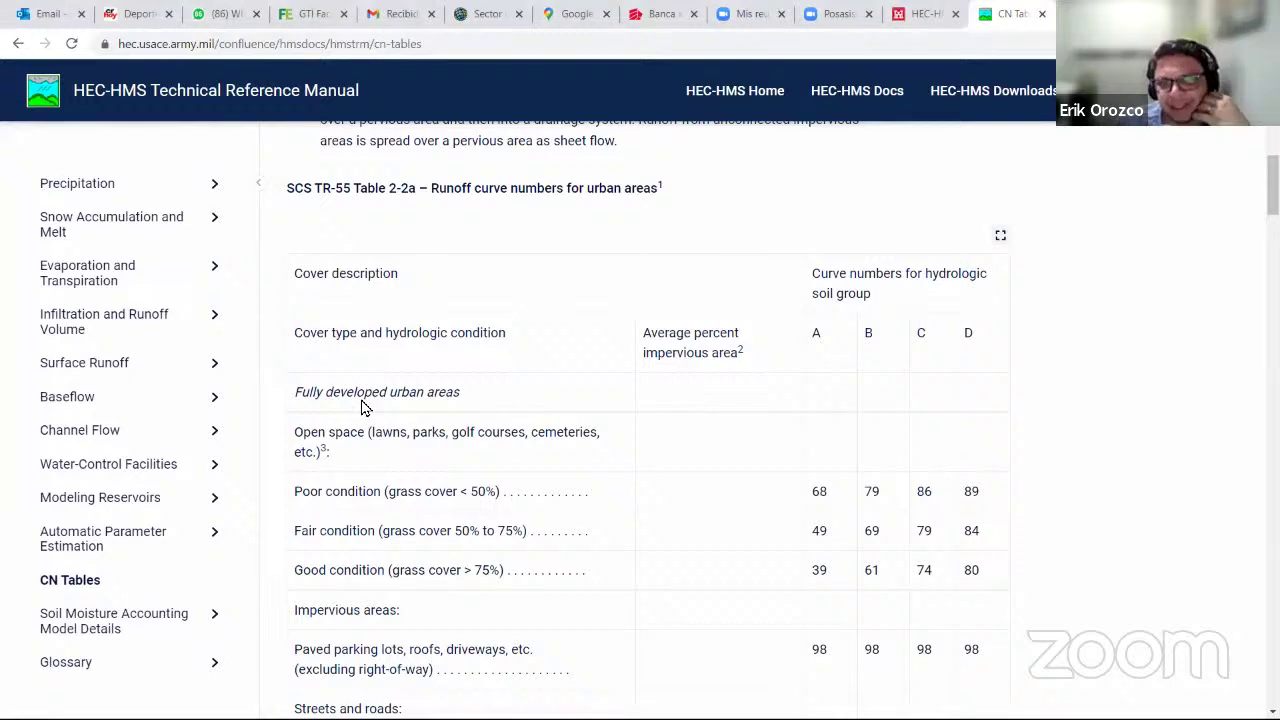
Examine the urban-area curve numbers in Table 2-2a, covering open space, impervious areas, streets, urban districts and residential lots.
scroll(363, 405, "down", 1)
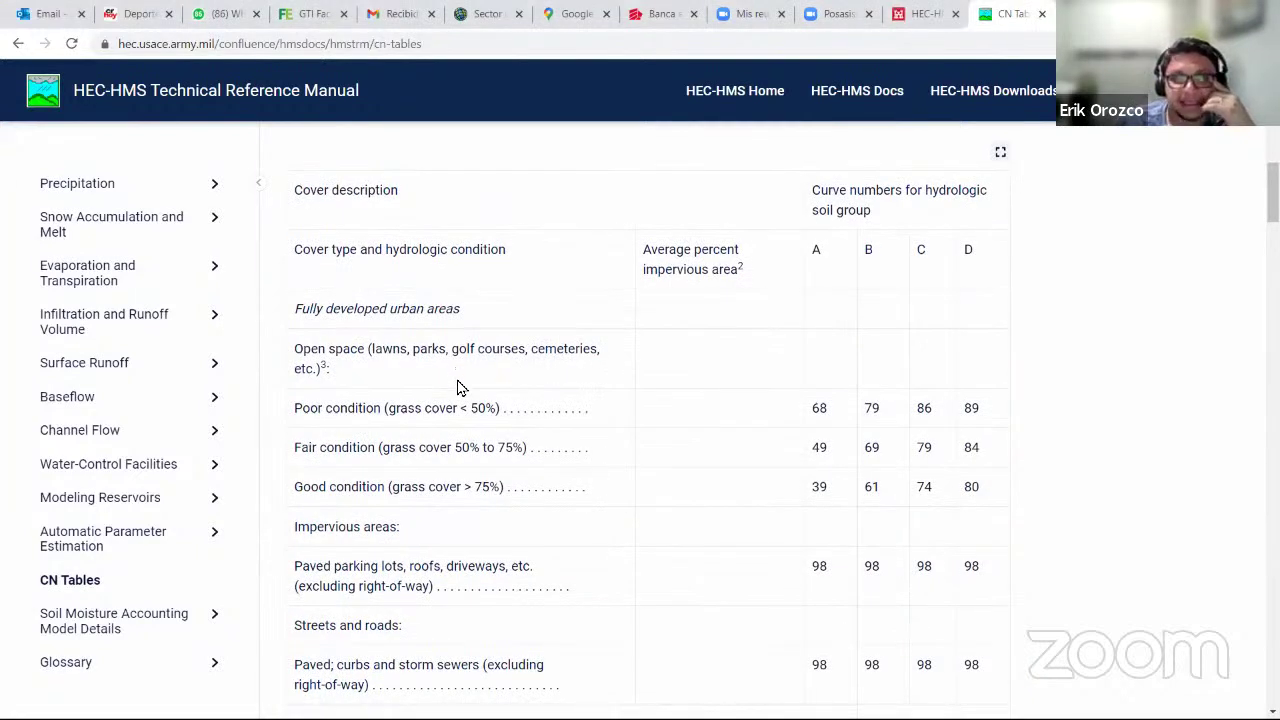
scroll(460, 388, "down", 1)
scroll(812, 480, "down", 1)
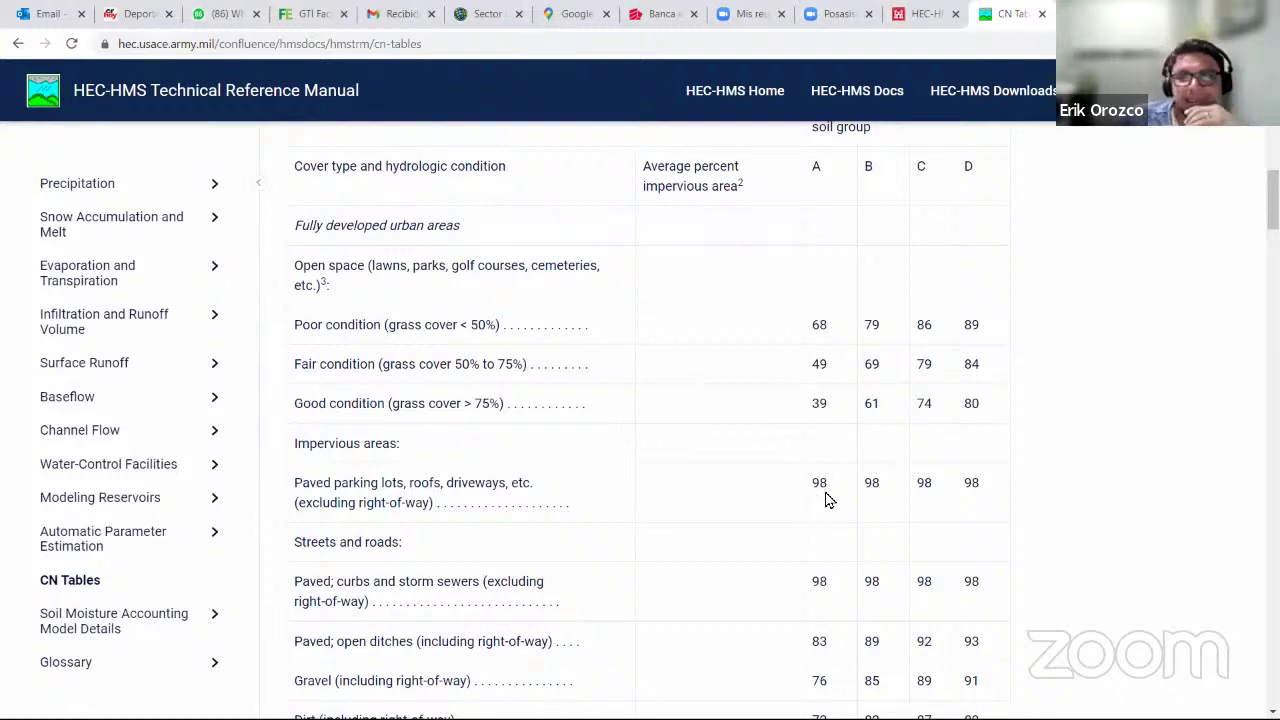
scroll(826, 498, "down", 2)
scroll(826, 323, "up", 1)
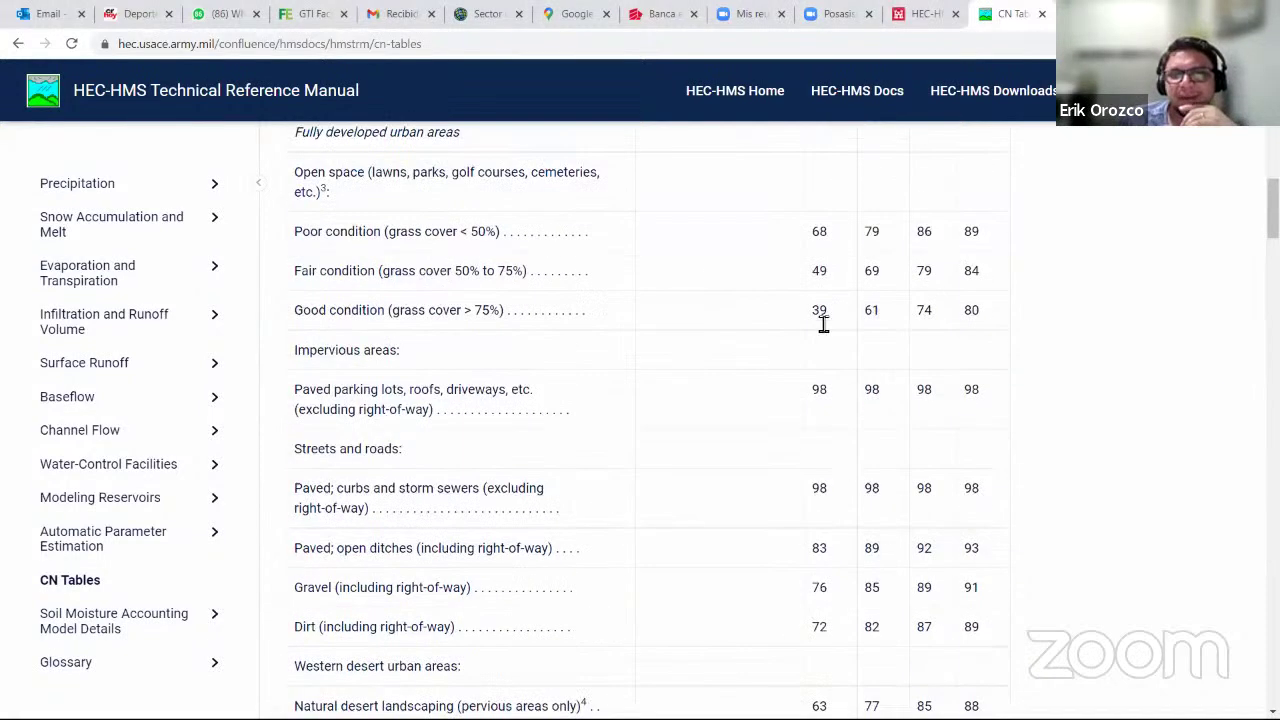
scroll(812, 420, "down", 1)
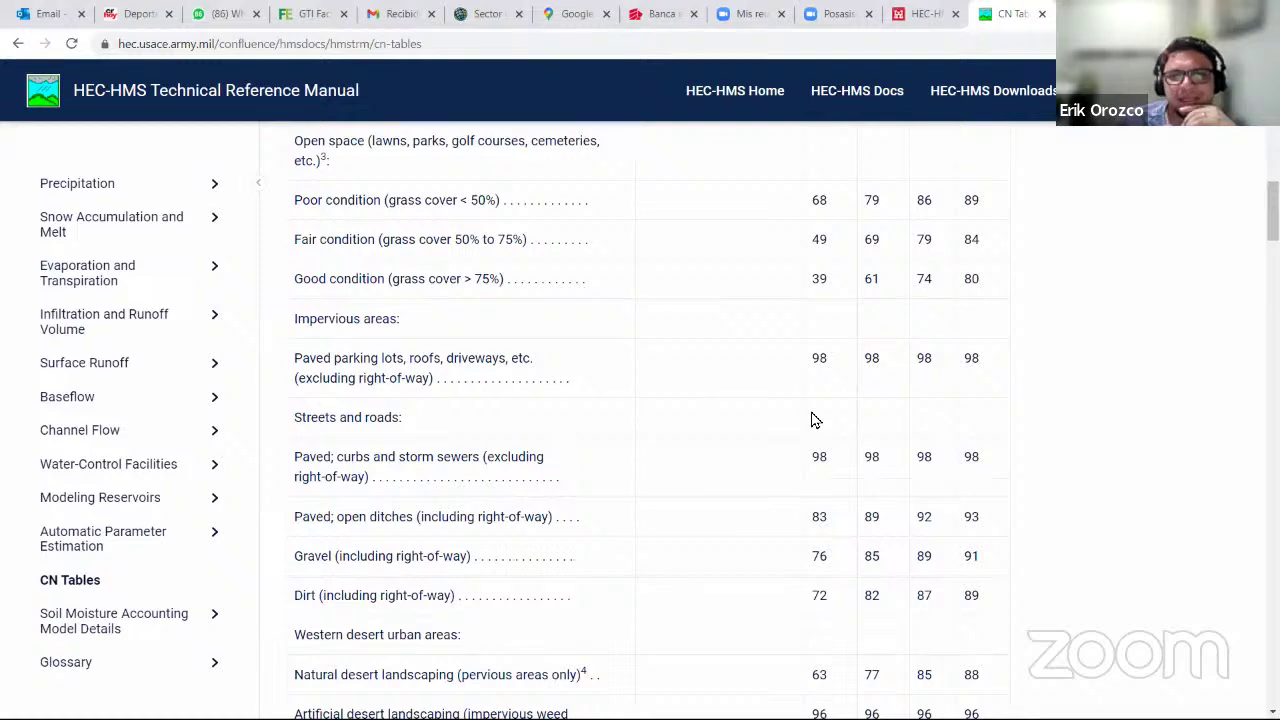
scroll(700, 422, "down", 4)
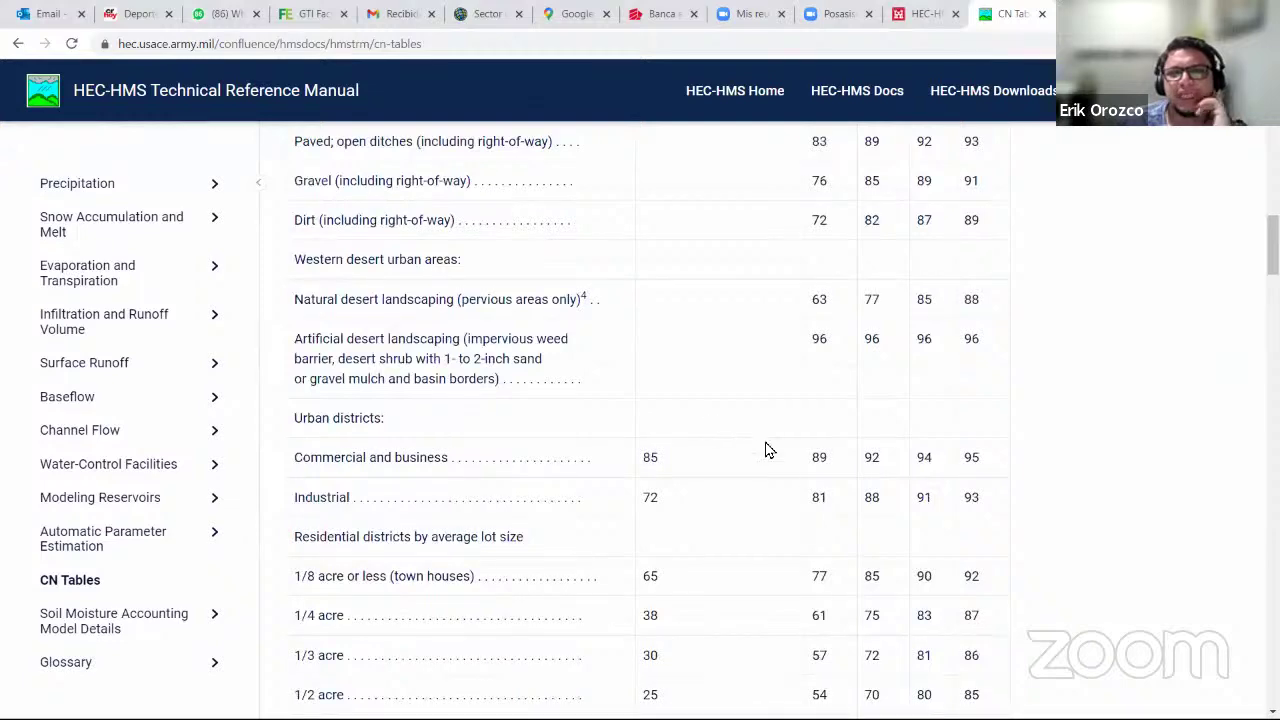
scroll(786, 486, "down", 6)
Review the curve numbers for cultivated agricultural lands in Table 2-2b and for other agricultural lands in Table 2-2c.
scroll(786, 486, "down", 4)
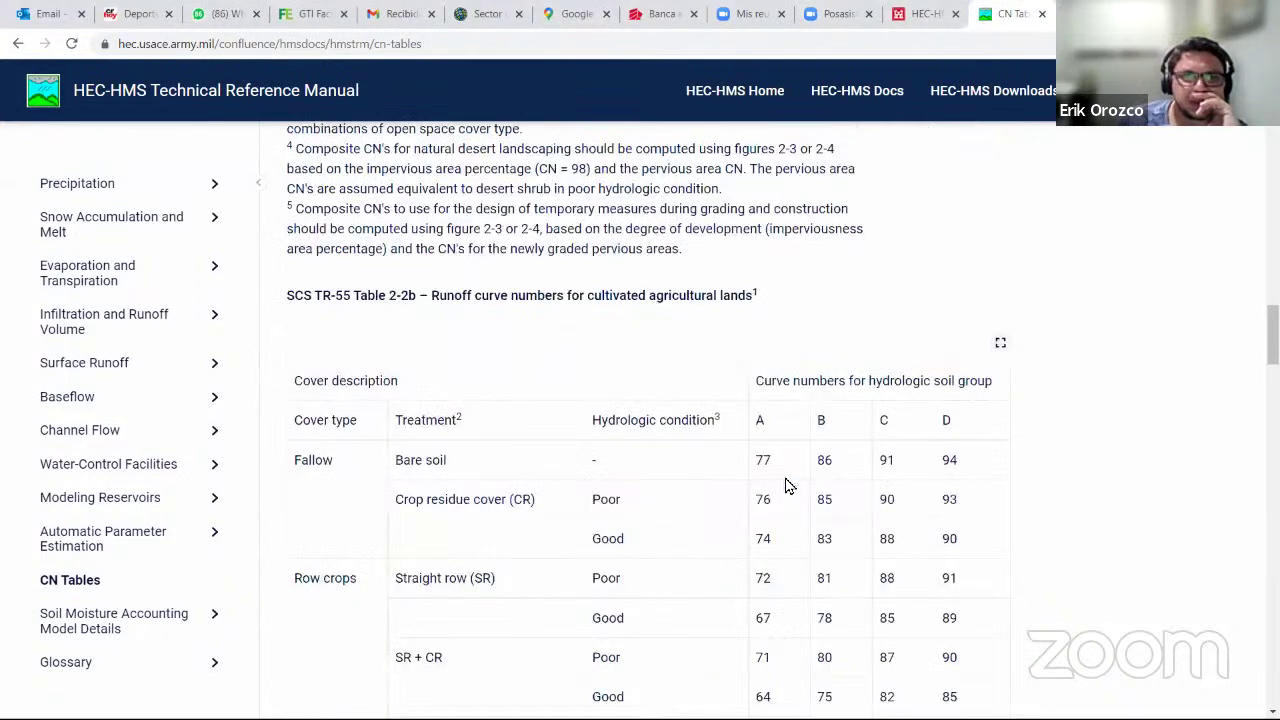
scroll(788, 486, "down", 3)
scroll(787, 486, "down", 6)
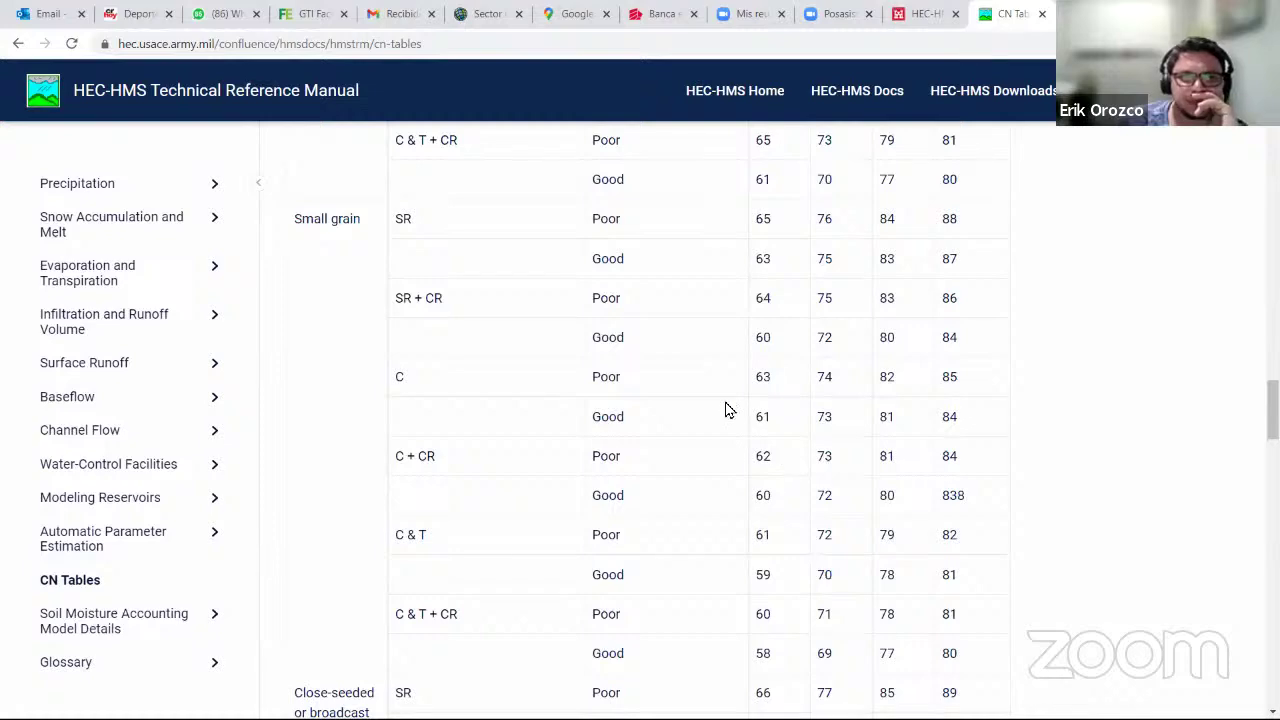
scroll(727, 410, "down", 9)
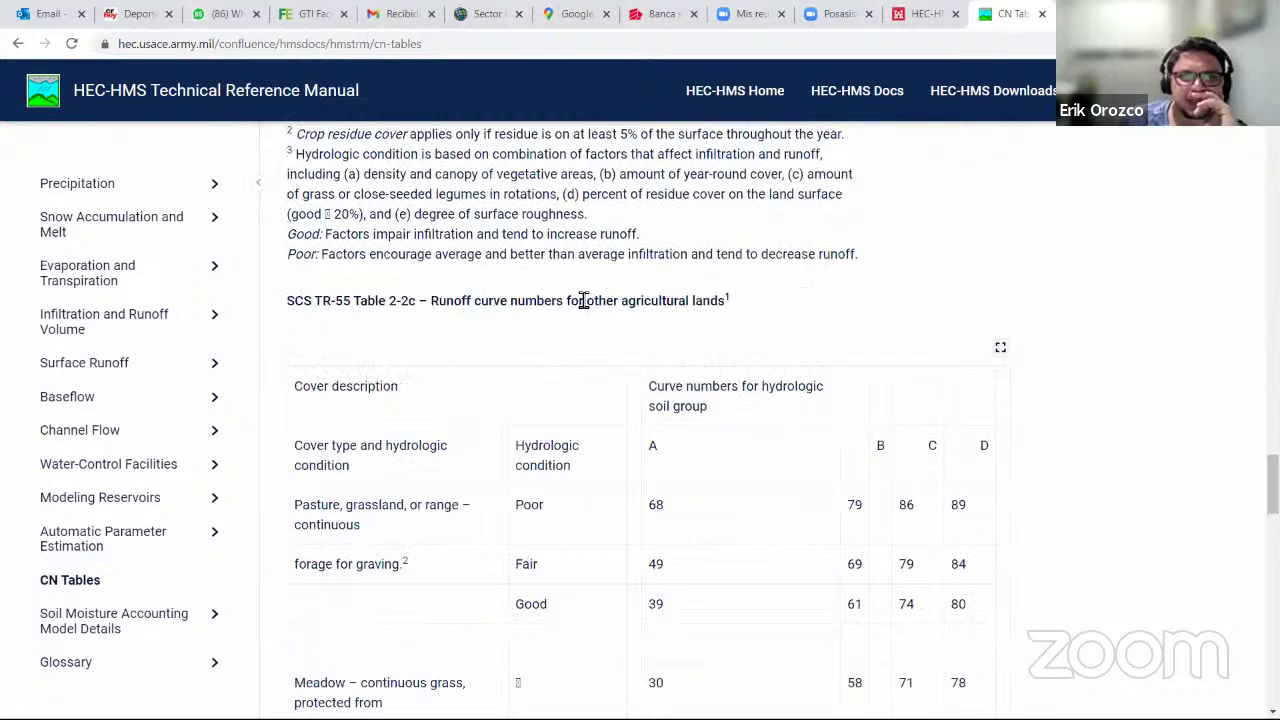
scroll(694, 437, "down", 6)
scroll(694, 437, "up", 5)
scroll(657, 283, "down", 4)
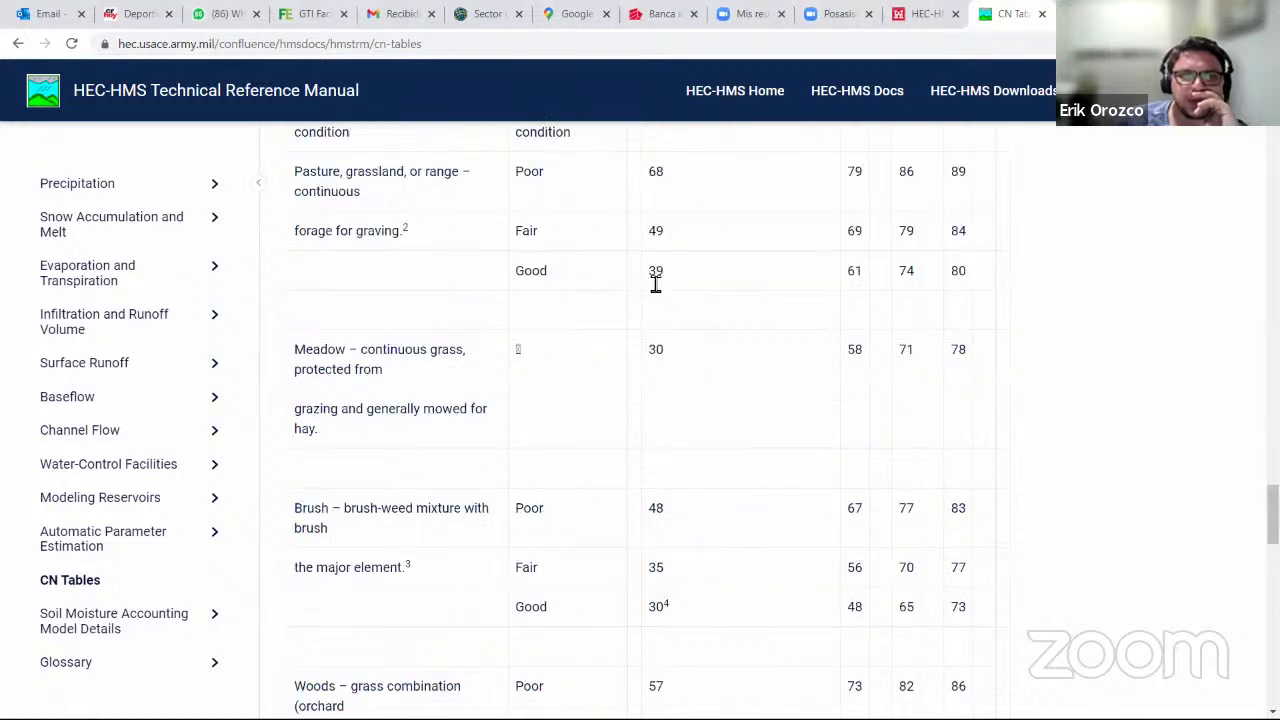
scroll(636, 383, "up", 2)
scroll(734, 569, "down", 4)
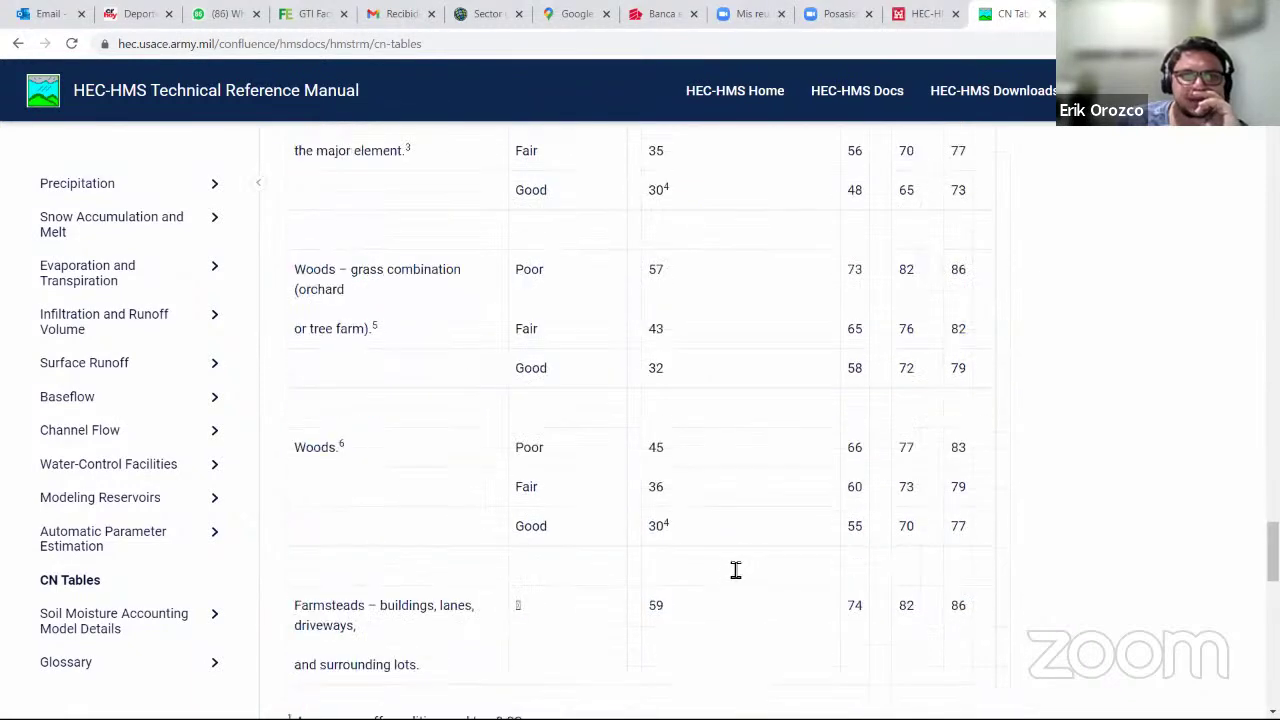
scroll(735, 570, "down", 3)
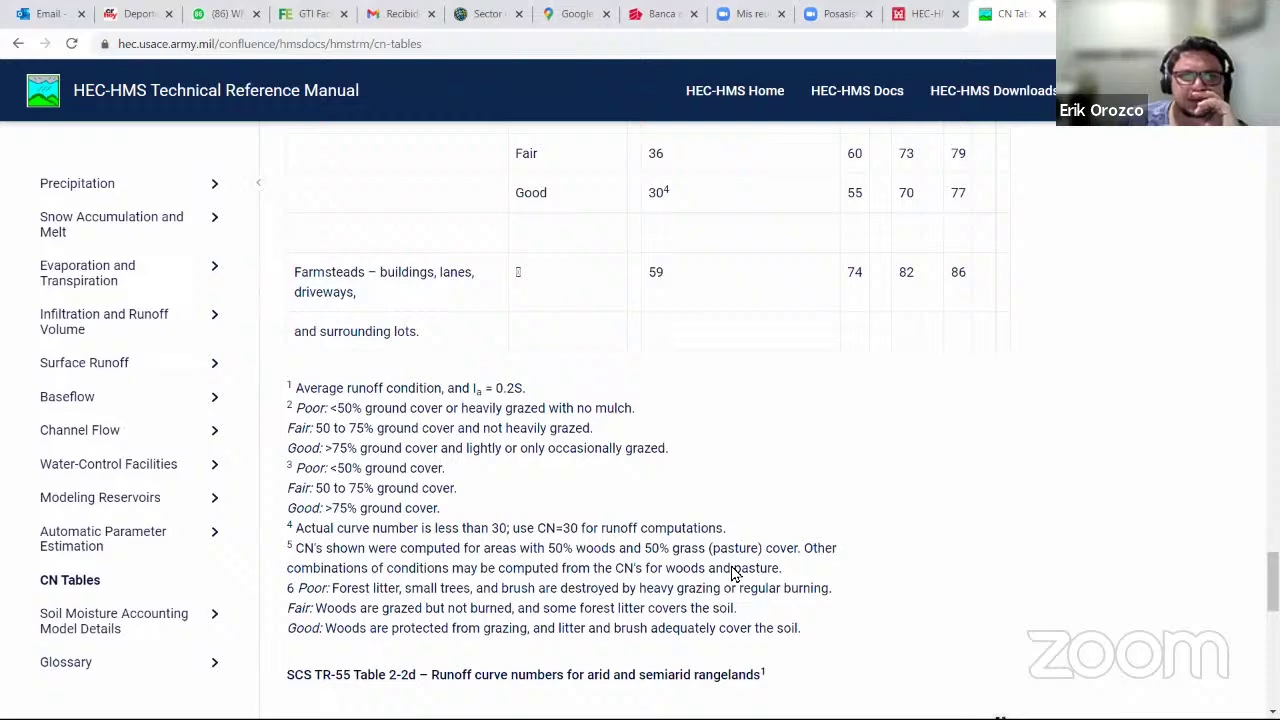
Examine the cover types in Table 2-2d for arid and semiarid rangelands, highlighting the desert shrub description.
scroll(735, 572, "down", 5)
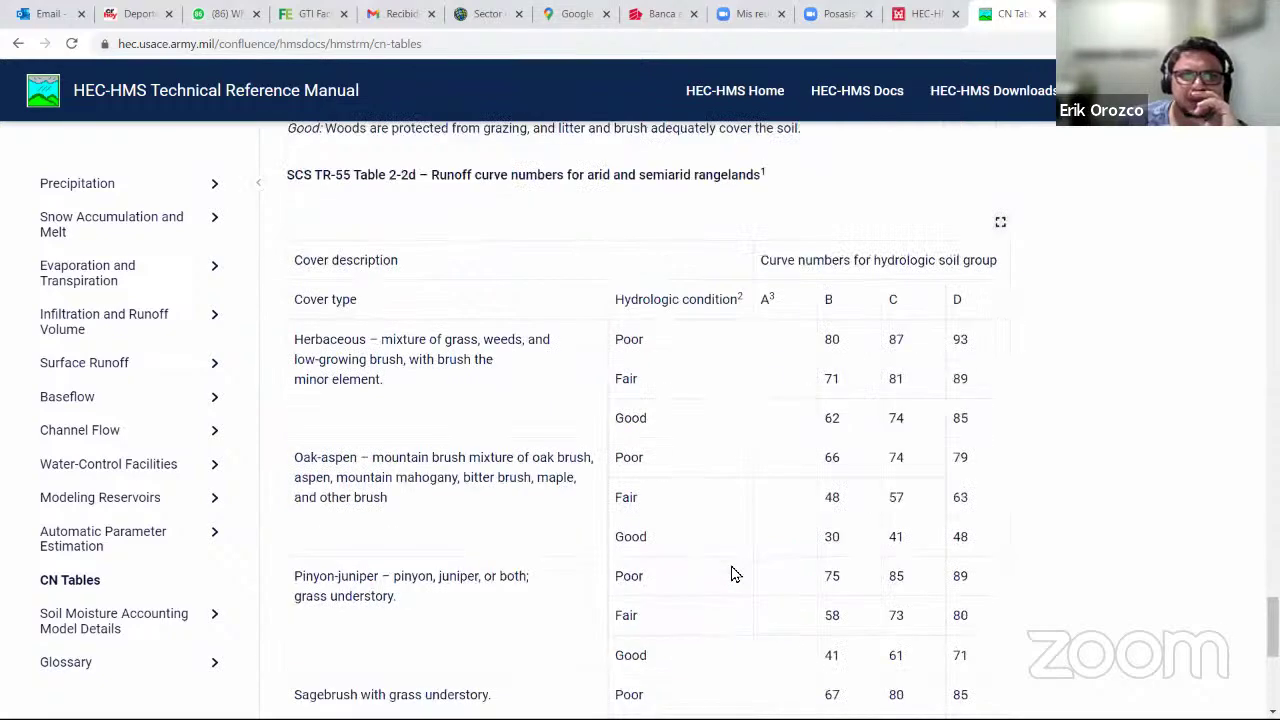
scroll(735, 572, "down", 5)
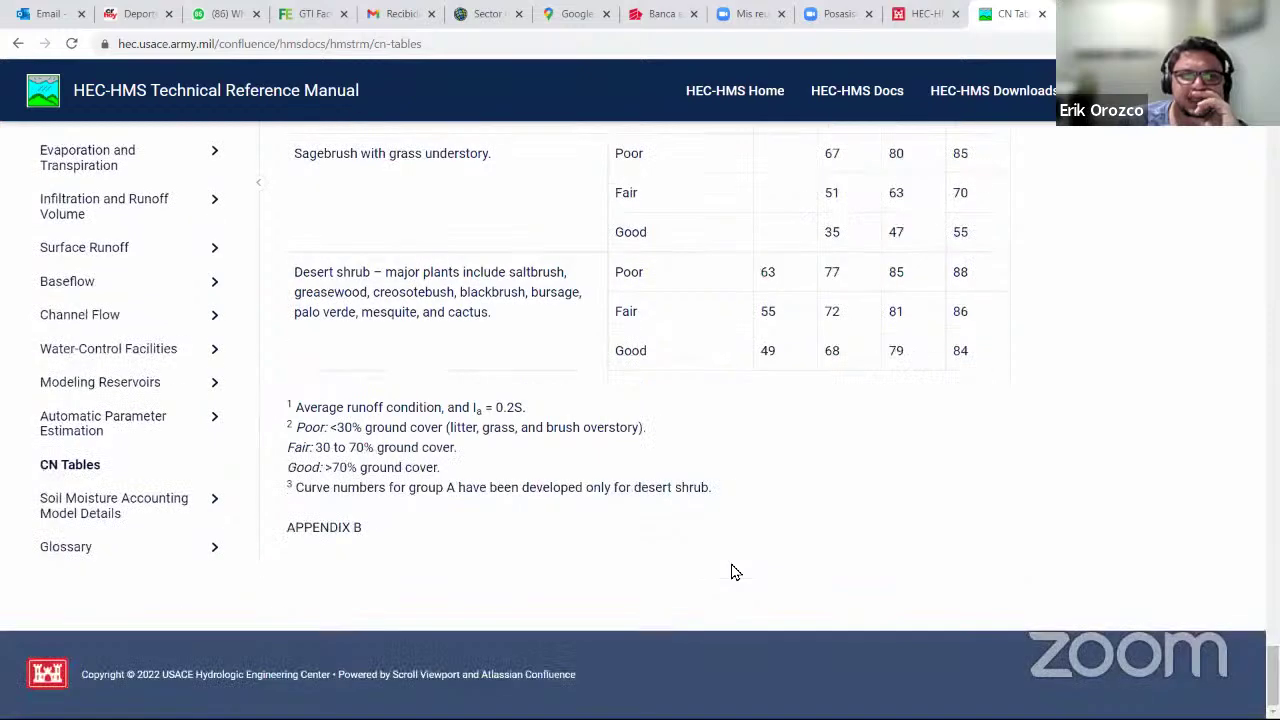
scroll(526, 400, "up", 3)
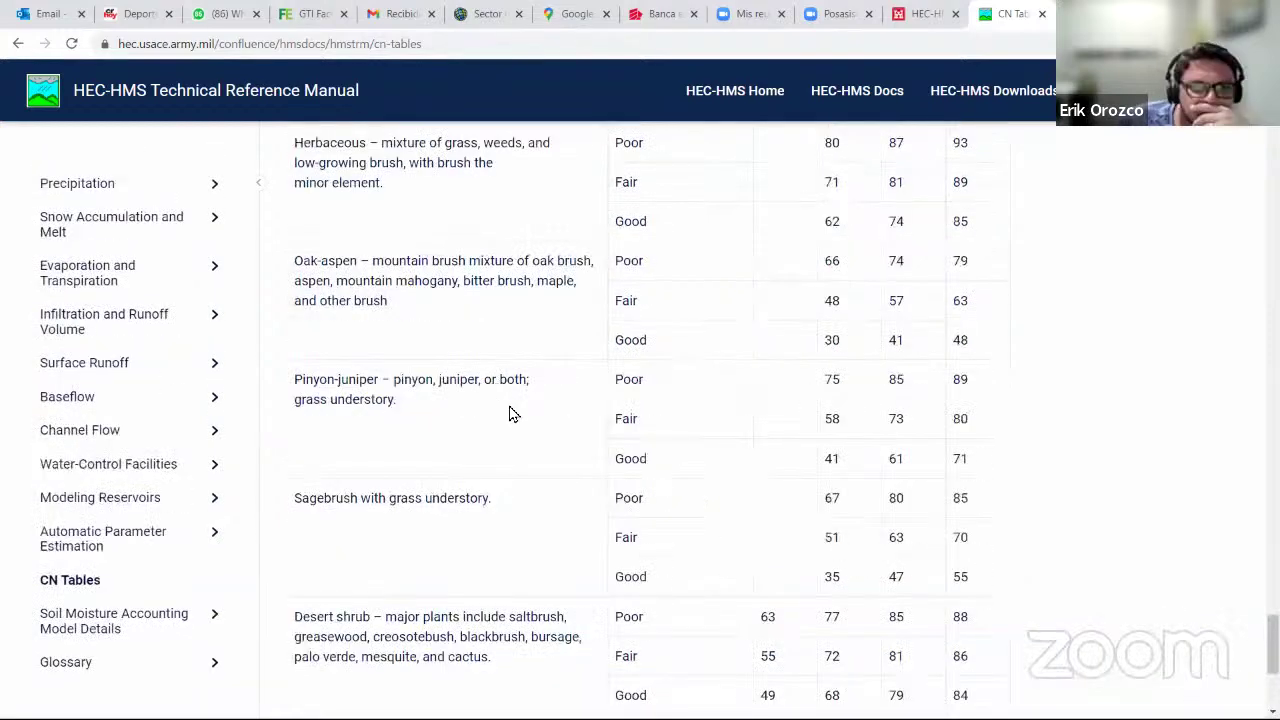
scroll(515, 417, "up", 4)
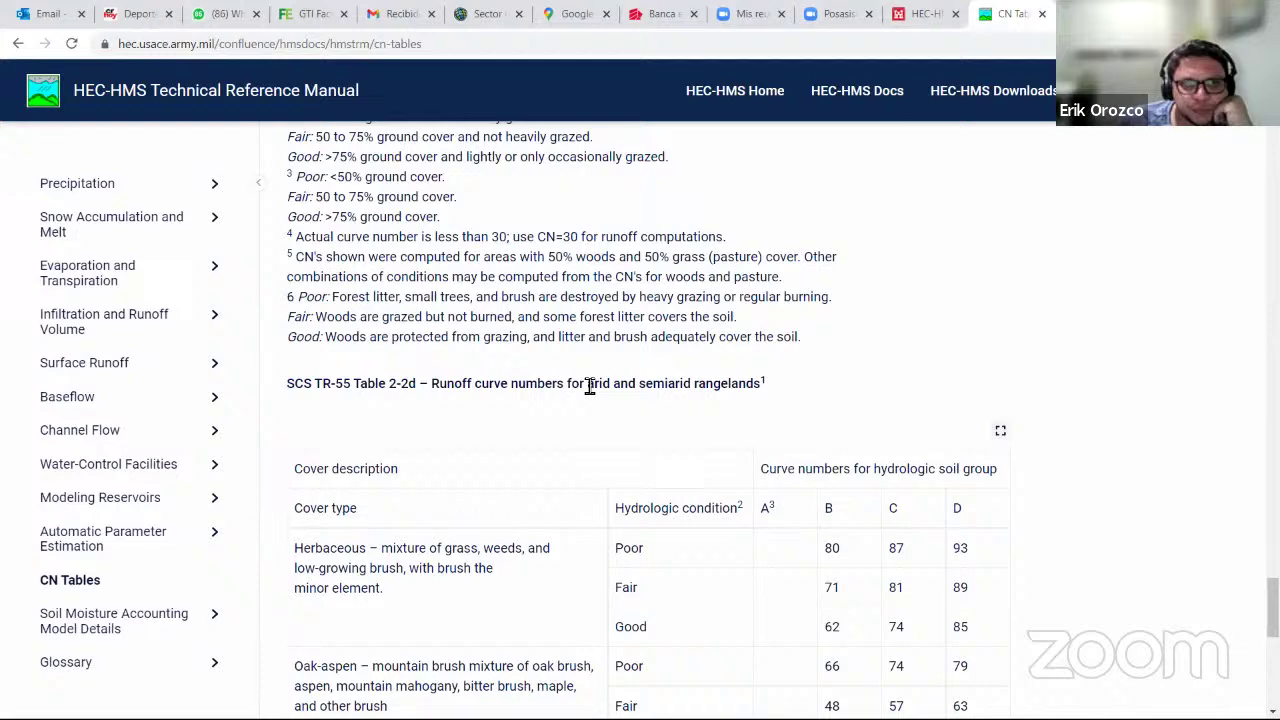
scroll(649, 426, "down", 2)
scroll(470, 330, "down", 1)
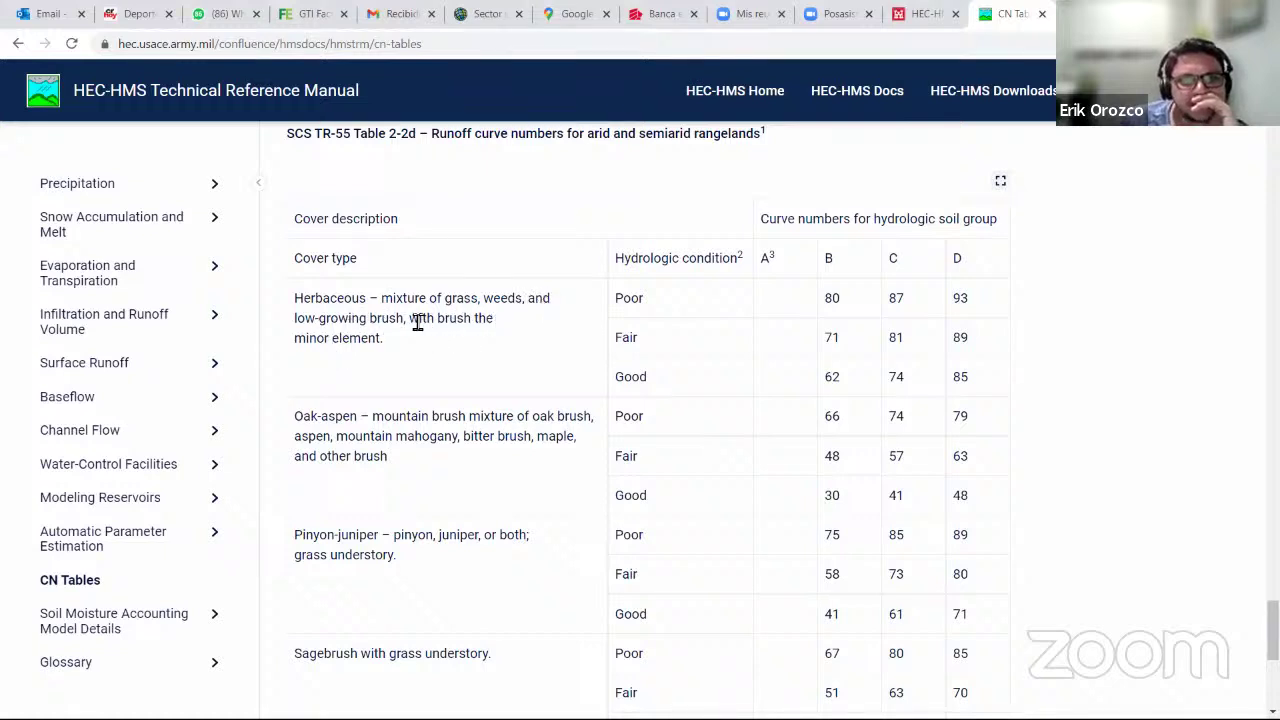
mouse_move(410, 318)
left_mouse_down()
mouse_move(463, 349)
mouse_move(392, 334)
left_mouse_up()
scroll(394, 339, "down", 1)
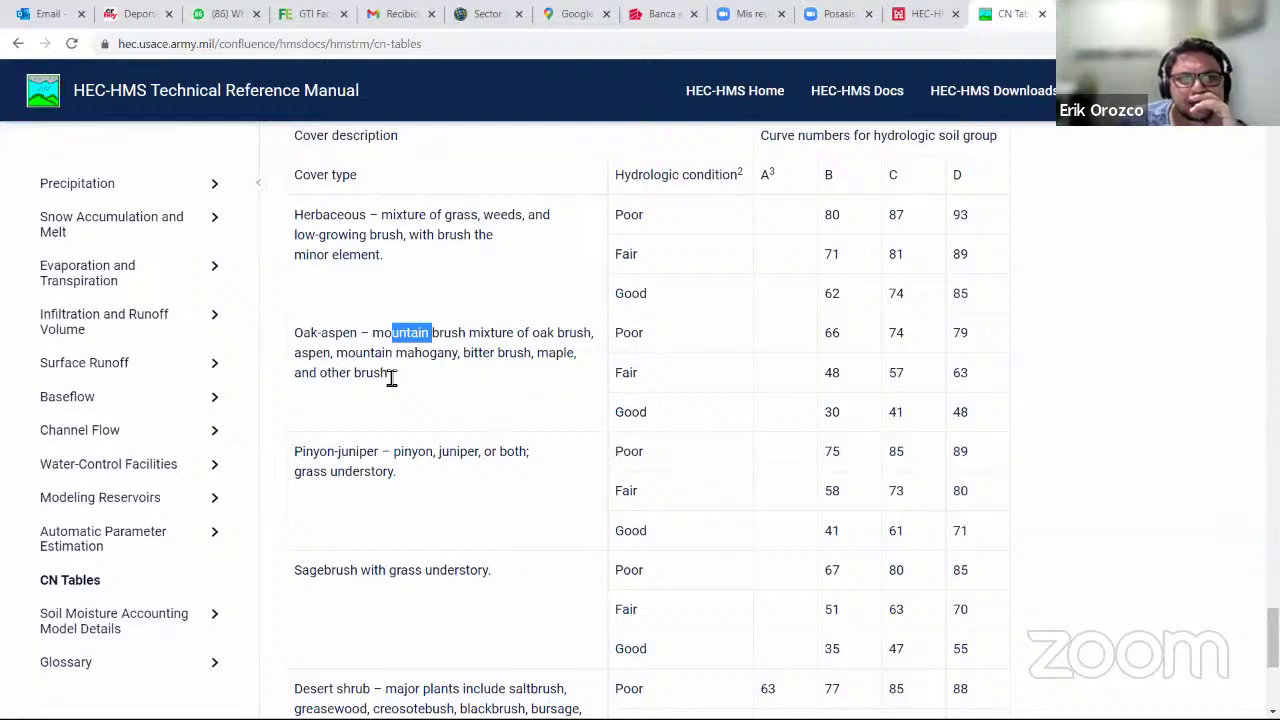
scroll(410, 382, "down", 1)
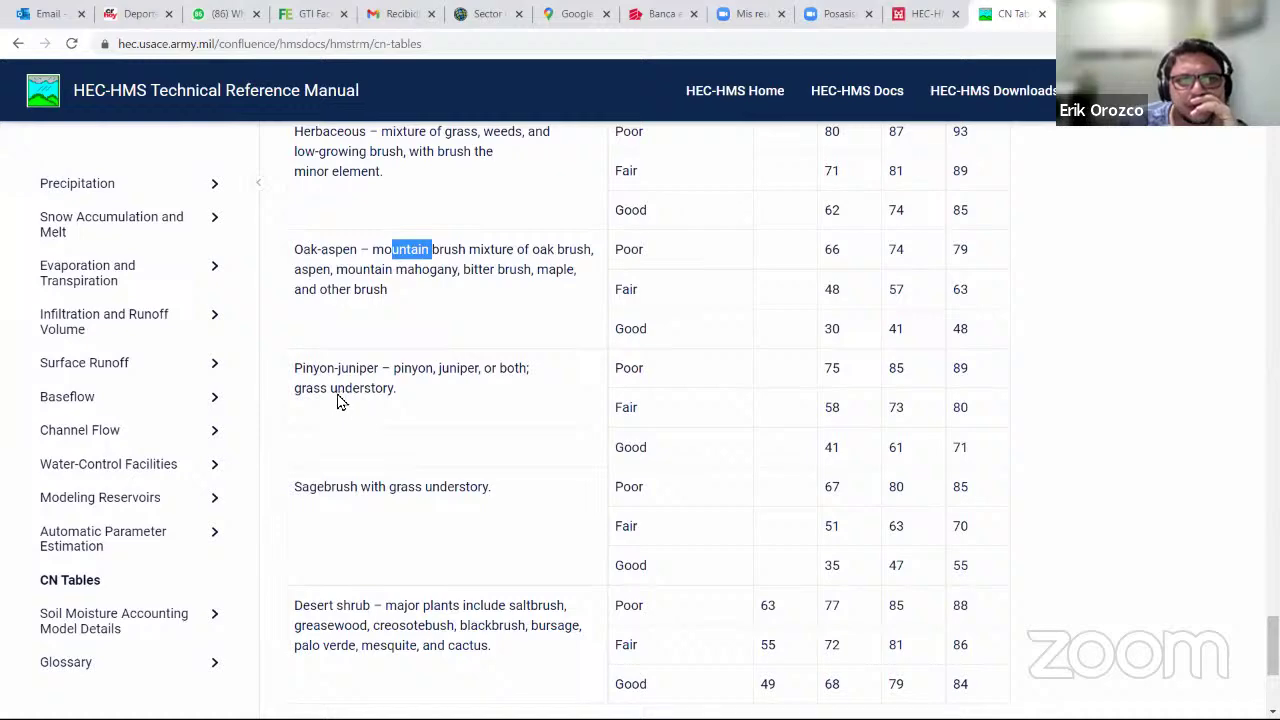
scroll(376, 414, "down", 1)
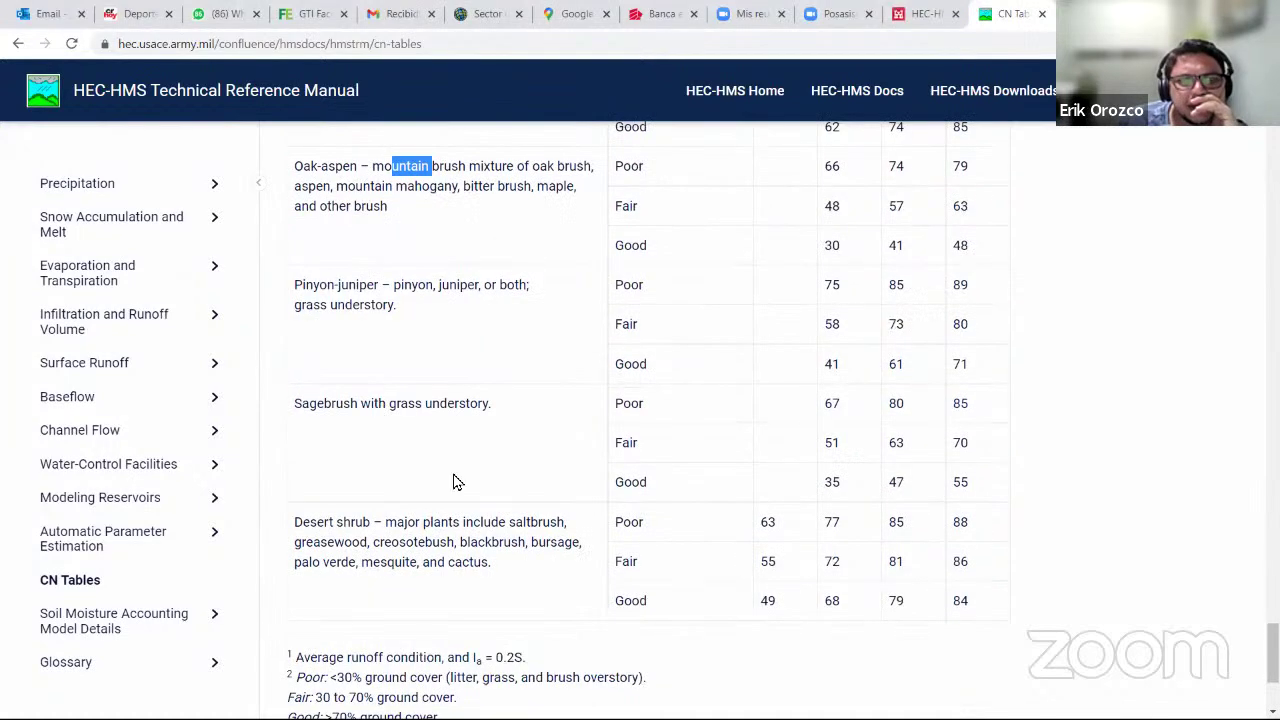
scroll(455, 481, "down", 2)
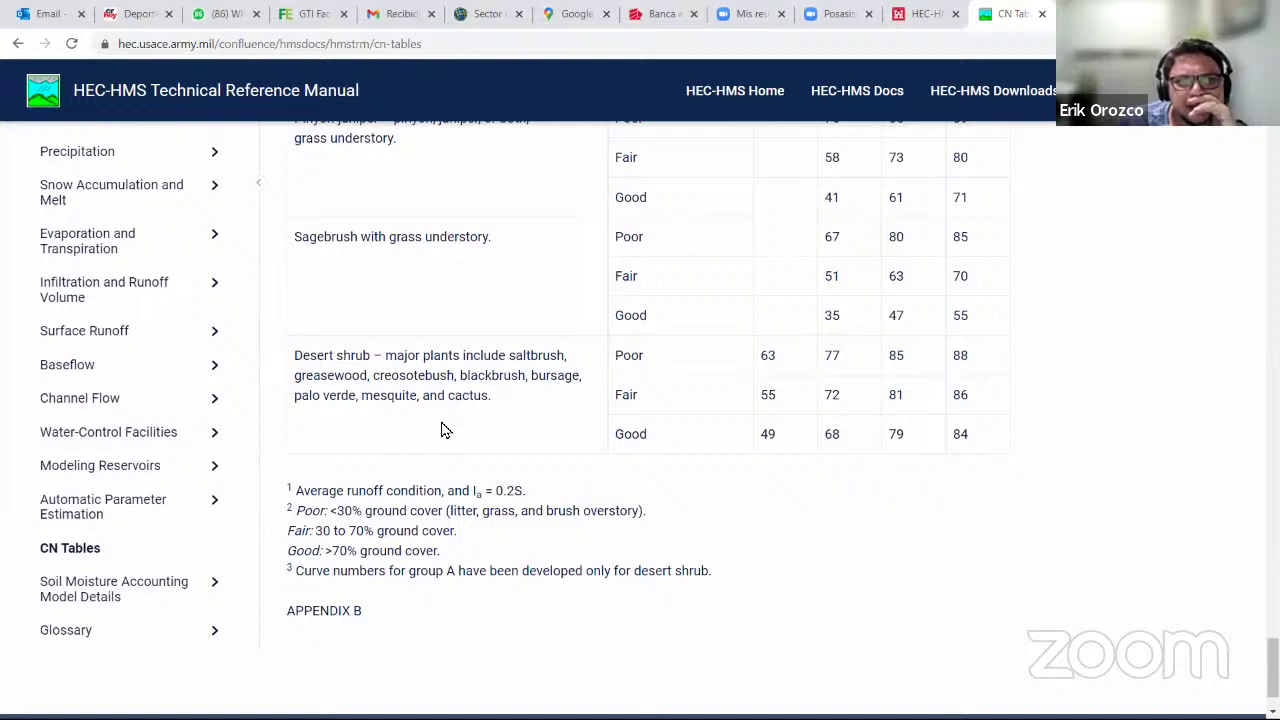
scroll(514, 486, "up", 2)
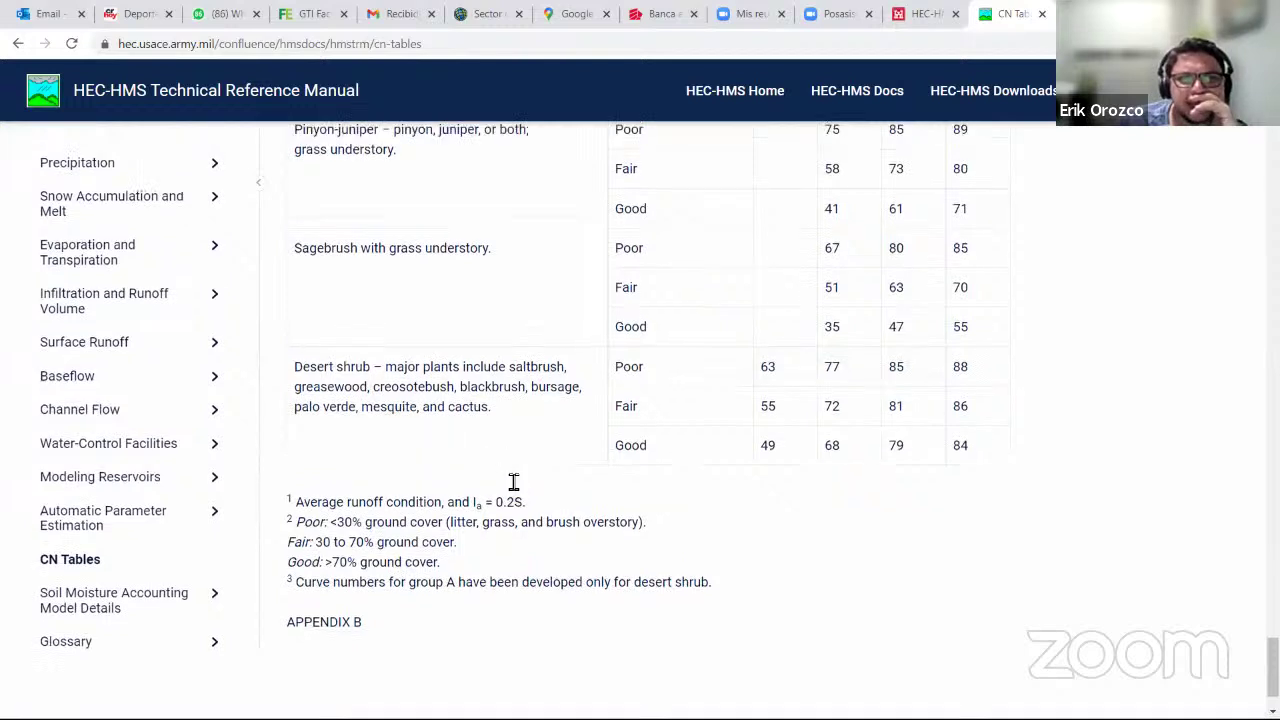
left_click_drag(294, 441, 482, 485)
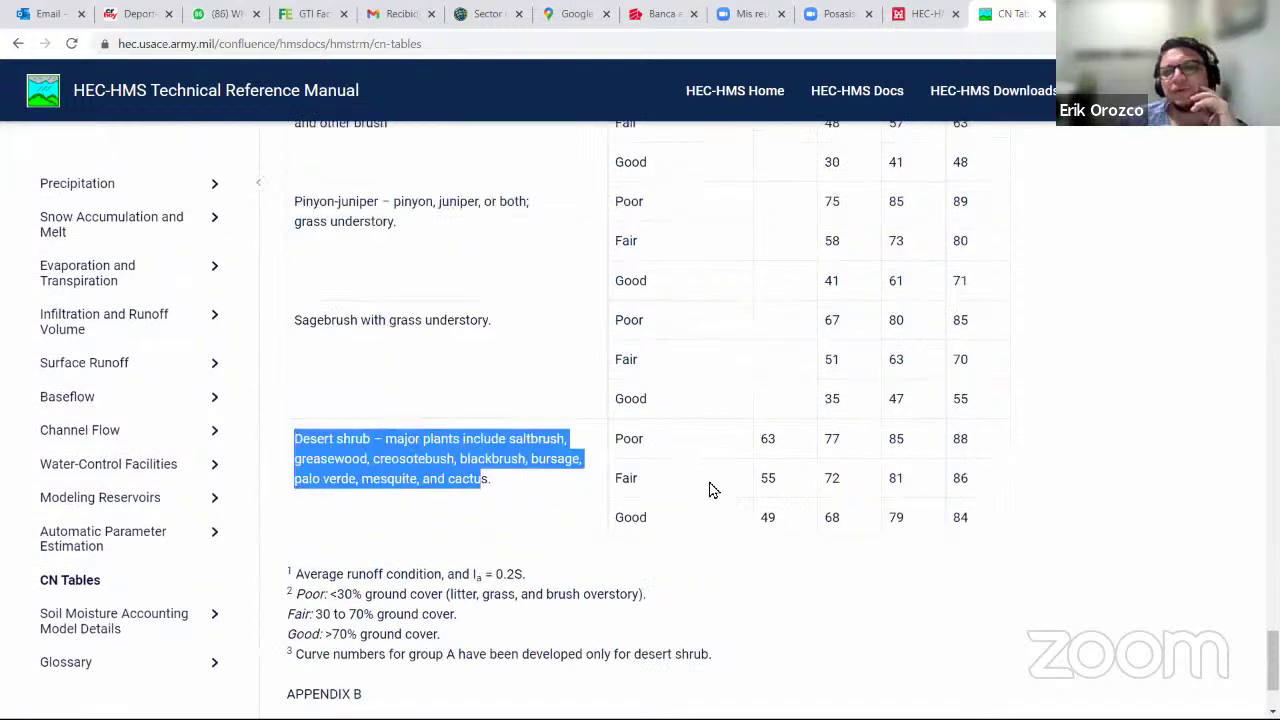
Examine the other agricultural lands in Table 2-2c, highlighting part of the poor woods curve number and the woods–grass combination cover type.
scroll(745, 512, "up", 3)
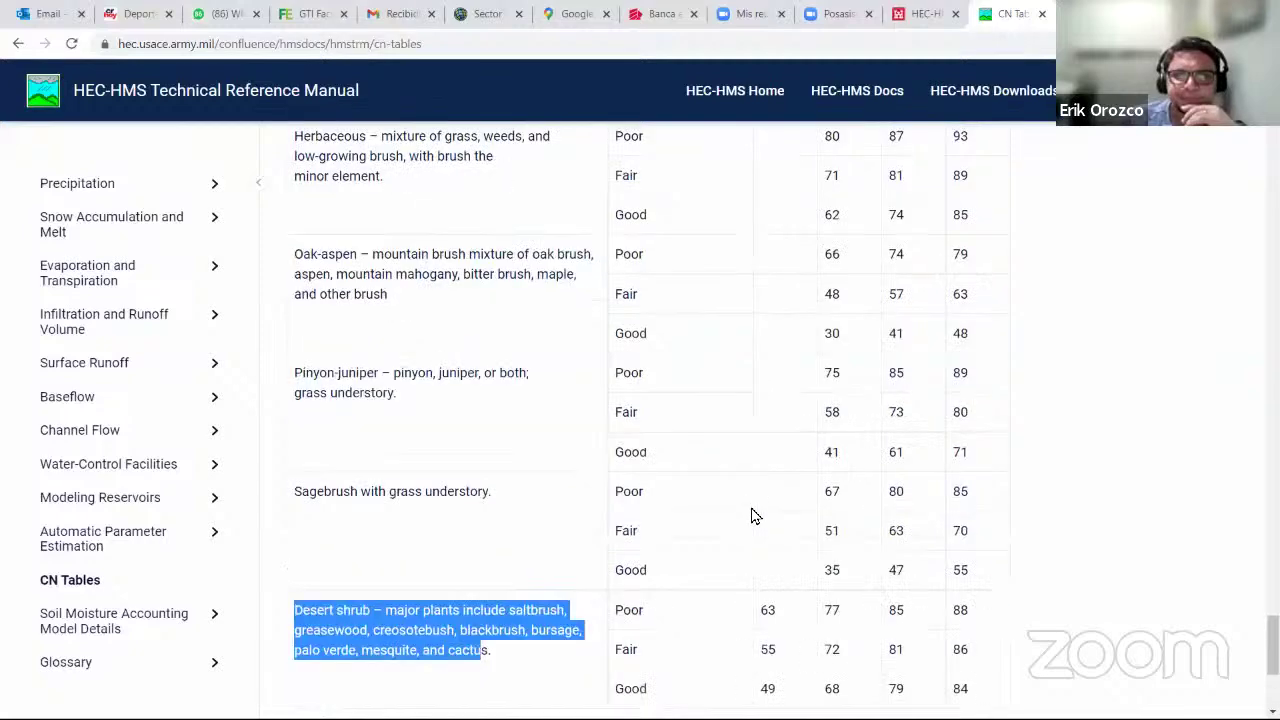
scroll(700, 514, "up", 3)
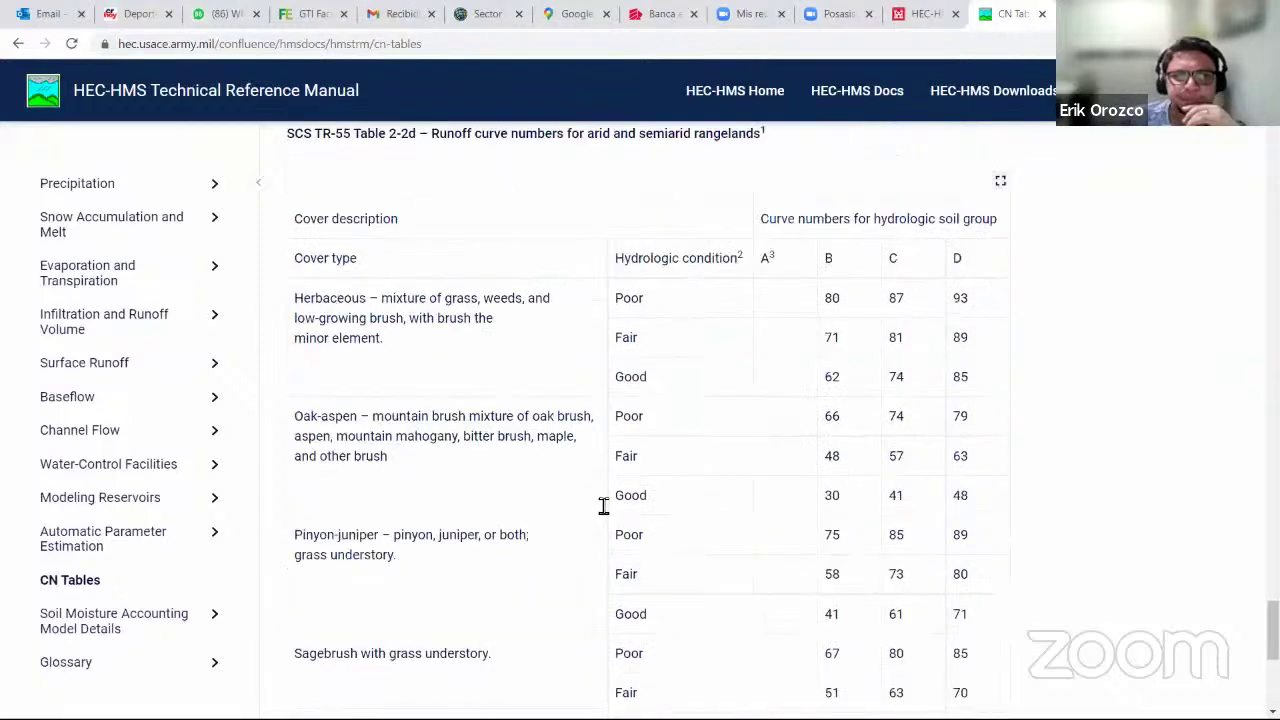
scroll(603, 506, "up", 2)
scroll(600, 511, "up", 8)
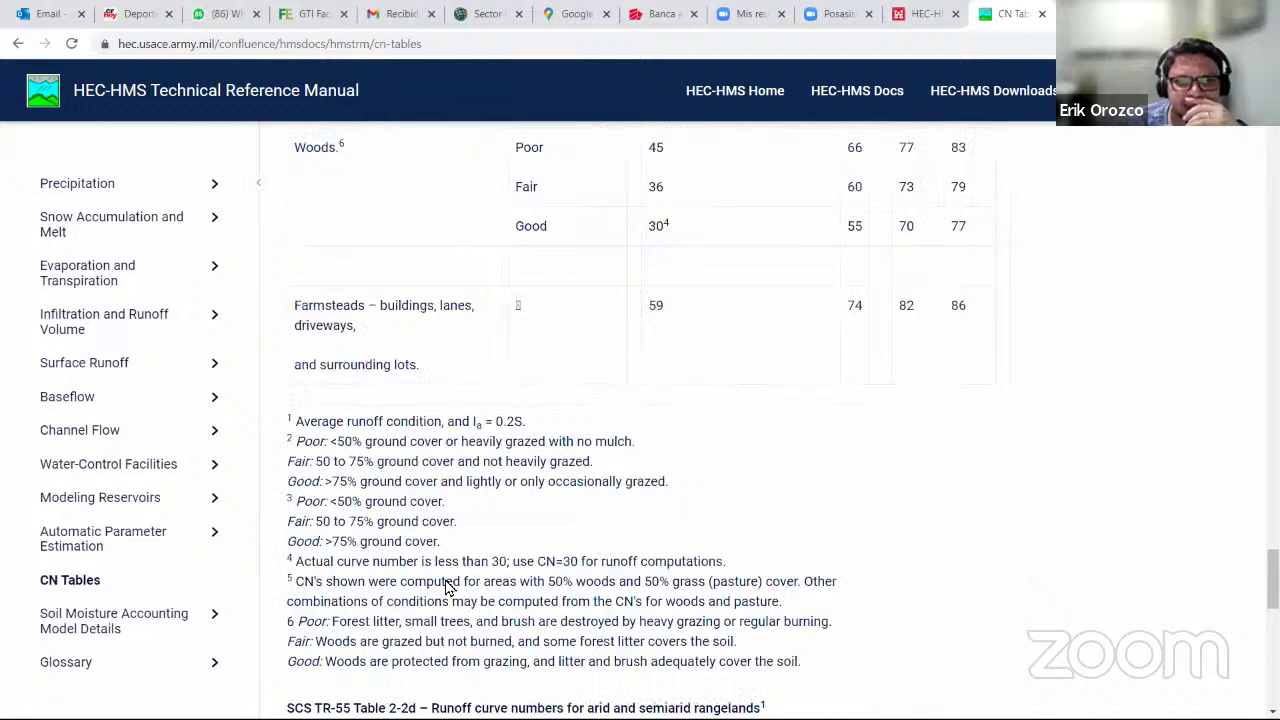
left_click_drag(295, 489, 330, 489)
left_click_drag(657, 490, 674, 496)
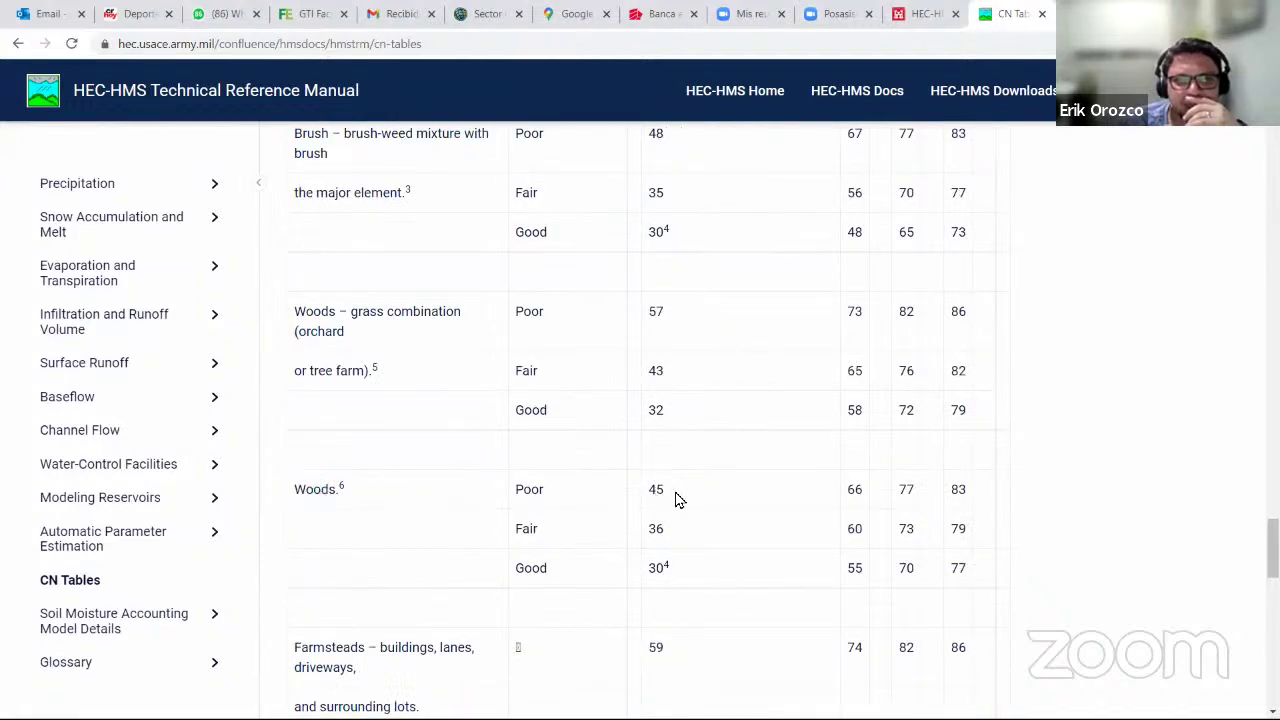
scroll(274, 500, "up", 1)
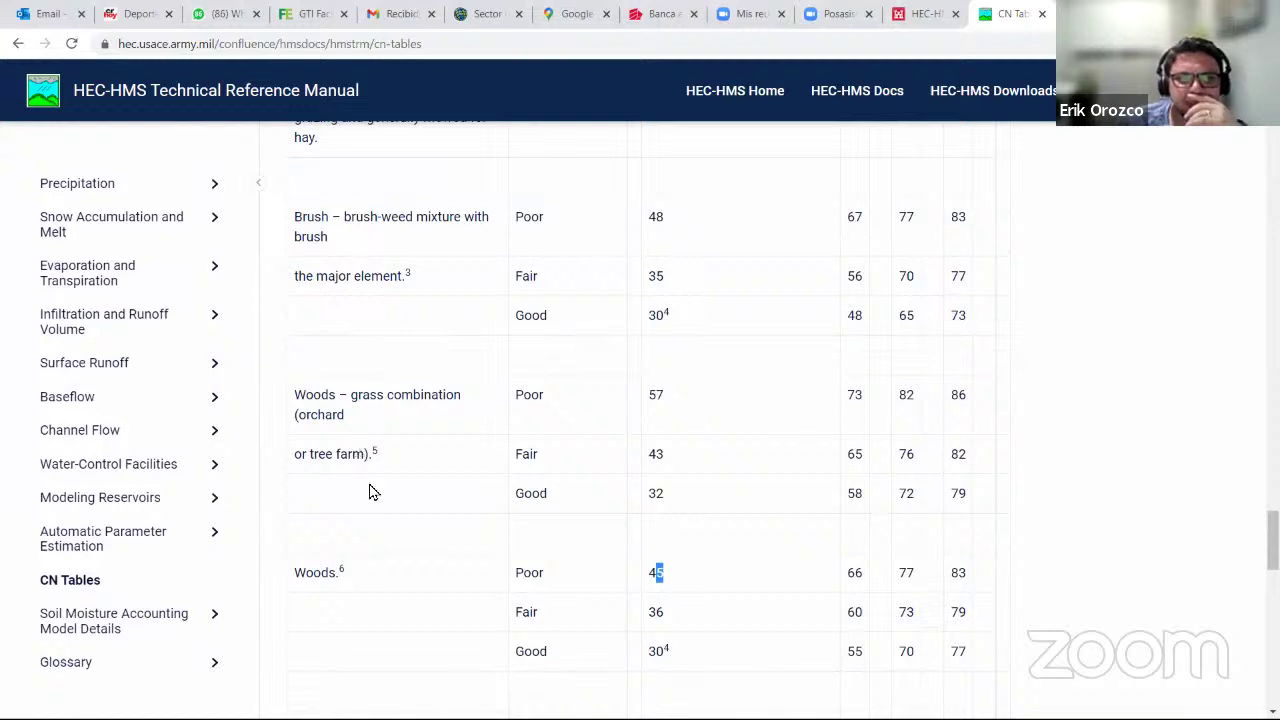
scroll(369, 492, "up", 1)
left_click_drag(369, 492, 286, 486)
scroll(400, 497, "up", 2)
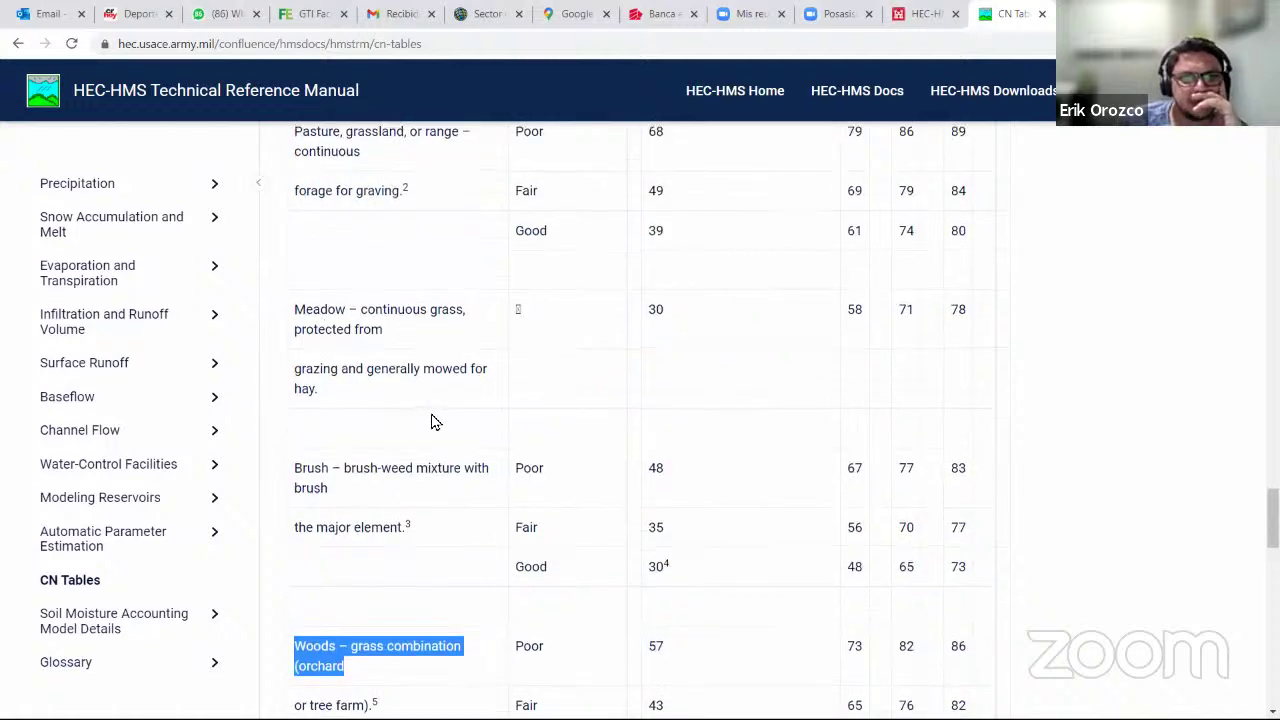
scroll(434, 420, "up", 3)
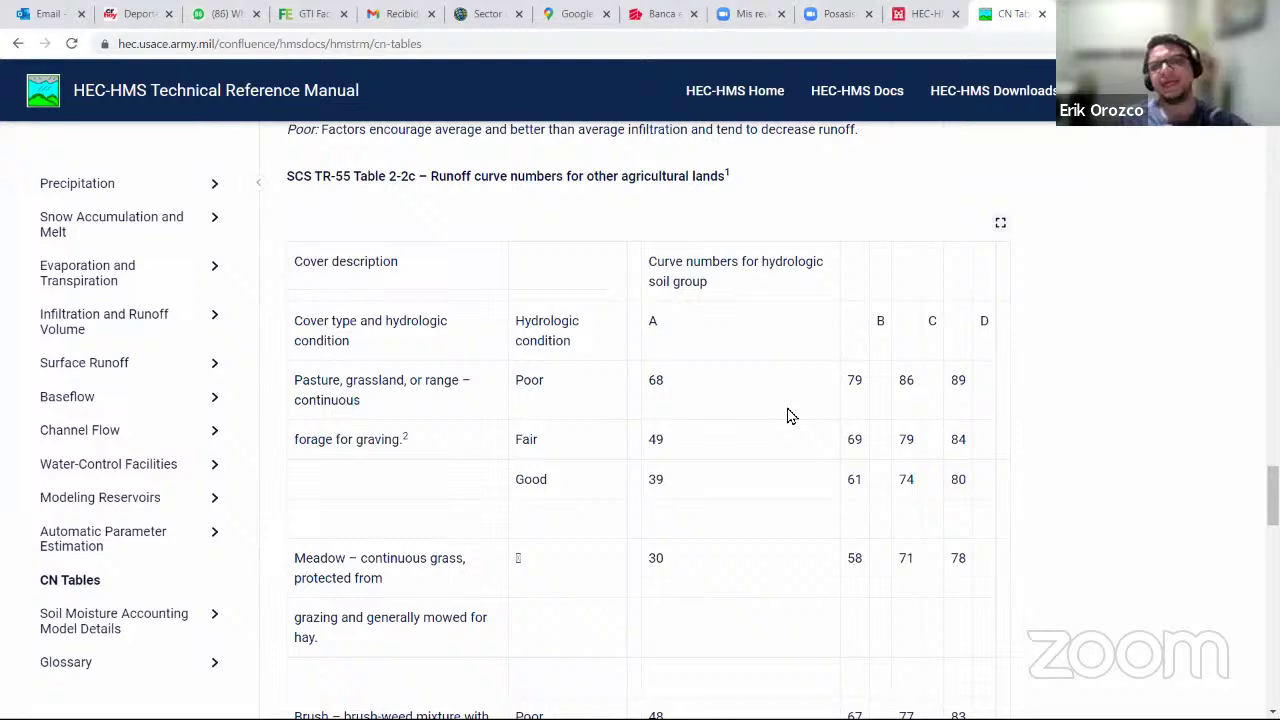
scroll(790, 416, "up", 3)
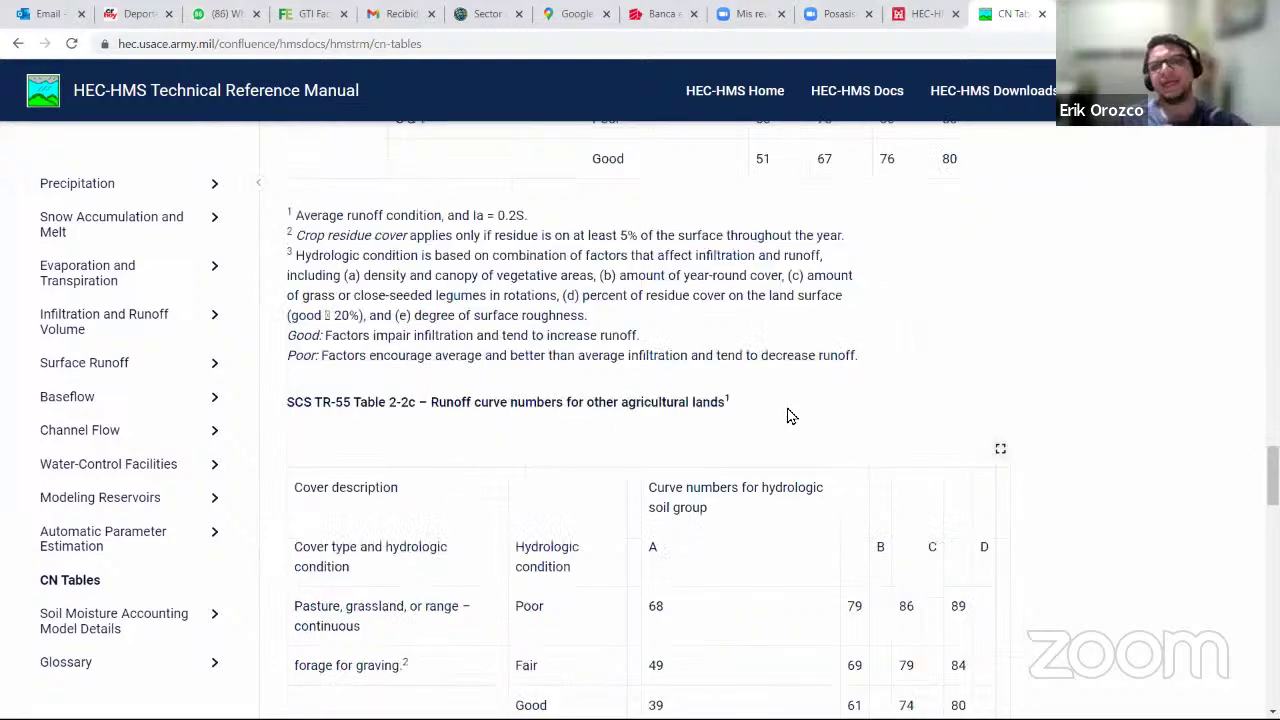
Return to the cultivated agricultural lands in Table 2-2b, search the page for "corn", and close the search.
scroll(790, 416, "up", 10)
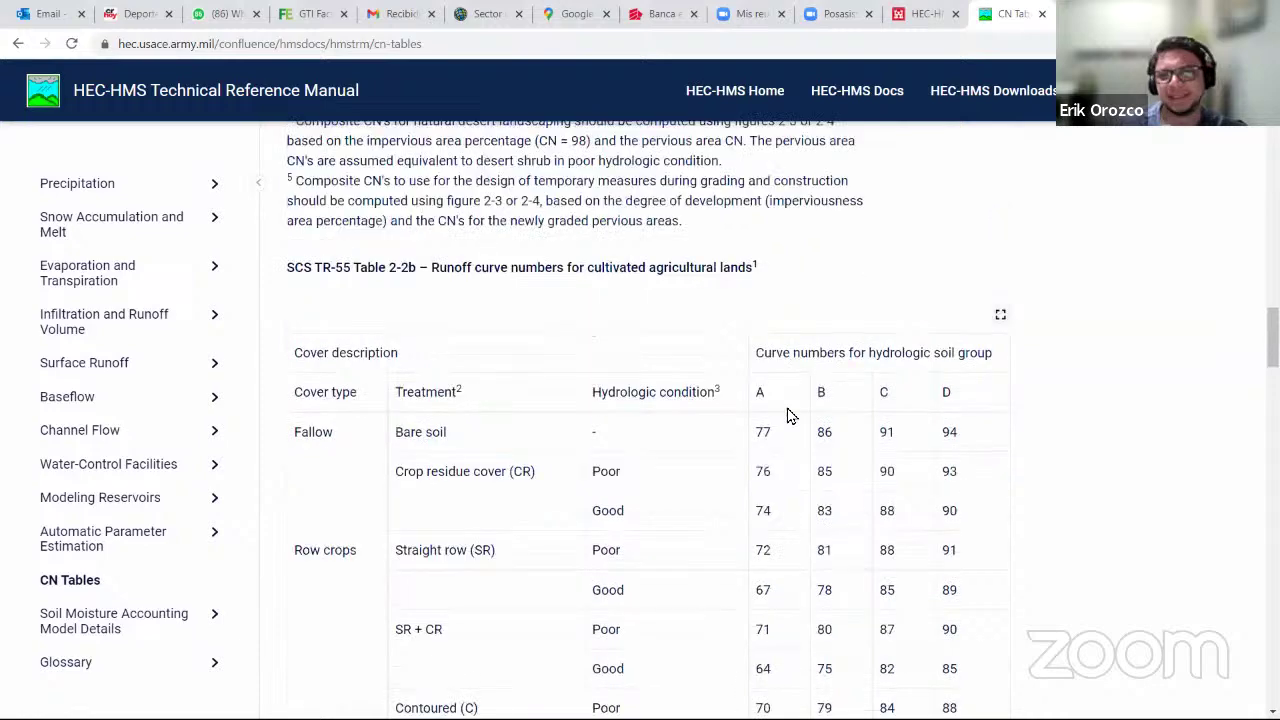
scroll(790, 416, "up", 1)
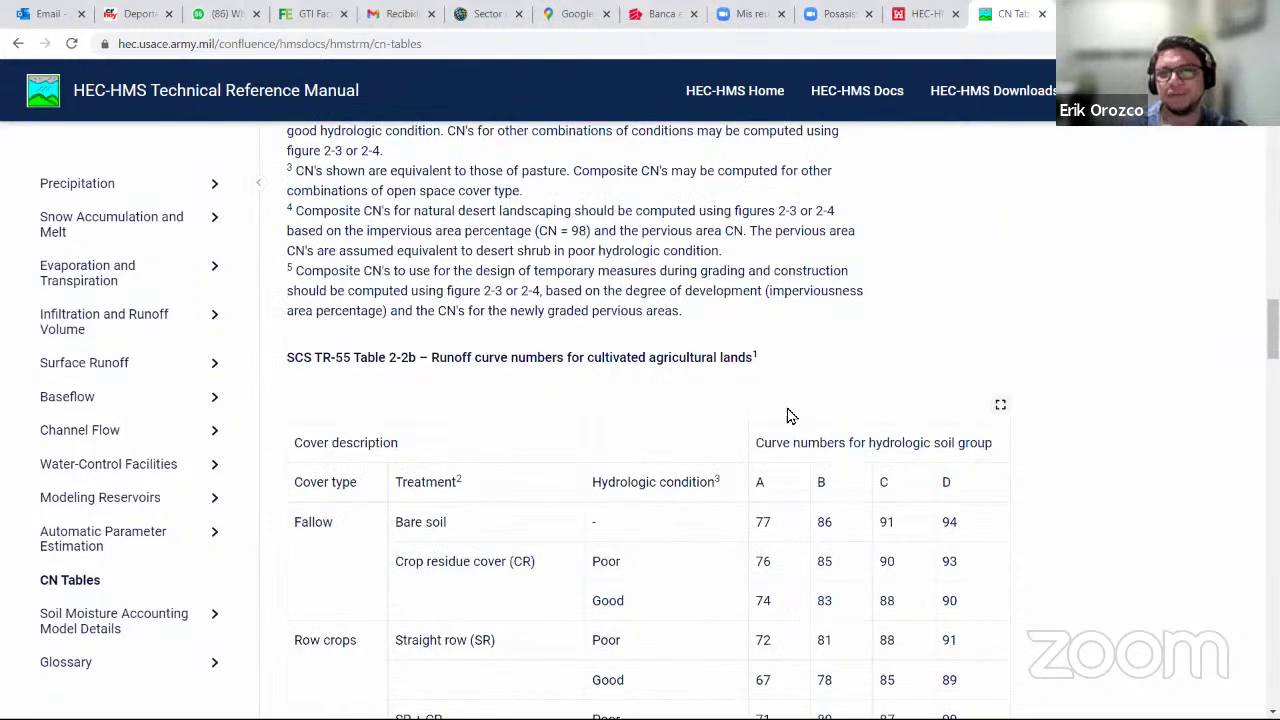
scroll(790, 416, "up", 5)
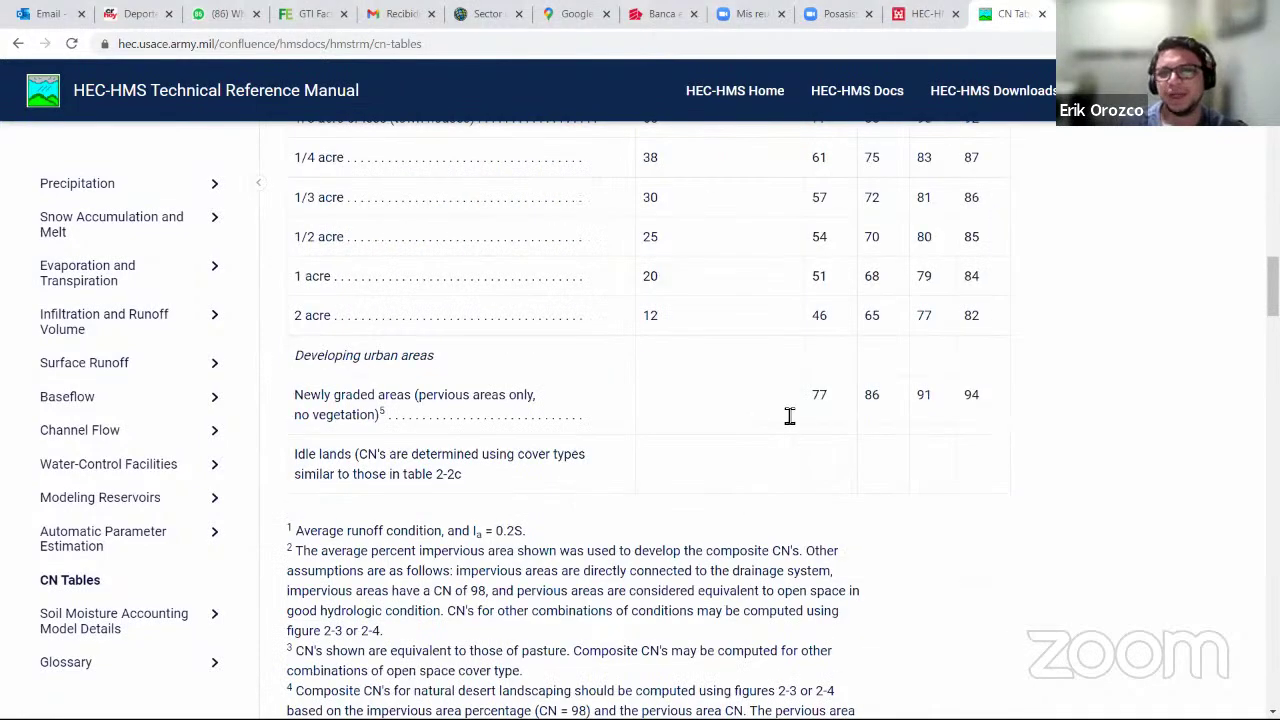
scroll(790, 416, "down", 5)
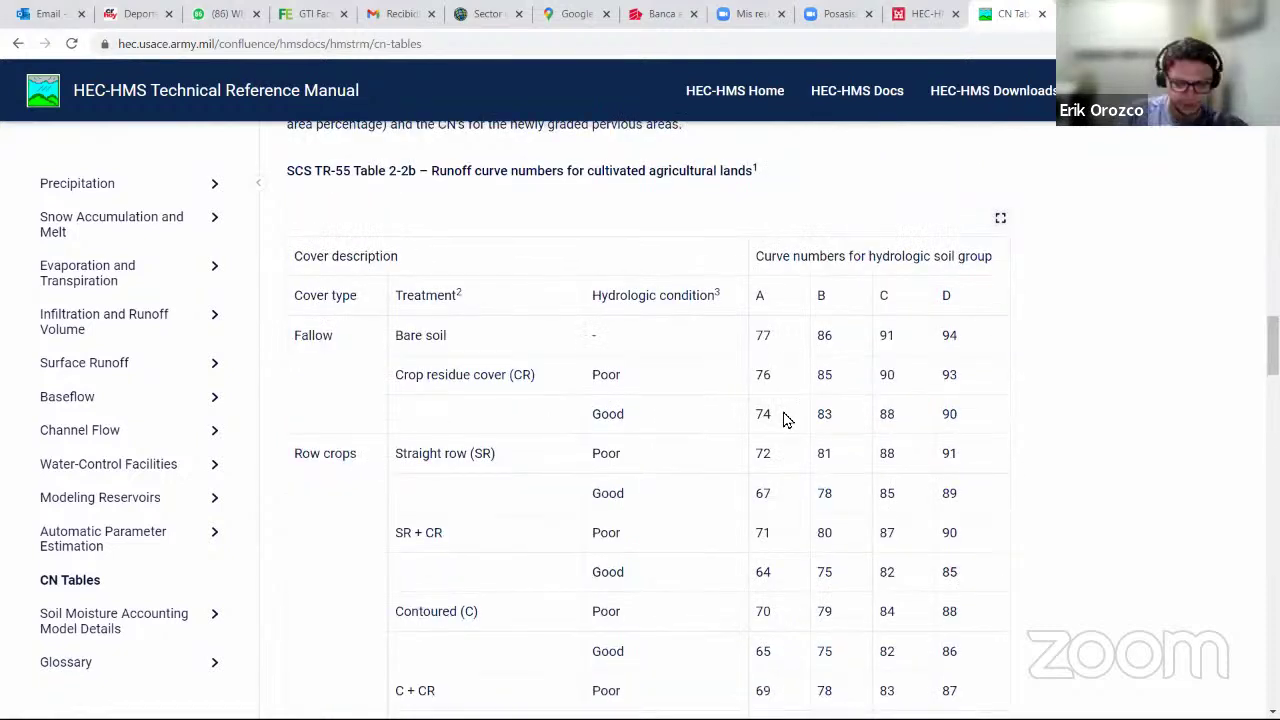
key("ctrl+f")
type("co")
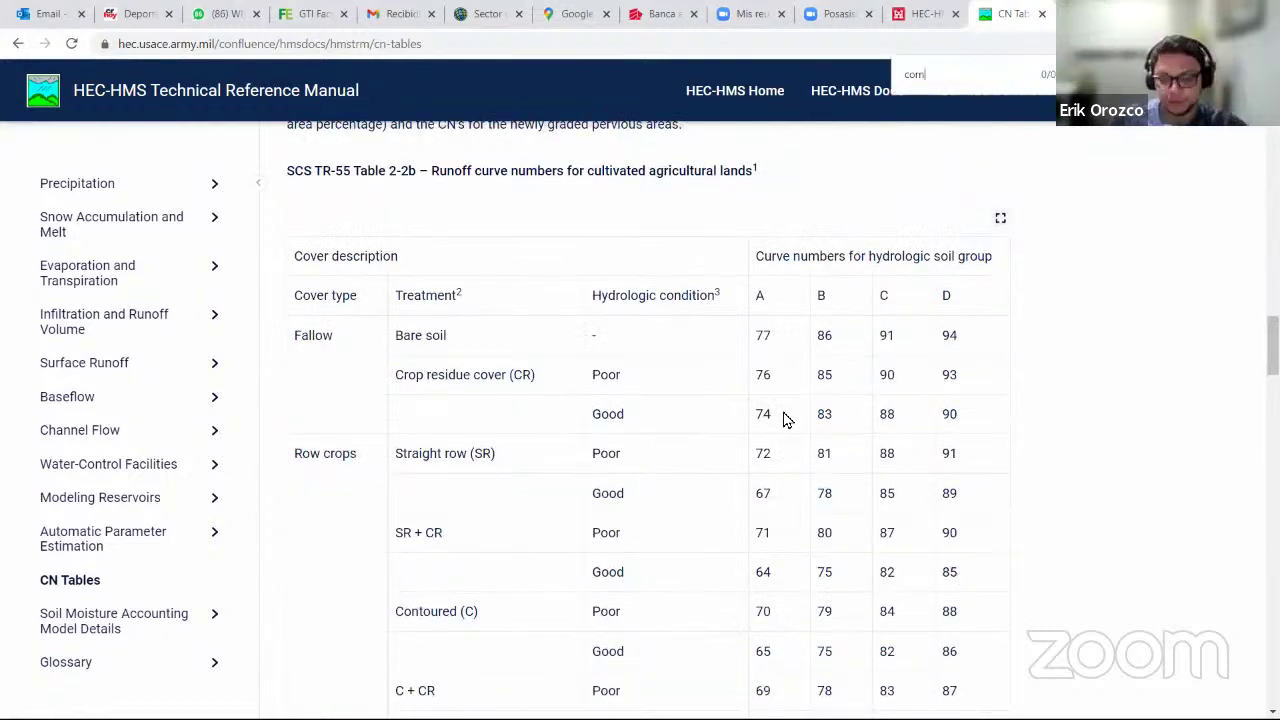
key("BackSpace")
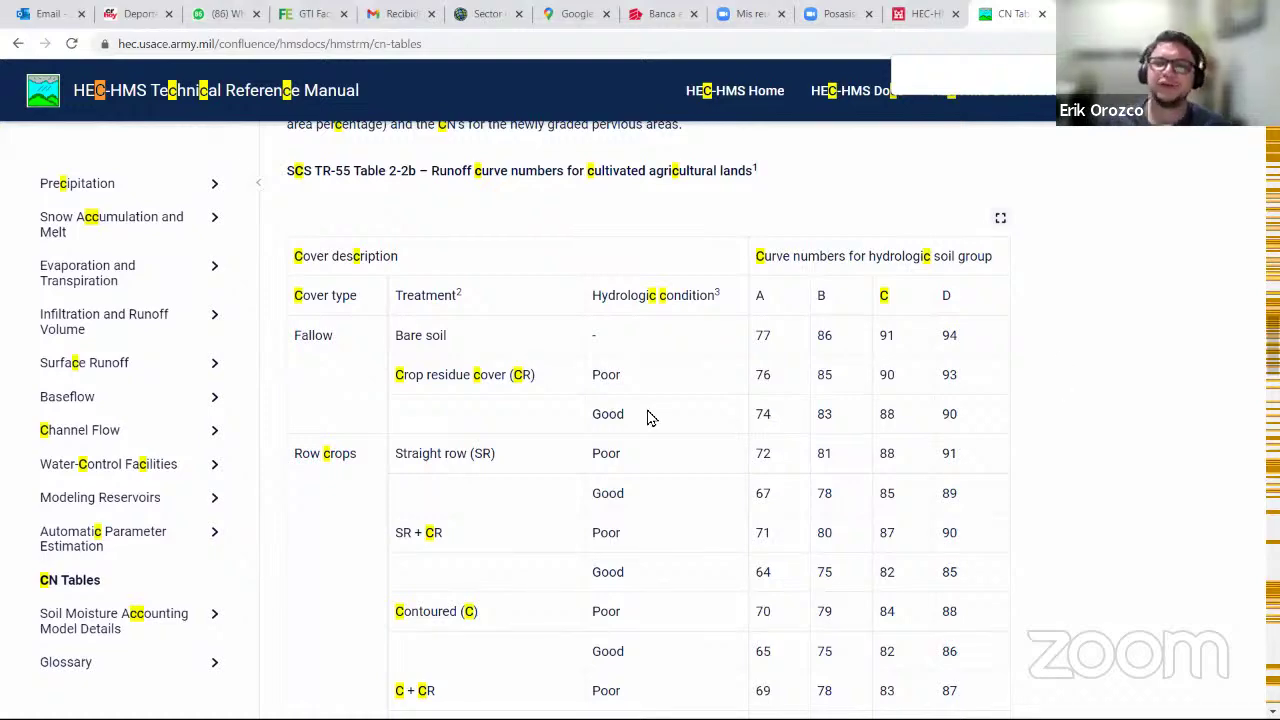
key("Escape")
Handwrite "Uso y tipo de suelo" in red ink above Table 2-2b, underline it, and clear the ink.
scroll(645, 418, "down", 2)
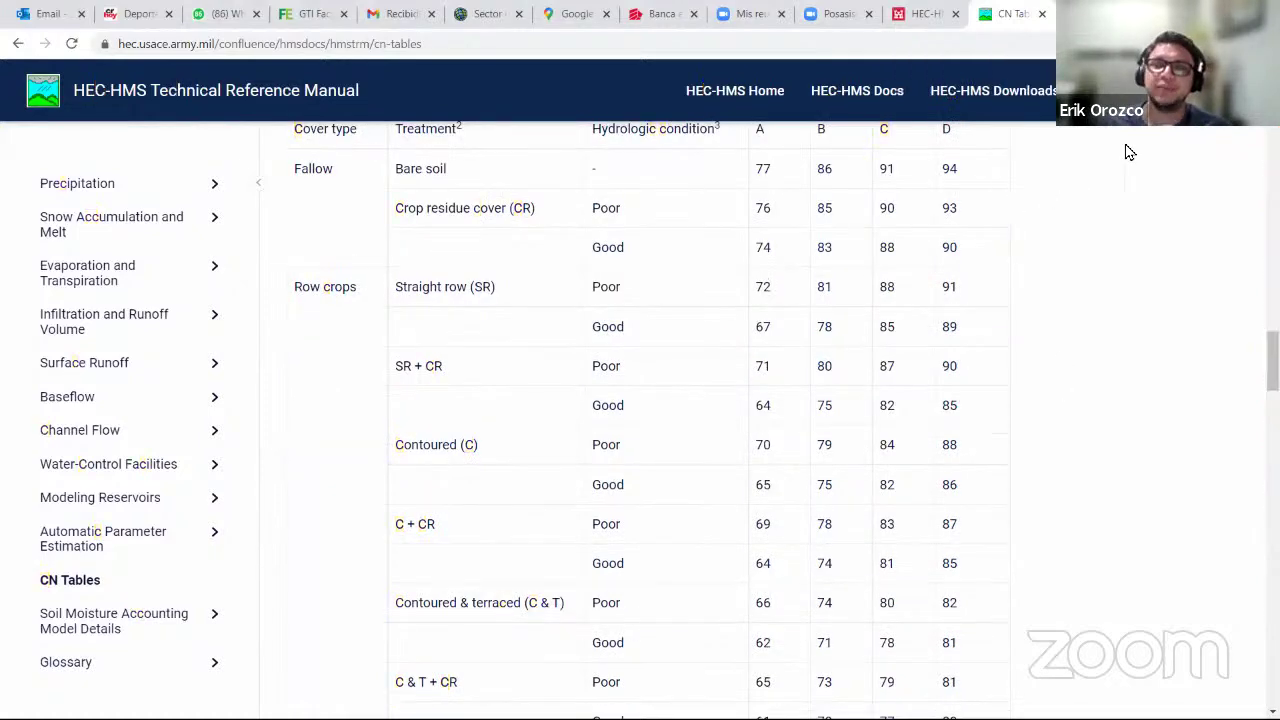
scroll(640, 391, "up", 3)
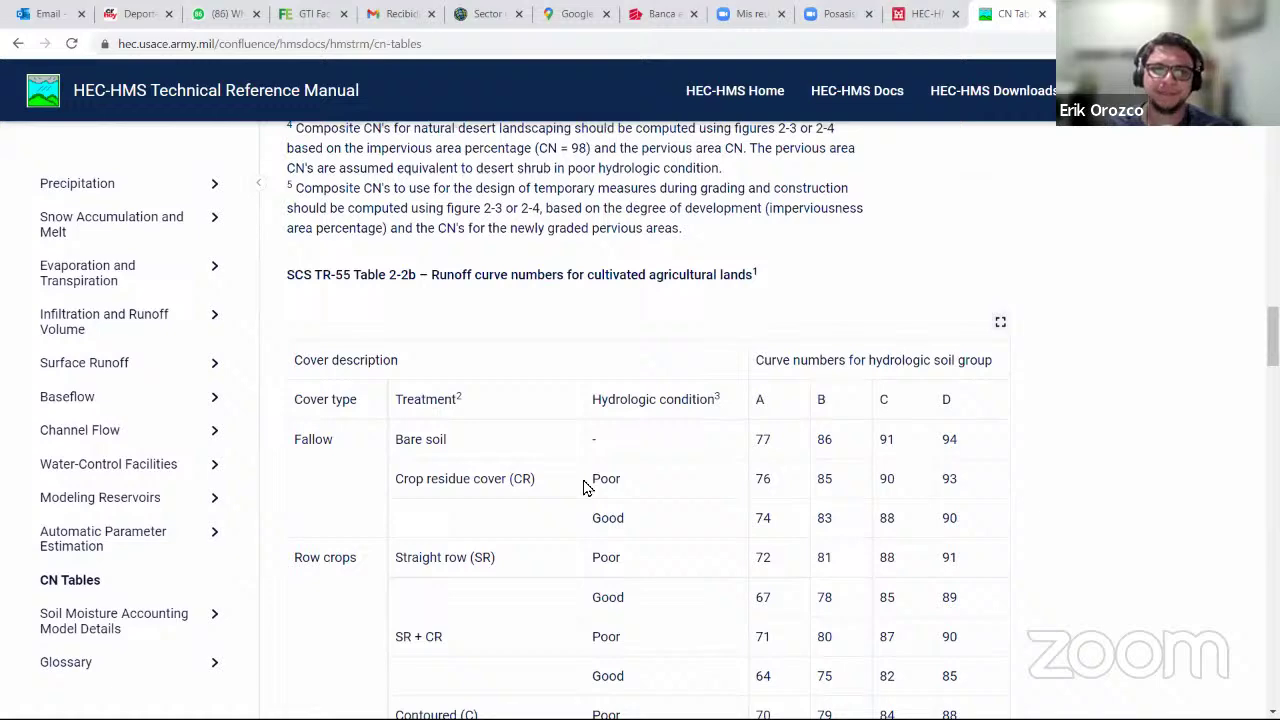
scroll(585, 486, "up", 1)
scroll(566, 440, "down", 4)
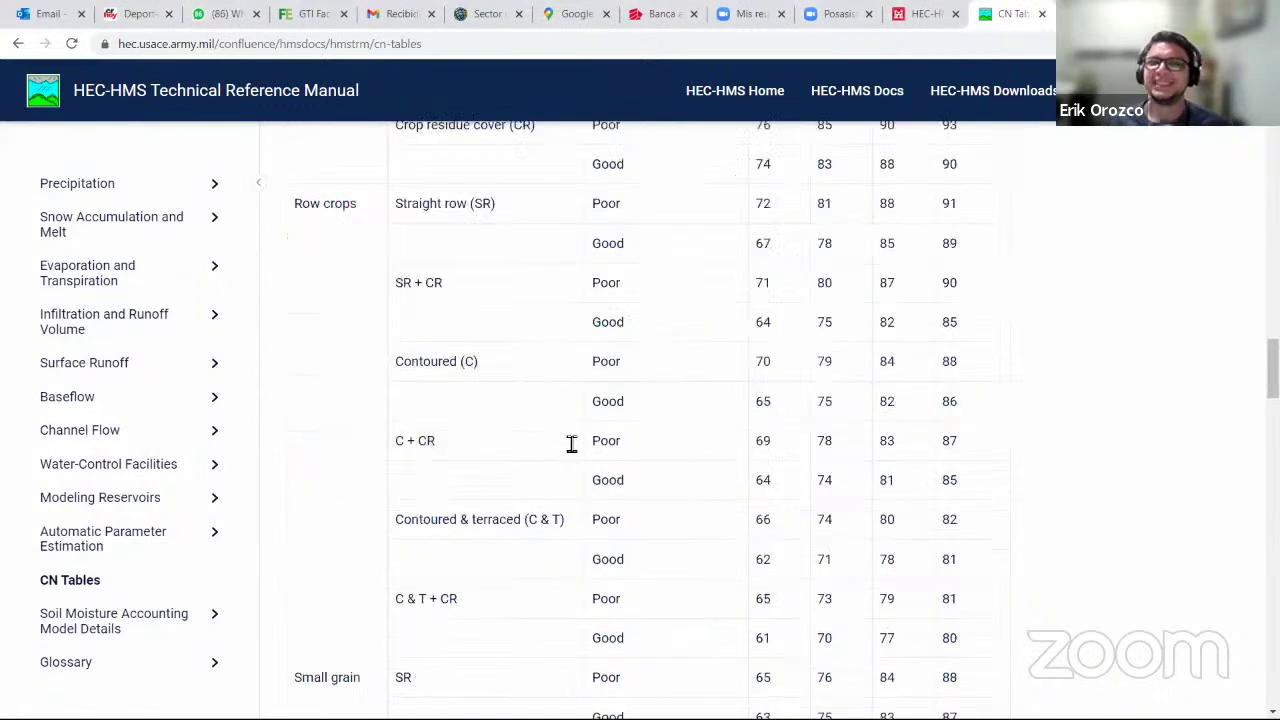
scroll(571, 444, "up", 3)
scroll(590, 440, "up", 4)
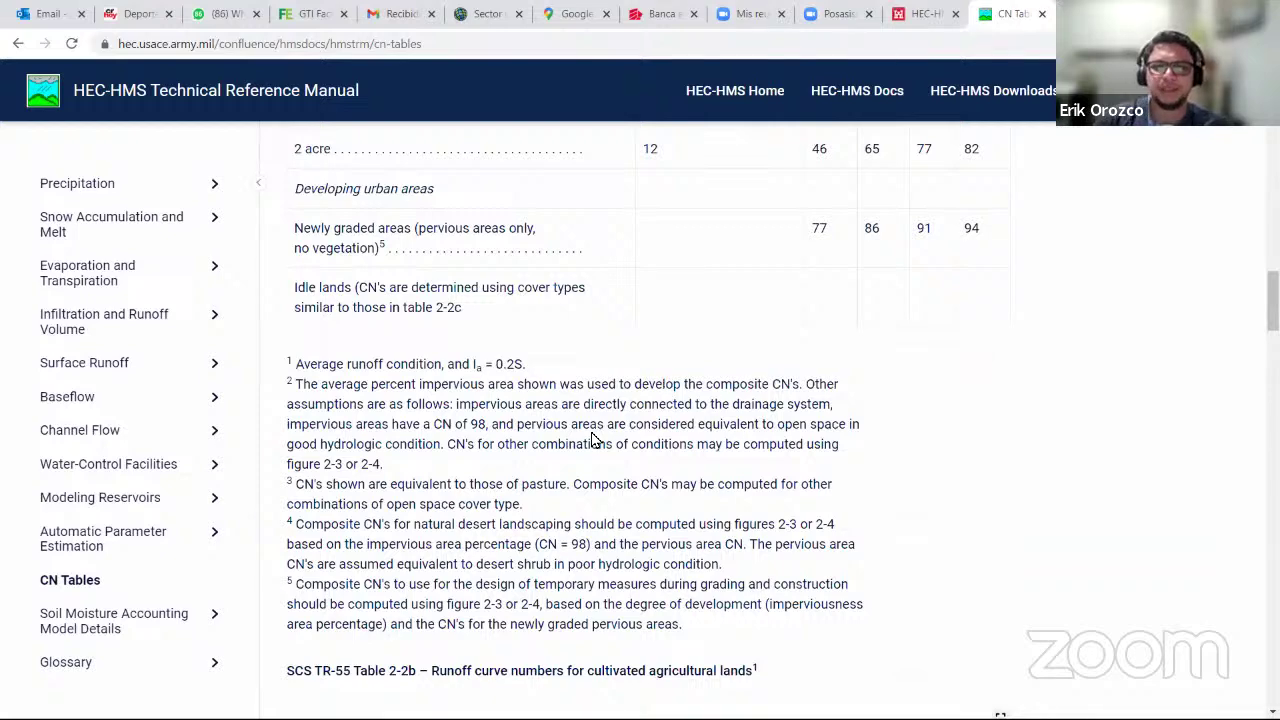
scroll(592, 440, "down", 1)
mouse_move(368, 566)
left_mouse_down()
mouse_move(430, 590)
mouse_move(475, 586)
left_mouse_up()
left_click_drag(528, 578, 525, 625)
left_click_drag(592, 560, 784, 566)
mouse_move(838, 530)
left_mouse_down()
mouse_move(822, 552)
mouse_move(882, 540)
mouse_move(962, 548)
left_mouse_up()
left_click_drag(347, 645, 962, 548)
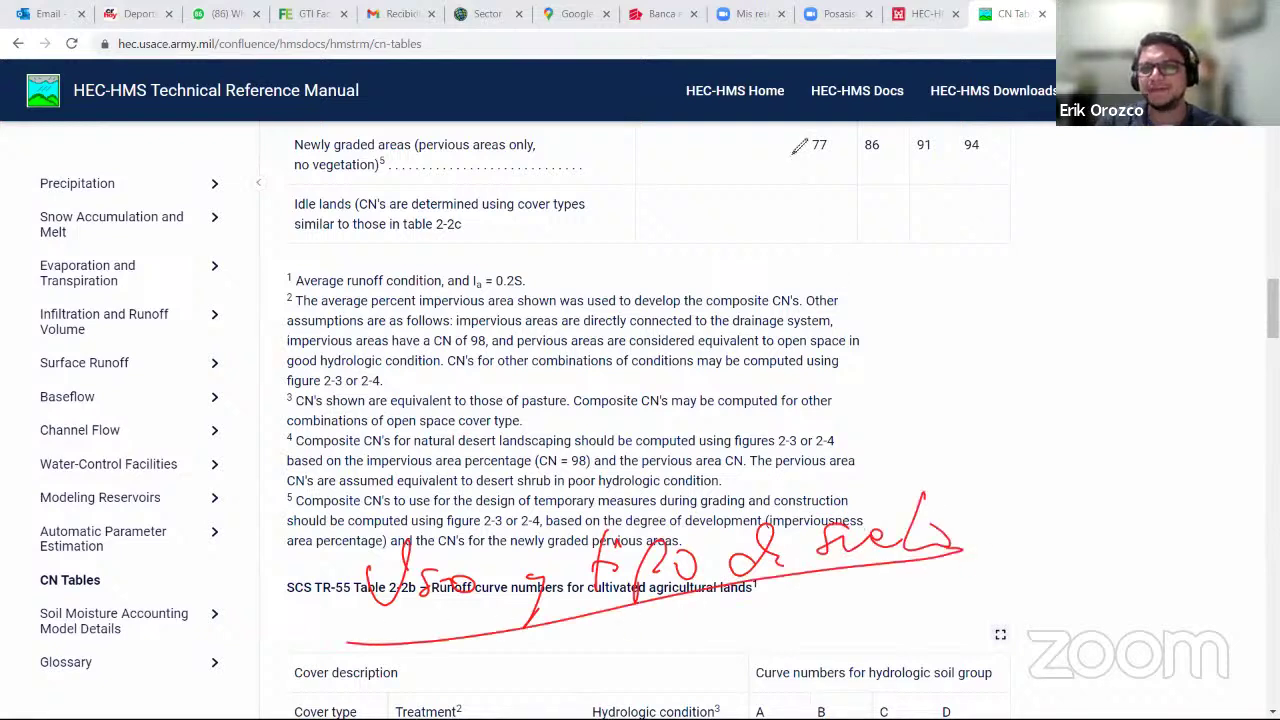
key("e")
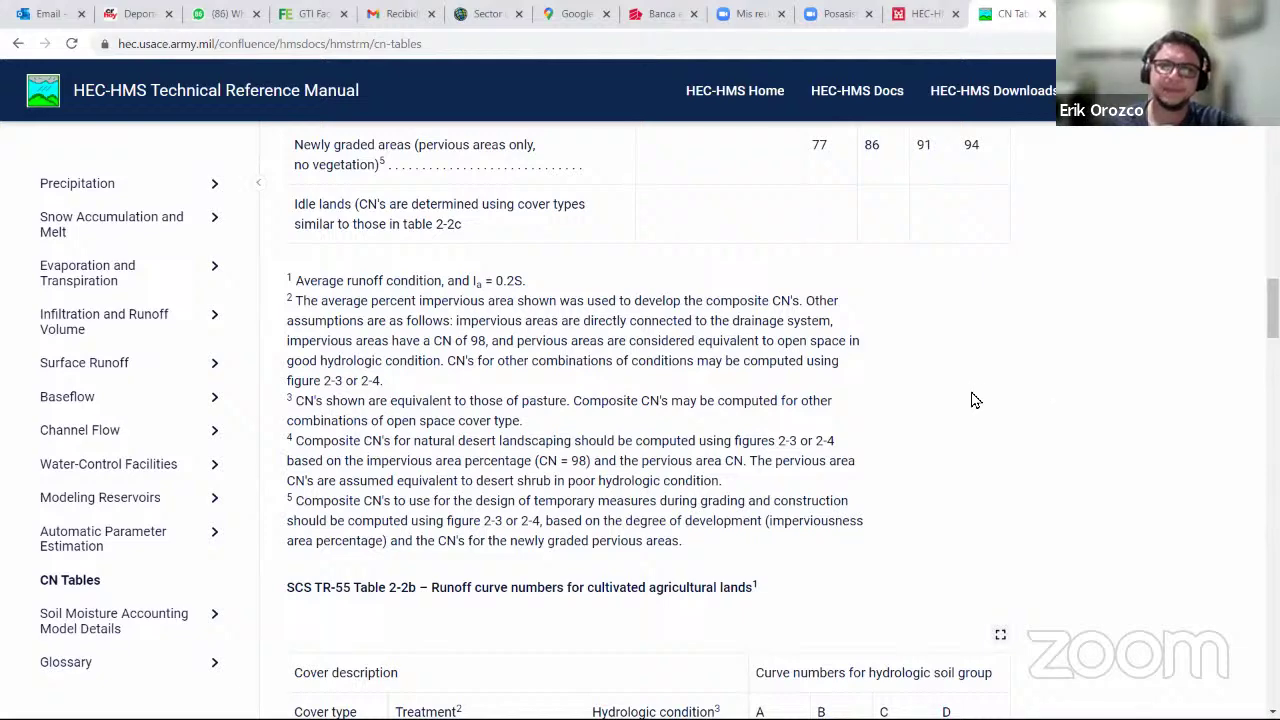
Review the cover types from cultivated agricultural lands in Table 2-2b through arid and semiarid rangelands in Table 2-2d.
scroll(903, 434, "down", 4)
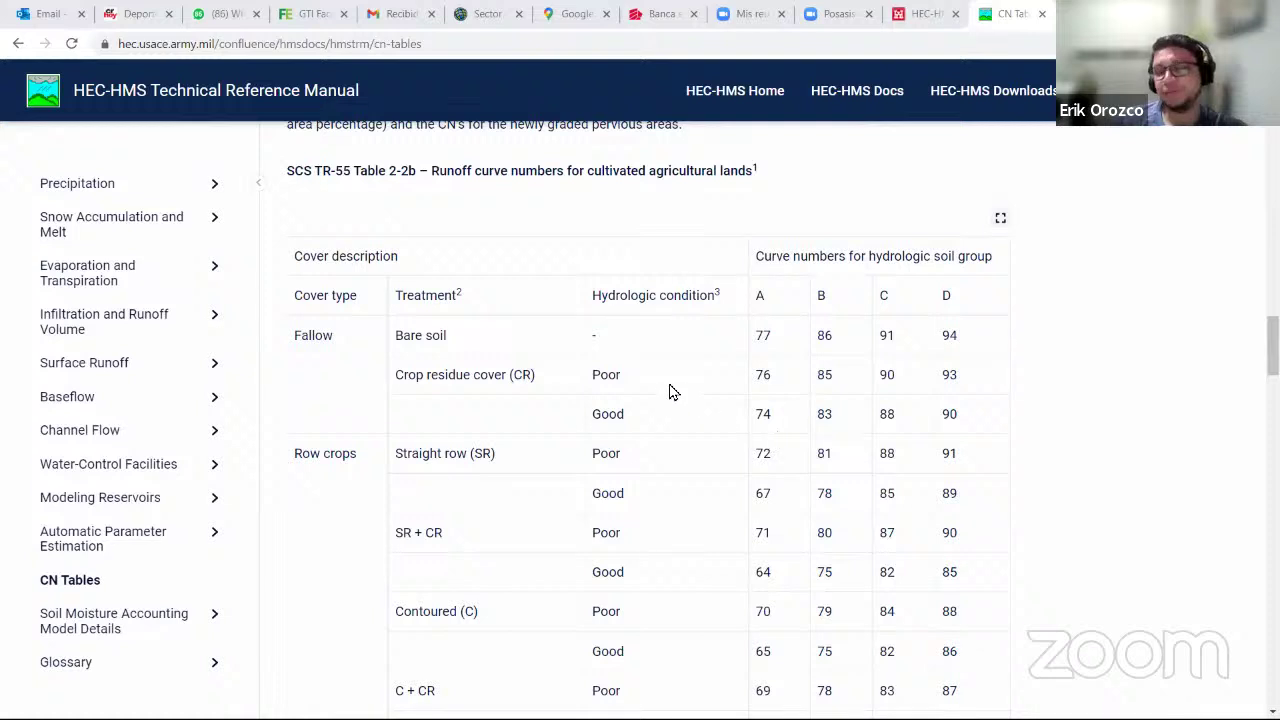
scroll(670, 392, "down", 8)
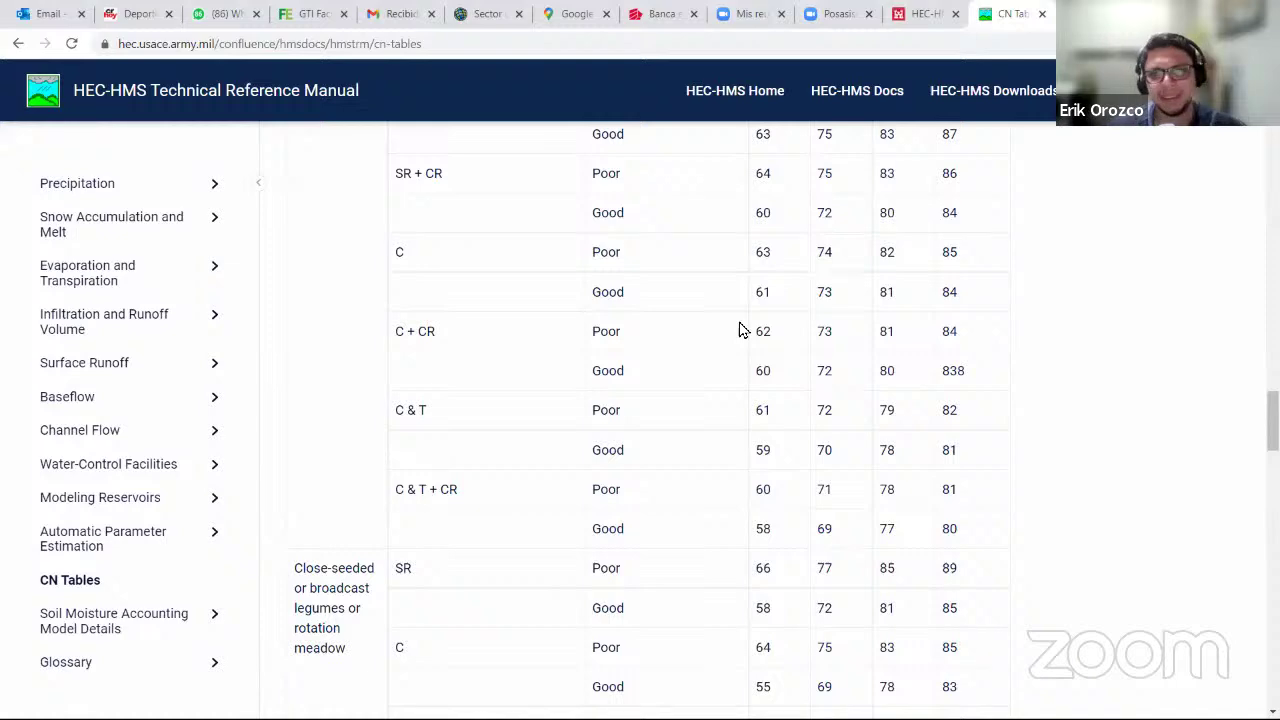
scroll(720, 420, "down", 3)
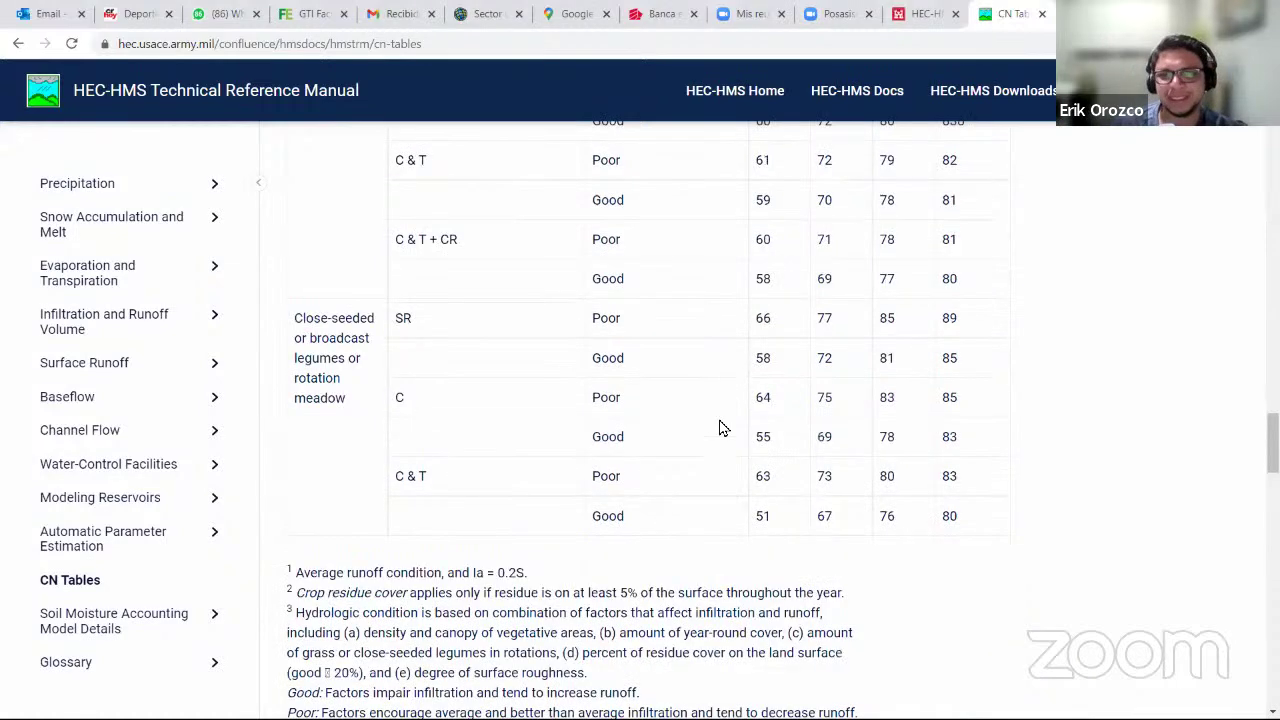
scroll(724, 428, "down", 5)
scroll(718, 432, "down", 10)
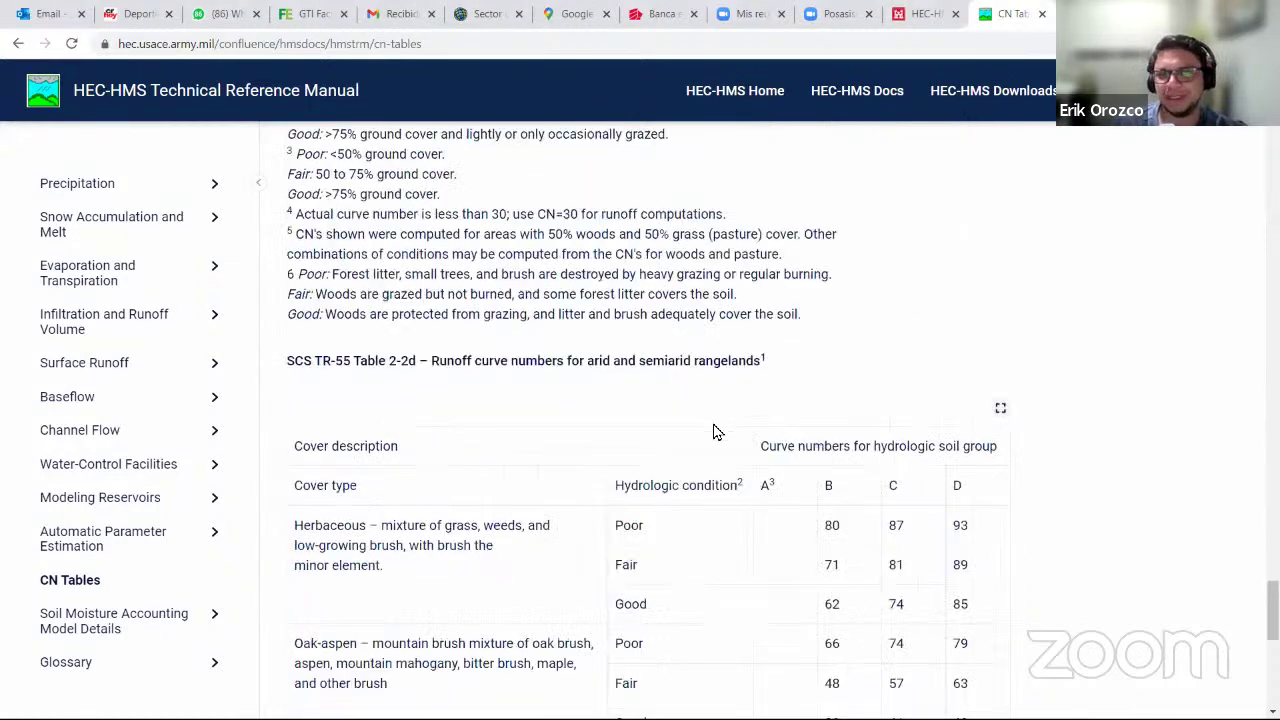
scroll(716, 437, "down", 5)
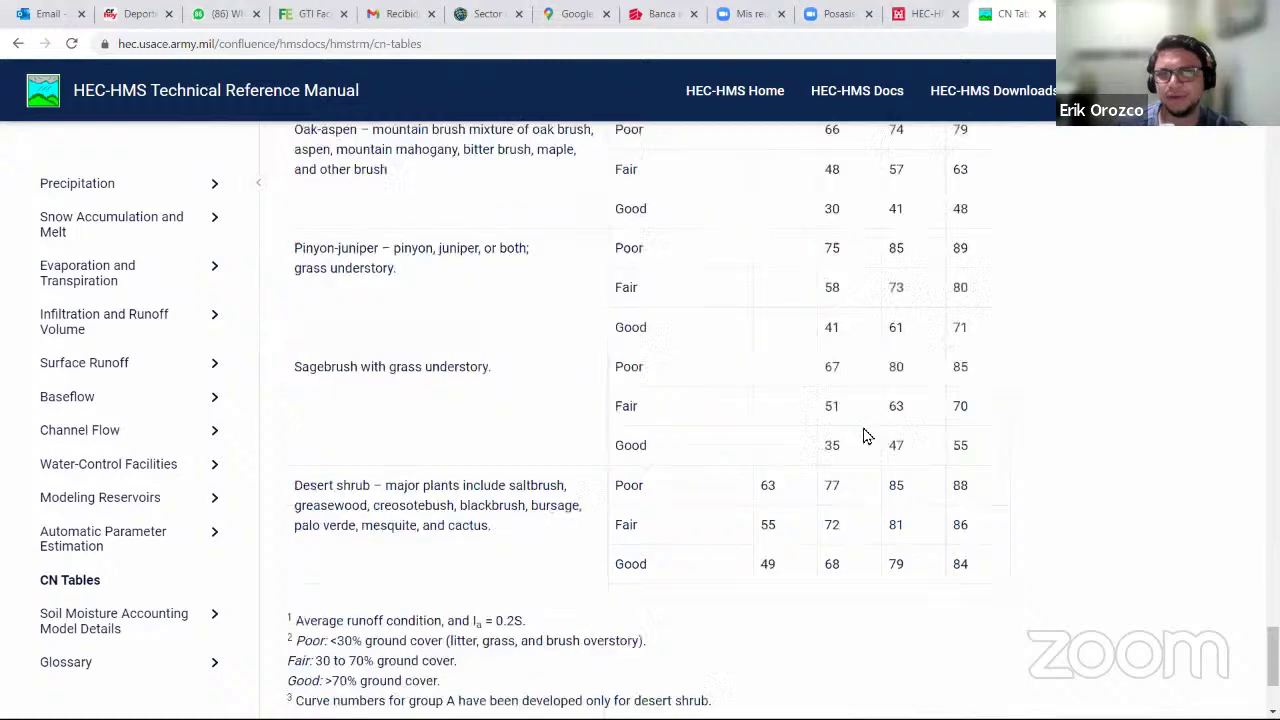
Go back to the CN Tables introduction and review the urban-area curve numbers in Table 2-2a and the start of Table 2-2b.
scroll(533, 377, "up", 15)
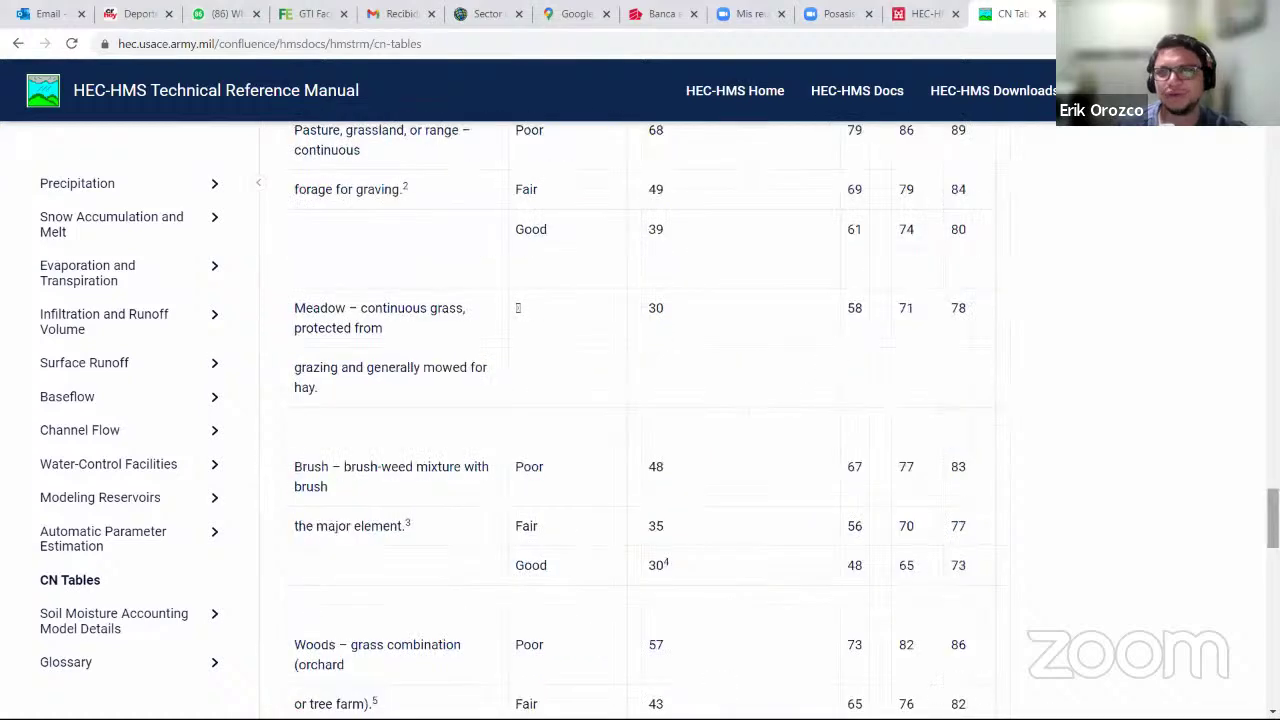
scroll(533, 377, "up", 20)
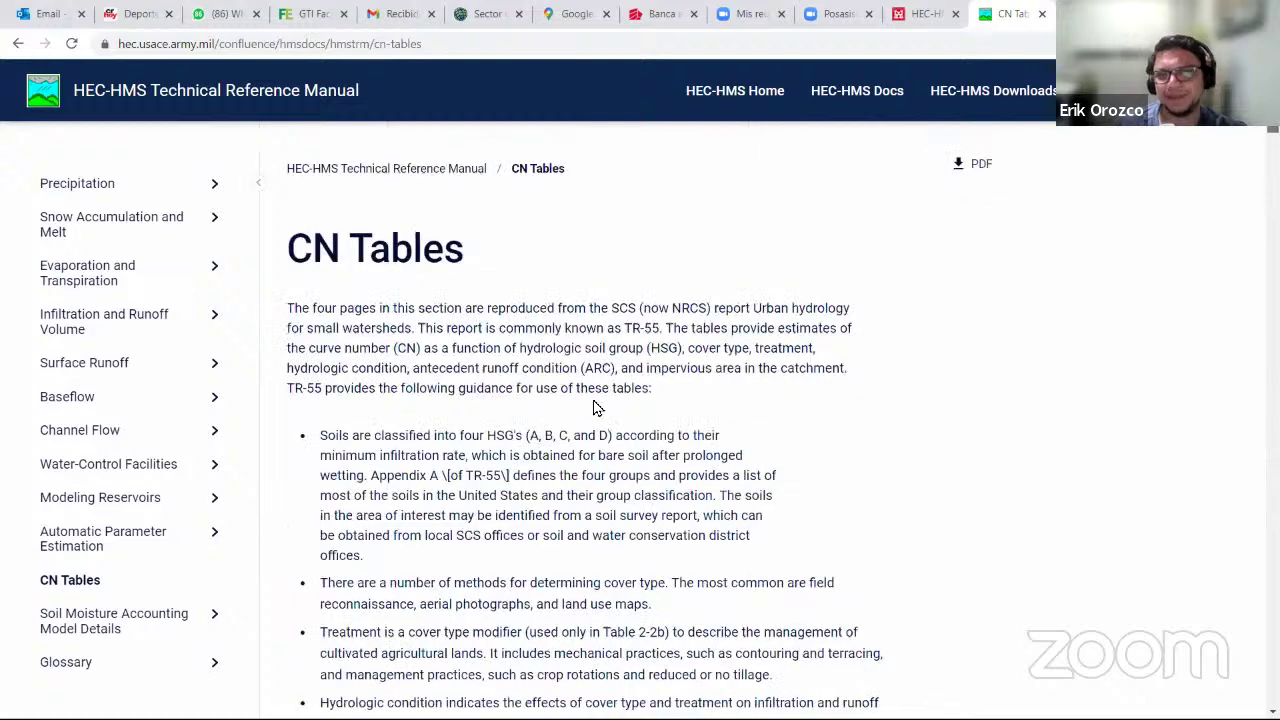
scroll(593, 407, "down", 8)
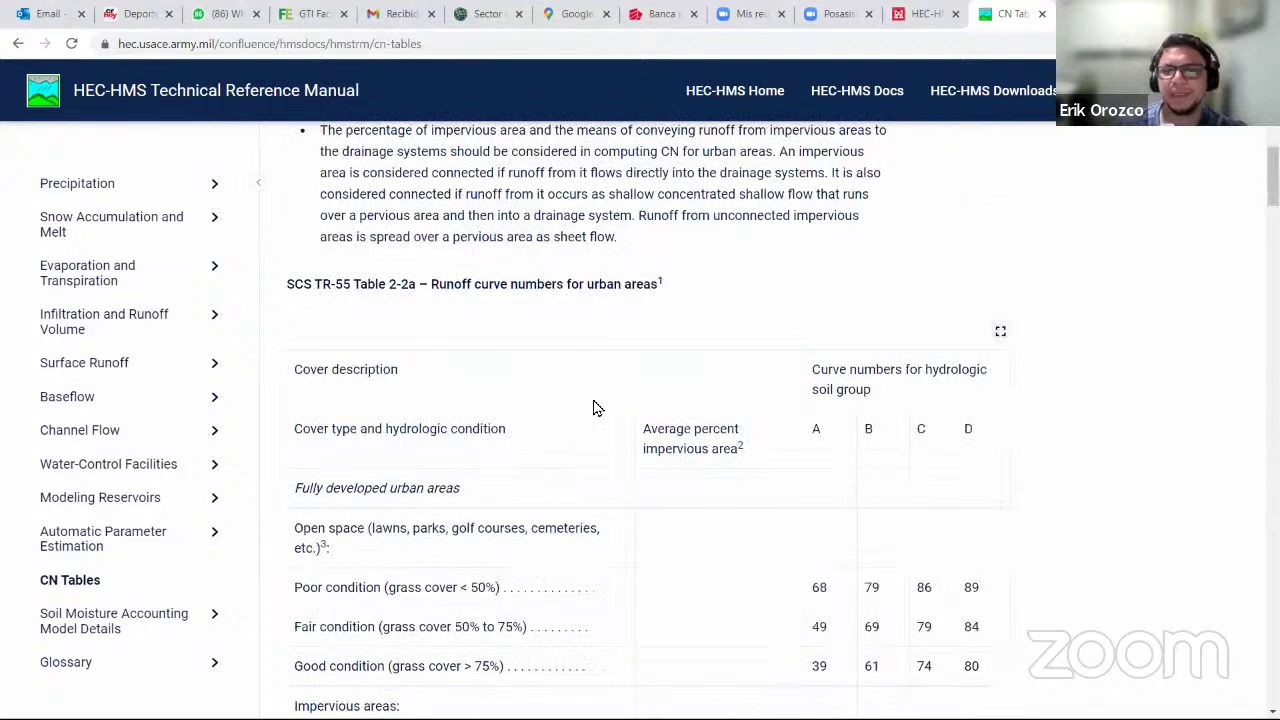
scroll(593, 407, "down", 3)
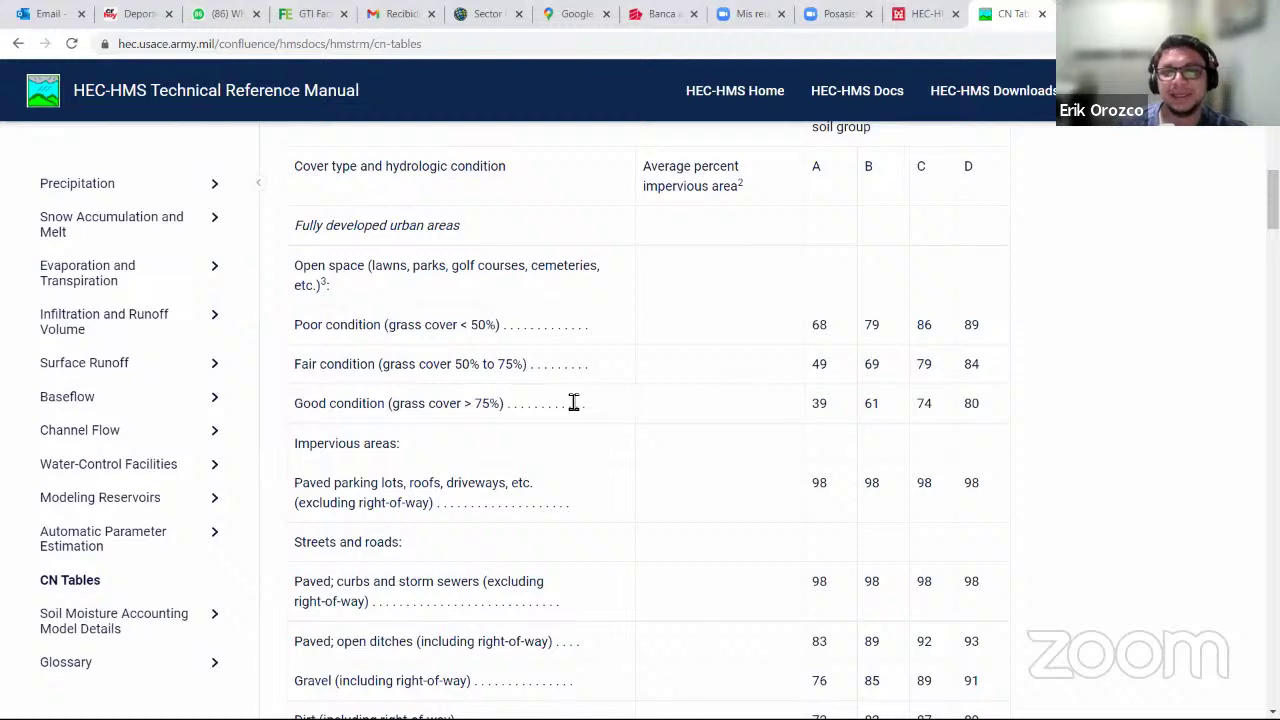
scroll(572, 405, "down", 1)
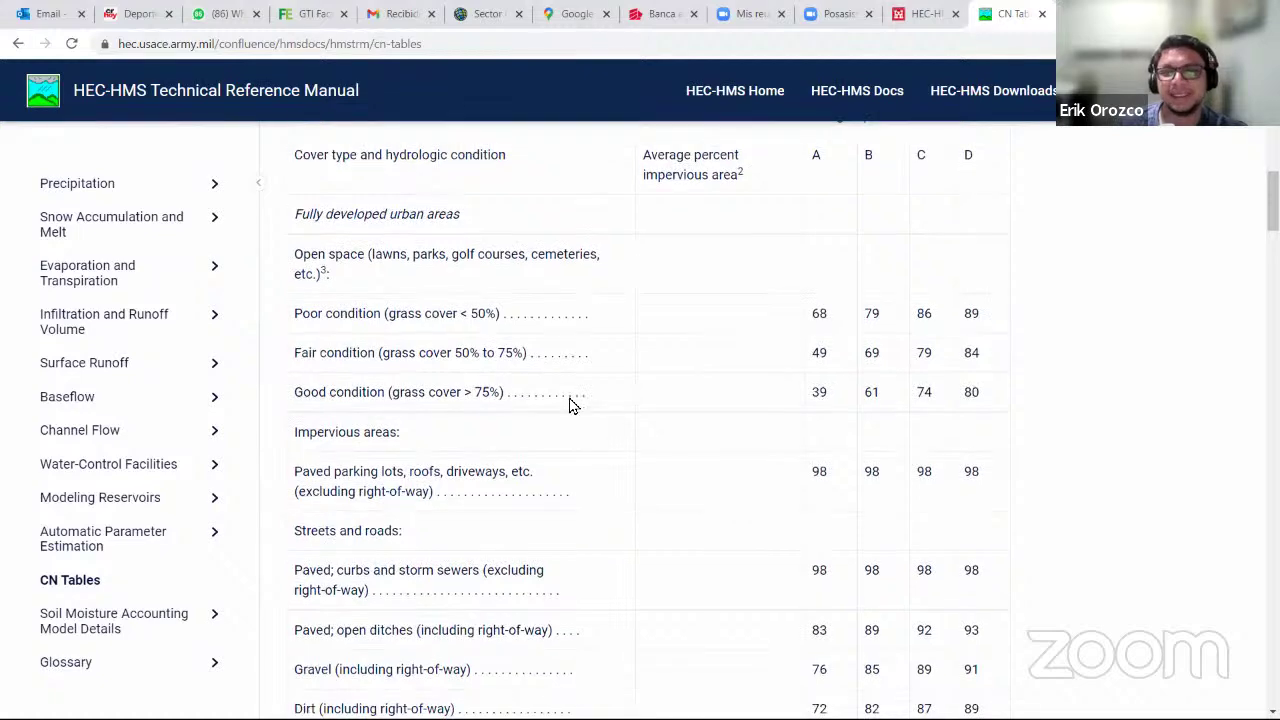
scroll(572, 405, "down", 7)
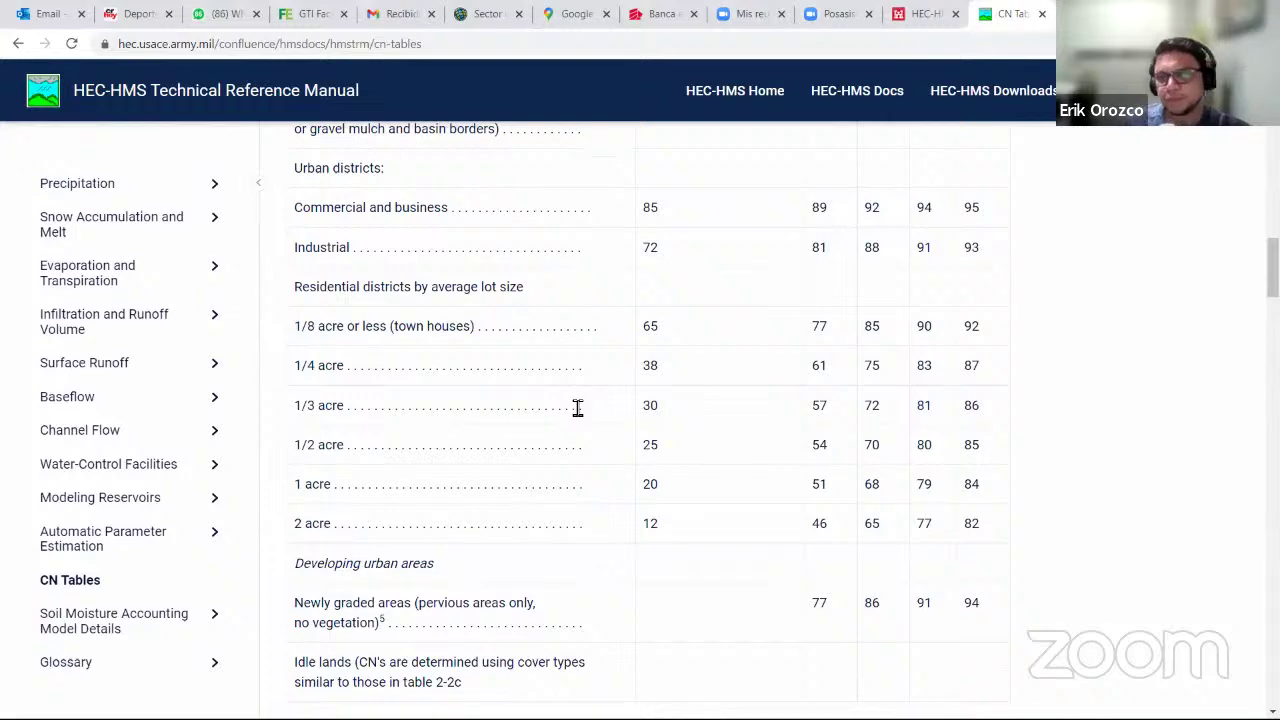
scroll(579, 405, "down", 2)
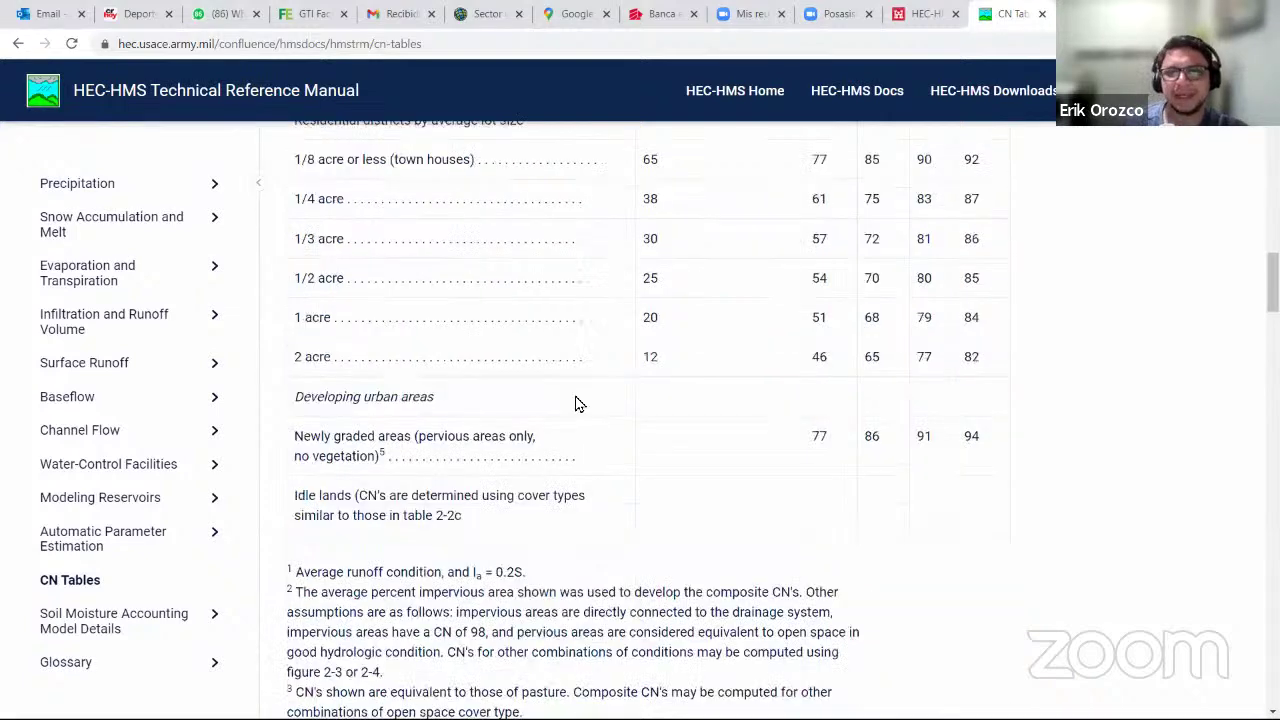
scroll(855, 396, "down", 6)
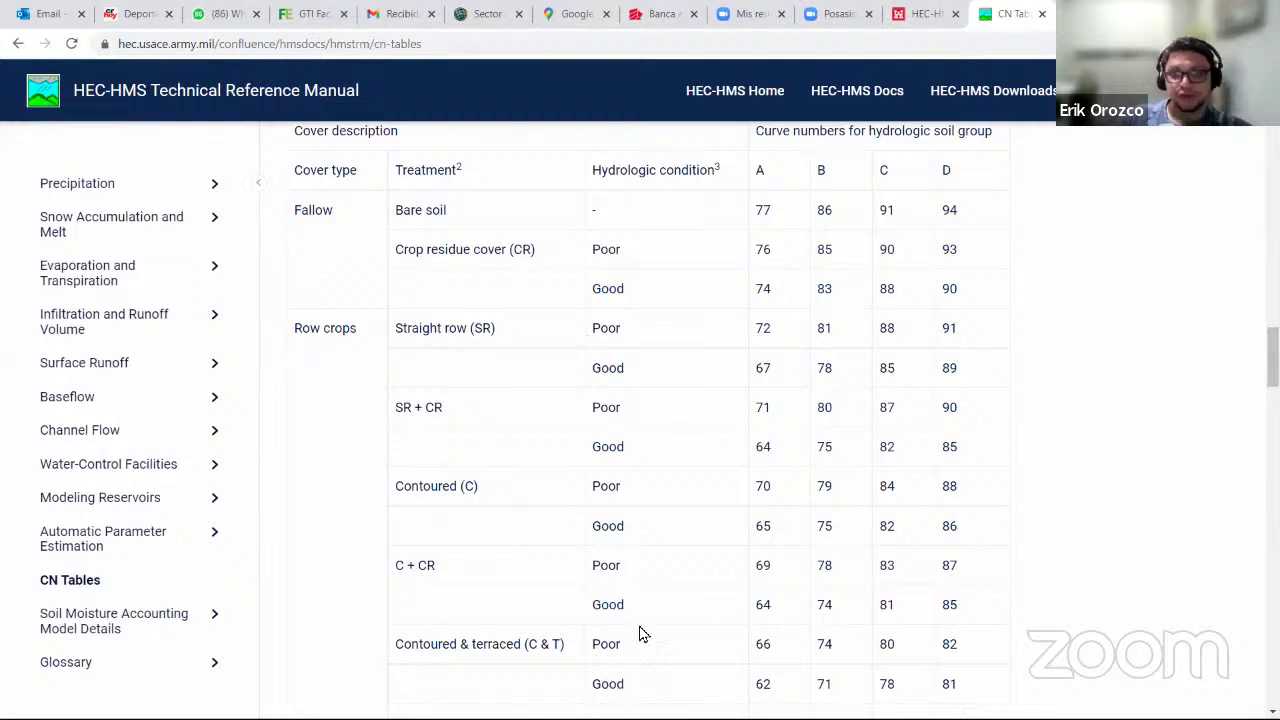
Switch to the PowerPoint slide show and return to the handwritten slide listing the variables for flow modelling in HEC-HMS.
key("super")
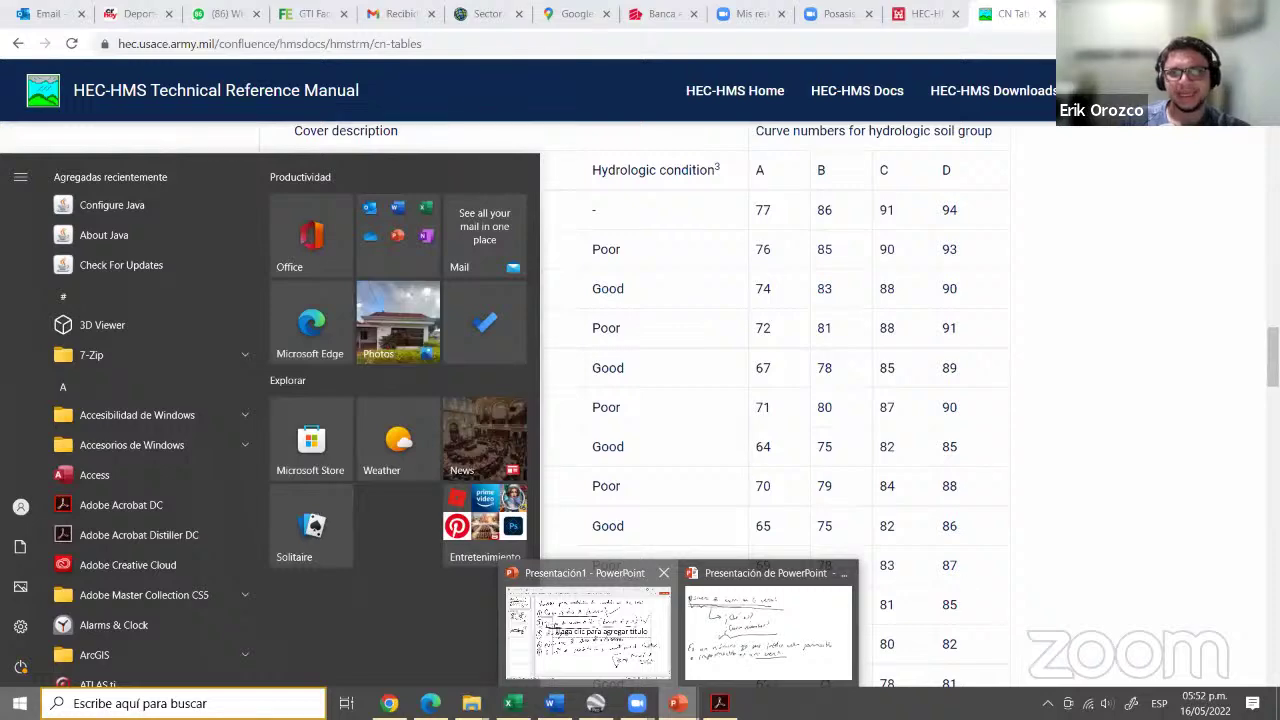
left_click(768, 630)
scroll(601, 479, "up", 3)
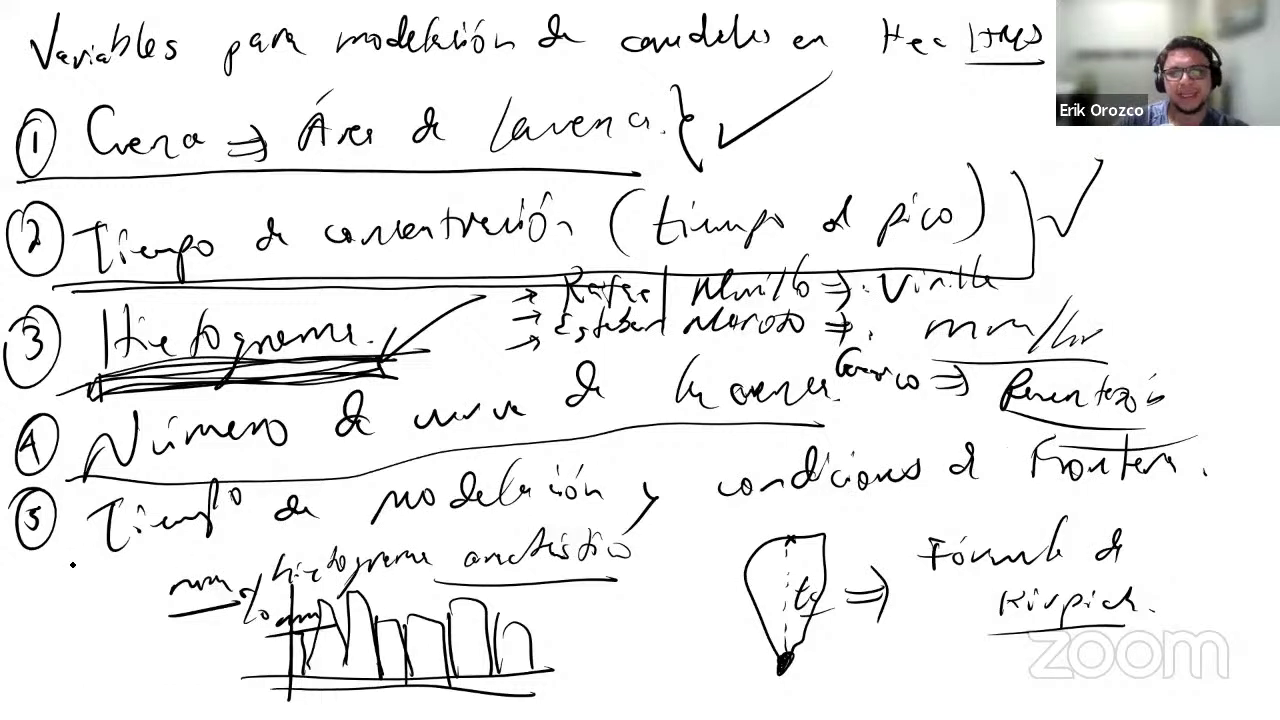
Draw a circled star beside the modelling time and boundary conditions item on the variables slide, and end the slide show.
left_click_drag(56, 580, 60, 578)
left_click_drag(80, 518, 84, 520)
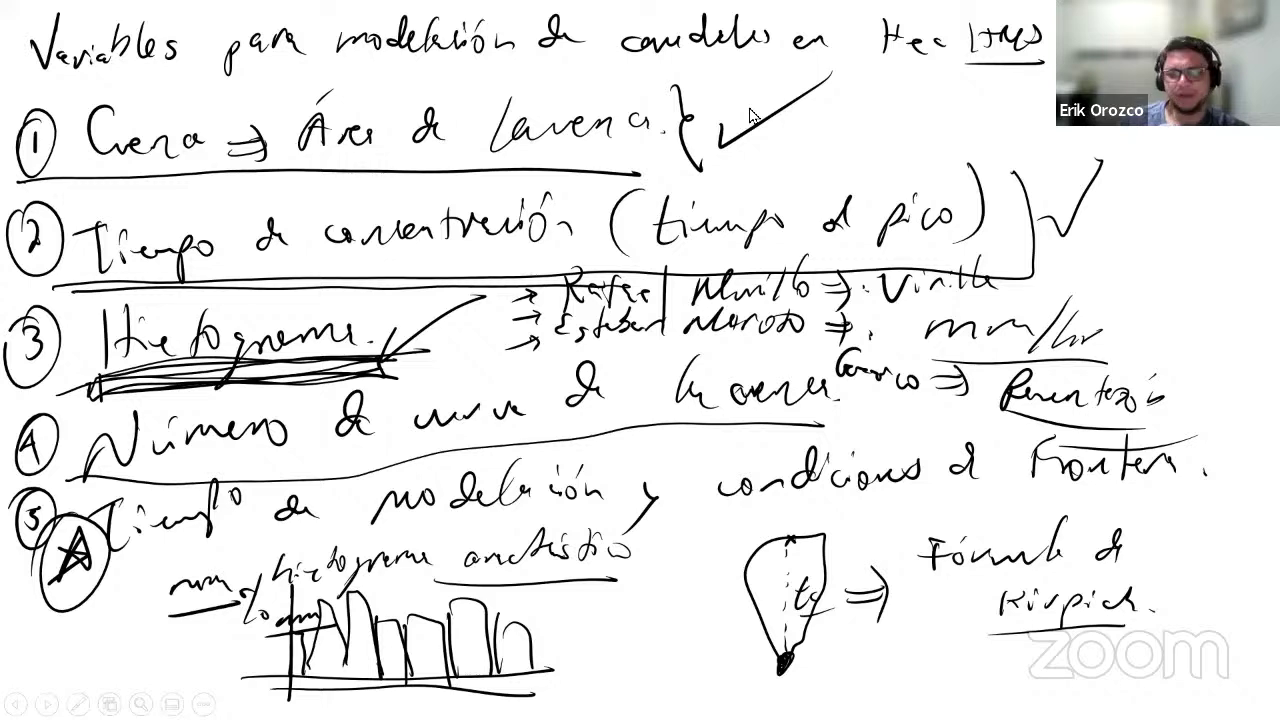
key("Escape")
Switch to Google Earth Pro and frame the urban area around and east of the SITIO DE MODELACIÓN placemark.
left_click(606, 409)
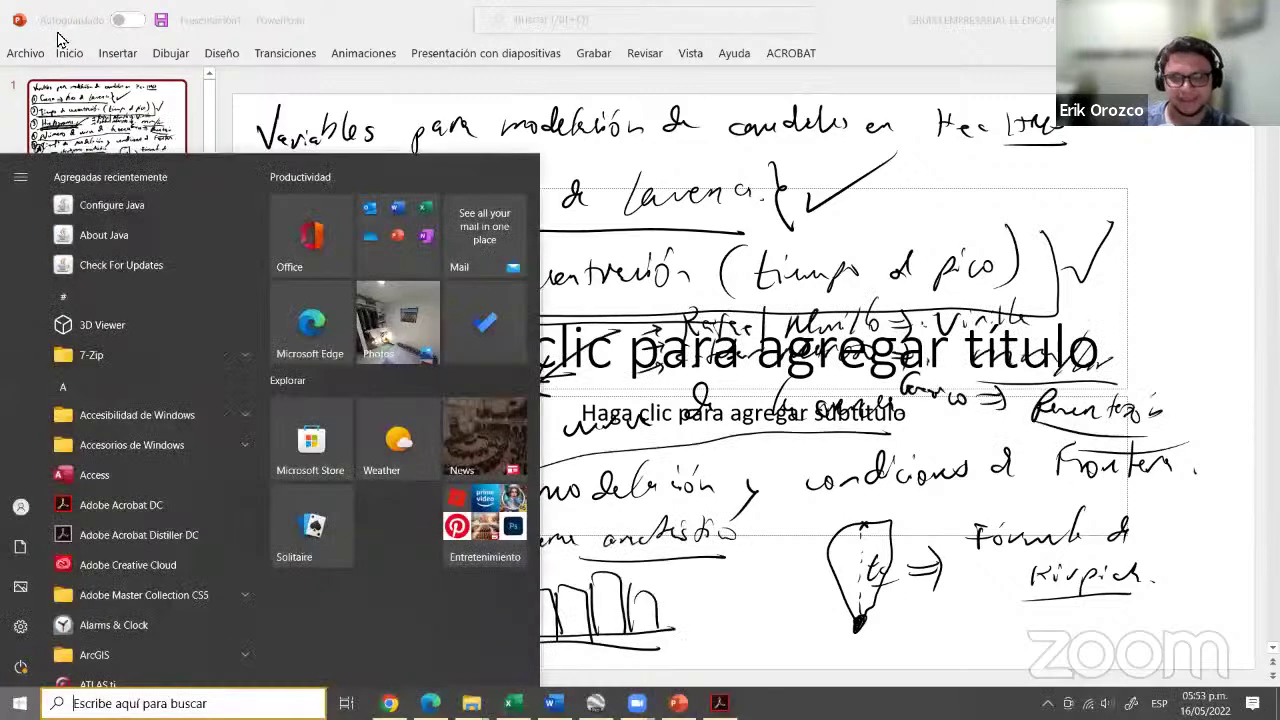
key("Escape")
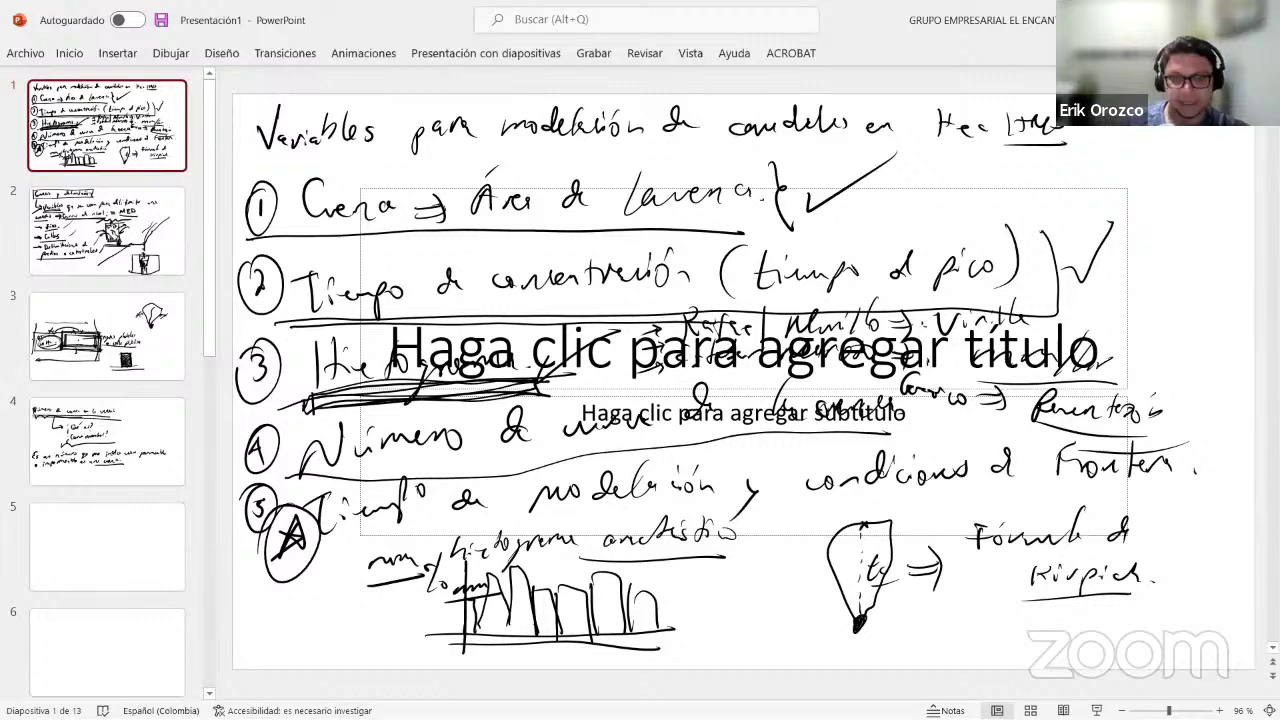
key("super")
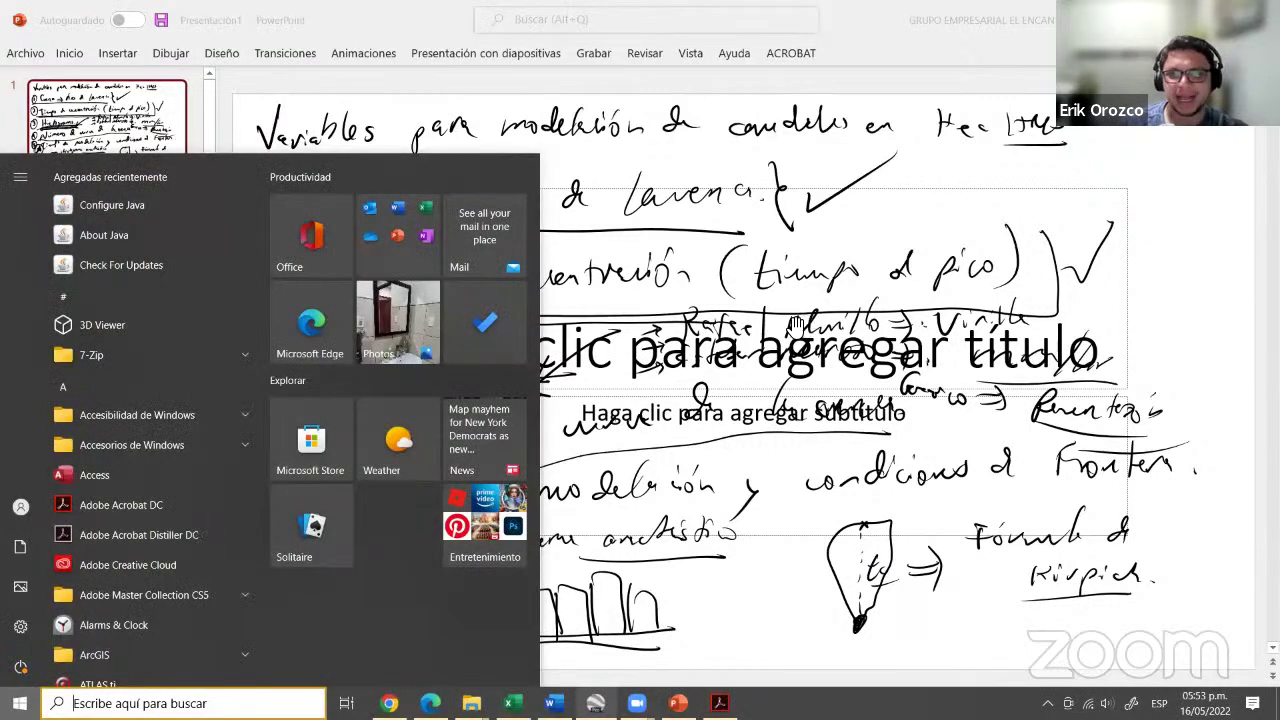
left_click(741, 365)
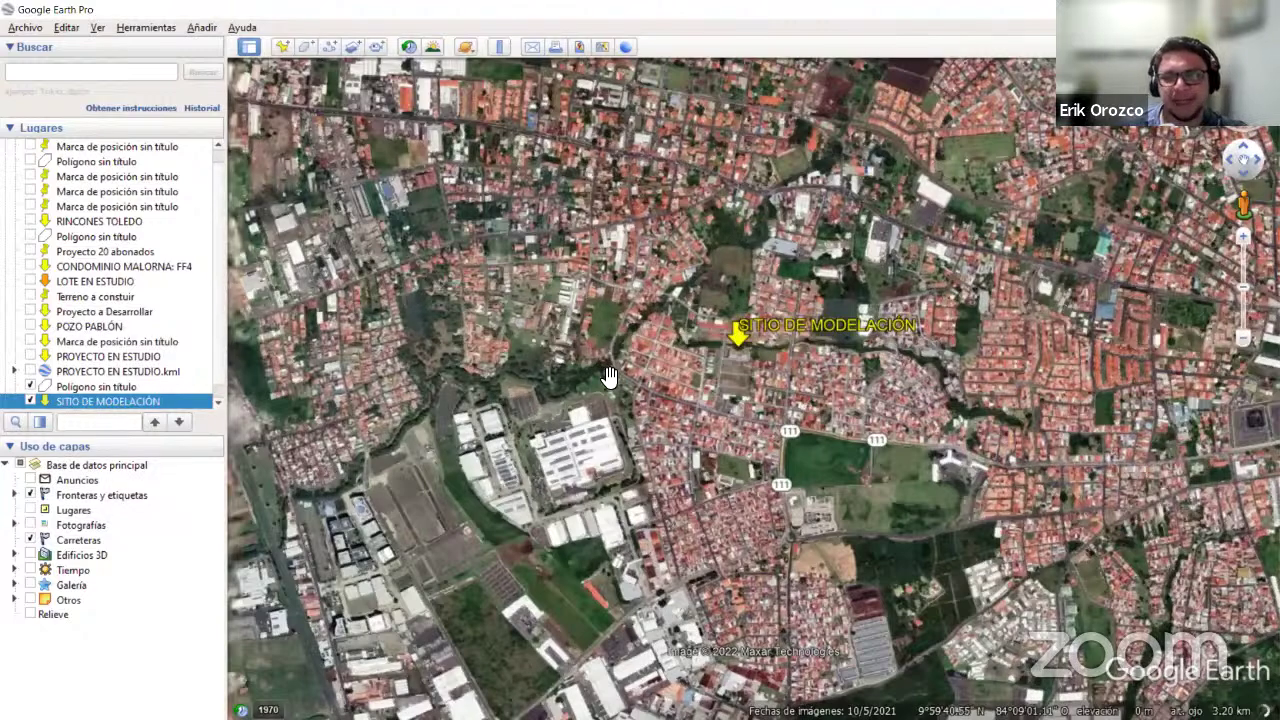
scroll(617, 318, "up", 2)
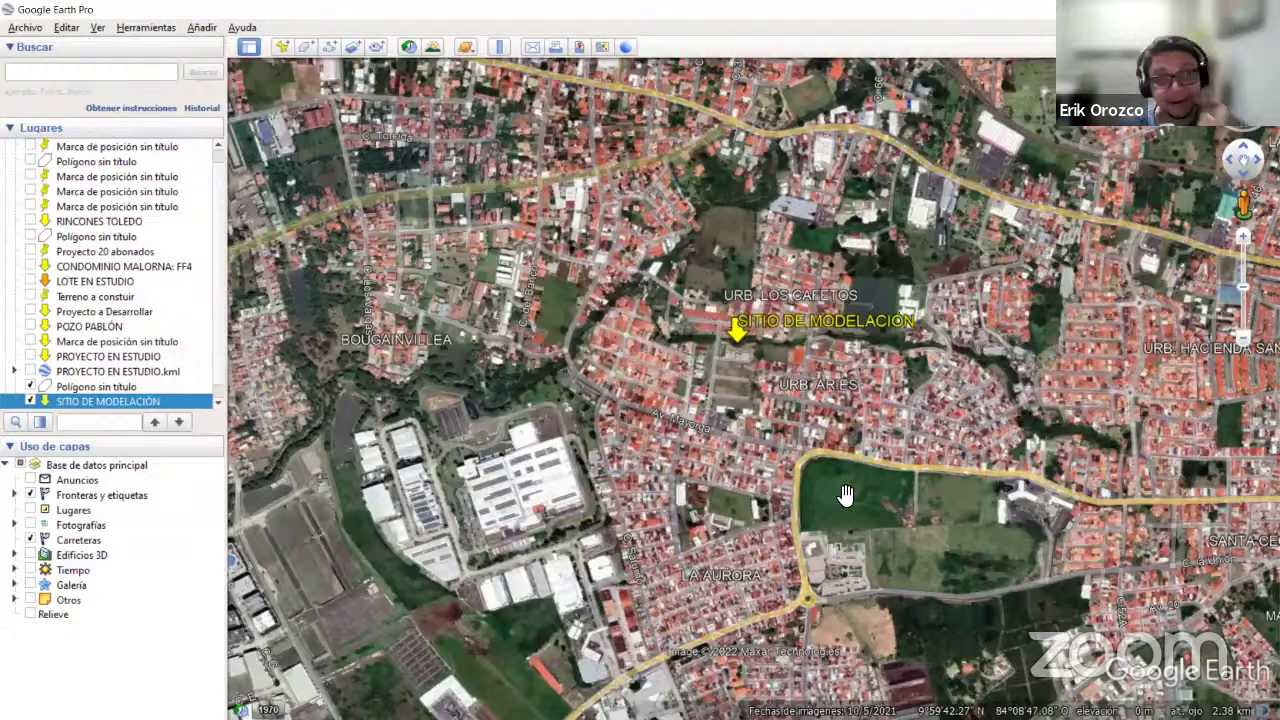
left_click_drag(846, 496, 682, 491)
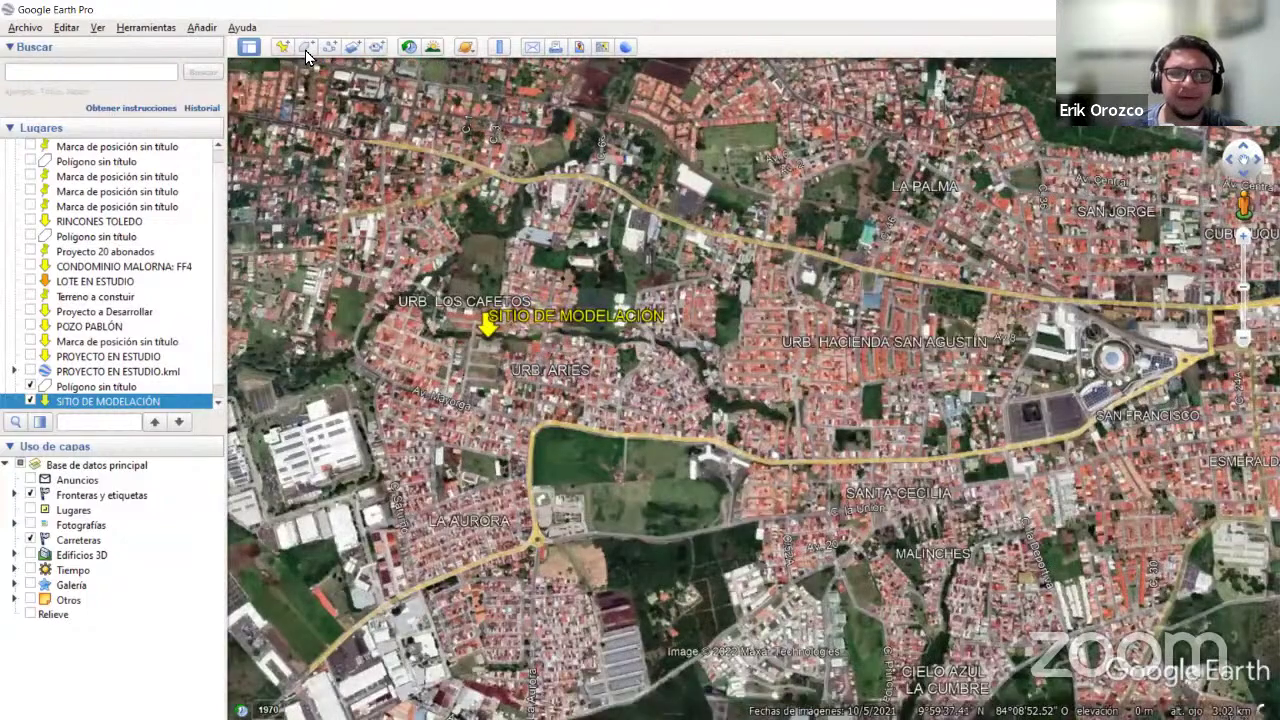
Measure the basin's area in square kilometres with a ruler polygon traced from SITIO DE MODELACIÓN along the roads past San Francisco and Santa Cecilia to La Aurora.
left_click(500, 52)
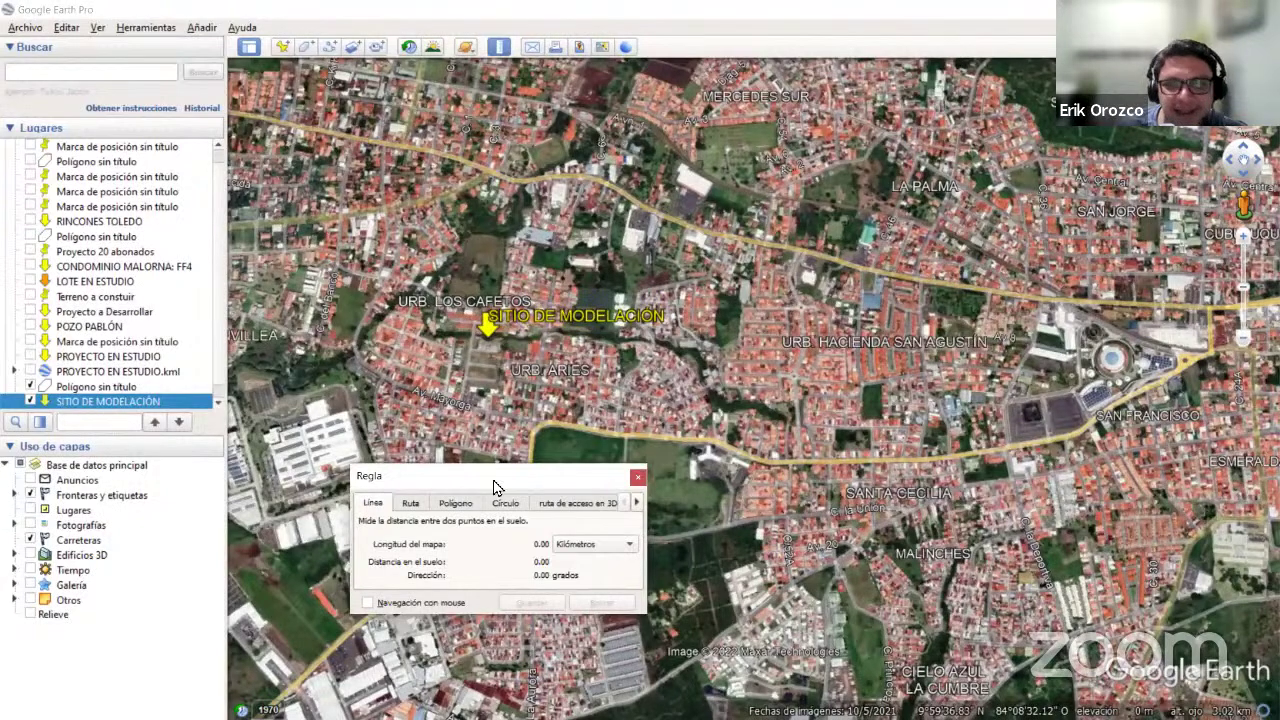
left_click(455, 503)
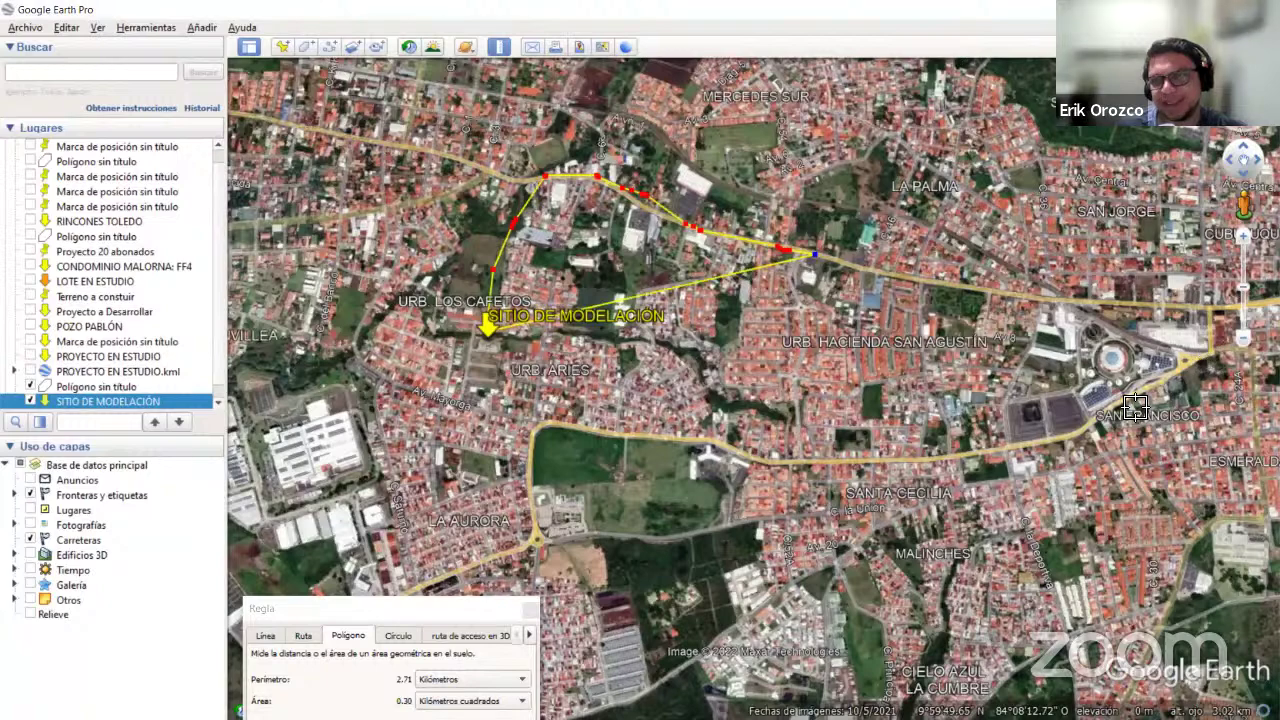
left_click(1128, 320)
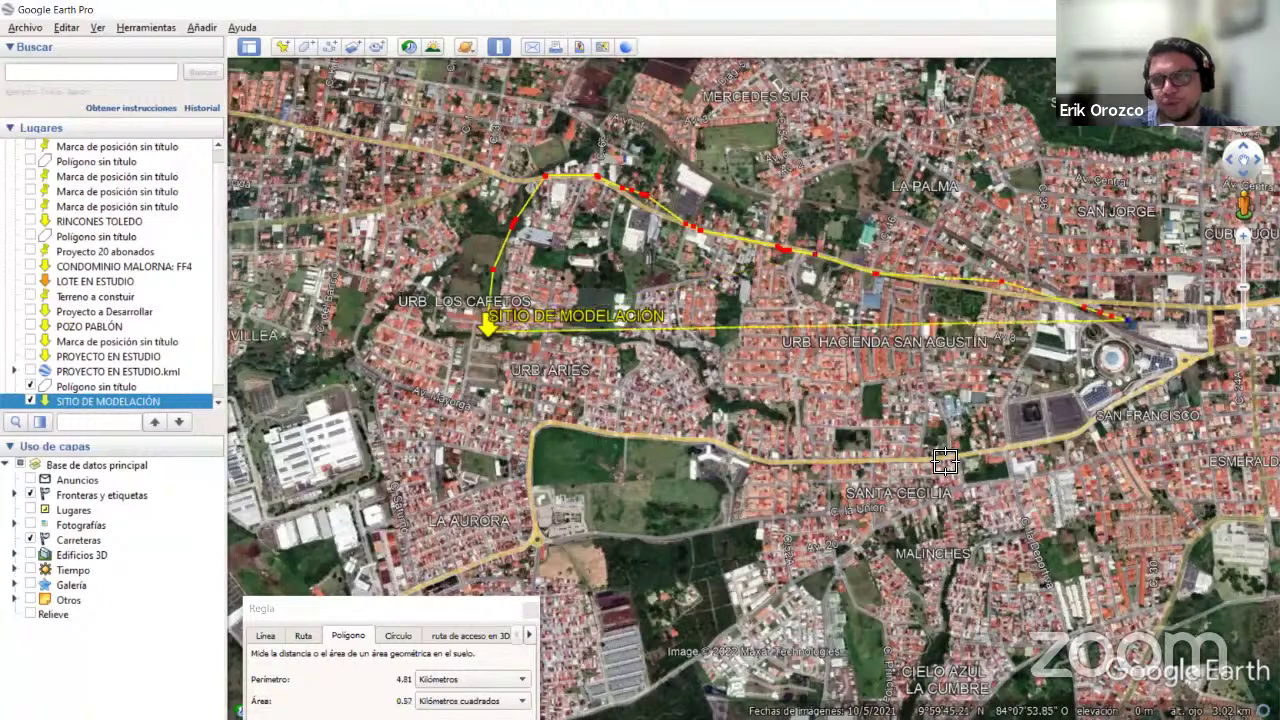
left_click(1100, 405)
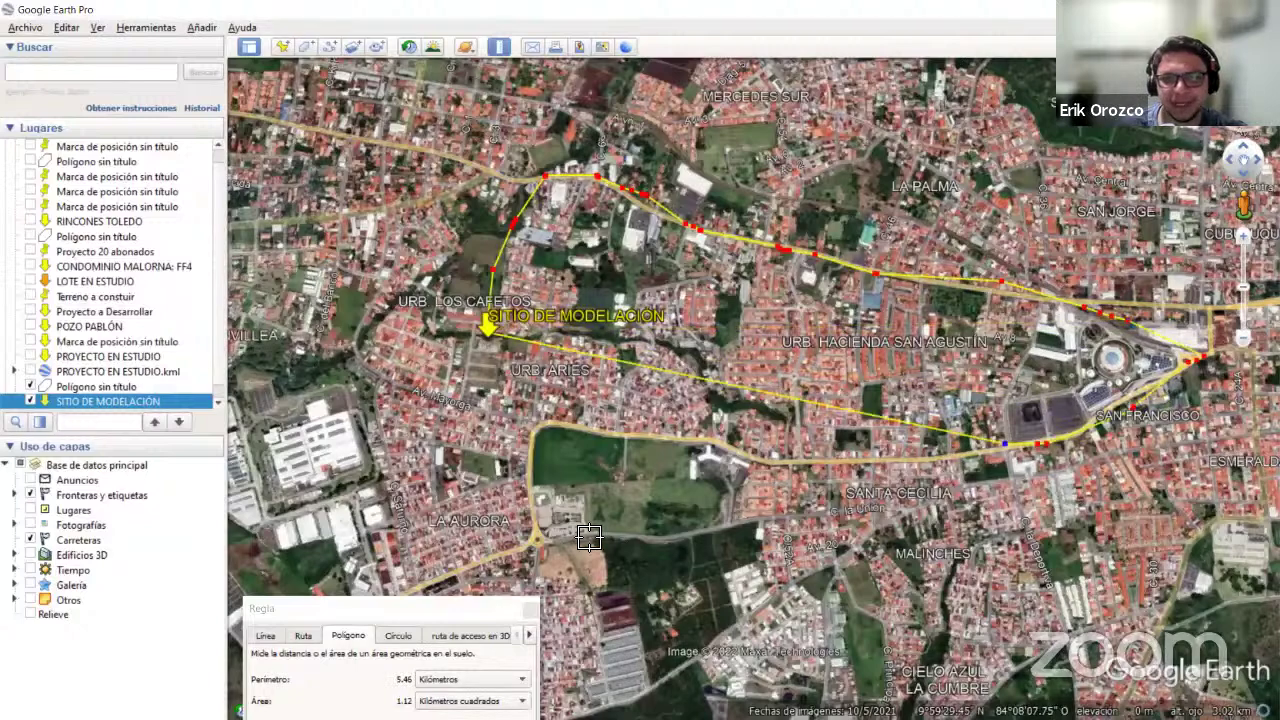
left_click_drag(511, 543, 470, 567)
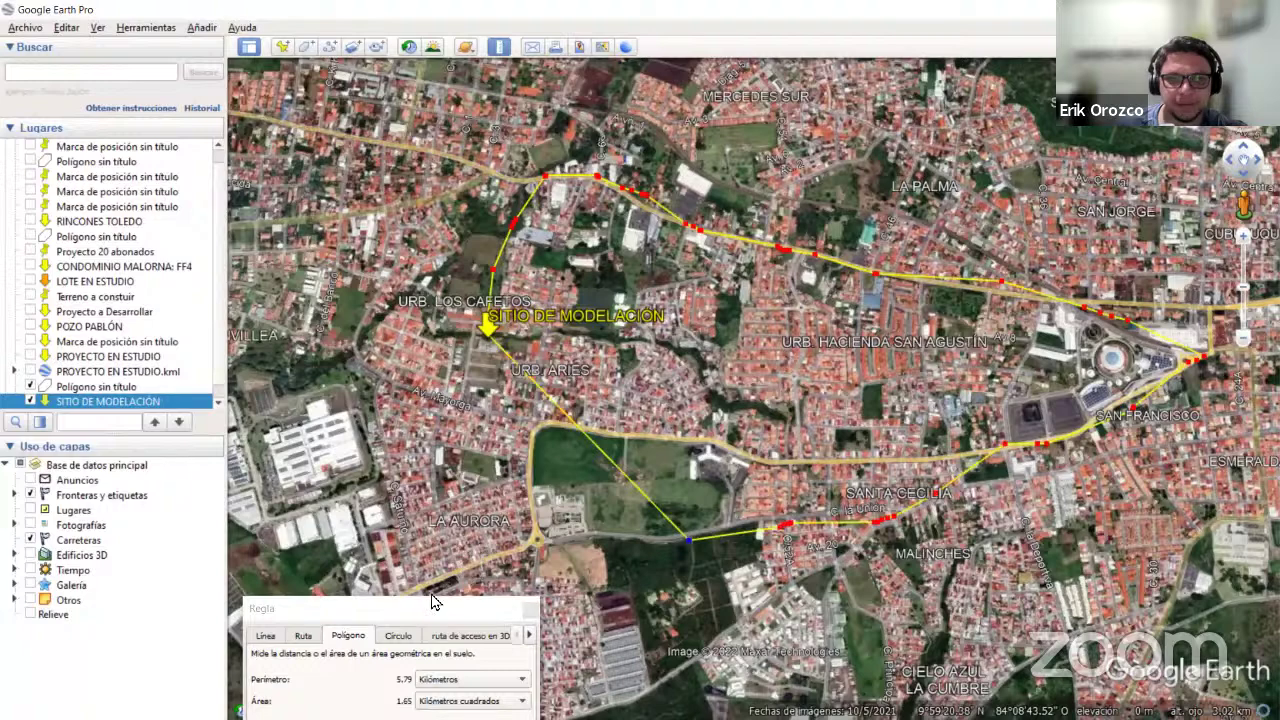
left_click(498, 545)
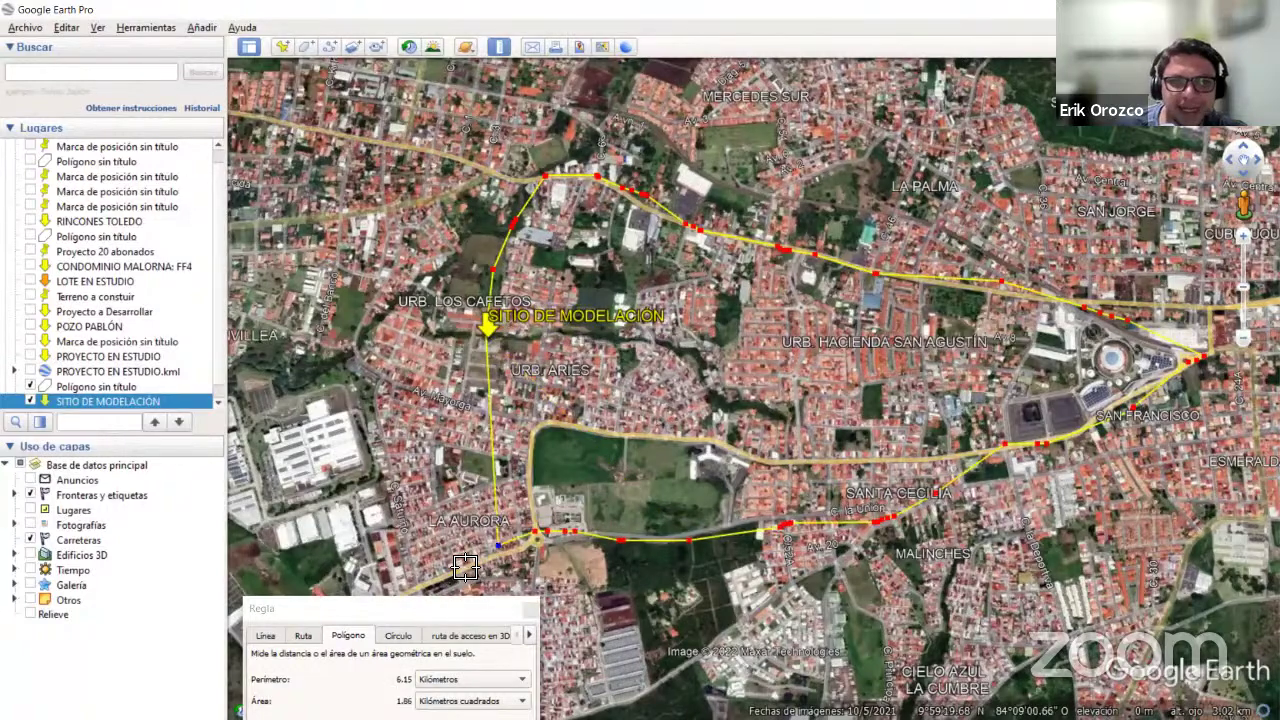
left_click(466, 562)
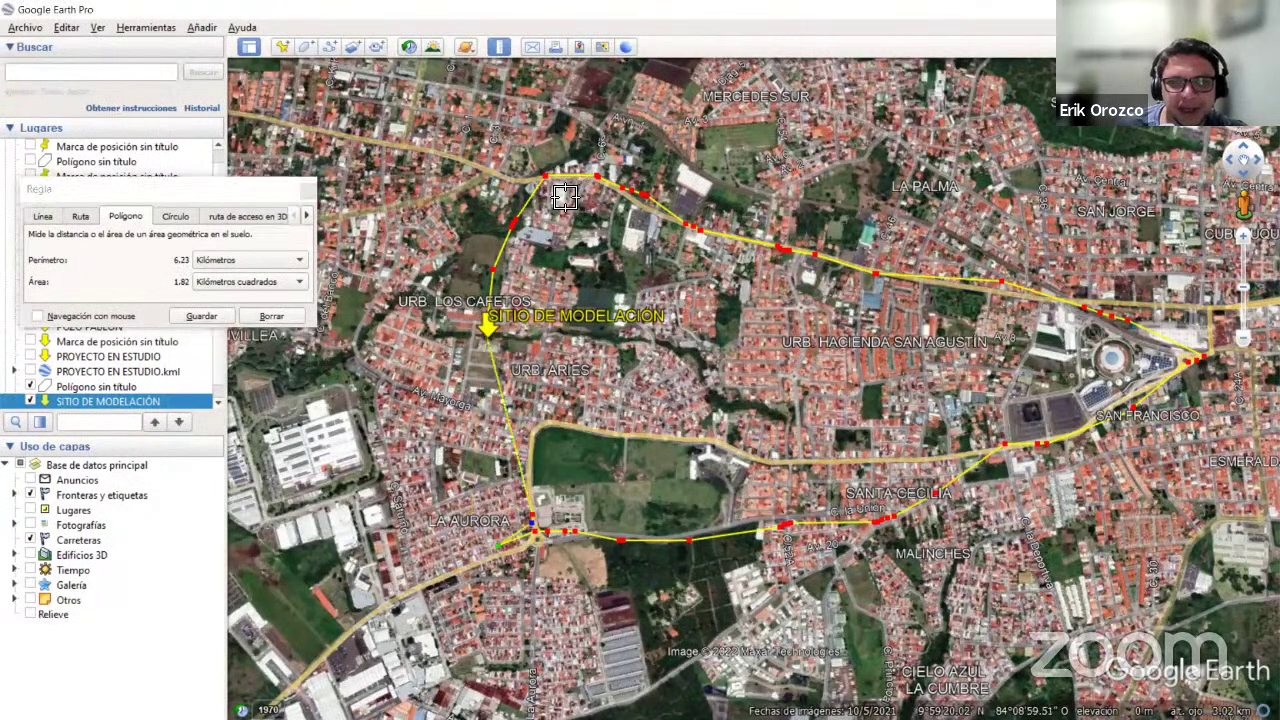
key("Delete")
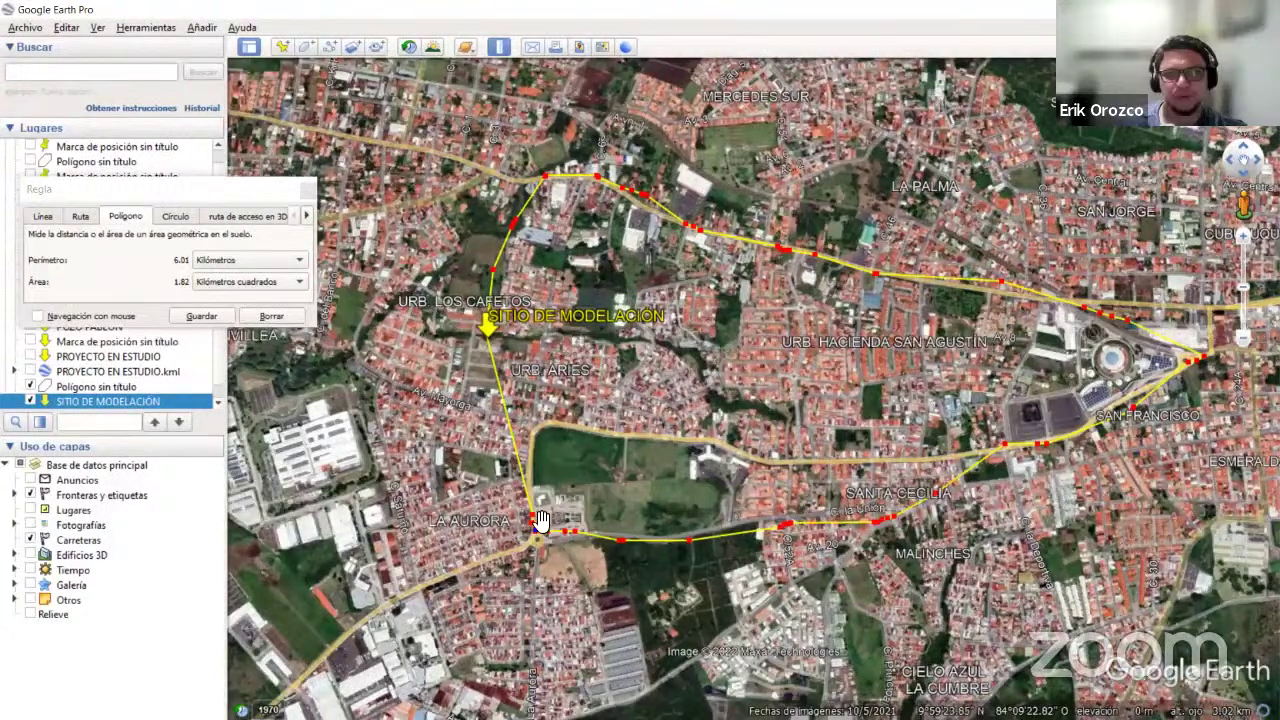
key("Escape")
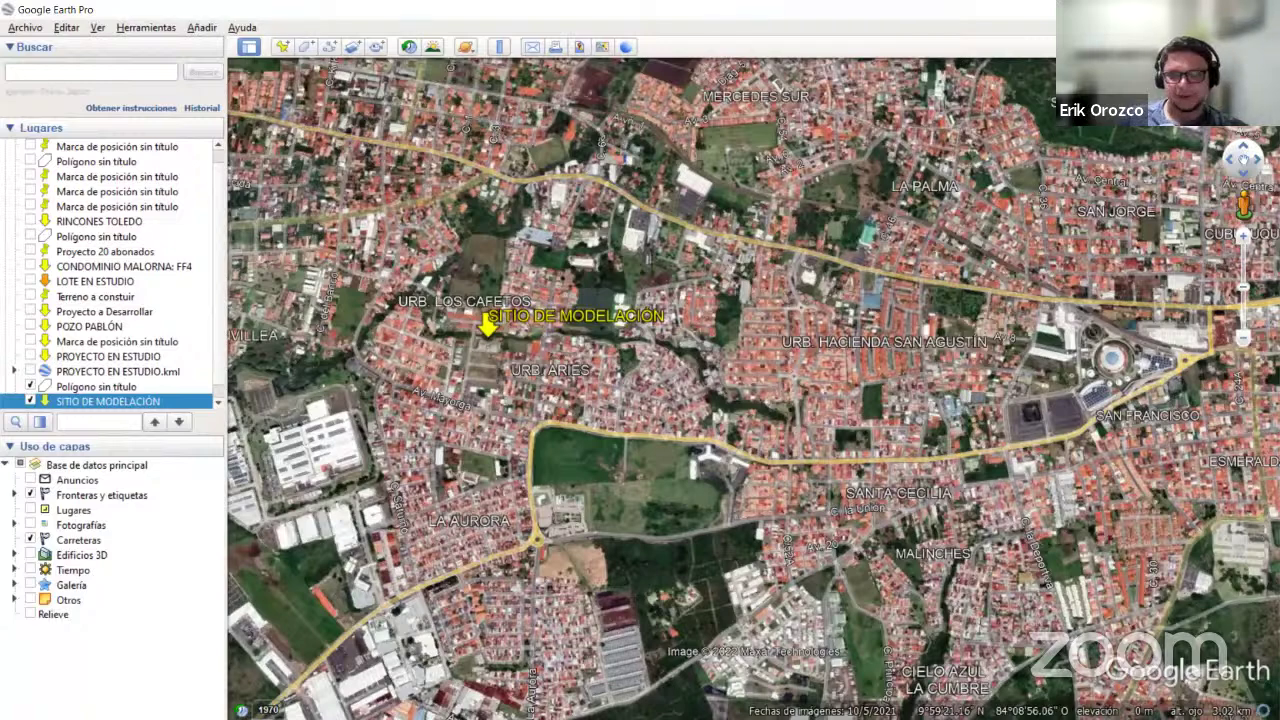
Switch to the PowerPoint presentation and start the slide show from blank slide 5.
key("super")
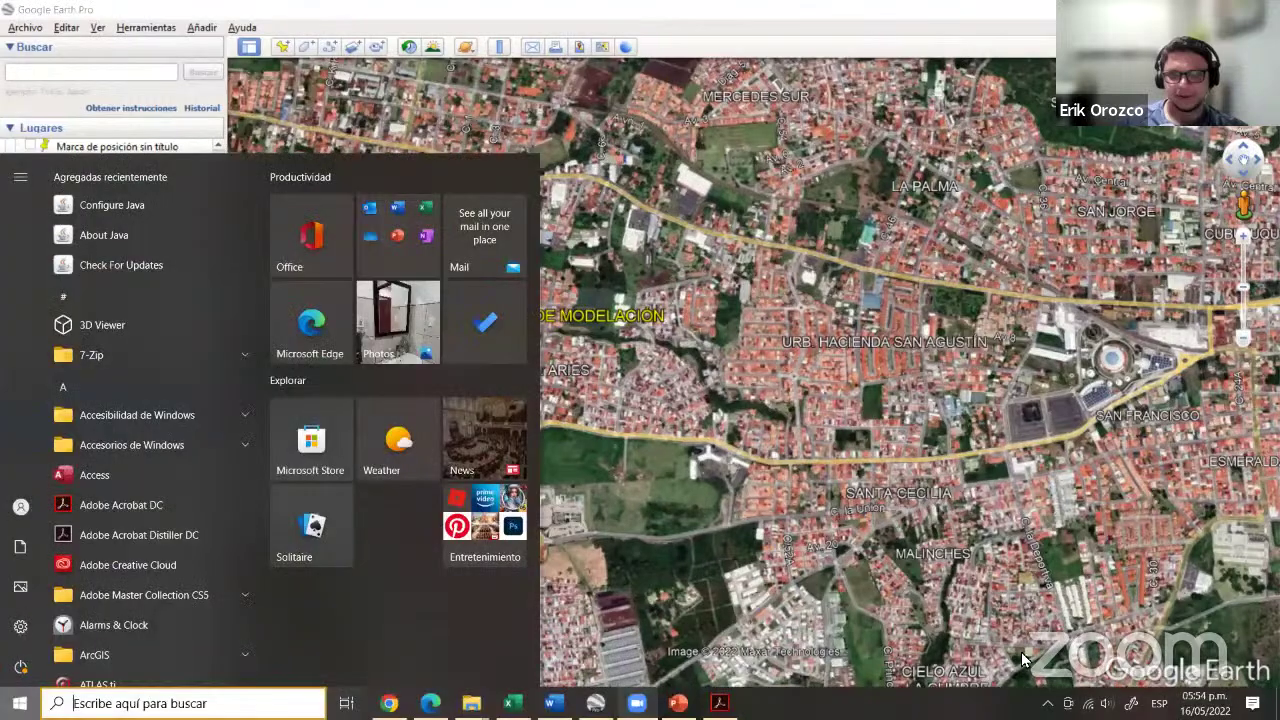
key("alt+Tab")
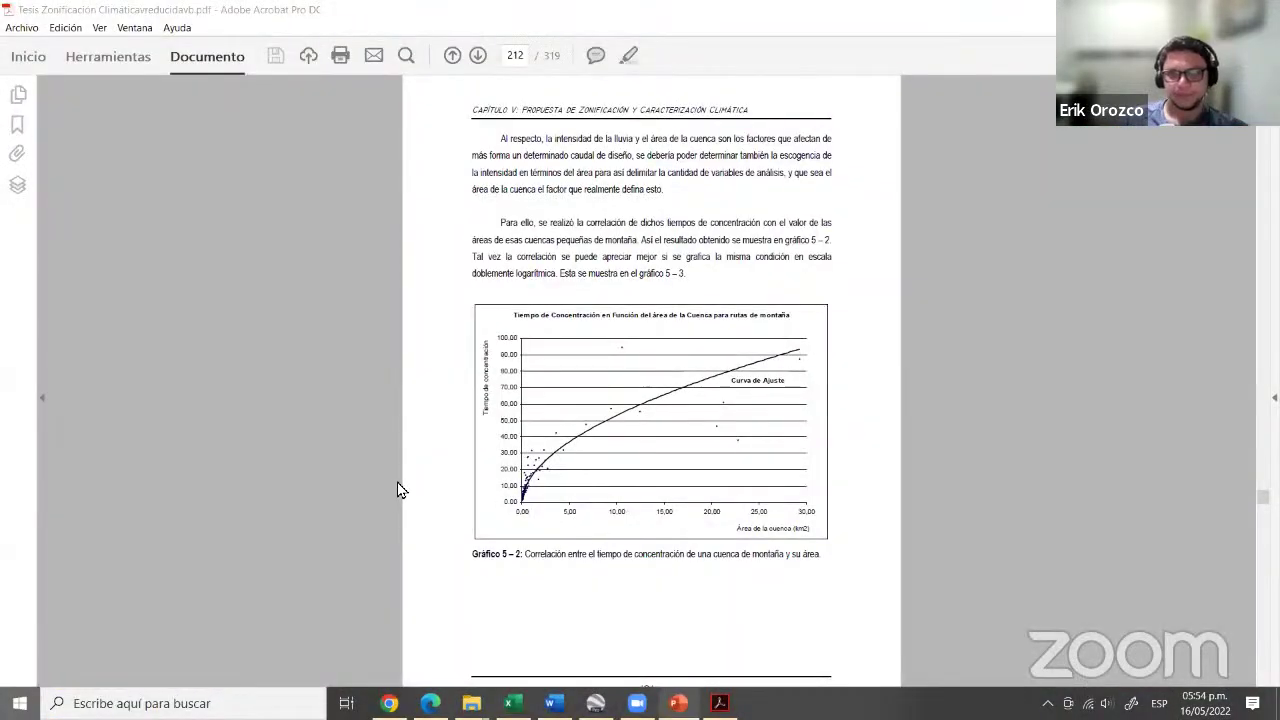
key("alt+Tab")
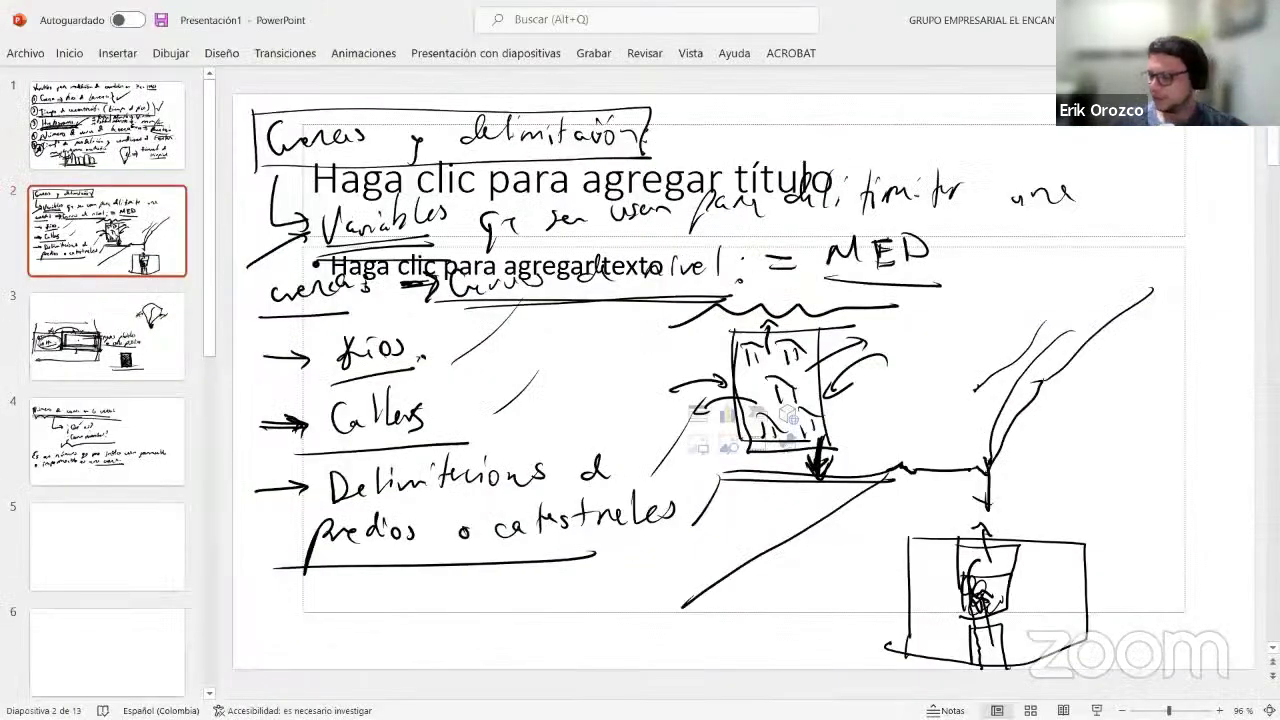
scroll(978, 433, "down", 11)
scroll(152, 258, "up", 5)
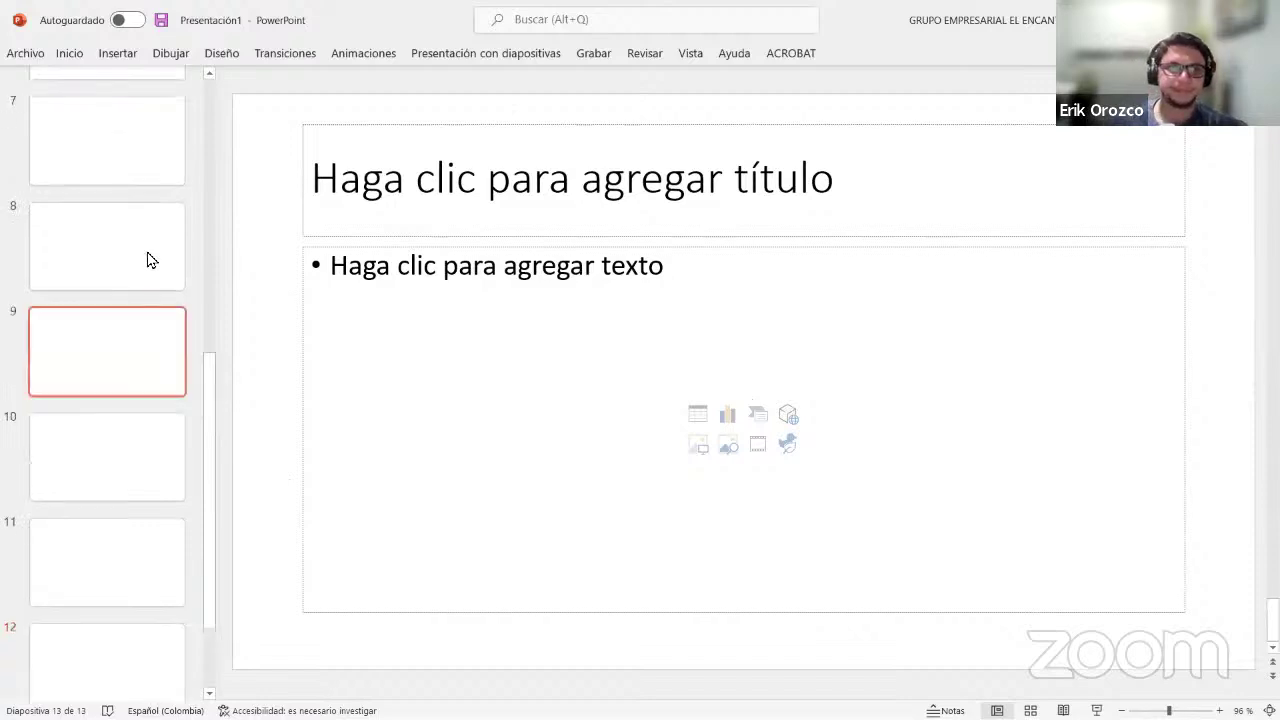
left_click(113, 302)
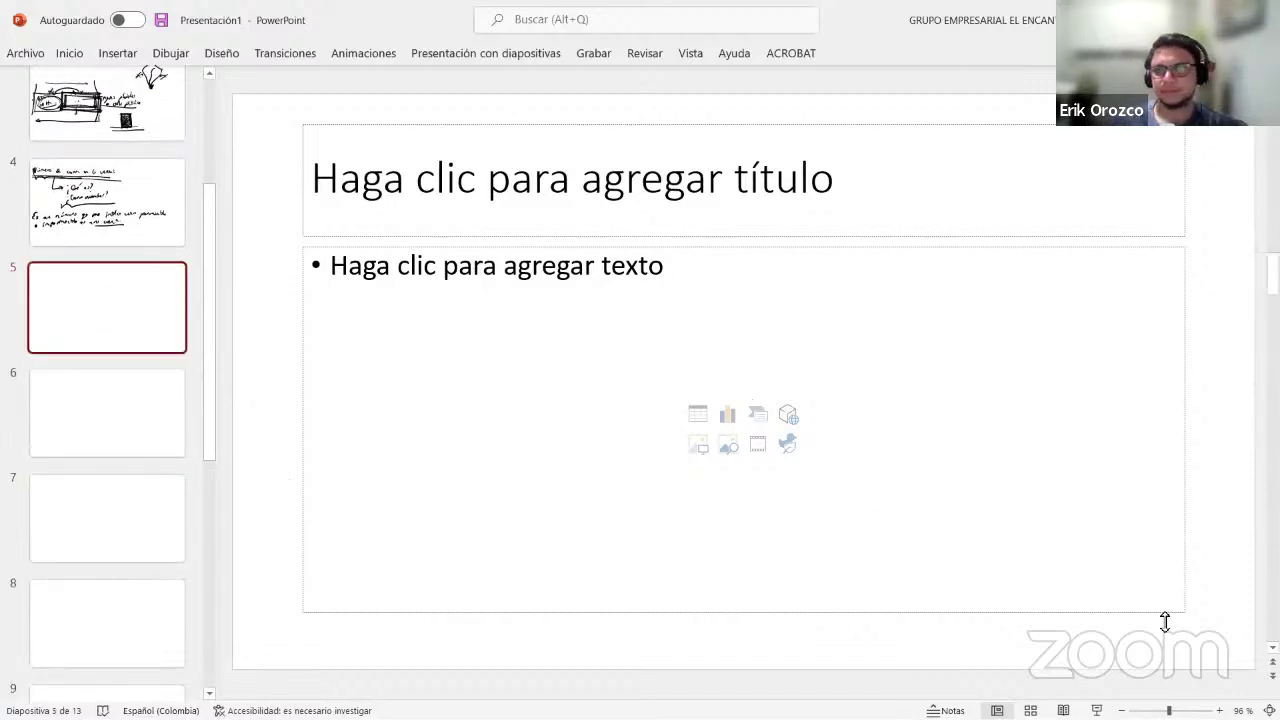
key("shift+F5")
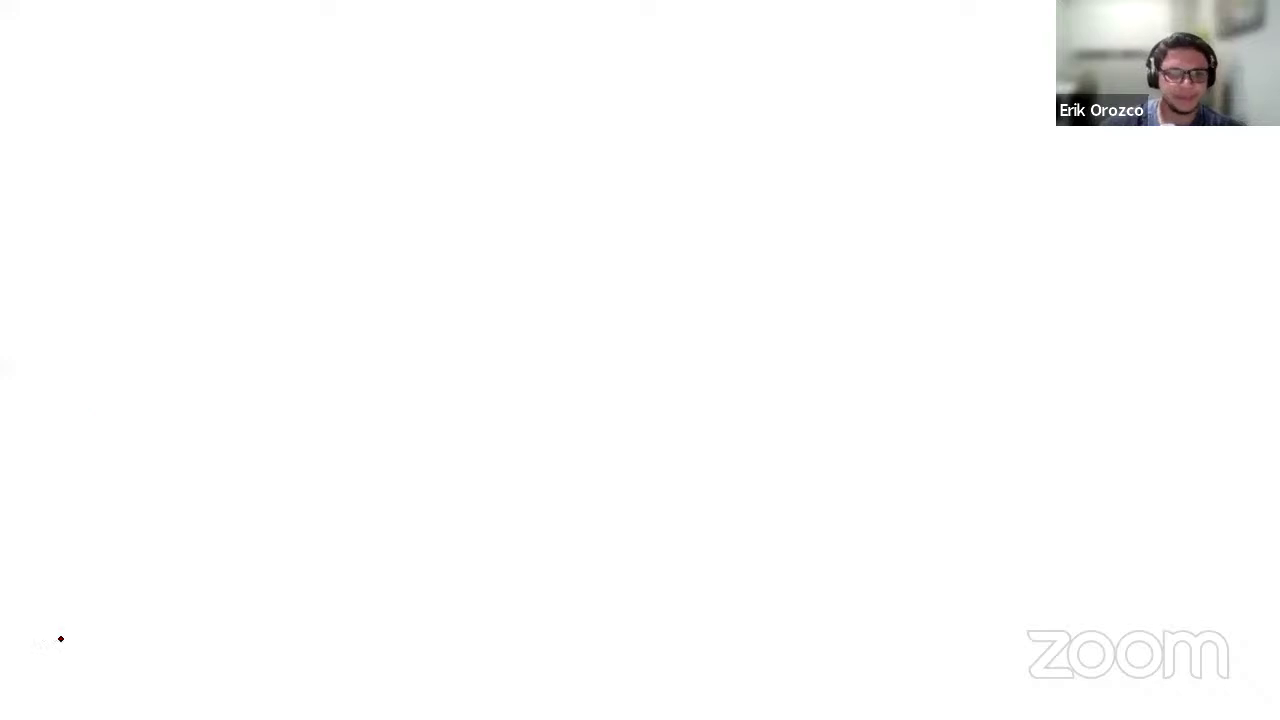
Handwrite the title "Ejercicio Quebrada Aries" with the black pen across the upper part of the blank slide and underline it.
left_click(78, 704)
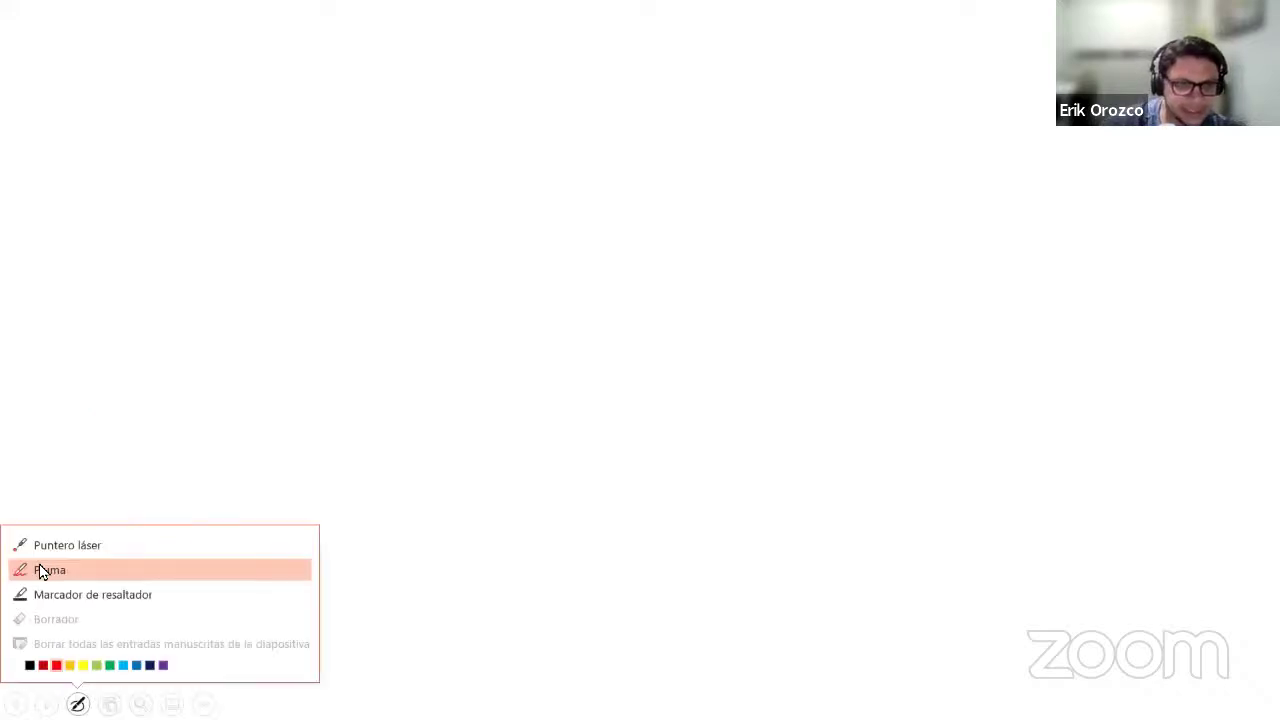
left_click(29, 666)
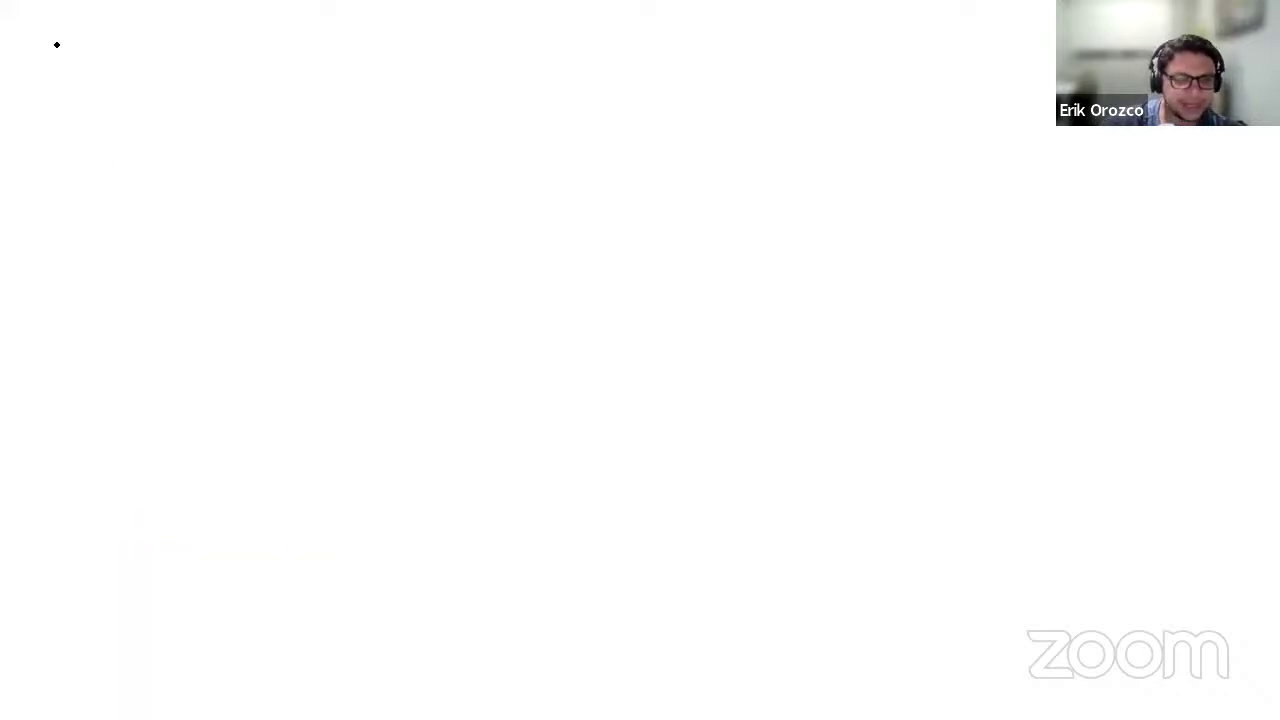
mouse_move(77, 66)
left_mouse_down()
mouse_move(157, 63)
mouse_move(249, 37)
mouse_move(367, 64)
mouse_move(399, 46)
left_mouse_up()
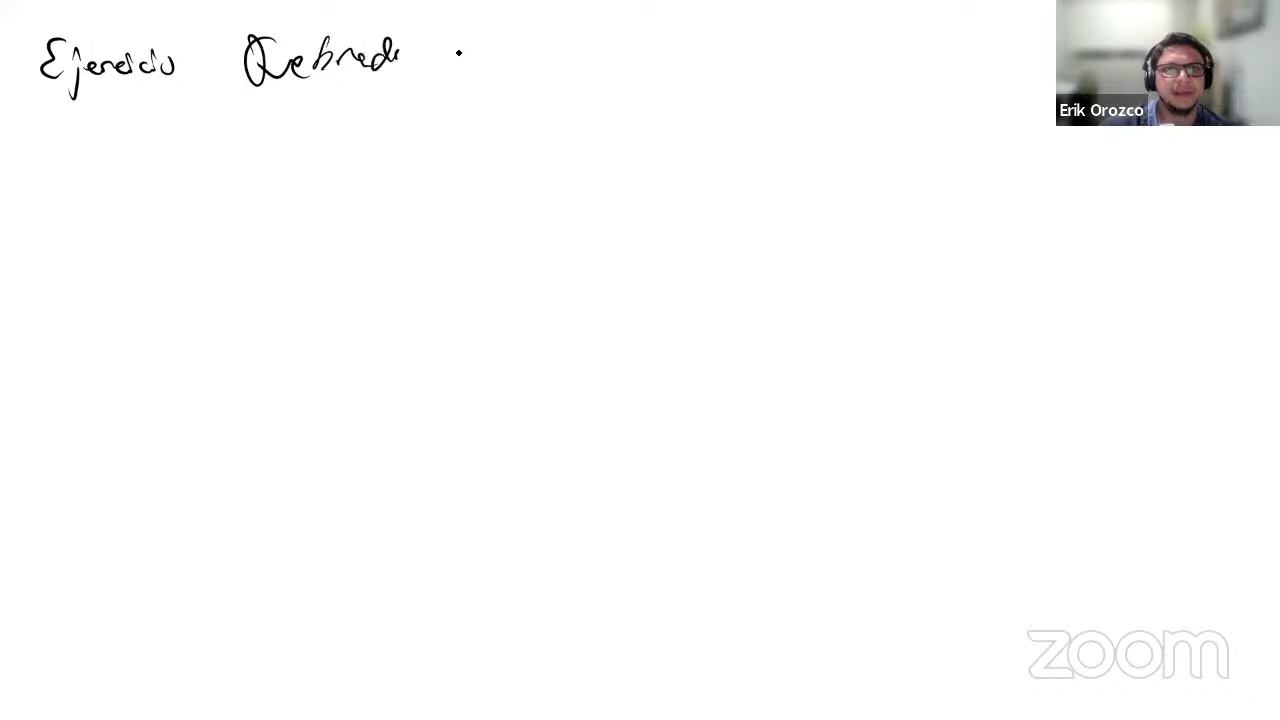
mouse_move(497, 61)
left_mouse_down()
mouse_move(520, 46)
mouse_move(584, 52)
left_mouse_up()
left_click_drag(39, 102, 585, 88)
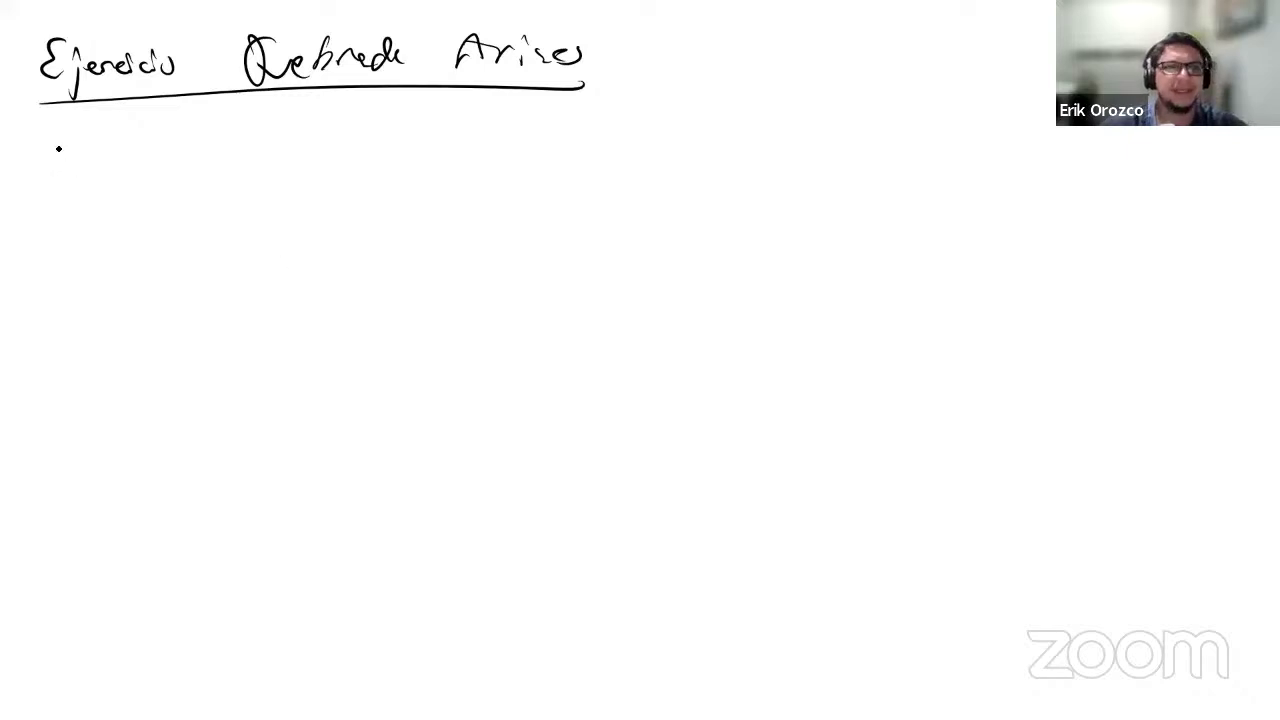
Handwrite the basin area "A = 1,82 km²" below the title and underline it.
mouse_move(60, 149)
left_mouse_down()
mouse_move(43, 212)
mouse_move(81, 205)
left_mouse_up()
left_click_drag(49, 182, 74, 180)
mouse_move(98, 182)
left_mouse_down()
mouse_move(170, 198)
mouse_move(212, 192)
mouse_move(206, 170)
mouse_move(257, 190)
left_mouse_up()
mouse_move(288, 130)
left_mouse_down()
mouse_move(284, 190)
mouse_move(351, 181)
mouse_move(365, 156)
left_mouse_up()
left_click_drag(36, 225, 402, 210)
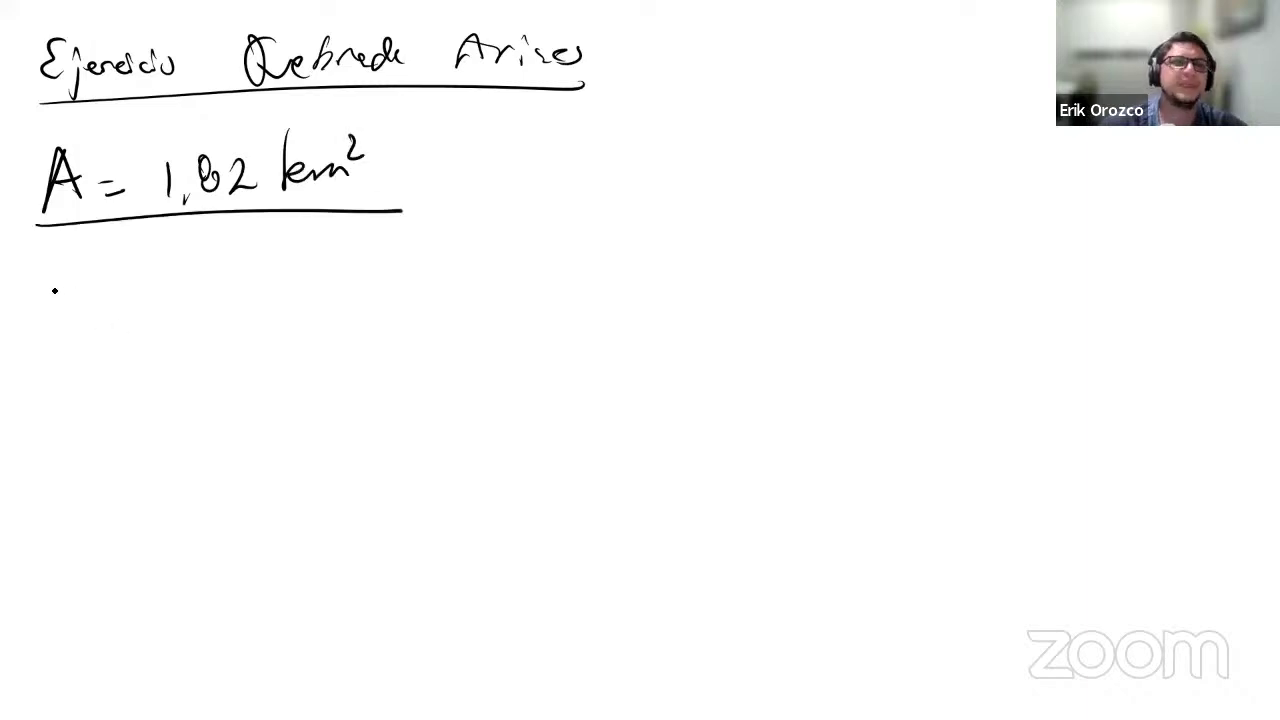
Handwrite the concentration time calculation "tc = 16√1,82 = 21,6 min" below the area and underline the result.
mouse_move(43, 258)
left_mouse_down()
mouse_move(76, 312)
mouse_move(112, 303)
left_mouse_up()
mouse_move(154, 272)
left_mouse_down()
mouse_move(162, 300)
mouse_move(178, 298)
left_mouse_up()
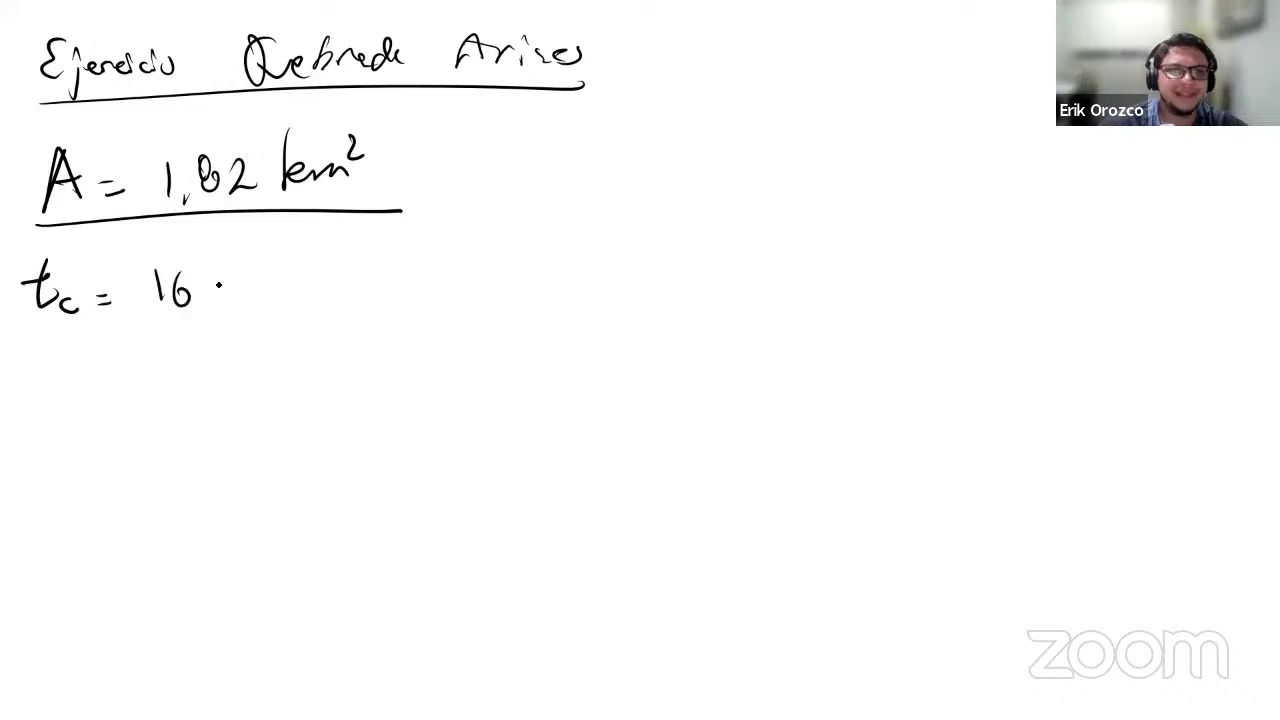
mouse_move(210, 253)
left_mouse_down()
mouse_move(228, 296)
mouse_move(242, 254)
mouse_move(368, 264)
left_mouse_up()
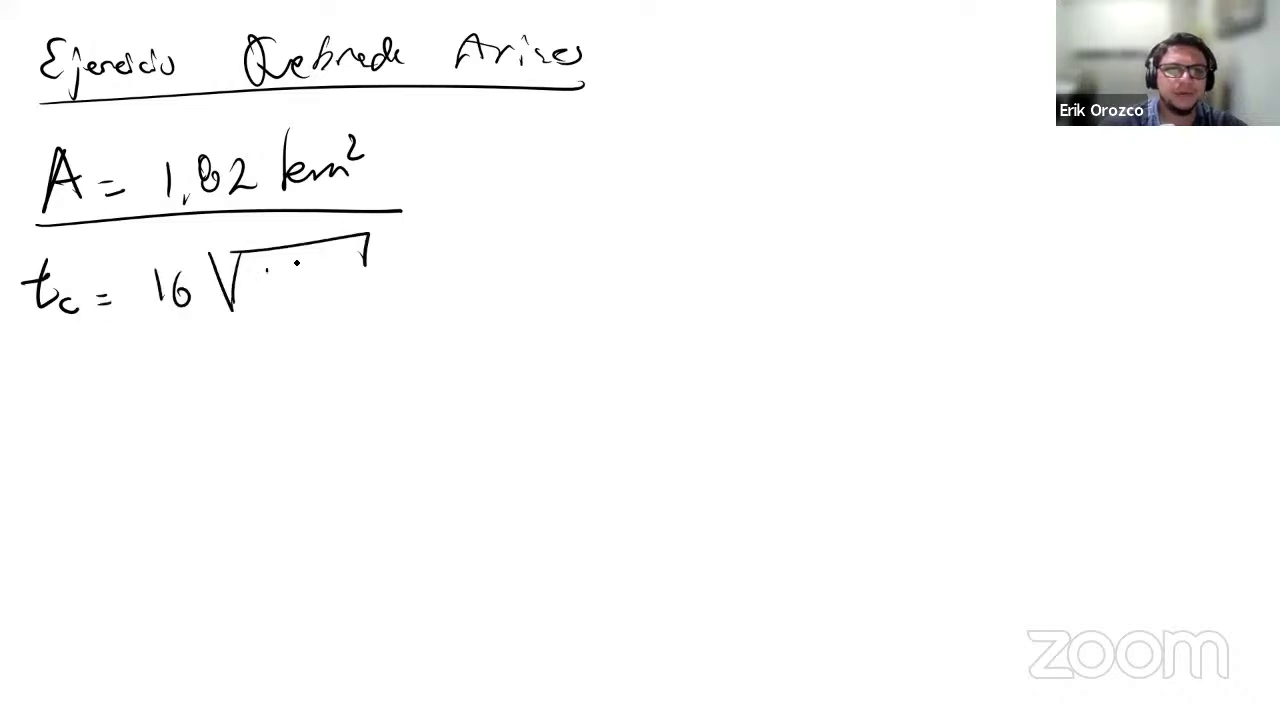
left_click_drag(266, 270, 265, 302)
left_click_drag(284, 292, 281, 300)
mouse_move(306, 266)
left_mouse_down()
mouse_move(300, 290)
mouse_move(305, 268)
left_mouse_up()
mouse_move(320, 272)
left_mouse_down()
mouse_move(318, 298)
mouse_move(424, 275)
left_mouse_up()
left_click_drag(398, 290, 428, 289)
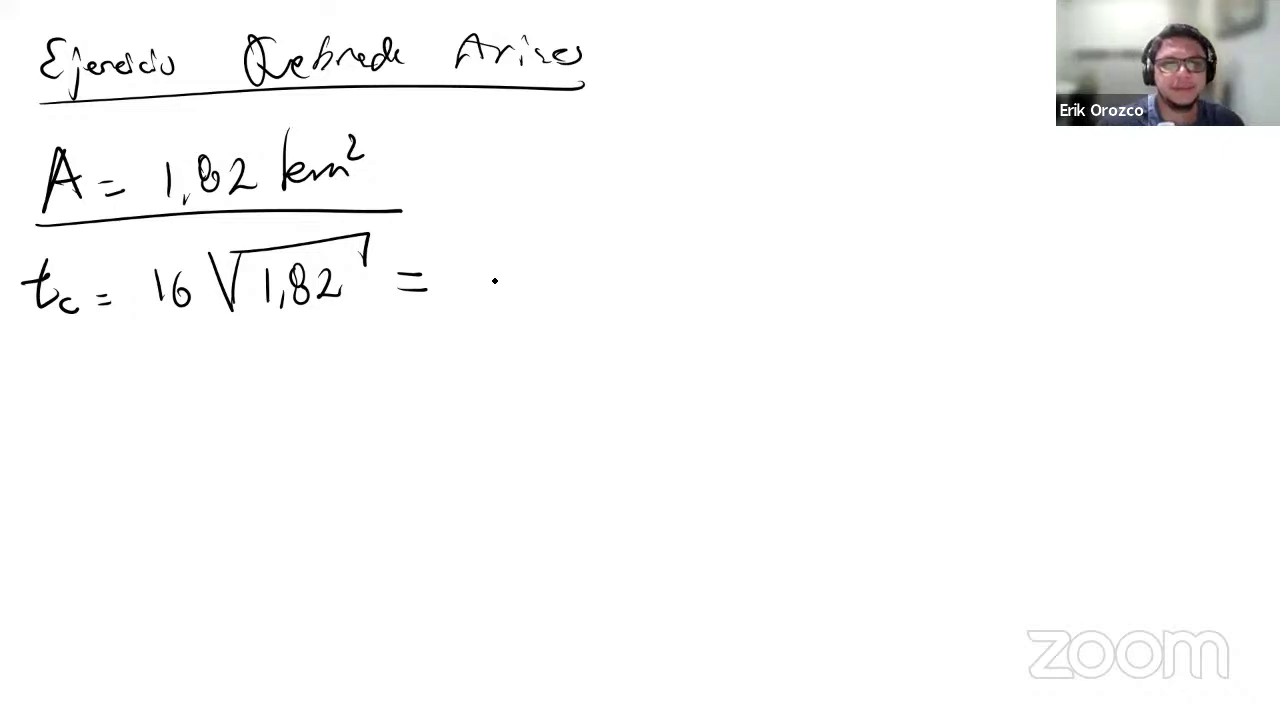
left_click_drag(470, 270, 518, 296)
mouse_move(576, 254)
left_mouse_down()
mouse_move(566, 286)
mouse_move(681, 272)
left_mouse_up()
left_click_drag(451, 311, 747, 297)
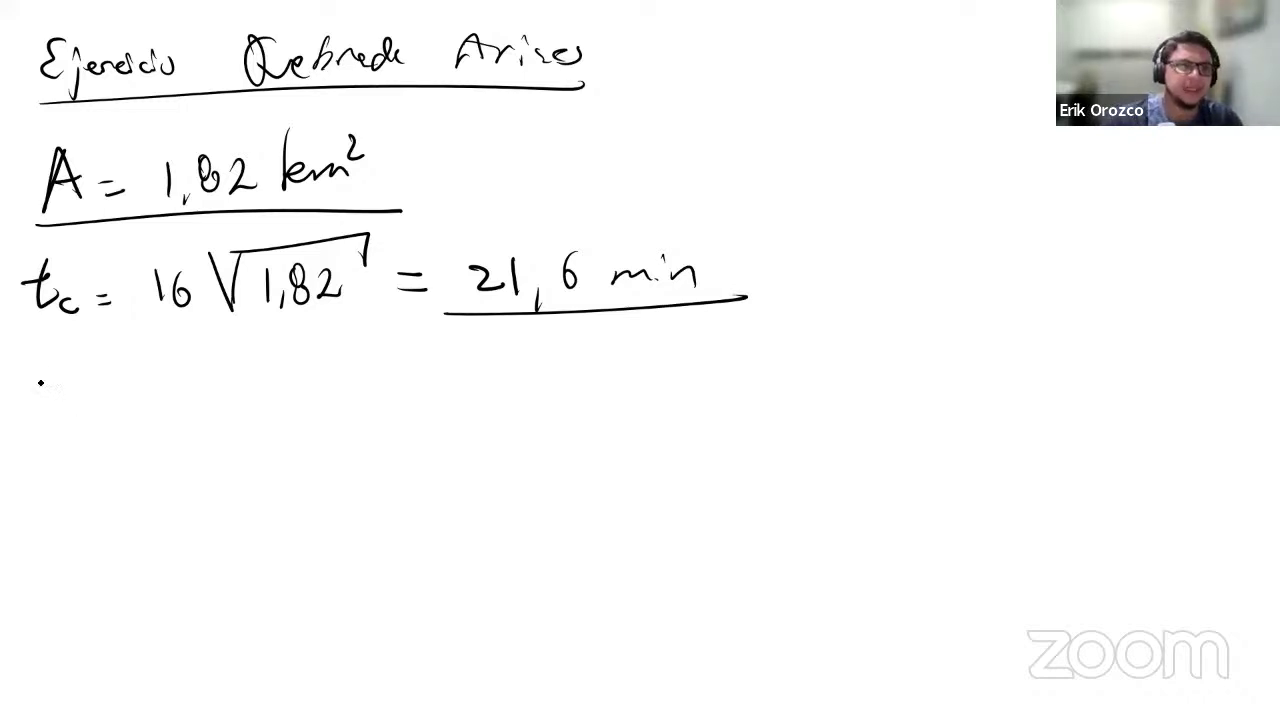
Handwrite "CN = número de curva" below the concentration time and underline the words after the equals sign.
left_click_drag(54, 391, 50, 414)
left_click_drag(60, 414, 94, 386)
left_click_drag(108, 401, 126, 401)
mouse_move(116, 409)
left_mouse_down()
mouse_move(360, 394)
mouse_move(368, 366)
left_mouse_up()
left_click_drag(386, 404, 486, 398)
left_click_drag(168, 444, 540, 424)
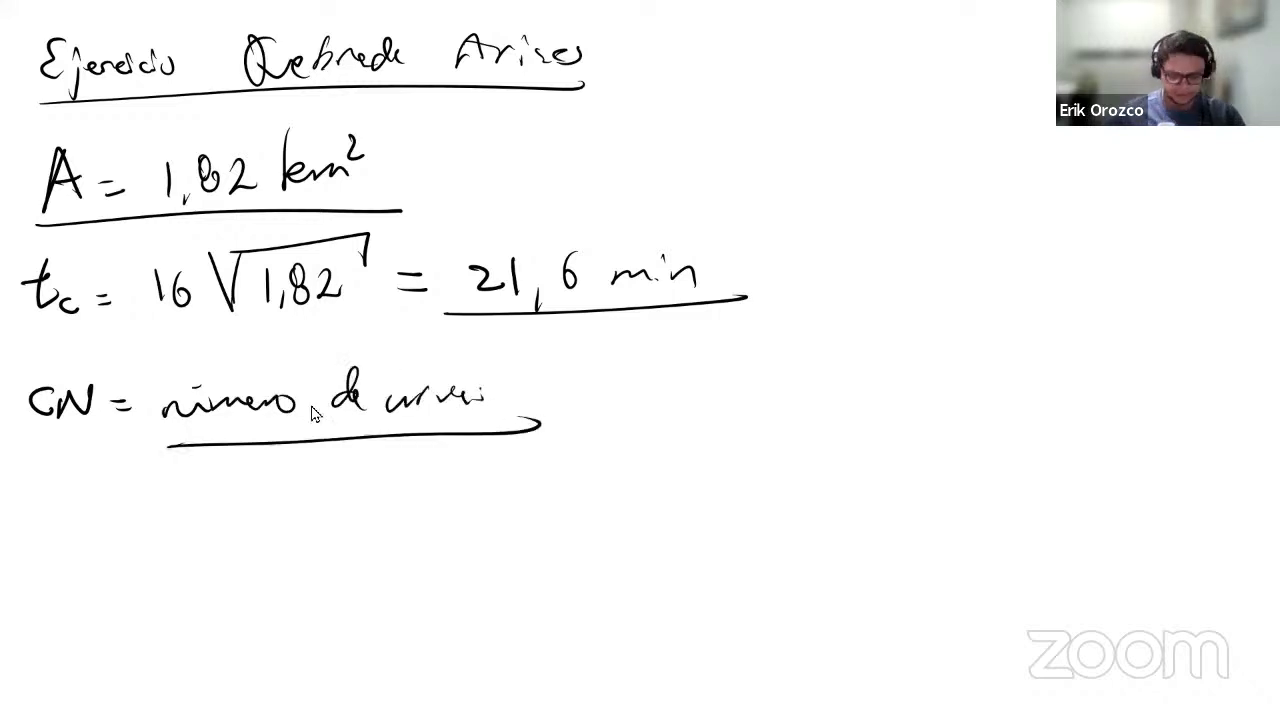
Switch from the slide show back to Google Earth Pro, showing the basin around SITIO DE MODELACIÓN.
mouse_move(456, 664)
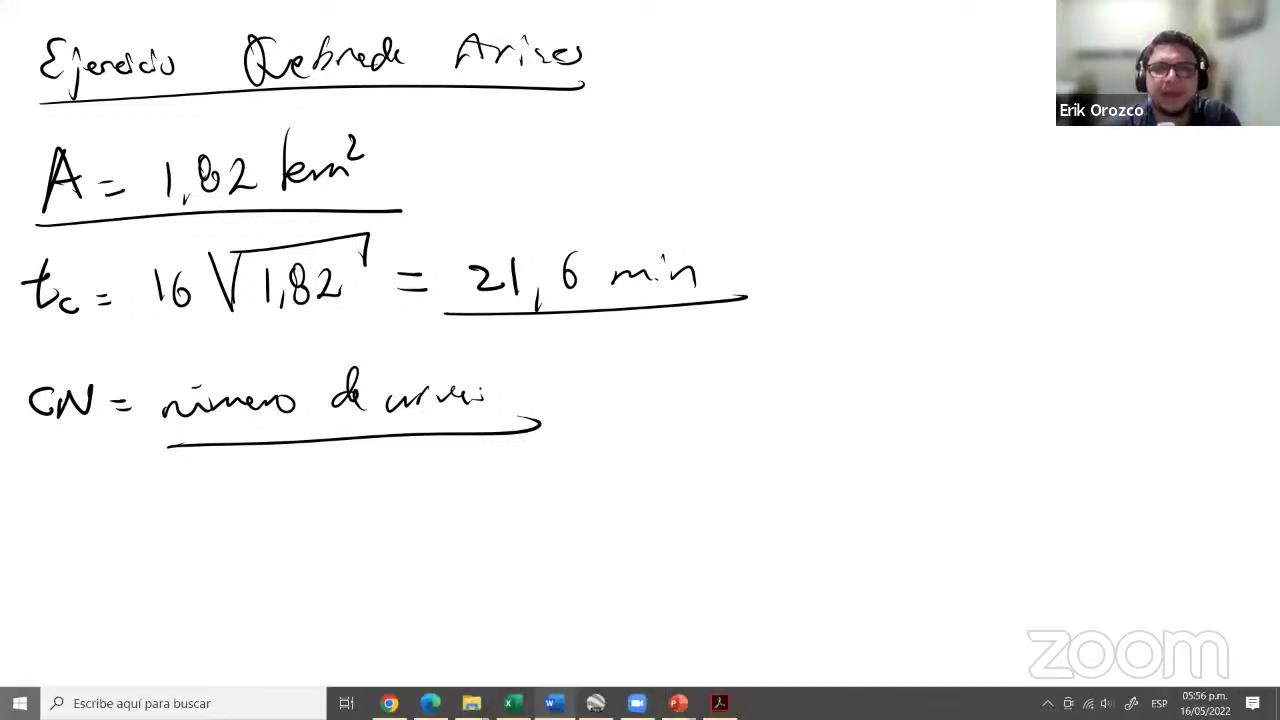
key("super")
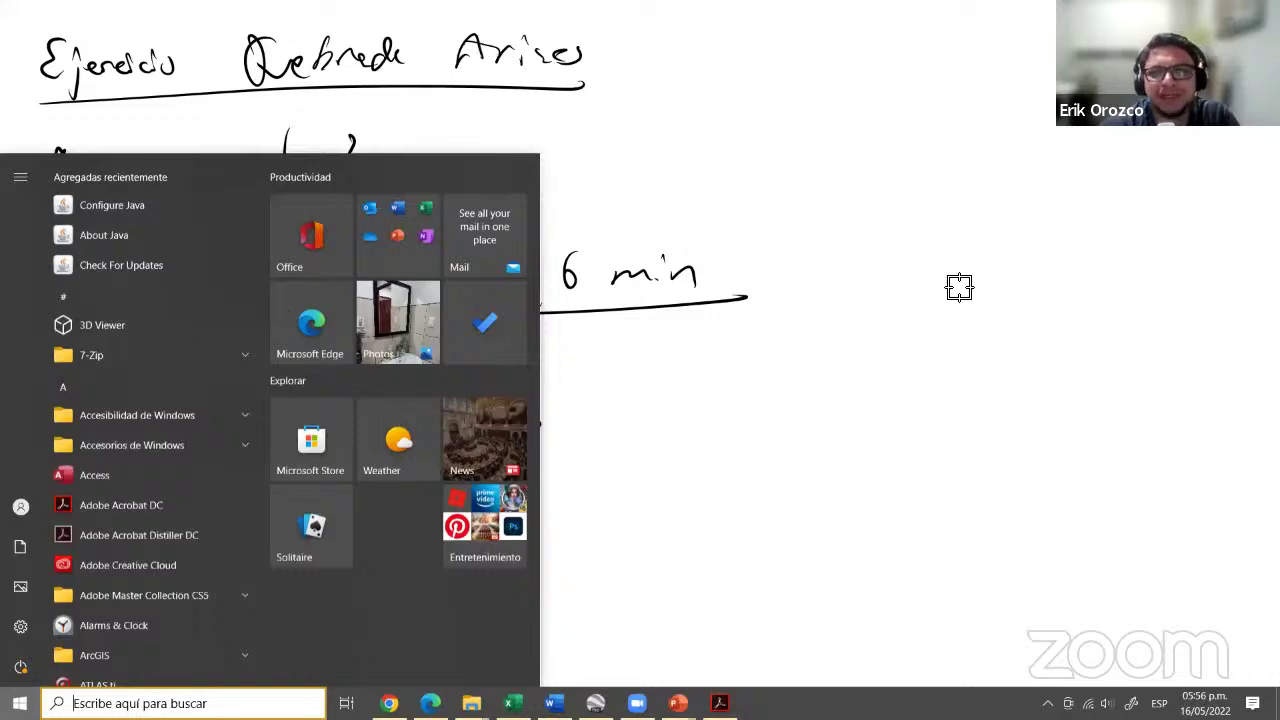
key("alt+Tab")
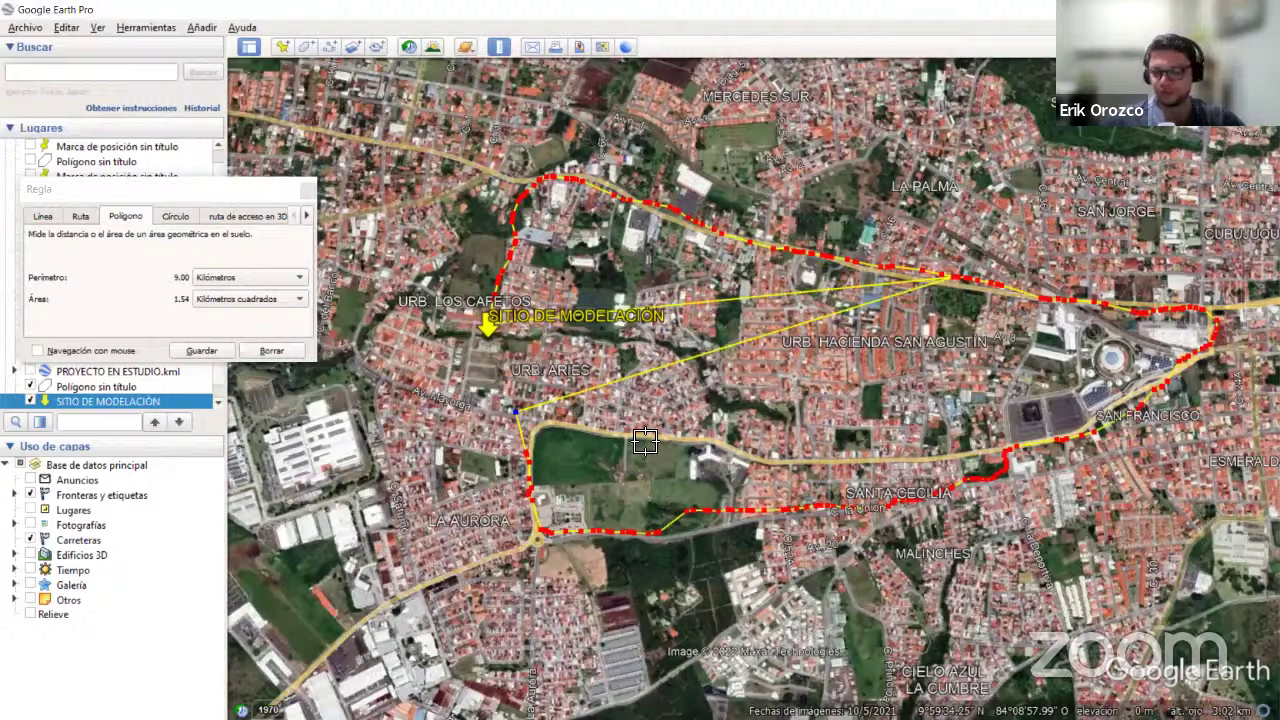
Finish measuring the basin polygon's area at SITIO DE MODELACIÓN and close the ruler.
left_click(482, 301)
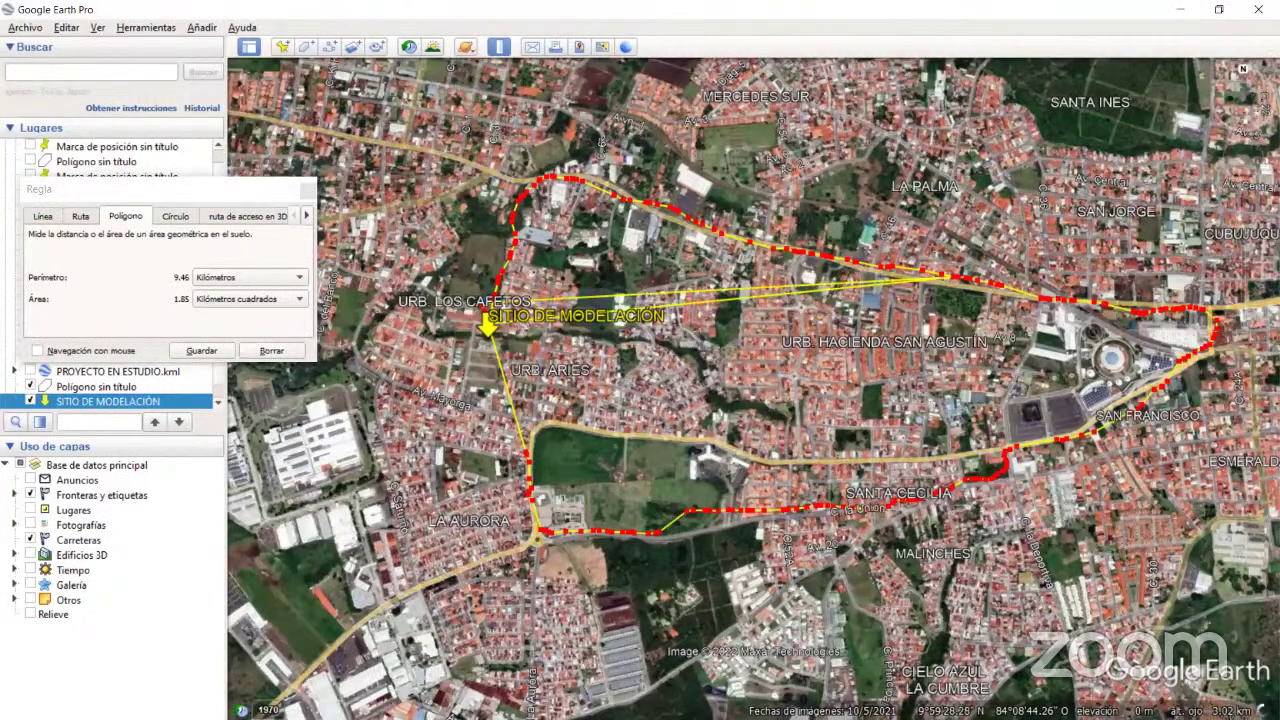
left_click(307, 190)
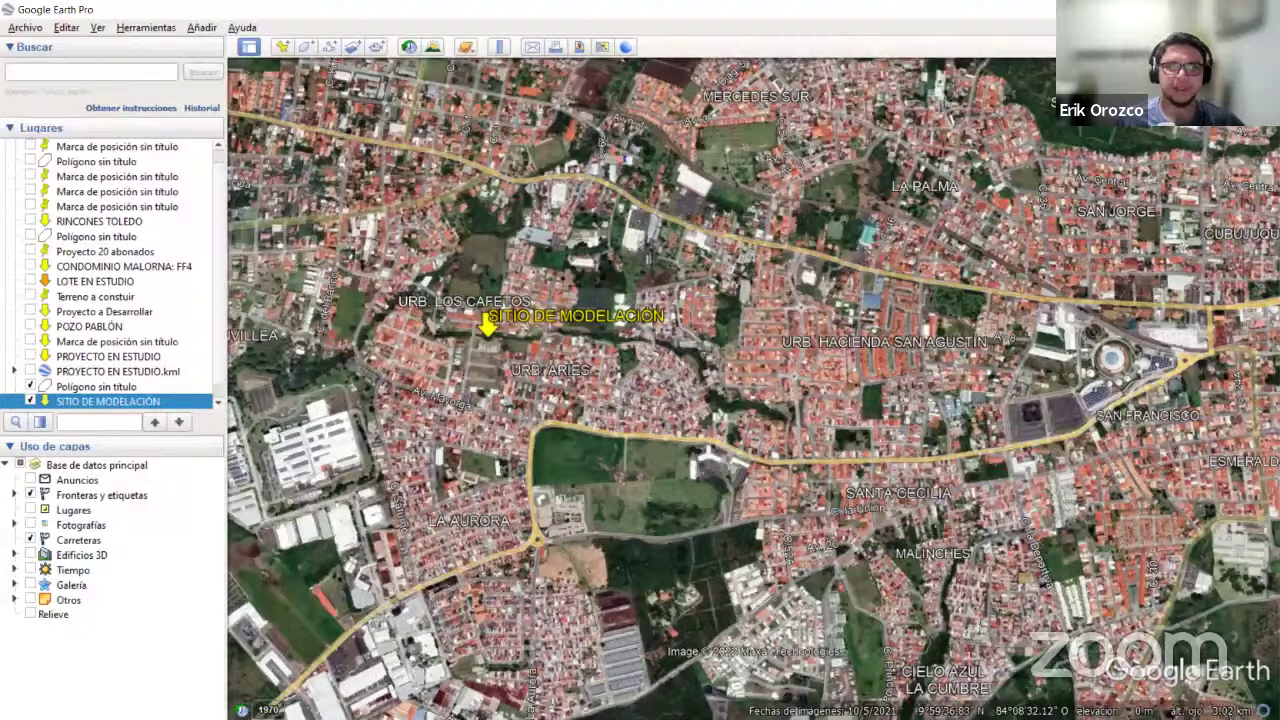
Switch to the slide show and handwrite "- Urbano al 80%" below the CN line, with a second dash started underneath.
key("super")
left_click(678, 703)
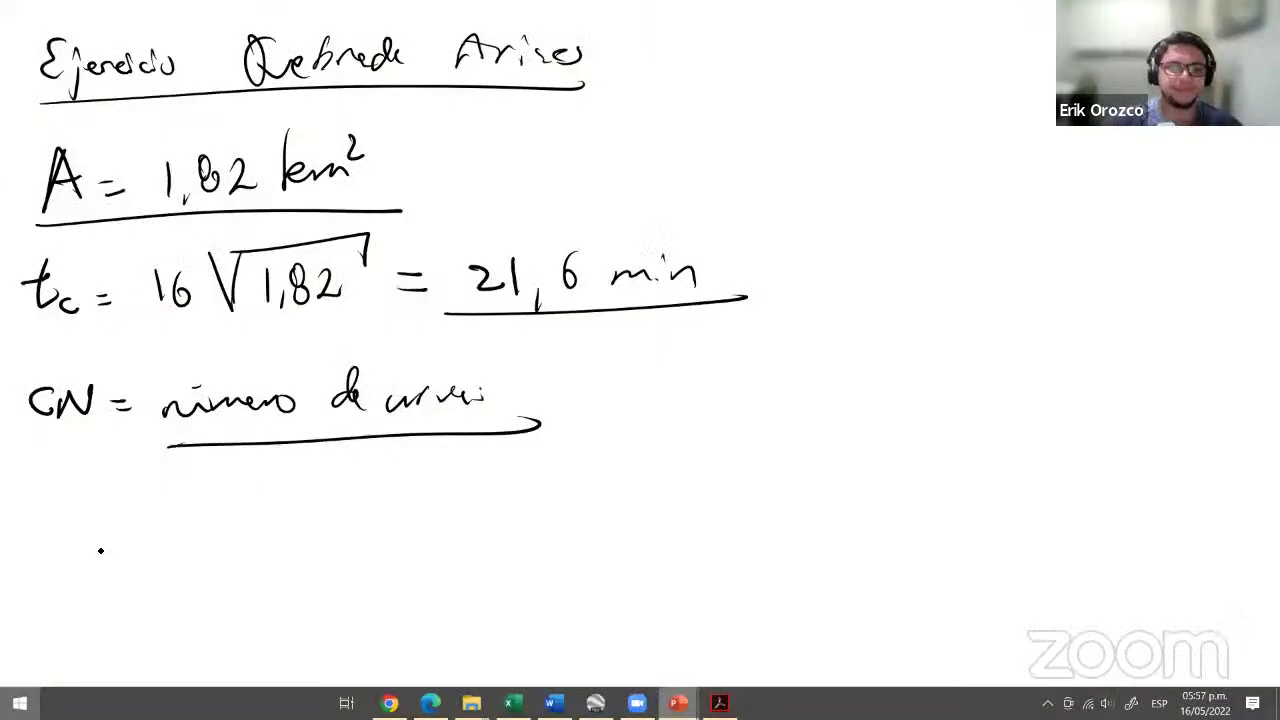
left_click_drag(40, 502, 214, 516)
left_click_drag(225, 474, 224, 519)
mouse_move(288, 484)
left_mouse_down()
mouse_move(284, 502)
mouse_move(360, 500)
left_mouse_up()
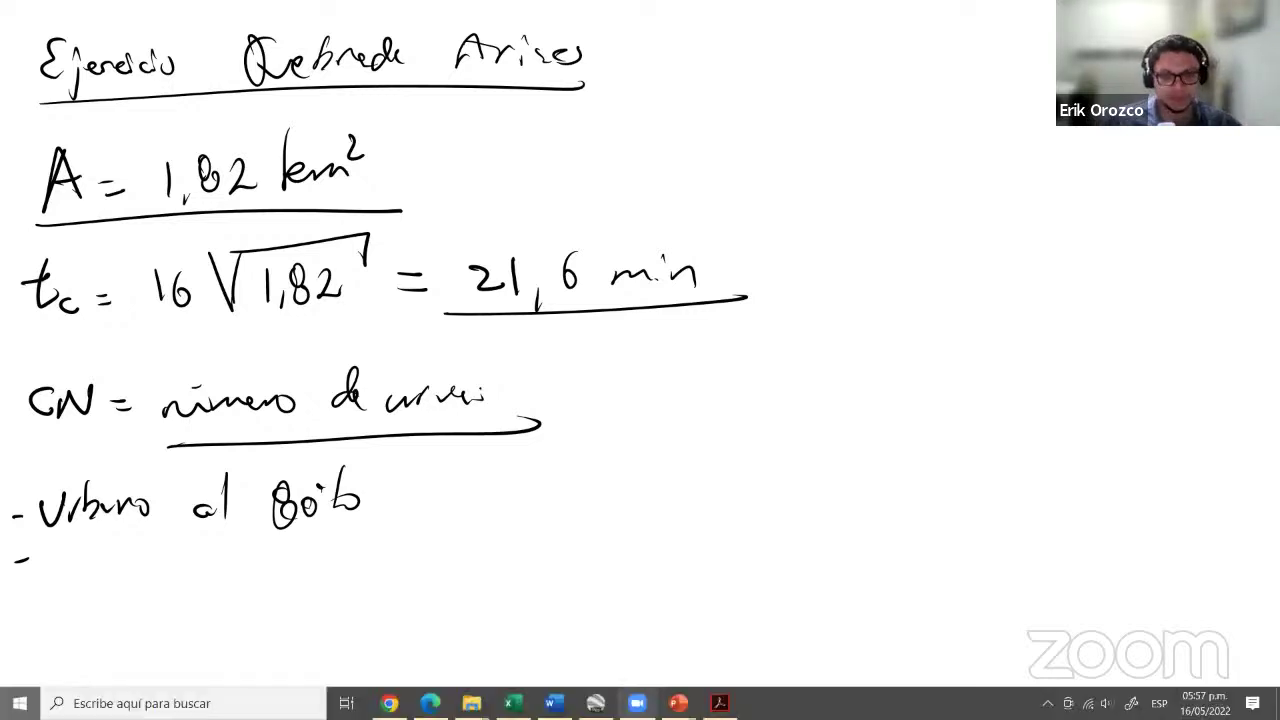
Switch to Google Earth Pro and create a polygon tracing the basin from SITIO DE MODELACIÓN past San Francisco and back via La Aurora.
key("super")
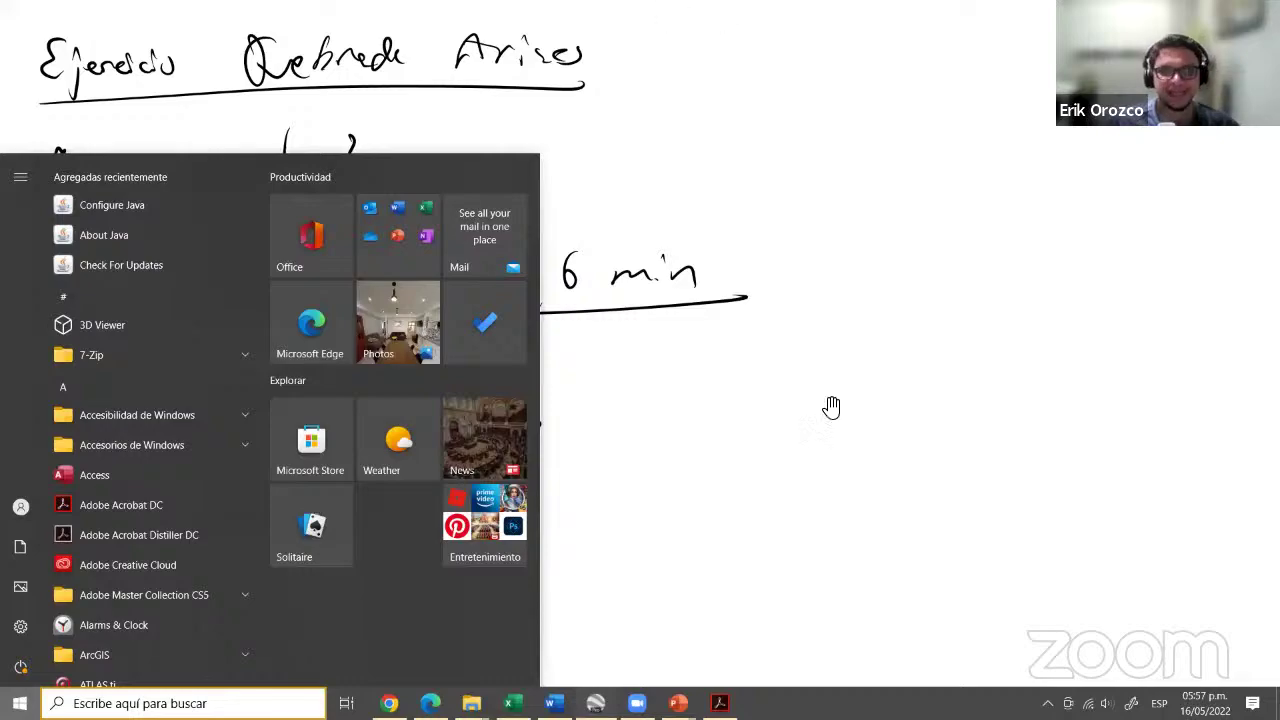
key("alt+Tab")
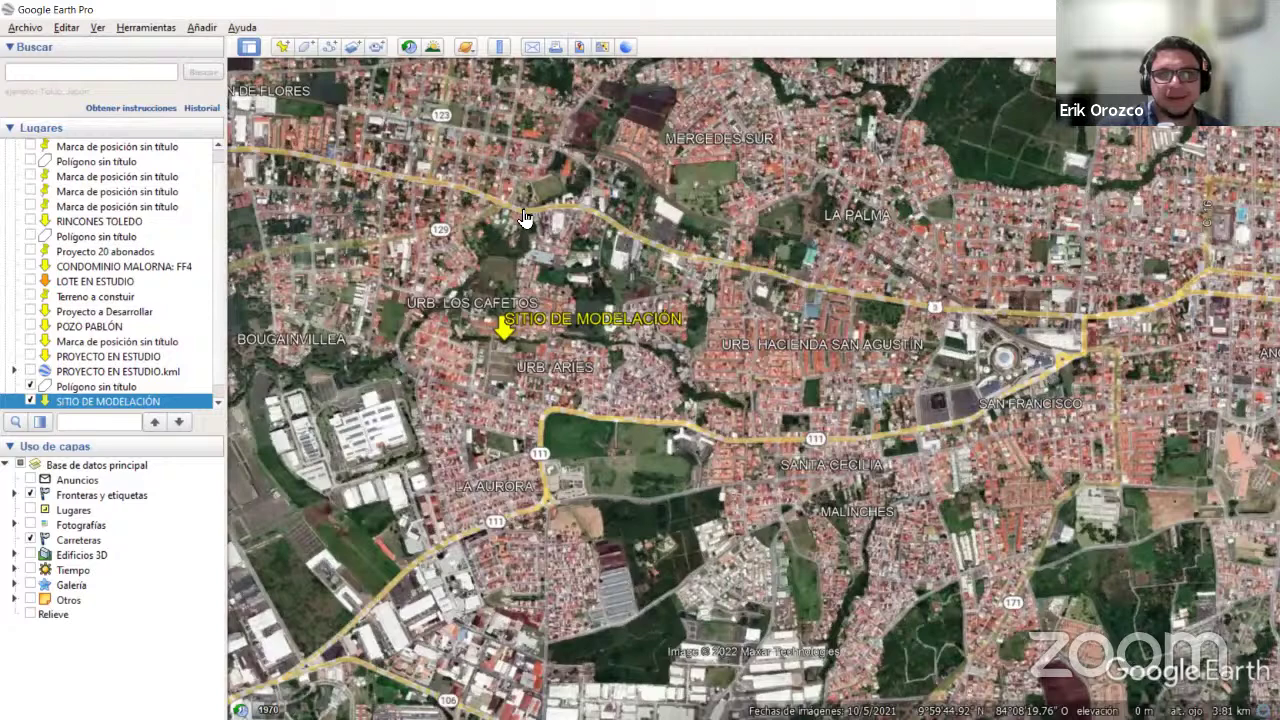
key("ctrl+shift+g")
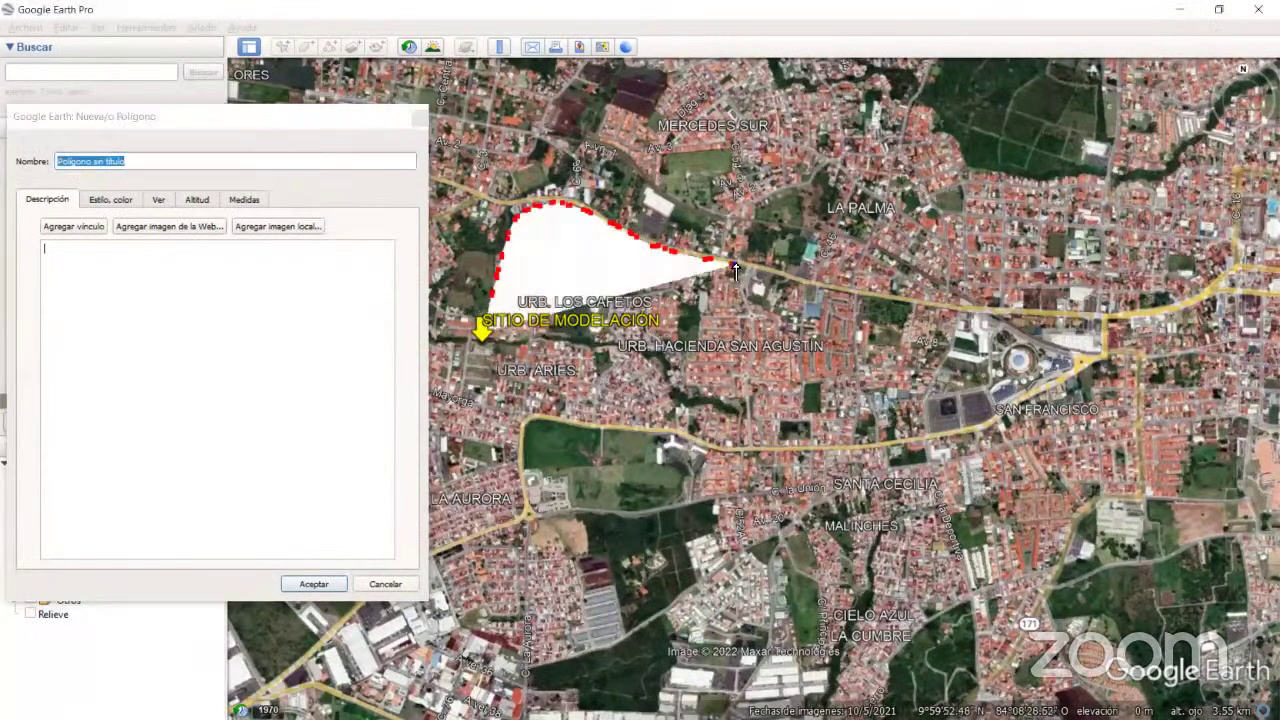
left_click_drag(738, 264, 1050, 315)
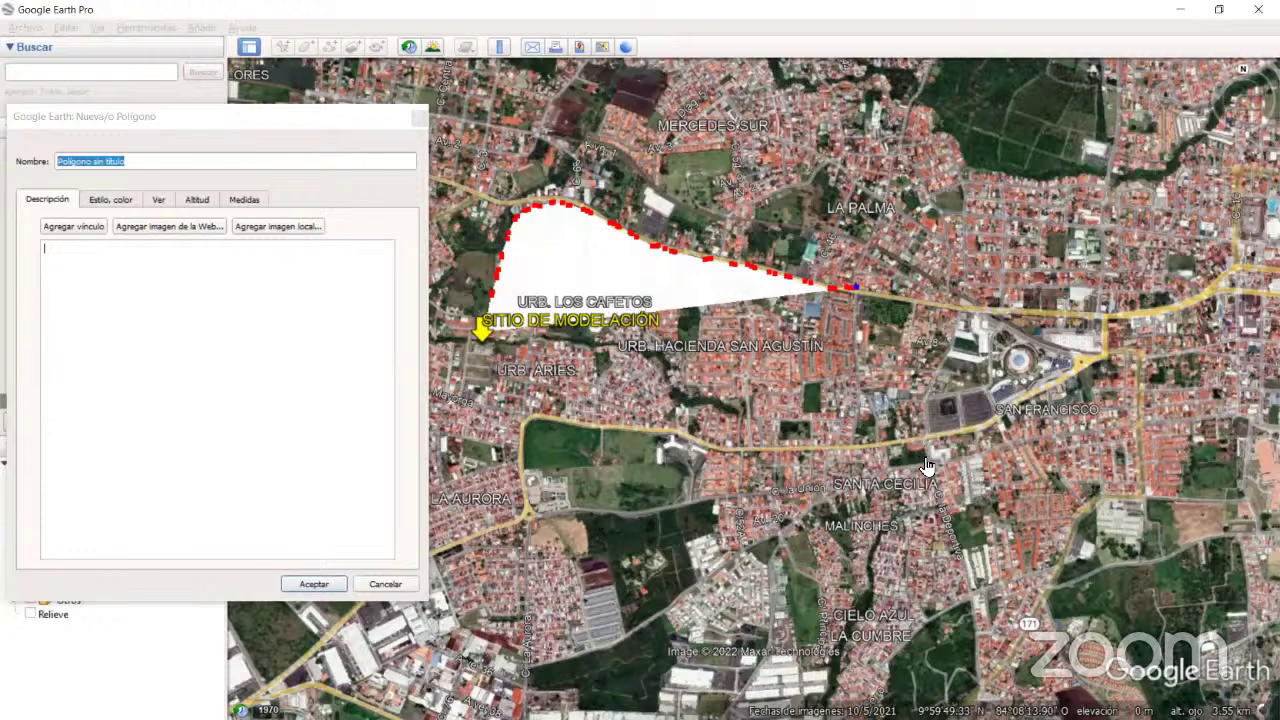
mouse_move(864, 486)
left_mouse_down()
mouse_move(546, 516)
mouse_move(531, 510)
mouse_move(505, 430)
mouse_move(505, 452)
mouse_move(455, 432)
left_mouse_up()
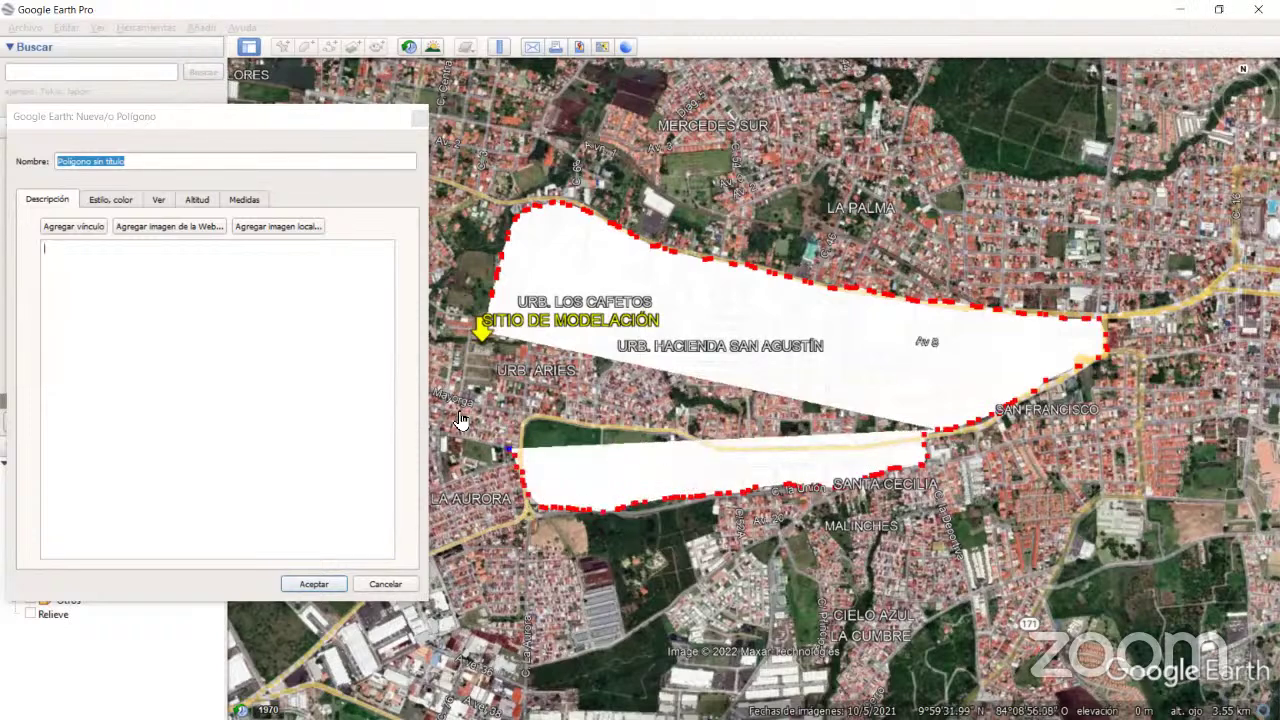
left_click(482, 332)
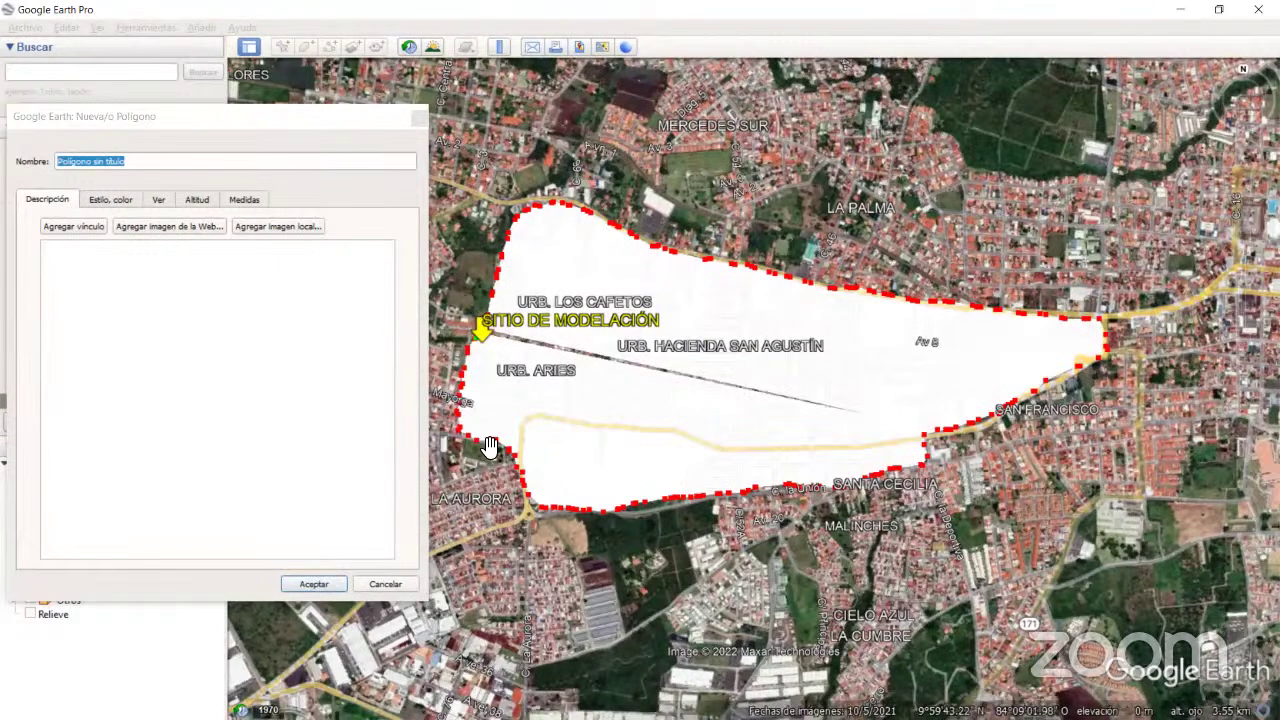
key("Return")
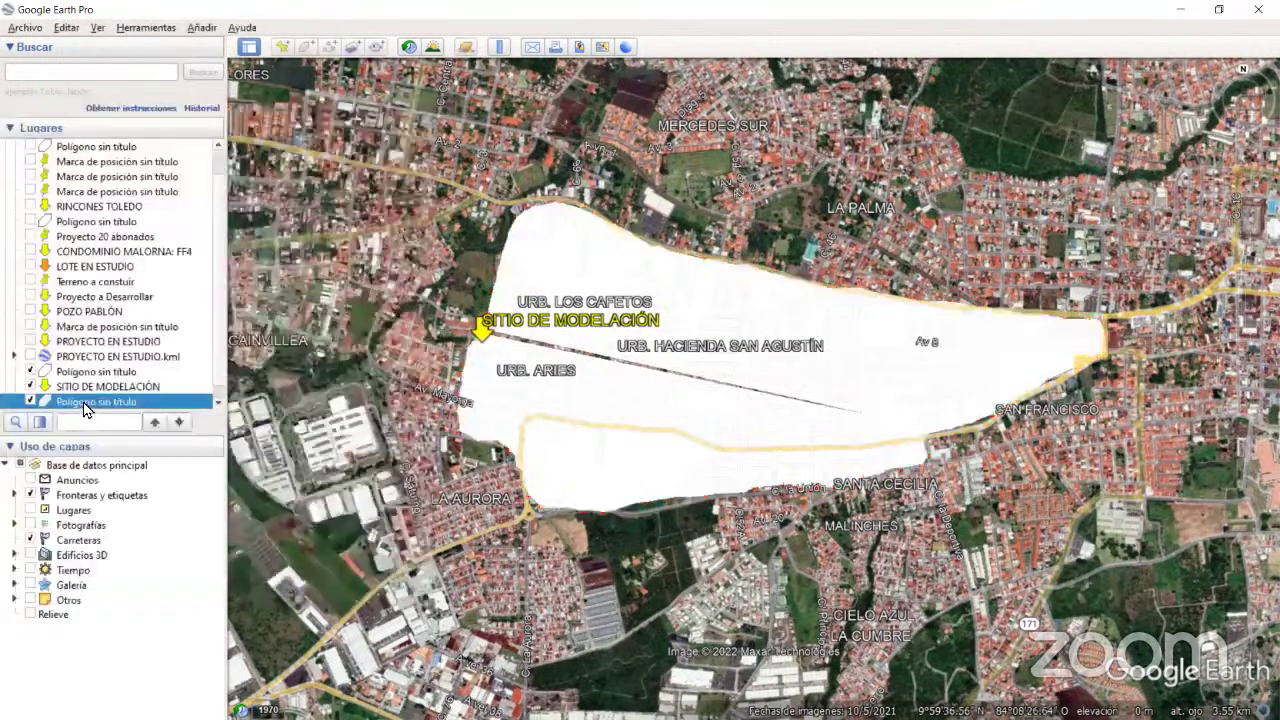
Reopen the new basin polygon for editing and remove the overlapping vertices near SITIO DE MODELACIÓN to close the gap in its fill.
left_click(143, 586)
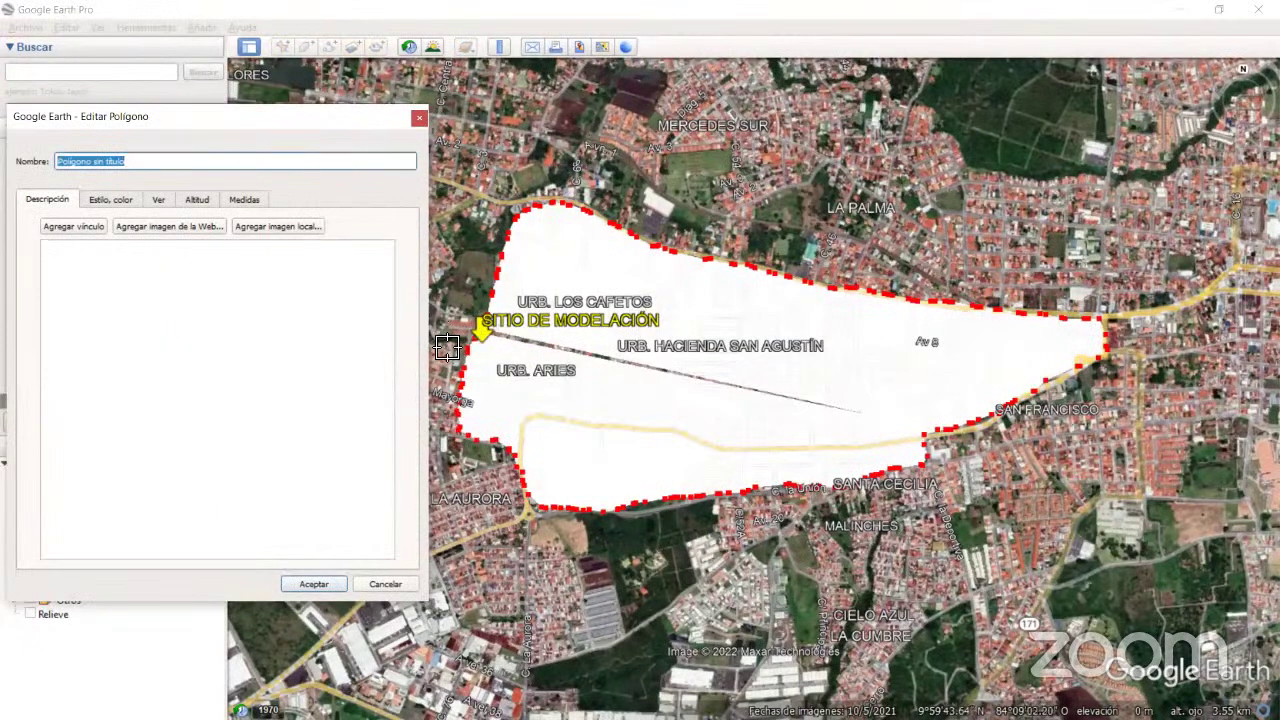
scroll(447, 348, "up", 3)
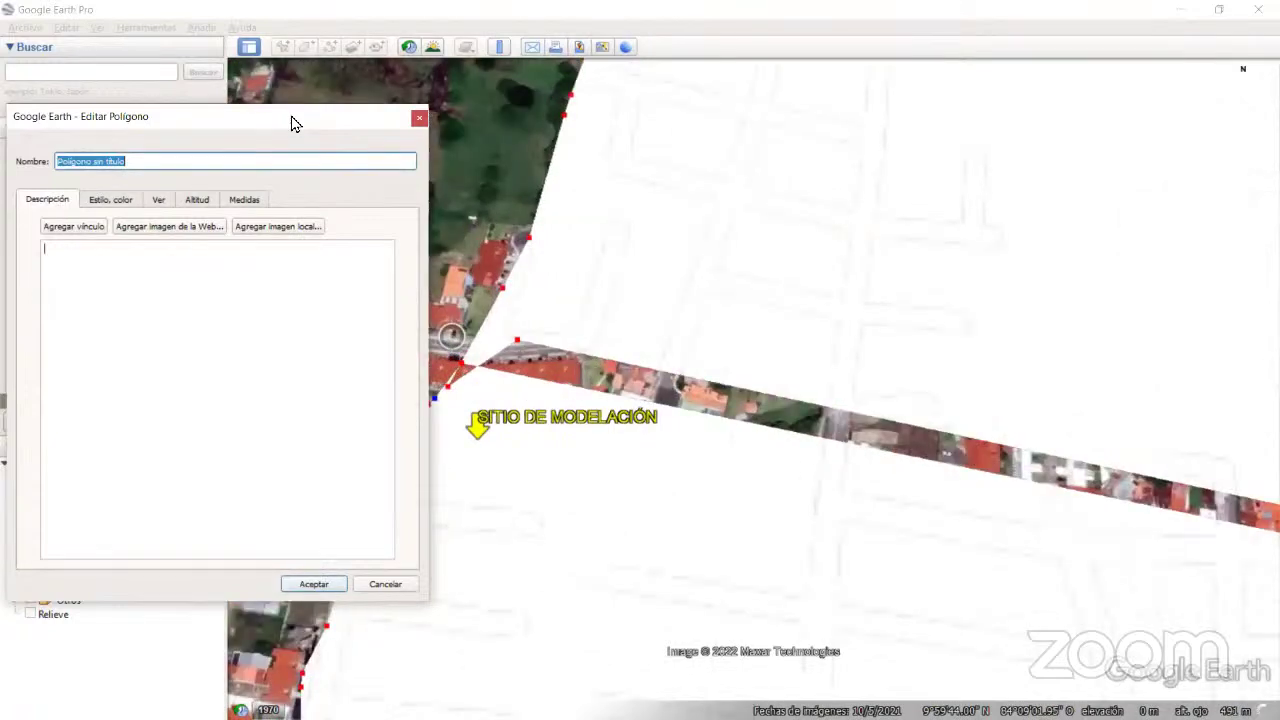
left_click_drag(293, 121, 168, 188)
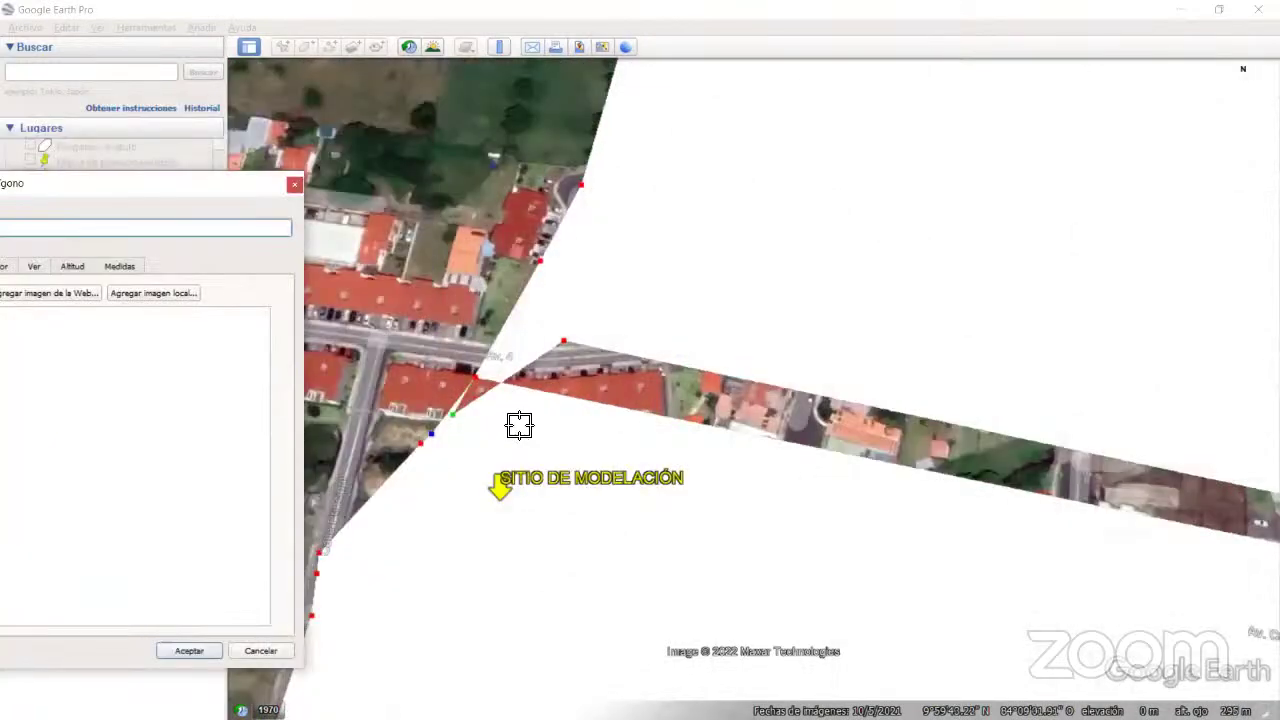
left_click(482, 355)
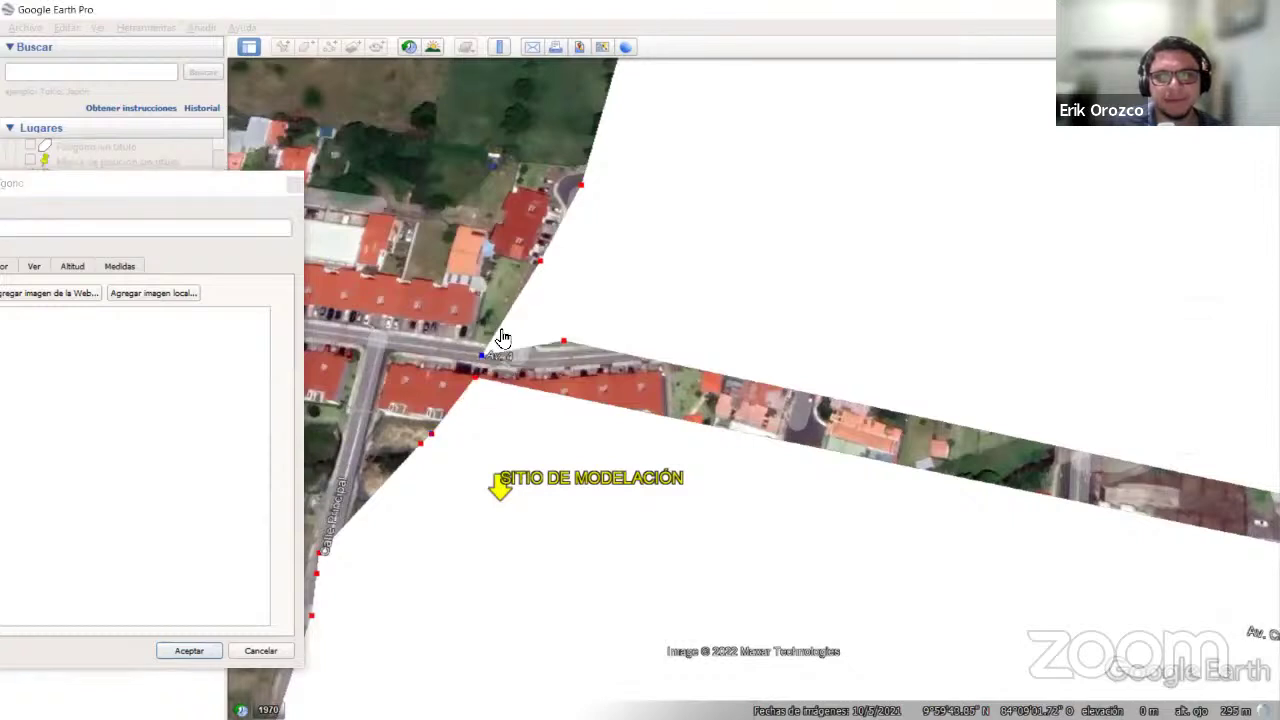
left_click(501, 328)
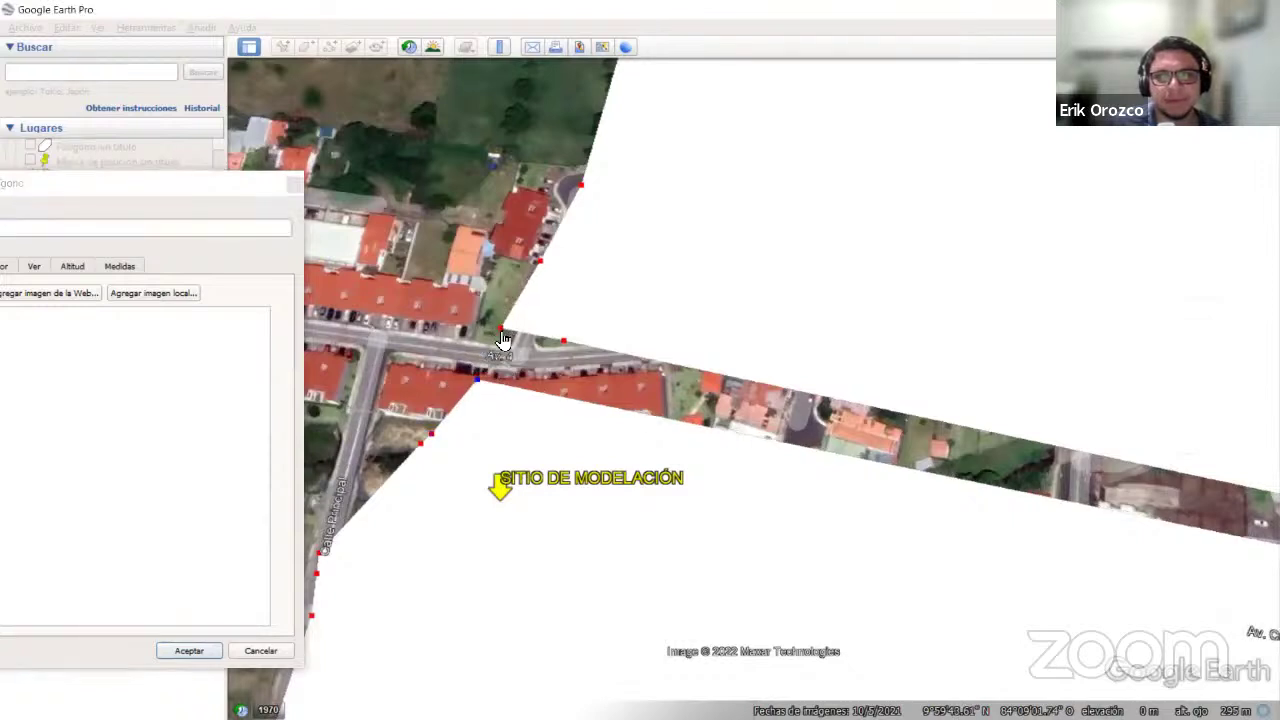
mouse_move(506, 338)
left_mouse_down()
mouse_move(499, 326)
mouse_move(557, 341)
mouse_move(505, 332)
left_mouse_up()
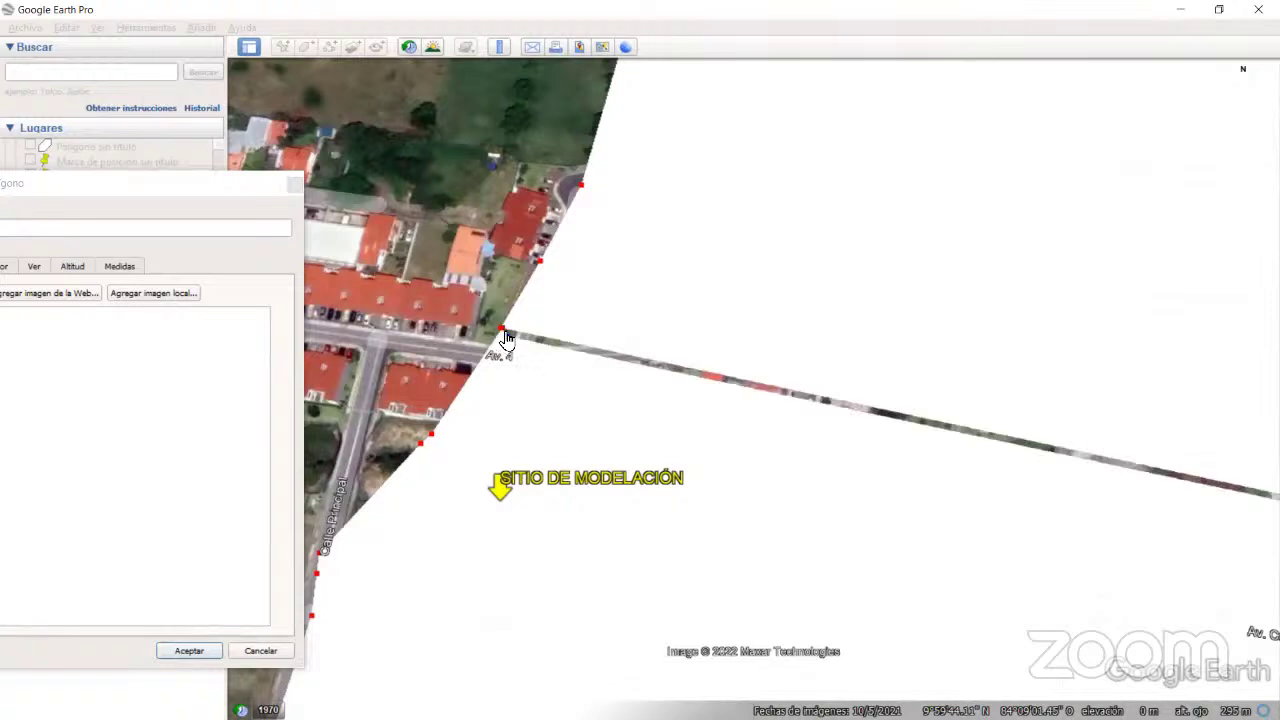
key("Delete")
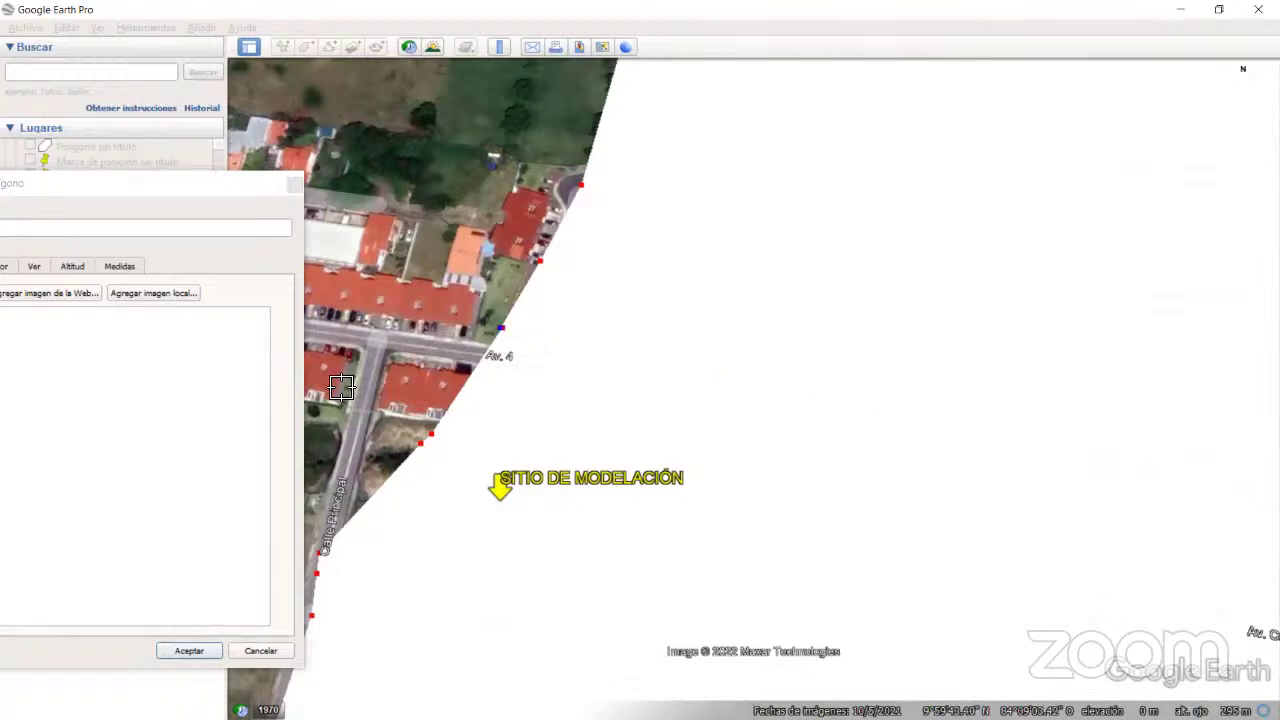
scroll(589, 417, "down", 3)
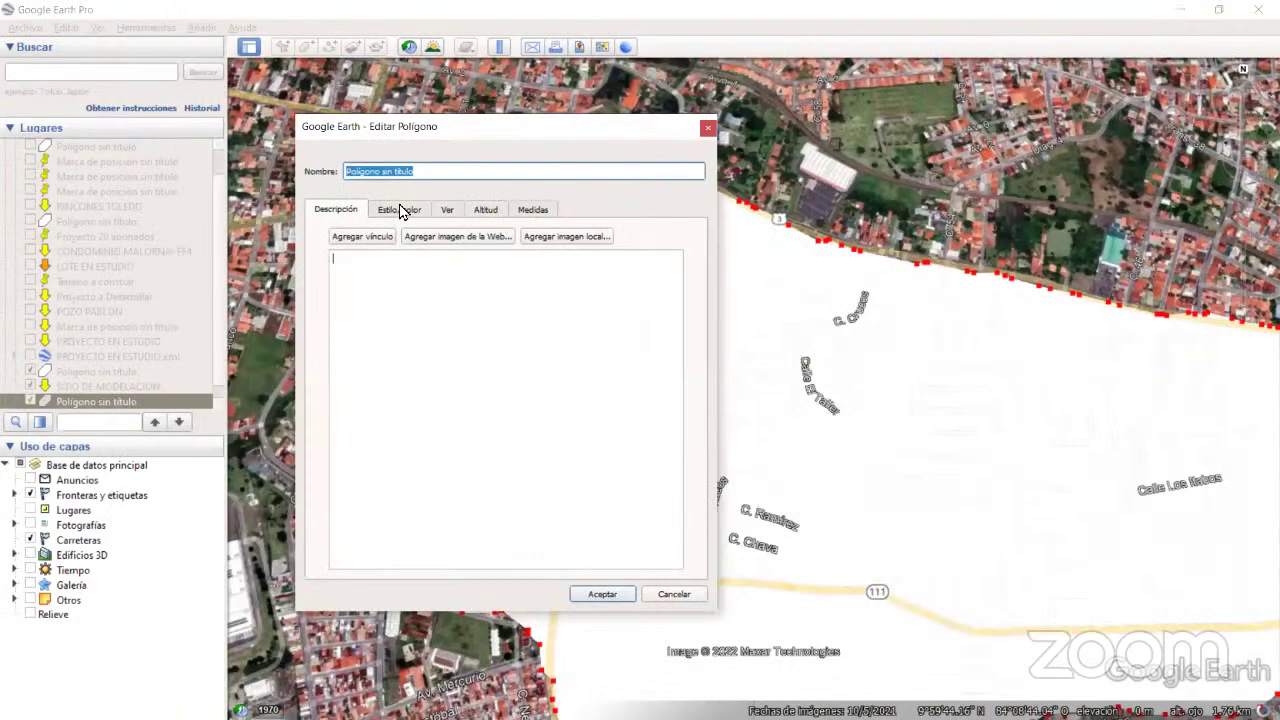
Set the basin polygon's area style to Contorno with a line width of 2 and accept the changes.
left_click(403, 210)
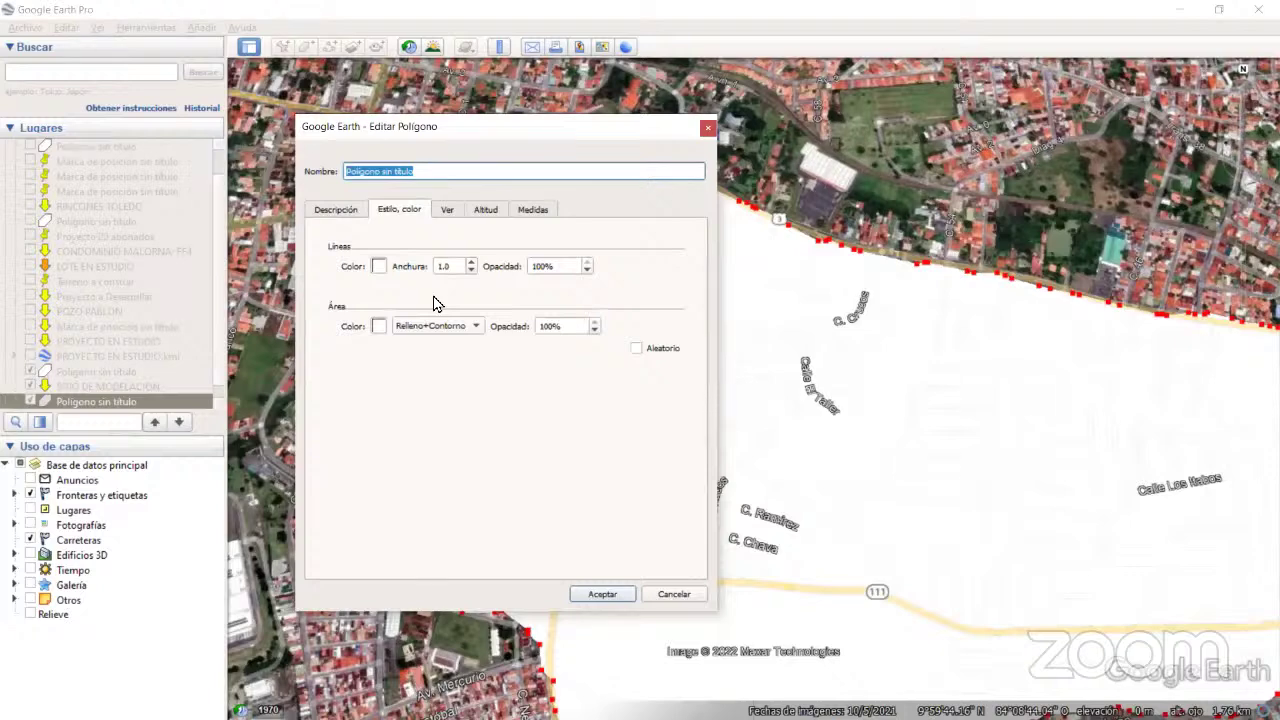
left_click(436, 325)
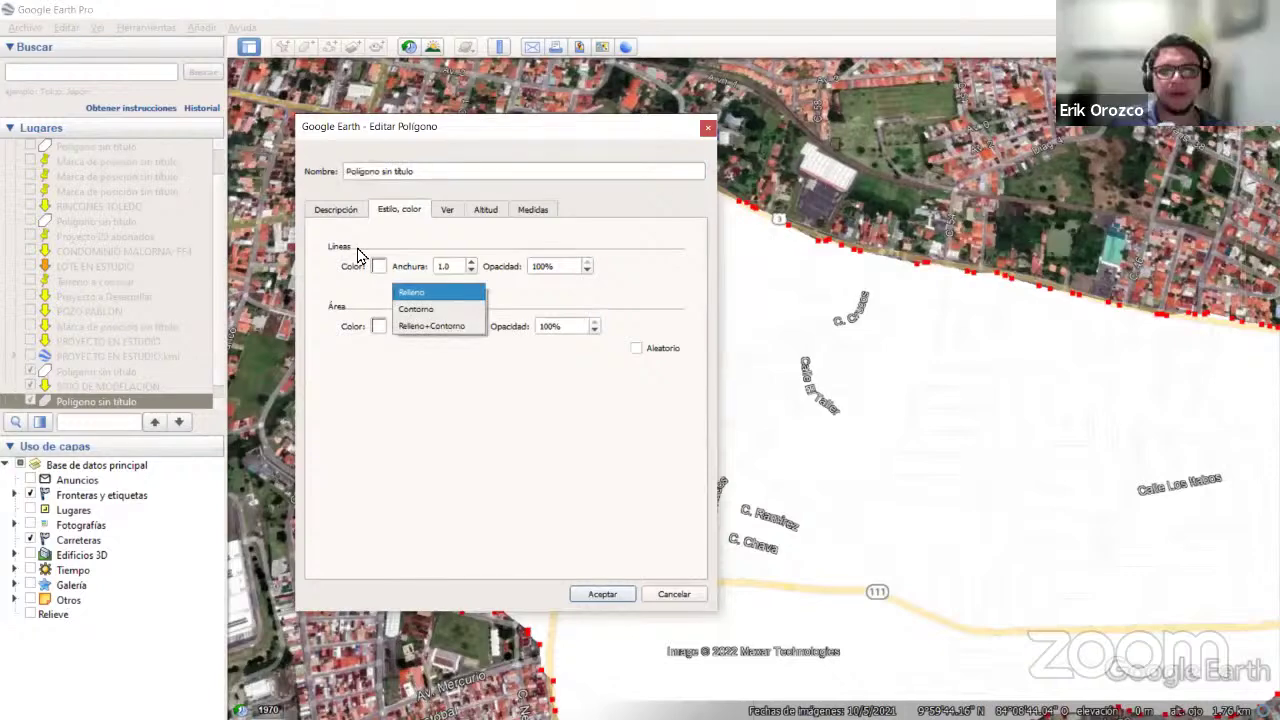
left_click(428, 309)
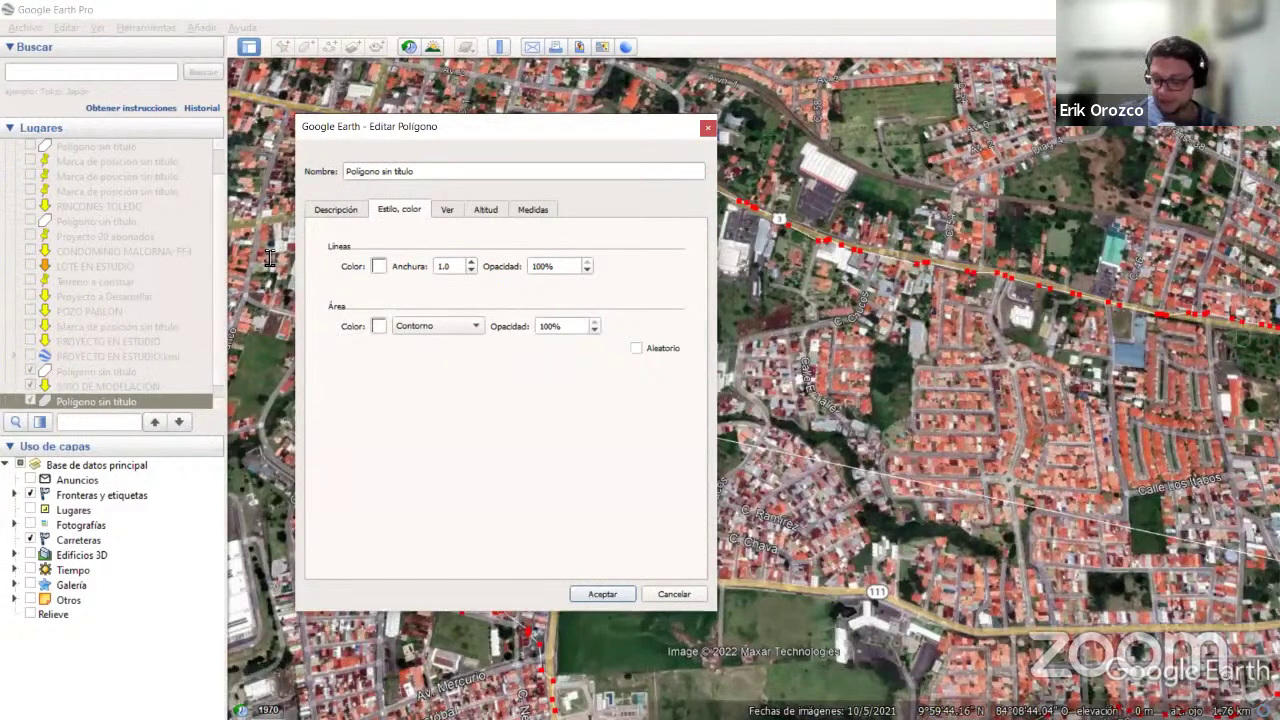
left_click_drag(456, 266, 419, 267)
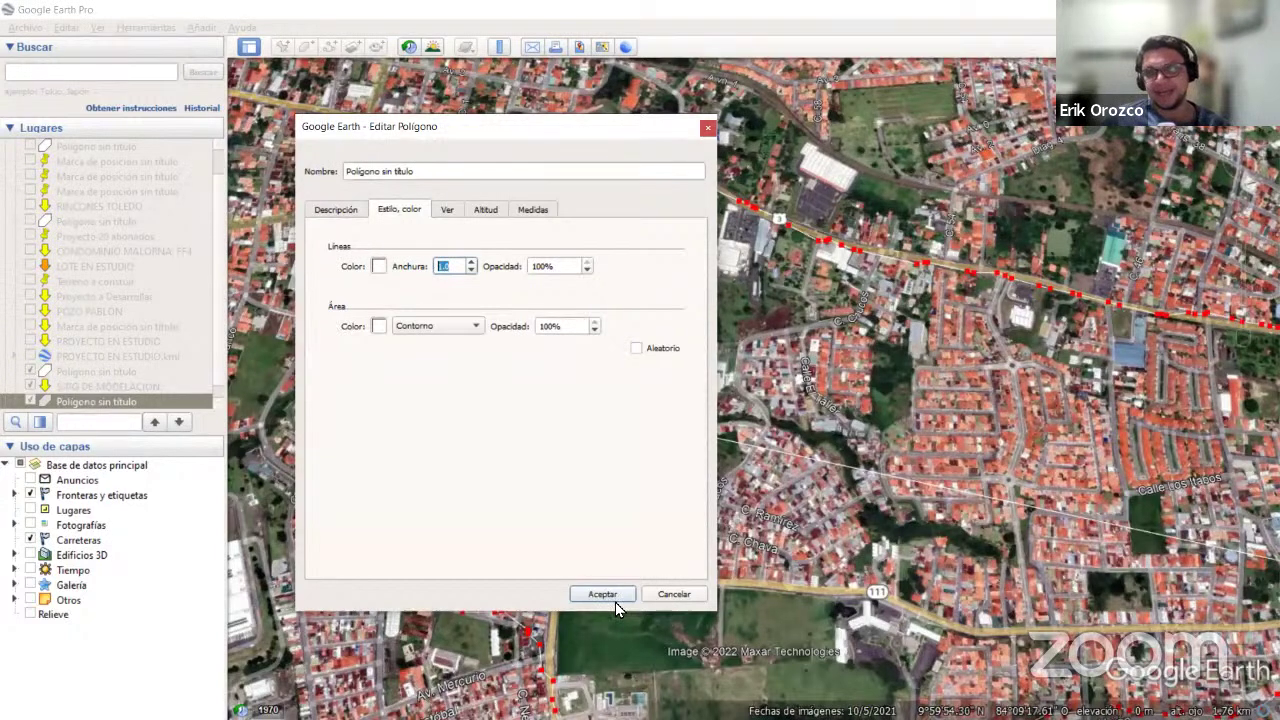
type("2")
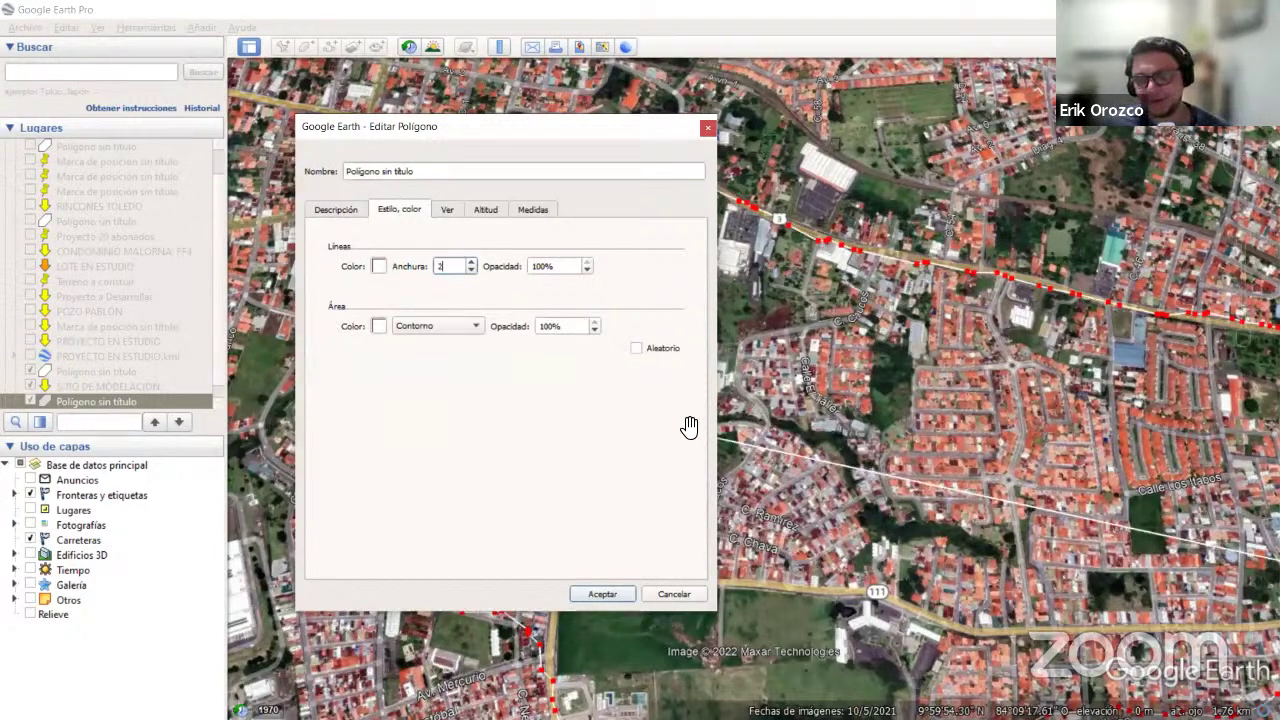
key("Return")
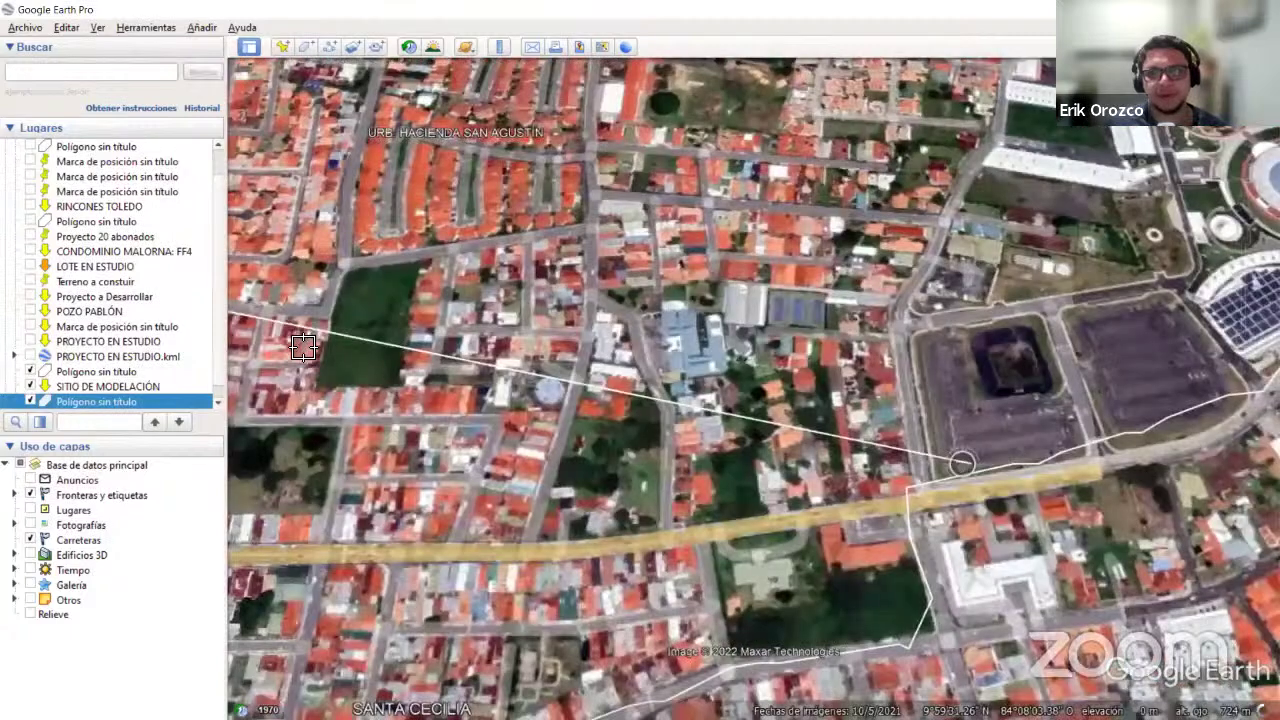
Edit the basin polygon again and delete the stray vertices that form the line across the basin's interior.
key("alt+Return")
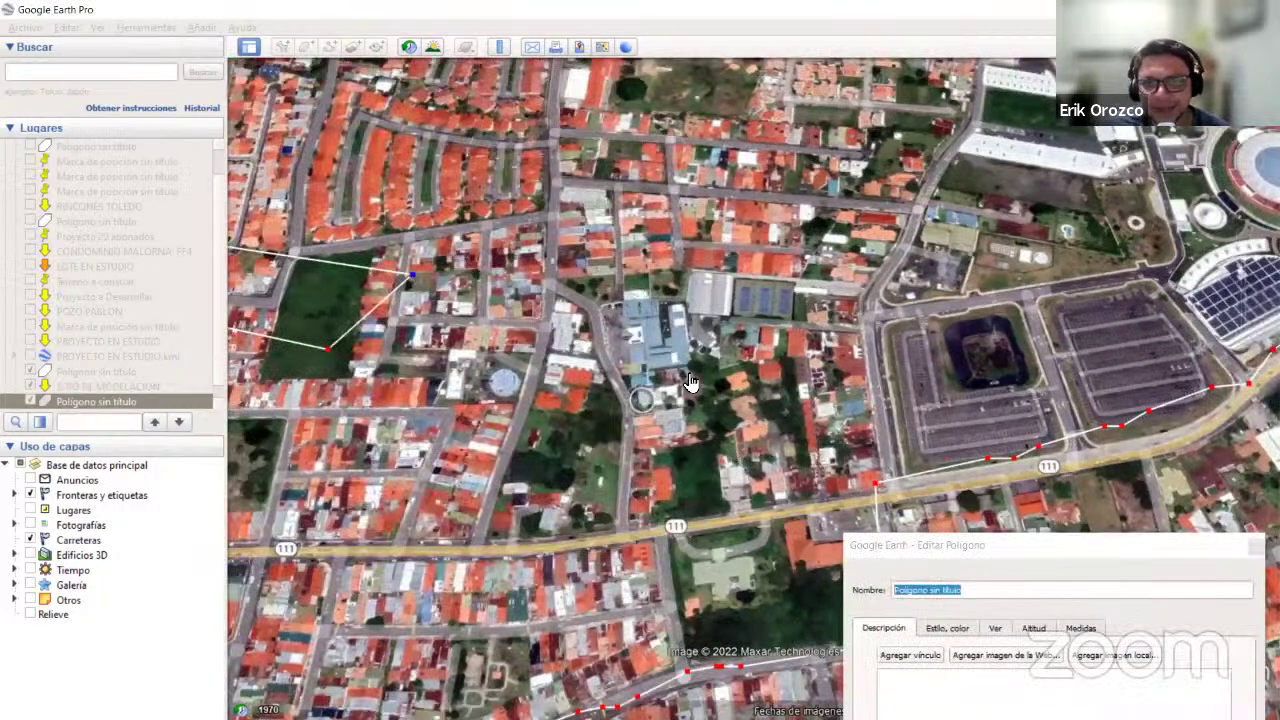
scroll(690, 376, "down", 3)
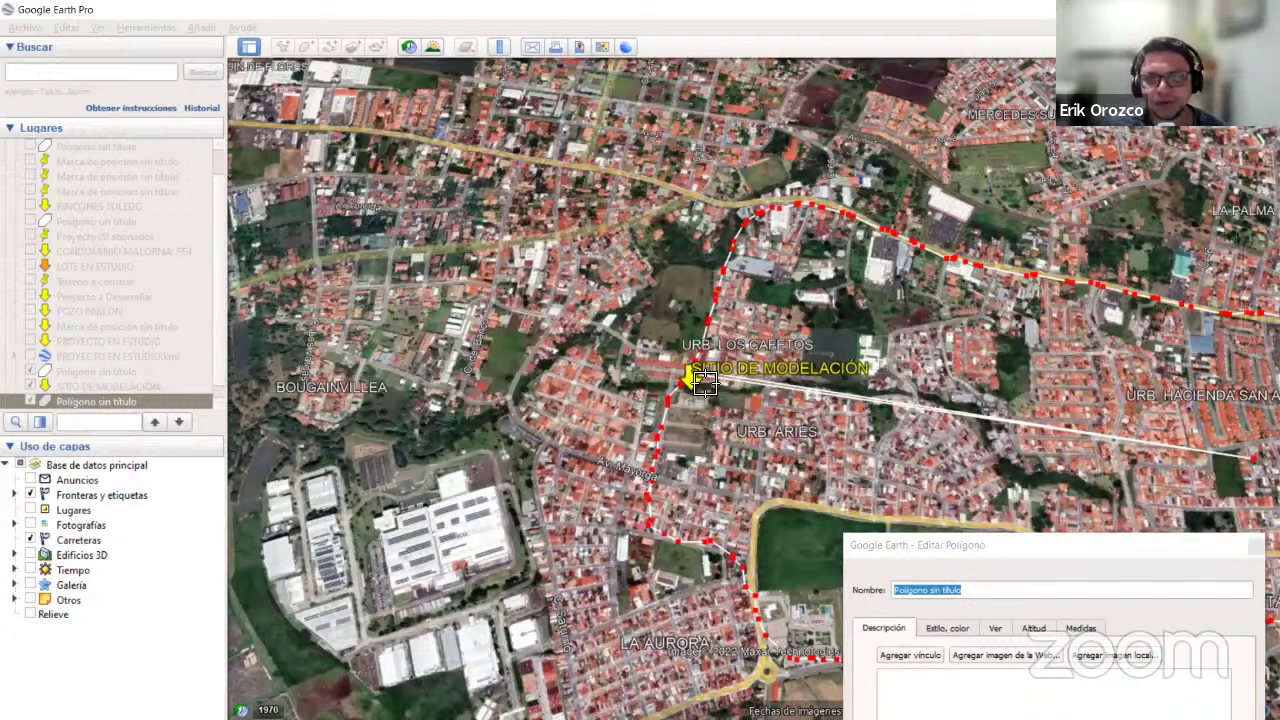
right_click(699, 346)
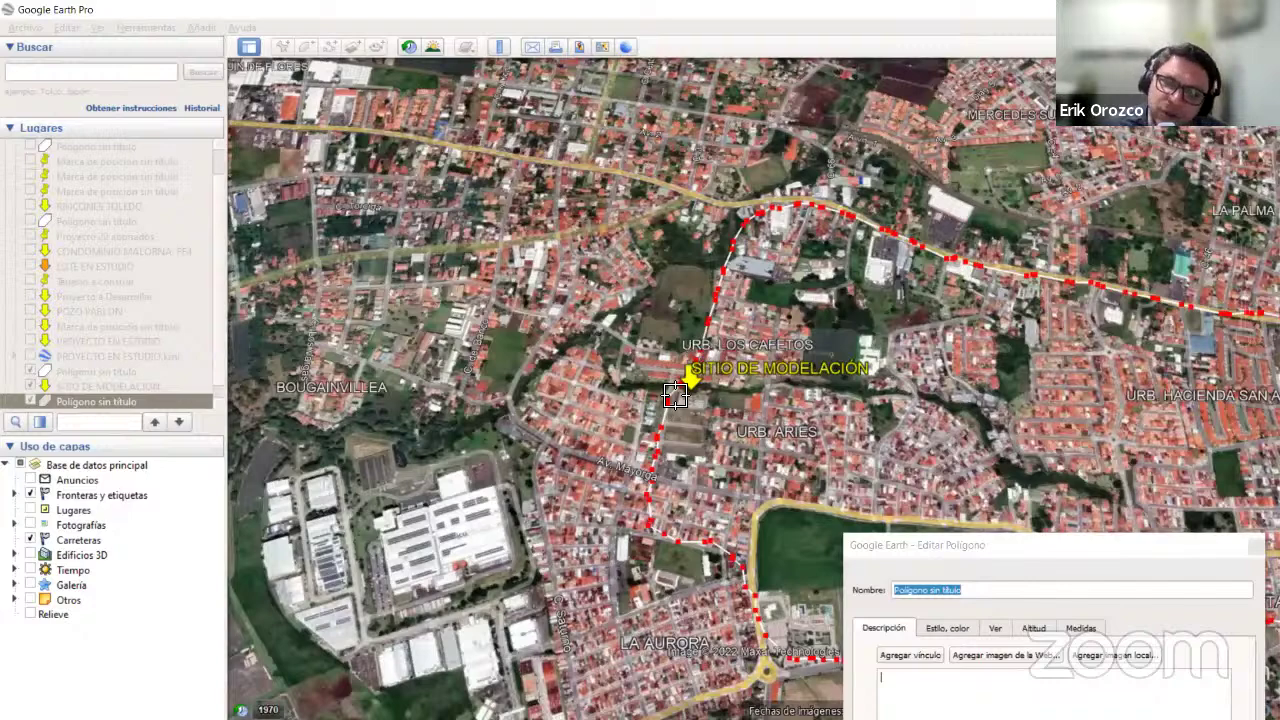
Rework the stray vertices in the small loop of the basin boundary just north of SITIO DE MODELACIÓN.
scroll(675, 392, "up", 5)
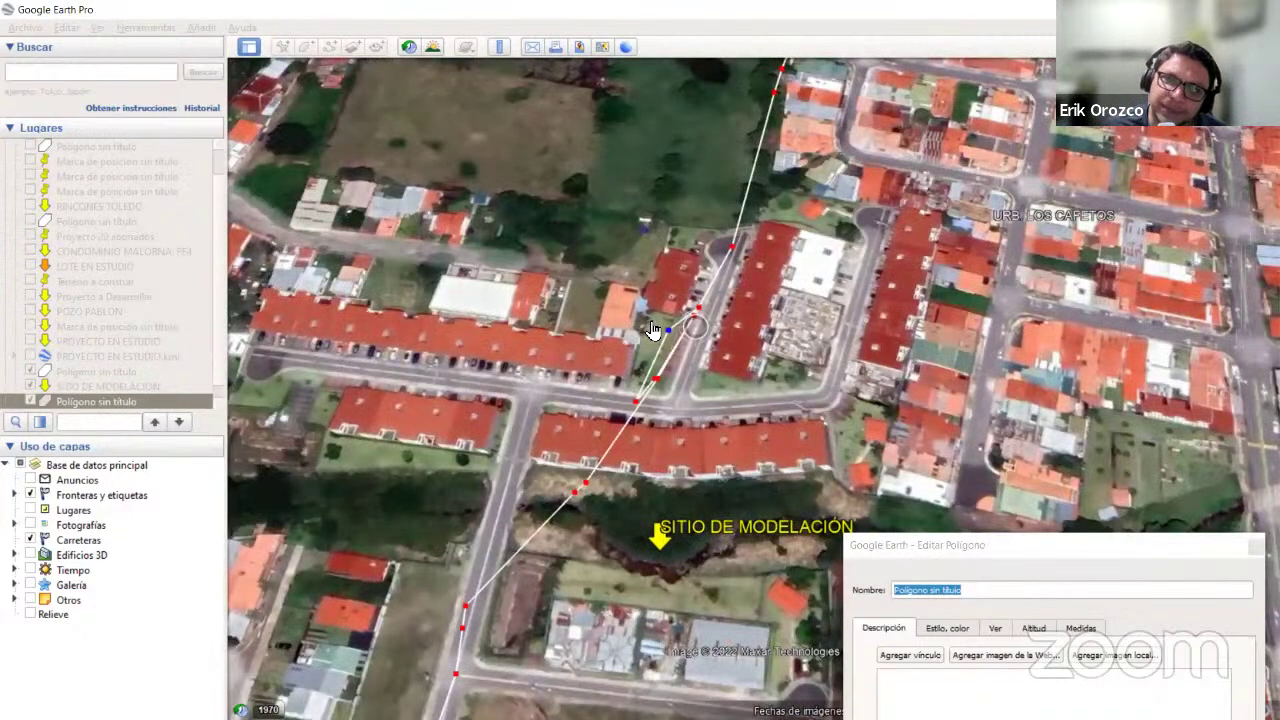
scroll(650, 338, "up", 3)
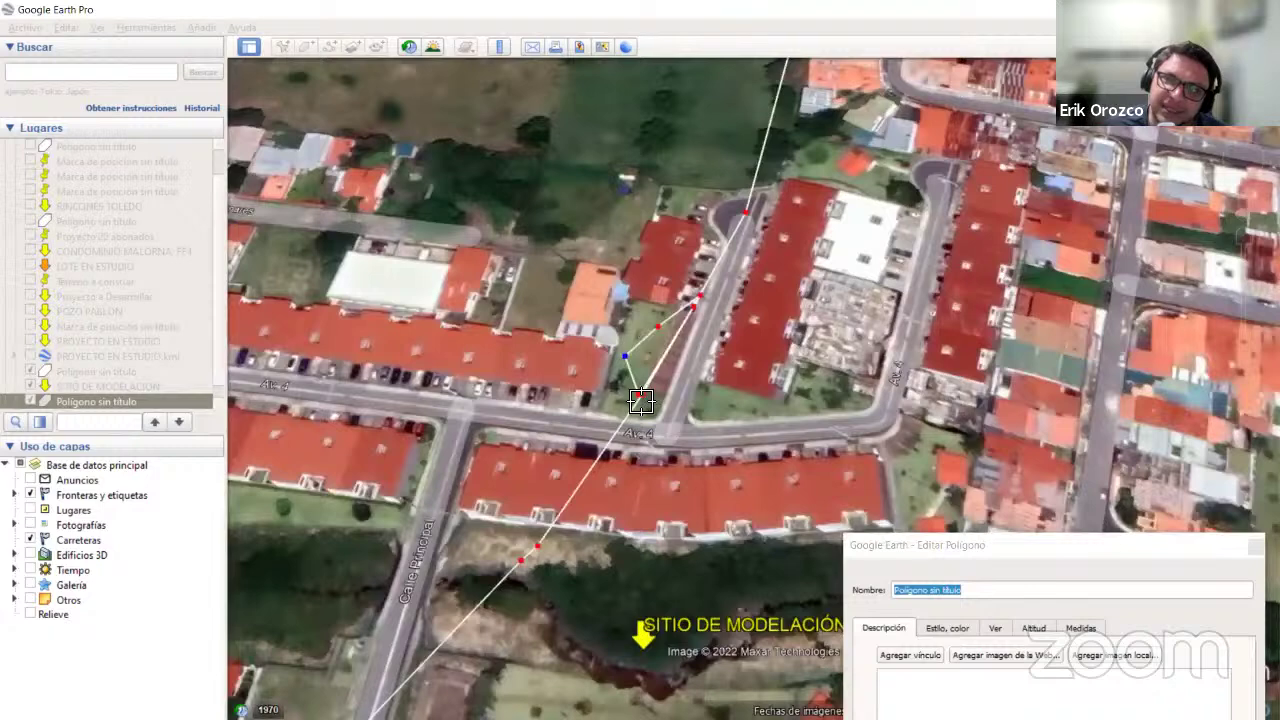
left_click_drag(618, 355, 640, 322)
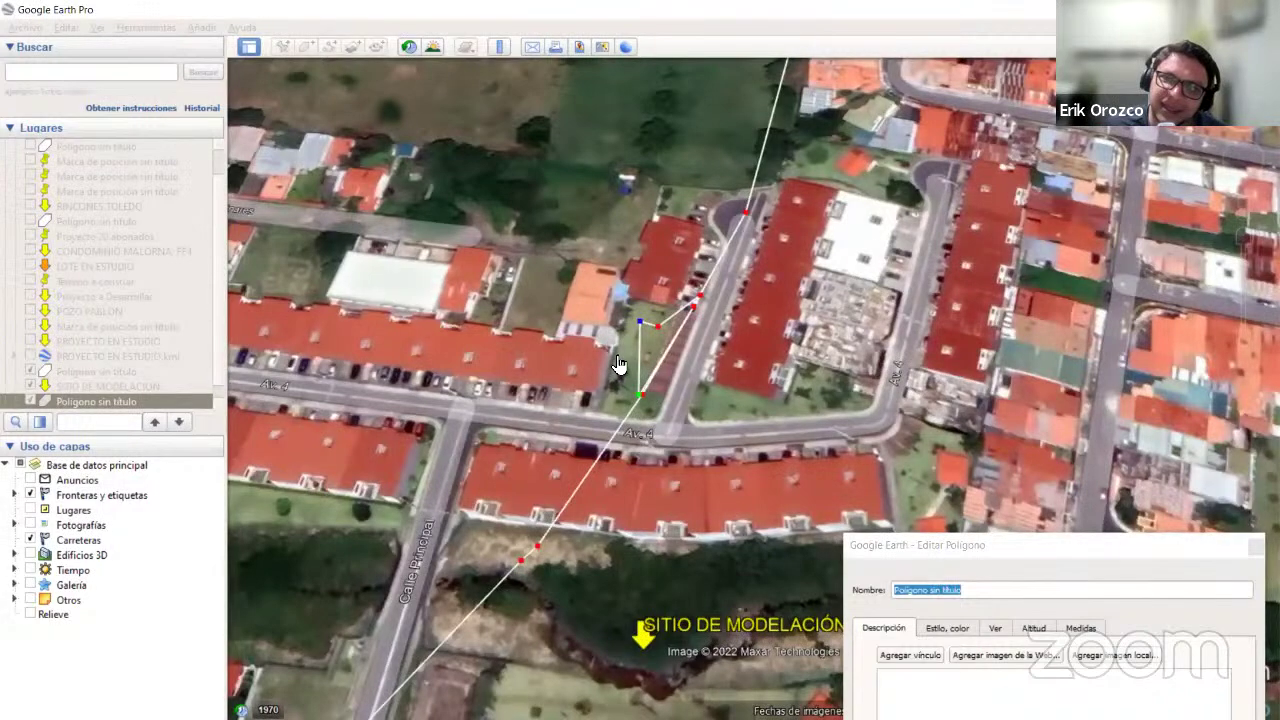
left_click(698, 318)
left_click_drag(694, 307, 642, 265)
left_click(730, 236)
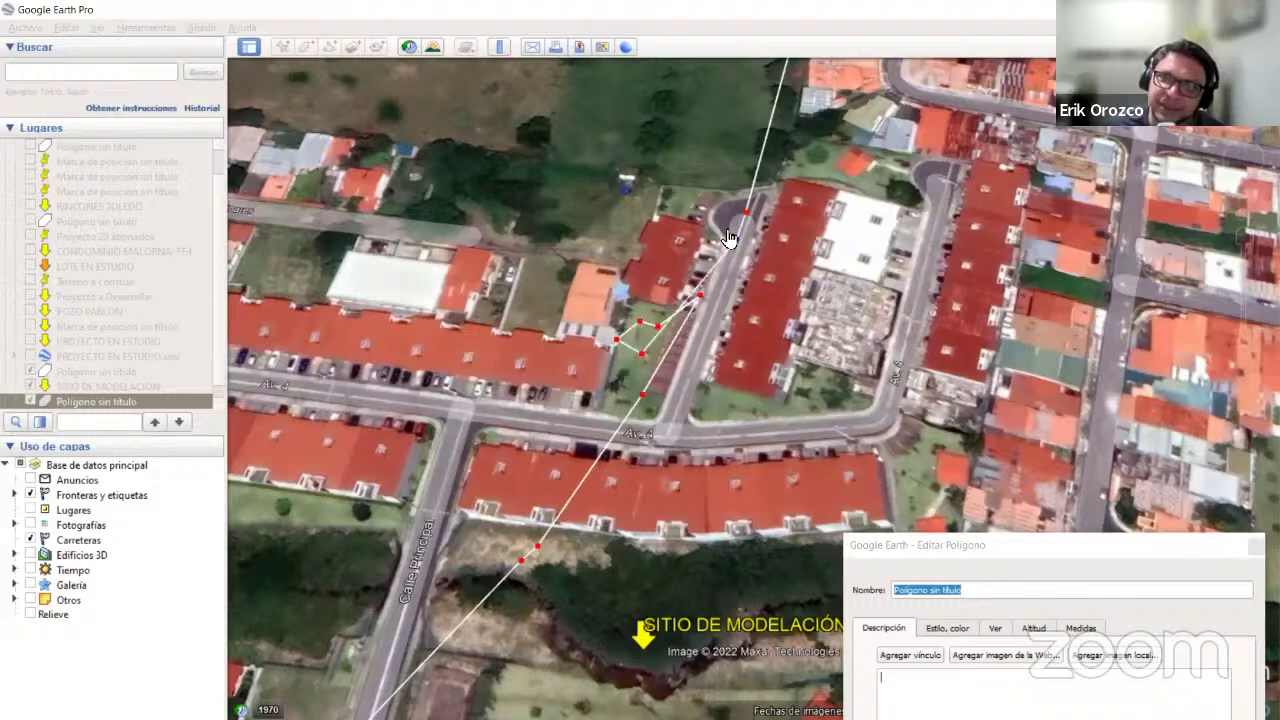
left_click(616, 341)
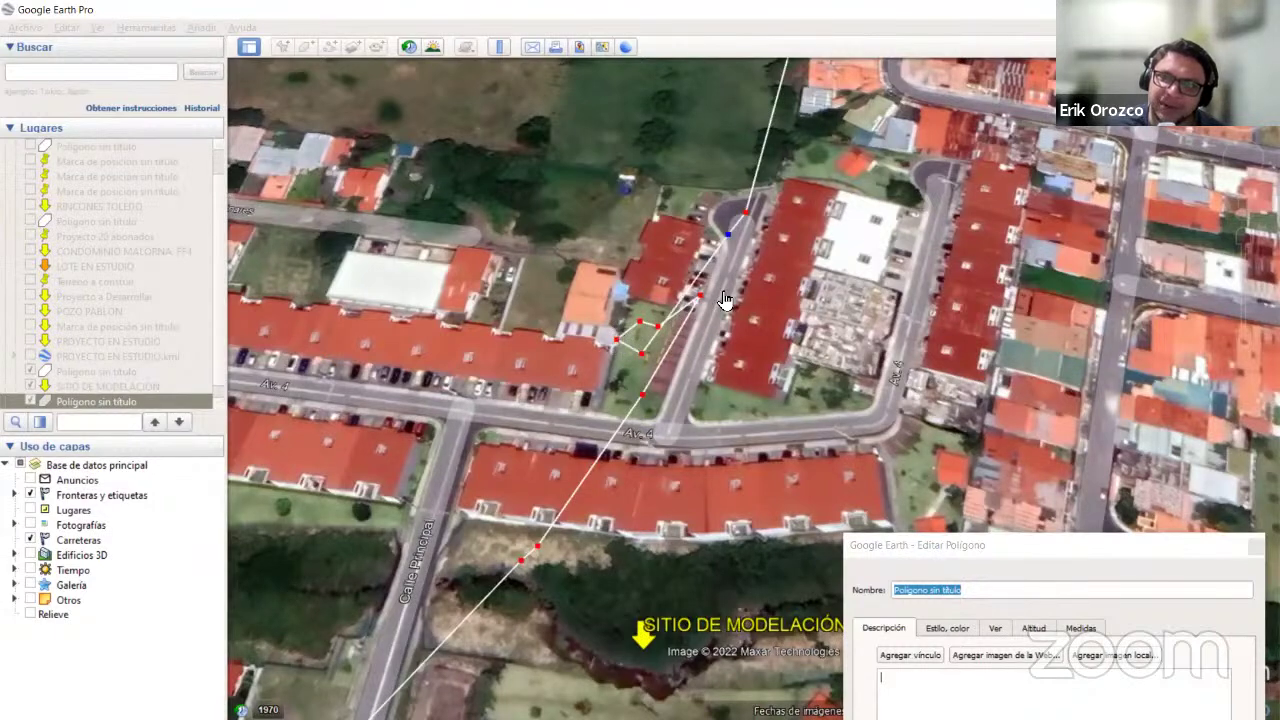
left_click_drag(644, 299, 622, 301)
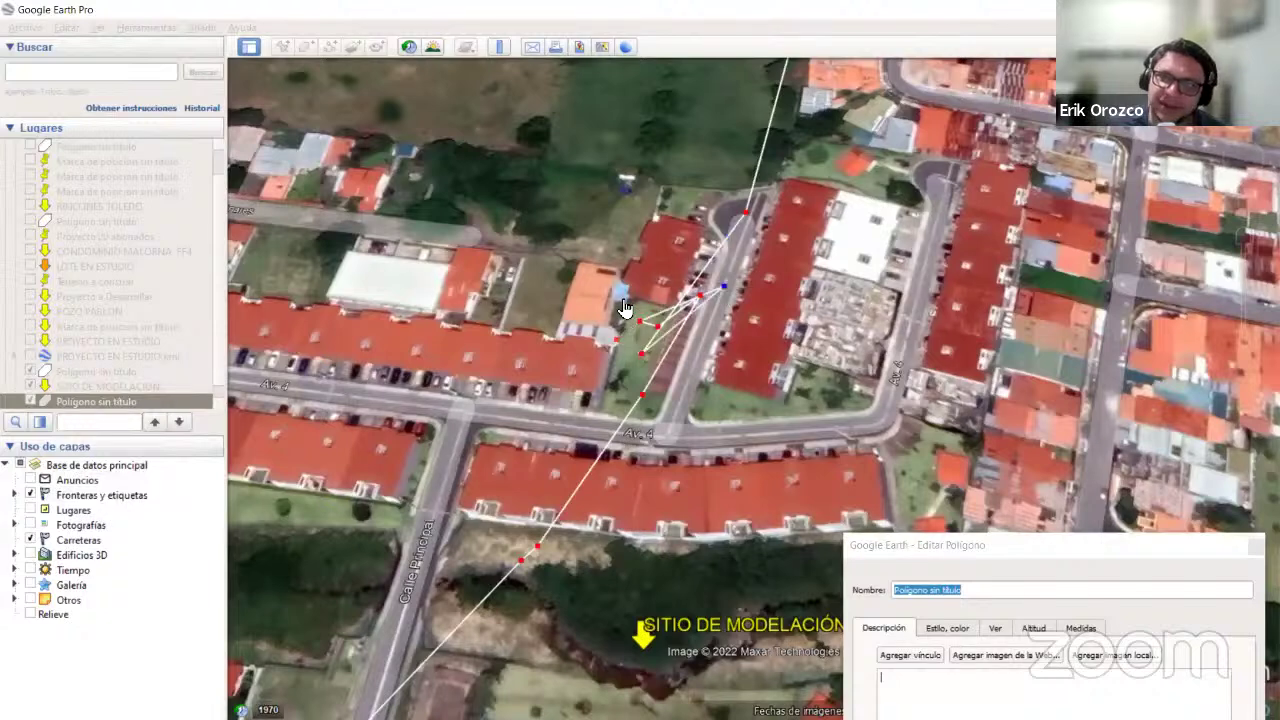
left_click(622, 302)
left_click(736, 240)
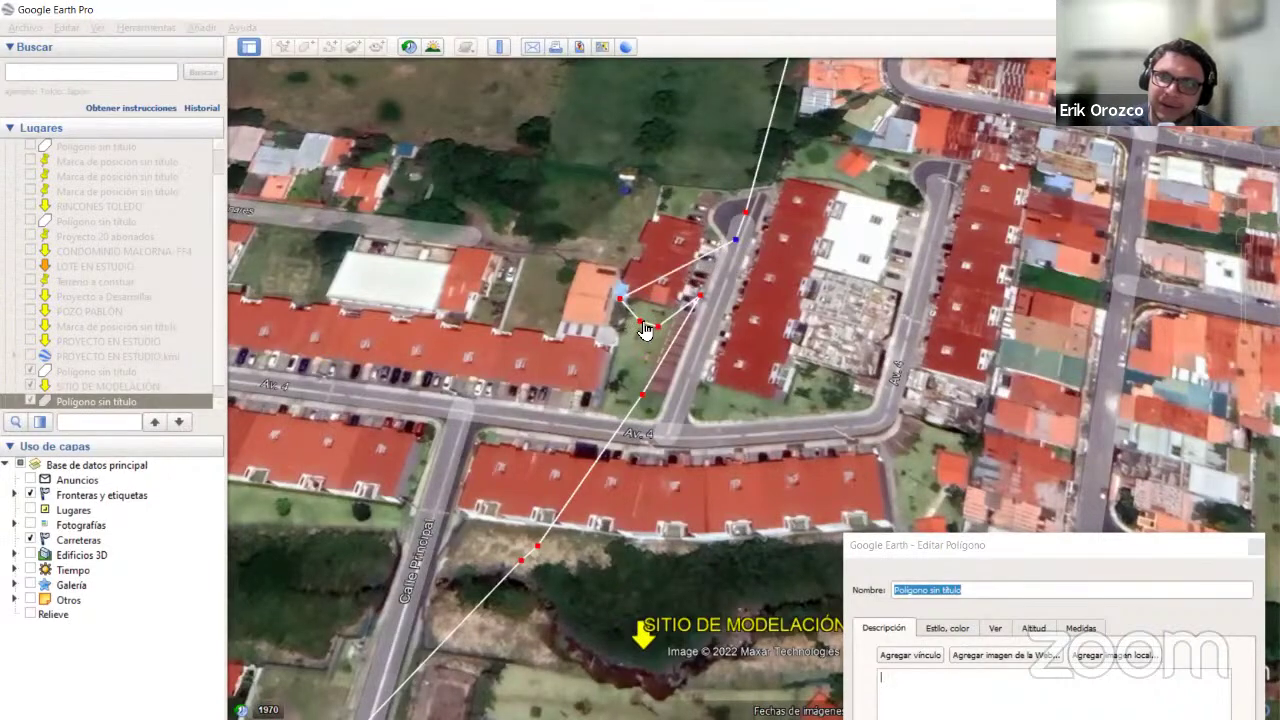
Move the remaining loop vertices onto the basin boundary along the street north of SITIO DE MODELACIÓN and accept the polygon edits.
left_click_drag(620, 298, 728, 256)
left_click_drag(640, 321, 724, 268)
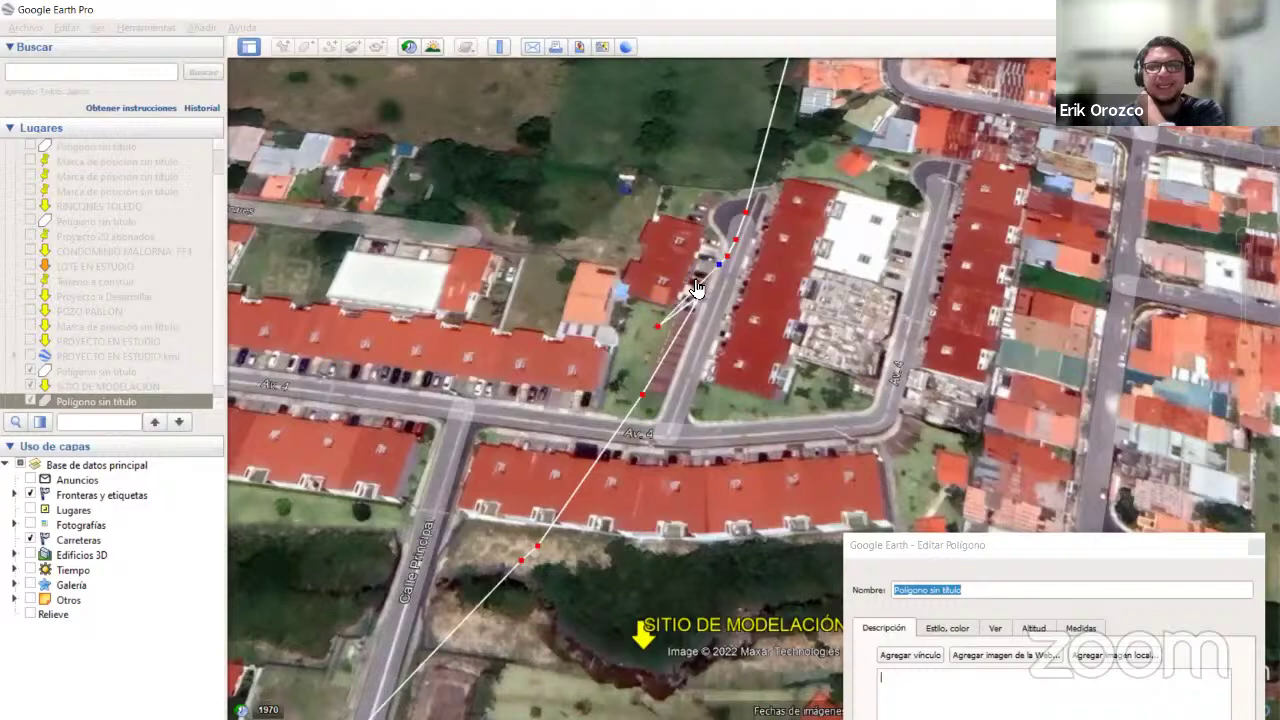
left_click(697, 288)
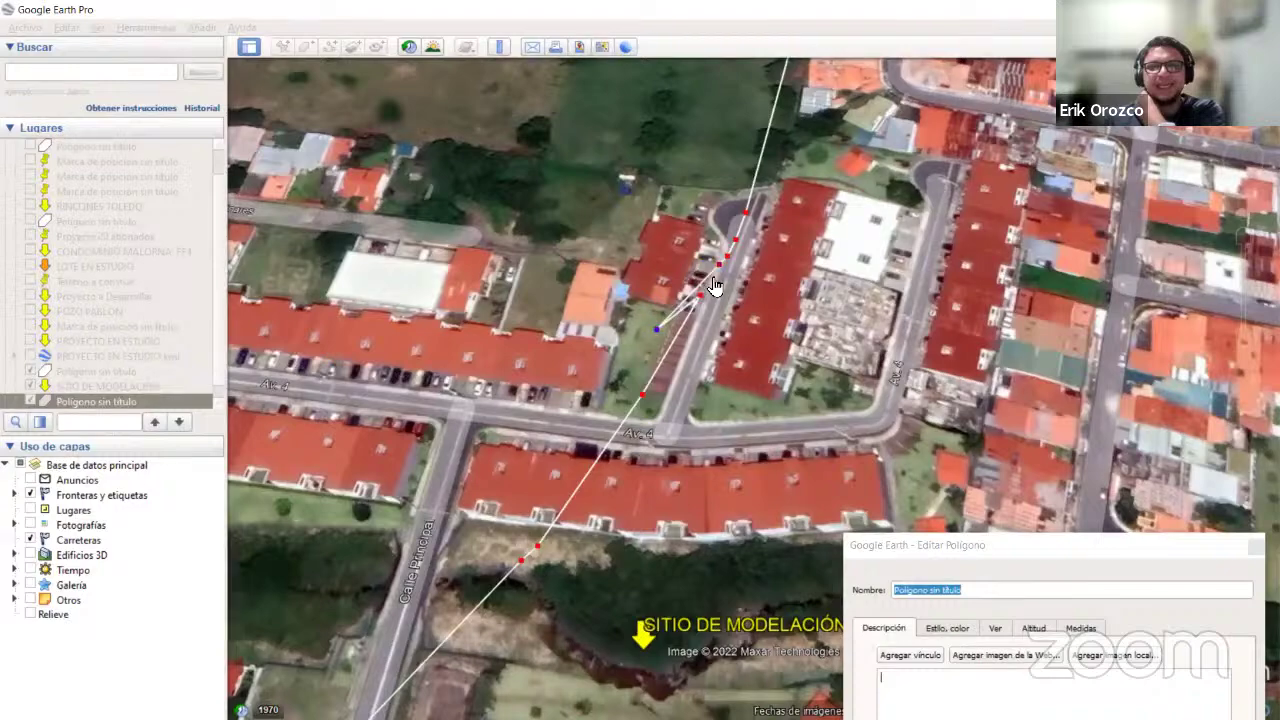
right_click(769, 483)
key("Return")
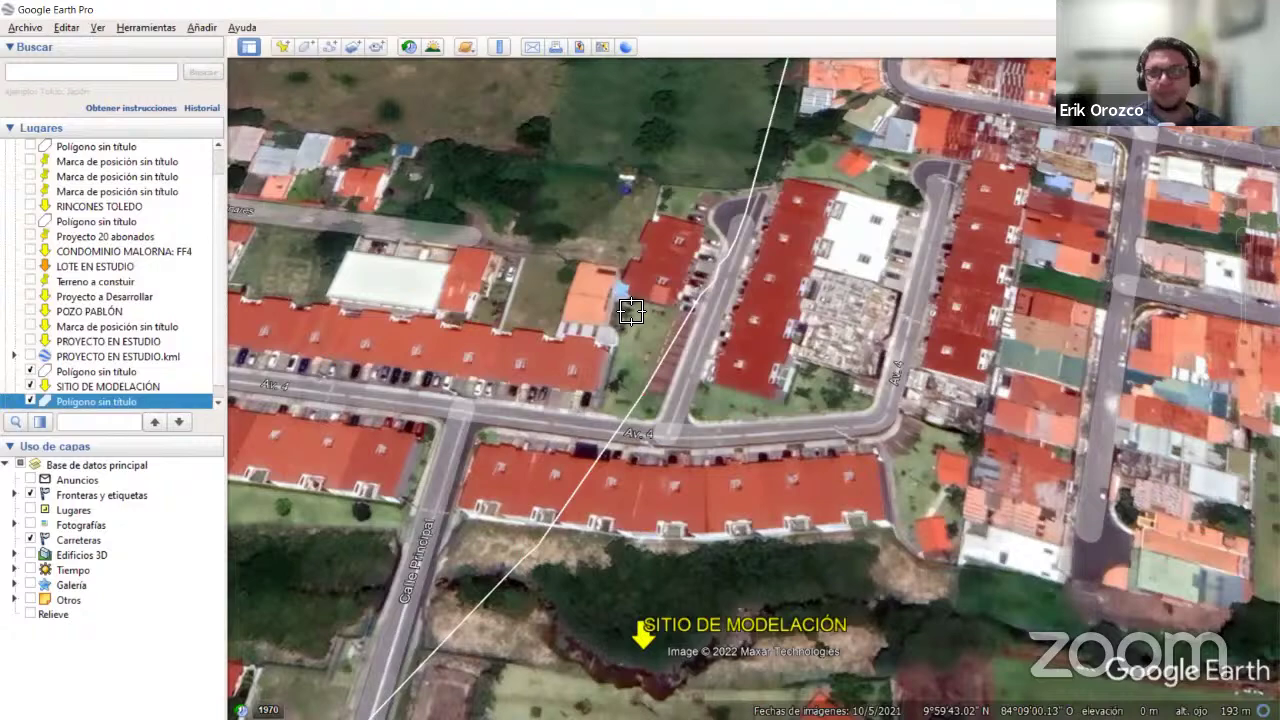
scroll(631, 311, "down", 4)
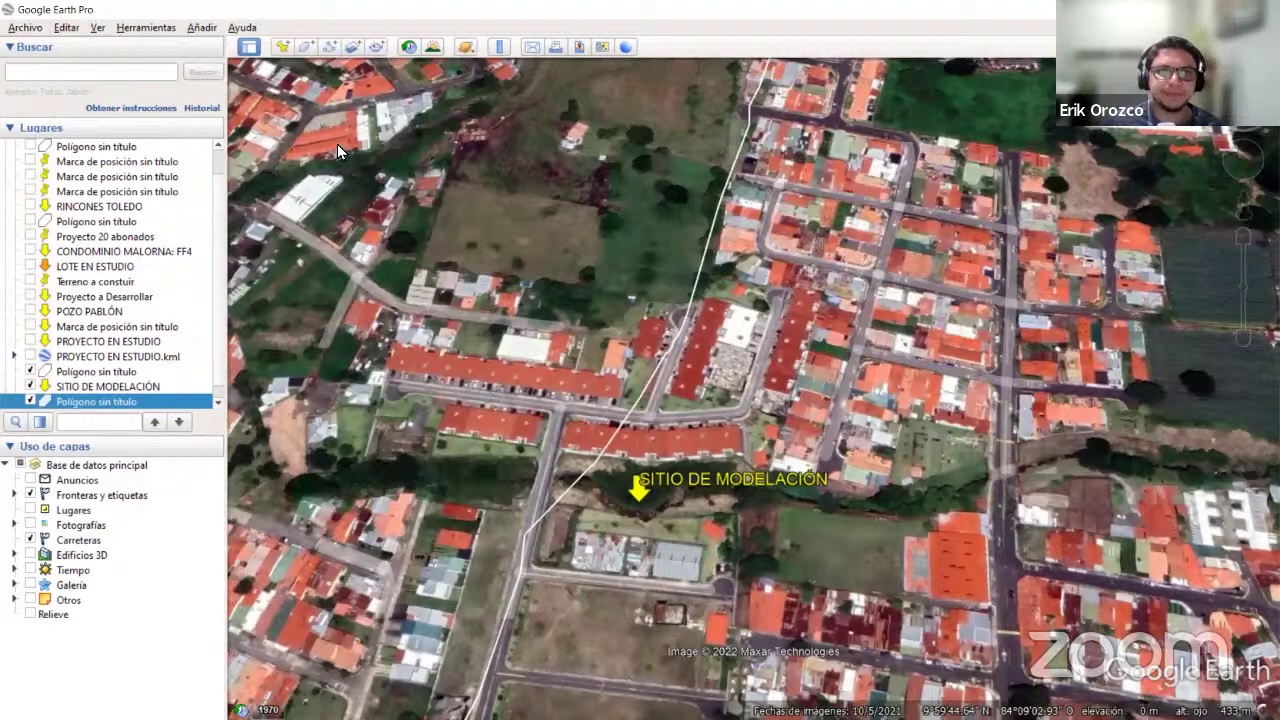
scroll(337, 144, "down", 3)
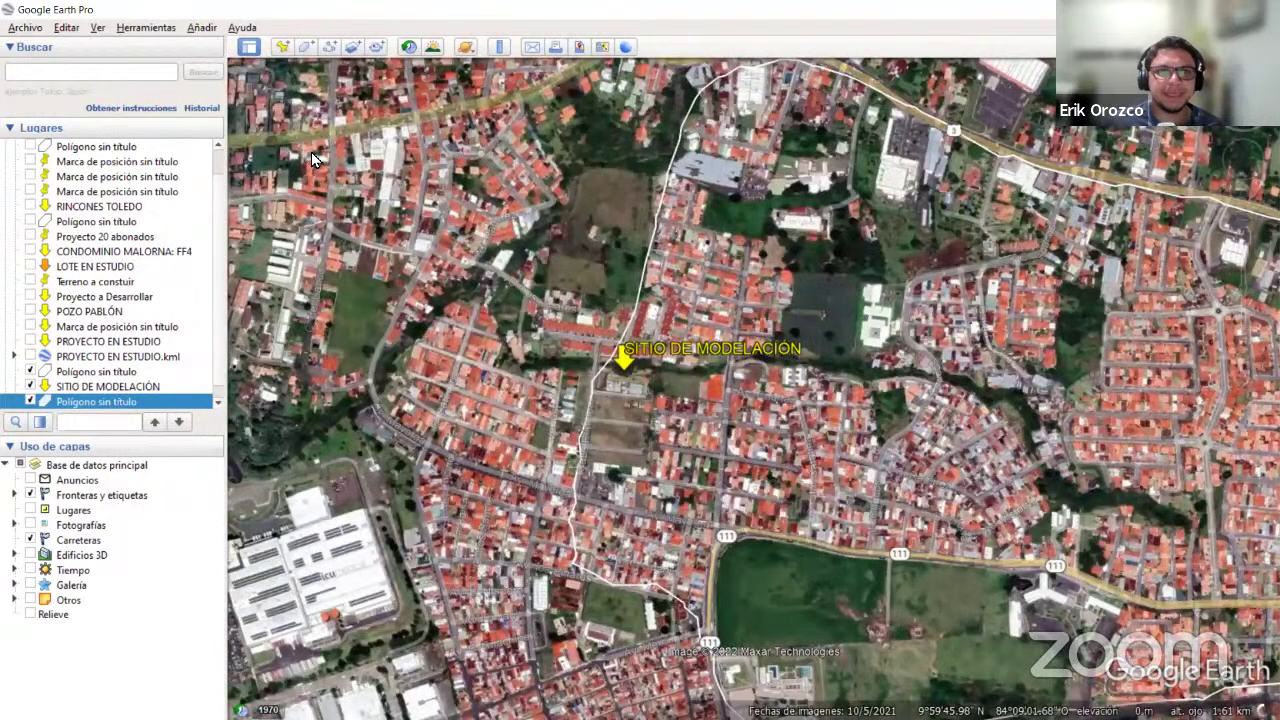
Switch to File Explorer and open Articulo final.doc from the SUELOS ROY folder under HIDROLOGÍA, 2021.
key("alt+Tab")
double_click(335, 144)
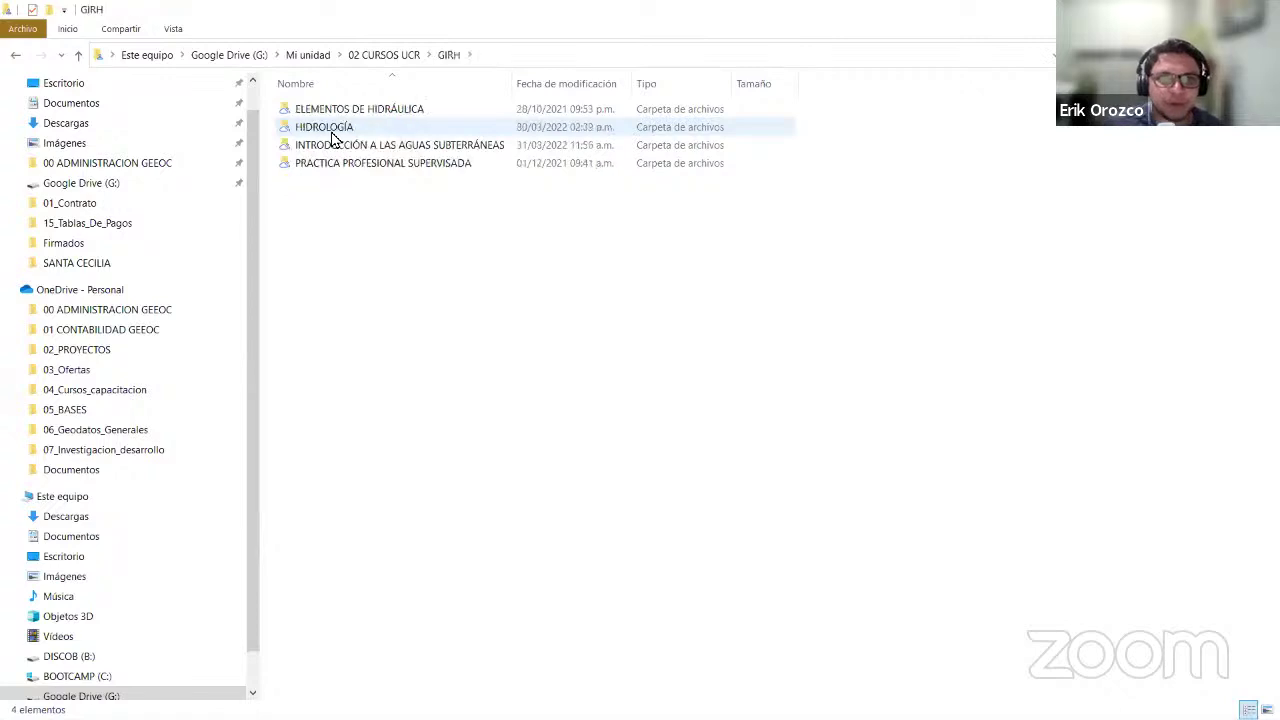
double_click(320, 127)
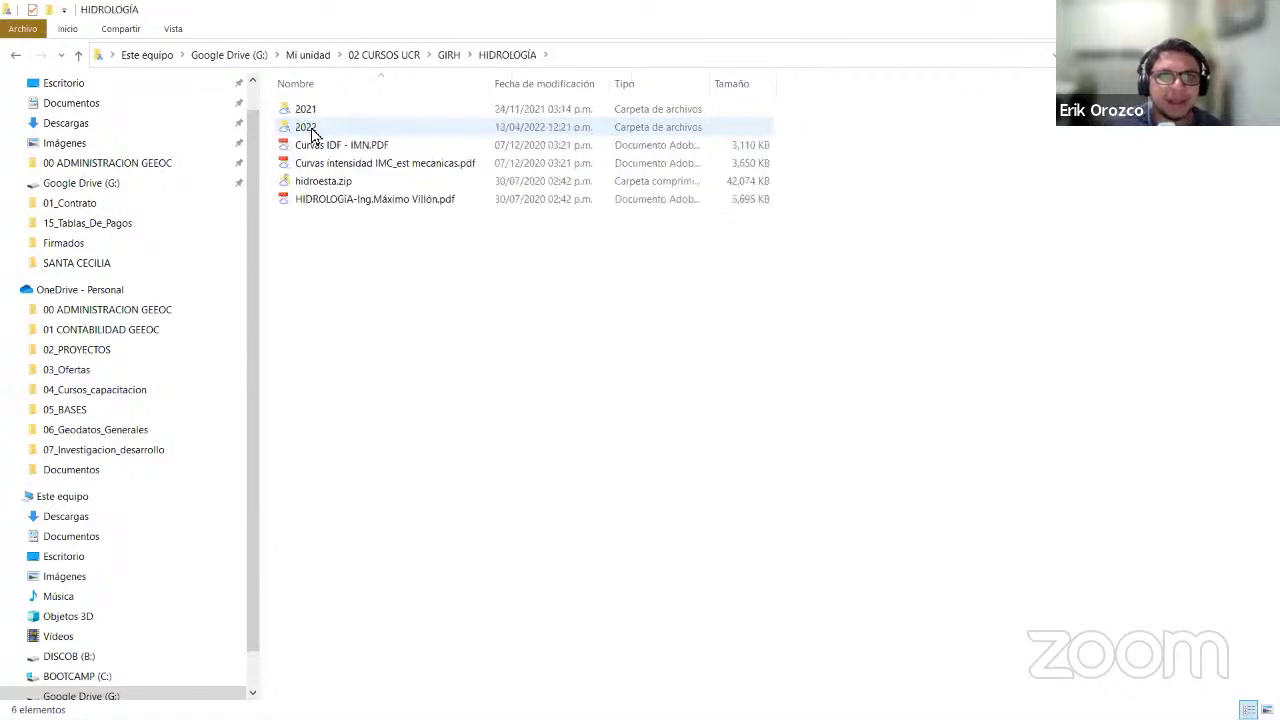
double_click(310, 129)
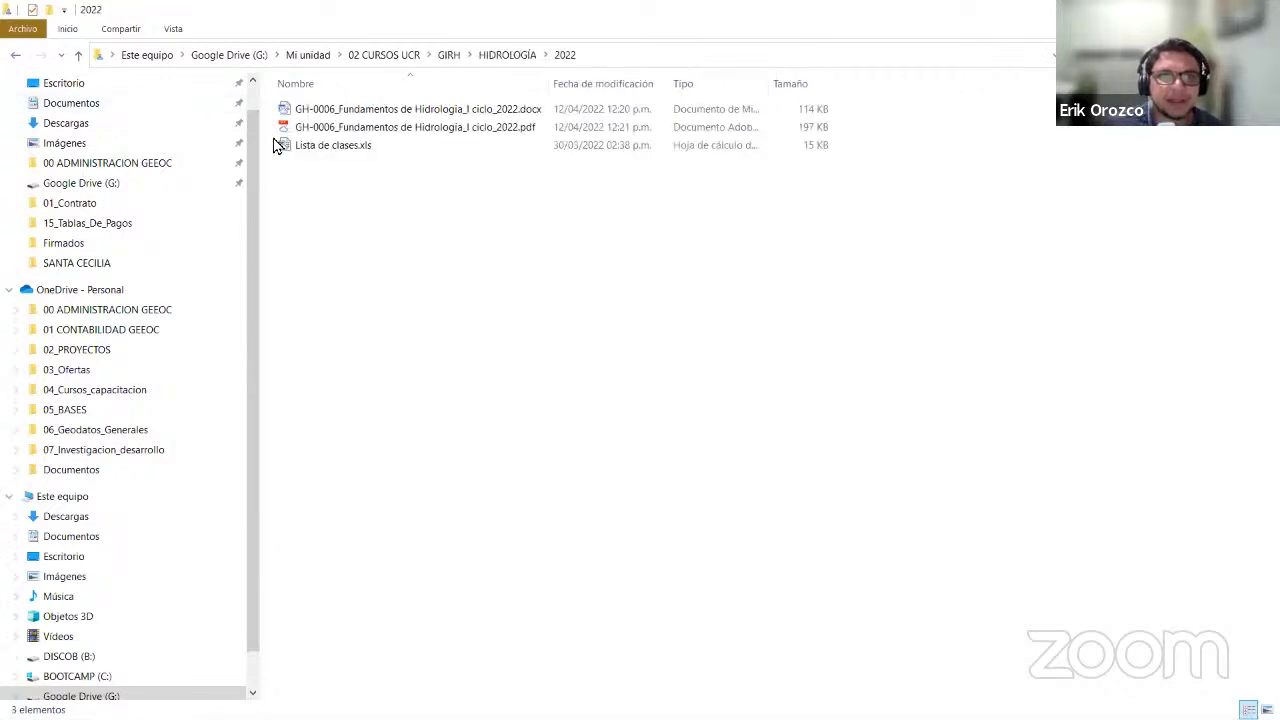
key("BackSpace")
double_click(306, 112)
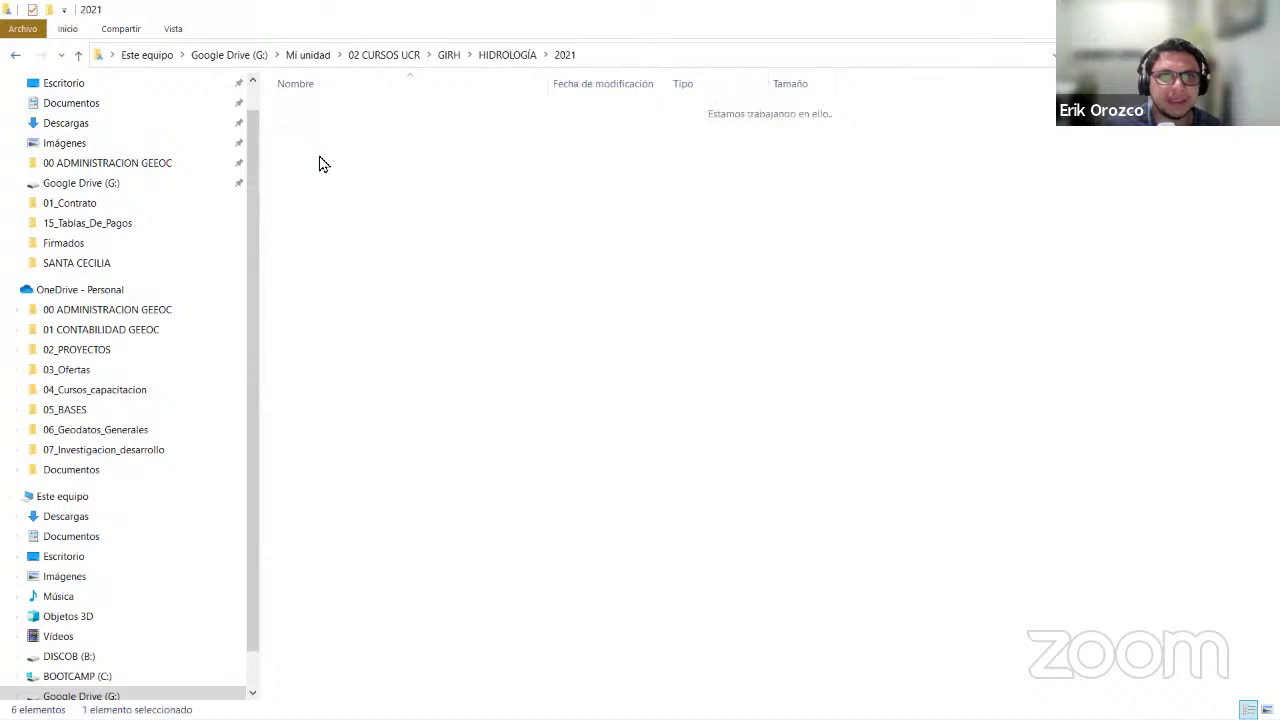
double_click(326, 144)
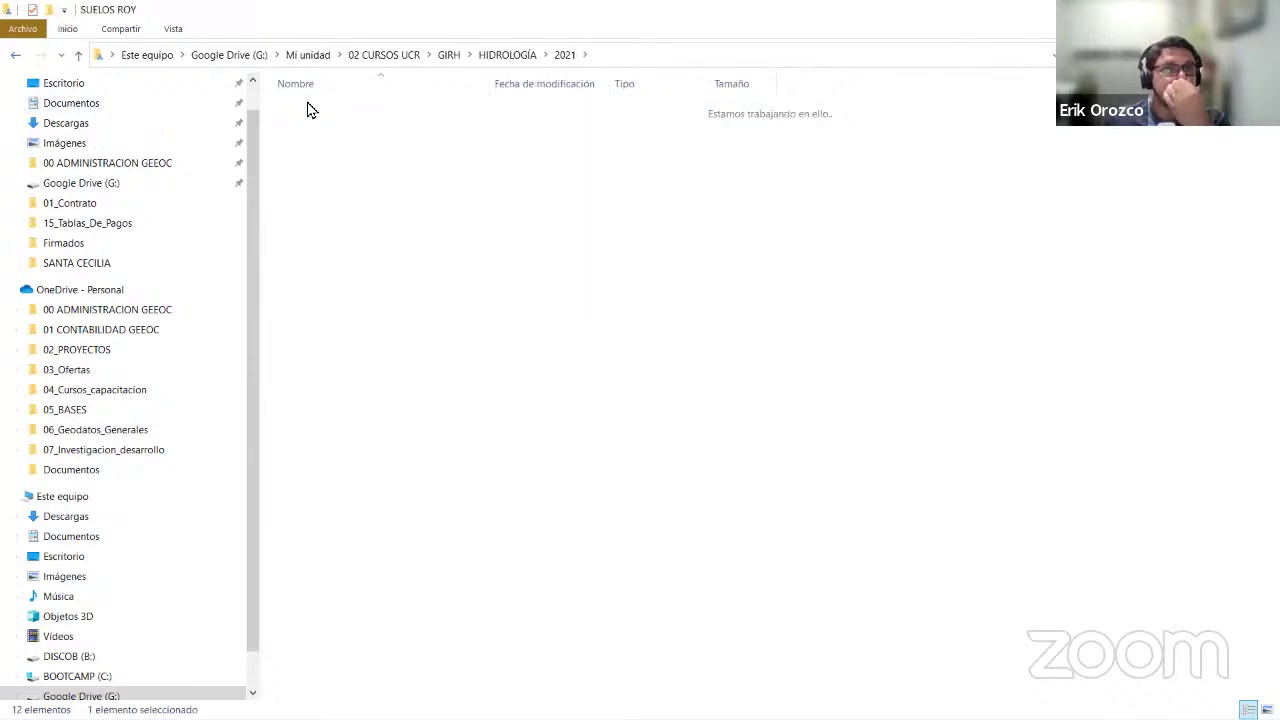
left_click(307, 110)
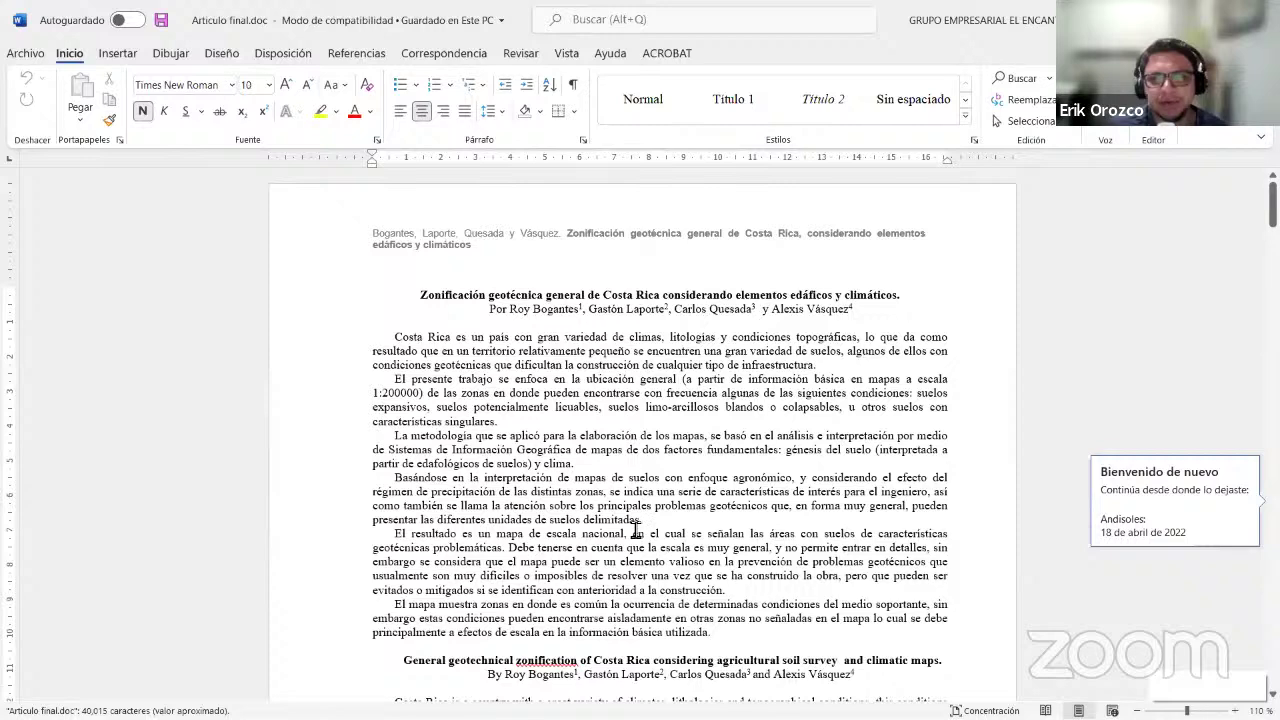
Find the article's section on highly expansive clay soils (symbol “Arc”), mark it with an underlined D and clear the ink.
left_click(633, 530)
scroll(635, 530, "down", 15)
scroll(635, 530, "down", 20)
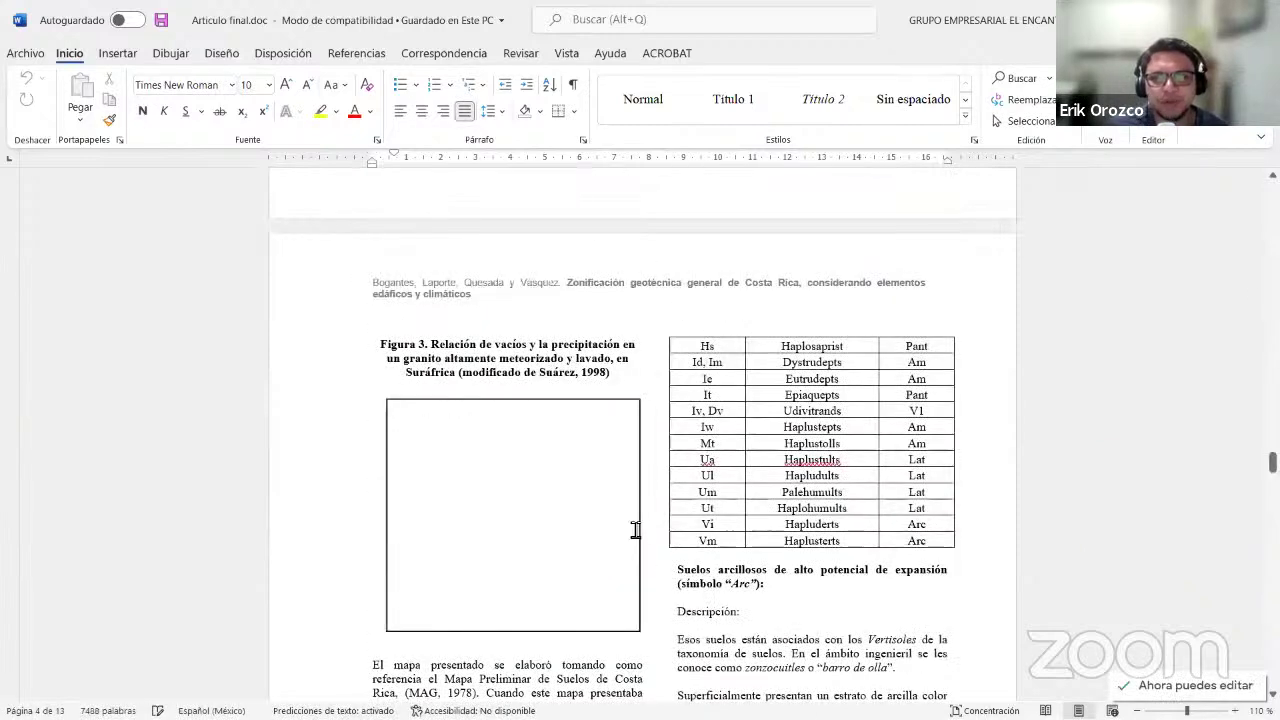
scroll(635, 530, "down", 4)
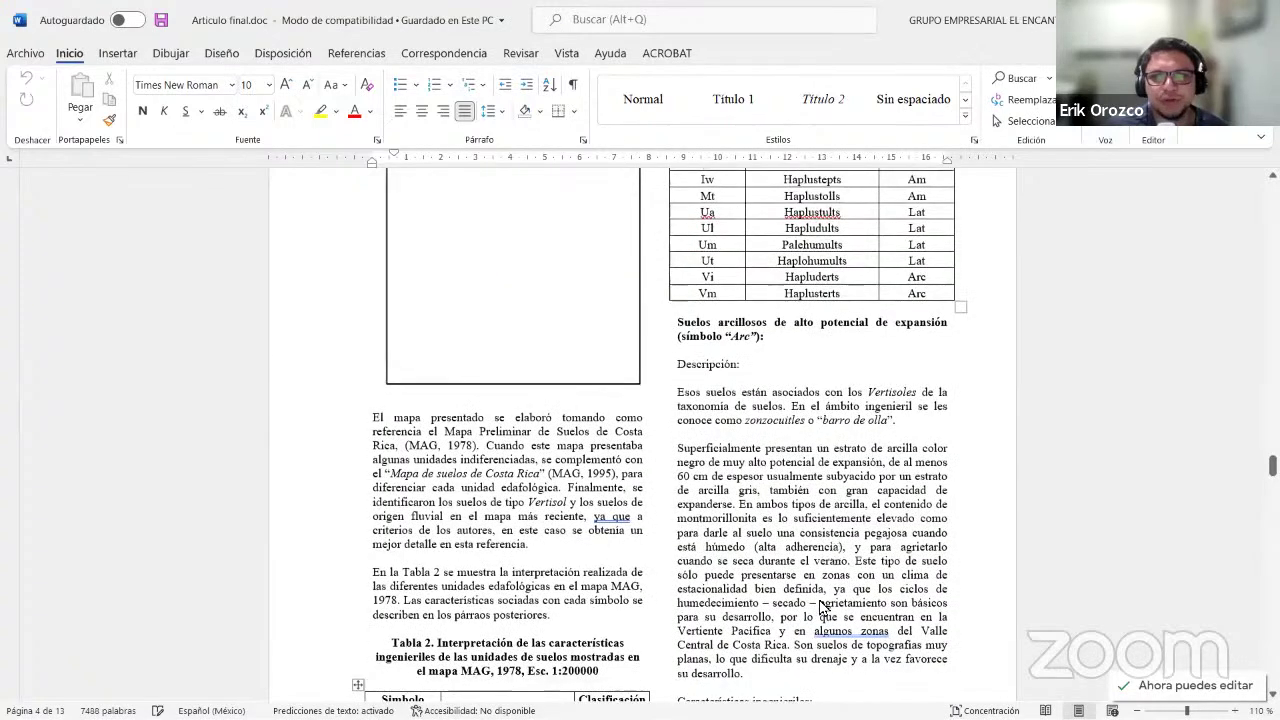
scroll(816, 633, "up", 4)
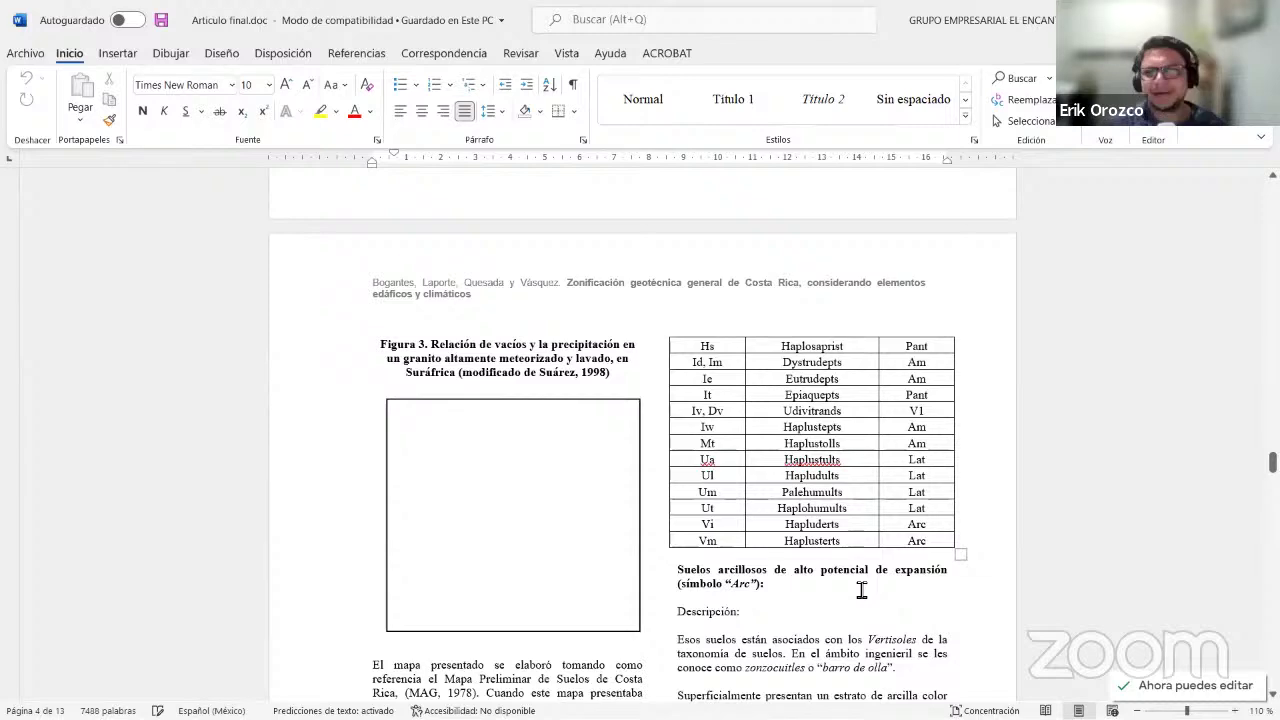
scroll(777, 594, "up", 2)
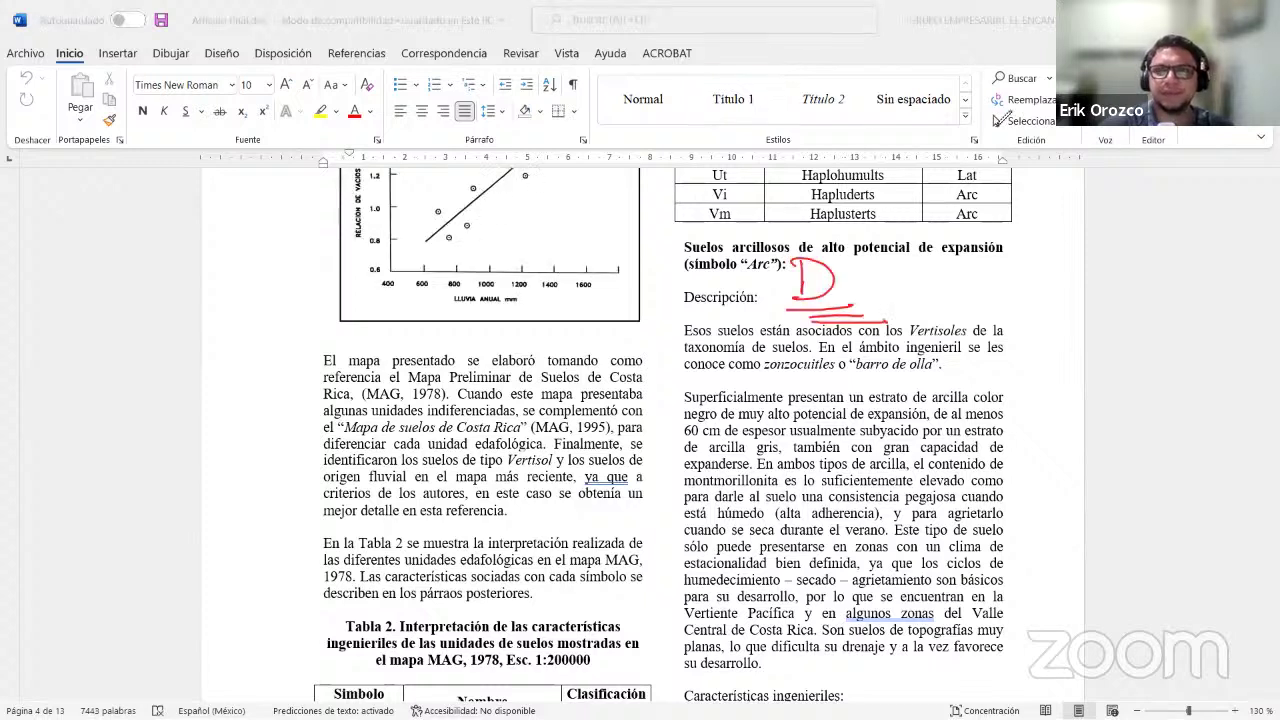
key("Escape")
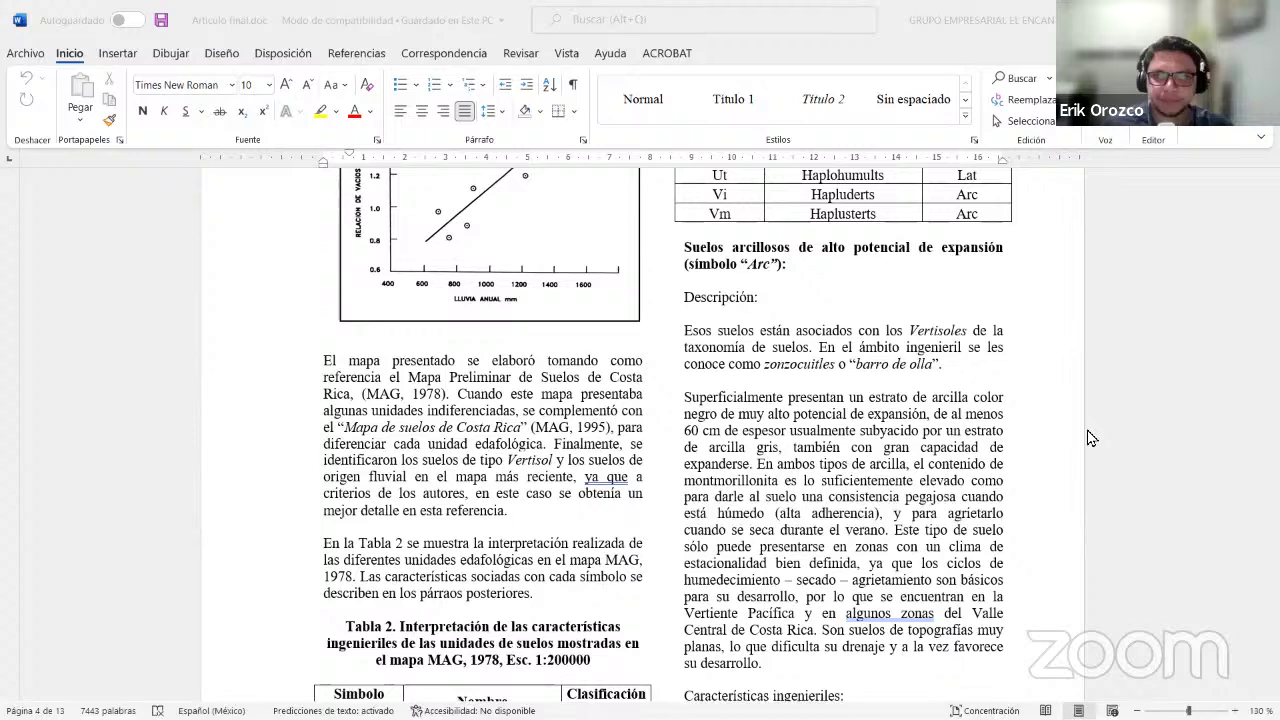
Go past Table 2 to the alluvial soils section (symbol “Lic”), mark it with a circled “B – C” and clear the ink.
scroll(1090, 438, "down", 1)
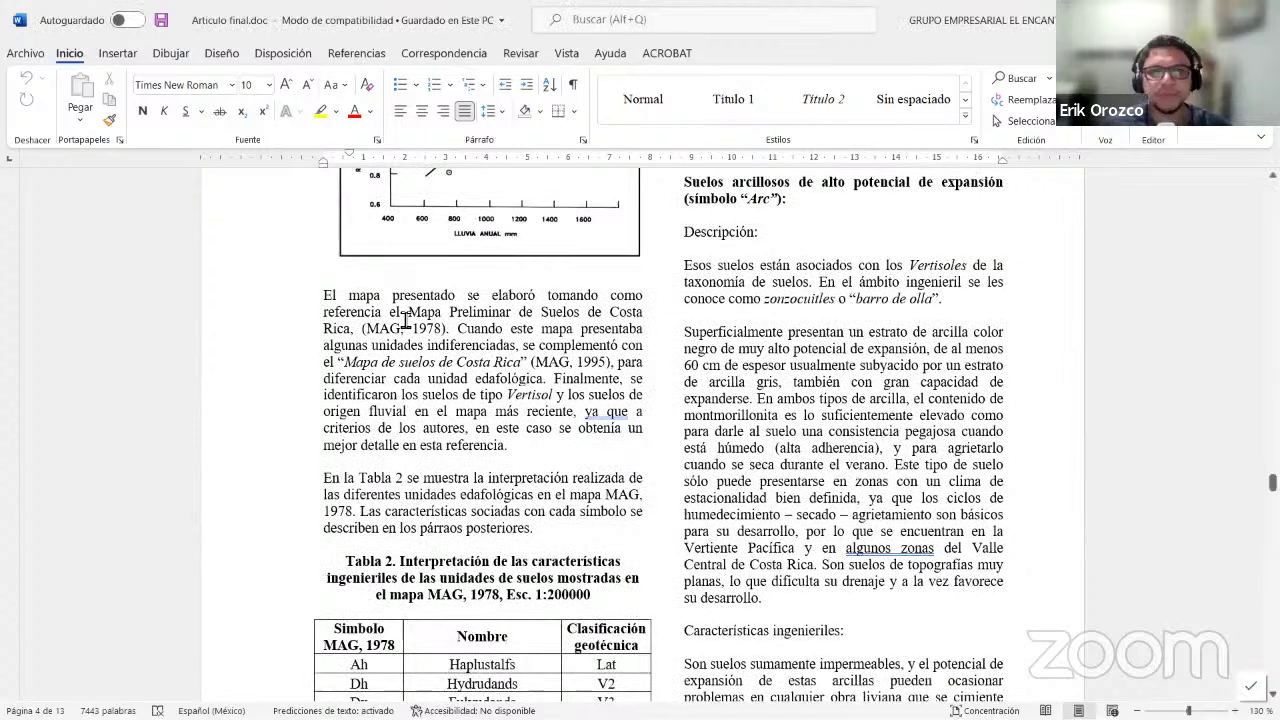
scroll(406, 320, "down", 6)
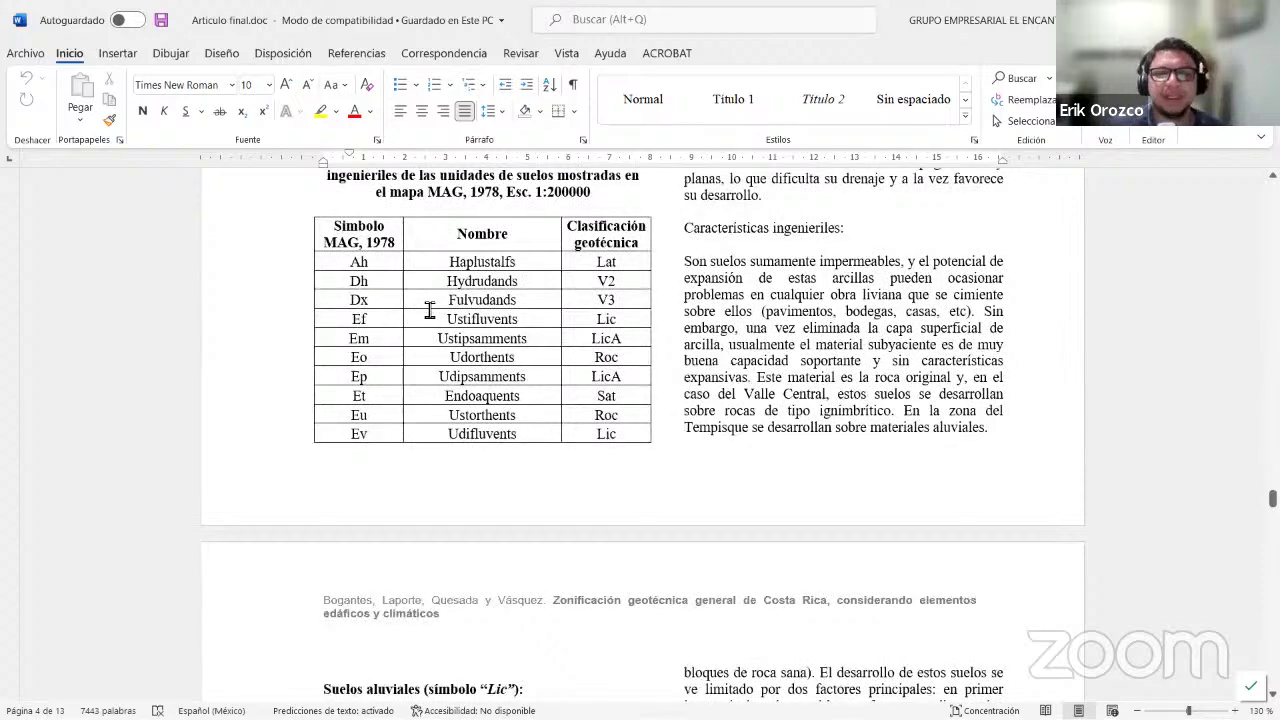
scroll(430, 310, "down", 7)
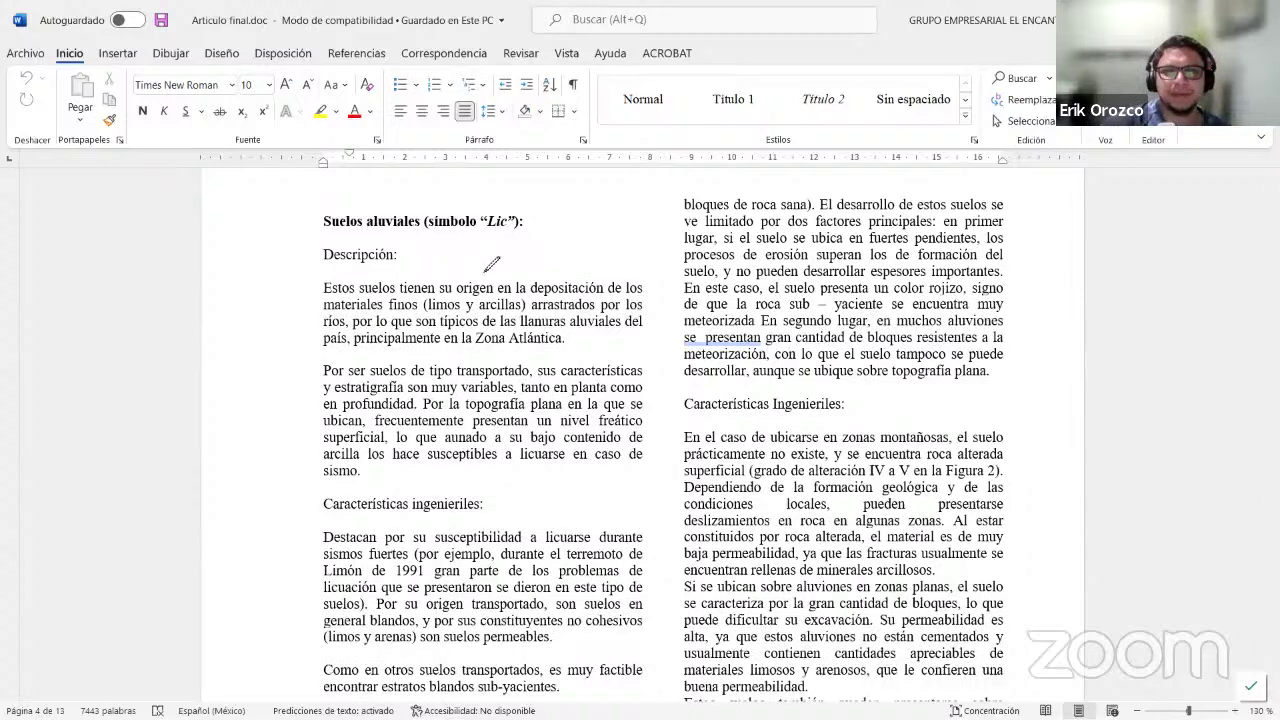
left_click_drag(427, 247, 427, 268)
left_click_drag(455, 251, 478, 251)
left_click_drag(508, 248, 518, 266)
mouse_move(416, 225)
left_mouse_down()
mouse_move(391, 268)
mouse_move(424, 241)
left_mouse_up()
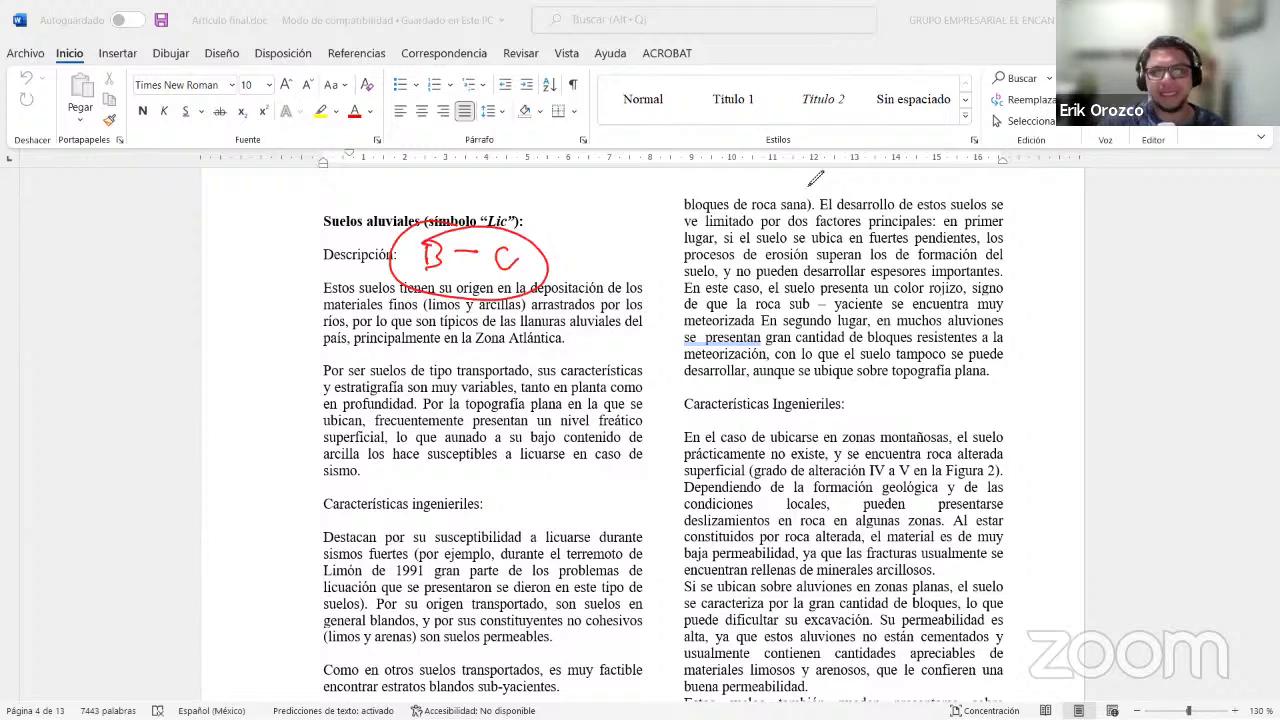
left_click(808, 186)
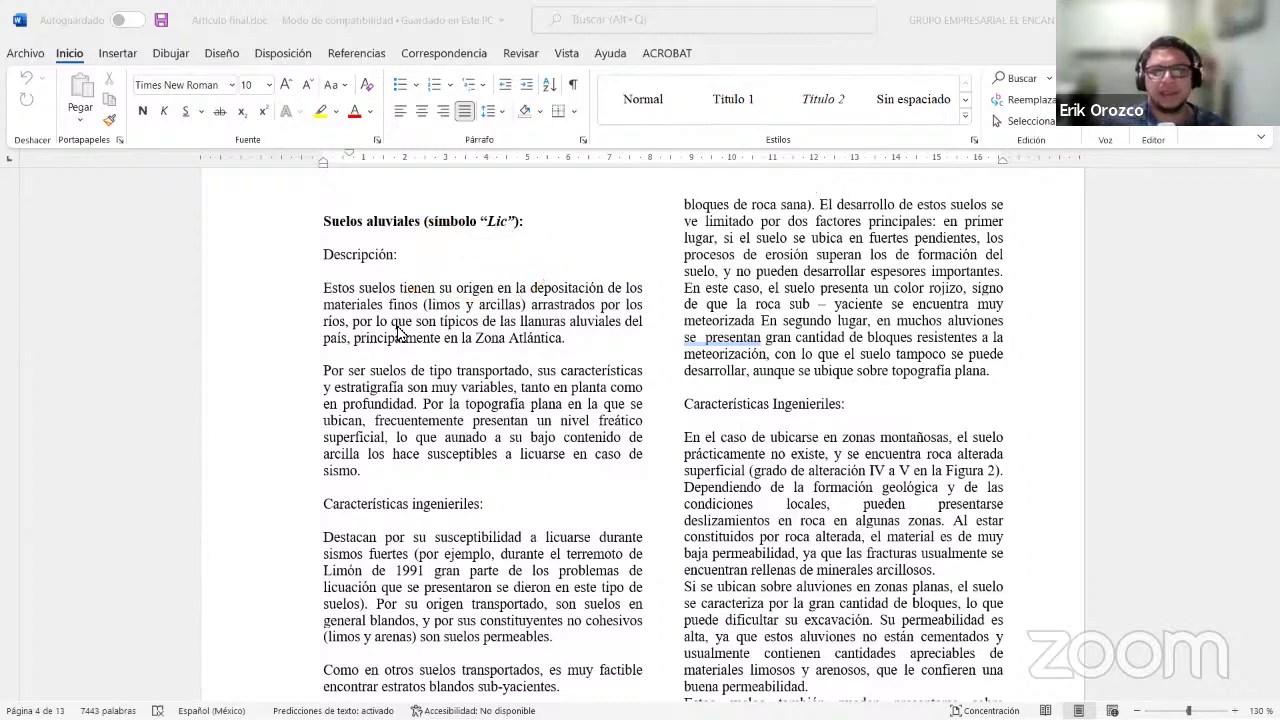
left_click(292, 362)
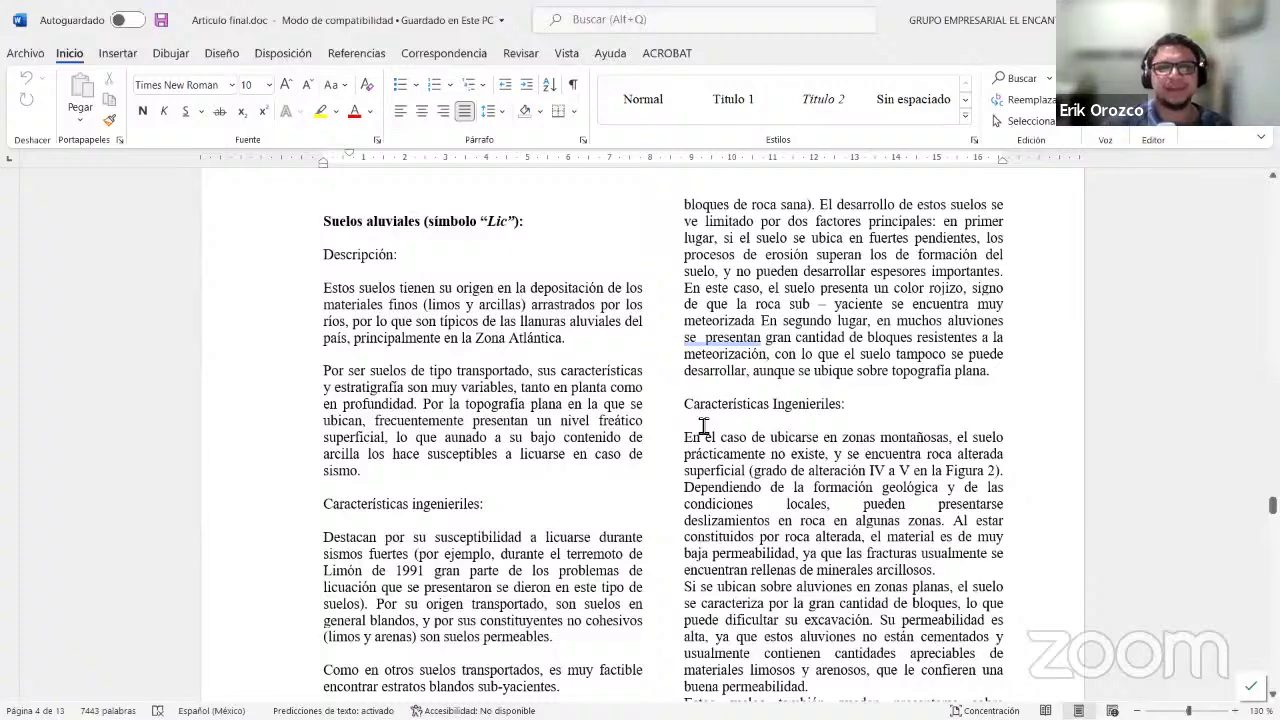
Review the sandy soils section (symbol “LicA”) with pen marks around its heading and the thin soils heading (“Roc”), clearing the ink.
scroll(703, 426, "down", 9)
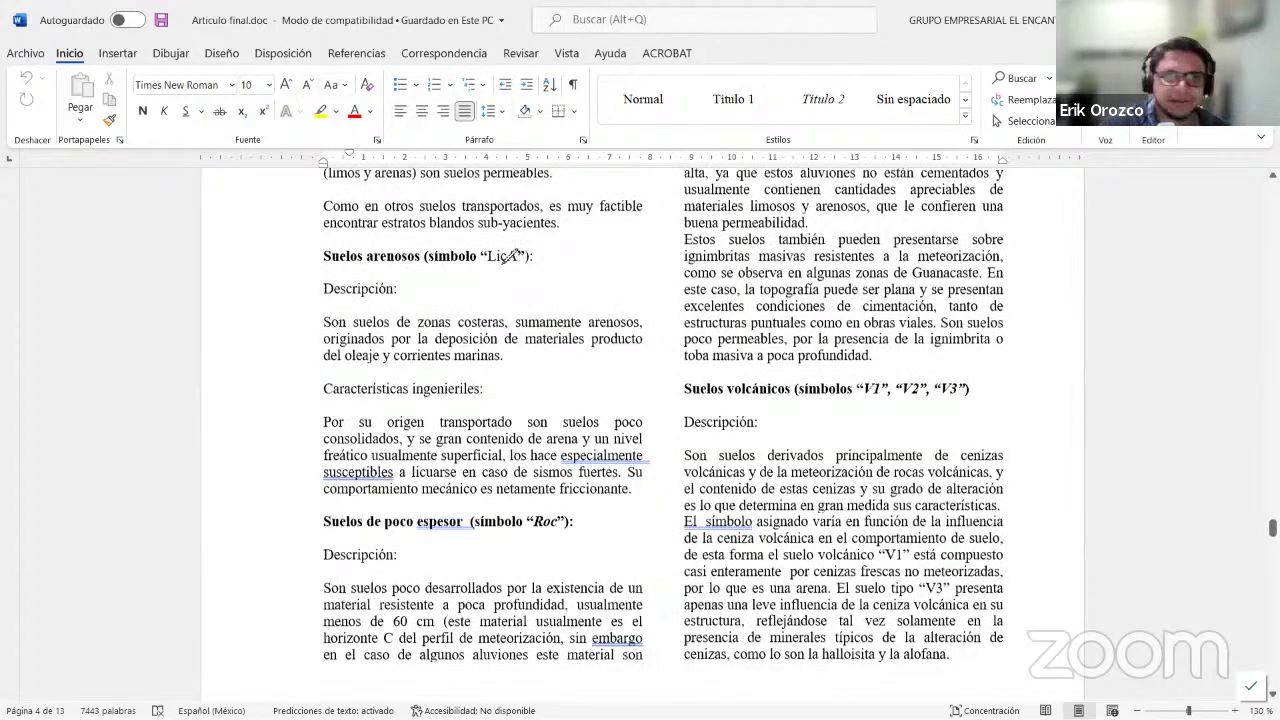
scroll(512, 256, "down", 1)
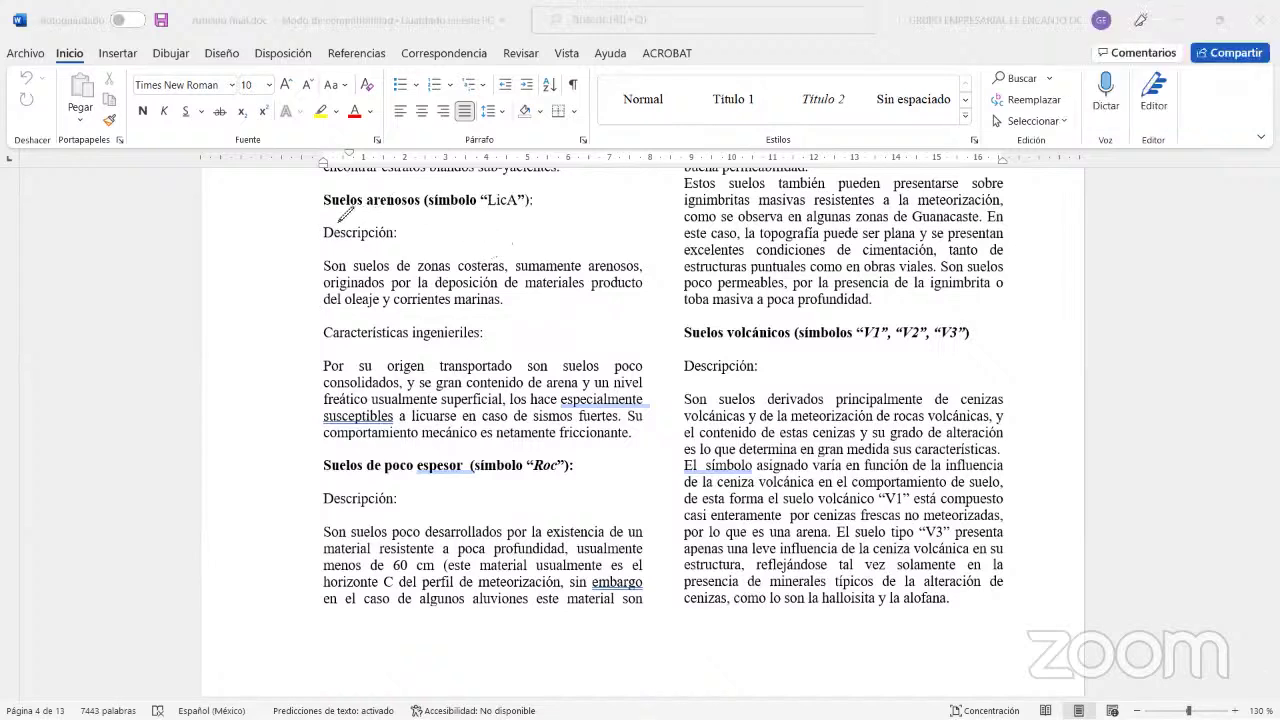
left_click_drag(305, 214, 400, 204)
left_click_drag(312, 193, 316, 222)
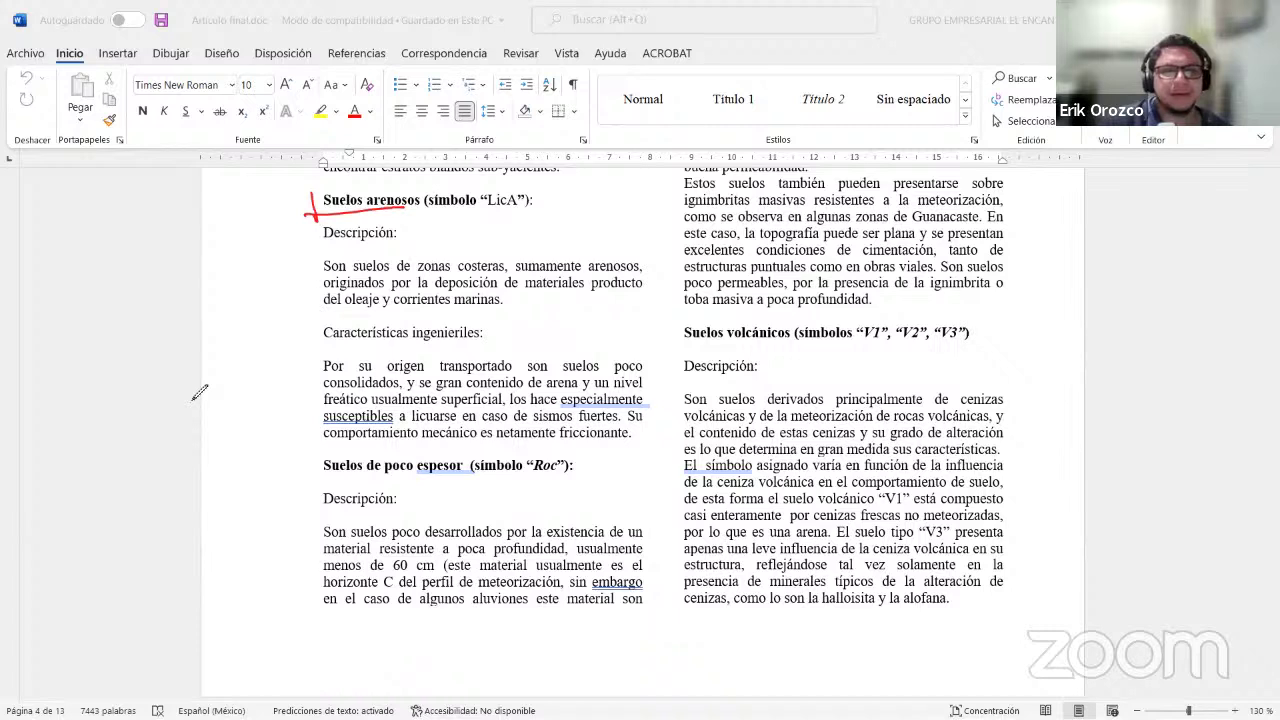
left_click_drag(219, 310, 219, 340)
left_click_drag(313, 196, 399, 183)
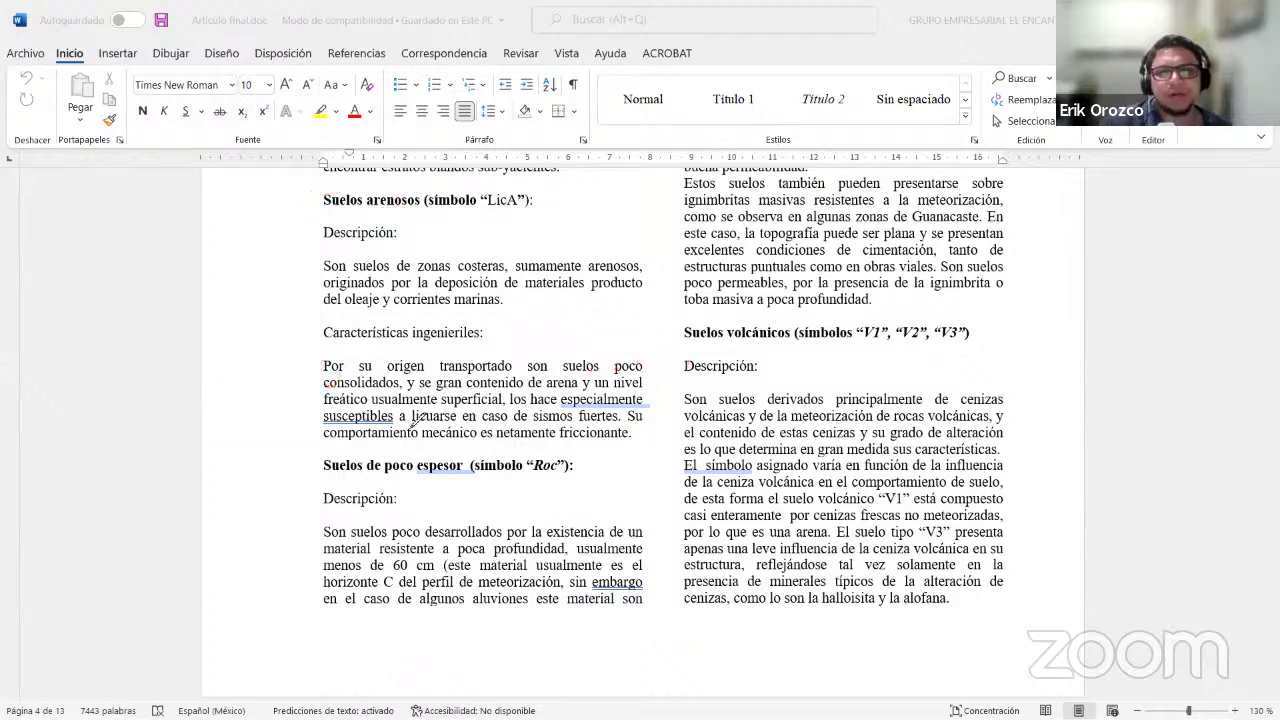
left_click_drag(582, 456, 503, 439)
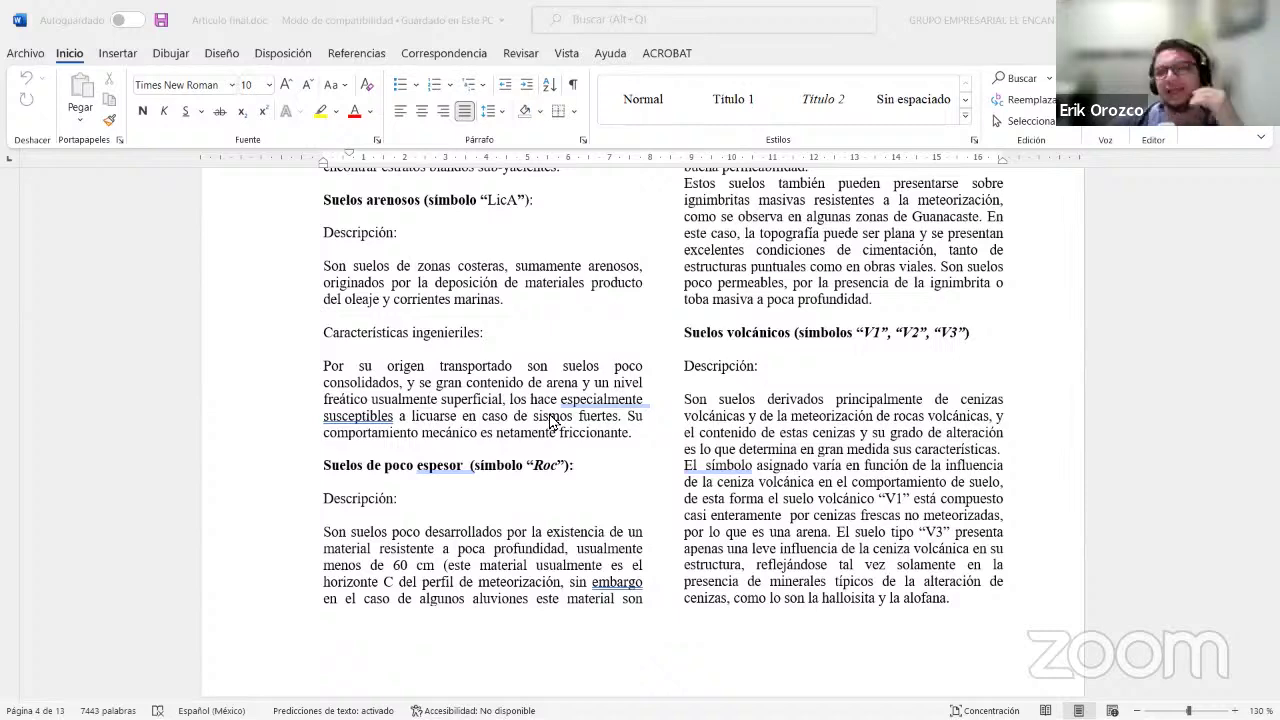
scroll(551, 420, "up", 3)
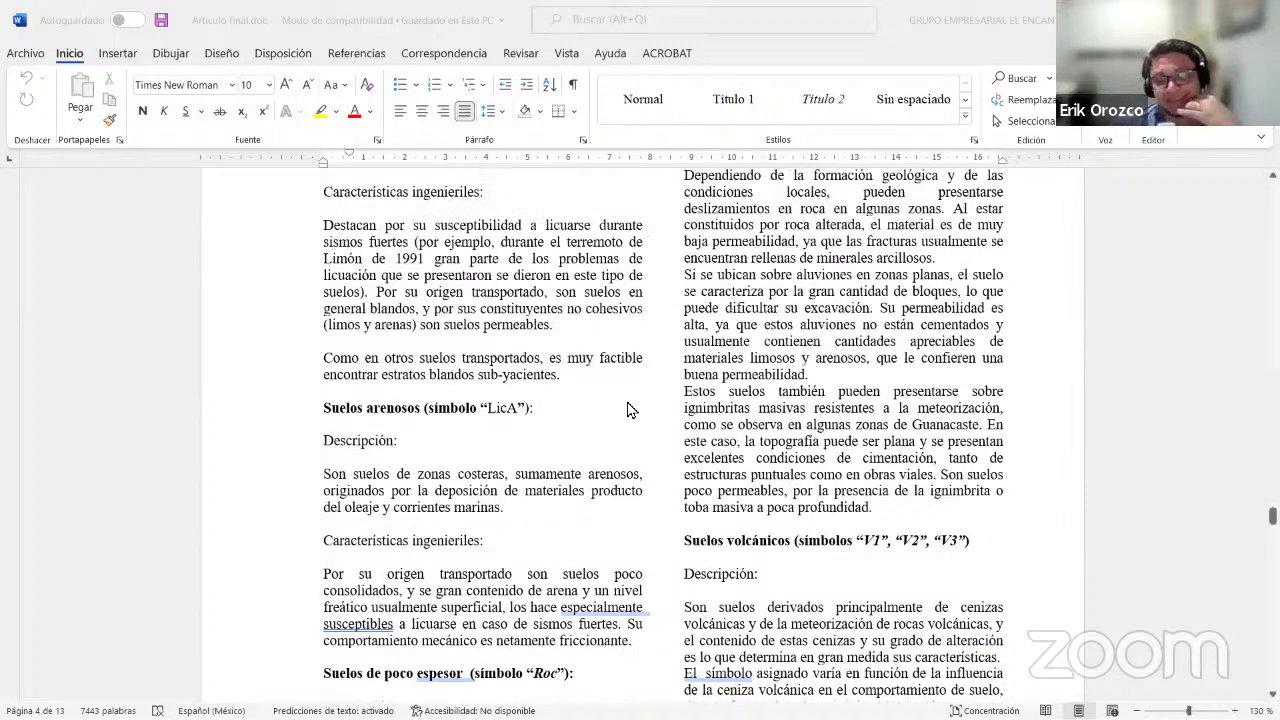
Read the article from the sandy and thin soils through the volcanic soils (V1, V2, V3) and Table 3 to the reddish residual soils (“Lat”).
scroll(1075, 366, "up", 2)
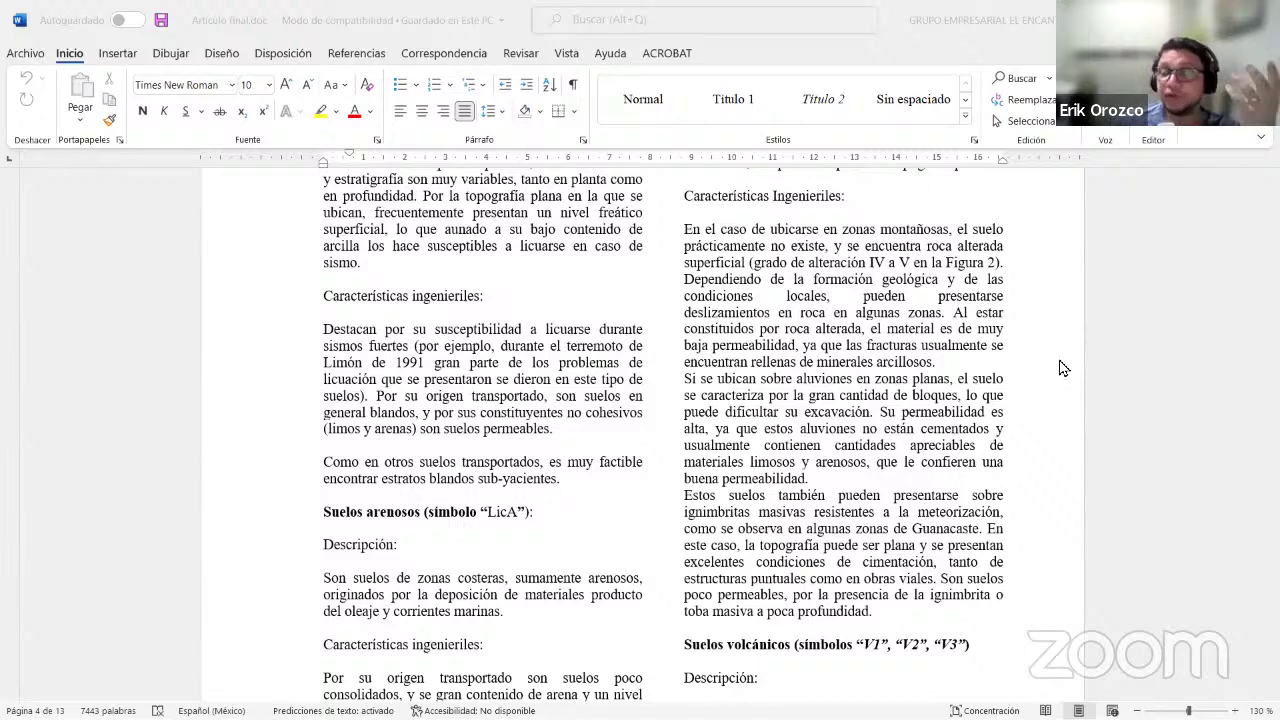
scroll(1064, 367, "down", 2)
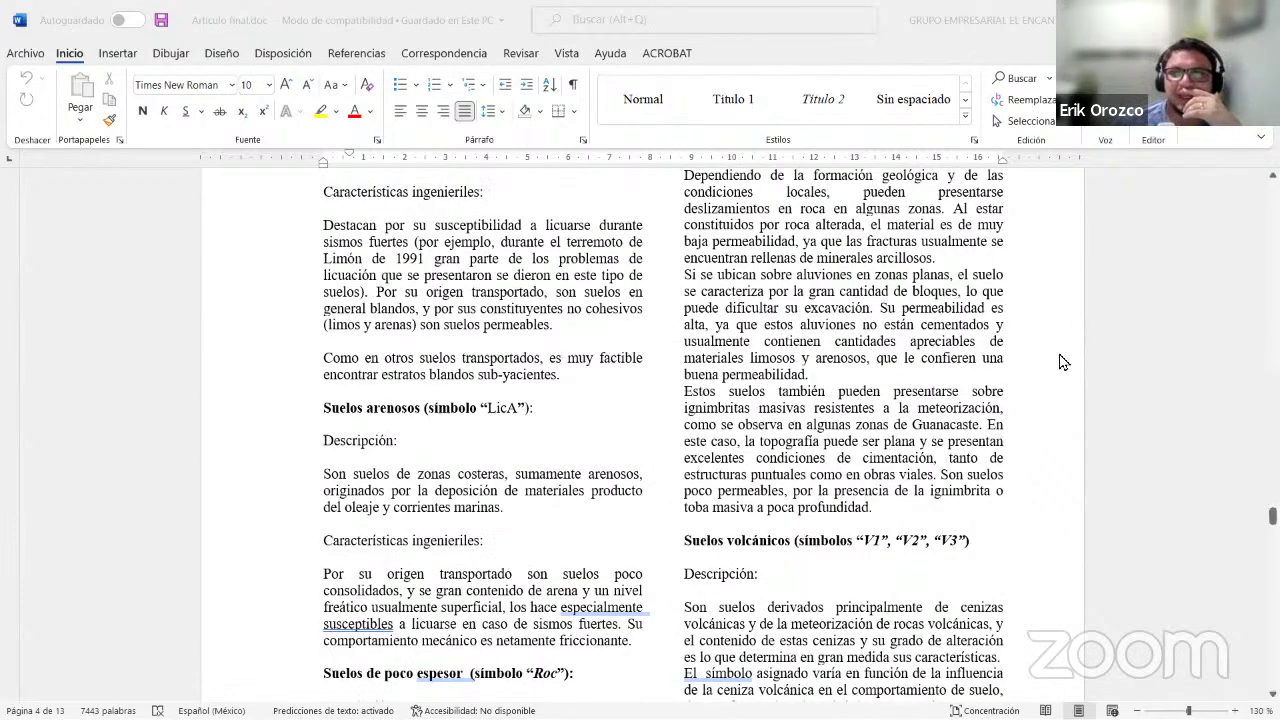
scroll(1063, 362, "down", 5)
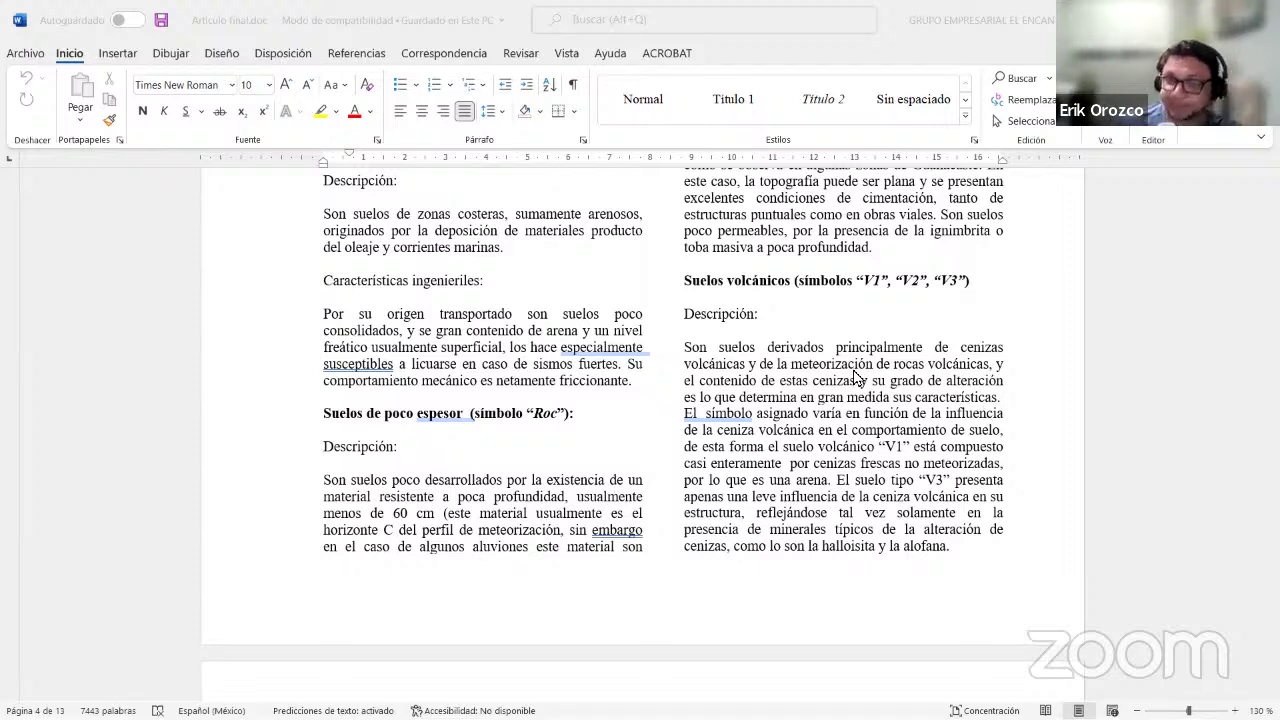
scroll(855, 377, "down", 1)
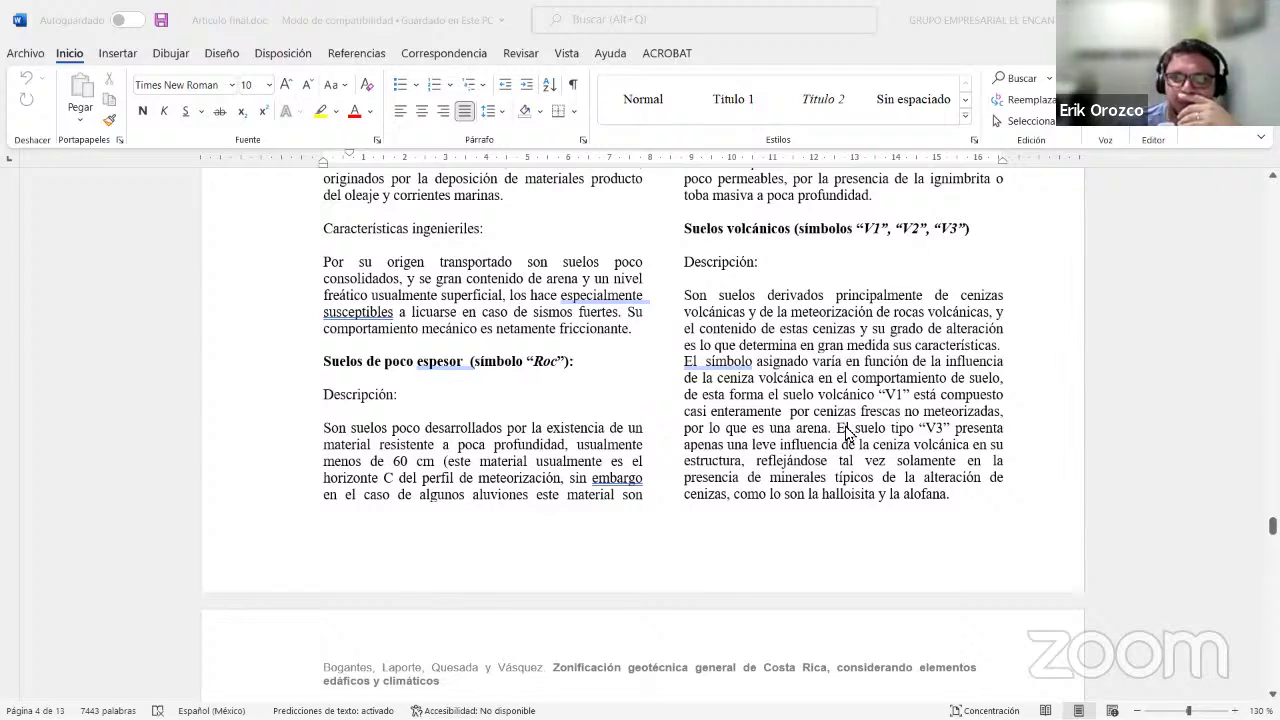
scroll(848, 428, "down", 1)
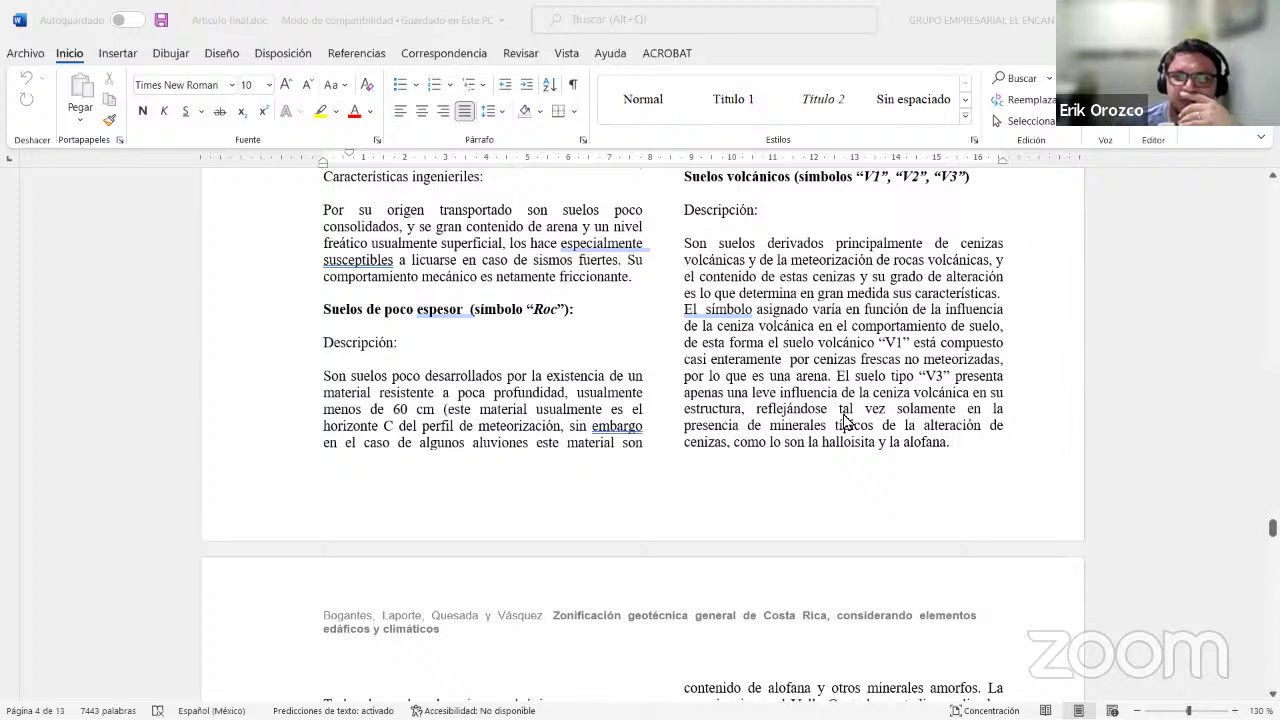
scroll(845, 418, "down", 5)
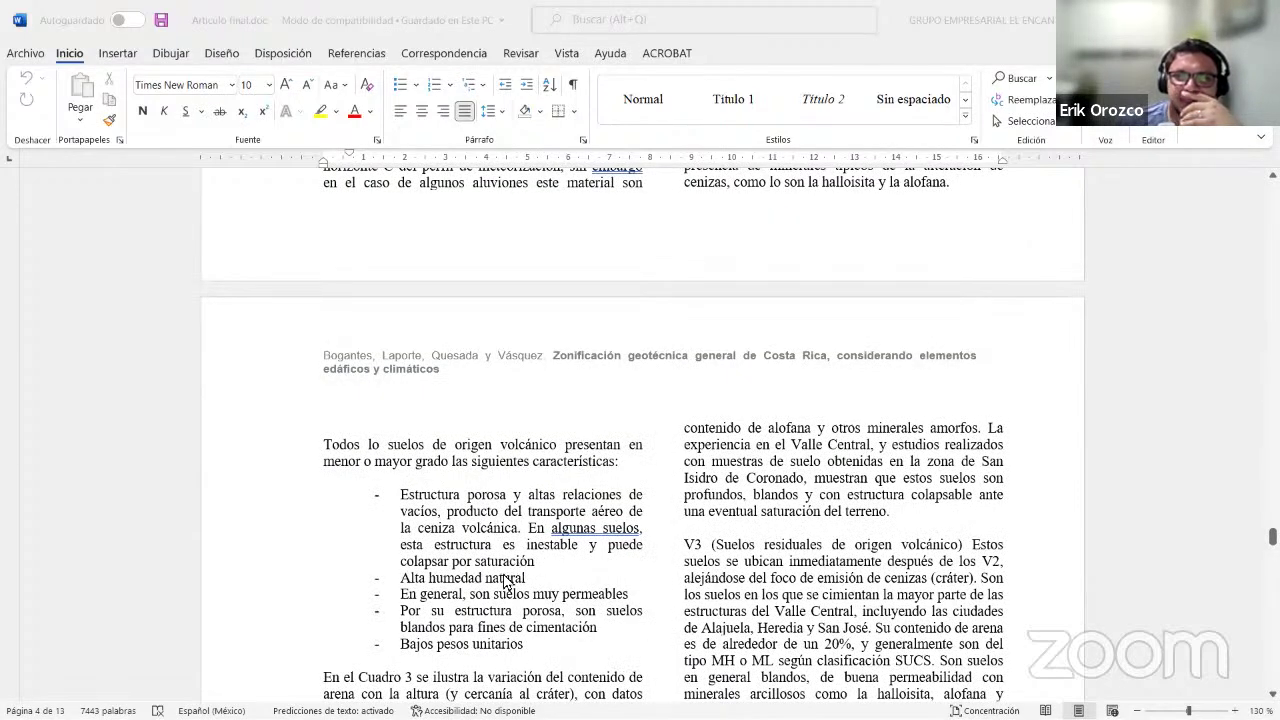
scroll(521, 553, "down", 6)
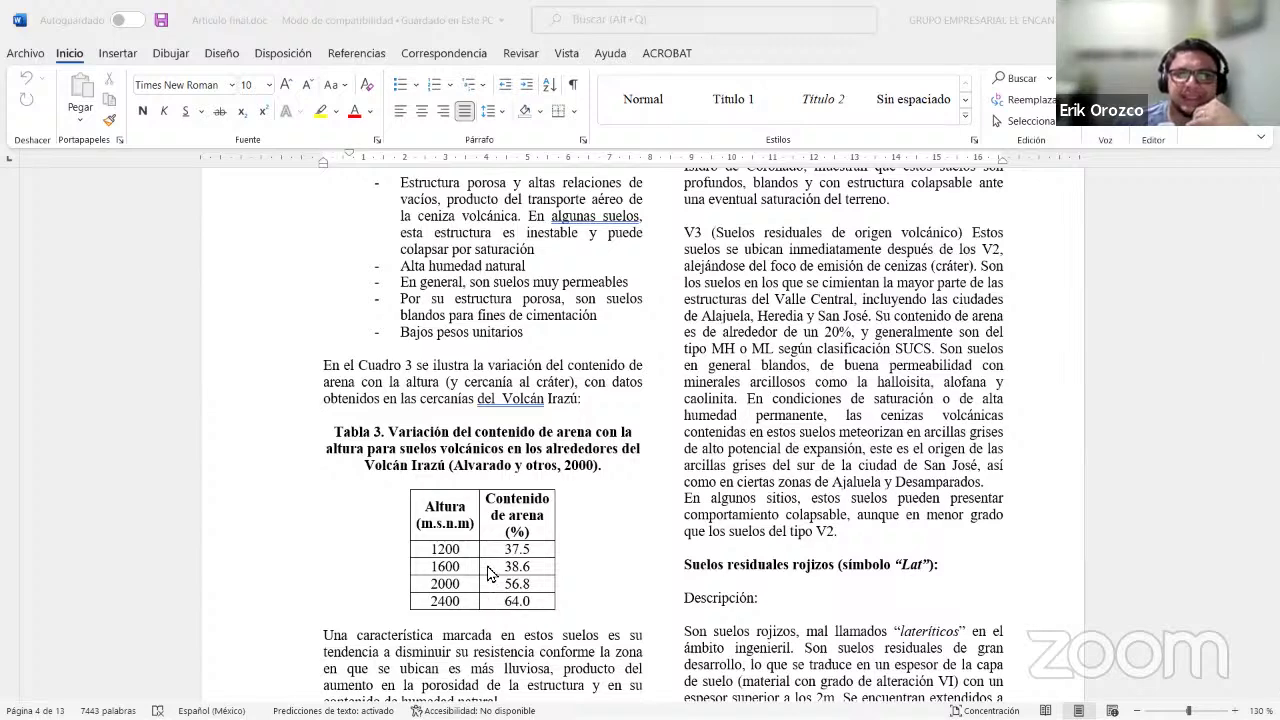
scroll(490, 573, "down", 3)
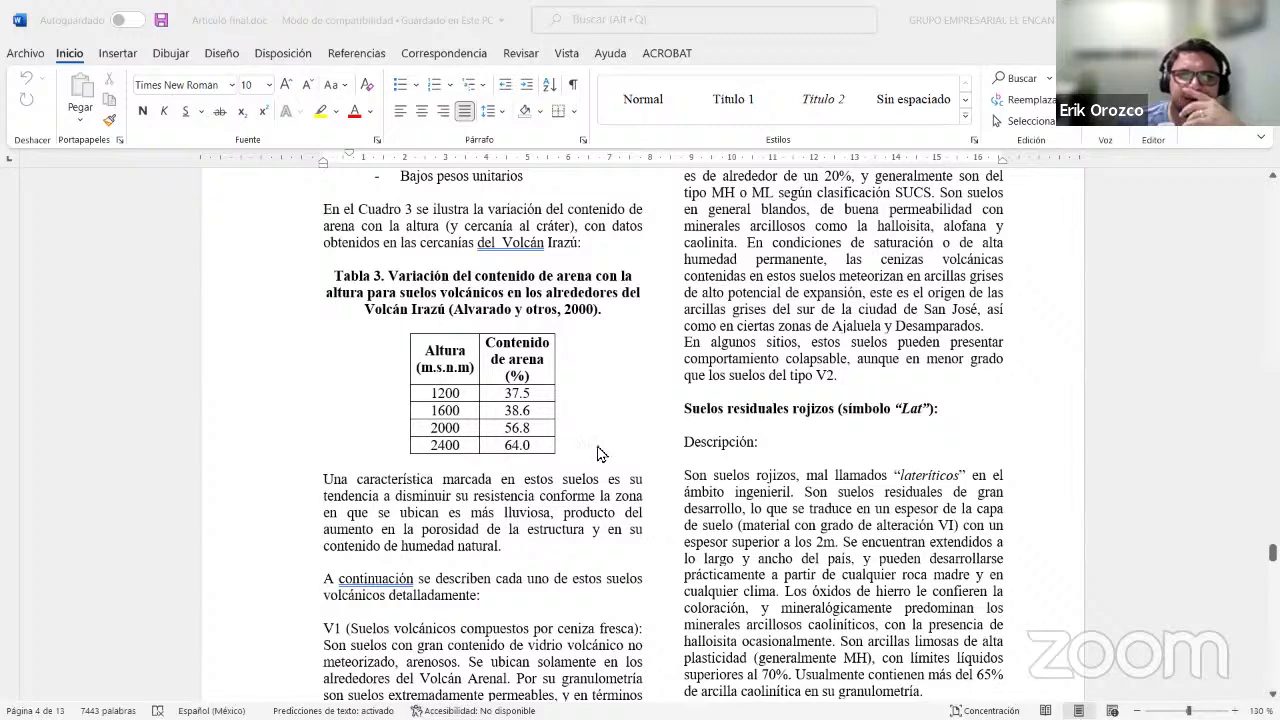
scroll(405, 446, "down", 2)
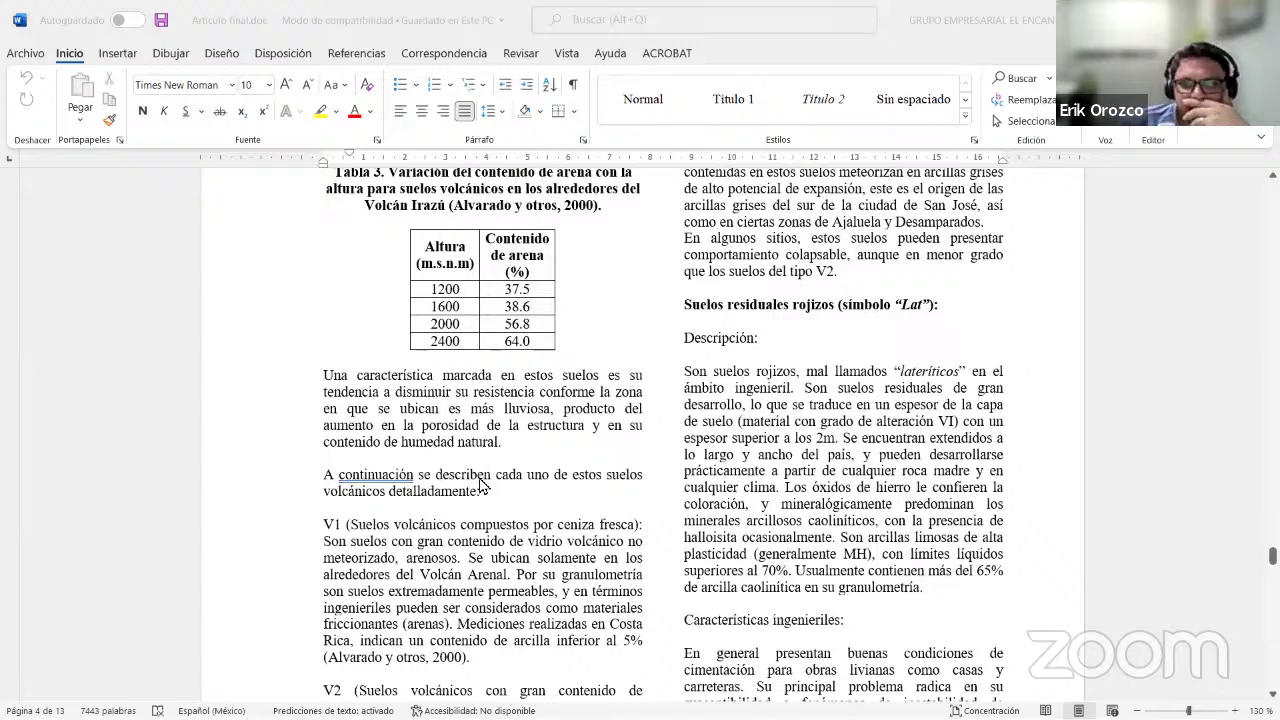
scroll(466, 495, "down", 2)
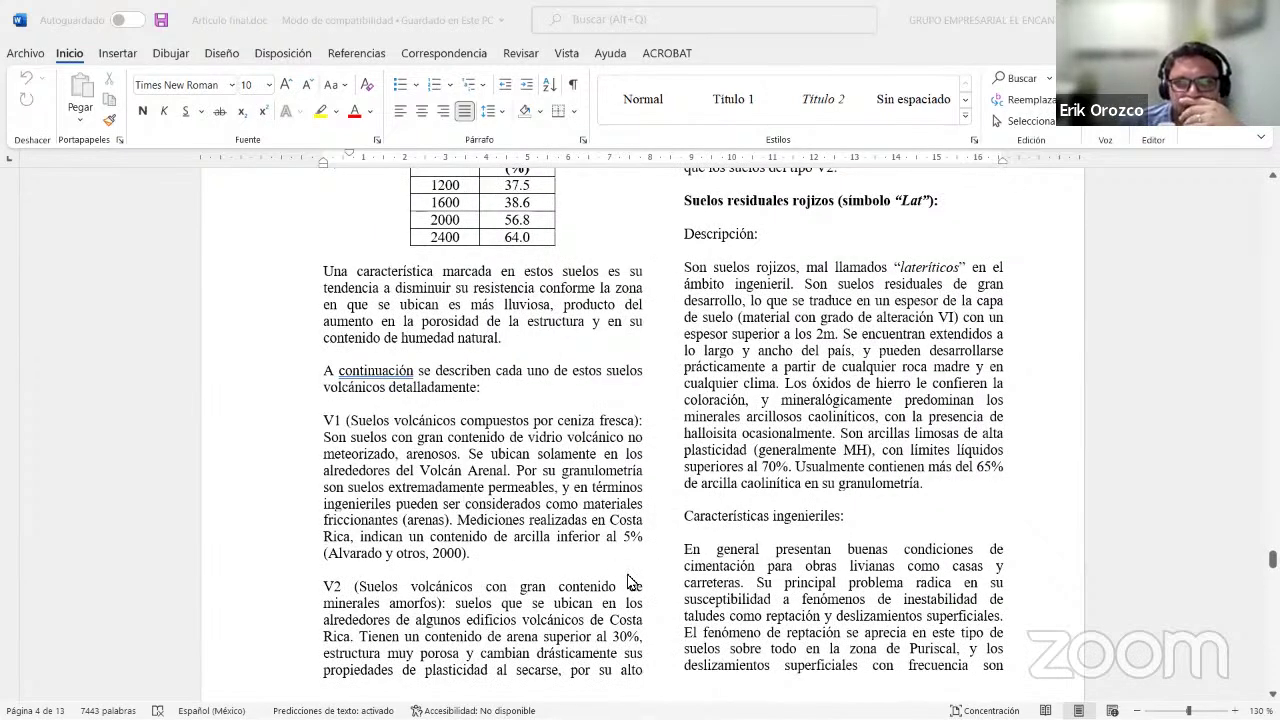
scroll(428, 588, "down", 1)
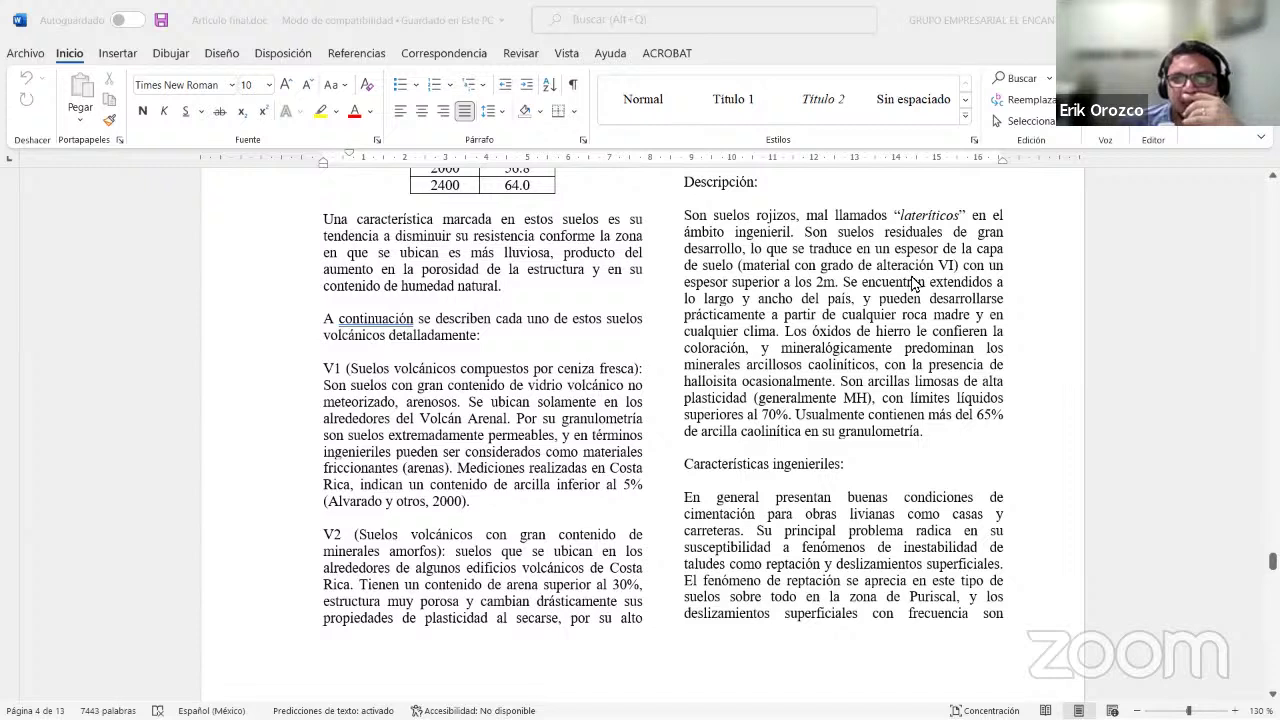
scroll(914, 276, "up", 1)
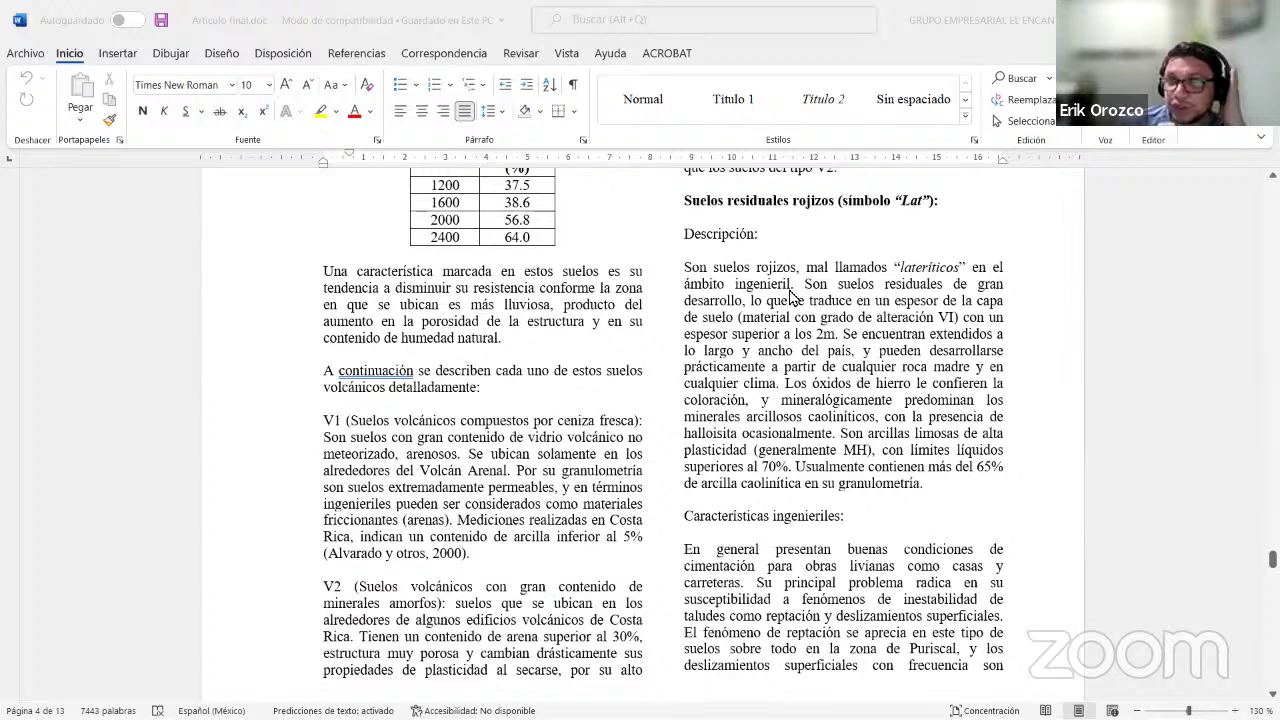
Return to the V3 residual volcanic soils, write a circled “B” over them and mark the 20% sand content, “MH o ML” and permeability phrases.
scroll(790, 297, "up", 9)
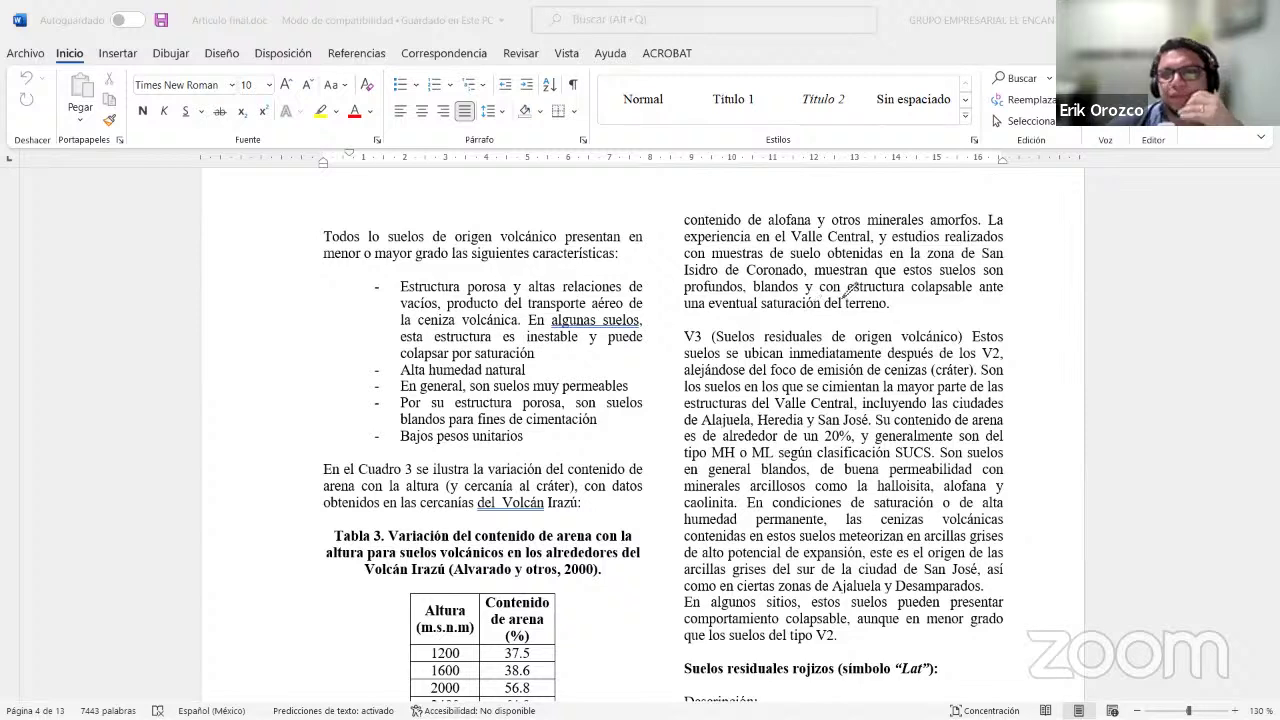
left_click_drag(848, 289, 790, 352)
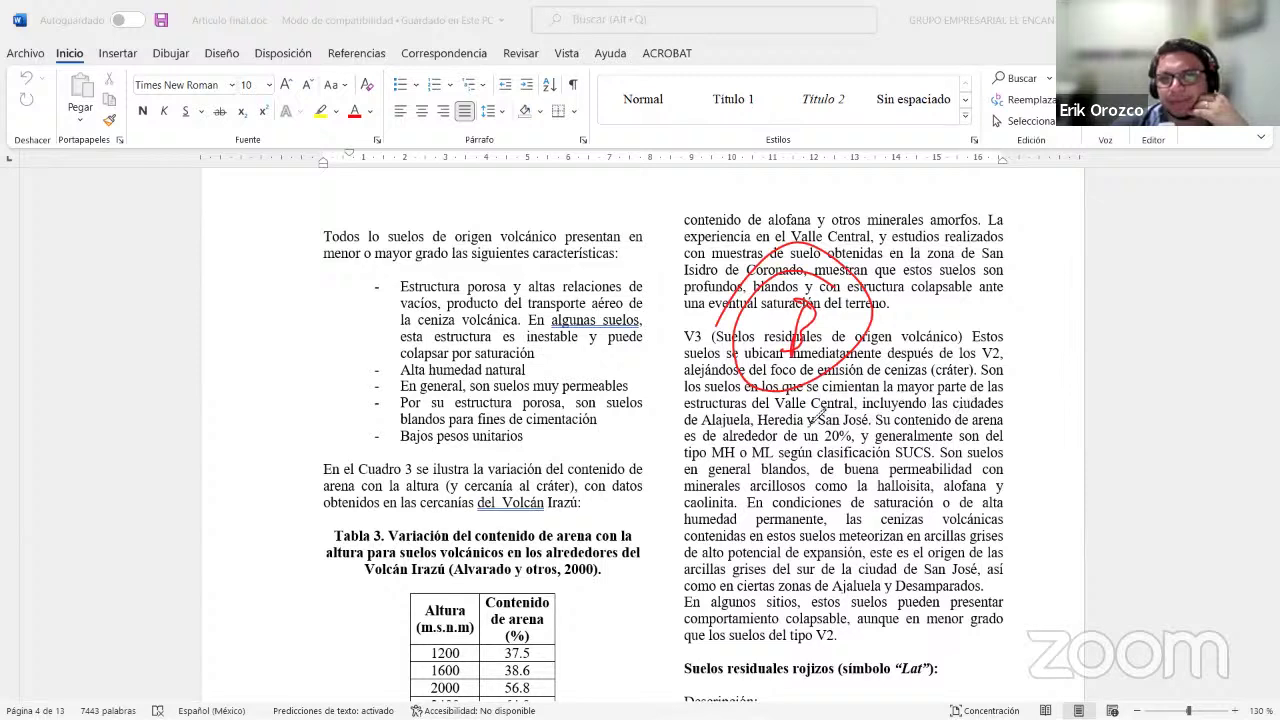
left_click_drag(669, 439, 759, 428)
mouse_move(838, 420)
left_mouse_down()
mouse_move(848, 438)
mouse_move(830, 422)
left_mouse_up()
left_click_drag(677, 463, 774, 459)
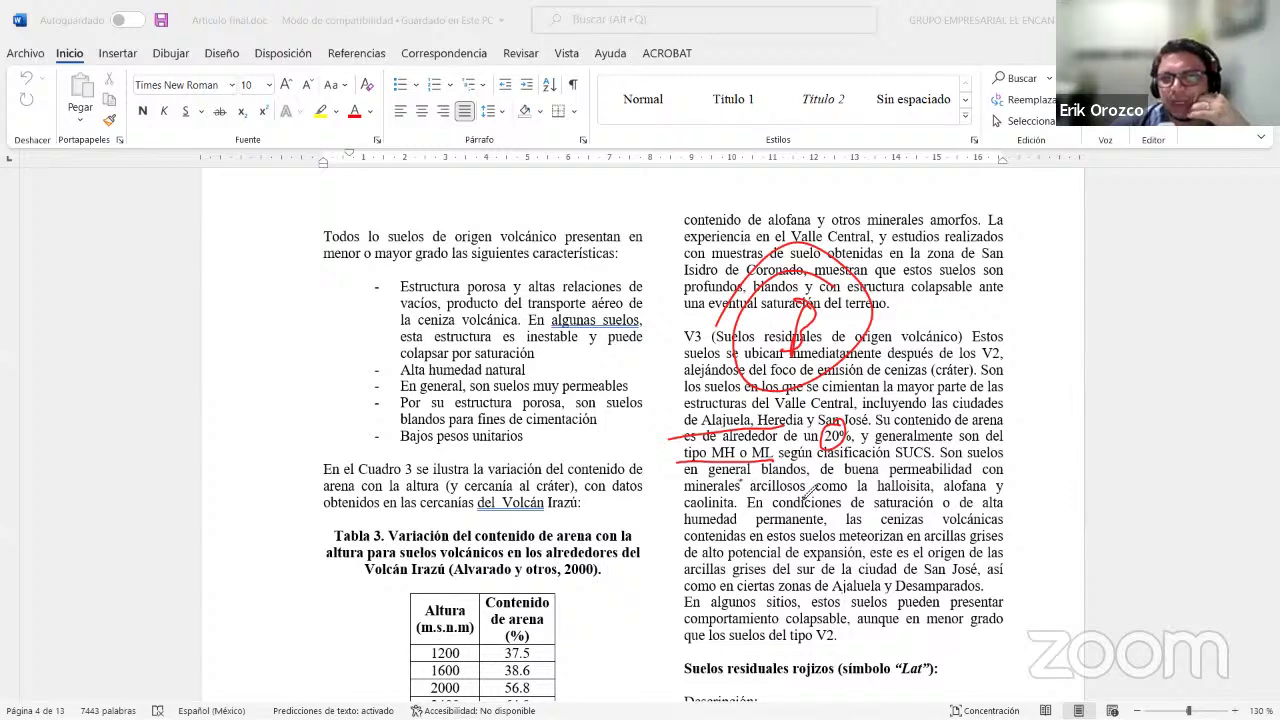
left_click_drag(740, 487, 900, 484)
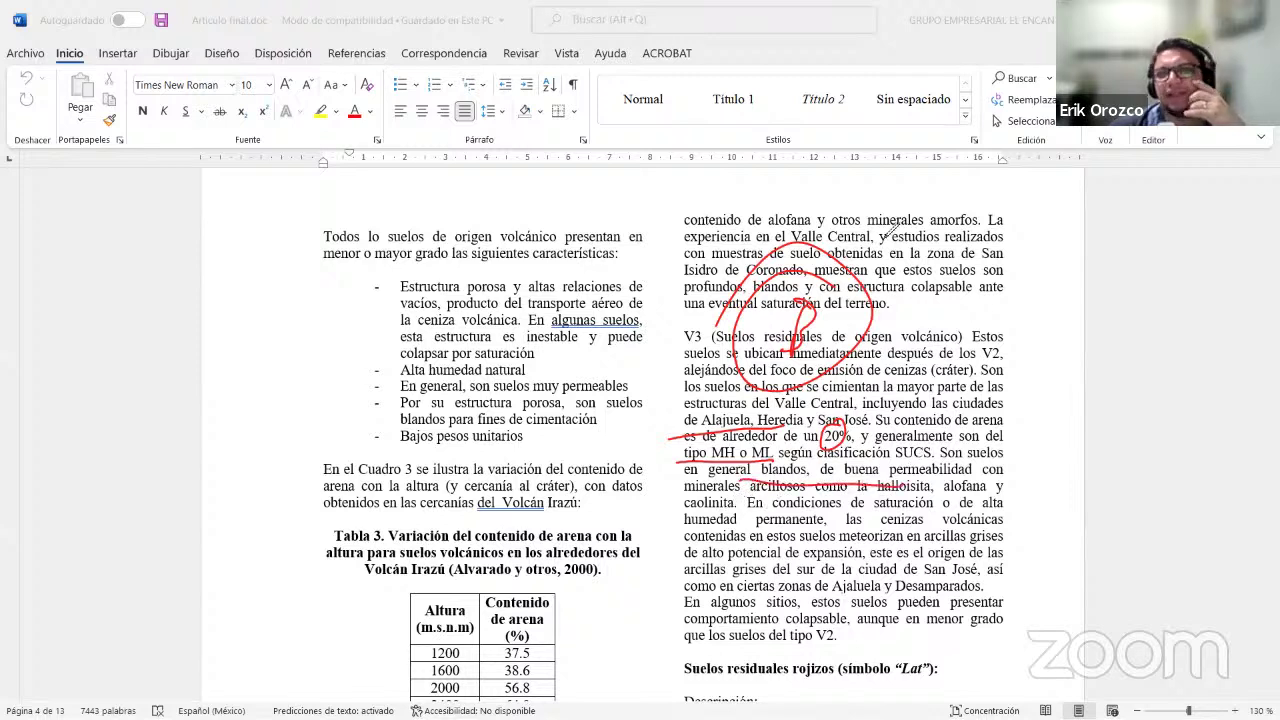
Clear the ink and write a circled “A” and a circled “B” over the V3 paragraph, with curved strokes beneath them.
left_click_drag(830, 307, 842, 345)
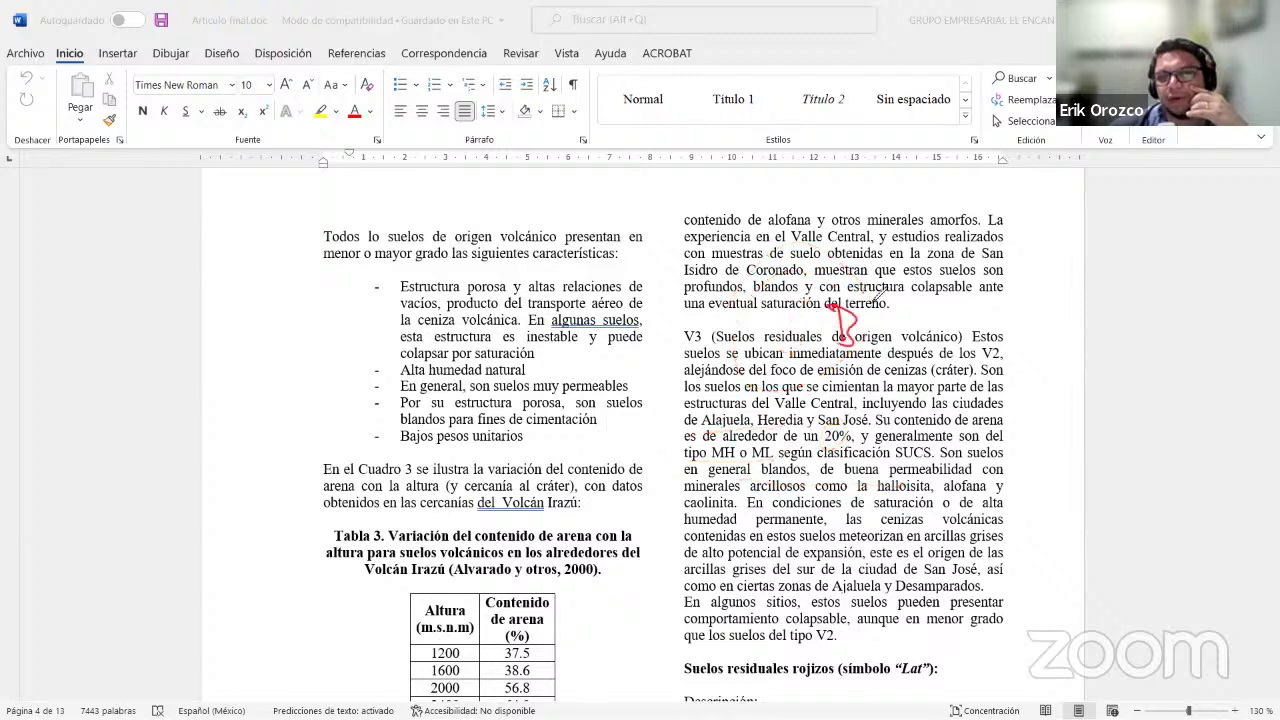
left_click_drag(868, 289, 850, 282)
mouse_move(760, 332)
left_mouse_down()
mouse_move(766, 348)
mouse_move(762, 318)
mouse_move(716, 388)
mouse_move(860, 357)
mouse_move(818, 408)
left_mouse_up()
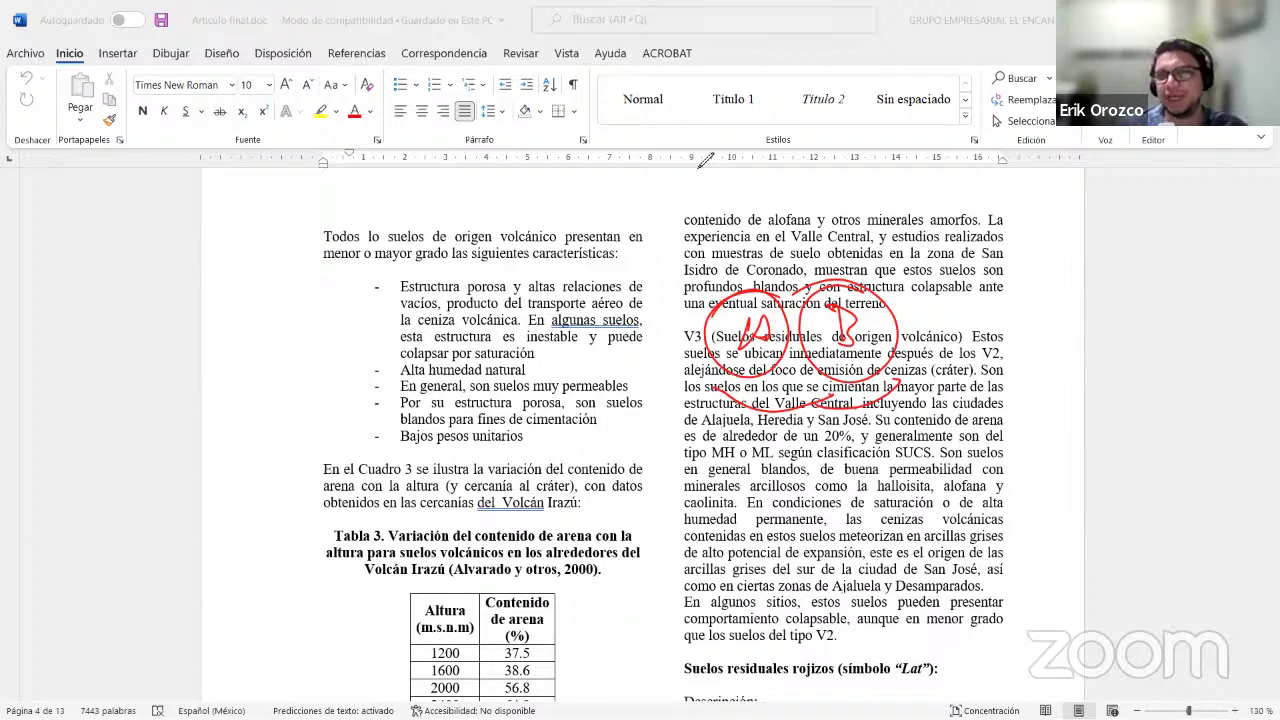
Switch to Chrome with the HEC-HMS manual's CN Tables page and find the curve number table for fully developed urban areas.
mouse_move(908, 718)
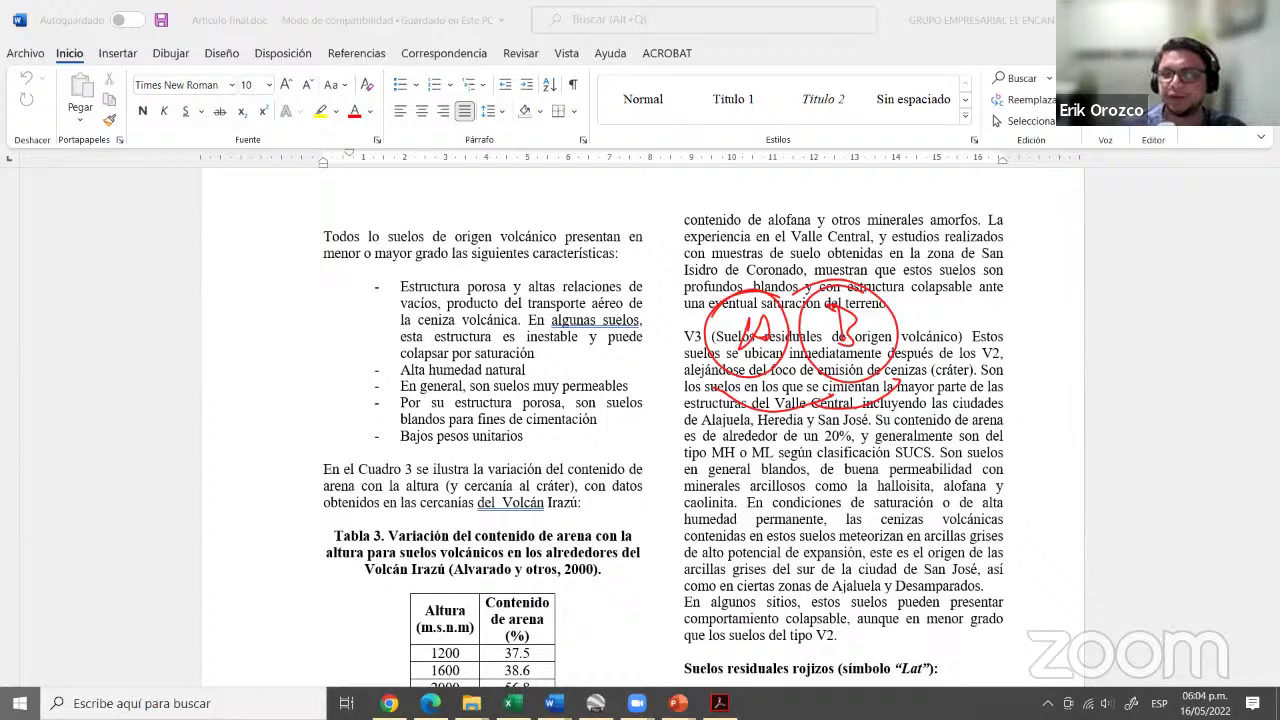
key("super")
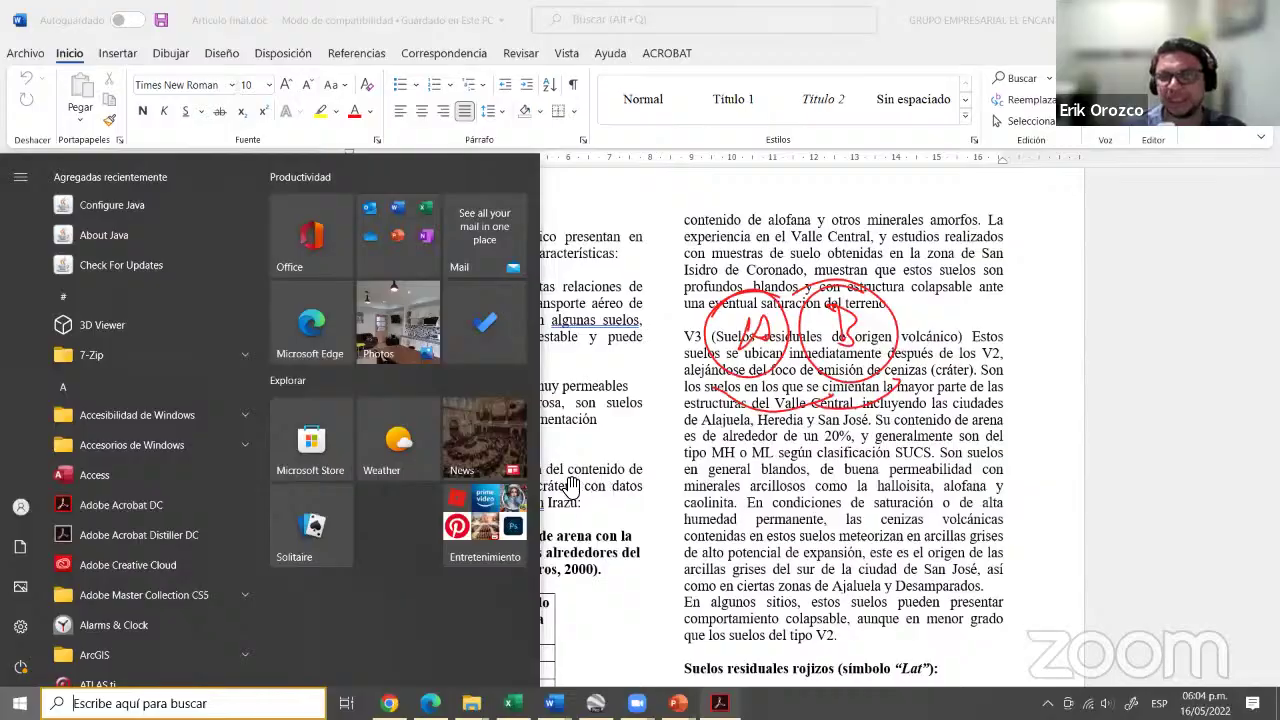
key("alt+Tab")
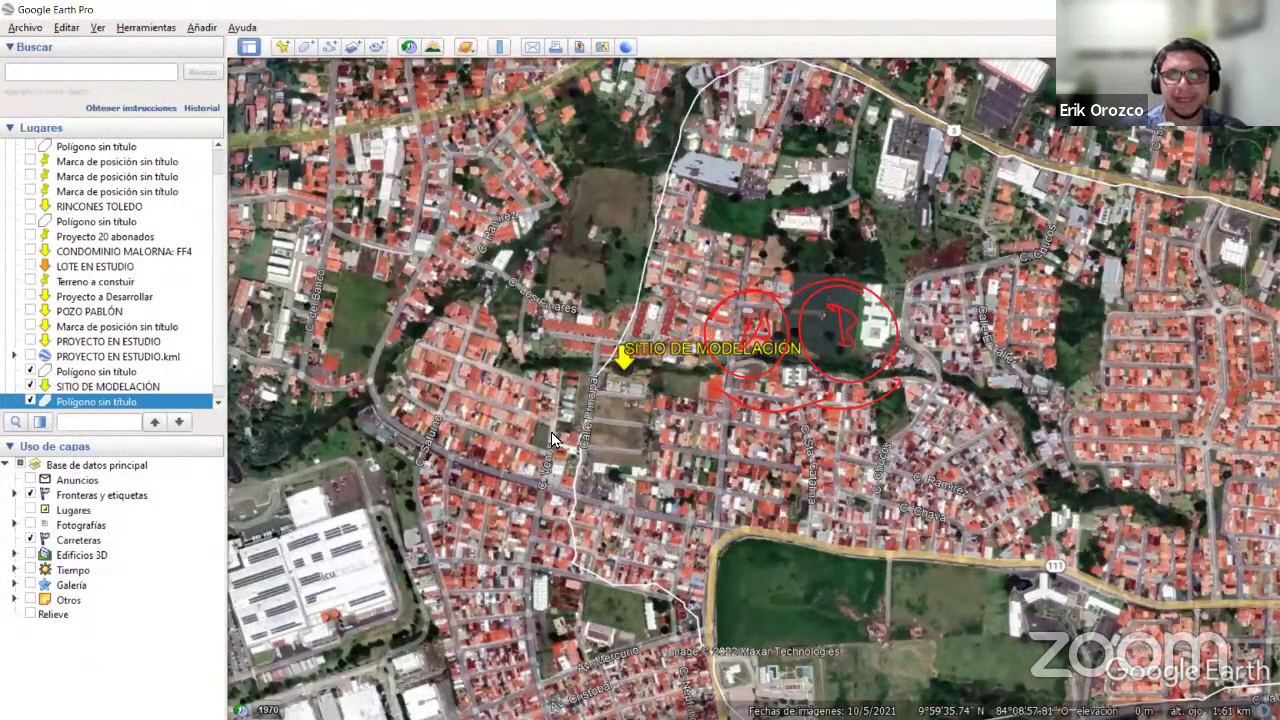
key("alt+Tab")
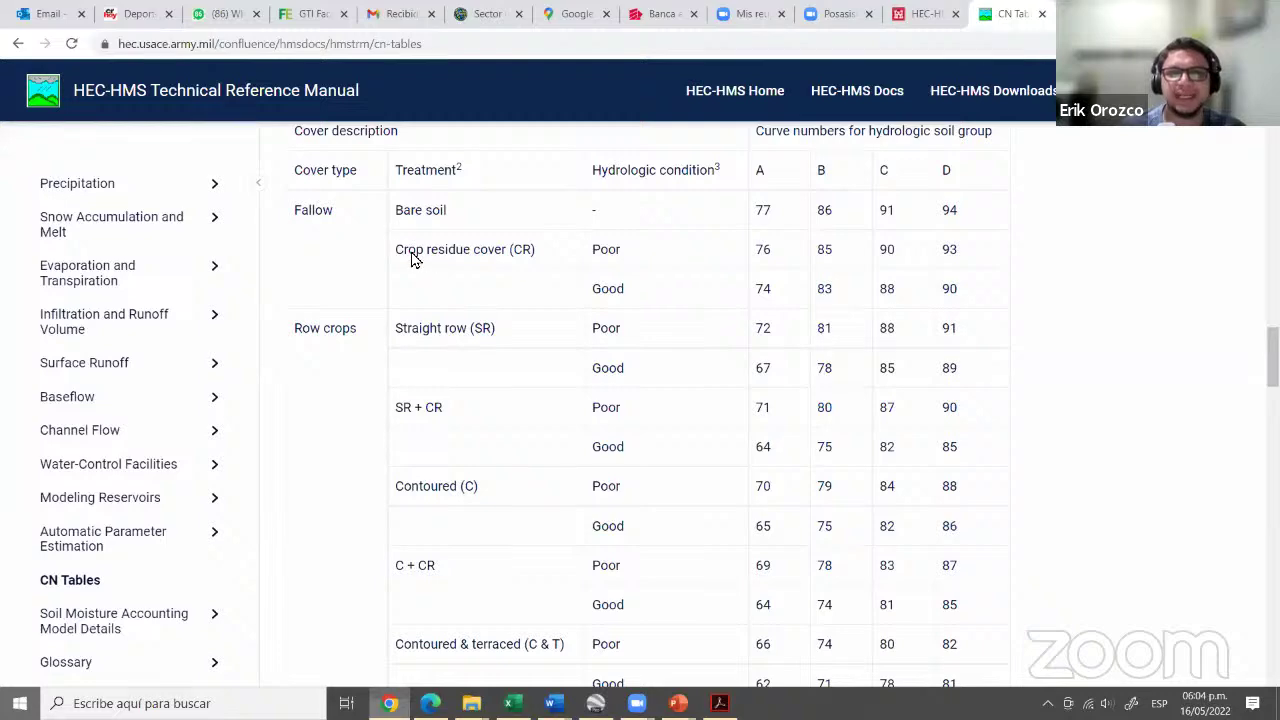
scroll(330, 300, "up", 10)
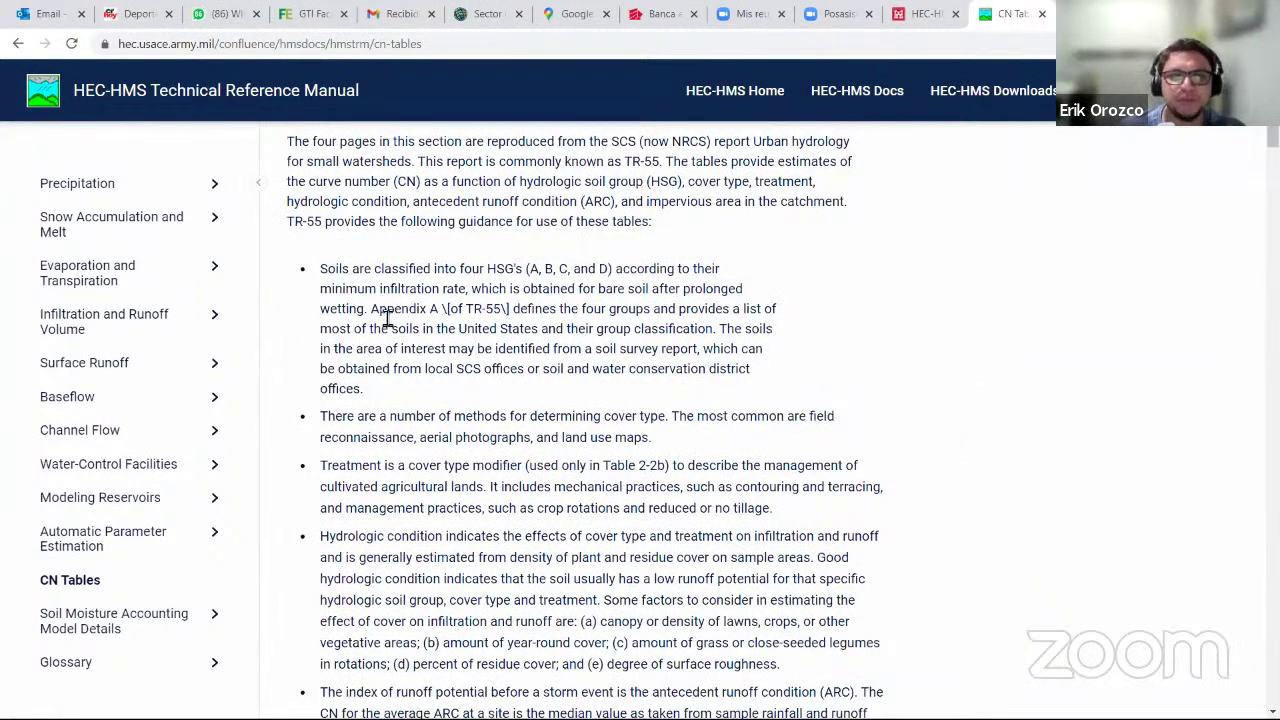
scroll(467, 333, "down", 10)
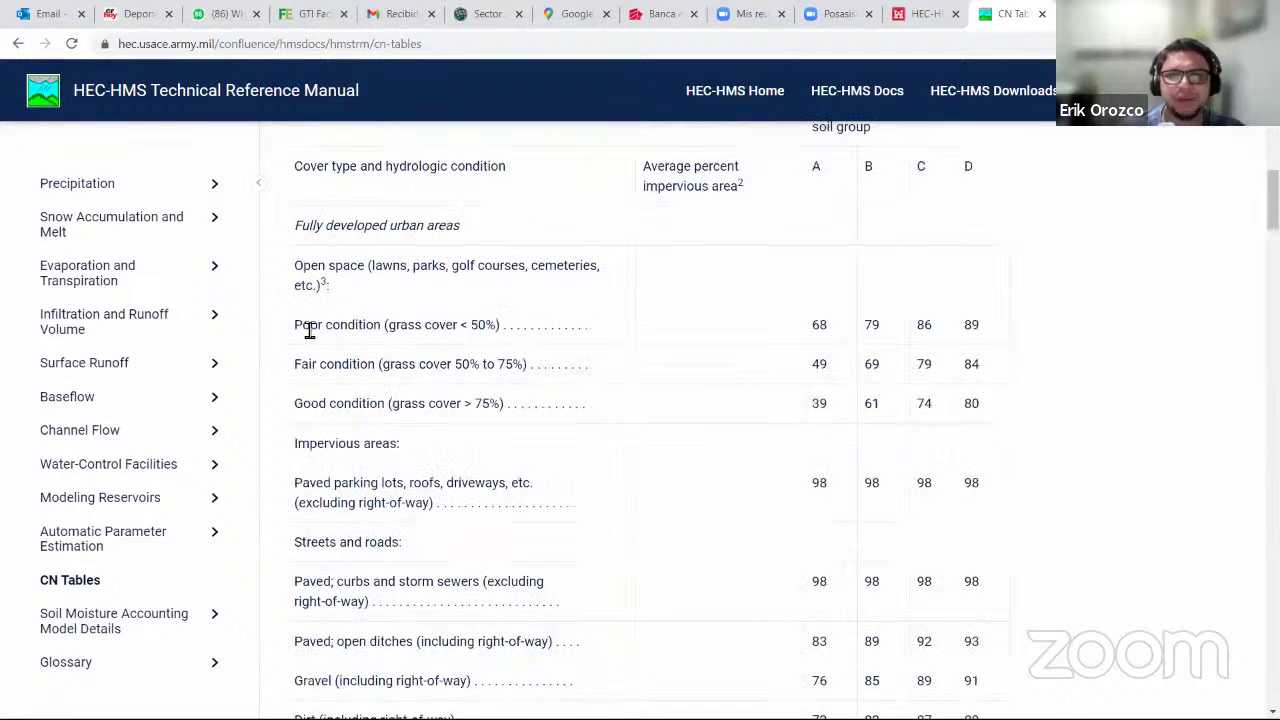
Examine the open space grass conditions, impervious areas, streets and roads, and urban district rows, highlighting the poor and good condition entries.
triple_click(618, 324)
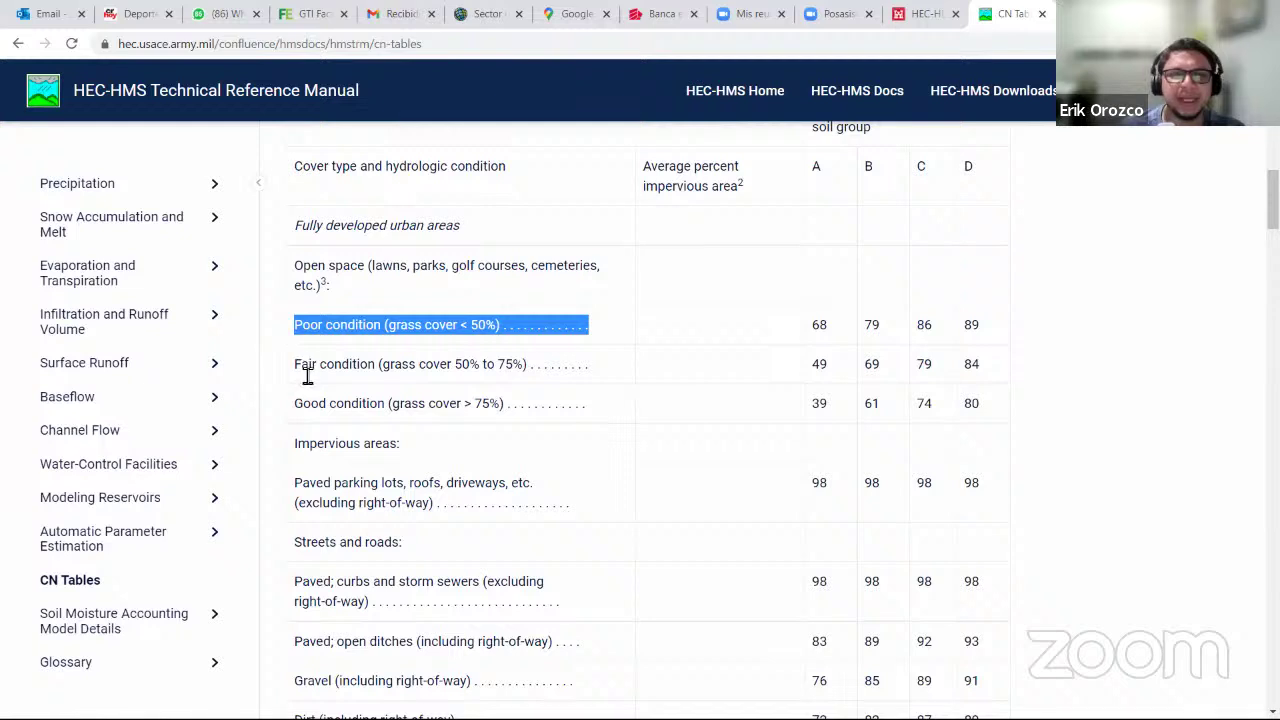
left_click_drag(296, 405, 531, 406)
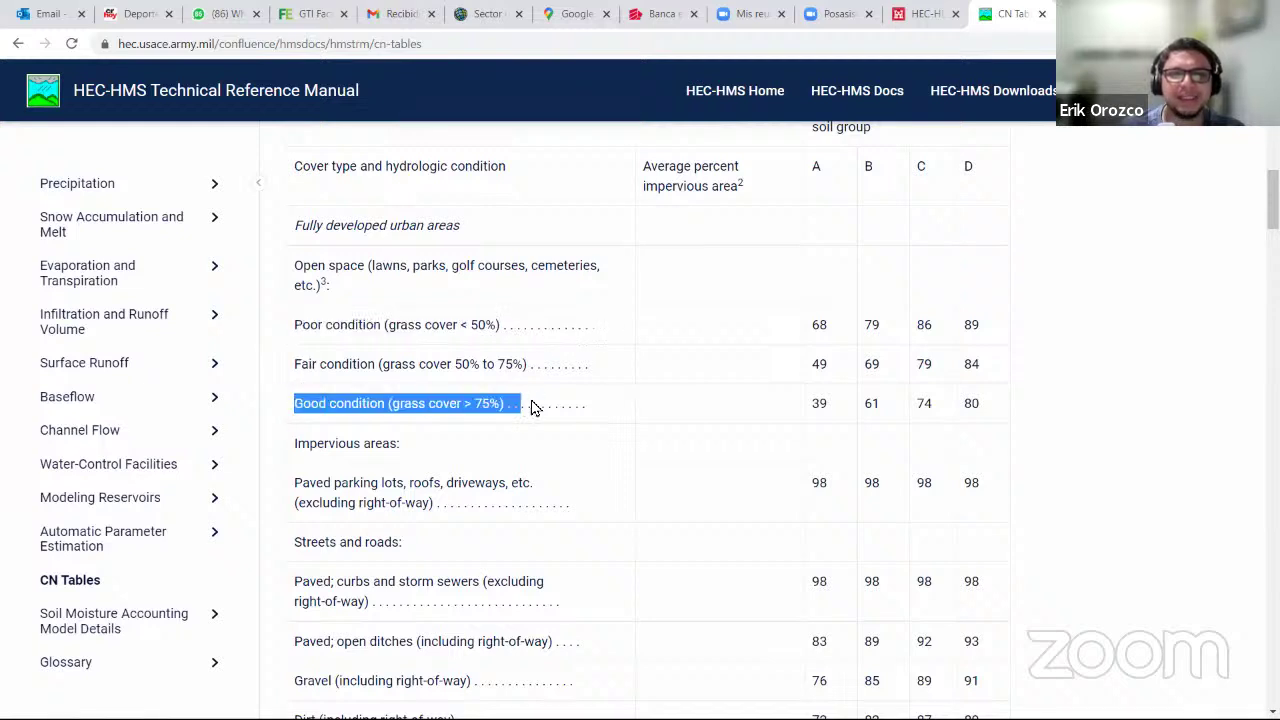
left_click(590, 404)
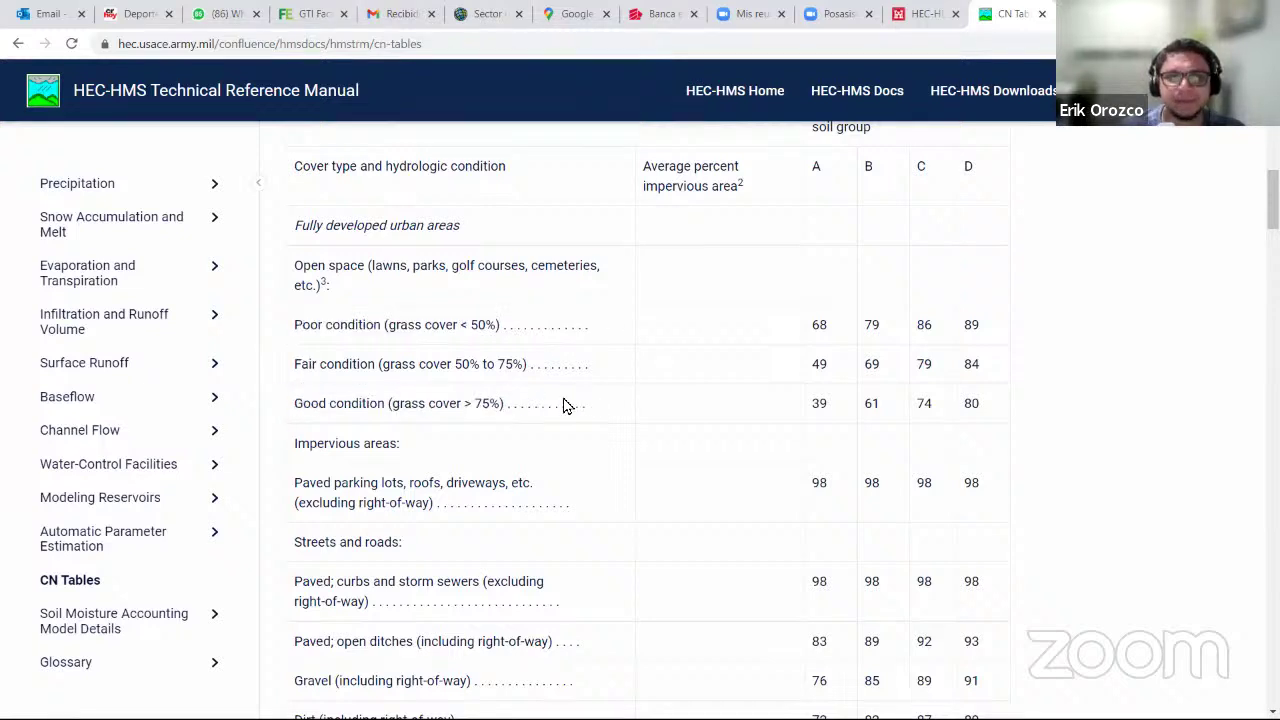
scroll(563, 404, "up", 1)
scroll(555, 406, "down", 2)
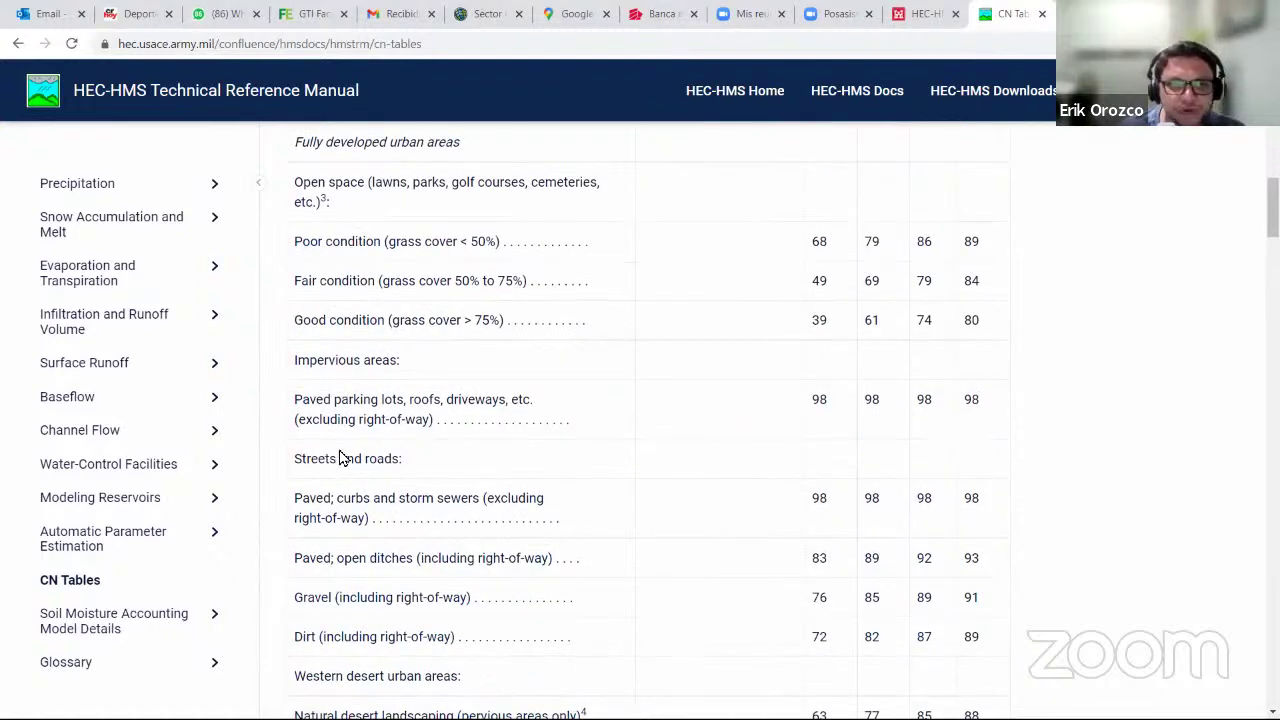
scroll(345, 445, "down", 2)
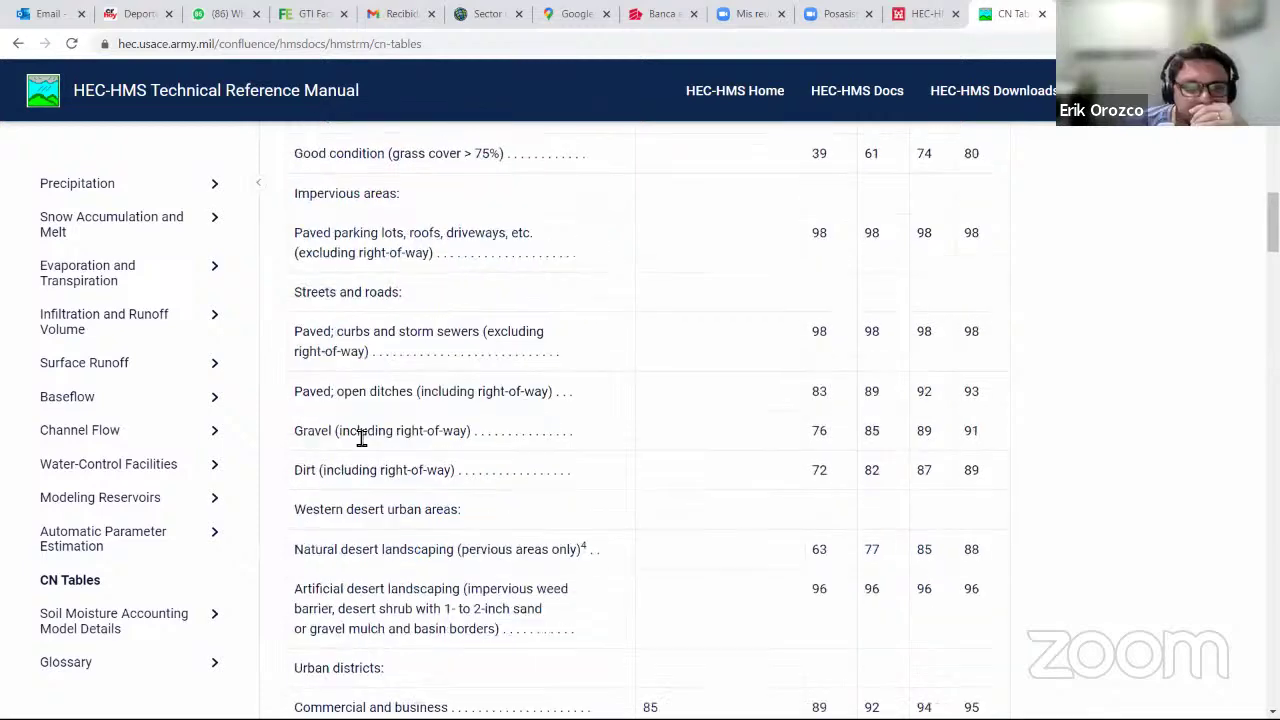
scroll(310, 500, "down", 1)
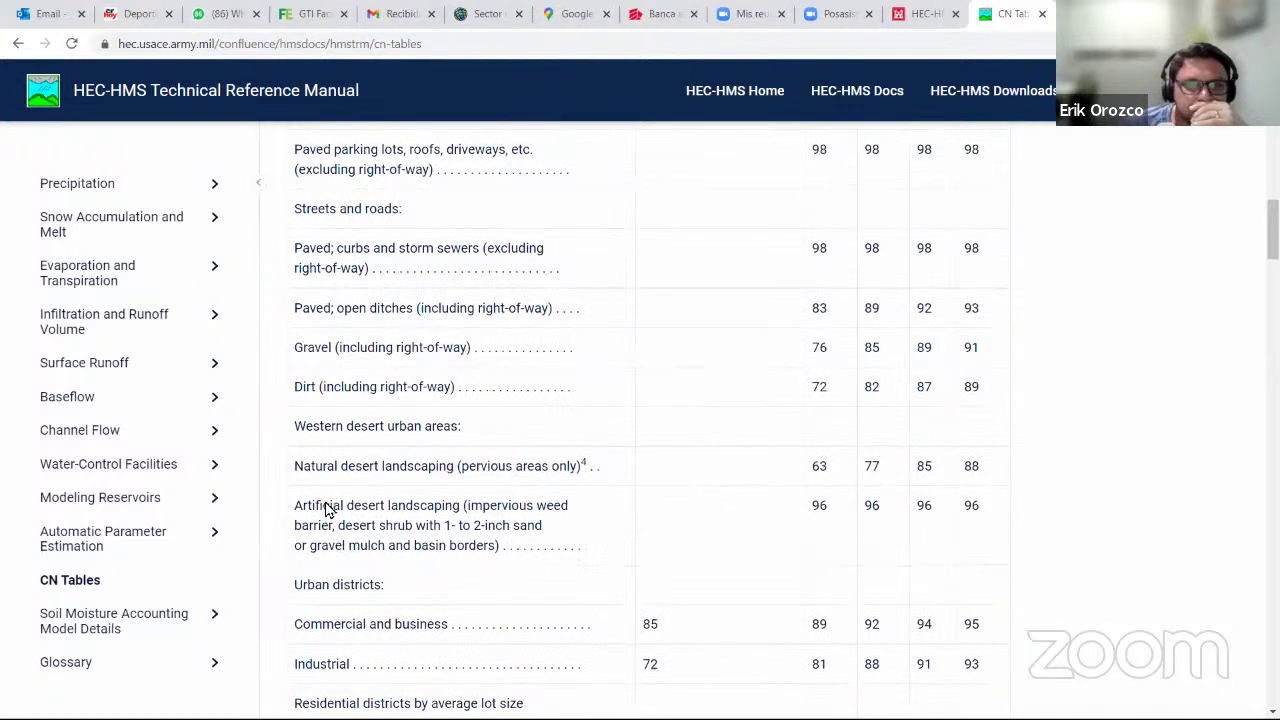
scroll(403, 446, "down", 1)
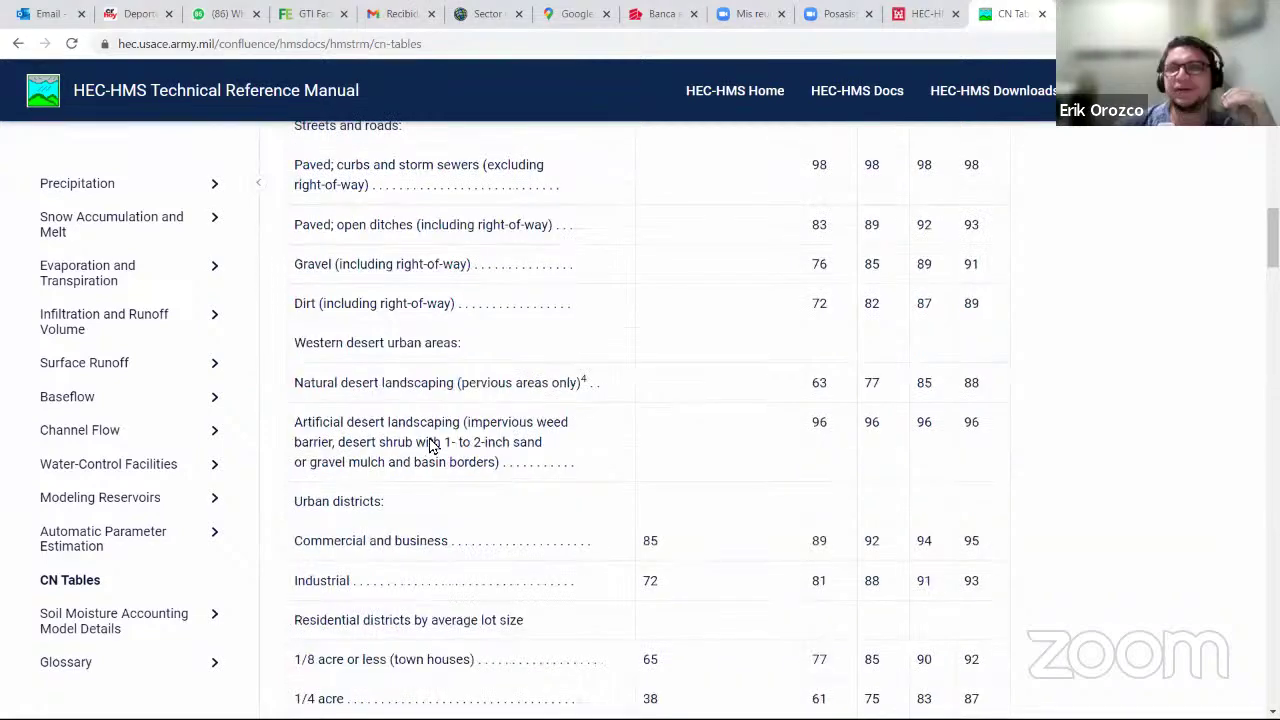
scroll(432, 445, "up", 4)
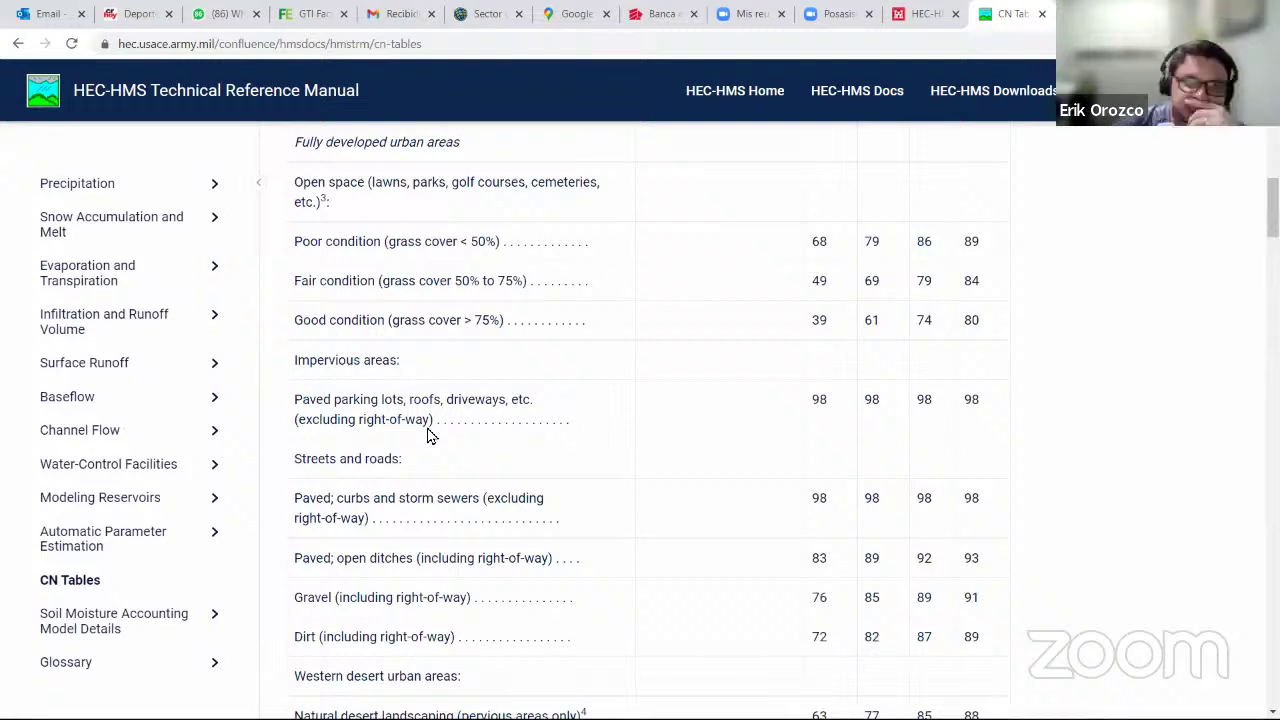
scroll(430, 436, "down", 1)
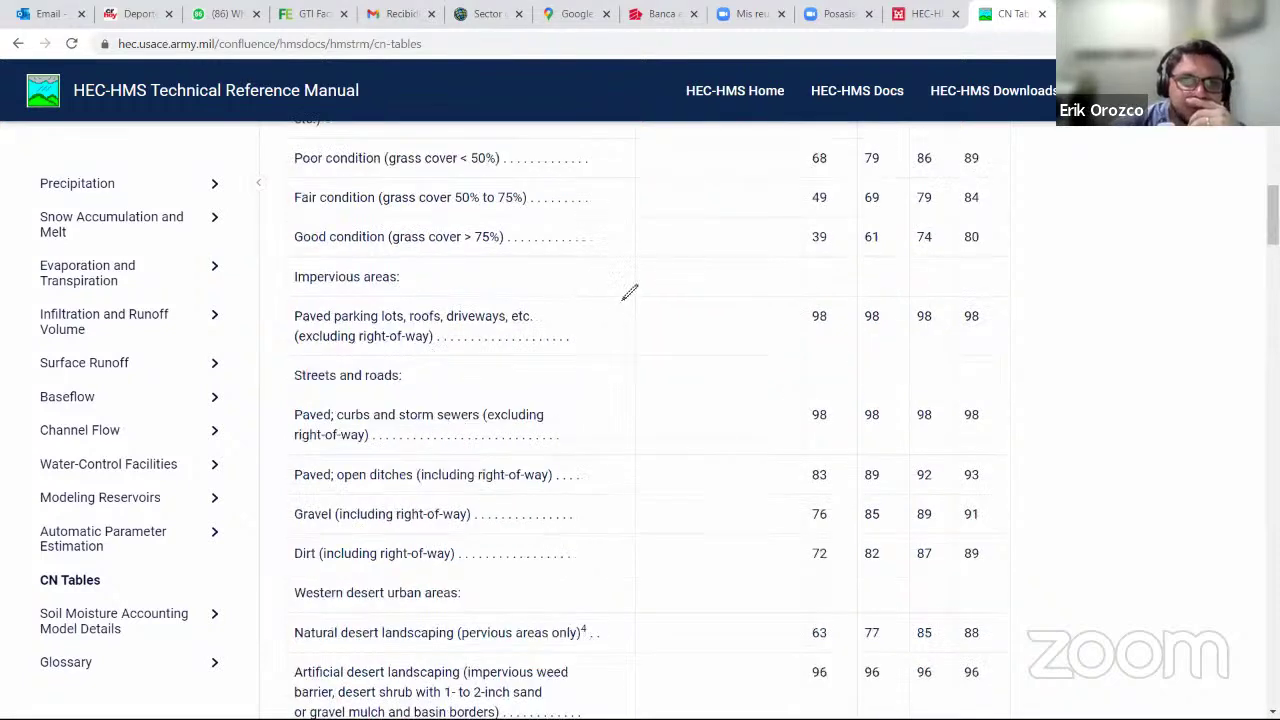
Write the cover shares “urbano = 80%” and “pasto = 20%” over the curve number table.
mouse_move(555, 286)
left_mouse_down()
mouse_move(768, 276)
mouse_move(820, 290)
mouse_move(865, 264)
mouse_move(876, 296)
left_mouse_up()
left_click_drag(543, 366, 610, 366)
left_click_drag(670, 364, 818, 358)
left_click(825, 340)
left_click_drag(860, 330, 866, 366)
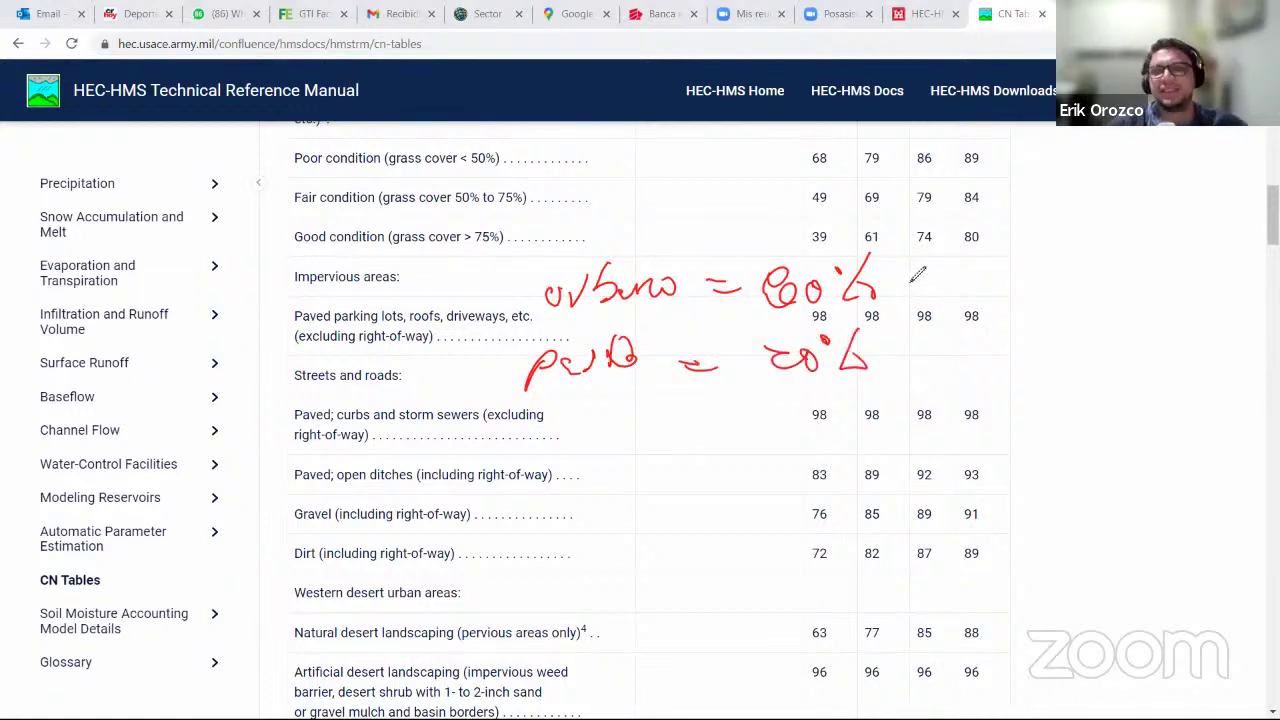
Mark the poor condition row, circle the paved streets' group A value, write “= 98” with a check beside urbano and underline “Impervious areas”.
left_click_drag(910, 281, 930, 280)
left_click_drag(910, 291, 930, 290)
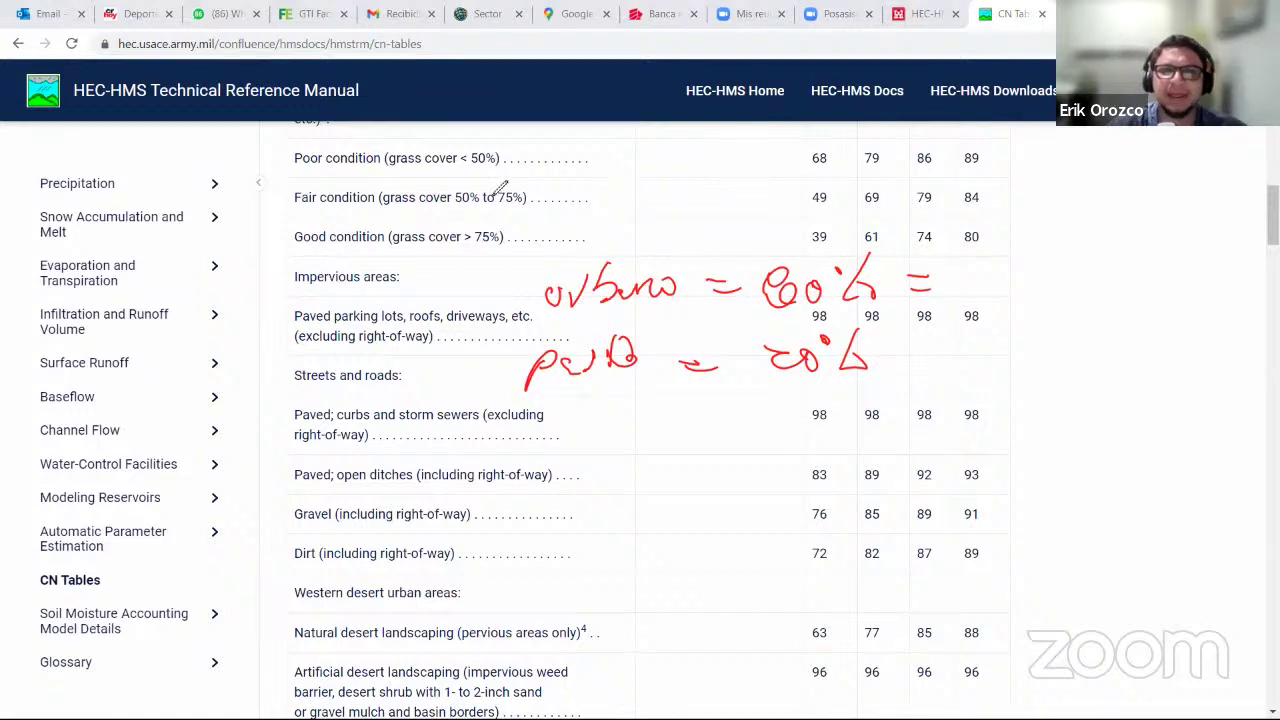
left_click_drag(221, 158, 284, 167)
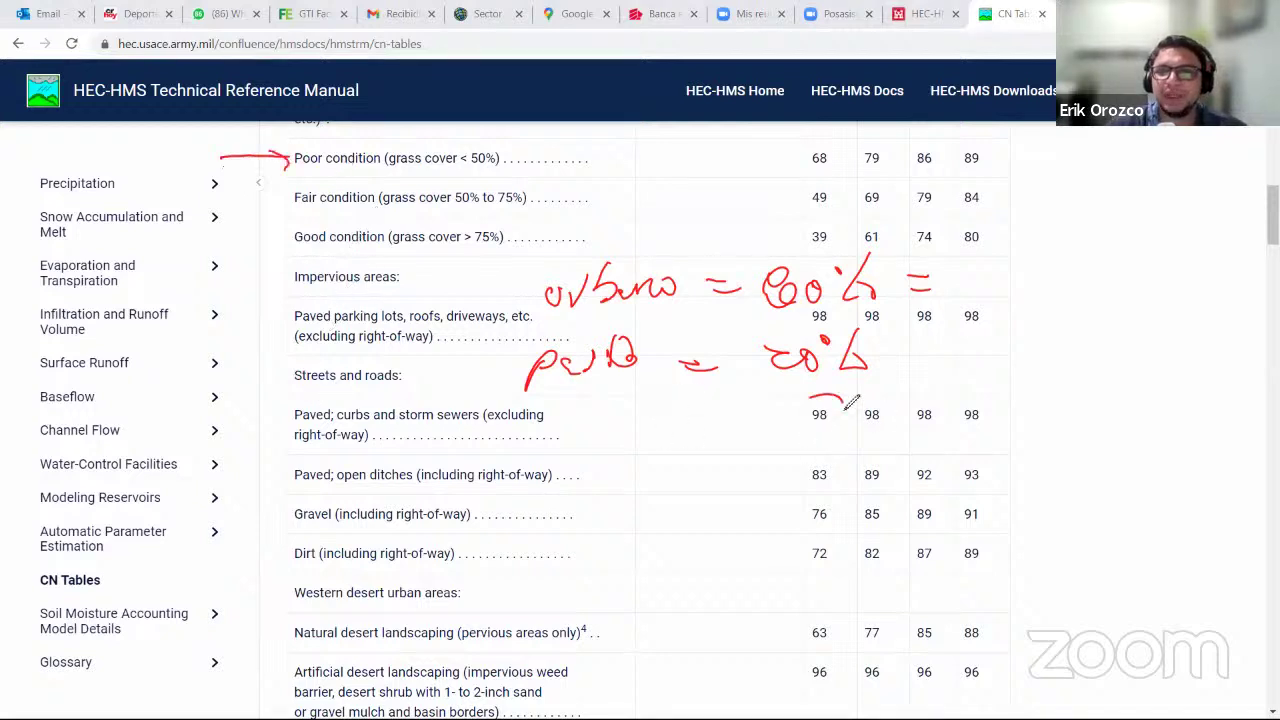
left_click_drag(850, 402, 815, 396)
mouse_move(972, 267)
left_mouse_down()
mouse_move(993, 266)
mouse_move(1000, 289)
left_mouse_up()
left_click_drag(1044, 244, 1145, 214)
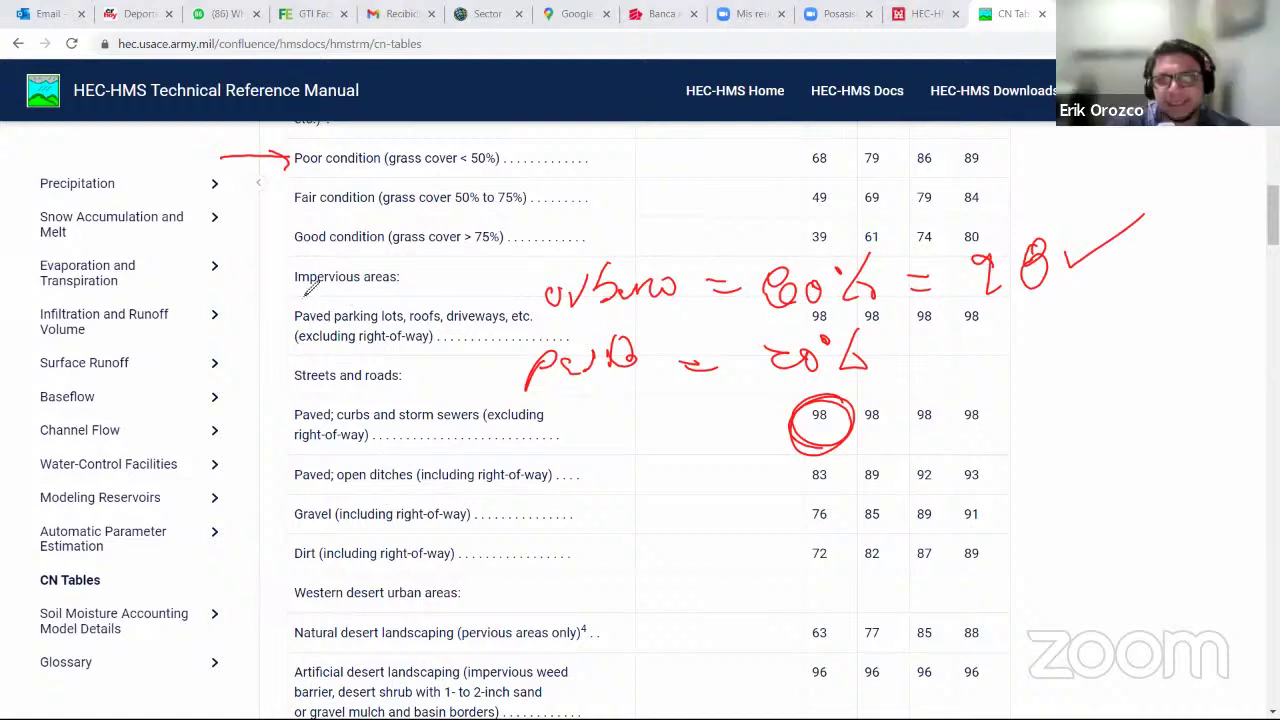
left_click_drag(277, 293, 430, 284)
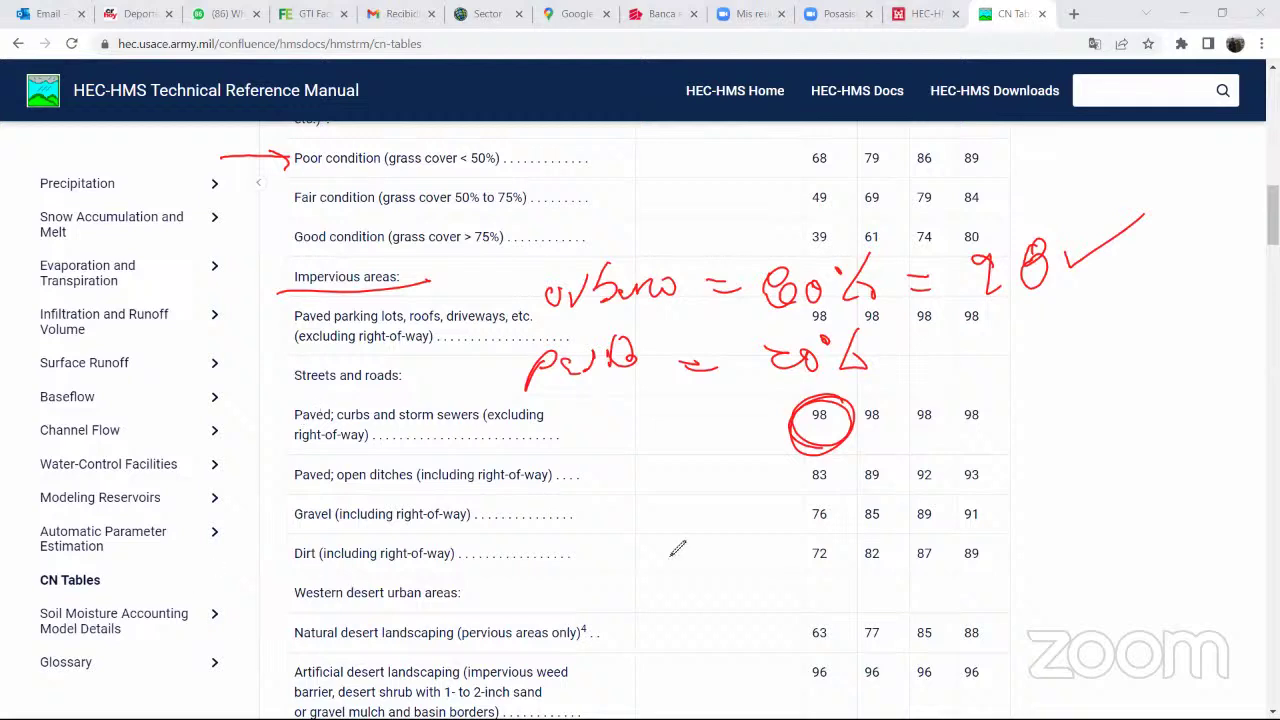
Review the street, urban district and residential rows, and change the urban curve number to 92.
left_click(1124, 489)
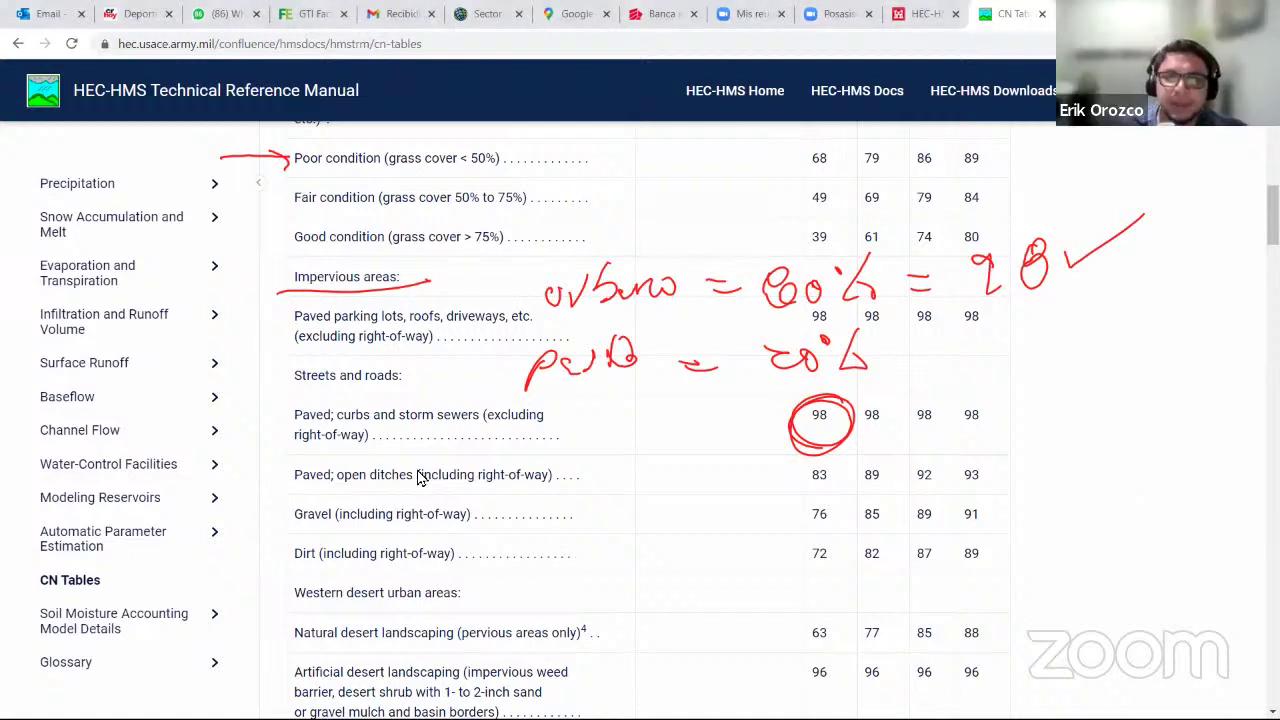
scroll(571, 530, "down", 2)
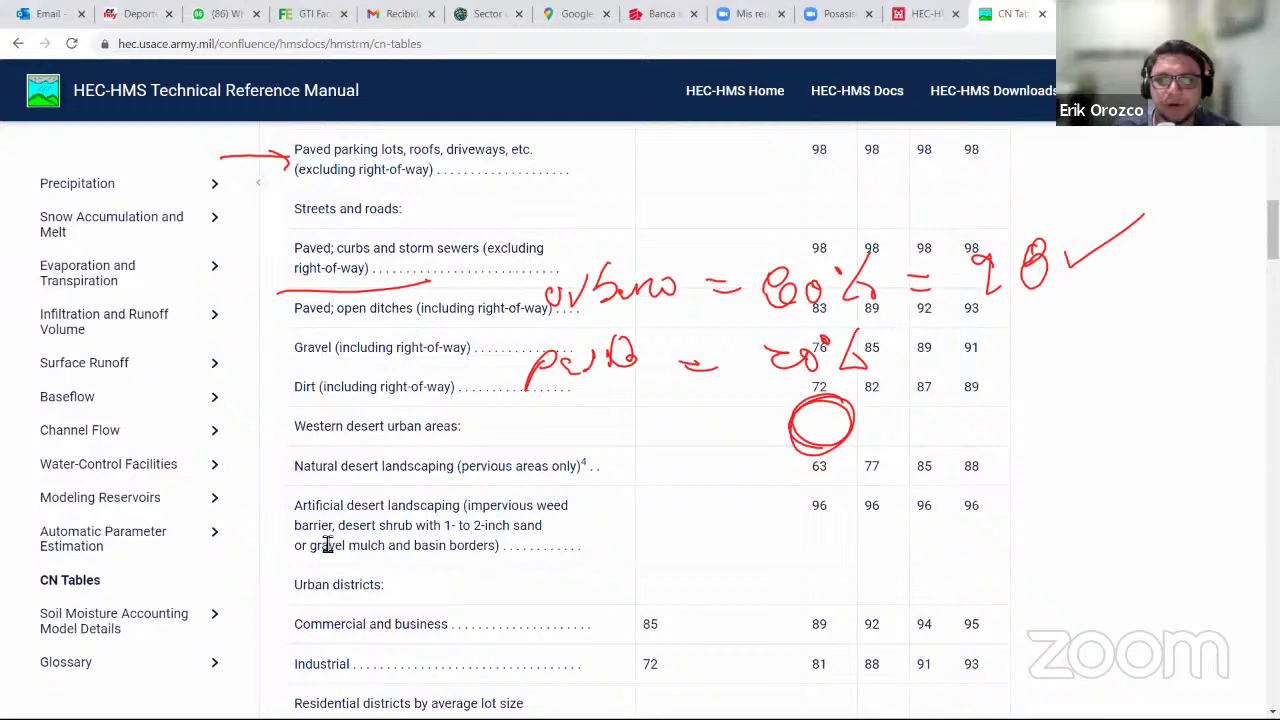
scroll(354, 543, "down", 1)
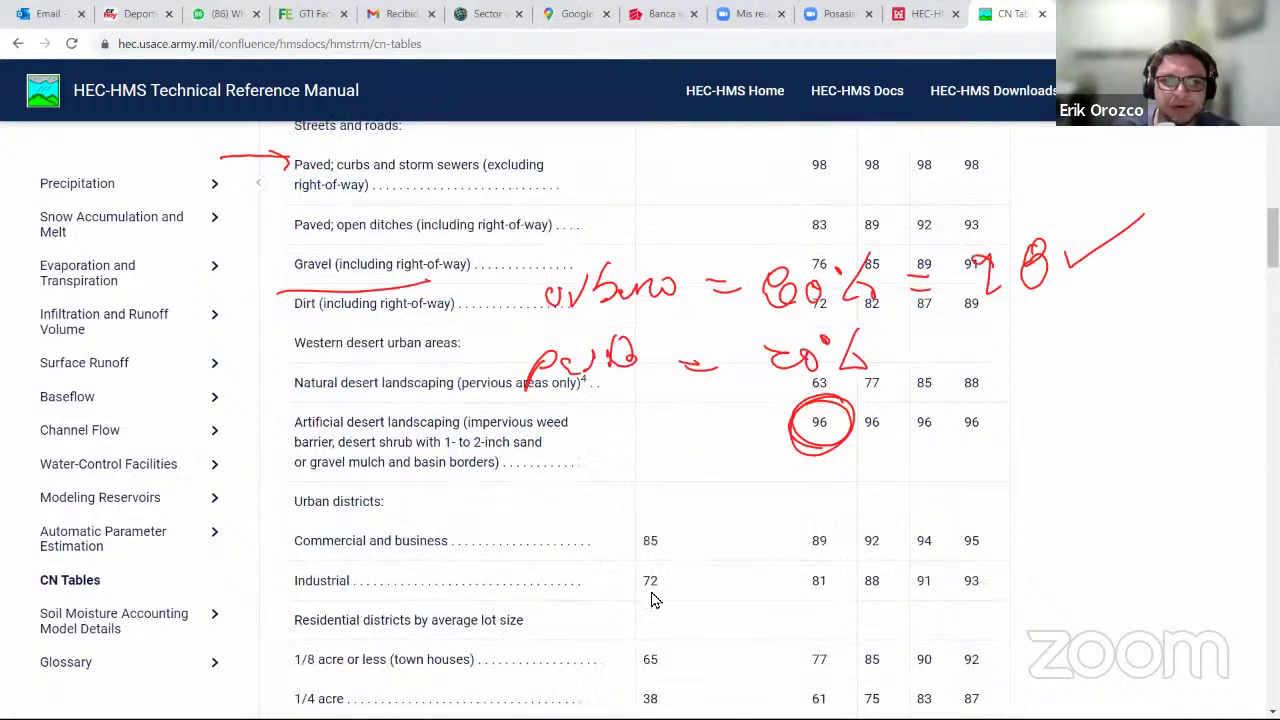
scroll(300, 548, "down", 1)
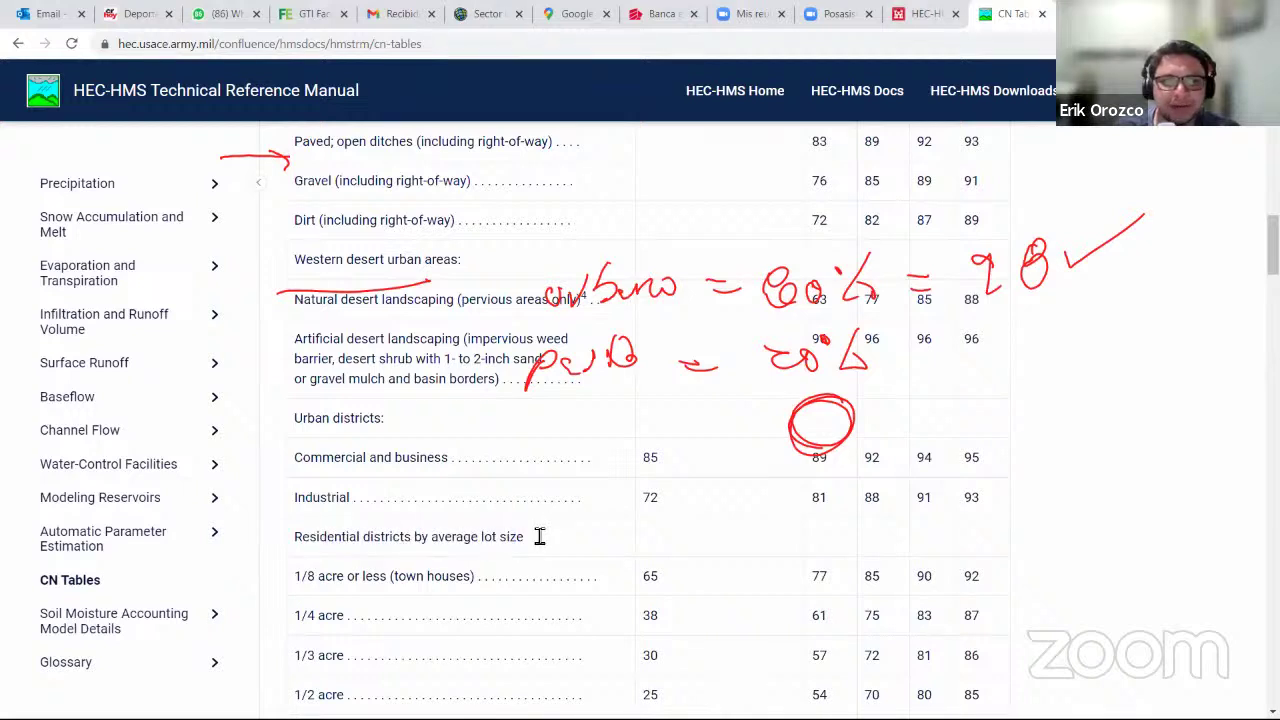
scroll(430, 478, "down", 2)
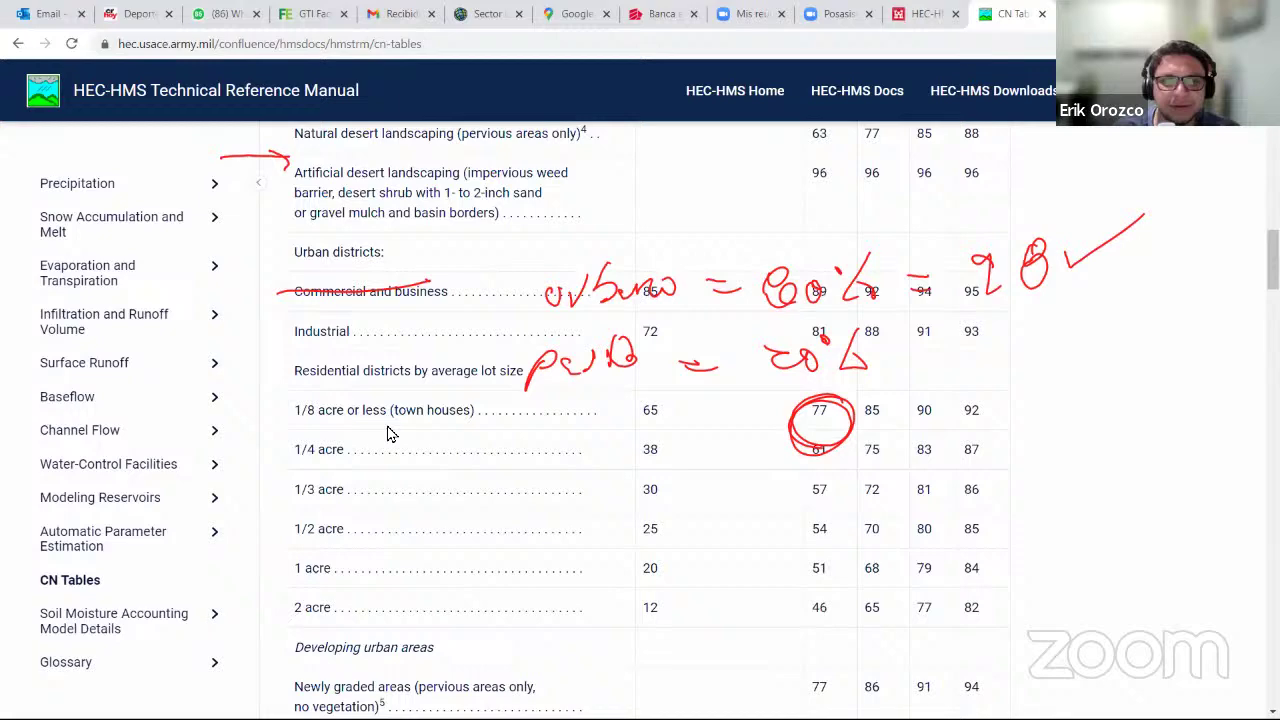
scroll(390, 433, "down", 3)
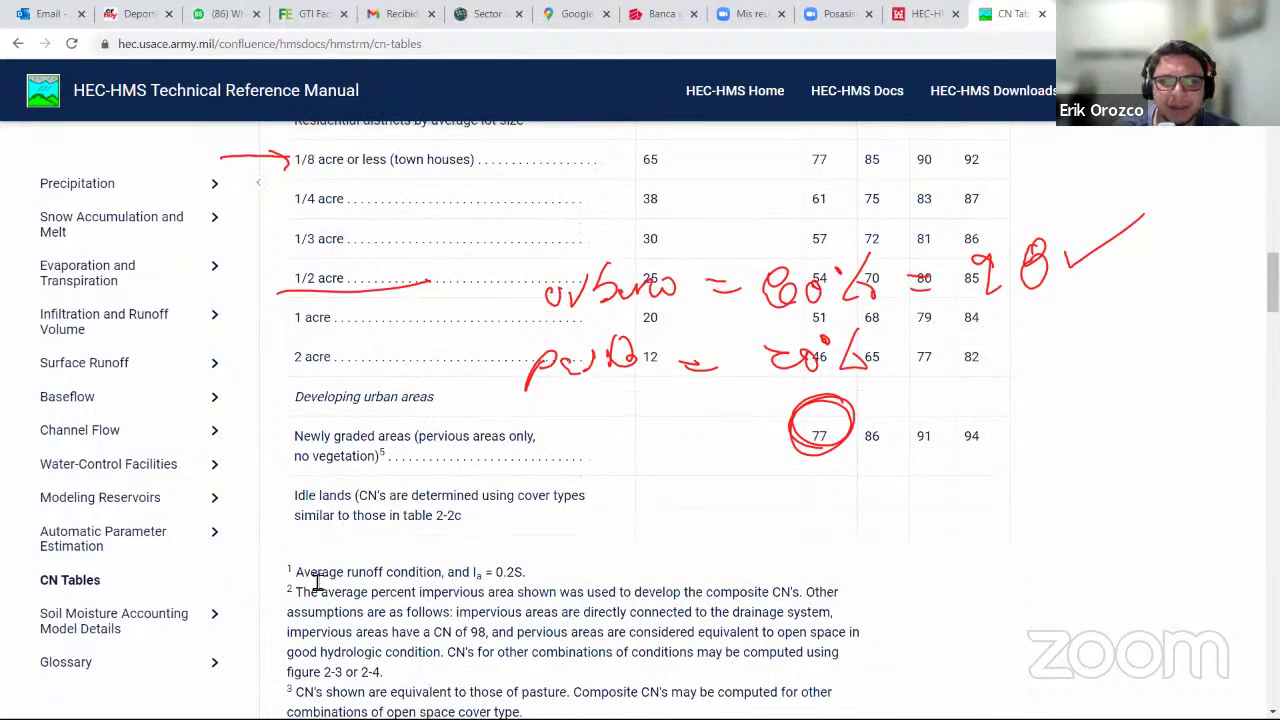
scroll(407, 601, "up", 1)
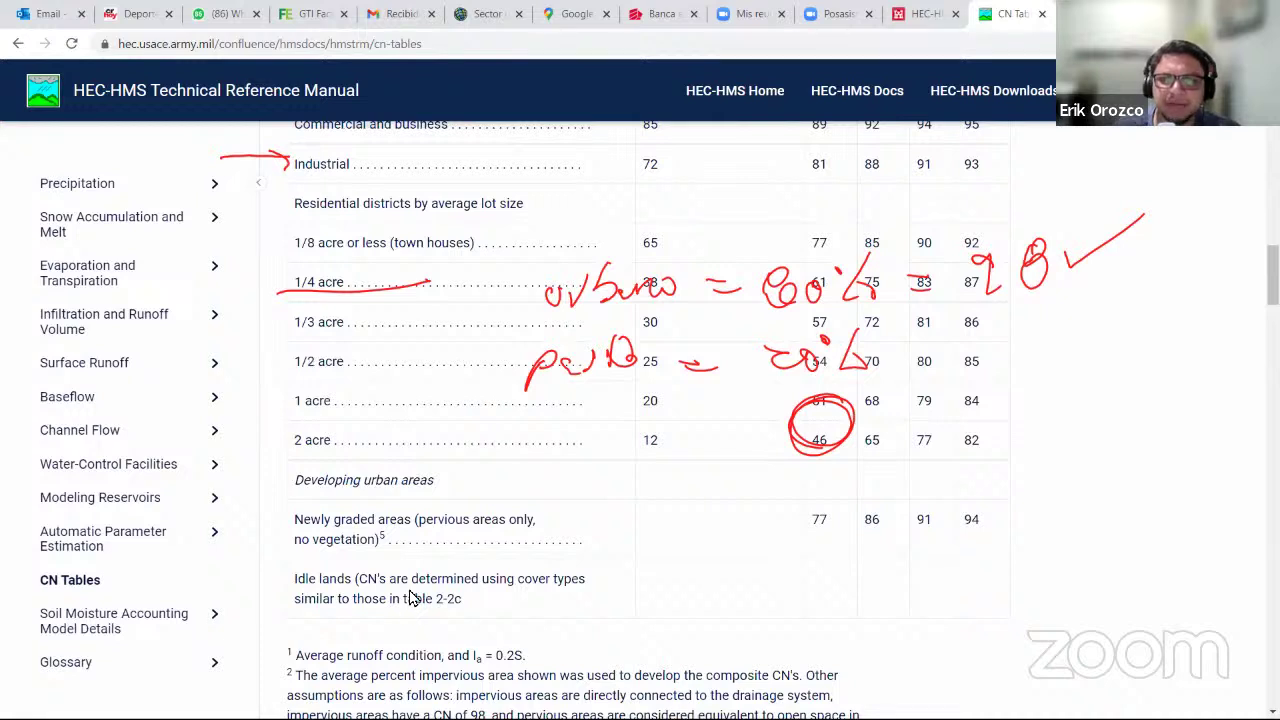
scroll(410, 597, "up", 5)
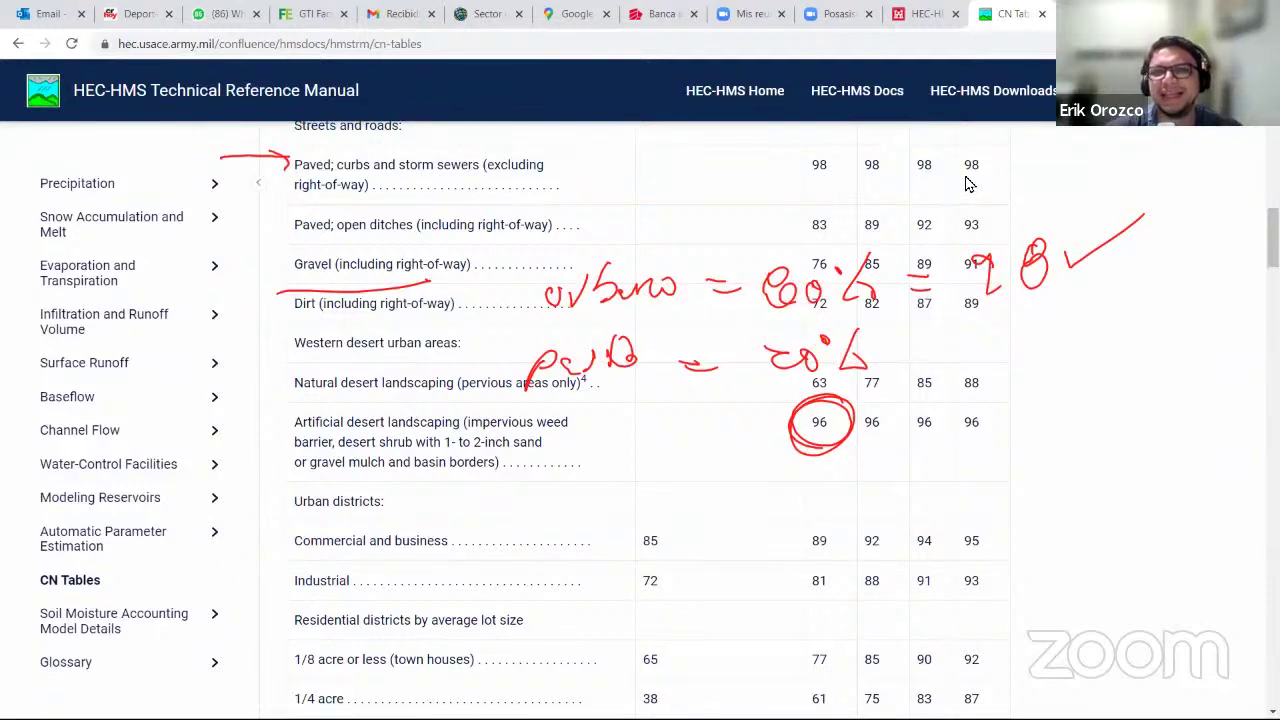
left_click_drag(1060, 249, 942, 208)
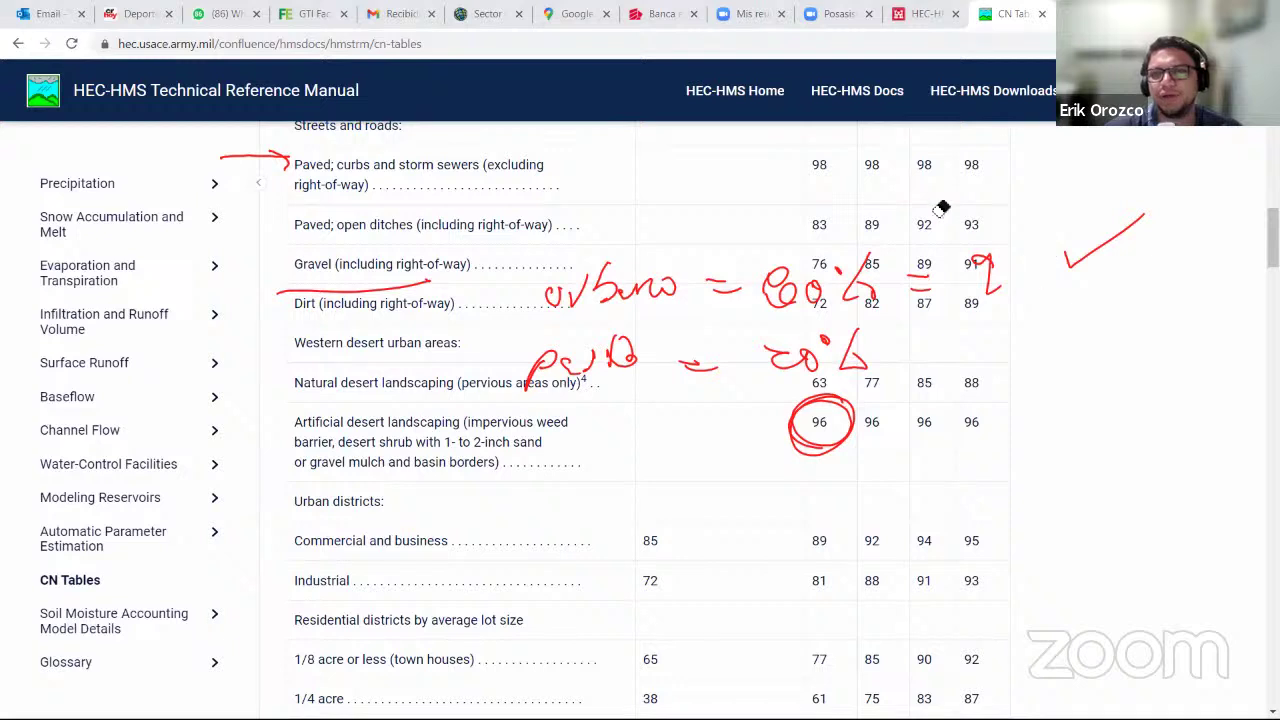
left_click_drag(1016, 258, 1049, 279)
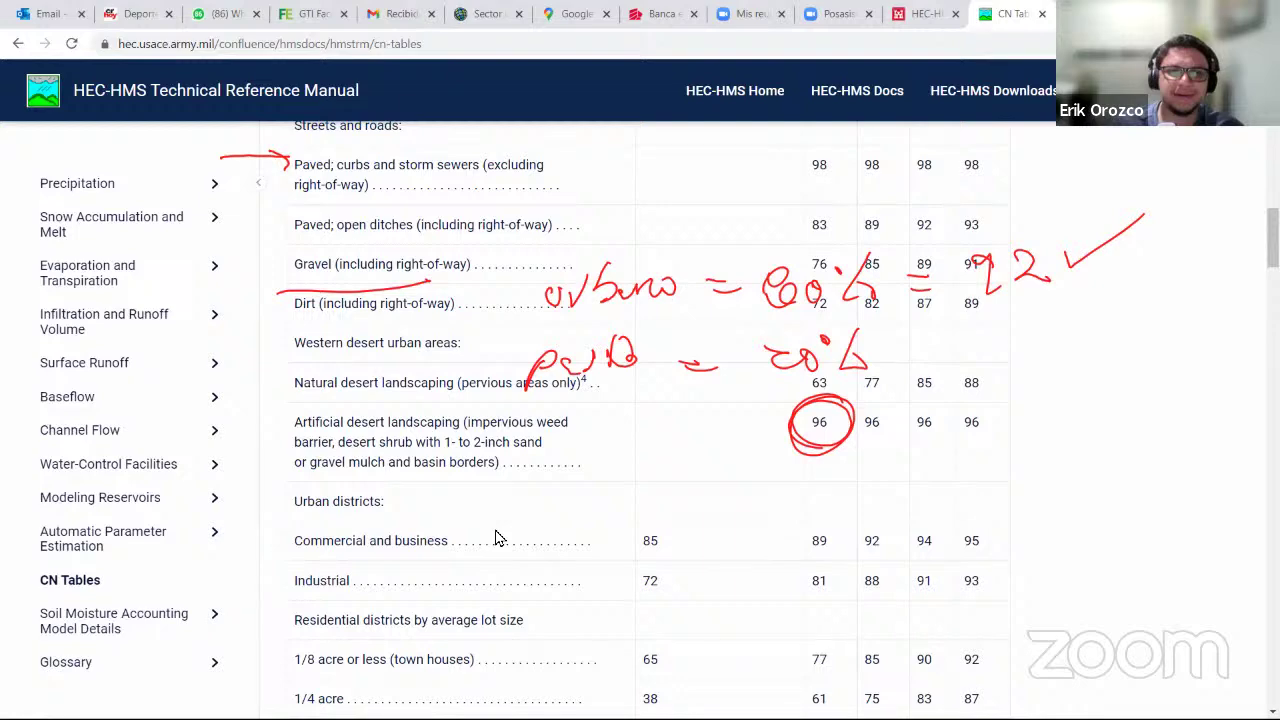
Examine the agricultural land curve number tables for a grass cover, highlighting the pasture, grassland or range entry in Table 2-2c.
scroll(494, 538, "down", 8)
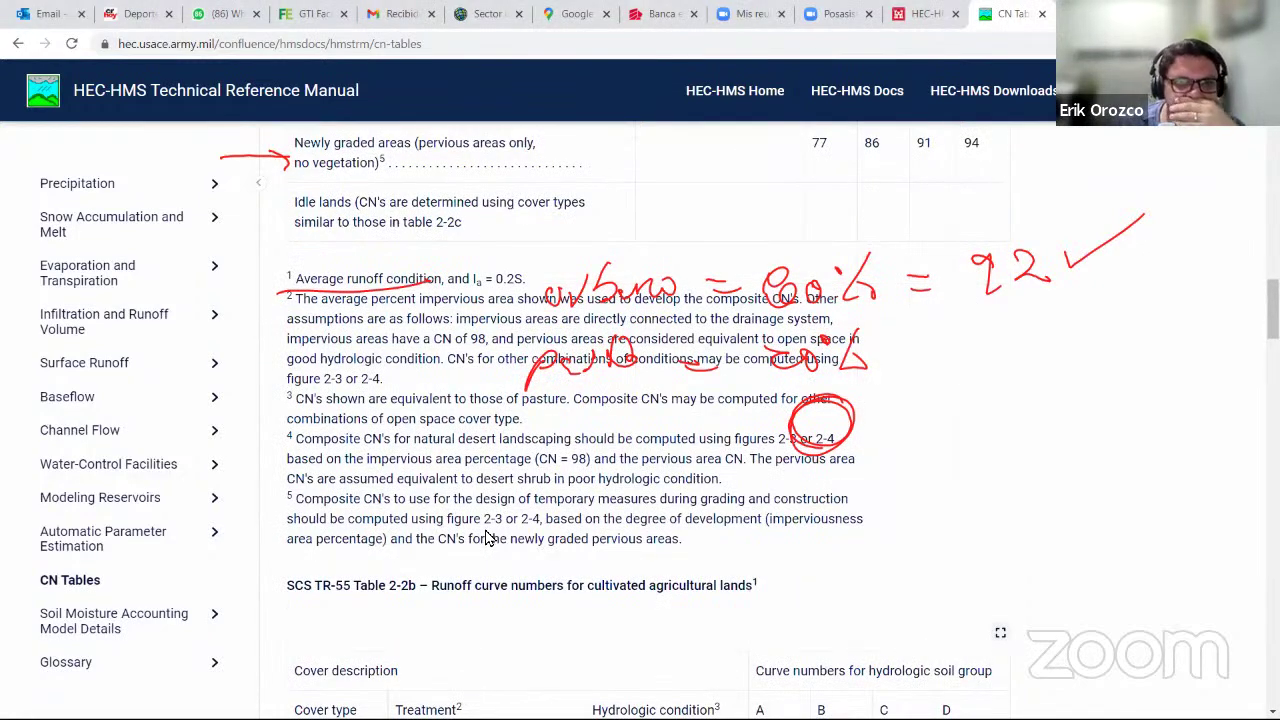
scroll(352, 466, "down", 2)
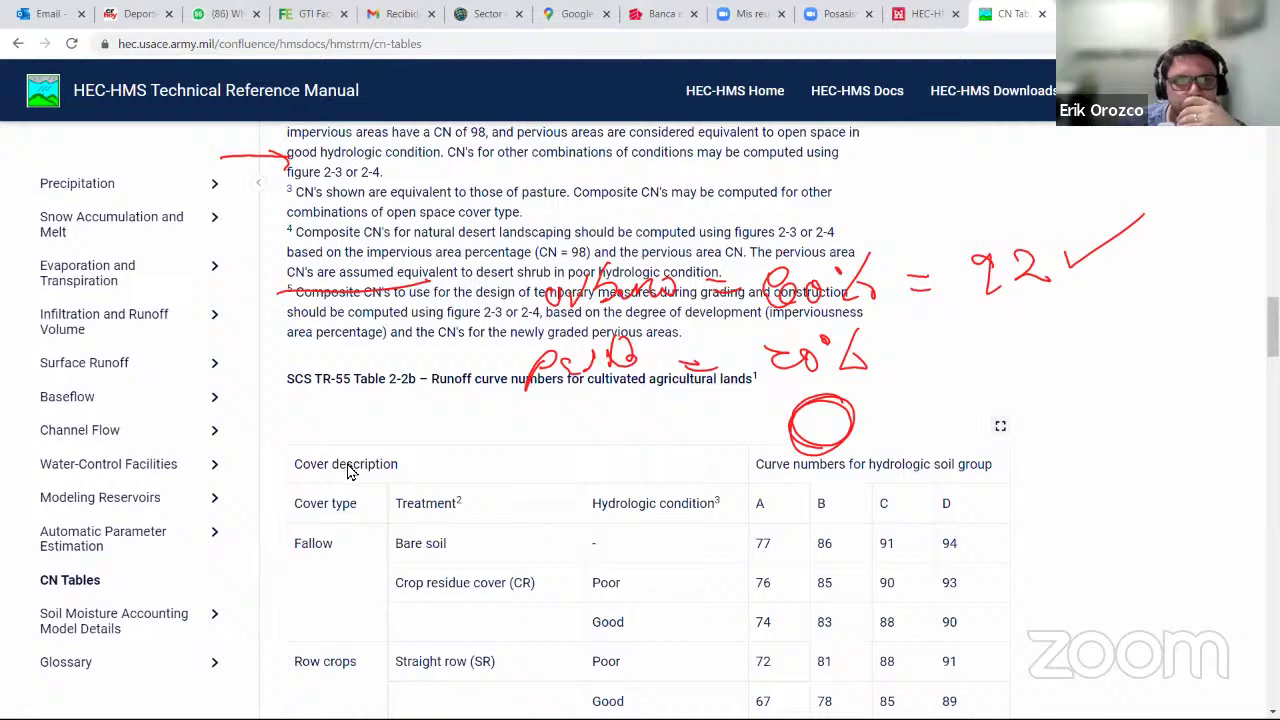
scroll(348, 470, "down", 6)
scroll(345, 475, "down", 6)
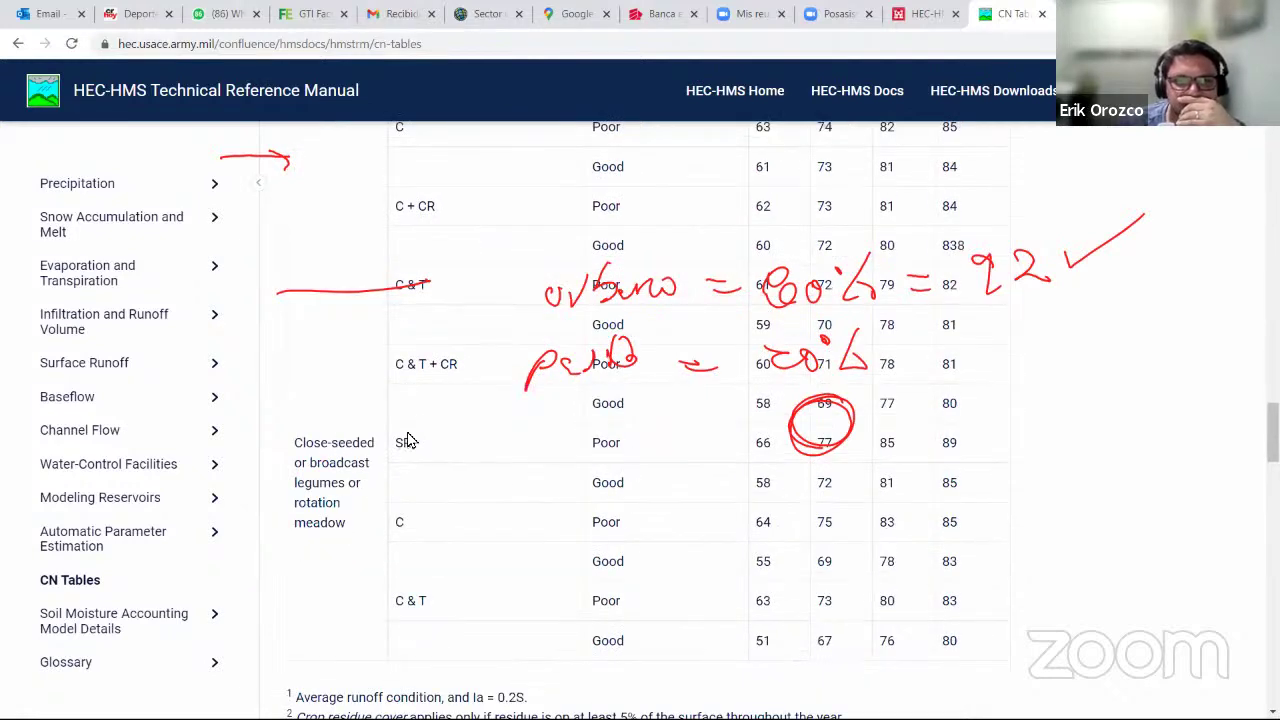
scroll(407, 441, "down", 6)
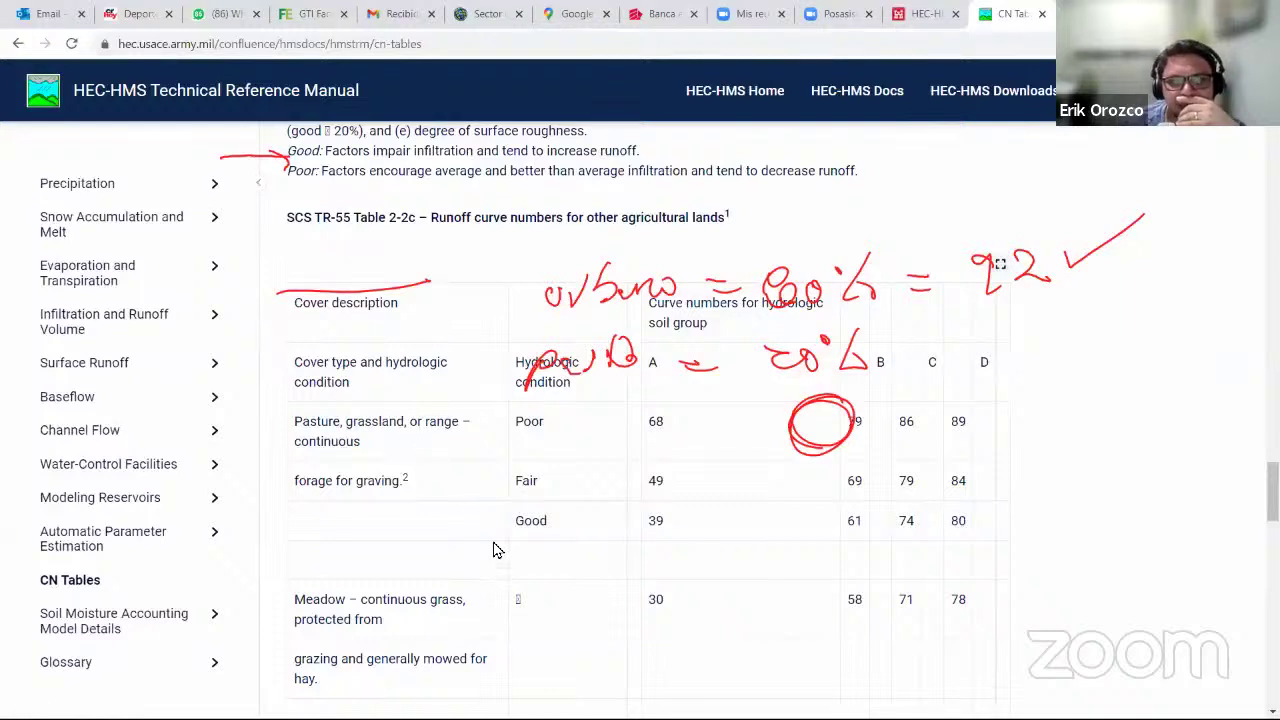
left_click_drag(302, 421, 360, 441)
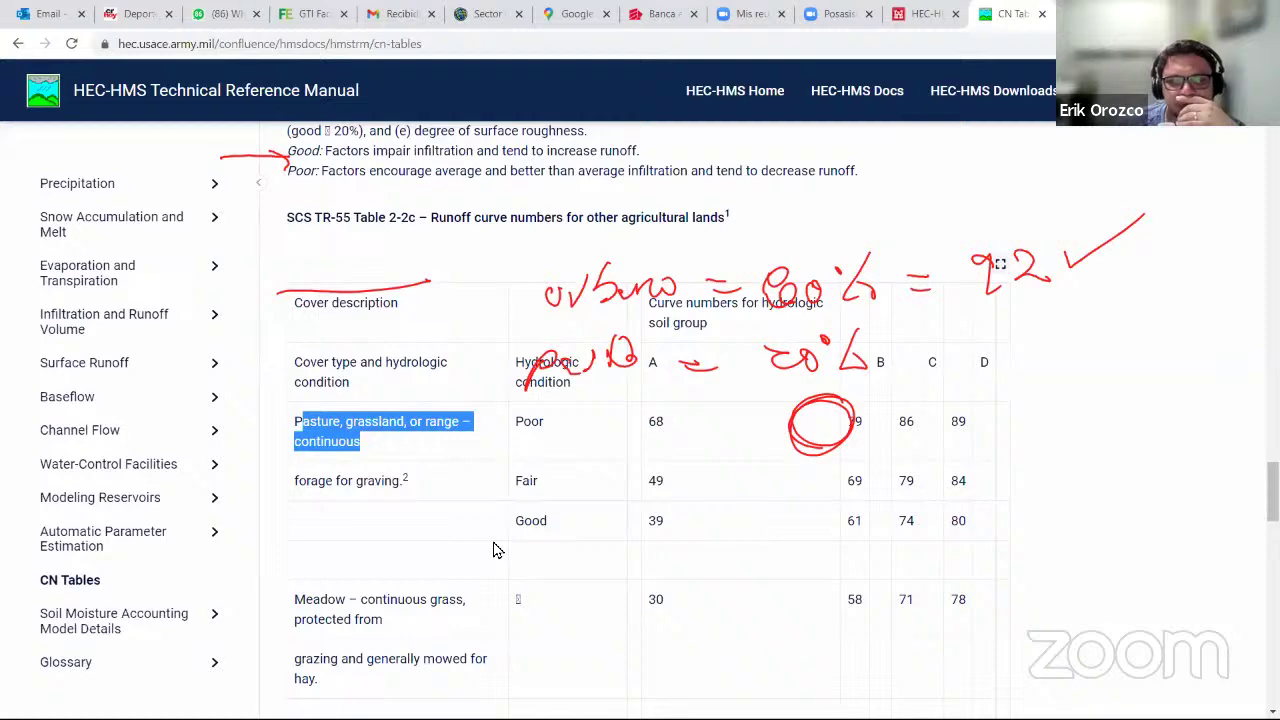
left_click(518, 548)
scroll(518, 548, "up", 2)
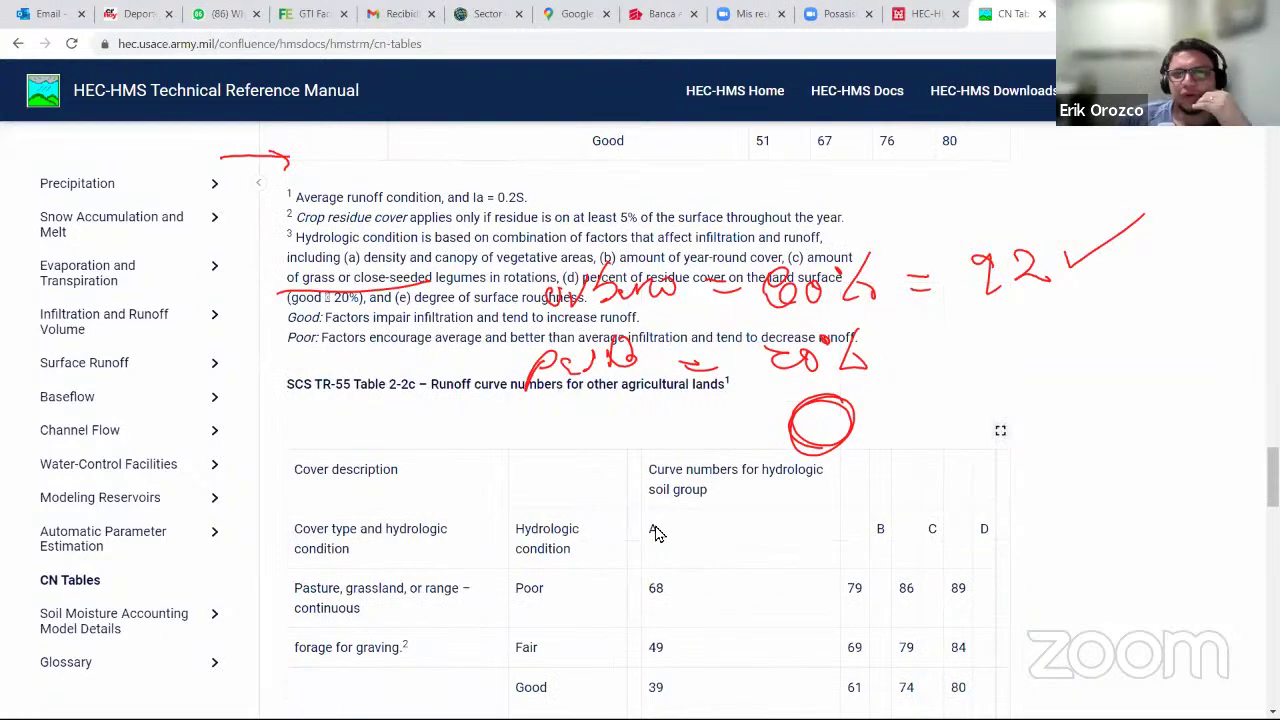
scroll(655, 533, "down", 1)
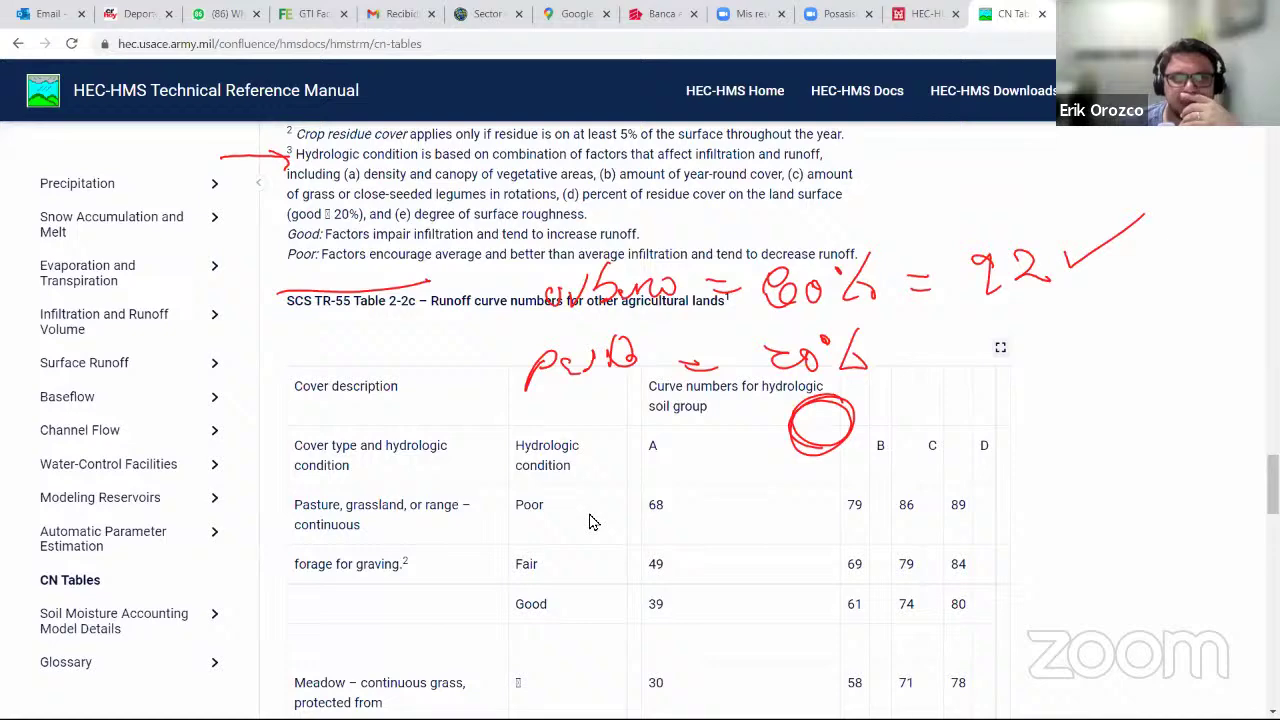
Return to the urban areas table, highlight the good condition grass row's group B value and write “= 61” beside pasto.
scroll(589, 517, "up", 10)
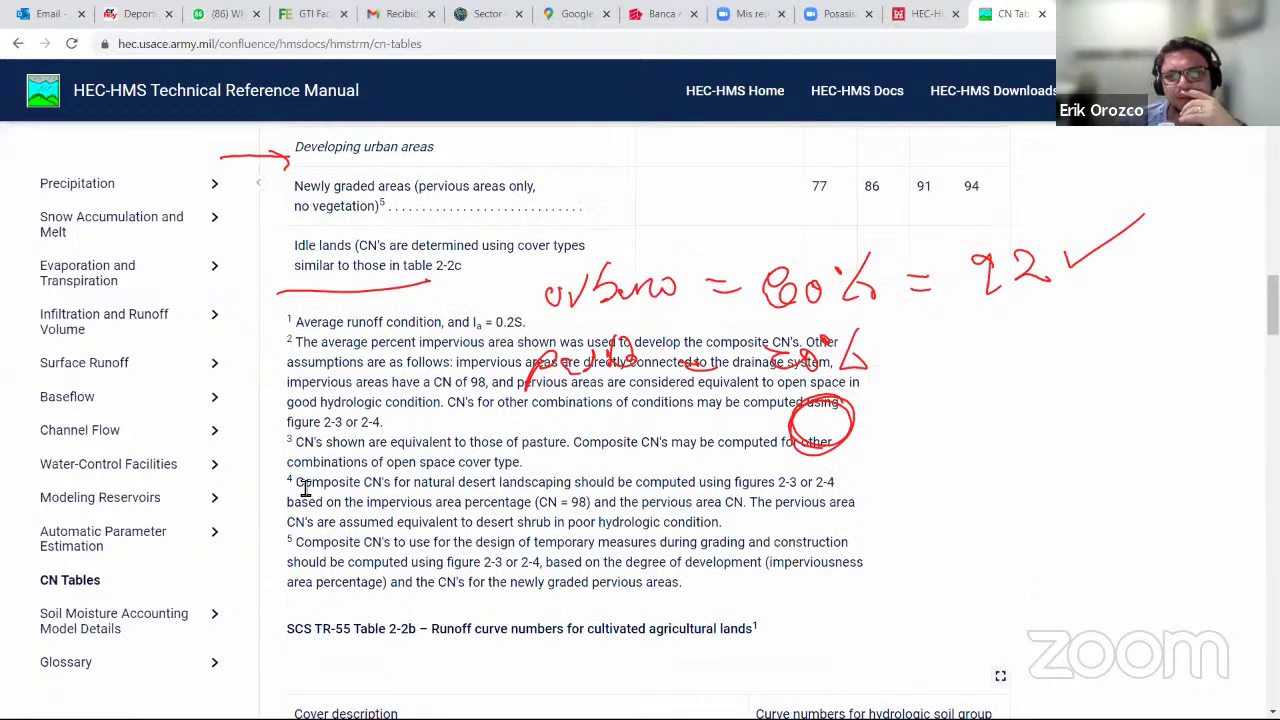
scroll(305, 488, "down", 5)
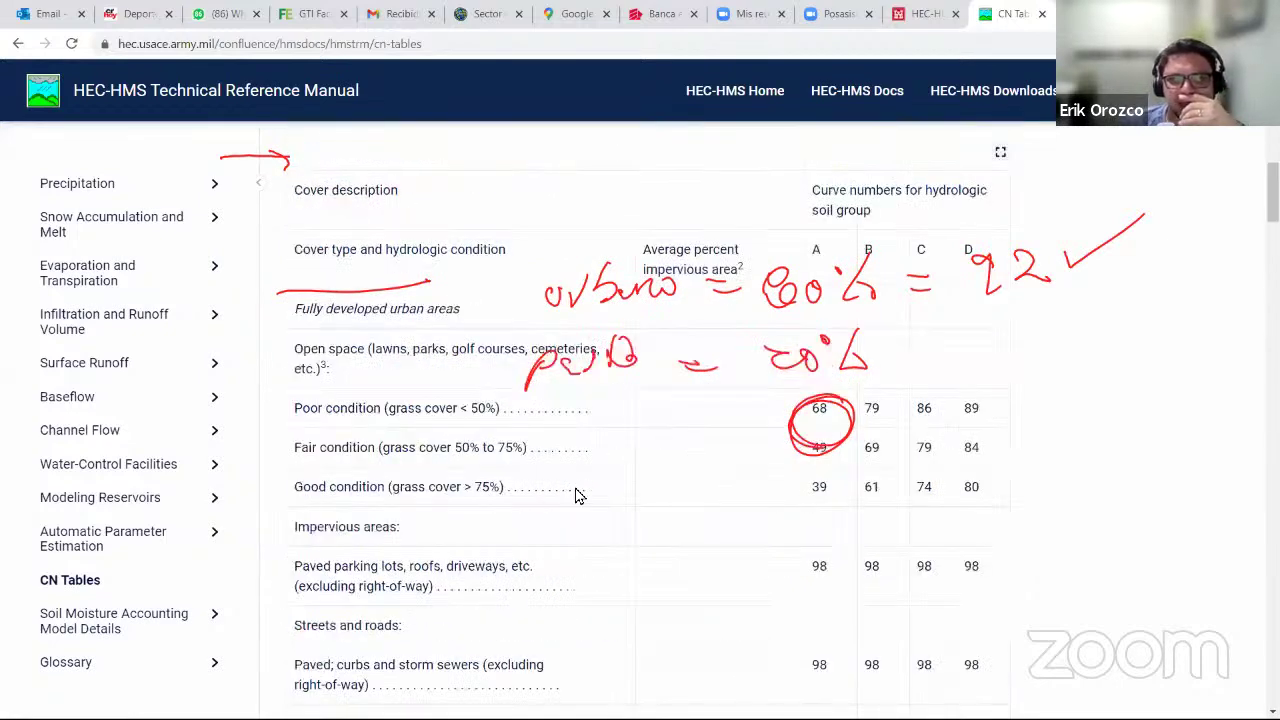
left_click_drag(304, 487, 517, 487)
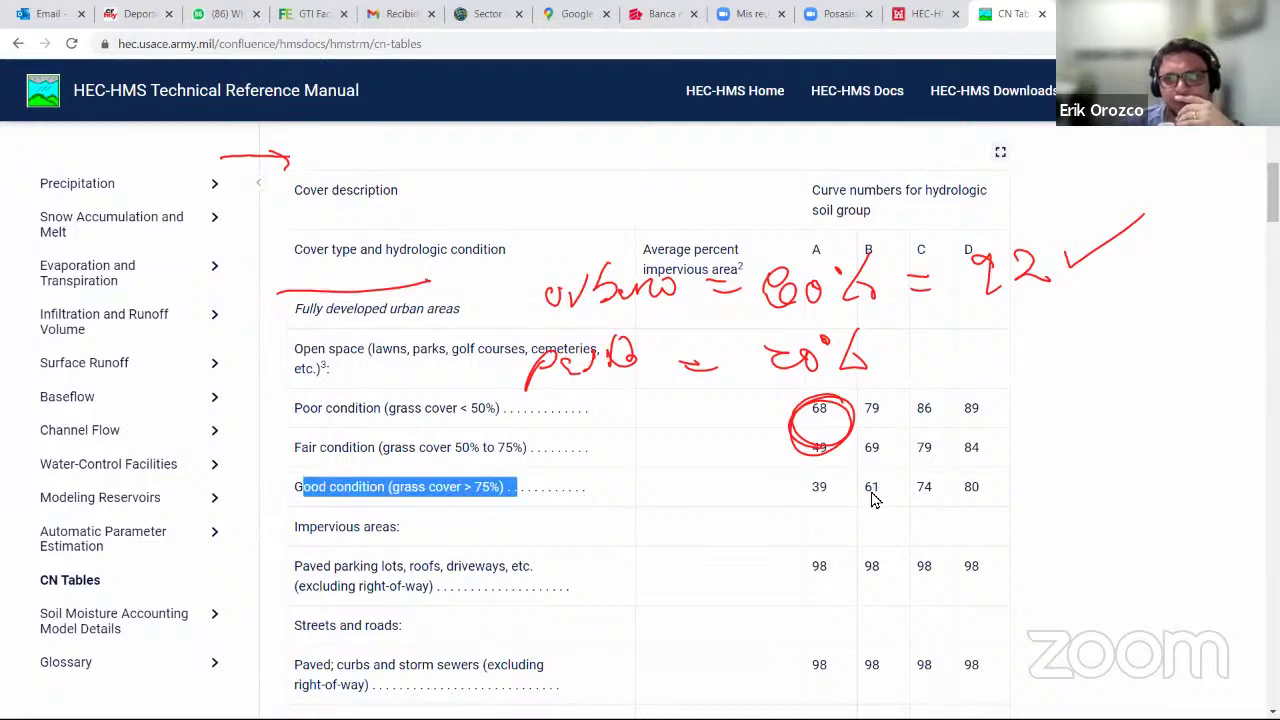
mouse_move(871, 498)
left_mouse_down()
mouse_move(860, 494)
mouse_move(880, 487)
left_mouse_up()
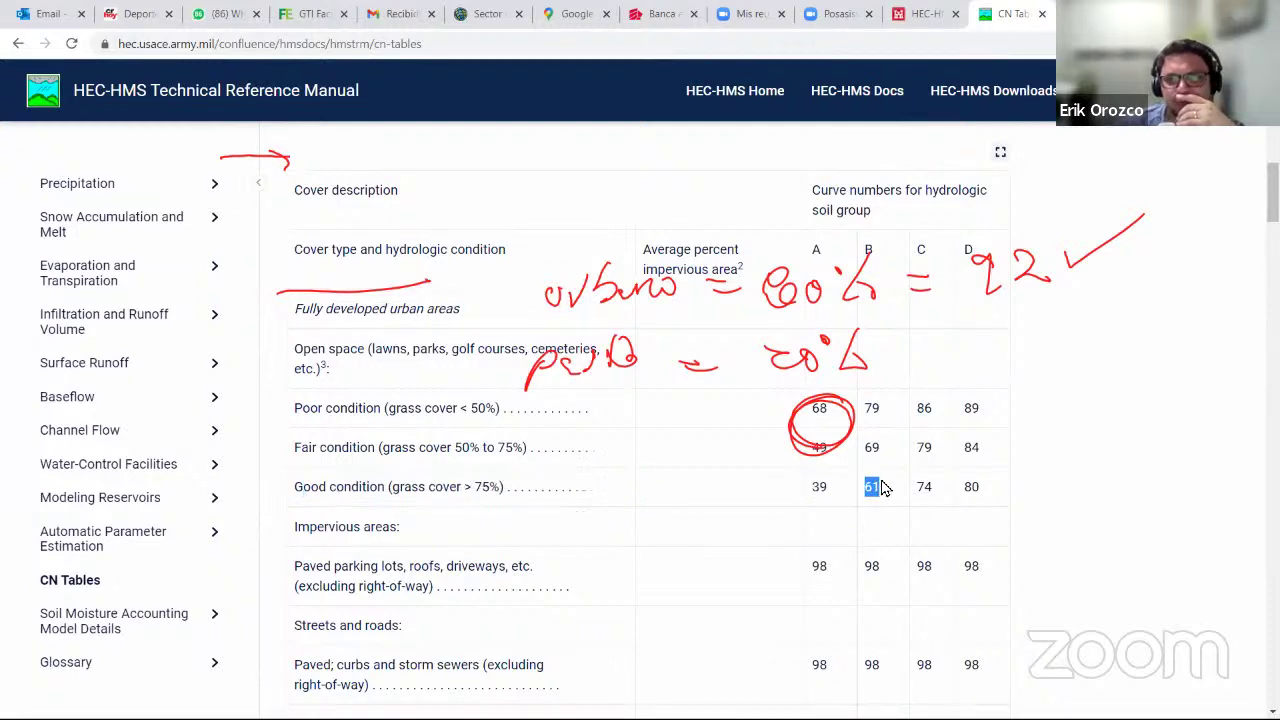
left_click(876, 491)
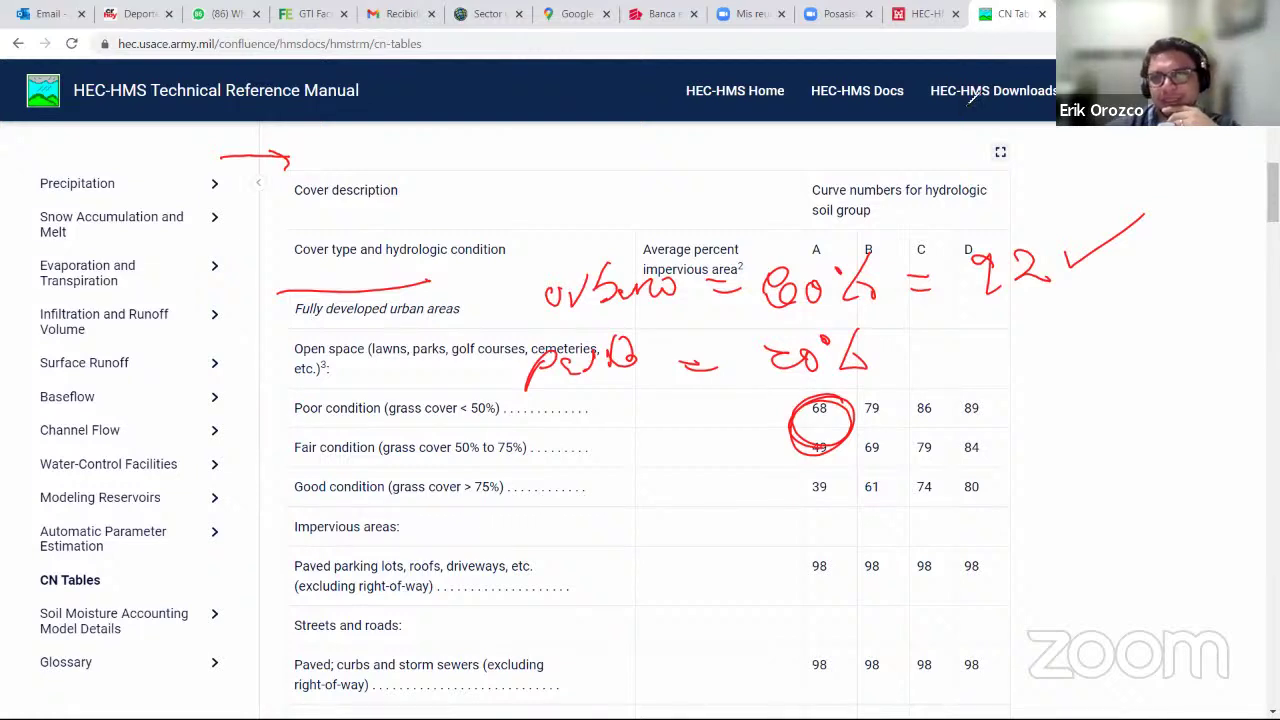
left_click_drag(908, 352, 955, 350)
left_click_drag(910, 366, 958, 364)
mouse_move(1005, 338)
left_mouse_down()
mouse_move(992, 362)
mouse_move(1034, 382)
left_mouse_up()
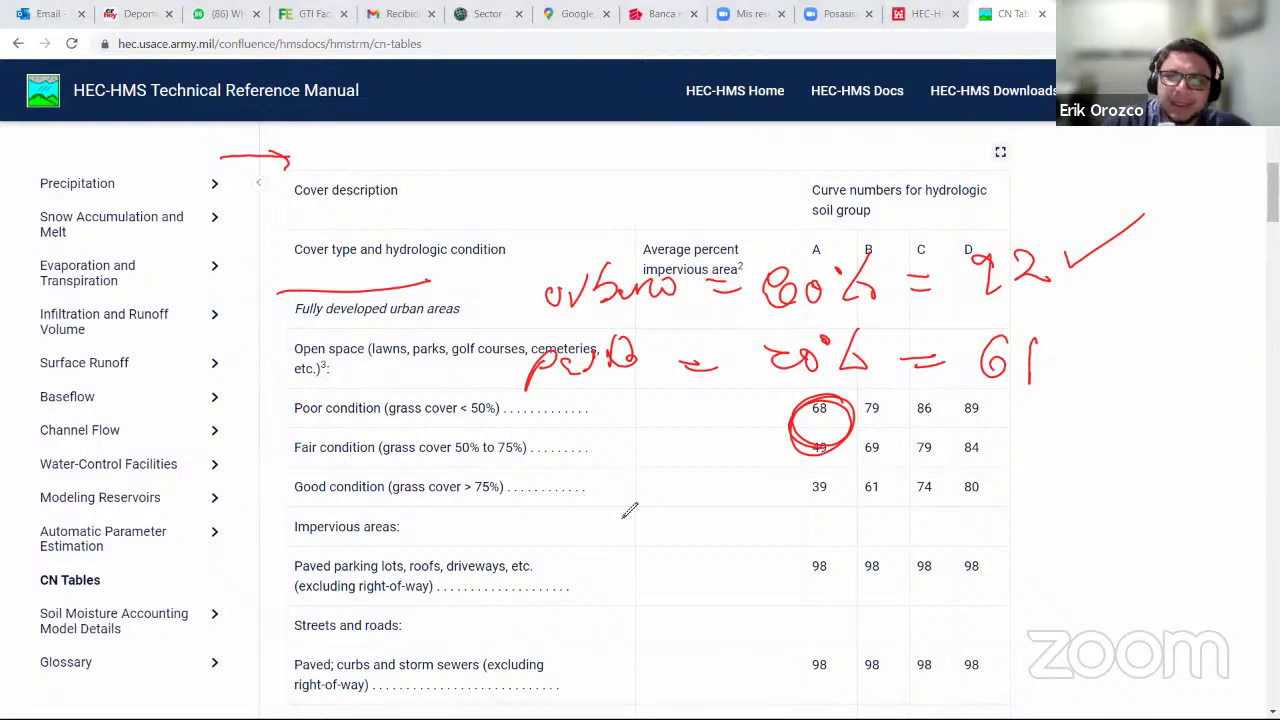
Write “CN ponderado ≈” below the cover lines and add the weighted product “= 73,8” to the urbano line.
mouse_move(570, 488)
left_mouse_down()
mouse_move(560, 512)
mouse_move(615, 518)
mouse_move(642, 466)
left_mouse_up()
mouse_move(650, 532)
left_mouse_down()
mouse_move(800, 505)
mouse_move(832, 484)
mouse_move(826, 506)
mouse_move(900, 516)
left_mouse_up()
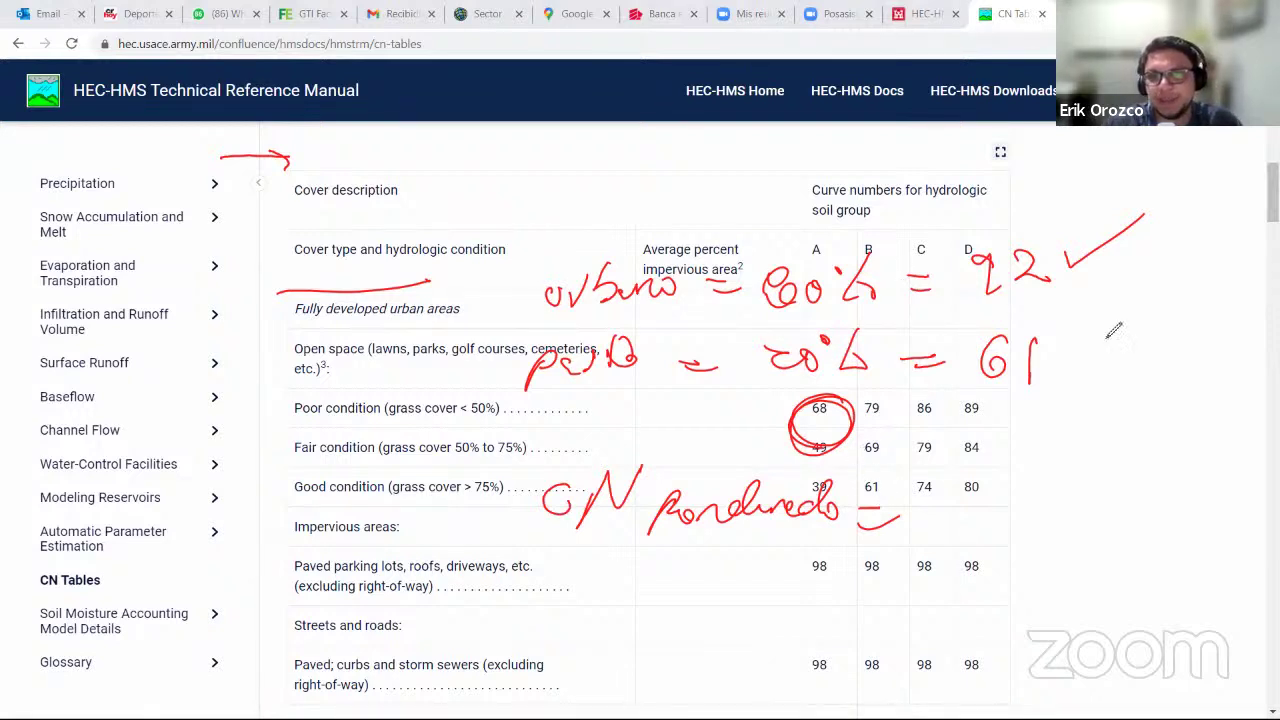
left_click_drag(1097, 269, 1126, 277)
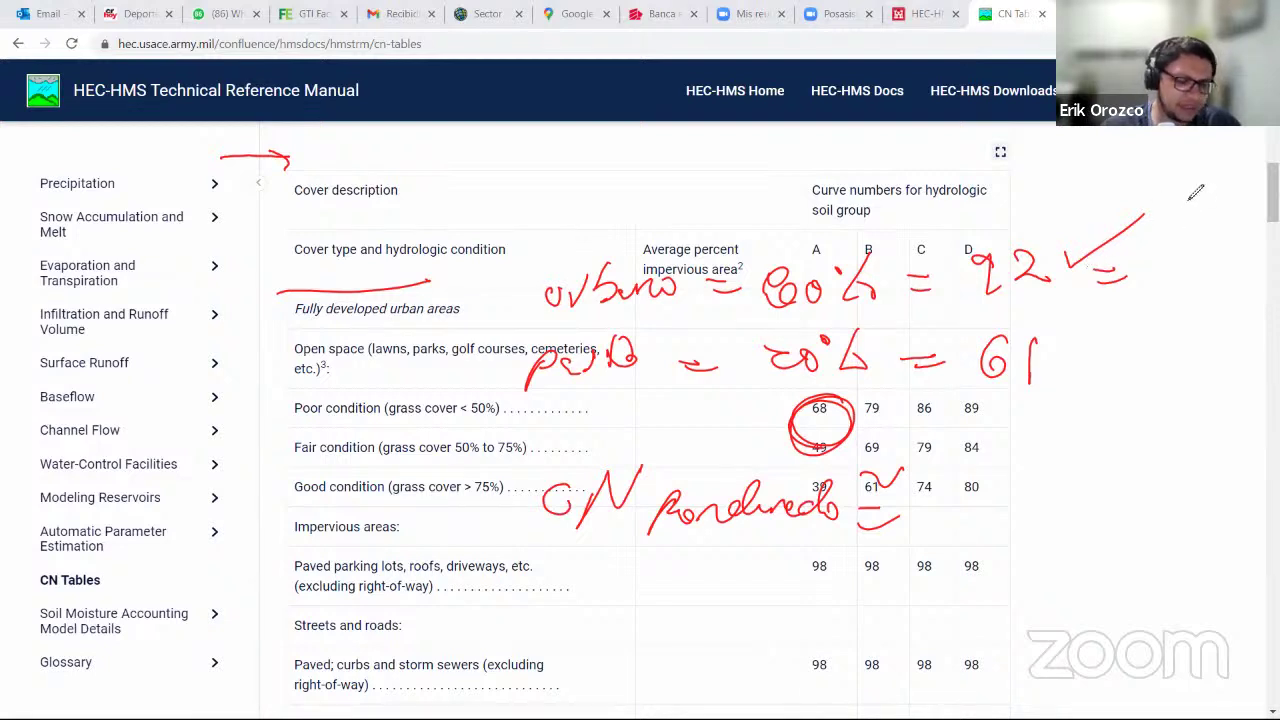
left_click(1145, 268)
mouse_move(1149, 254)
left_mouse_down()
mouse_move(1158, 284)
mouse_move(1192, 290)
left_mouse_up()
mouse_move(1224, 250)
left_mouse_down()
mouse_move(1212, 270)
mouse_move(1226, 284)
left_mouse_up()
Add the weighted product “= 12,2” to the pasto line and draw a sum line beneath it.
left_click_drag(1088, 366, 1104, 362)
left_click_drag(1090, 376, 1112, 374)
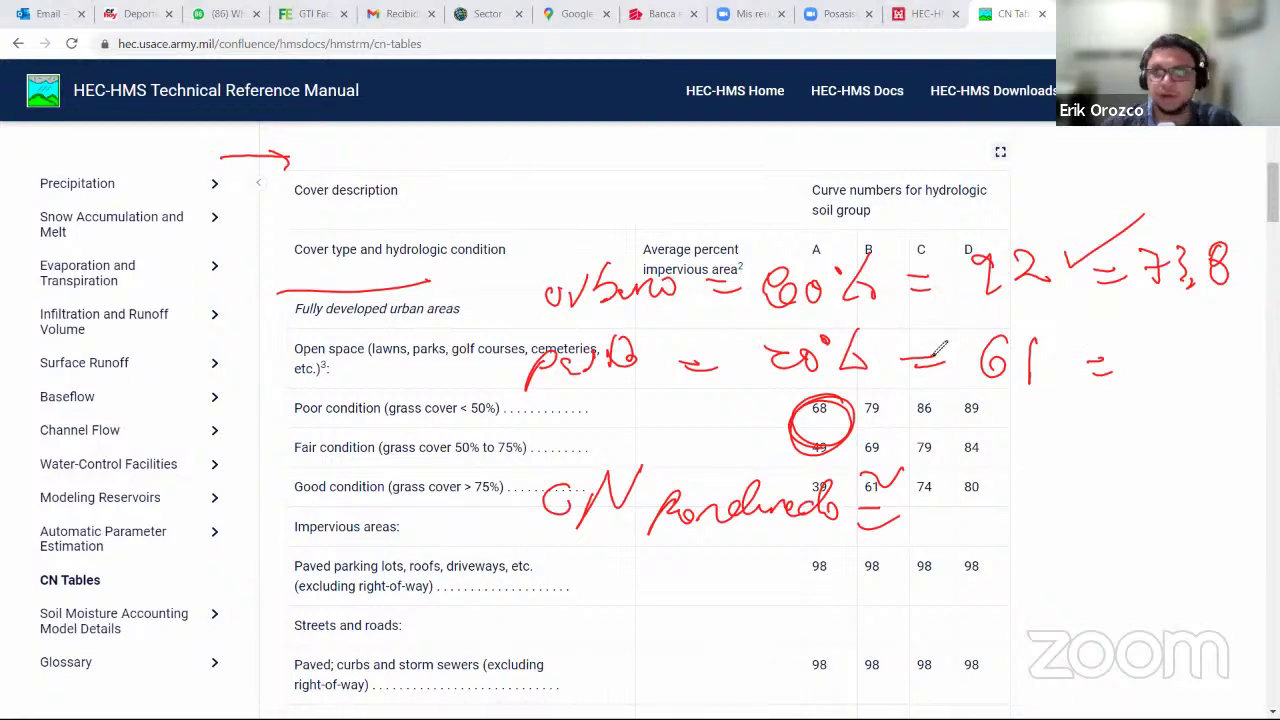
mouse_move(1158, 348)
left_mouse_down()
mouse_move(1156, 371)
mouse_move(1197, 372)
left_mouse_up()
left_click_drag(1208, 366, 1204, 382)
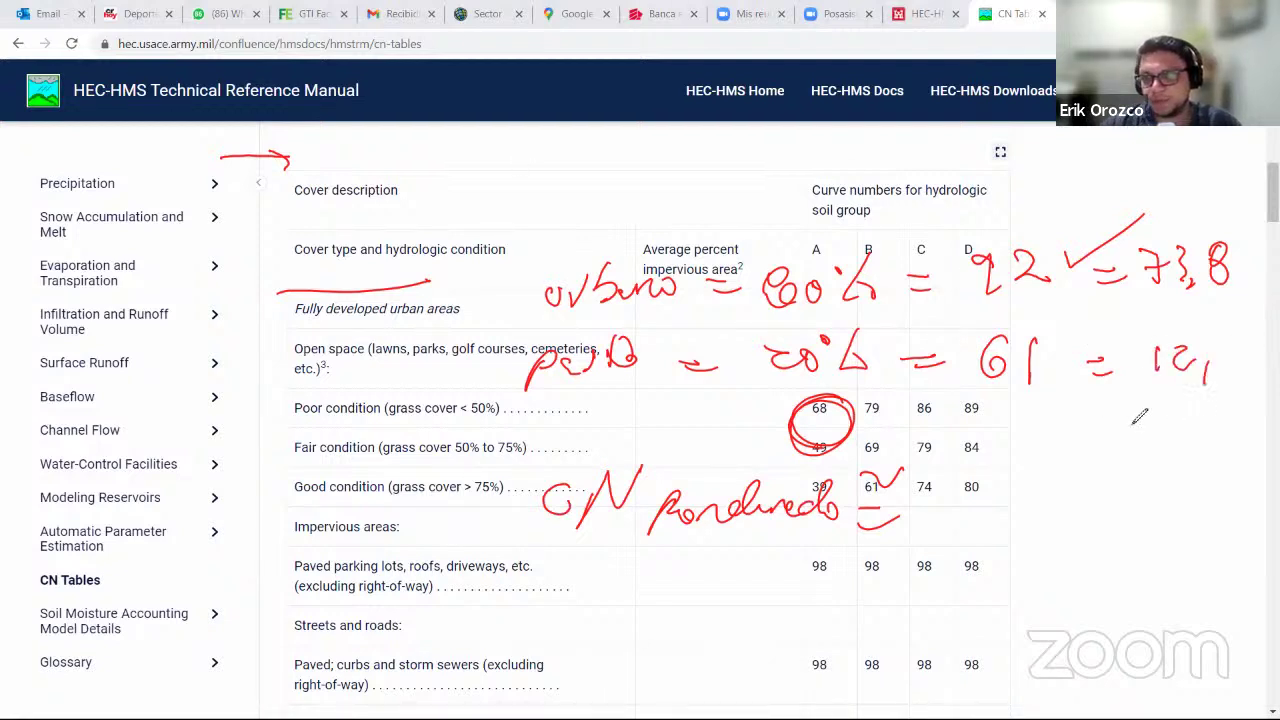
left_click_drag(1240, 340, 1229, 362)
left_click_drag(1133, 418, 1265, 406)
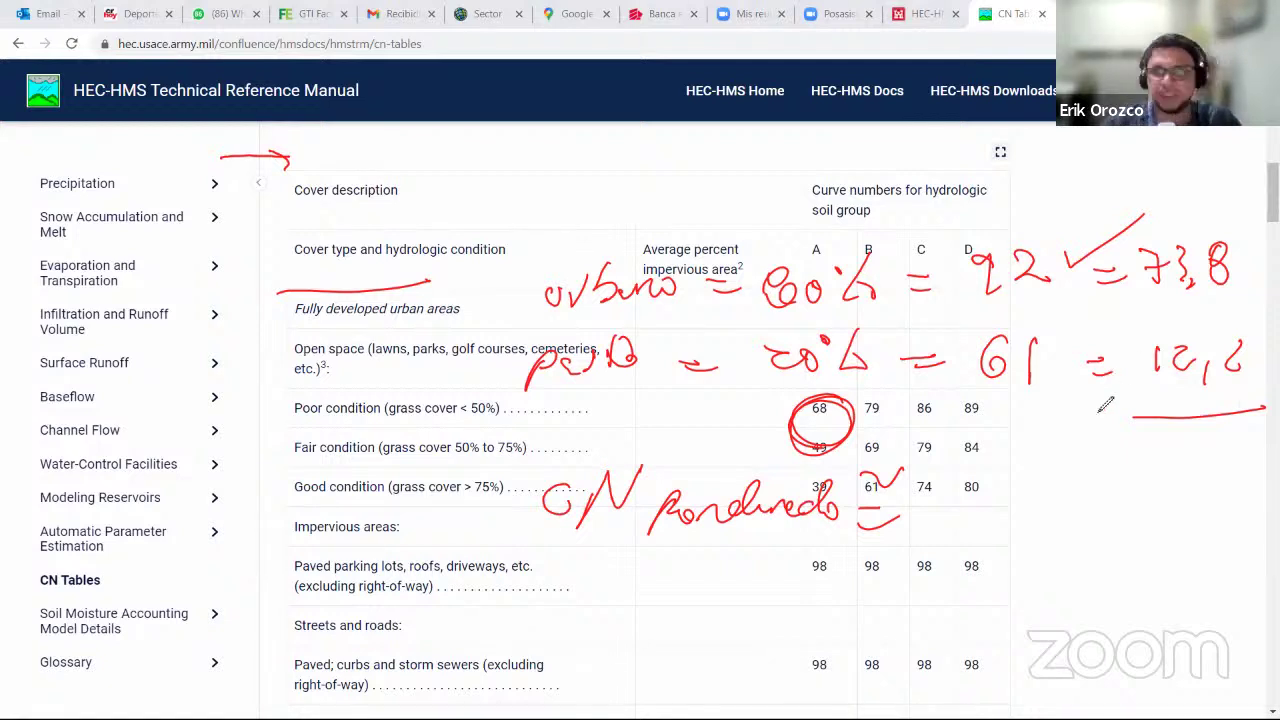
Write the underlined sum 86, enter 86 as the “CN ponderado” value and draw a box around that result.
left_click_drag(1176, 445, 1196, 470)
left_click_drag(1255, 510, 1110, 515)
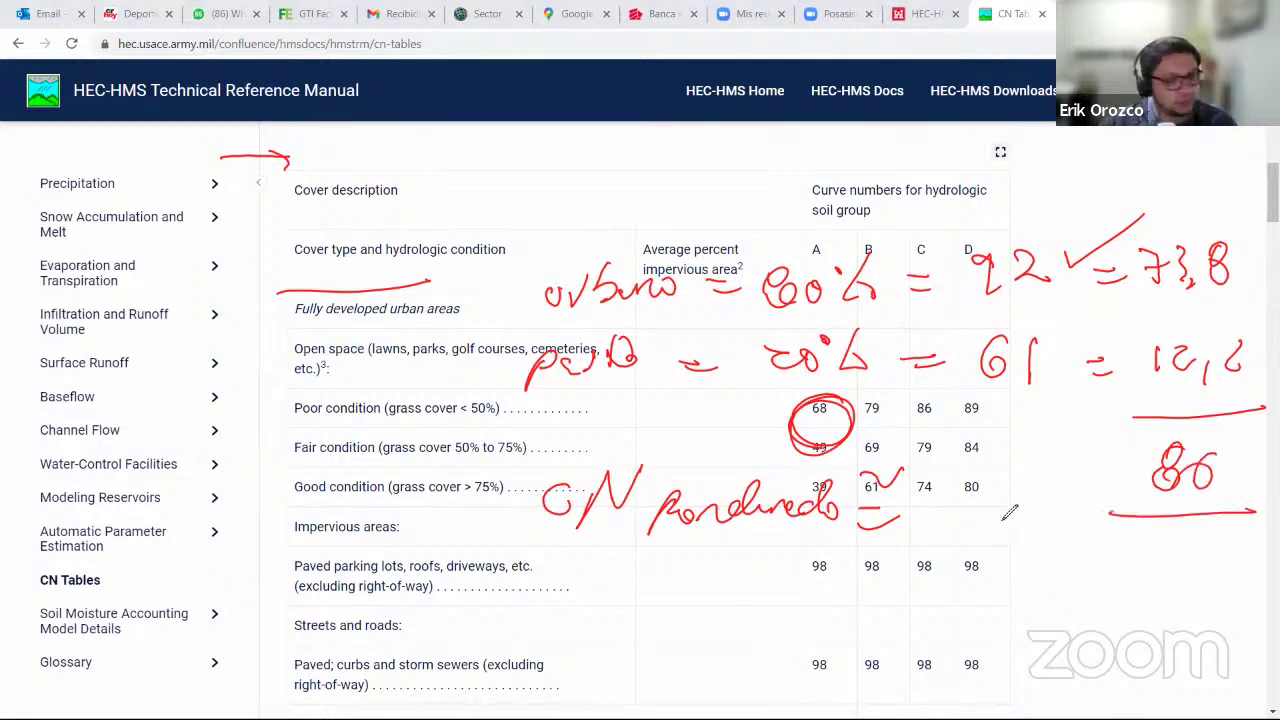
mouse_move(958, 482)
left_mouse_down()
mouse_move(942, 545)
mouse_move(992, 526)
left_mouse_up()
left_click_drag(512, 463, 495, 565)
mouse_move(492, 490)
left_mouse_down()
mouse_move(527, 470)
mouse_move(480, 578)
left_mouse_up()
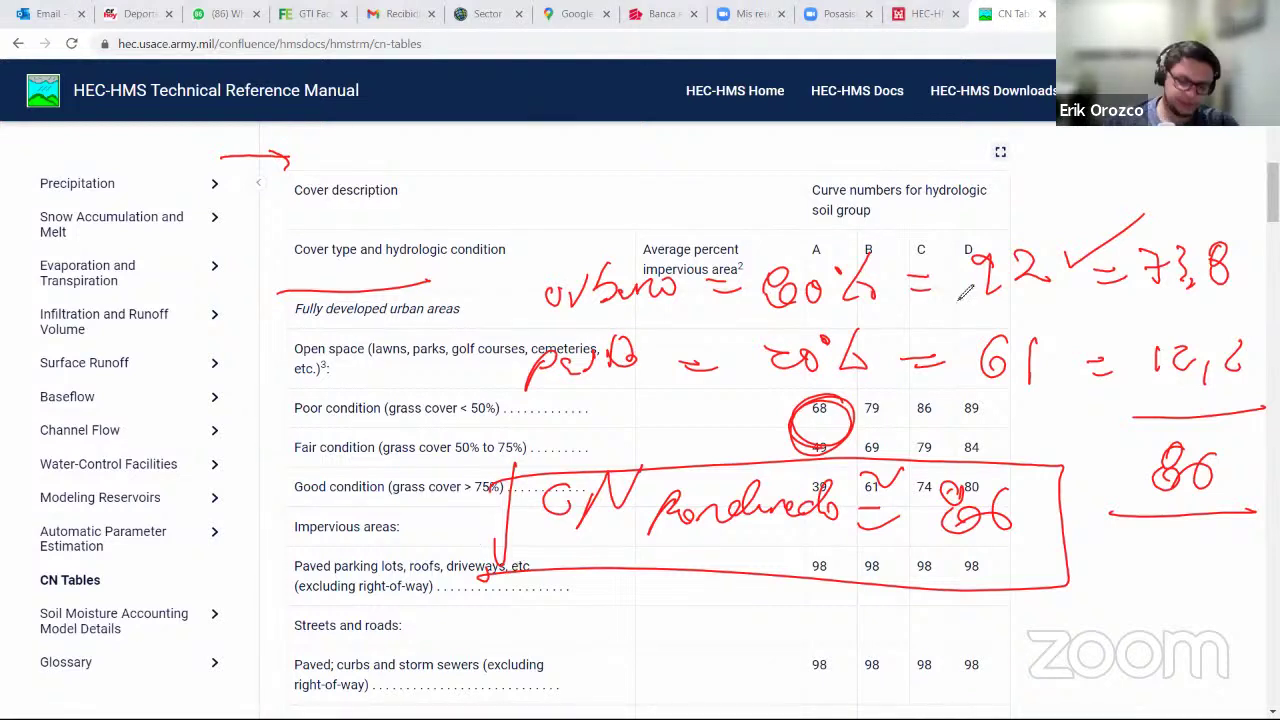
Clear the handwritten annotations over the CN tables and switch to the Quebrada Aries exercise notes in the PowerPoint slide show.
key("Escape")
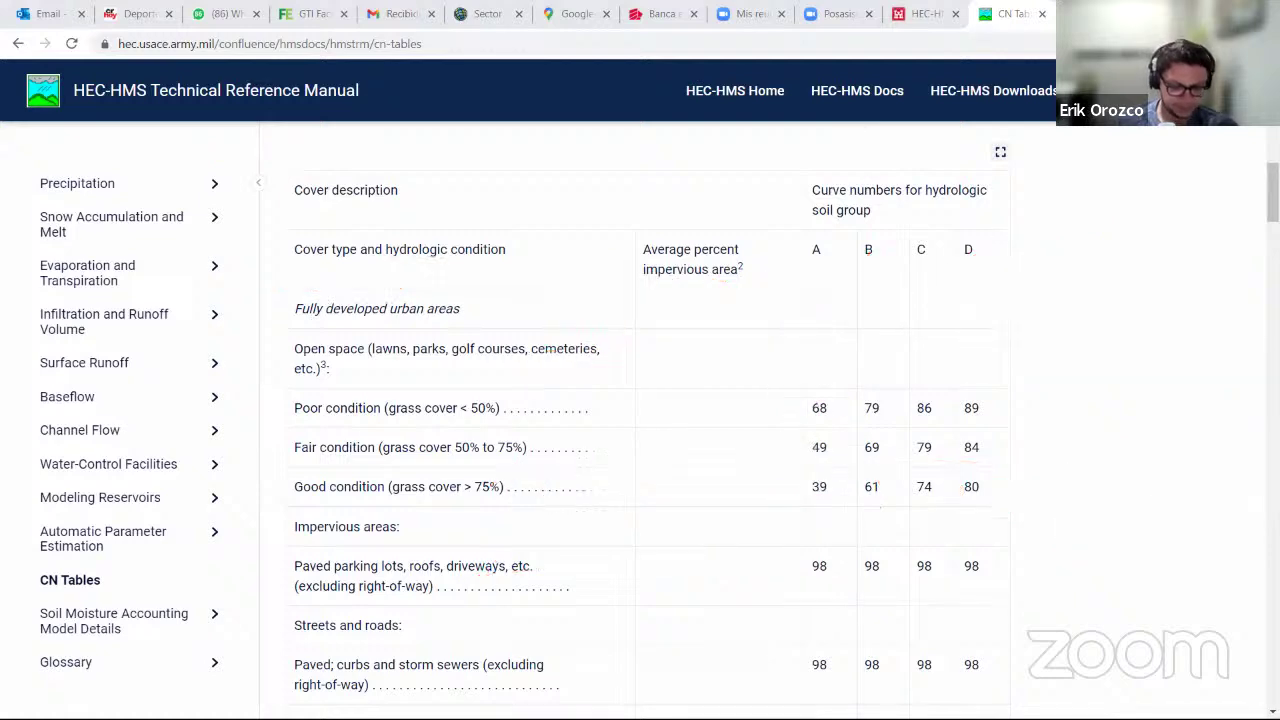
key("super")
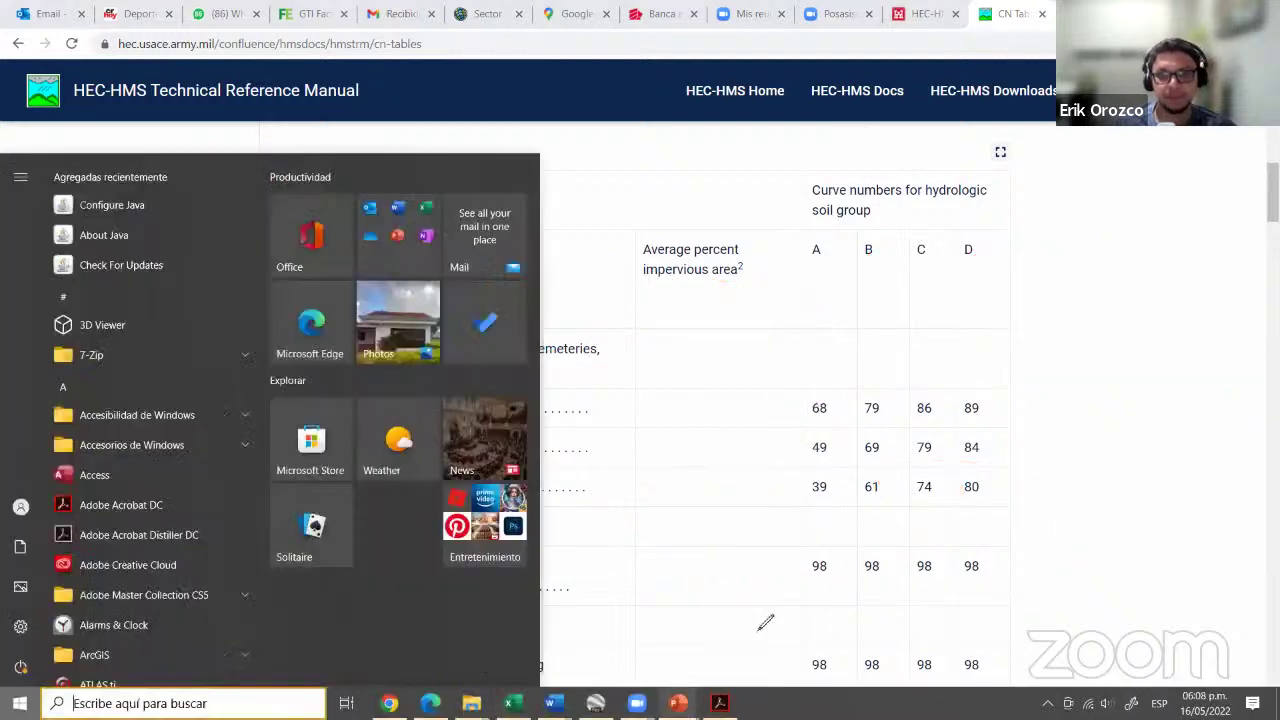
left_click(678, 703)
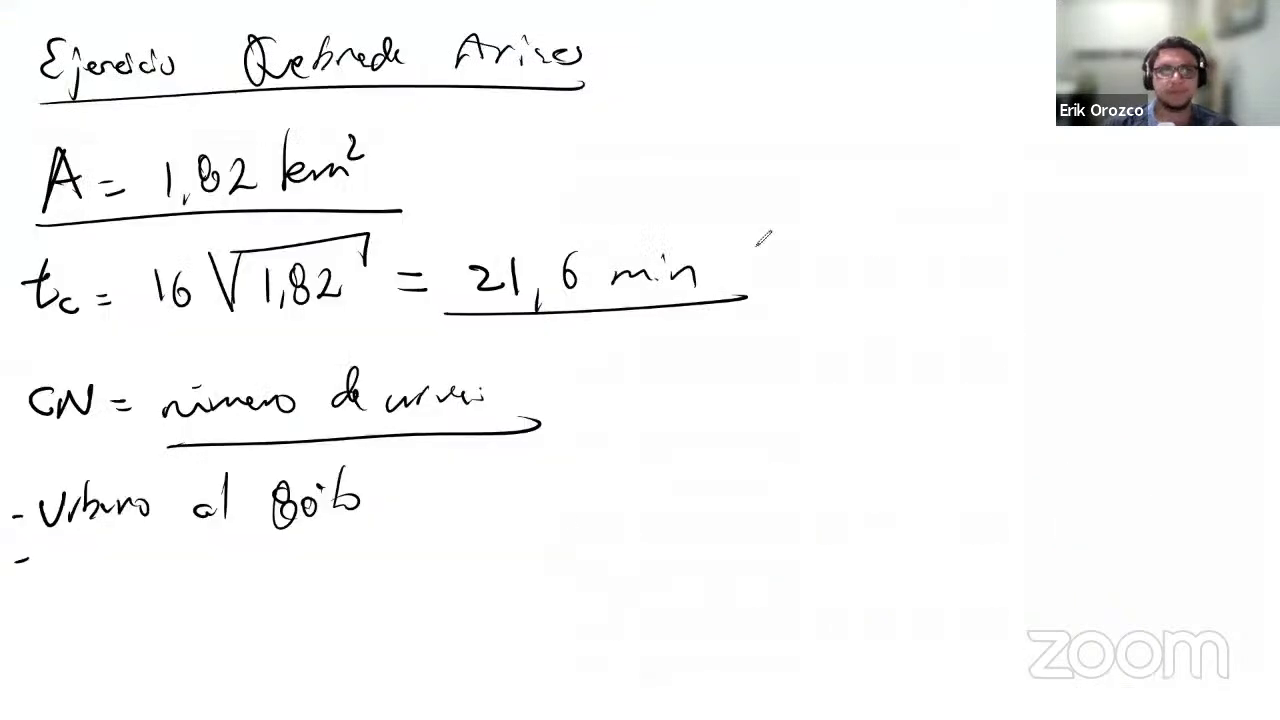
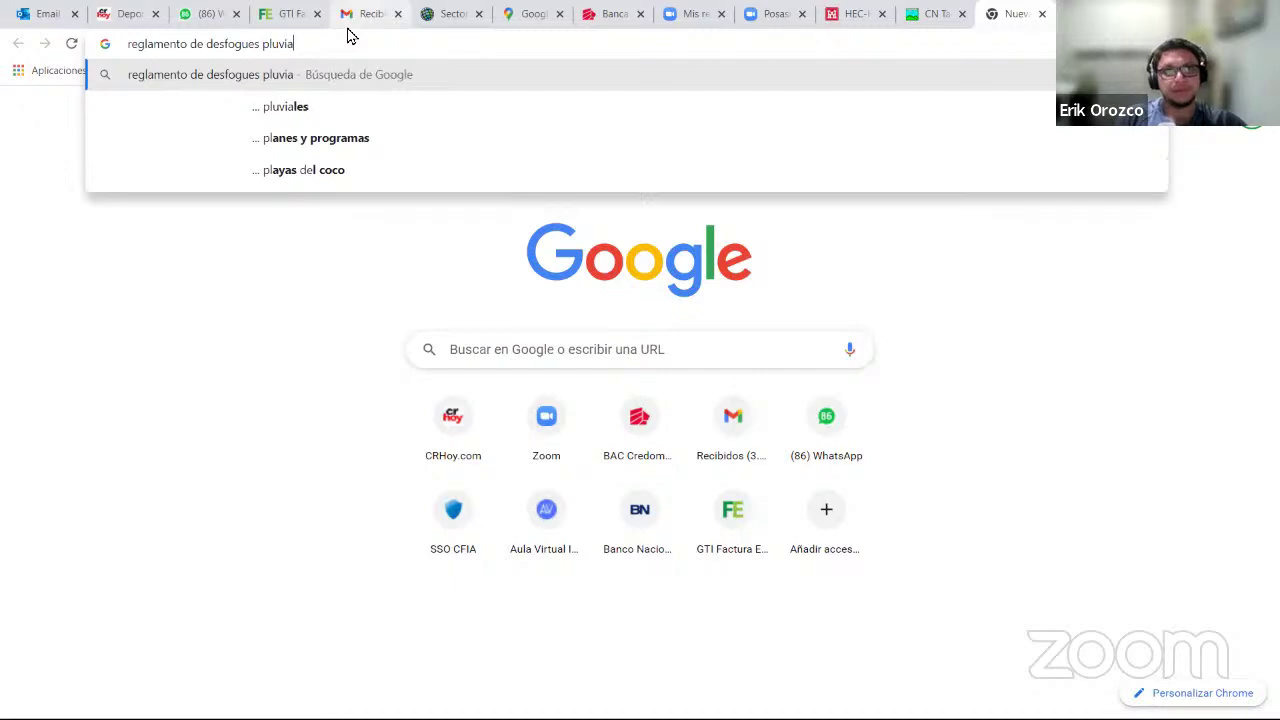
Search Google for “reglamento de desfogues pluviales municipalidad de heredia” and open the Cantón Central de Heredia regulation PDF from the municipality's site.
type("les municipalidad ")
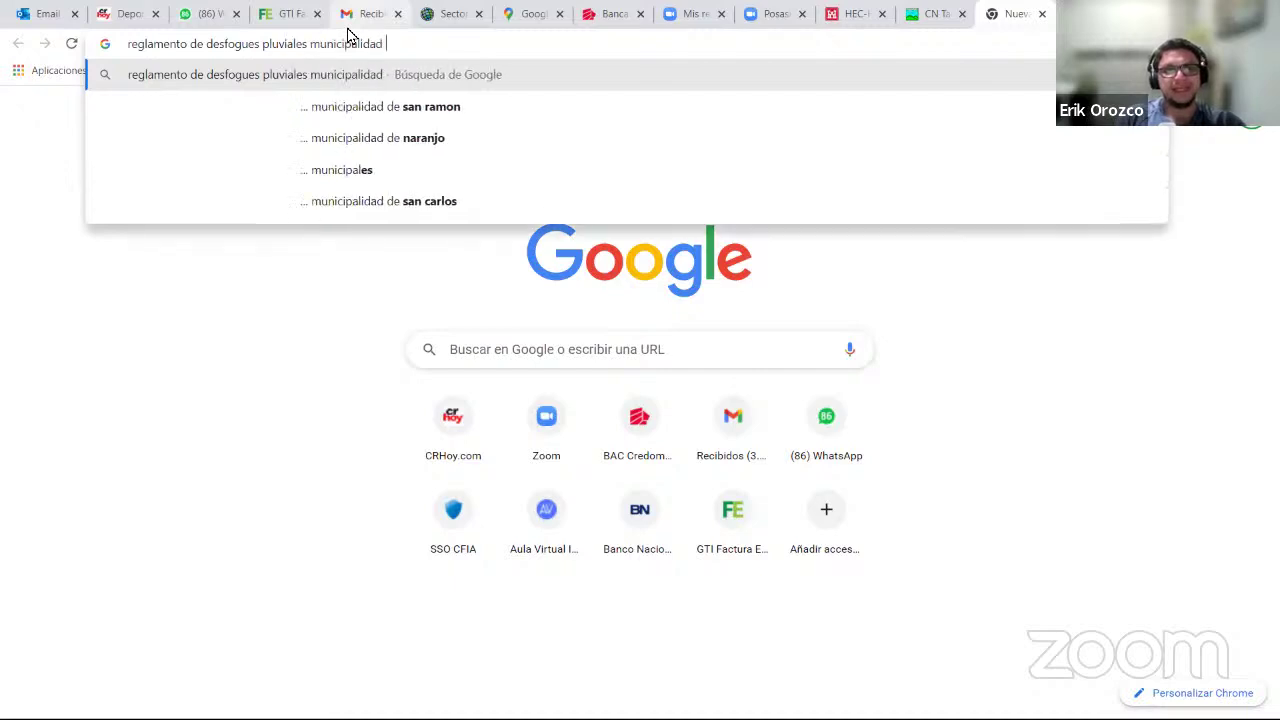
type("de heredia")
key("Return")
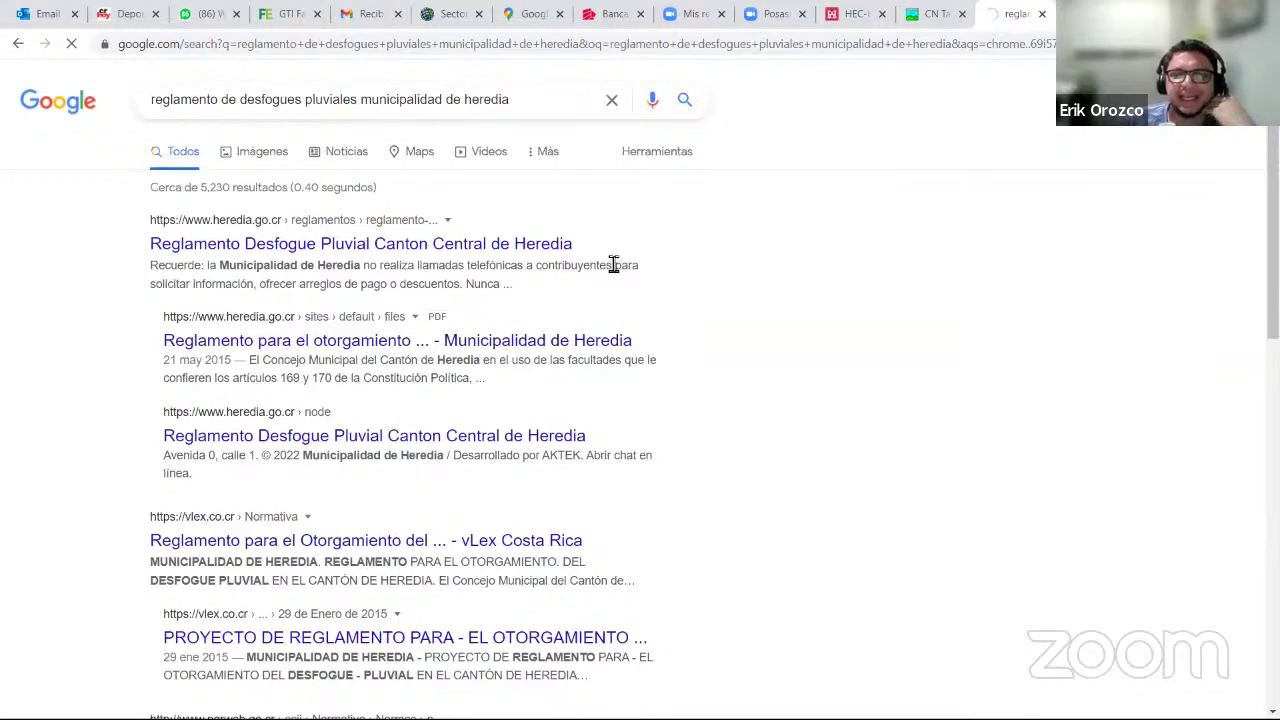
left_click(566, 246)
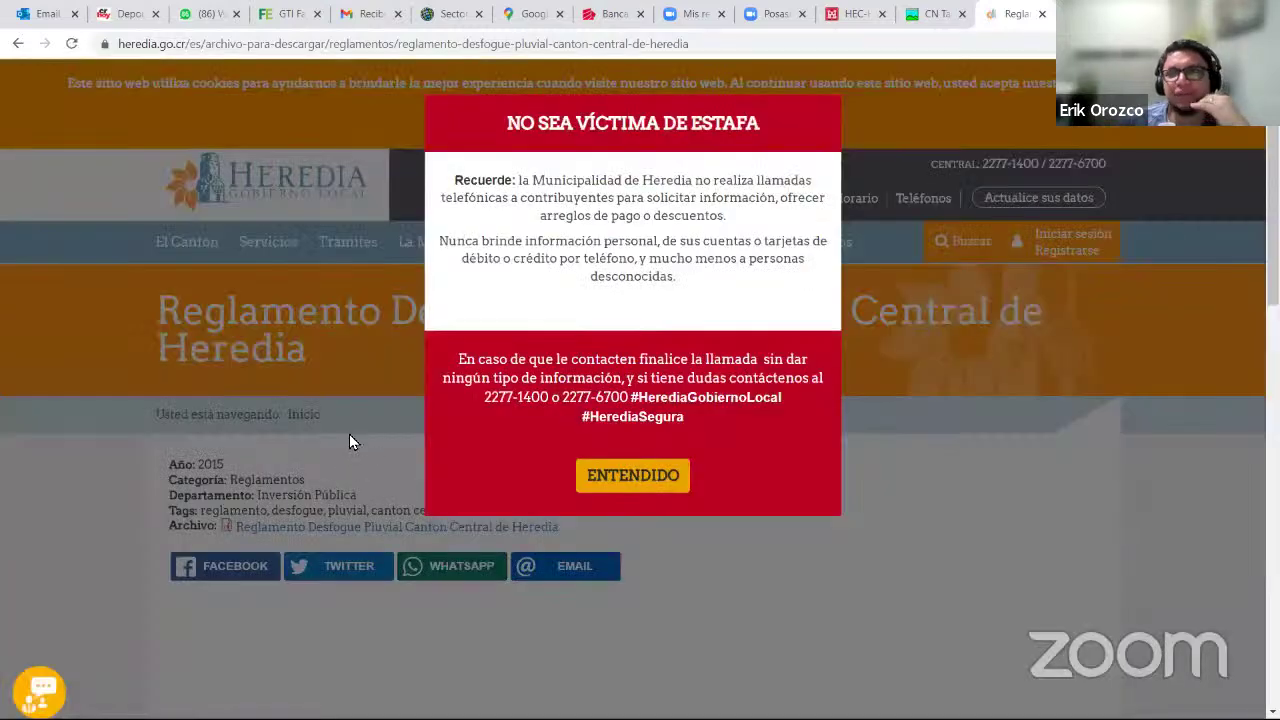
left_click(349, 436)
left_click(349, 436)
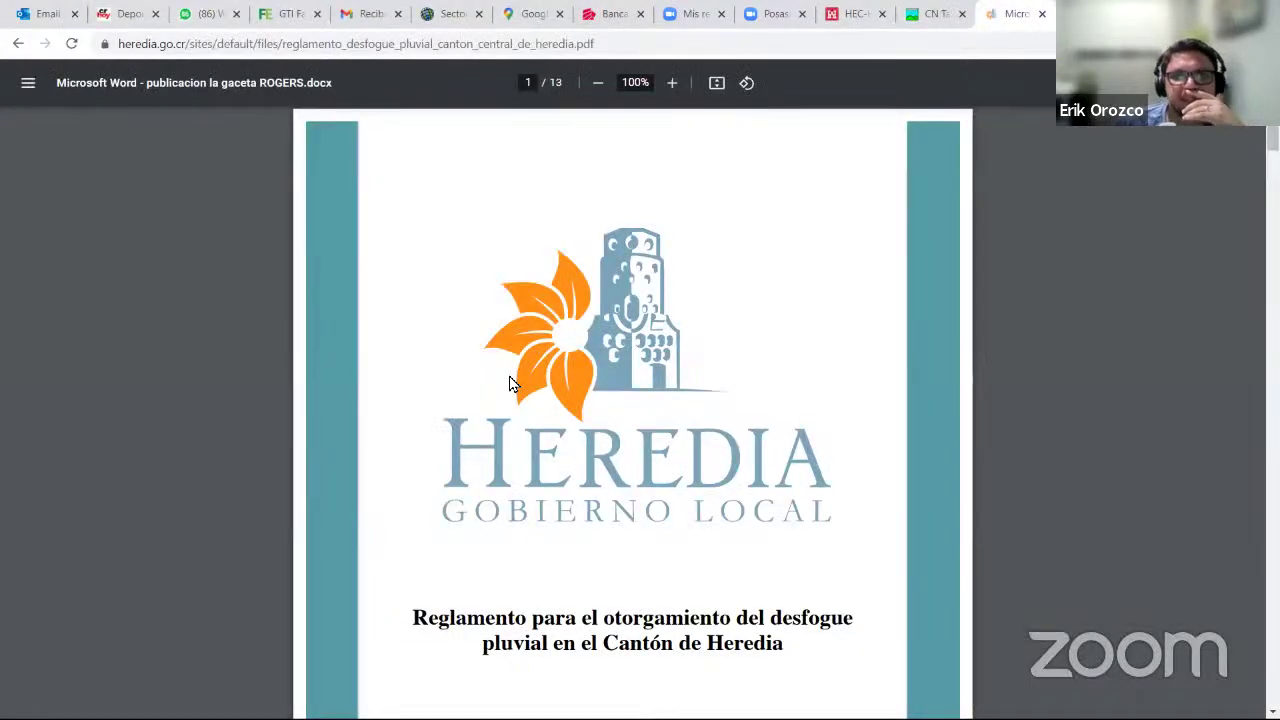
Look through the Heredia regulation for the characteristic precipitation distribution table and briefly highlight its heading.
scroll(510, 383, "down", 4)
scroll(586, 443, "down", 1)
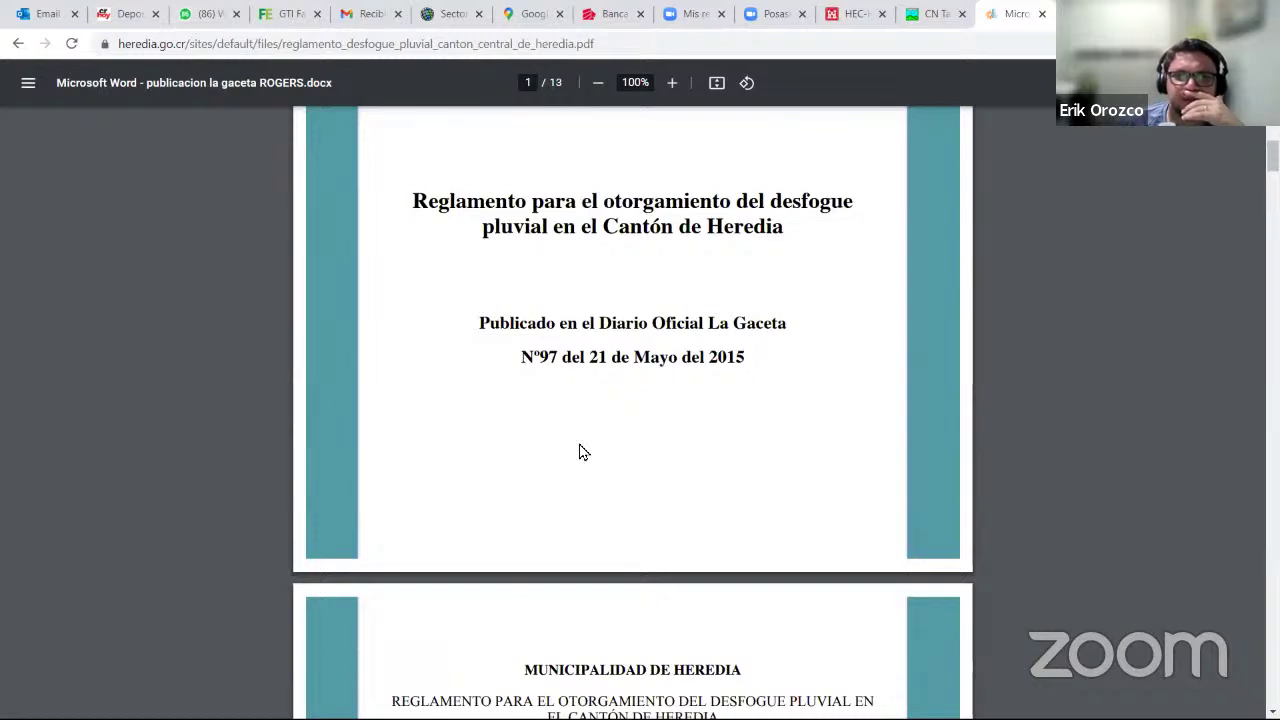
scroll(585, 450, "down", 4)
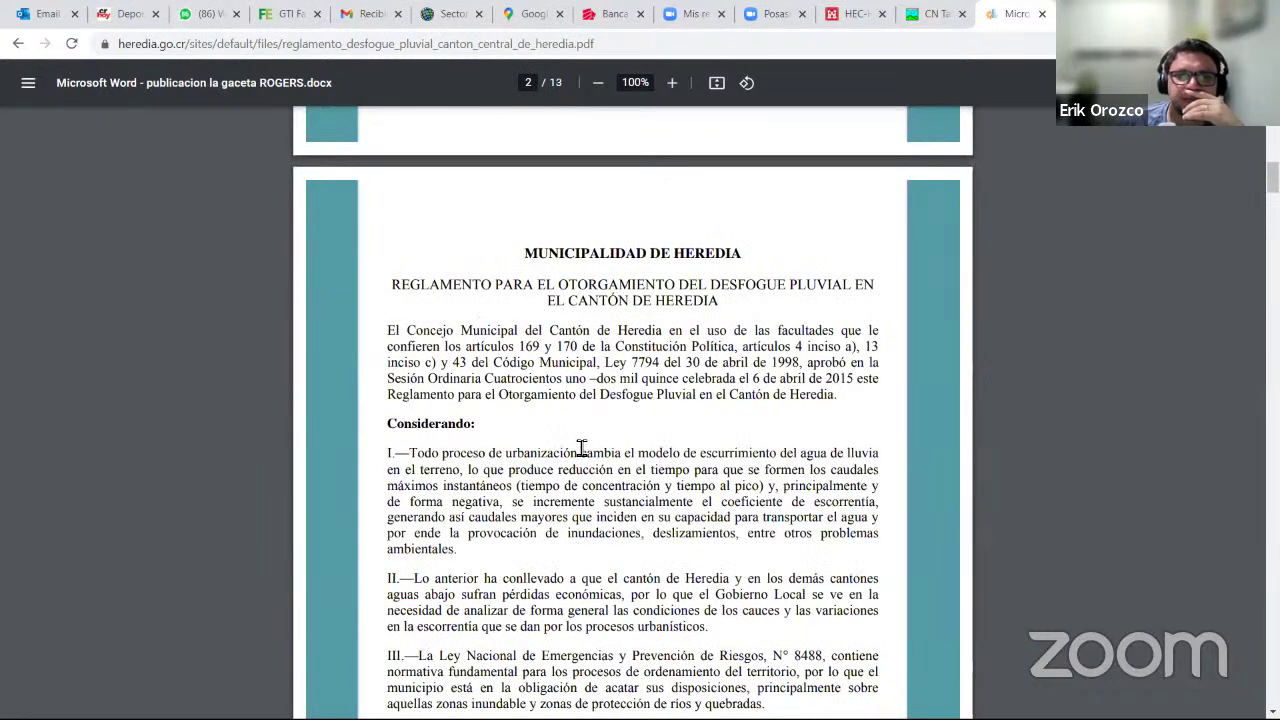
scroll(655, 372, "down", 20)
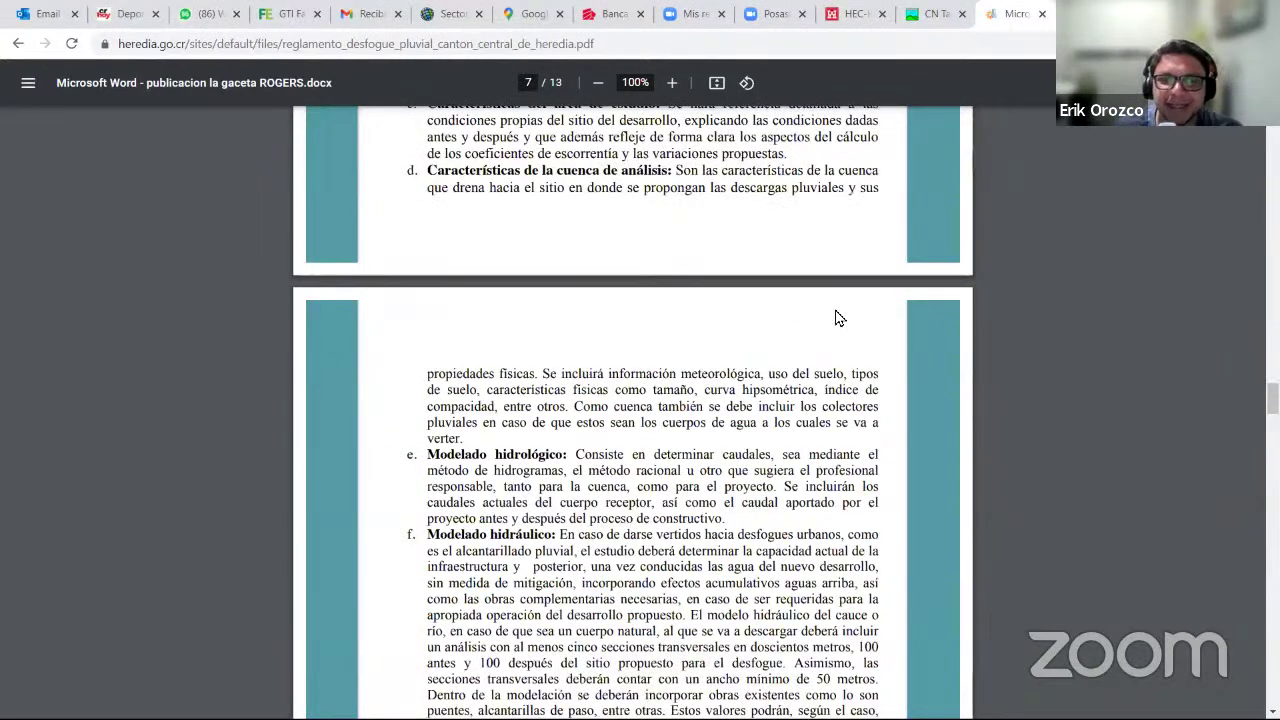
scroll(676, 316, "down", 20)
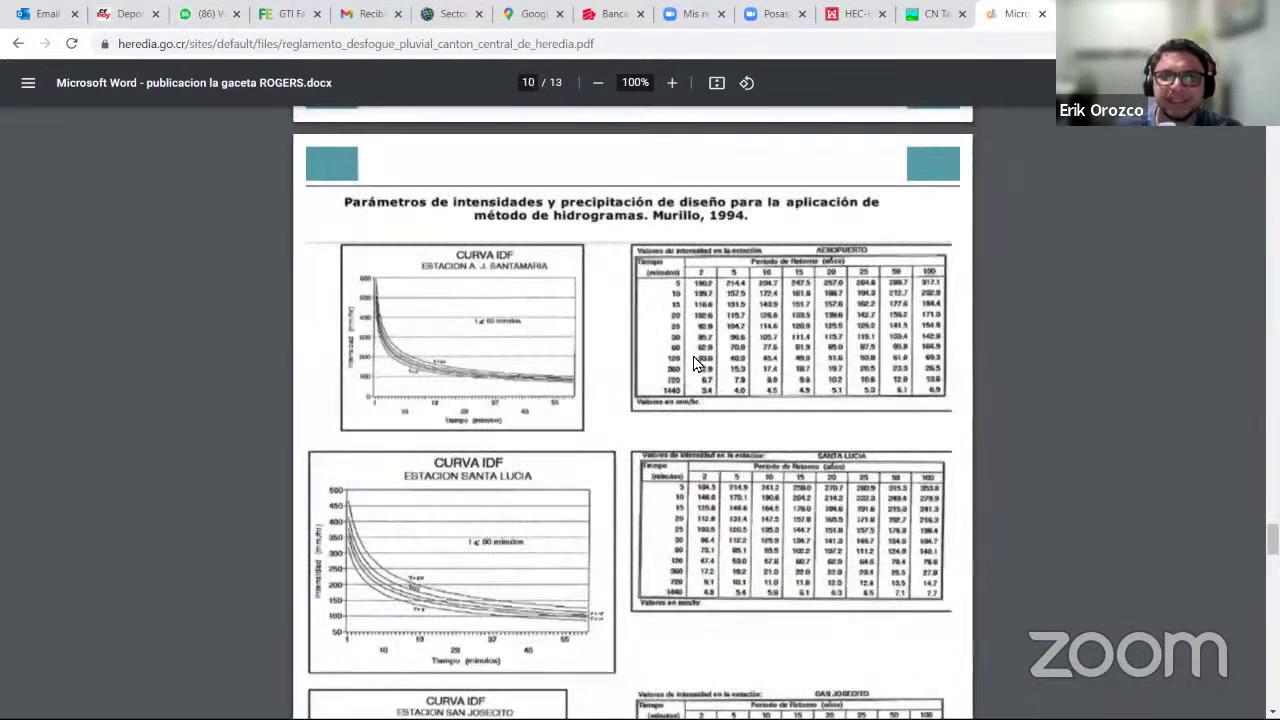
scroll(697, 363, "down", 8)
scroll(560, 230, "down", 2)
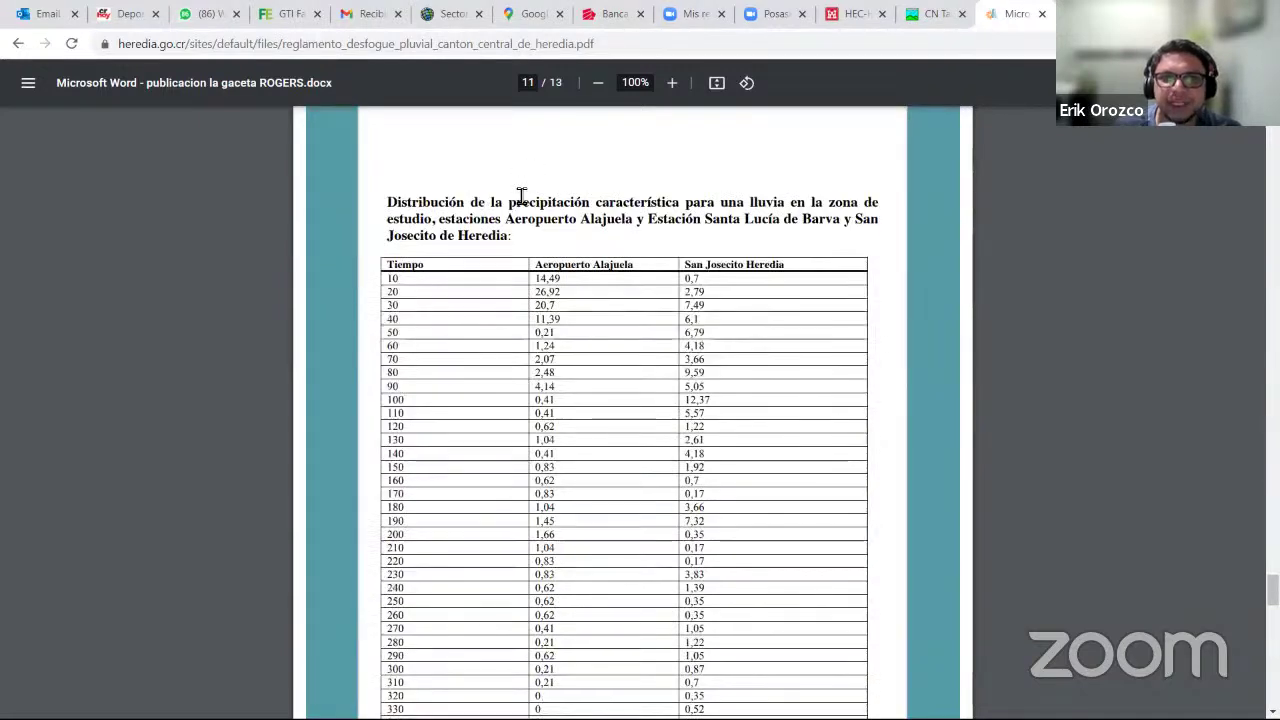
left_click_drag(423, 202, 705, 212)
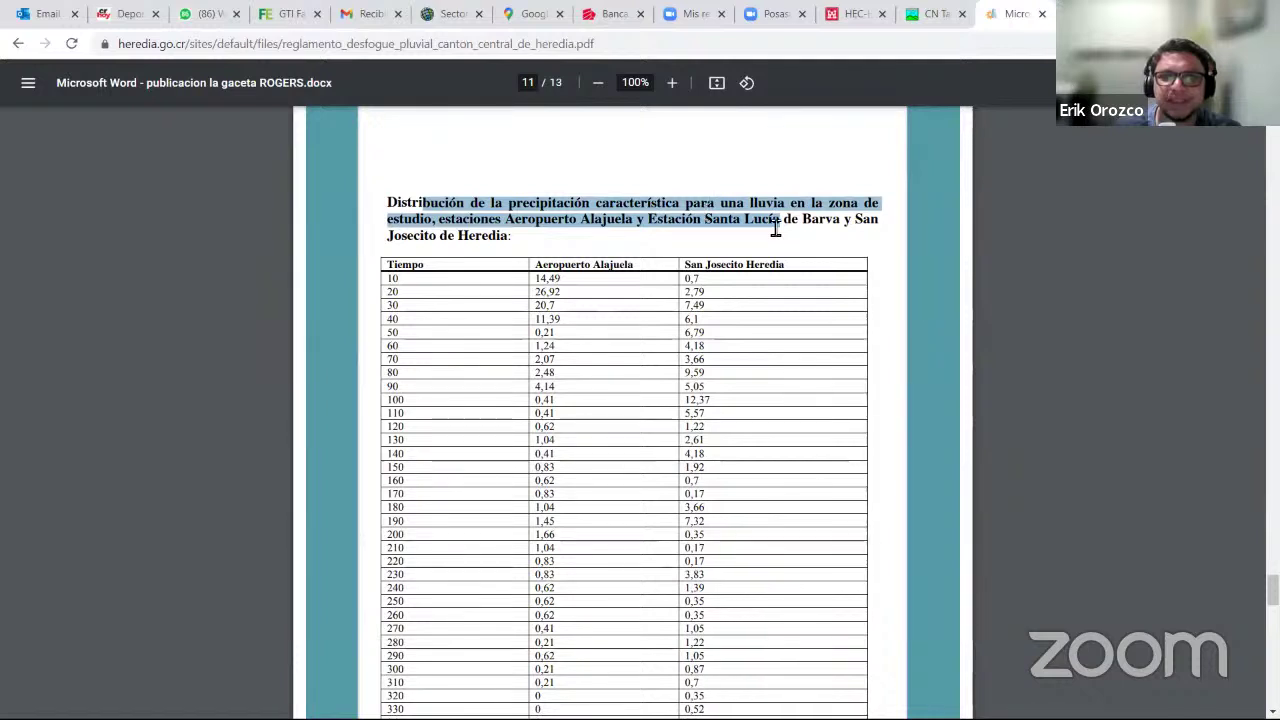
left_click(529, 246)
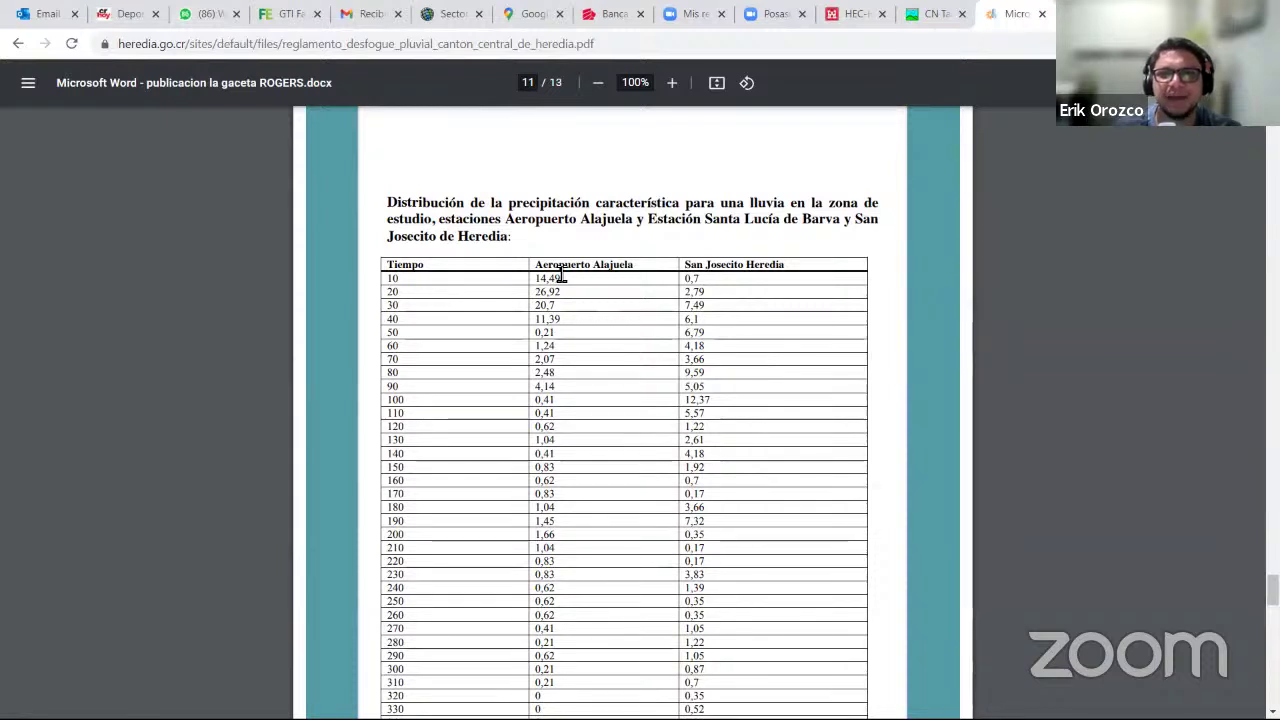
Examine the recommended 24-hour maximum rainfalls, the cover coefficients and Artículos 18 to 21, and return to the precipitation distribution table.
scroll(562, 275, "down", 1)
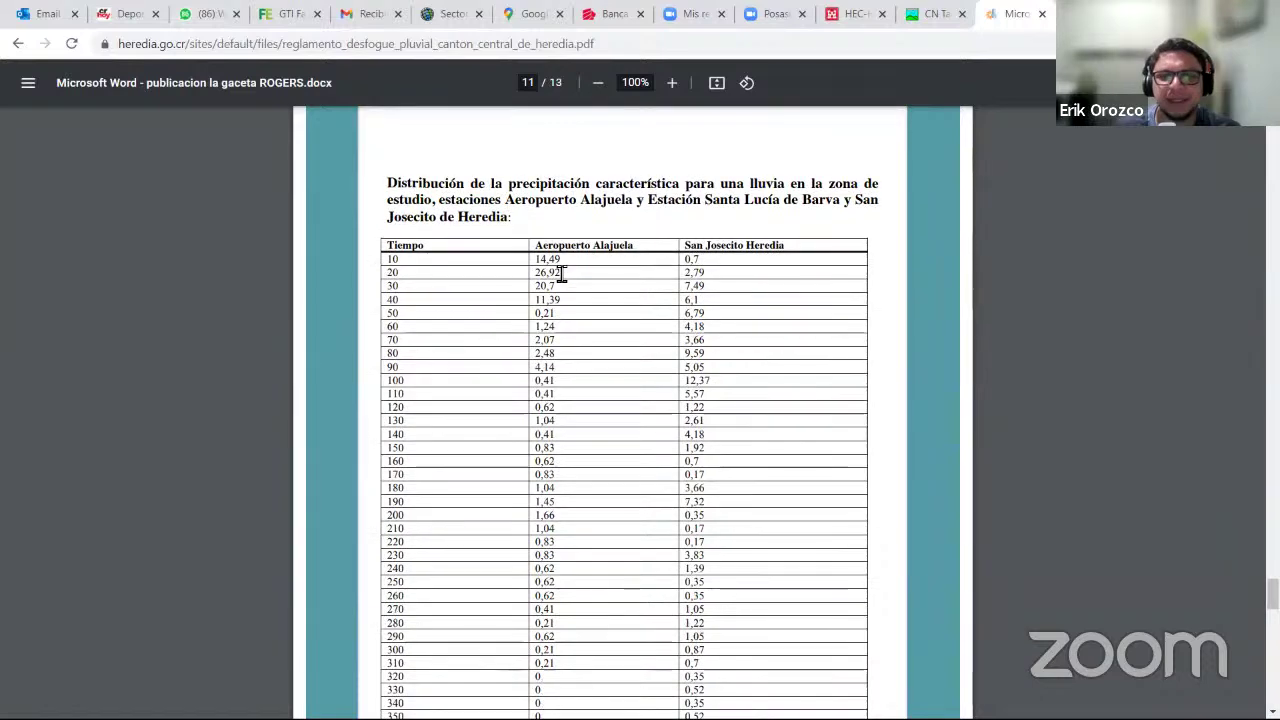
scroll(562, 275, "down", 10)
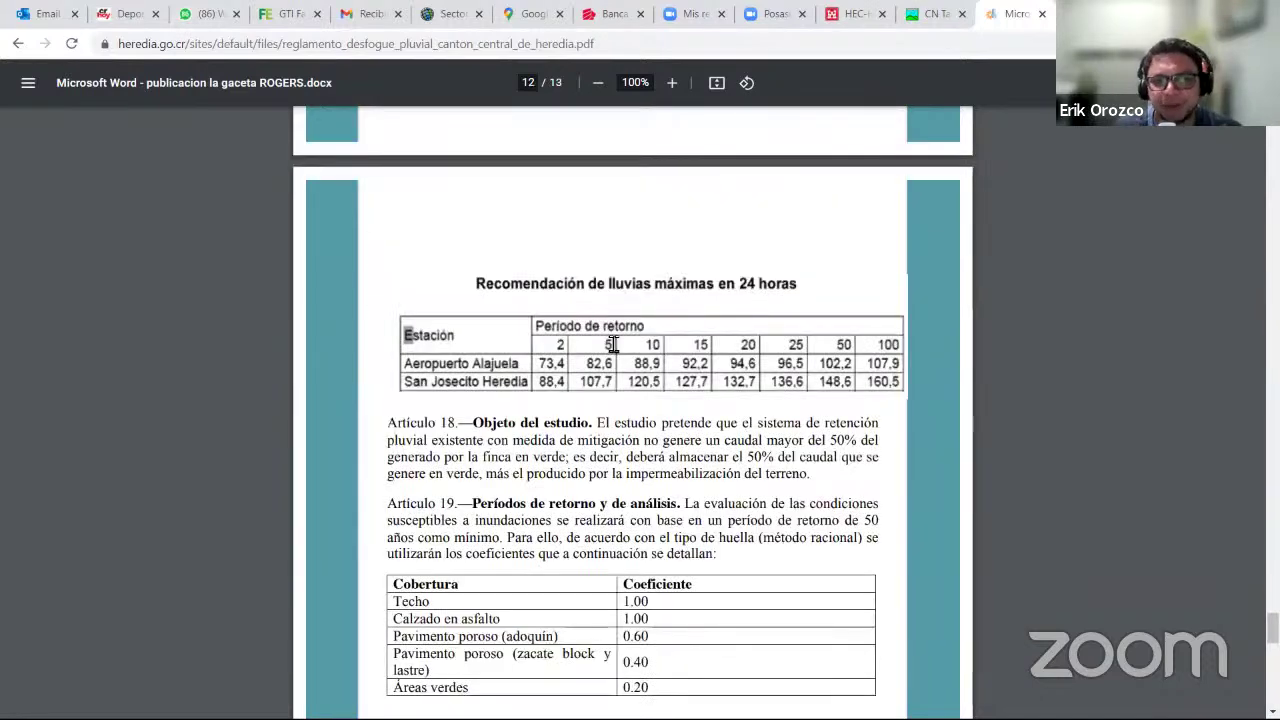
scroll(618, 344, "down", 1)
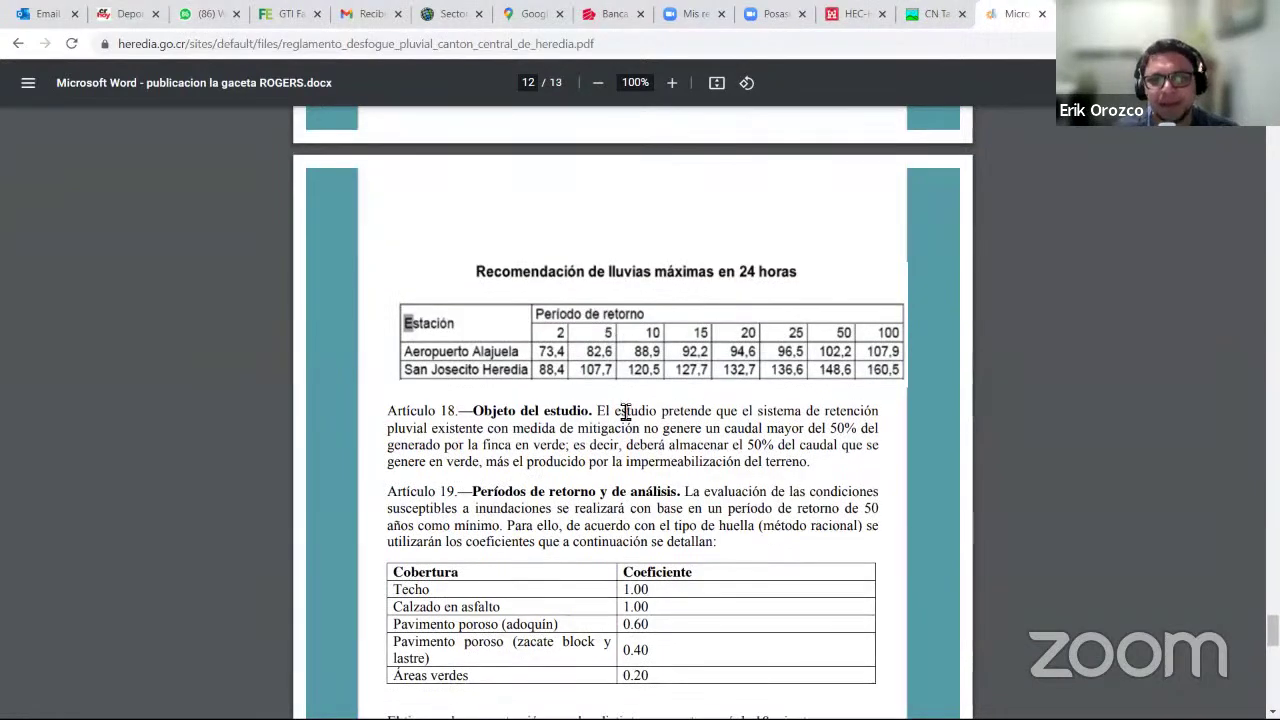
scroll(623, 413, "down", 4)
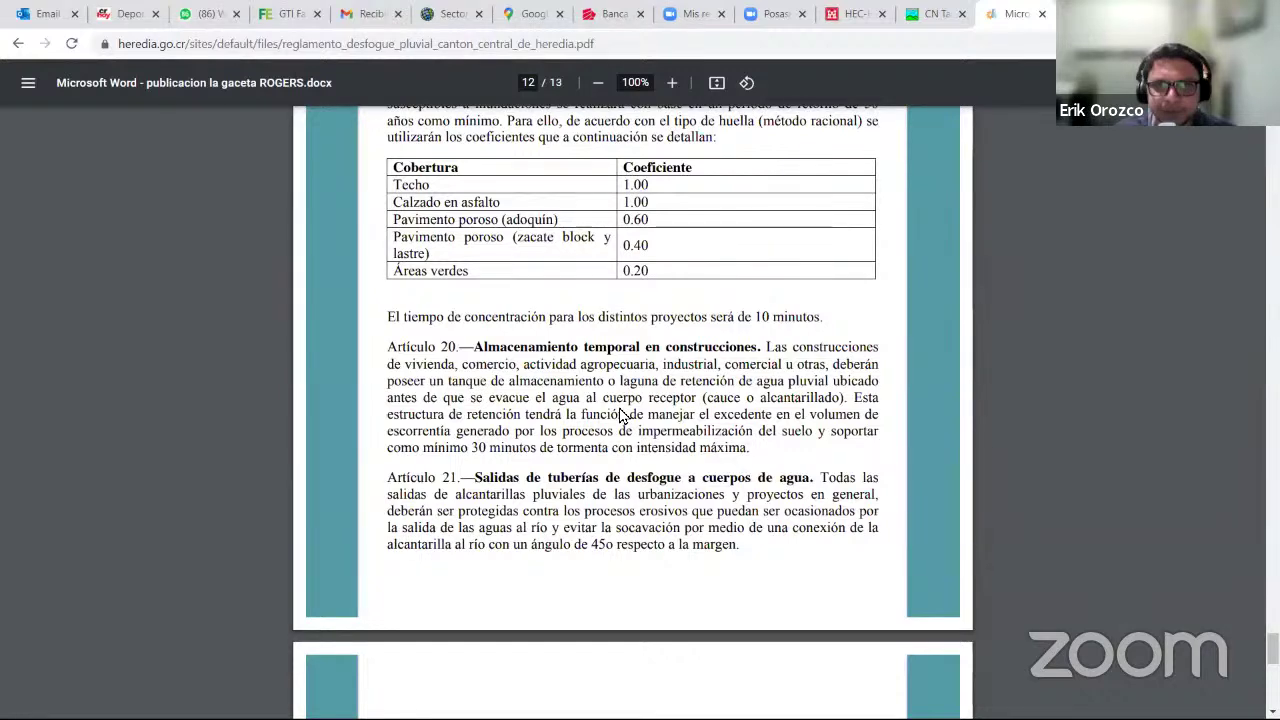
scroll(621, 414, "up", 10)
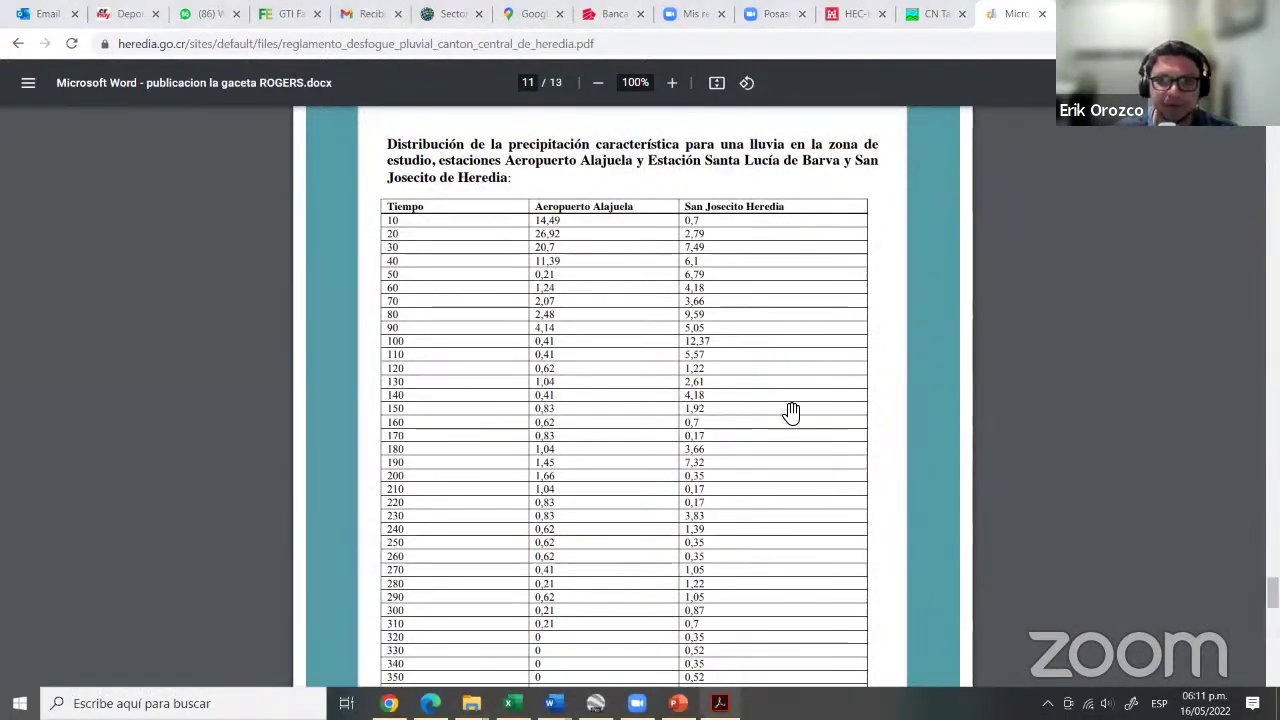
Switch to Google Earth Pro and compare the location of SITIO DE MODELACIÓN with the Alajuela airport and Barva station areas.
key("super")
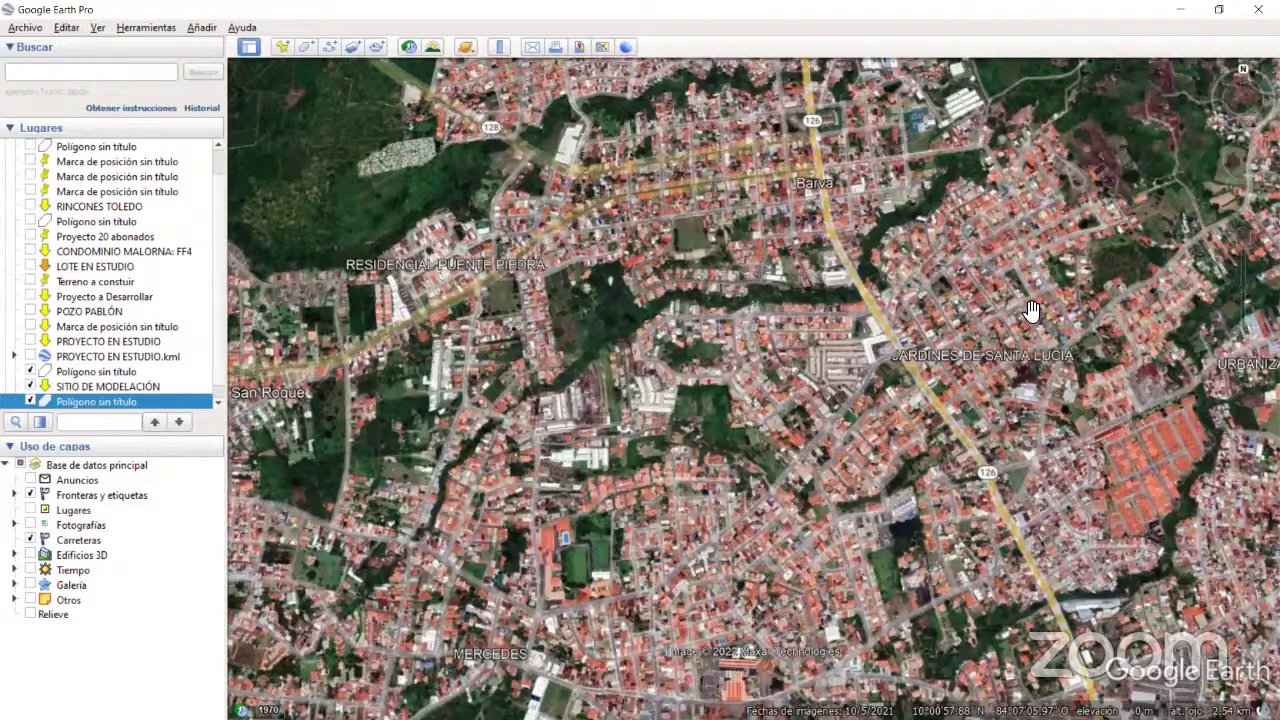
scroll(1035, 325, "down", 5)
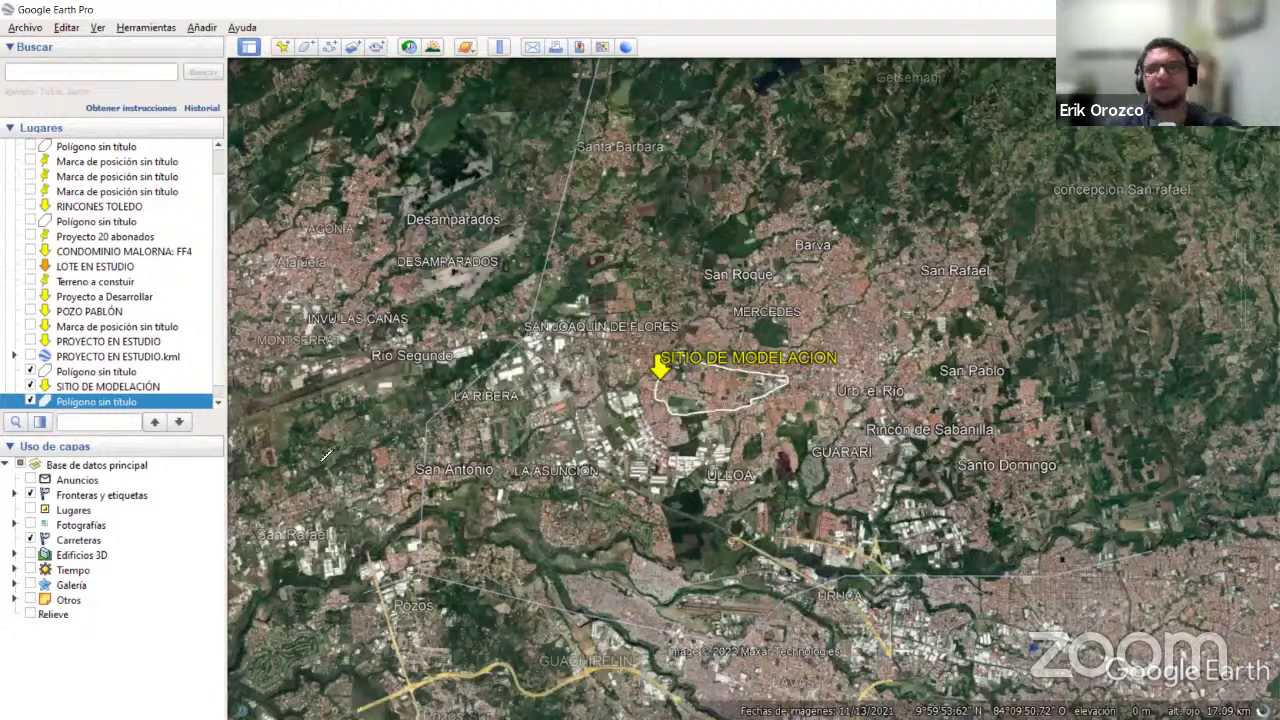
scroll(375, 442, "up", 2)
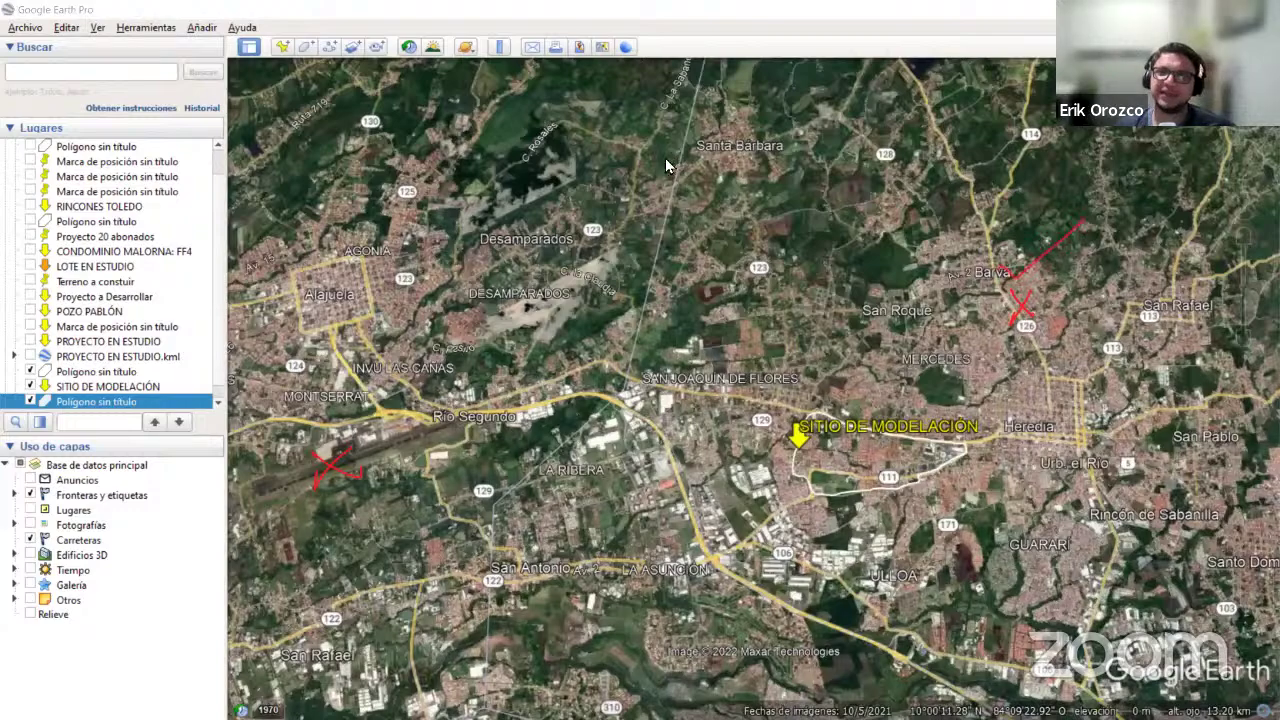
Return to the regulation PDF in Chrome and review both stations' precipitation distribution and their 24-hour maximum rainfalls by return period.
key("alt+Tab")
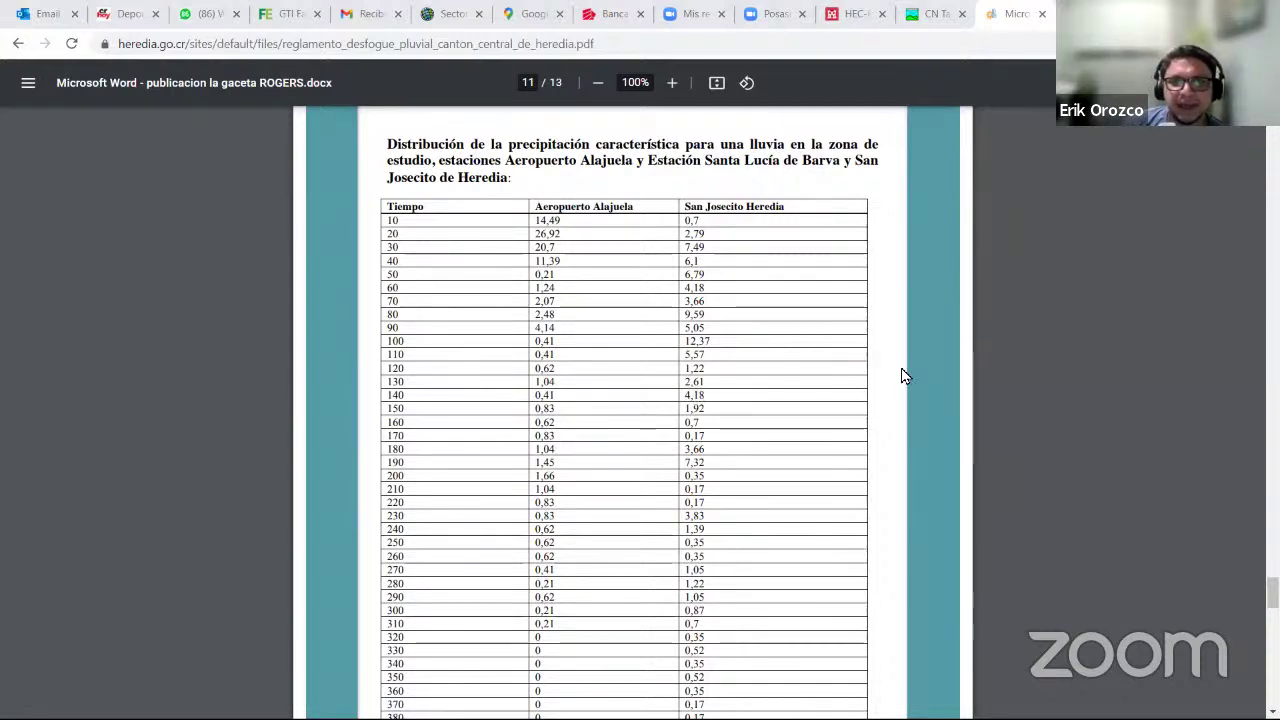
scroll(900, 377, "down", 3)
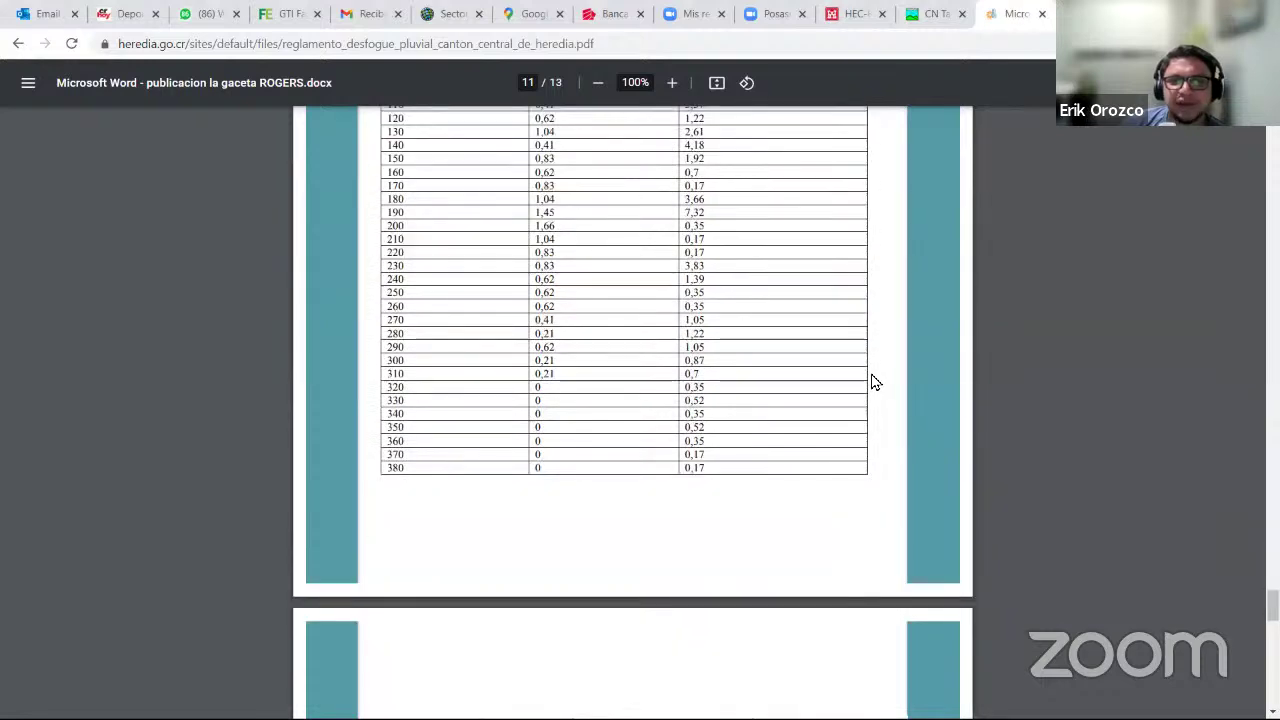
scroll(872, 382, "down", 5)
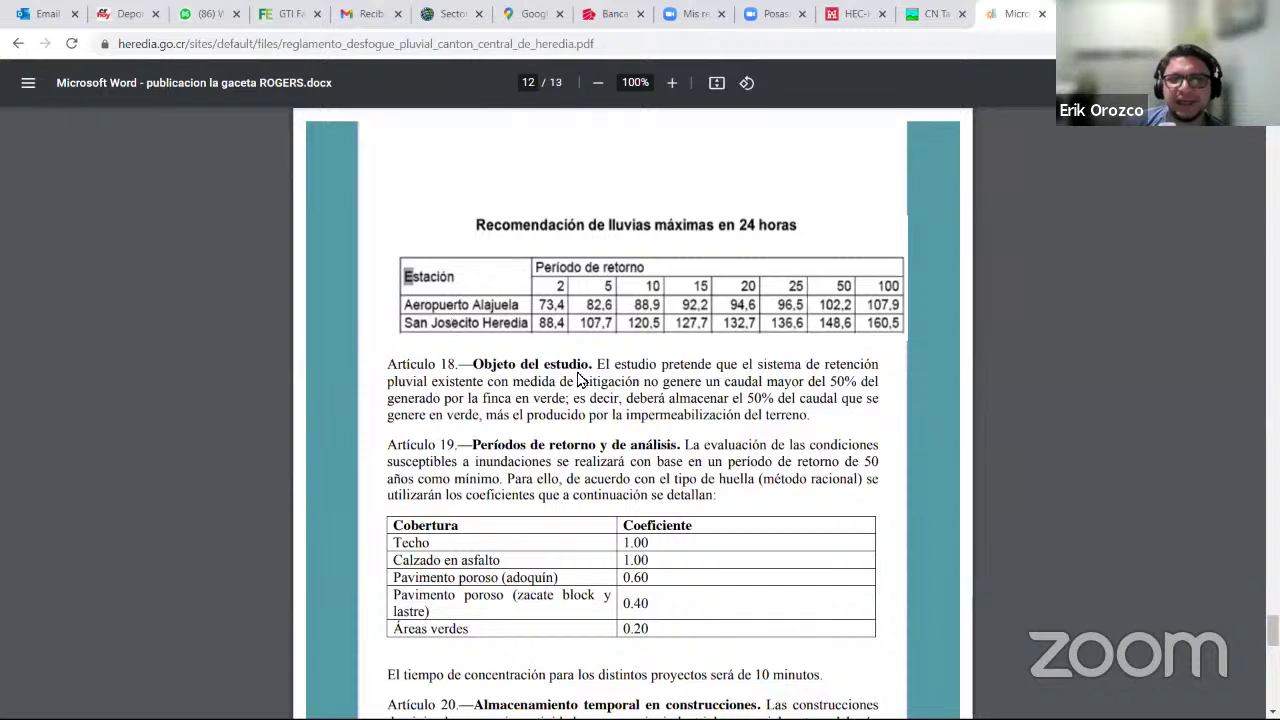
scroll(643, 345, "up", 10)
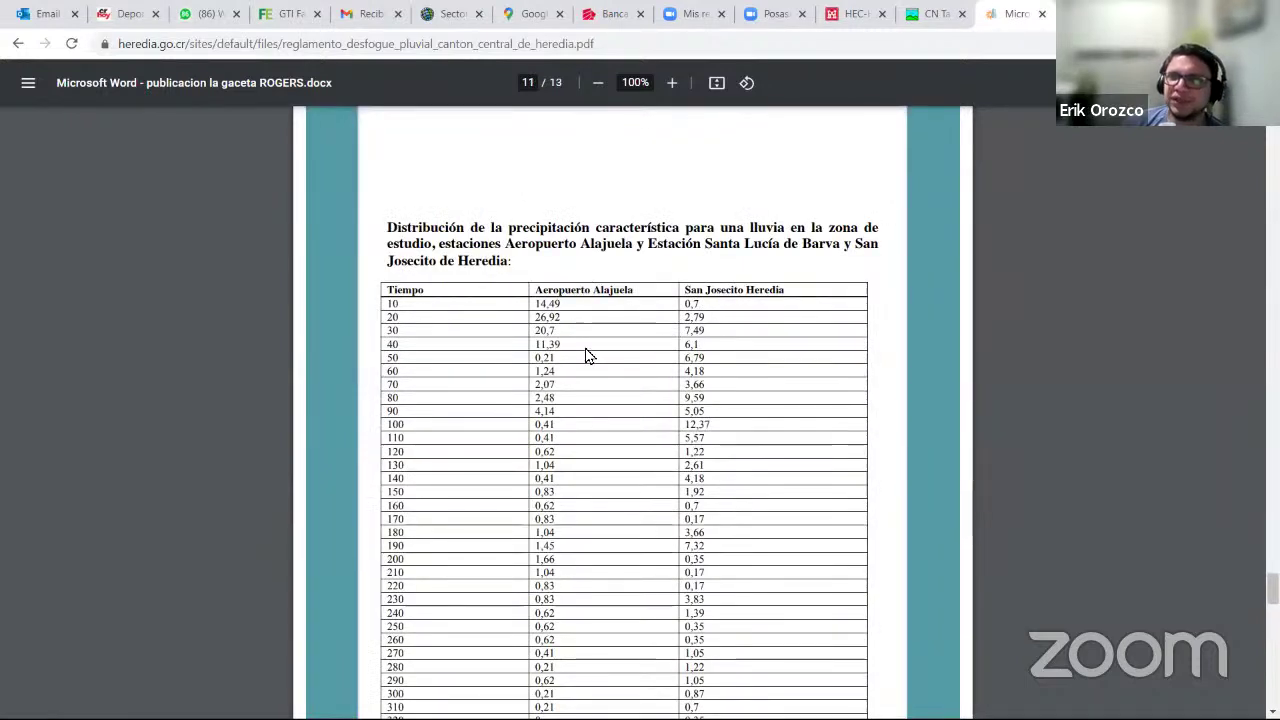
scroll(587, 358, "down", 2)
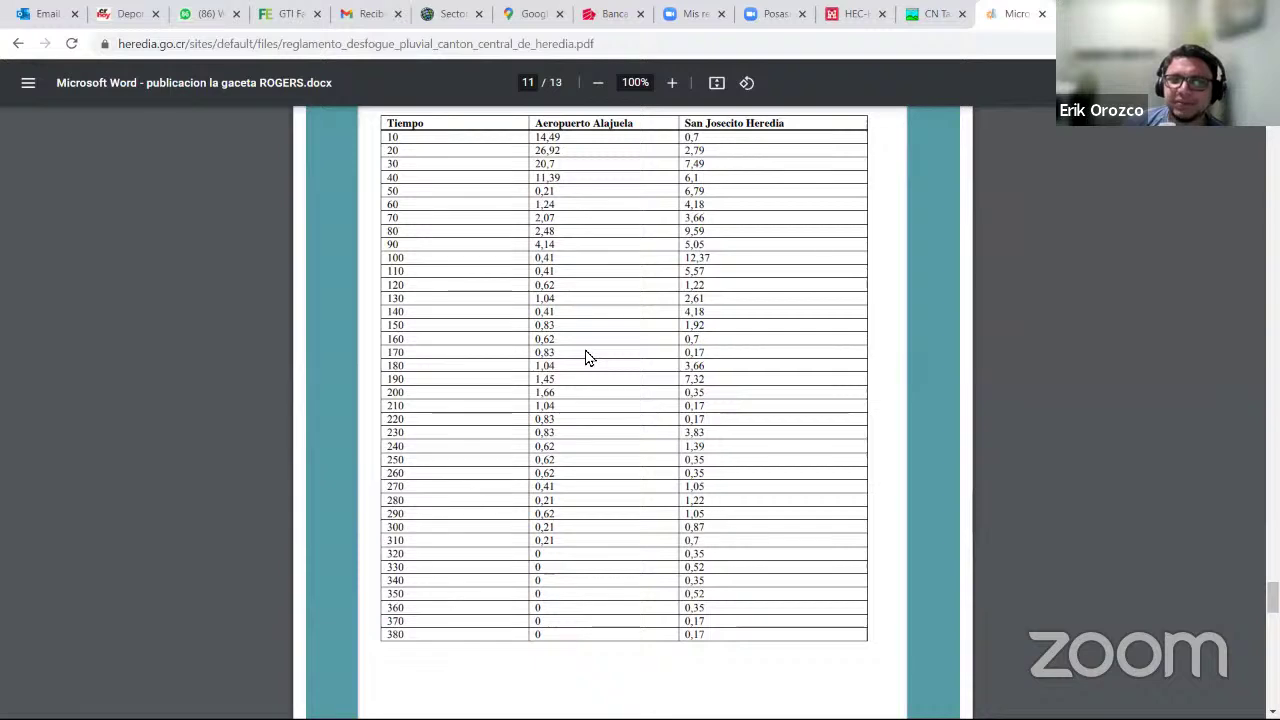
scroll(587, 358, "down", 7)
scroll(540, 480, "up", 1)
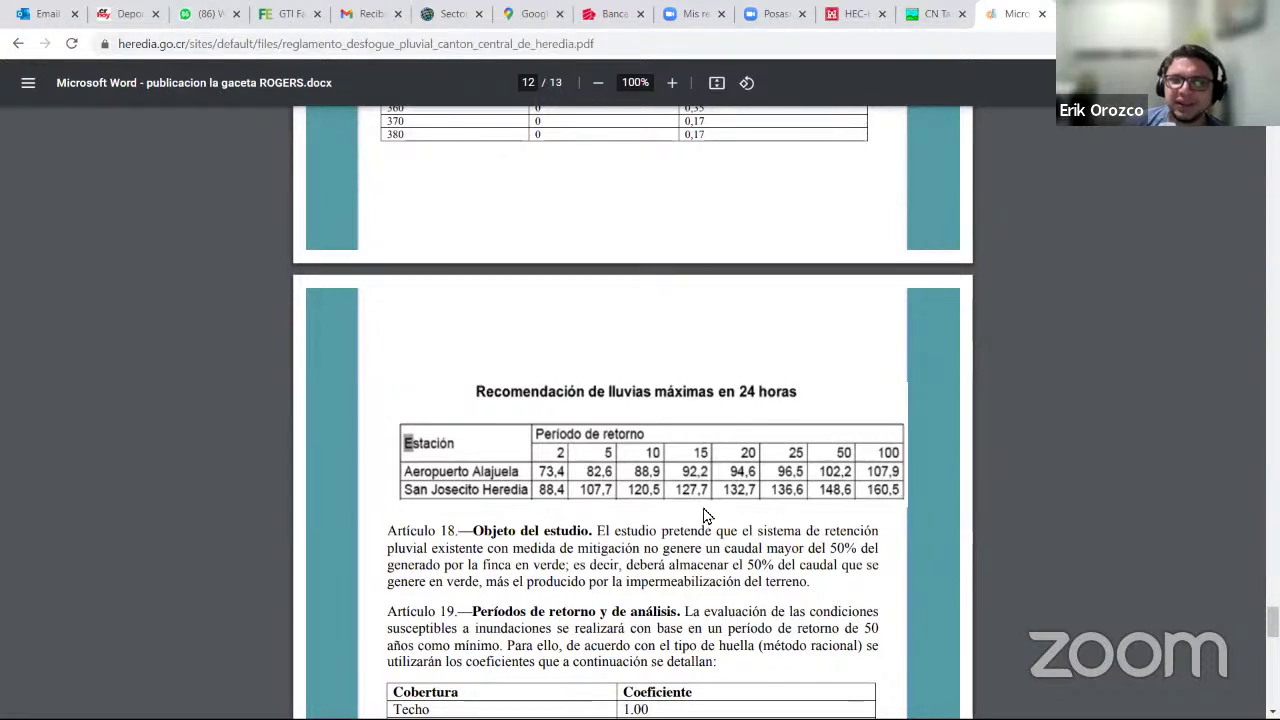
scroll(700, 515, "up", 1)
scroll(680, 515, "up", 4)
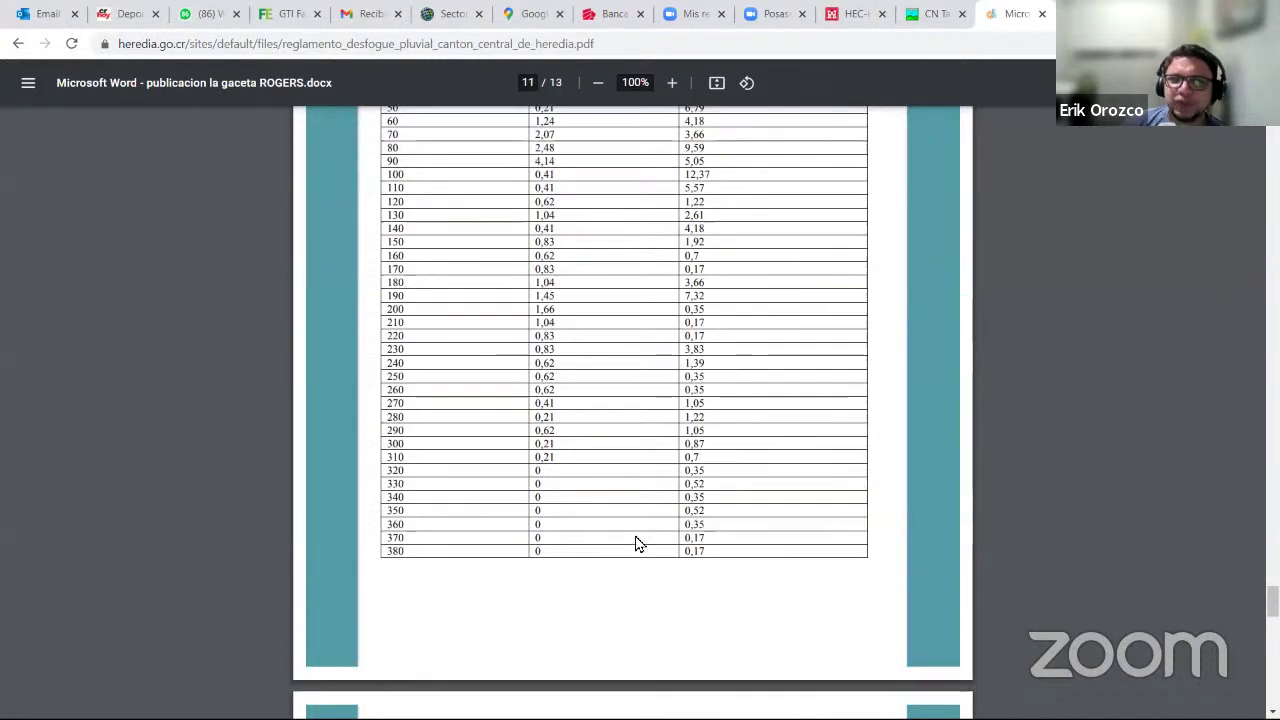
scroll(590, 400, "up", 1)
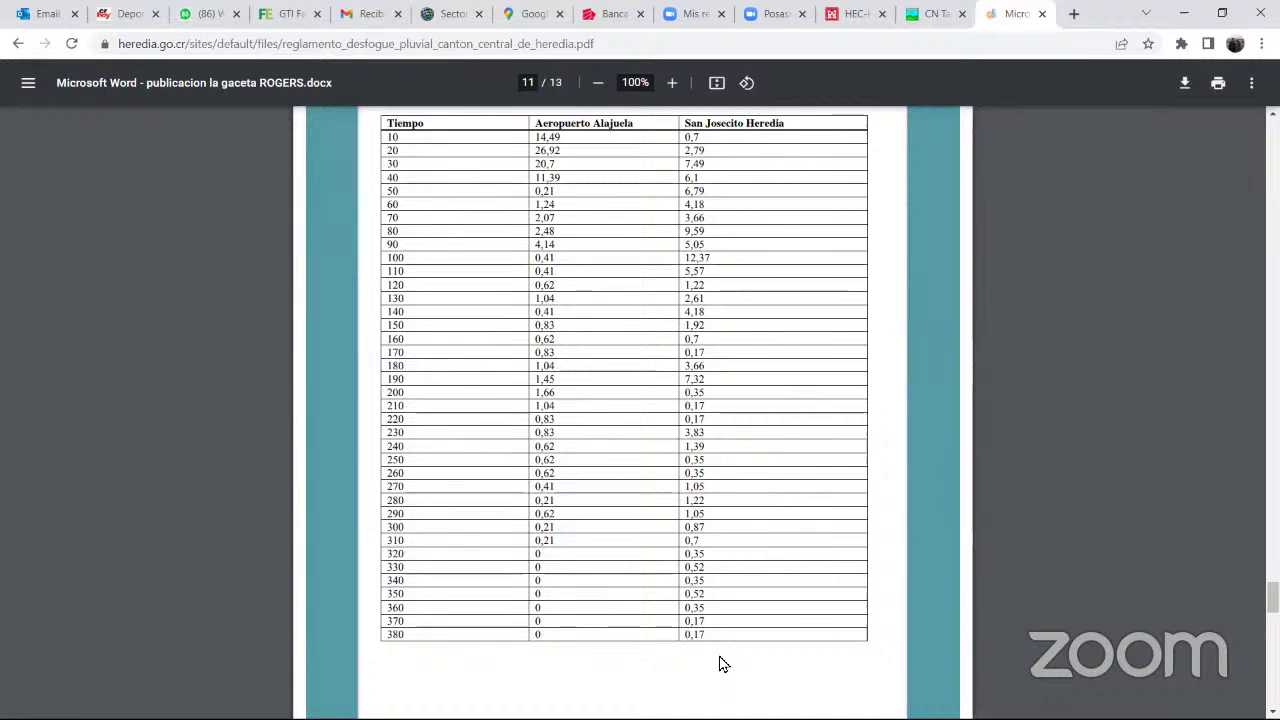
Select the whole precipitation distribution table, from the Tiempo header through the 380 row, including both station columns.
scroll(533, 461, "up", 2)
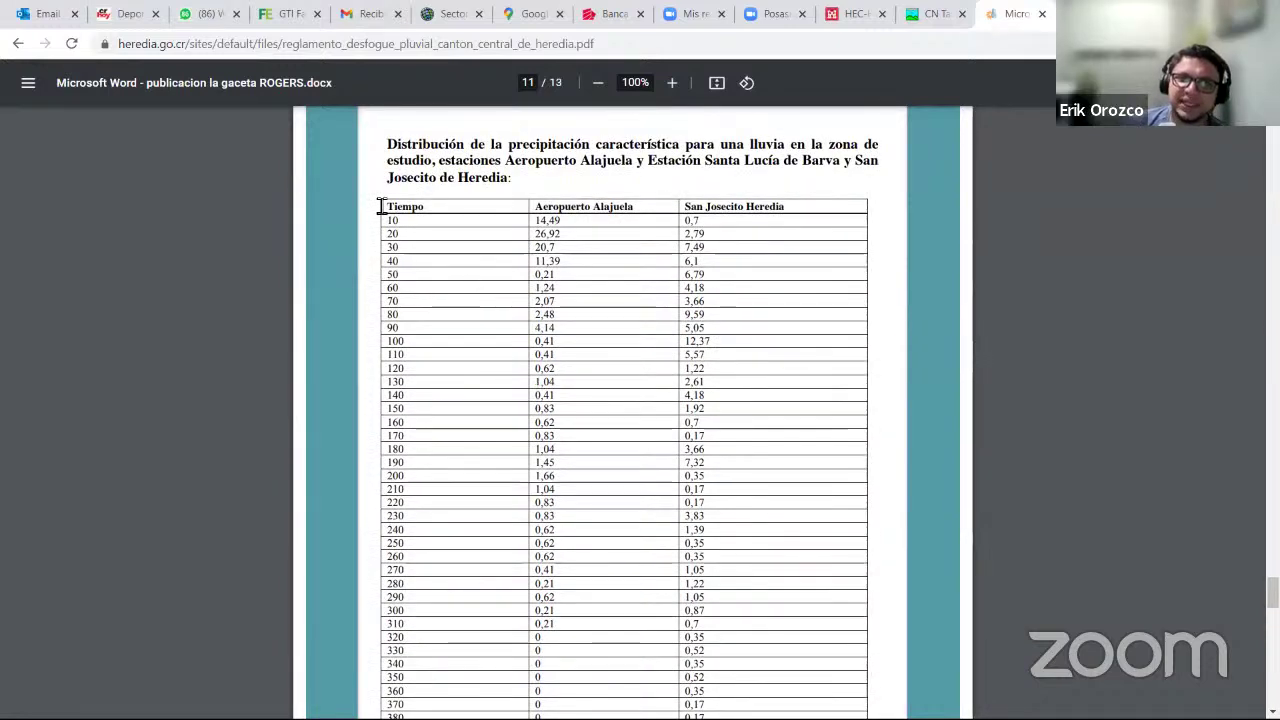
left_click_drag(381, 206, 538, 300)
scroll(537, 466, "down", 4)
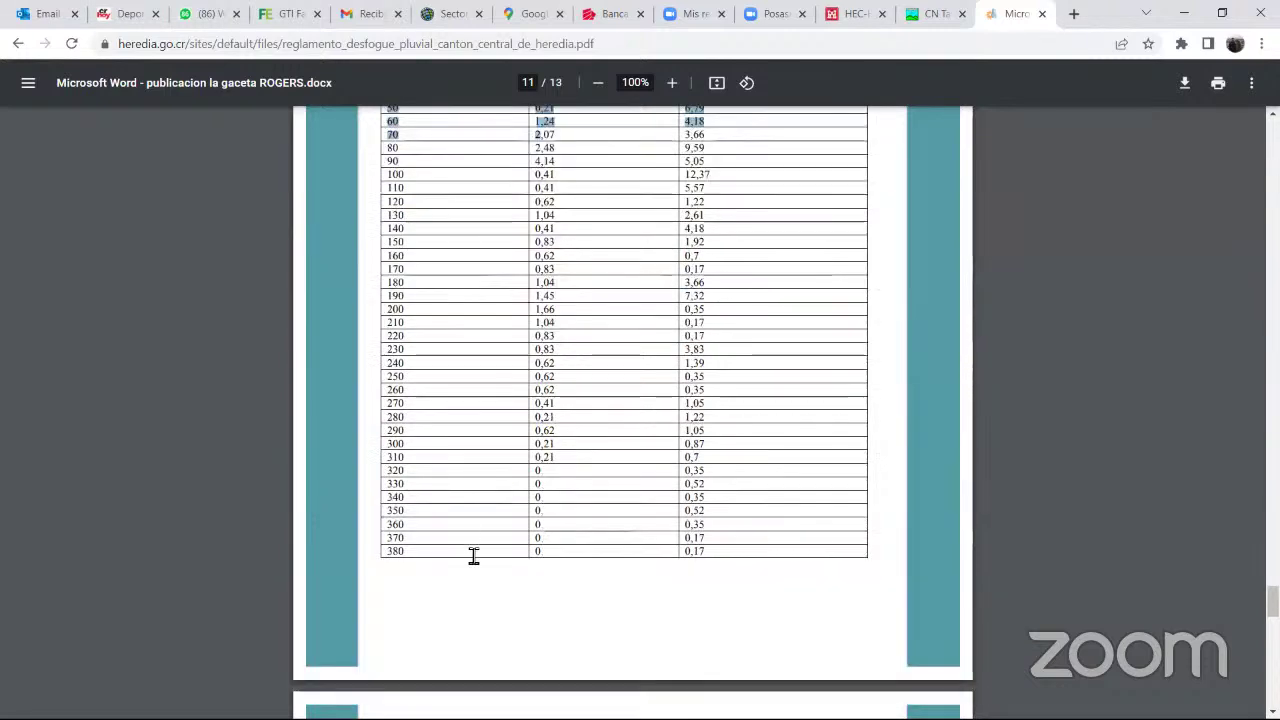
left_click_drag(474, 556, 1038, 645)
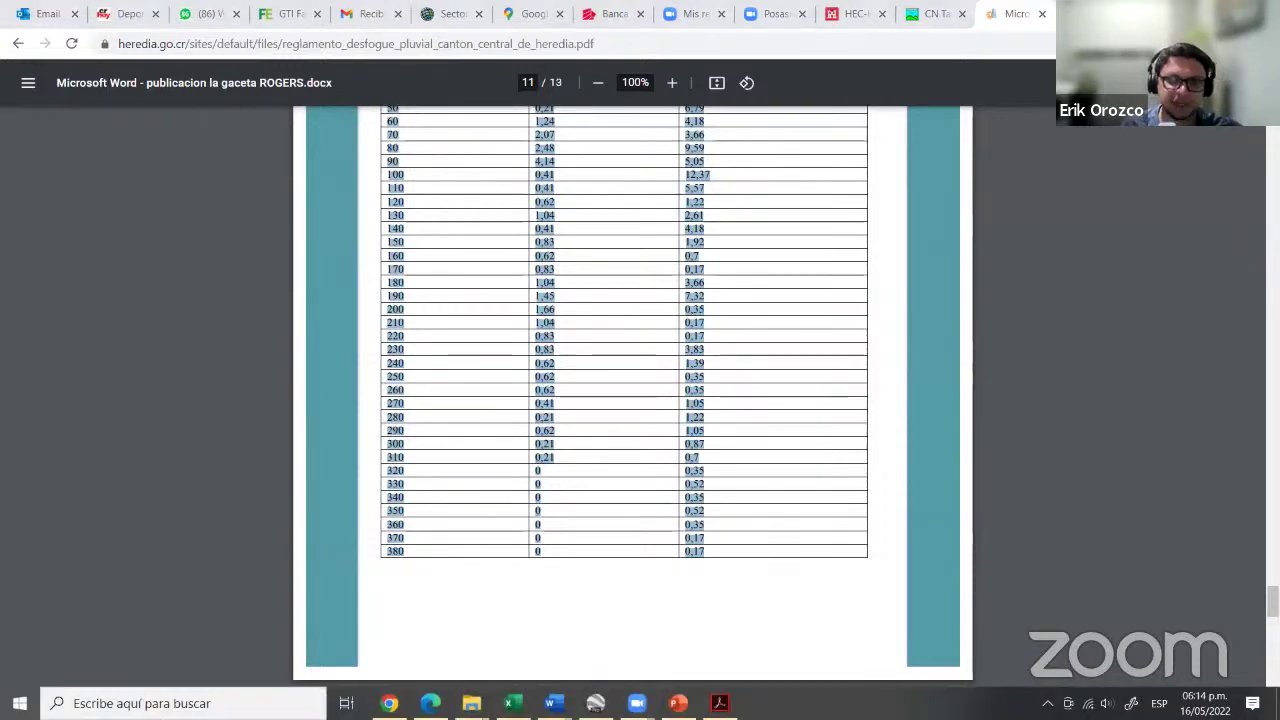
Switch to Excel and create a new blank workbook for the rainfall data.
key("super")
mouse_move(512, 703)
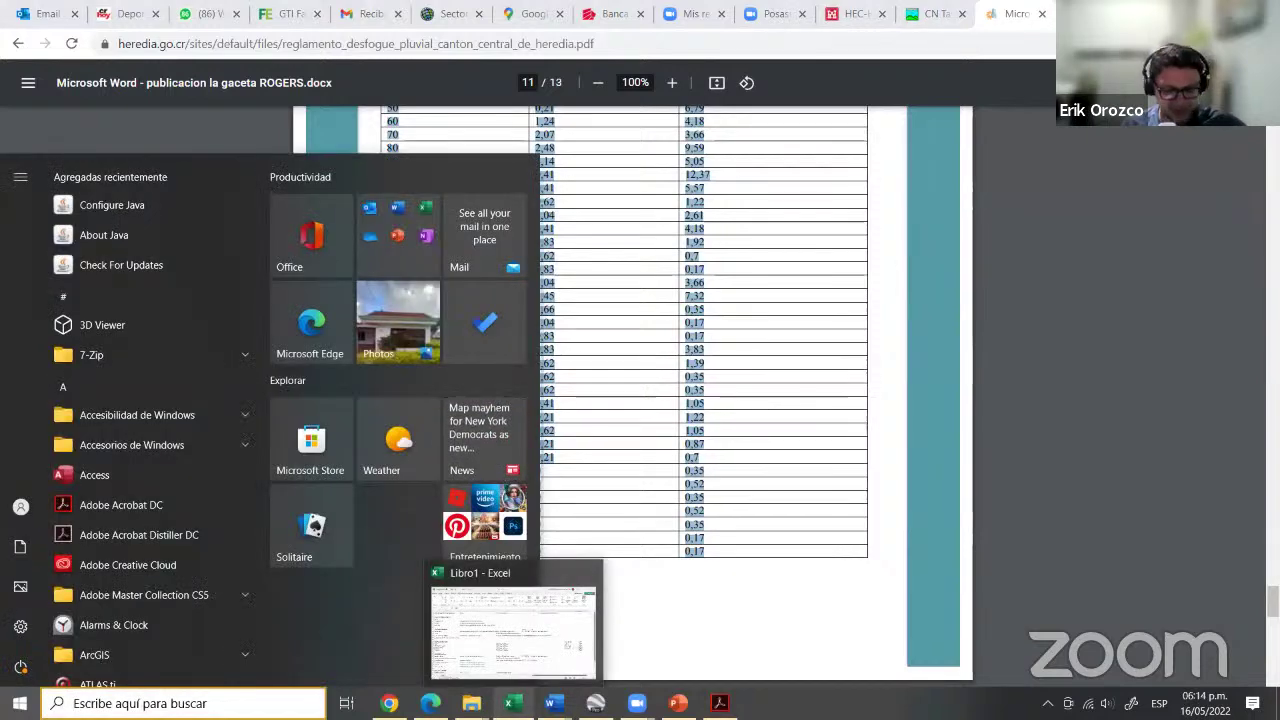
left_click(512, 703)
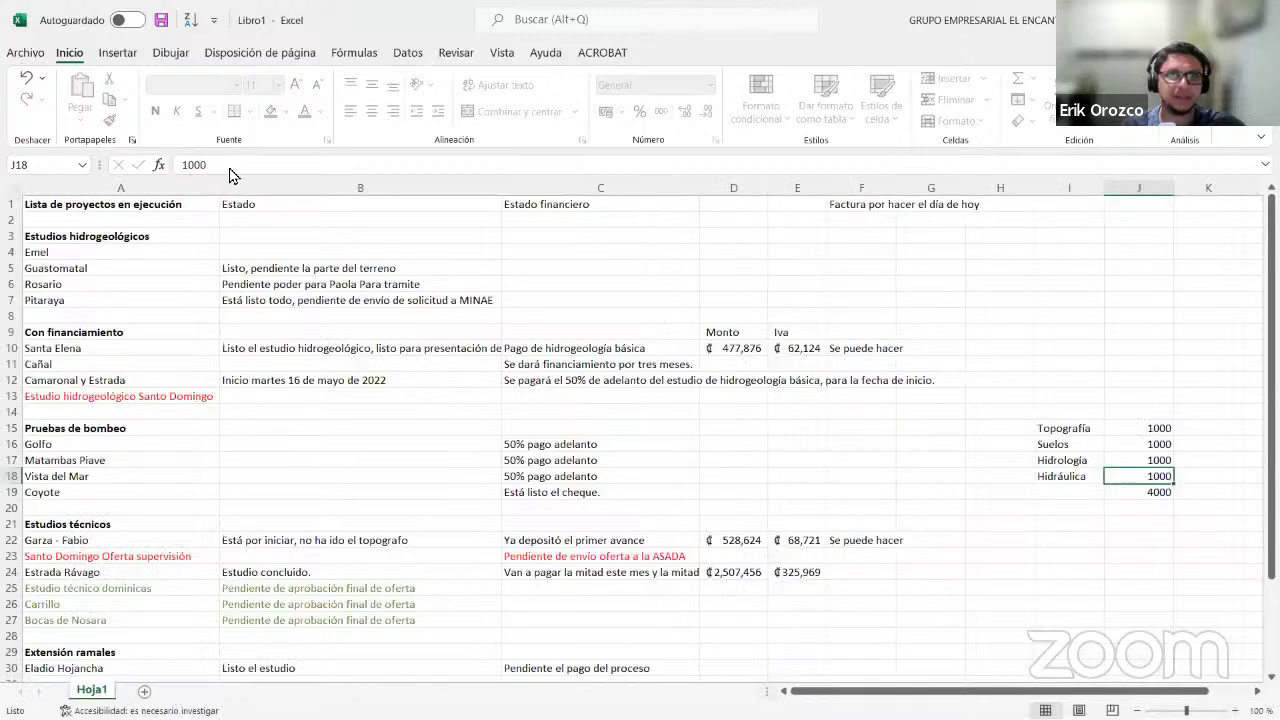
key("alt+f")
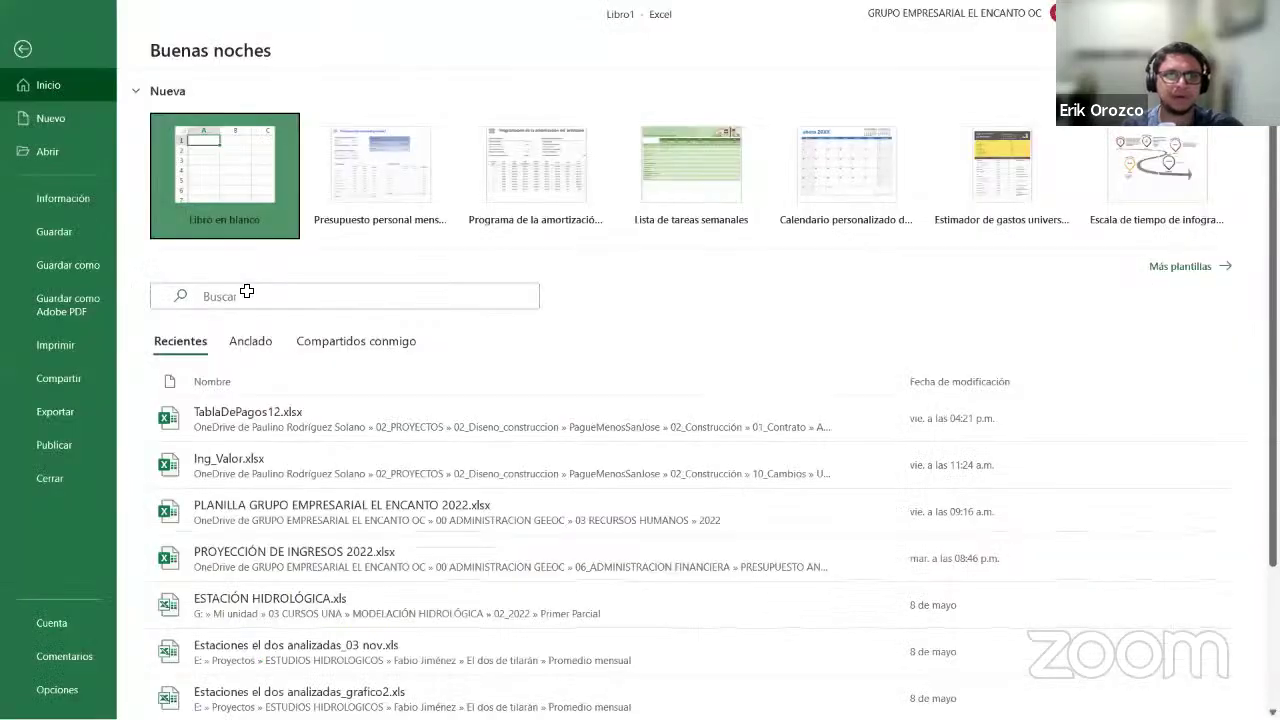
left_click(159, 236)
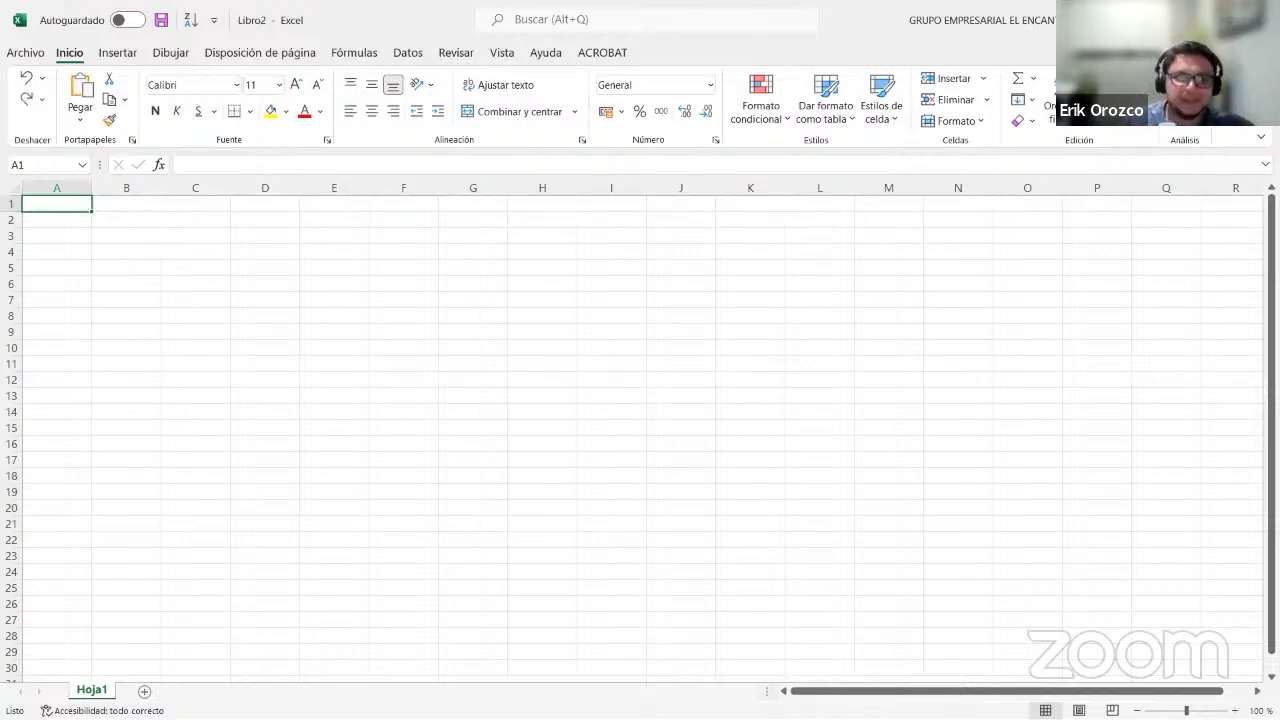
Return to the Heredia regulation PDF in Chrome and check the selected precipitation distribution table from header to last row.
key("alt+Tab")
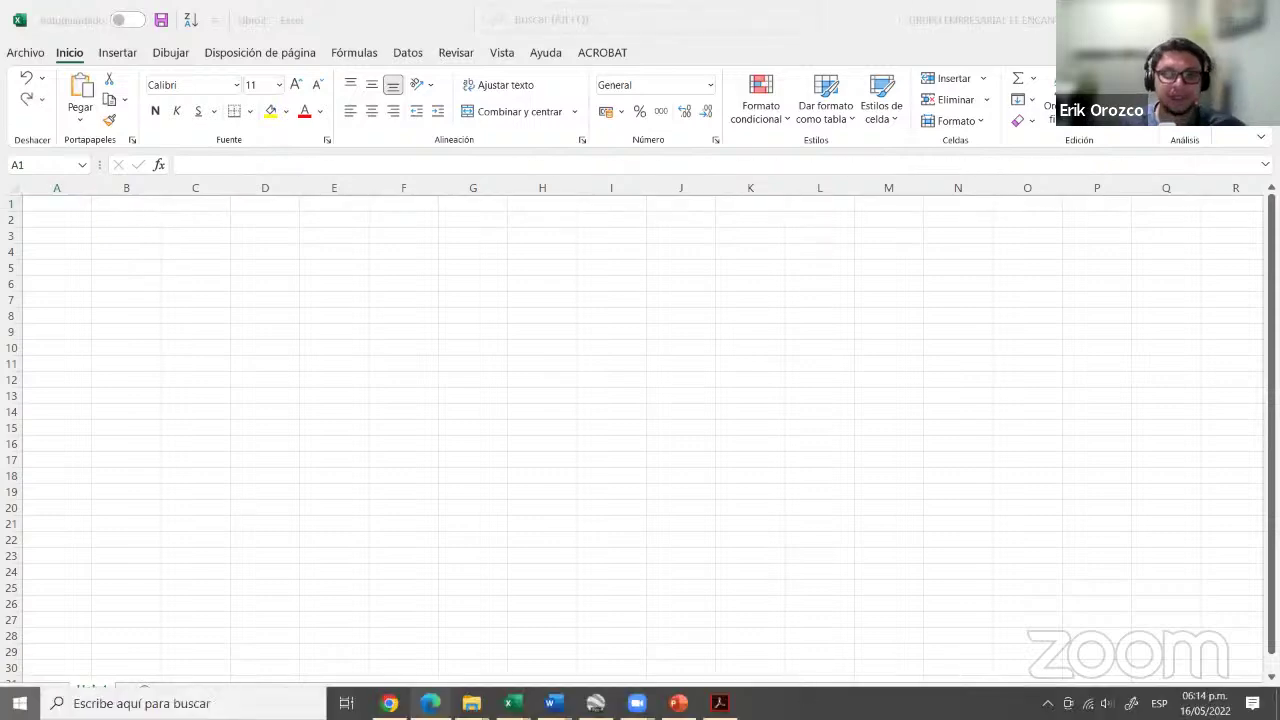
key("super")
key("alt+Tab")
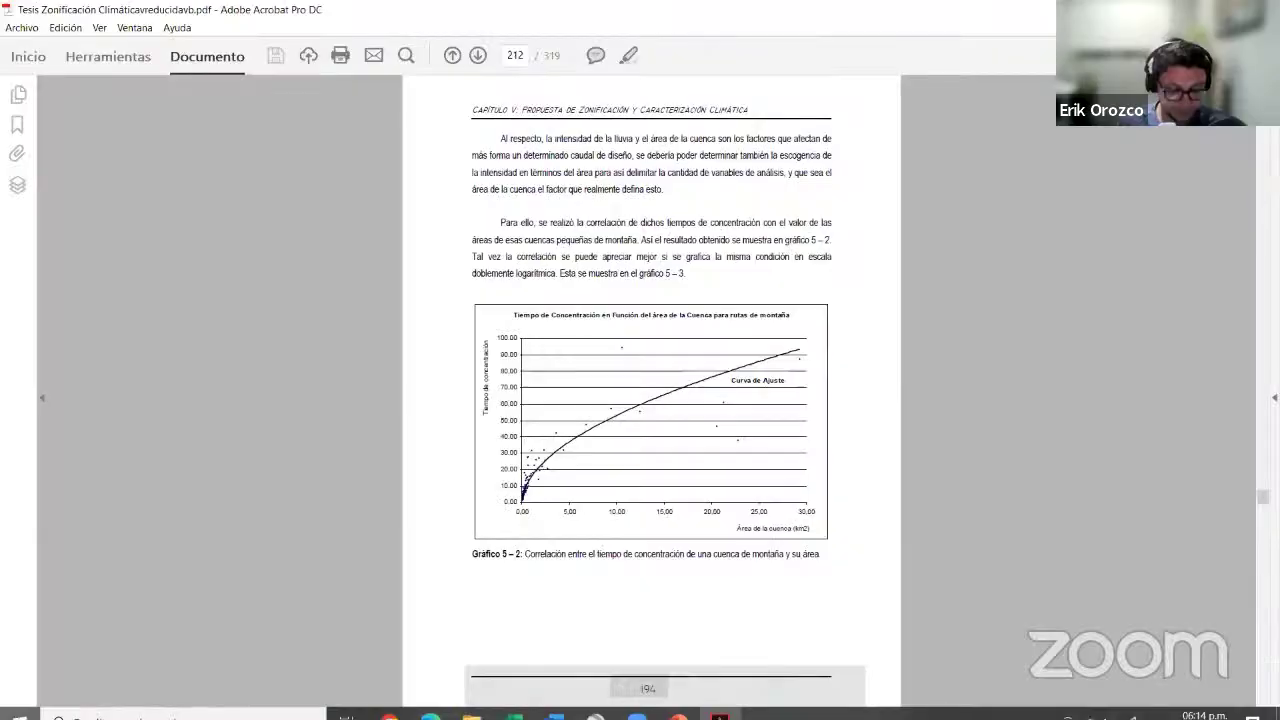
key("alt+Tab")
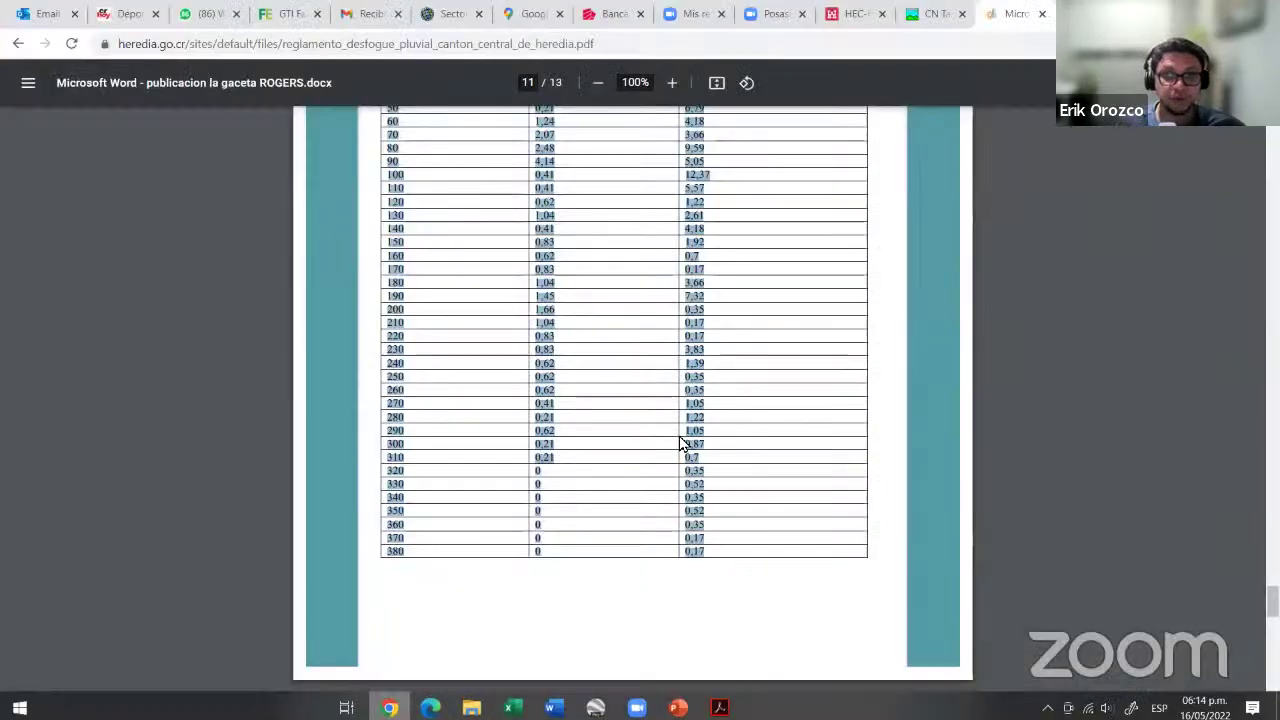
scroll(644, 404, "up", 2)
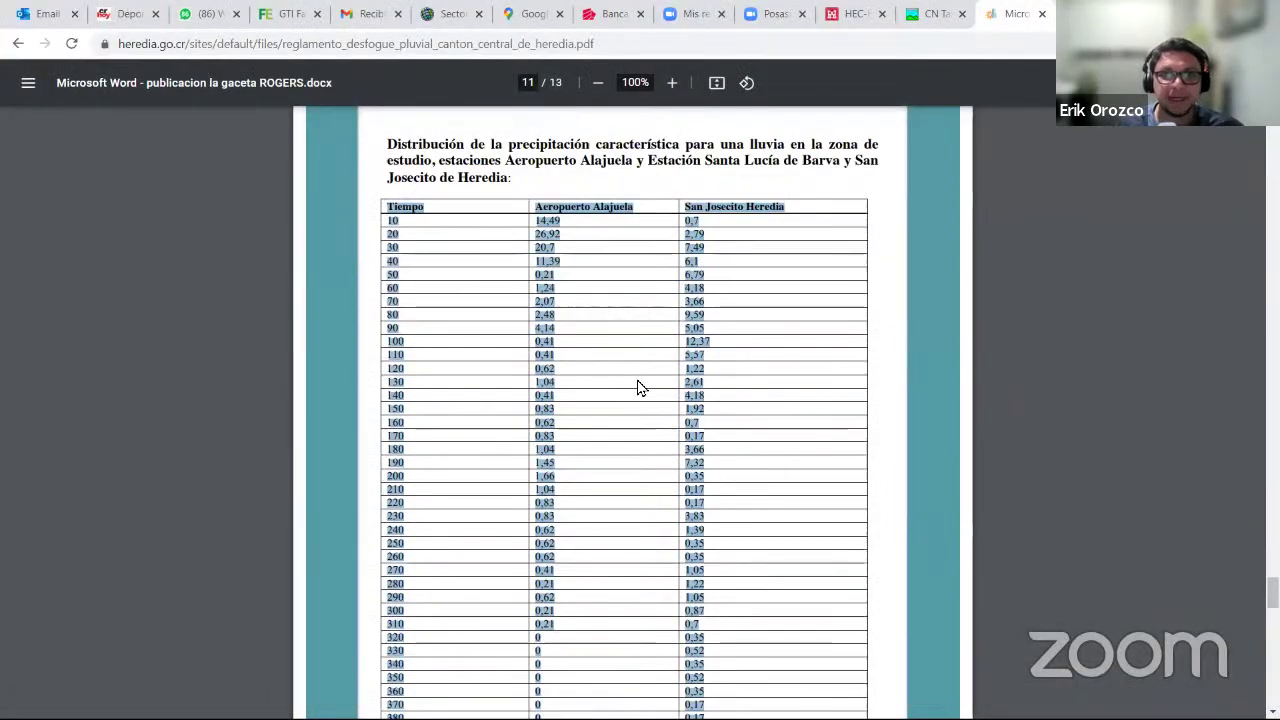
scroll(635, 385, "down", 1)
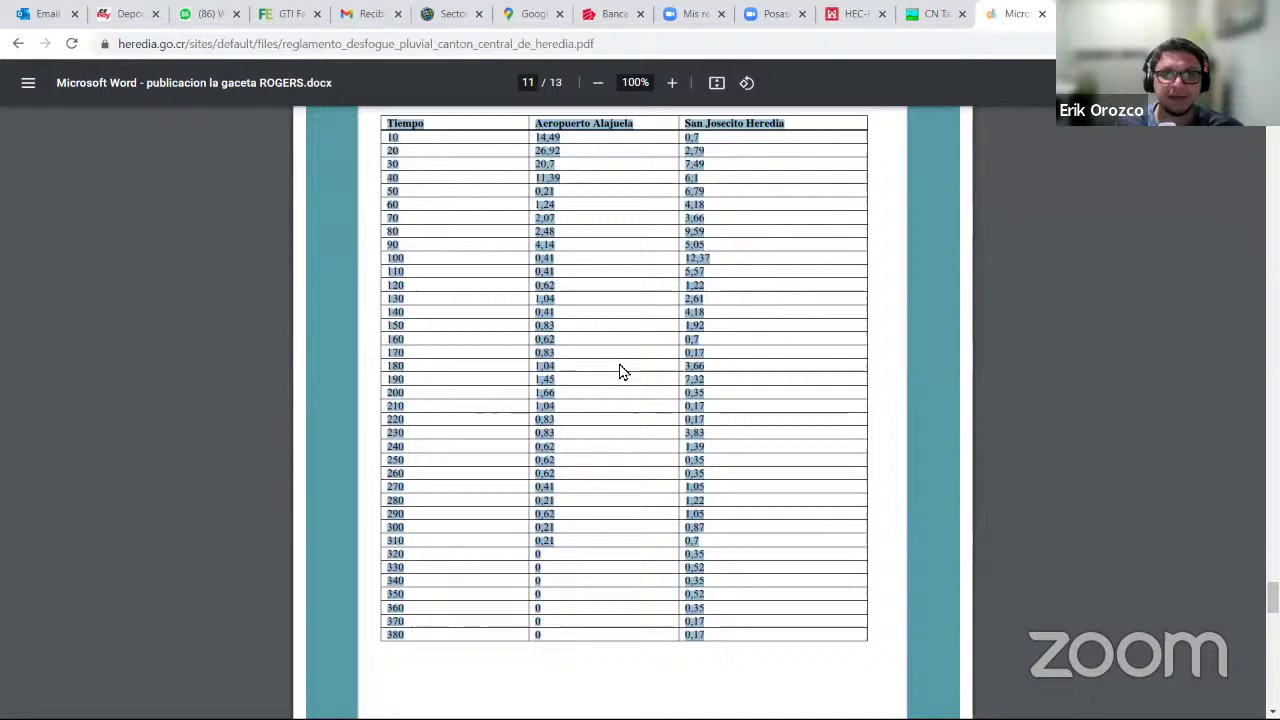
Copy the selected Aeropuerto Alajuela and San Josecito Heredia rainfall table from the PDF and switch to the blank Excel workbook Libro2.
right_click(409, 130)
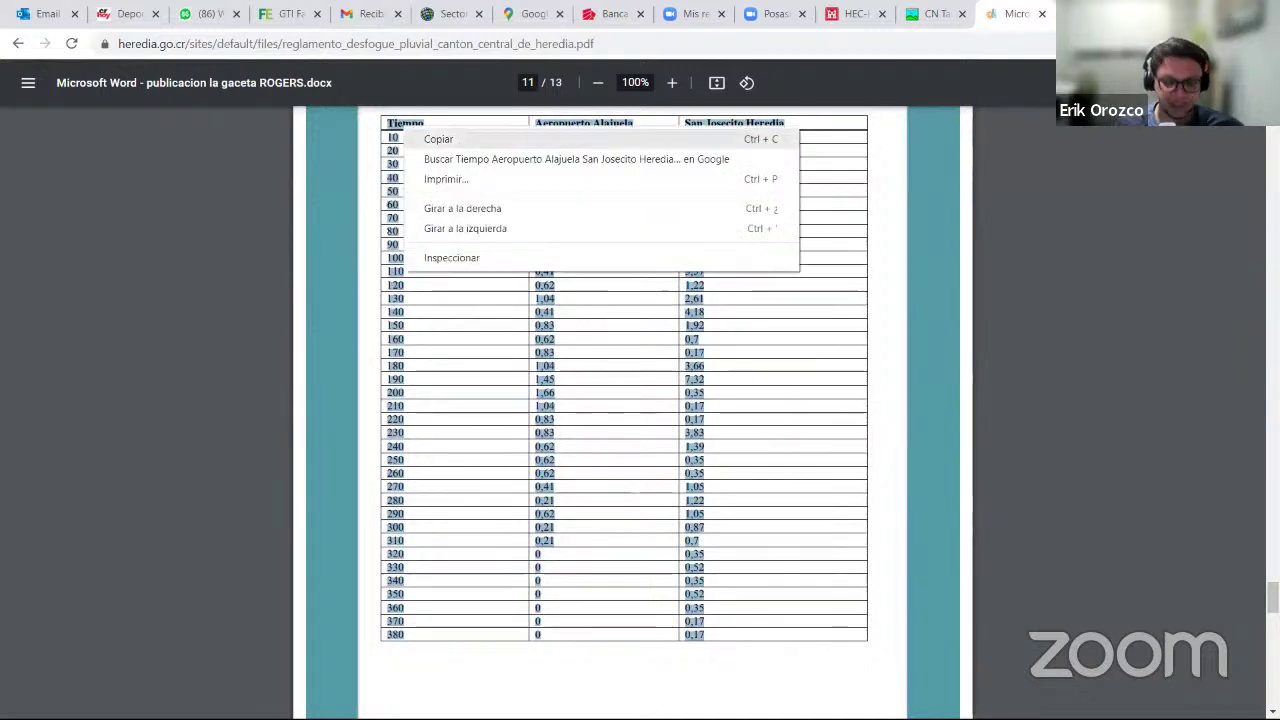
left_click(461, 145)
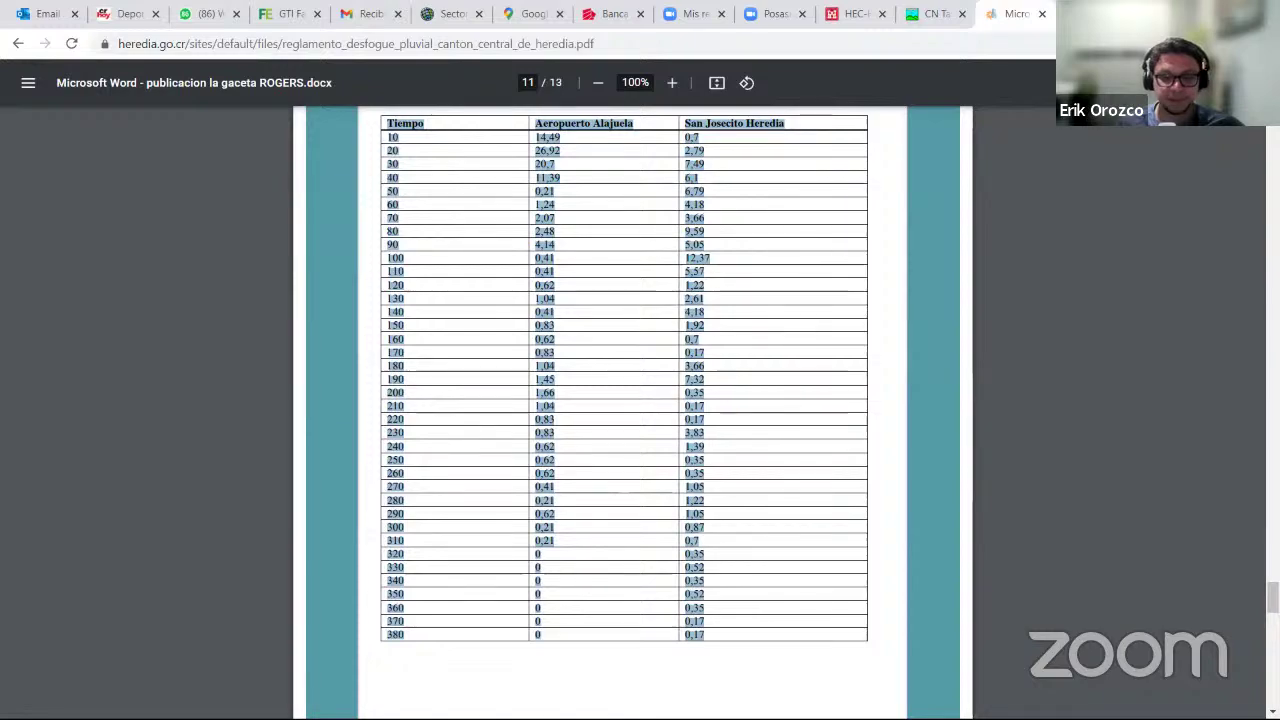
key("super")
mouse_move(514, 703)
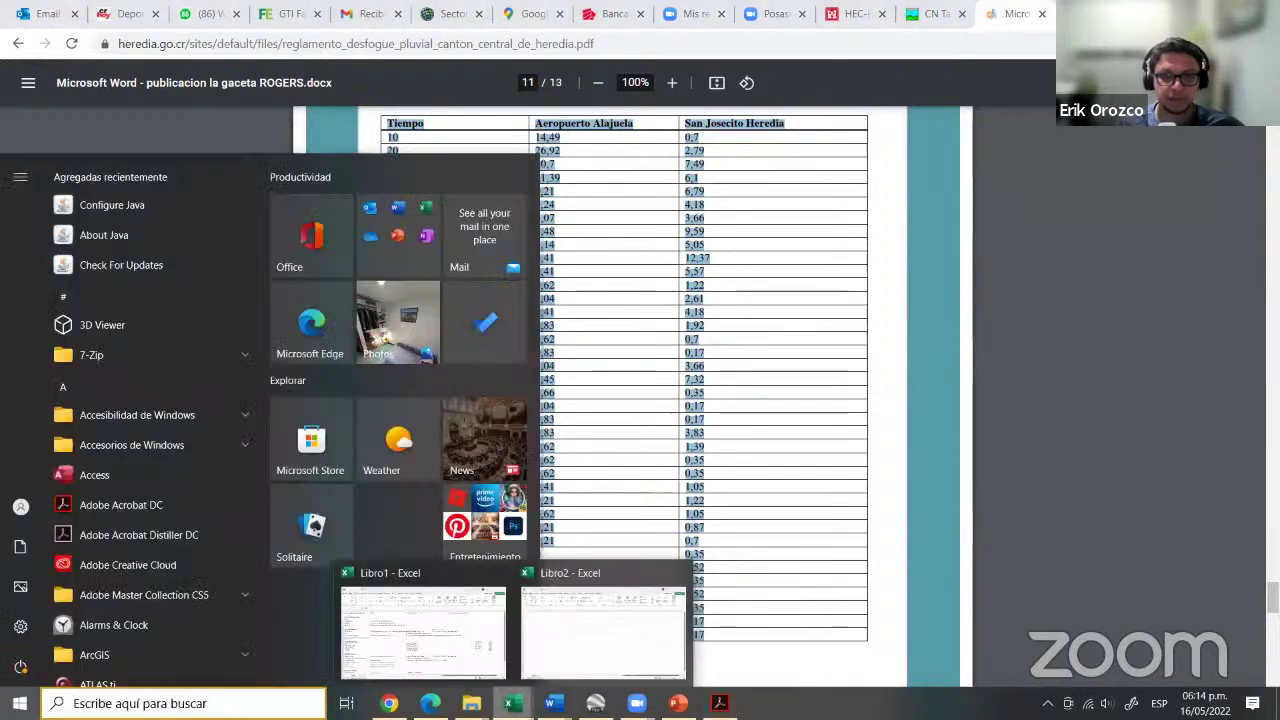
left_click(569, 643)
right_click(52, 206)
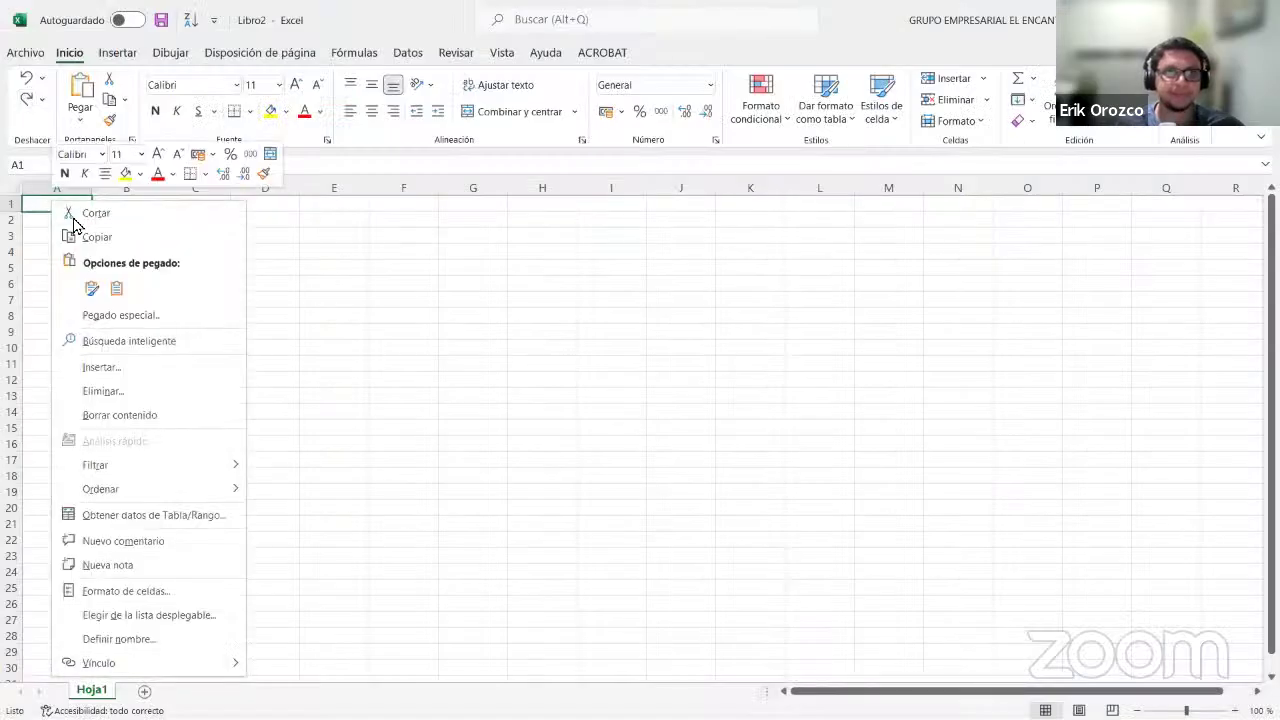
left_click(118, 290)
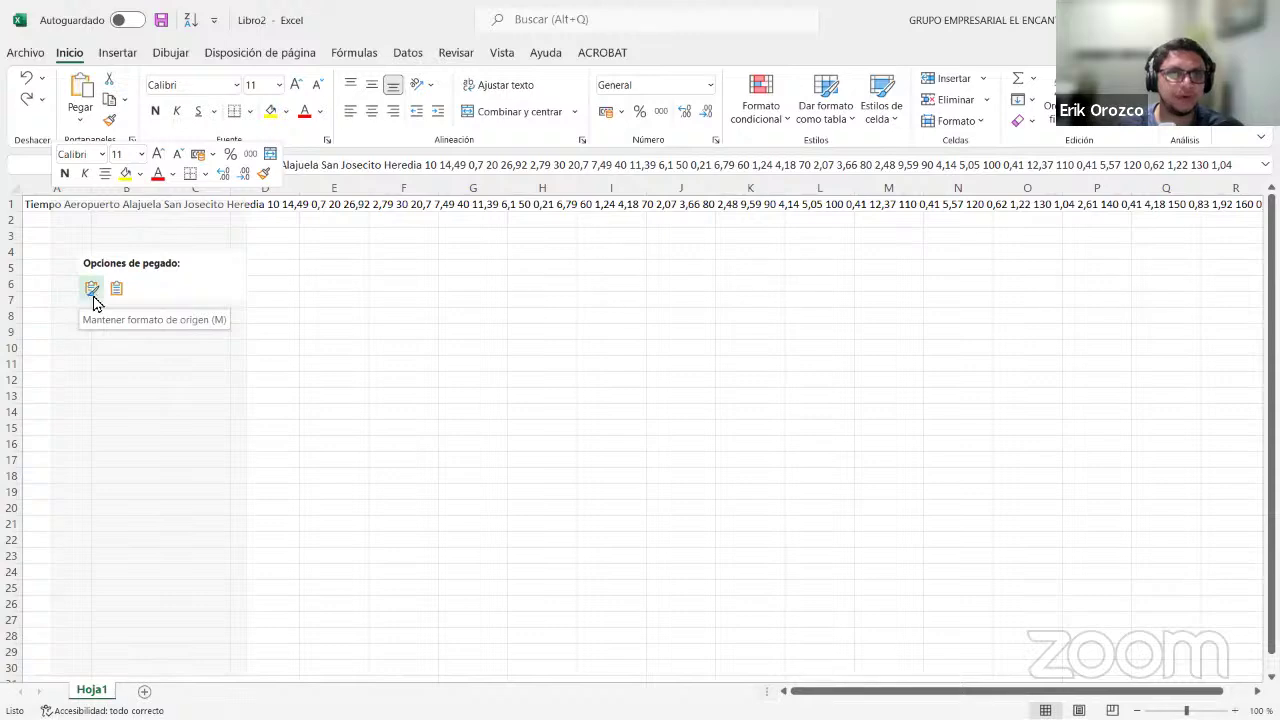
key("ctrl+z")
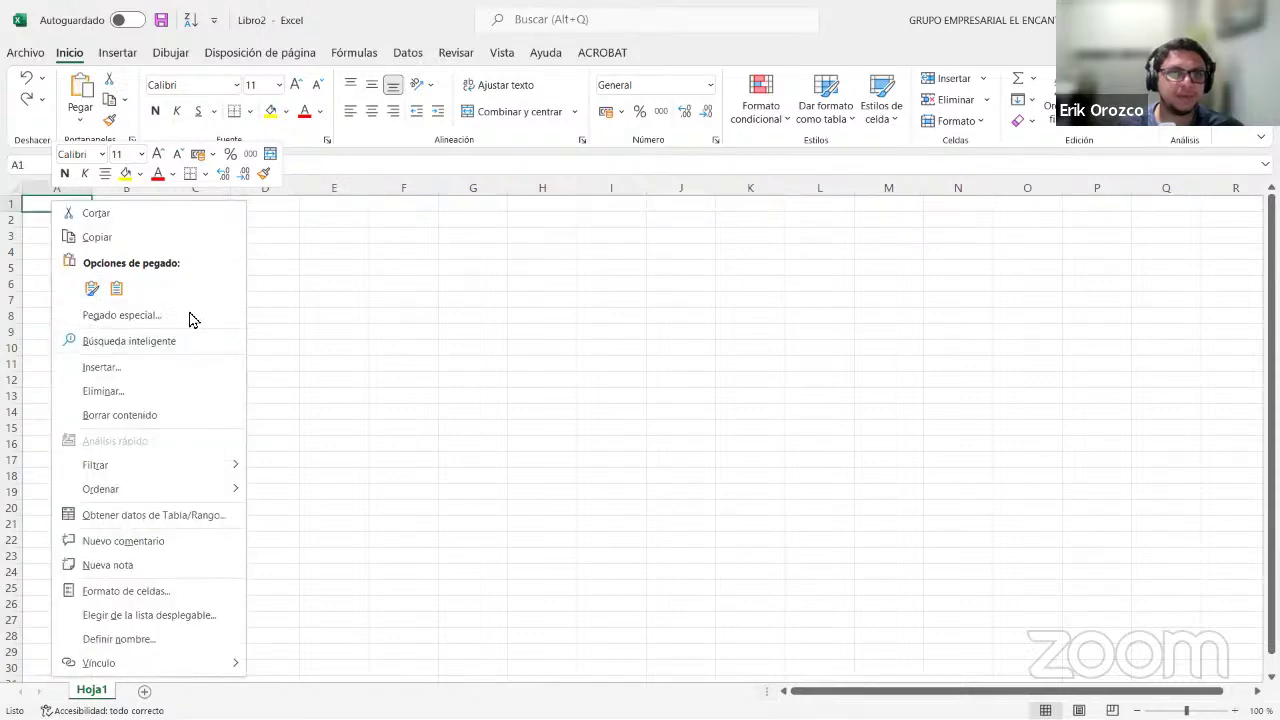
left_click(191, 318)
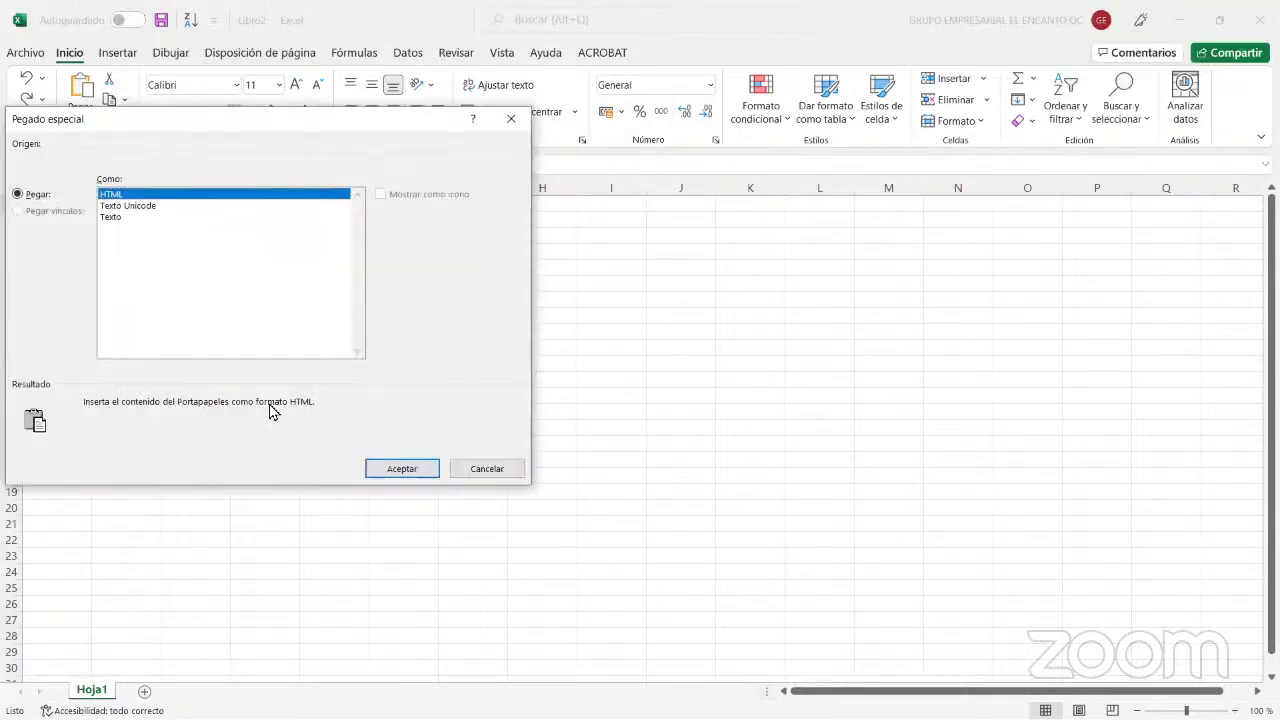
left_click(516, 117)
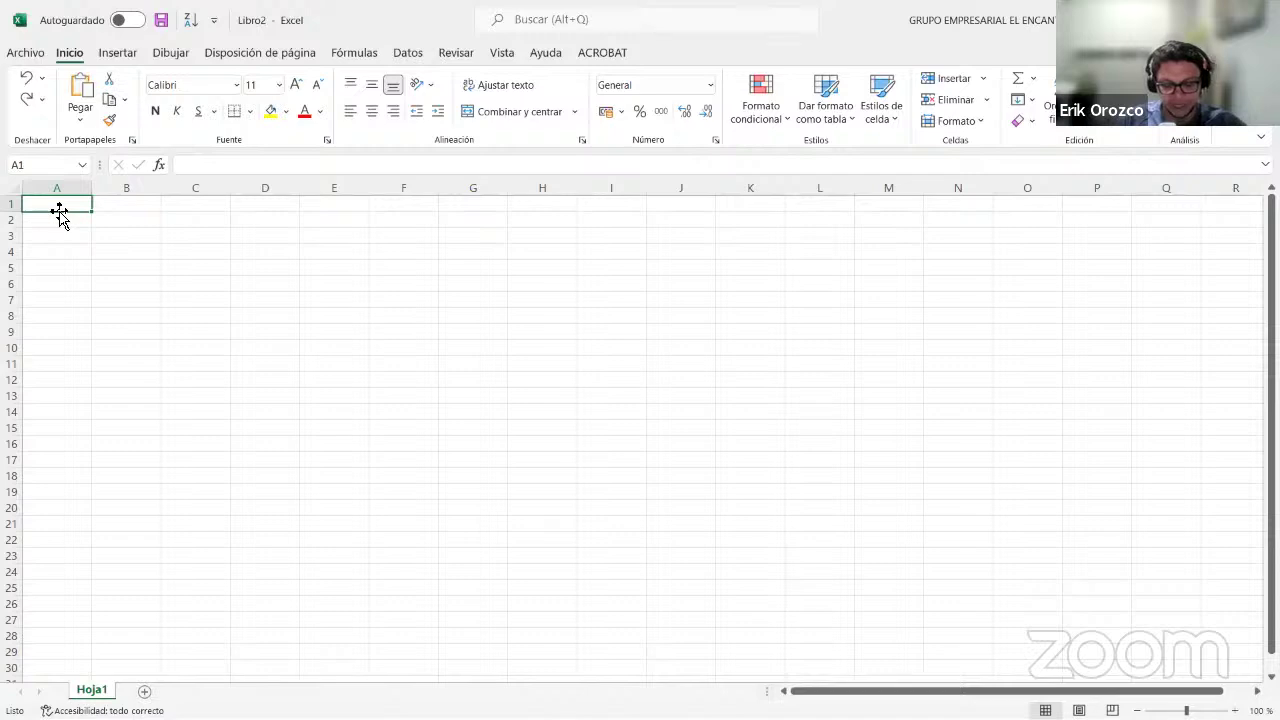
Enter the title HIETOGRAMA CARACTERÍSTICO in cell A1.
type("HI")
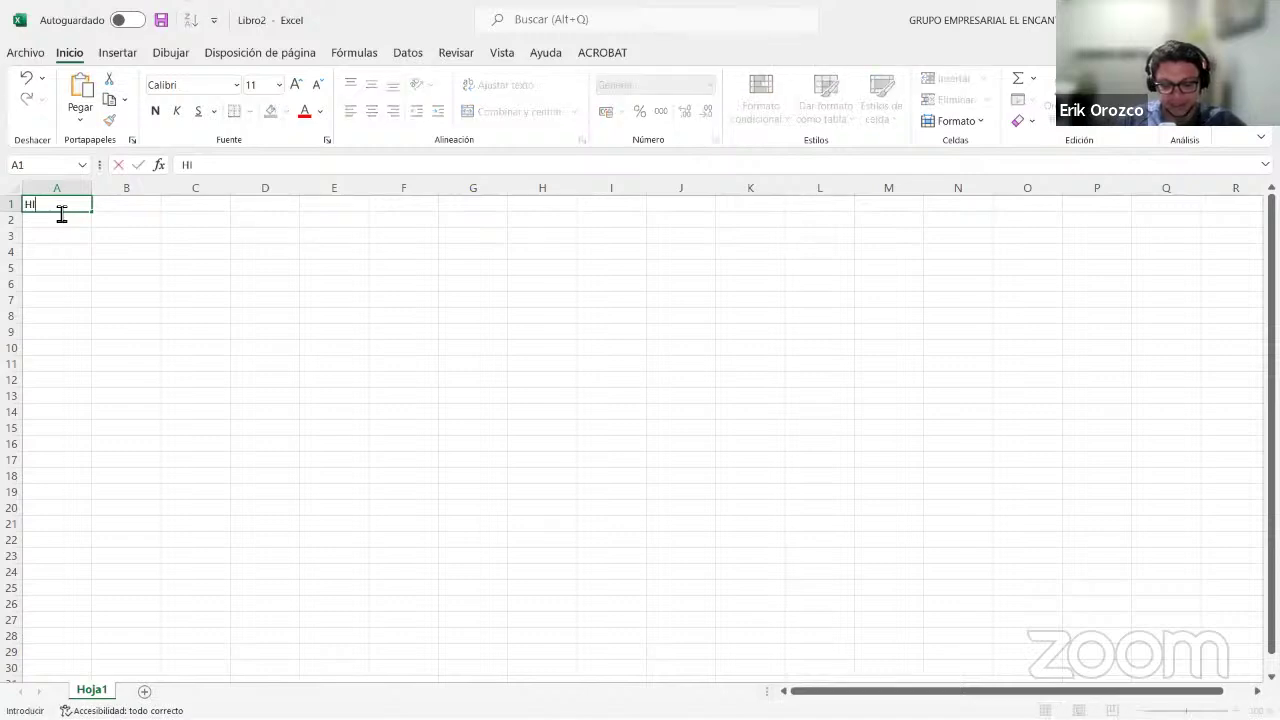
type("ETOGRAMA CAS")
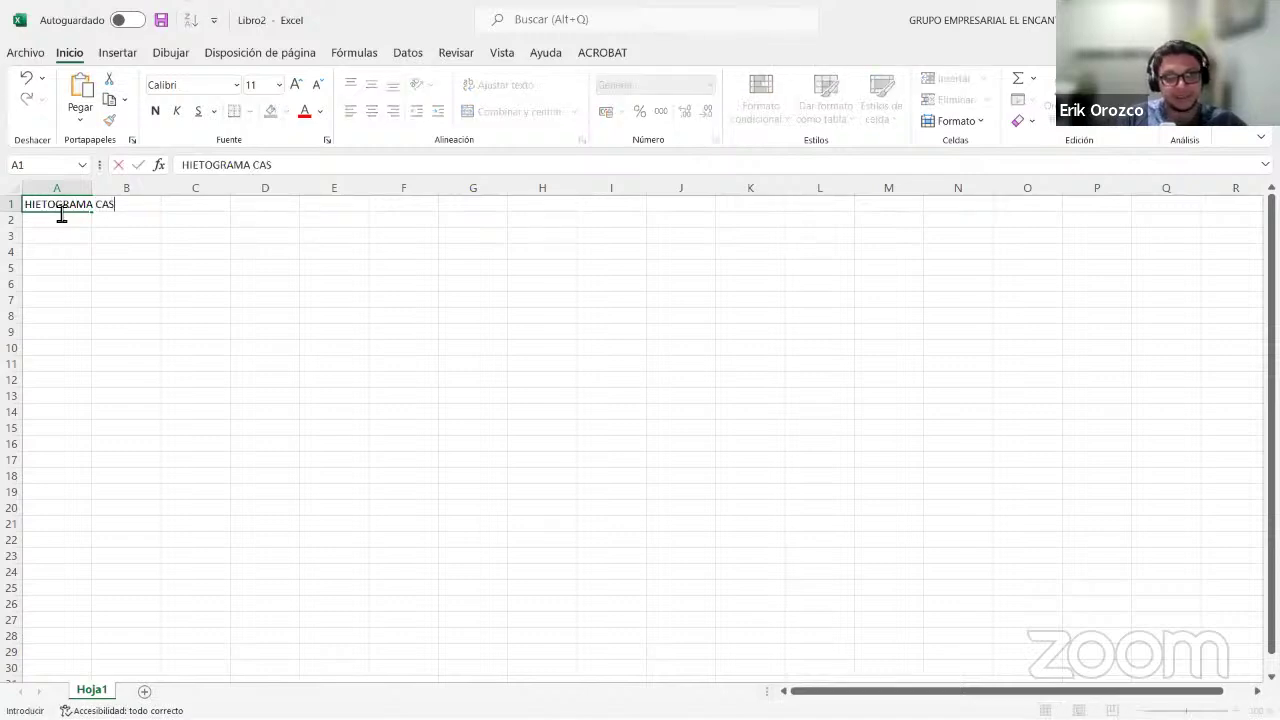
type("ACTERÍSTICO")
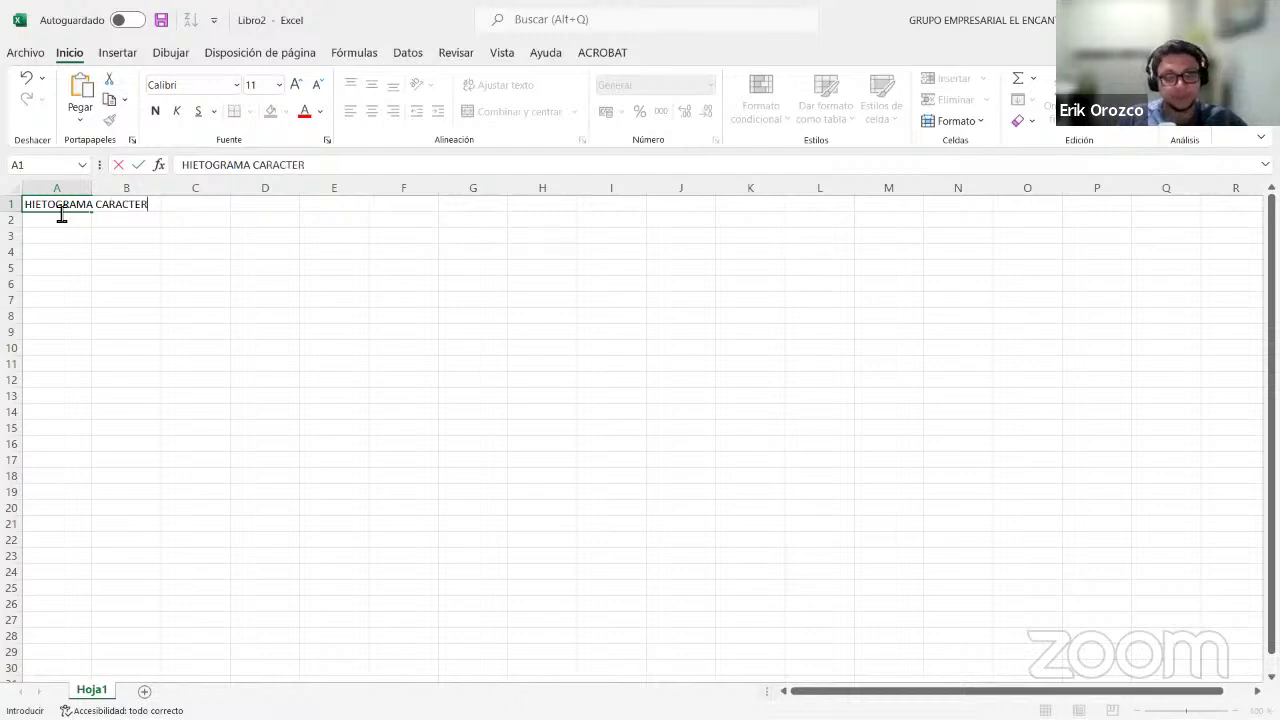
key("Return")
key("Return")
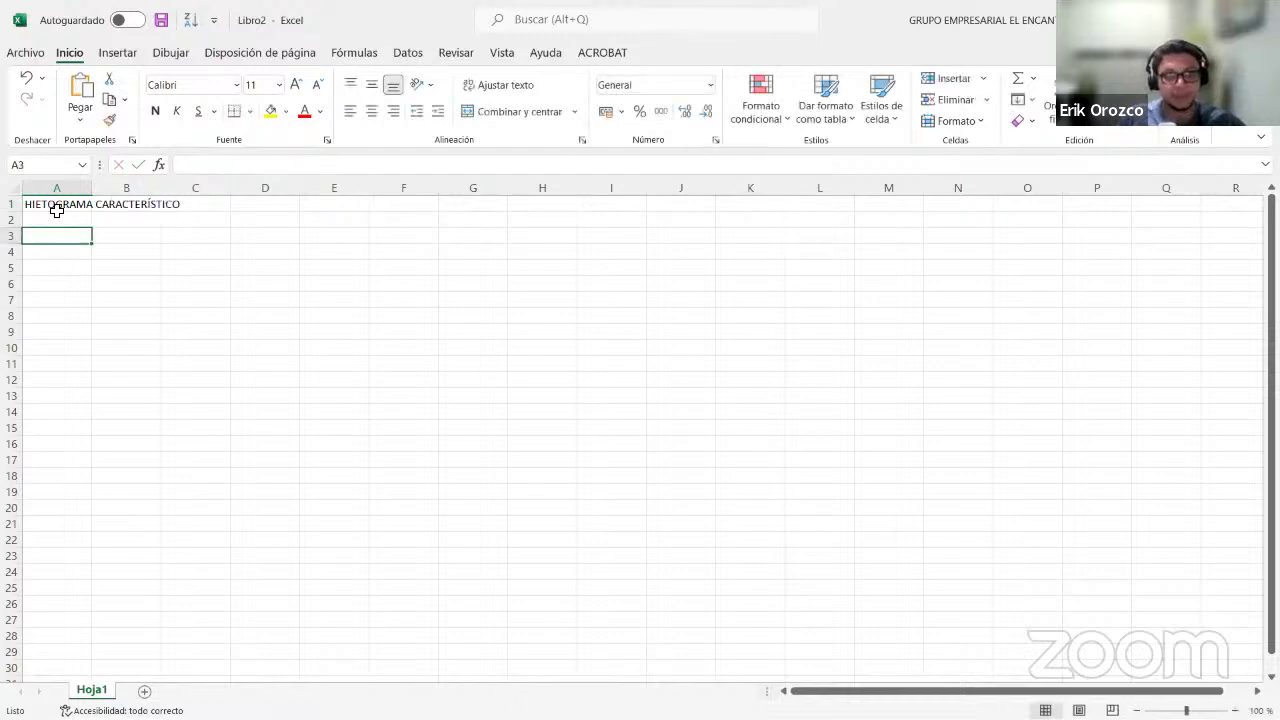
Add the header t in A3 and fill A4:A28 with times from 0 to 240 in increments of 10.
type("t")
key("Return")
type("0")
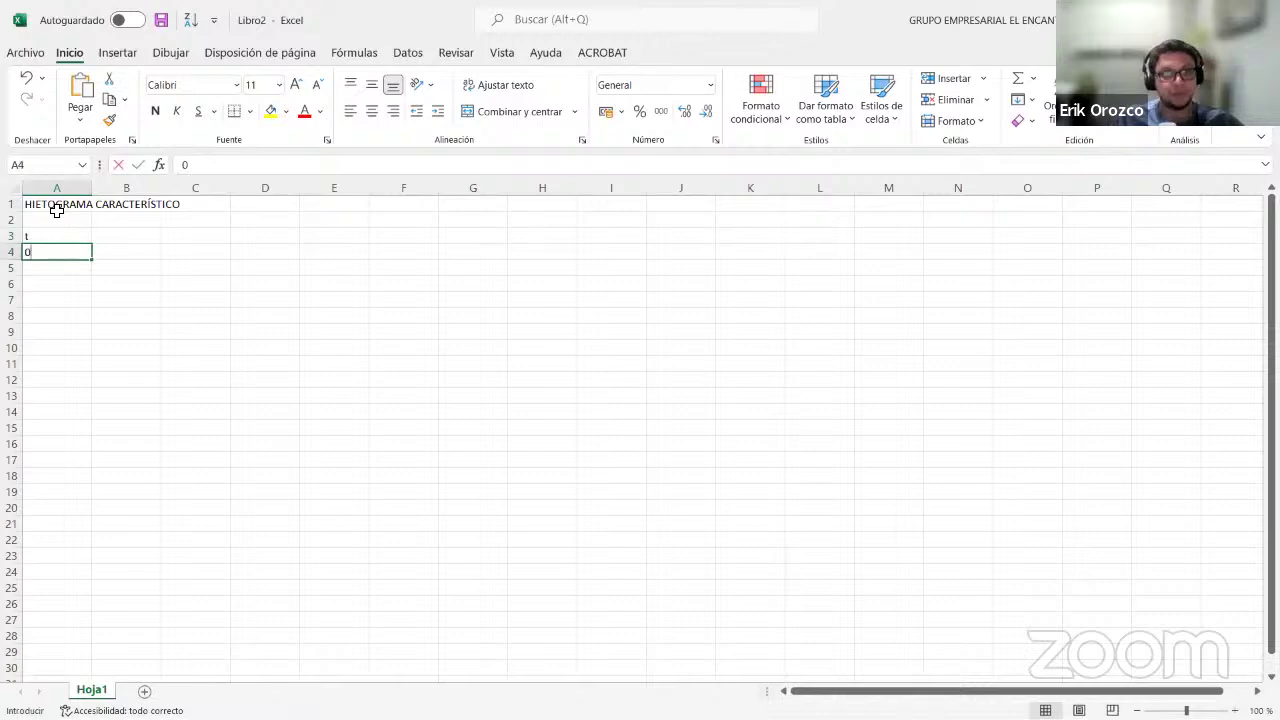
key("ctrl+Return")
key("Return")
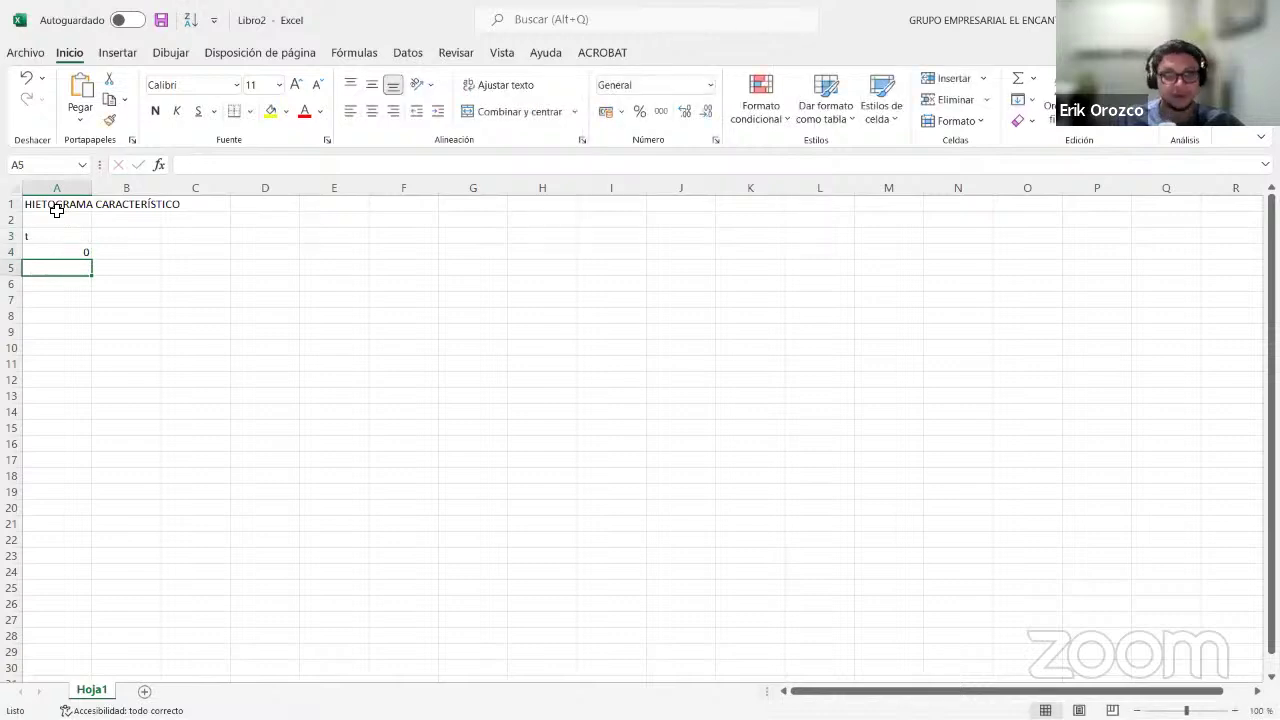
type("10")
key("Return")
type("20")
key("Return")
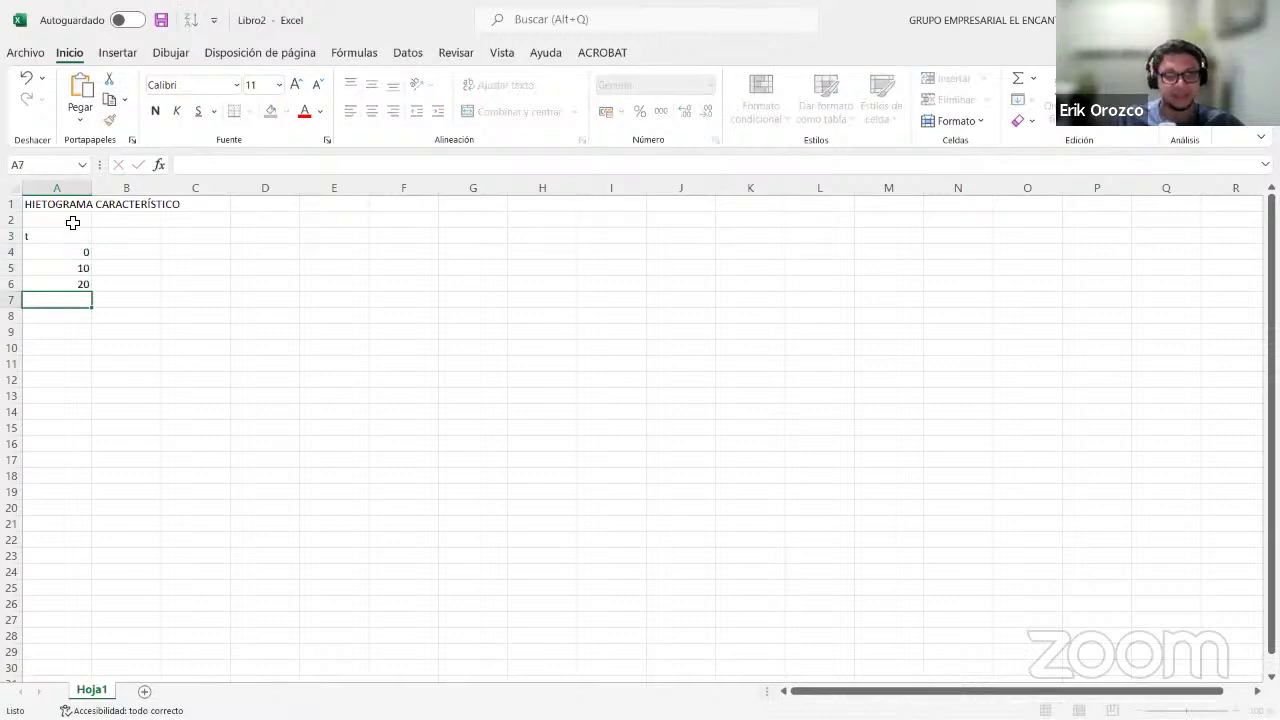
left_click_drag(76, 256, 133, 453)
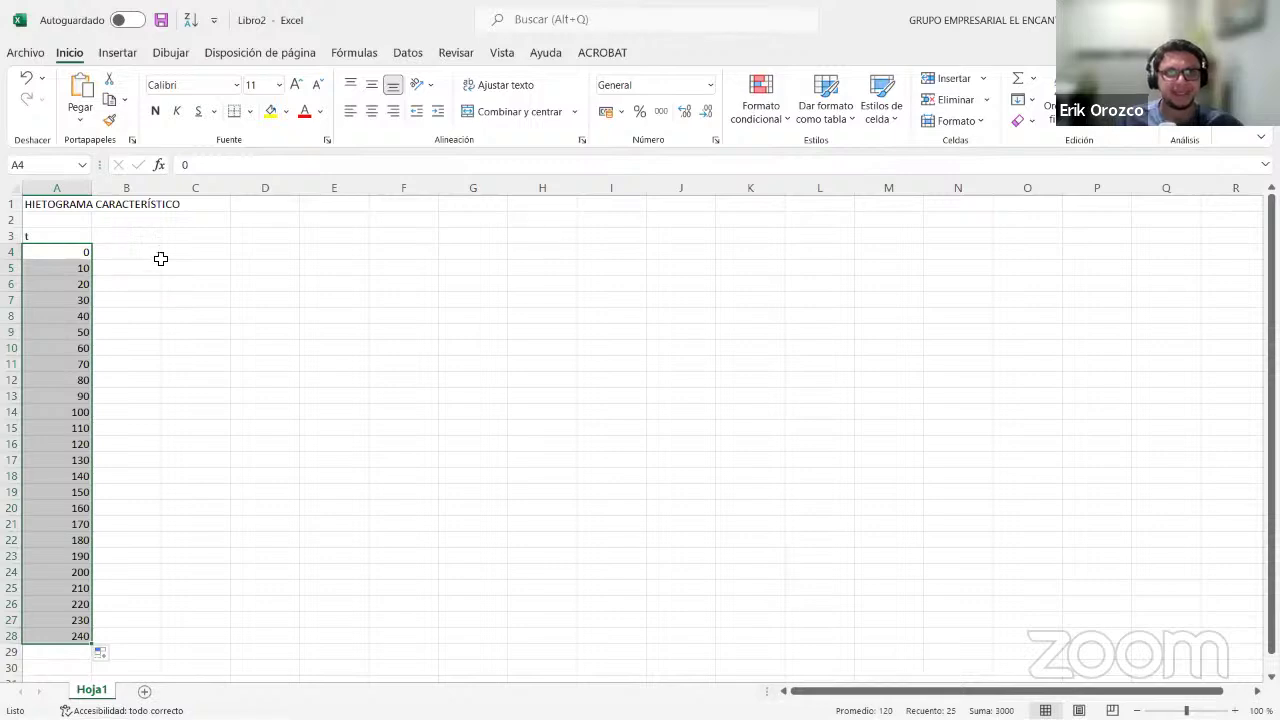
Enter % as the column header in B3, beside the time header.
key("Right")
key("Up")
type("%")
key("Return")
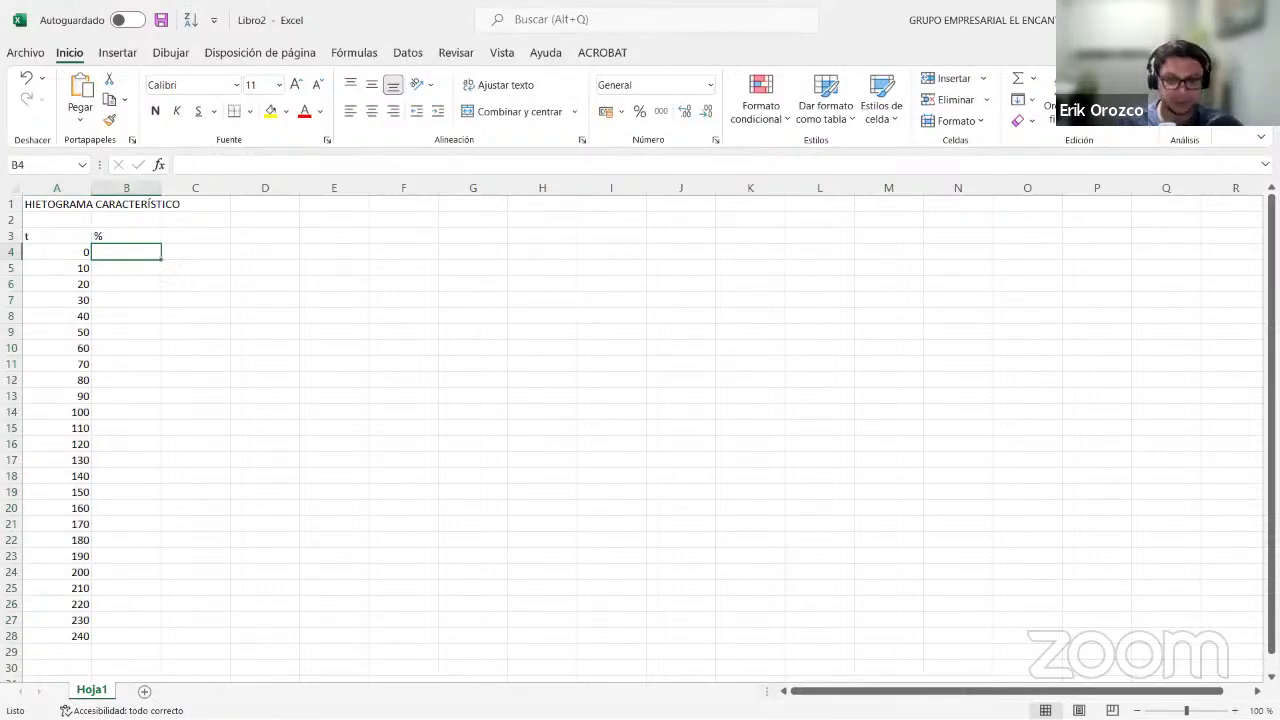
Bring up the rainfall table PDF in Chrome and arrange it beside a reduced Excel window so both are visible.
key("super")
left_click(389, 703)
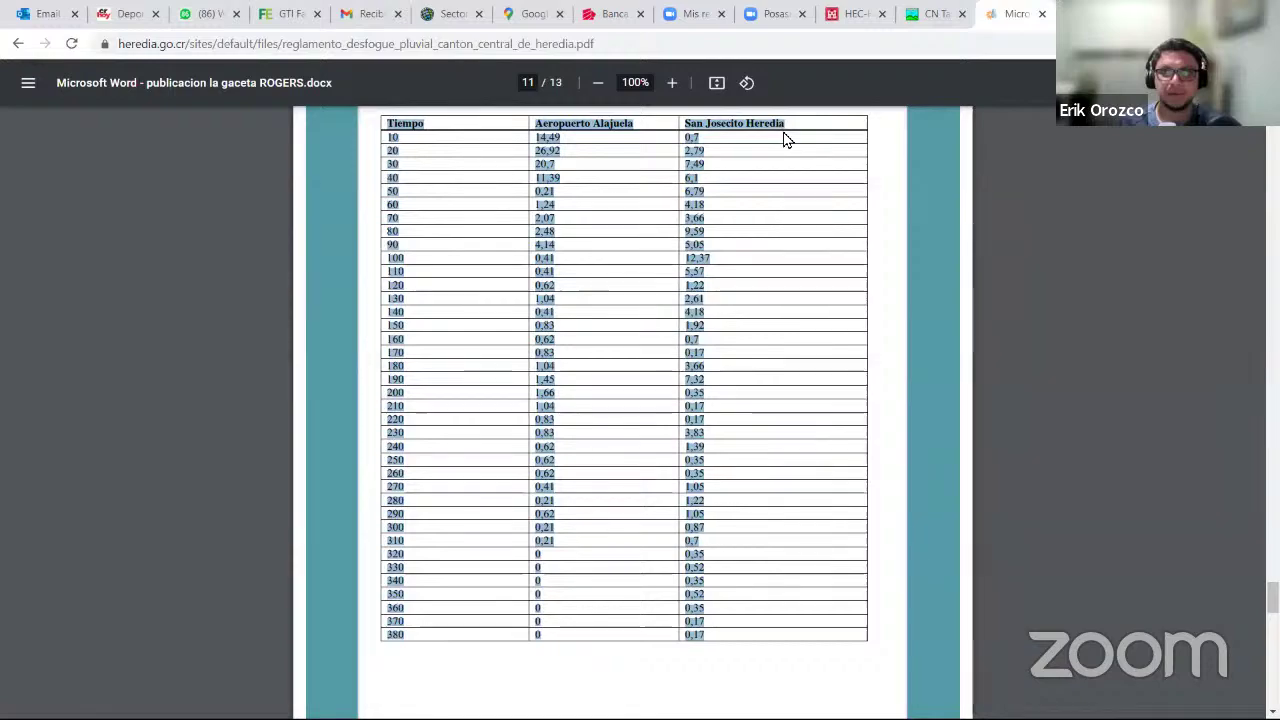
key("alt+Tab")
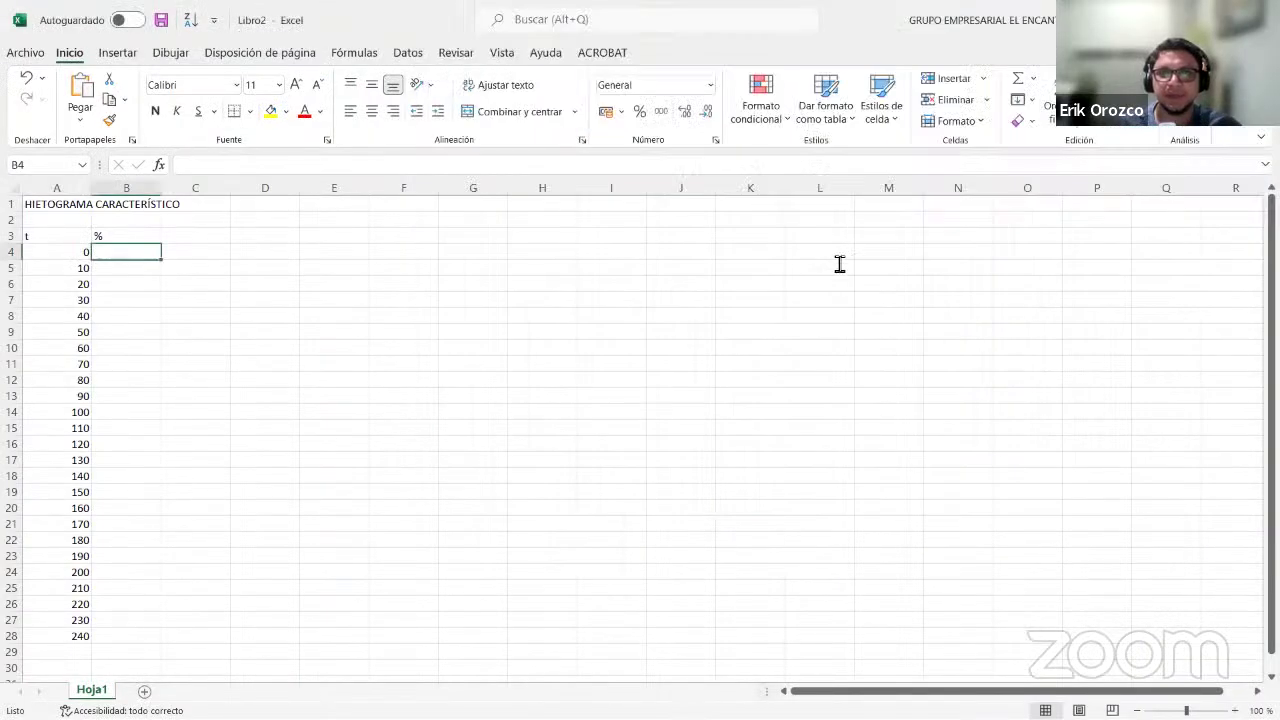
key("super+Down")
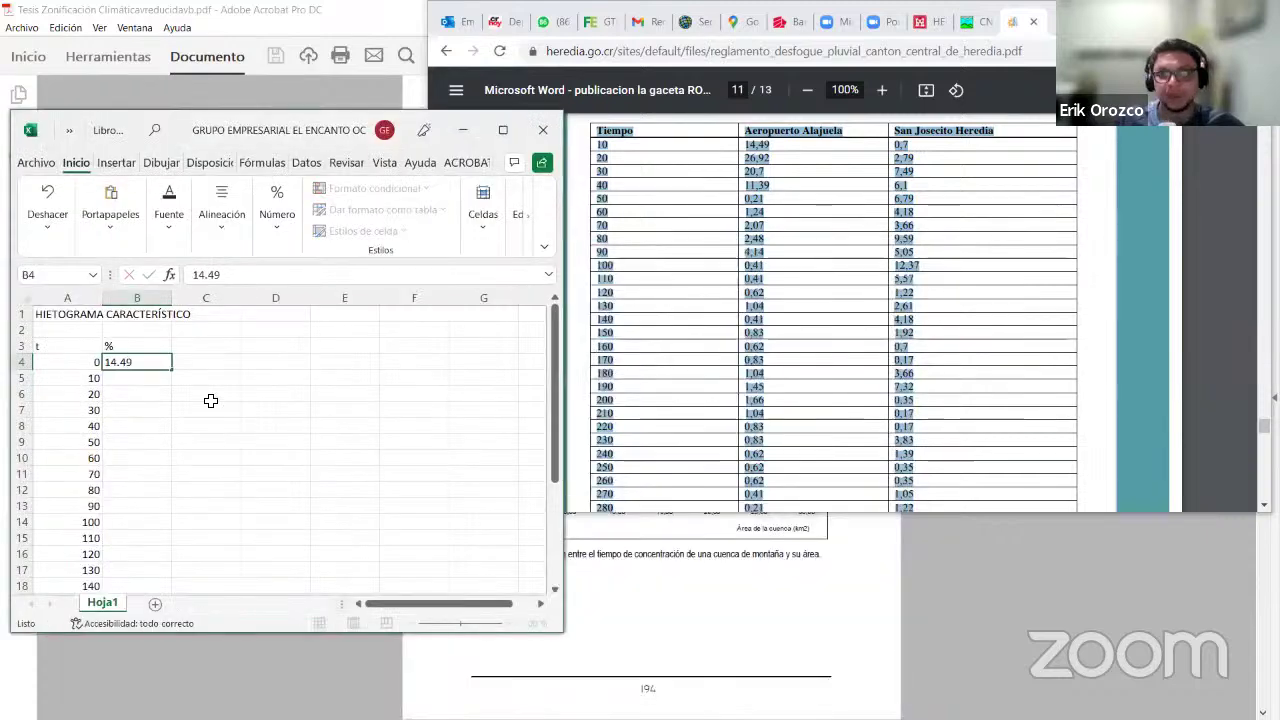
Enter the first six Aeropuerto Alajuela percentages in B4:B9: 14.49, 20.92, 20.7, 11.39, 0.21 and 1.24.
key("Return")
type("20.92")
key("Return")
type("2")
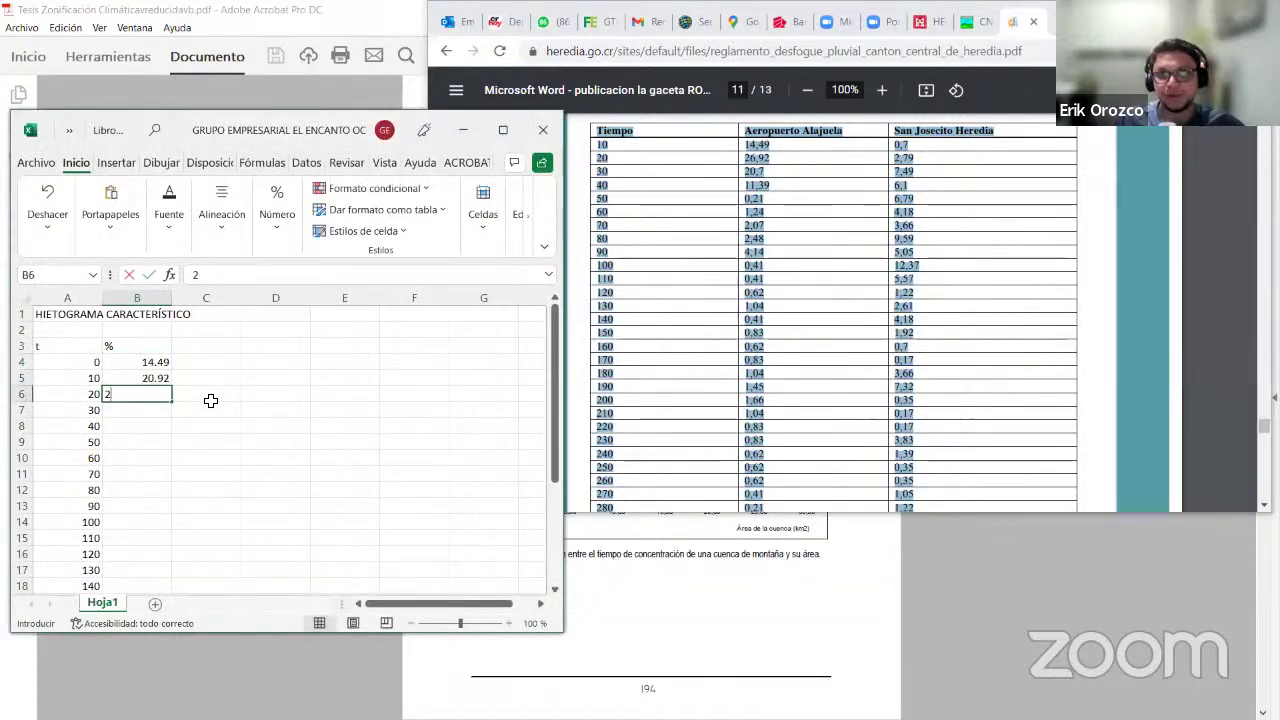
type("0.7")
key("Return")
type("11.39")
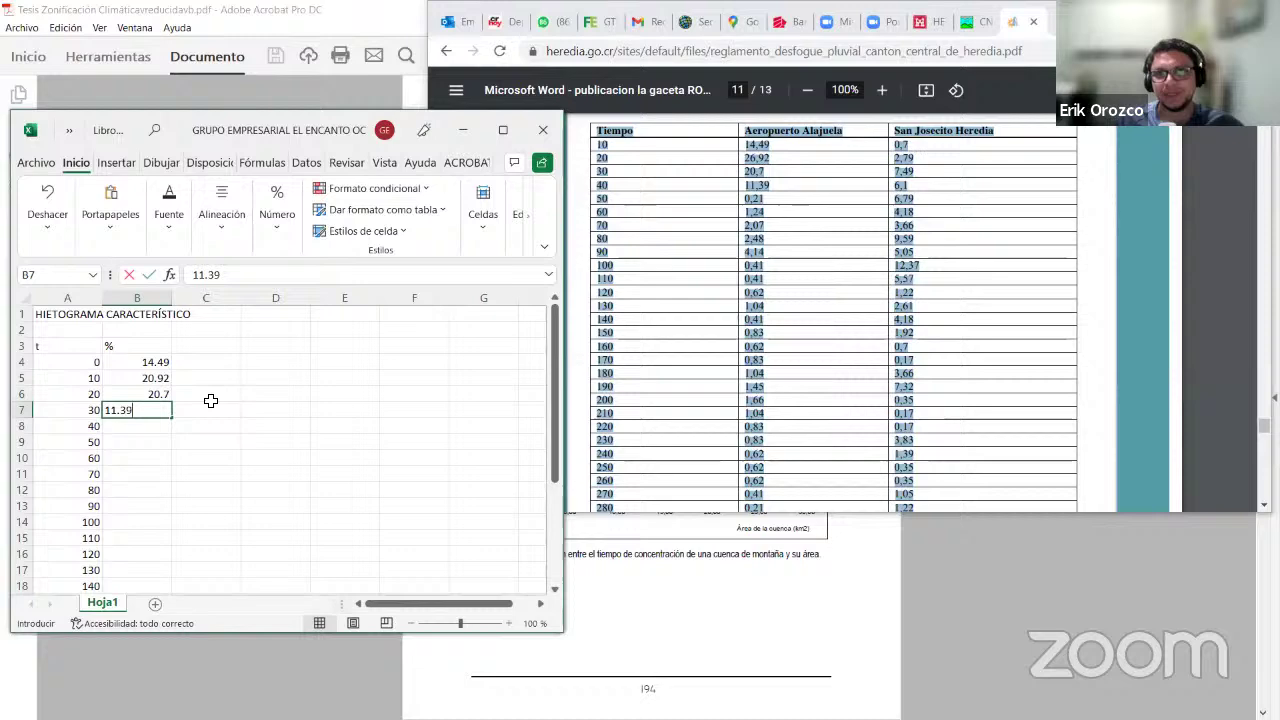
key("Return")
type("0.21")
key("Return")
type("1.21")
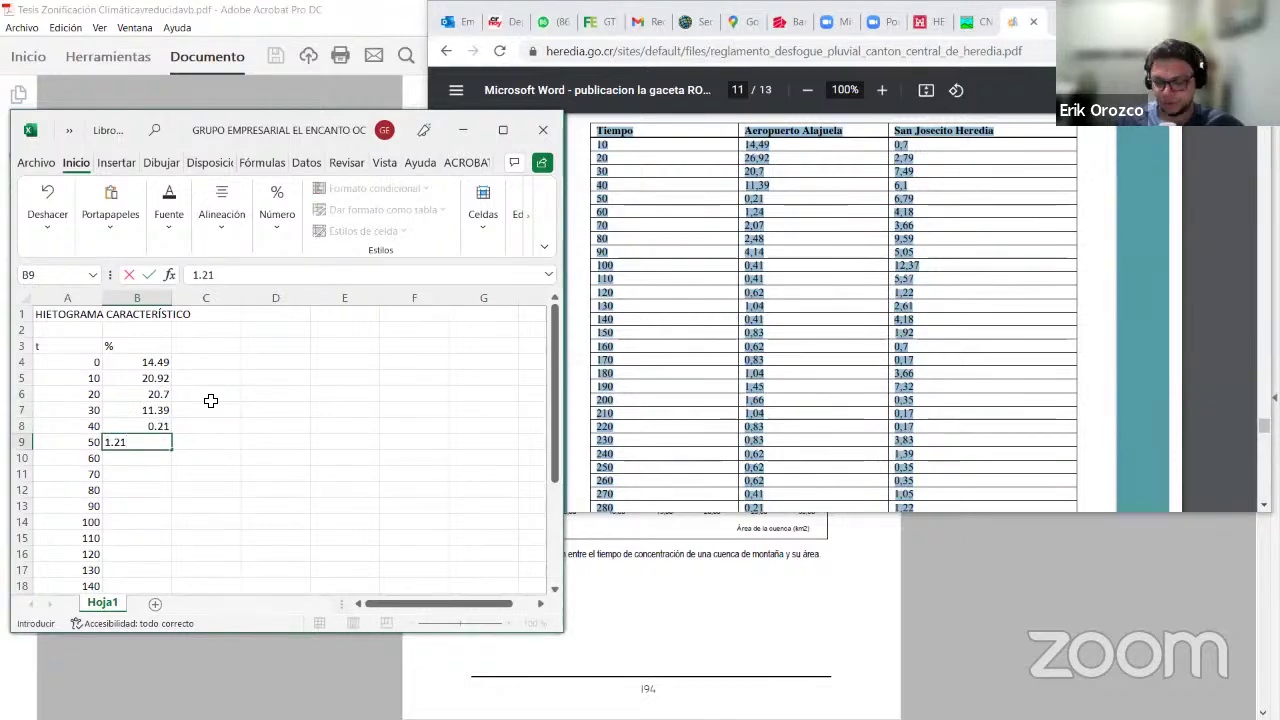
key("BackSpace")
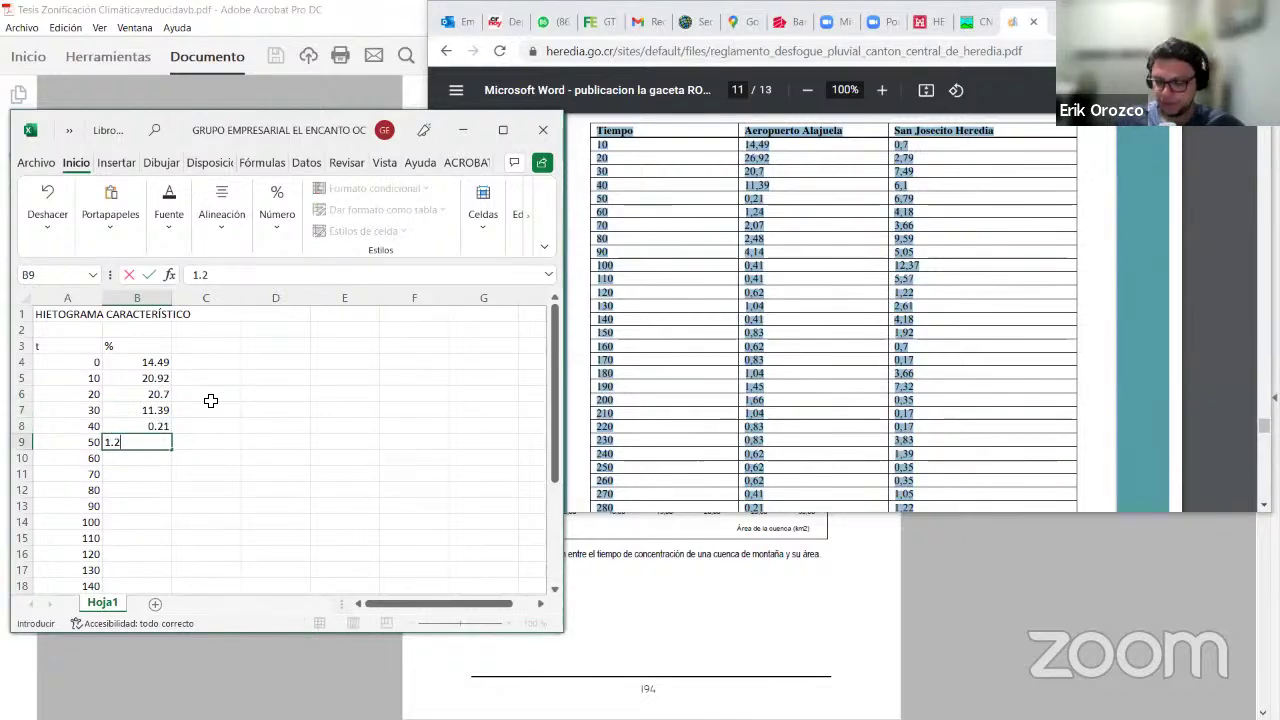
type("4")
key("Return")
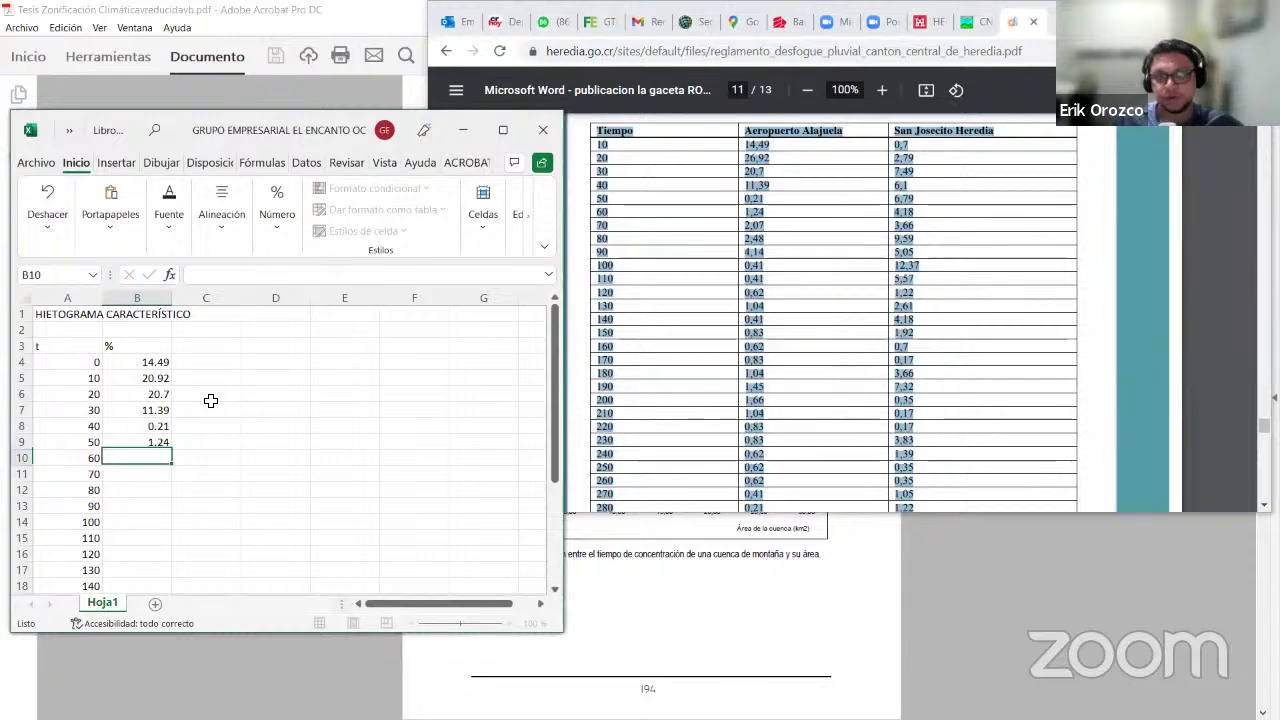
Continue the percentage column in B10:B14 with 2.07, 2.48, 4.14, 0.41 and 0.41.
type("2.07")
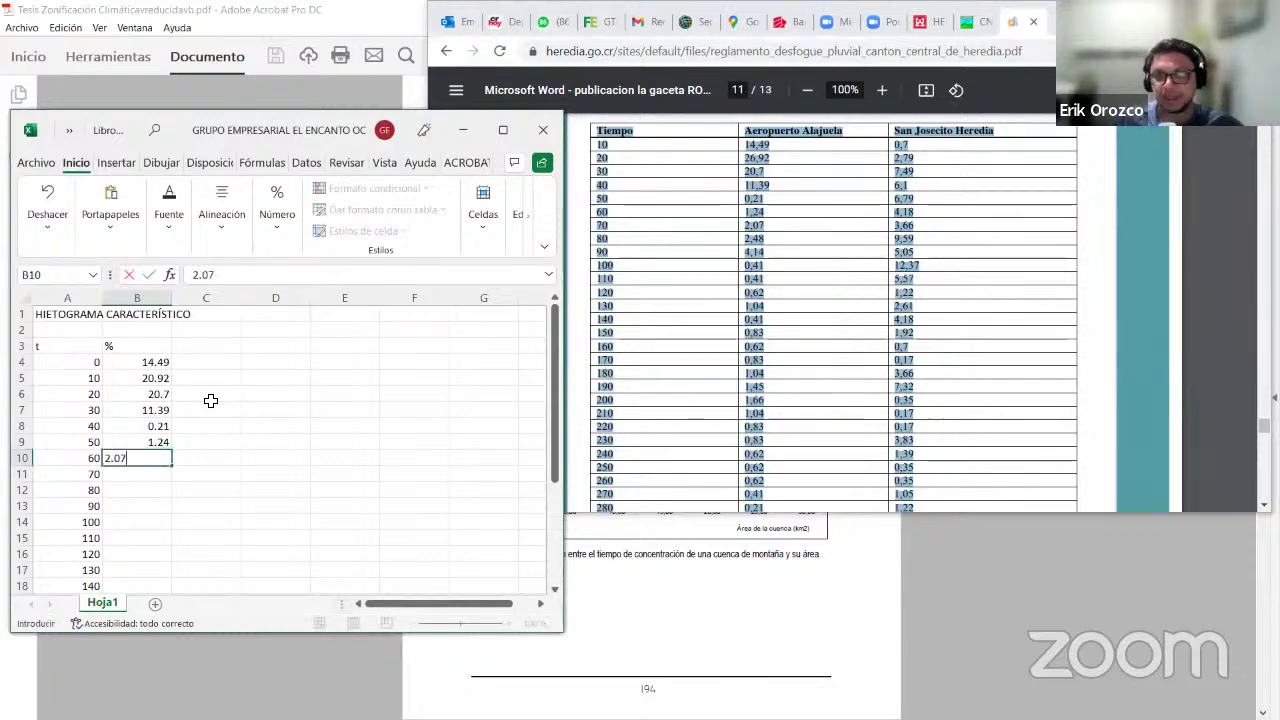
key("Return")
type("2.48")
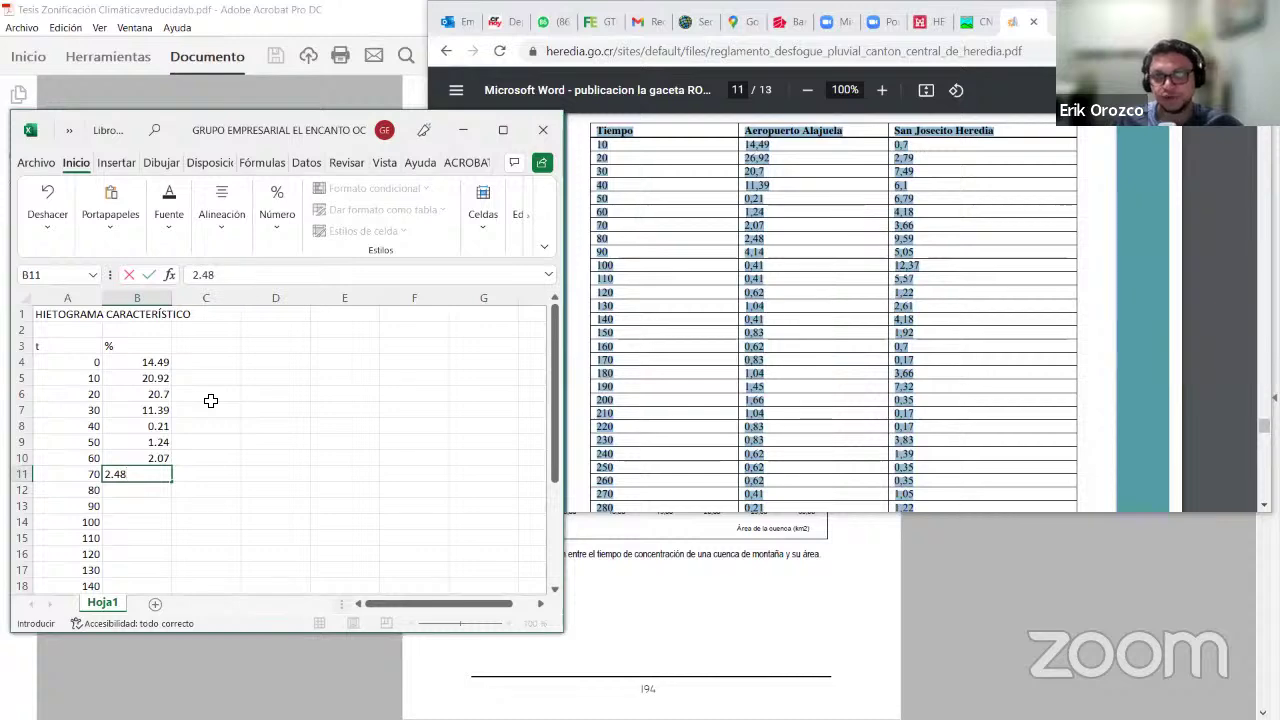
key("Return")
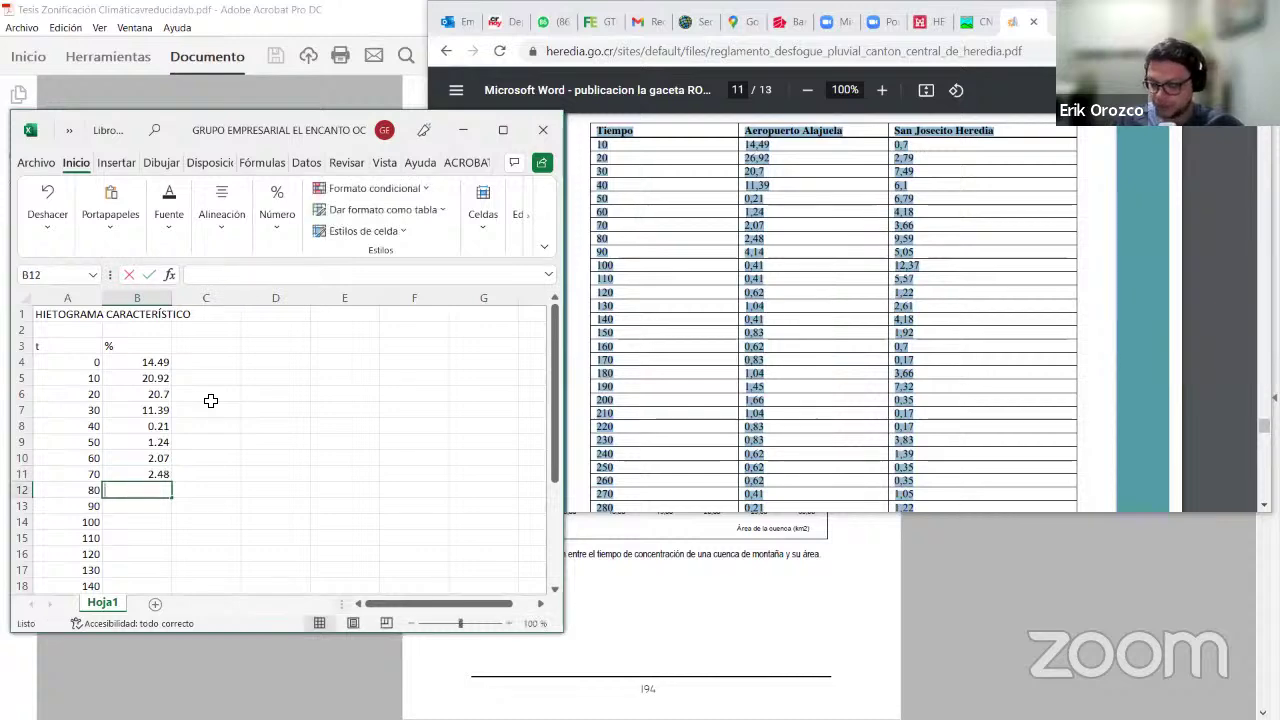
type("4.14")
key("Return")
type("0.41")
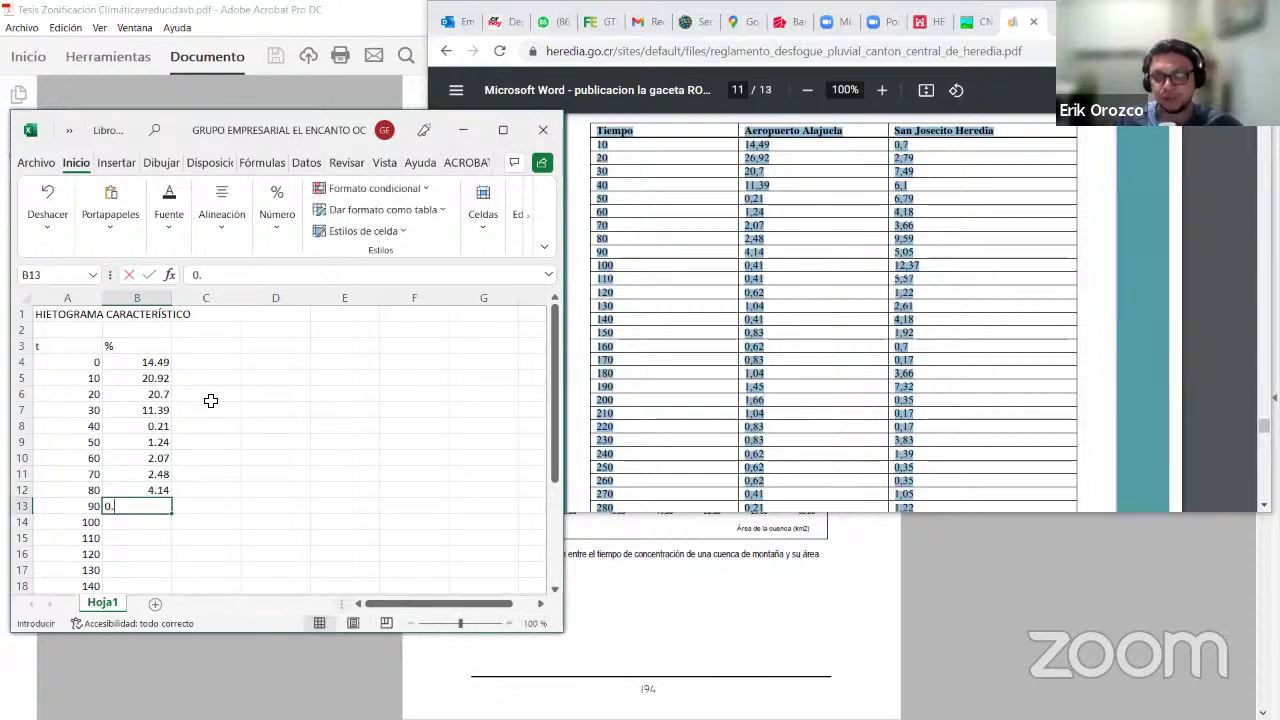
key("Return")
type("0.41")
key("Return")
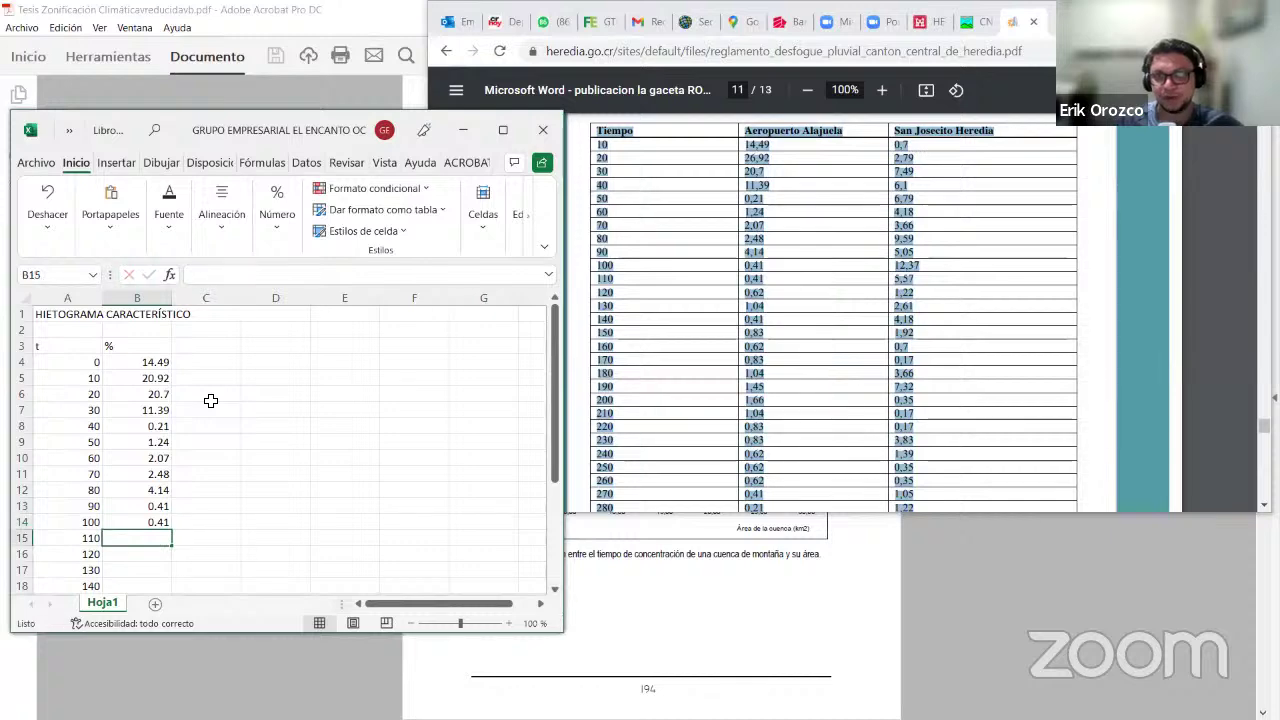
Enter the percentages 0.62, 1.04, 0.41 and 0.83 in B15:B18.
type("0.62")
key("Return")
type("1.04")
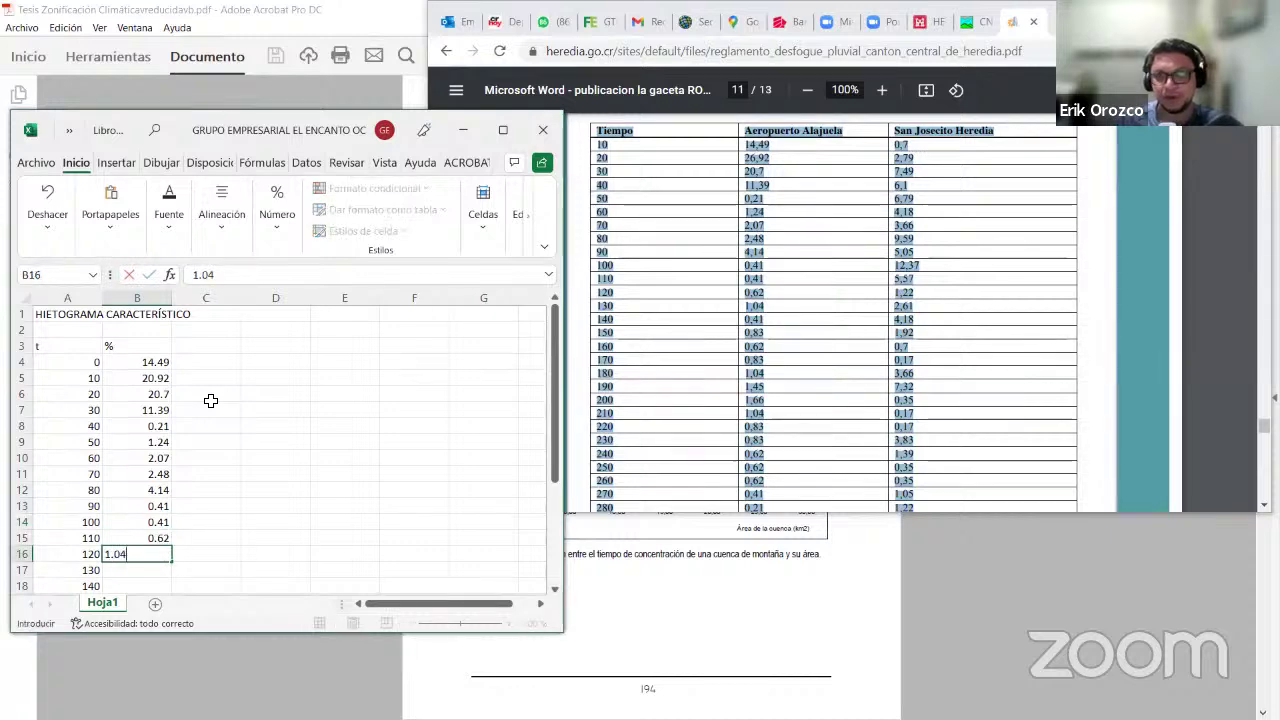
key("Return")
type("0.41")
key("Return")
type("0.83")
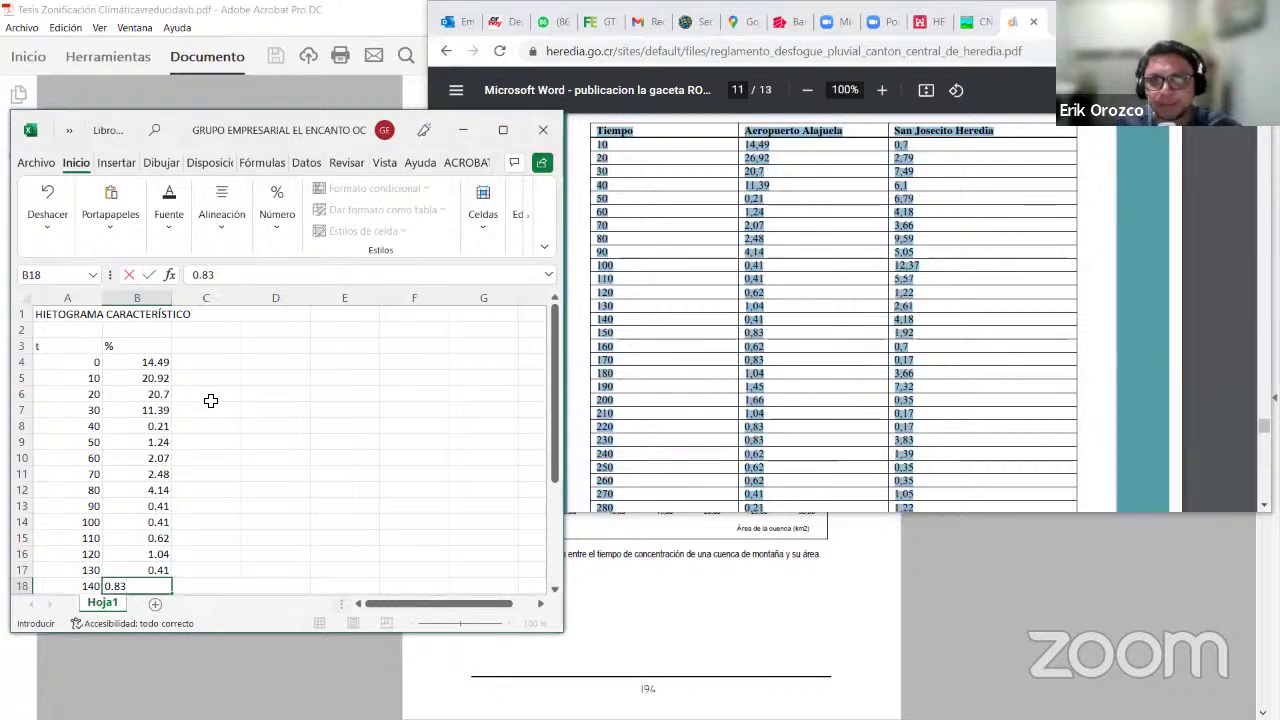
key("Return")
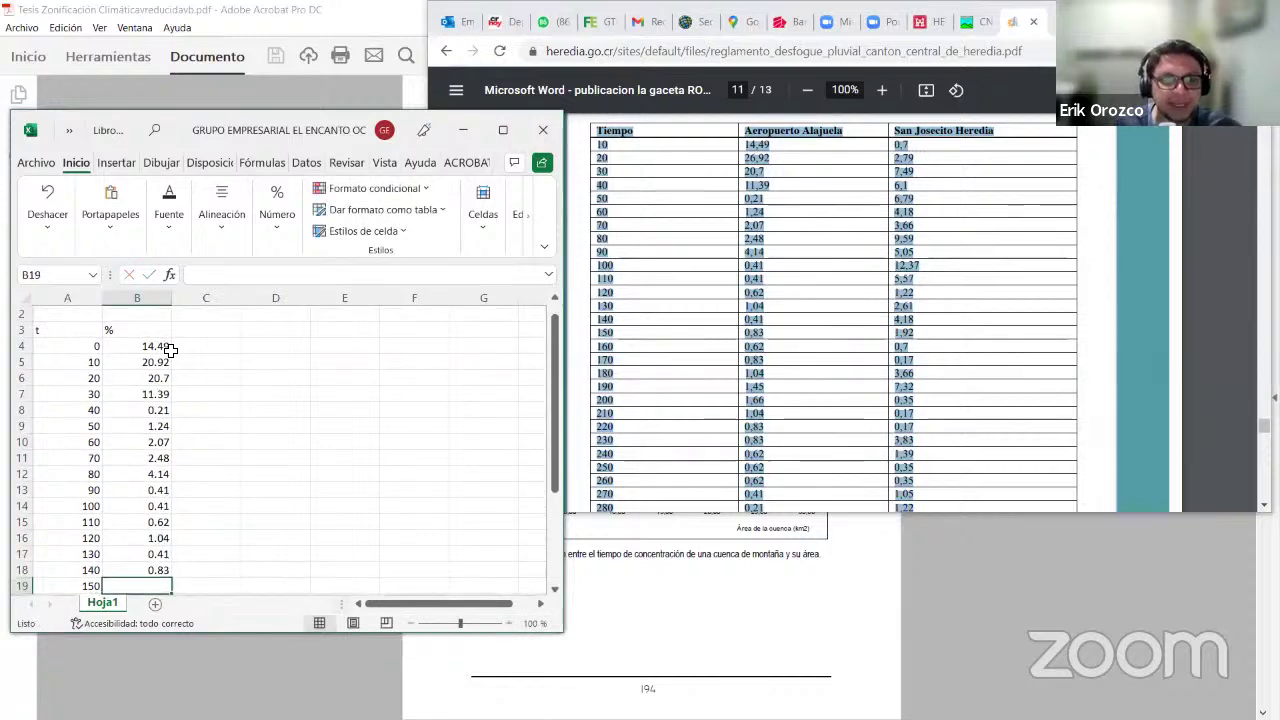
Move the percentage values in B4:B18 down one row to B5:B19 so they start at time 10.
left_click_drag(160, 346, 175, 577)
scroll(137, 531, "down", 1)
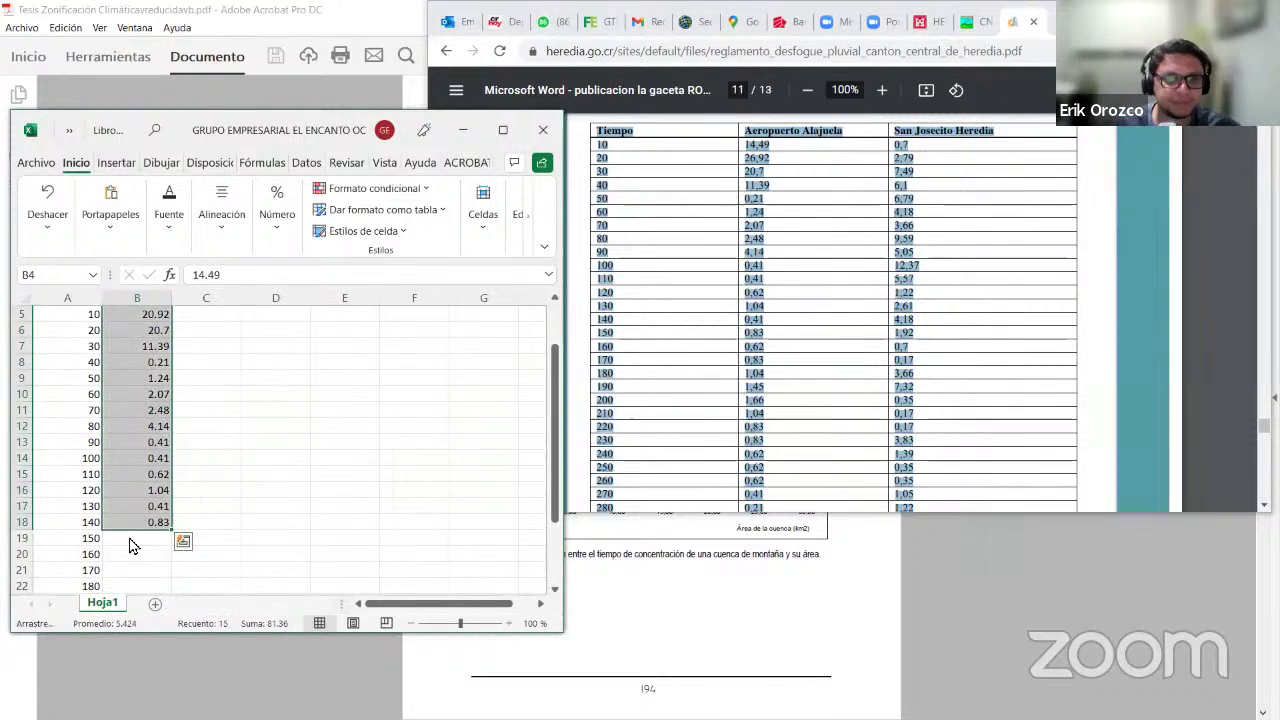
left_click_drag(132, 531, 132, 547)
scroll(207, 455, "down", 3)
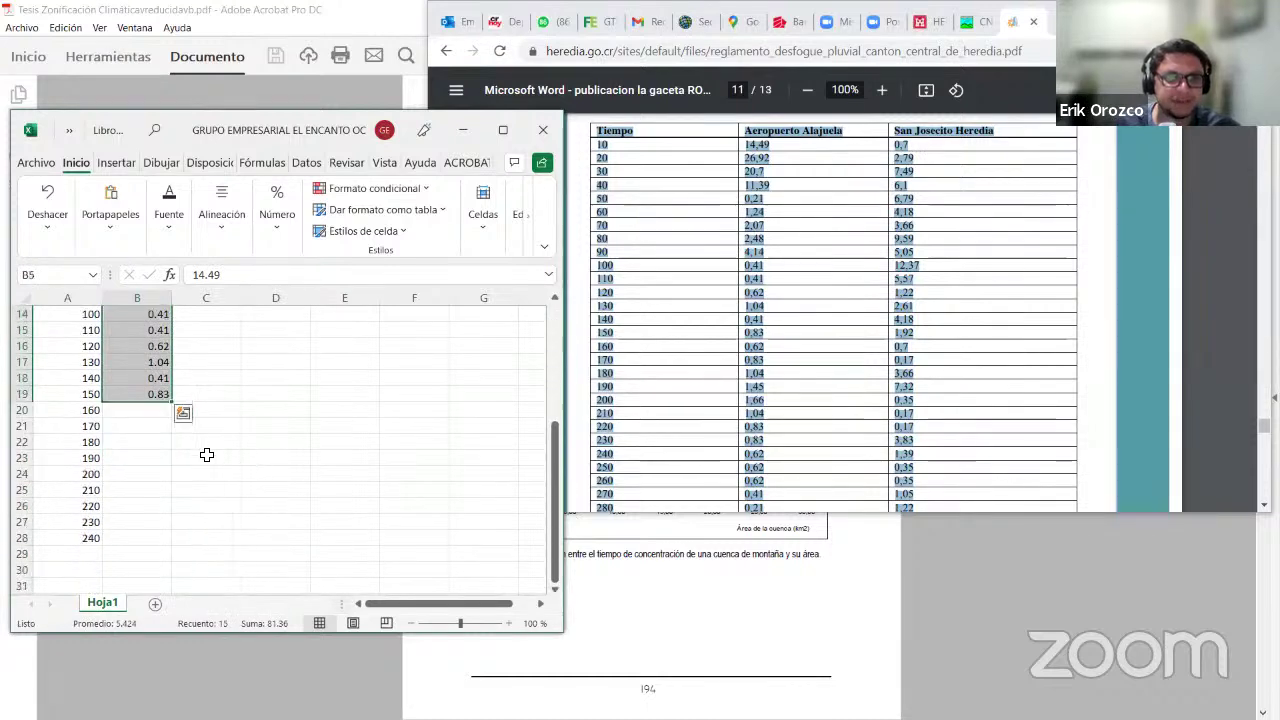
Enter the Aeropuerto Alajuela percentages 0.62, 0.83, 1.04 and 1.45 in B20:B23 for times 160 to 190.
left_click(130, 411)
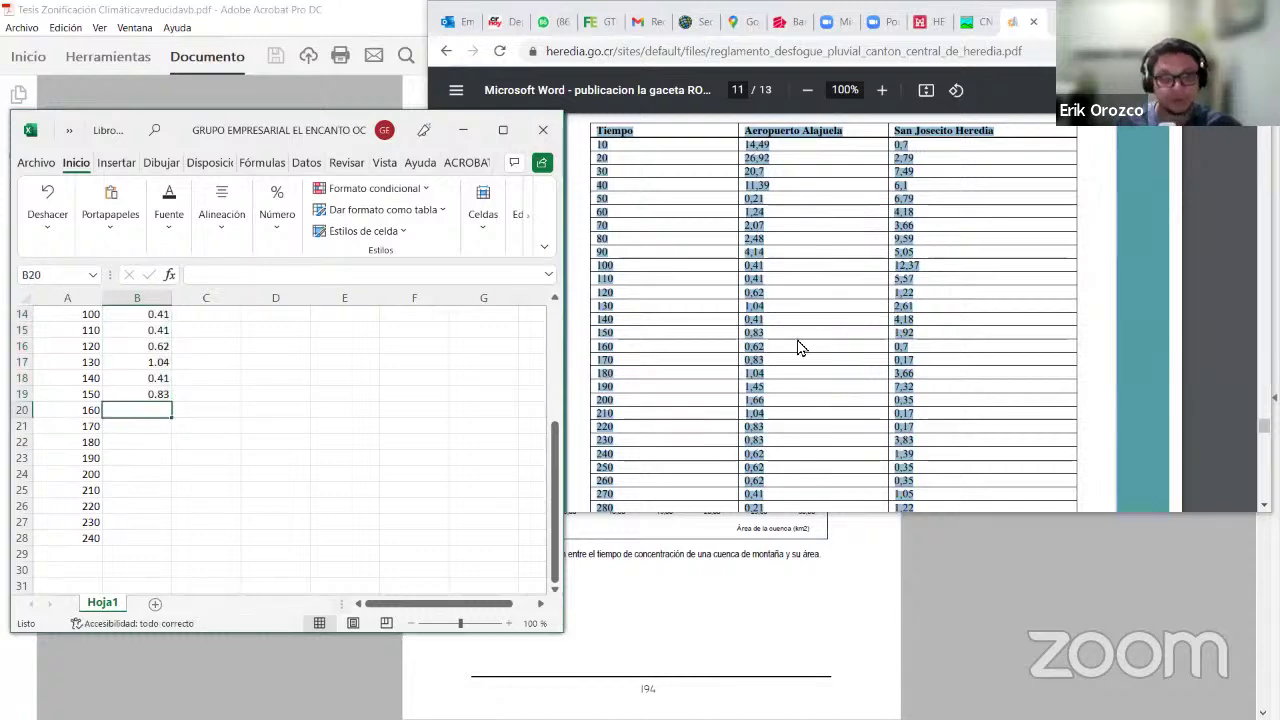
type("0.62")
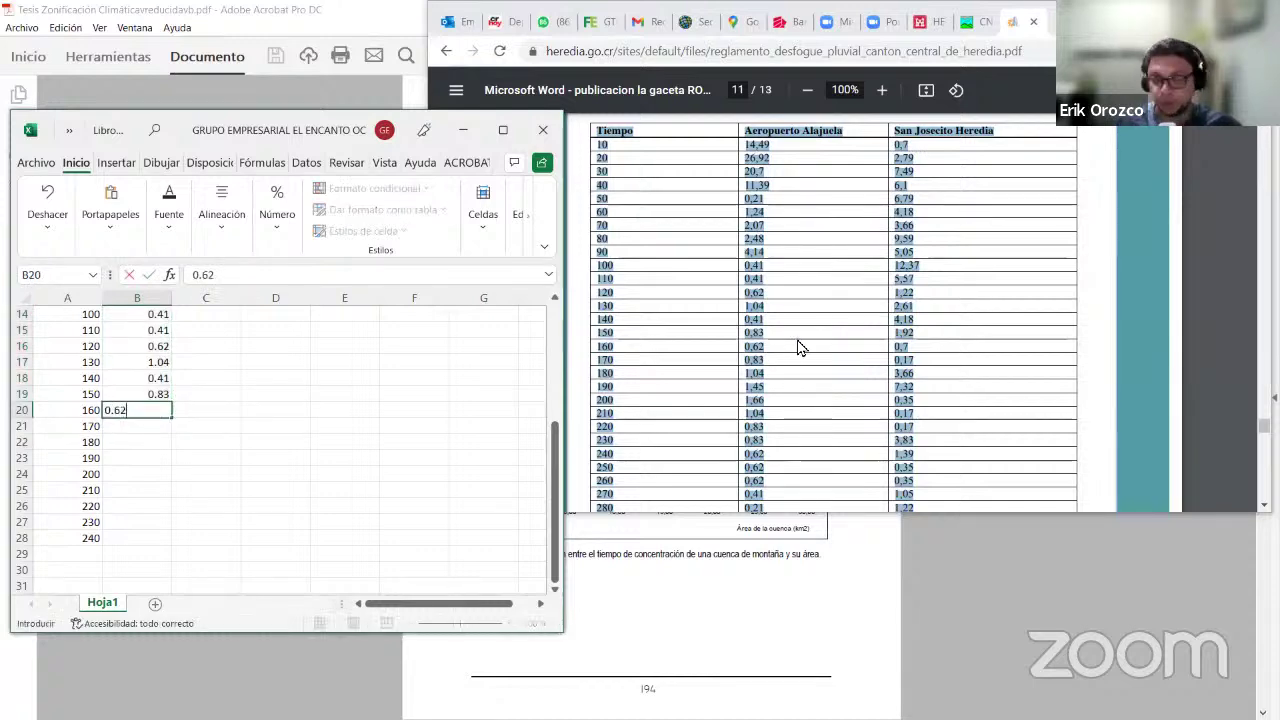
key("Return")
type("0.83")
key("Return")
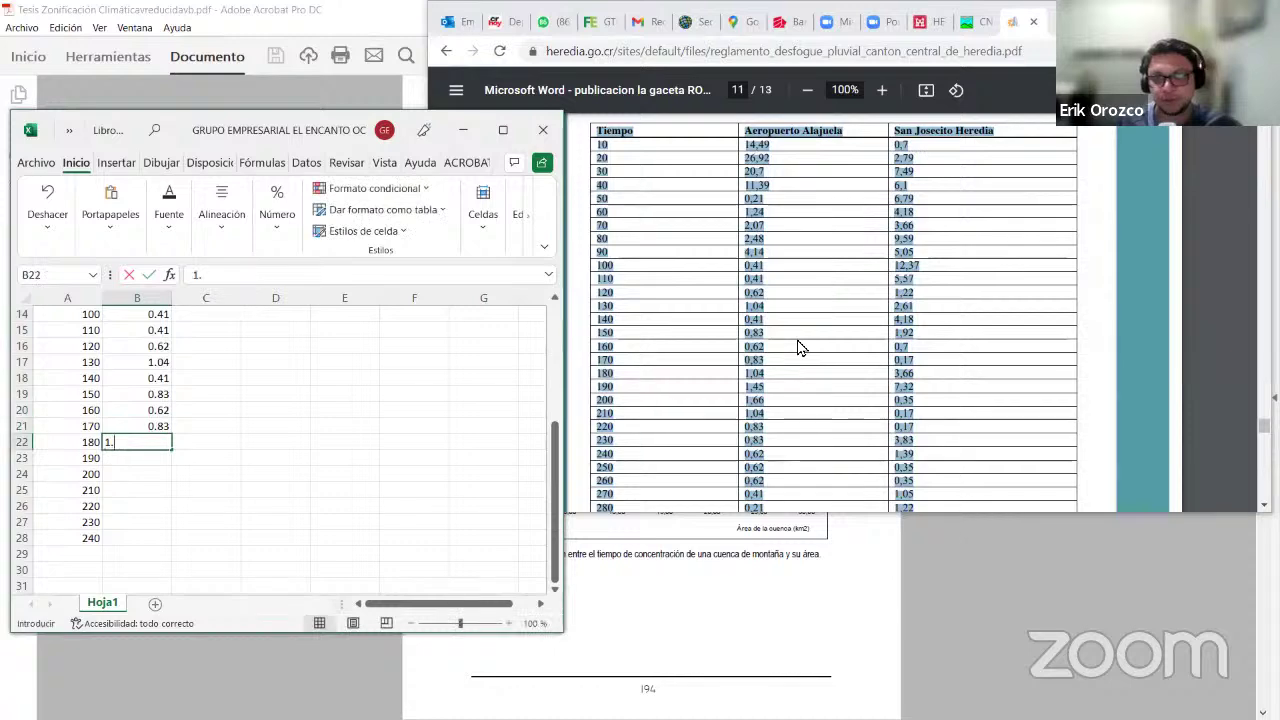
type("1.04")
key("Return")
type("0.45")
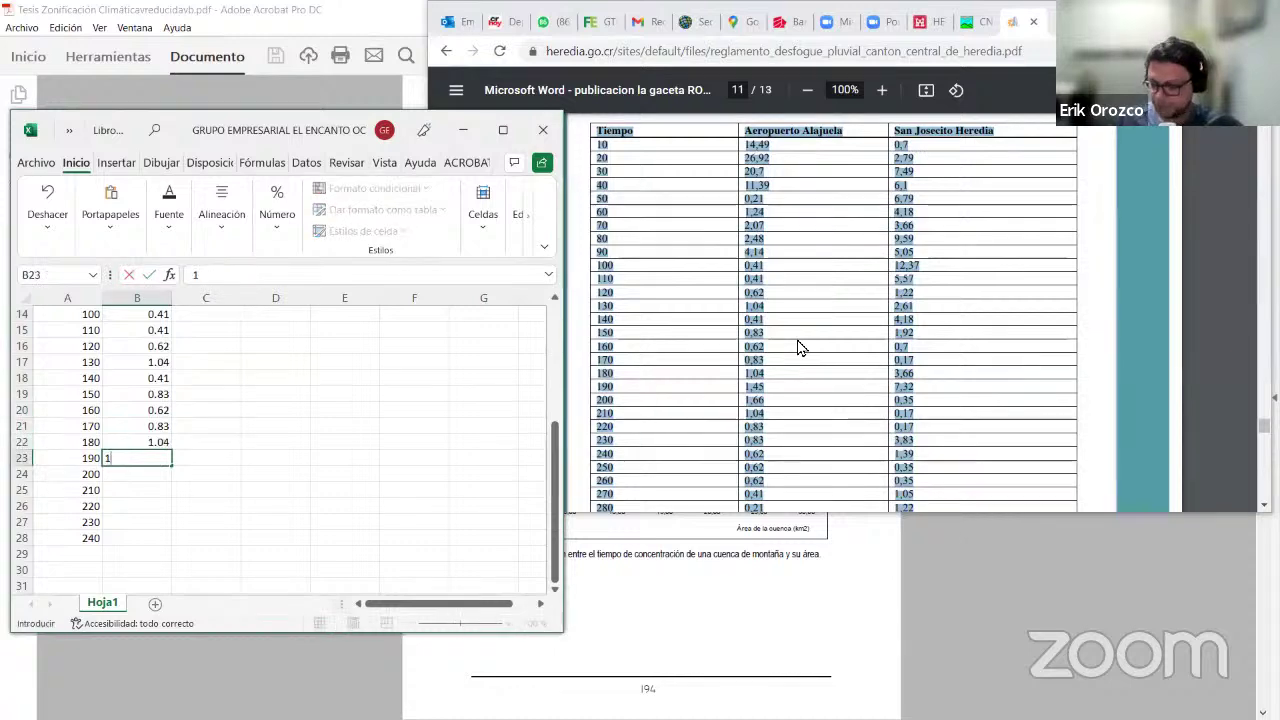
type("1.45")
key("Return")
Continue the percentage column in B24:B27 with 1.66, 1.04, 0.83 and 0.83.
type("1.6")
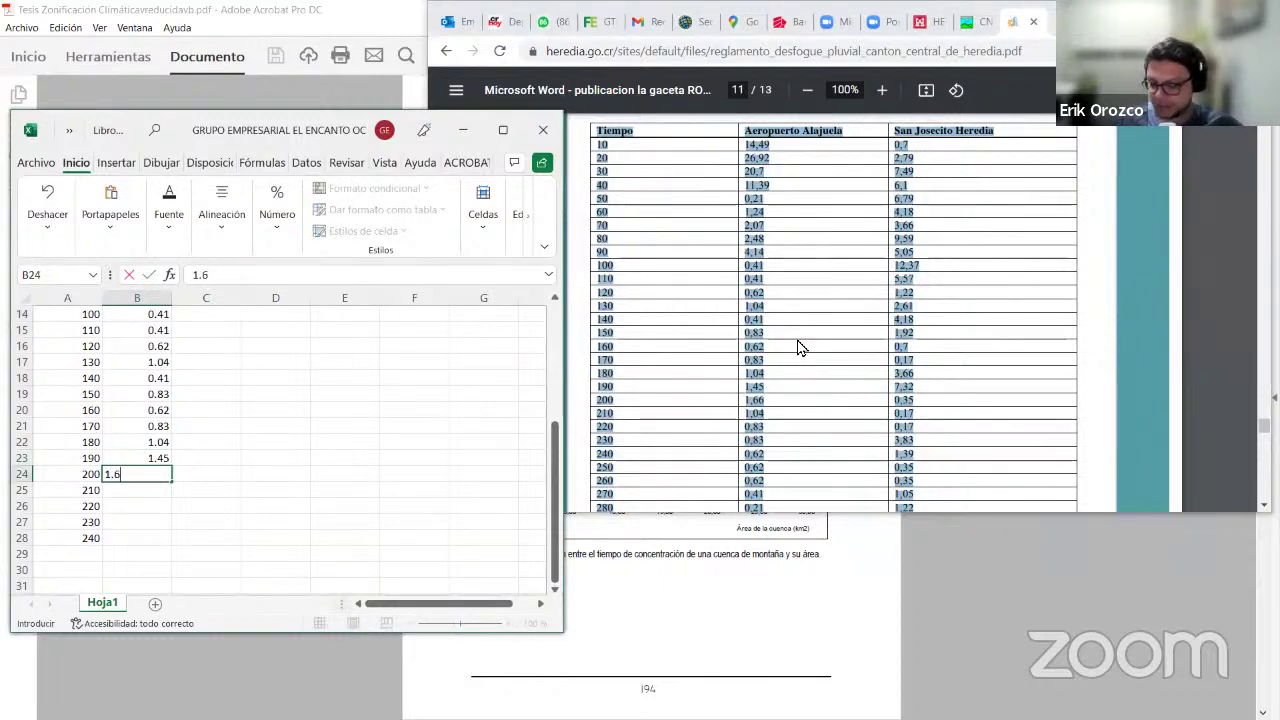
type("56")
key("Return")
type("1.04")
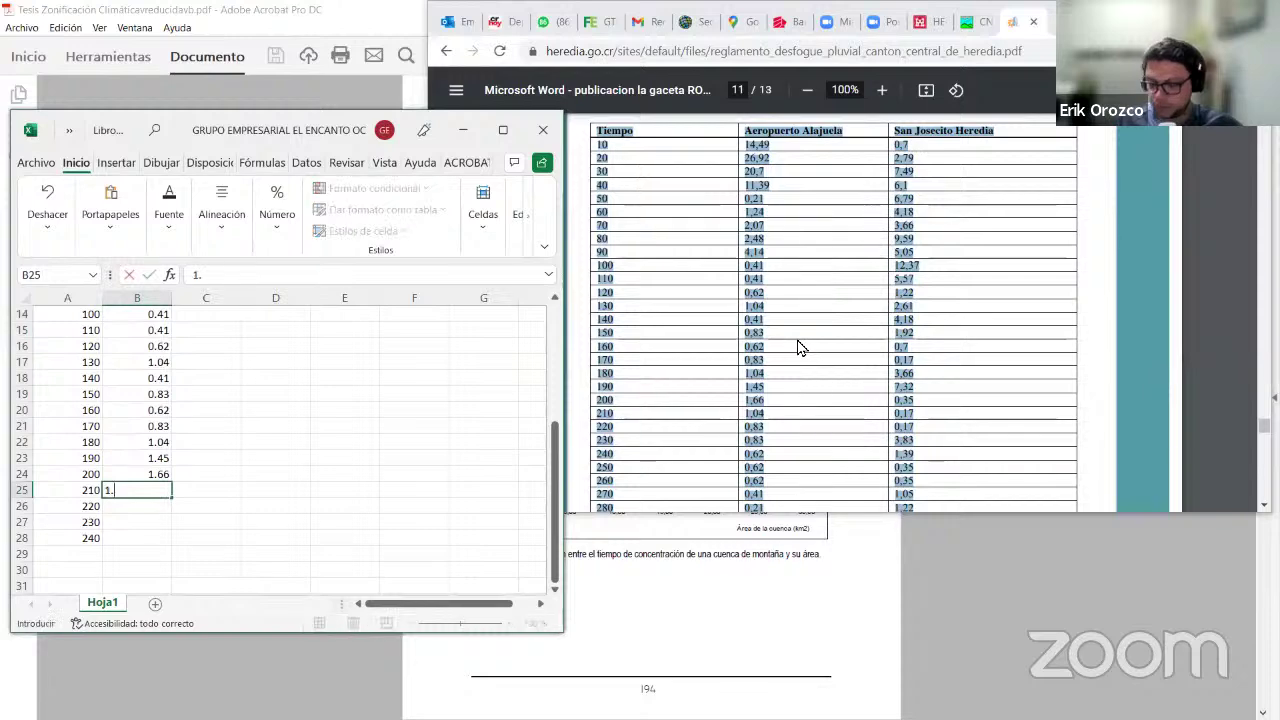
key("Return")
type("0.8")
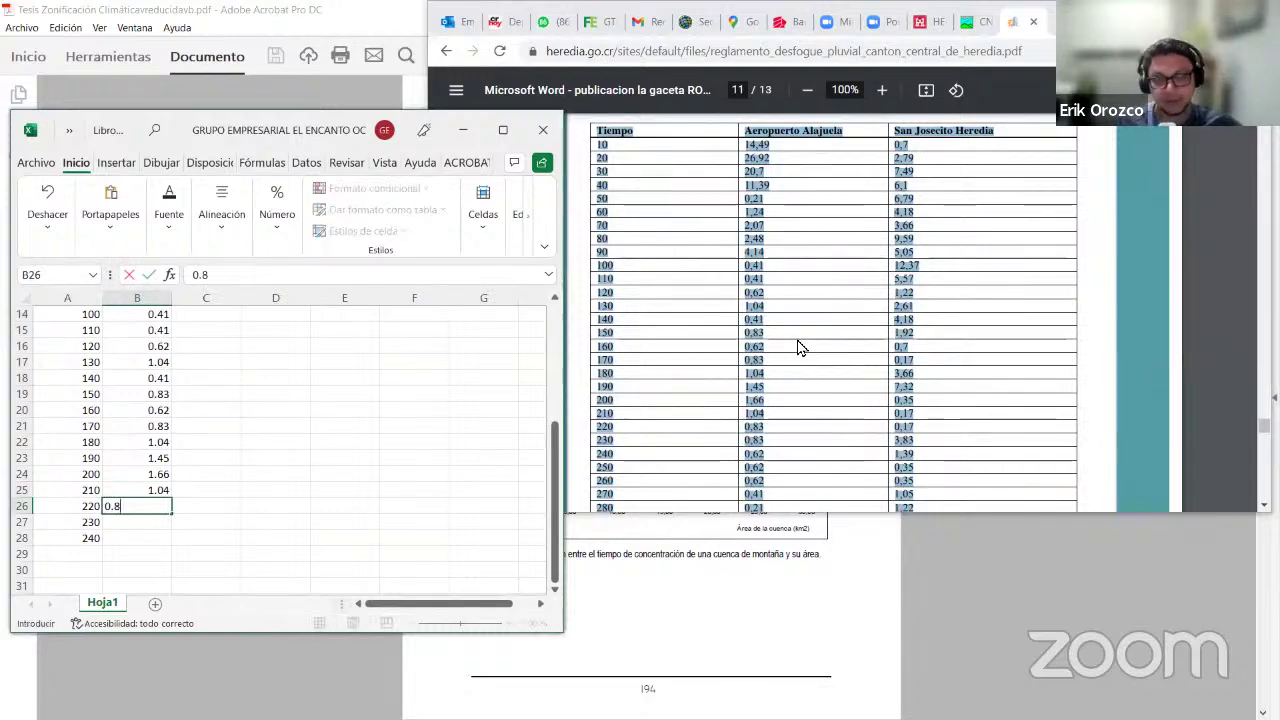
type("3")
key("Return")
type("0.")
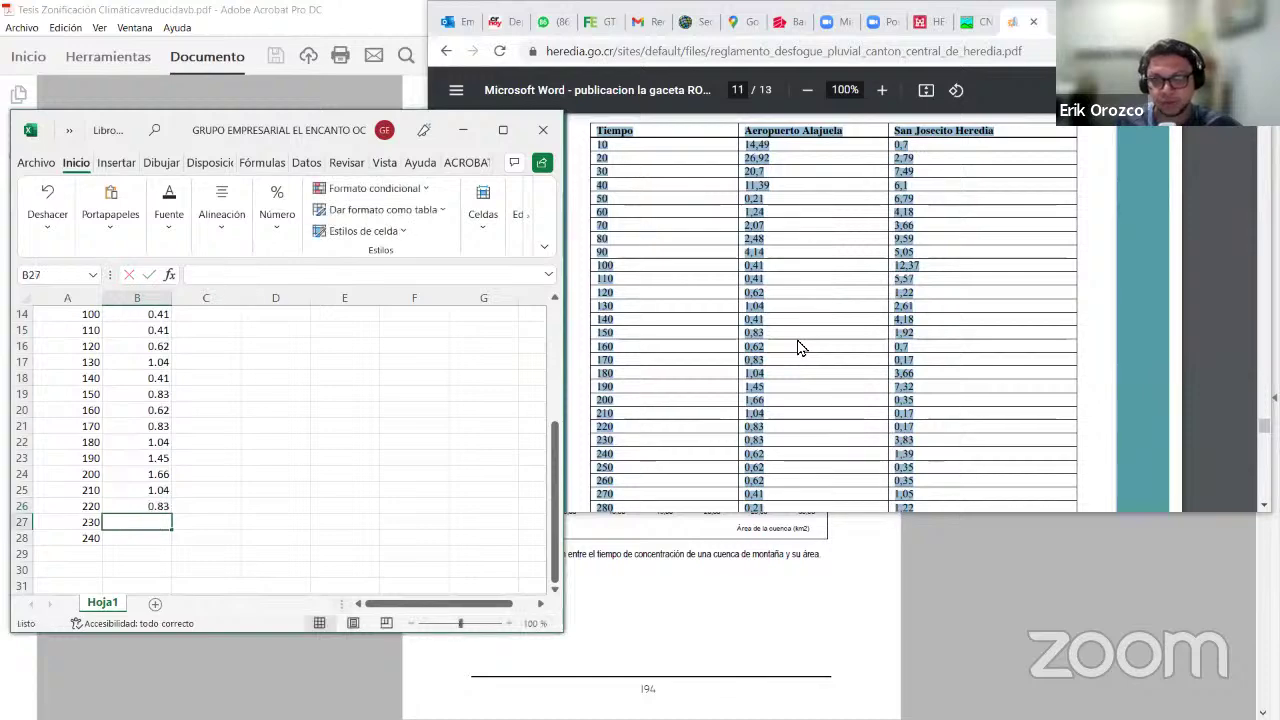
key("Return")
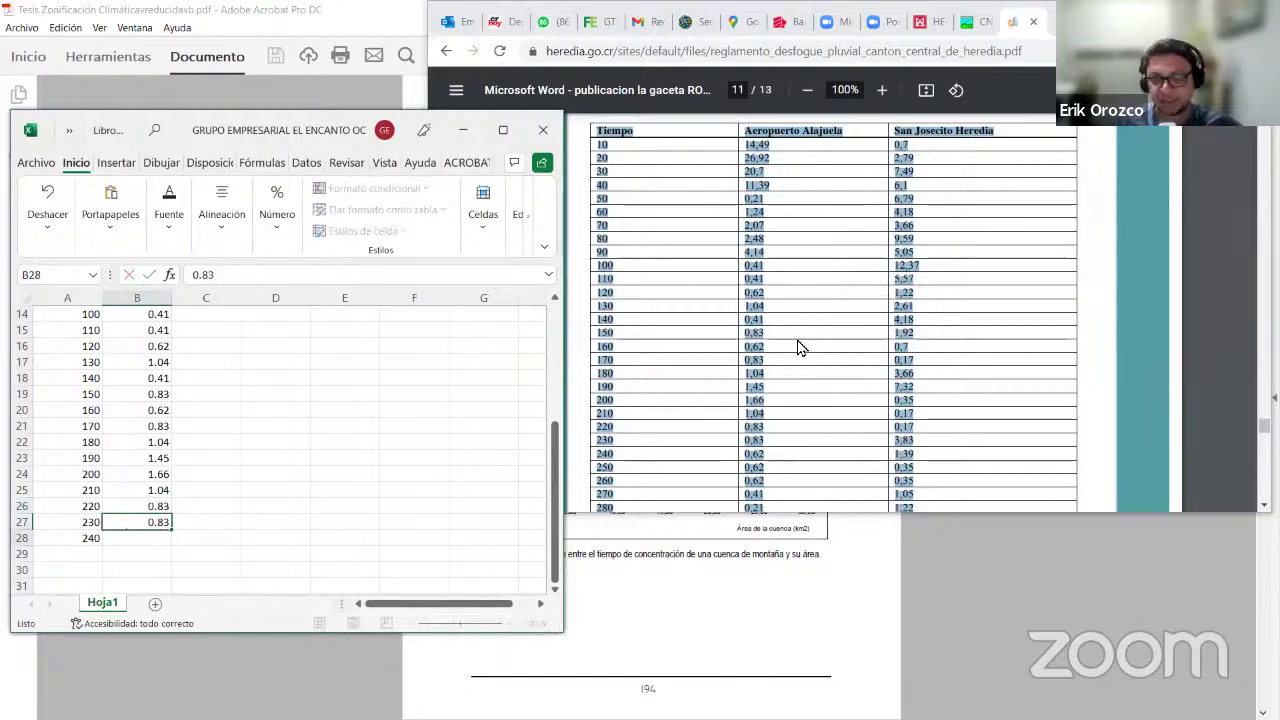
Enter the percentages 0.62, 0.62, 0.62 and 0.41 in B28:B31.
type("0.62")
key("Return")
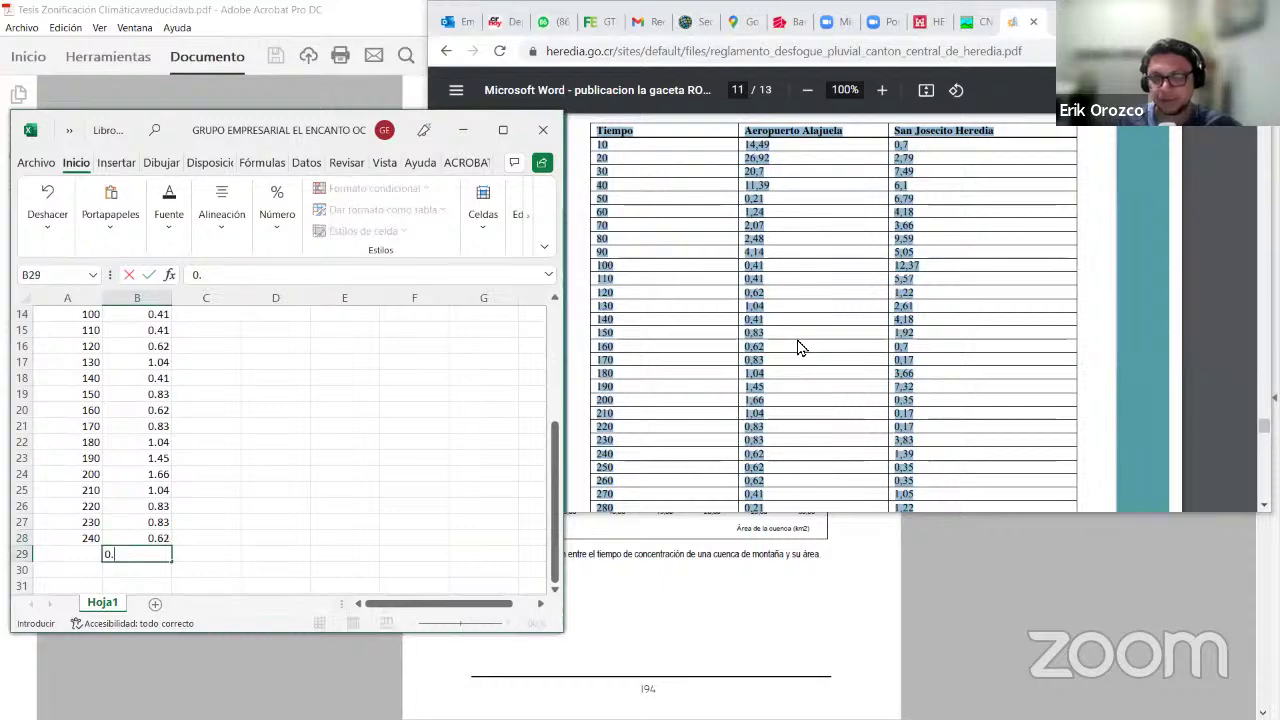
type("0.62")
key("Return")
type("0.62")
key("Return")
type("0.")
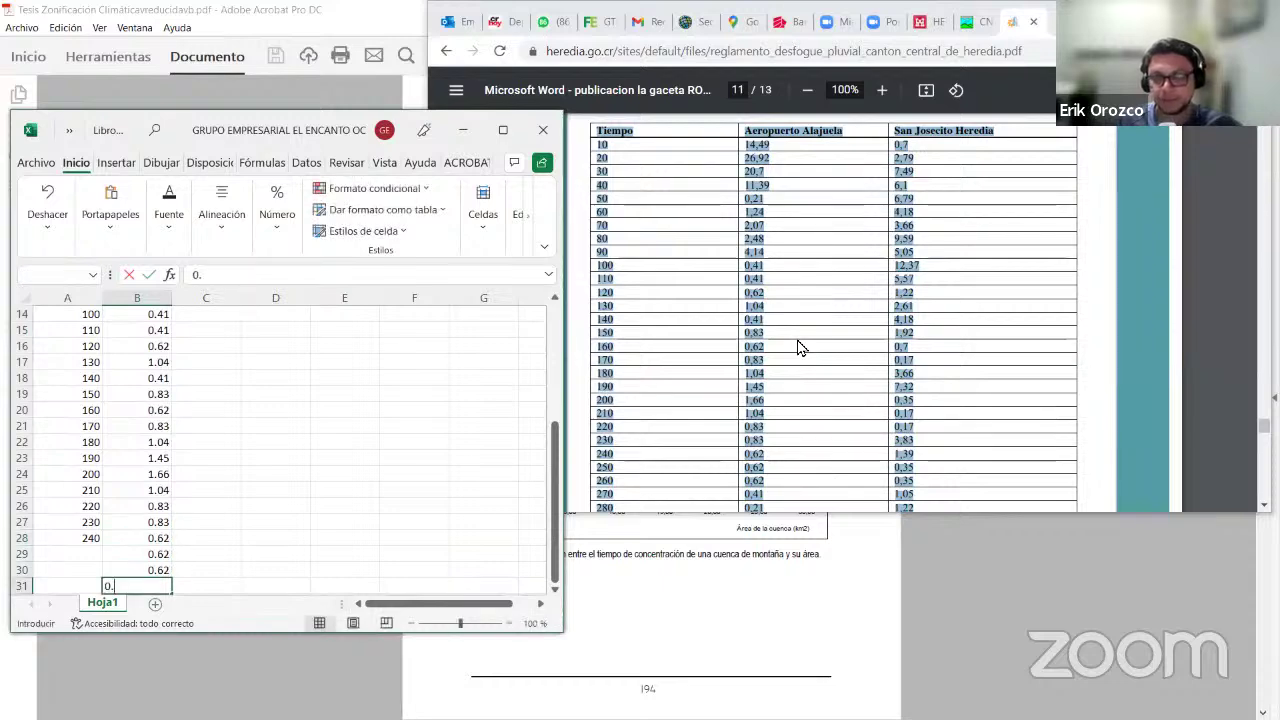
type("41")
key("Return")
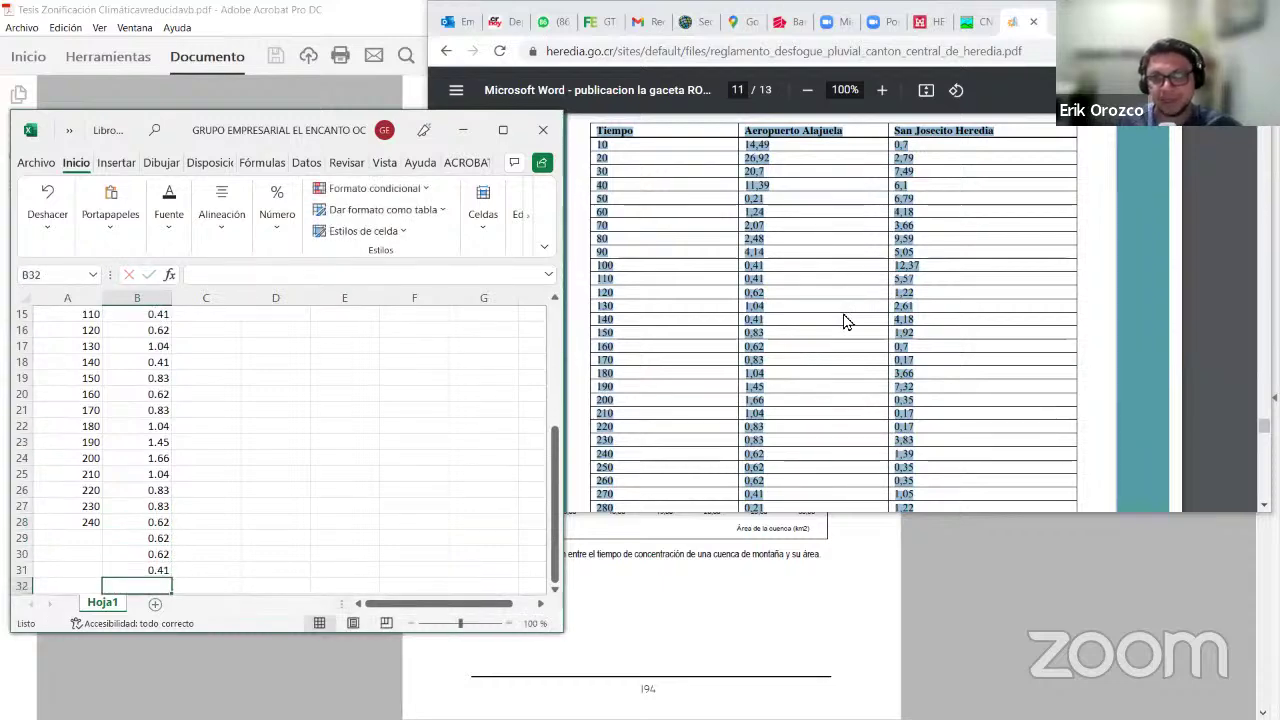
Read the remaining Aeropuerto Alajuela rows in the regulation PDF and enter 0.21, 0.62, 0.21 and 0.21 in B32:B35.
left_click(845, 319)
scroll(845, 319, "down", 2)
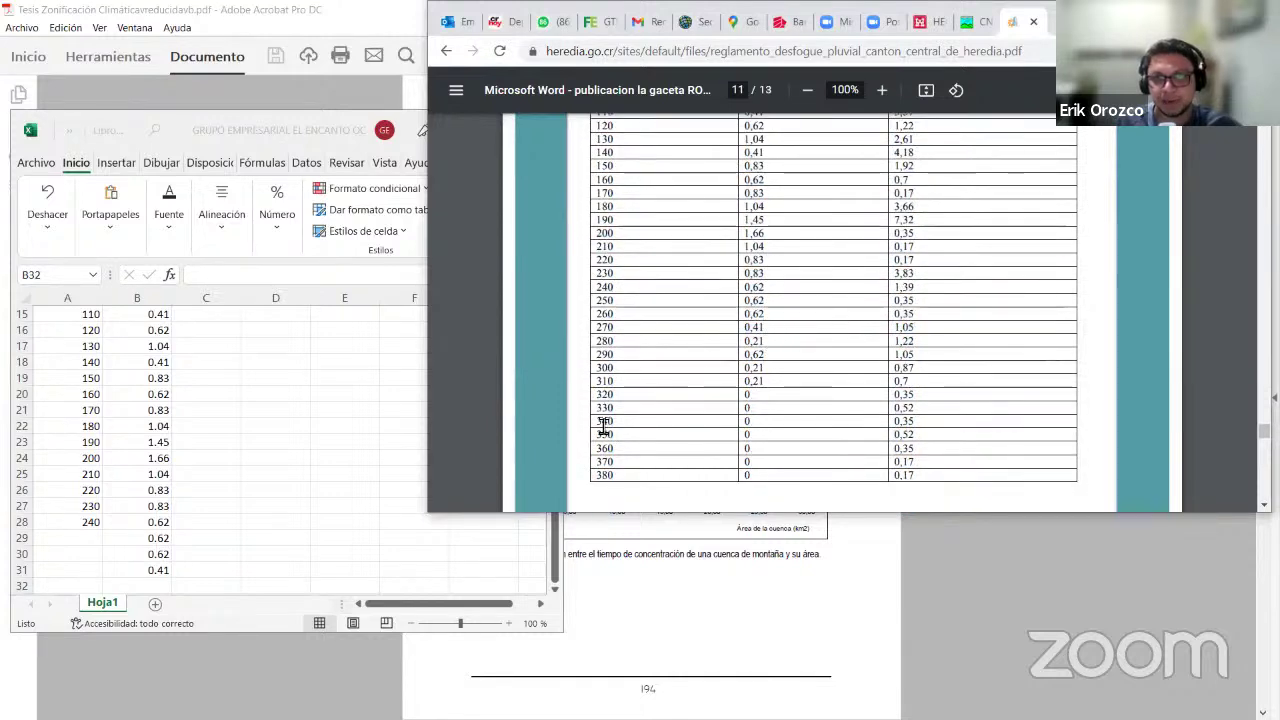
left_click(251, 523)
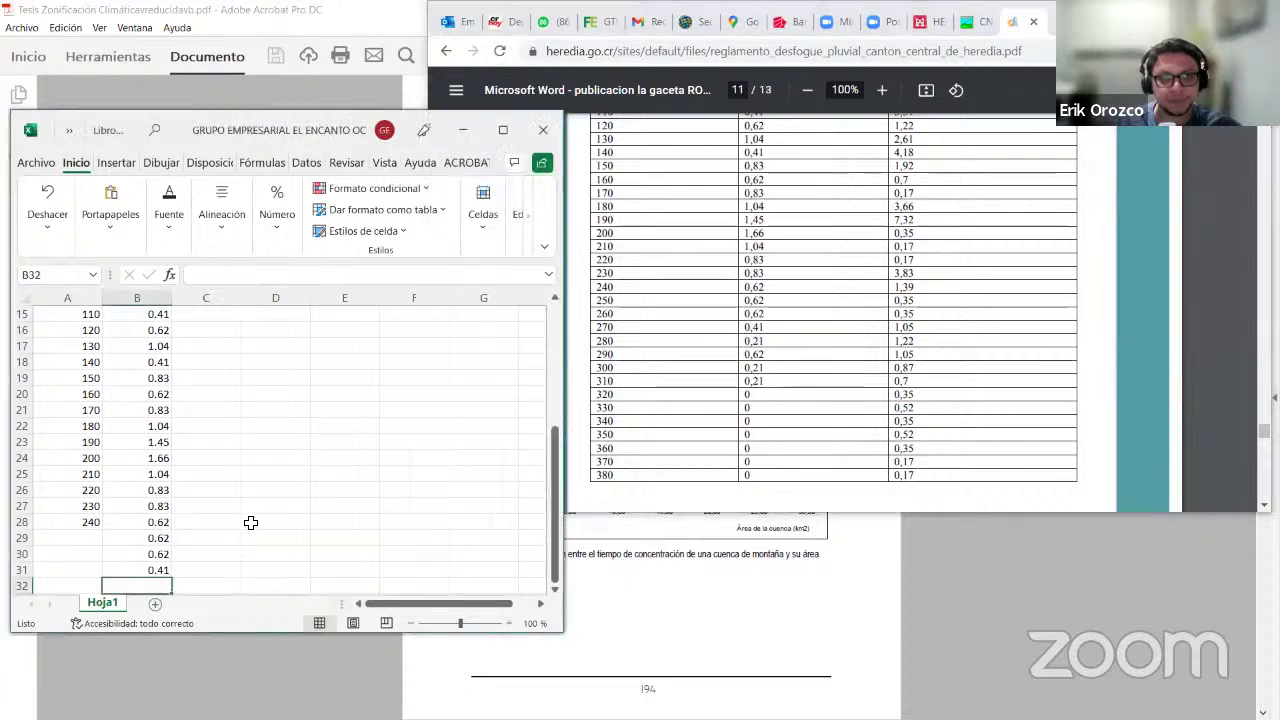
scroll(253, 520, "down", 2)
type("0.21")
key("Return")
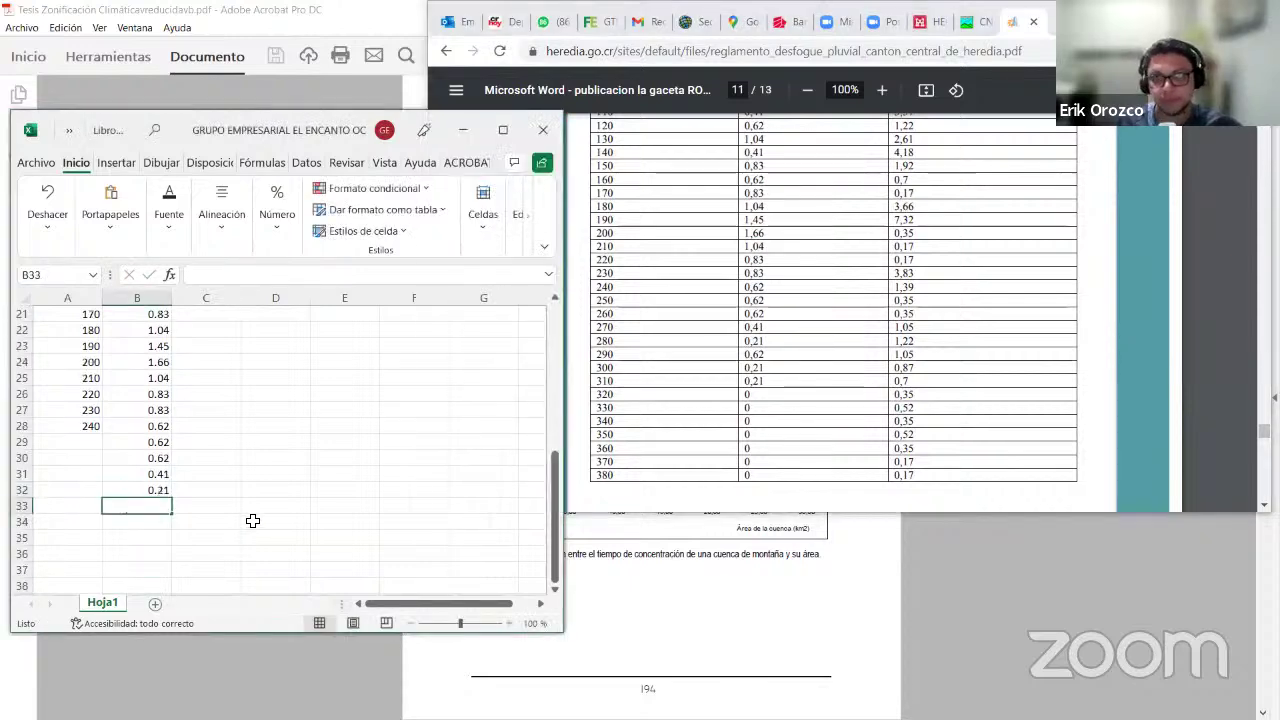
type("0.62")
key("Return")
type("0.2")
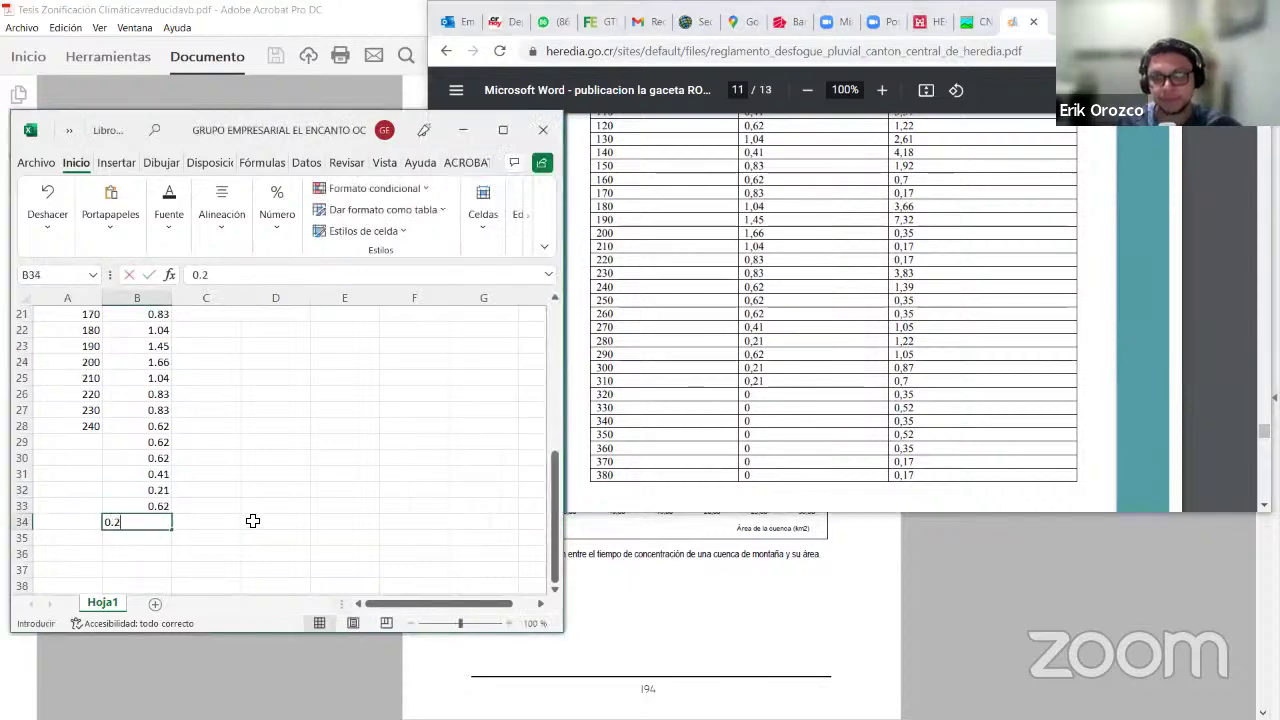
type("1")
key("Return")
type("0.2")
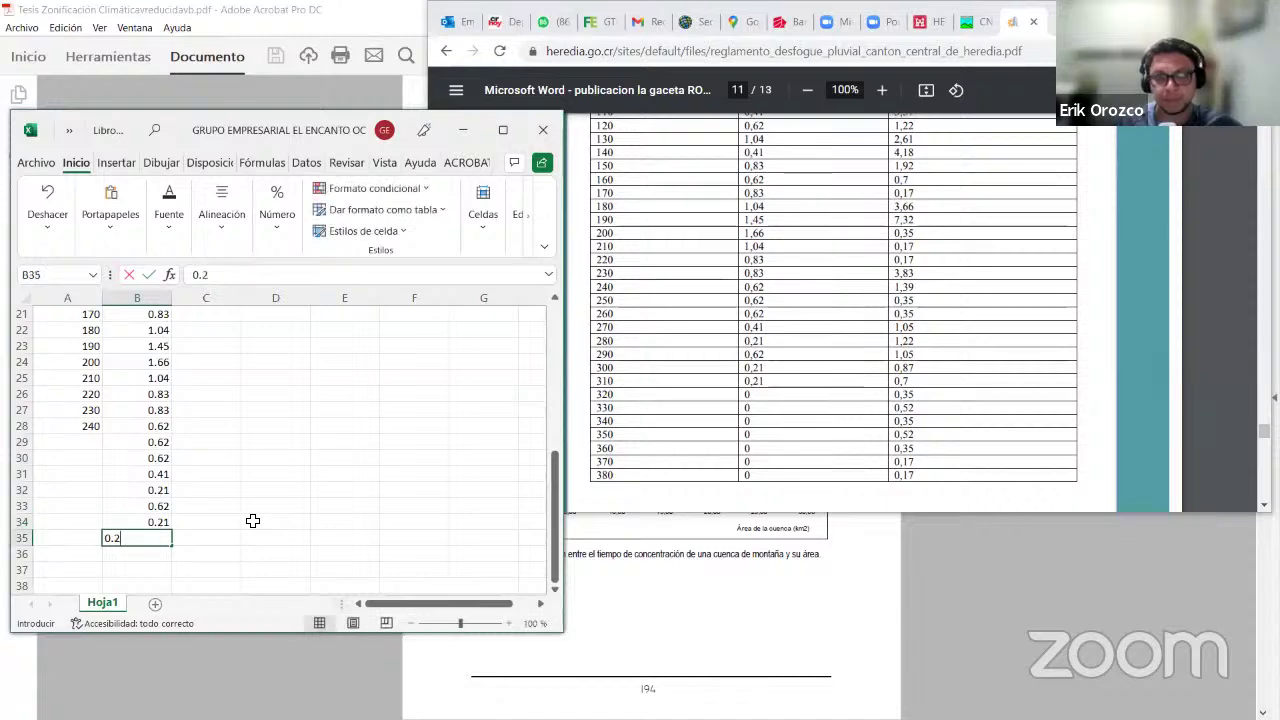
type("1")
key("Return")
Extend the time series in column A to 310 at row 35, and enter 0 in B4 as the percentage for time 0.
left_click_drag(89, 378, 102, 545)
scroll(327, 350, "up", 7)
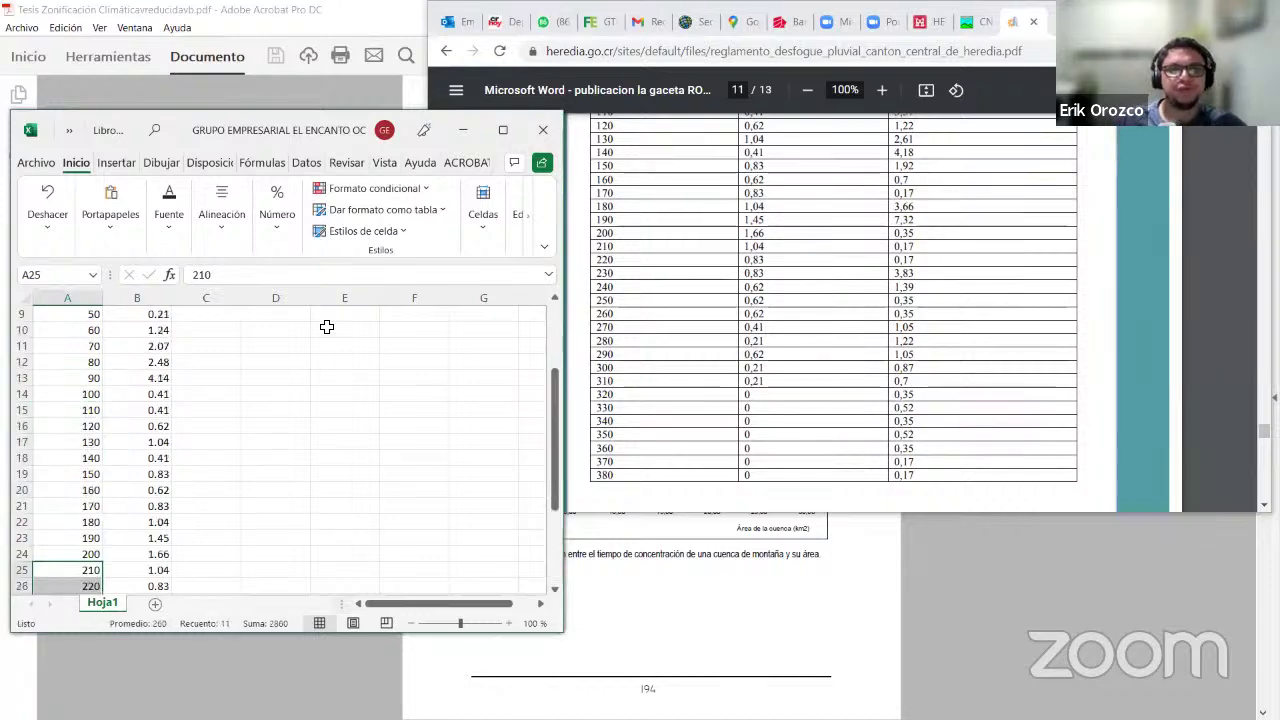
left_click(834, 269)
scroll(835, 270, "up", 1)
scroll(832, 270, "up", 3)
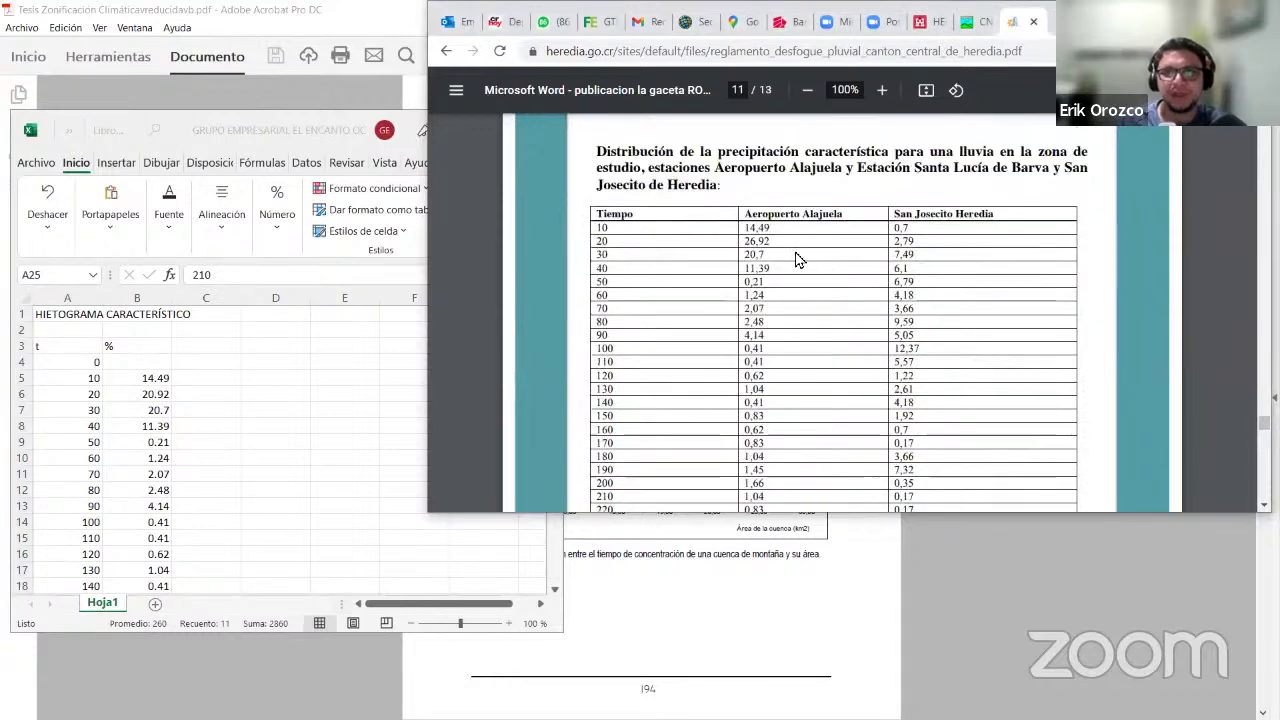
left_click(141, 360)
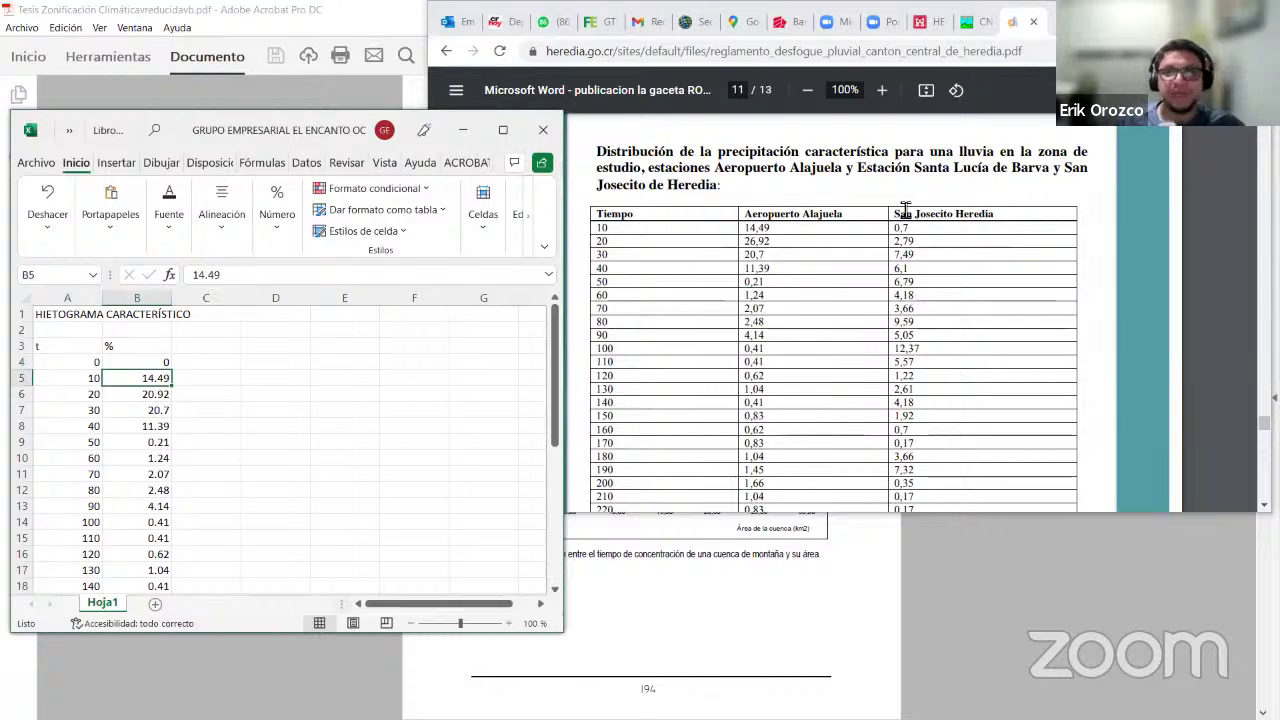
Find the 24-hour maximum rainfall table in the regulation PDF and circle Aeropuerto Alajuela's 25-year value in red.
left_click(910, 308)
scroll(910, 310, "down", 5)
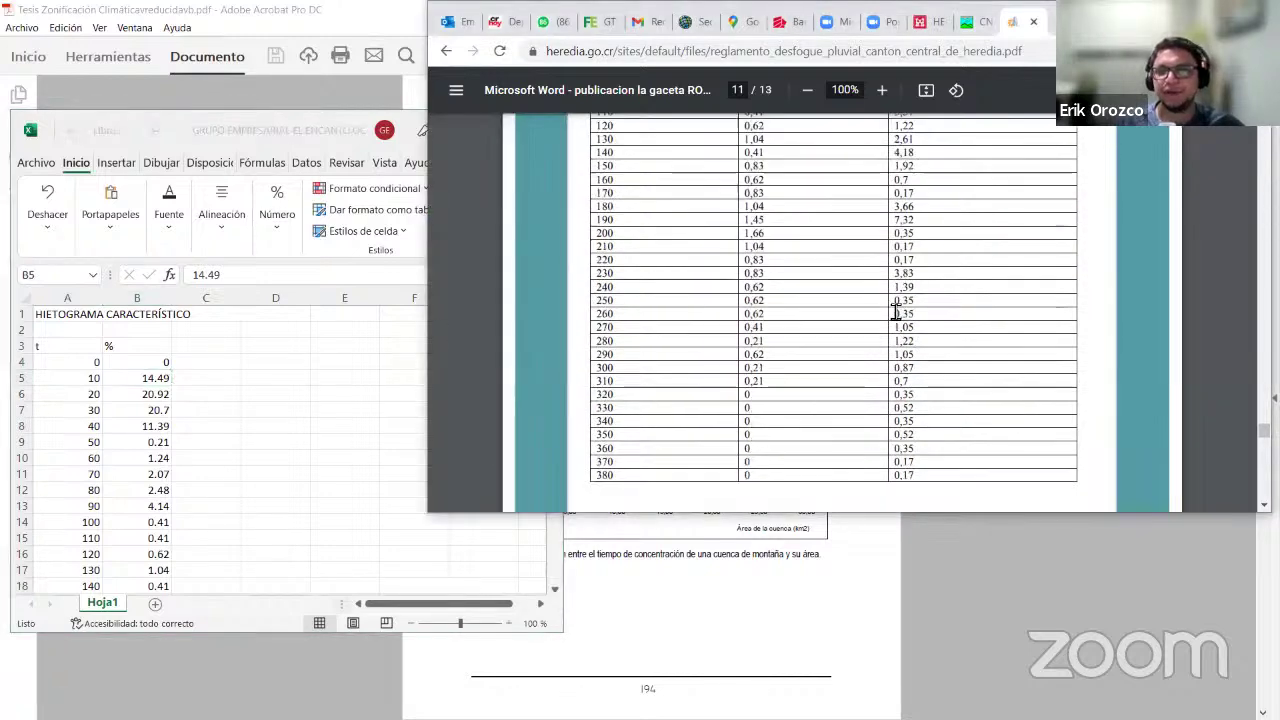
scroll(908, 325, "down", 5)
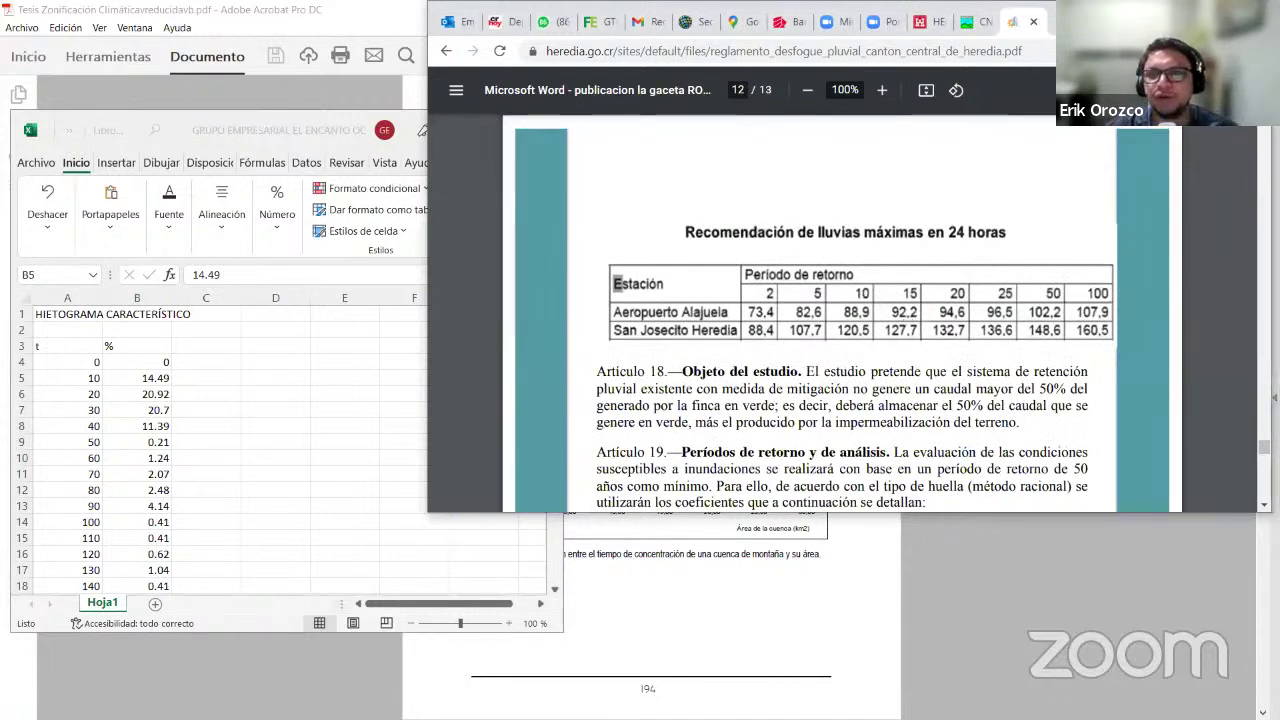
mouse_move(1006, 276)
left_mouse_down()
mouse_move(988, 308)
mouse_move(990, 268)
left_mouse_up()
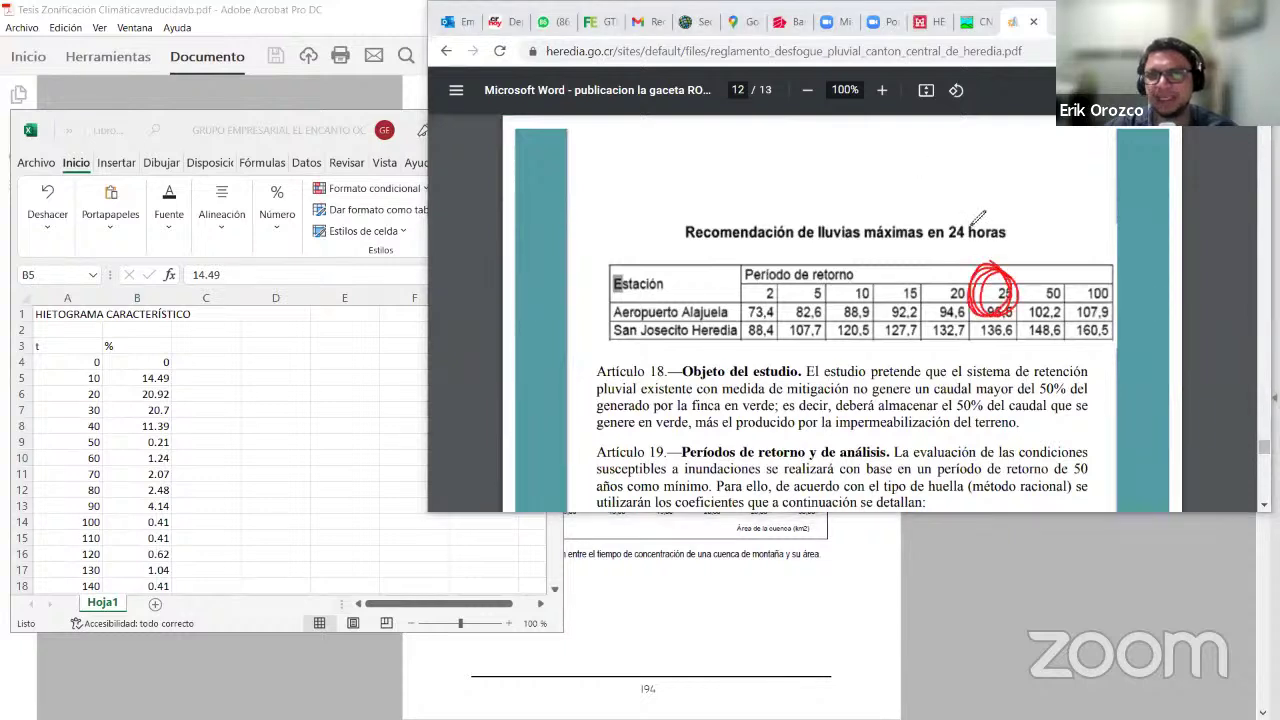
left_click_drag(1010, 290, 1008, 288)
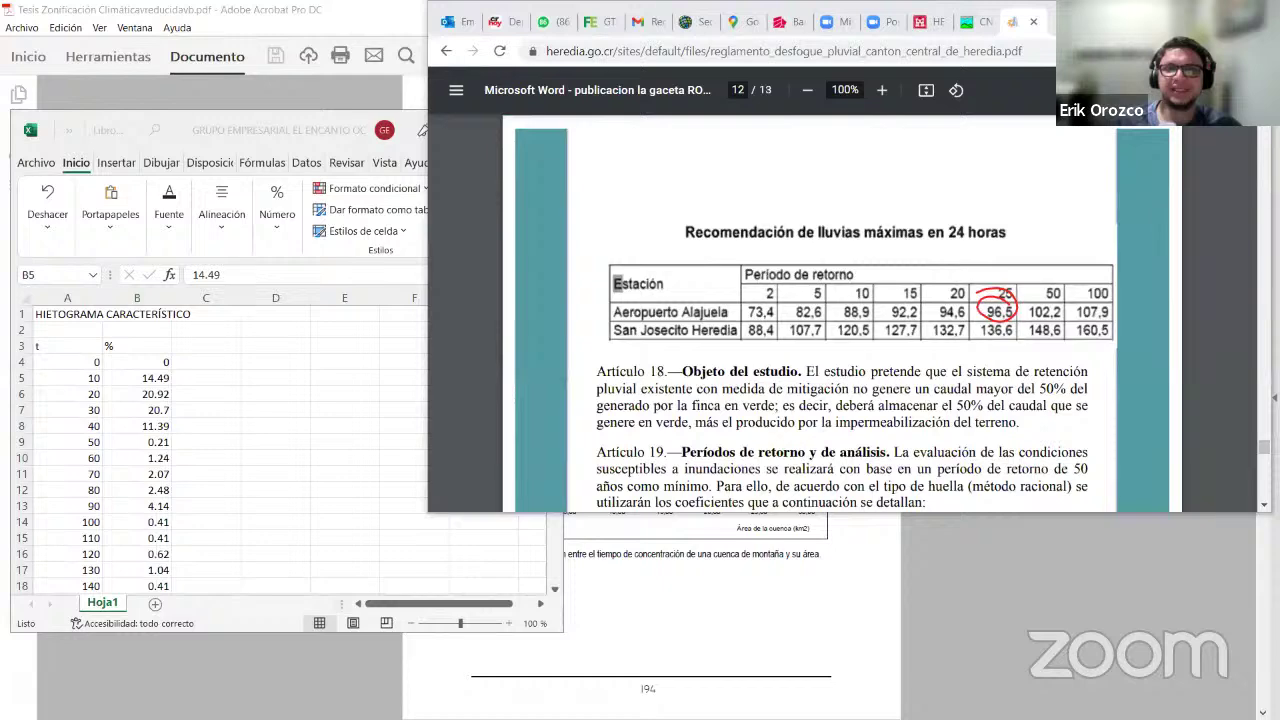
Maximize the Excel workbook, then label C2 as PMD and enter 96.5 in D2.
left_click(188, 132)
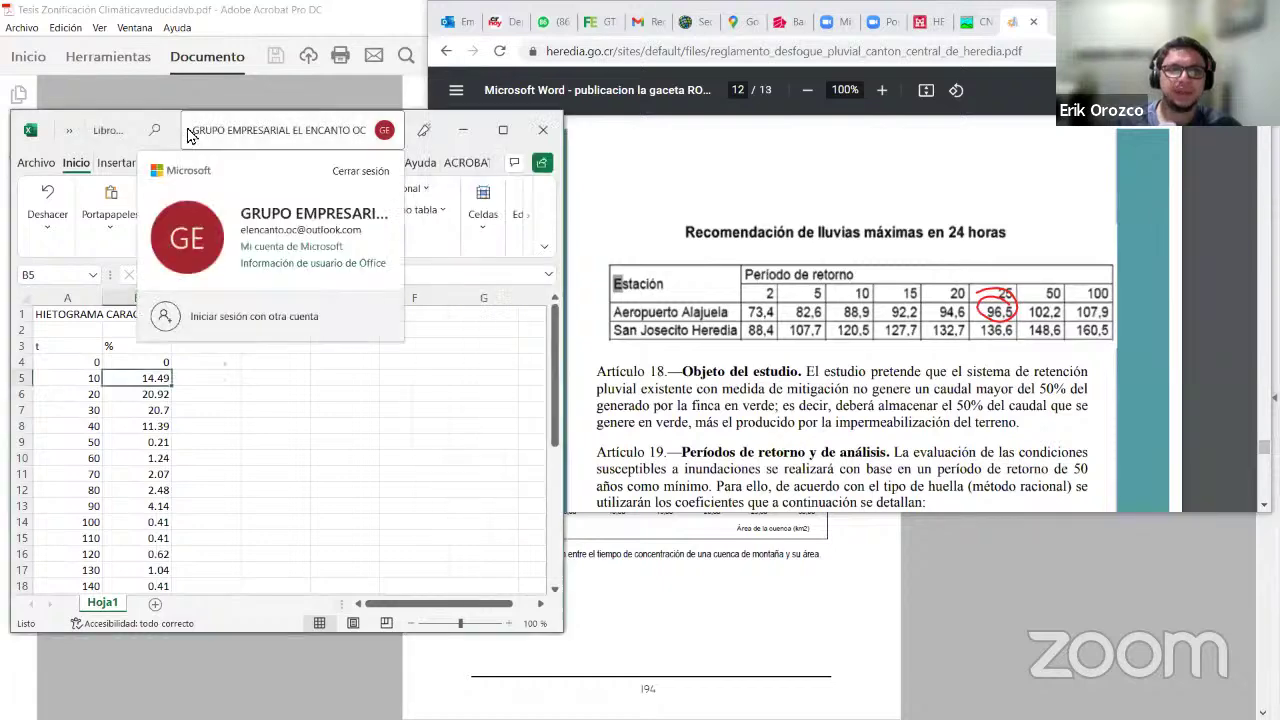
key("super+Up")
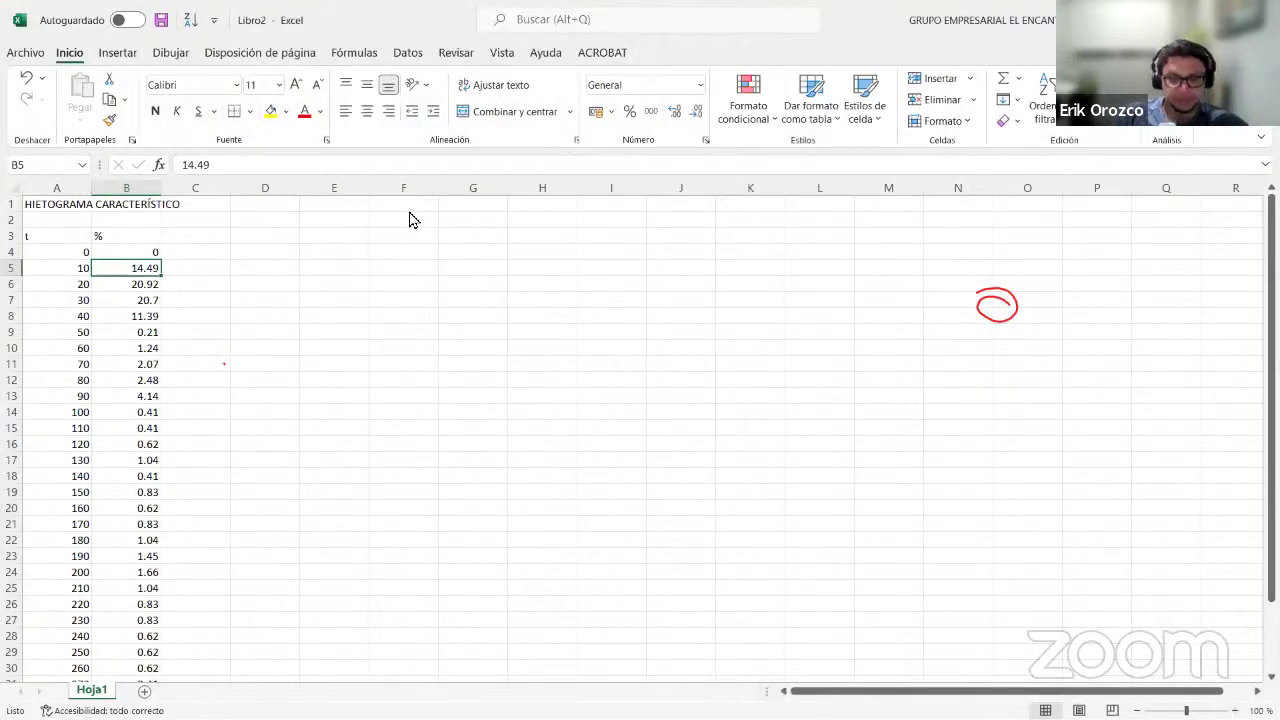
key("Up")
key("Up")
key("Up")
key("Right")
type("p")
key("BackSpace")
type("OMD")
key("BackSpace")
key("BackSpace")
key("BackSpace")
type("P")
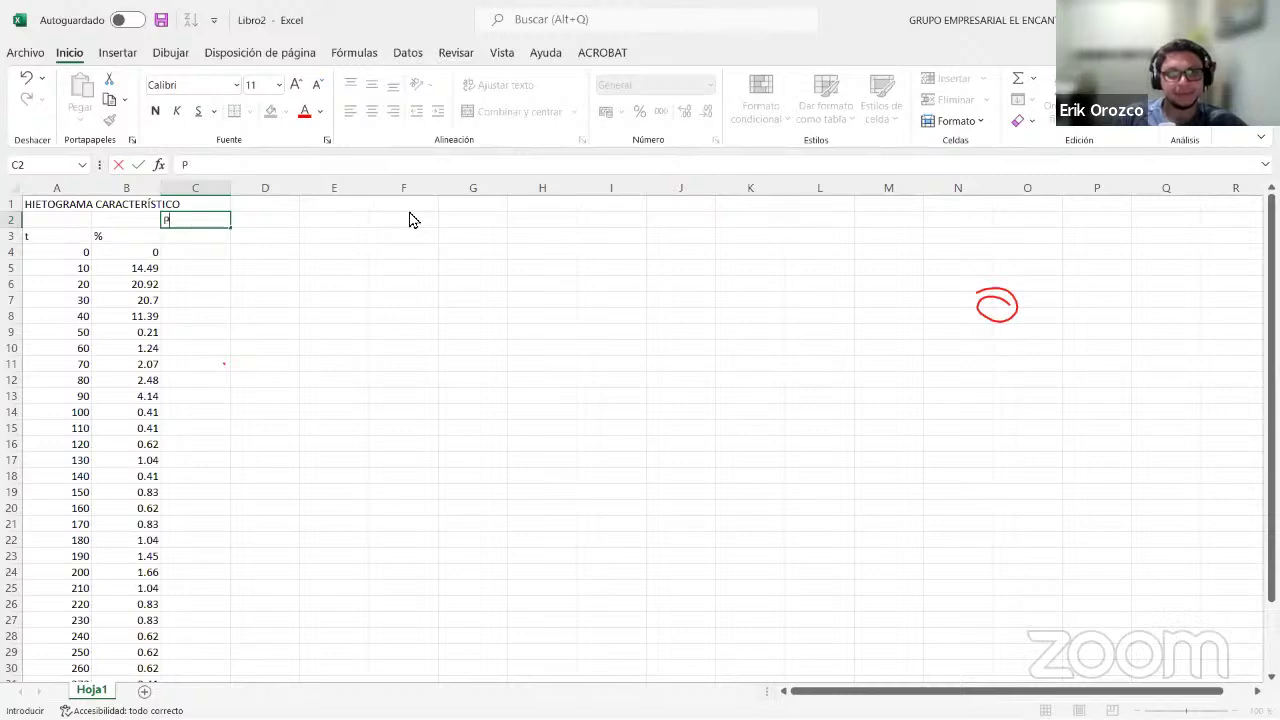
type("MD")
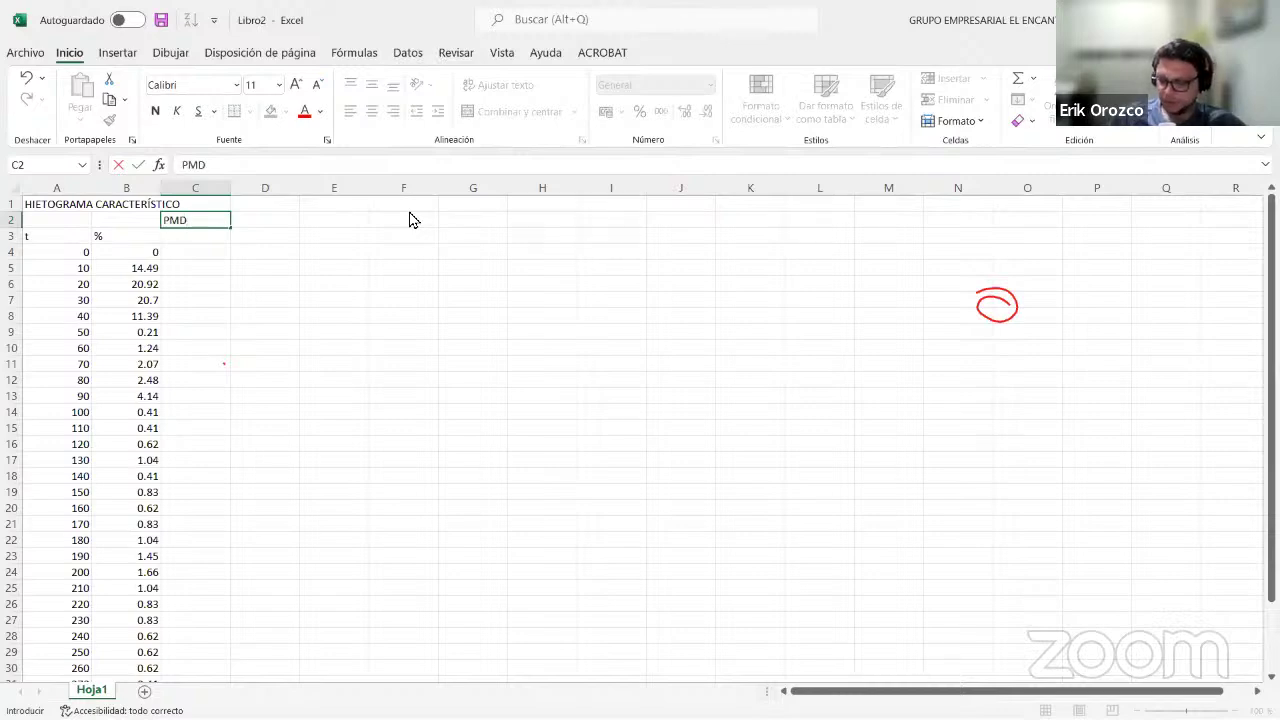
key("Tab")
type("8")
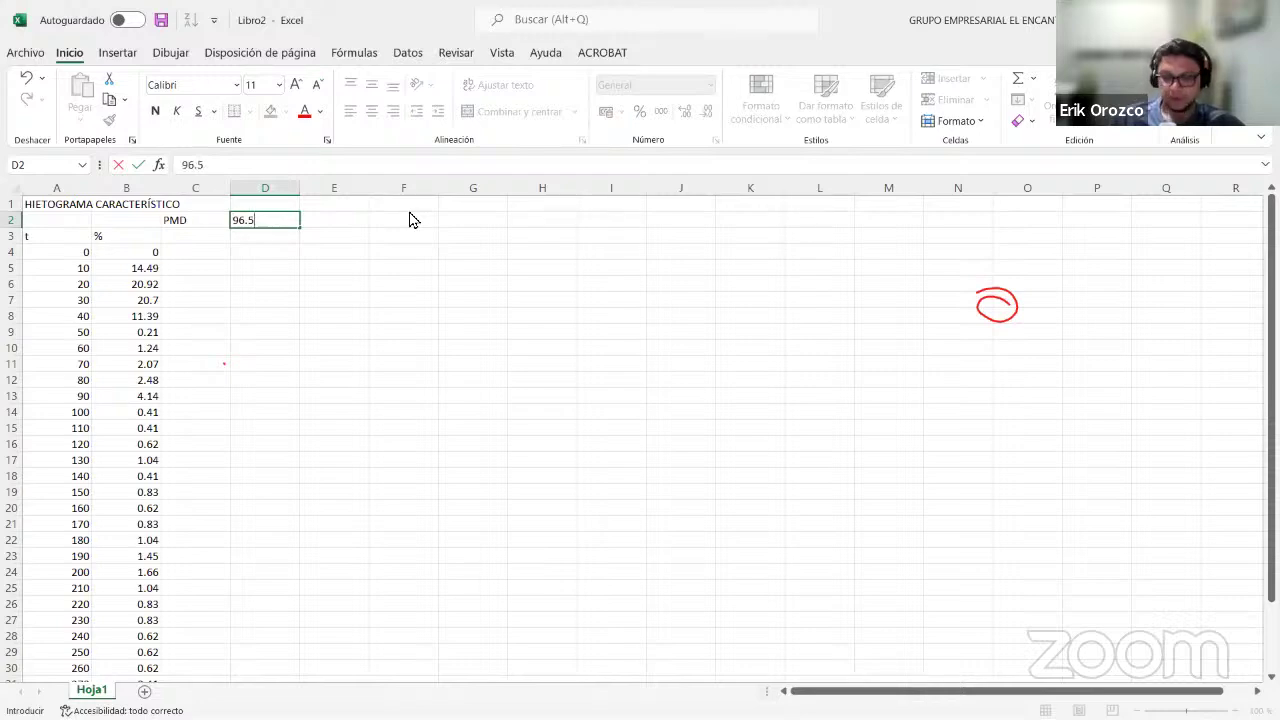
key("Return")
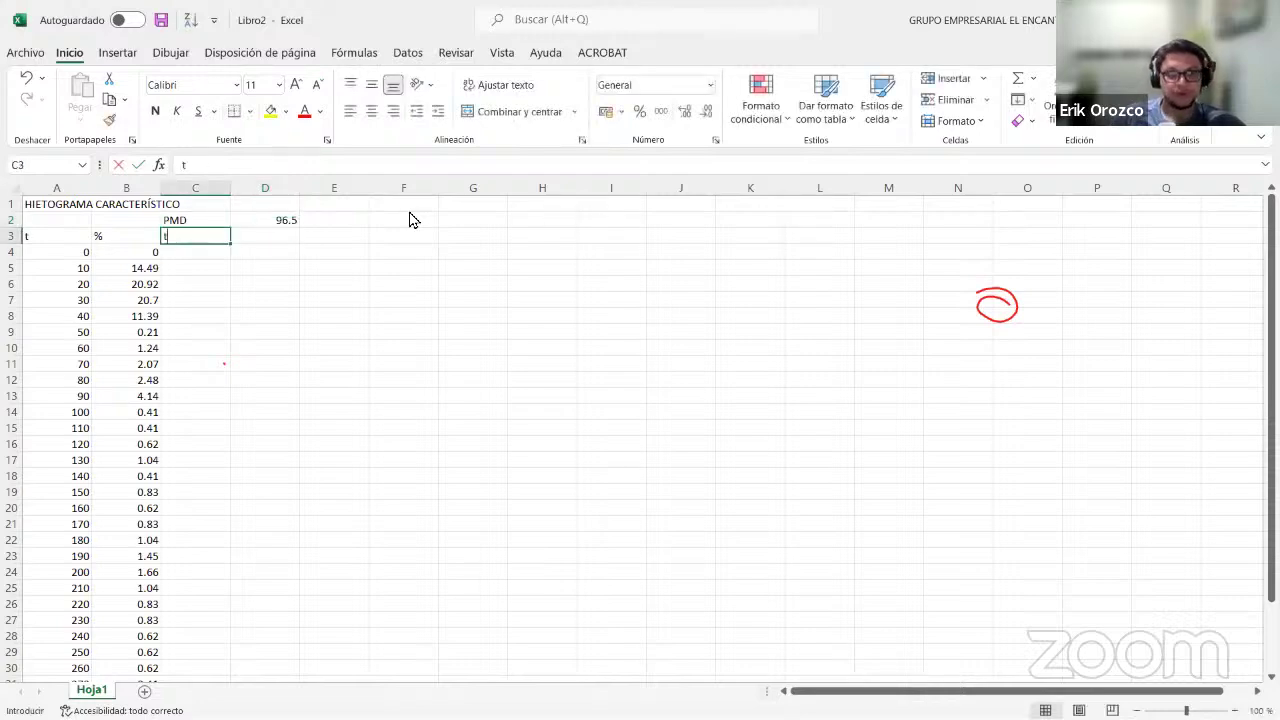
Record the return period in row 3 with T in C3, 25 in D3 and años in E3.
type("t")
key("Tab")
key("Left")
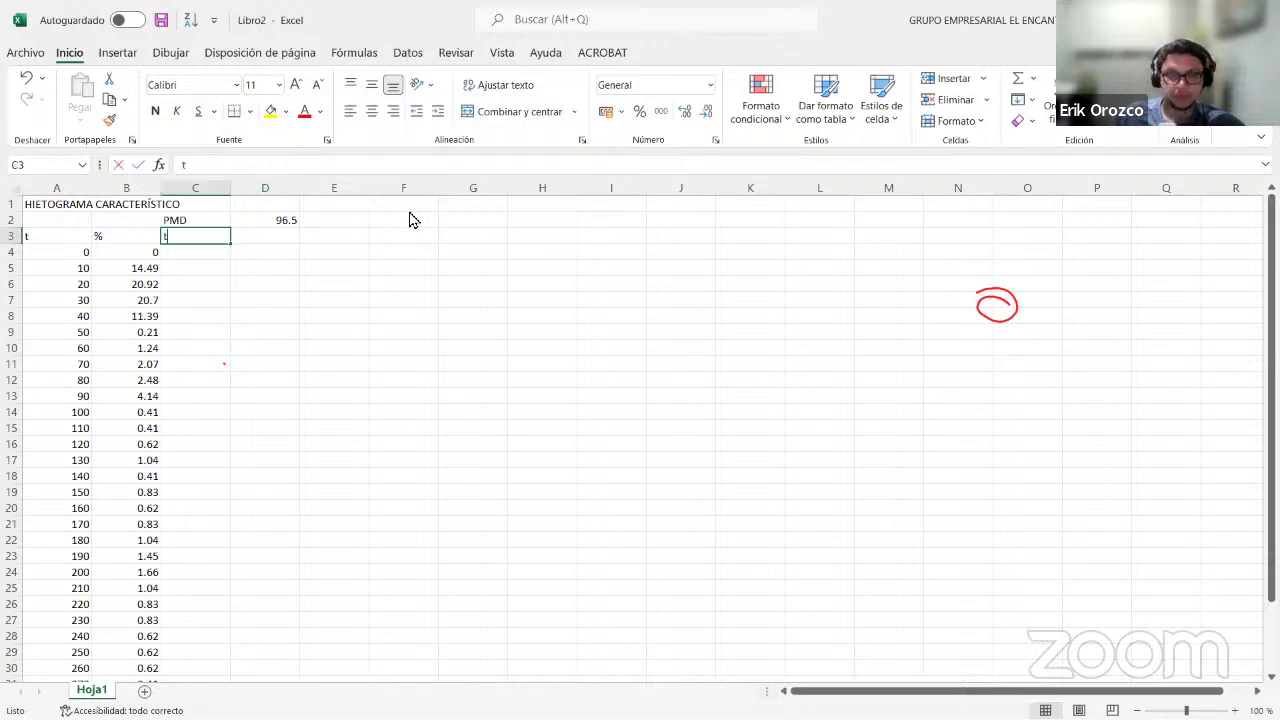
type("t")
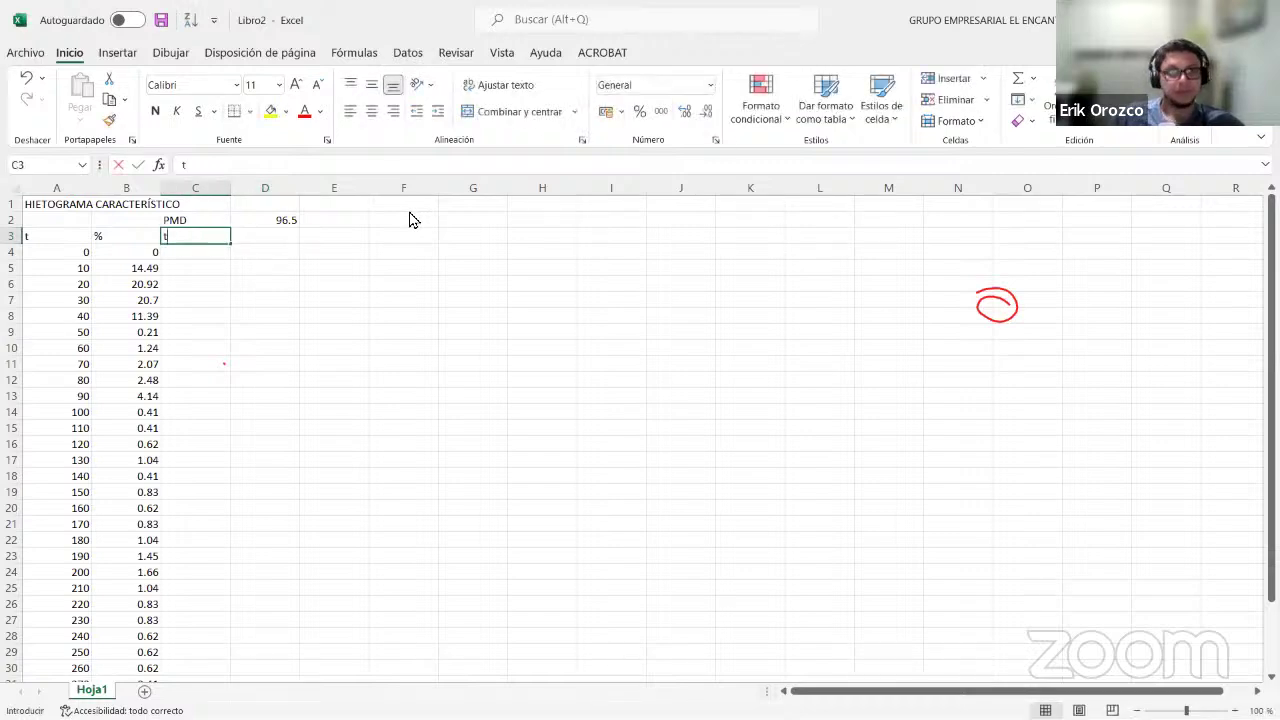
key("Tab")
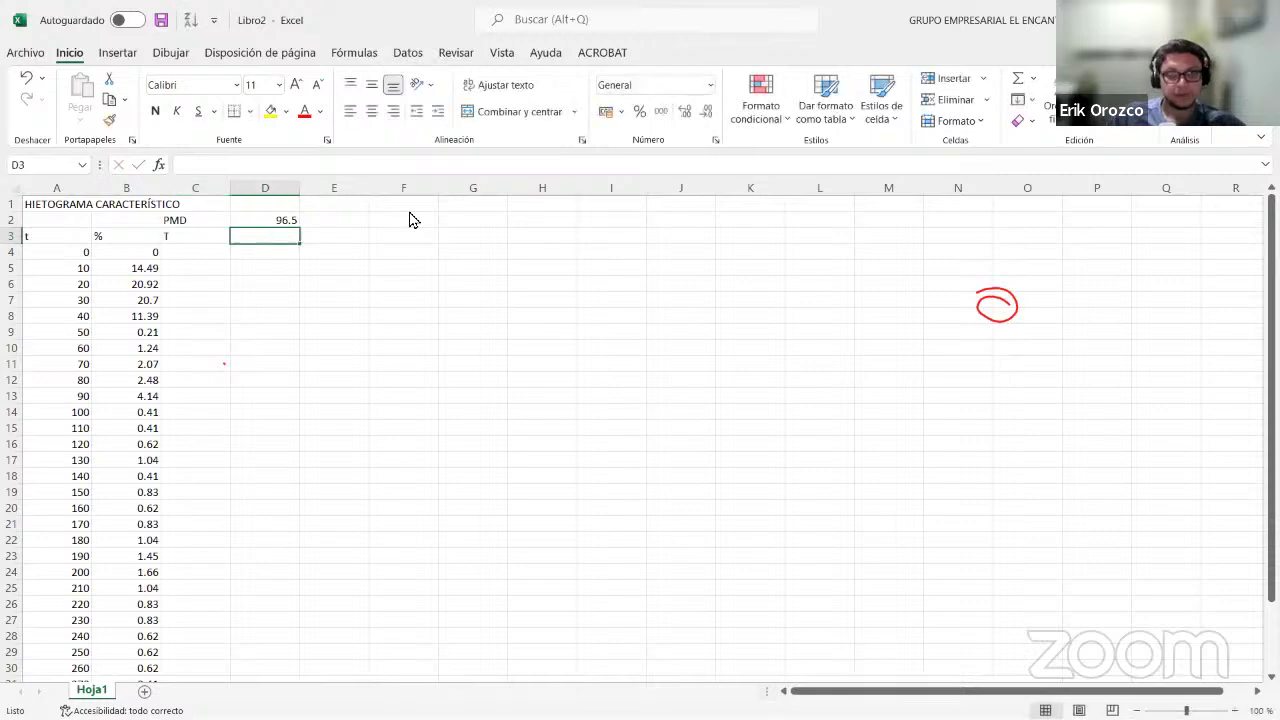
type("25")
key("Tab")
type("año")
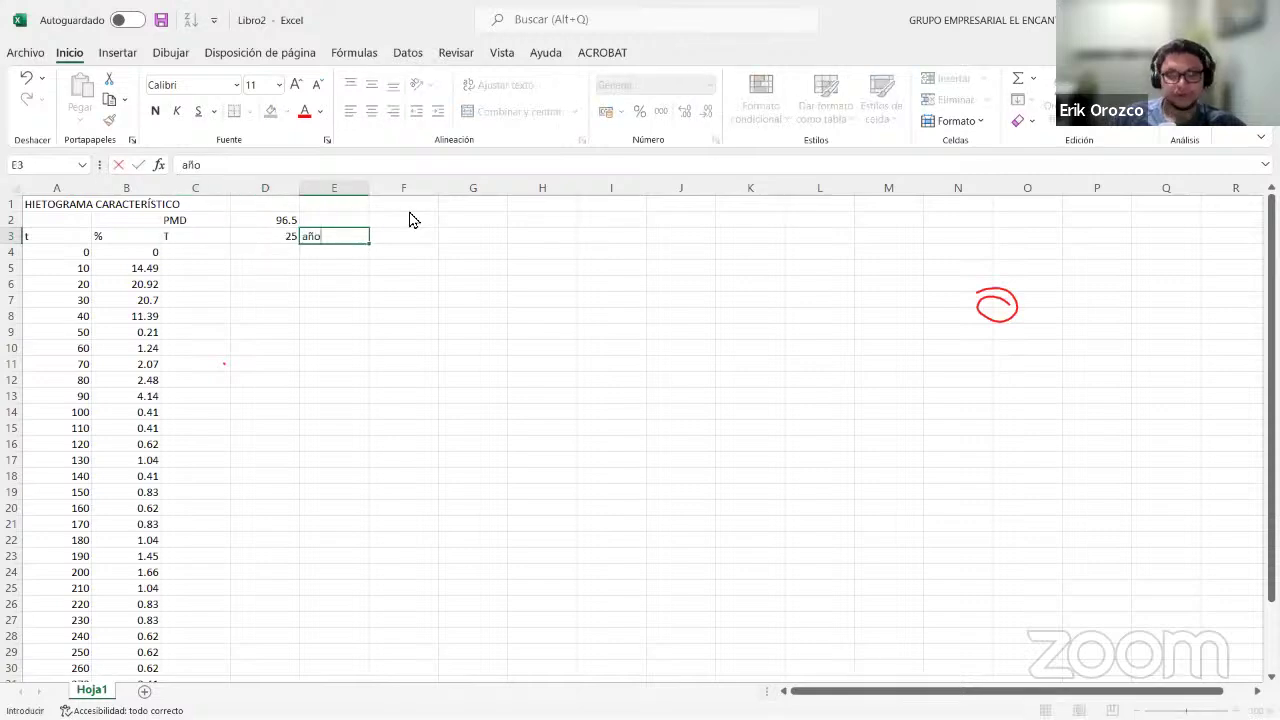
type("s")
key("Return")
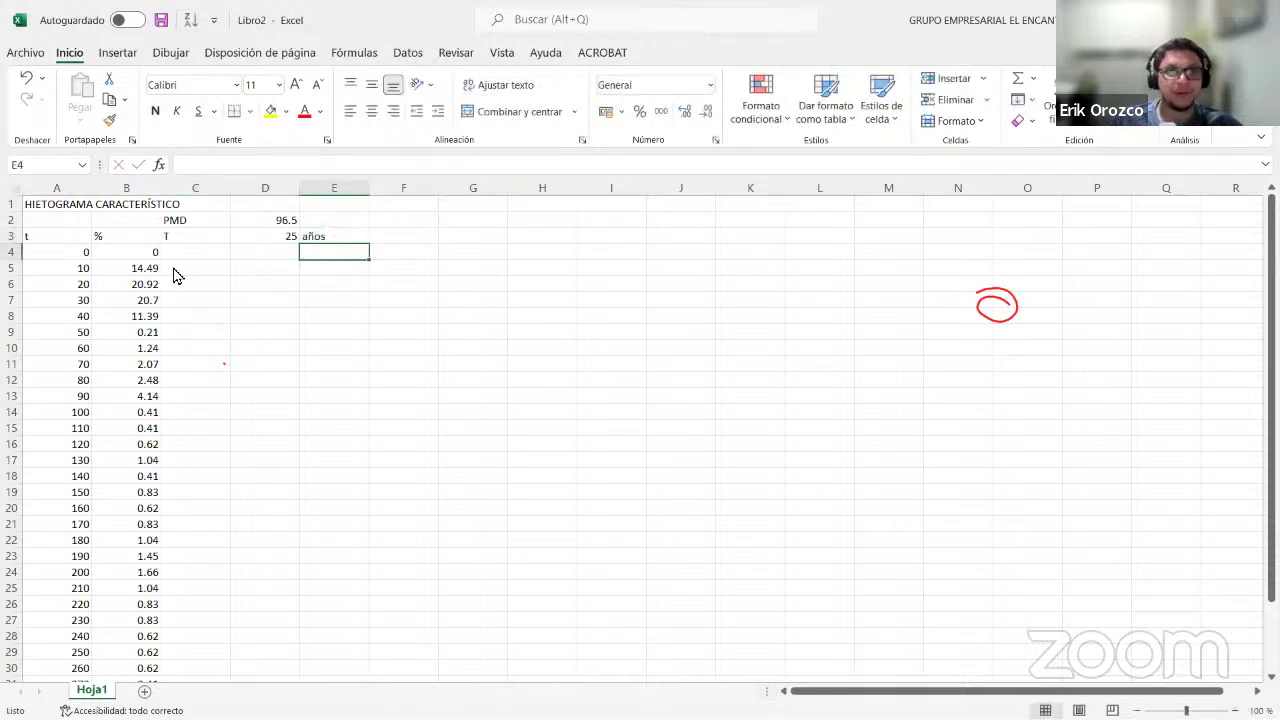
Enter the formula =B4/100*$D$2 in C4 to convert the percentage into rainfall depth.
key("Left")
key("Left")
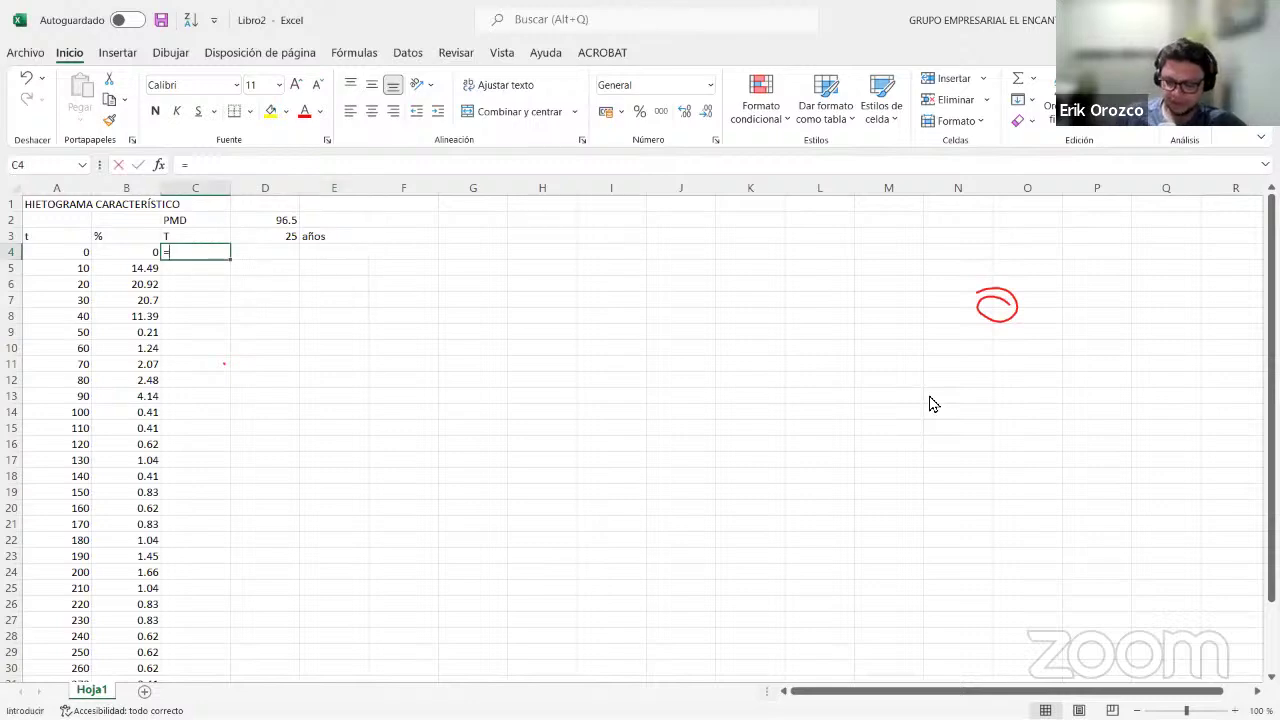
type("=")
key("Left")
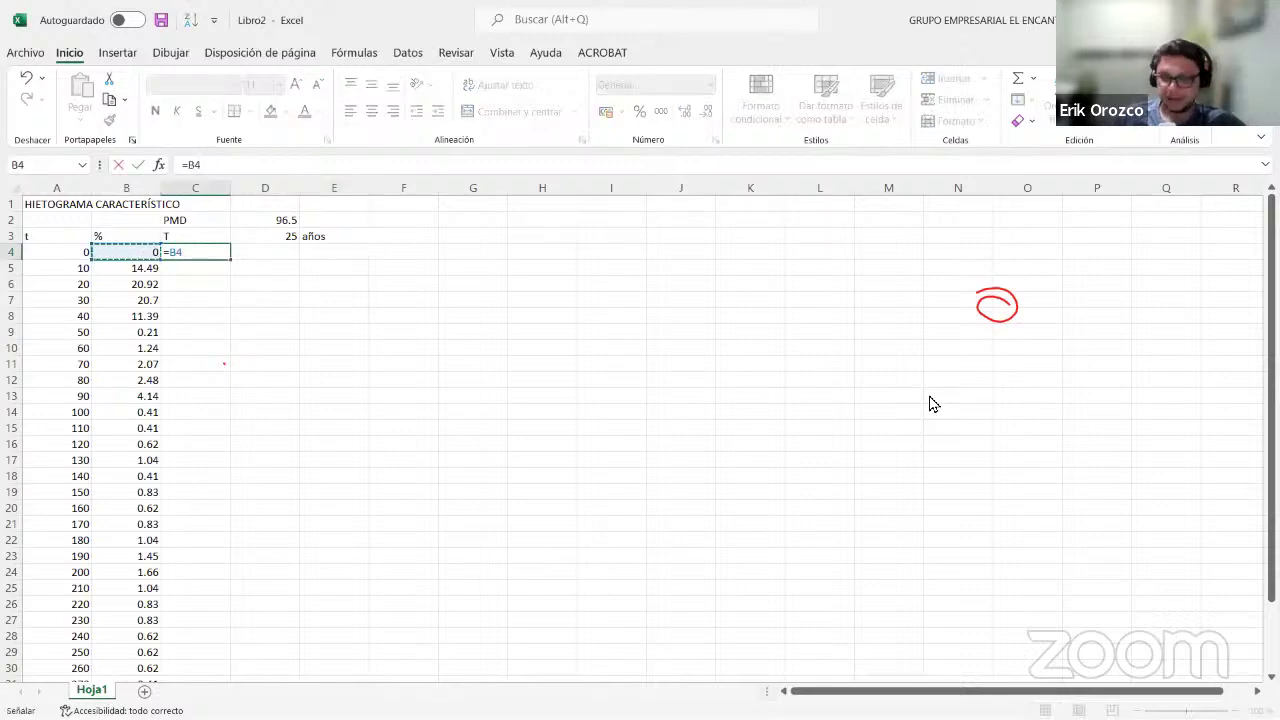
type("/1000")
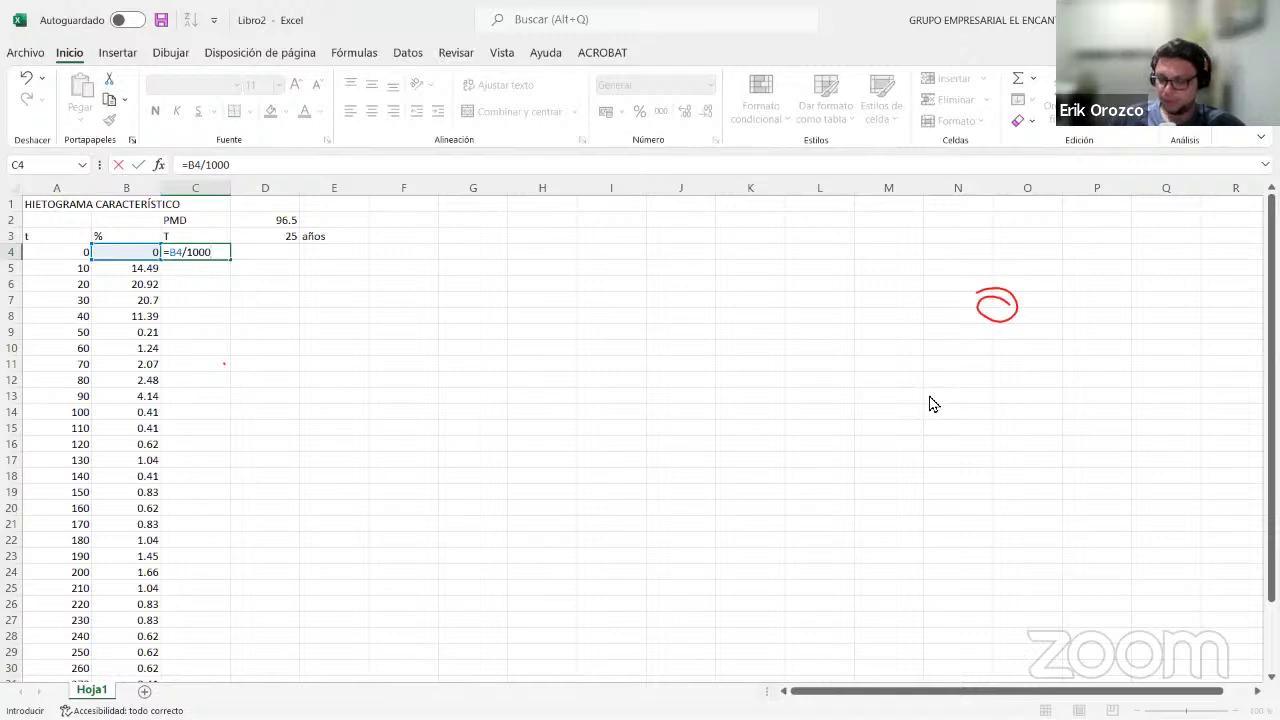
type("*")
left_click(272, 221)
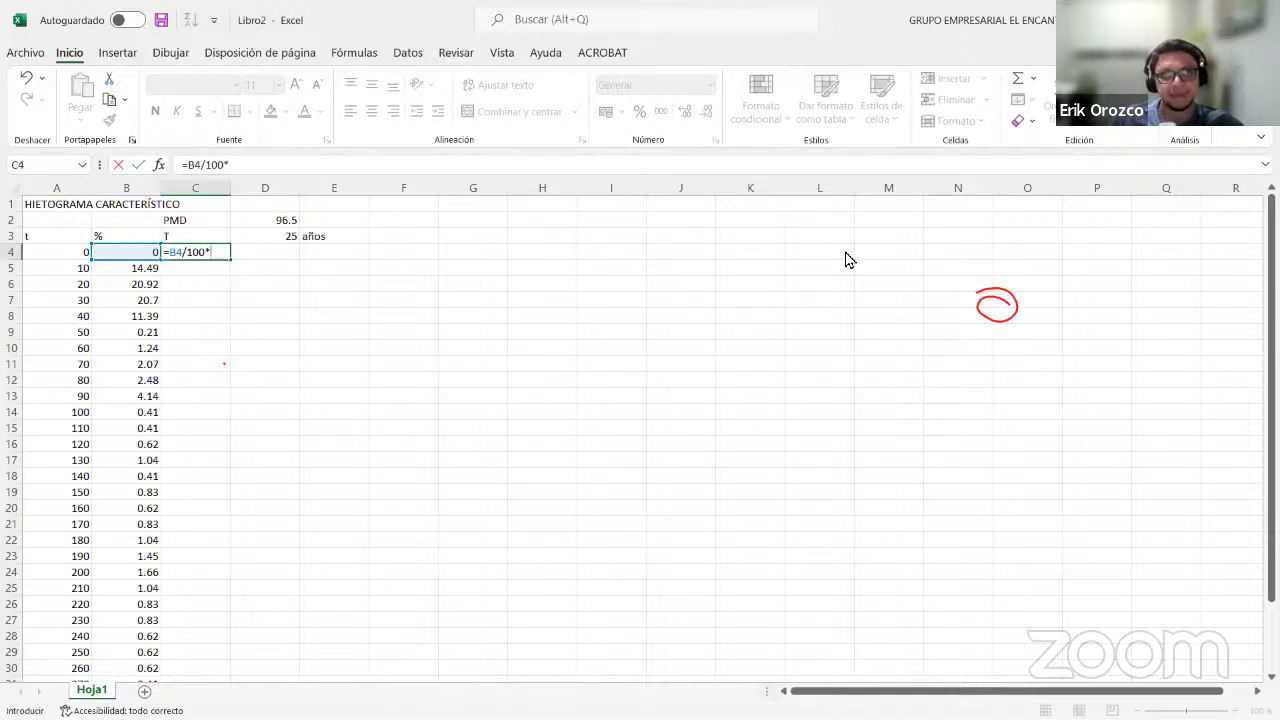
key("F4")
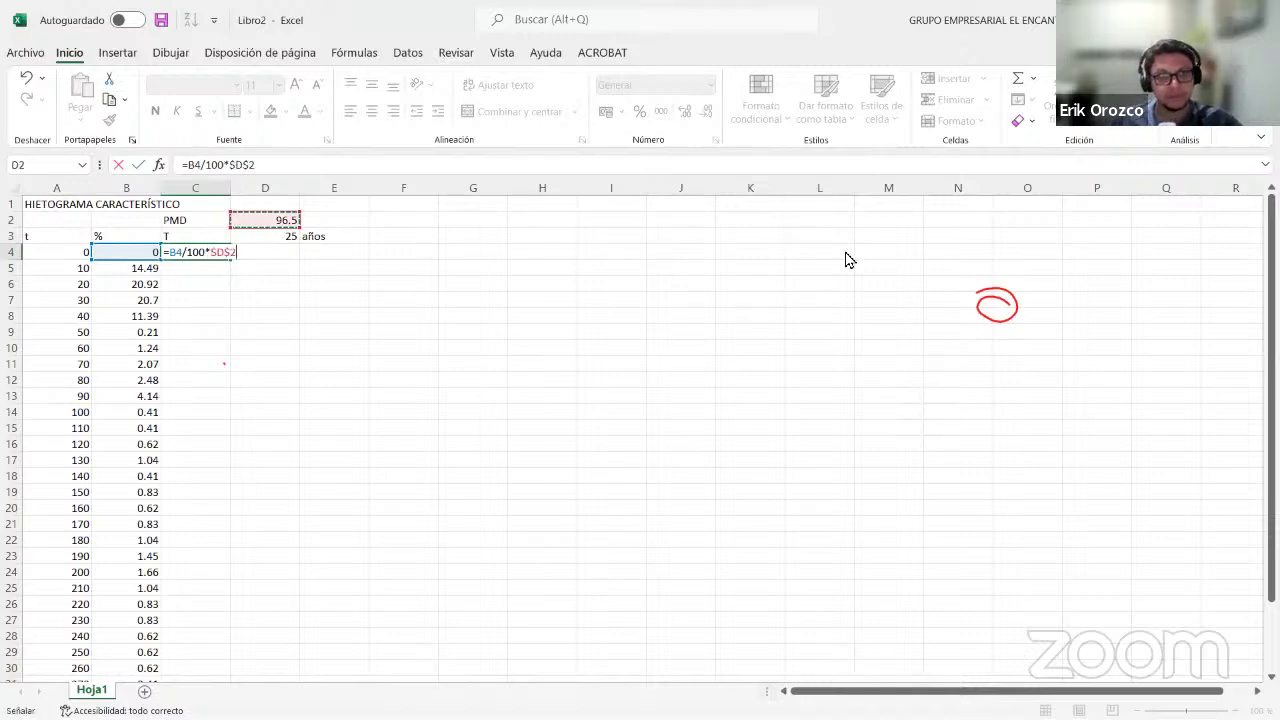
key("ctrl+Return")
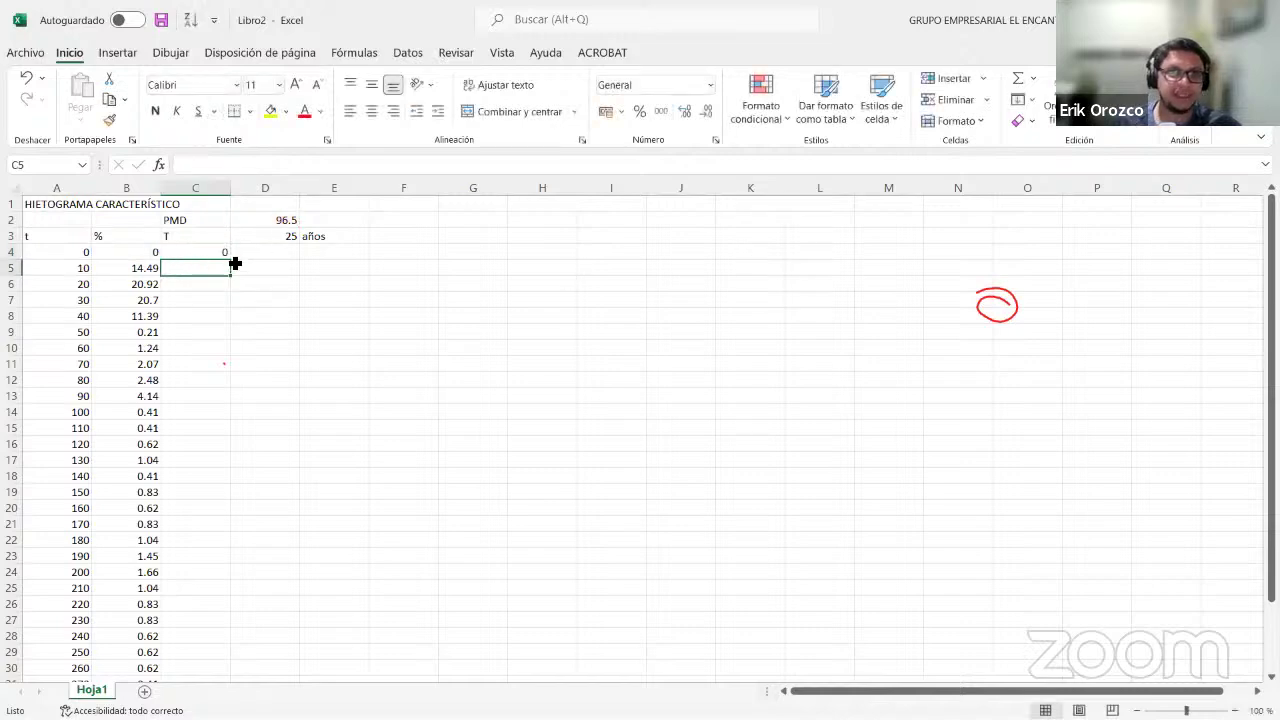
Fill the rainfall formula from C4 down the time series to C35.
double_click(232, 261)
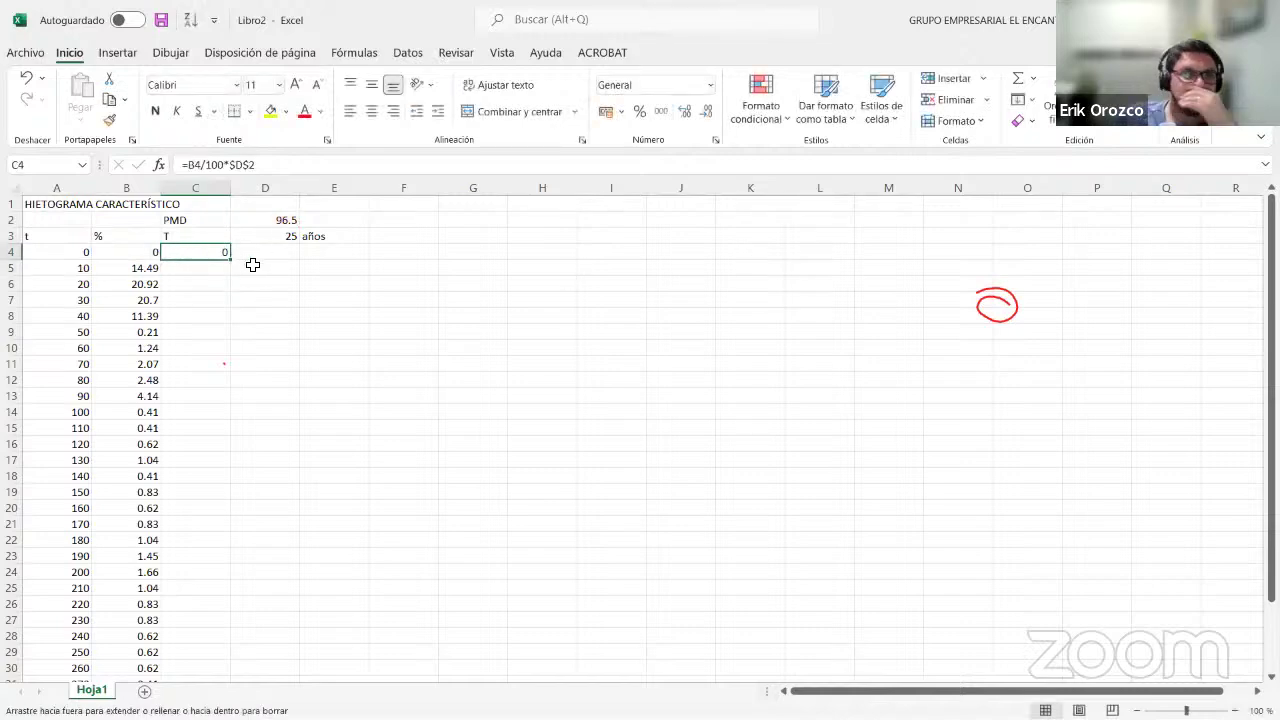
left_click_drag(253, 264, 240, 680)
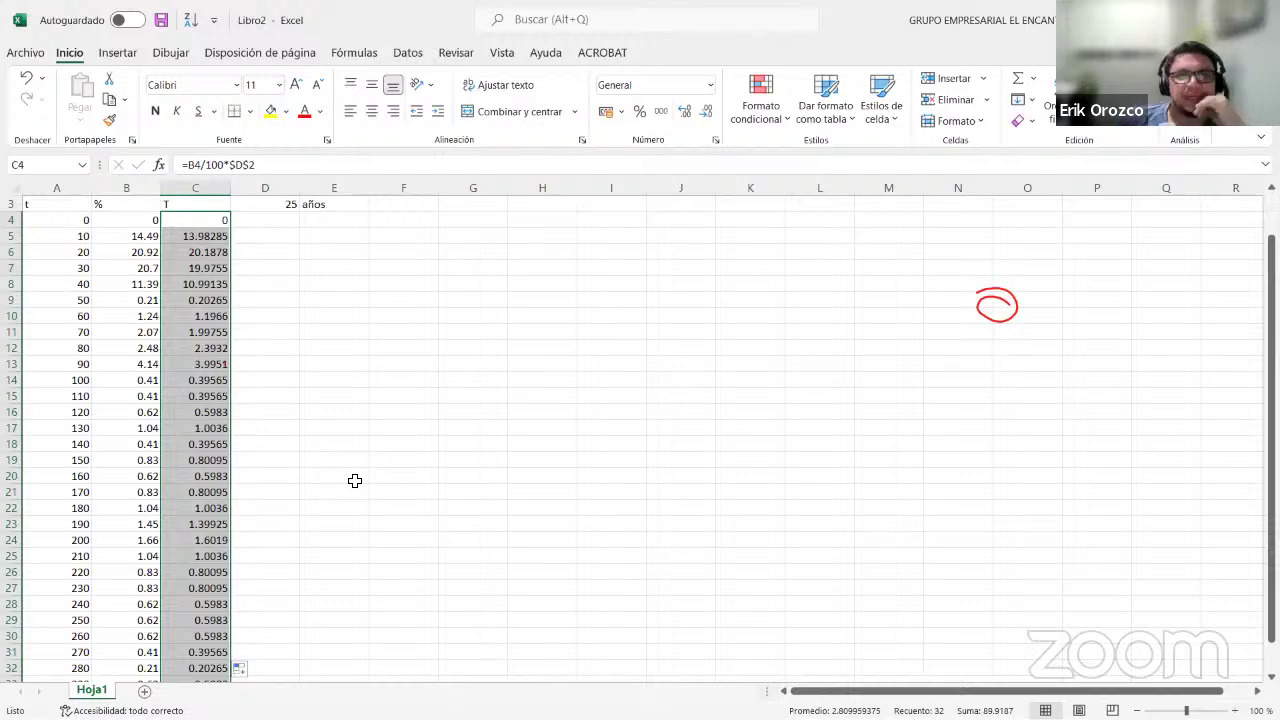
scroll(345, 469, "up", 1)
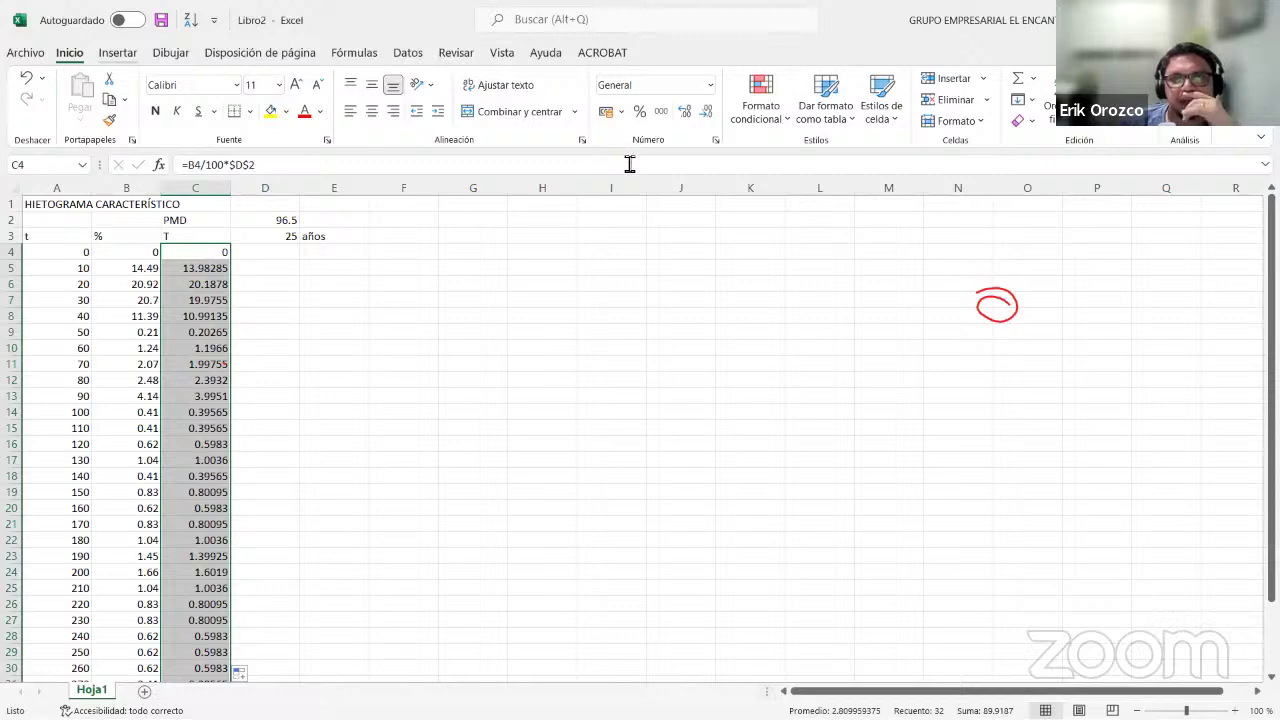
Insert a 2-D clustered column chart from C4:C35 and move it beside the table so its upper edge lies at row 4.
key("alt+b")
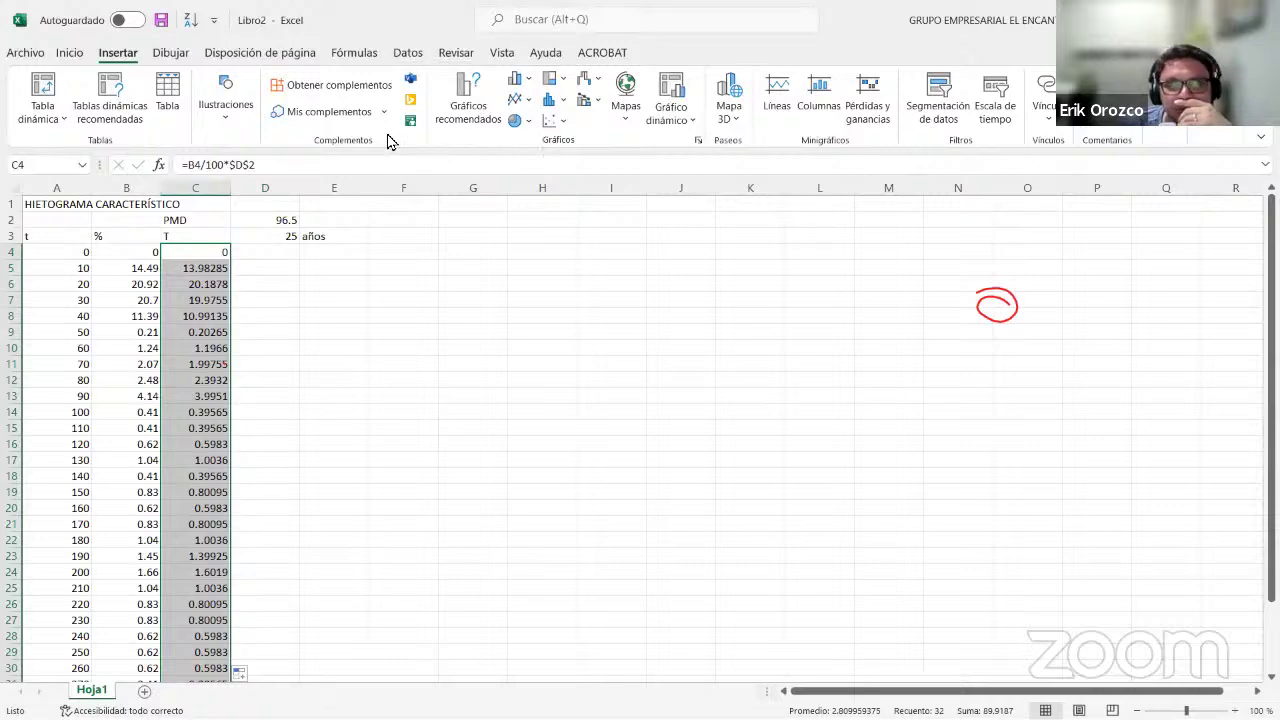
left_click(529, 86)
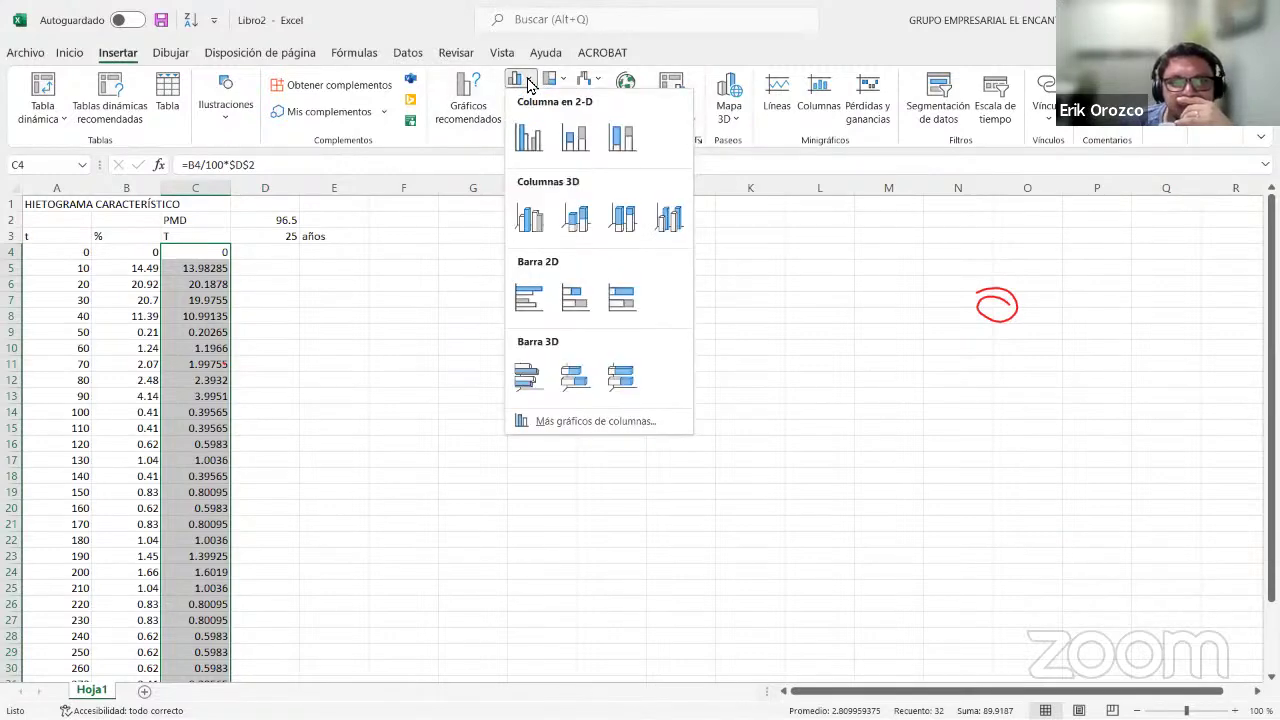
left_click(528, 138)
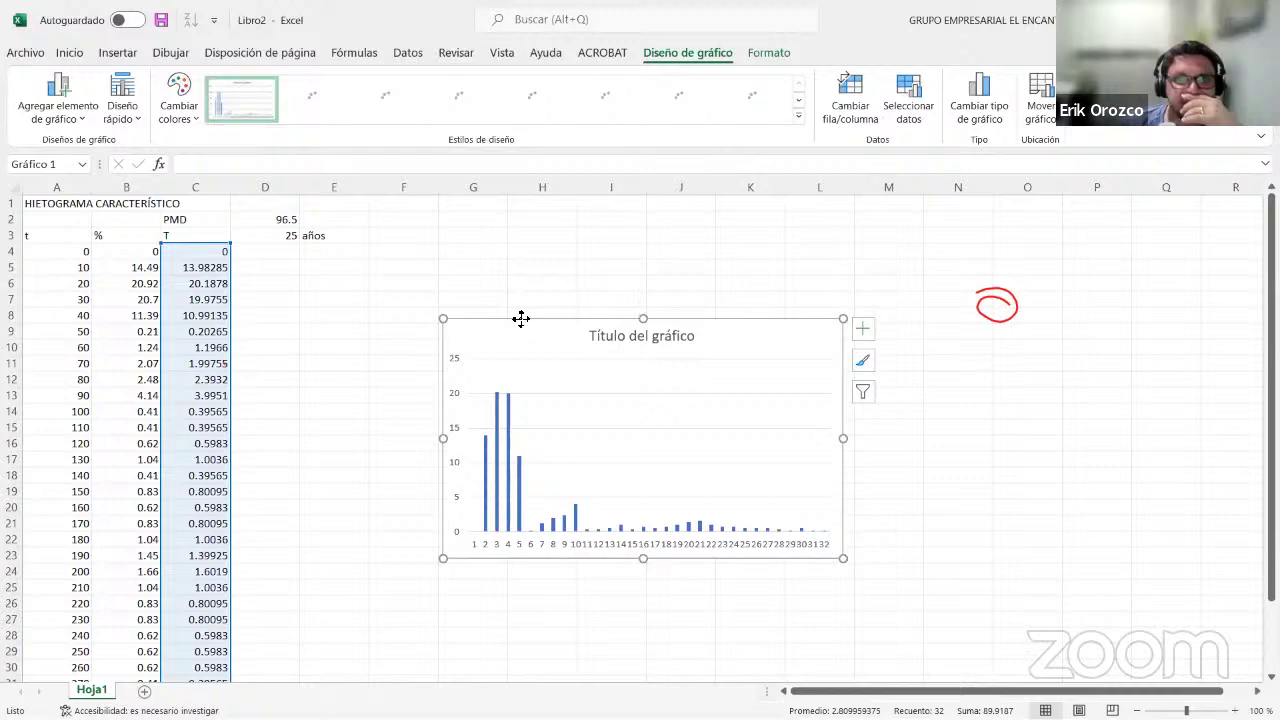
left_click_drag(521, 319, 497, 255)
Set the chart title to "Hietograma Para 25 Años de retorno Estación Aeropuerto".
left_click(623, 279)
left_click_drag(672, 271, 562, 272)
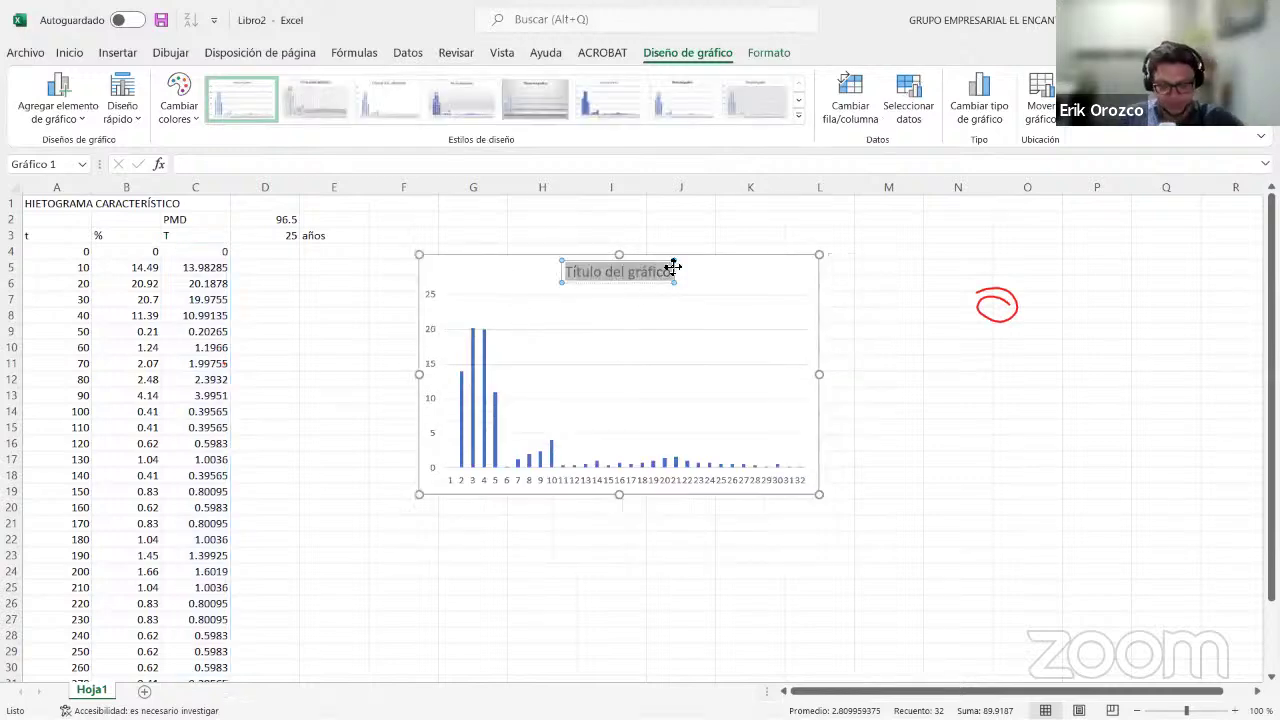
type("Hietogram")
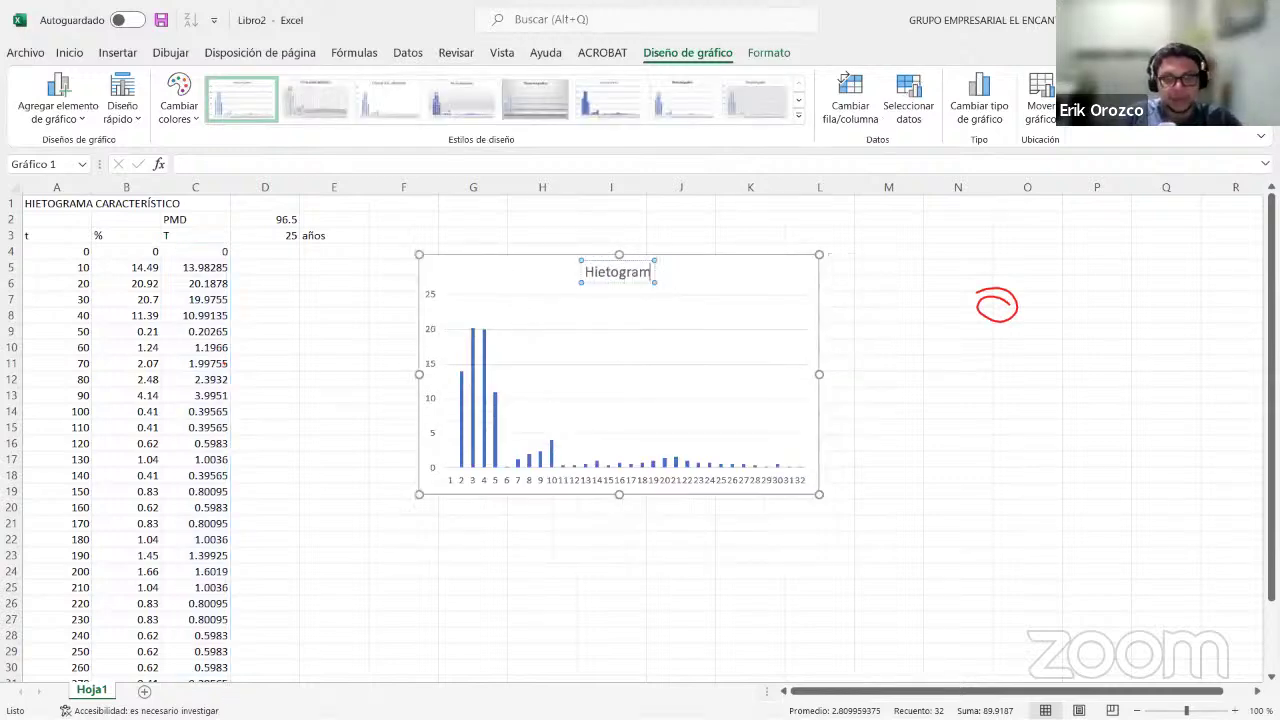
type("a Para 2")
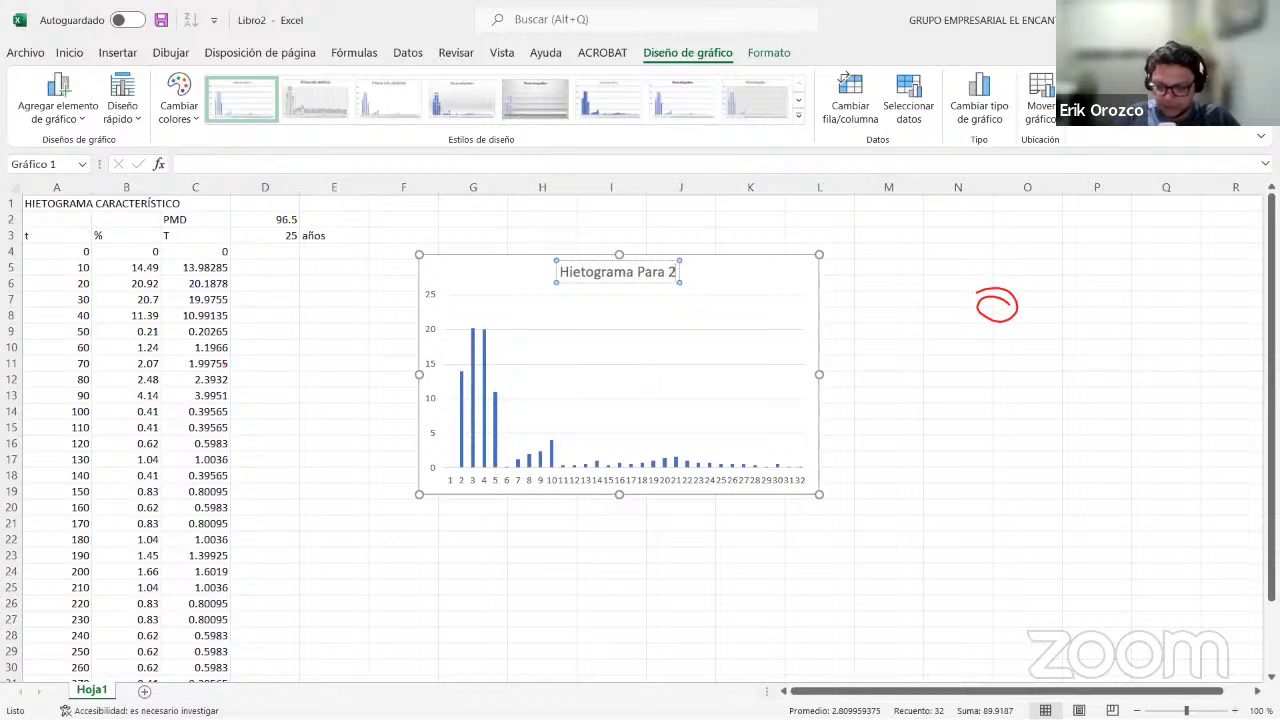
type("5 Años de re")
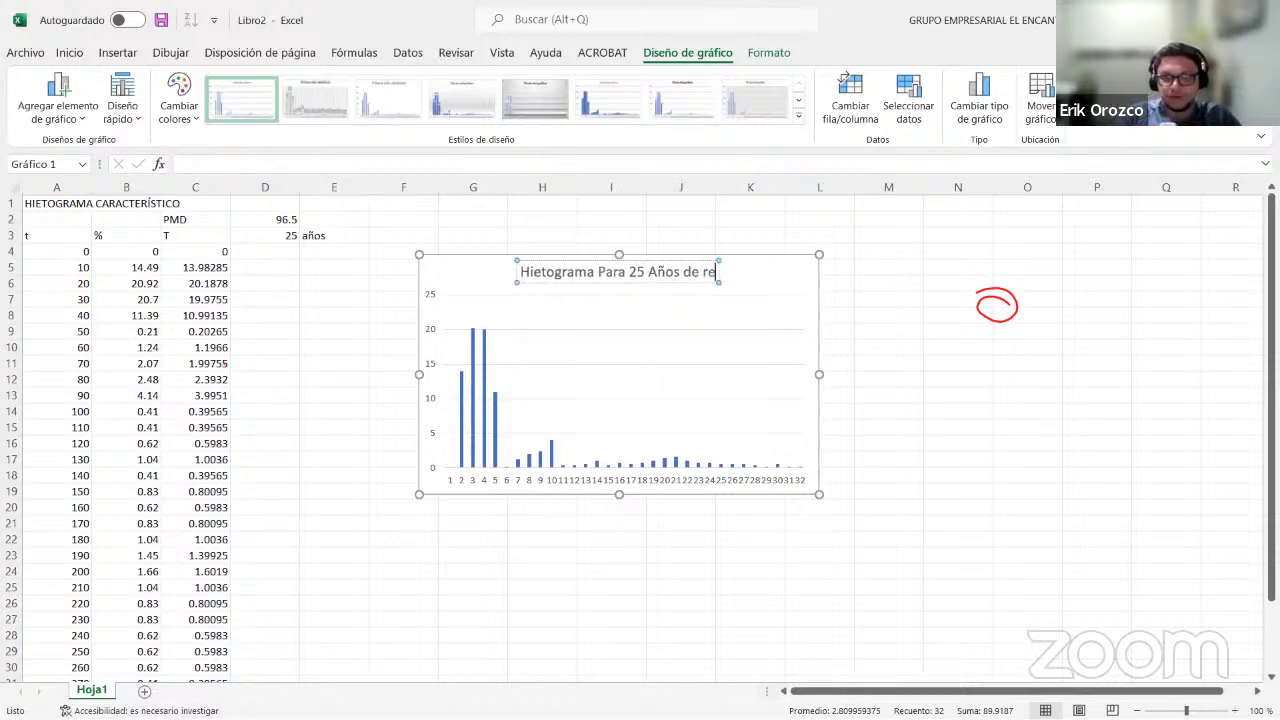
type("torno Estación A")
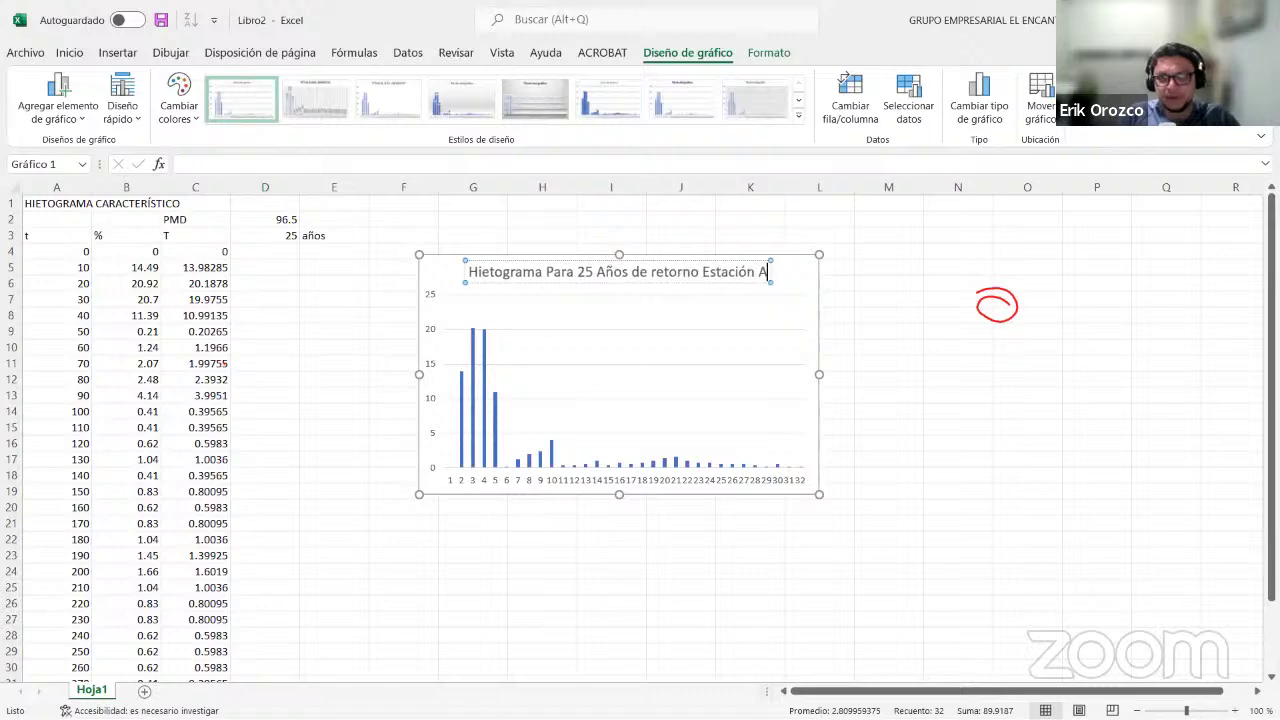
type("eropuerto")
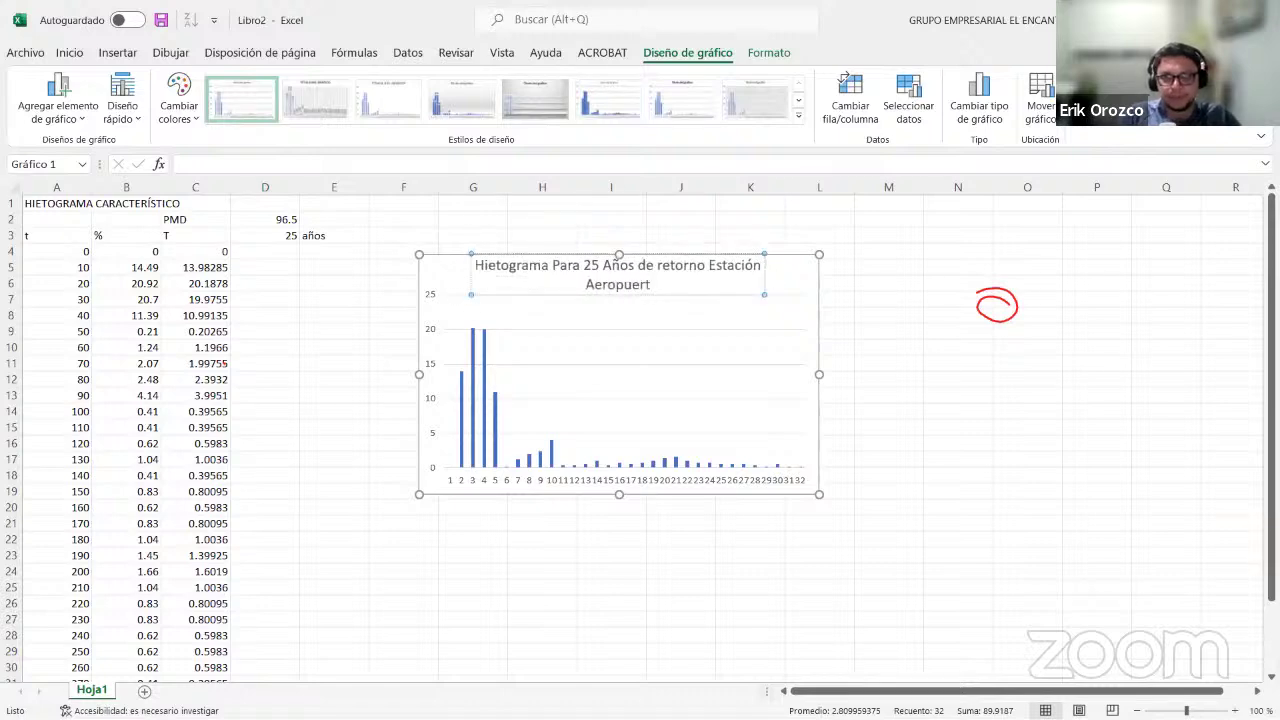
left_click(506, 585)
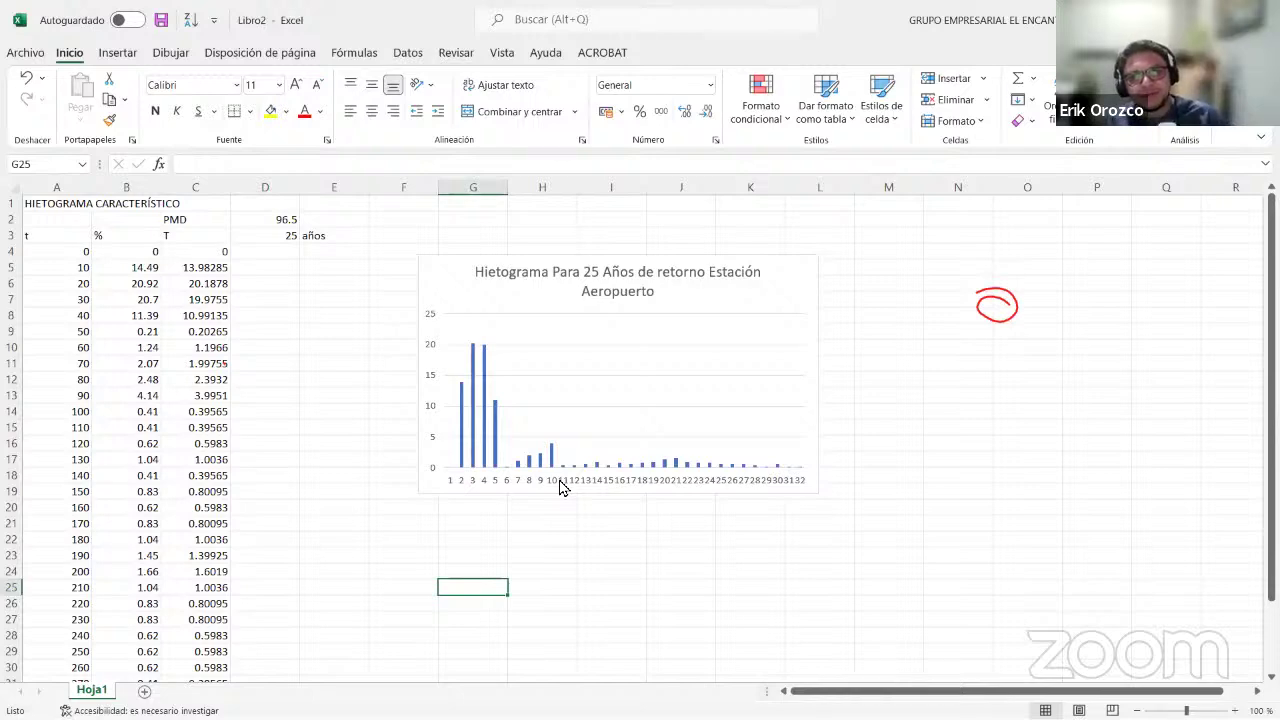
left_click(562, 487)
left_click(483, 357)
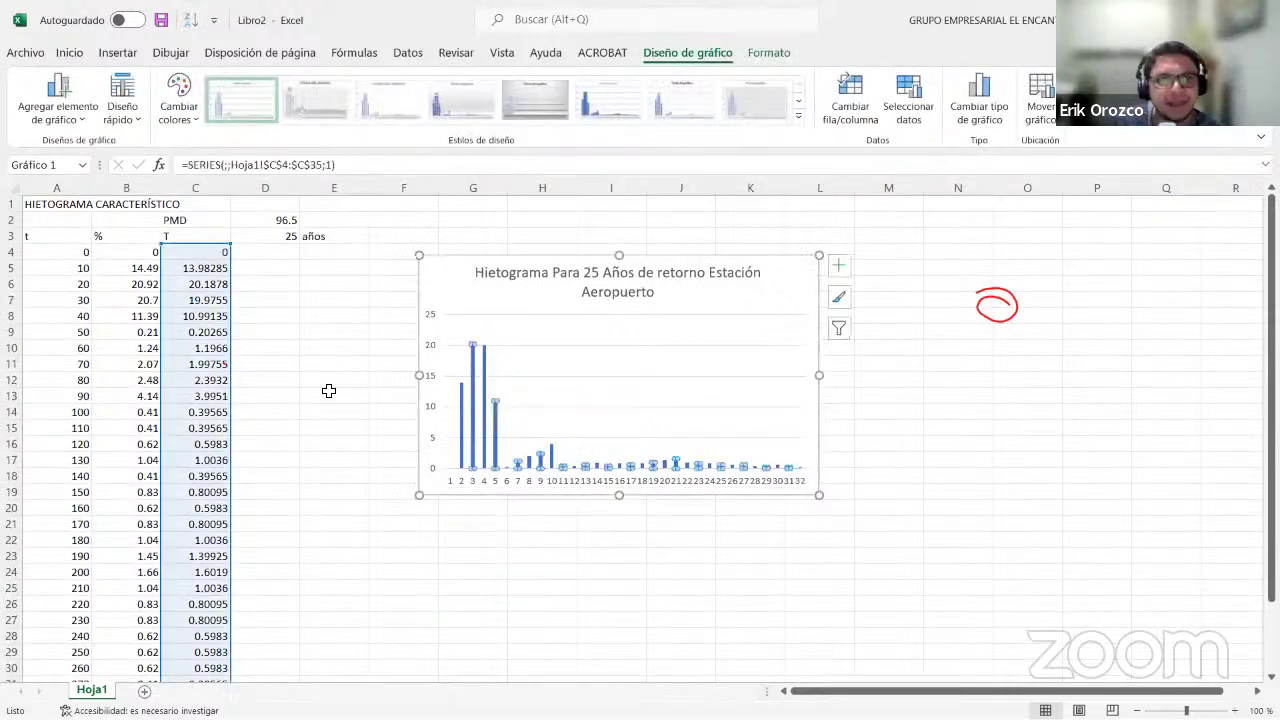
left_click(685, 607)
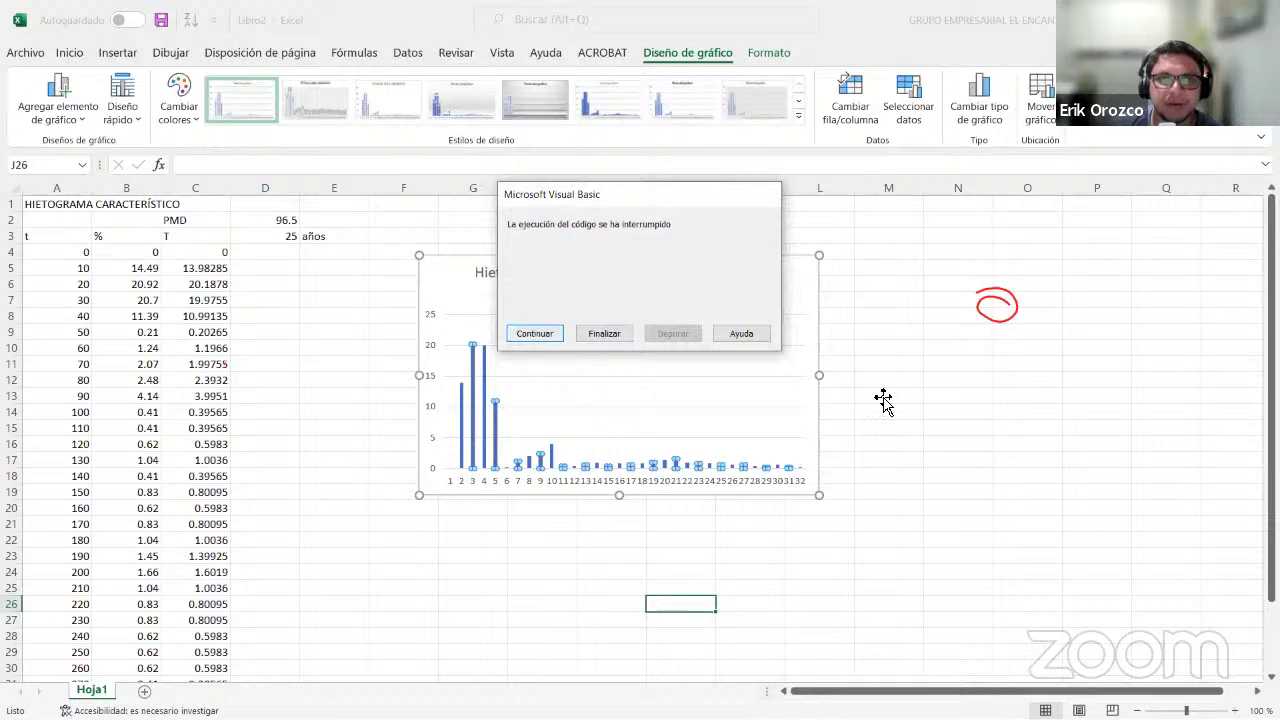
left_click(958, 426)
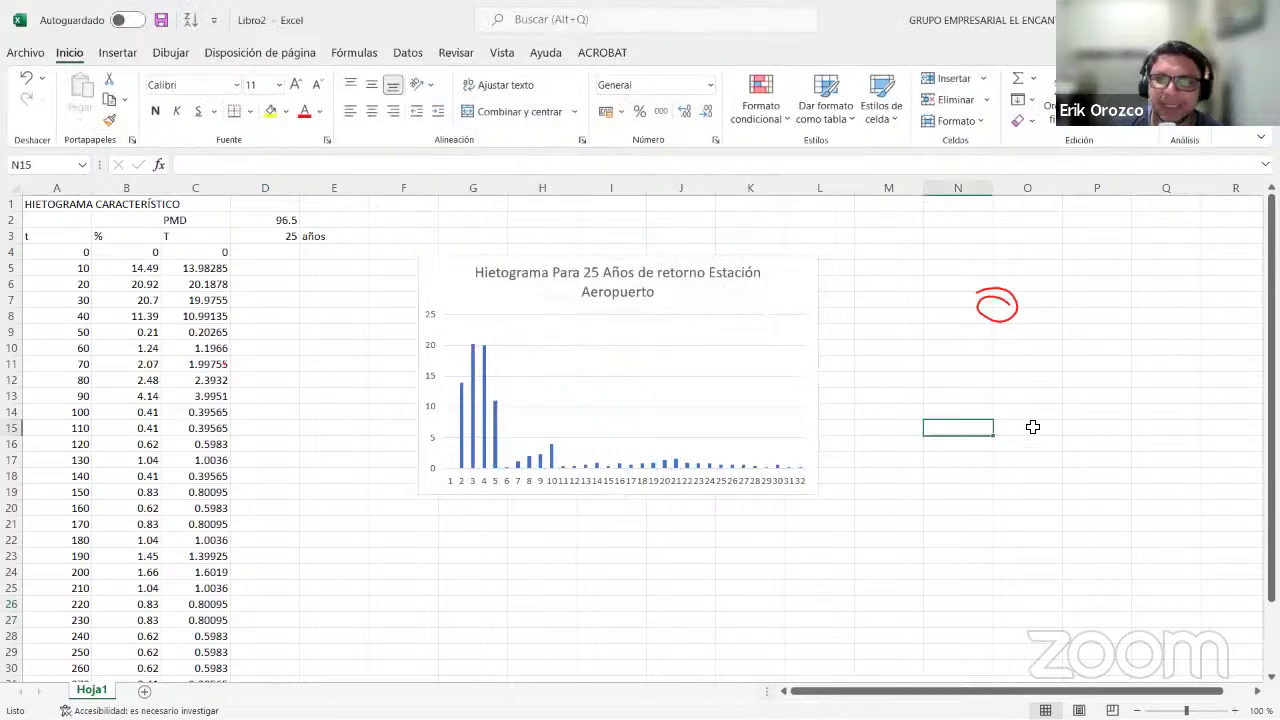
left_click(624, 490)
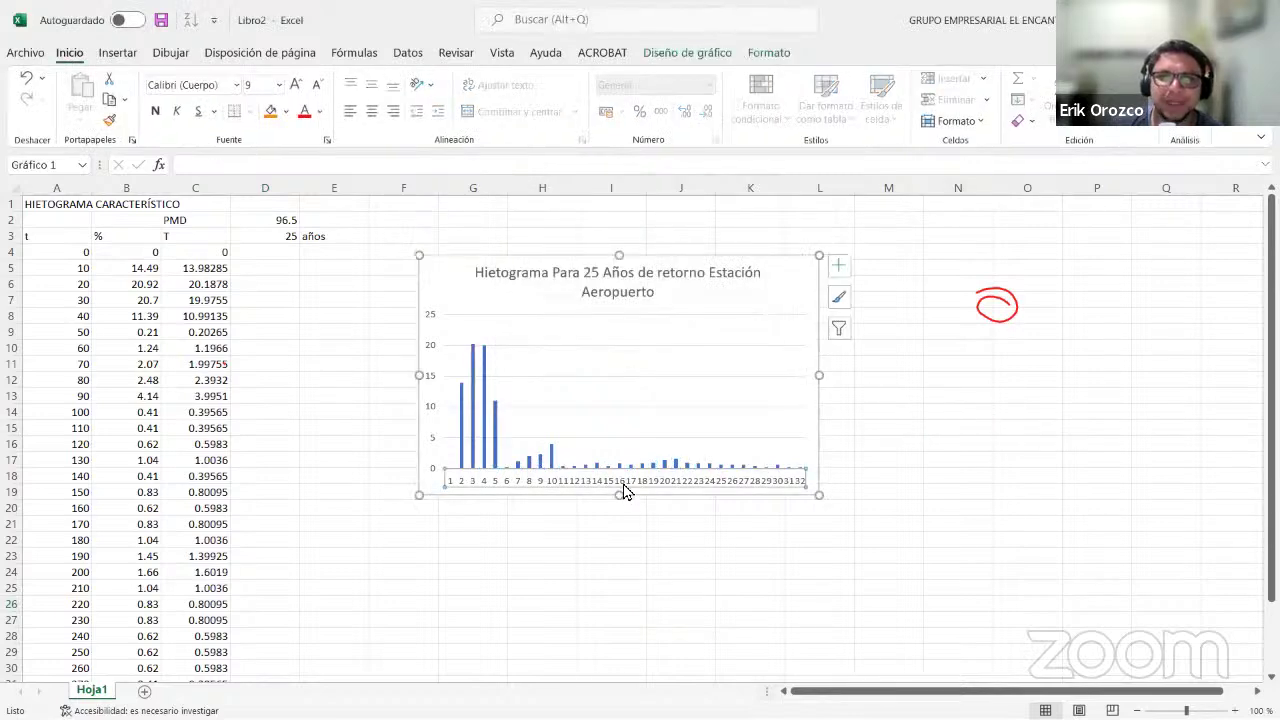
right_click(790, 288)
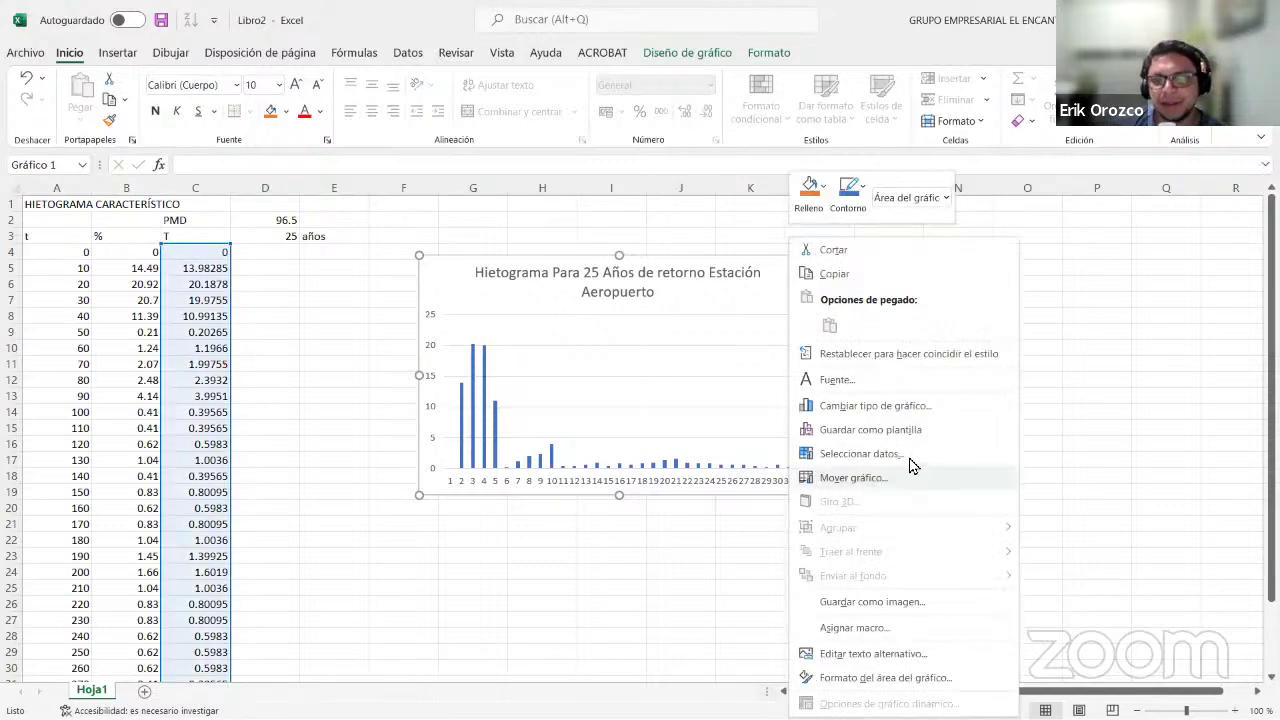
left_click(888, 406)
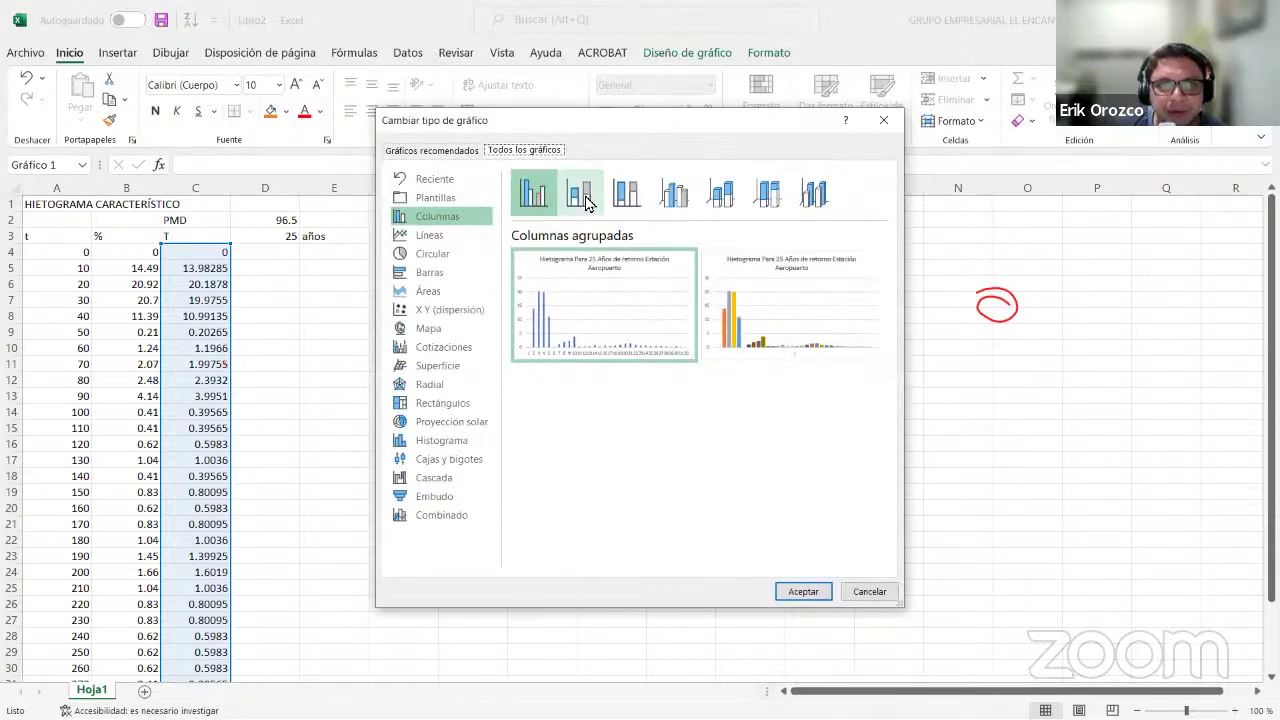
left_click(884, 121)
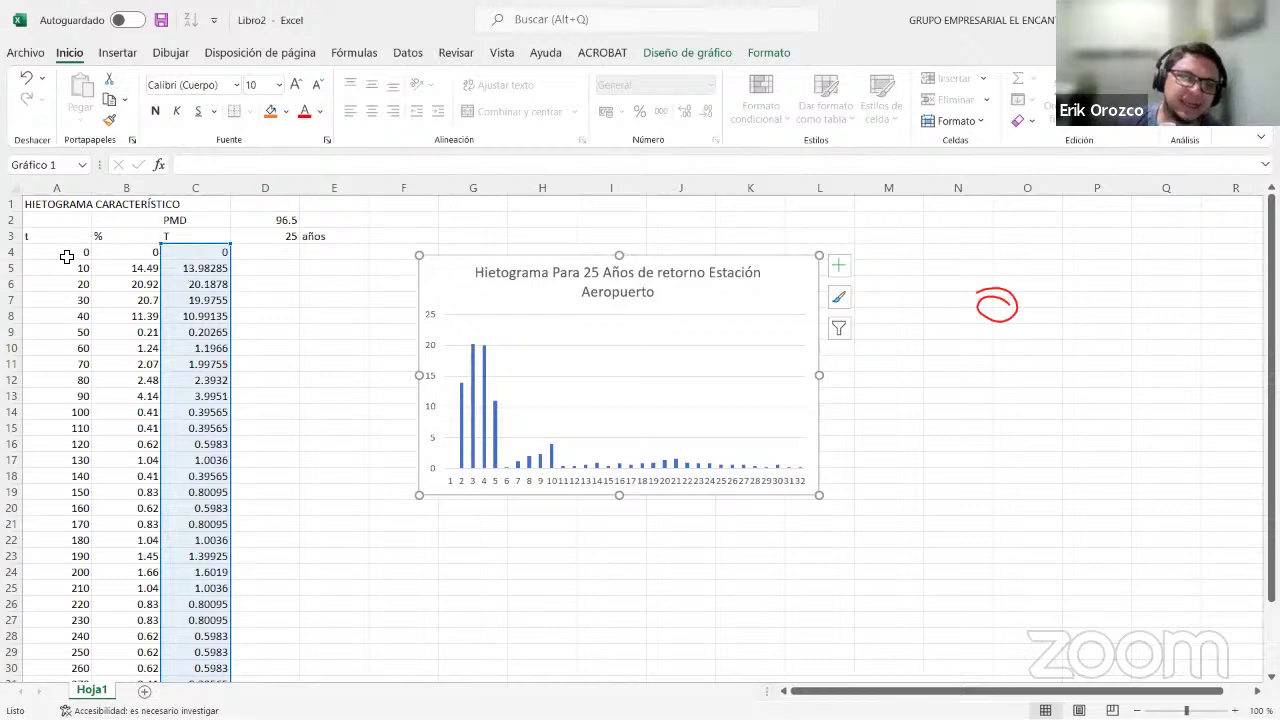
left_click_drag(39, 257, 49, 477)
scroll(709, 631, "down", 1)
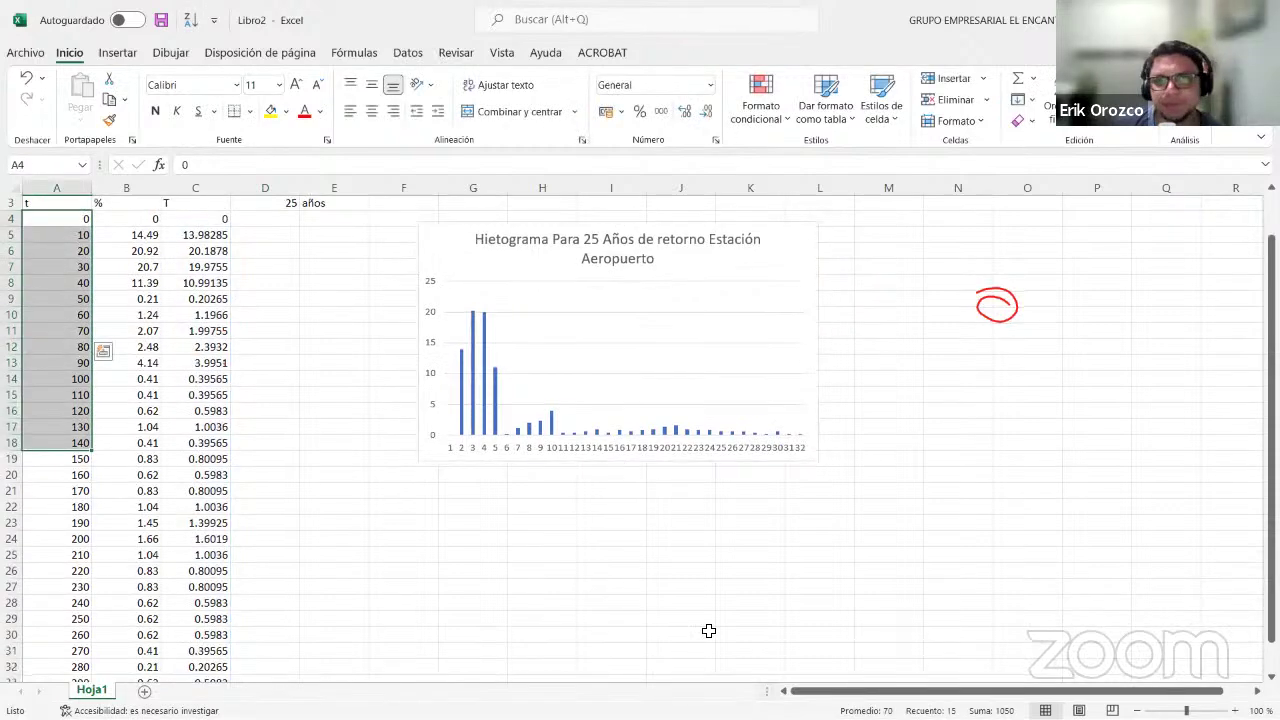
scroll(701, 621, "up", 1)
left_click(940, 477)
left_click(780, 485)
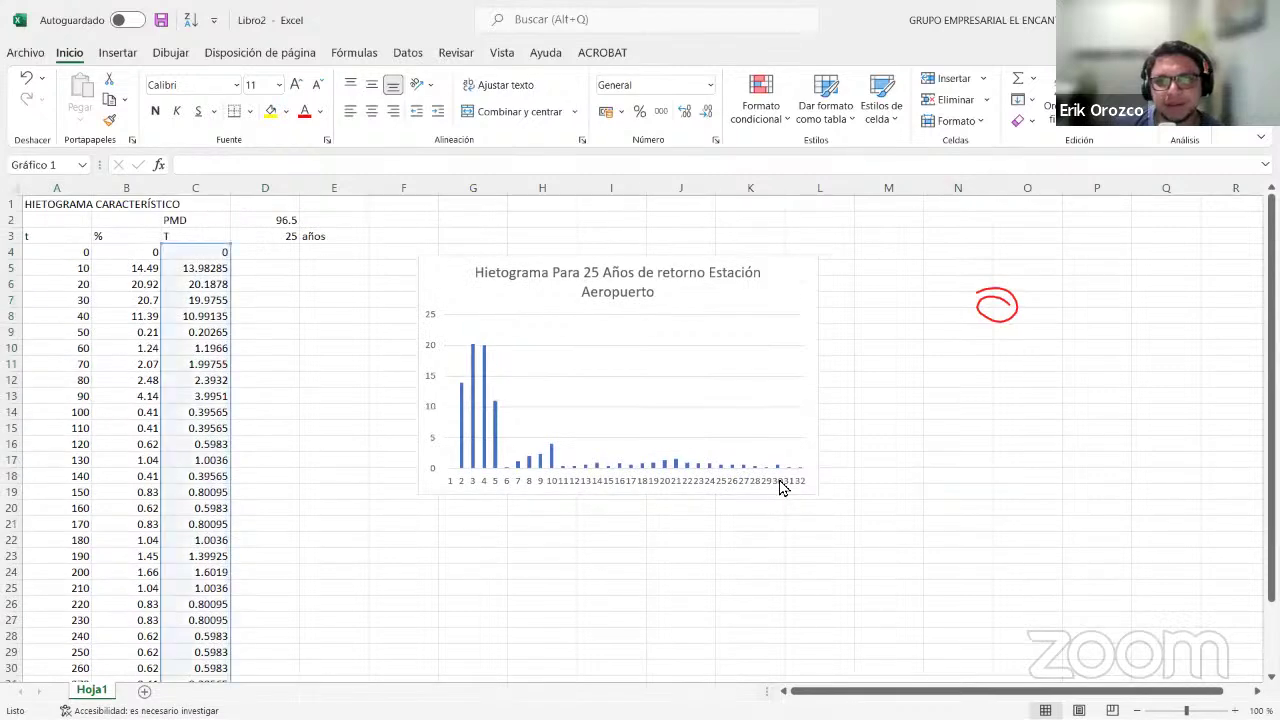
right_click(780, 485)
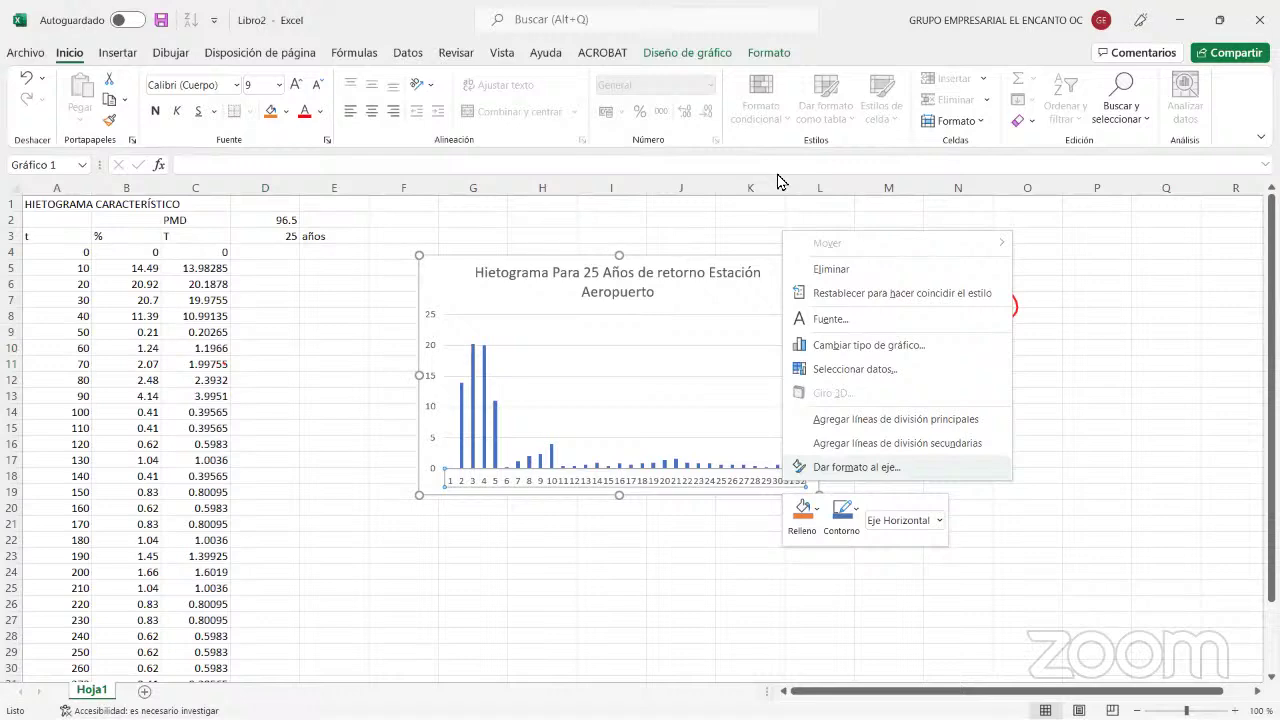
left_click(736, 310)
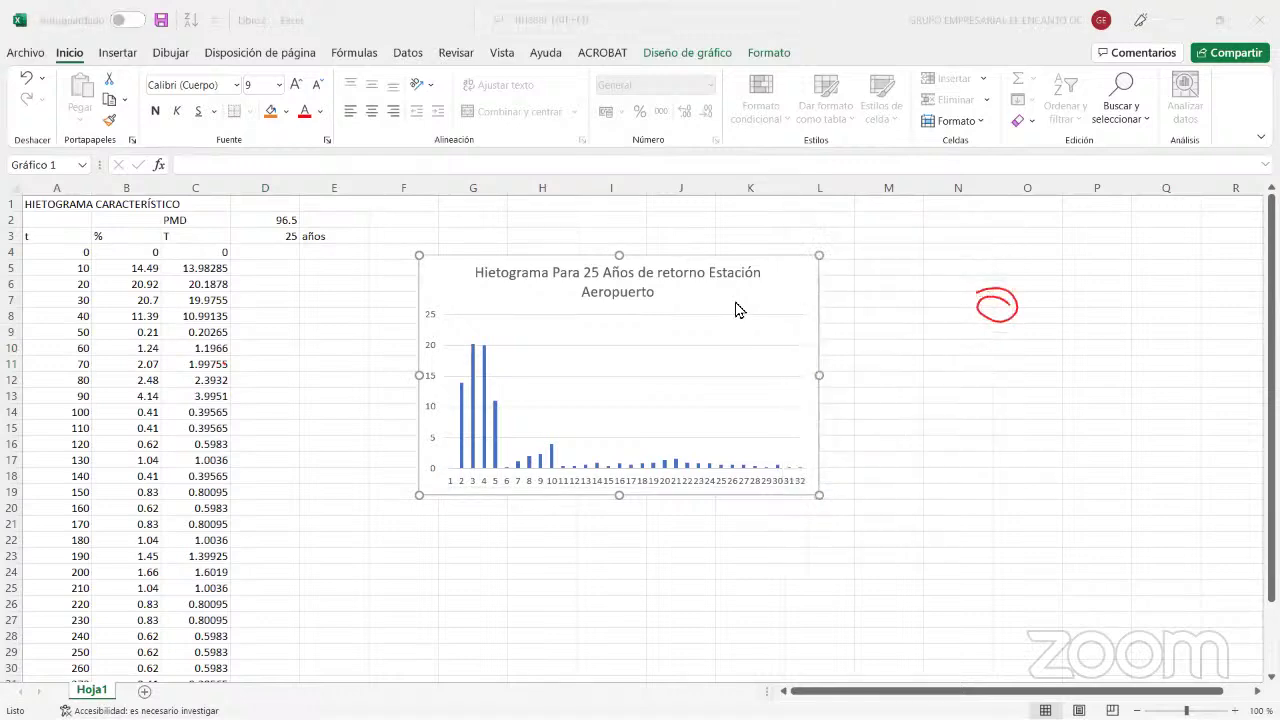
left_click(633, 364)
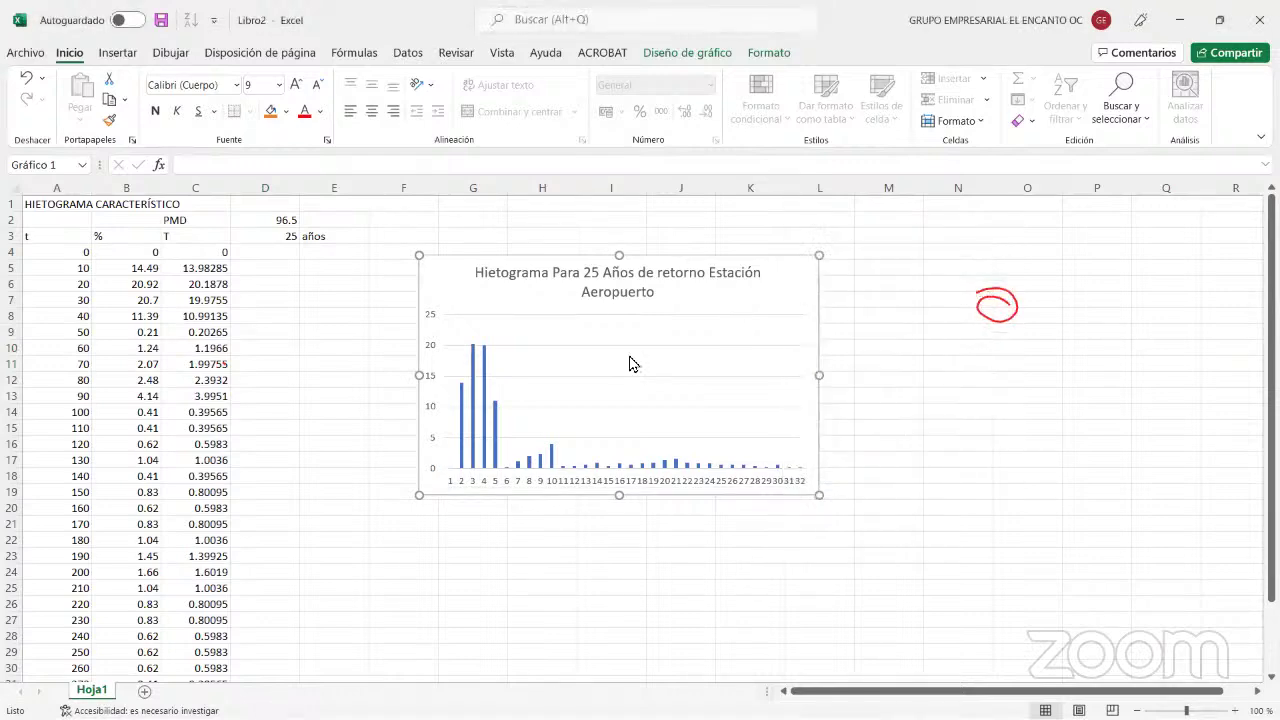
Reference the time values in A4:A35 as the name of the hyetograph chart's data series.
right_click(465, 357)
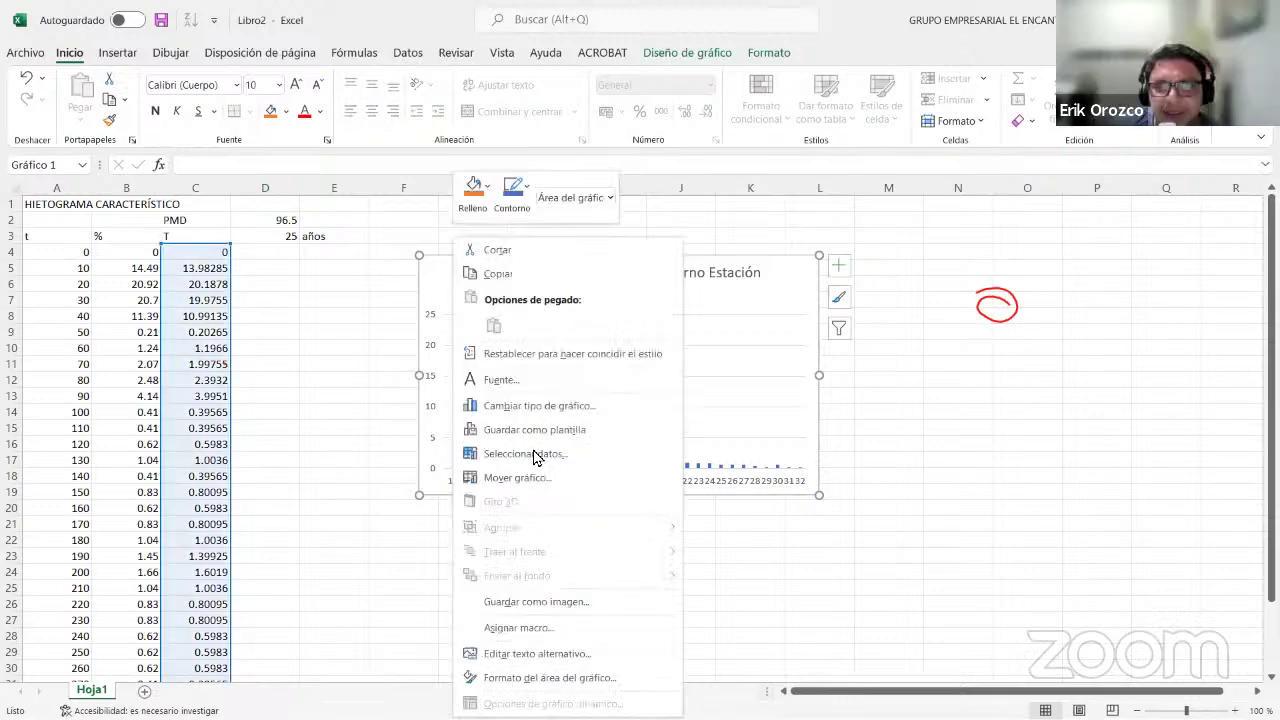
left_click(766, 357)
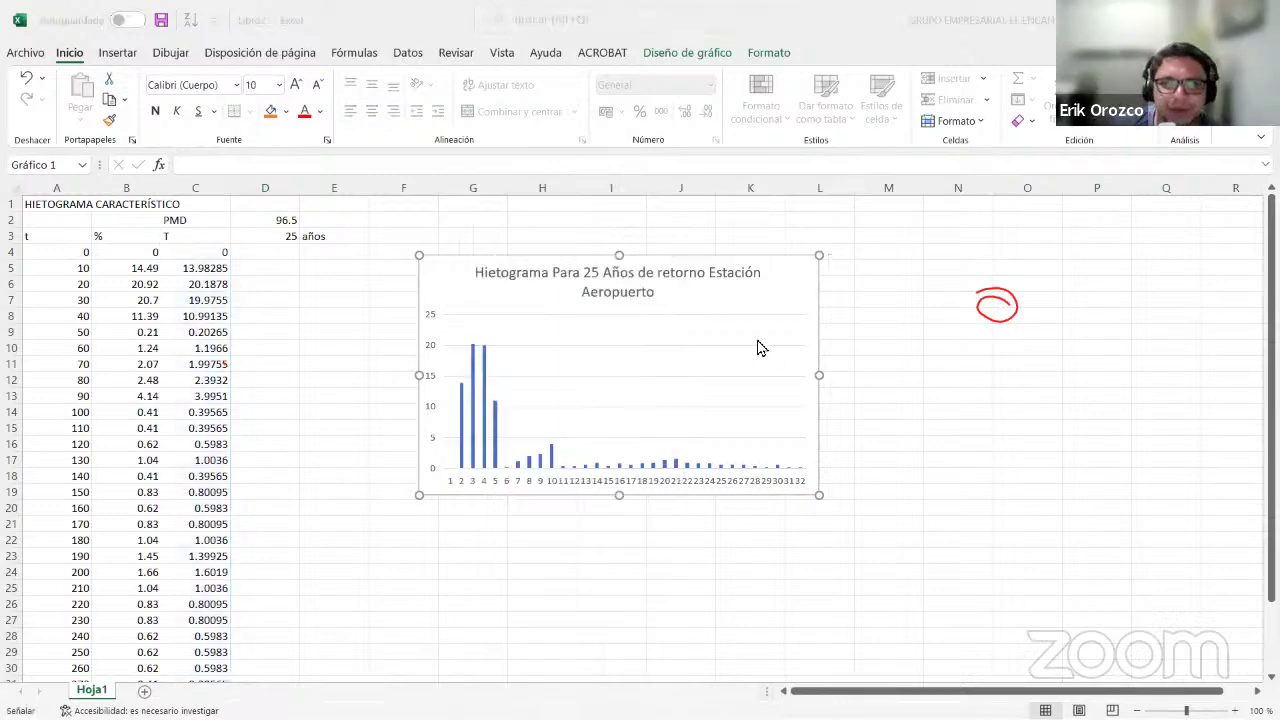
left_click(487, 376)
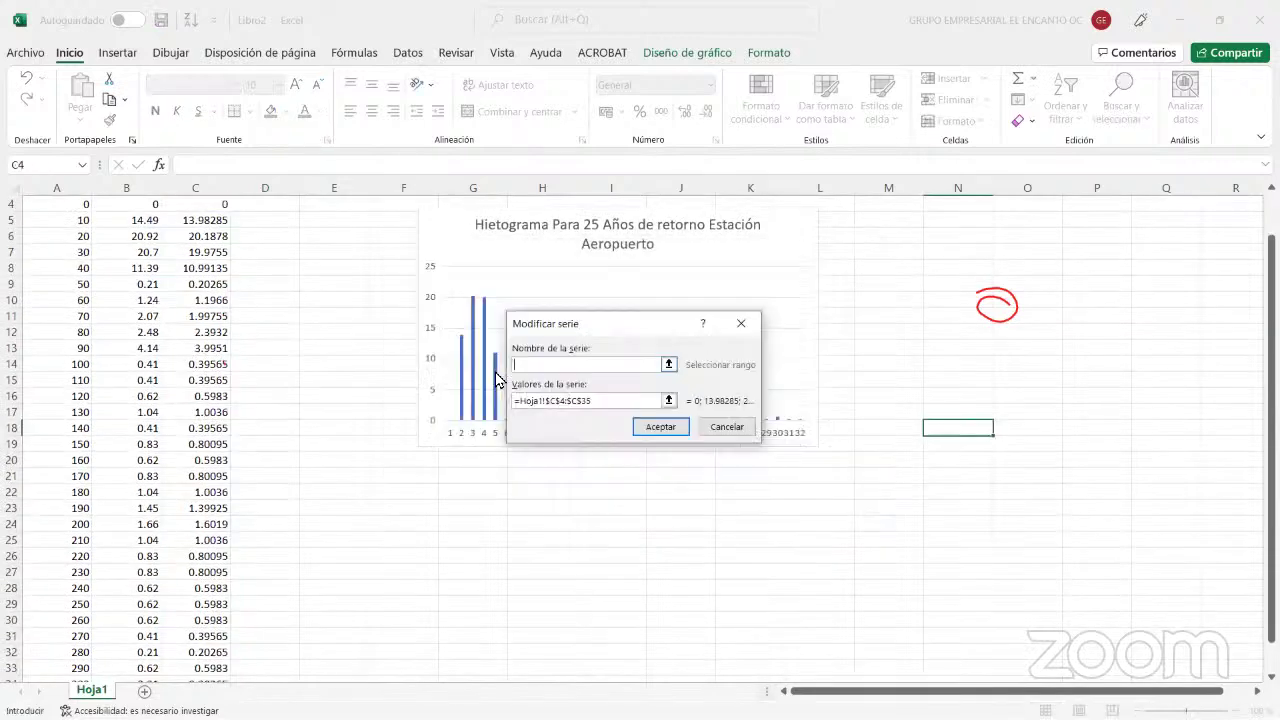
left_click(669, 366)
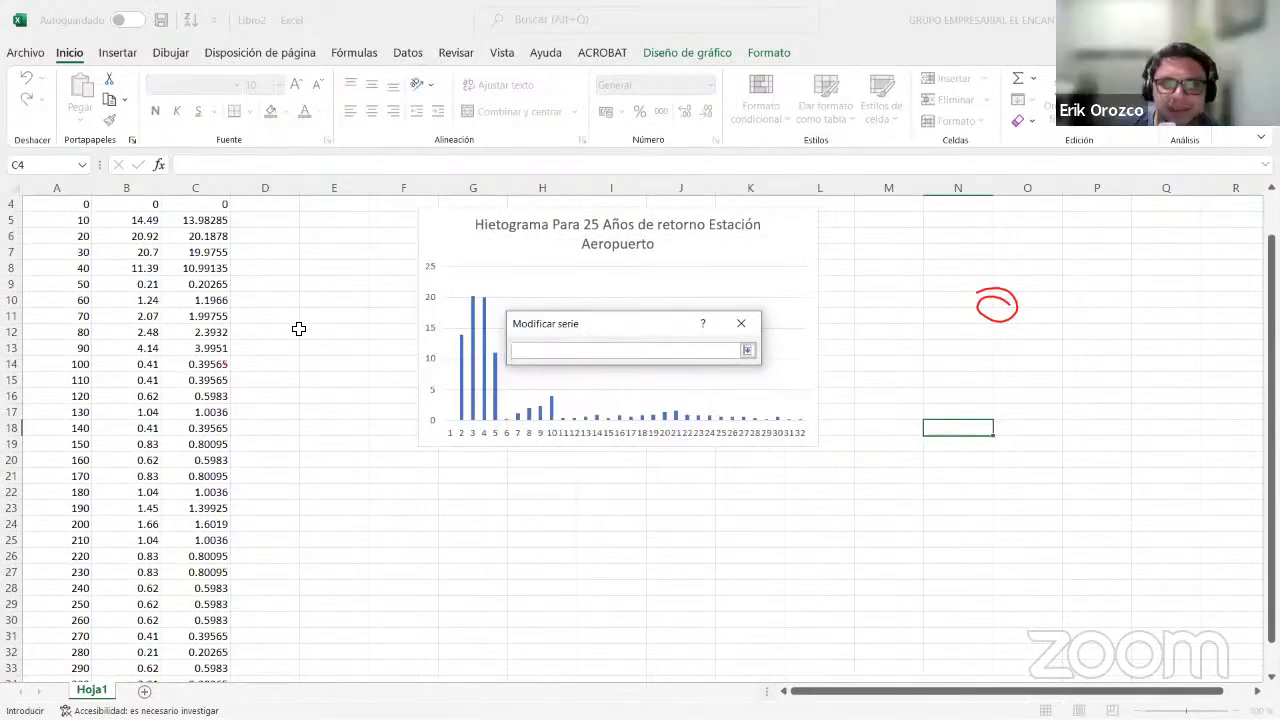
scroll(147, 258, "up", 1)
left_click_drag(47, 253, 55, 668)
left_click(55, 668)
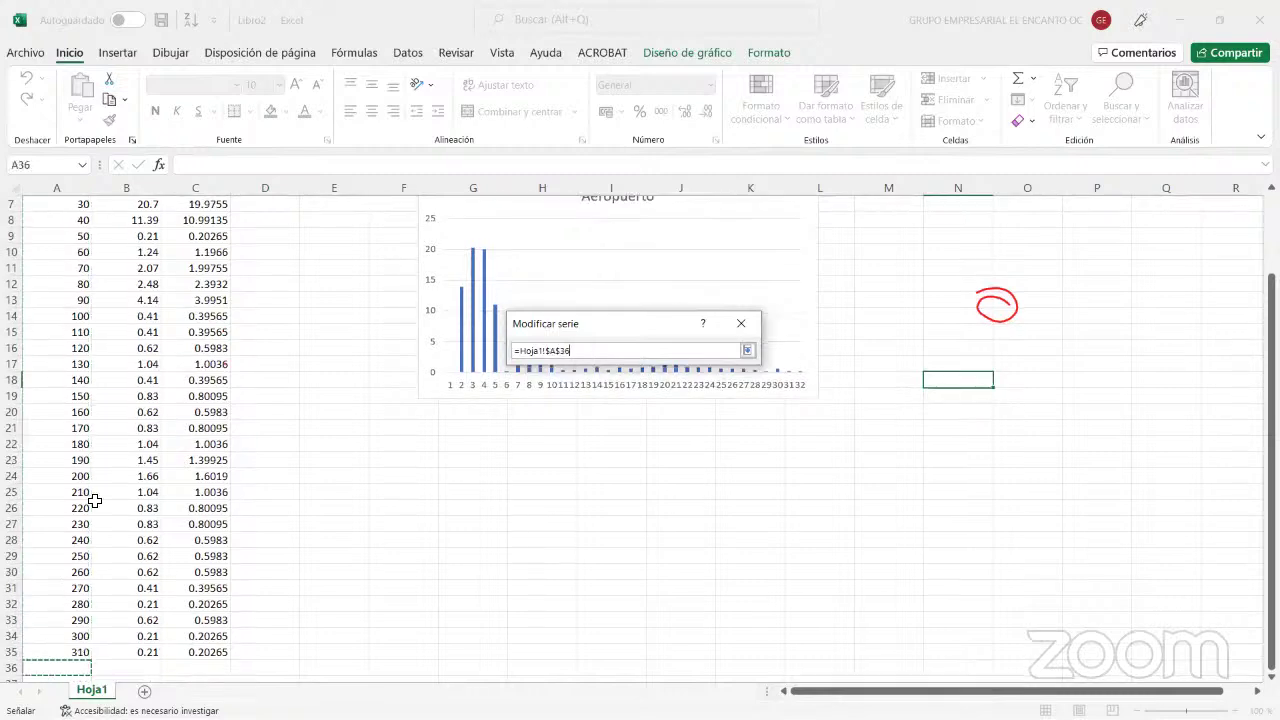
scroll(86, 320, "up", 2)
left_click_drag(75, 252, 71, 652)
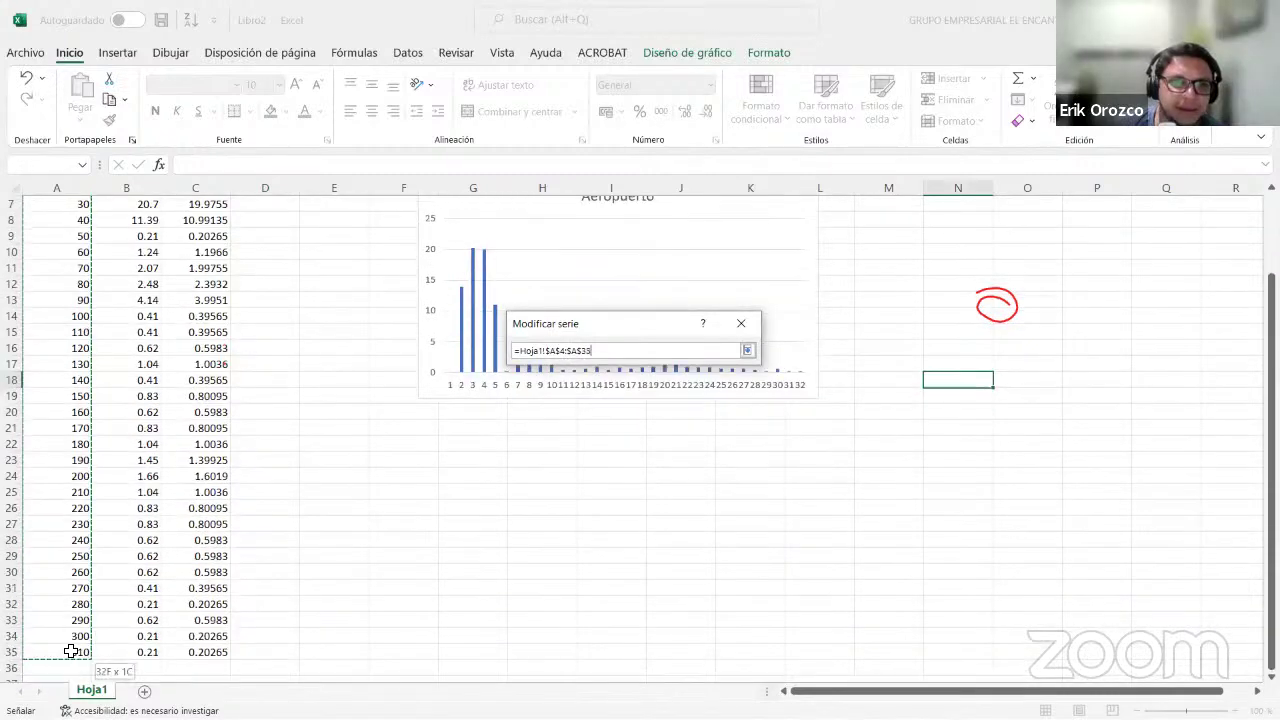
left_click(747, 350)
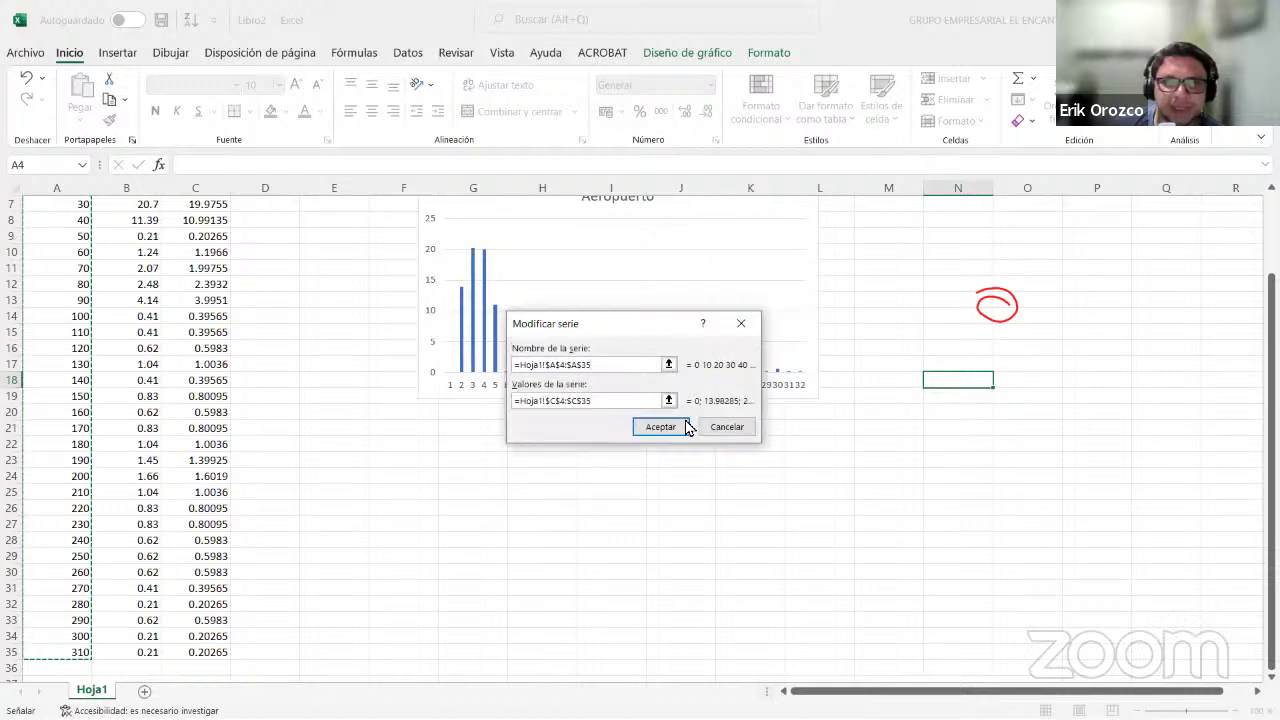
Review the series' value reference C4:C35 and apply the series edit.
left_click(666, 401)
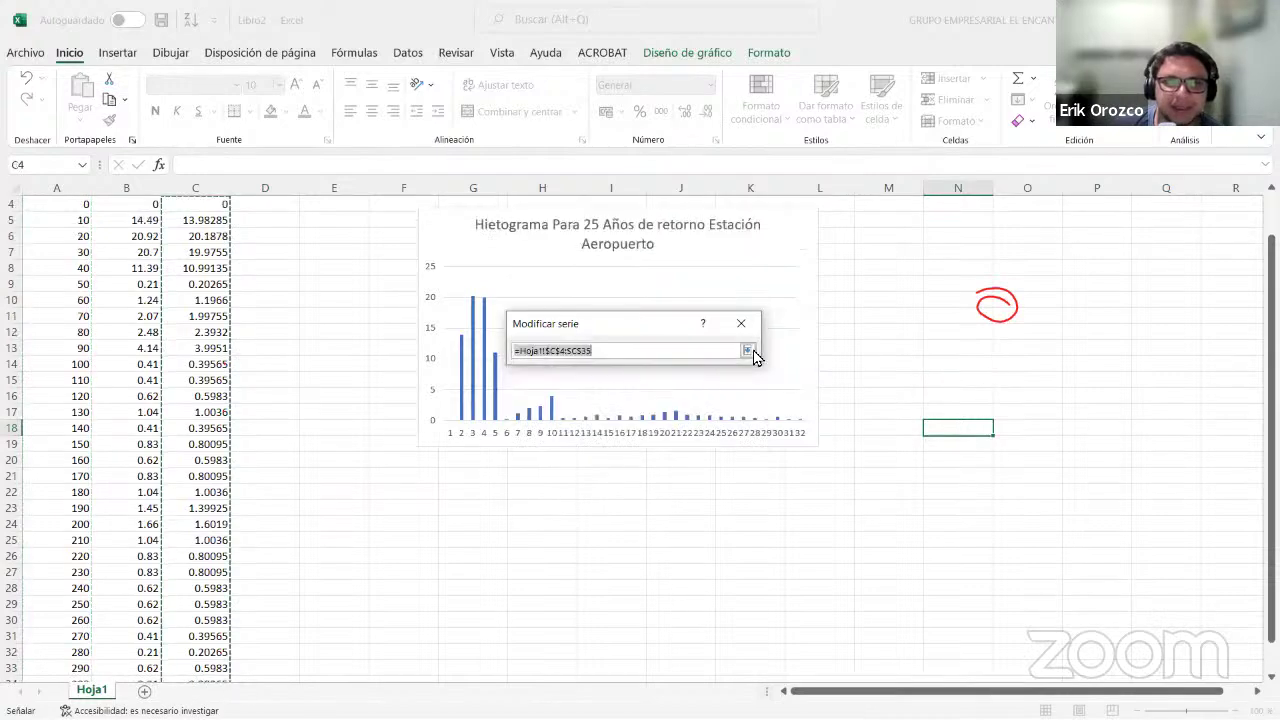
left_click(750, 351)
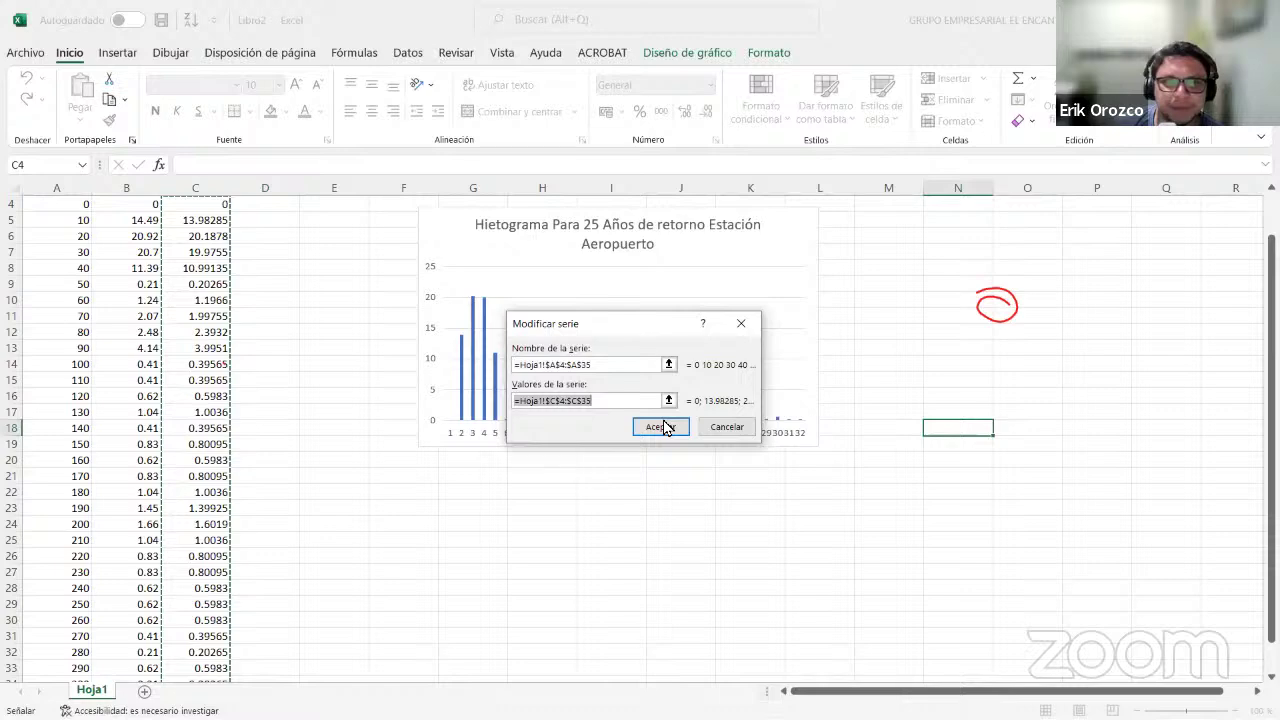
left_click(661, 427)
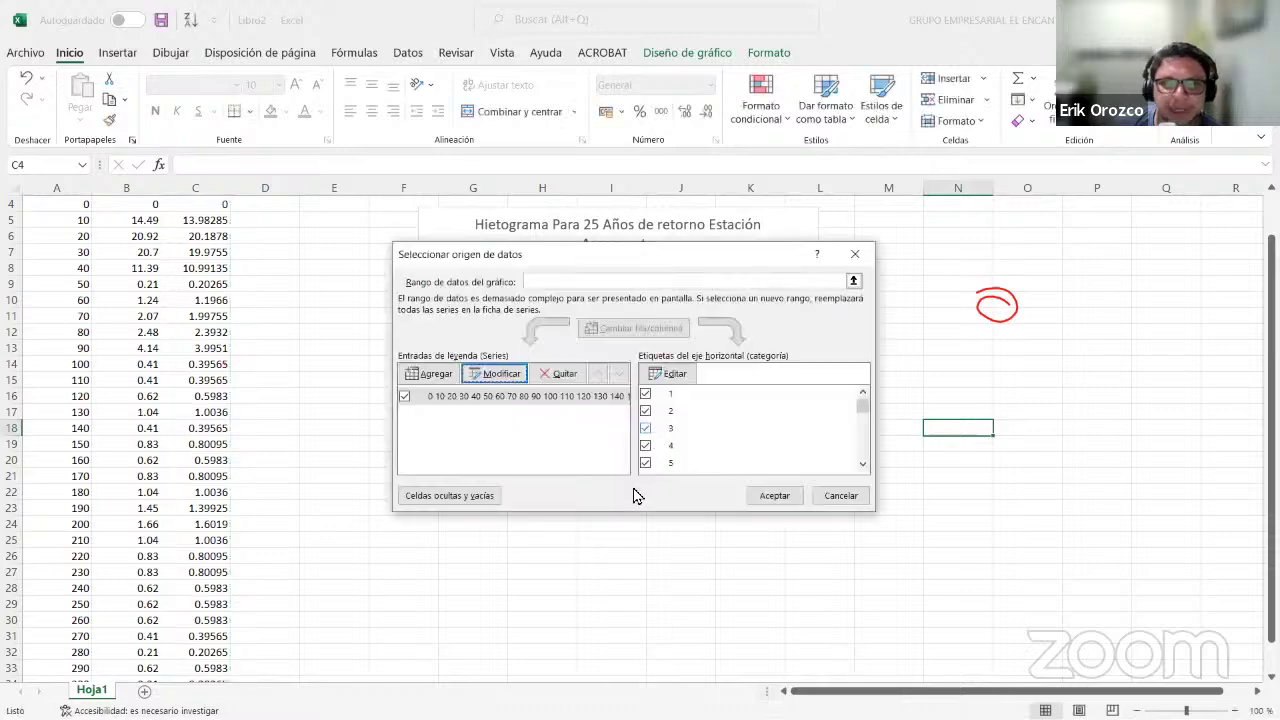
Assign the time values from 0 to 310 in column A as the chart's horizontal axis labels.
left_click(676, 374)
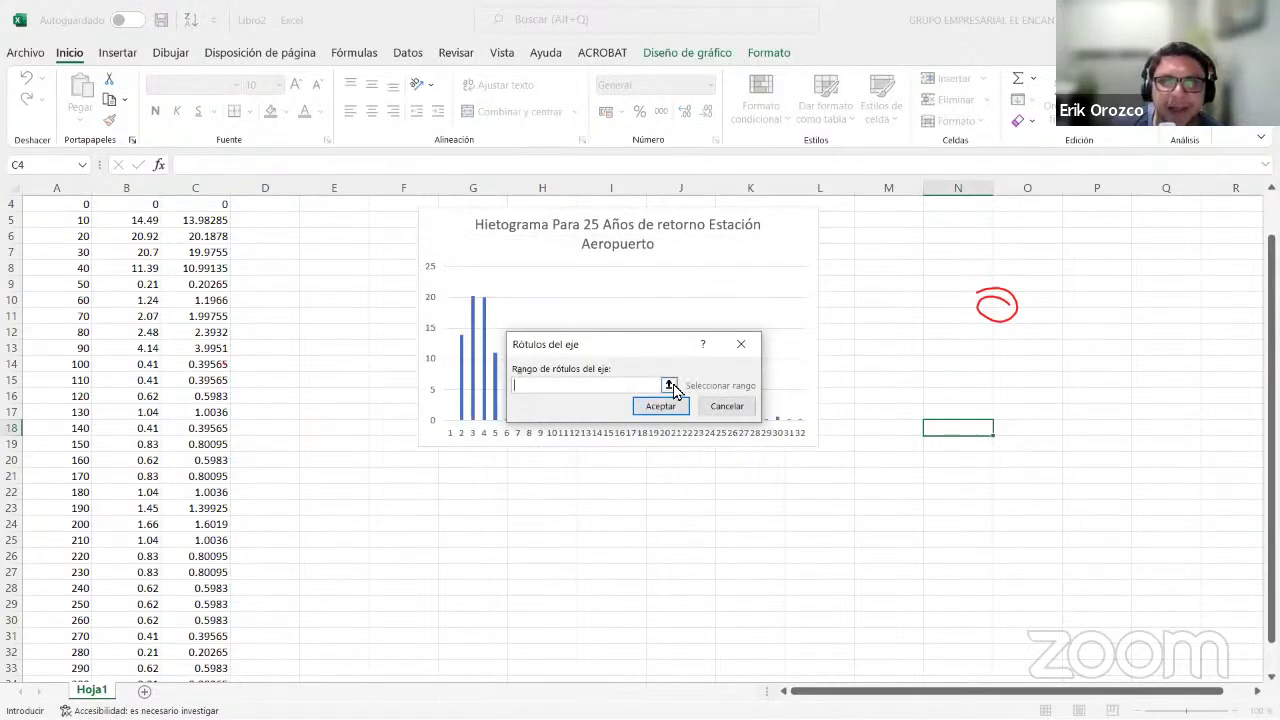
left_click(669, 386)
scroll(71, 259, "up", 1)
left_click_drag(71, 259, 94, 670)
left_click(659, 407)
left_click(772, 496)
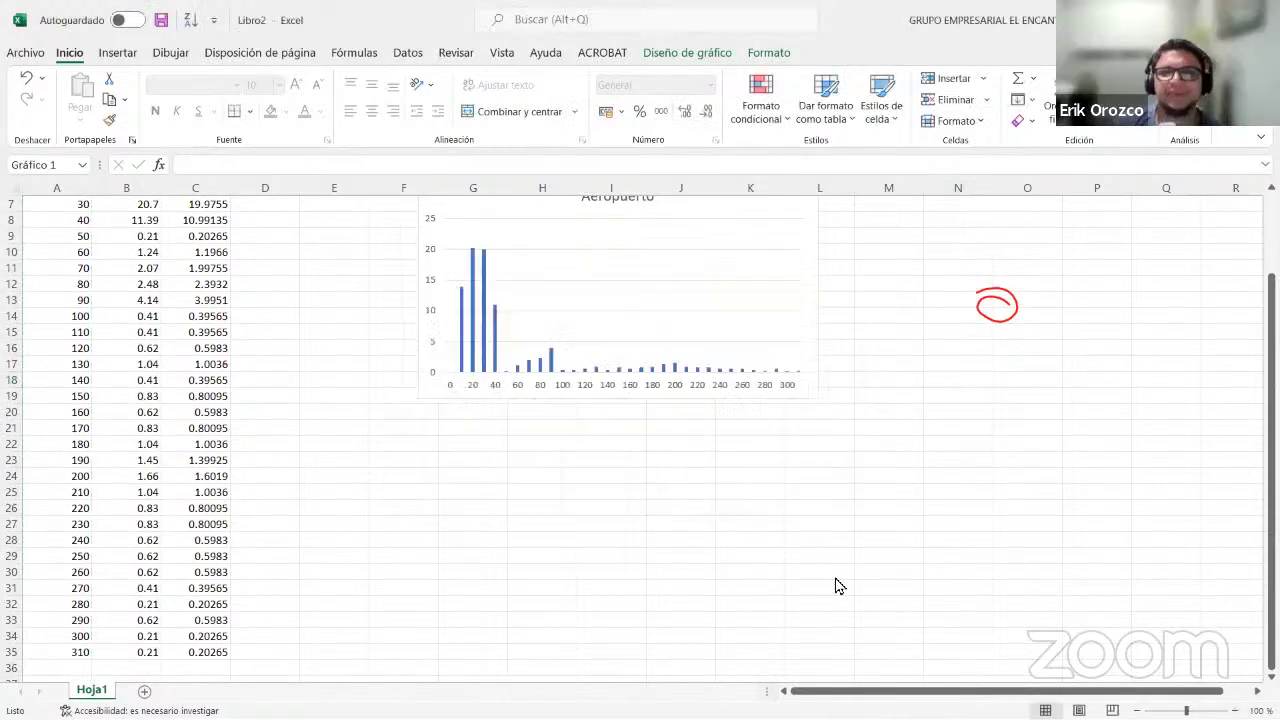
left_click(560, 491)
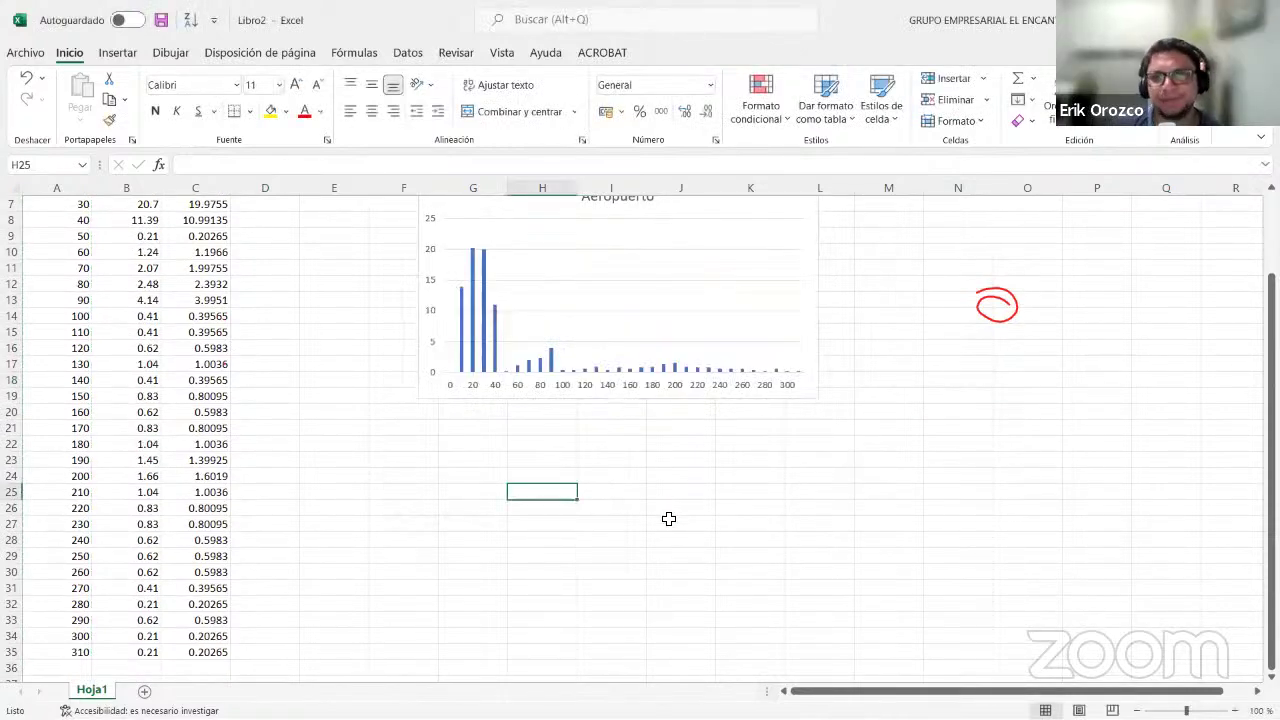
scroll(664, 520, "up", 2)
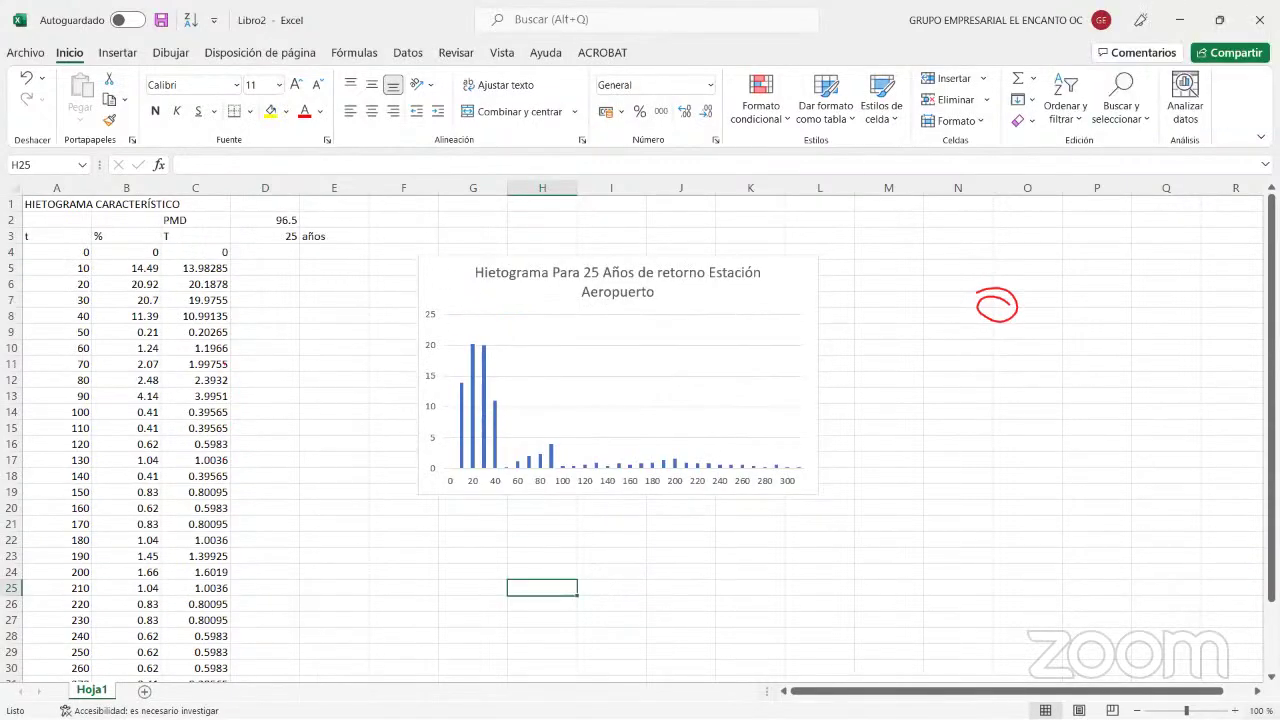
left_click_drag(811, 484, 810, 514)
left_click(823, 488)
mouse_move(797, 494)
left_mouse_down()
mouse_move(931, 474)
mouse_move(963, 491)
mouse_move(924, 512)
mouse_move(970, 505)
left_mouse_up()
left_click_drag(988, 462, 990, 520)
mouse_move(389, 296)
left_mouse_down()
mouse_move(369, 320)
mouse_move(428, 310)
mouse_move(416, 345)
left_mouse_up()
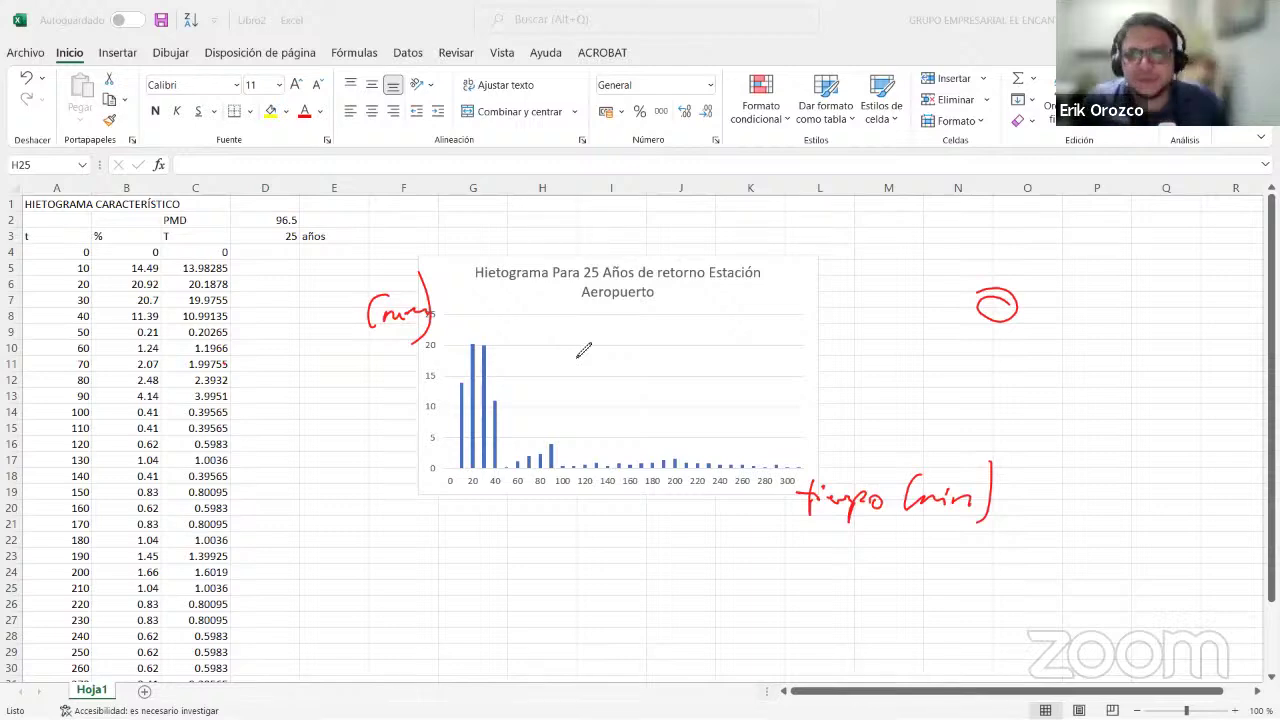
left_click(924, 153)
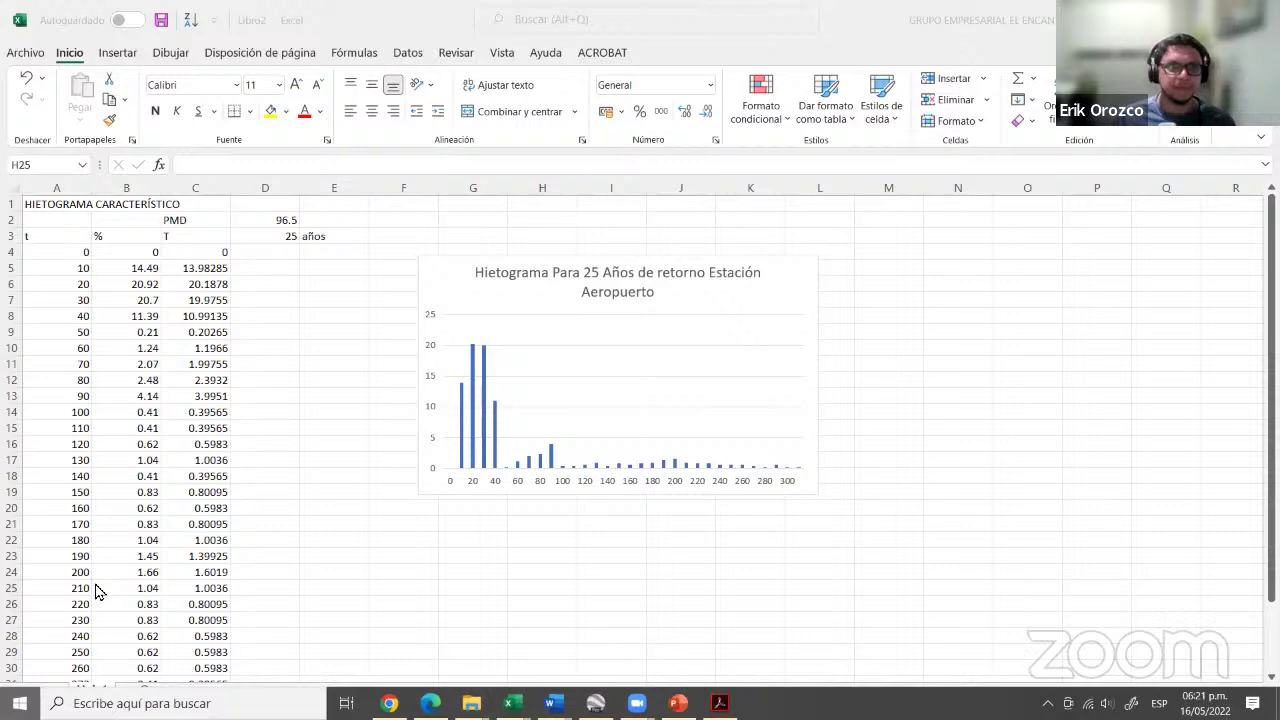
Launch HEC-HMS 4.8 and postpone the offered version update.
key("super")
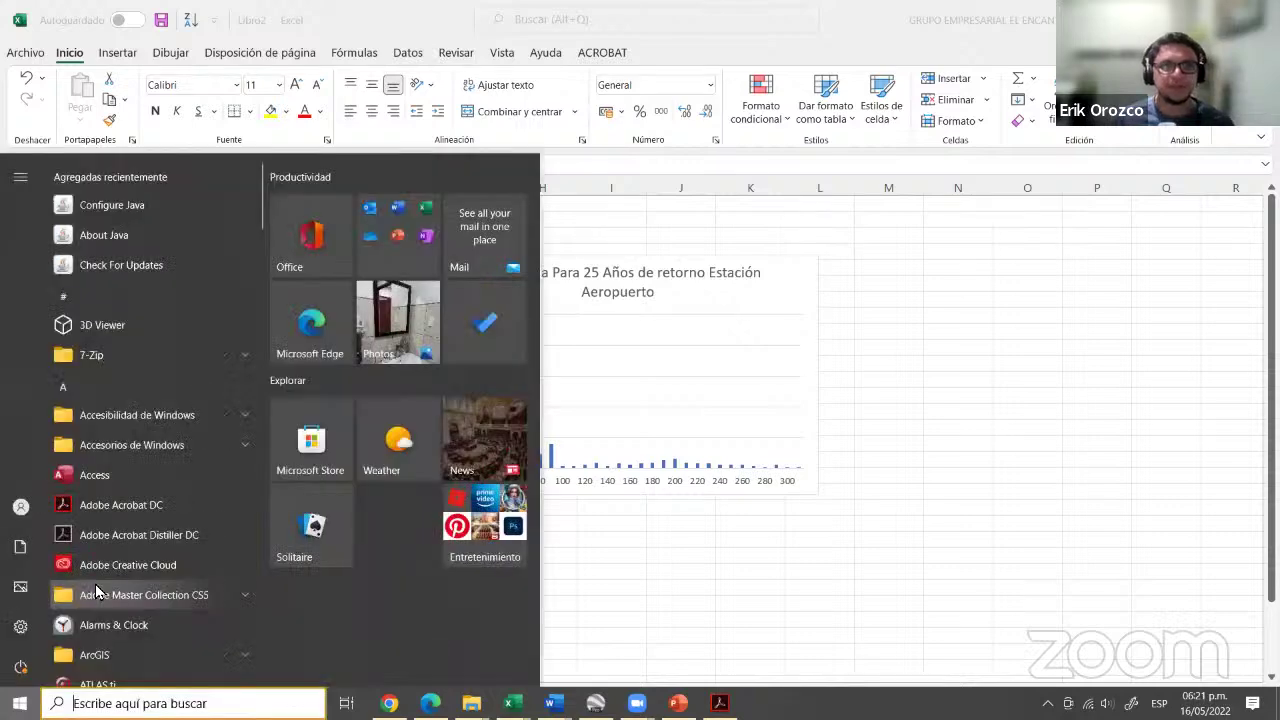
type("hec")
left_click(168, 330)
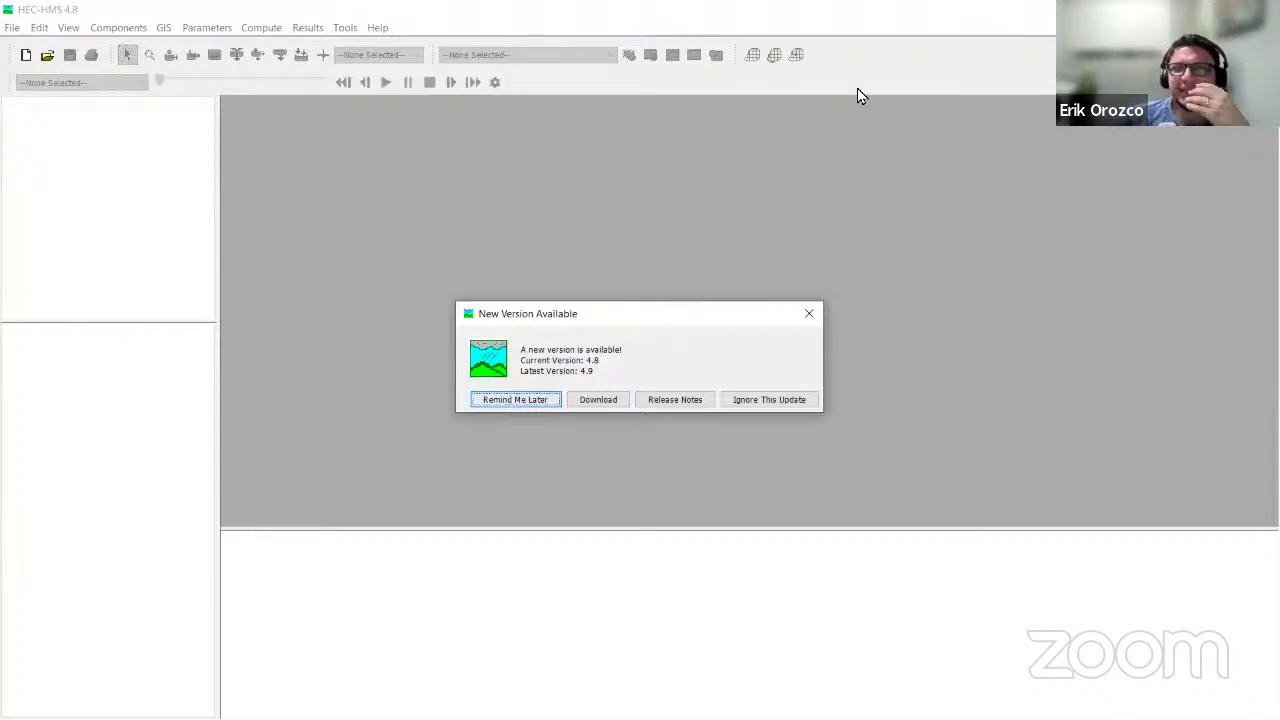
key("Return")
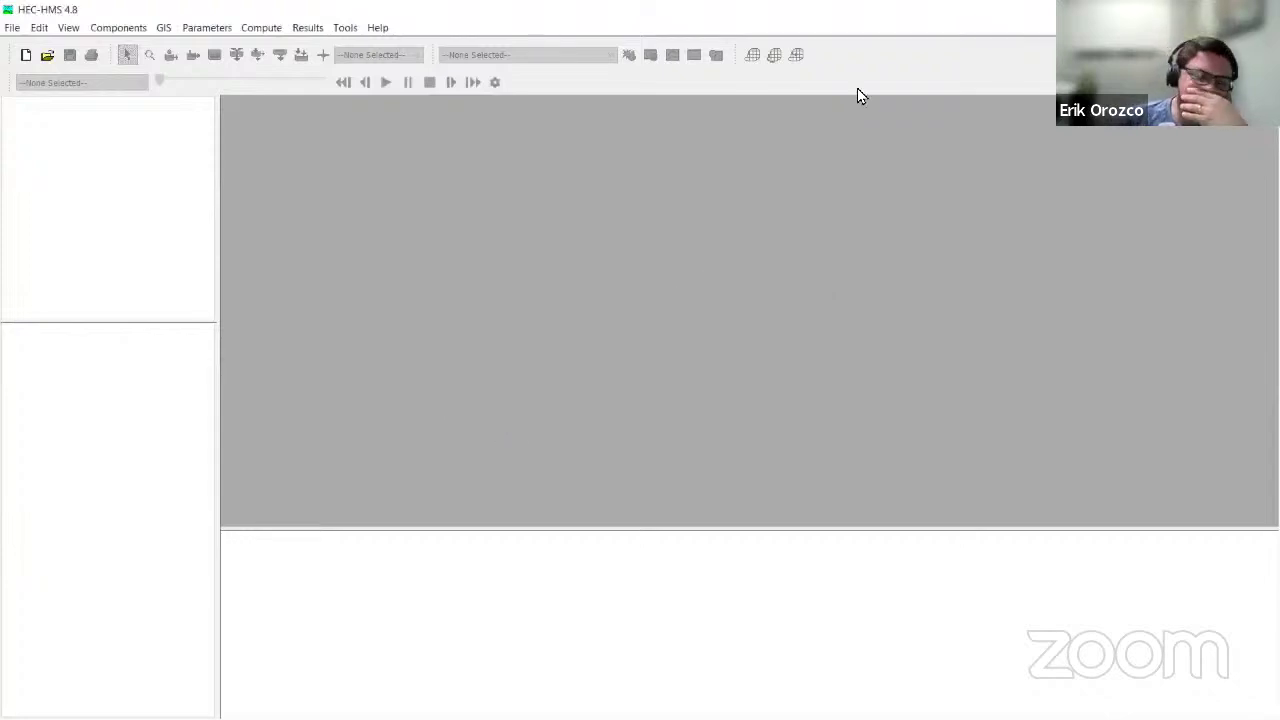
Start a new project and browse for its location to B:\WORKSPACE\MODELACION_HIDROLOGICA.
left_click(26, 57)
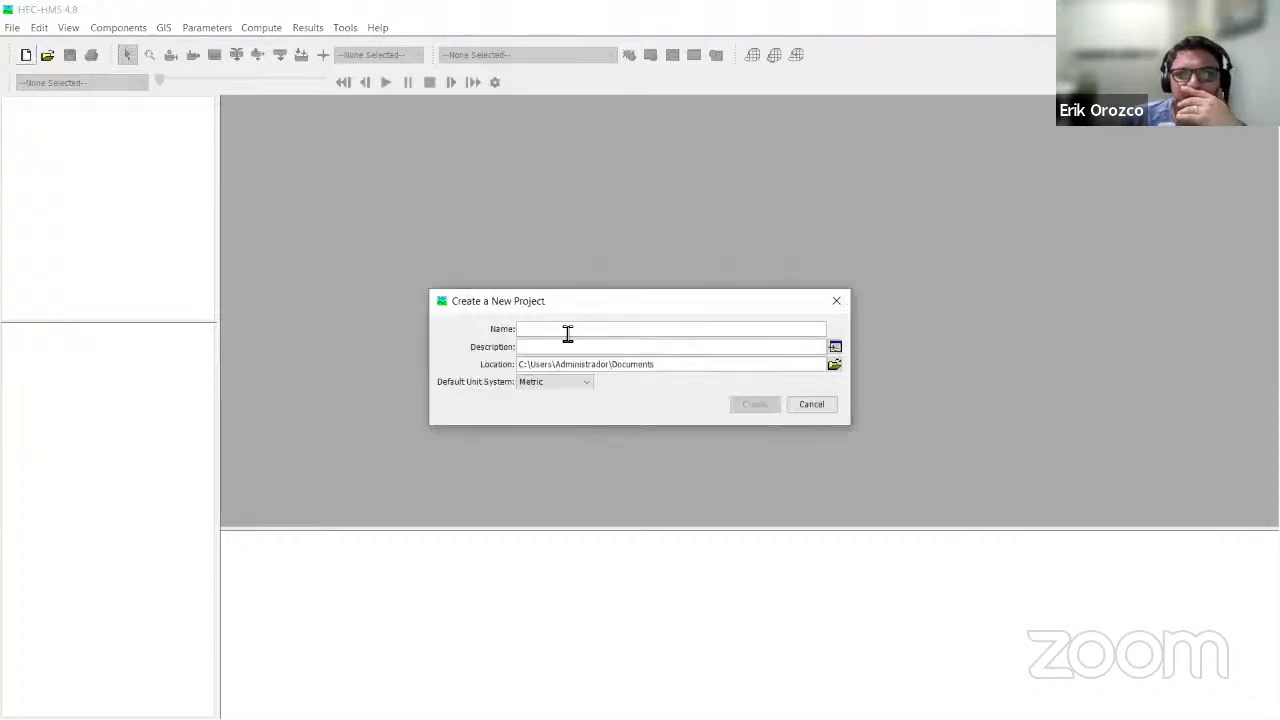
left_click(834, 365)
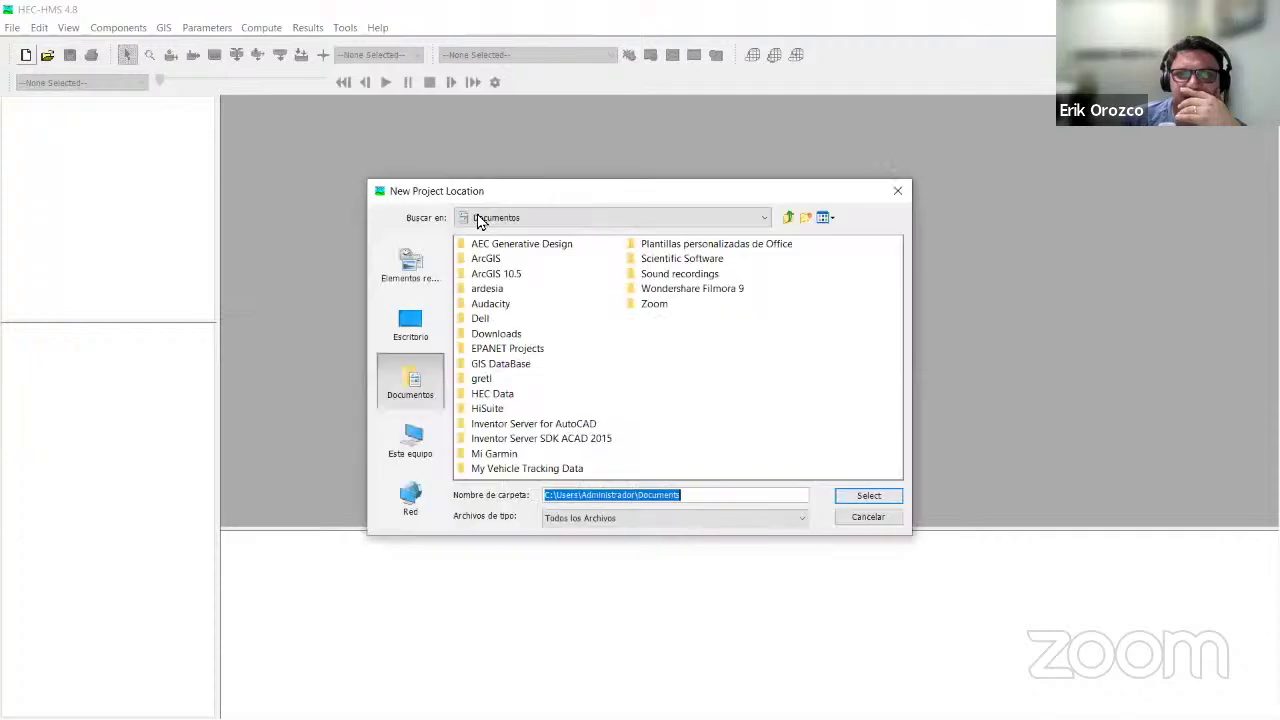
left_click(488, 217)
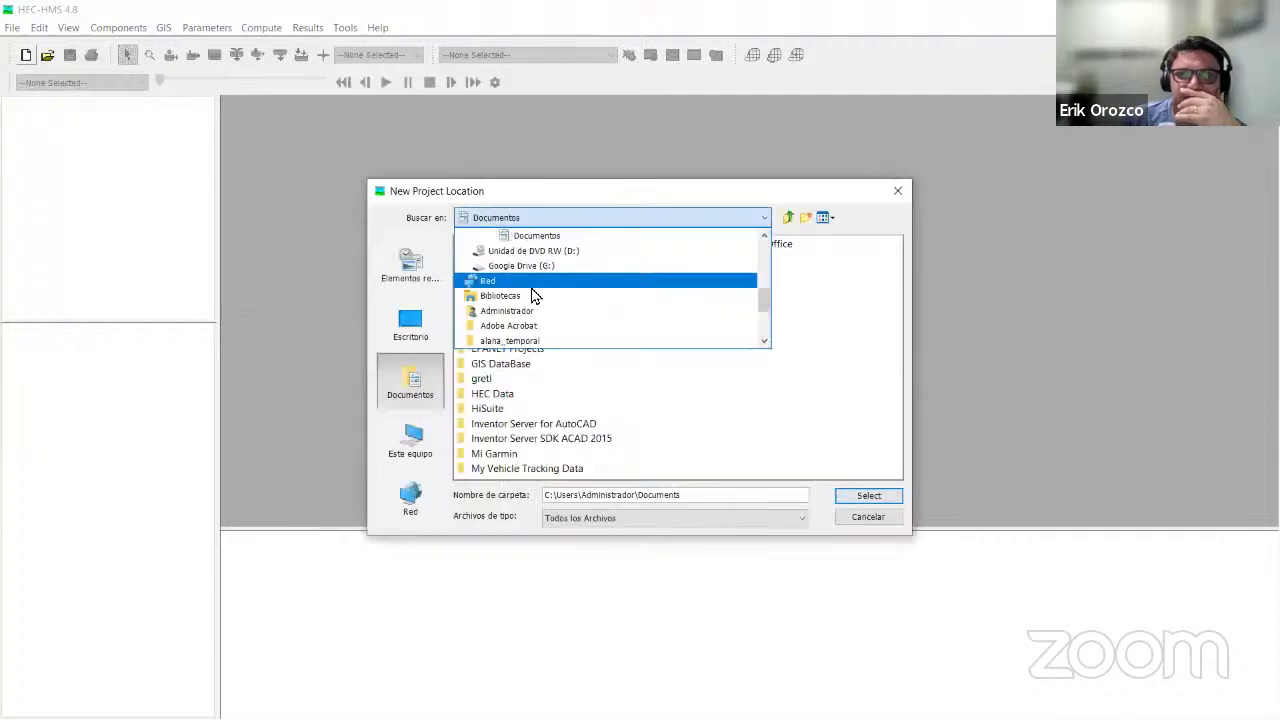
scroll(533, 295, "up", 5)
scroll(537, 292, "down", 4)
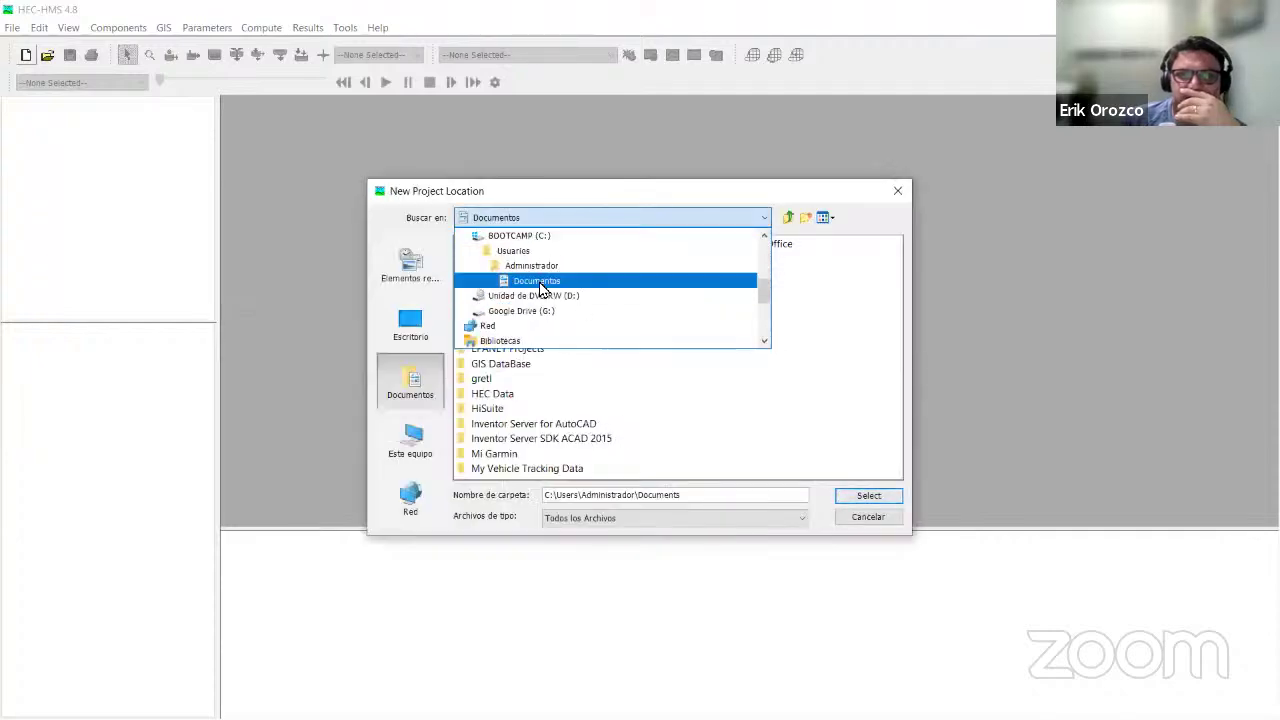
scroll(540, 288, "up", 4)
scroll(540, 285, "down", 2)
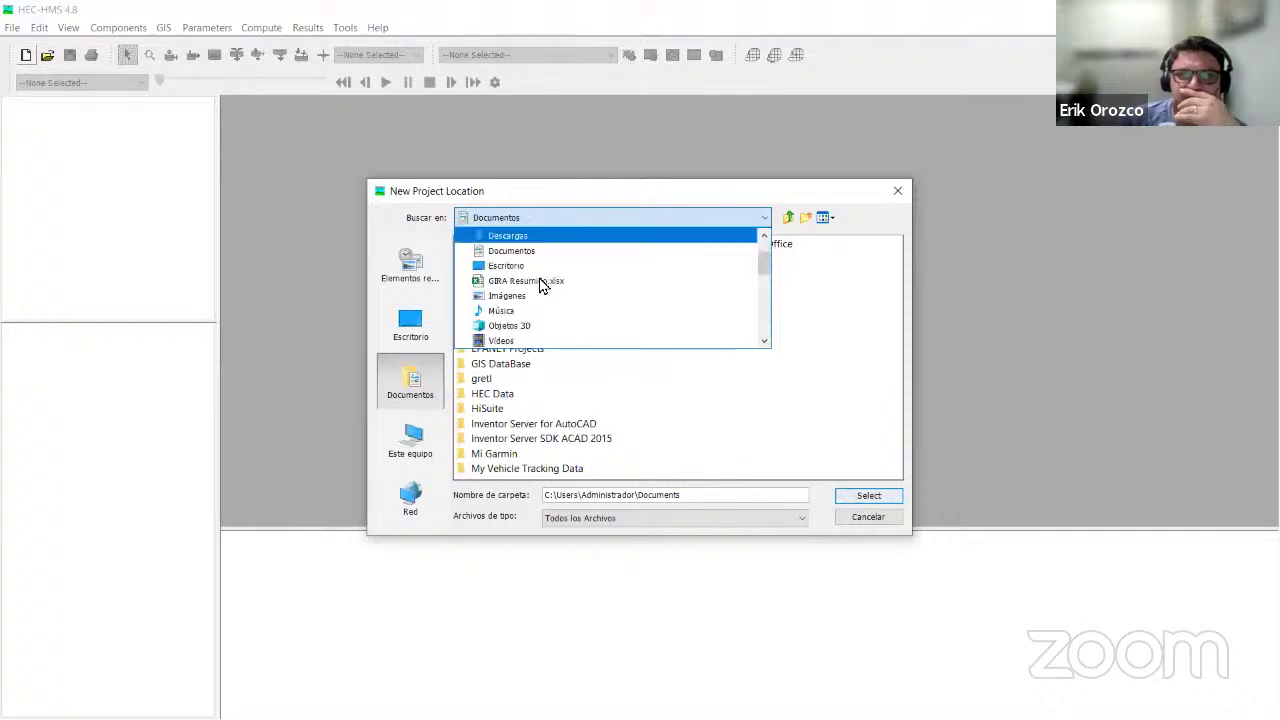
scroll(540, 290, "down", 3)
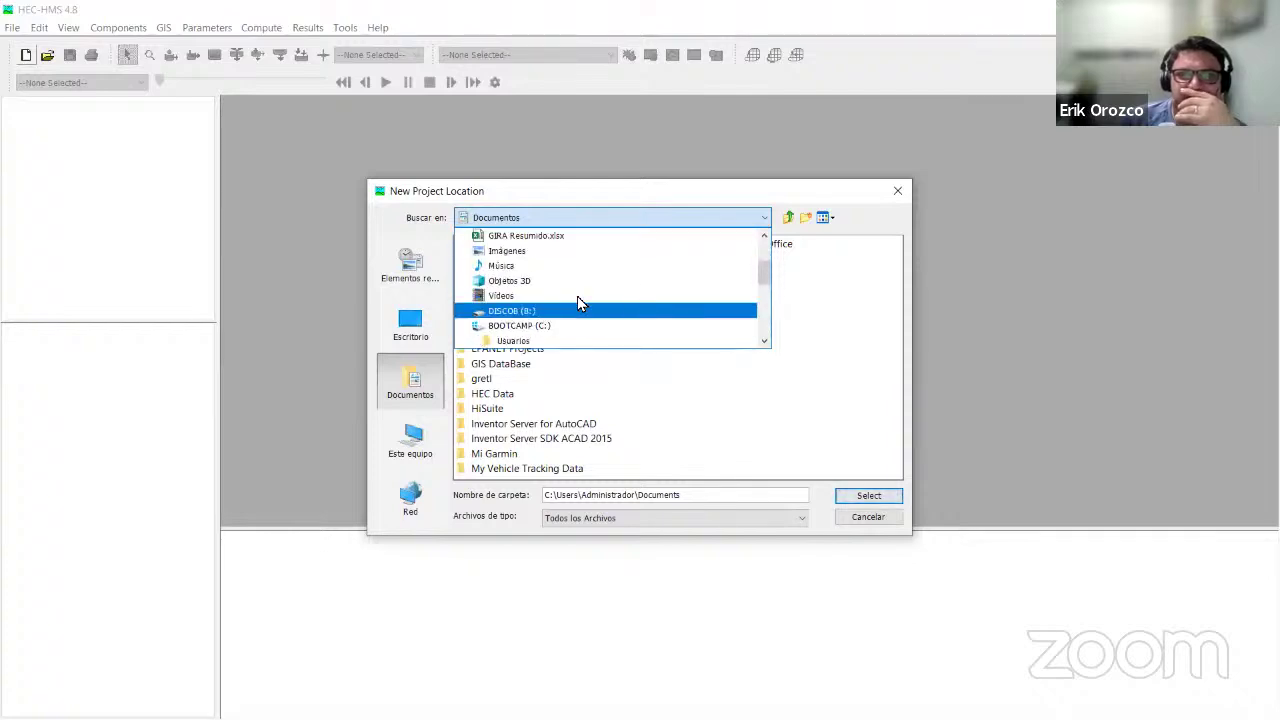
left_click(577, 304)
left_click(495, 246)
double_click(497, 246)
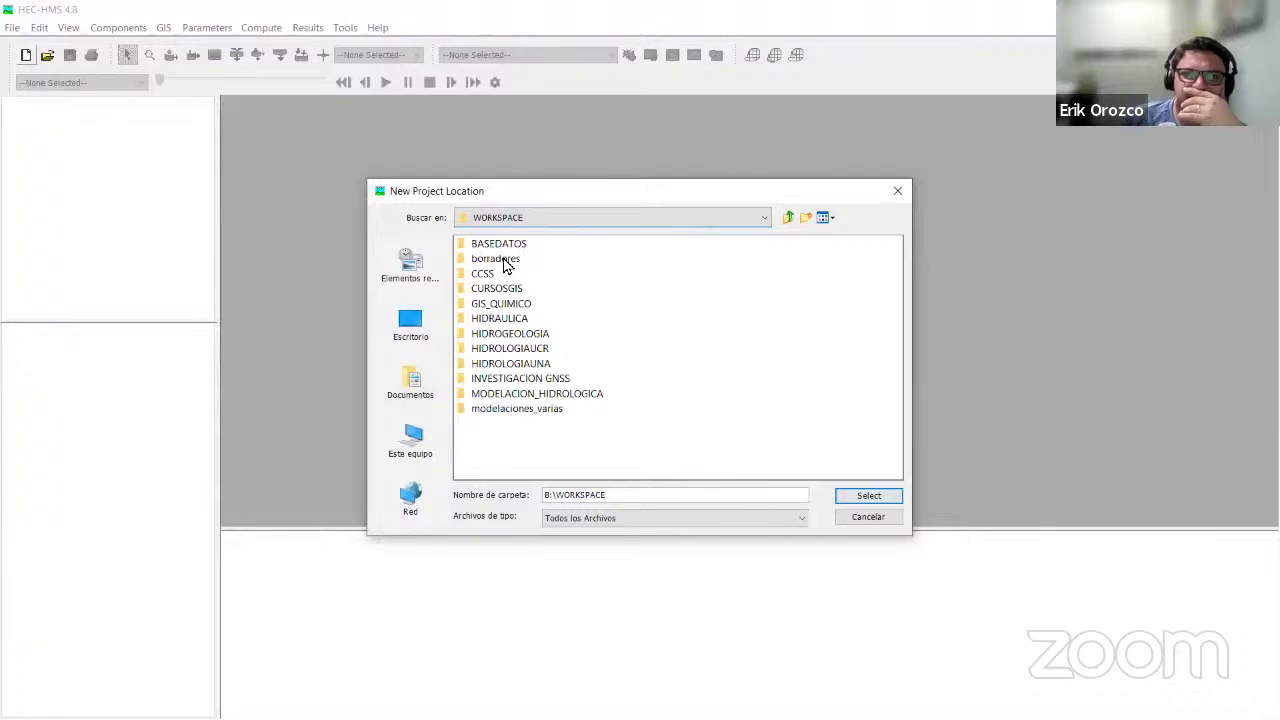
double_click(565, 398)
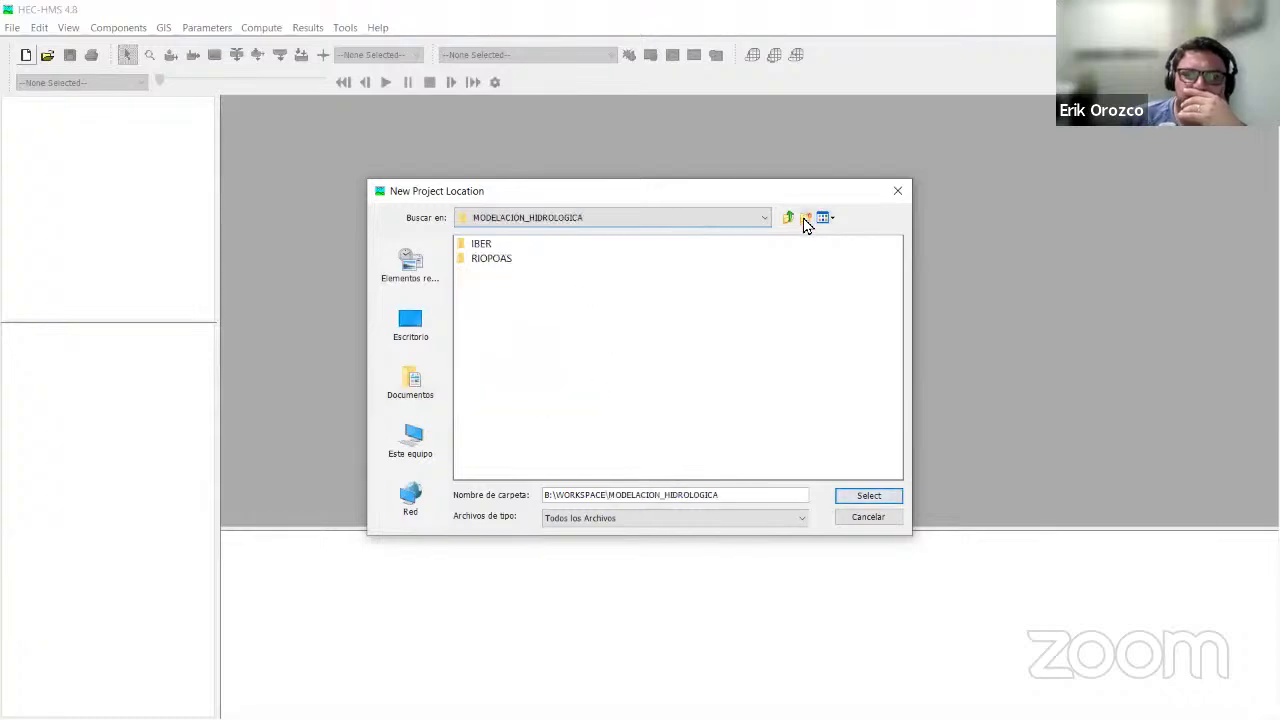
Create a folder named HECHMS inside MODELACION_HIDROLOGICA and choose it as the project location.
left_click(806, 219)
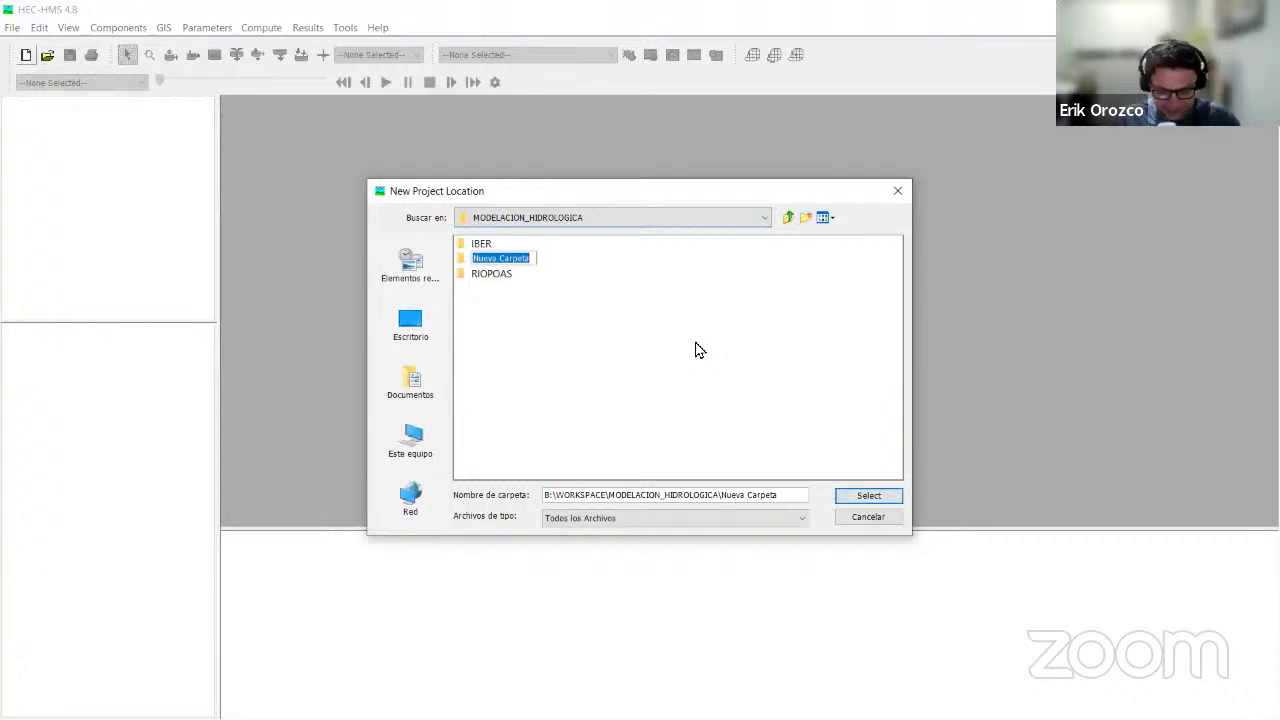
type("HEC")
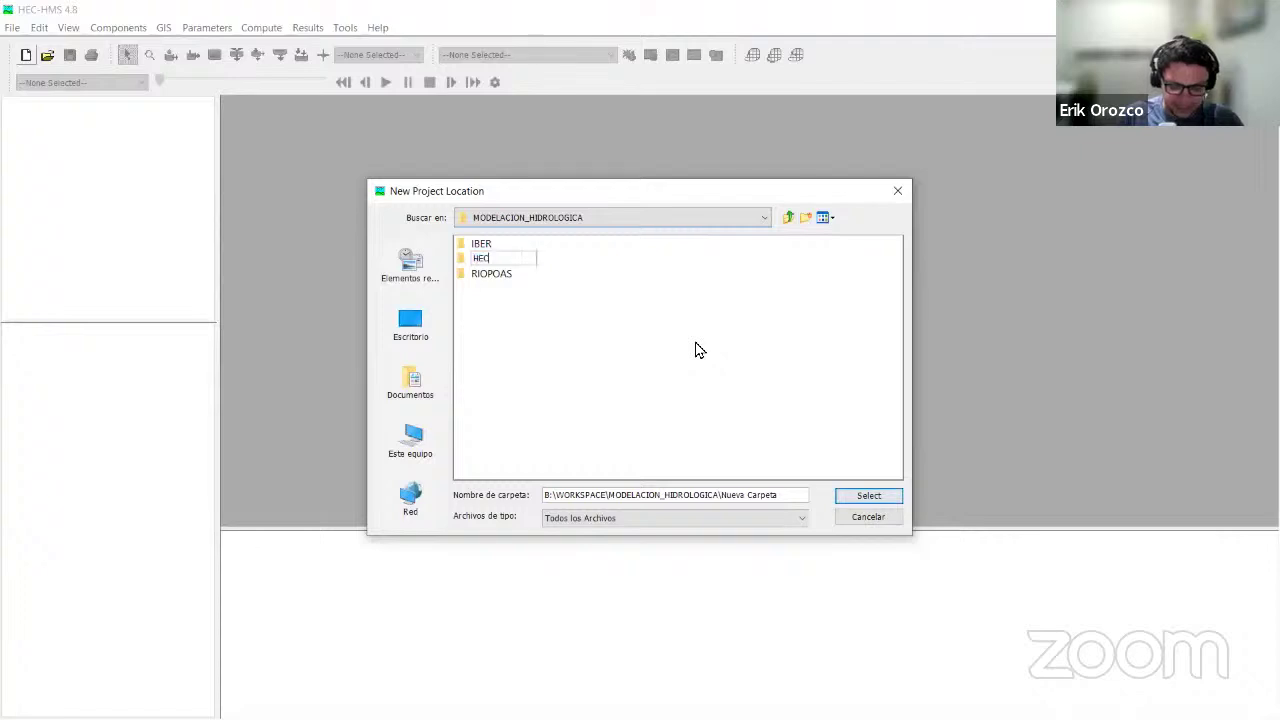
type("HMS")
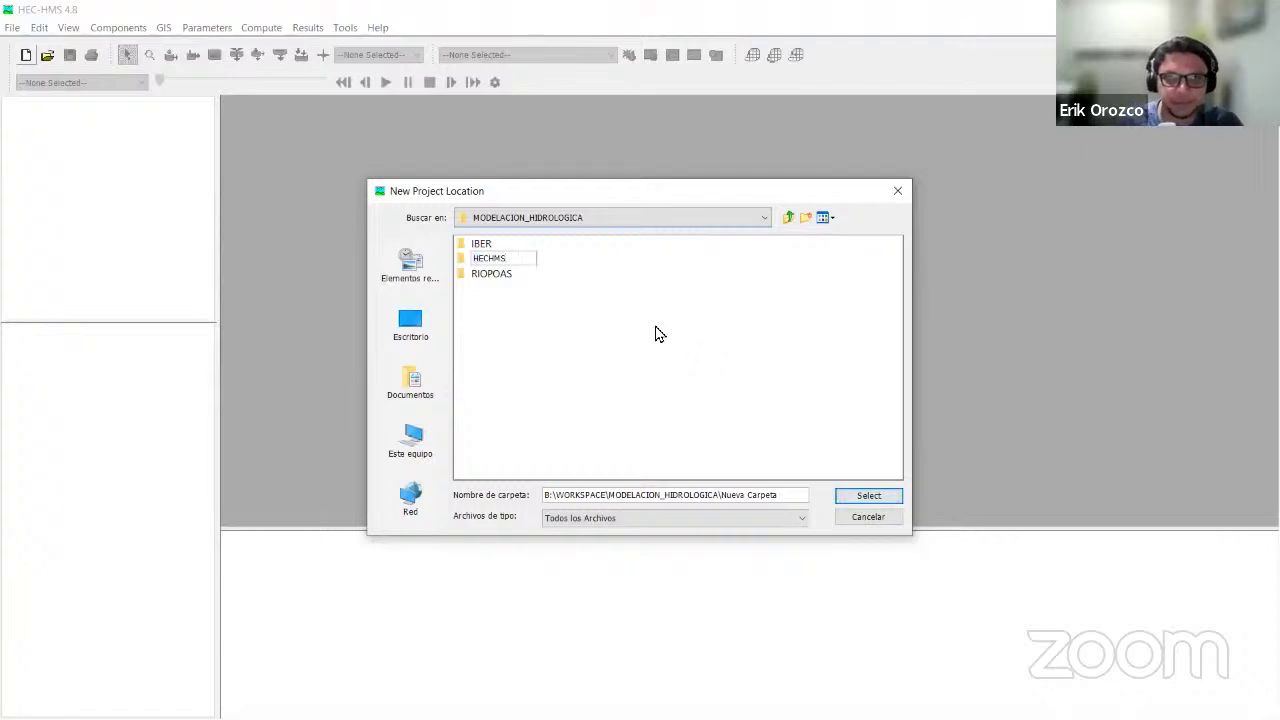
key("Return")
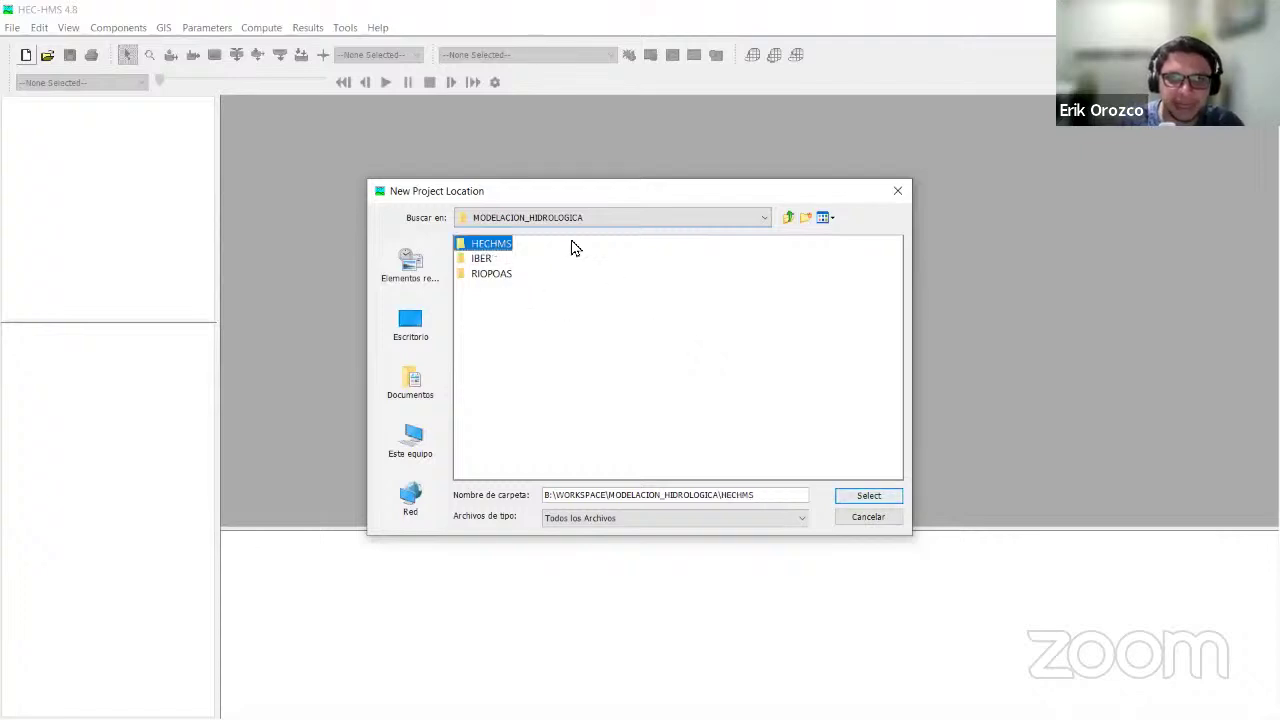
left_click(890, 498)
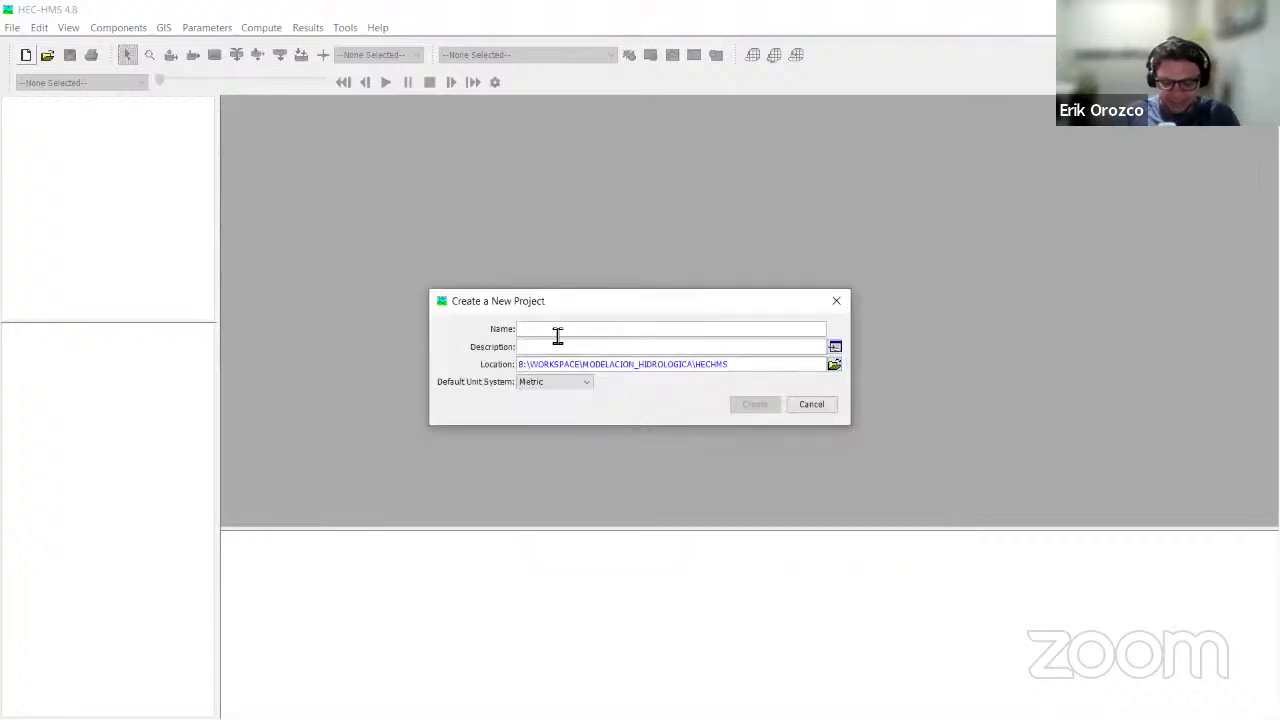
Name the new project RIO_ARIES_HEREDIA.
type("RIO_")
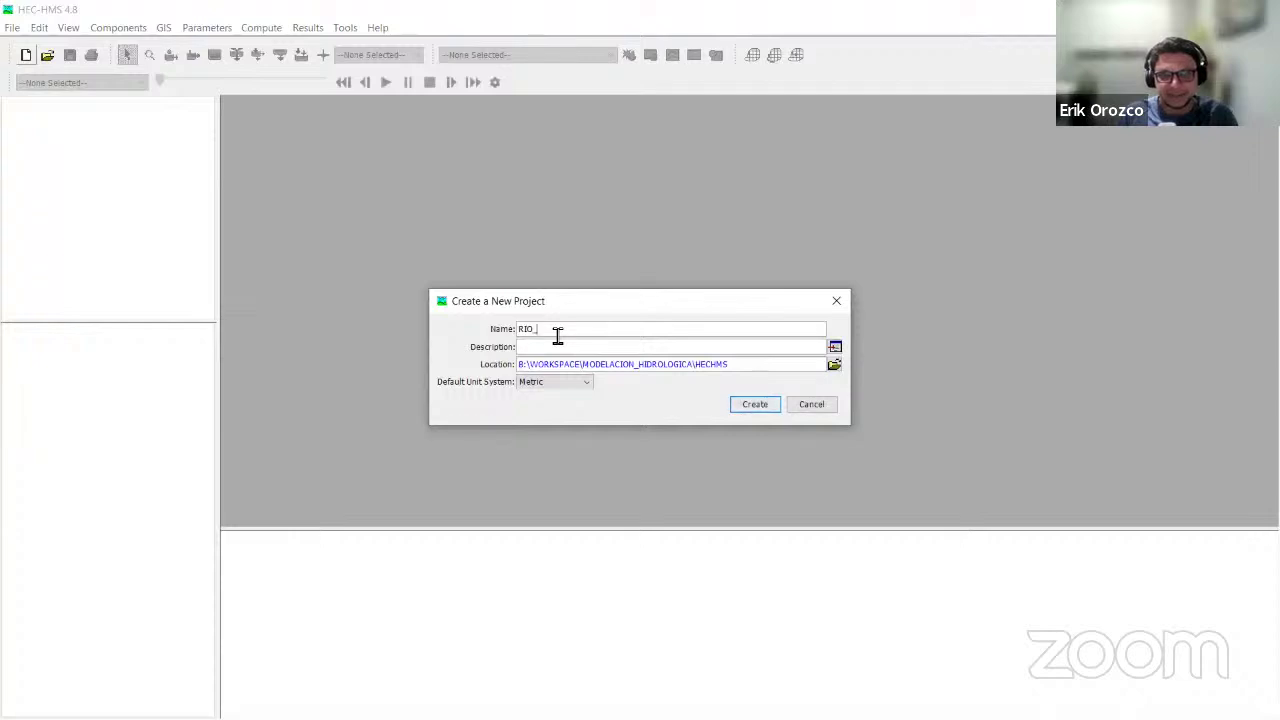
type("ARIES")
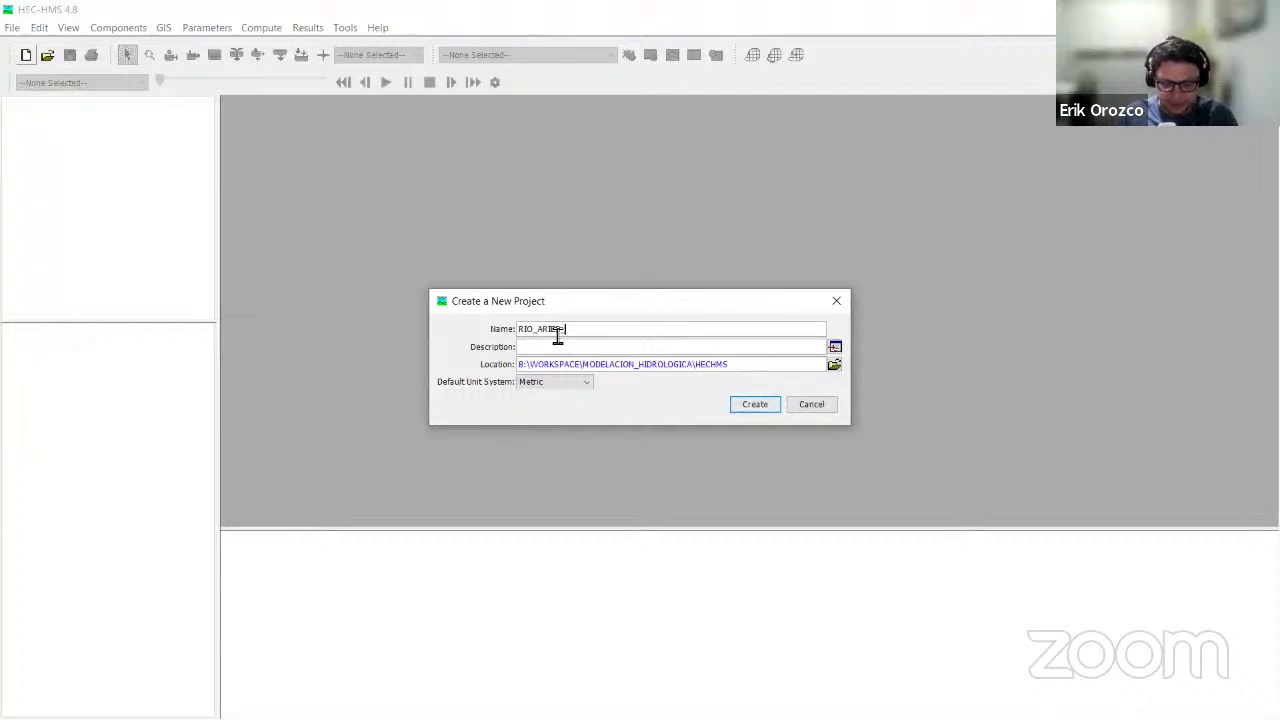
type("_HEREDIA")
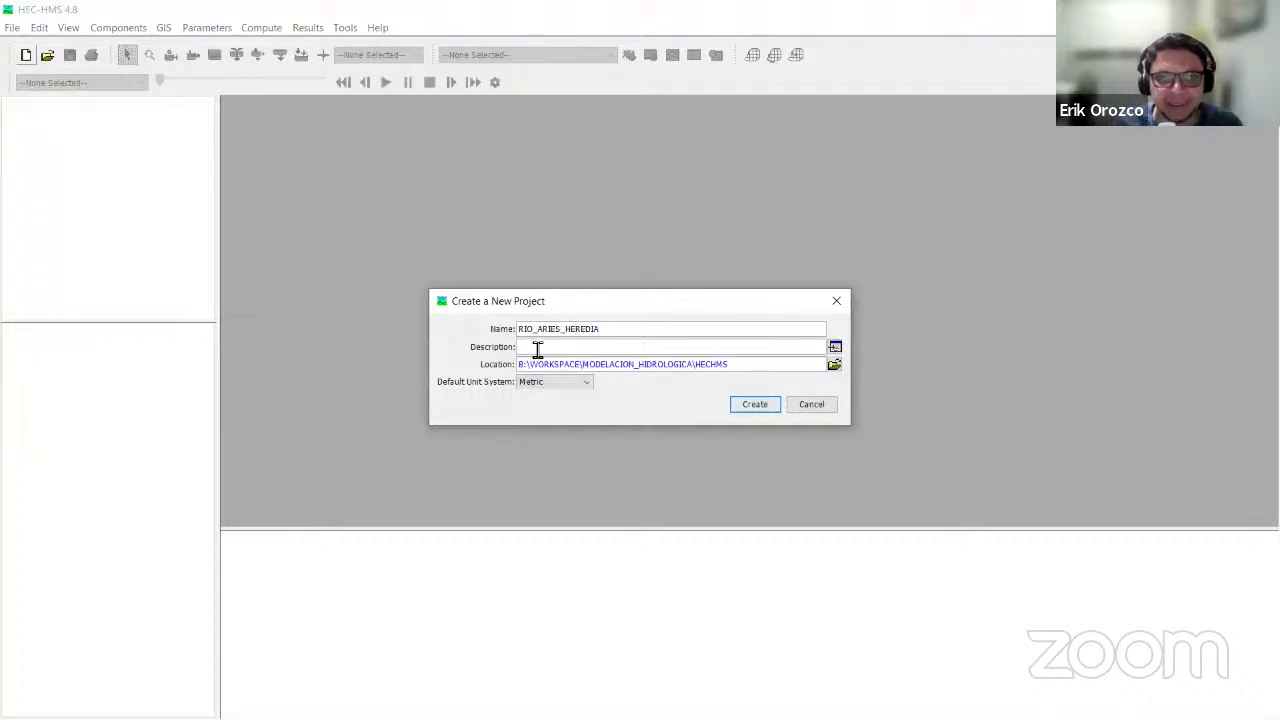
Describe the new project as MODELO_ARIES_25ANO, choose the Metric default unit system and create the project.
left_click(537, 348)
type("MOD")
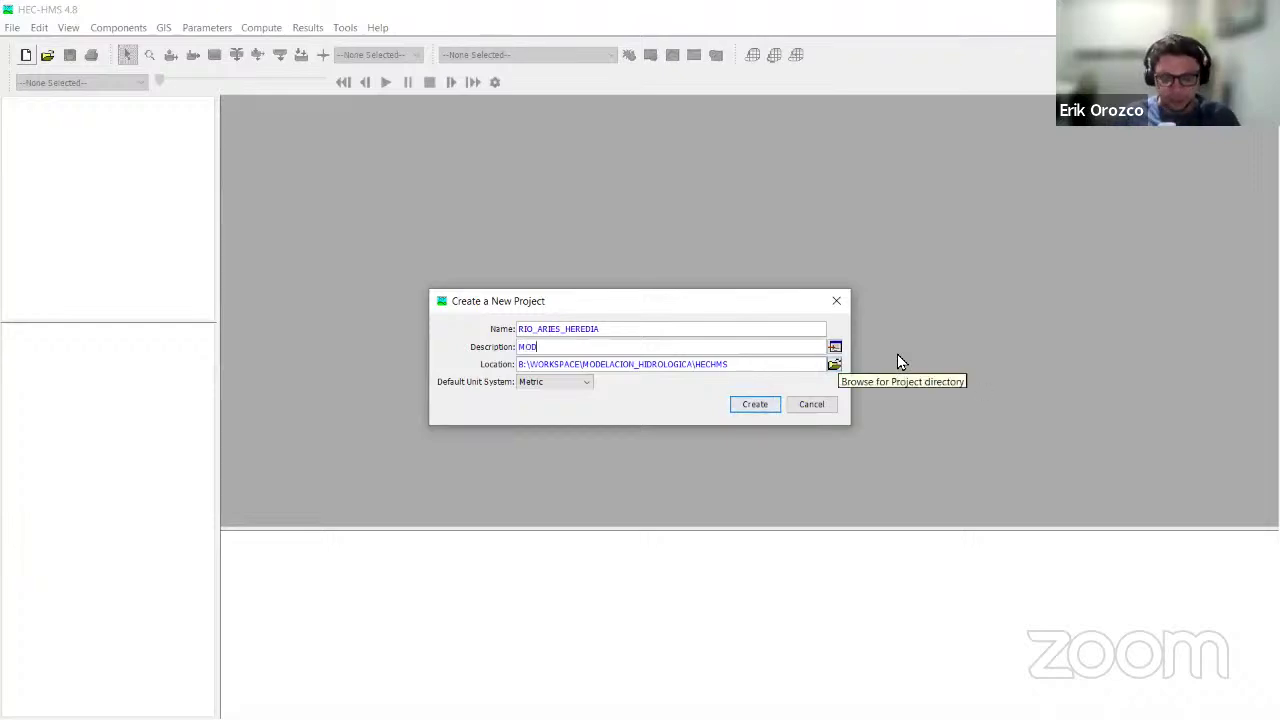
type("ELO_AR")
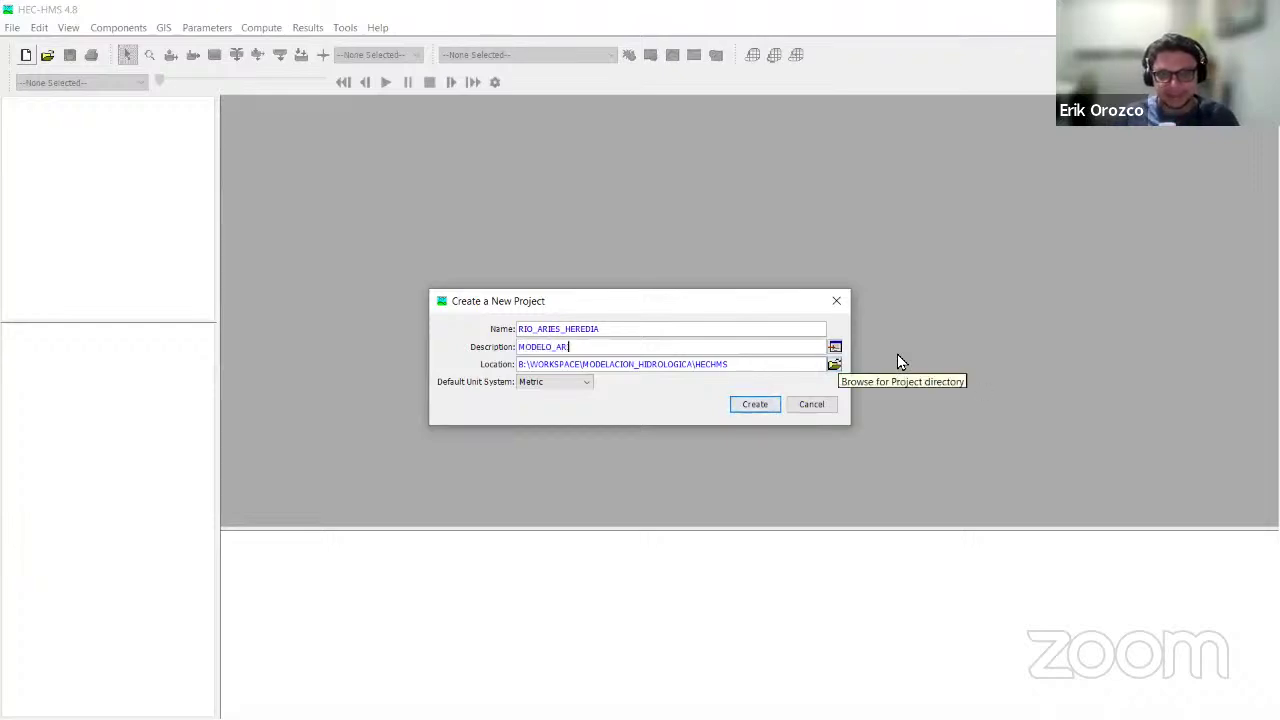
type("IES_2")
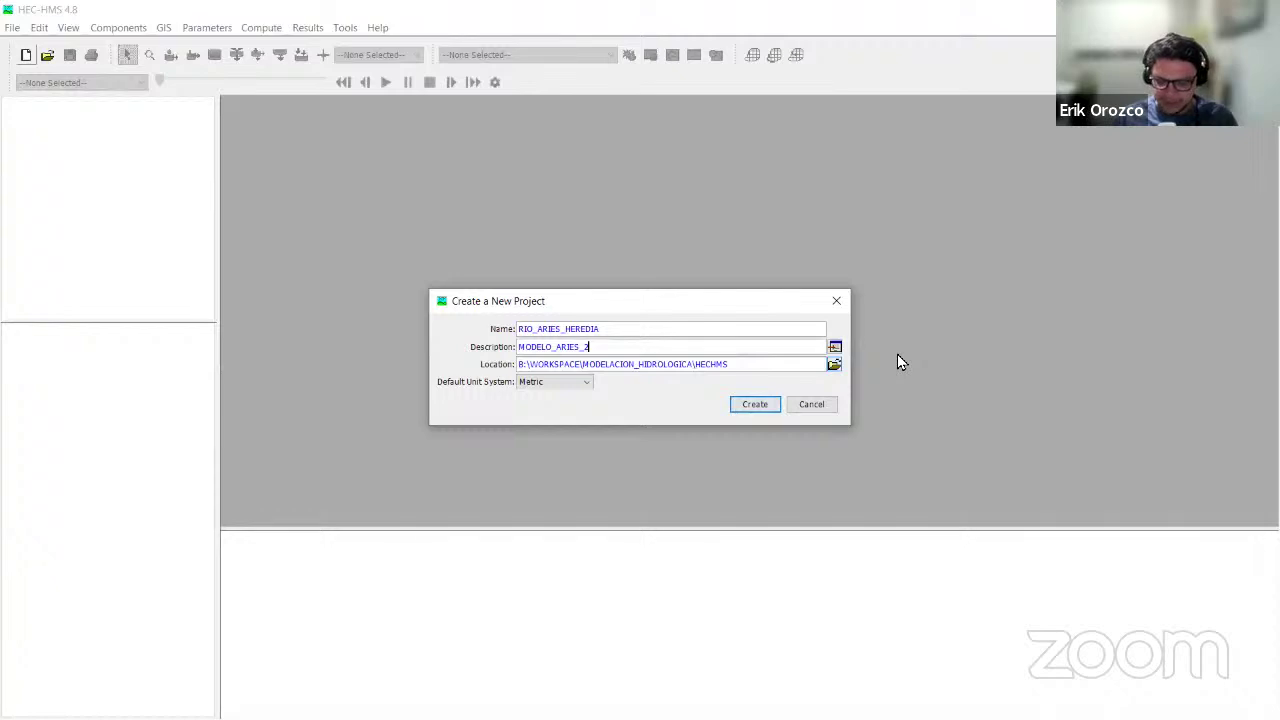
type("5ANO")
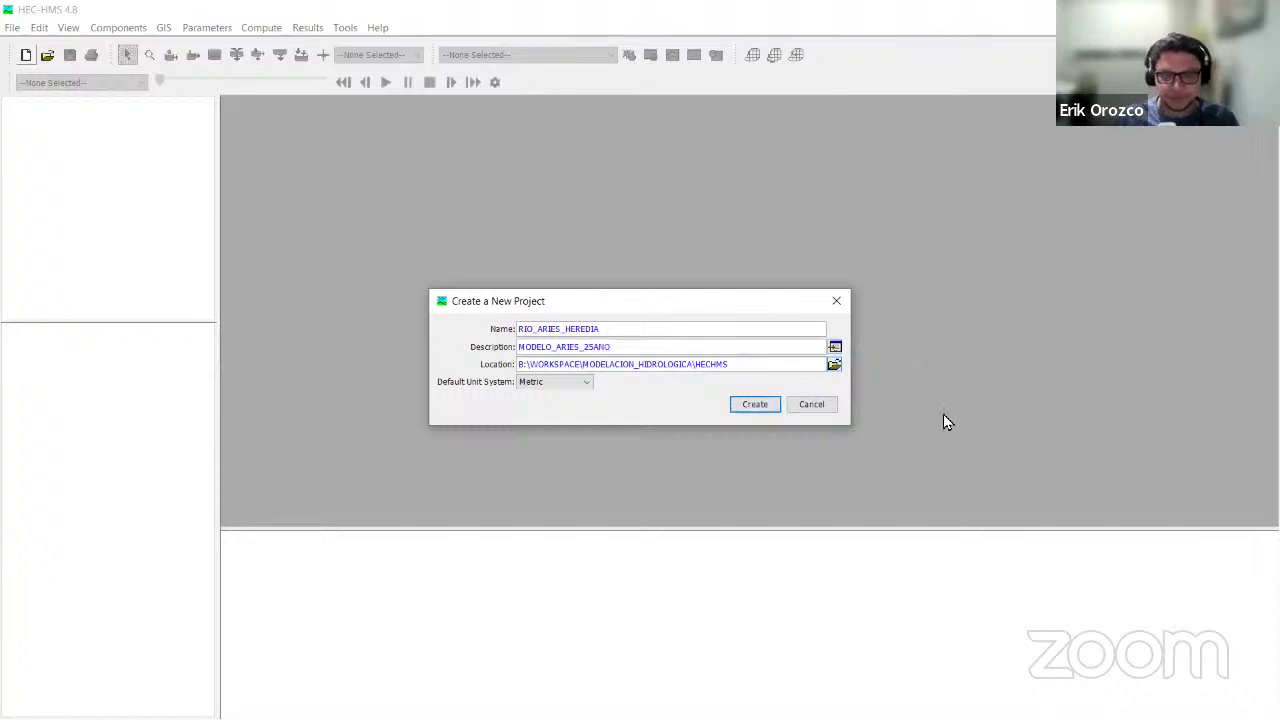
left_click(543, 392)
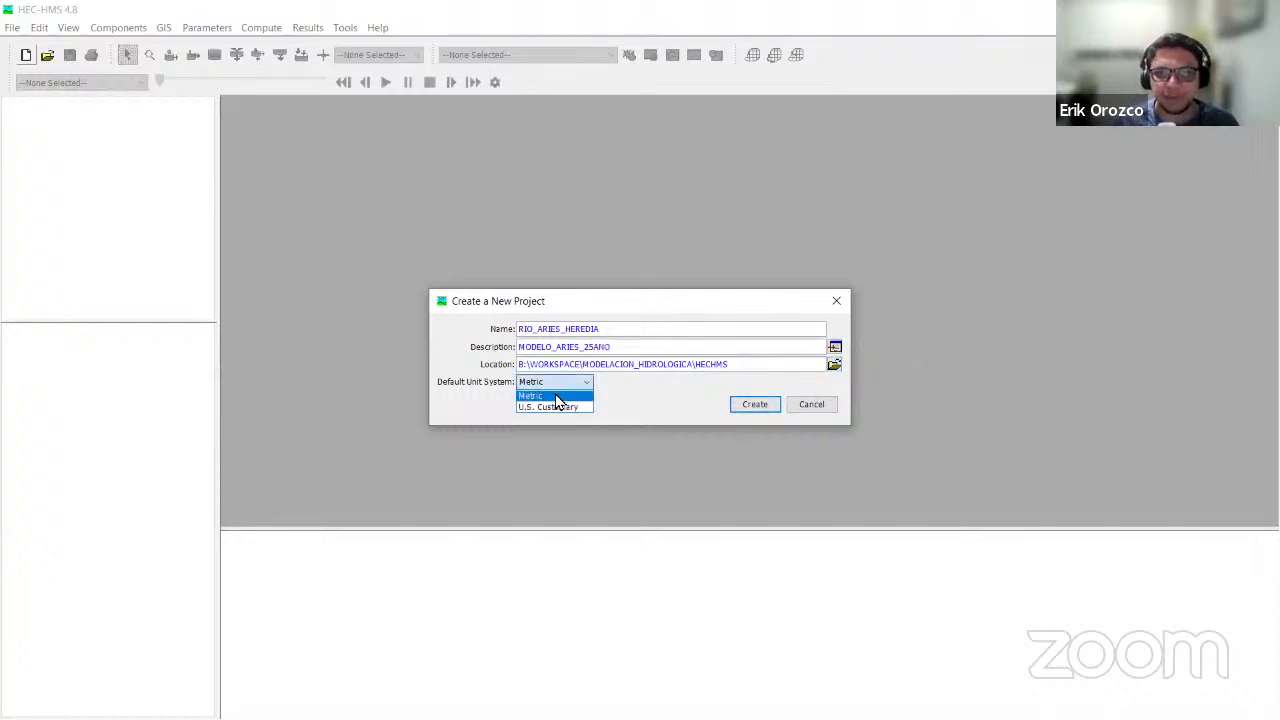
left_click(556, 397)
left_click(752, 406)
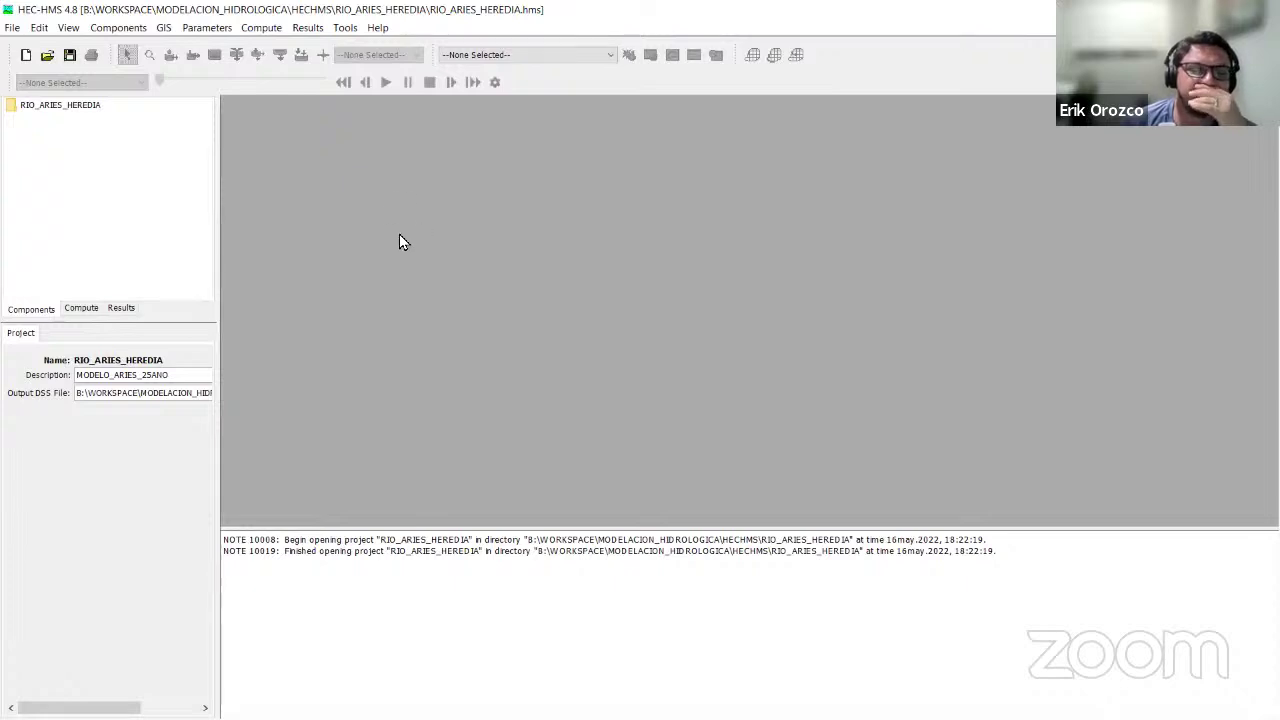
left_click(62, 106)
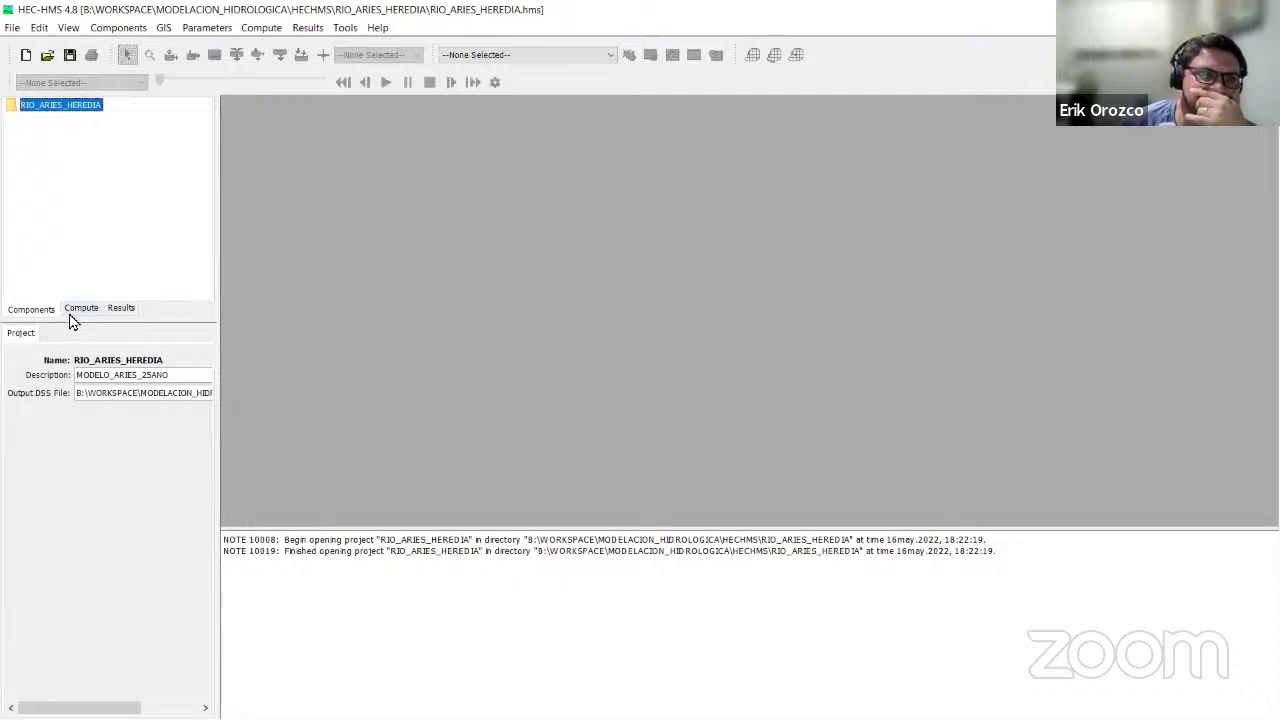
left_click(117, 30)
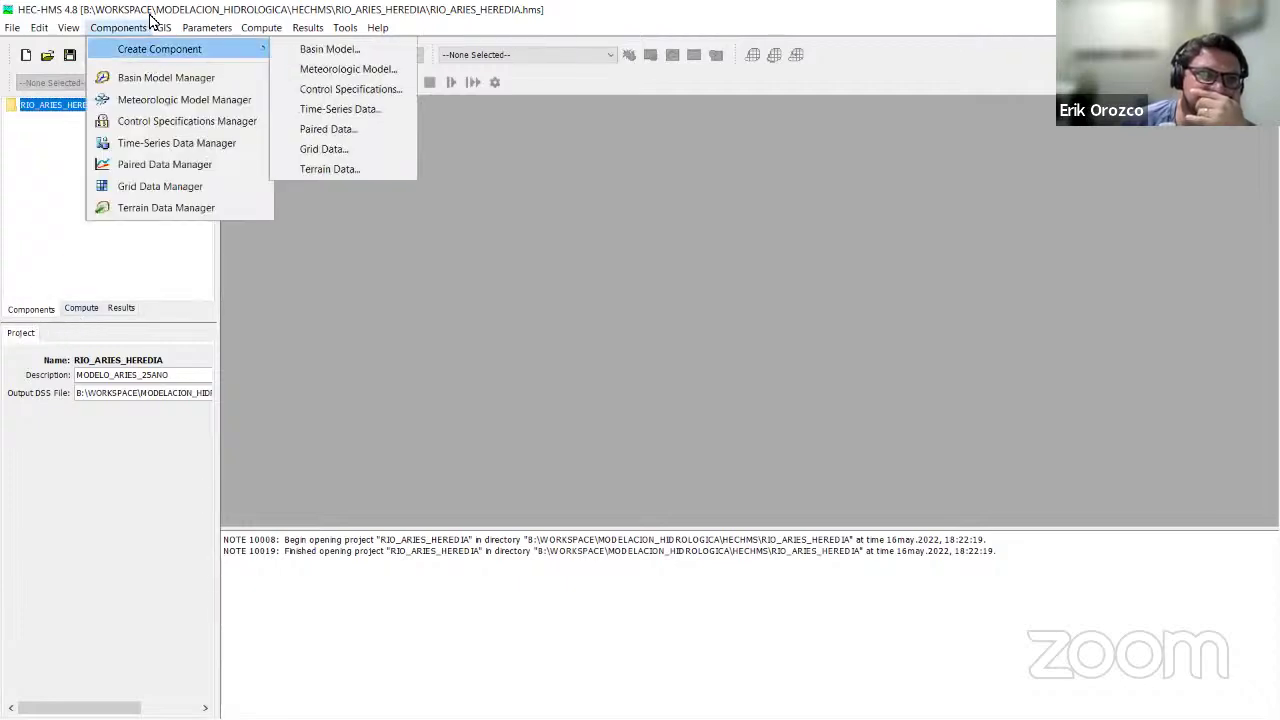
mouse_move(126, 48)
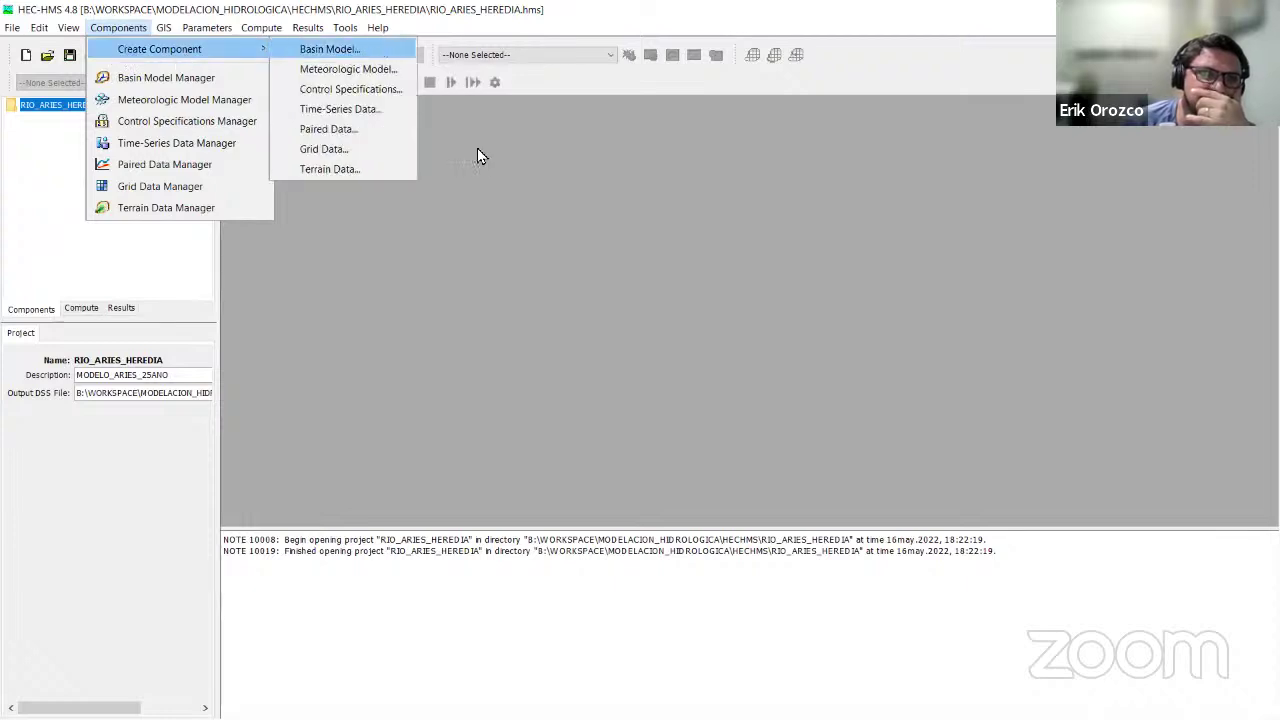
key("Return")
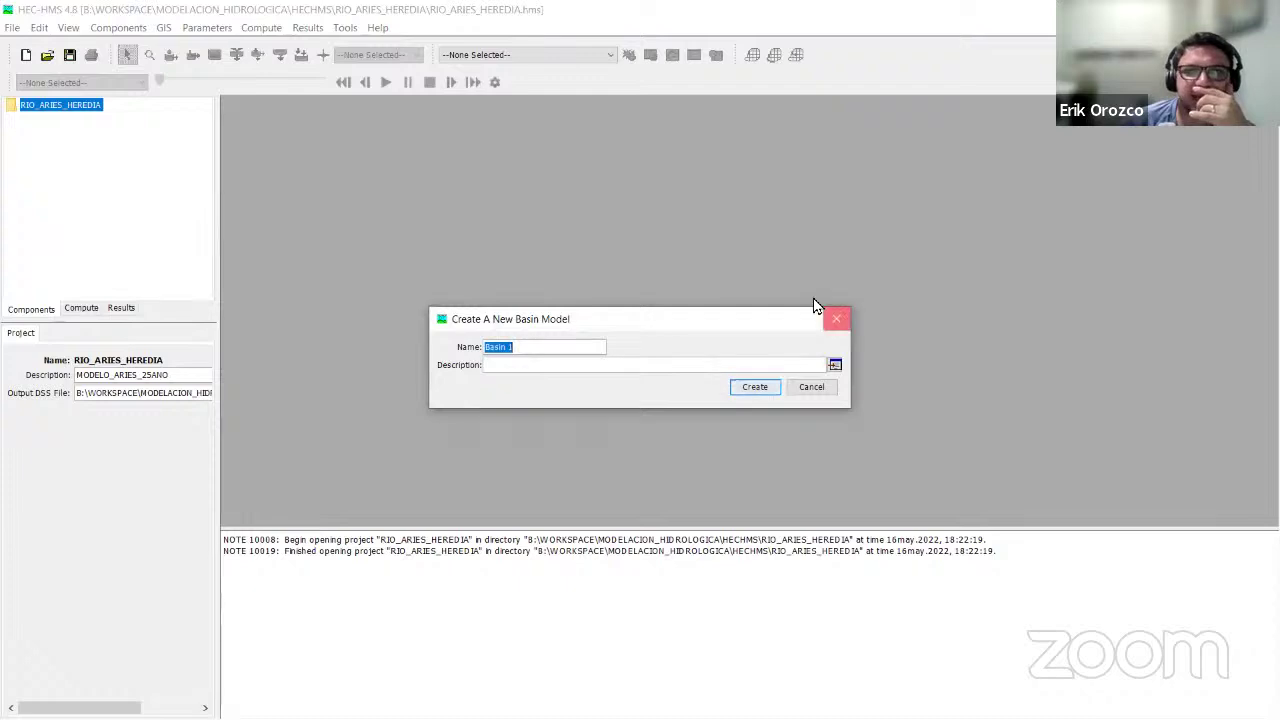
key("Escape")
Start a new basin model component and name it ARIES_GRANDE.
left_click(128, 27)
mouse_move(143, 48)
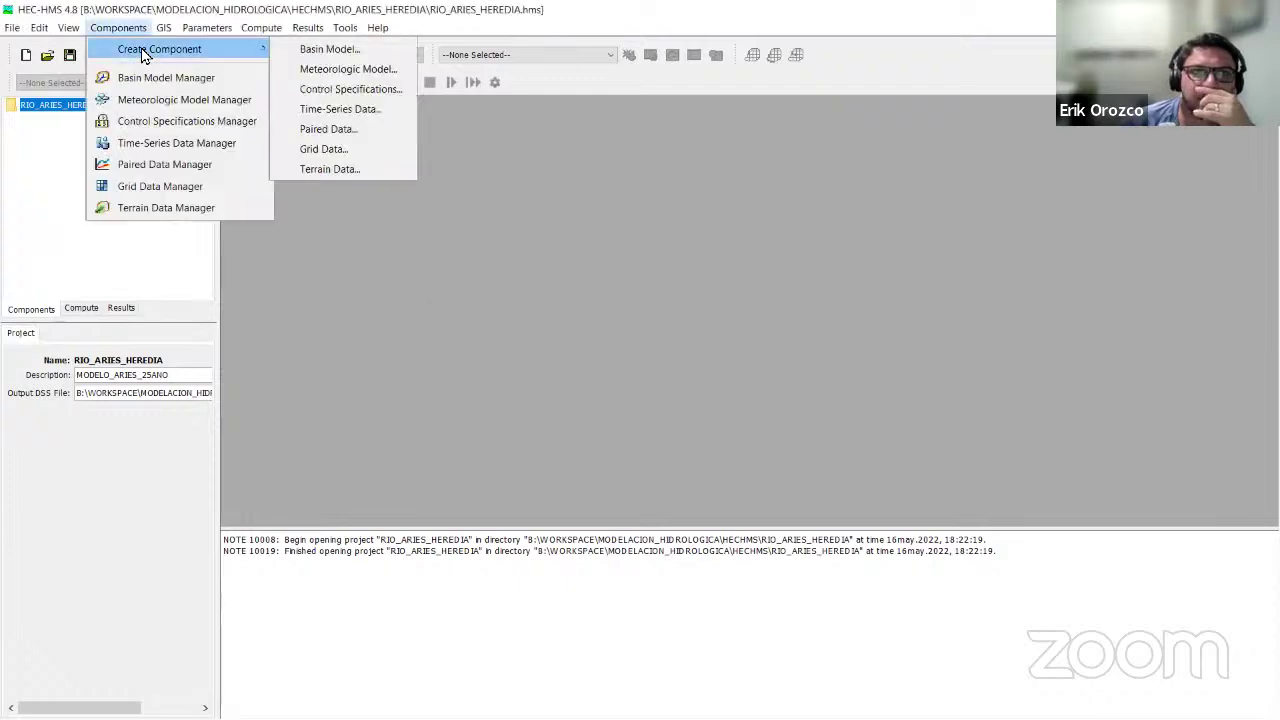
left_click(336, 52)
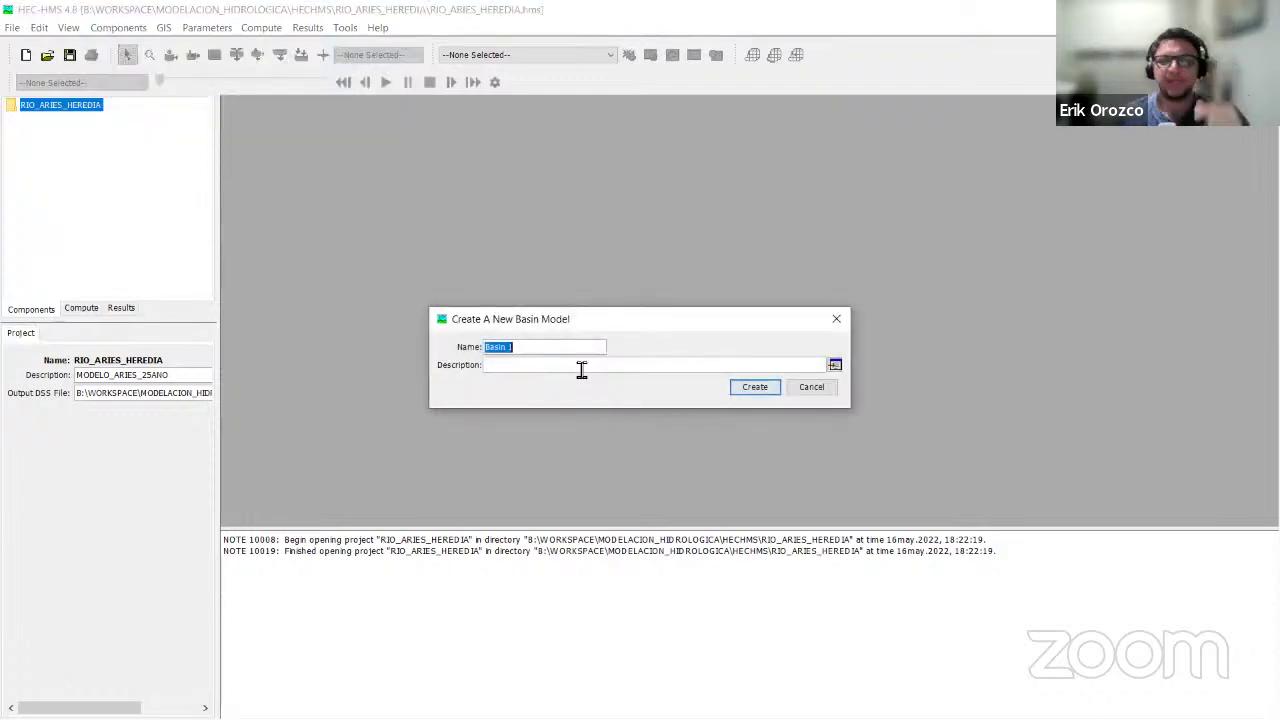
type("a")
key("BackSpace")
type("a")
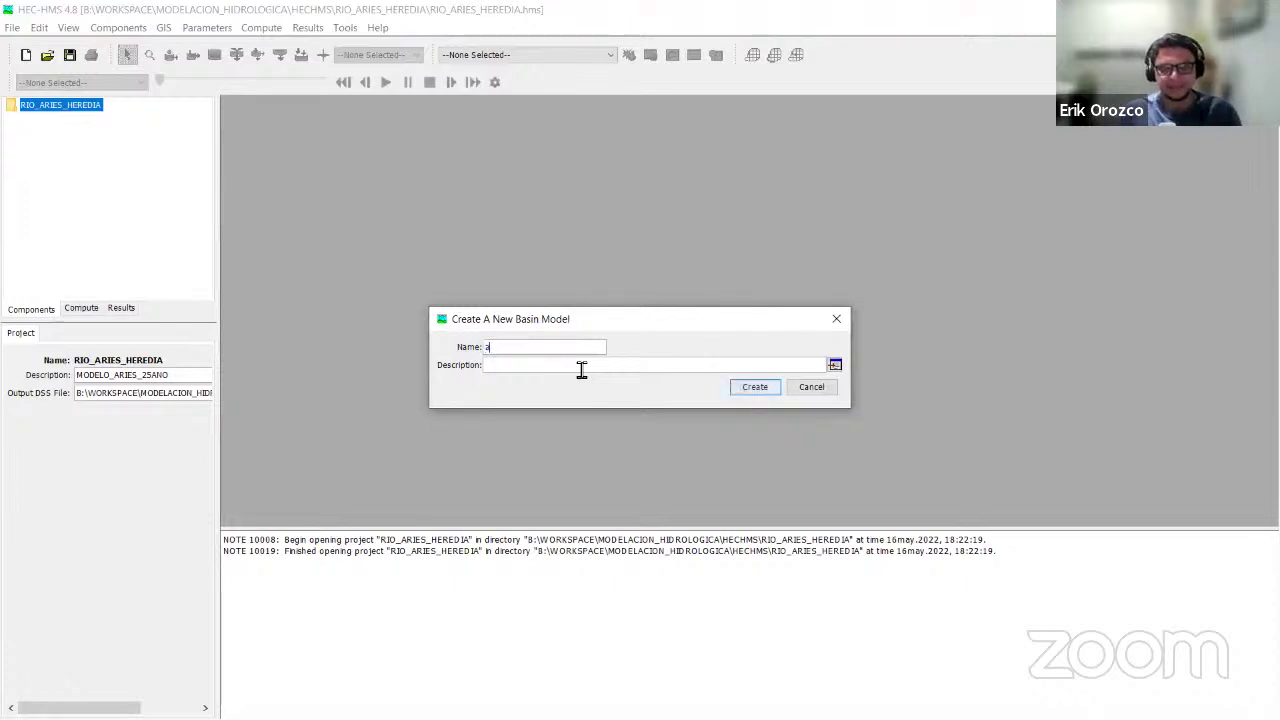
key("BackSpace")
type("ARIE")
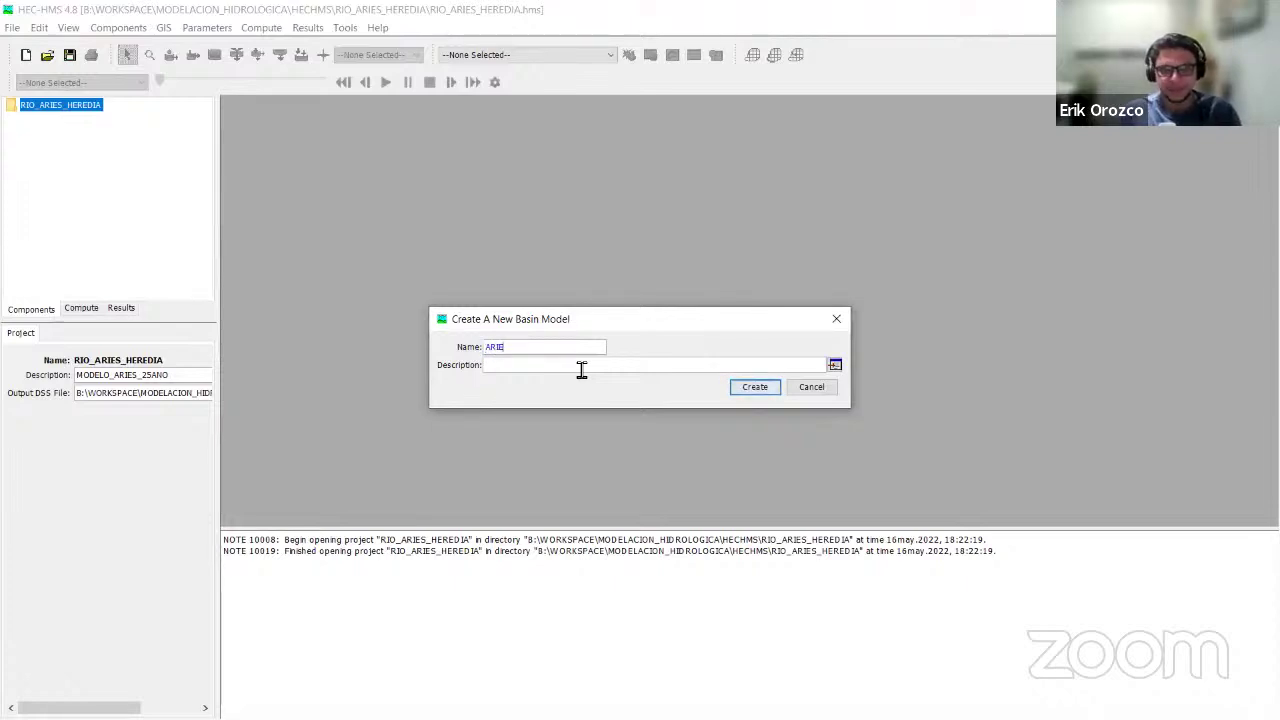
type("S_GRANDE")
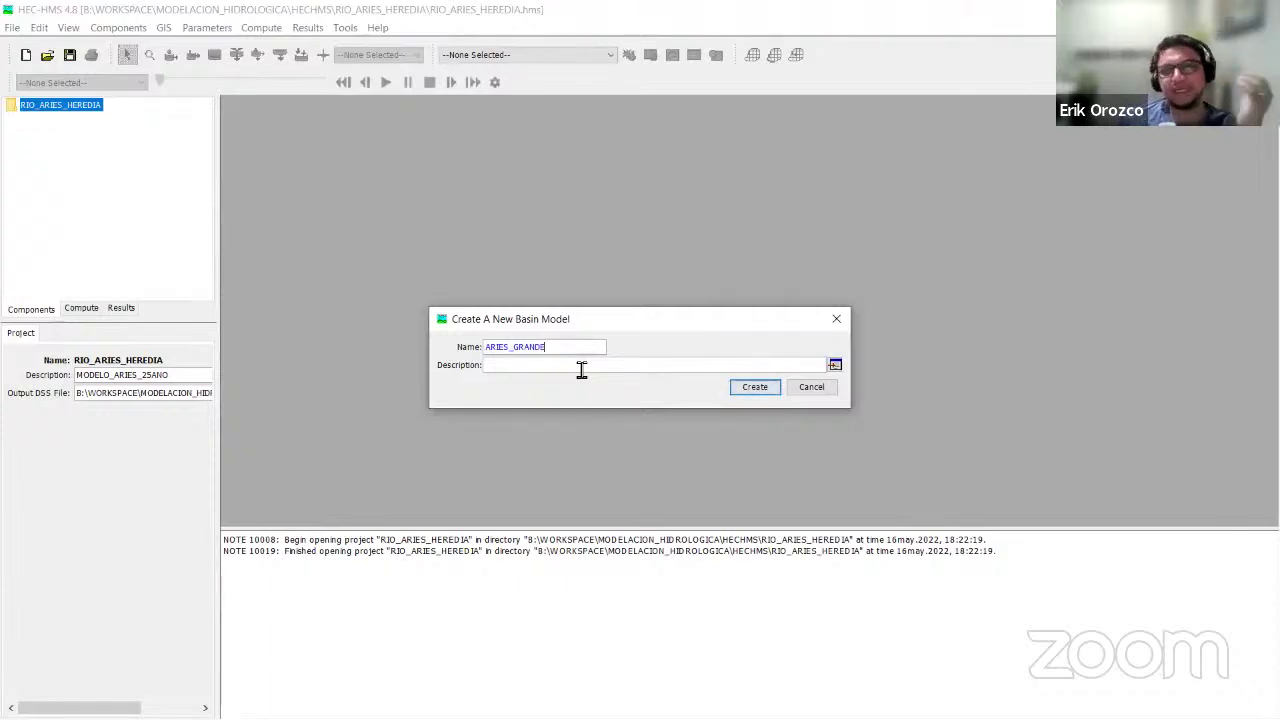
Give the basin model the description CUENCA_PRINCIPAL and create it.
left_click(581, 367)
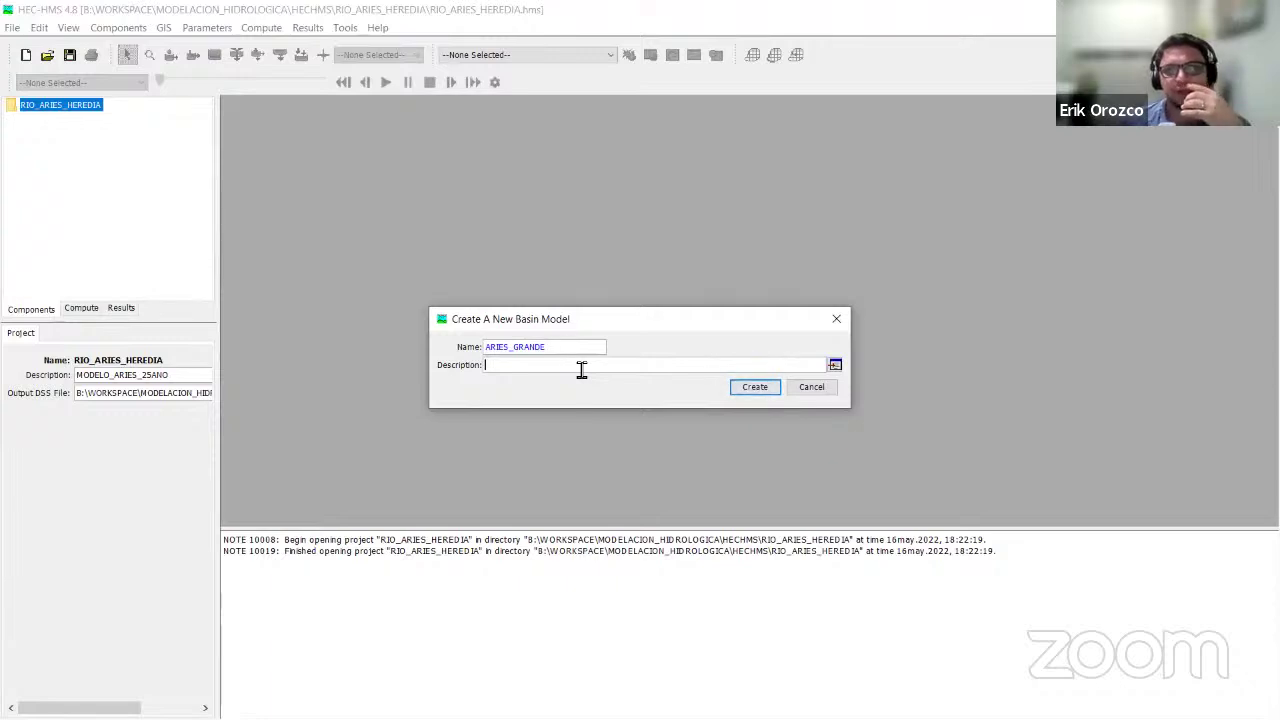
type("CUENC")
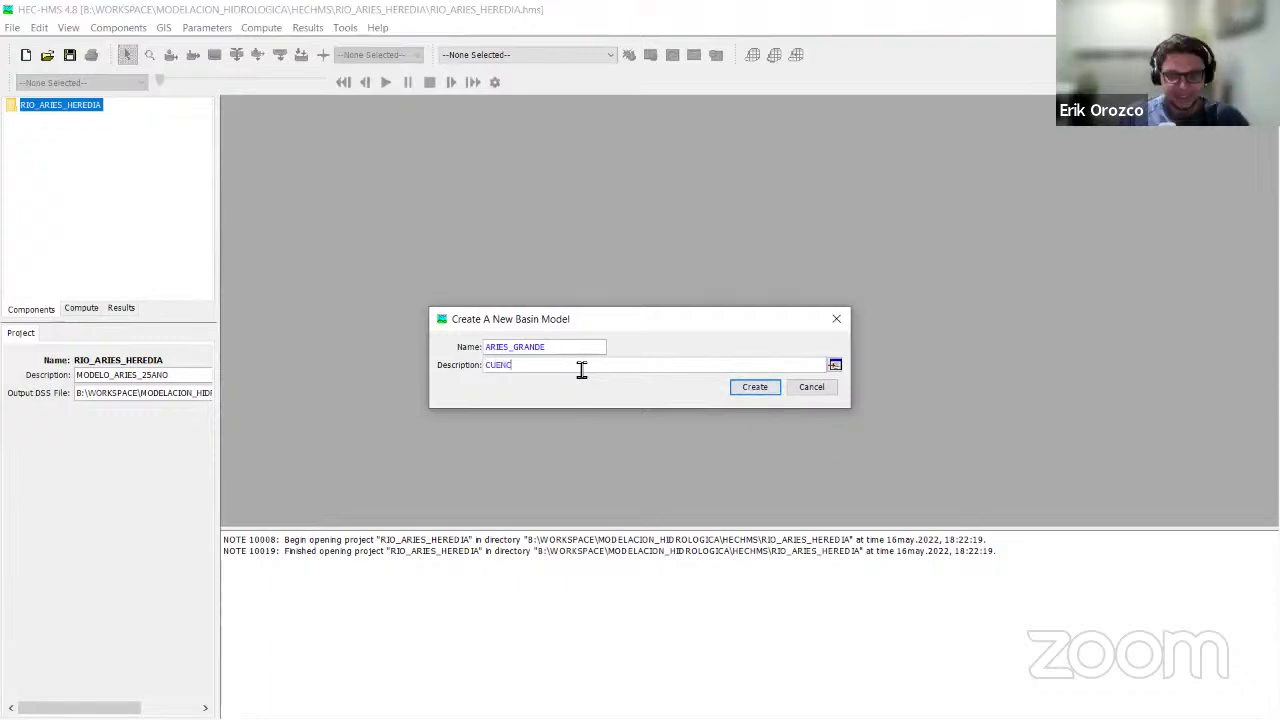
type("A_PRINCI")
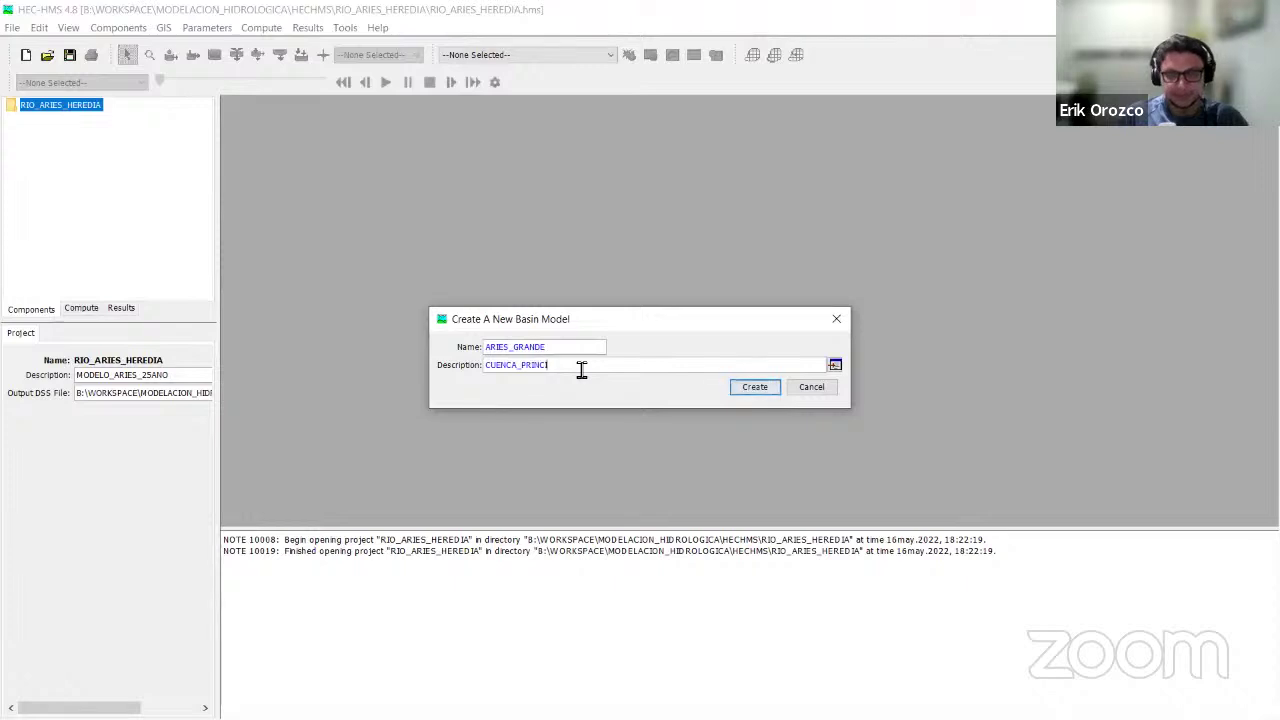
type("PAL")
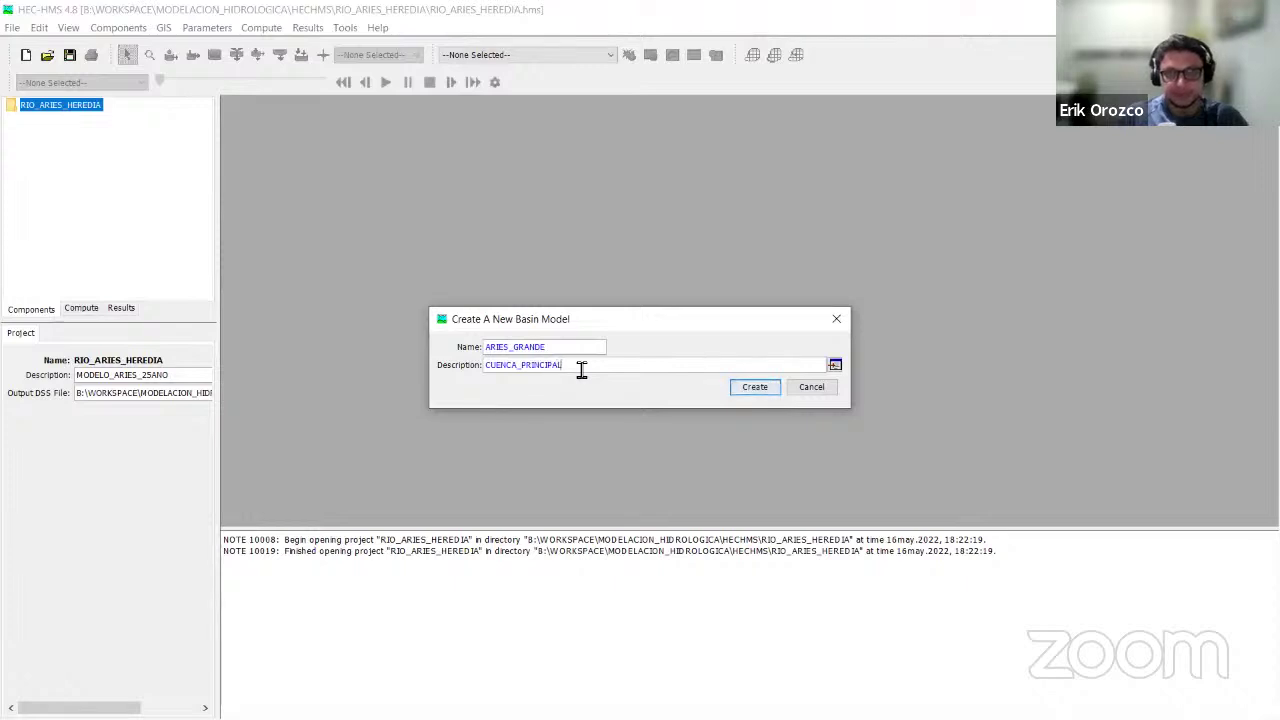
left_click(762, 387)
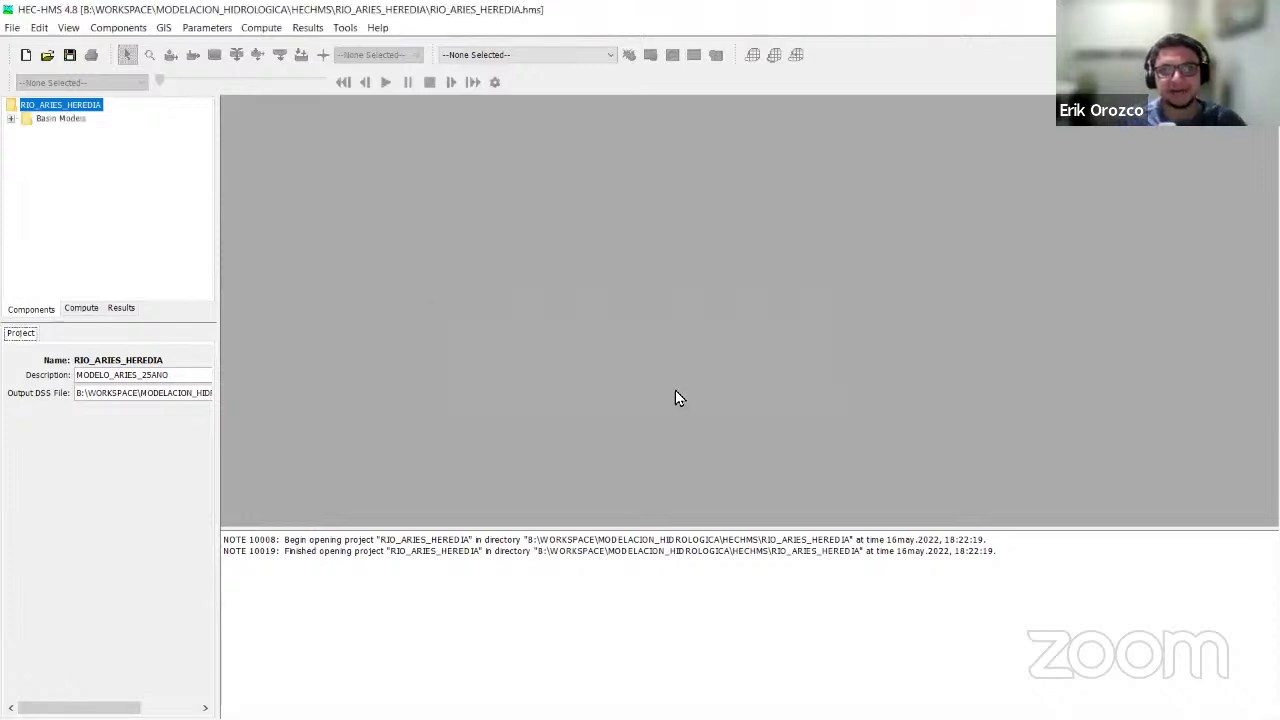
Open the ARIES_GRANDE basin model from the project tree and maximize its map window.
left_click(10, 119)
double_click(80, 133)
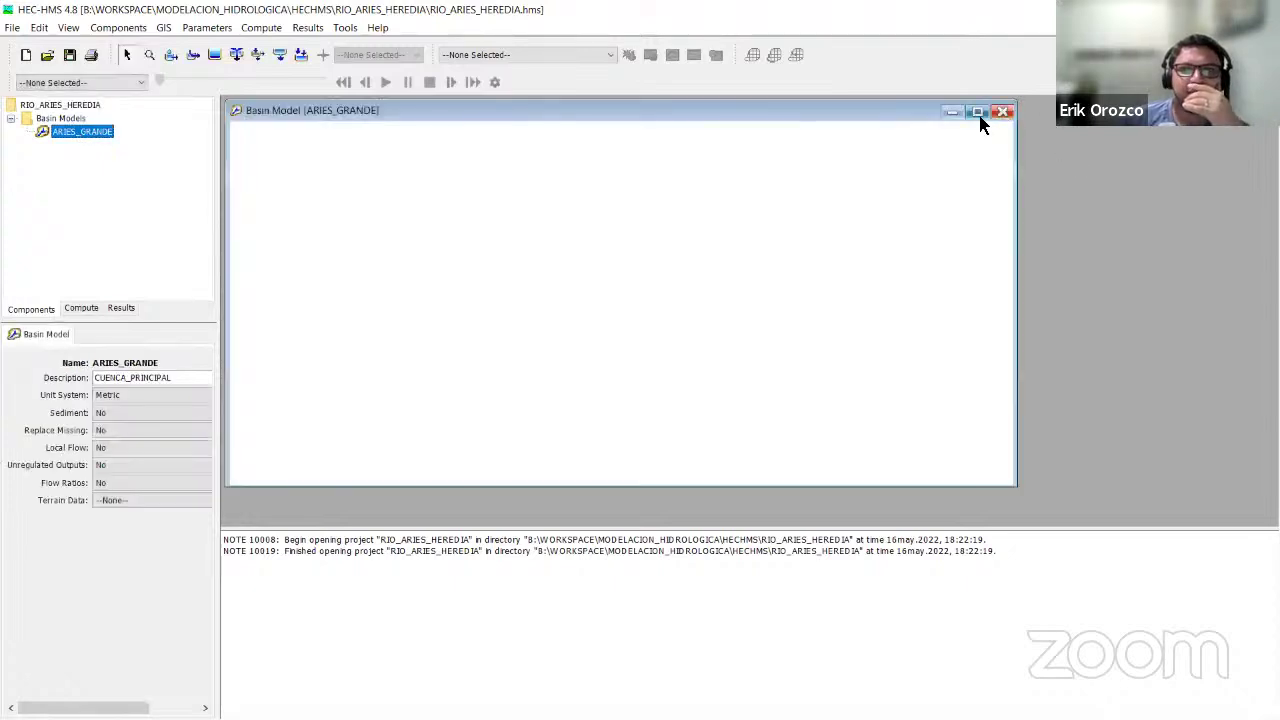
left_click(980, 114)
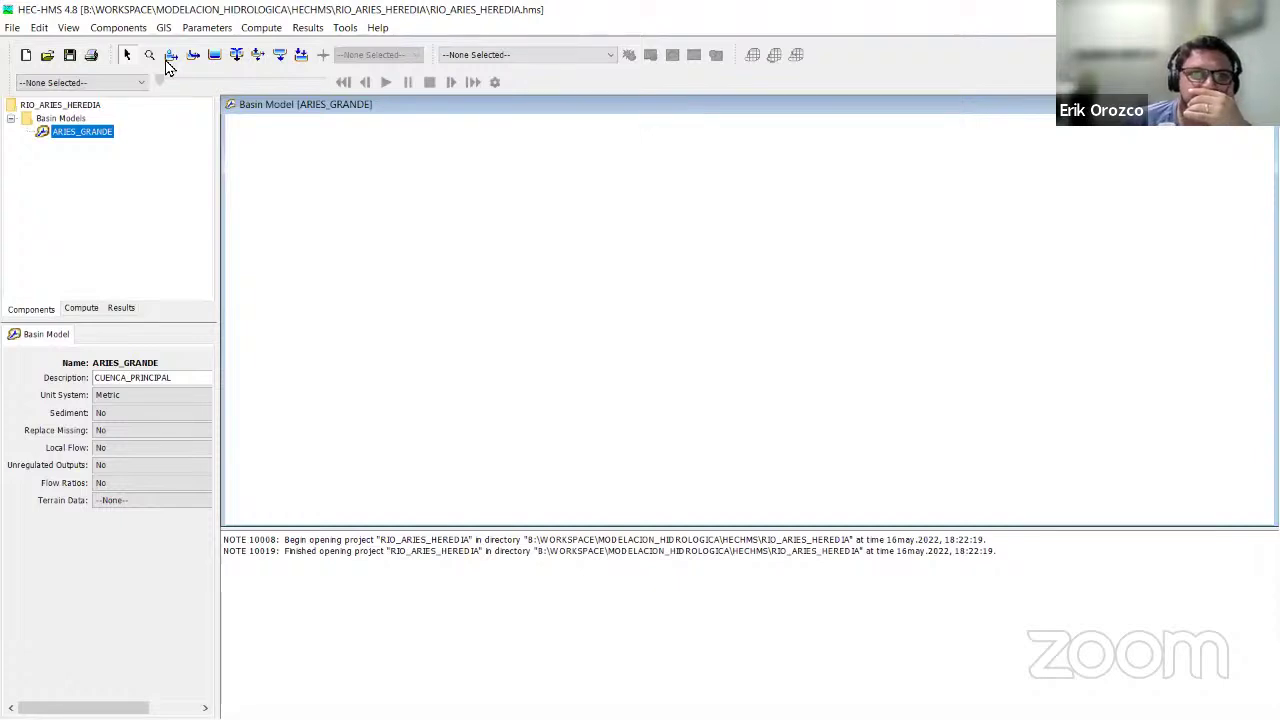
Place a subbasin element in the basin map, named ARIES_SUBCUENCA with the description SUBCUENCA_.
left_click(170, 57)
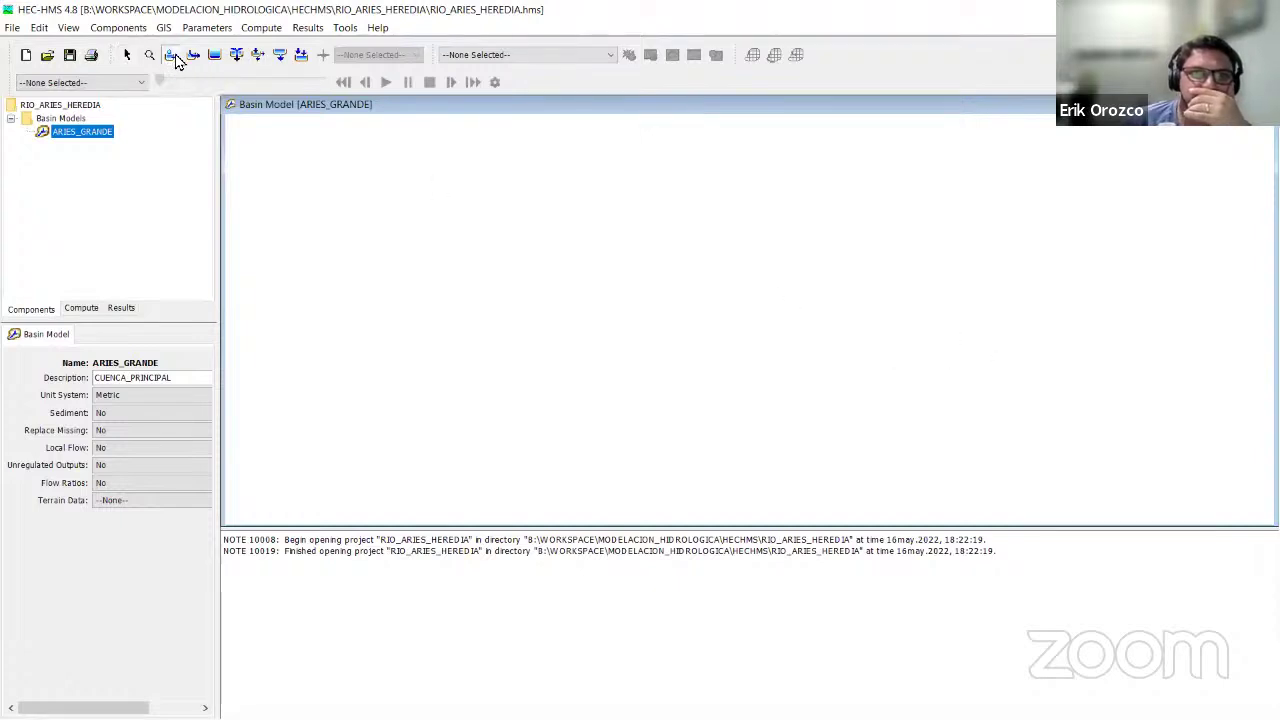
left_click(899, 302)
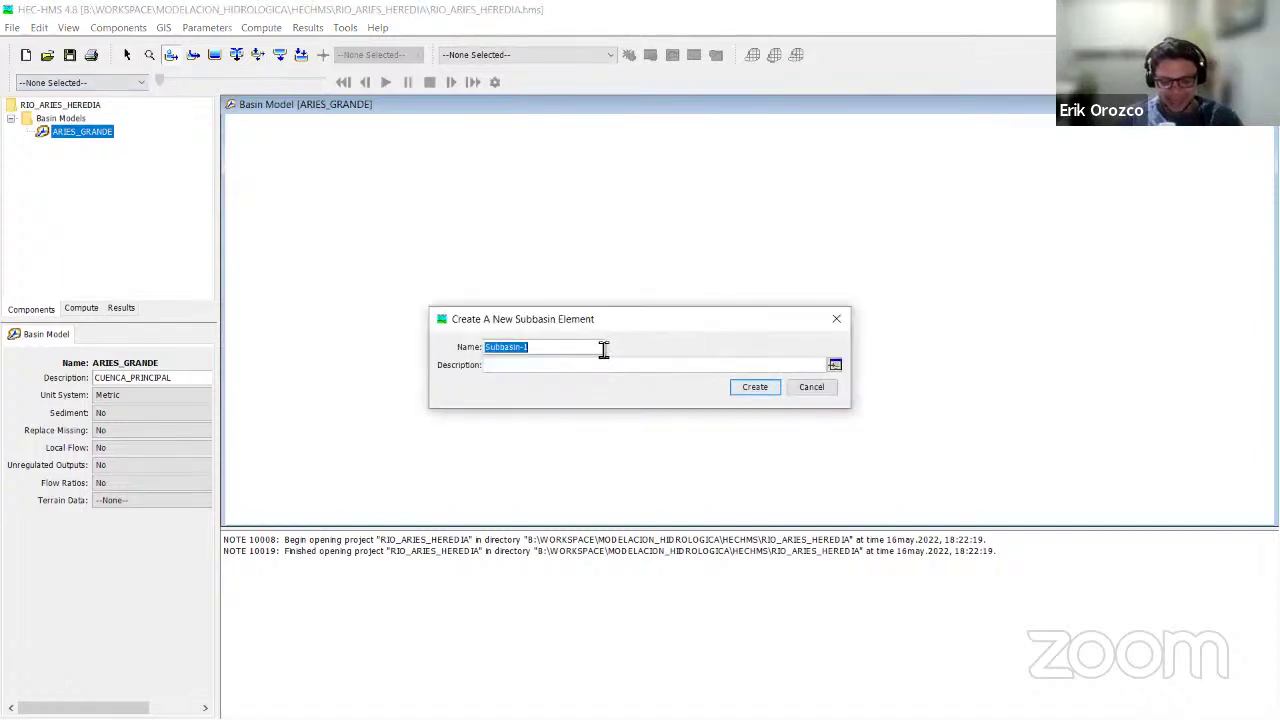
type("ARIES_SUBC")
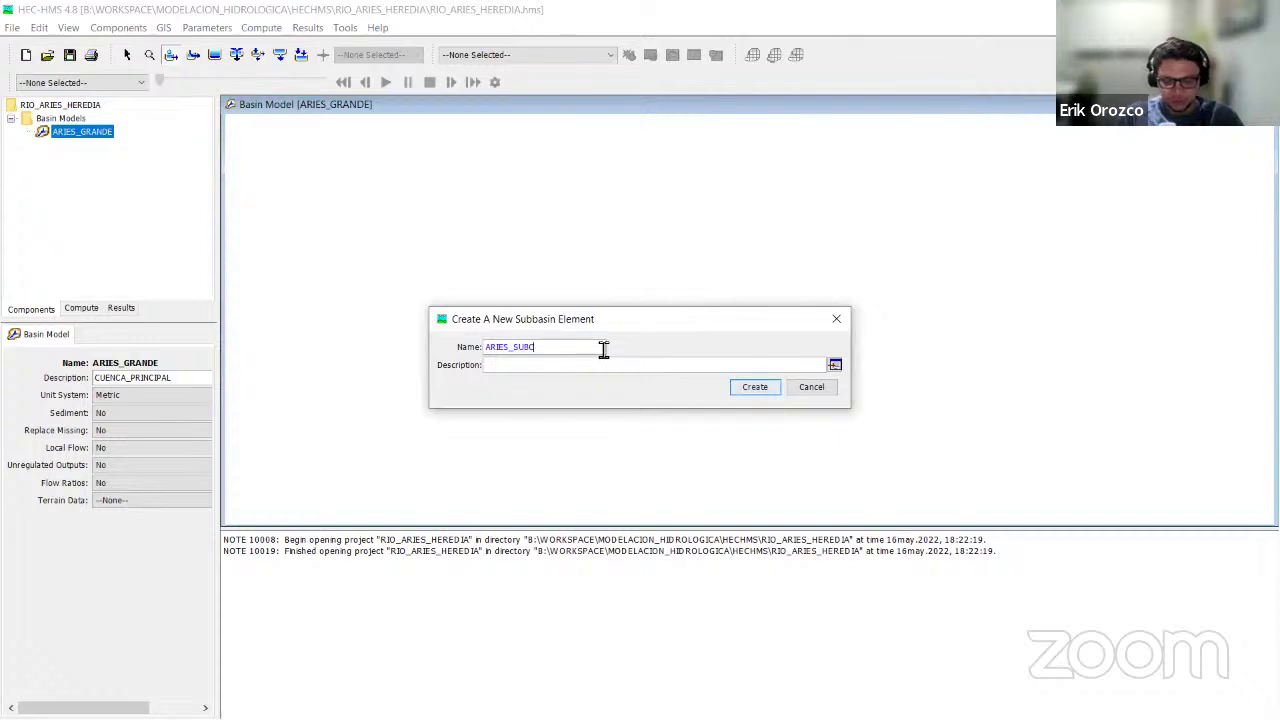
type("UENCA")
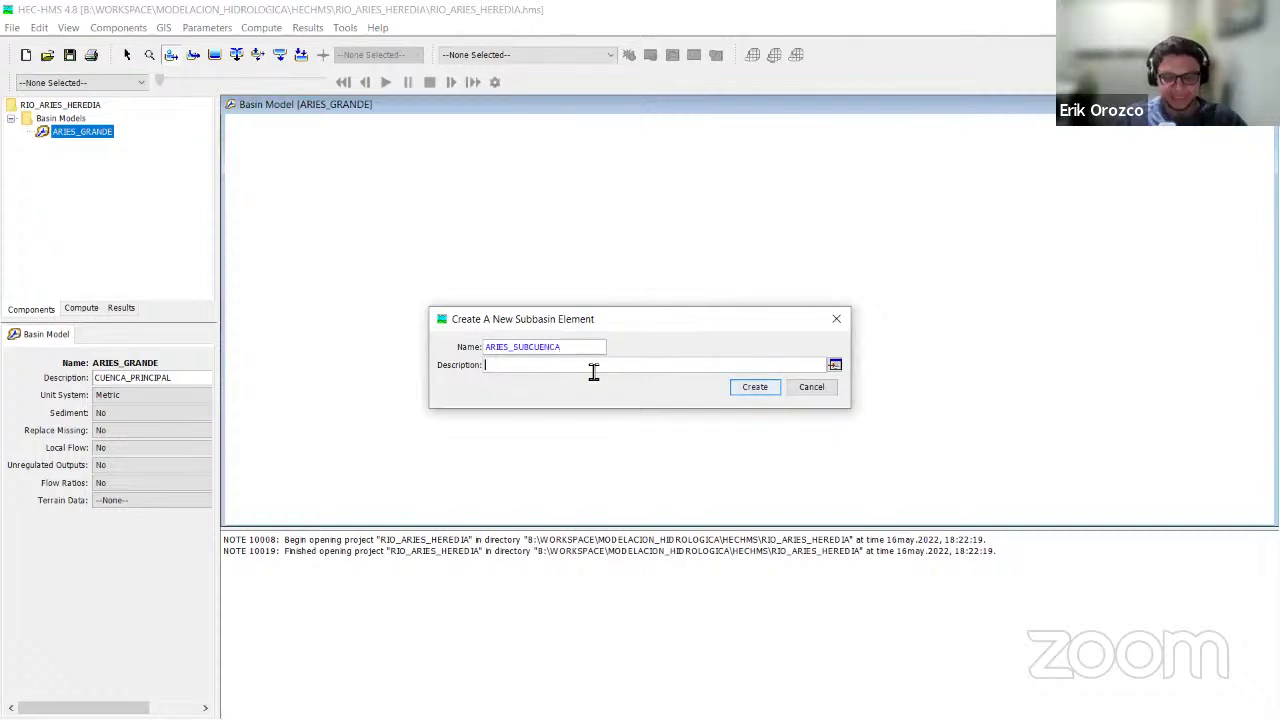
type("SUBCUENCA_")
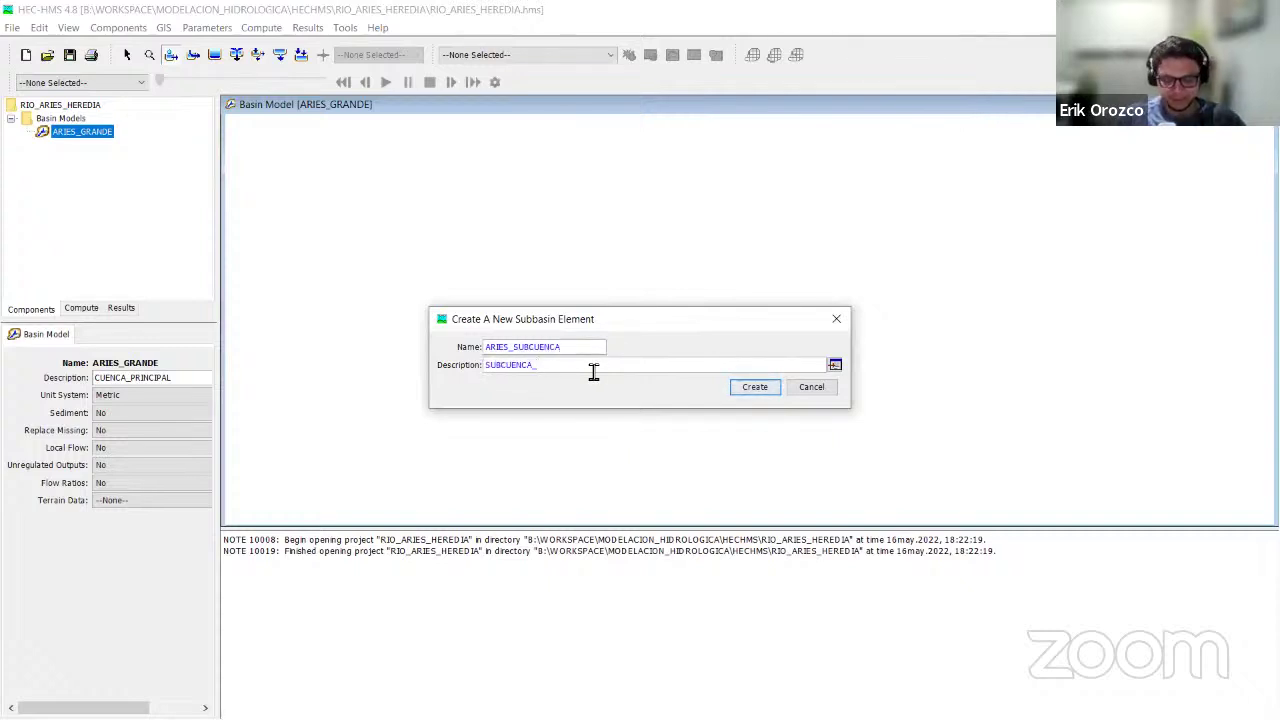
left_click(751, 390)
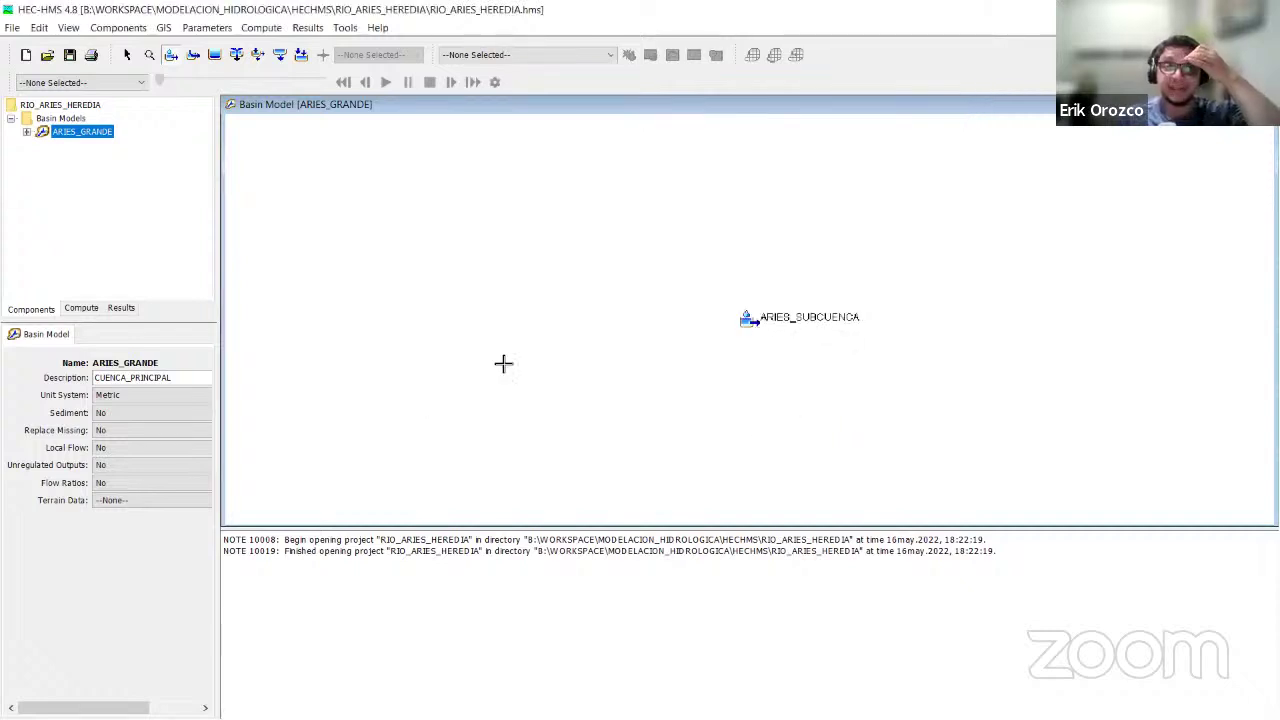
Expand ARIES_GRANDE and its subbasin in the project tree and review the properties of ARIES_SUBCUENCA and its parent basin model.
left_click(26, 132)
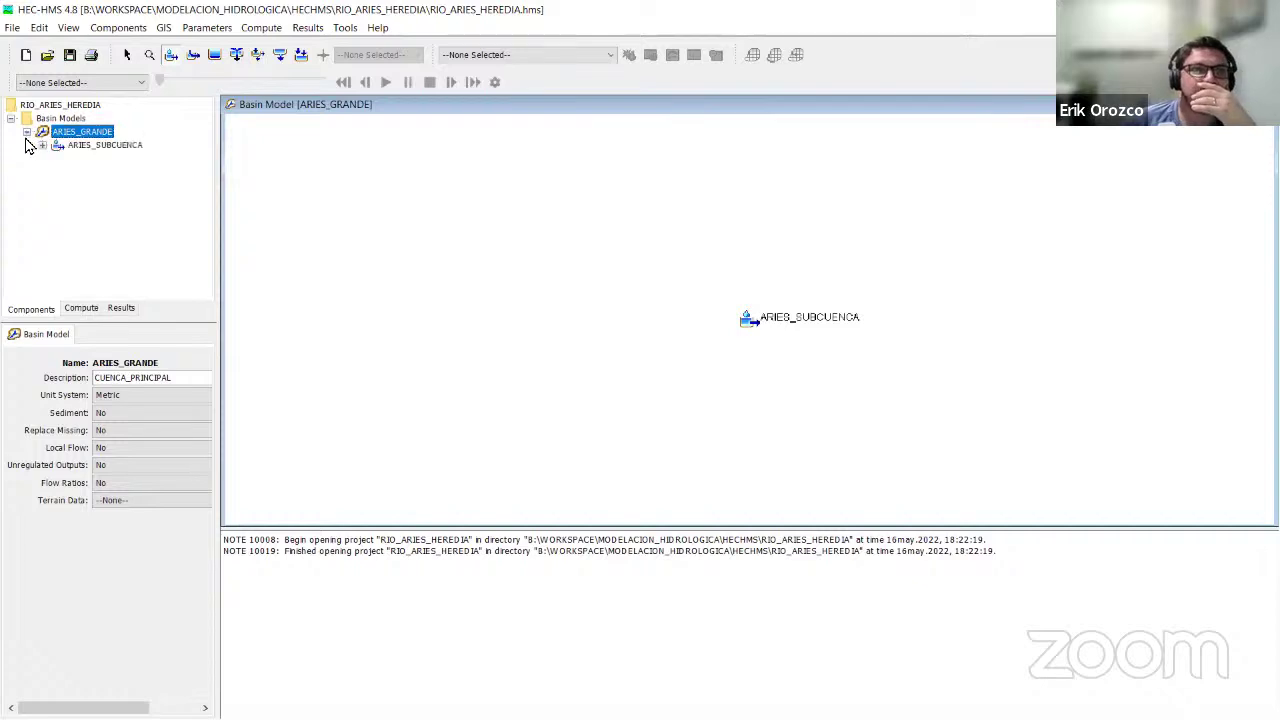
left_click(42, 146)
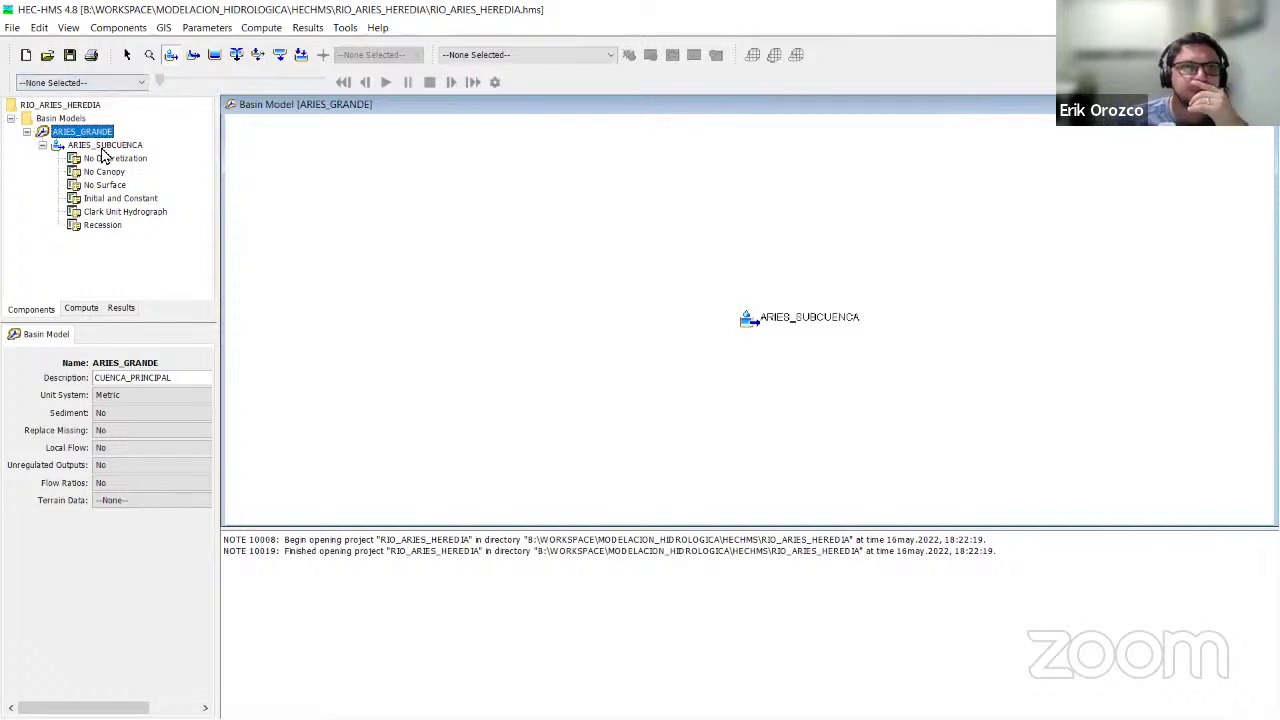
key("Down")
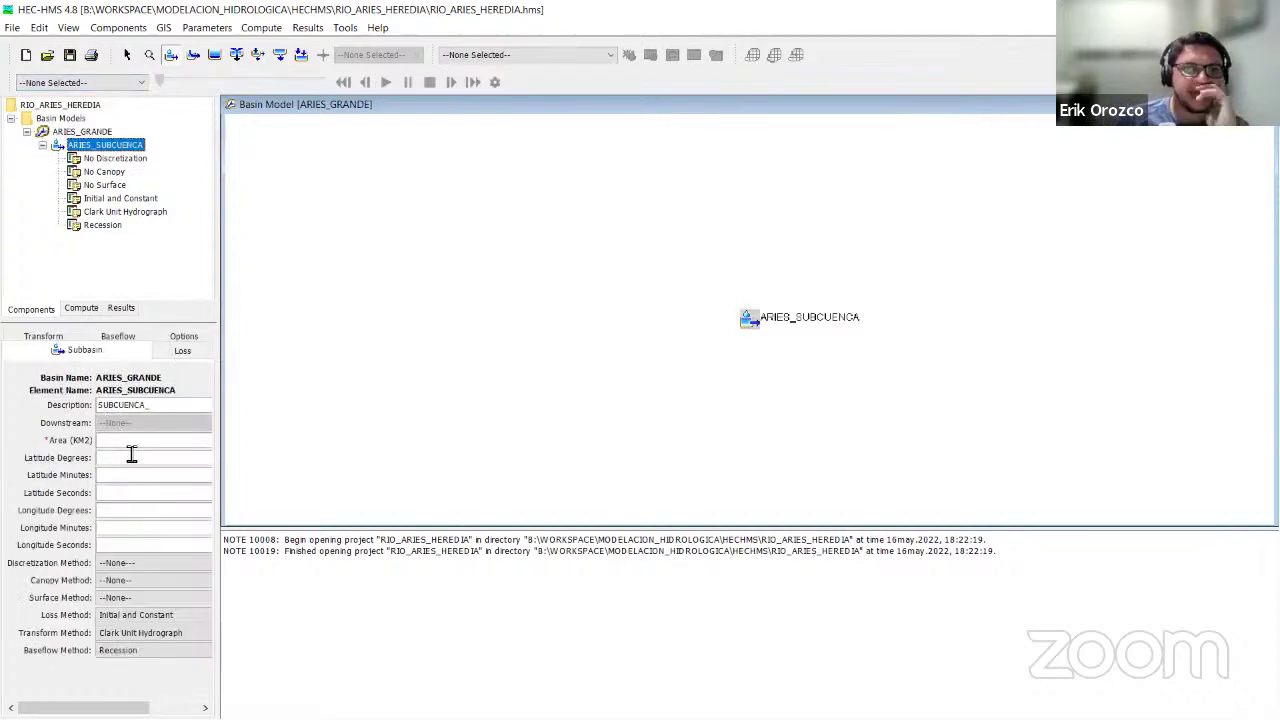
left_click(94, 133)
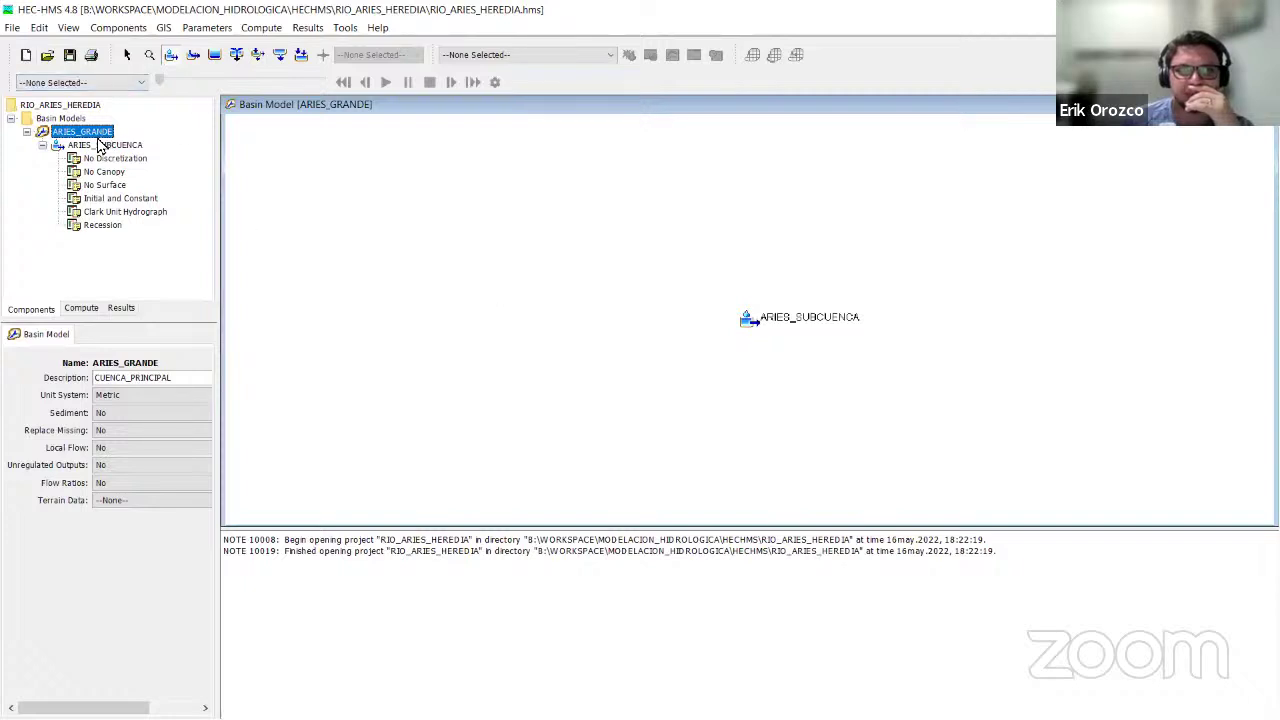
Start a new project named ARIES2 with the description MODELOARIESHEREDIA.
left_click(12, 27)
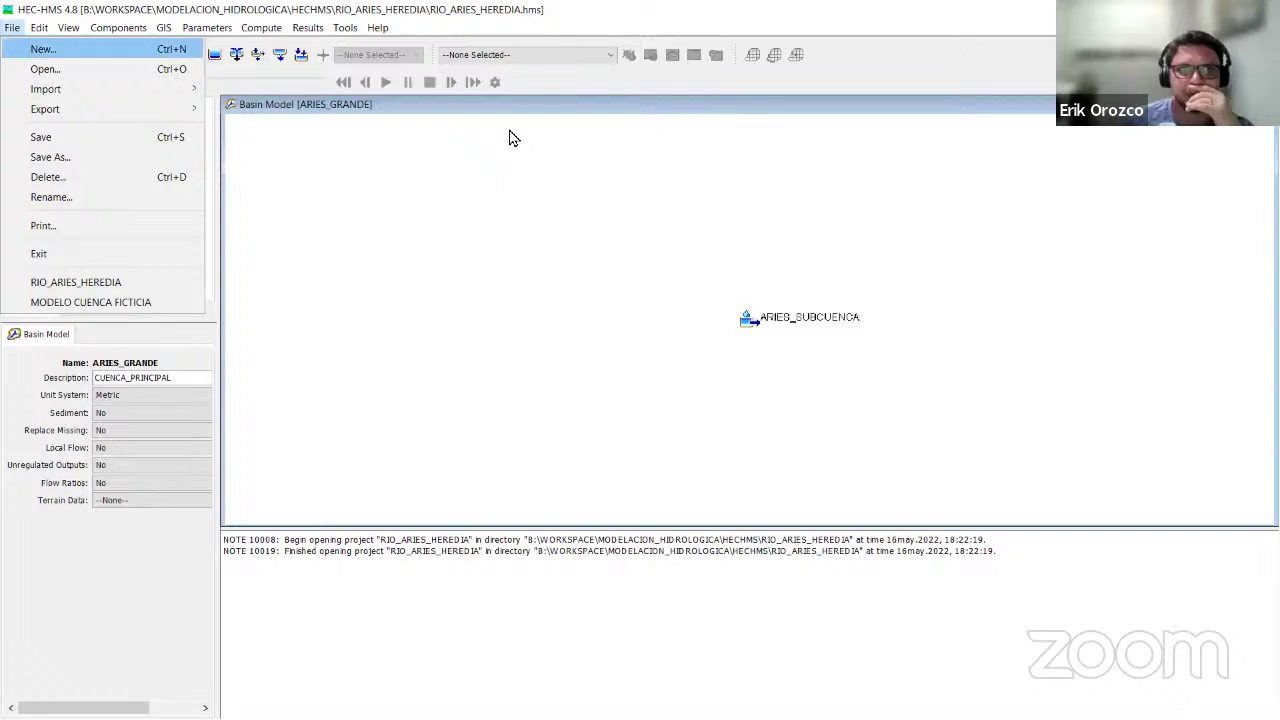
key("Return")
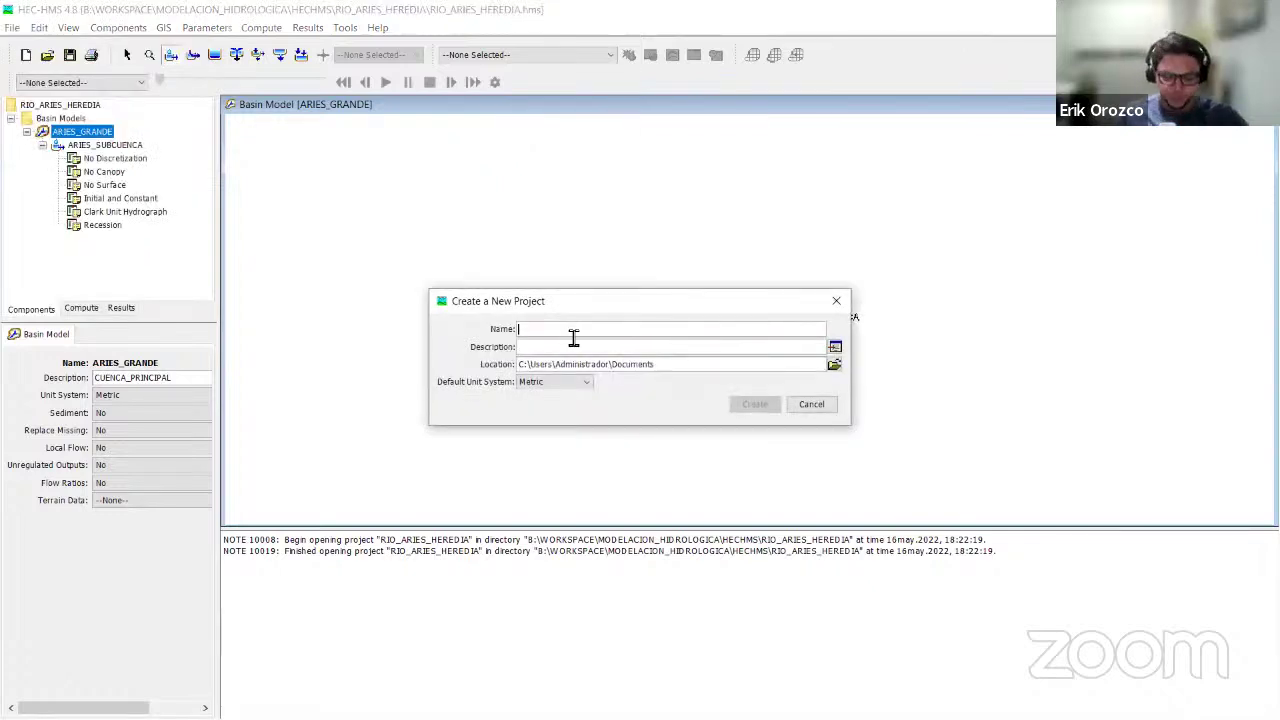
type("arie")
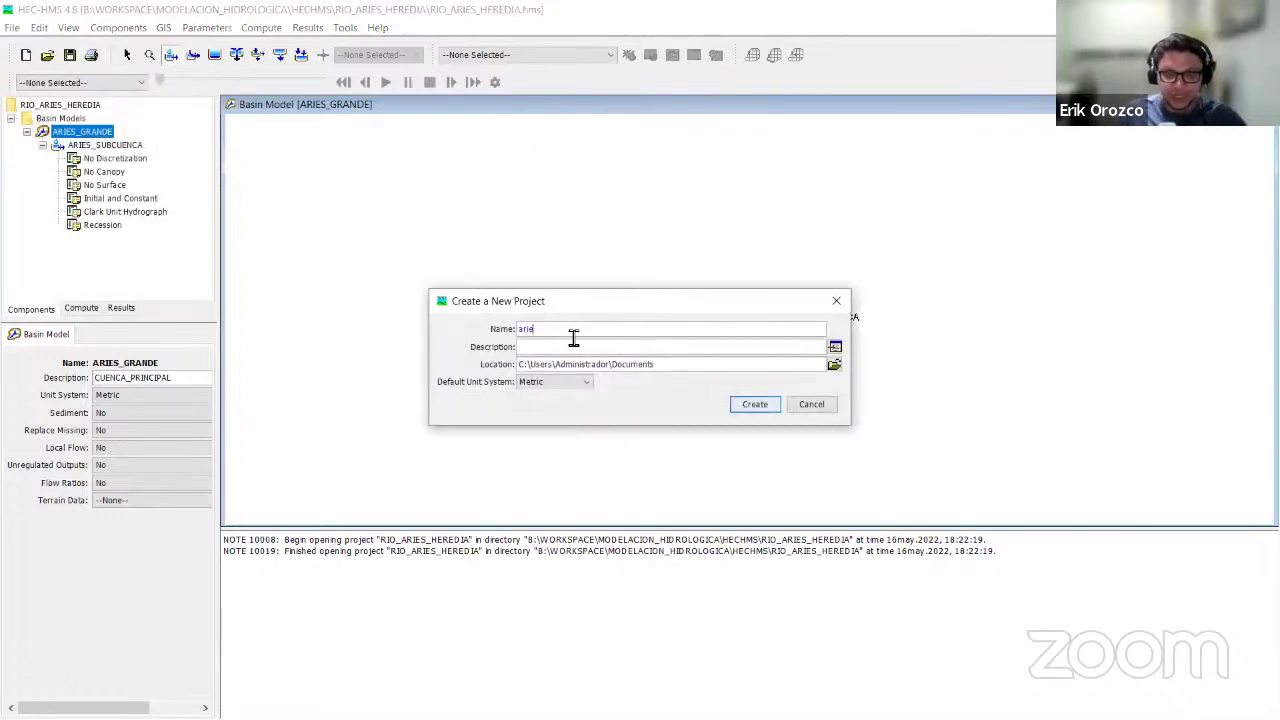
key("BackSpace")
key("BackSpace")
key("BackSpace")
key("BackSpace")
type("ARIES2")
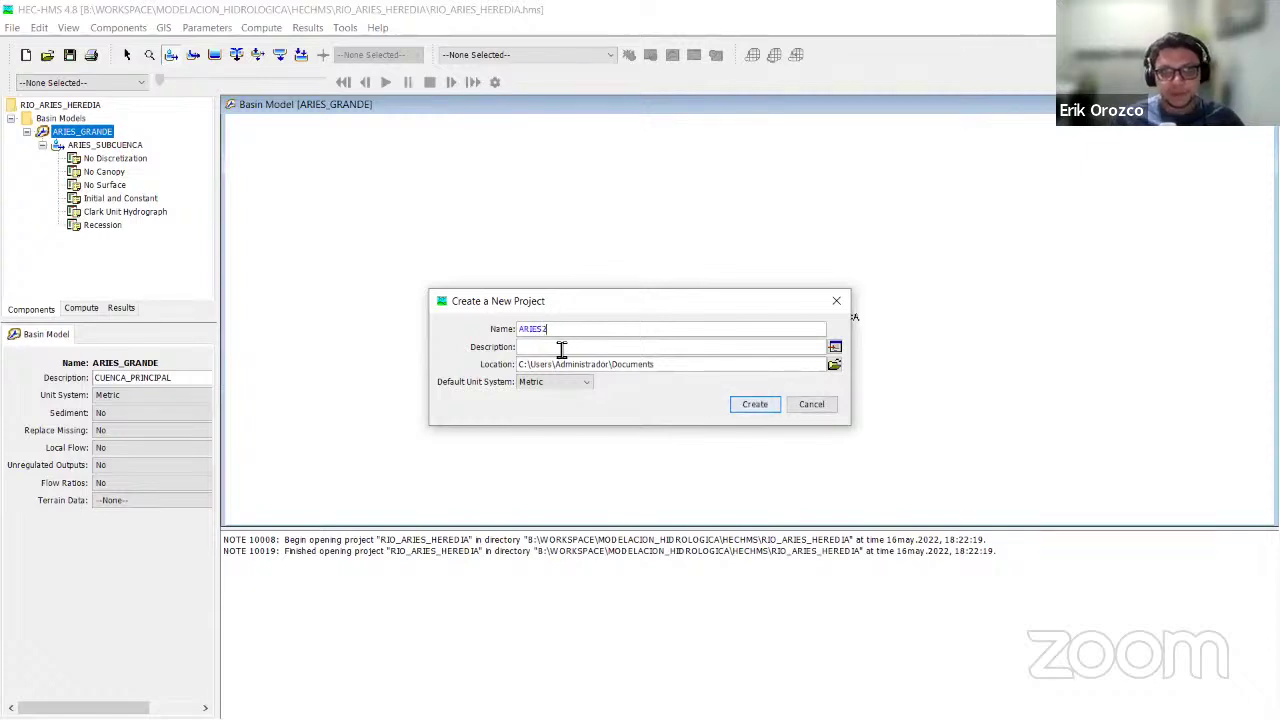
left_click(561, 347)
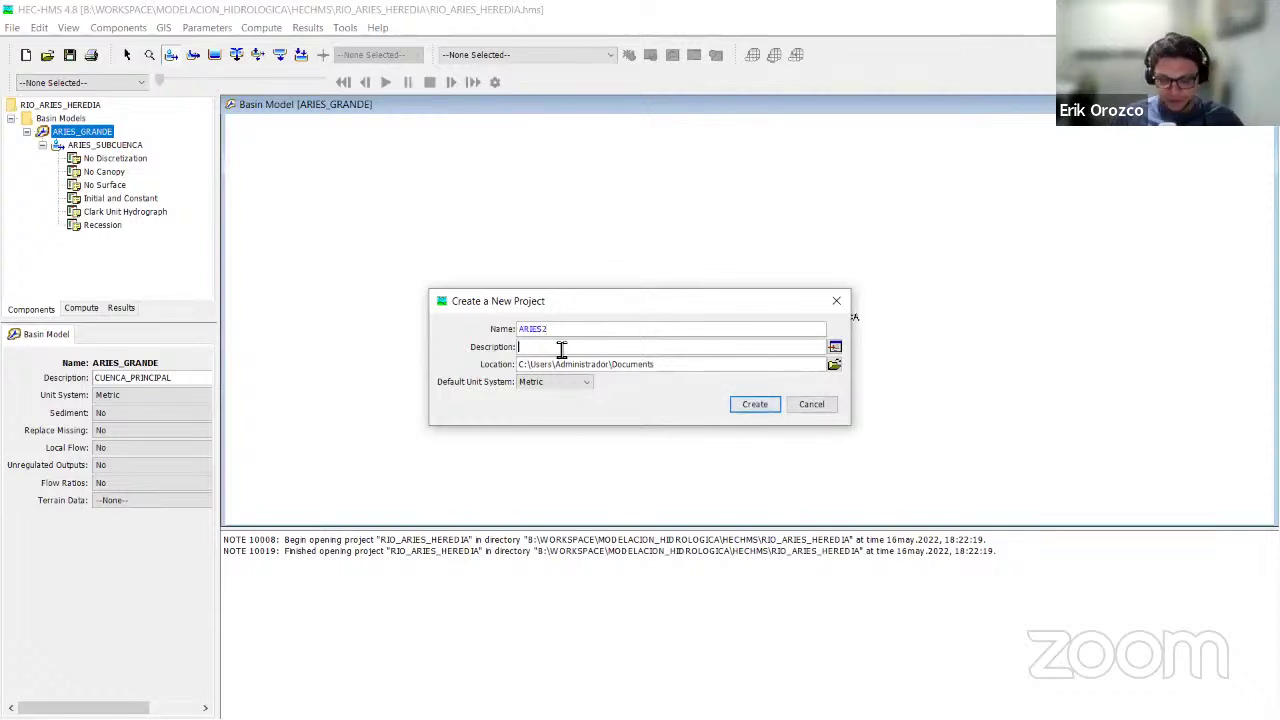
type("MODELACI")
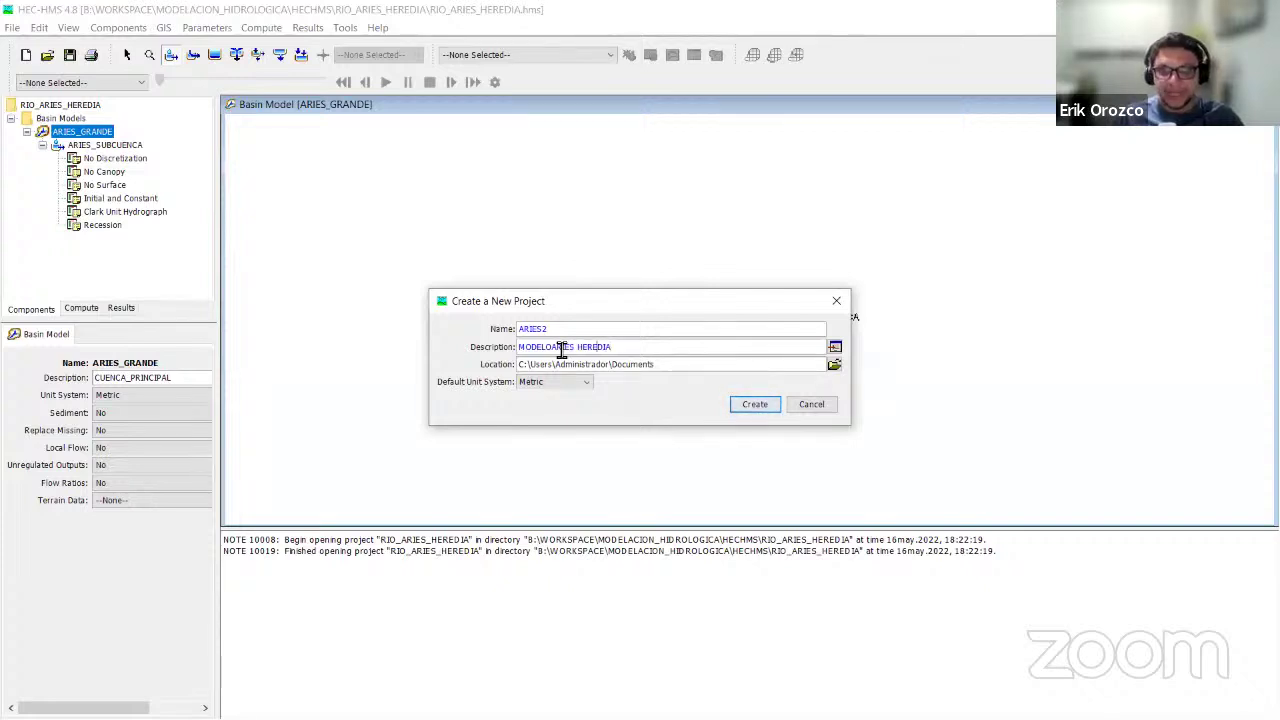
key("BackSpace")
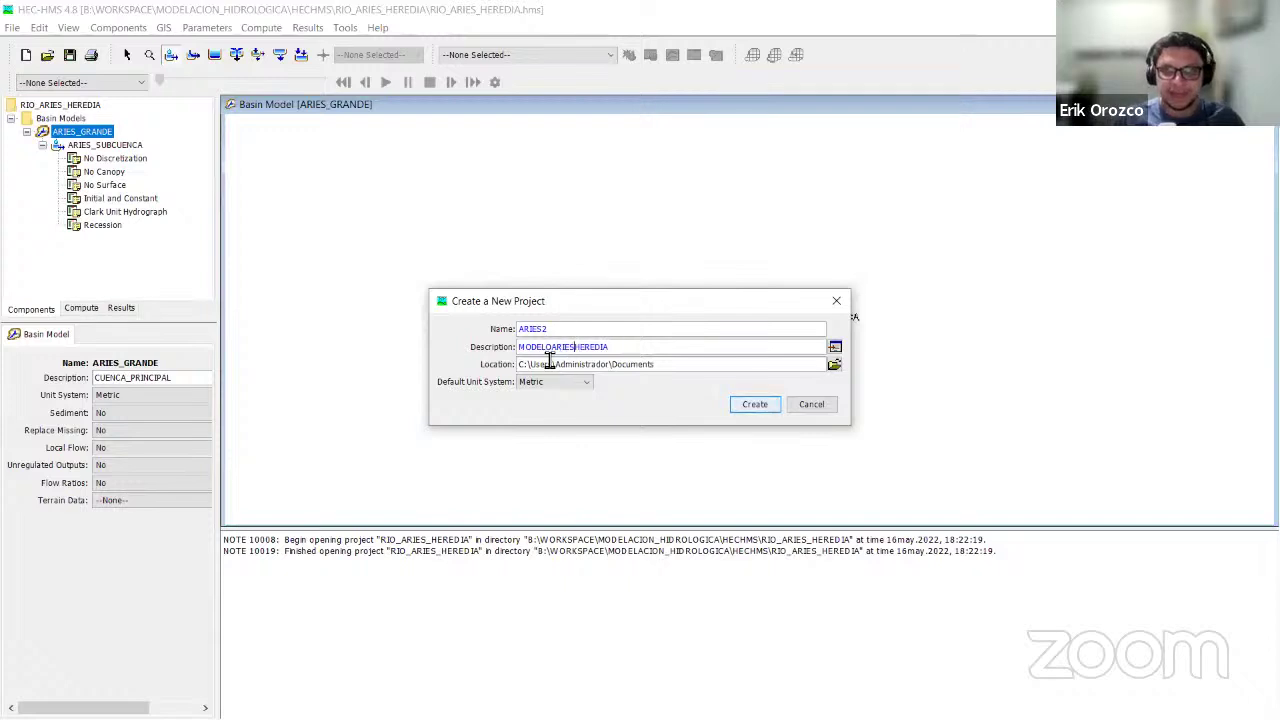
Set the new project's location to B:\WORKSPACE\MODELACION_HIDROLOGICA\HECHMS and create the project.
left_click(834, 364)
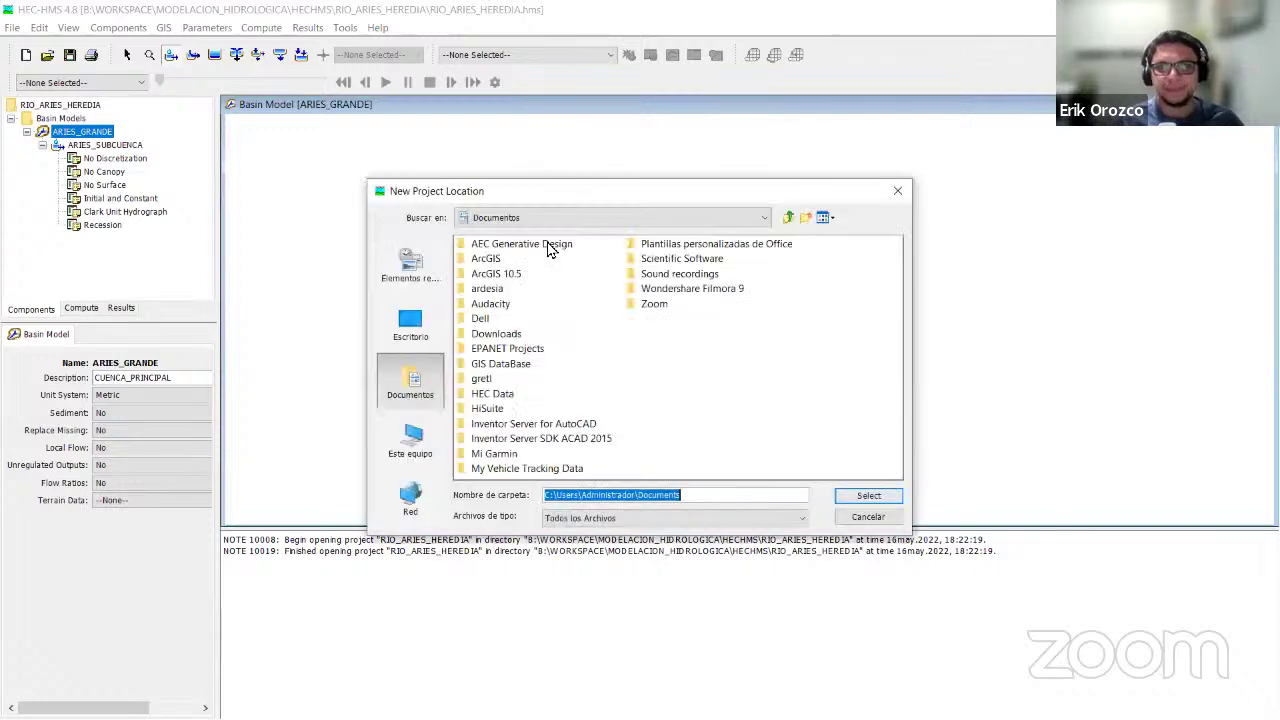
left_click(533, 217)
scroll(550, 275, "up", 2)
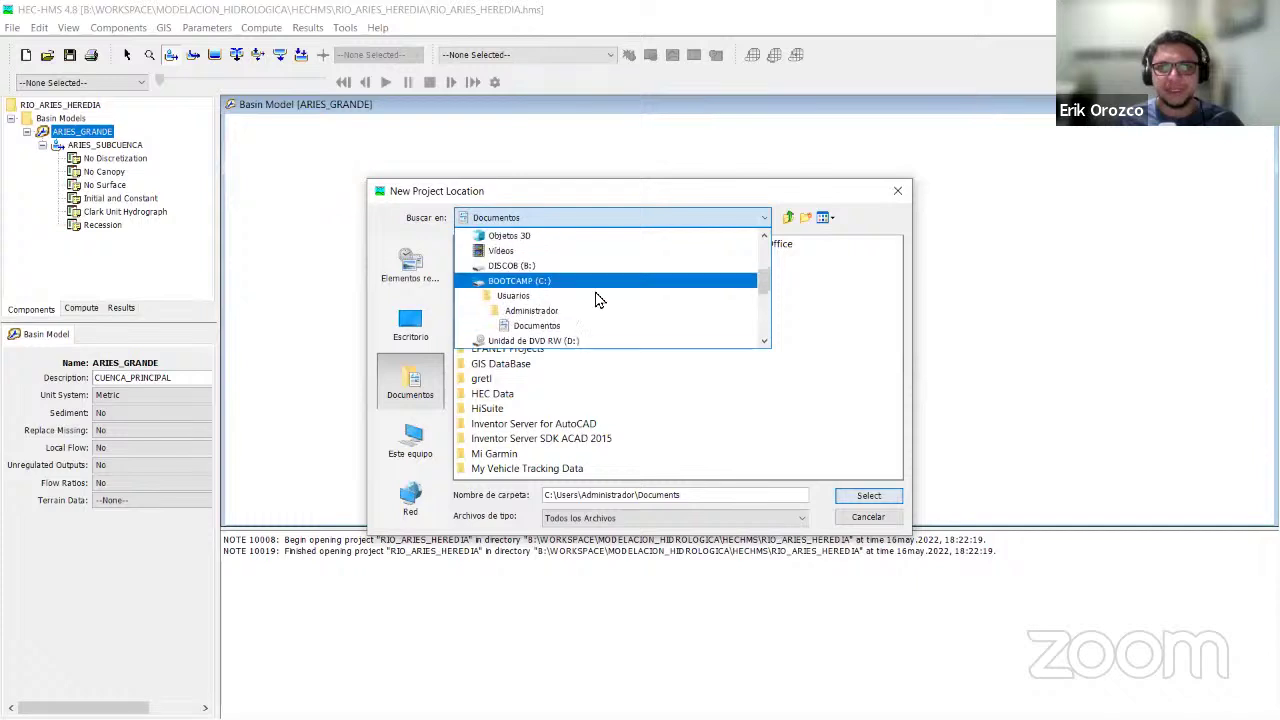
scroll(585, 300, "down", 1)
scroll(590, 303, "down", 1)
scroll(600, 298, "up", 2)
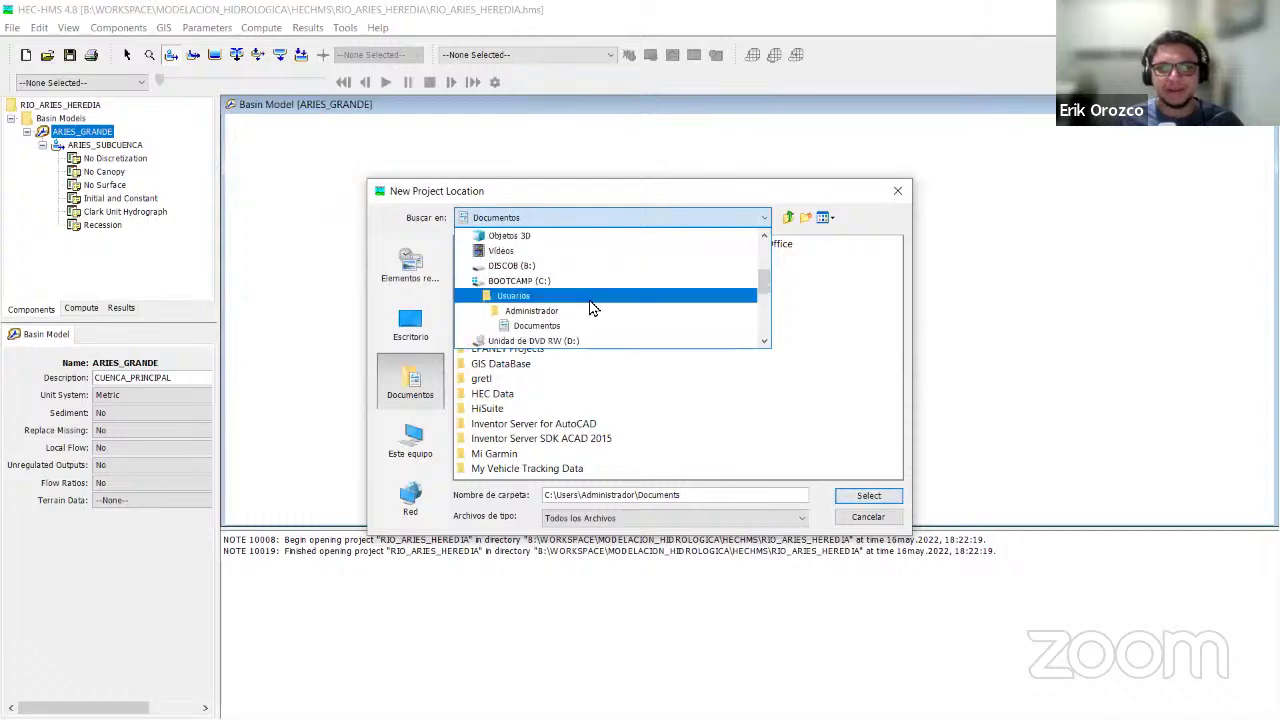
left_click(571, 266)
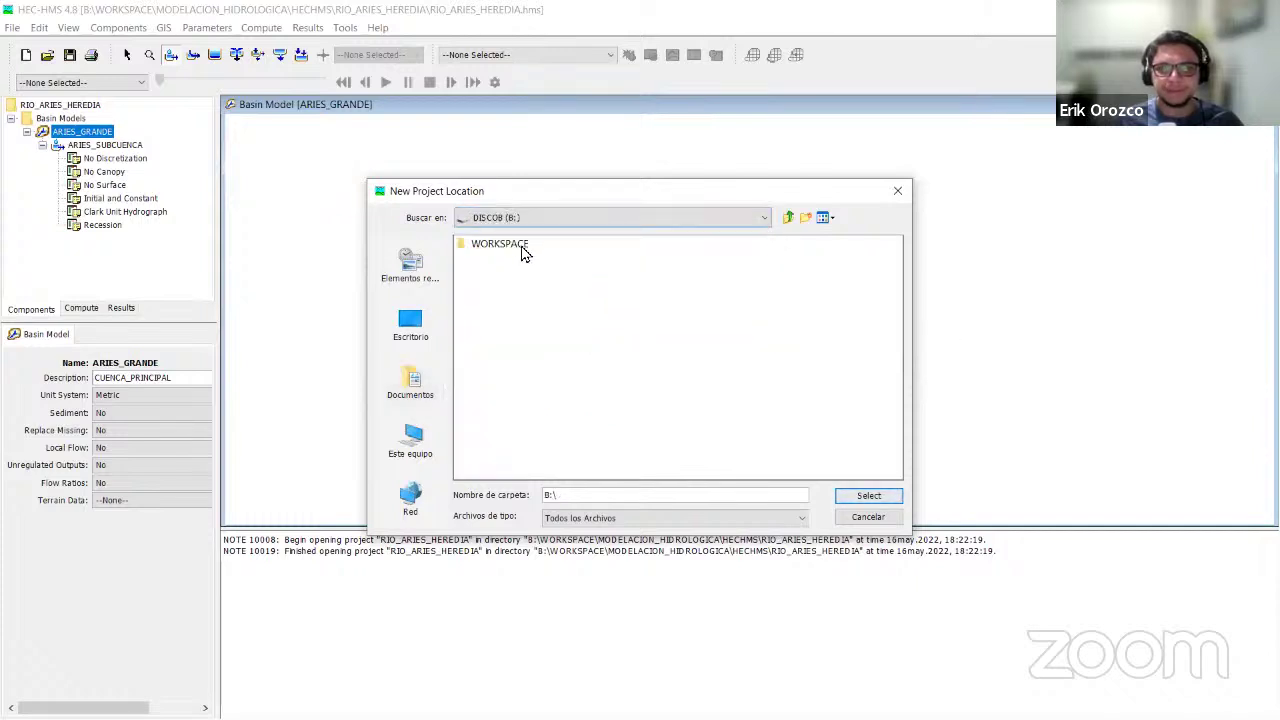
left_click(528, 246)
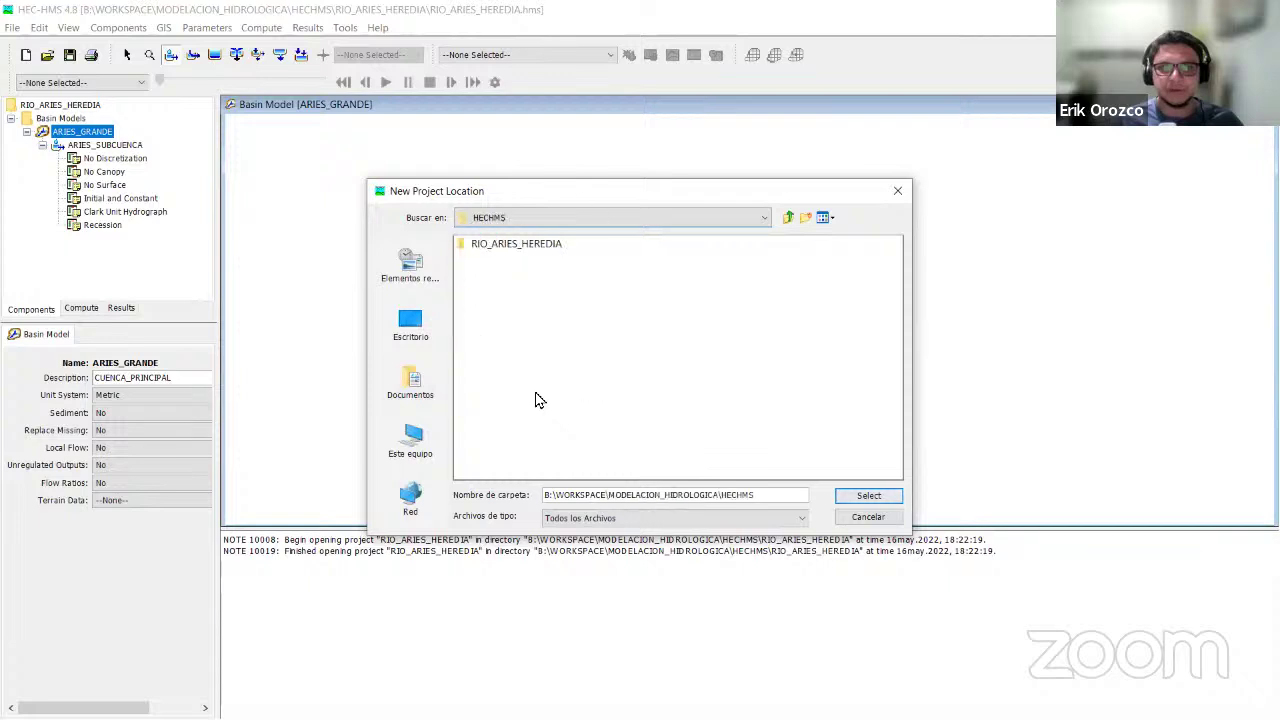
left_click(788, 217)
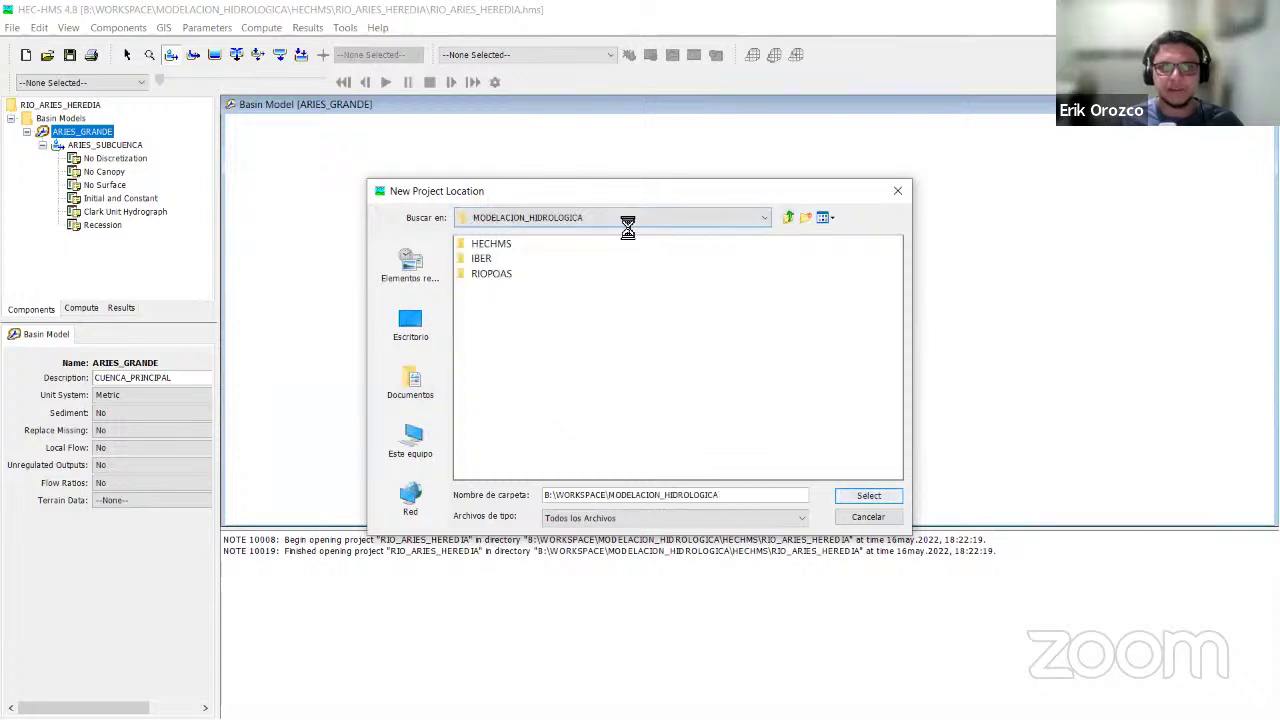
left_click(848, 495)
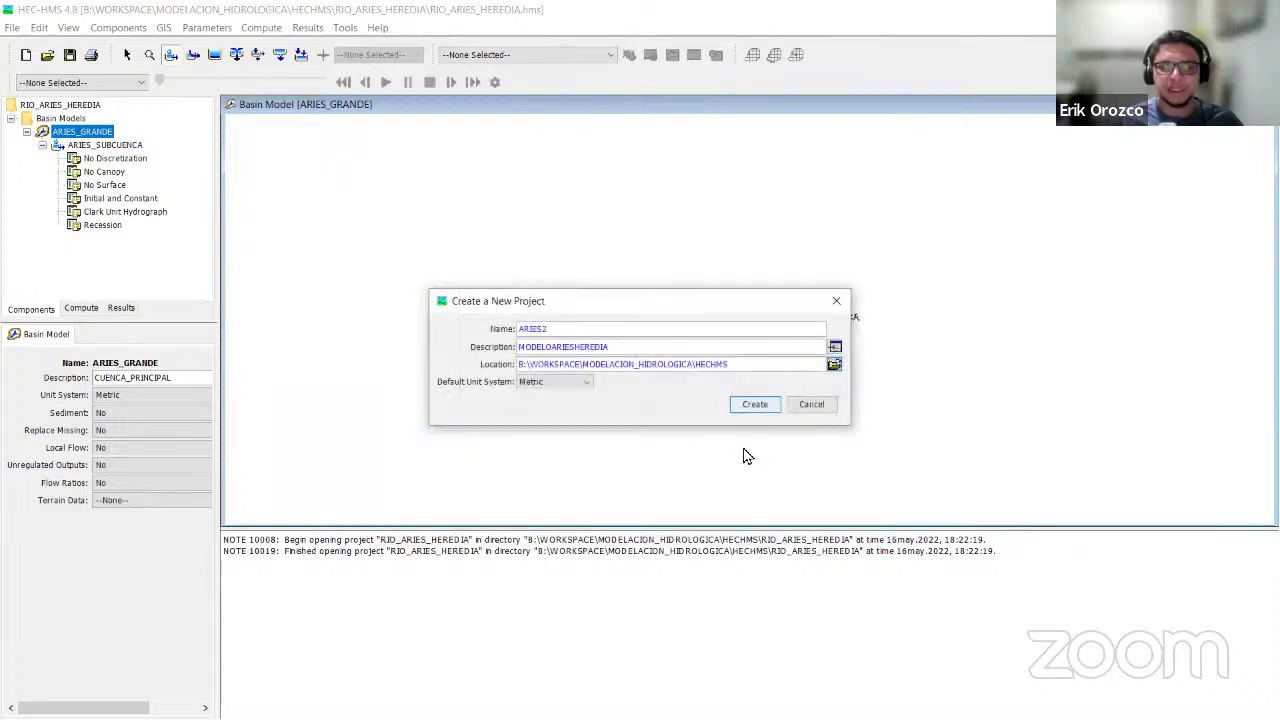
left_click(757, 404)
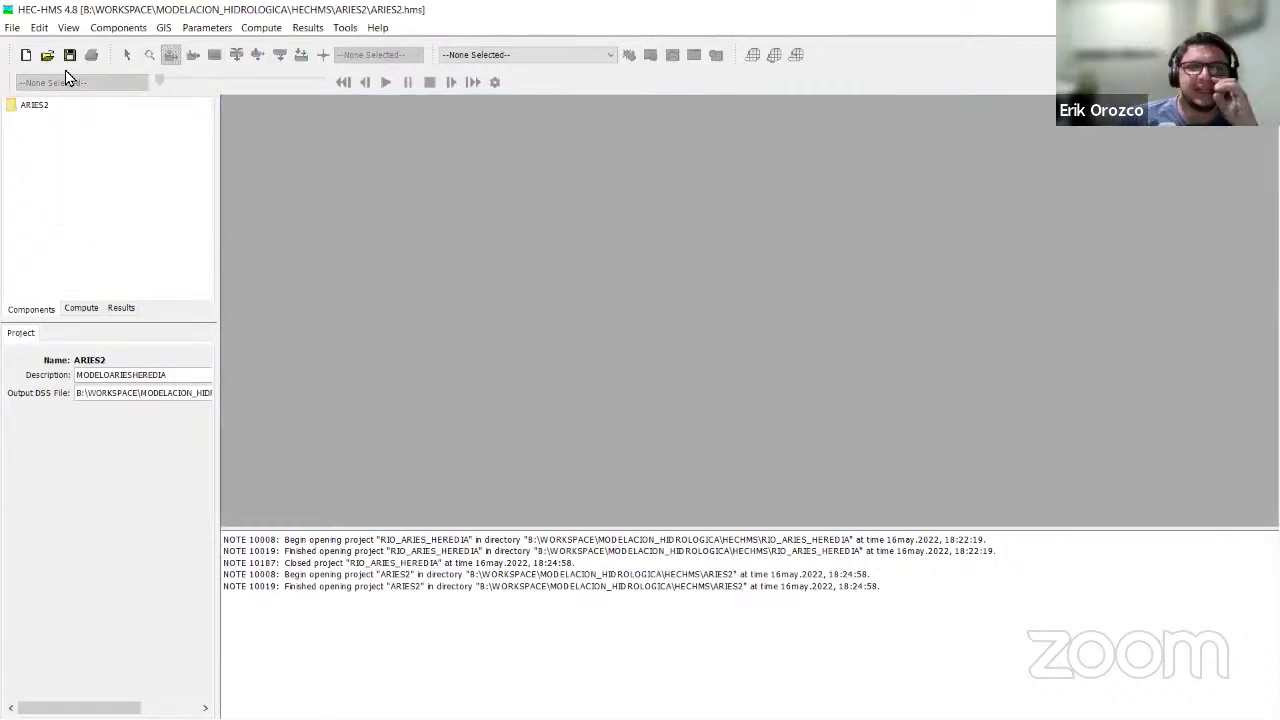
Create a new basin model named ARIES_CUENCA in the project, leaving its description empty.
left_click(160, 25)
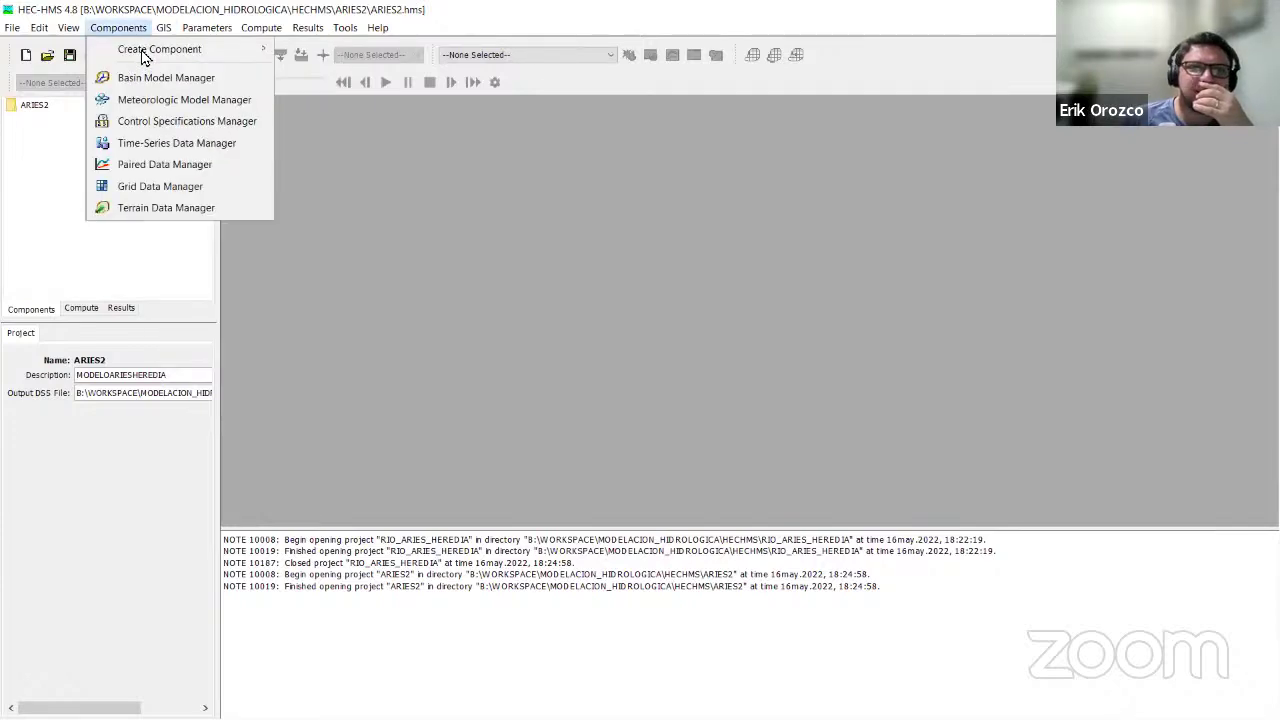
mouse_move(145, 49)
left_click(382, 52)
type("AR")
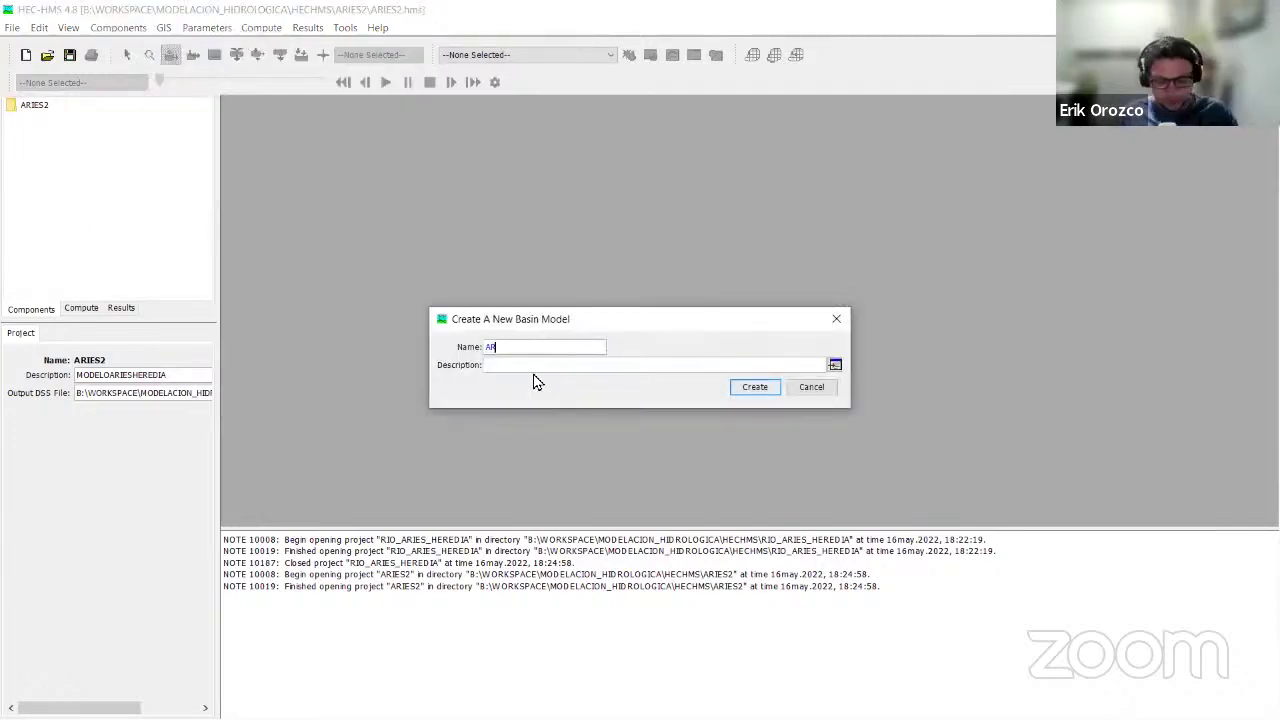
type("IES_")
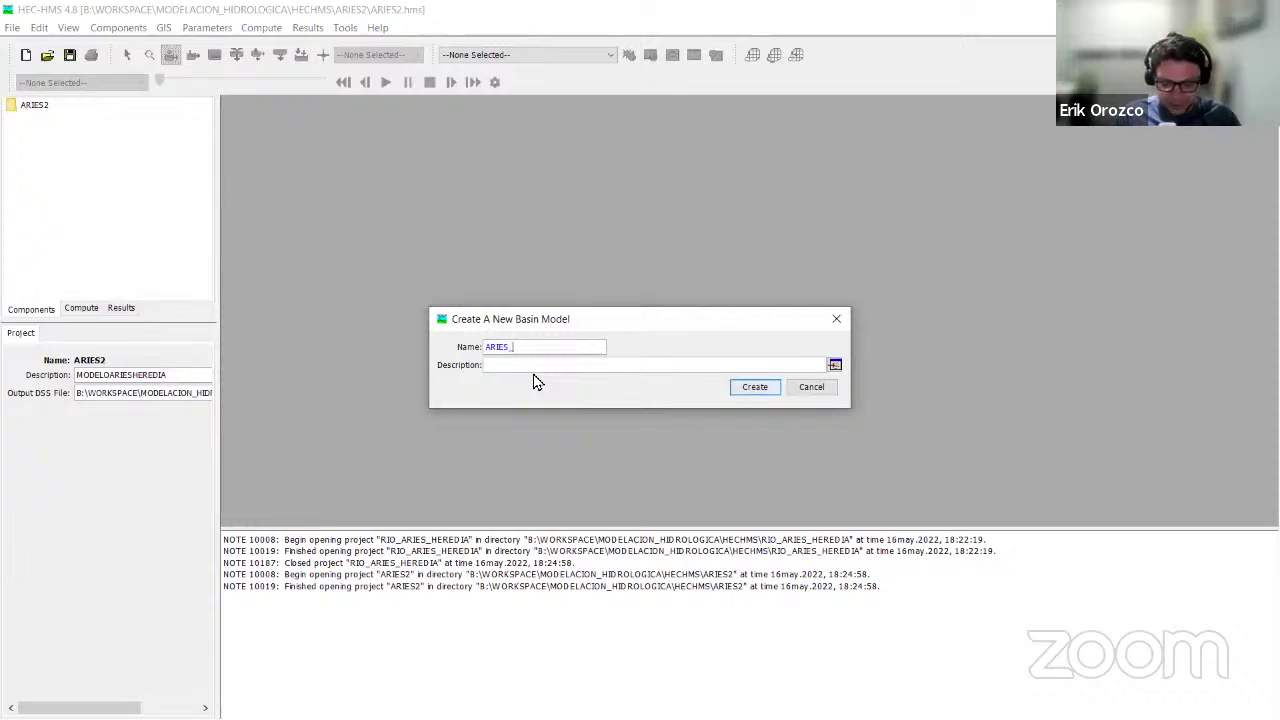
type("CUENCA_GRANDE")
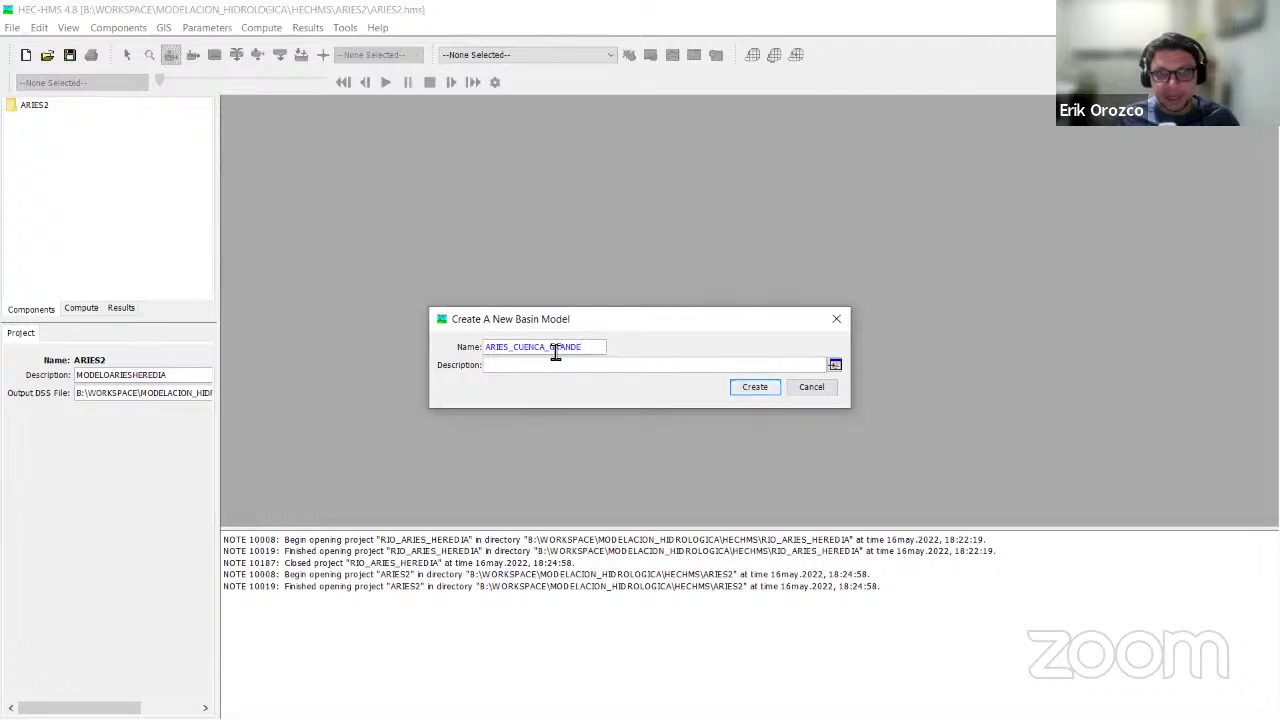
double_click(571, 347)
key("BackSpace")
key("BackSpace")
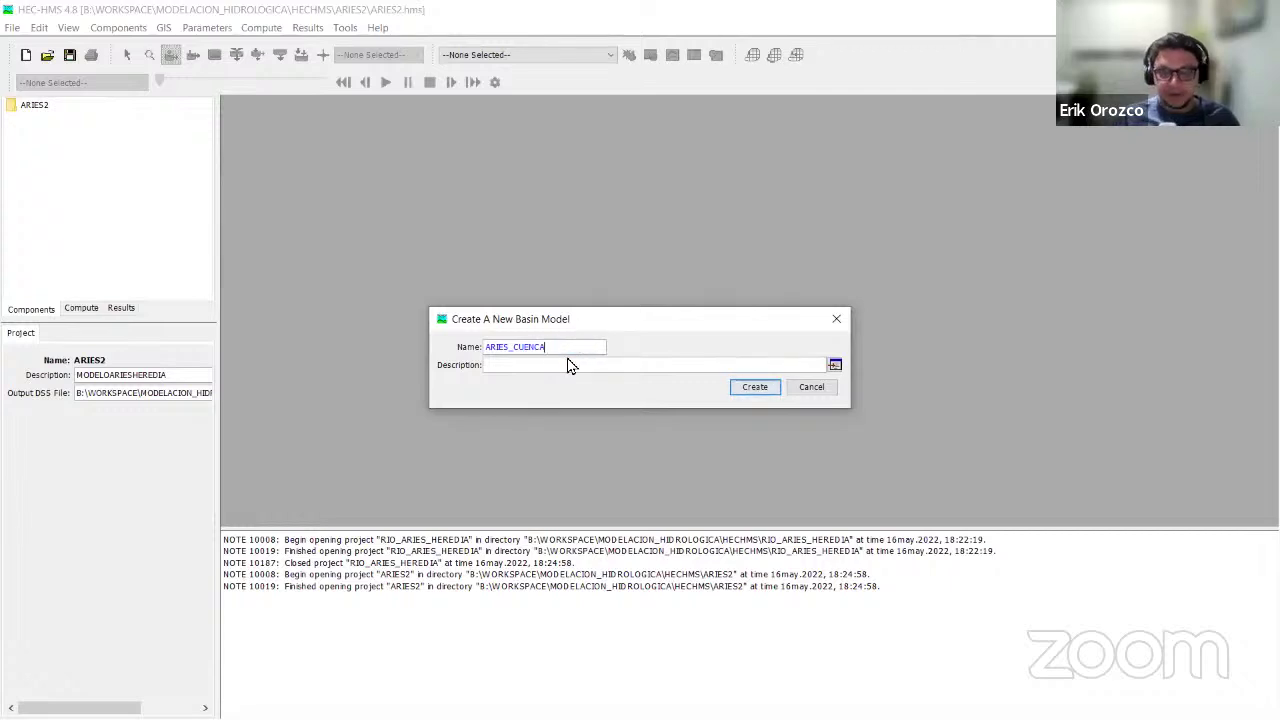
left_click(755, 387)
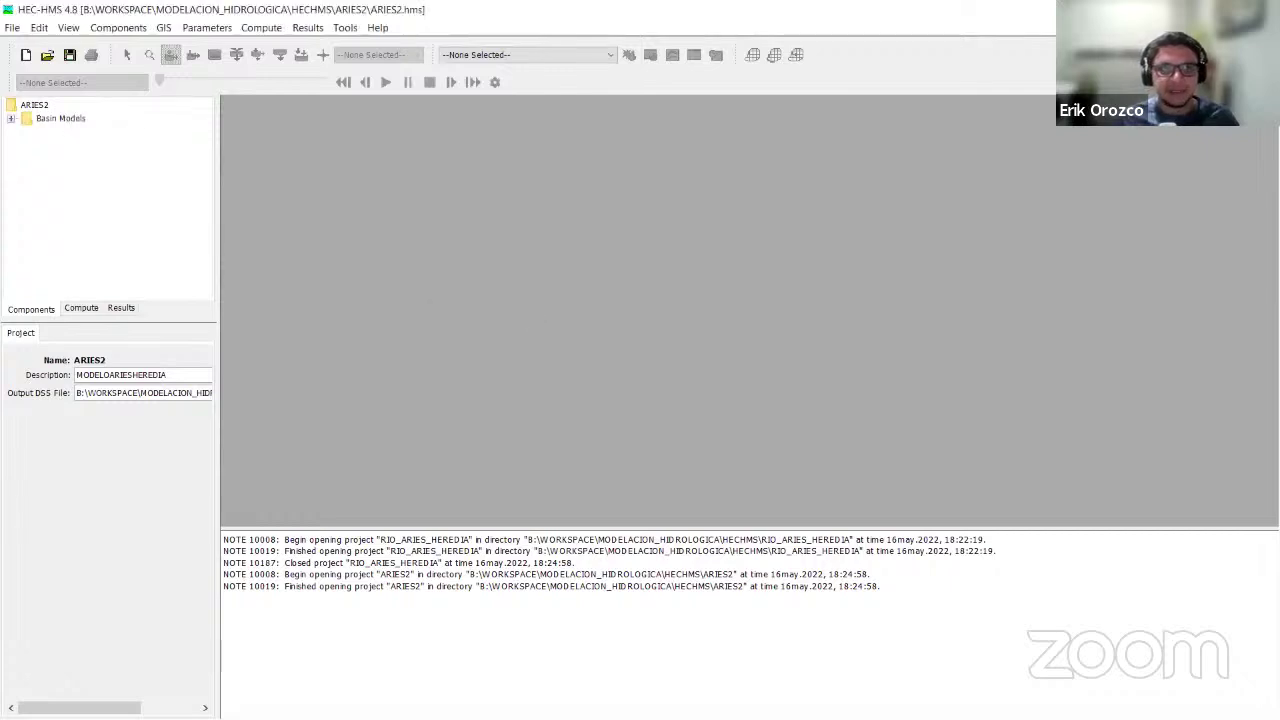
Open the ARIES_CUENCA basin model and place a subbasin element named ARIES_SUBCUENCA in its map.
left_click(12, 119)
left_click(86, 132)
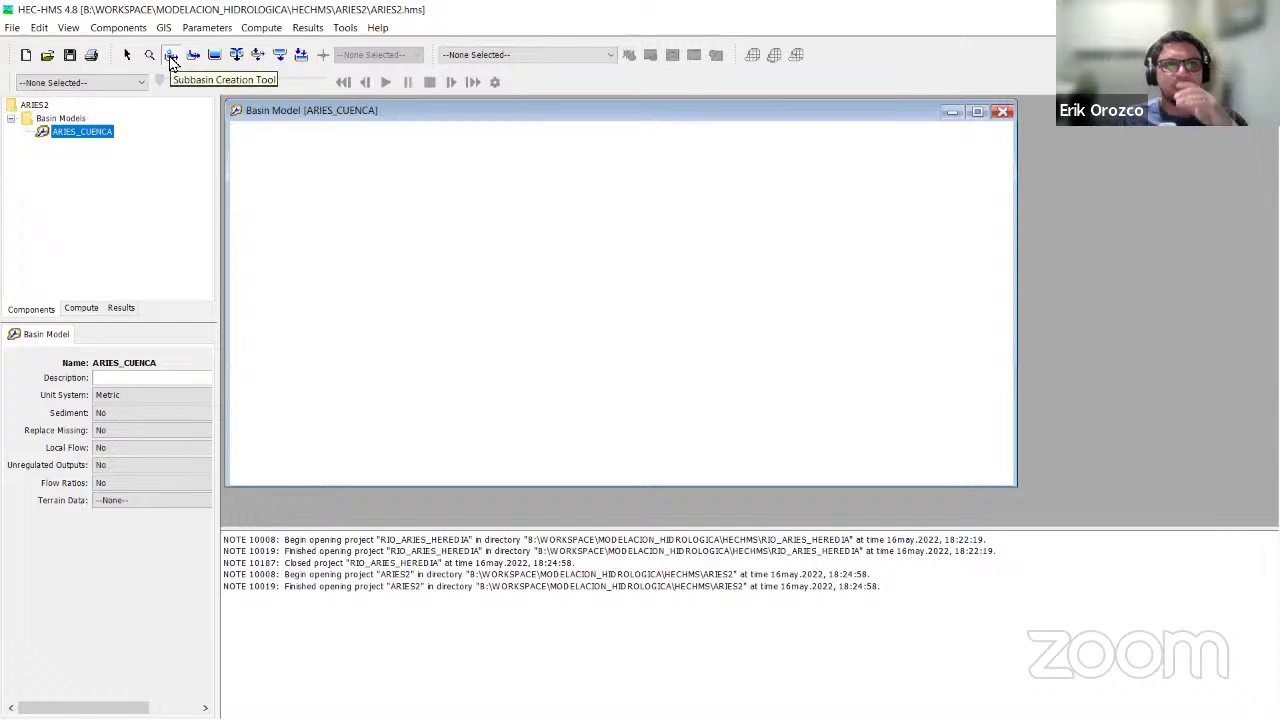
left_click(171, 56)
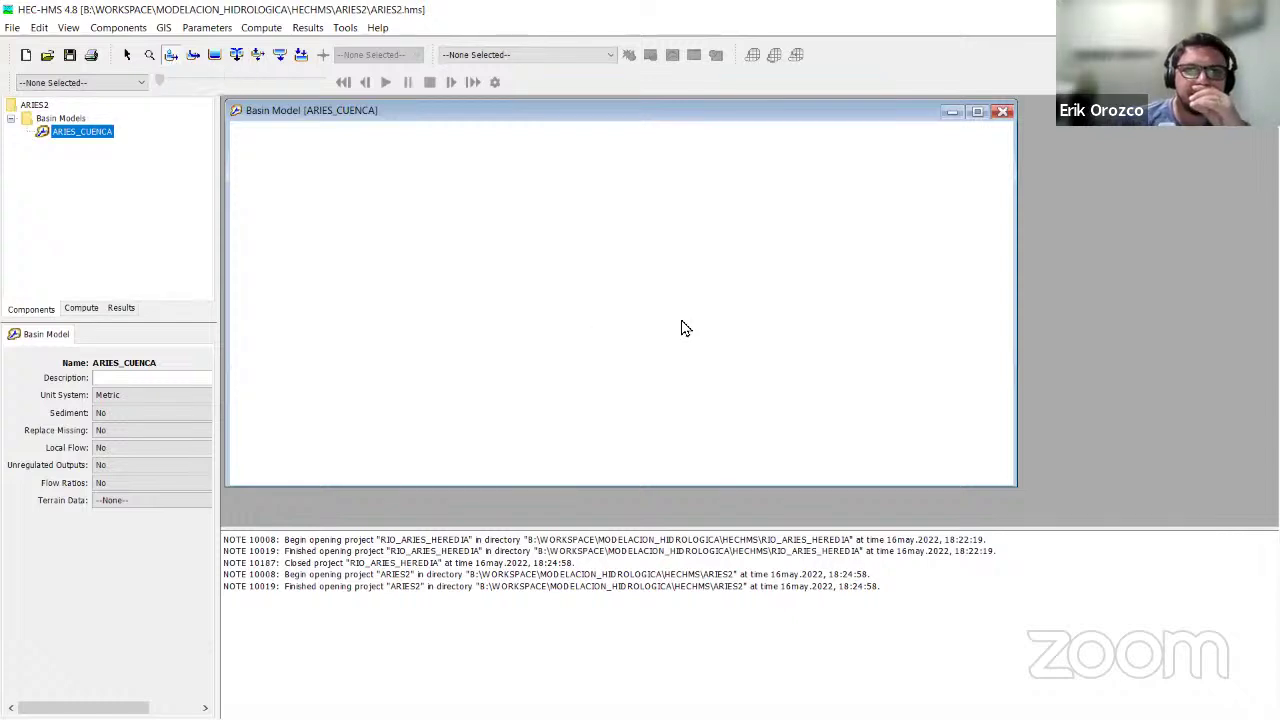
left_click(590, 366)
type("ARI")
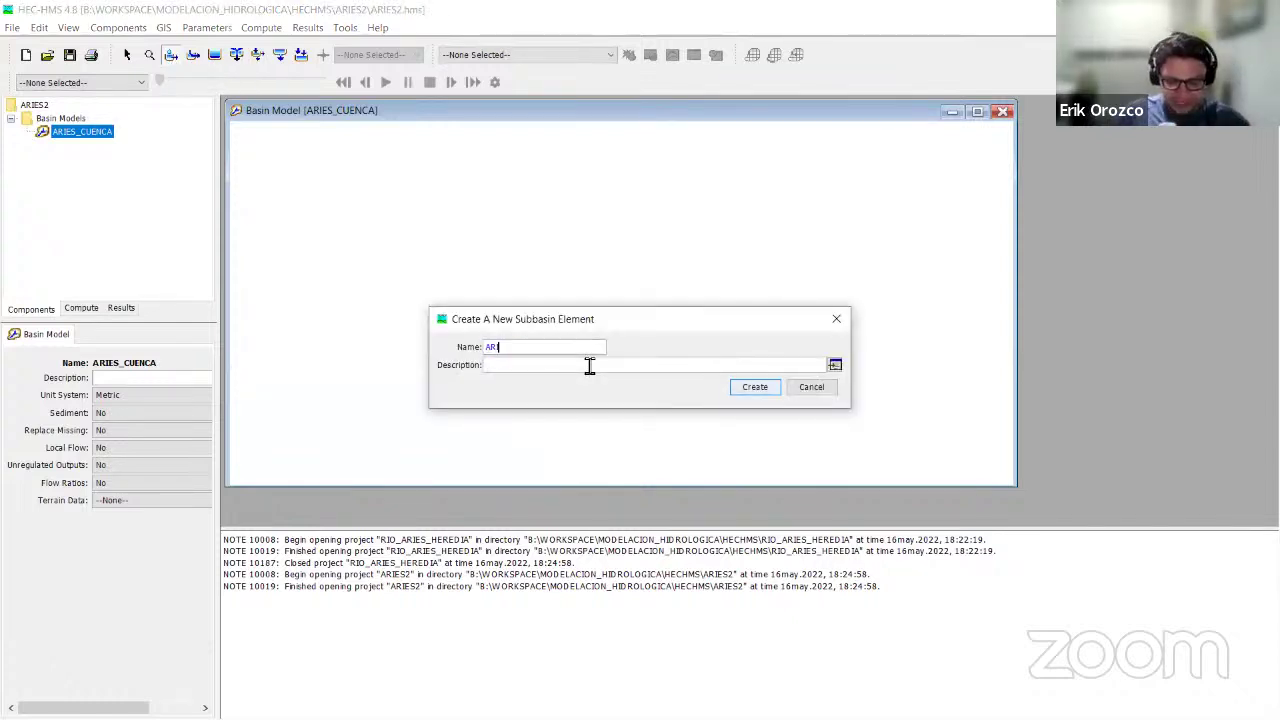
type("ES_SUBCUENCA")
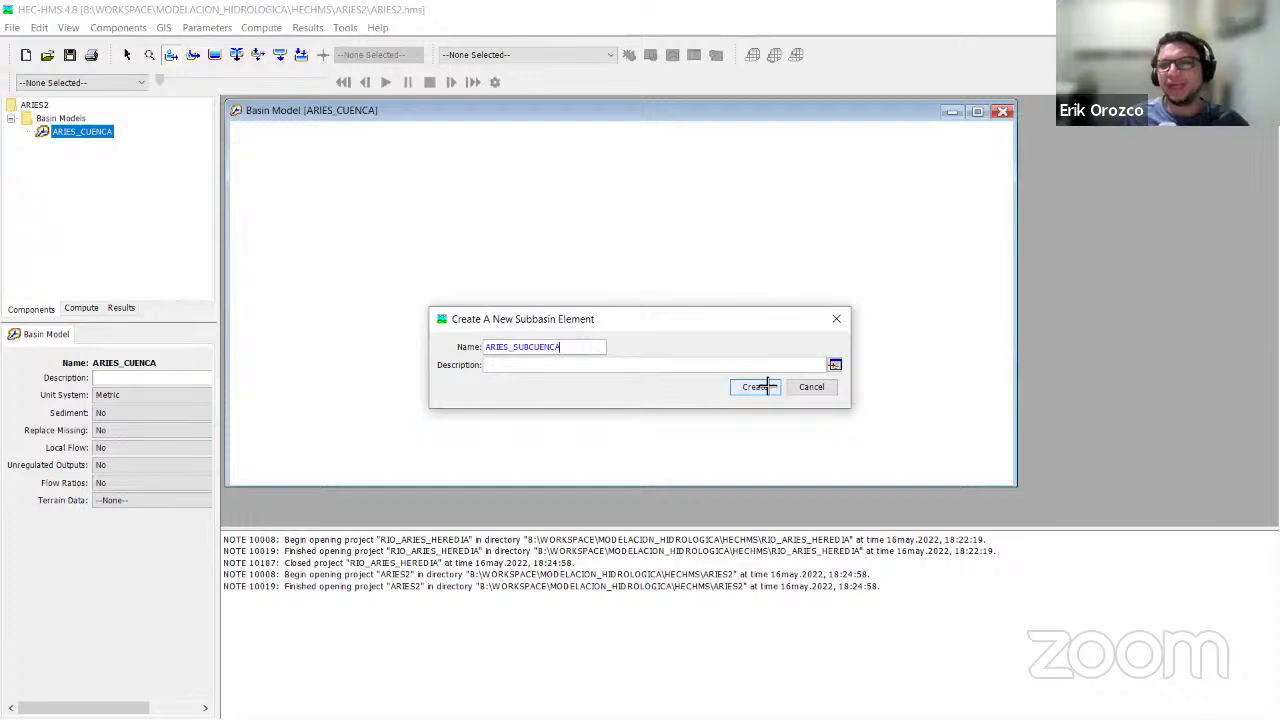
left_click(767, 386)
Maximize the basin map window and expand ARIES_CUENCA and its subbasin in the project tree.
left_click(977, 111)
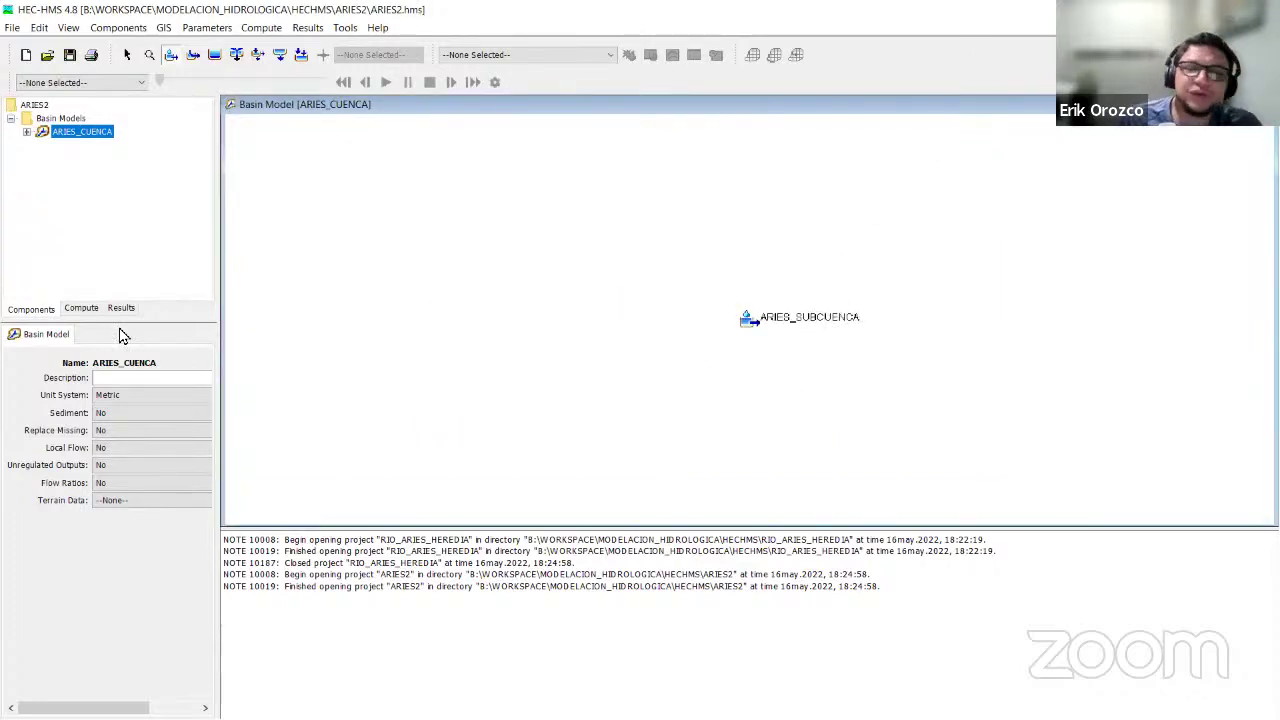
left_click(26, 132)
left_click(42, 146)
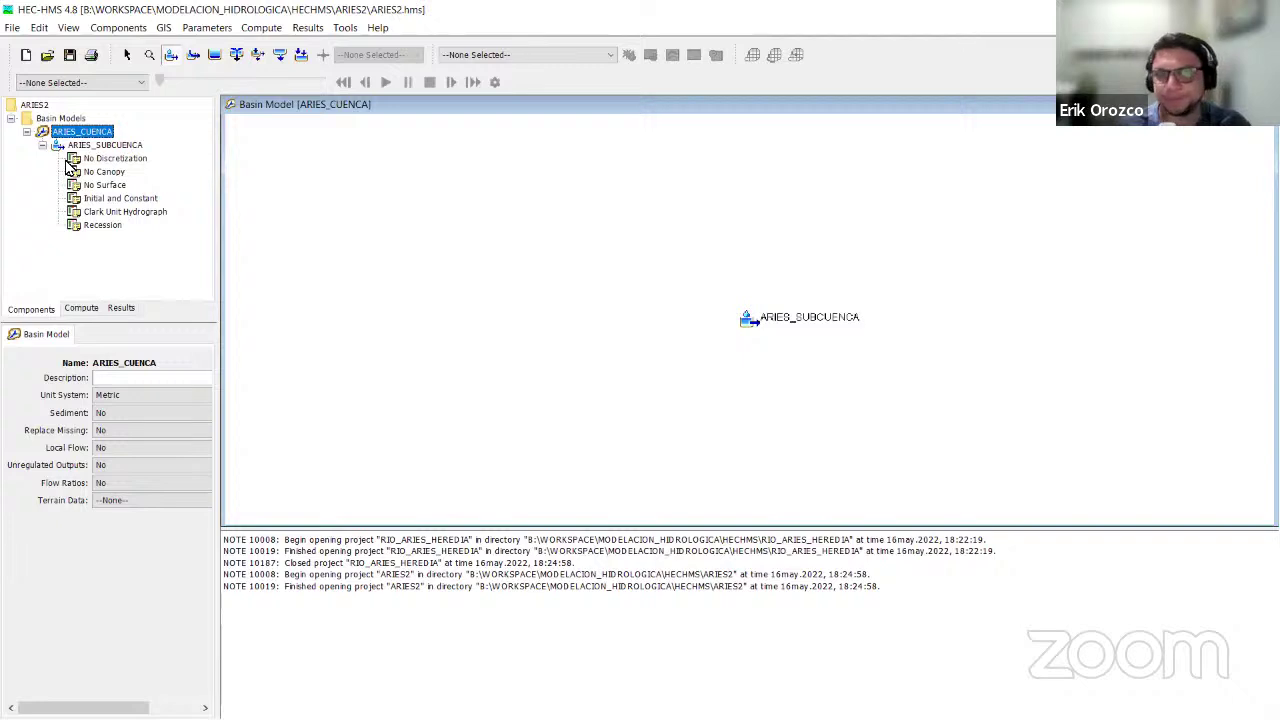
left_click(164, 29)
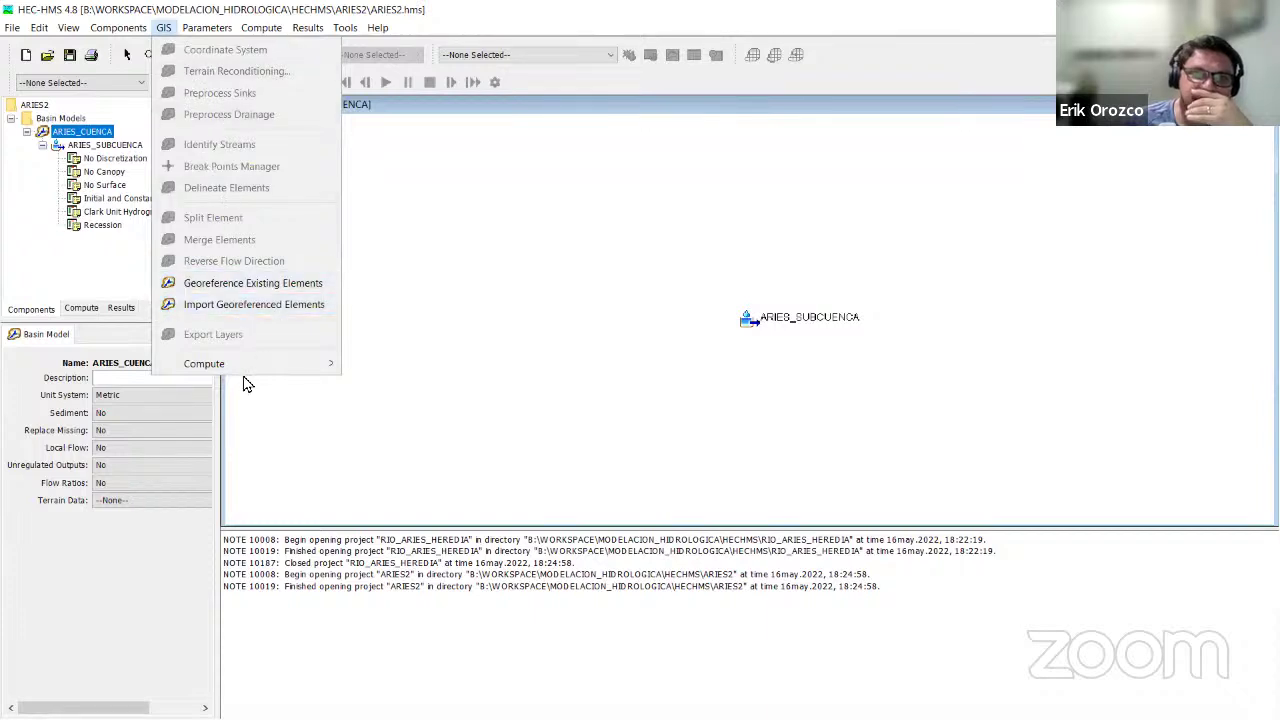
mouse_move(190, 35)
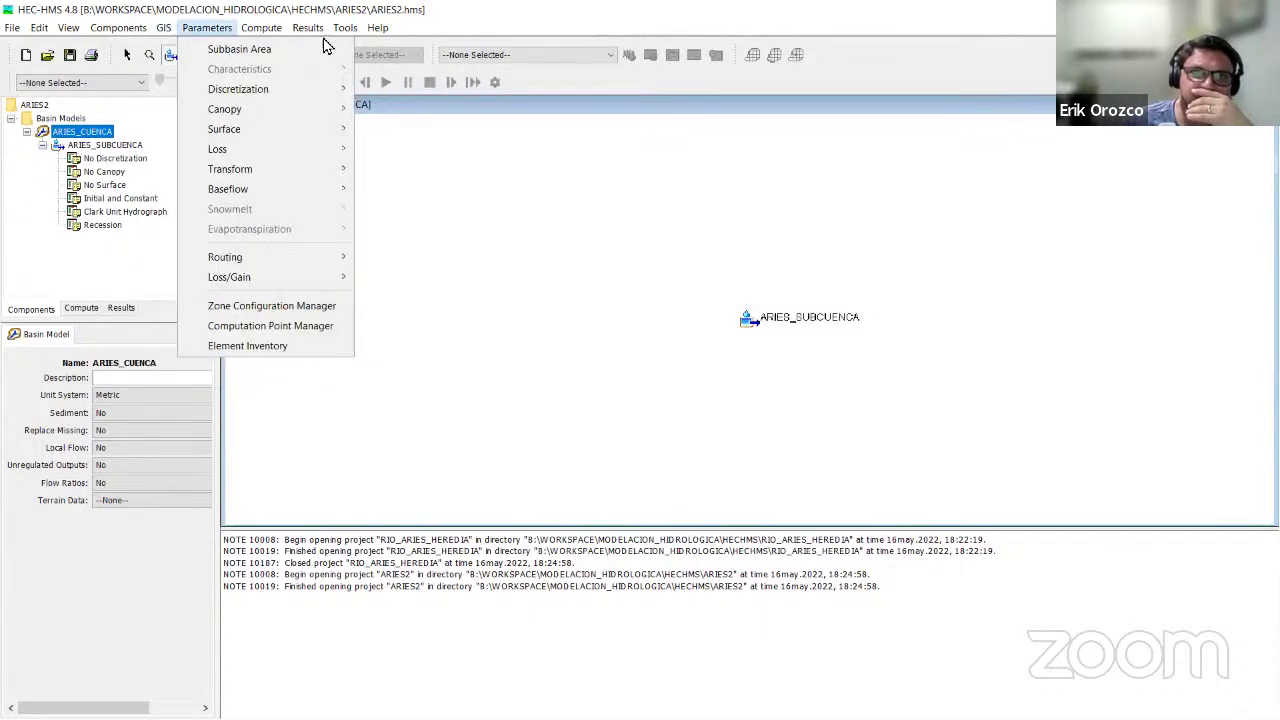
mouse_move(118, 28)
mouse_move(68, 28)
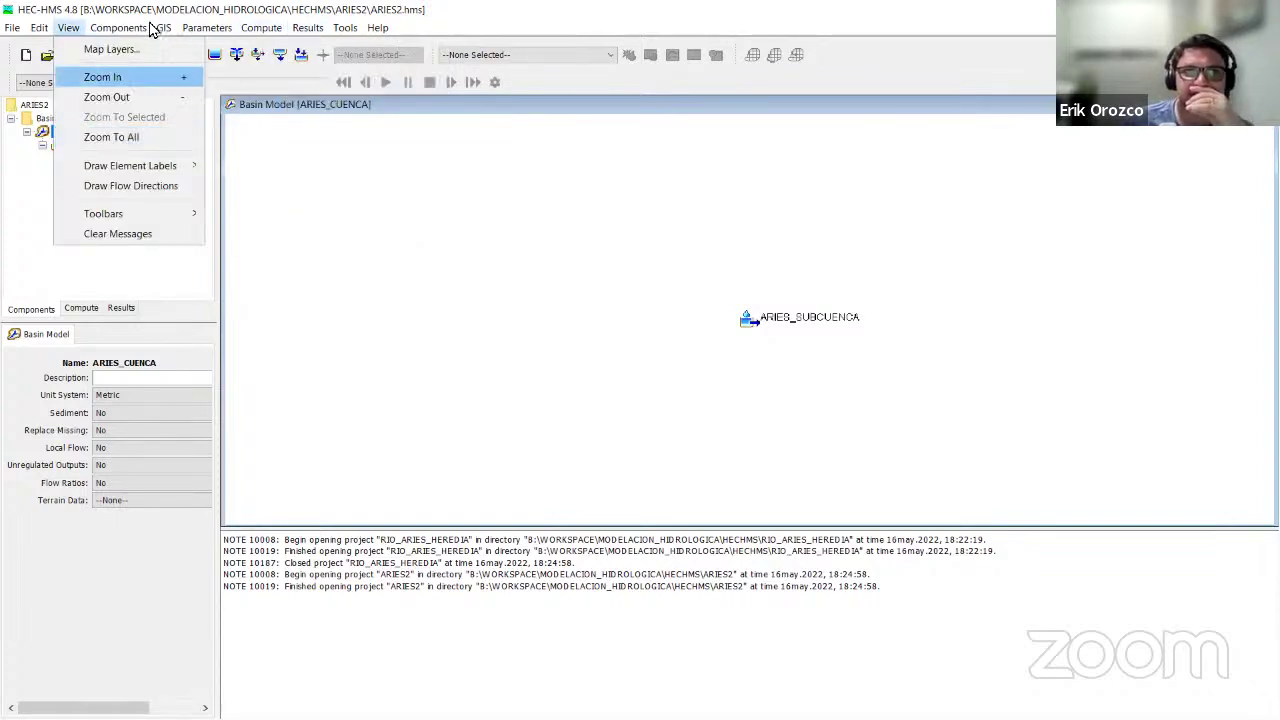
left_click(418, 17)
left_click(163, 28)
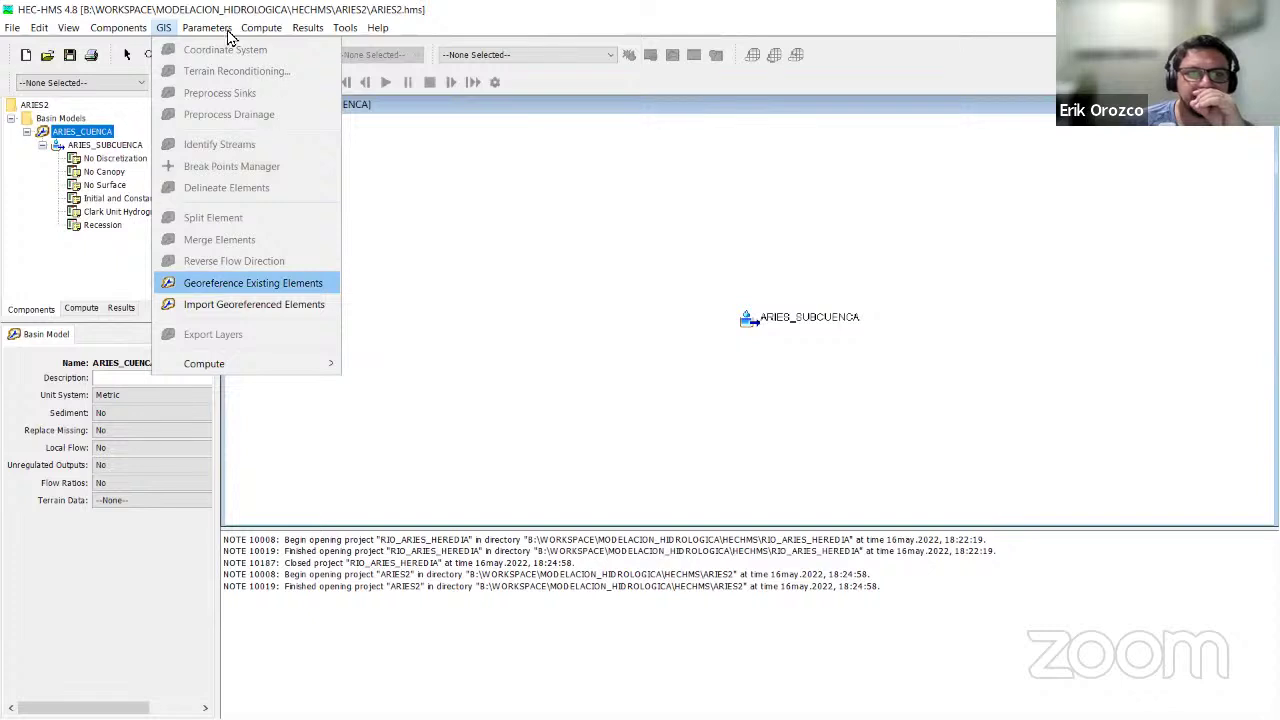
left_click(266, 12)
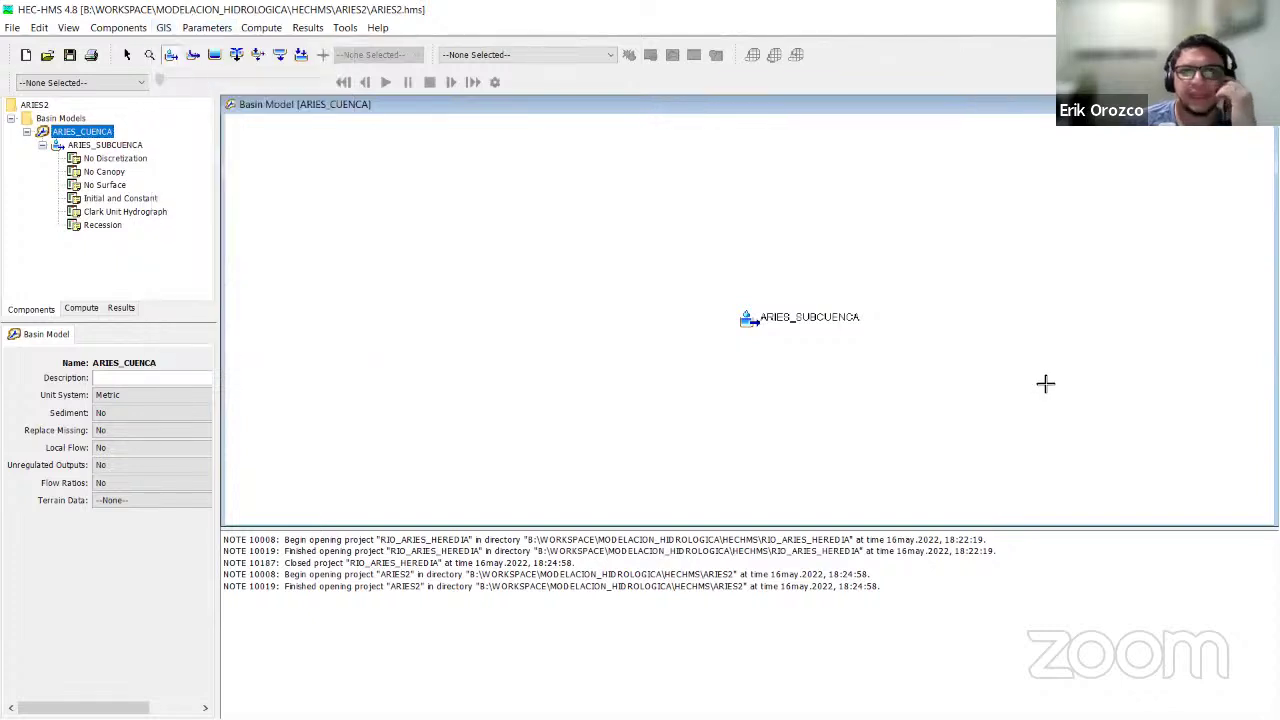
Set the ARIES_SUBCUENCA subbasin's area to 1.85 km2, keeping its discretization, canopy and surface methods at None.
left_click(90, 147)
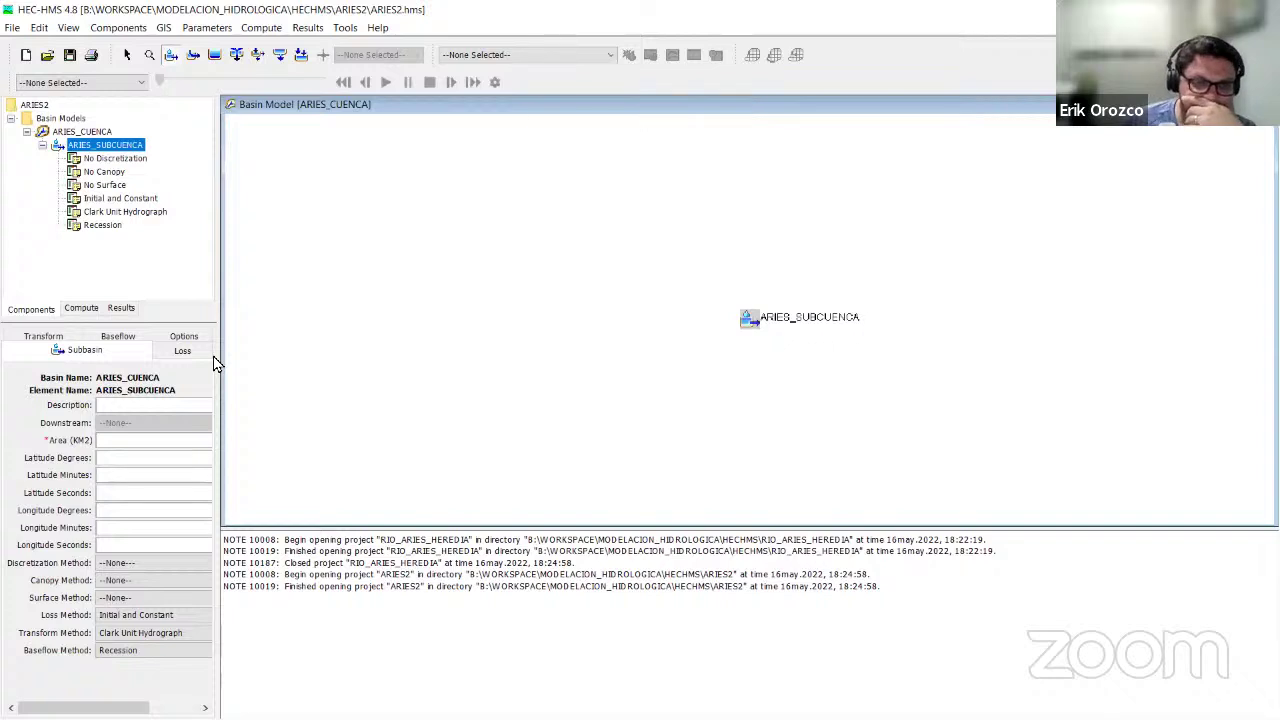
type("1.85")
left_click(138, 545)
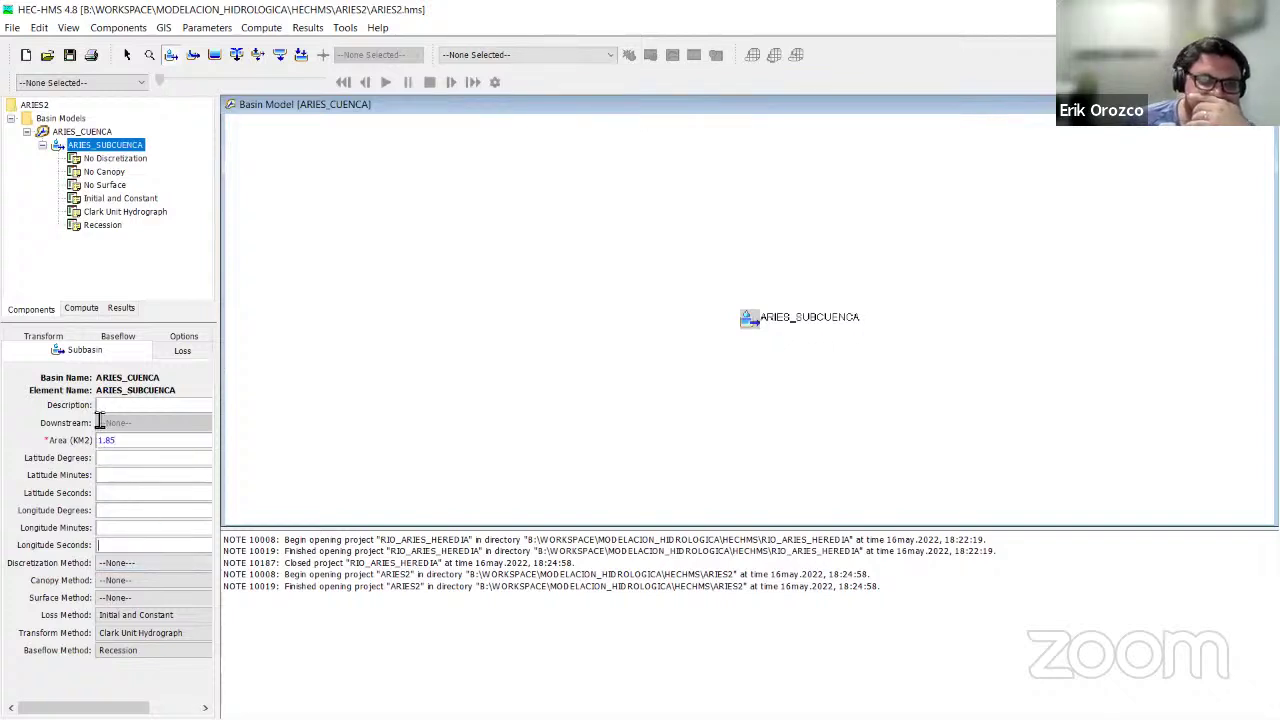
left_click(150, 564)
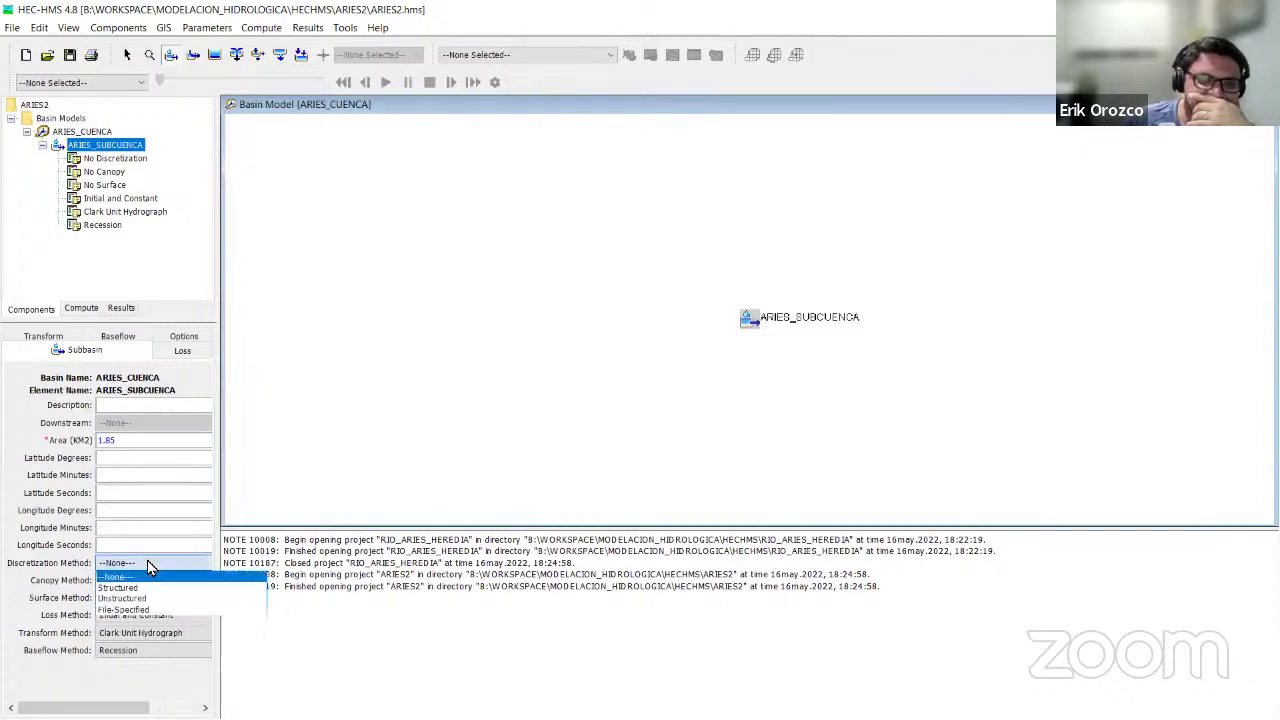
left_click(147, 560)
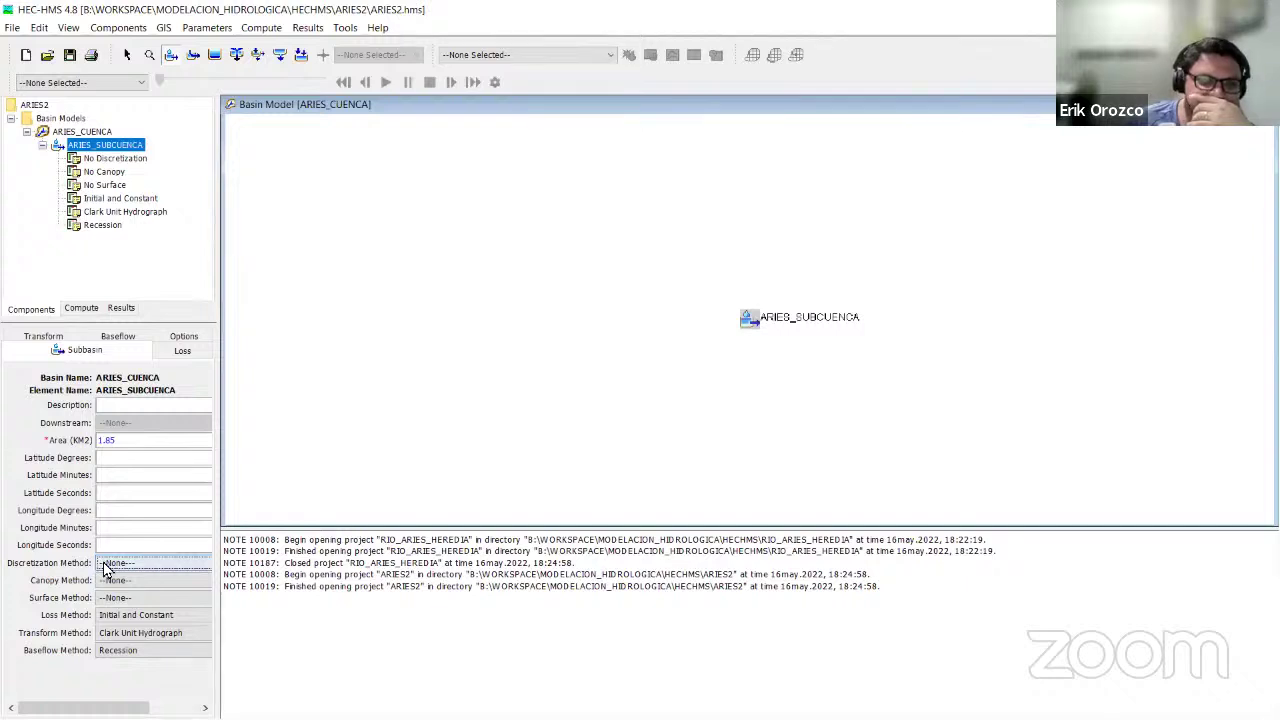
left_click(140, 592)
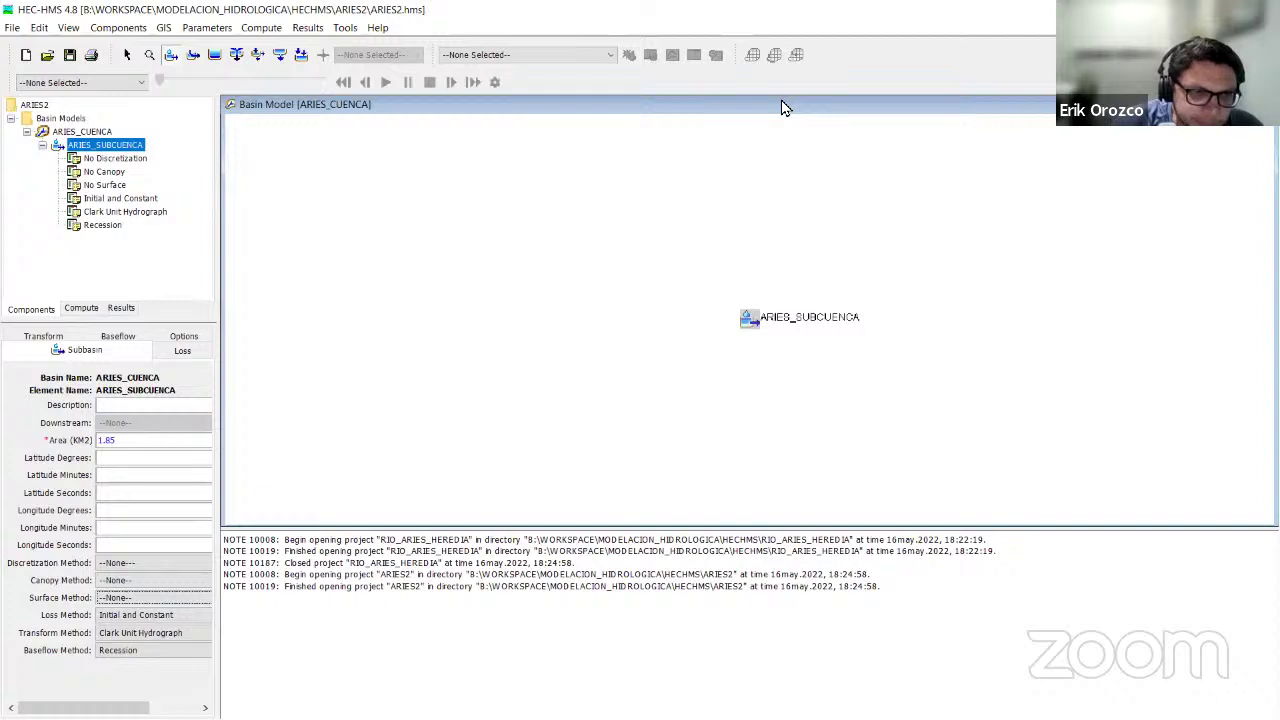
left_click_drag(9, 628, 28, 668)
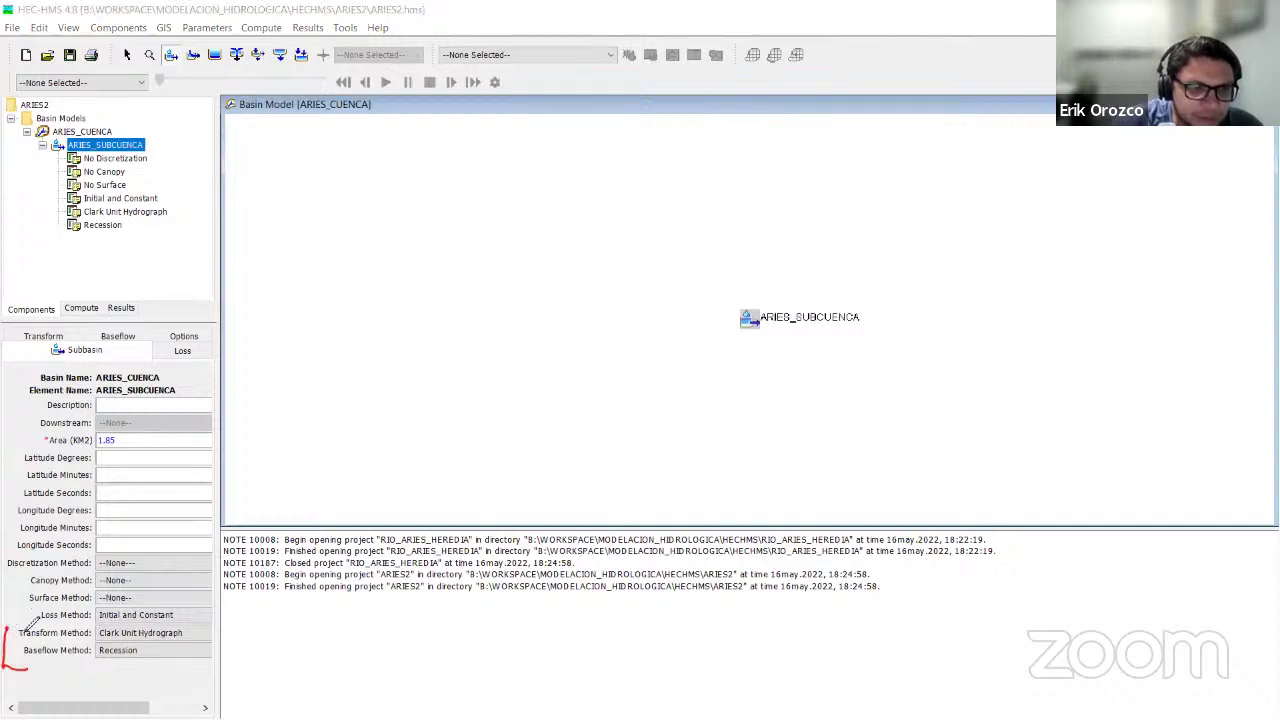
mouse_move(46, 610)
left_mouse_down()
mouse_move(28, 611)
mouse_move(42, 628)
left_mouse_up()
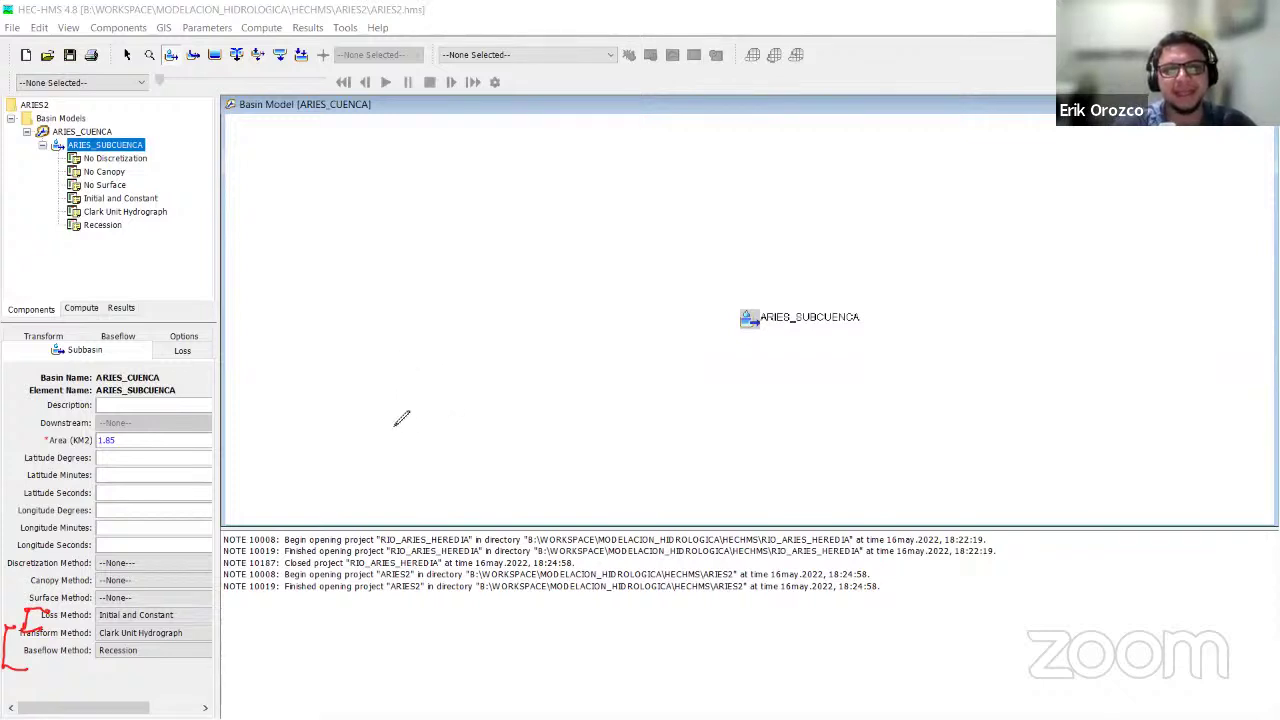
left_click_drag(363, 275, 386, 319)
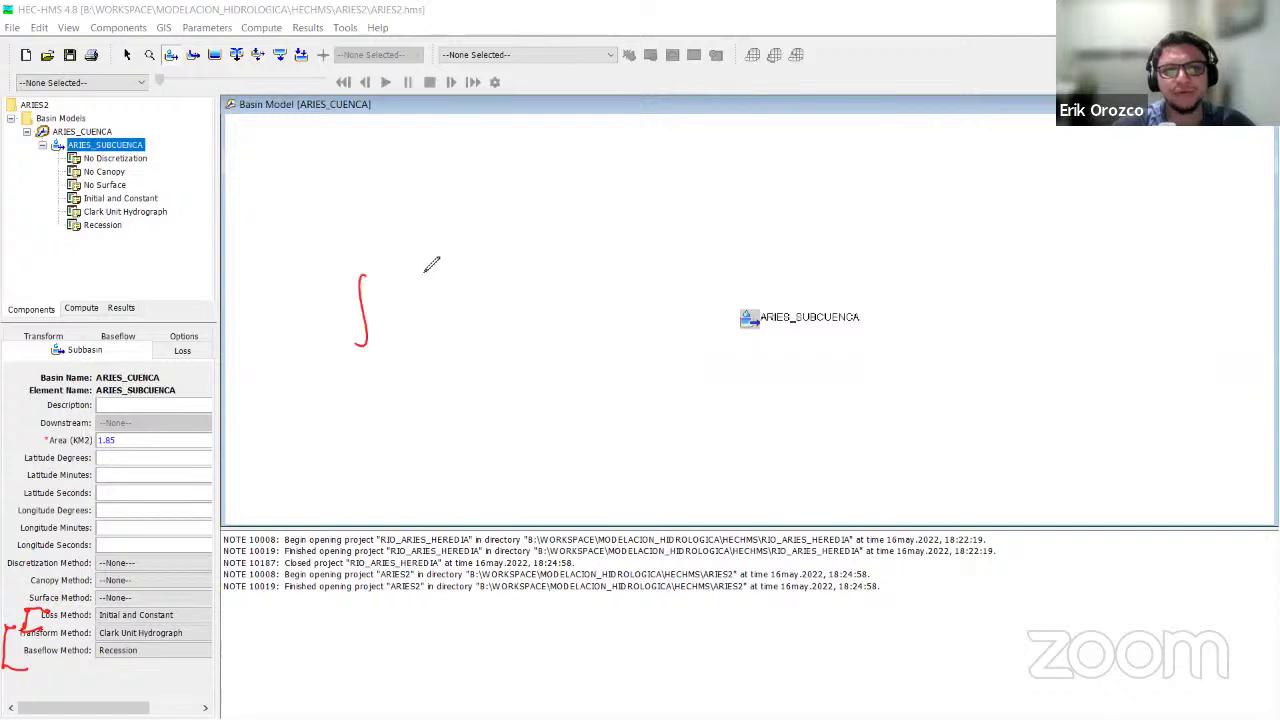
mouse_move(420, 264)
left_mouse_down()
mouse_move(440, 337)
mouse_move(463, 323)
left_mouse_up()
left_click_drag(498, 261, 550, 307)
left_click_drag(570, 262, 591, 320)
mouse_move(369, 418)
left_mouse_down()
mouse_move(411, 511)
mouse_move(422, 446)
left_mouse_up()
mouse_move(565, 423)
left_mouse_down()
mouse_move(573, 492)
mouse_move(610, 491)
mouse_move(586, 467)
left_mouse_up()
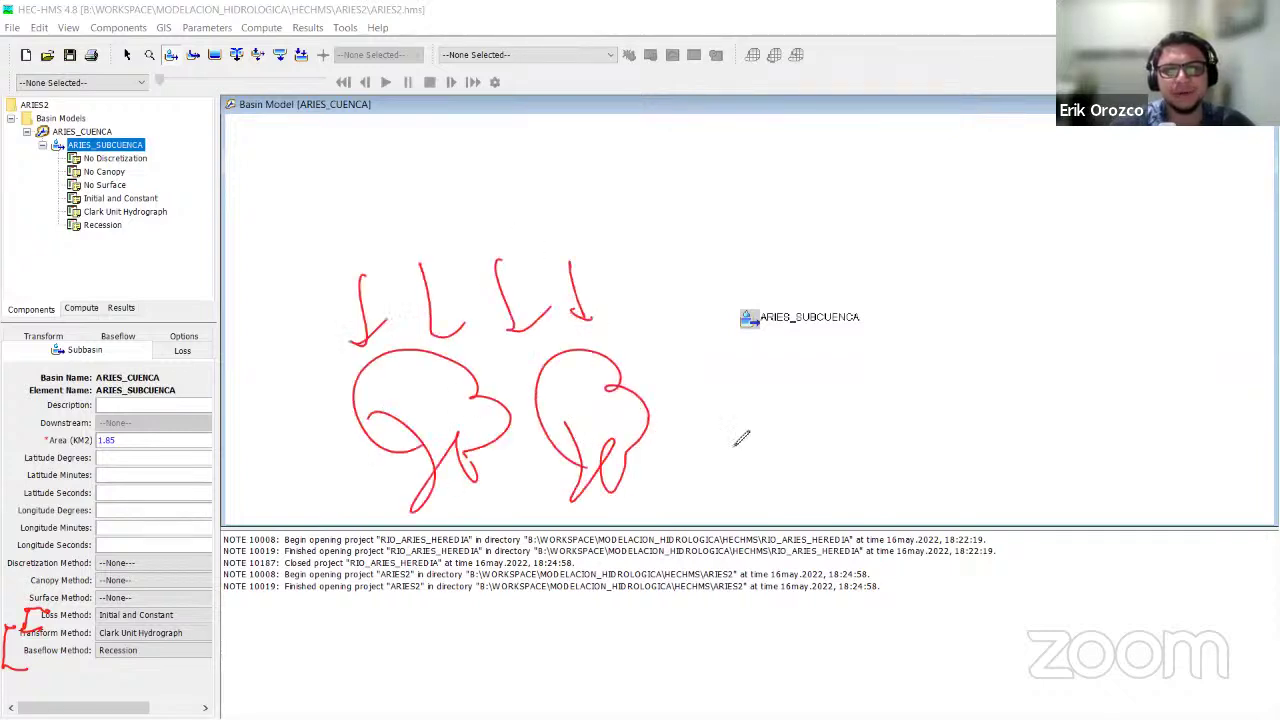
mouse_move(694, 440)
left_mouse_down()
mouse_move(691, 486)
mouse_move(719, 482)
left_mouse_up()
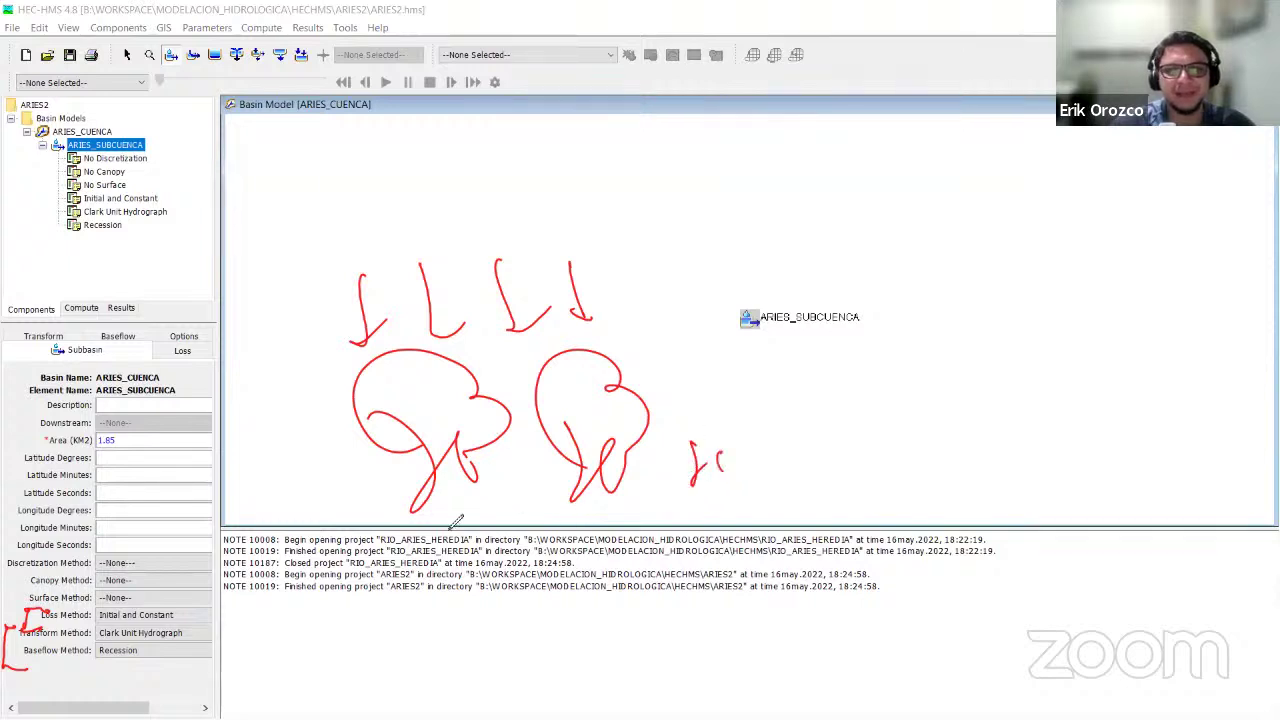
left_click_drag(483, 488, 485, 527)
left_click_drag(418, 520, 416, 560)
mouse_move(373, 512)
left_mouse_down()
mouse_move(401, 547)
mouse_move(780, 516)
left_mouse_up()
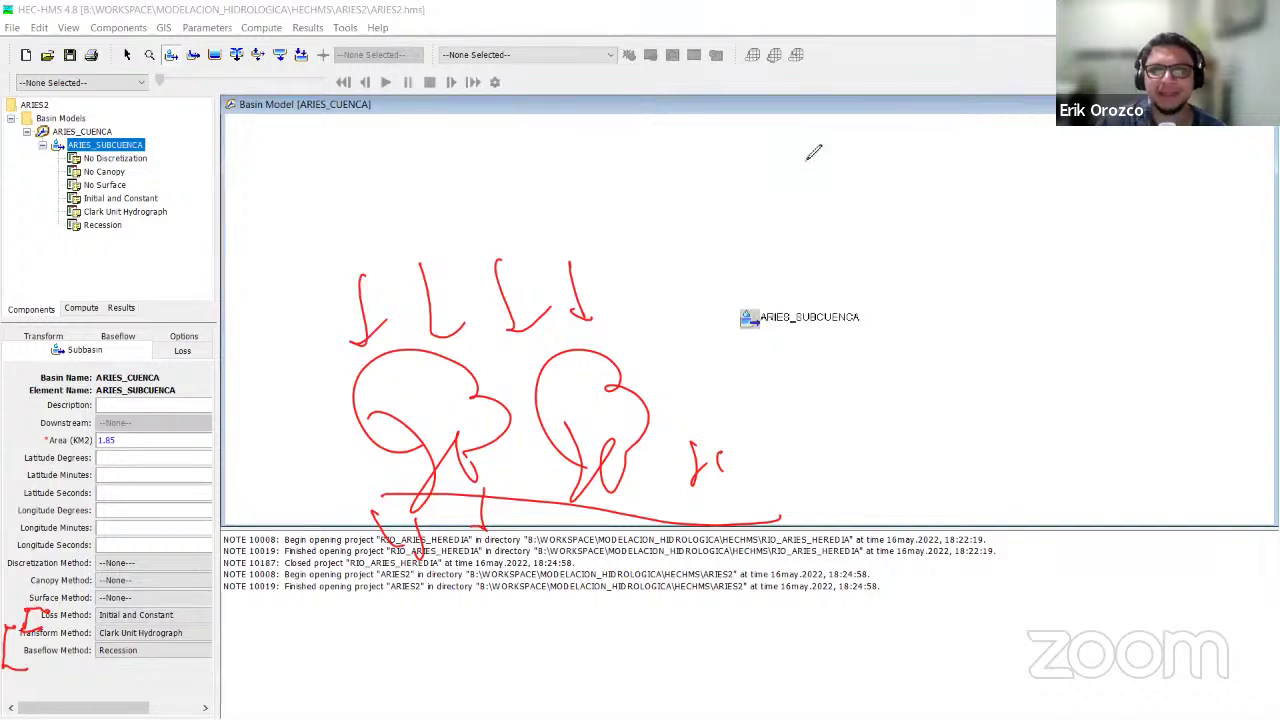
key("e")
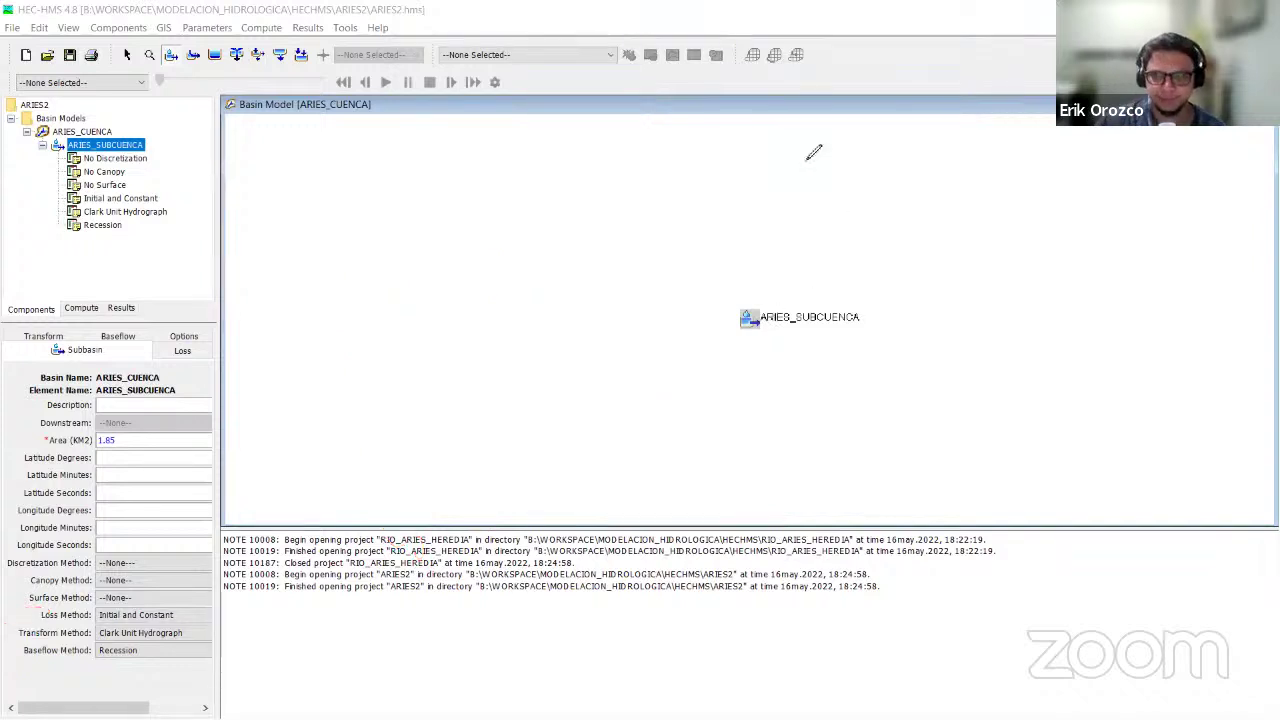
Change the loss method of ARIES_SUBCUENCA to SCS Curve Number and accept losing its current loss data.
left_click(166, 620)
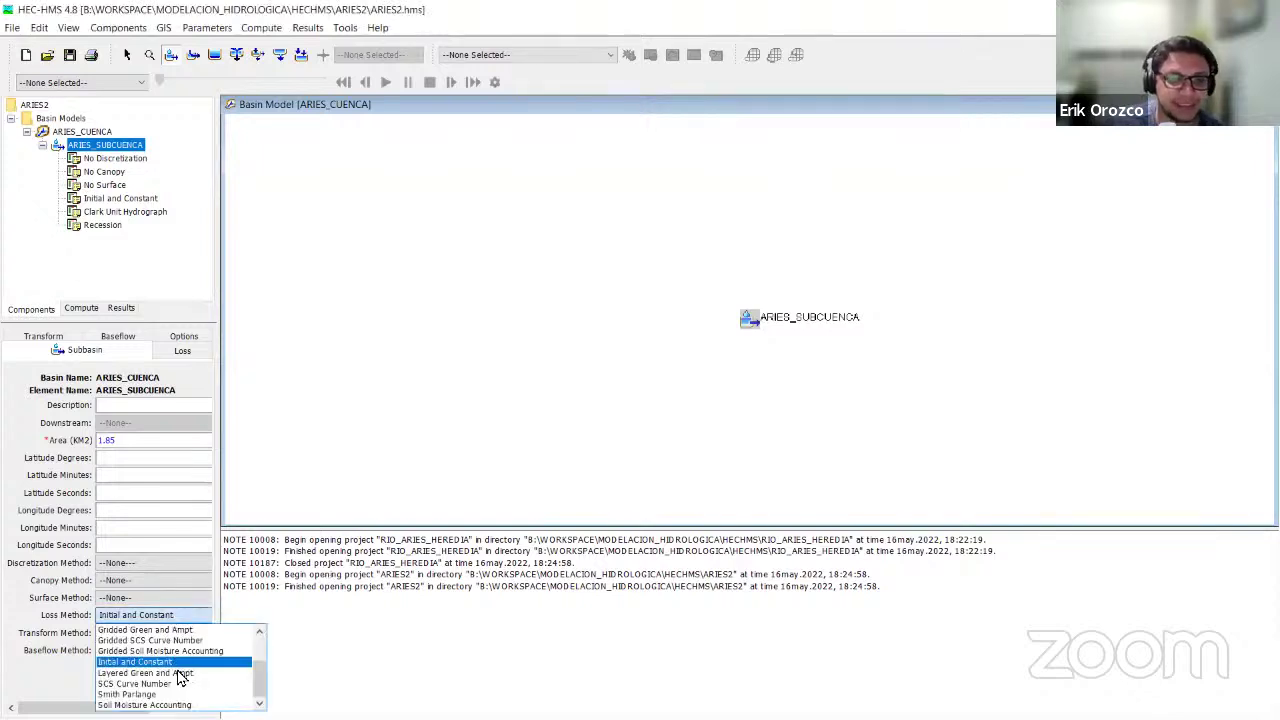
scroll(183, 675, "up", 2)
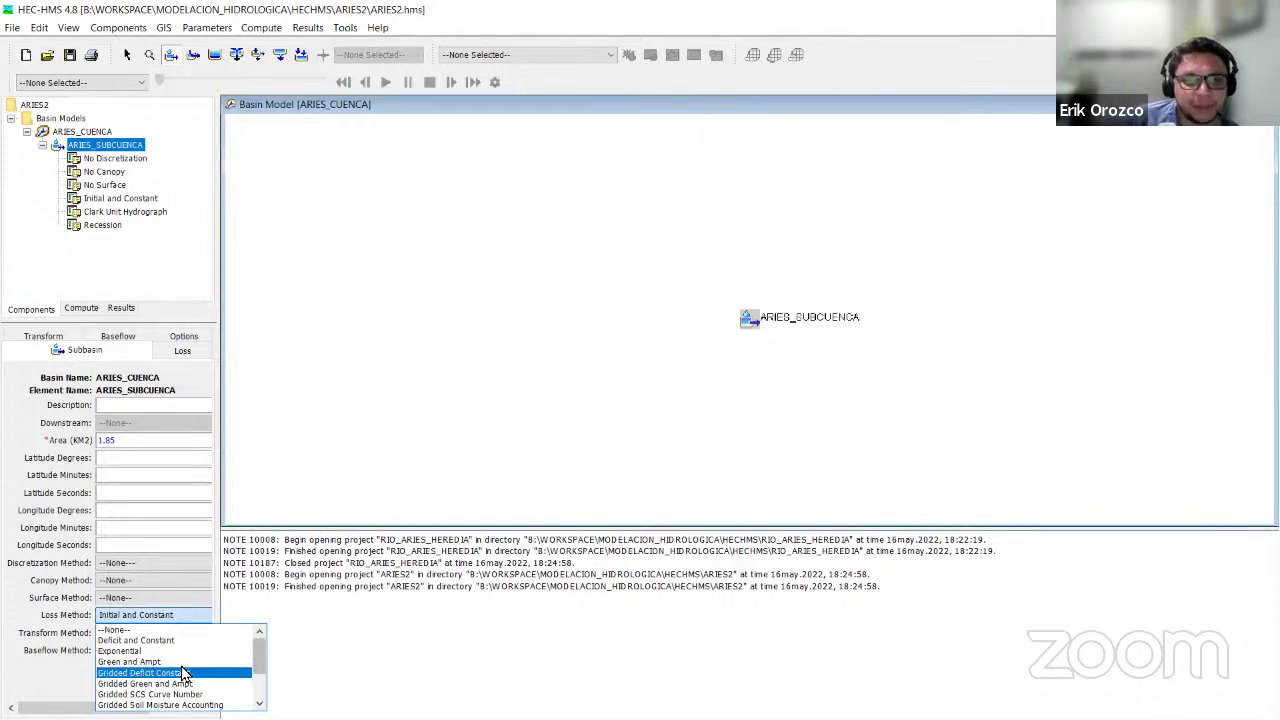
scroll(185, 670, "down", 2)
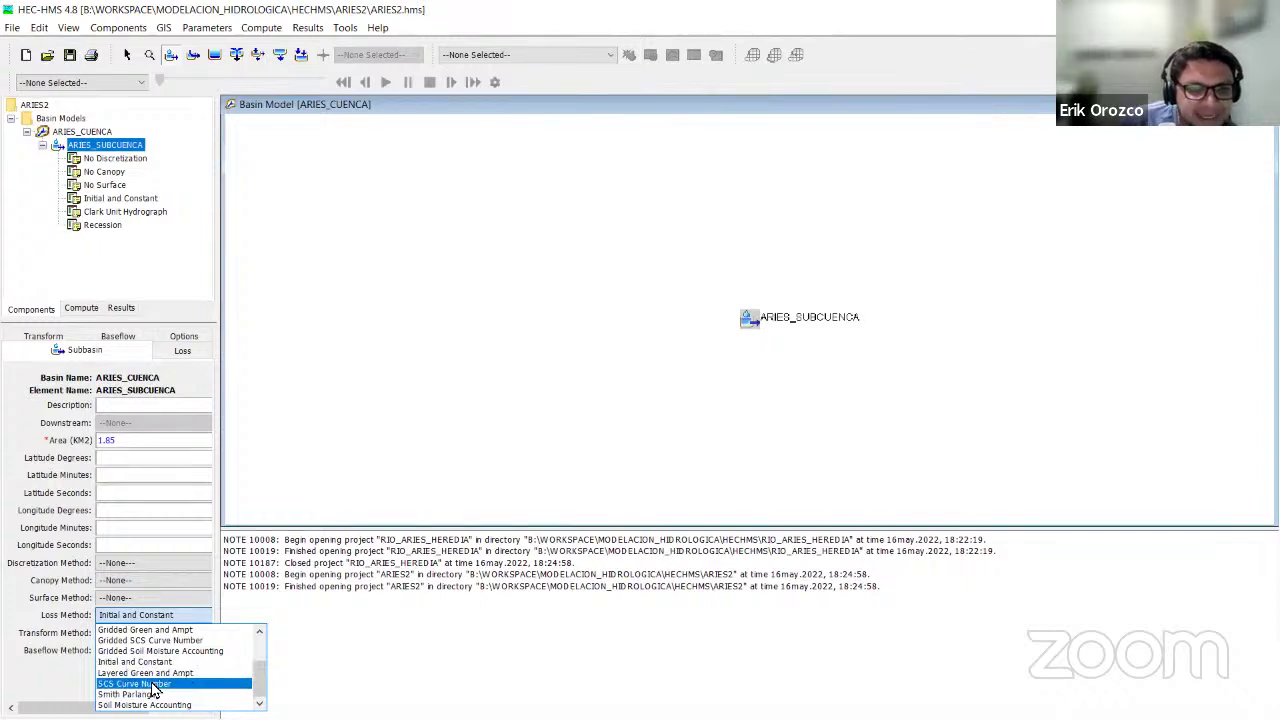
left_click(152, 688)
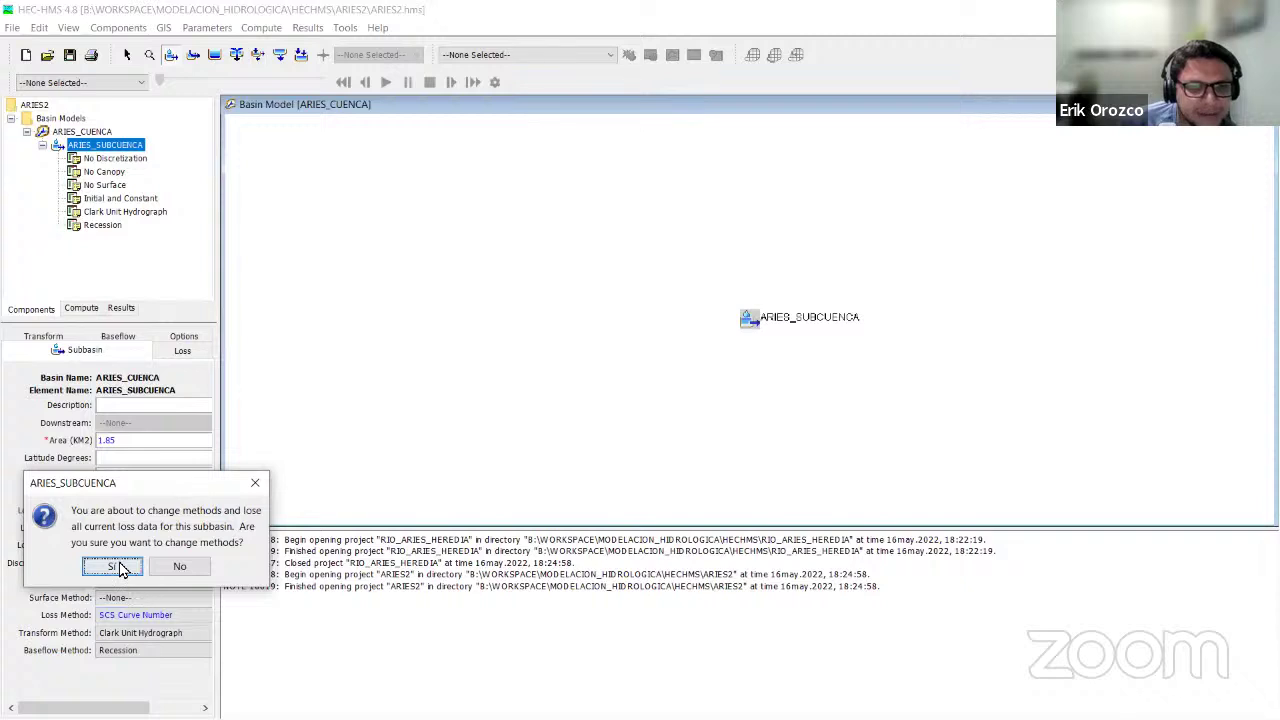
left_click(112, 567)
left_click(126, 620)
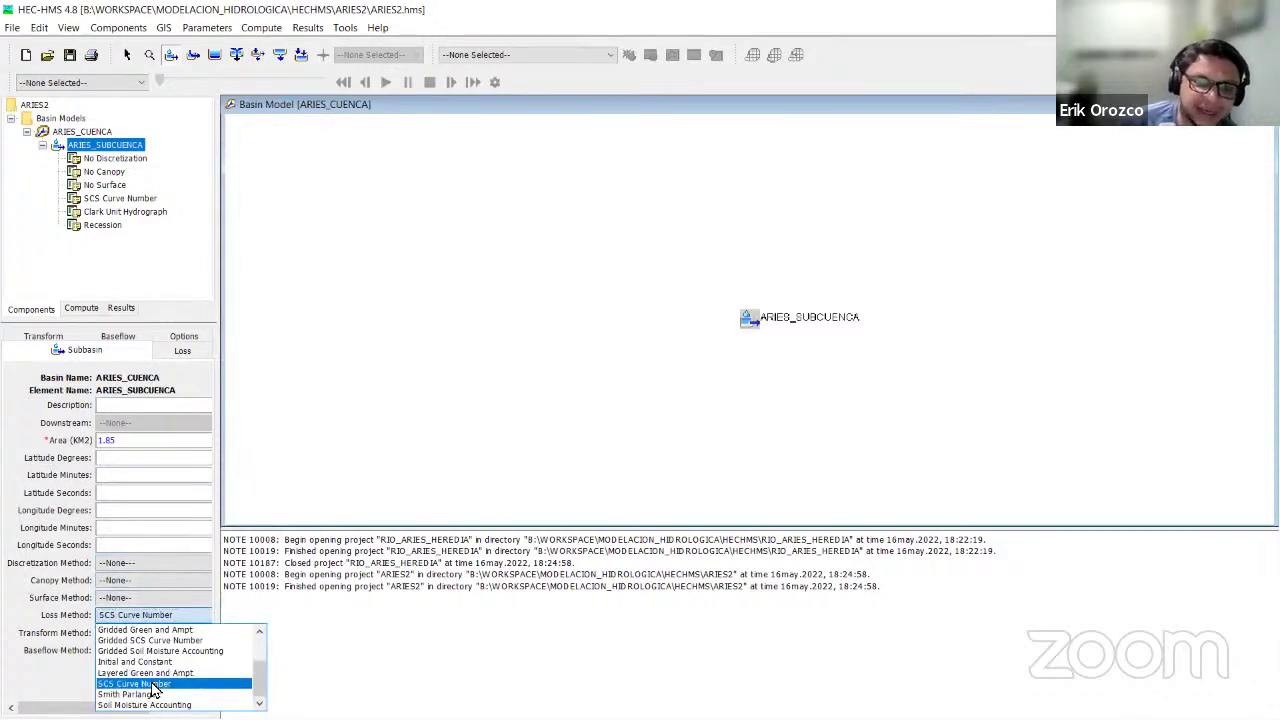
left_click(138, 602)
left_click(128, 618)
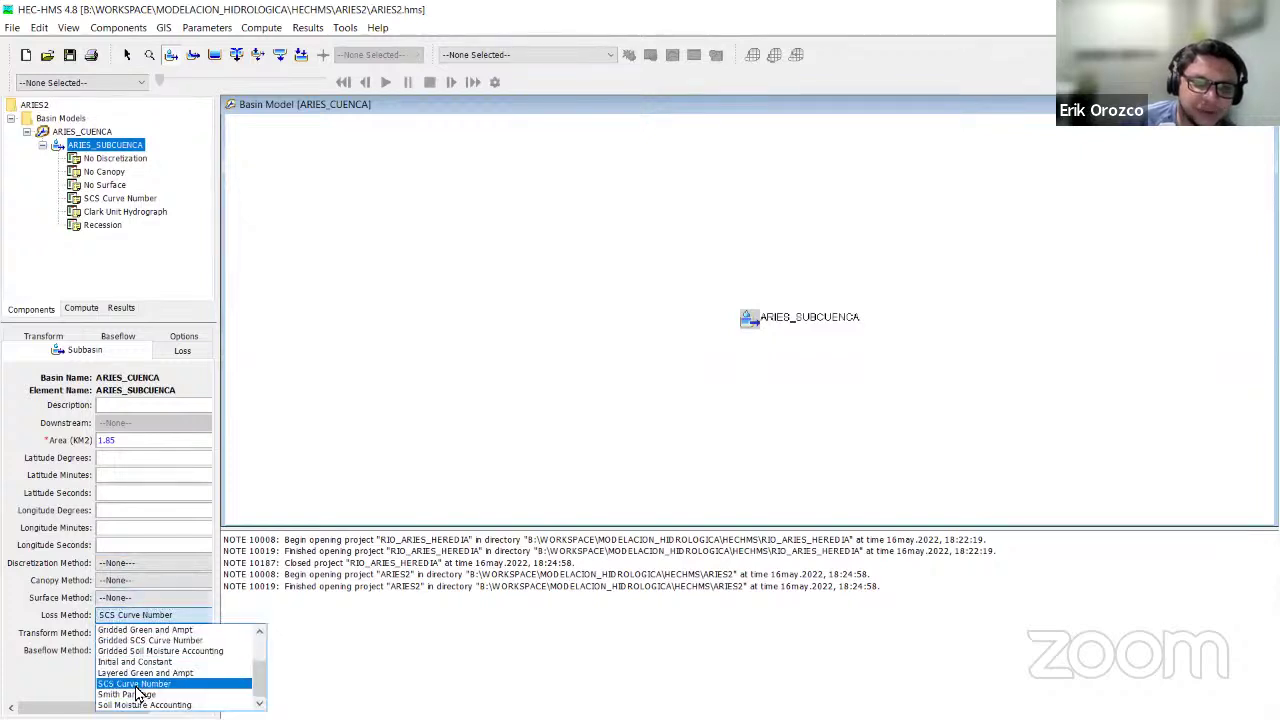
left_click(344, 540)
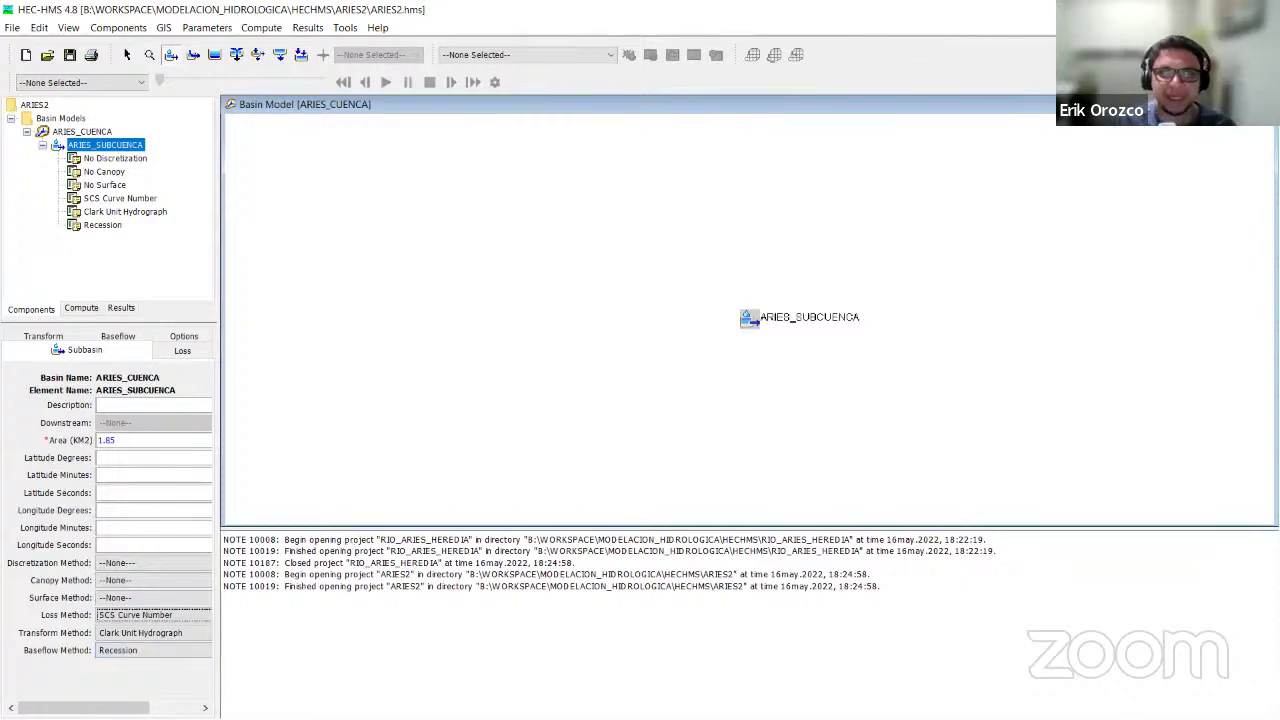
Switch to the Chrome browser, find Telegram from a new tab, and open the MODELACION HIDROLOGICA UNA group chat in Telegram Web.
key("super")
left_click(389, 700)
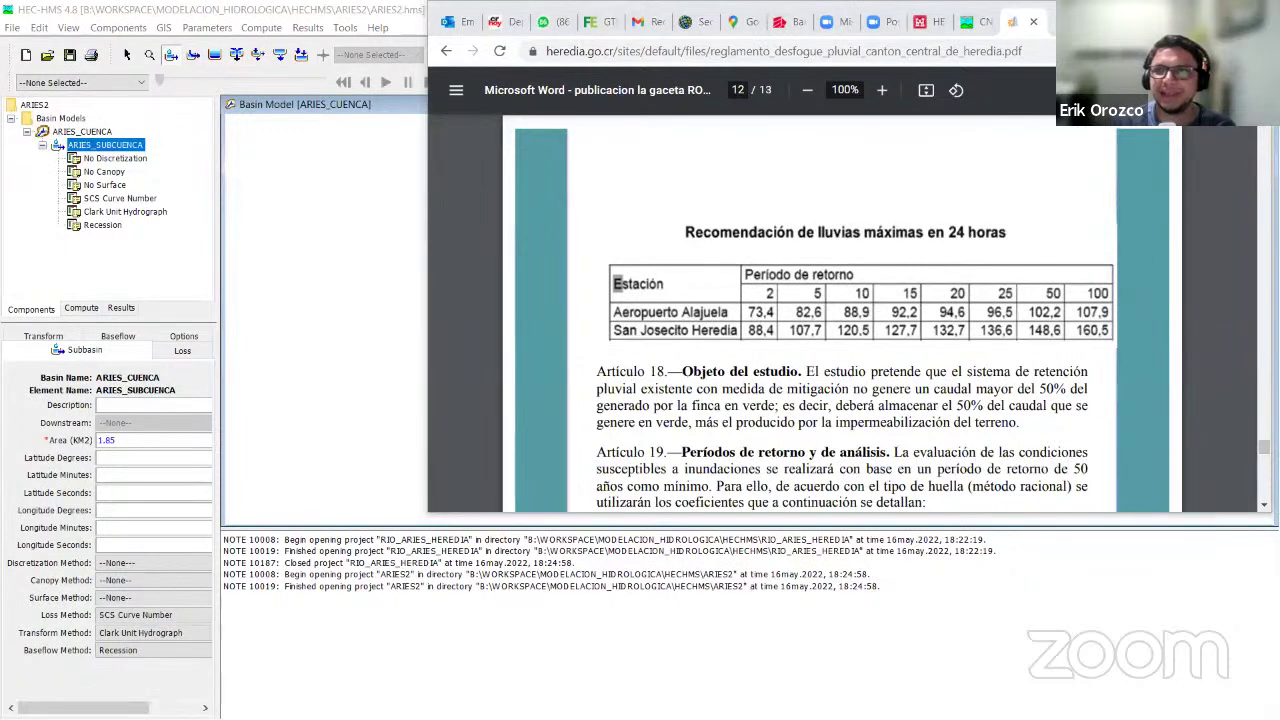
left_click(1050, 24)
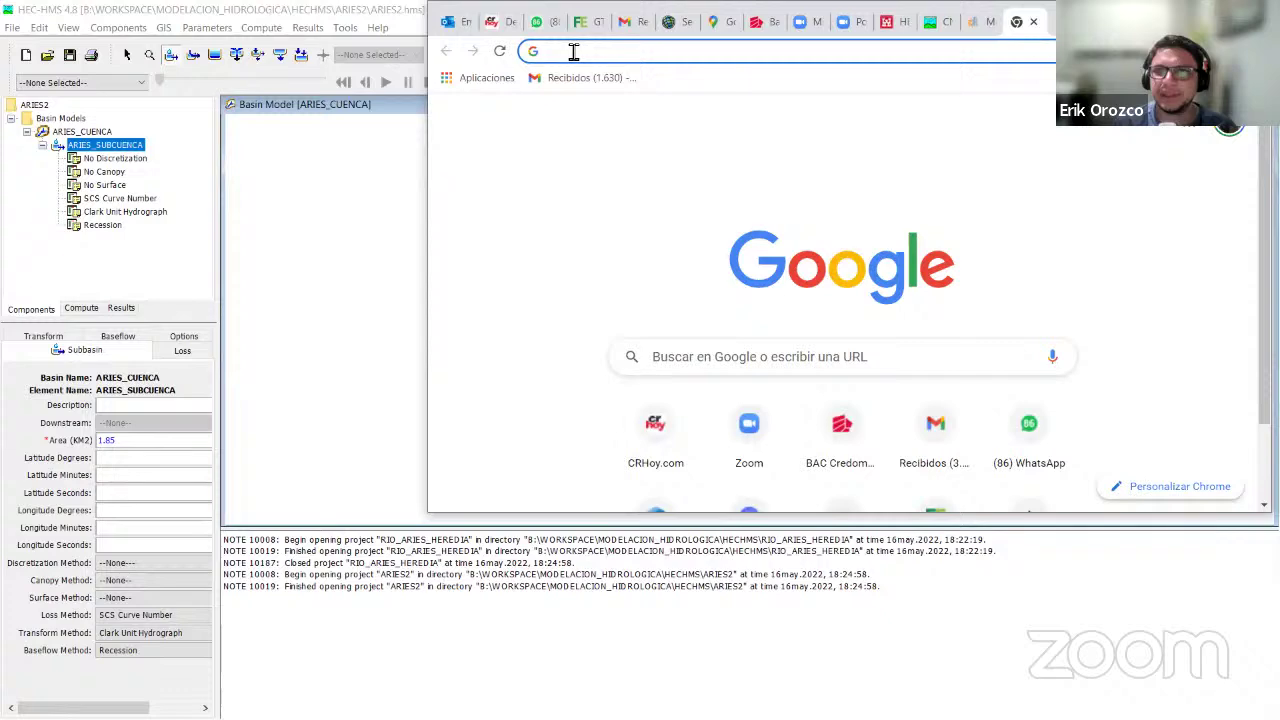
type("TELEGRAM")
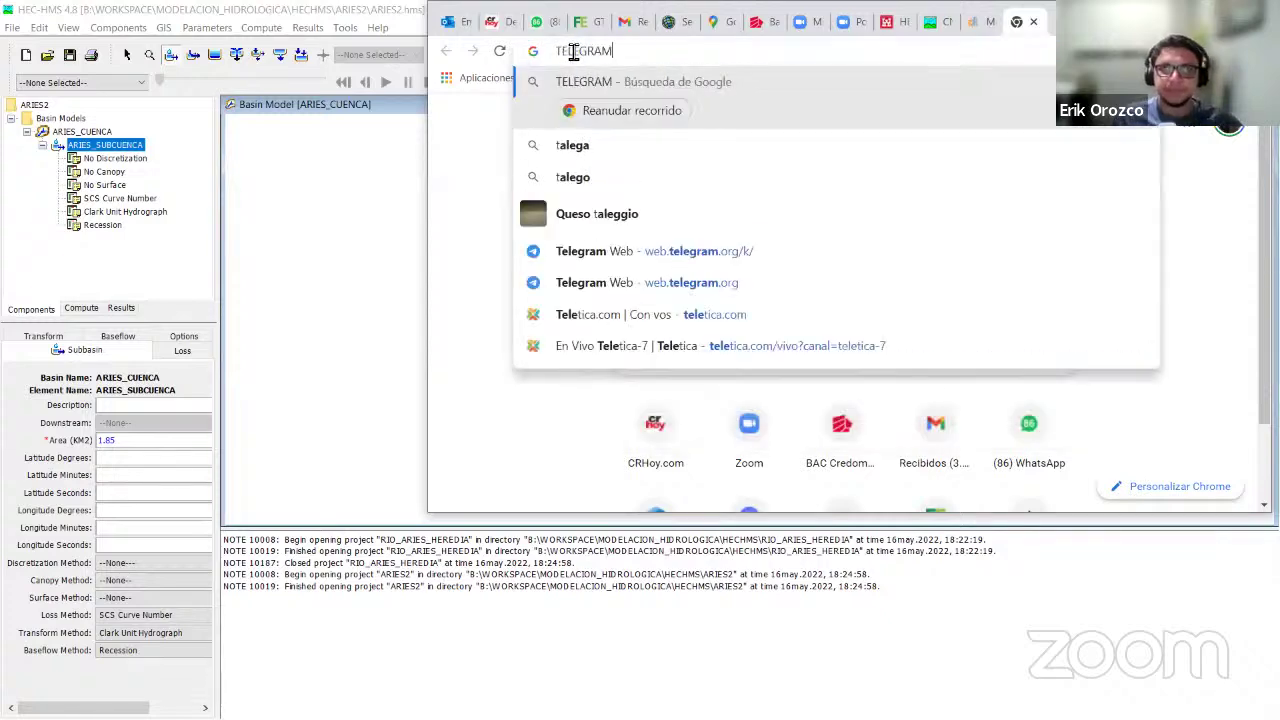
key("Return")
left_click(524, 240)
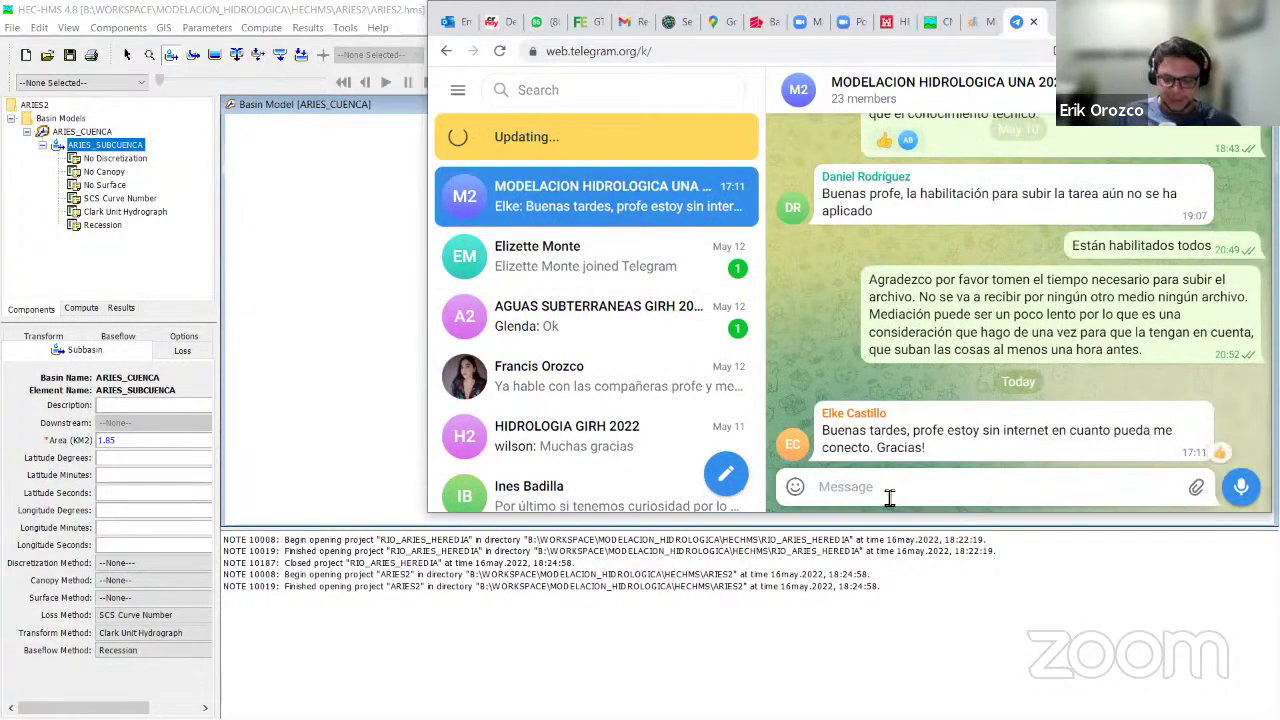
type("tAREA")
key("BackSpace")
key("BackSpace")
key("BackSpace")
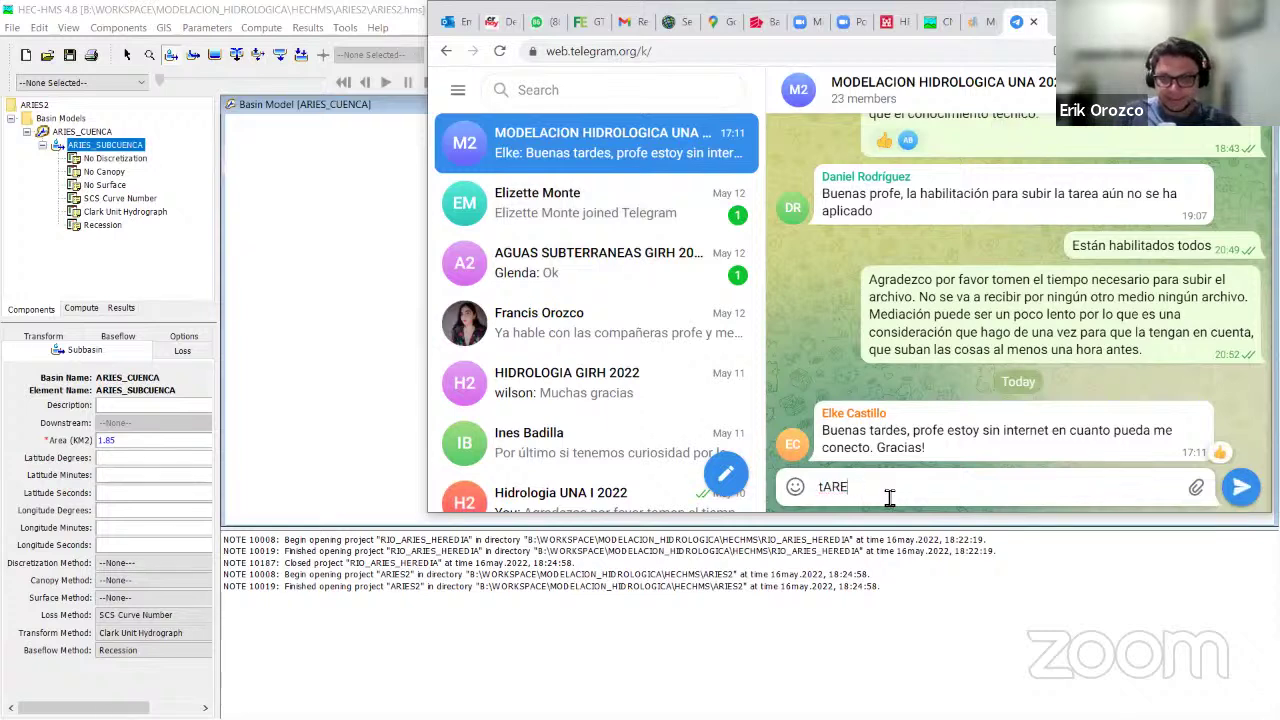
key("BackSpace")
key("BackSpace")
Start a message in the group chat reading "Tarea para la proxima semana: Modelar y utilizar algún otro método de estimación,".
type("Tare")
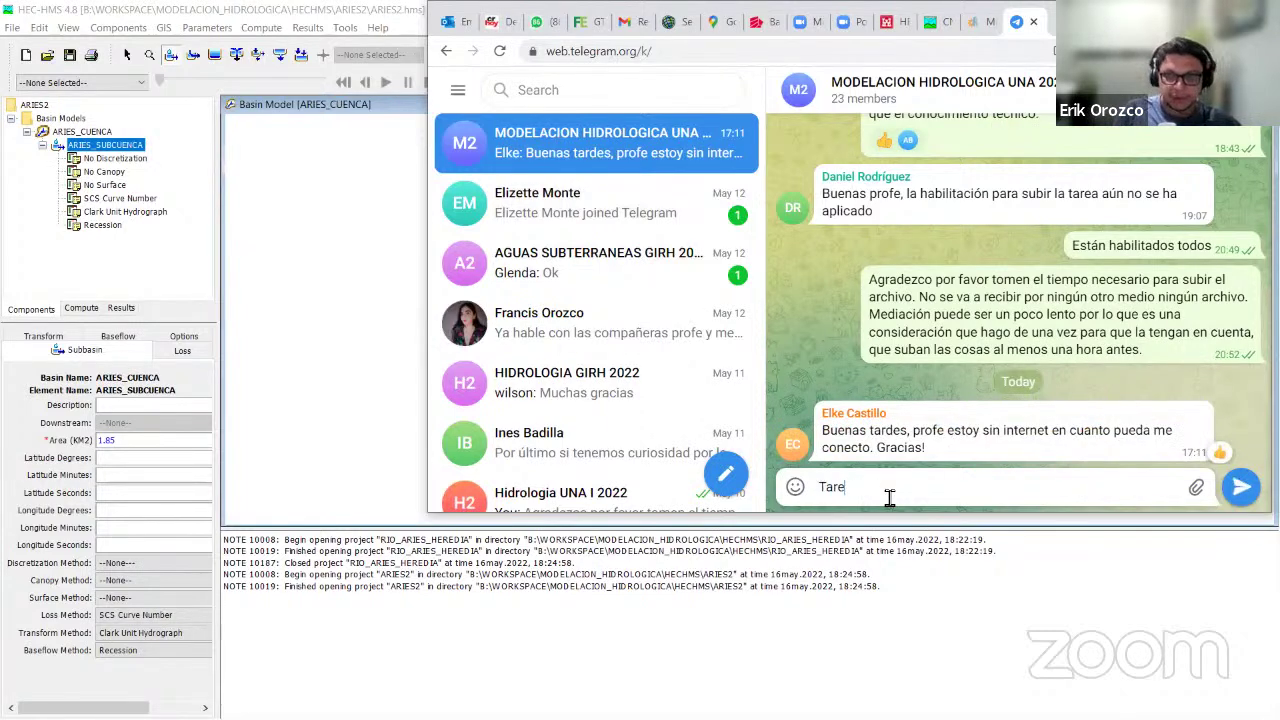
type("a para la pr")
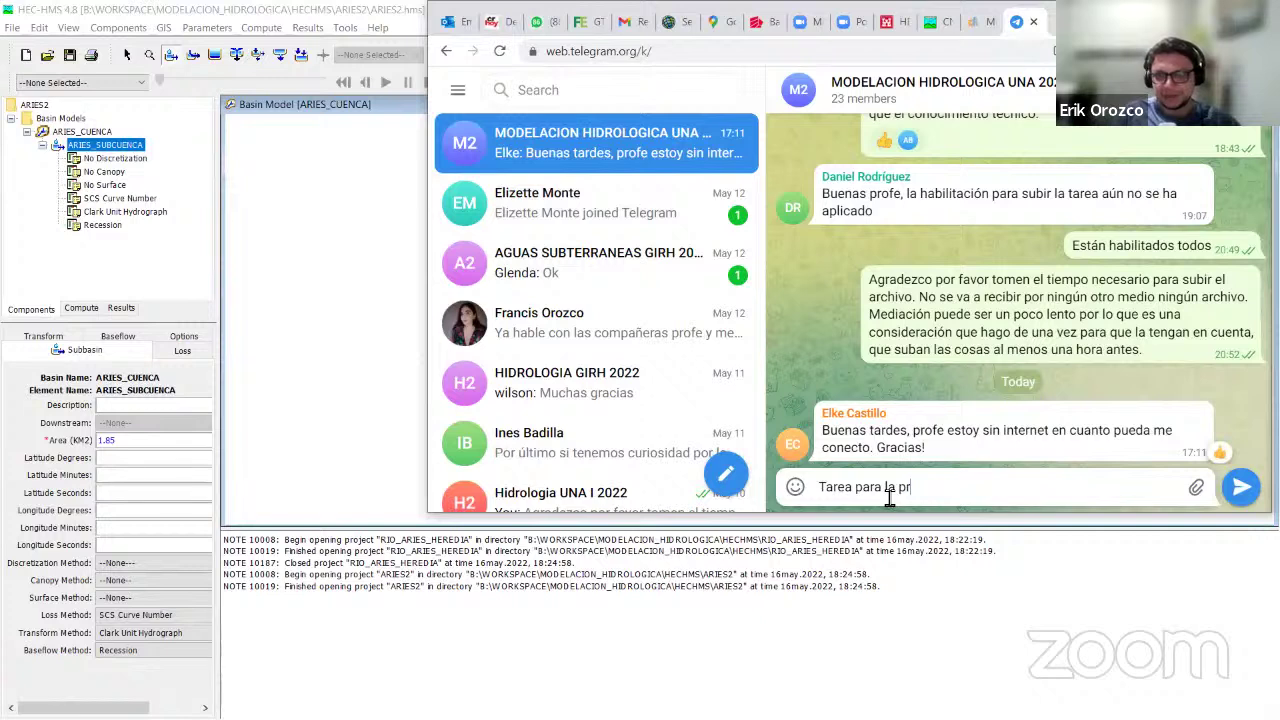
type("oxi")
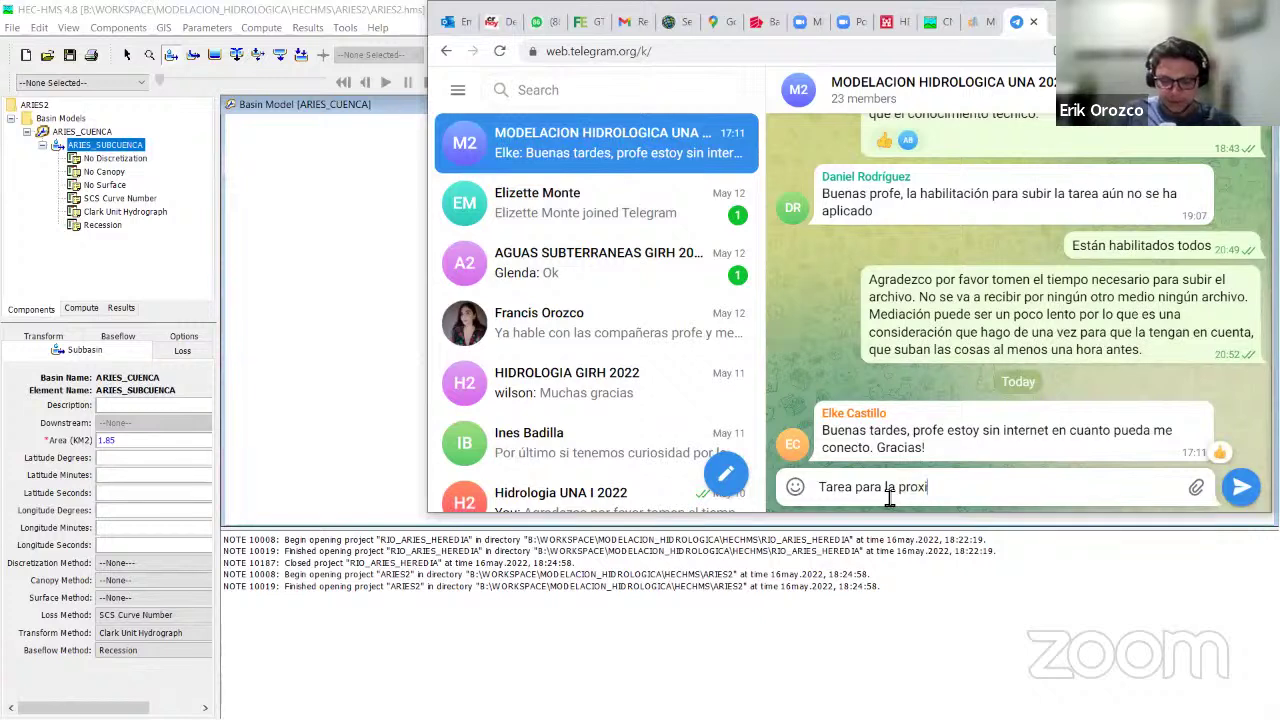
type("ma semana: Modelar y")
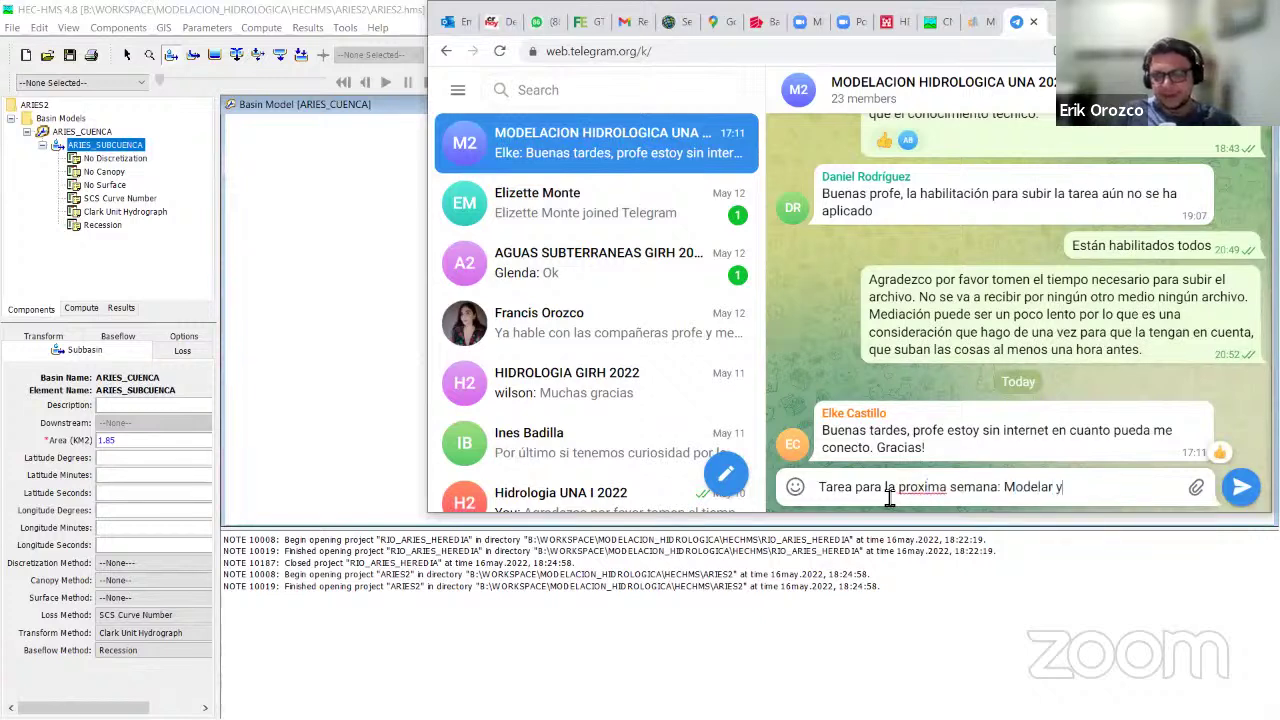
type(" utiliz")
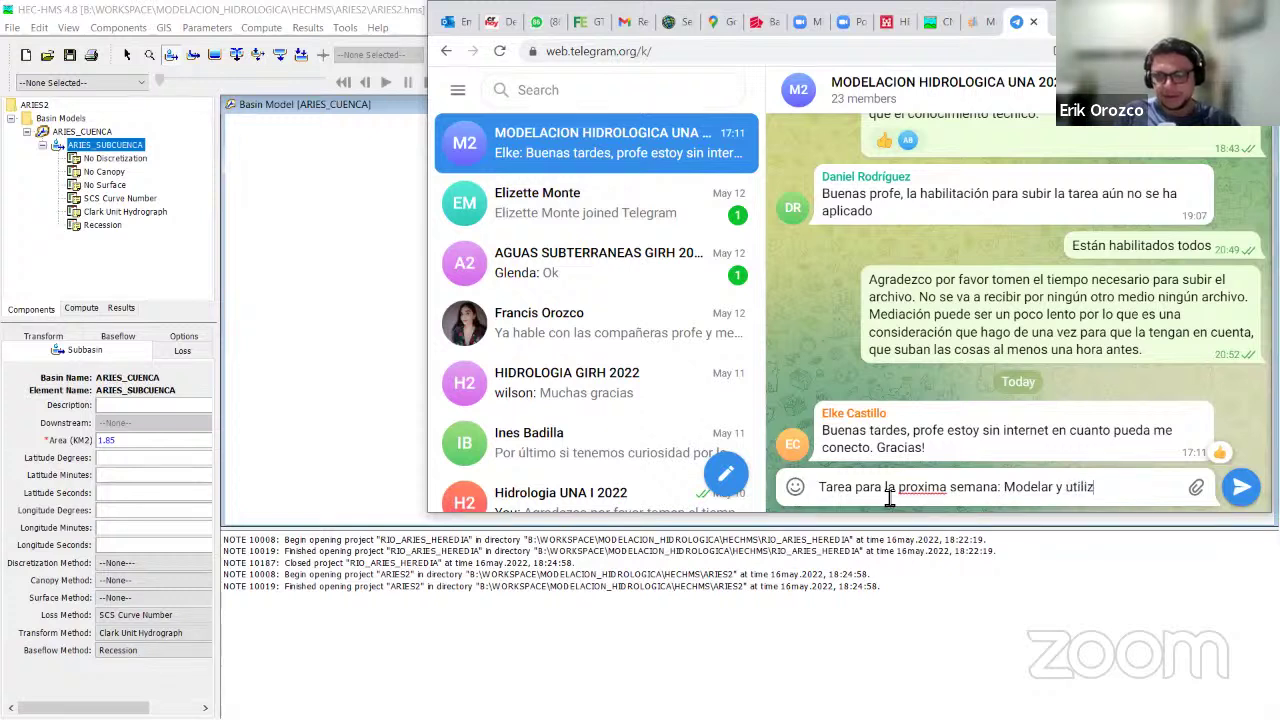
type("ar algún ")
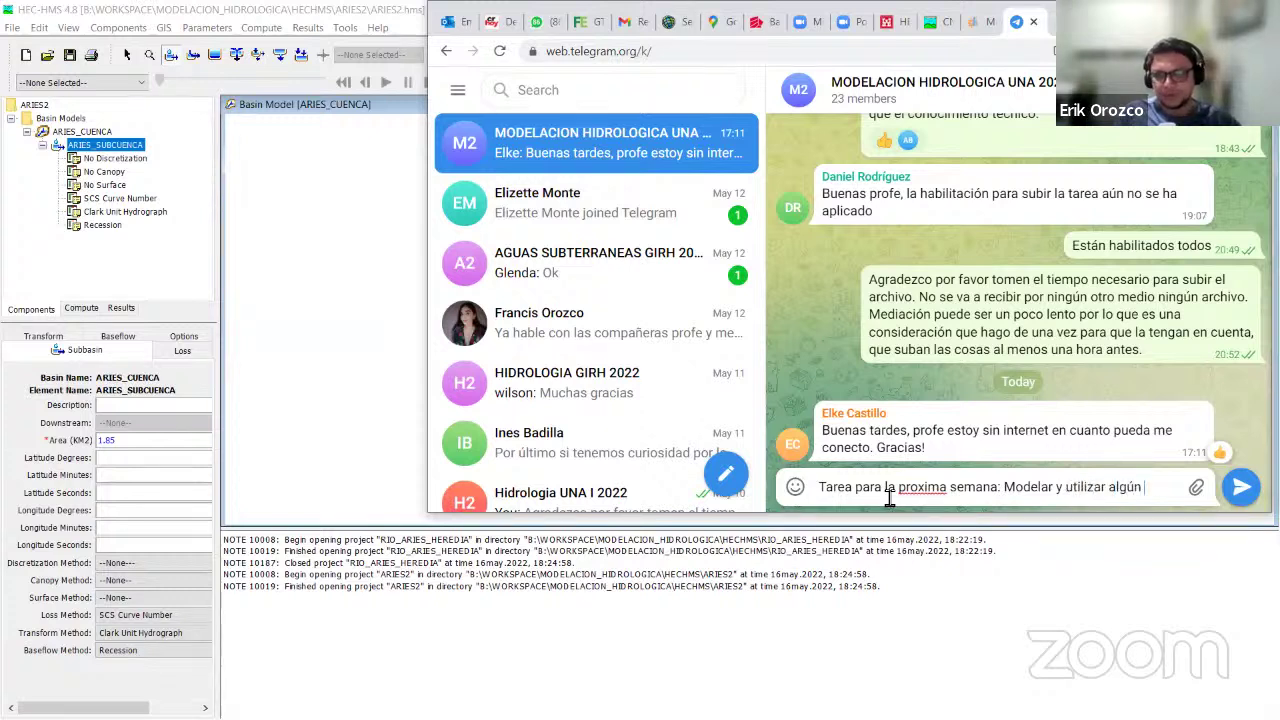
type("otro mét")
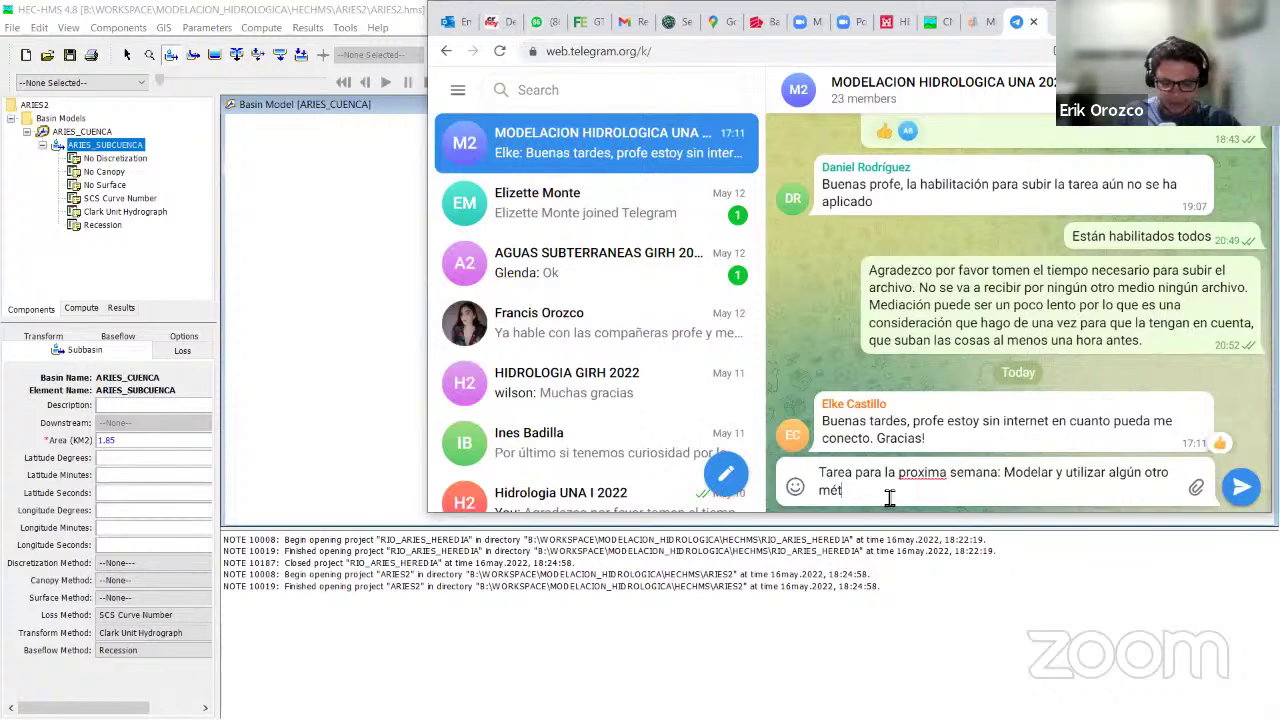
type("odo de estimación,")
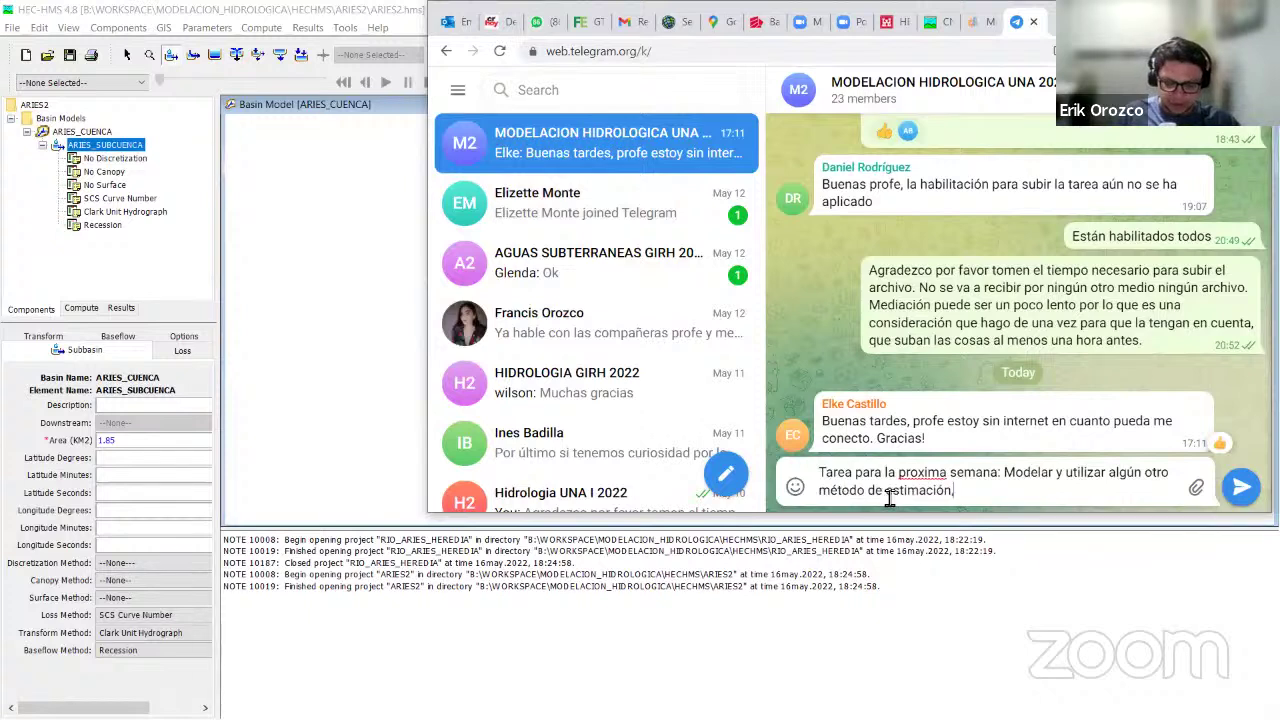
Continue the message with "y explicar el marco teórico de como funciona, para los métodos de transformación y de pérdidas.".
type(" y explicar el")
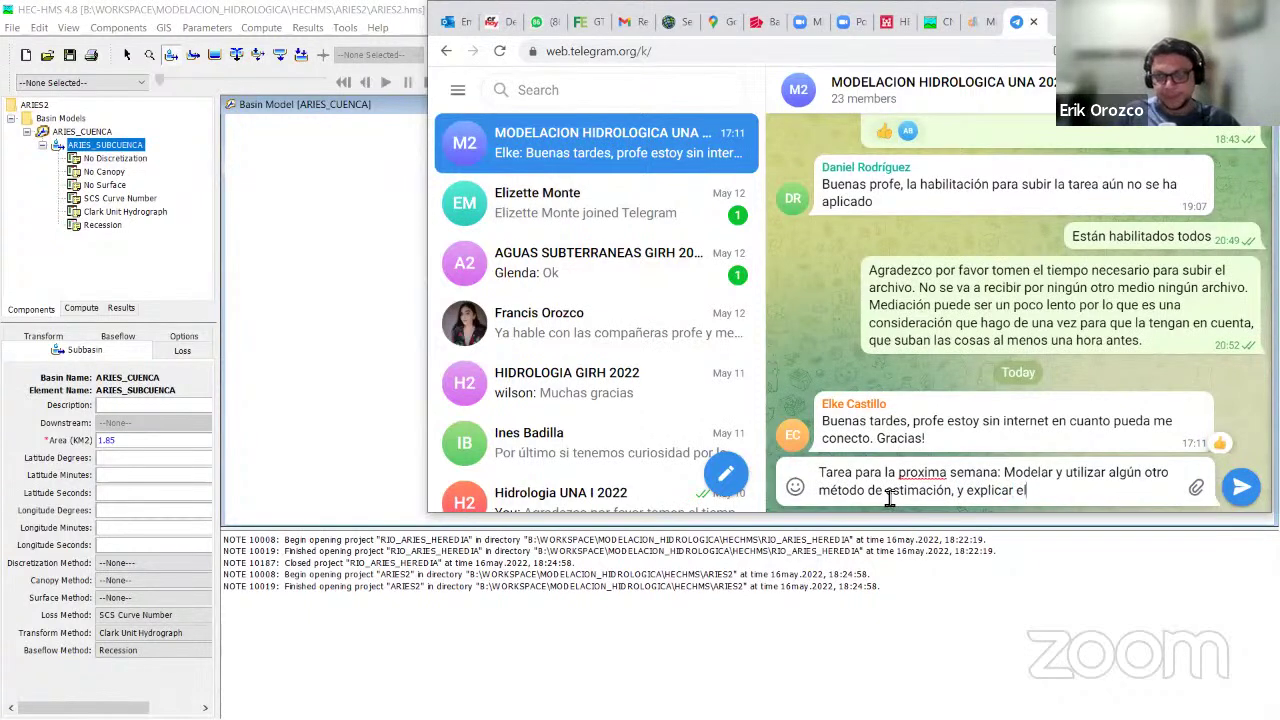
type(" marco teórico de como ")
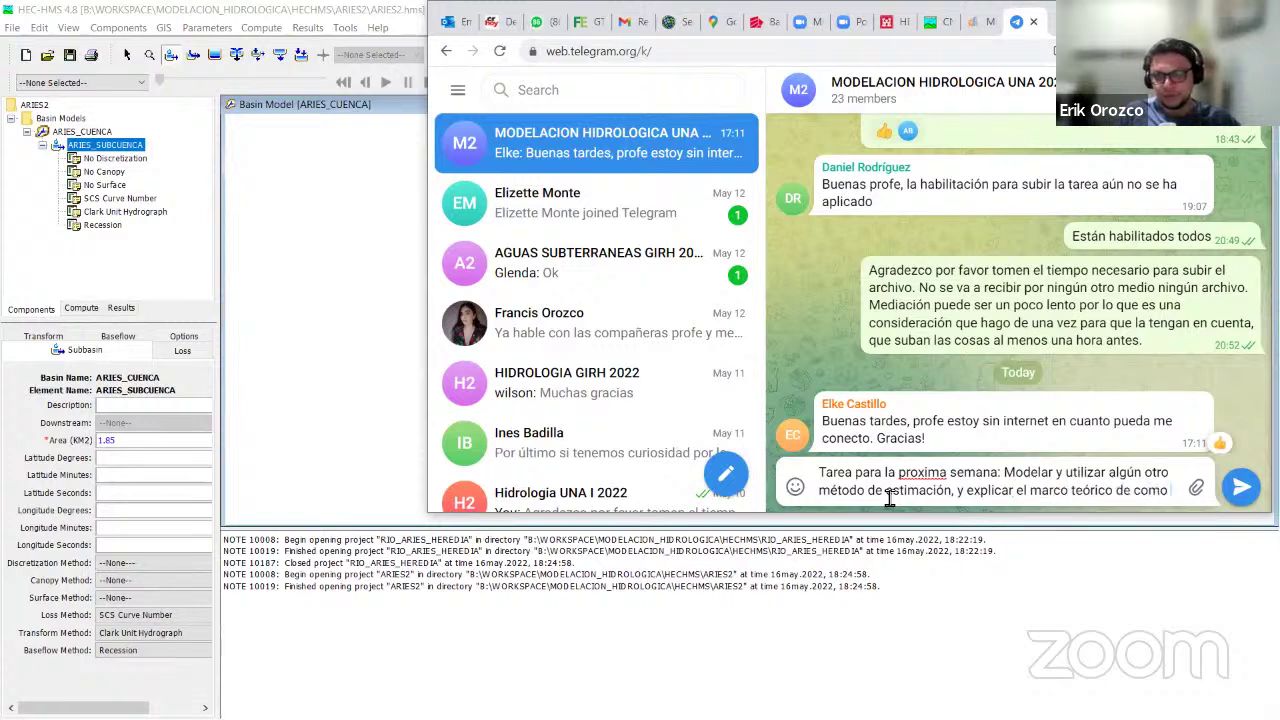
type("fundicio")
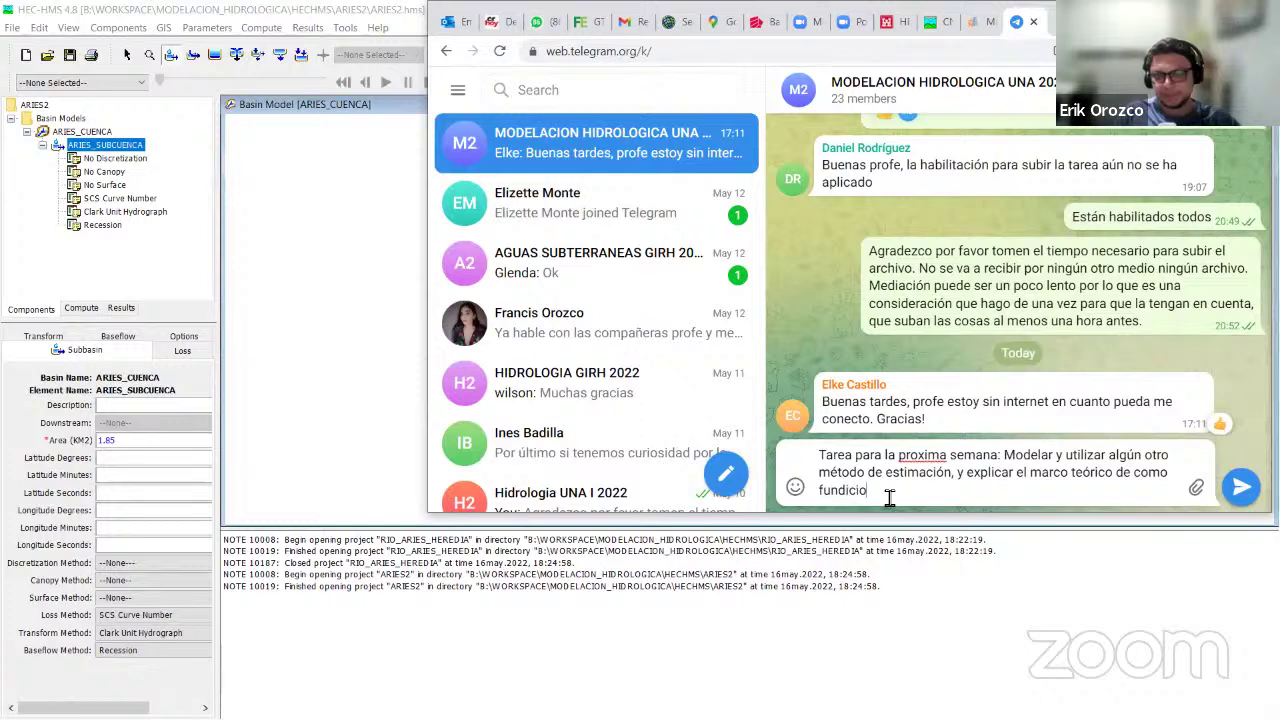
key("BackSpace")
key("BackSpace")
key("BackSpace")
key("BackSpace")
key("BackSpace")
type("ciona")
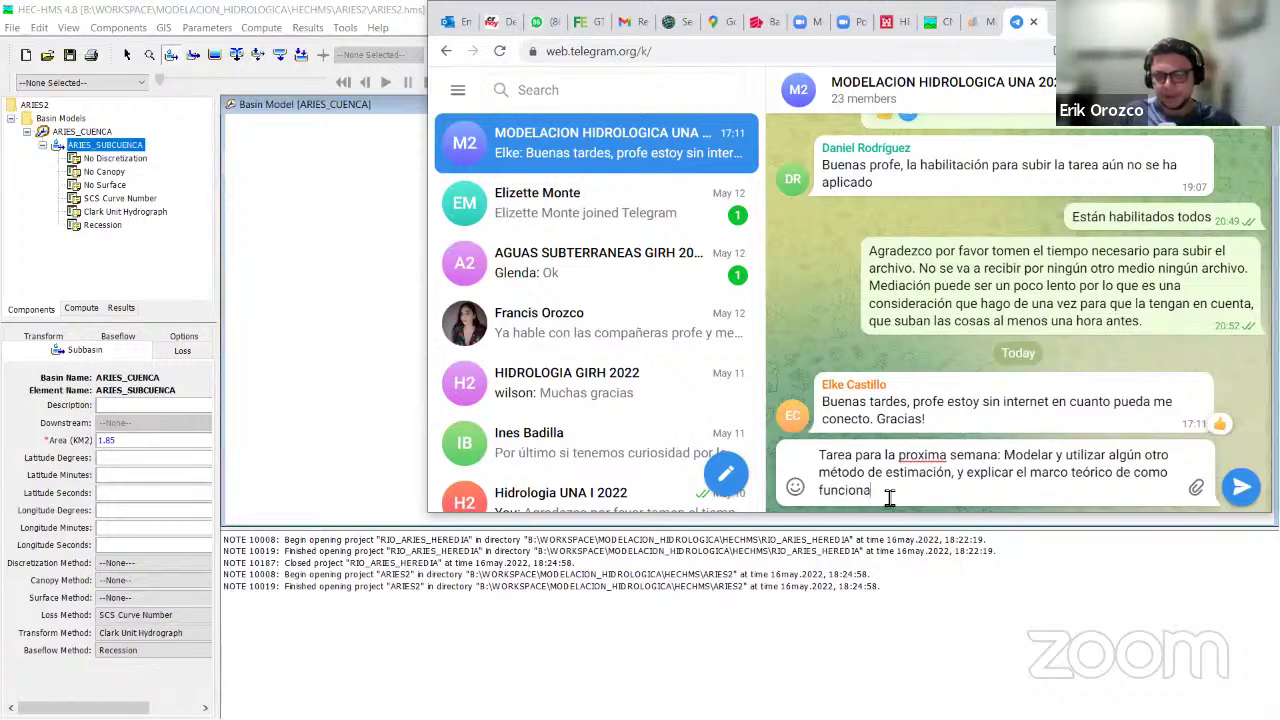
type(", para los mét")
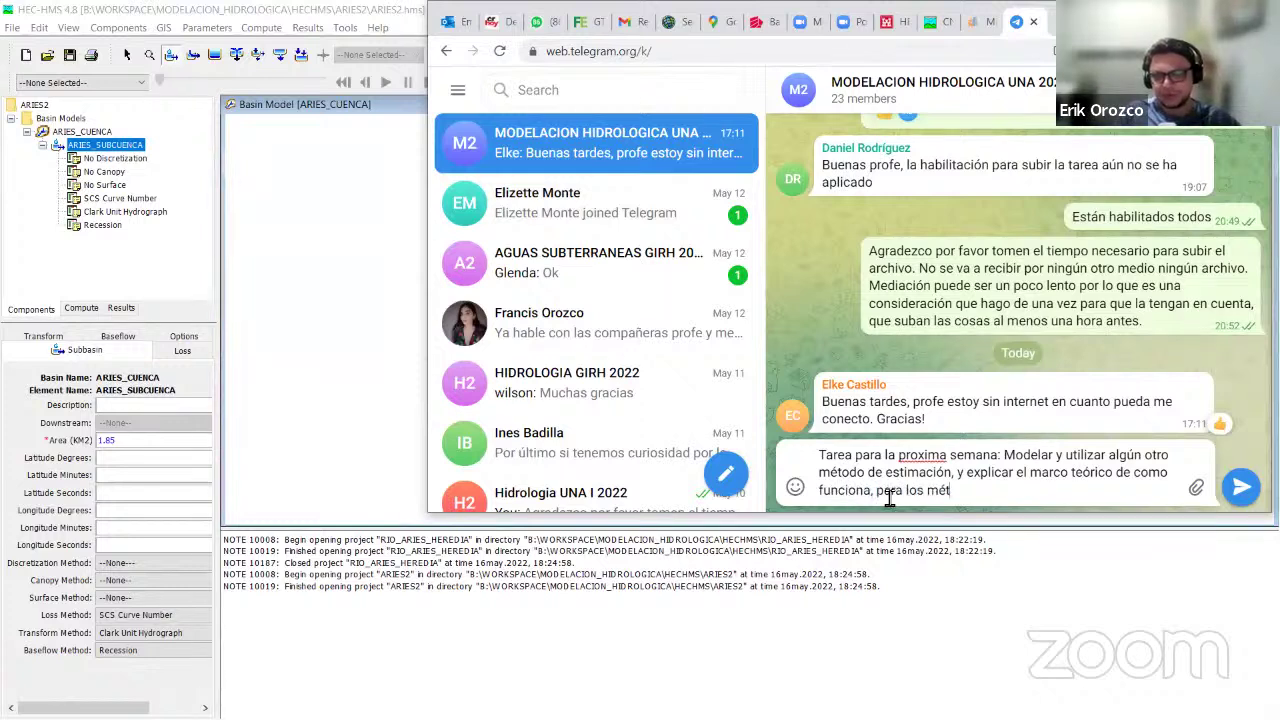
type("odos de ")
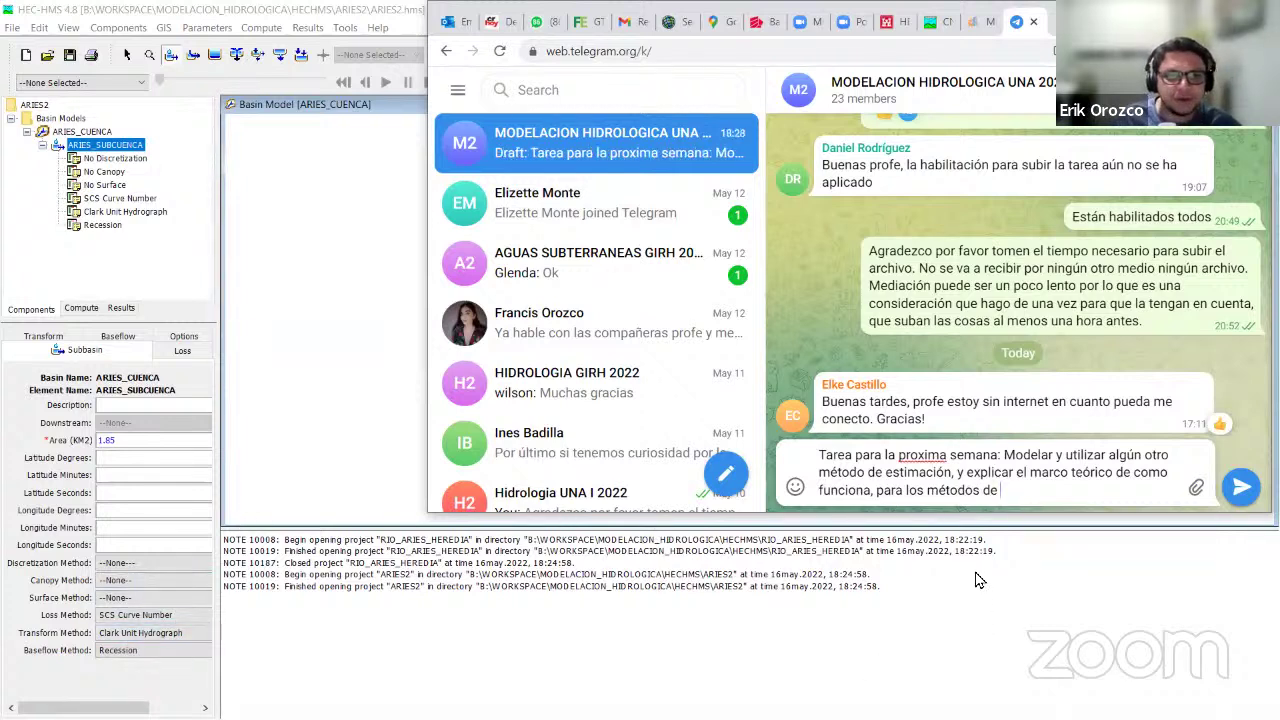
type("tr")
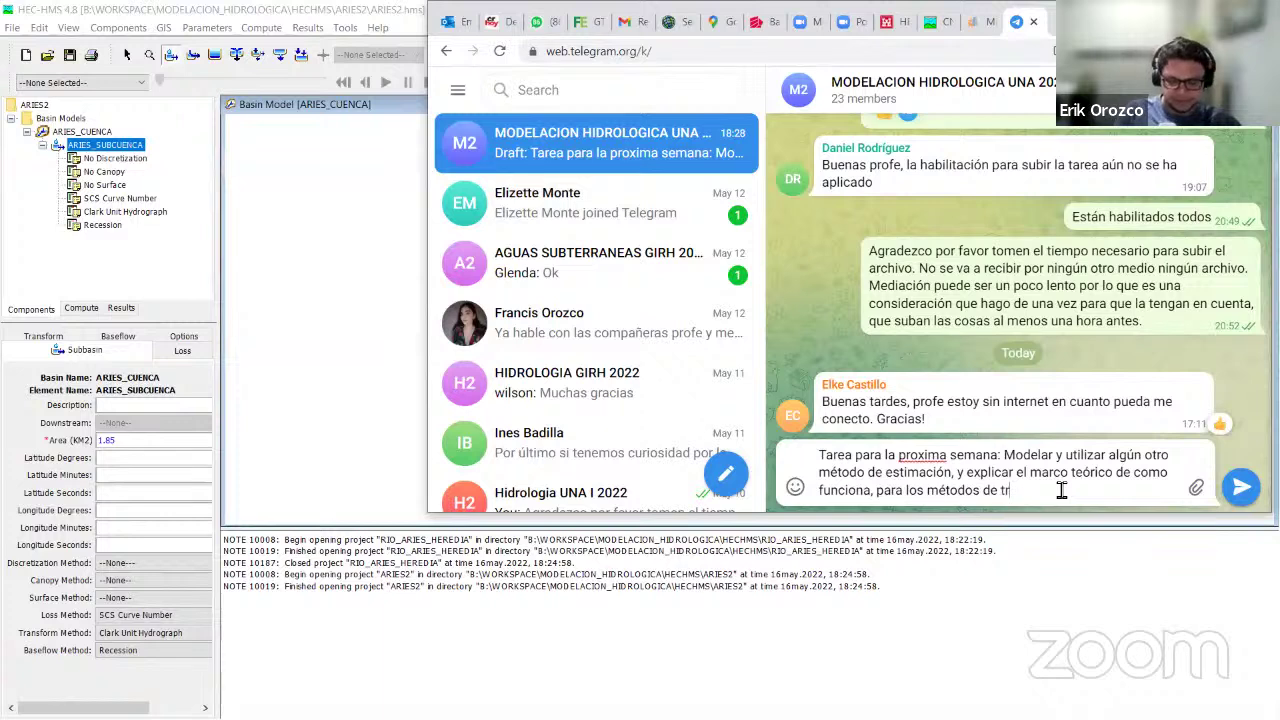
type("anbsformación y de pérdidas.")
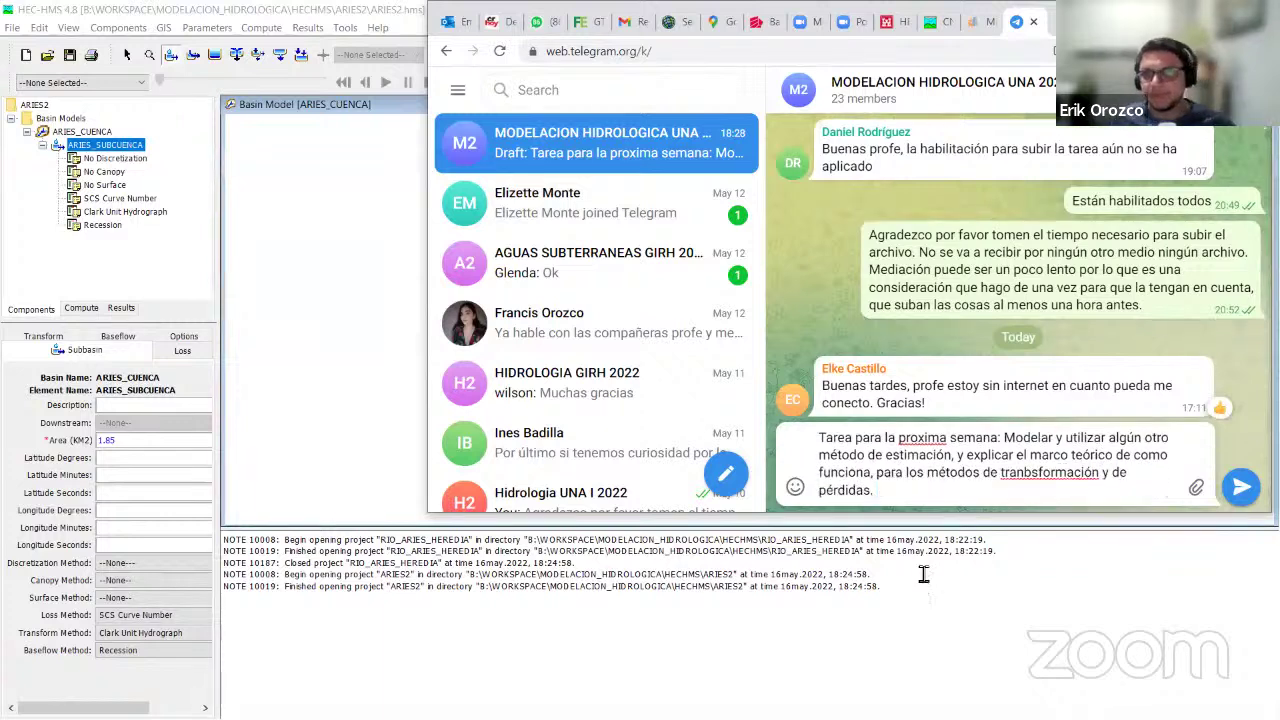
Correct the spelling of "transformación" and "próxima" in the assignment message and send it to the group.
right_click(1046, 472)
left_click(1115, 294)
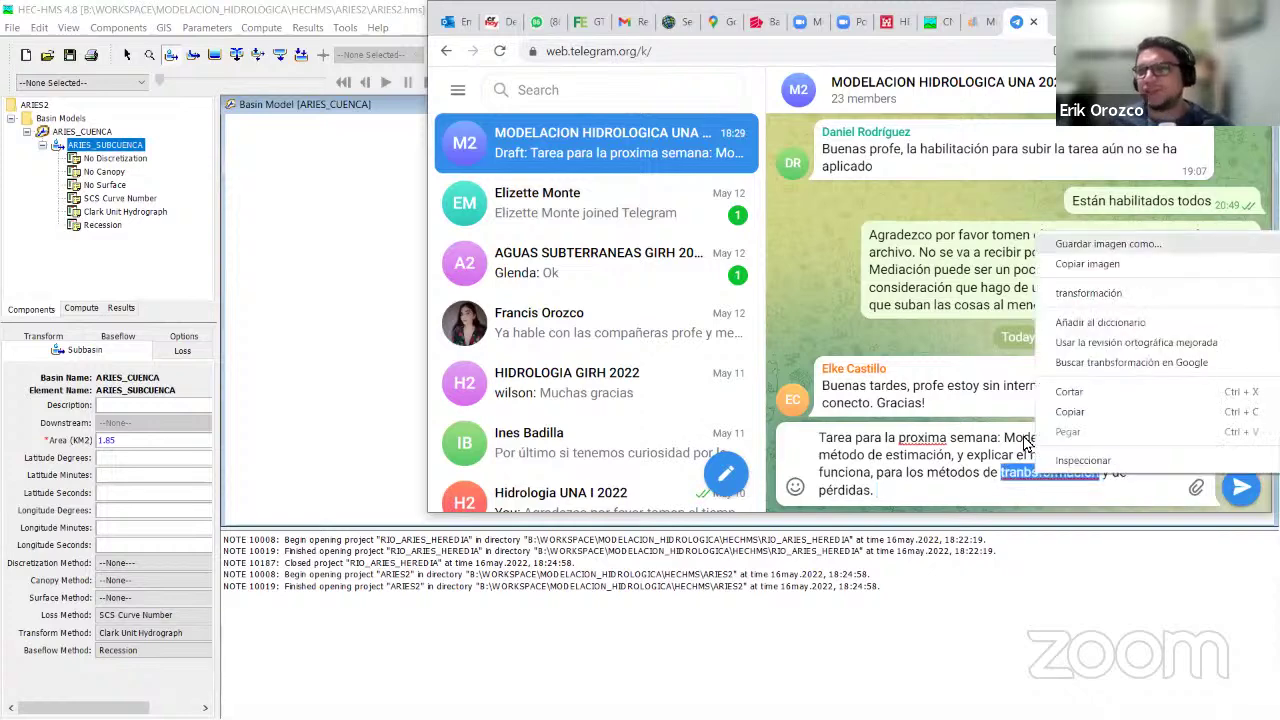
left_click(1031, 474)
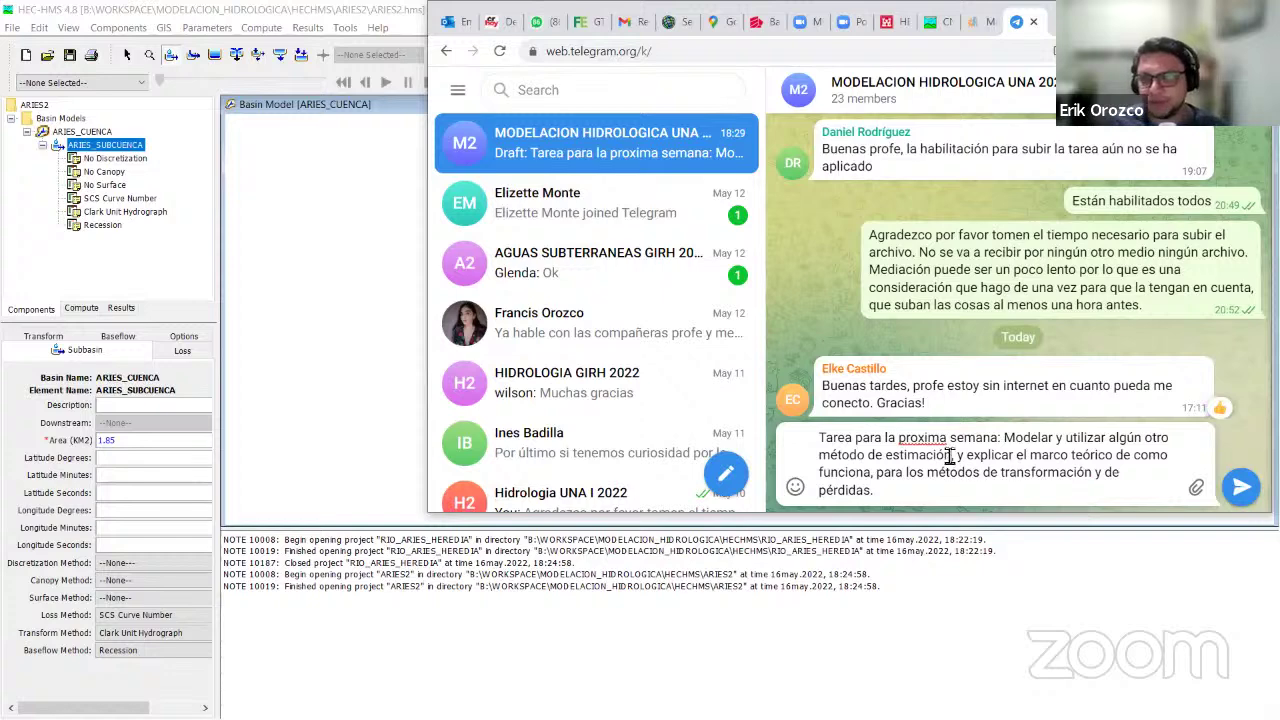
right_click(918, 443)
left_click(983, 512)
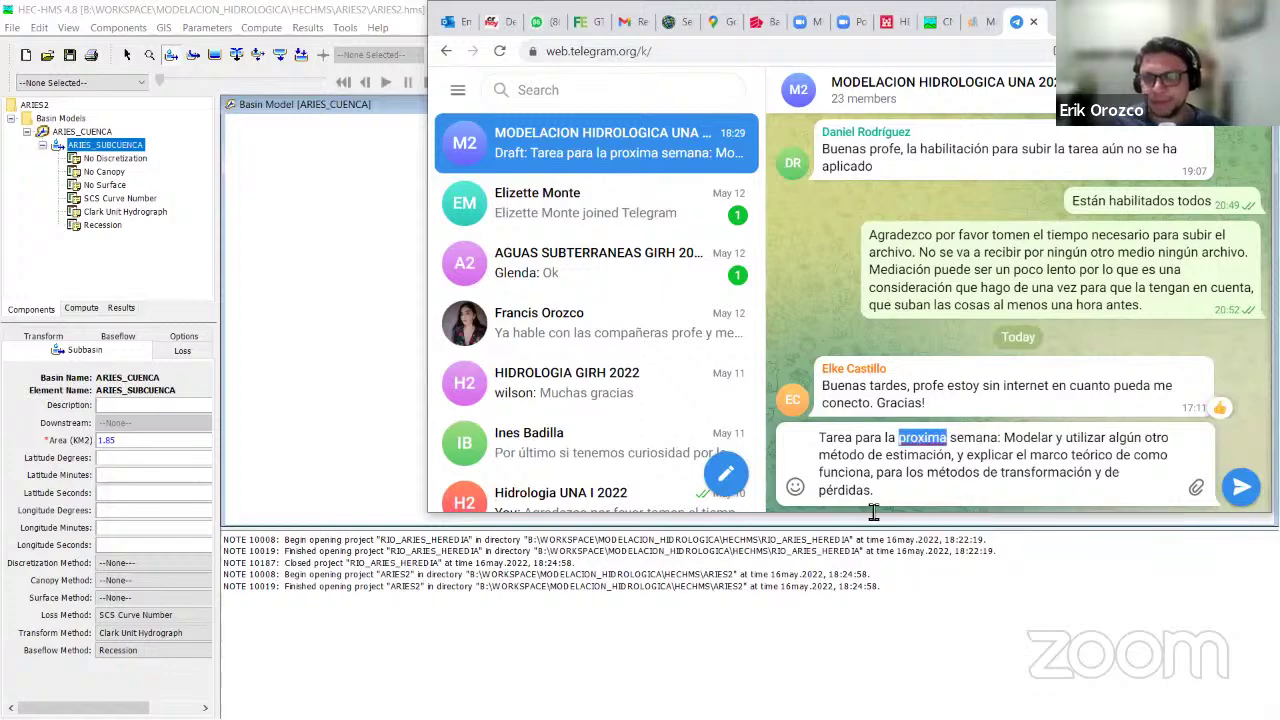
left_click(887, 500)
key("Return")
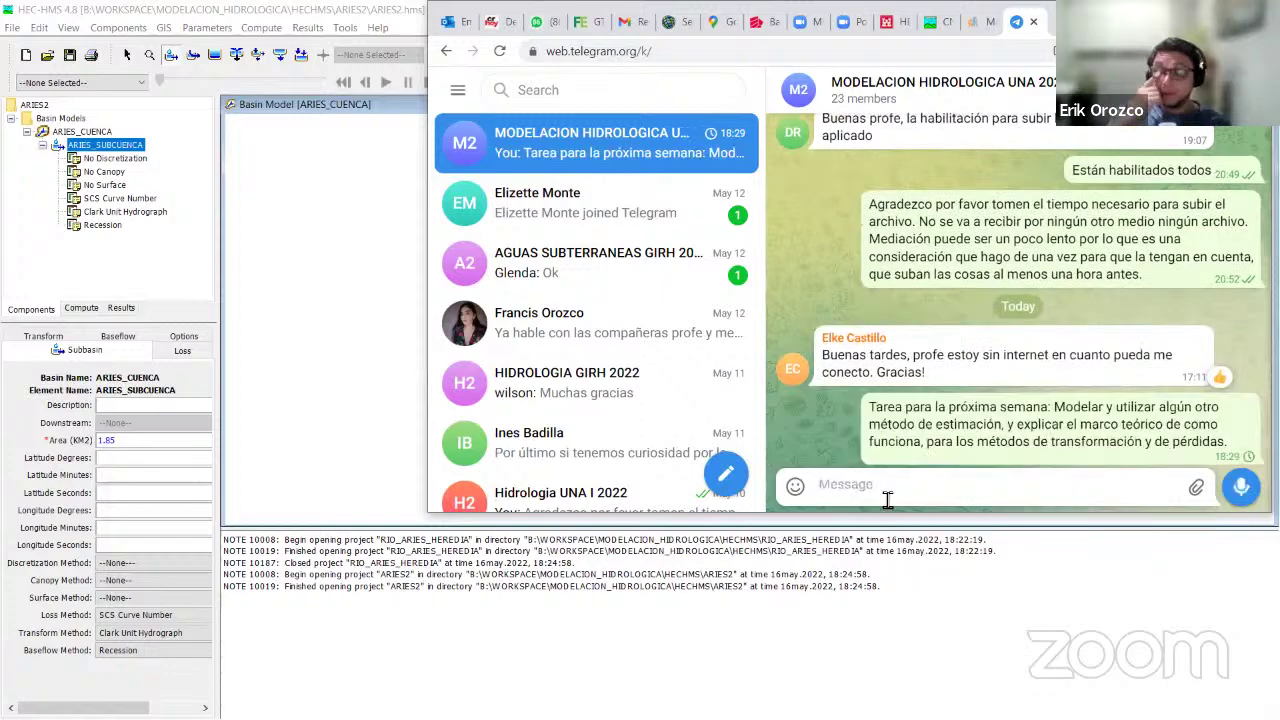
Return to HEC-HMS and change the transform method of ARIES_SUBCUENCA to SCS Unit Hydrograph, accepting the loss of its current transform data.
left_click(334, 634)
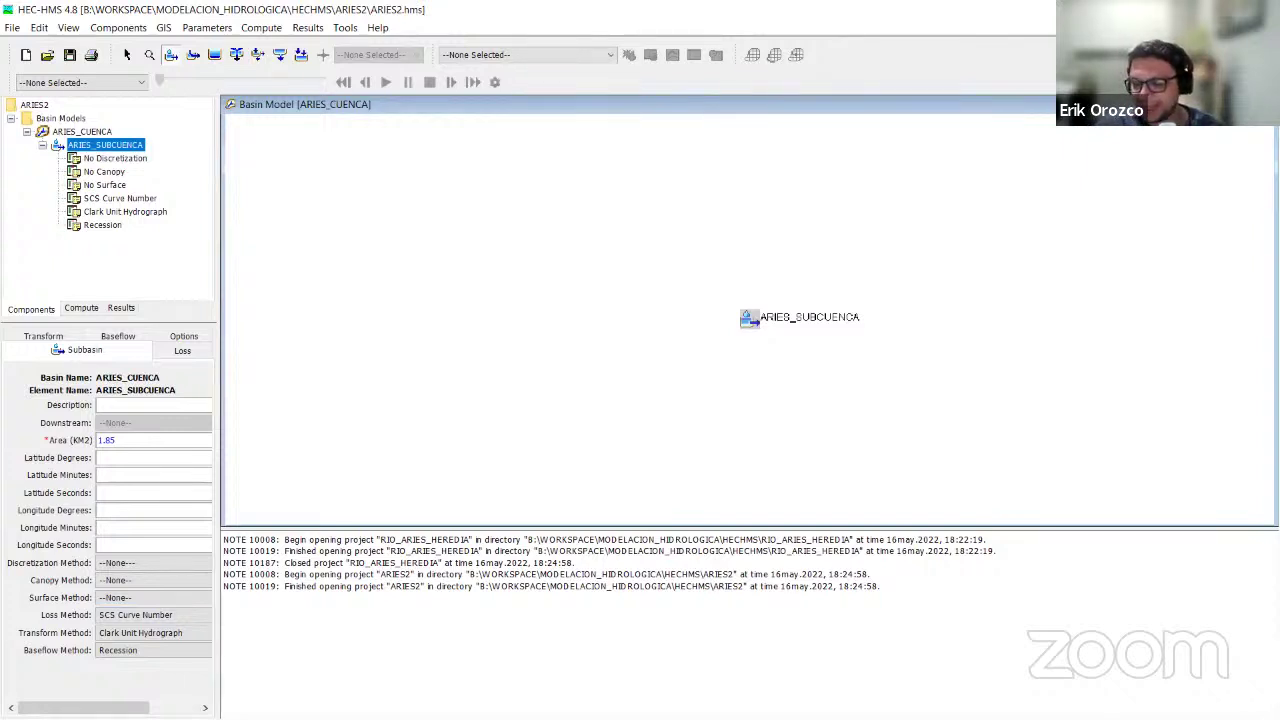
left_click(178, 636)
left_click(140, 596)
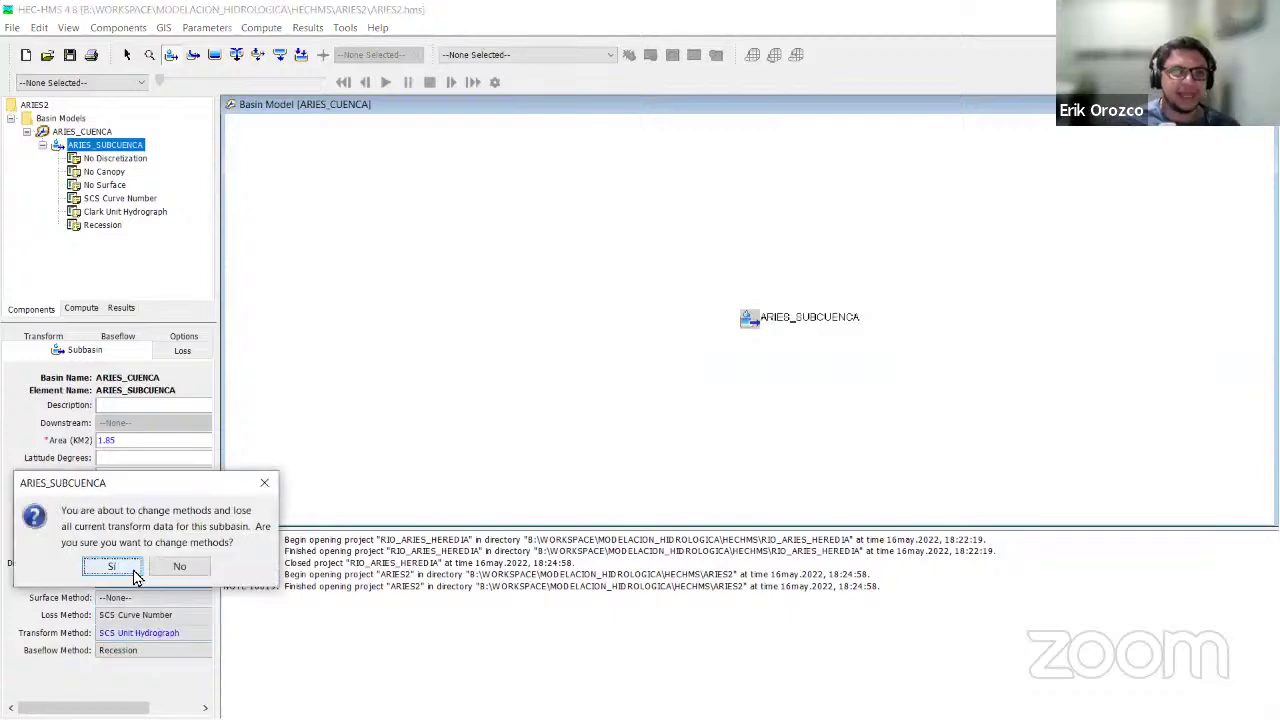
left_click(94, 566)
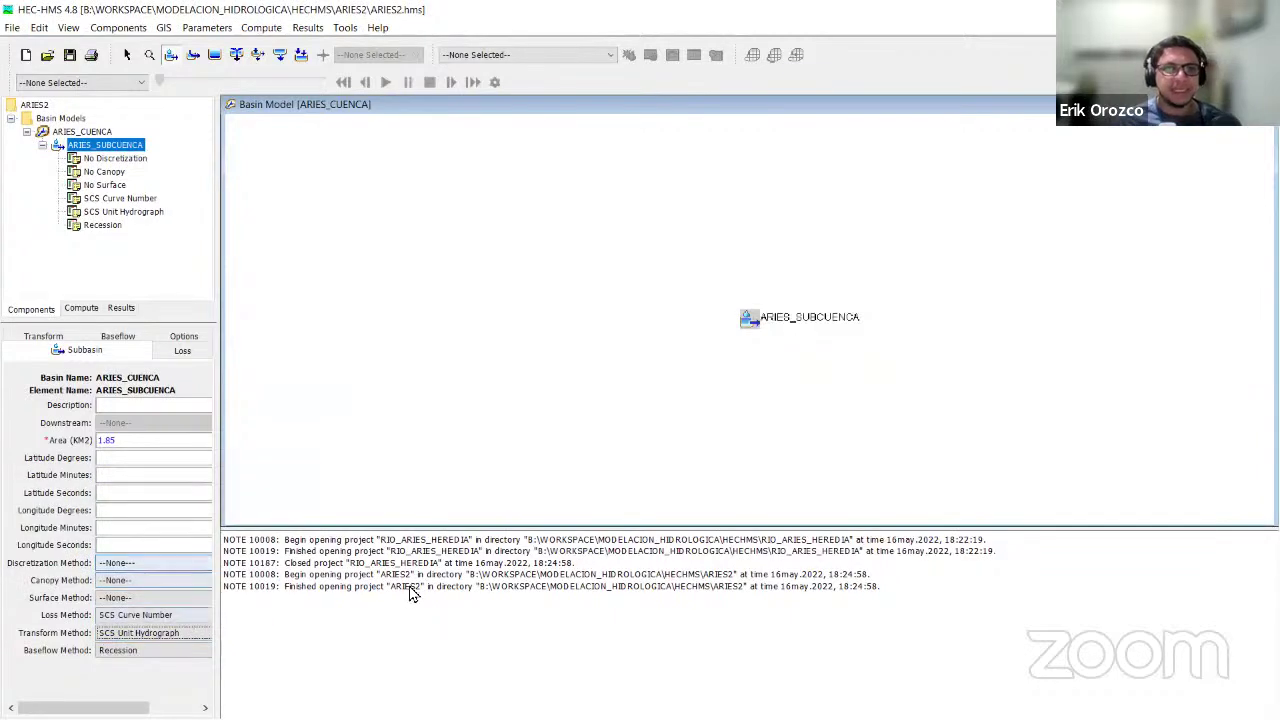
Set the baseflow method of ARIES_SUBCUENCA to None and accept losing its current baseflow data.
left_click(138, 652)
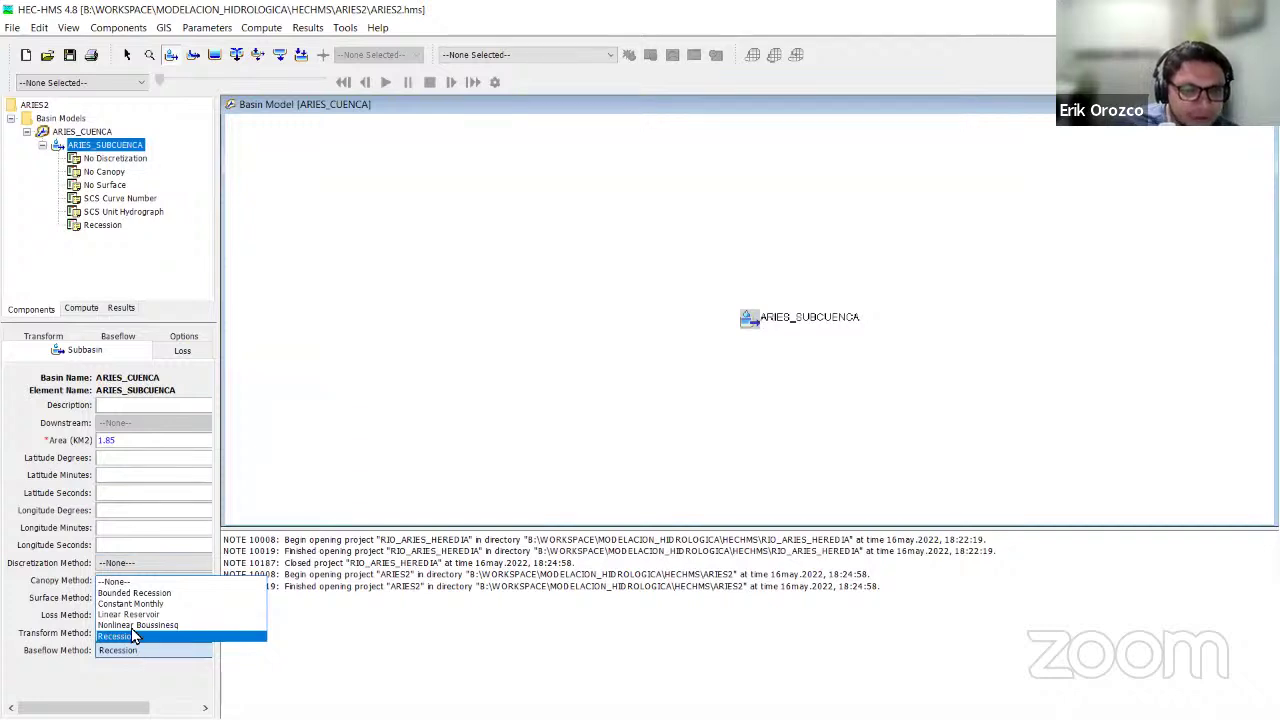
left_click(120, 583)
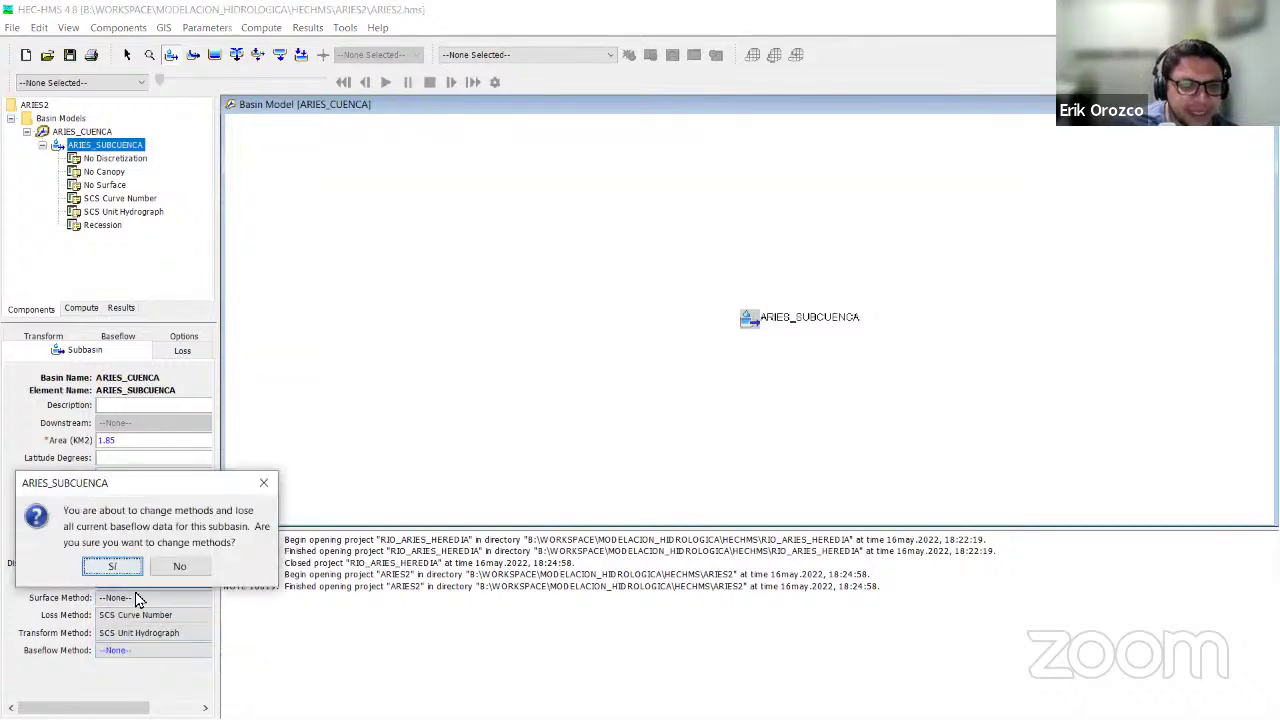
left_click(127, 568)
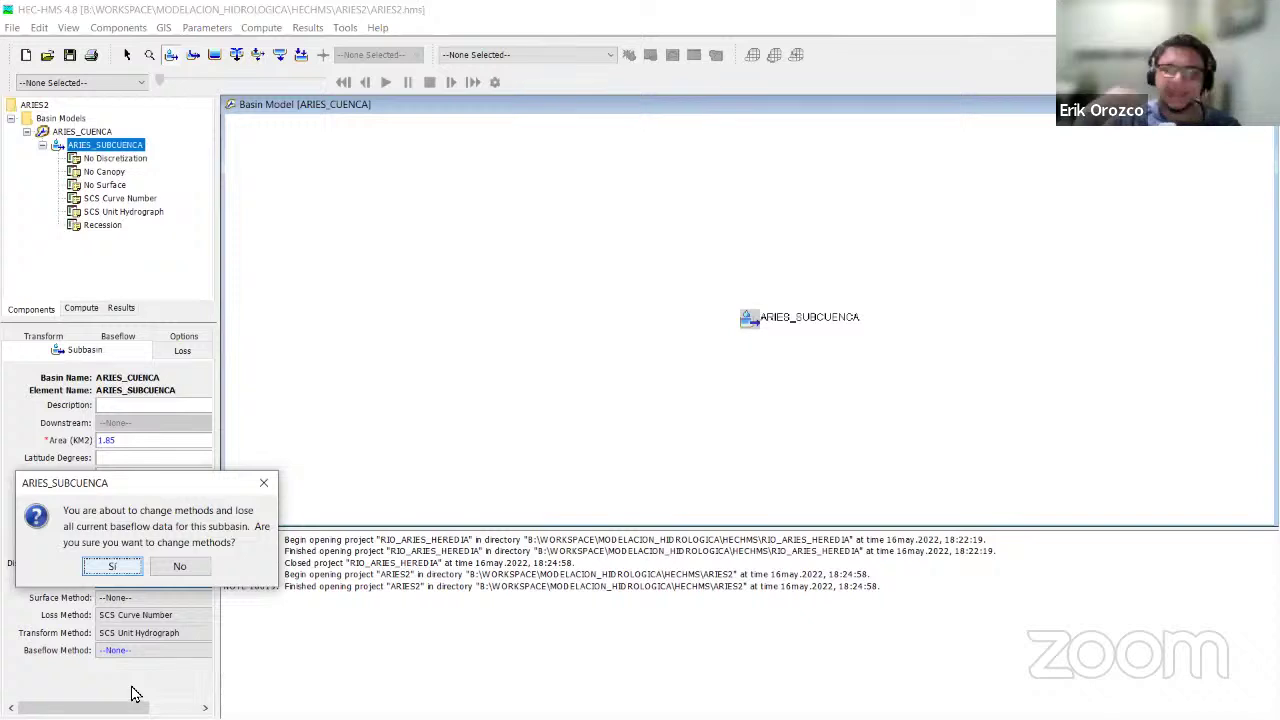
key("Return")
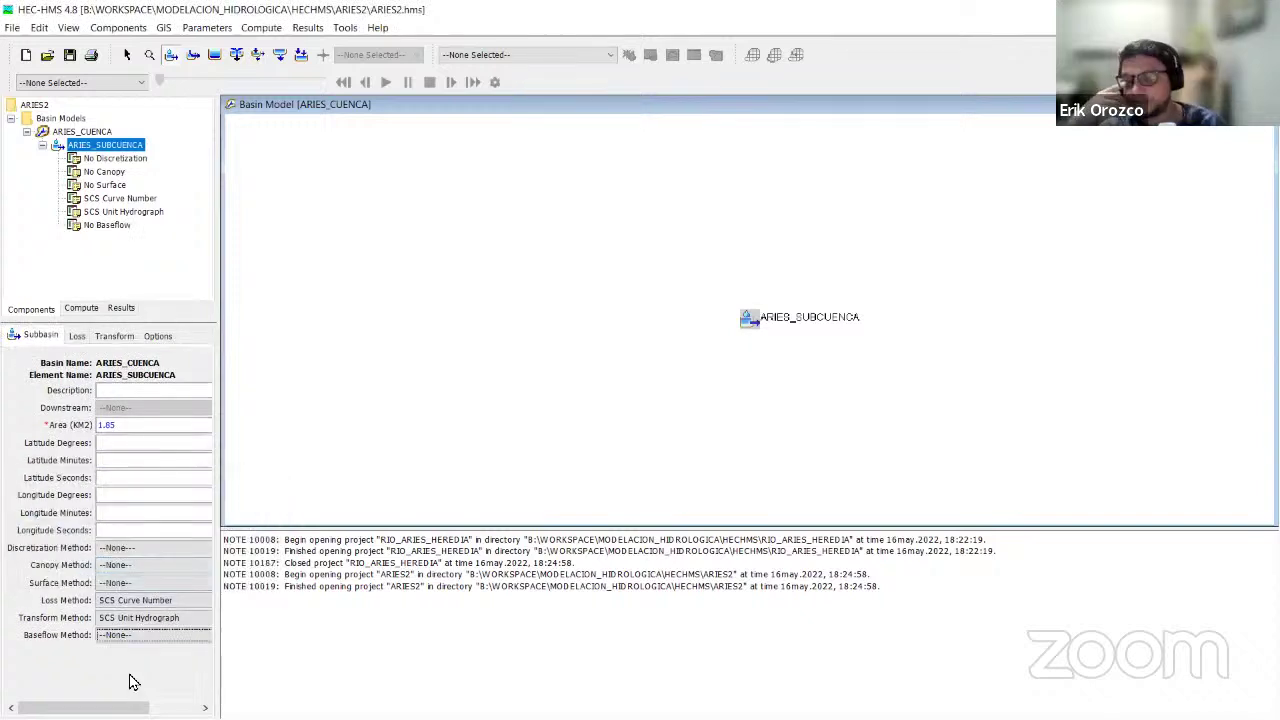
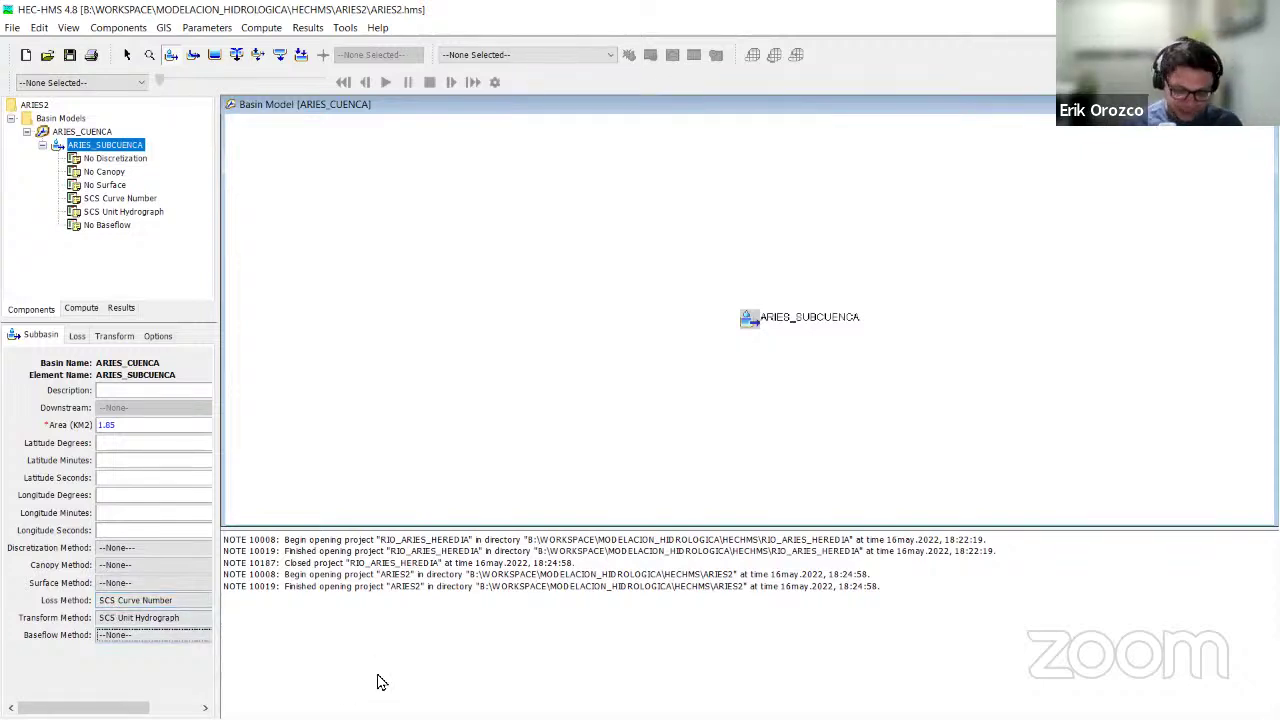
Switch to the Chrome browser, maximize it and search Google Images for "scs unit hydrograph" in a new tab.
key("alt+Tab")
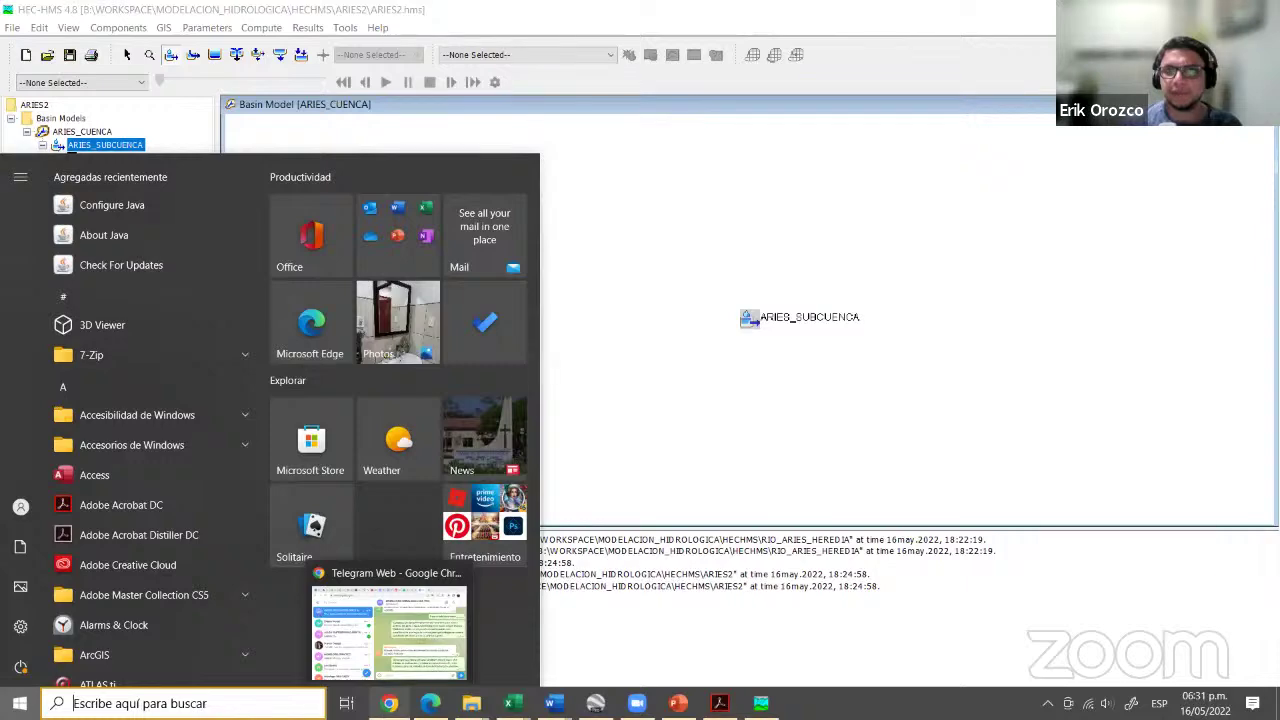
left_click(389, 632)
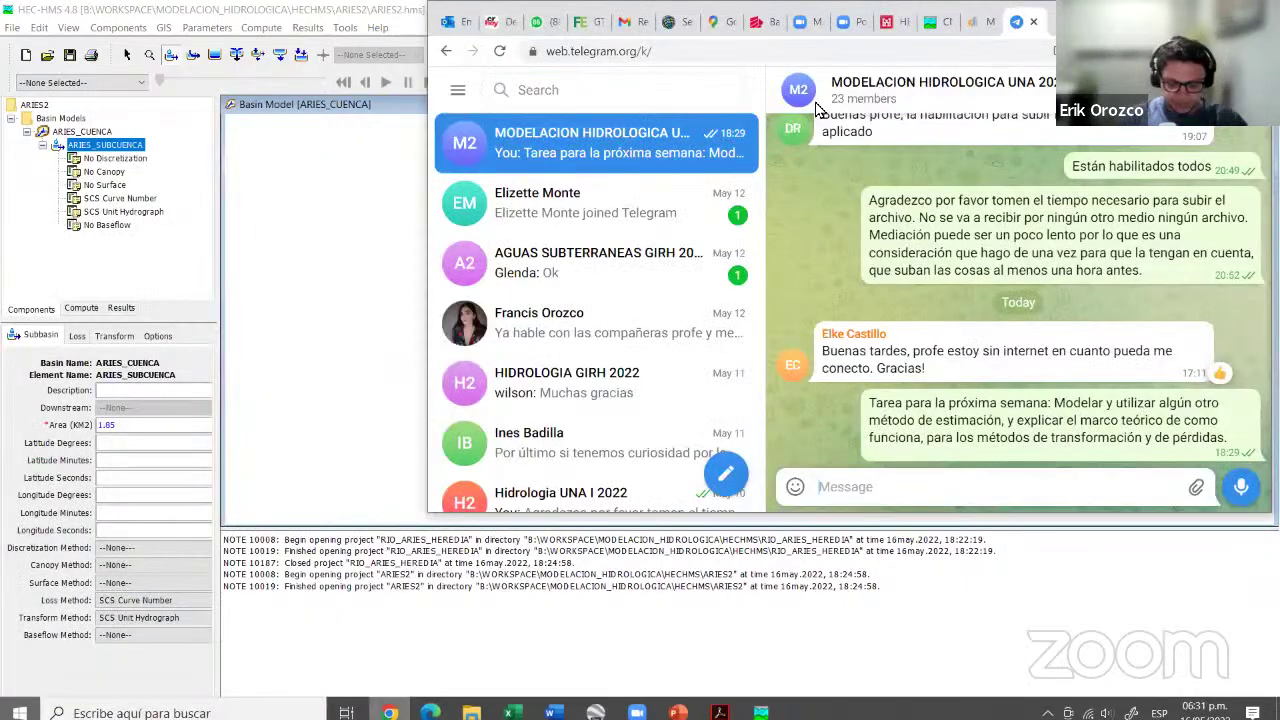
key("super+Up")
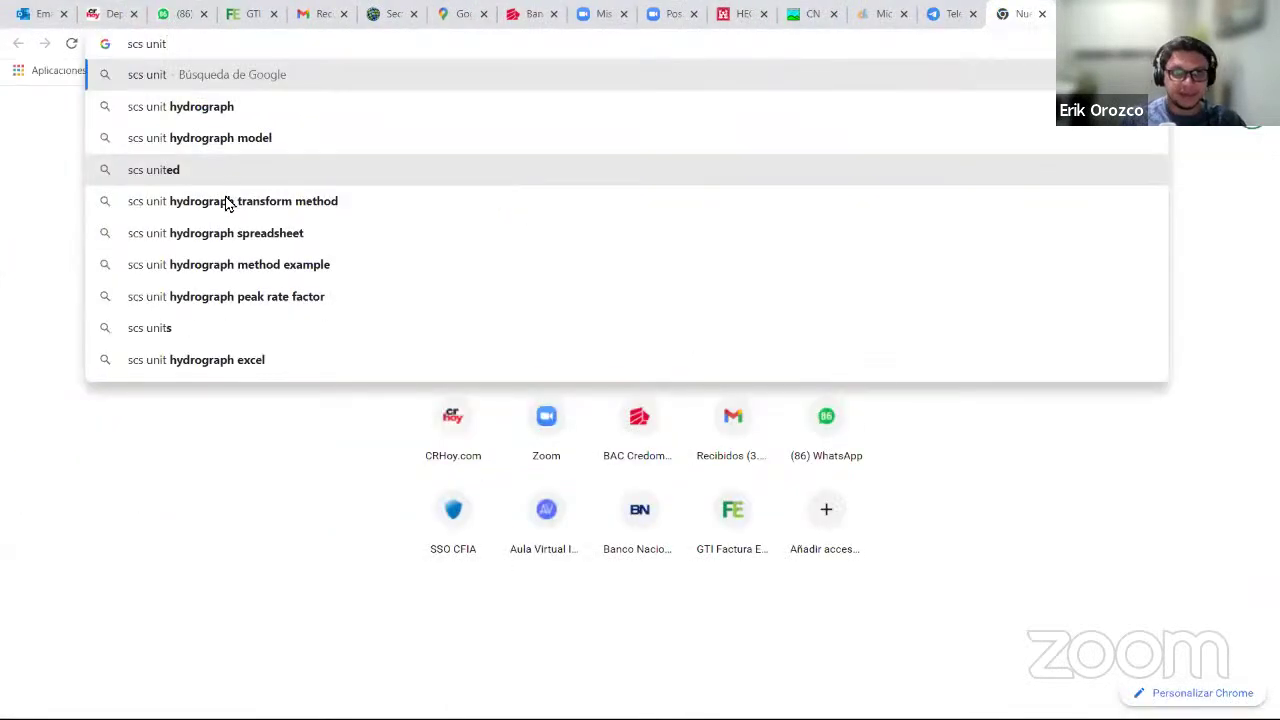
left_click(259, 117)
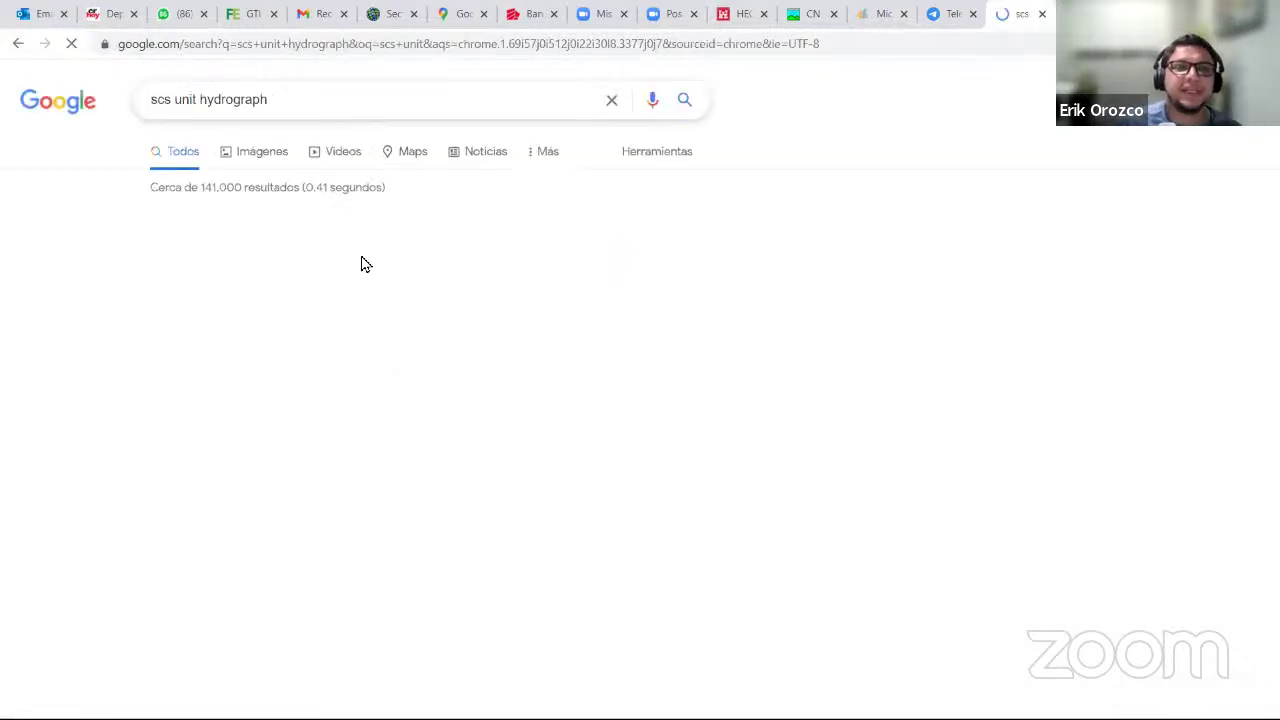
left_click(269, 156)
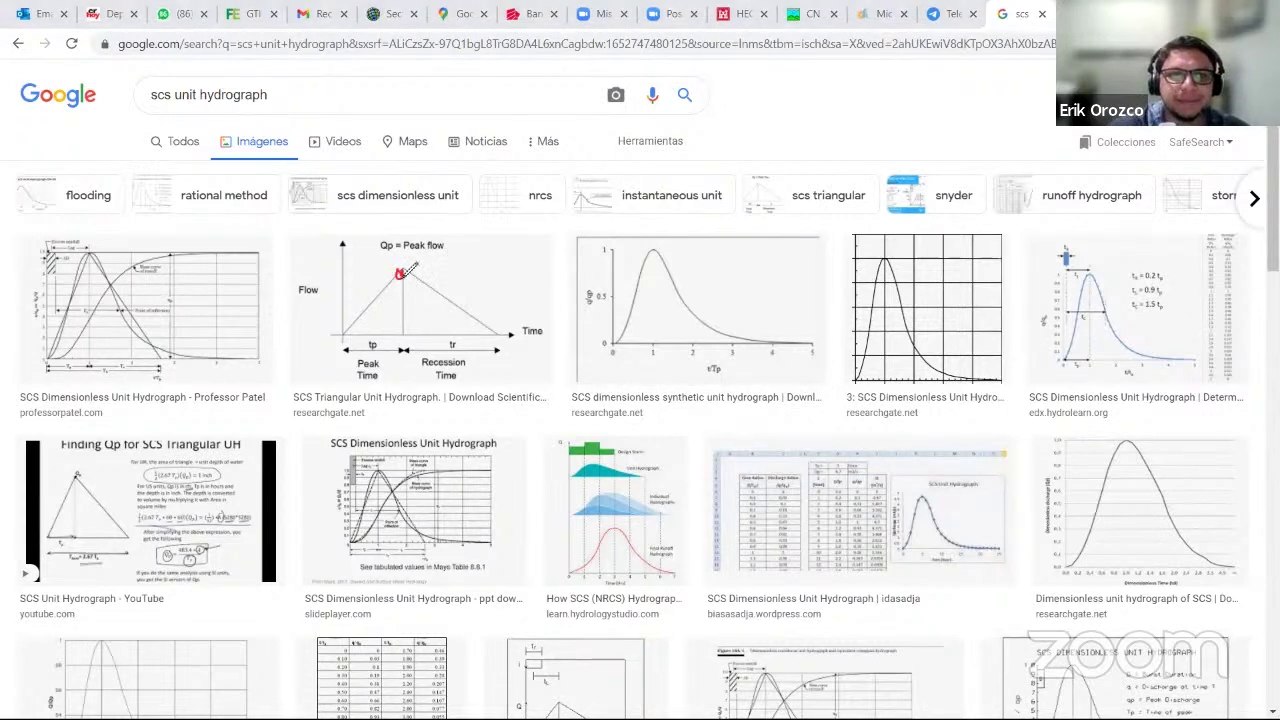
Annotate the SCS Triangular Unit Hydrograph image in red, marking its peak with a dot and writing a circled "q=1" beside it.
mouse_move(403, 276)
left_mouse_down()
mouse_move(420, 292)
mouse_move(470, 262)
left_mouse_up()
mouse_move(450, 272)
left_mouse_down()
mouse_move(492, 272)
mouse_move(416, 264)
left_mouse_up()
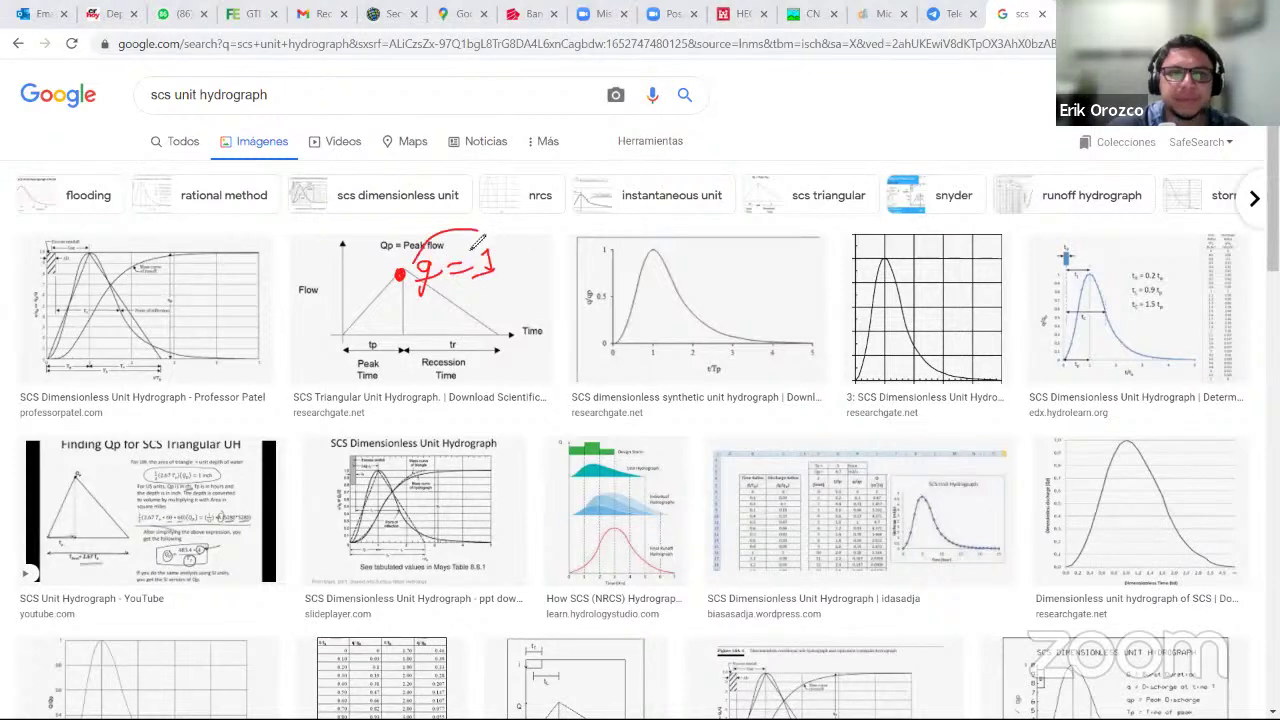
left_click_drag(481, 239, 412, 285)
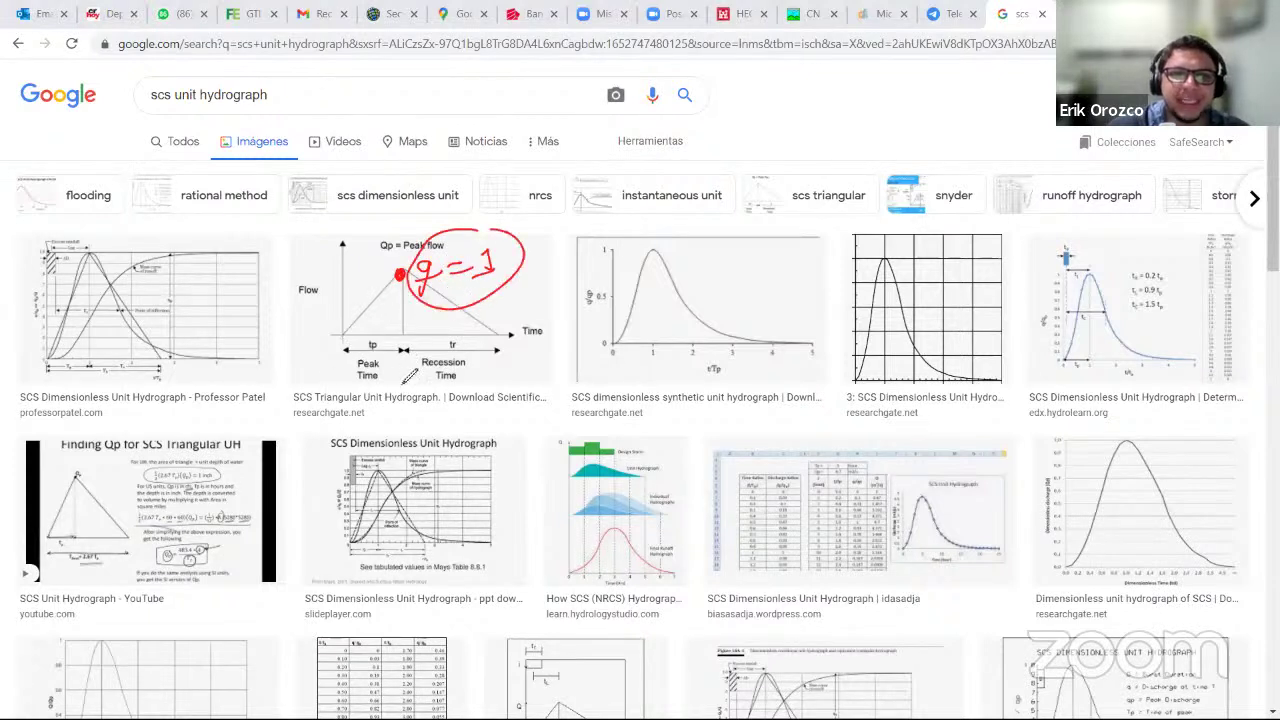
Underline the peak time tp on the SCS Triangular Unit Hydrograph image in red, and clear all the annotations.
left_click_drag(344, 352, 412, 350)
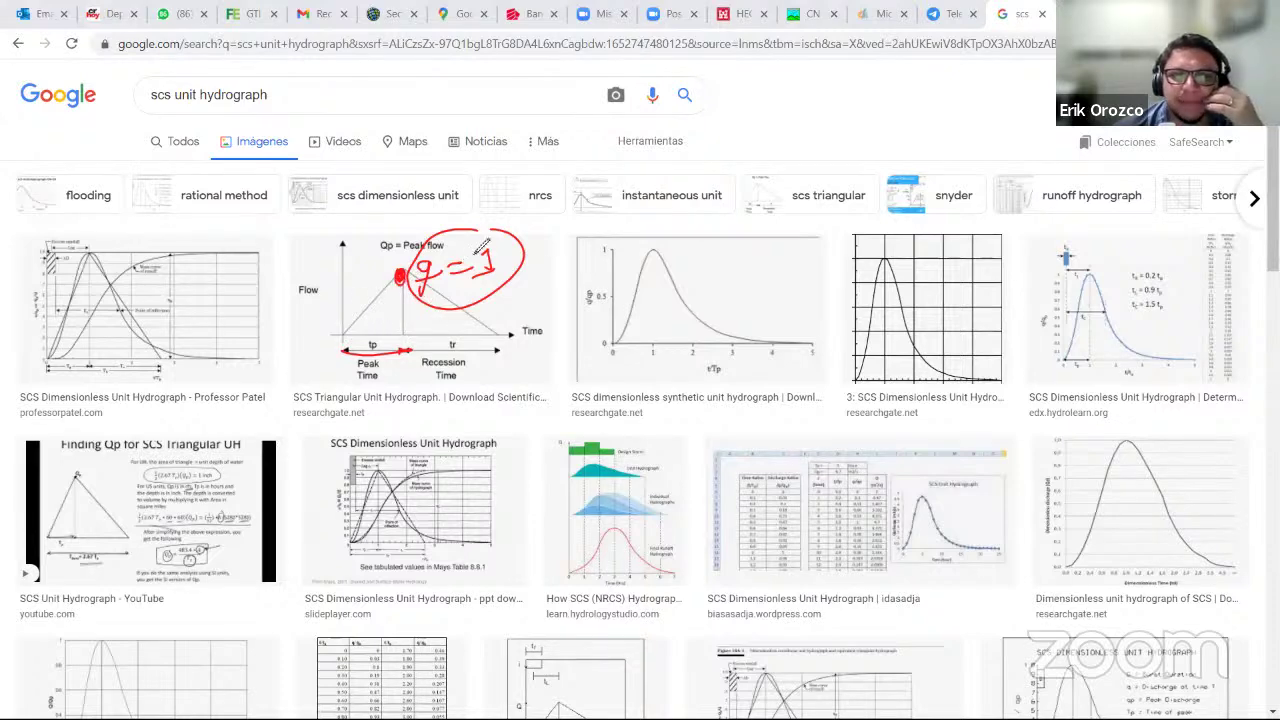
left_click_drag(560, 214, 499, 262)
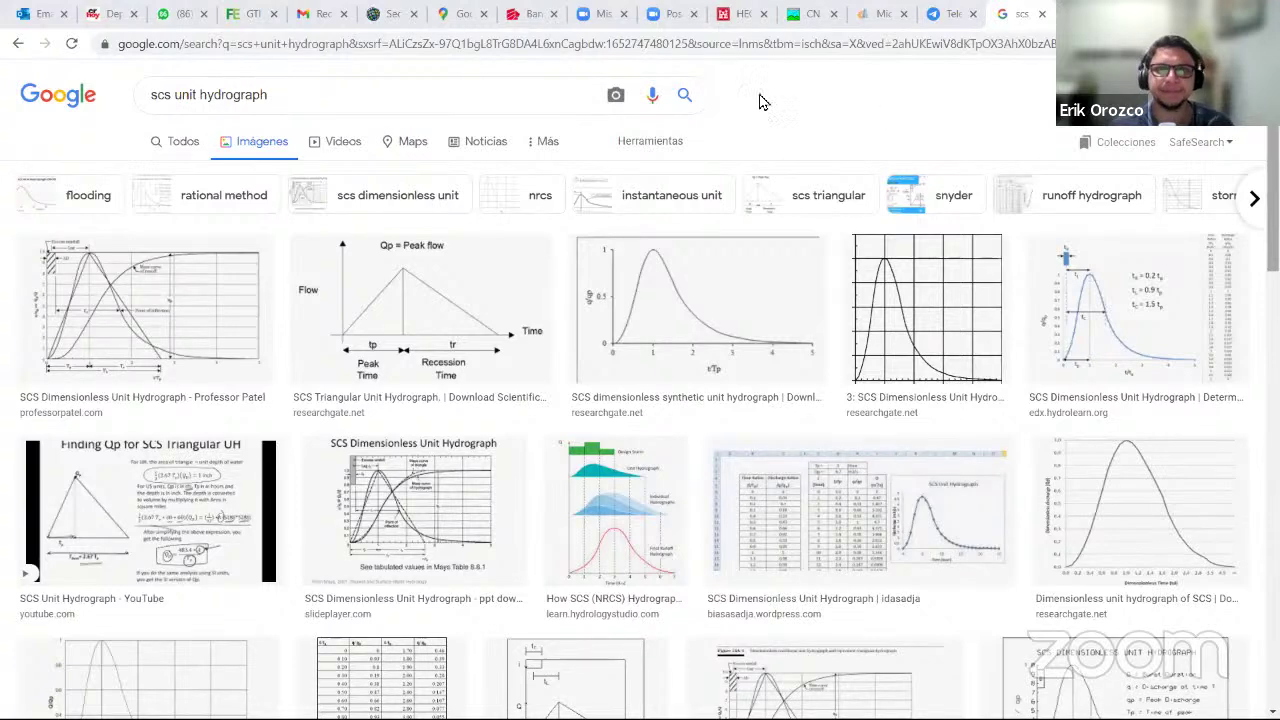
scroll(760, 102, "down", 3)
scroll(640, 400, "up", 3)
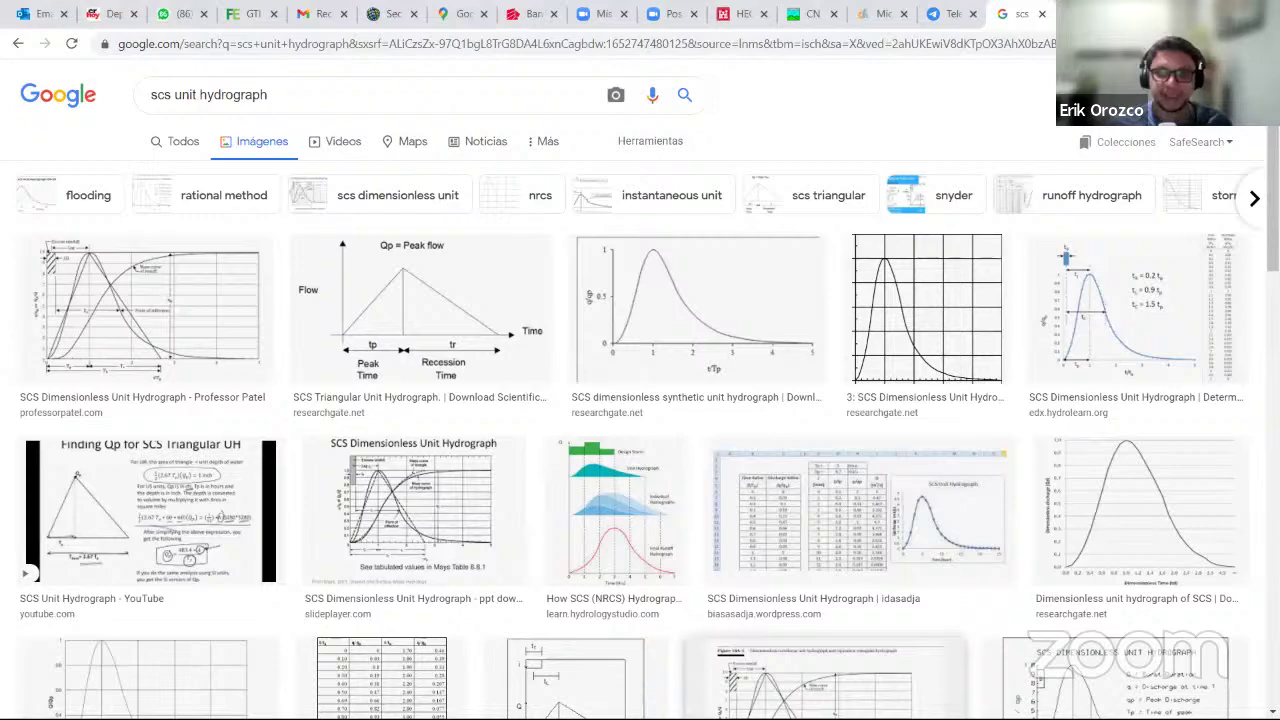
Switch to HEC-HMS and open the loss parameters of ARIES_SUBCUENCA.
key("super")
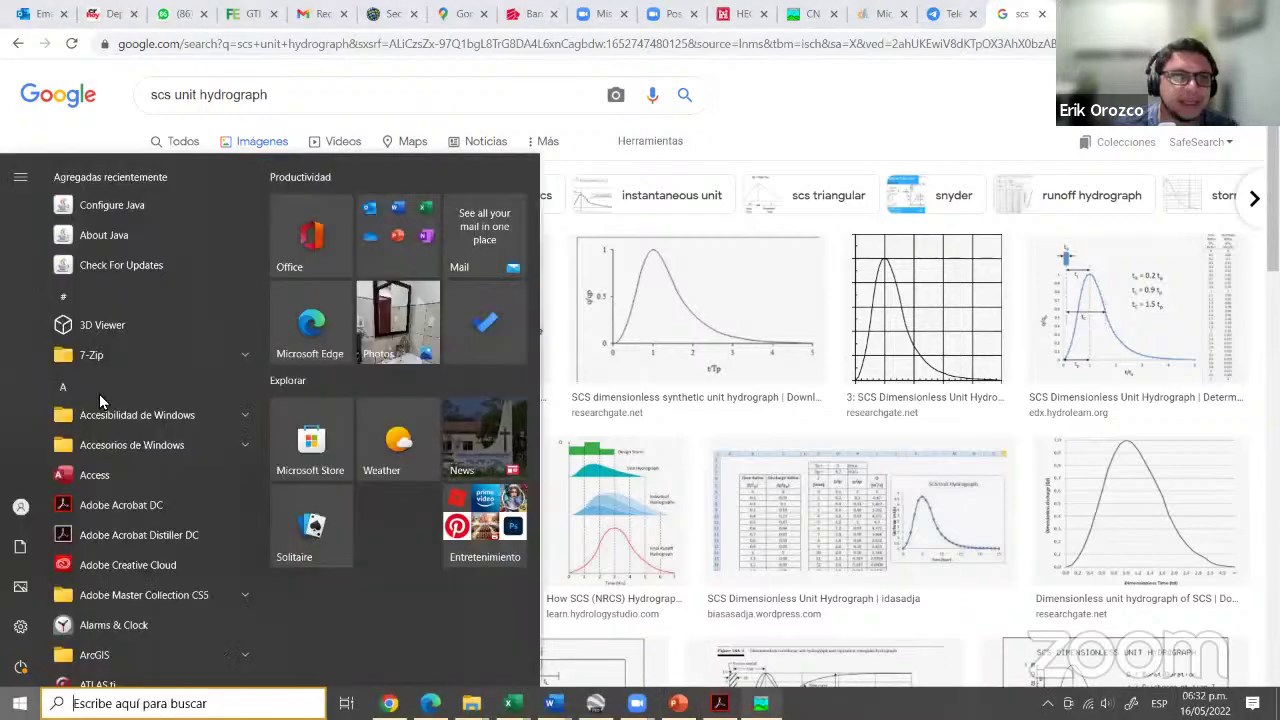
key("alt+Tab")
left_click(73, 335)
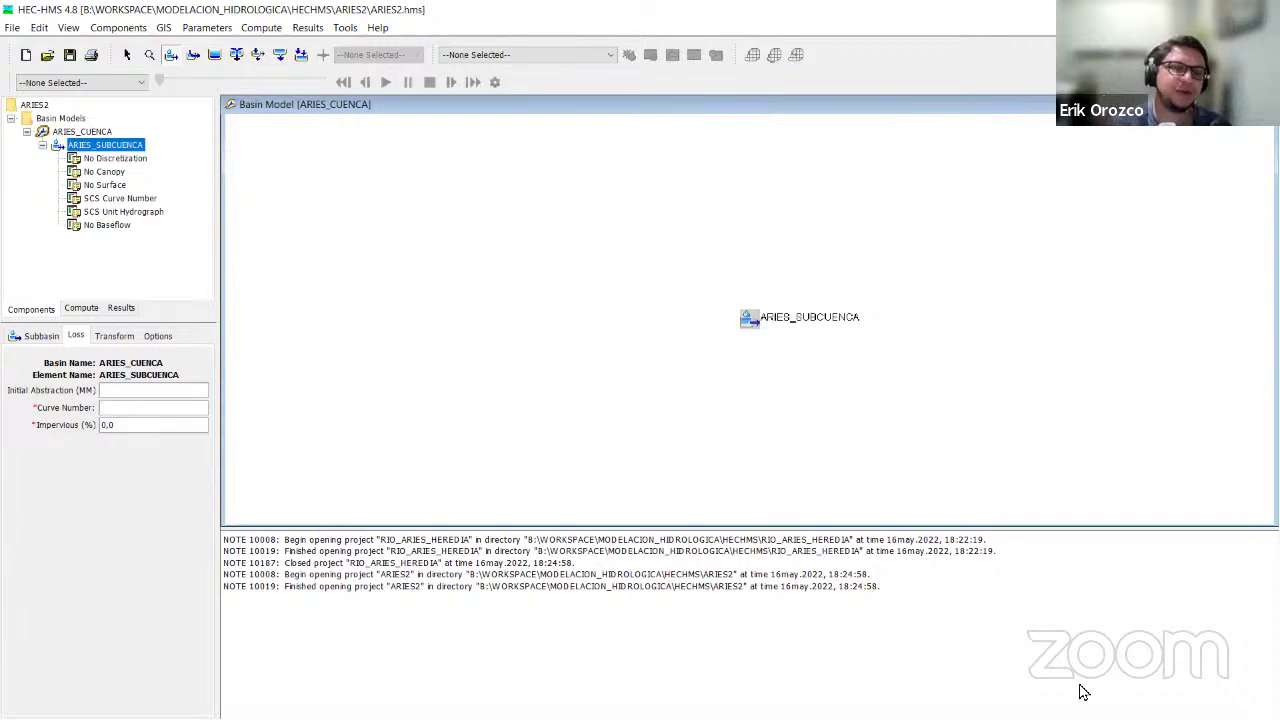
Check the weighted curve number on the Quebrada Aries exercise slide in PowerPoint, and set the ARIES_SUBCUENCA curve number to 86 in HEC-HMS.
mouse_move(765, 712)
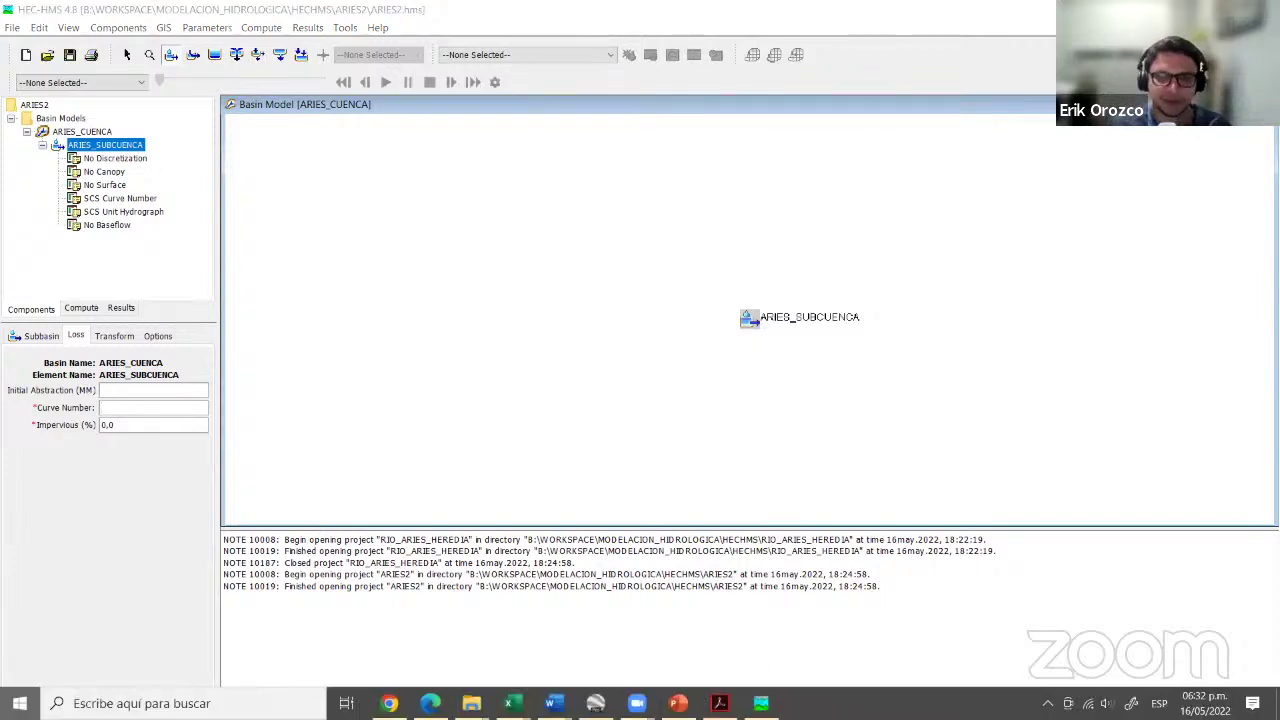
key("super")
key("alt+Tab")
key("Up")
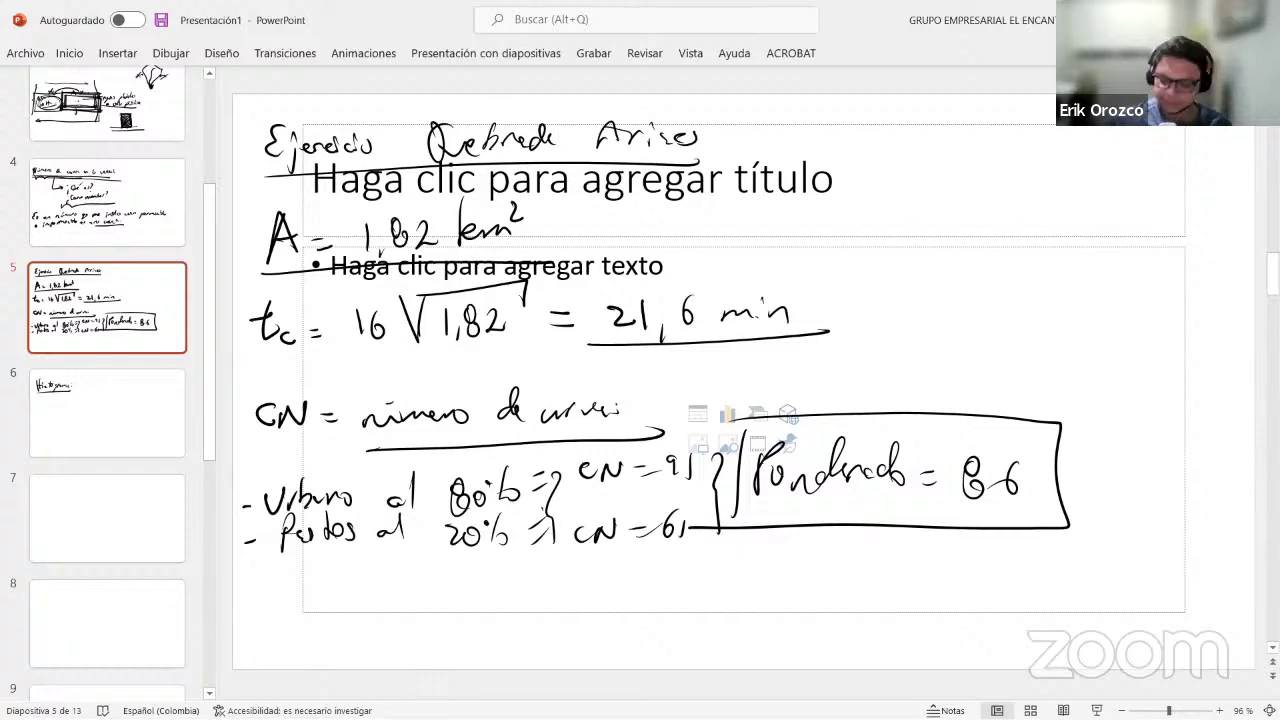
key("super")
left_click(750, 696)
type("86")
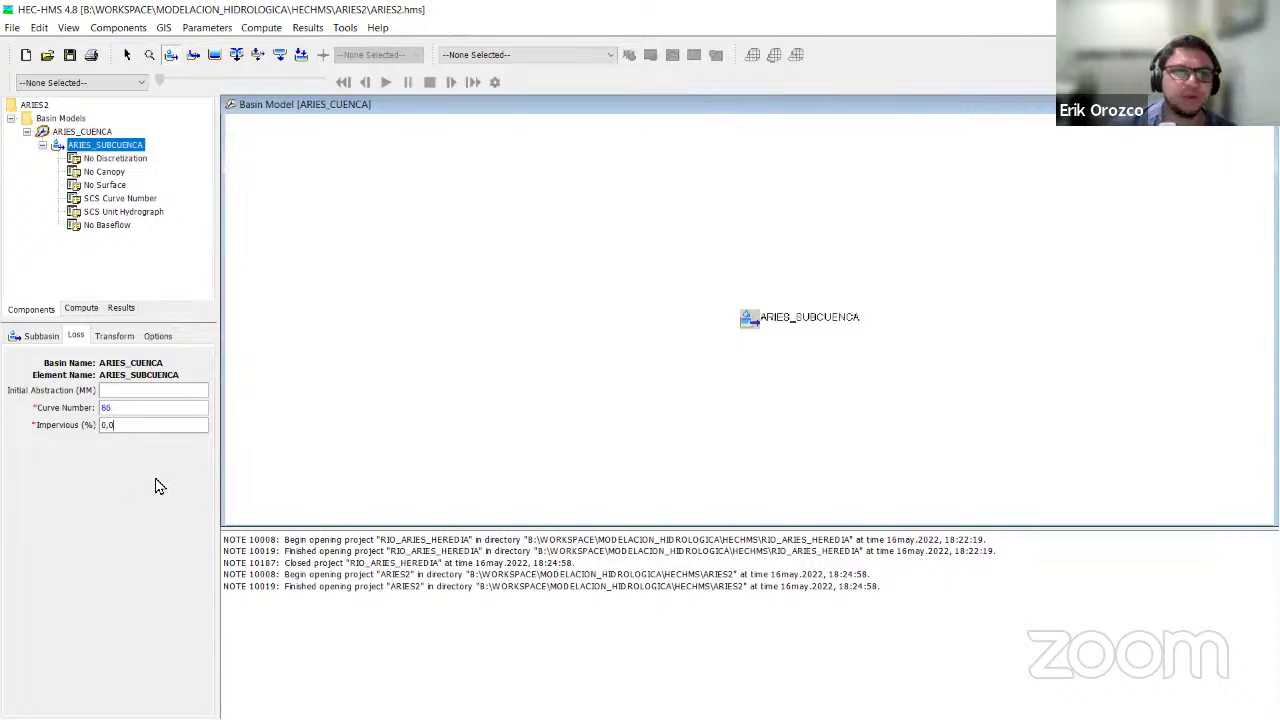
Open the transform parameters of ARIES_SUBCUENCA, and switch to Chrome to search Google Images for "cálculo de lagtime".
left_click(114, 335)
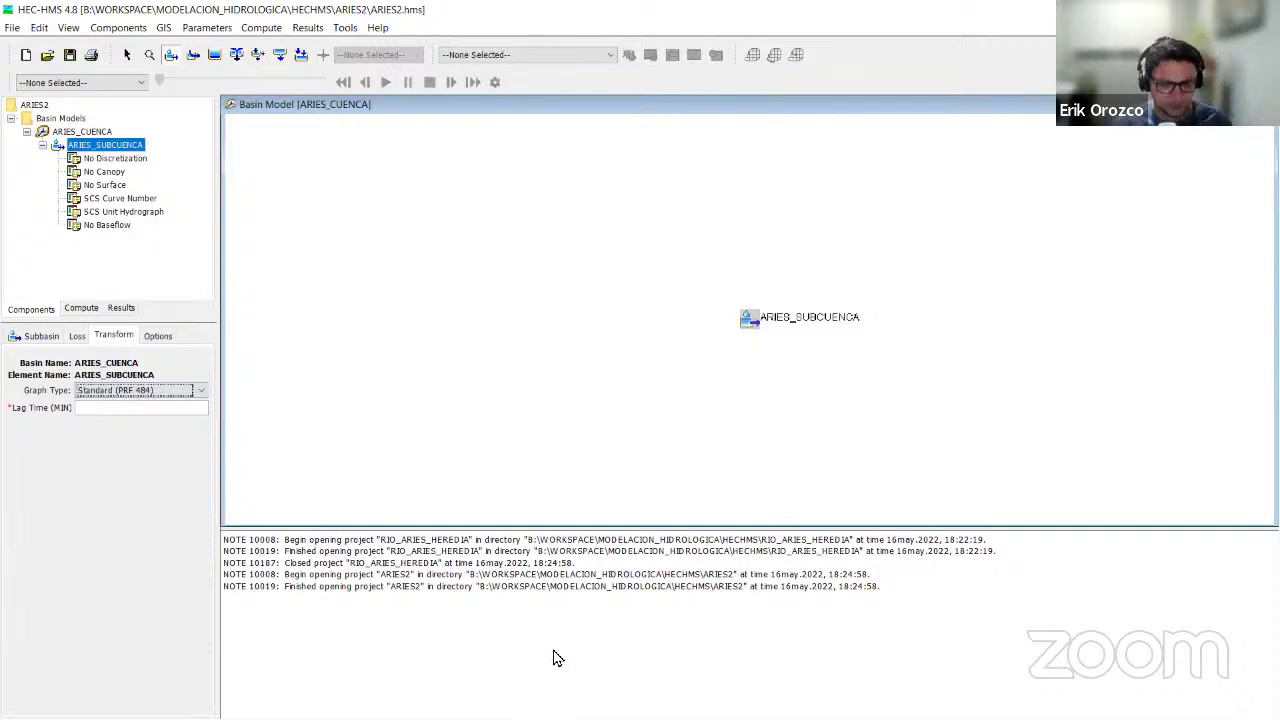
key("alt+Tab")
key("super")
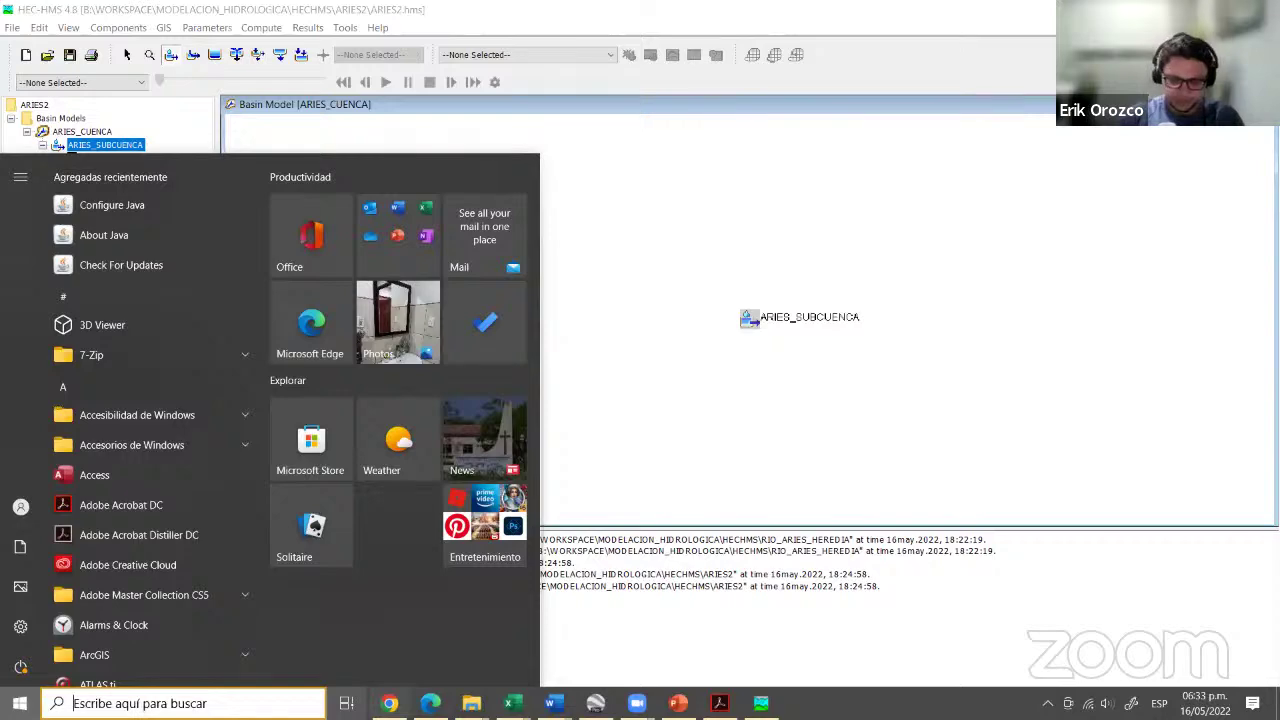
left_click(389, 703)
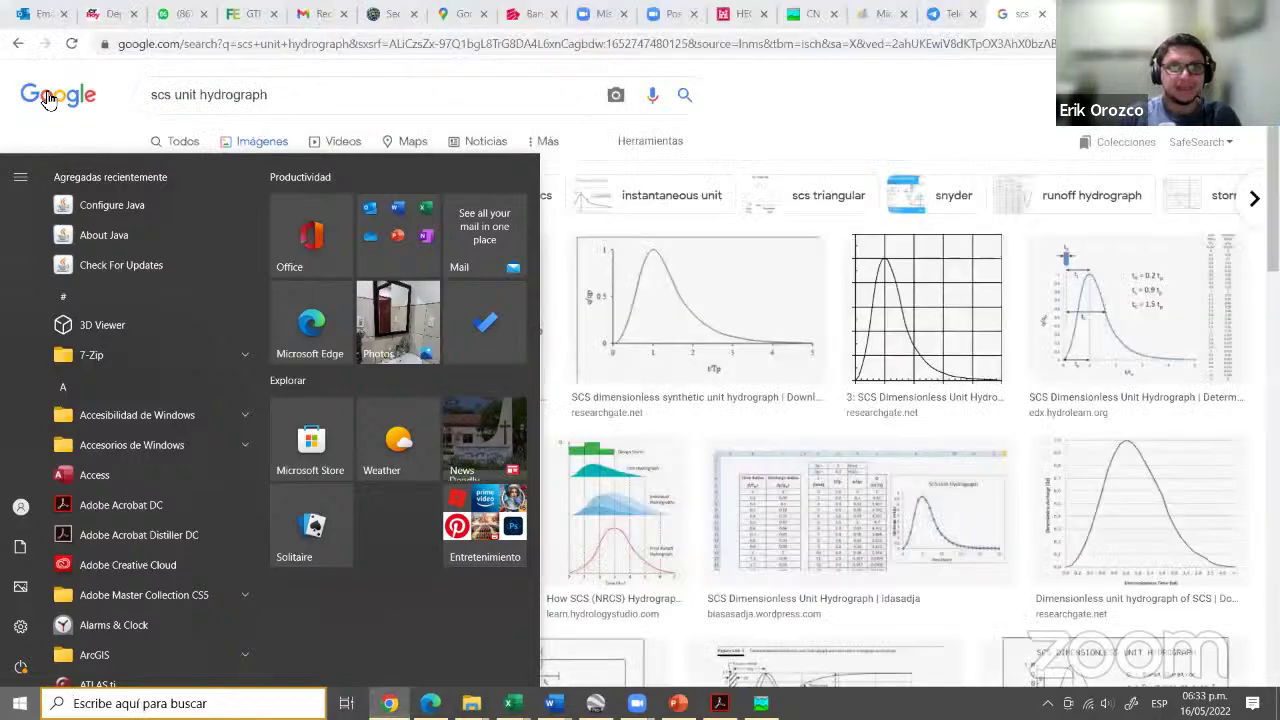
type("cálculo de lagtm")
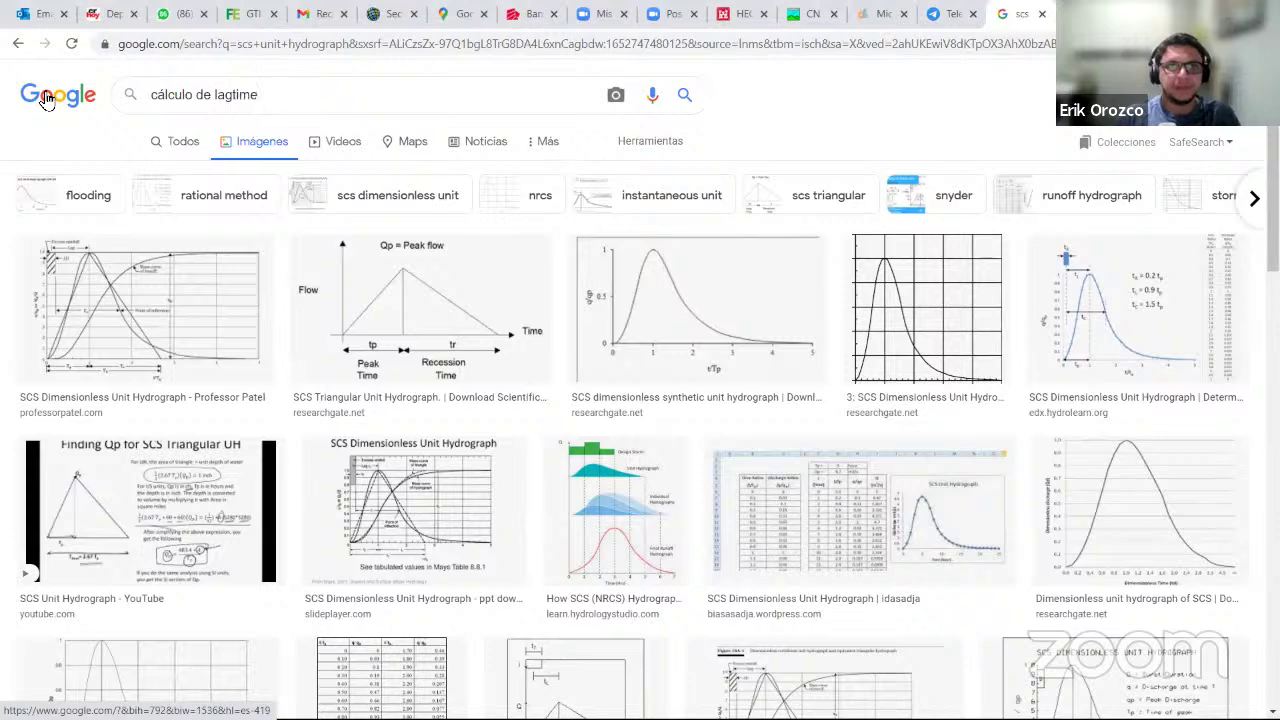
key("Return")
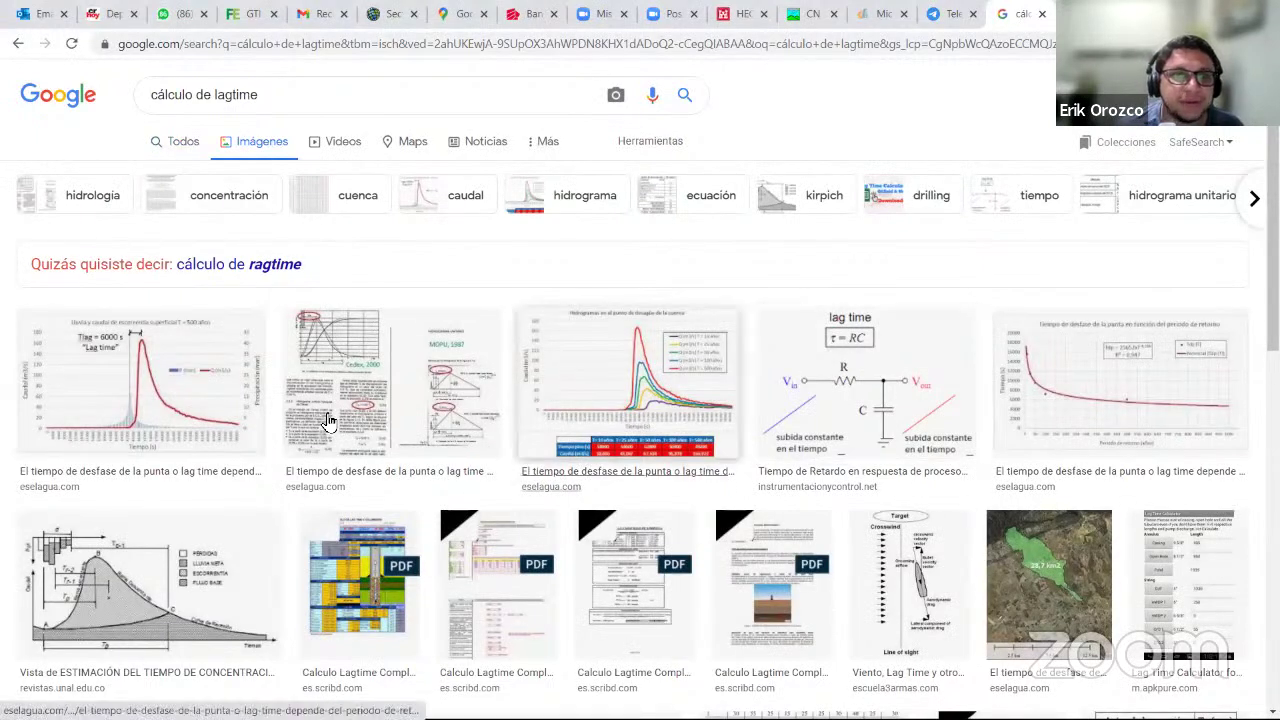
Refine the search to "cálculo de lag time scs", checking the web results before returning to the image results.
scroll(308, 94, "down", 3)
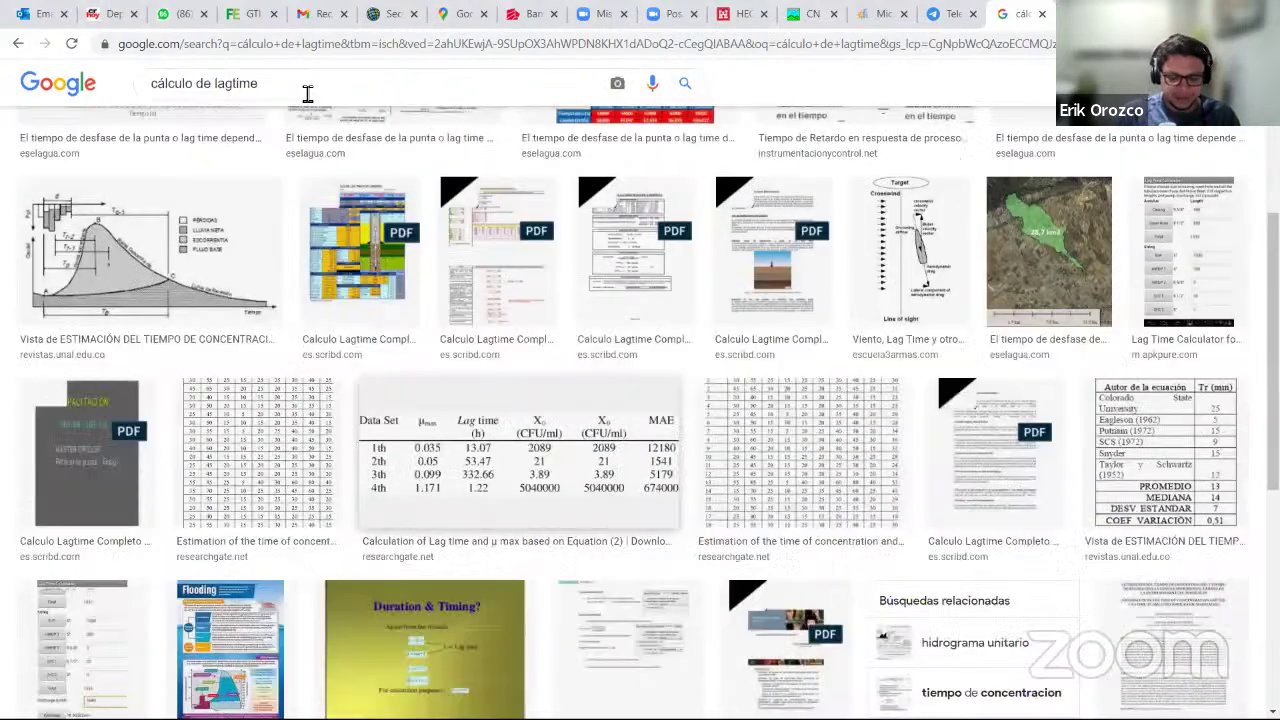
left_click(308, 94)
type("scs")
key("Return")
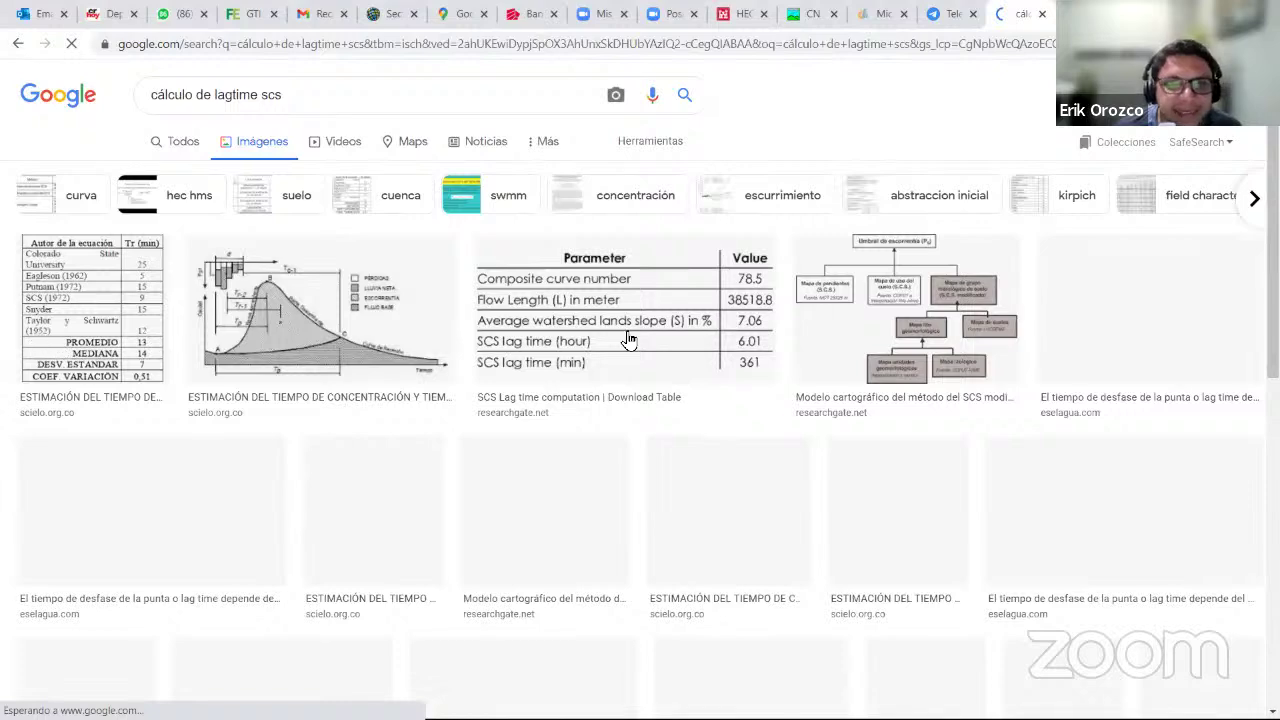
left_click(186, 143)
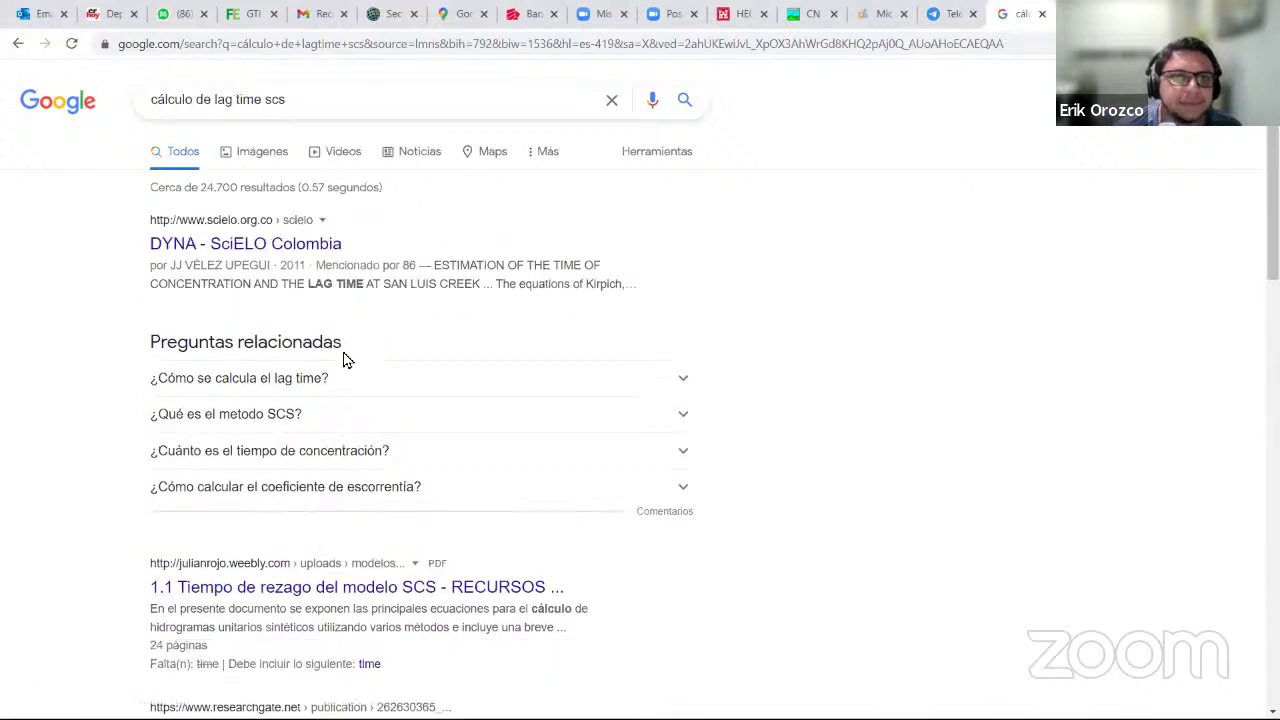
left_click(265, 150)
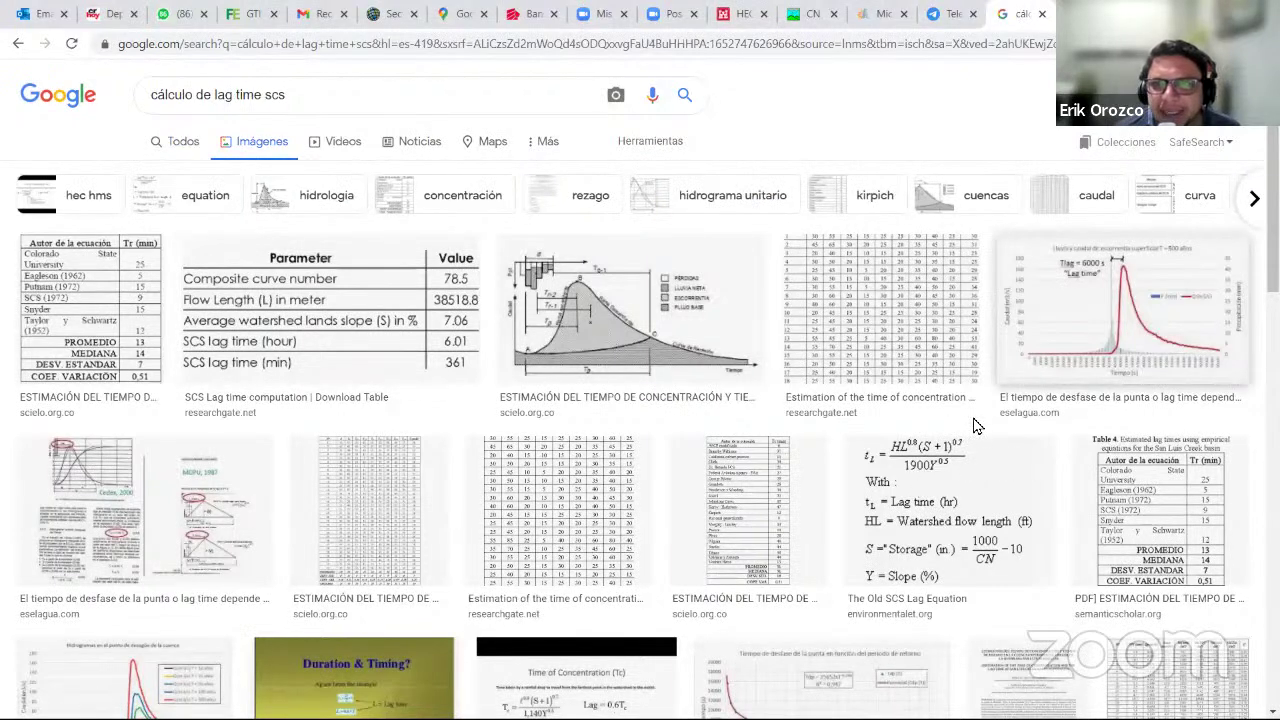
Preview The Old SCS Lag Equation image and the eselagua.com lag time image with the Cedex, 2000 and MOPU, 1987 hydrographs.
scroll(1020, 280, "down", 1)
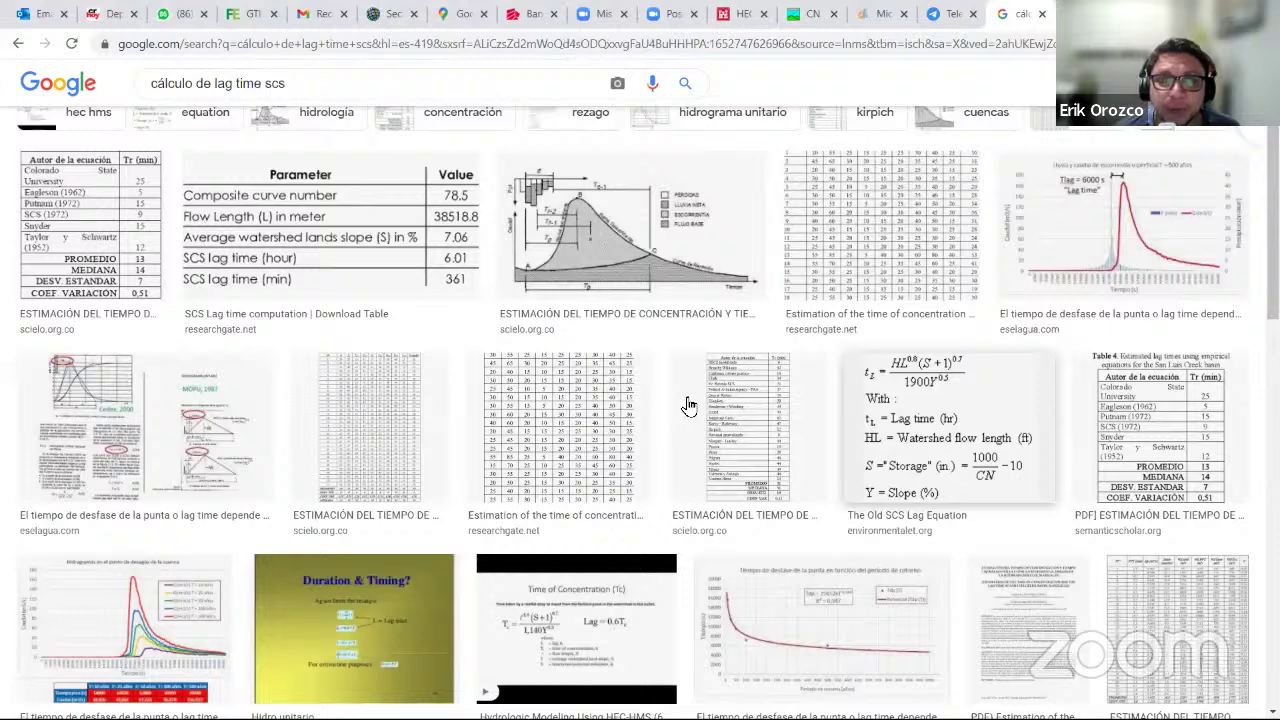
left_click(950, 430)
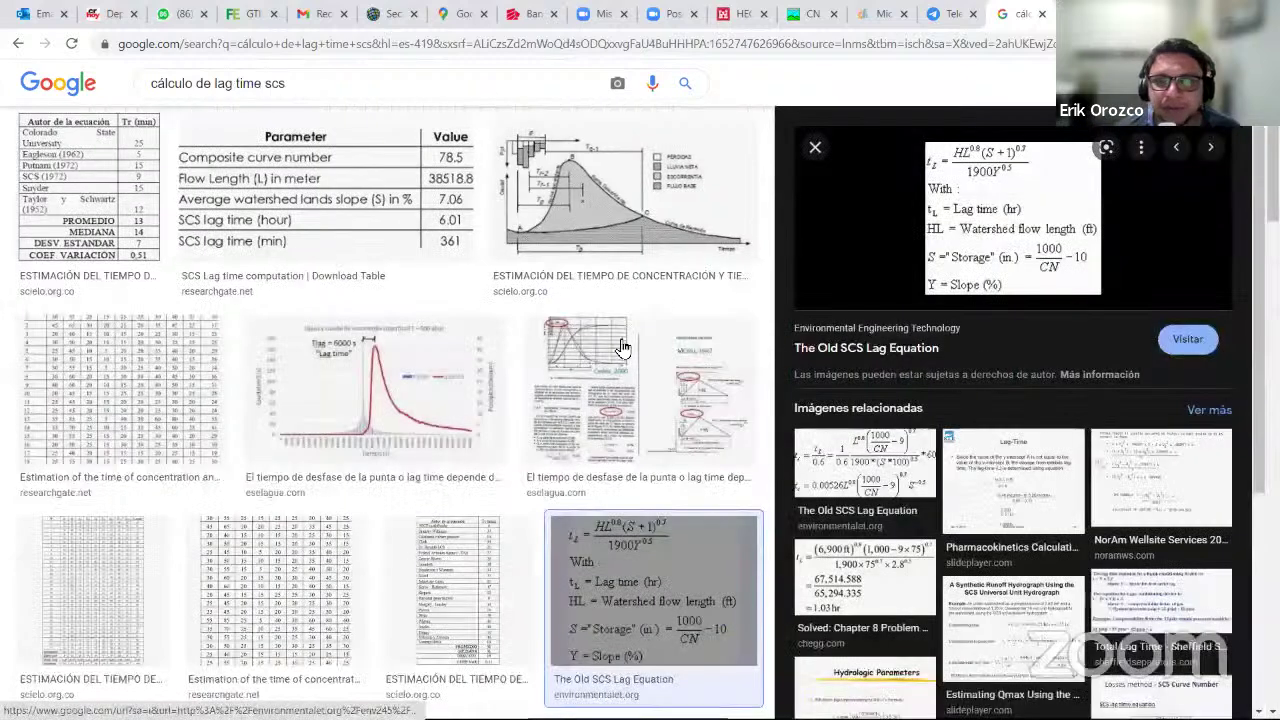
left_click(620, 419)
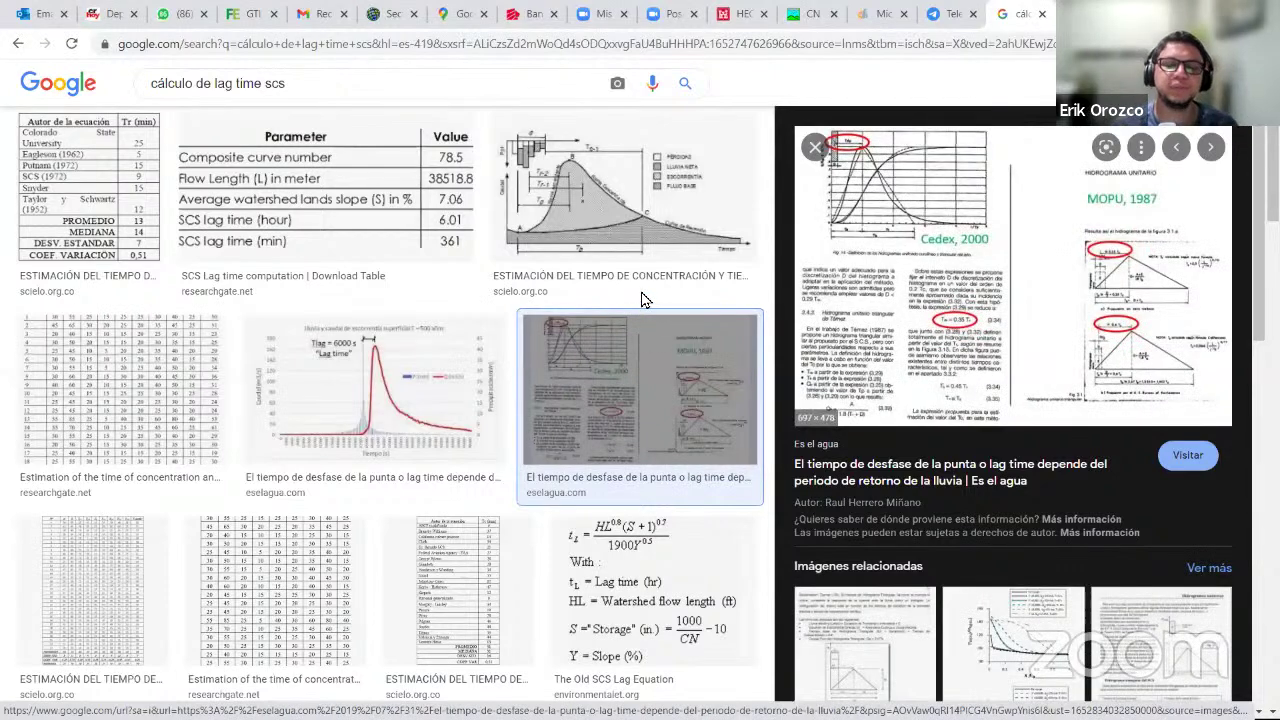
Open the eselagua.com article on lag time and examine its classic formulas relating lag time to the basin's time of concentration.
left_click(425, 440)
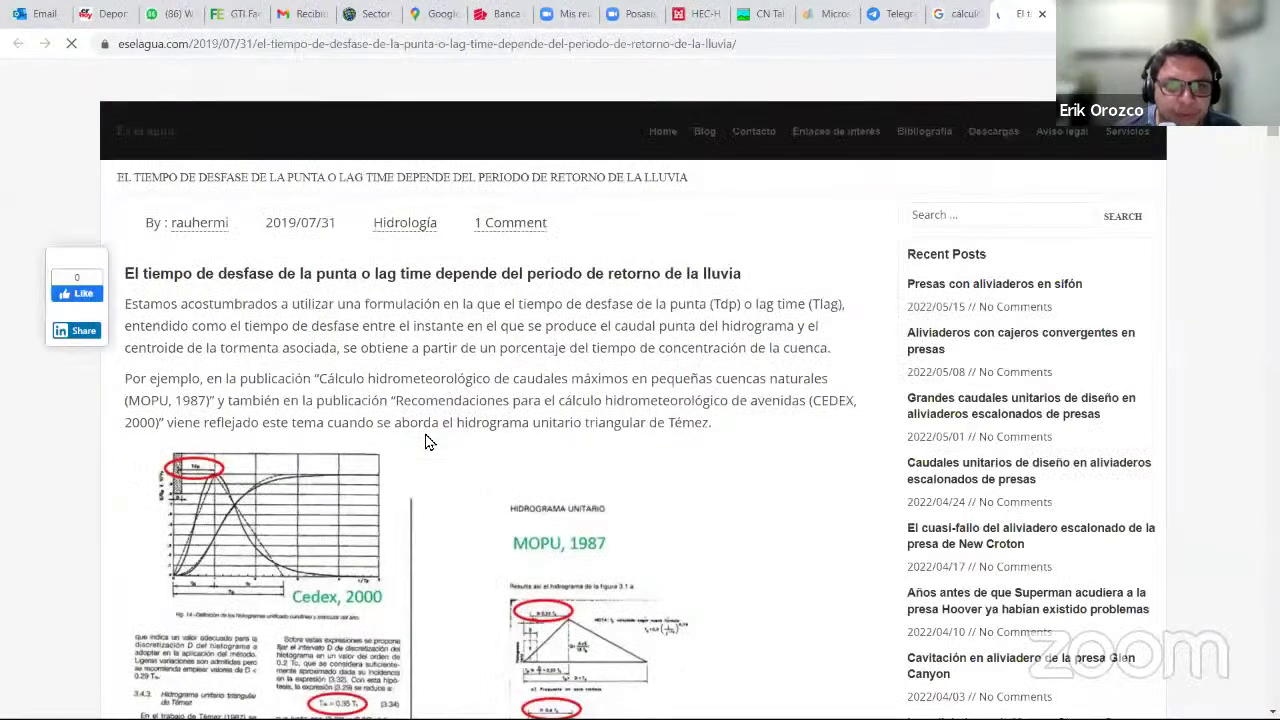
scroll(429, 441, "down", 1)
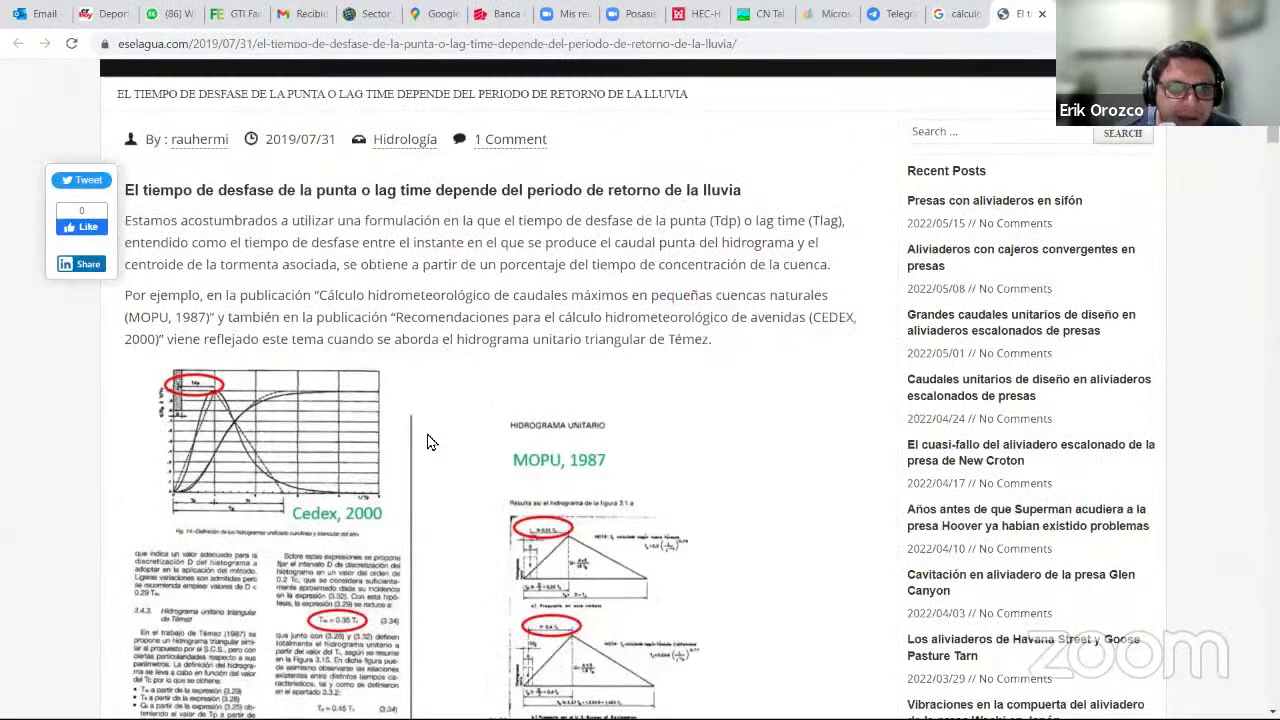
scroll(427, 441, "down", 2)
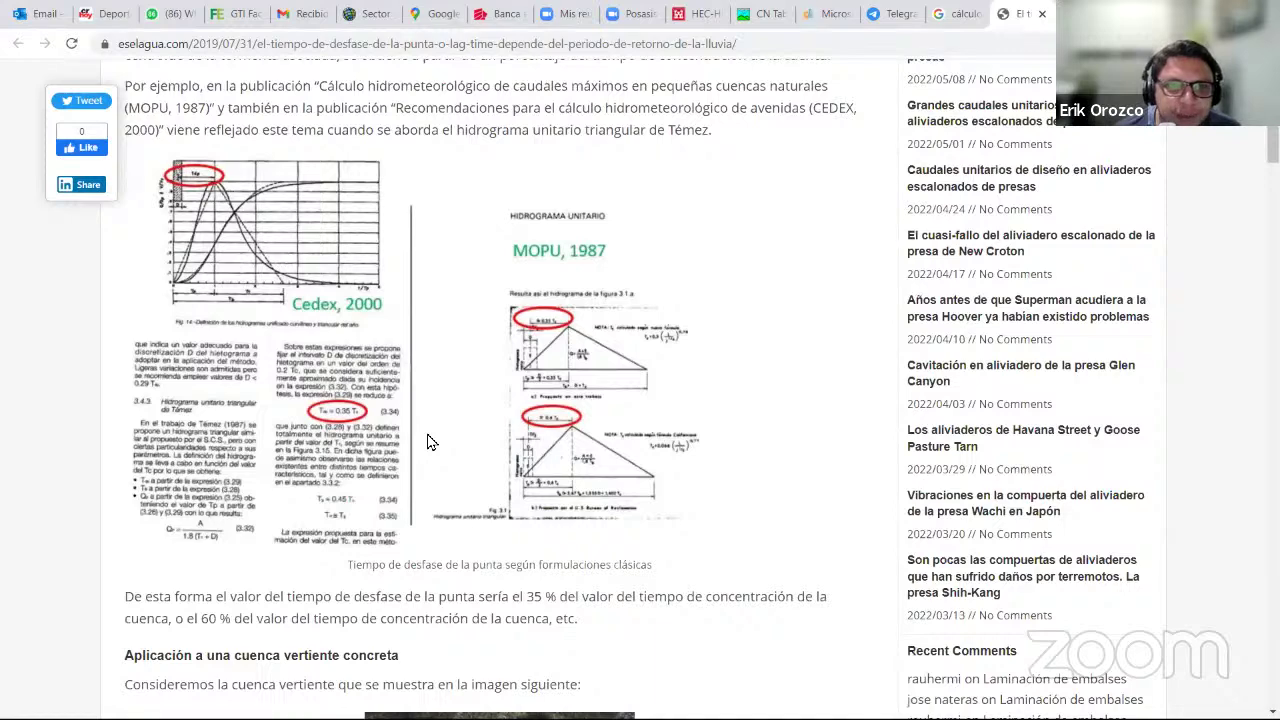
scroll(427, 441, "down", 8)
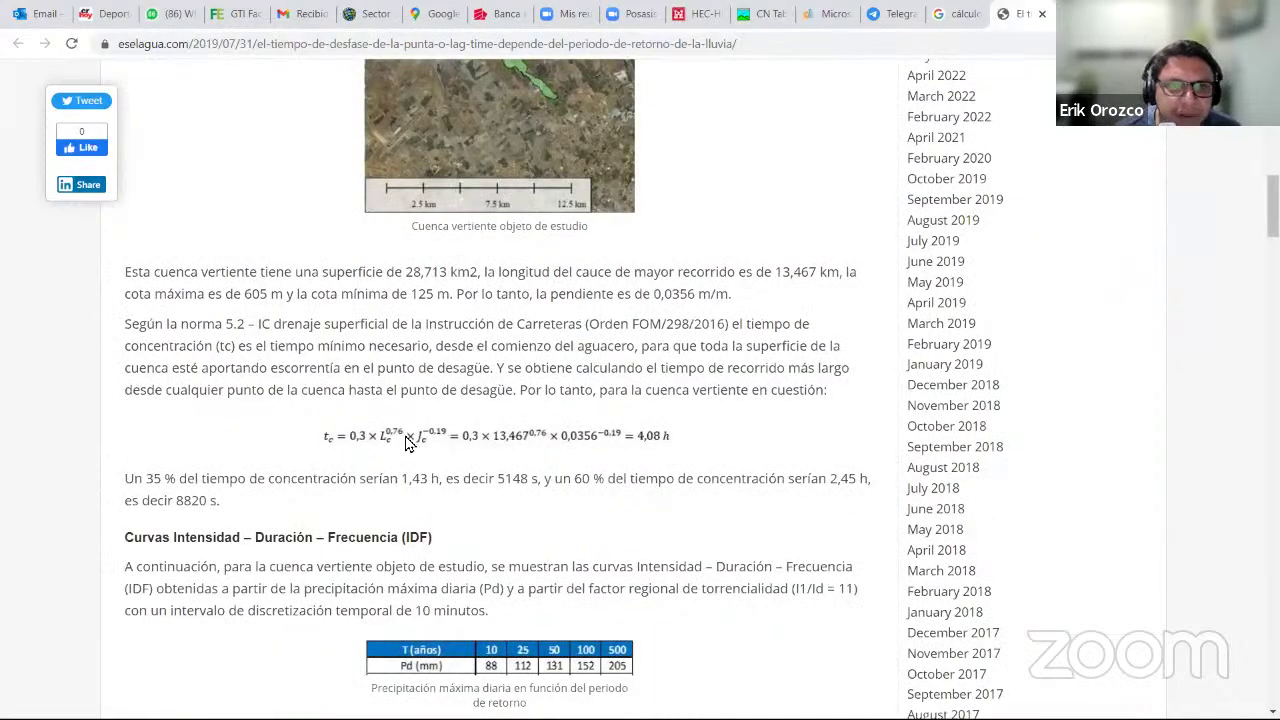
scroll(407, 443, "down", 5)
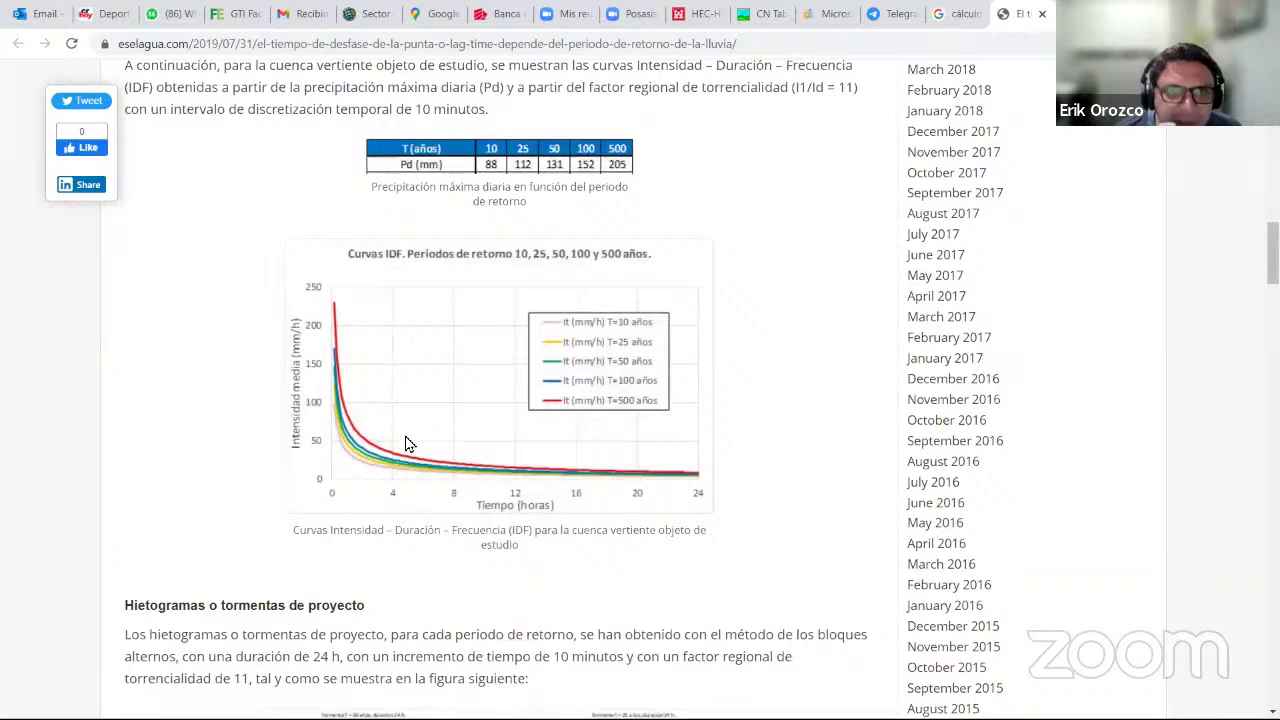
scroll(411, 440, "up", 6)
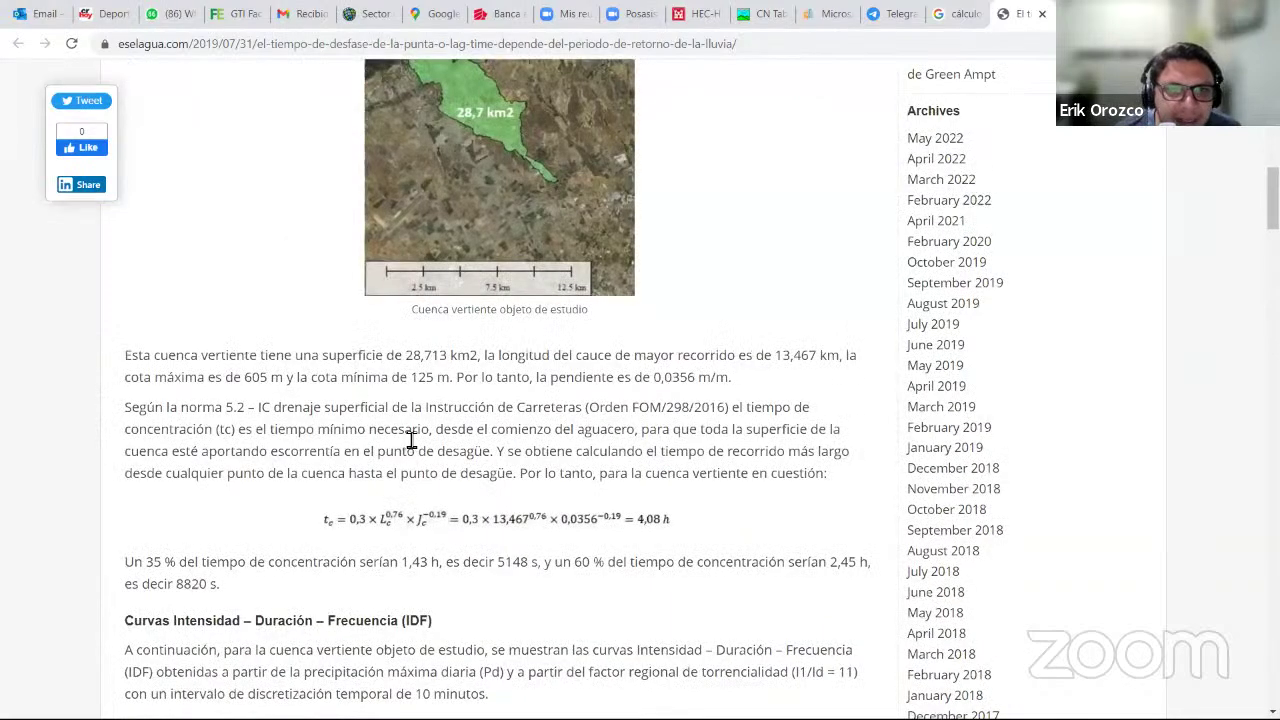
scroll(411, 440, "up", 6)
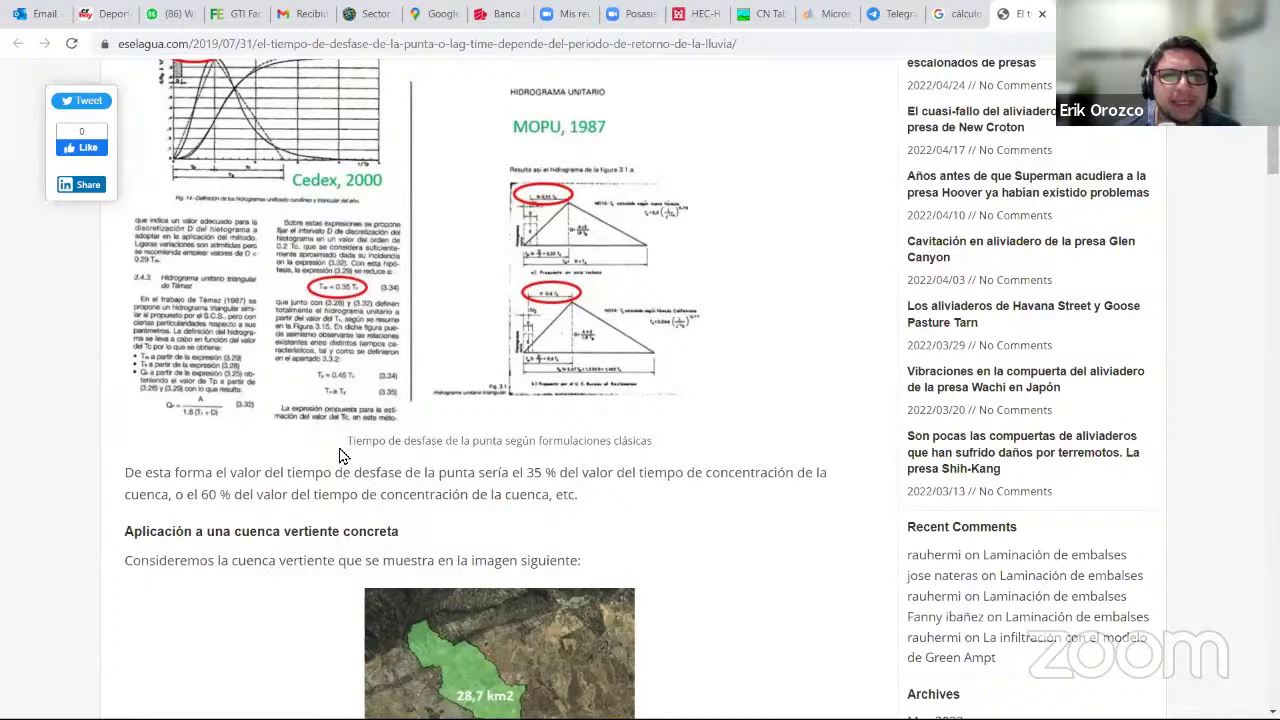
scroll(340, 456, "up", 2)
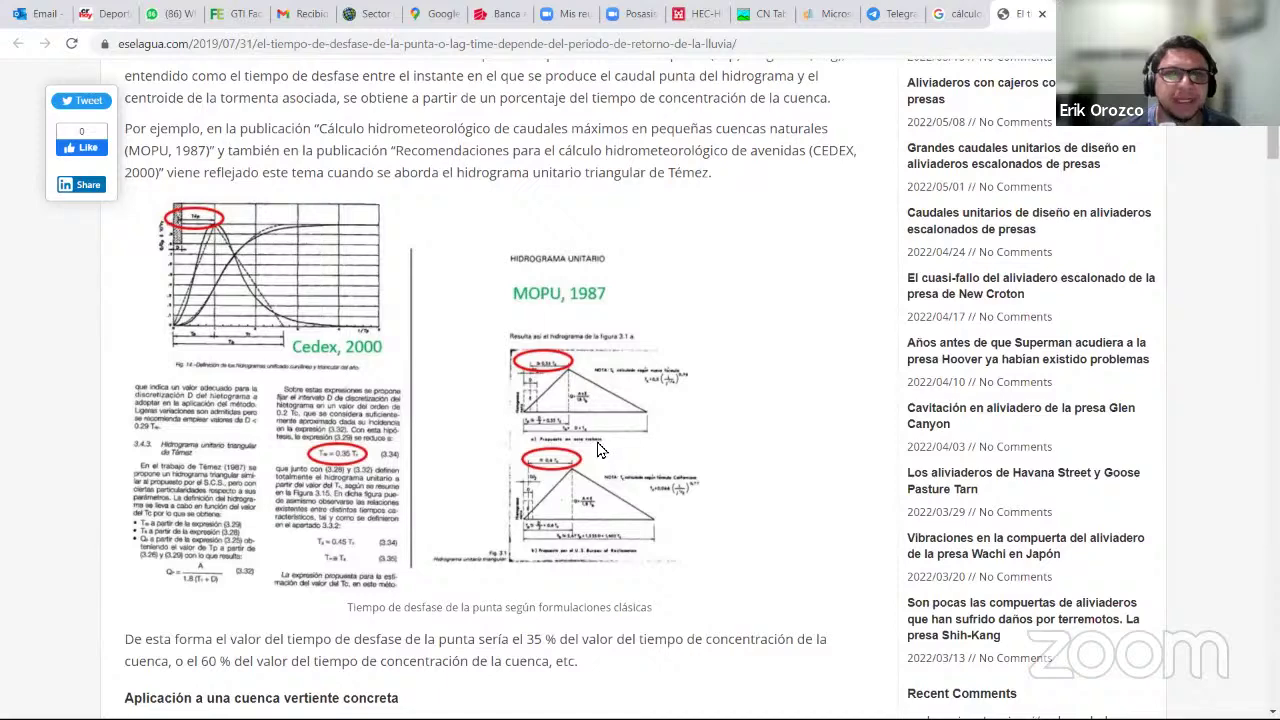
scroll(300, 300, "up", 1)
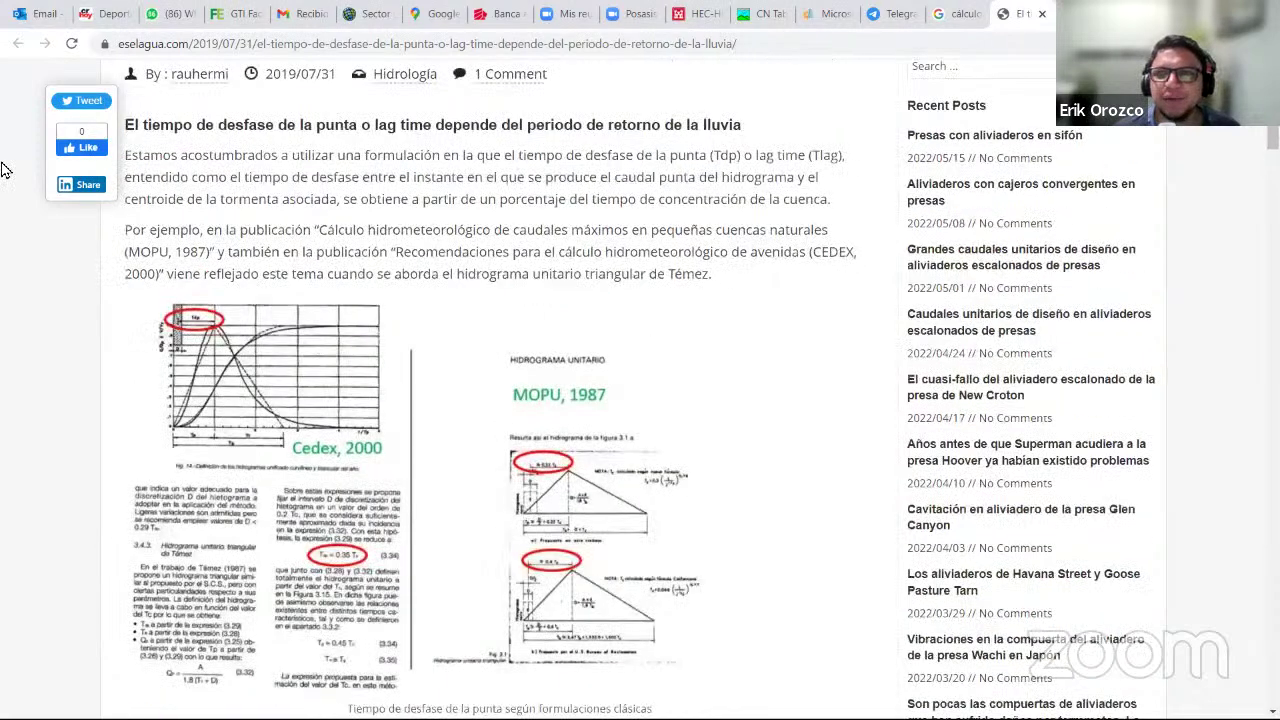
scroll(299, 265, "up", 2)
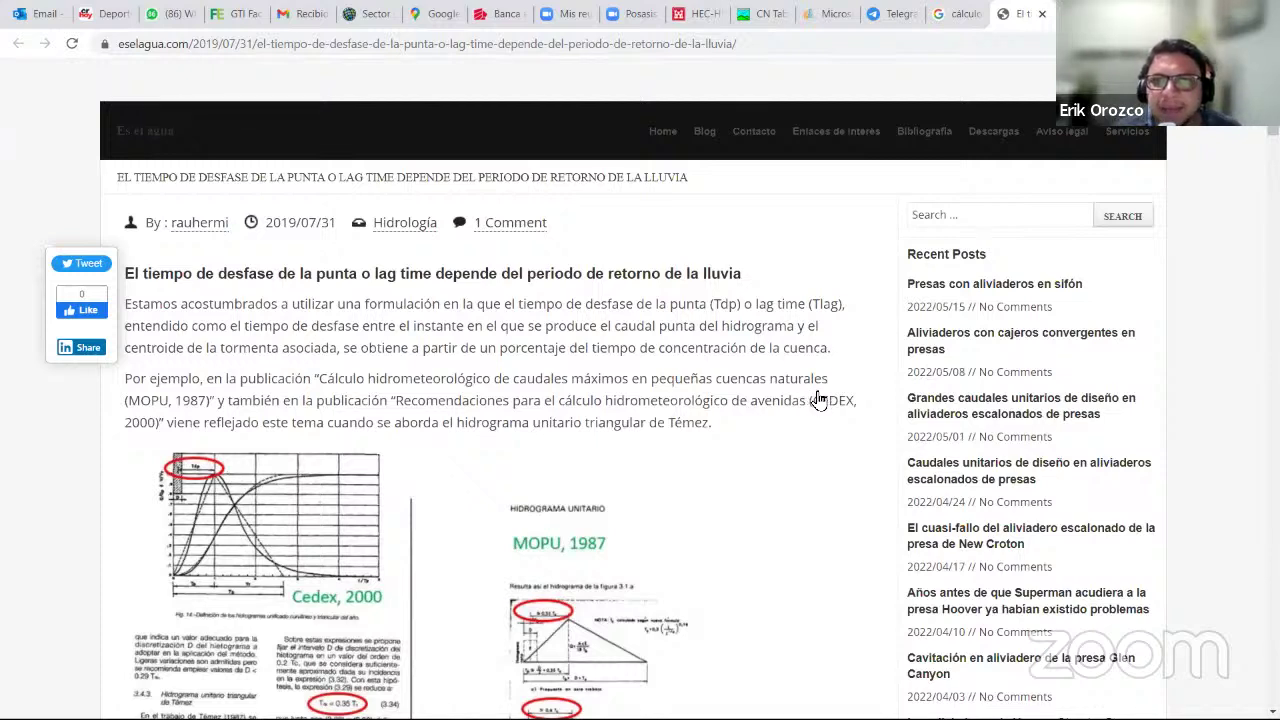
Search images for "lag time scs", mark the T_LAG = 0.6 tc formula on the SCS method slide, and check the HEC-HMS modeling result.
key("ctrl+shift+Tab")
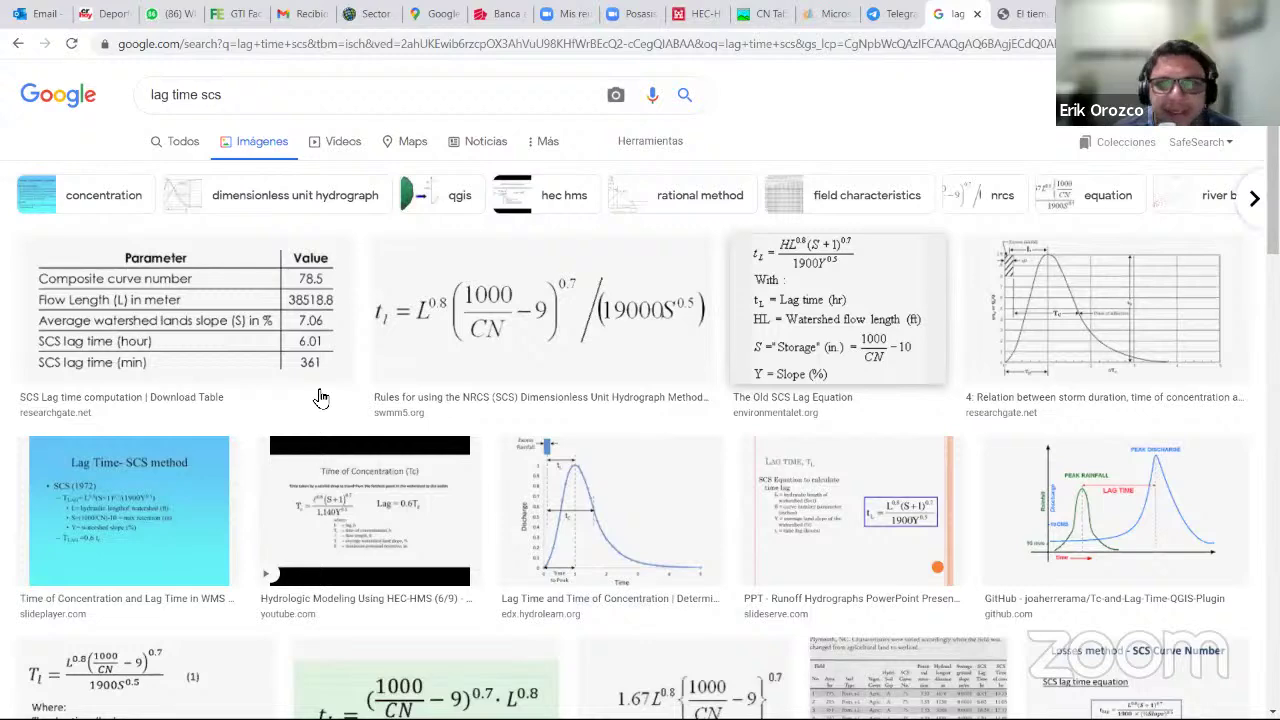
scroll(876, 405, "down", 1)
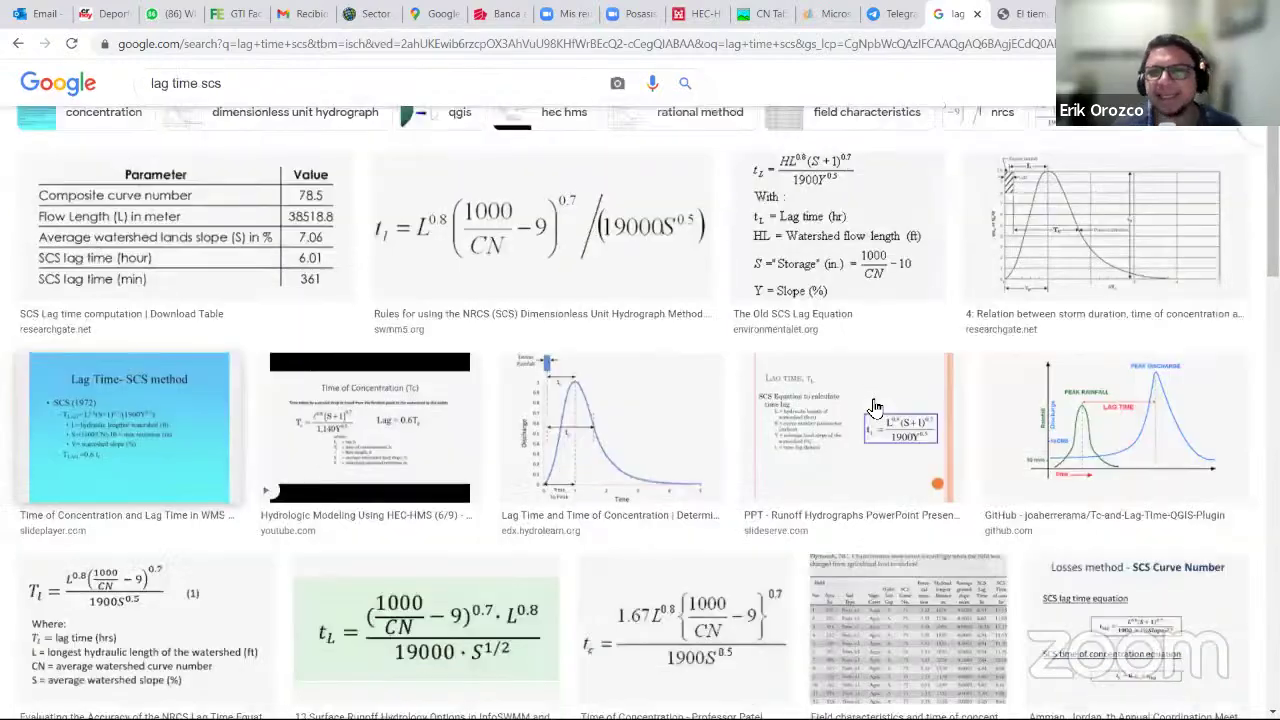
left_click(129, 427)
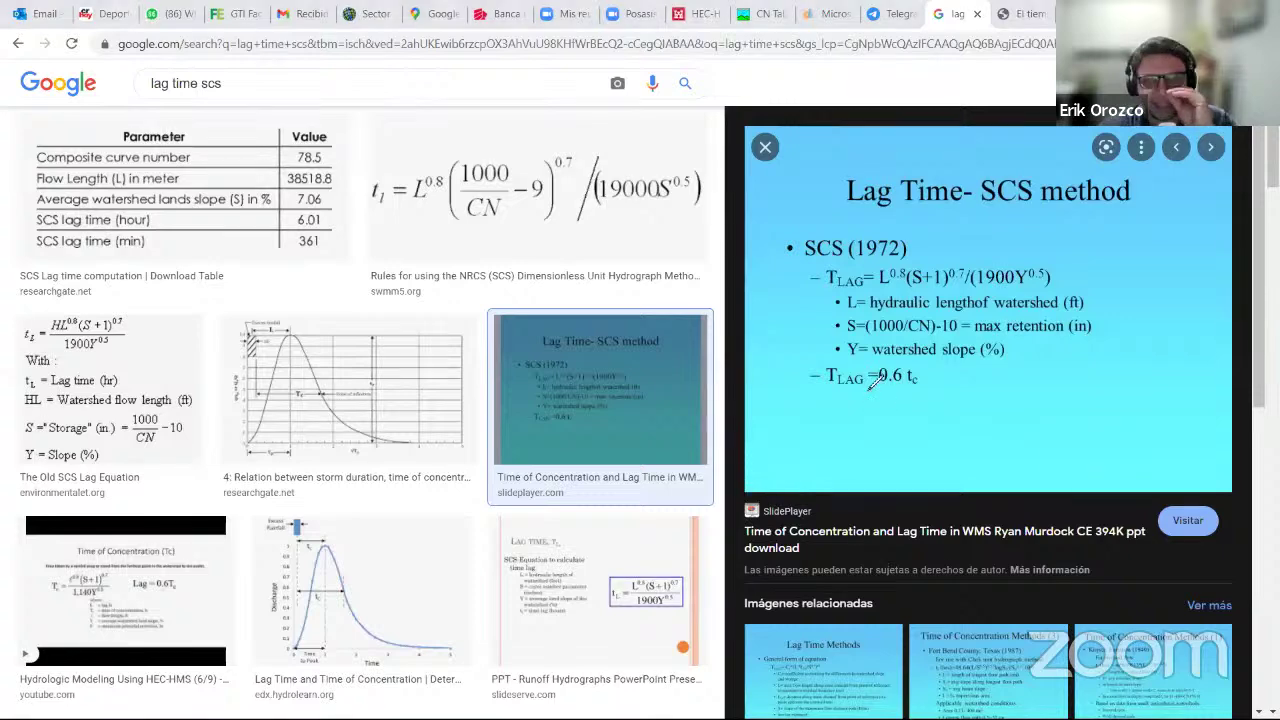
mouse_move(813, 367)
left_mouse_down()
mouse_move(816, 397)
mouse_move(955, 376)
mouse_move(942, 376)
mouse_move(1058, 333)
left_mouse_up()
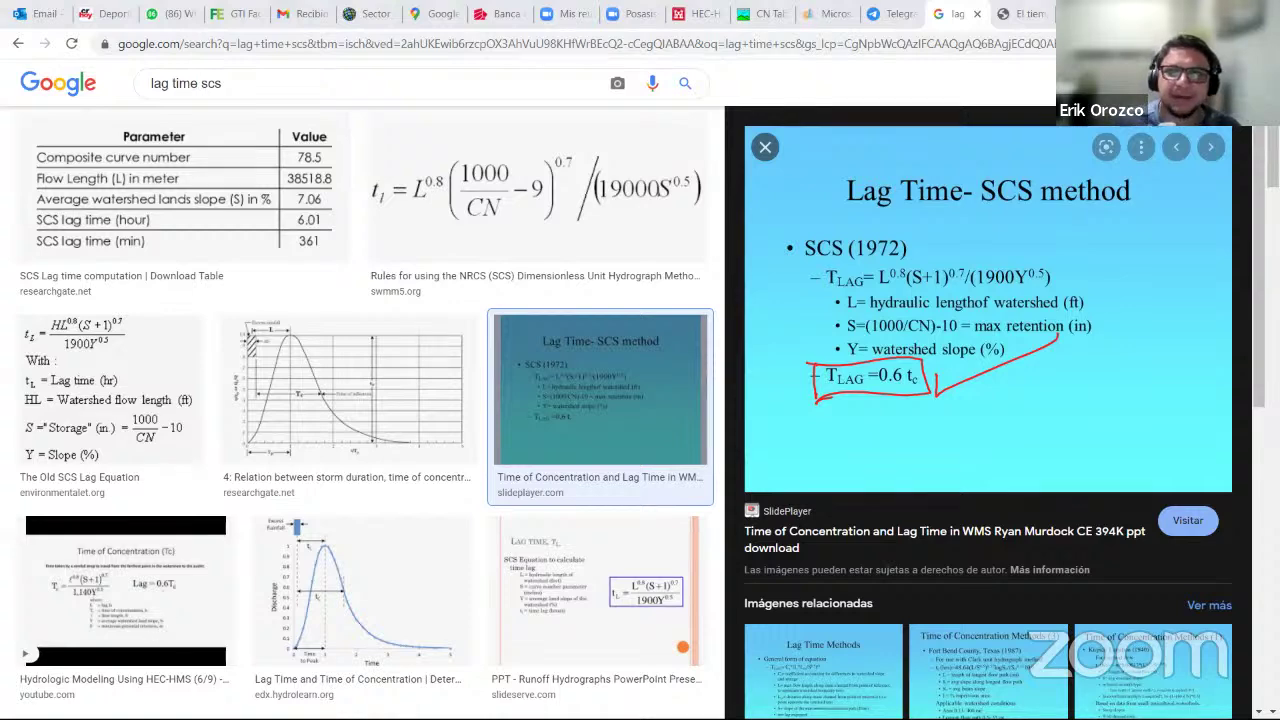
left_click(162, 588)
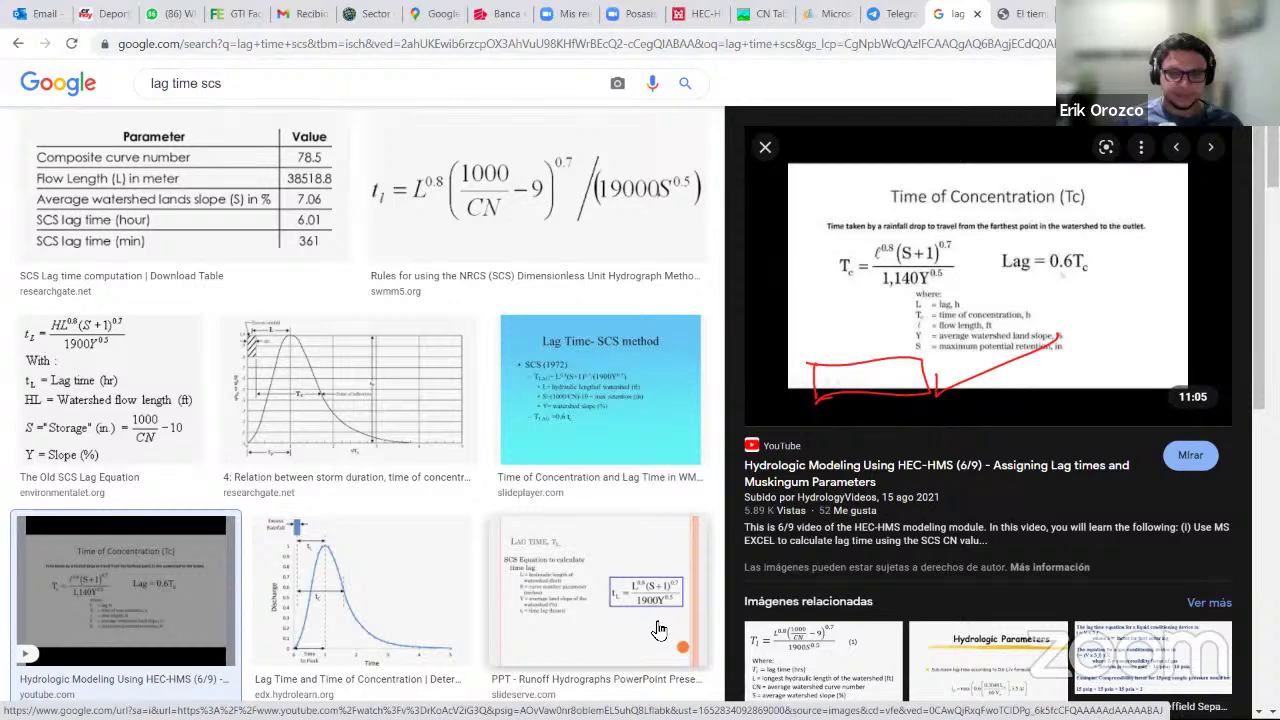
Switch to the PowerPoint exercise slide and handwrite a red arrow with "t lag =" after the 21,6 min time of concentration.
mouse_move(660, 712)
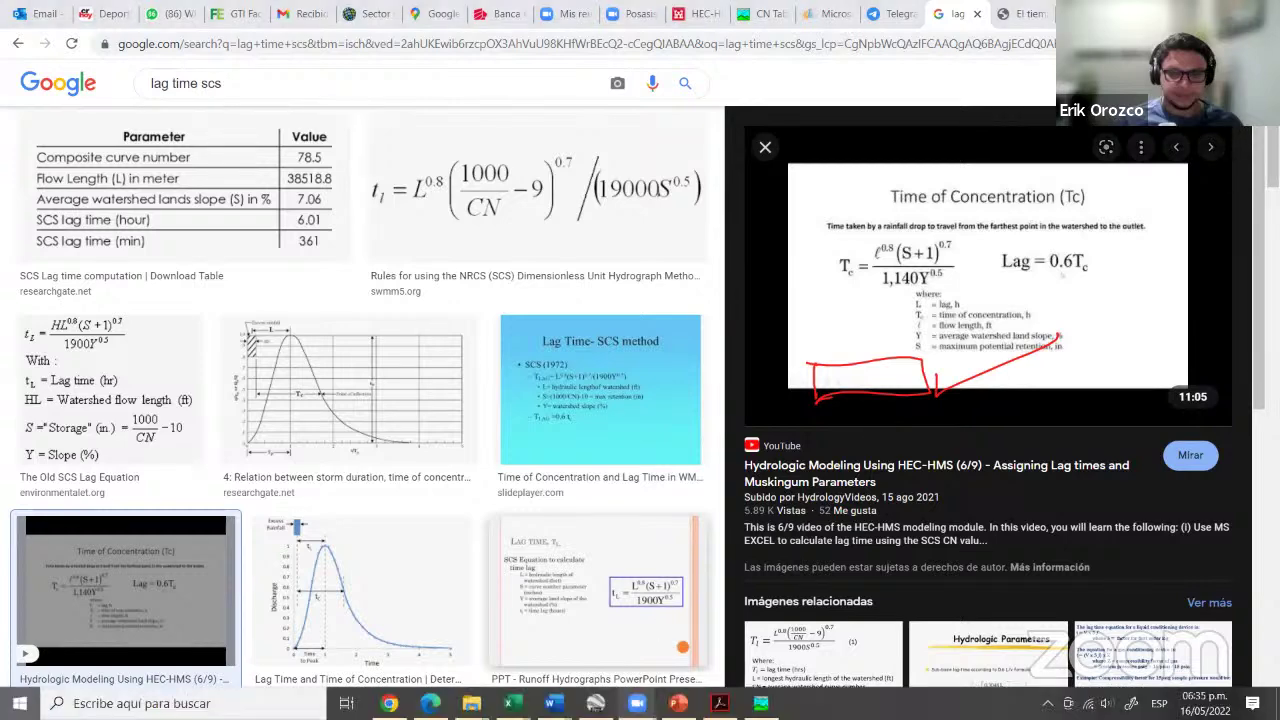
key("super")
key("alt+Tab")
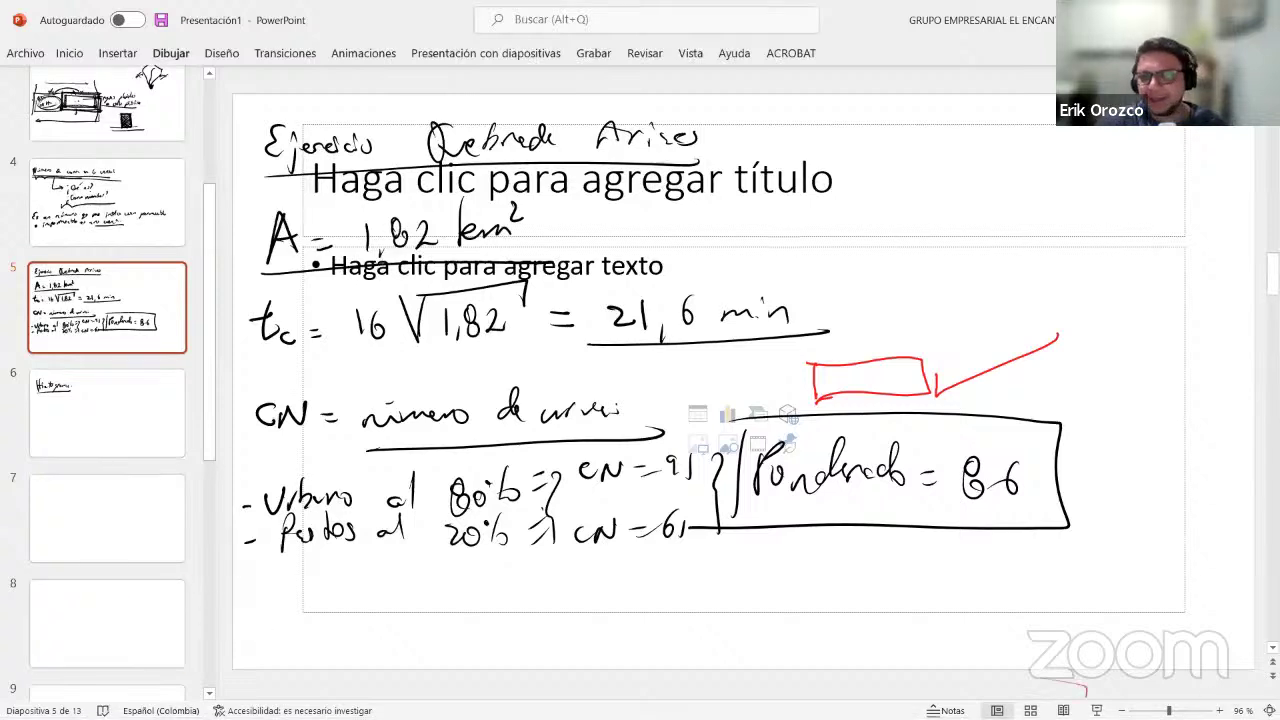
scroll(220, 605, "down", 1)
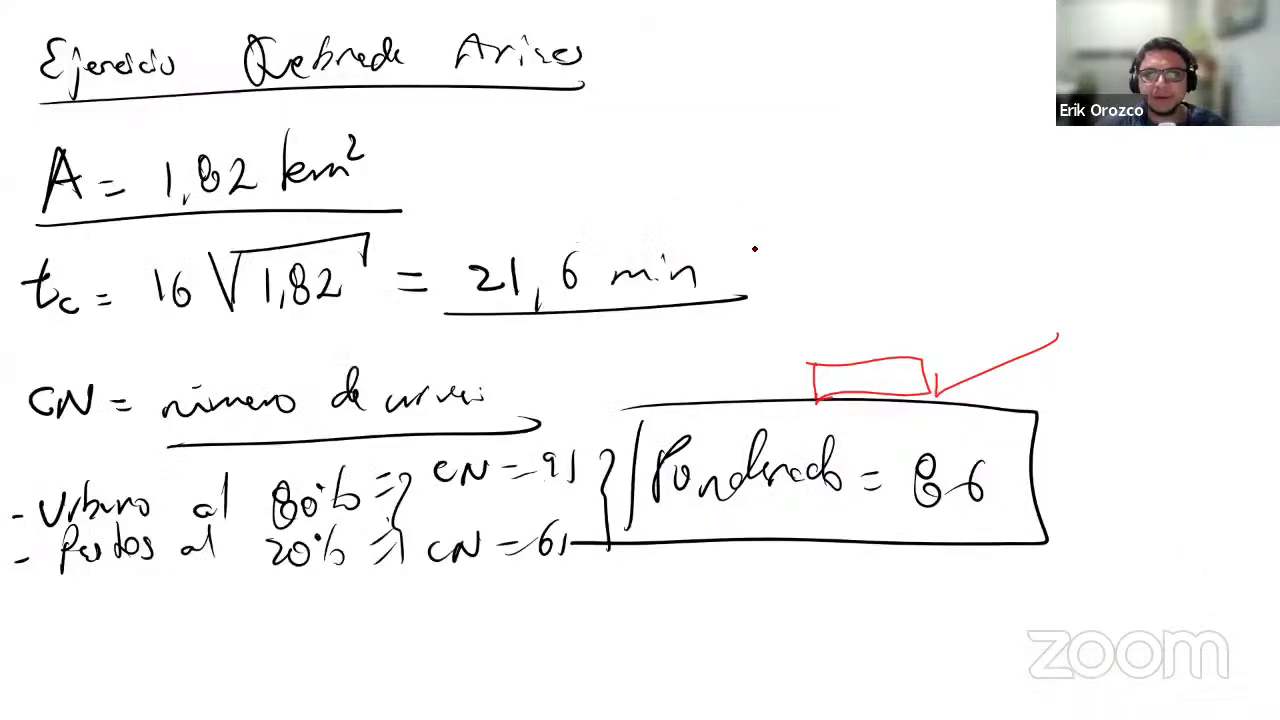
left_click_drag(738, 256, 782, 253)
left_click_drag(743, 268, 780, 266)
left_click_drag(766, 241, 780, 284)
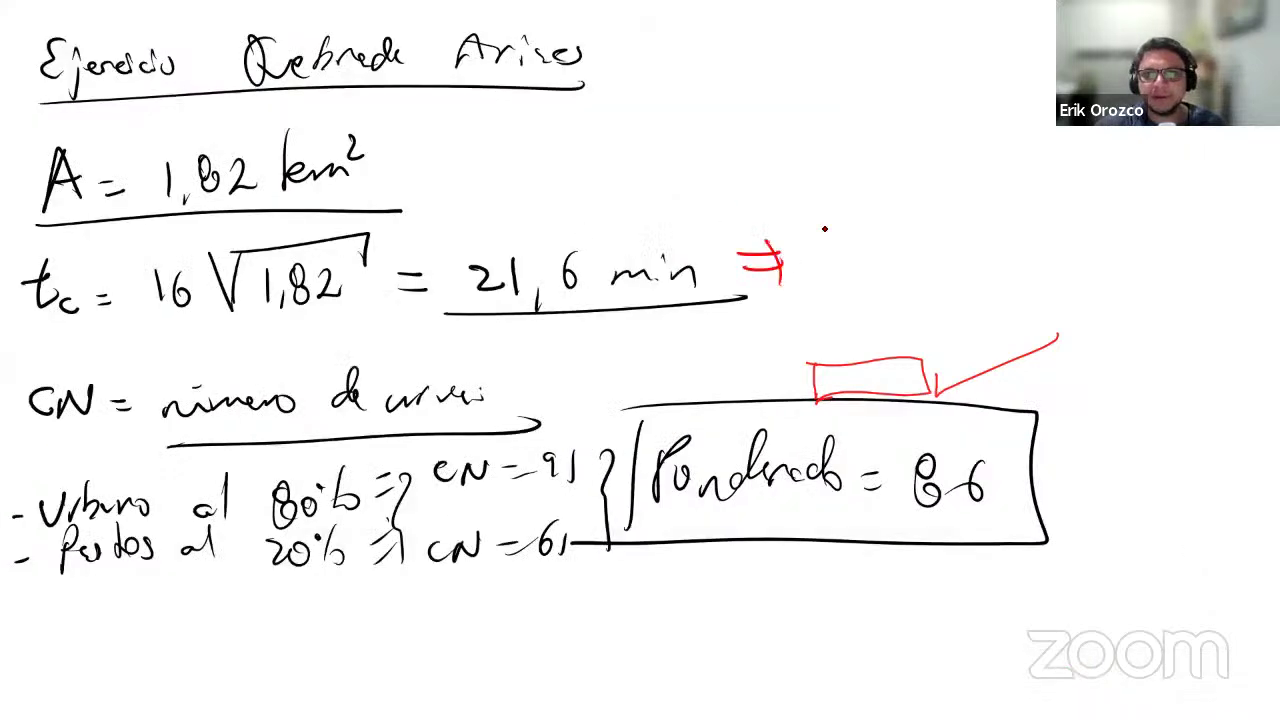
left_click_drag(828, 210, 822, 270)
mouse_move(810, 242)
left_mouse_down()
mouse_move(836, 240)
mouse_move(856, 284)
left_mouse_up()
mouse_move(862, 272)
left_mouse_down()
mouse_move(872, 306)
mouse_move(918, 280)
left_mouse_up()
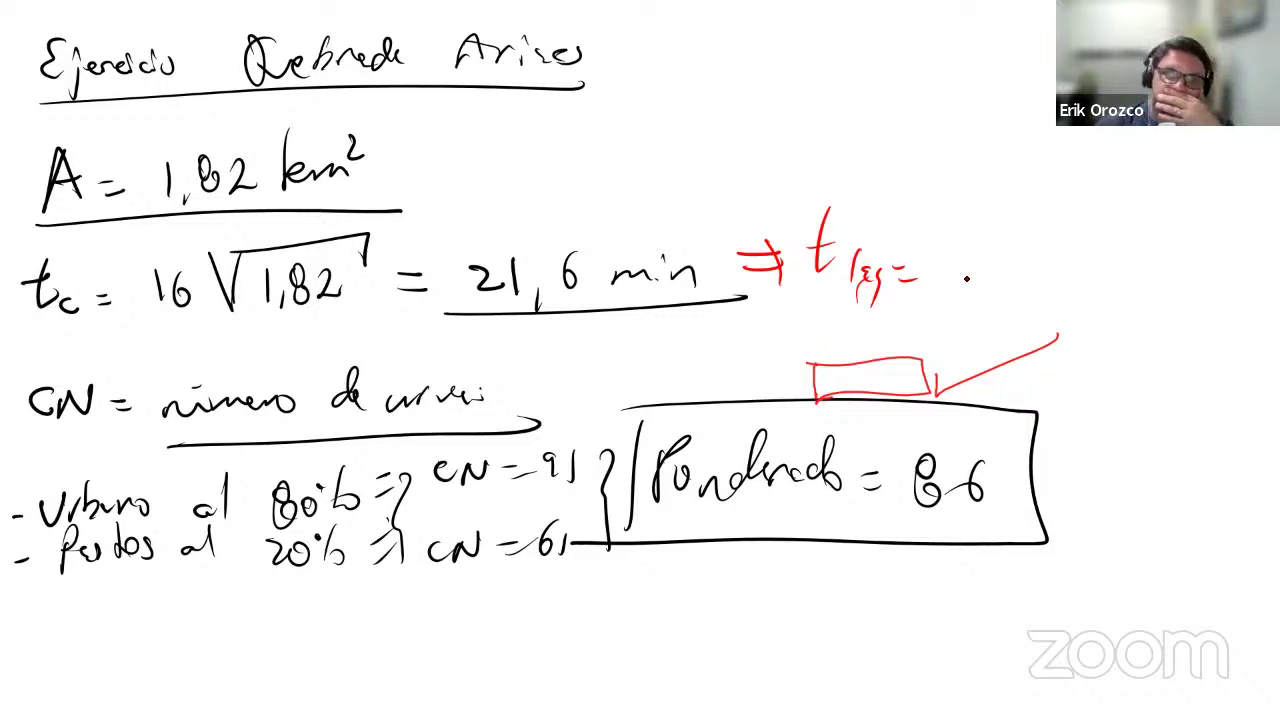
Handwrite 12,6 min as the lag time on the slide and frame the whole result in red.
mouse_move(964, 248)
left_mouse_down()
mouse_move(964, 284)
mouse_move(1010, 276)
mouse_move(1027, 288)
left_mouse_up()
left_click_drag(1057, 235, 1151, 256)
left_click_drag(1163, 243, 1162, 258)
left_click_drag(1171, 252, 1180, 261)
left_click(1163, 233)
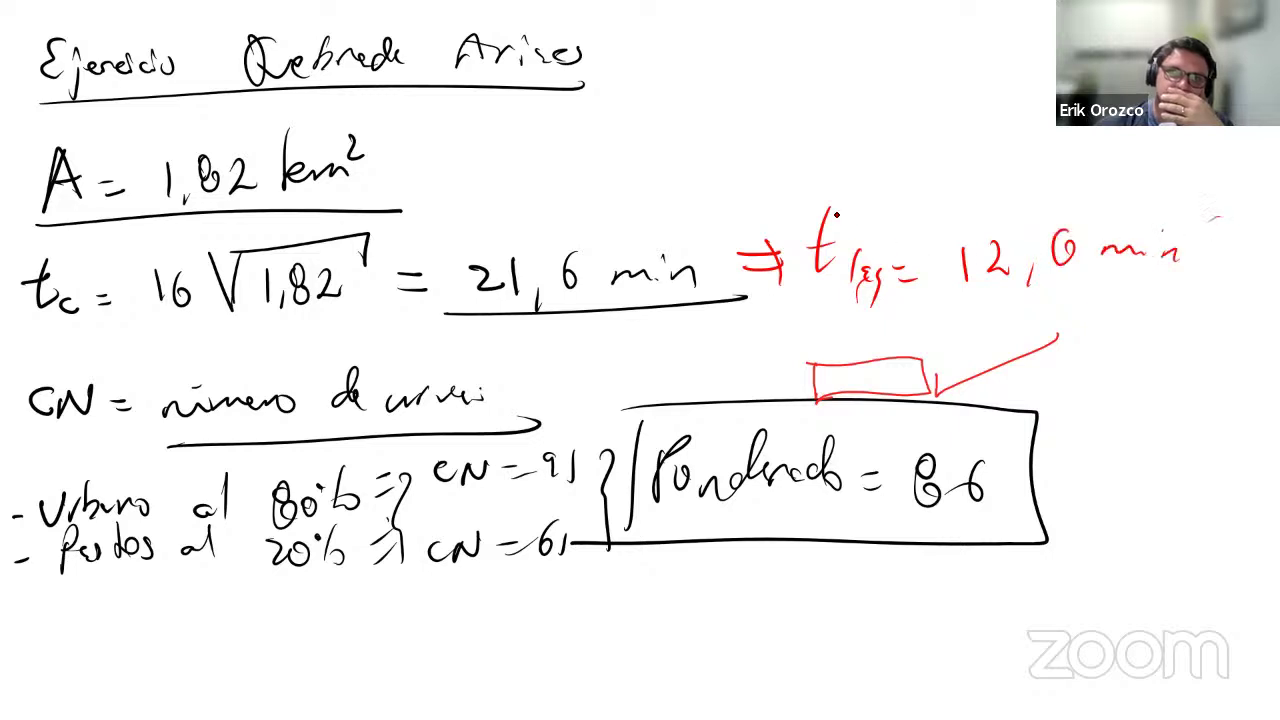
left_click_drag(800, 195, 800, 320)
mouse_move(822, 200)
left_mouse_down()
mouse_move(886, 174)
mouse_move(1238, 216)
mouse_move(820, 316)
left_mouse_up()
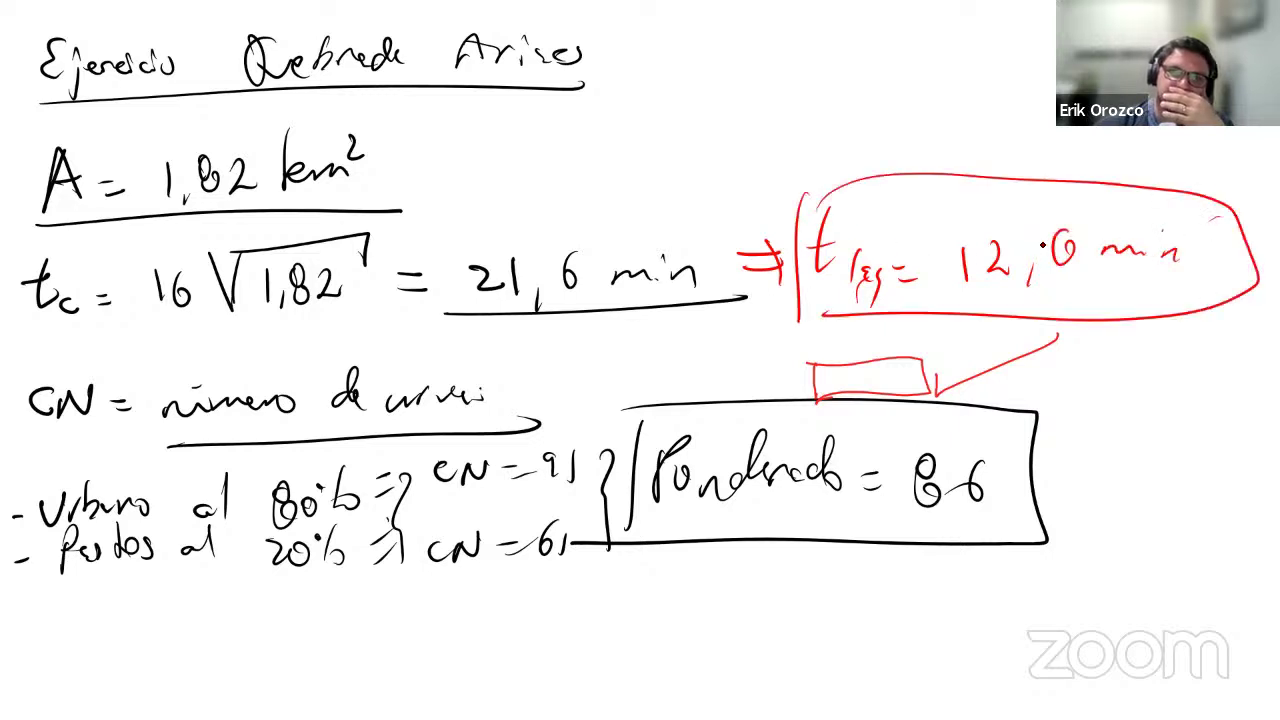
mouse_move(1071, 232)
left_mouse_down()
mouse_move(1058, 272)
mouse_move(1034, 270)
left_mouse_up()
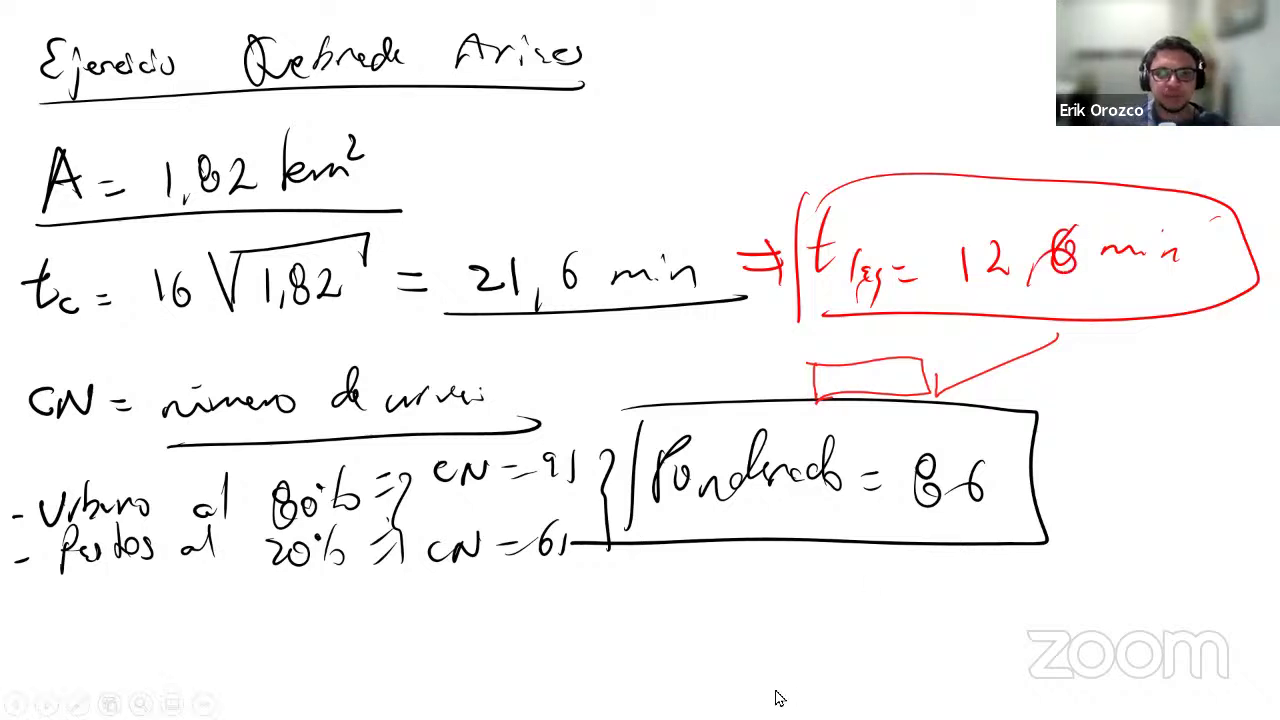
Switch to HEC-HMS, set the ARIES_SUBCUENCA transform lag time to 12.6 minutes, and clear the red screen annotation.
mouse_move(777, 712)
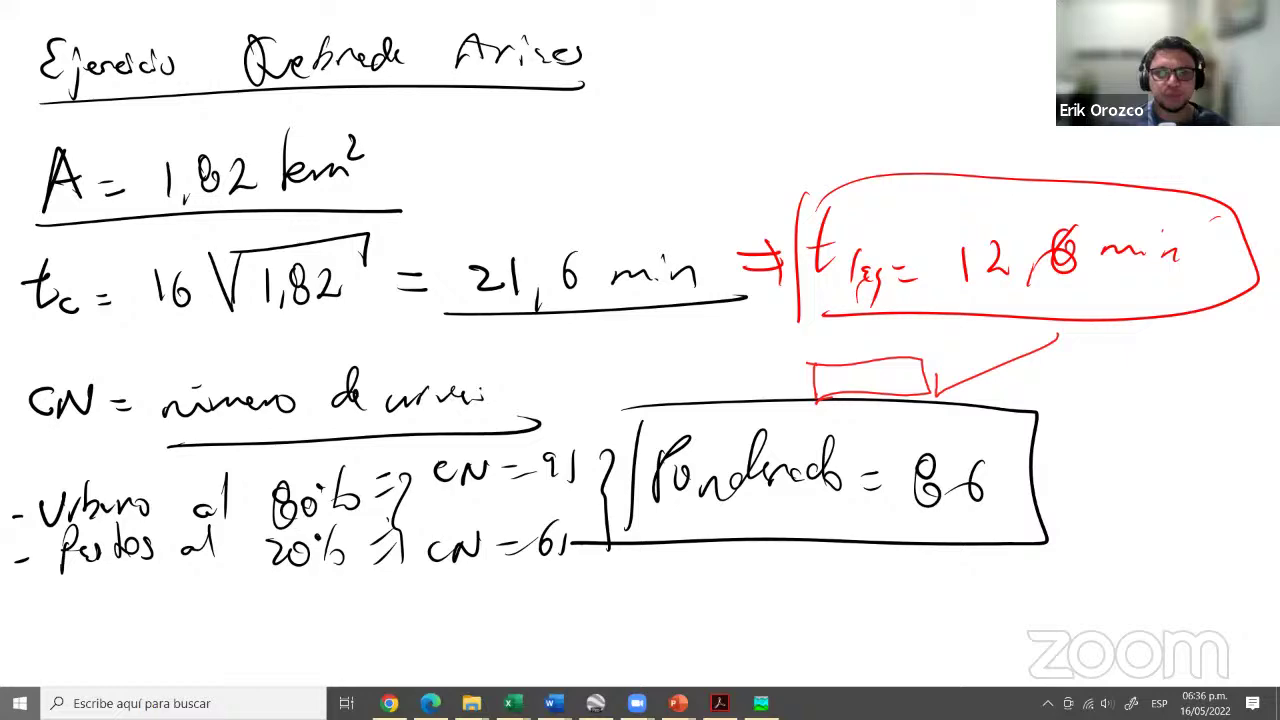
key("super")
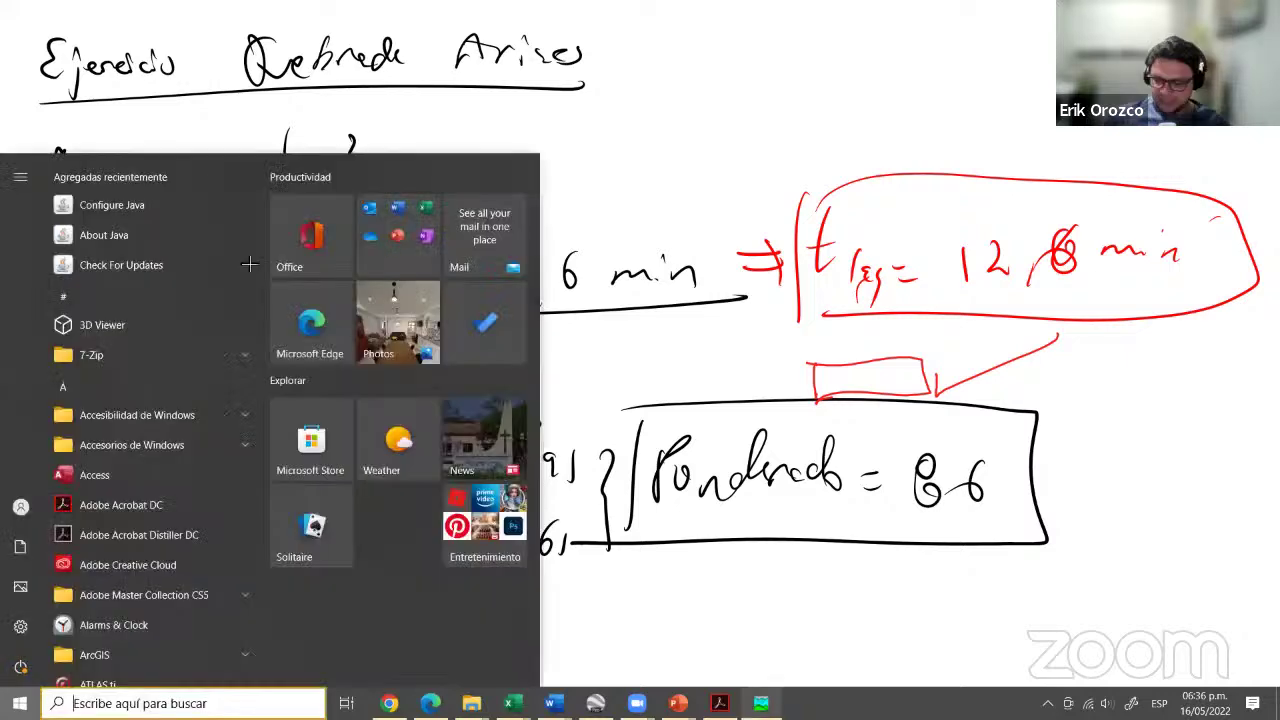
left_click(761, 703)
left_click(103, 408)
type("12.63")
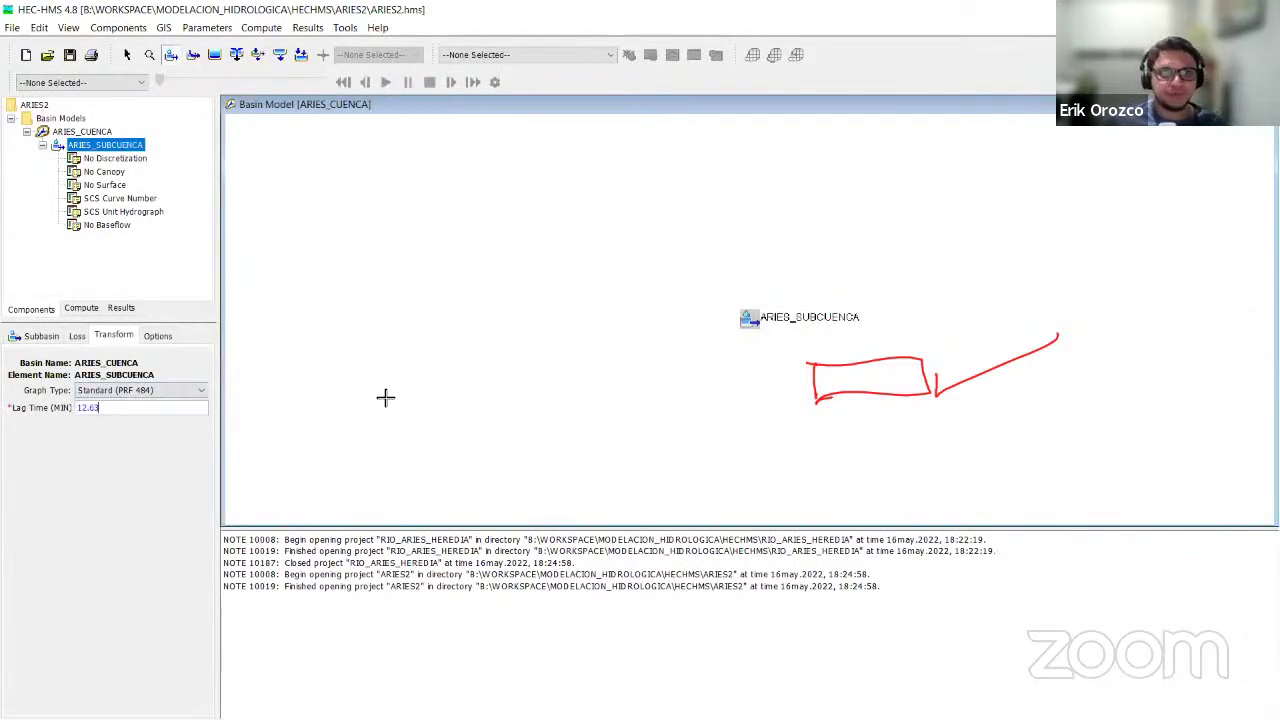
key("BackSpace")
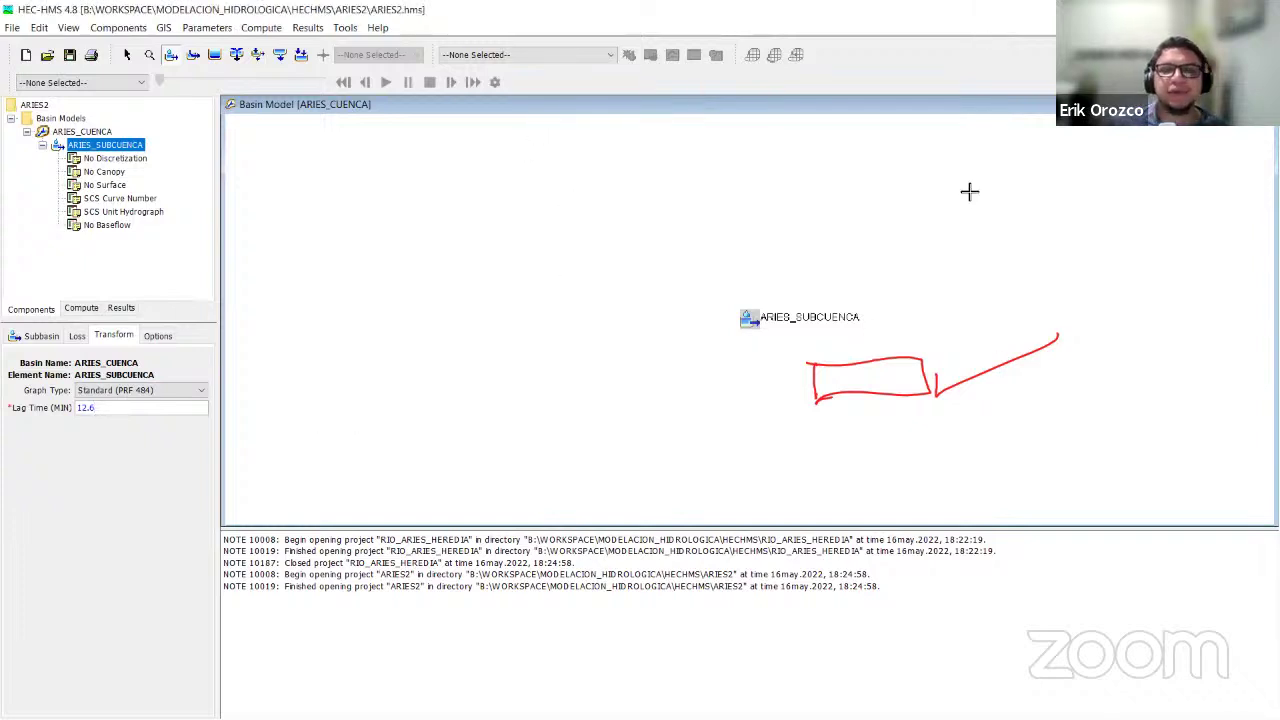
left_click(955, 83)
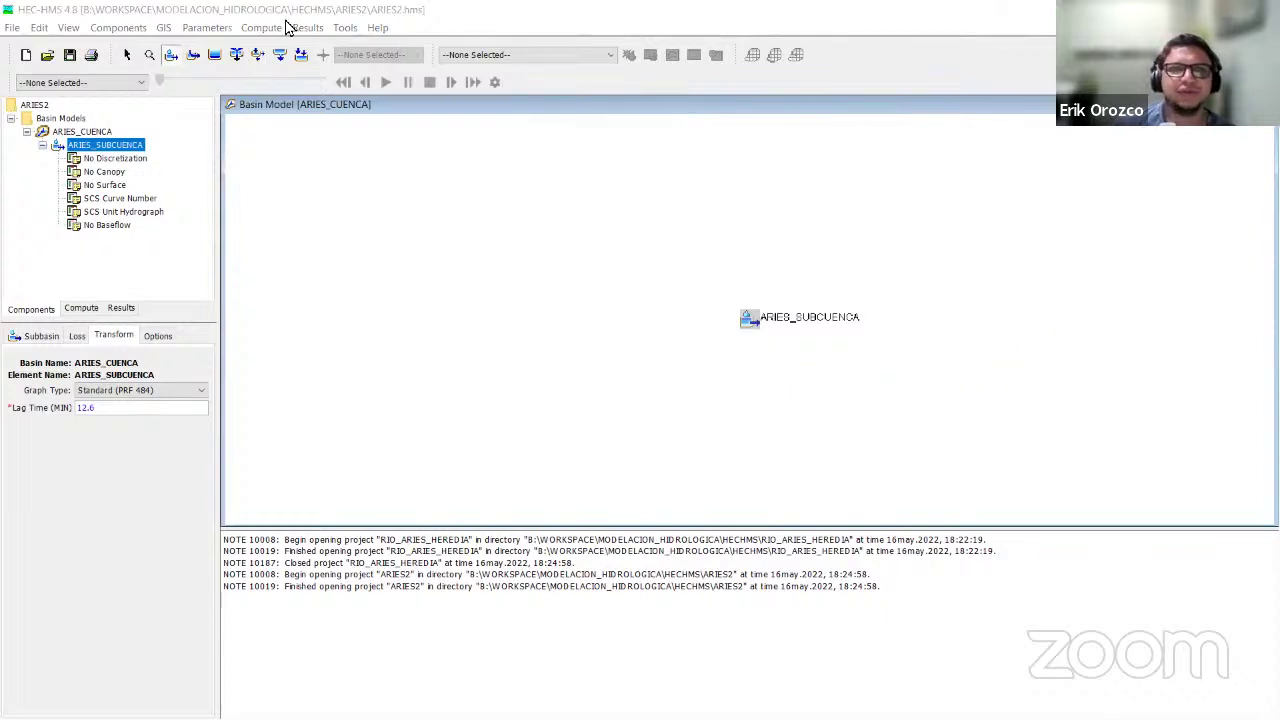
Create a meteorologic model named METEORO1 and open its Specified Hyetograph settings.
left_click(116, 28)
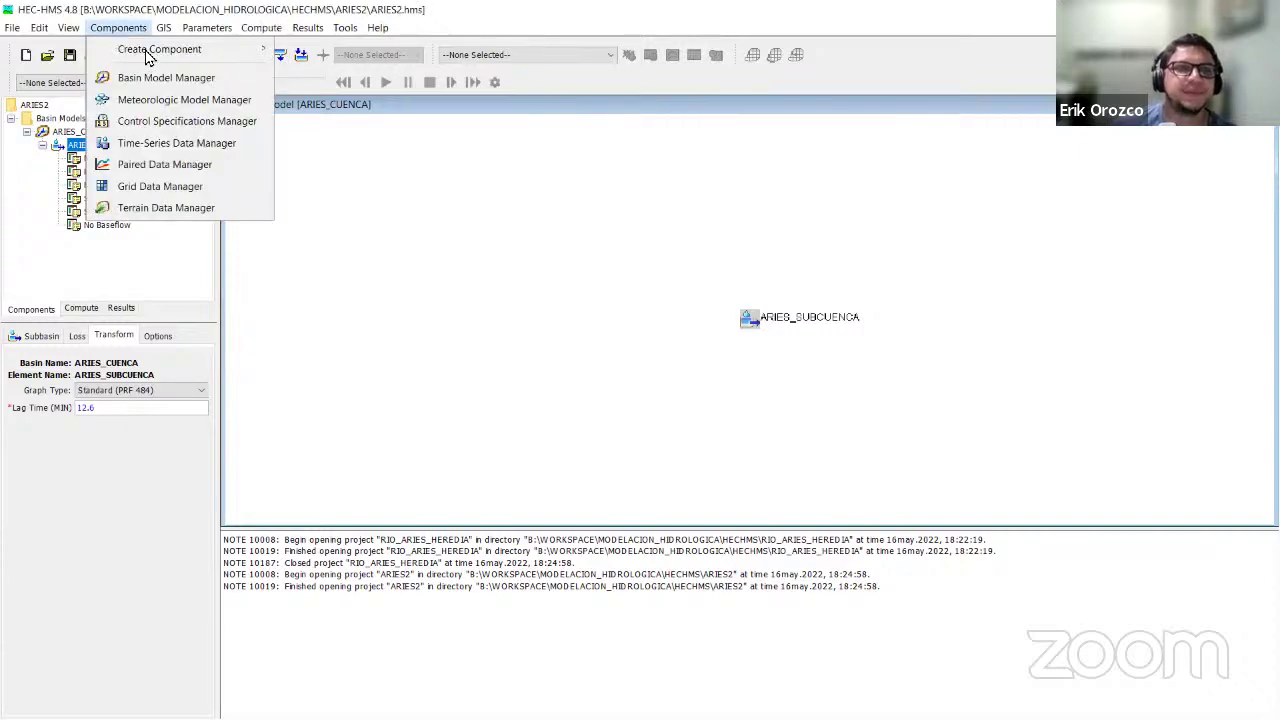
mouse_move(148, 52)
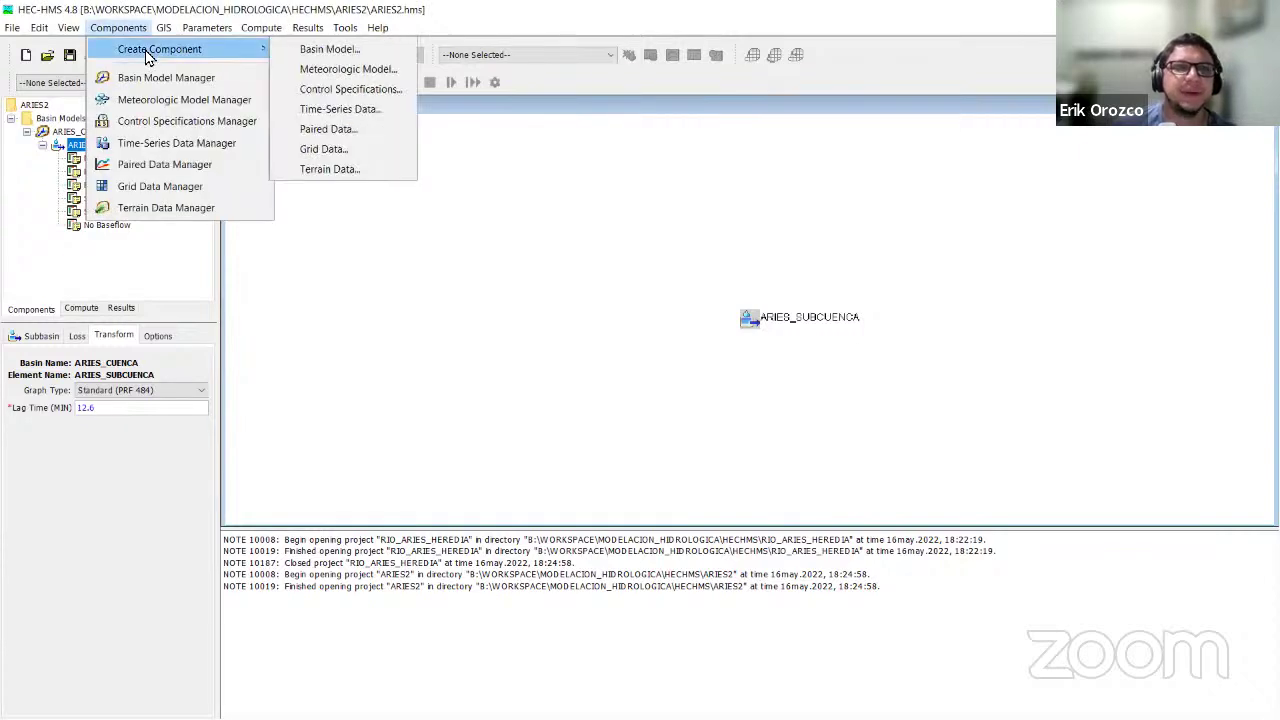
left_click(368, 72)
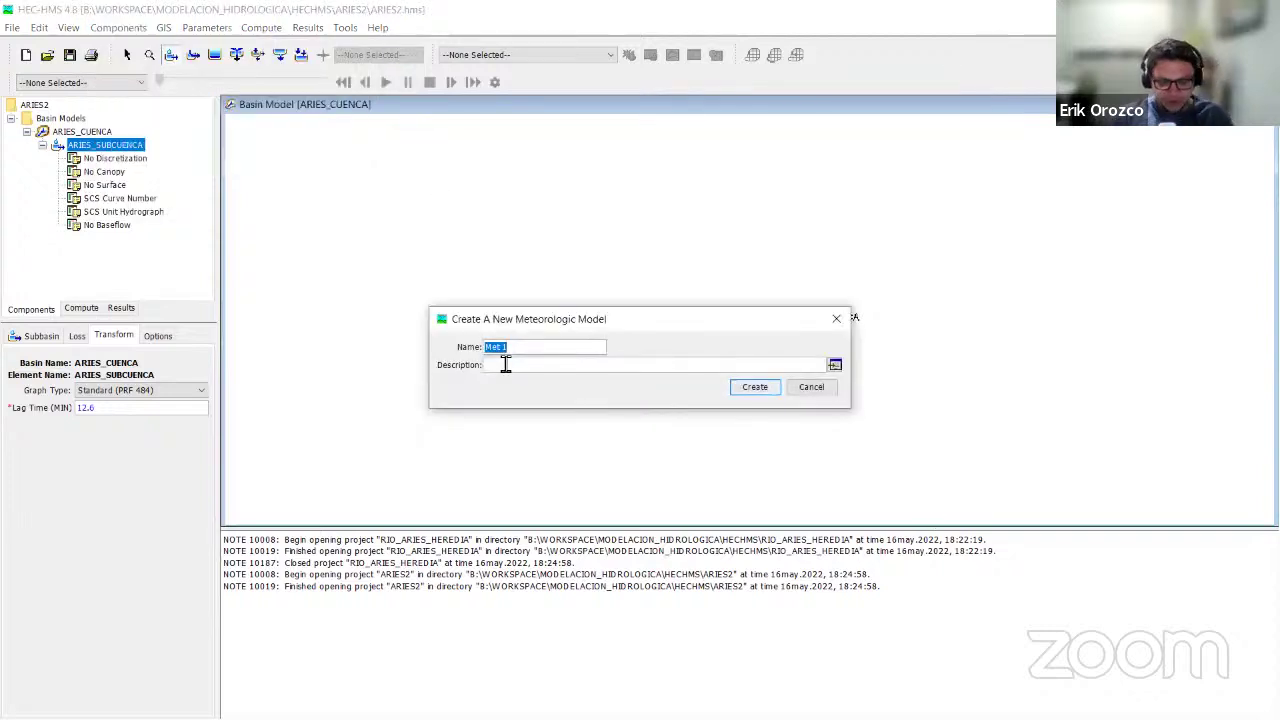
type("METEORO")
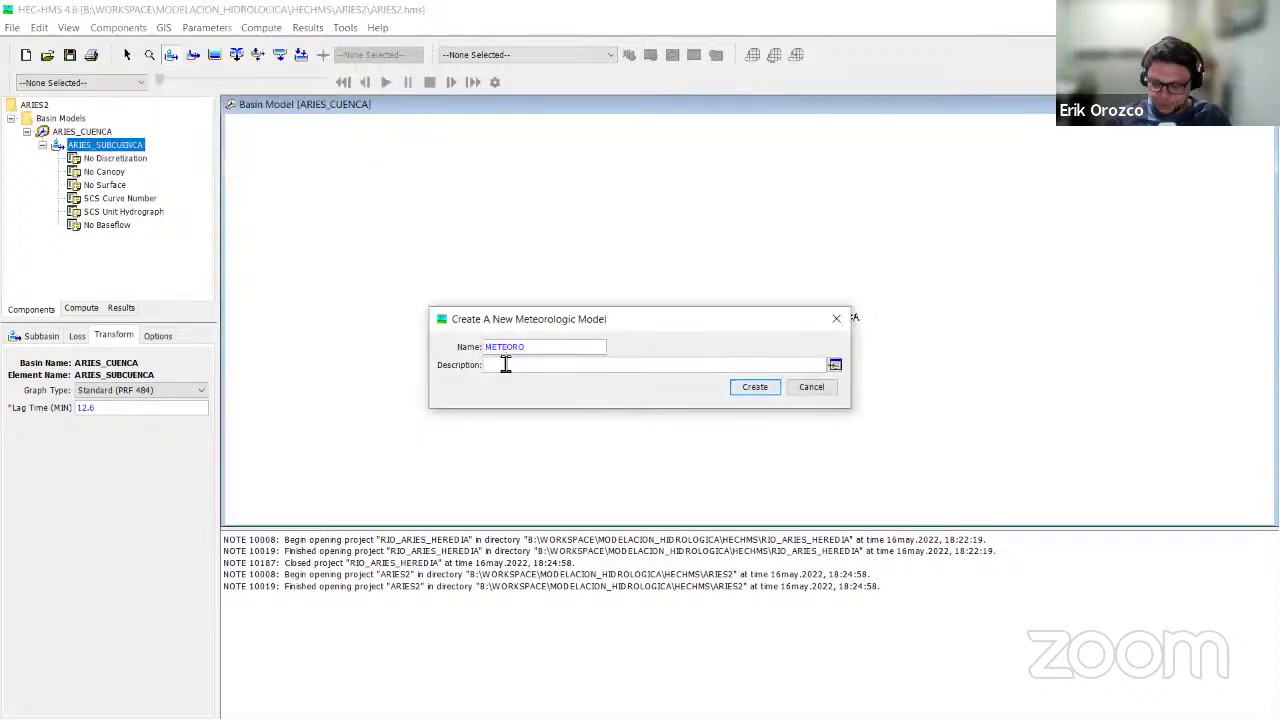
type("1")
left_click(752, 386)
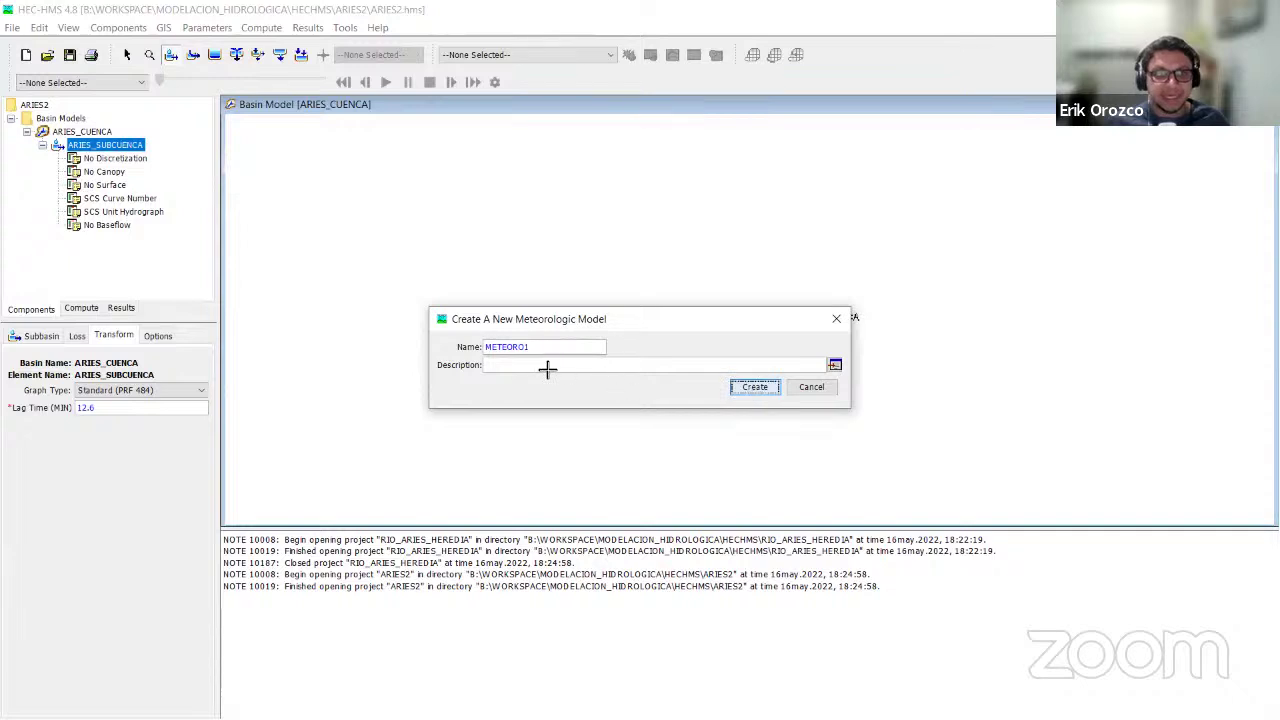
key("Return")
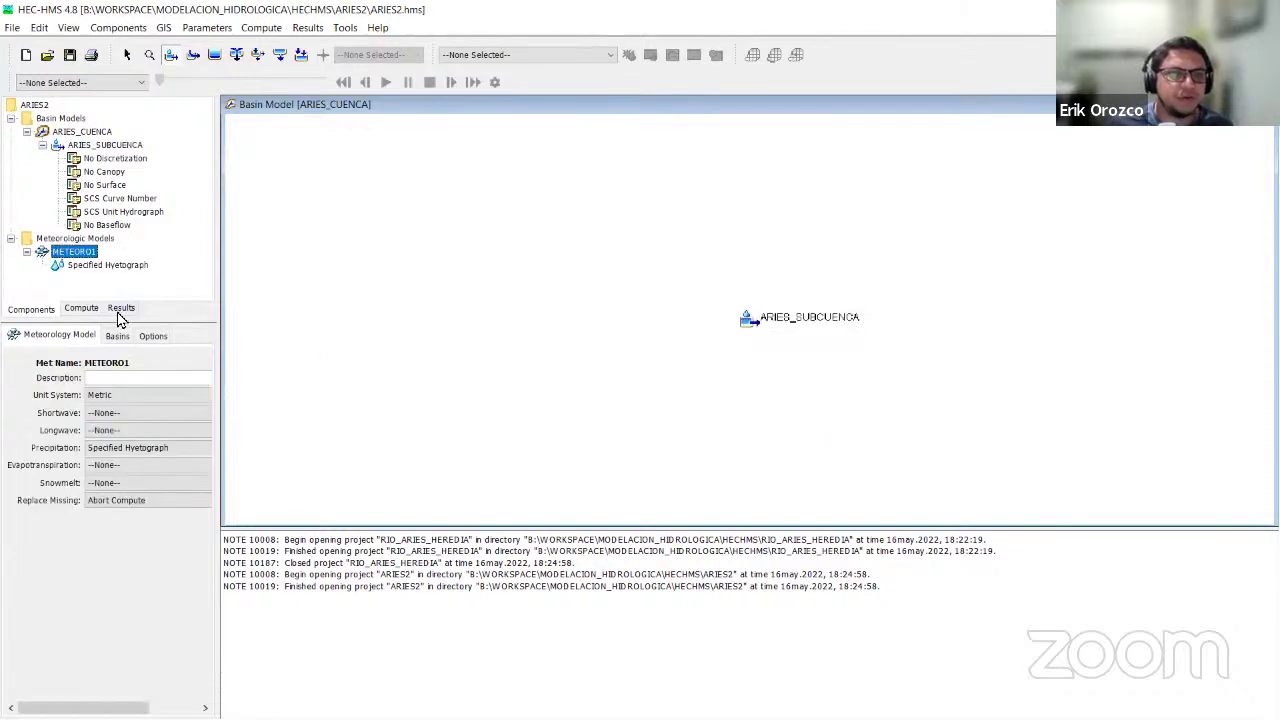
left_click(112, 266)
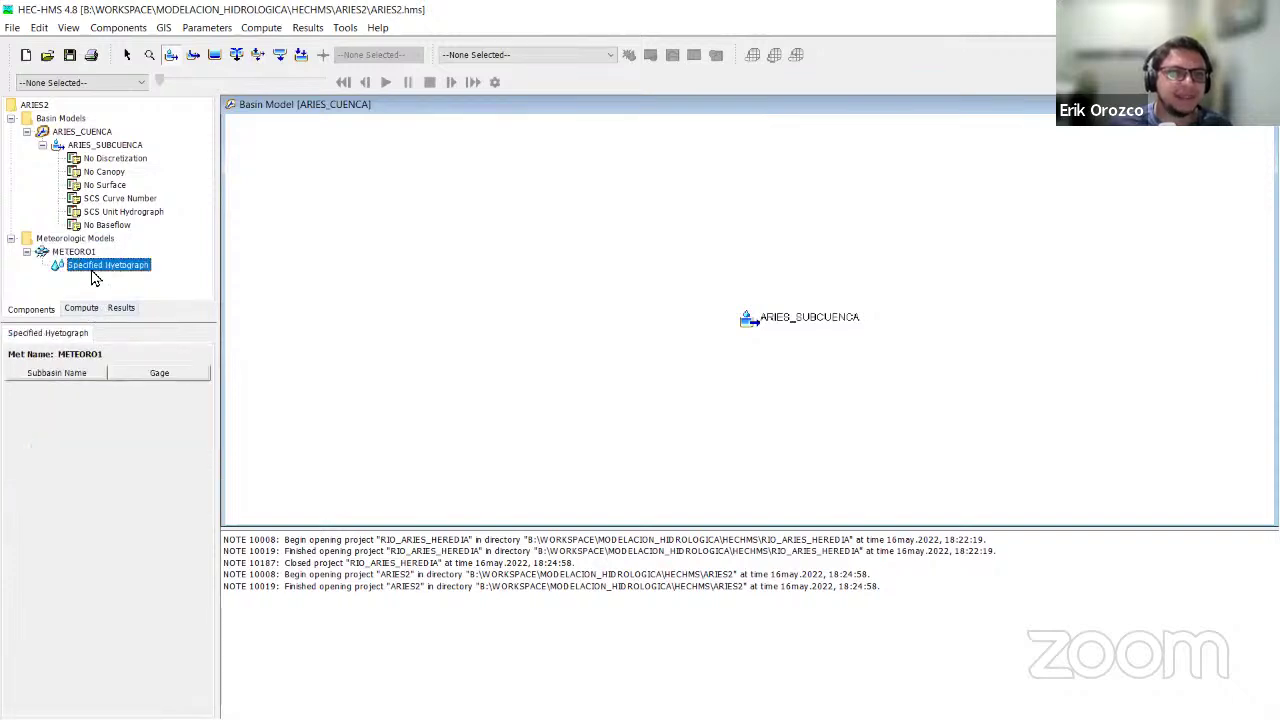
Include the ARIES_CUENCA subbasins in the METEORO1 meteorologic model and set its missing-data replacement to Set To Default.
key("Up")
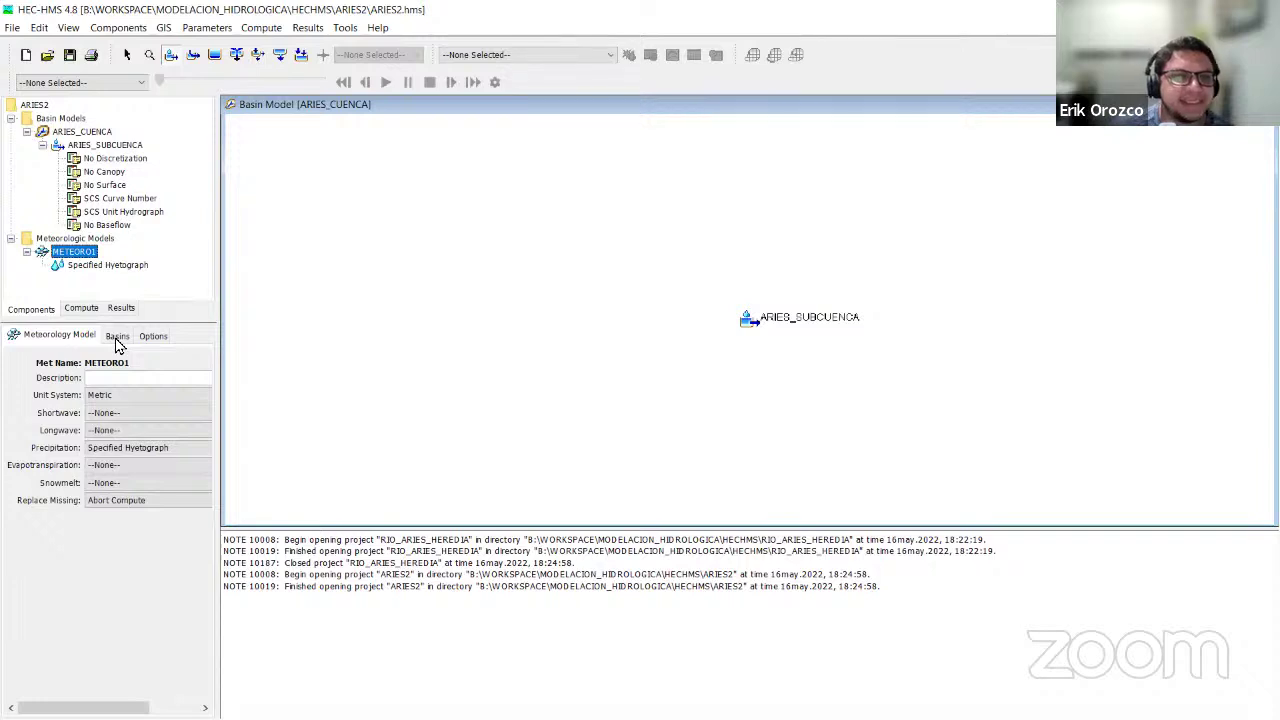
left_click(110, 337)
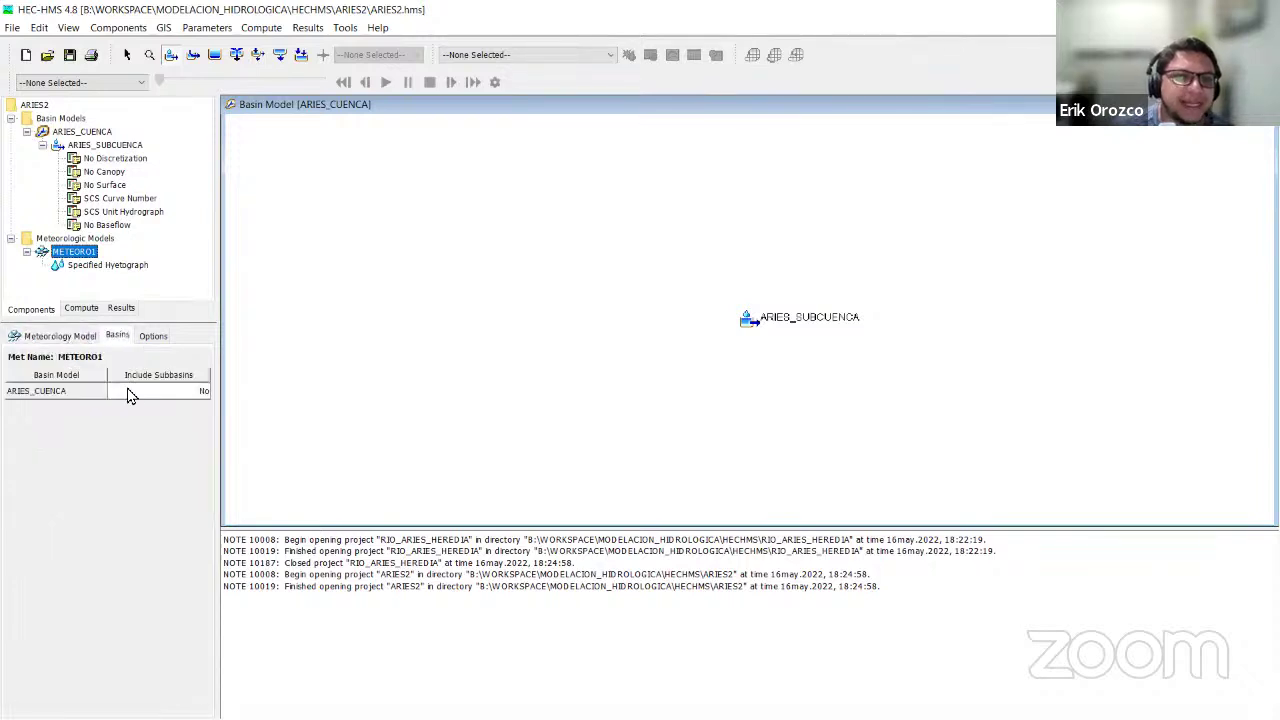
left_click(129, 391)
left_click(130, 415)
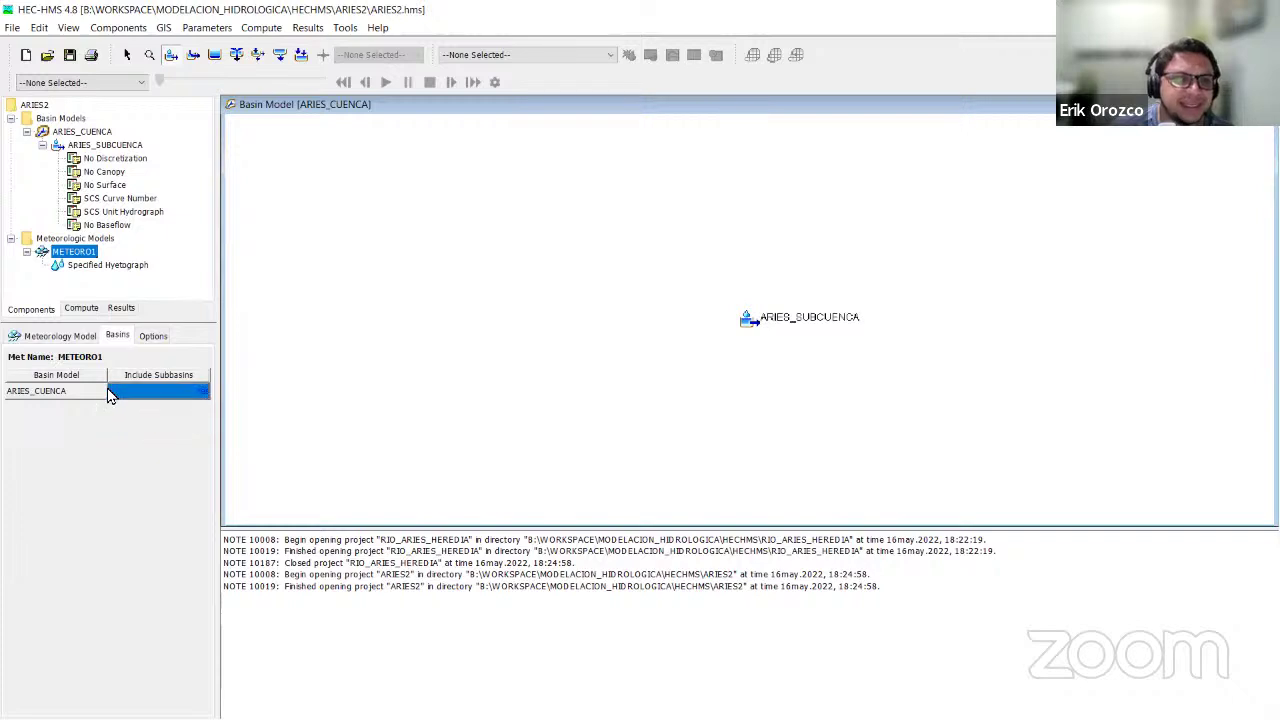
left_click(88, 266)
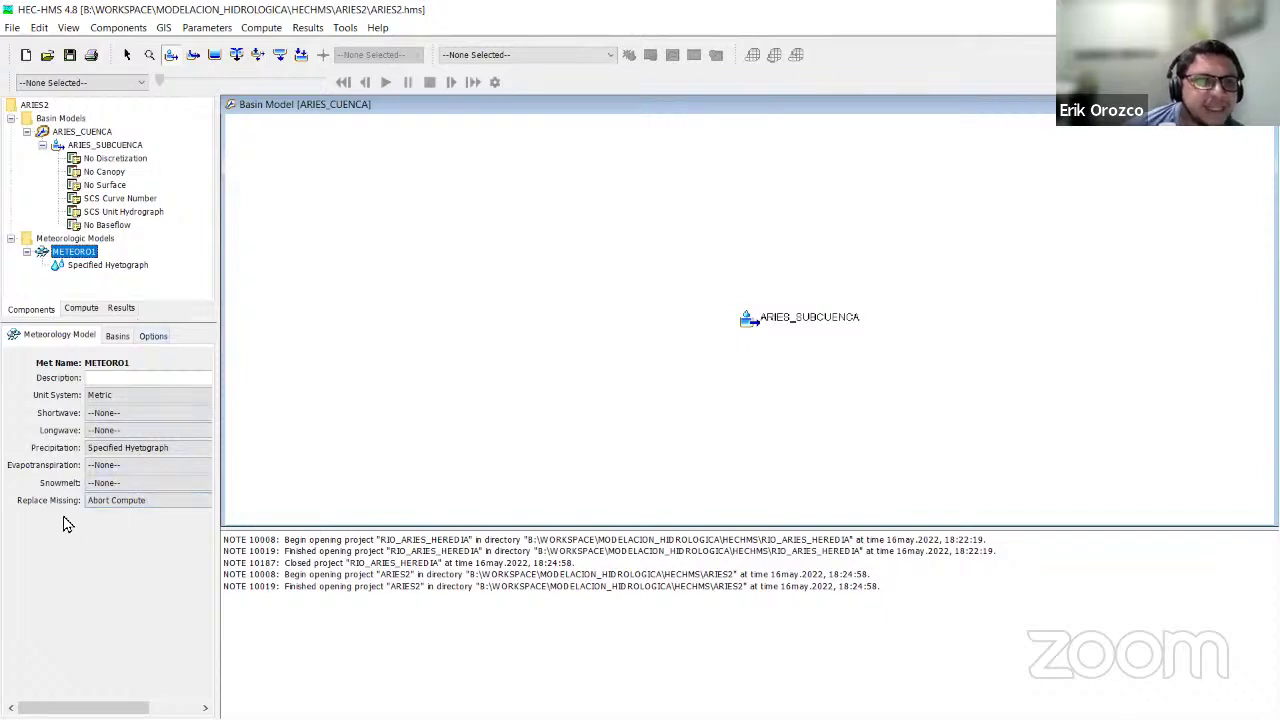
left_click(168, 503)
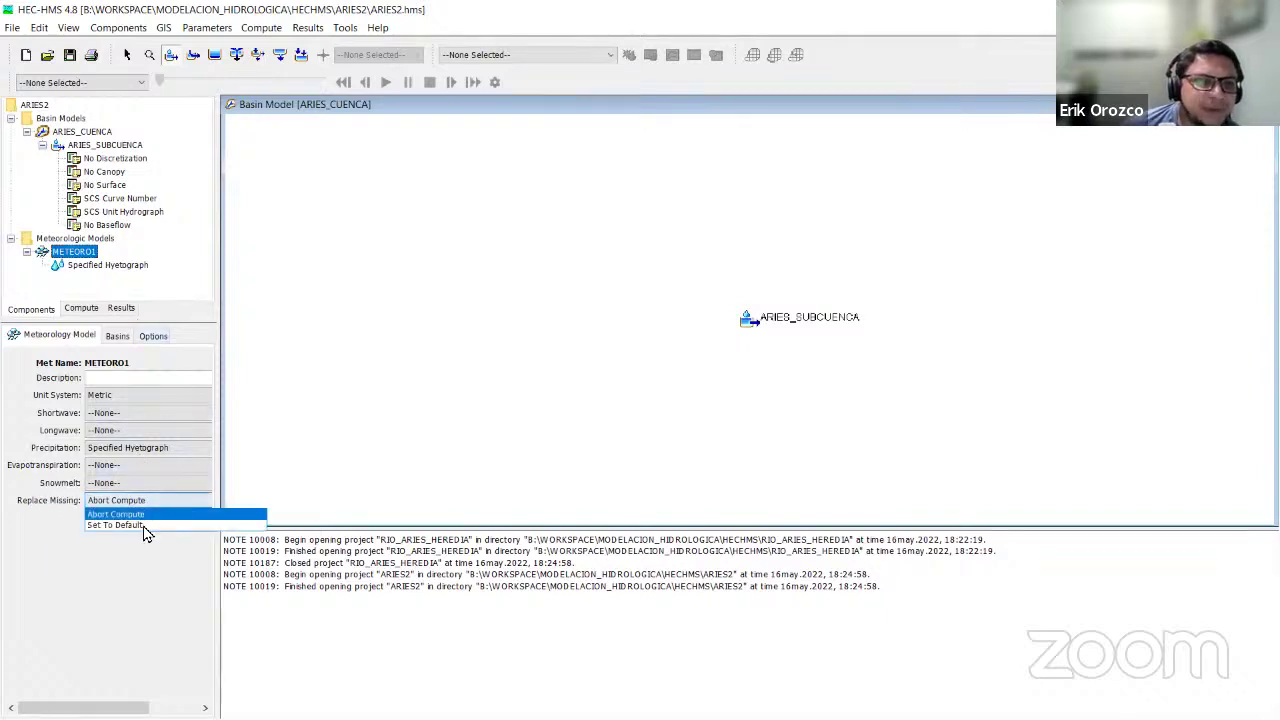
left_click(147, 525)
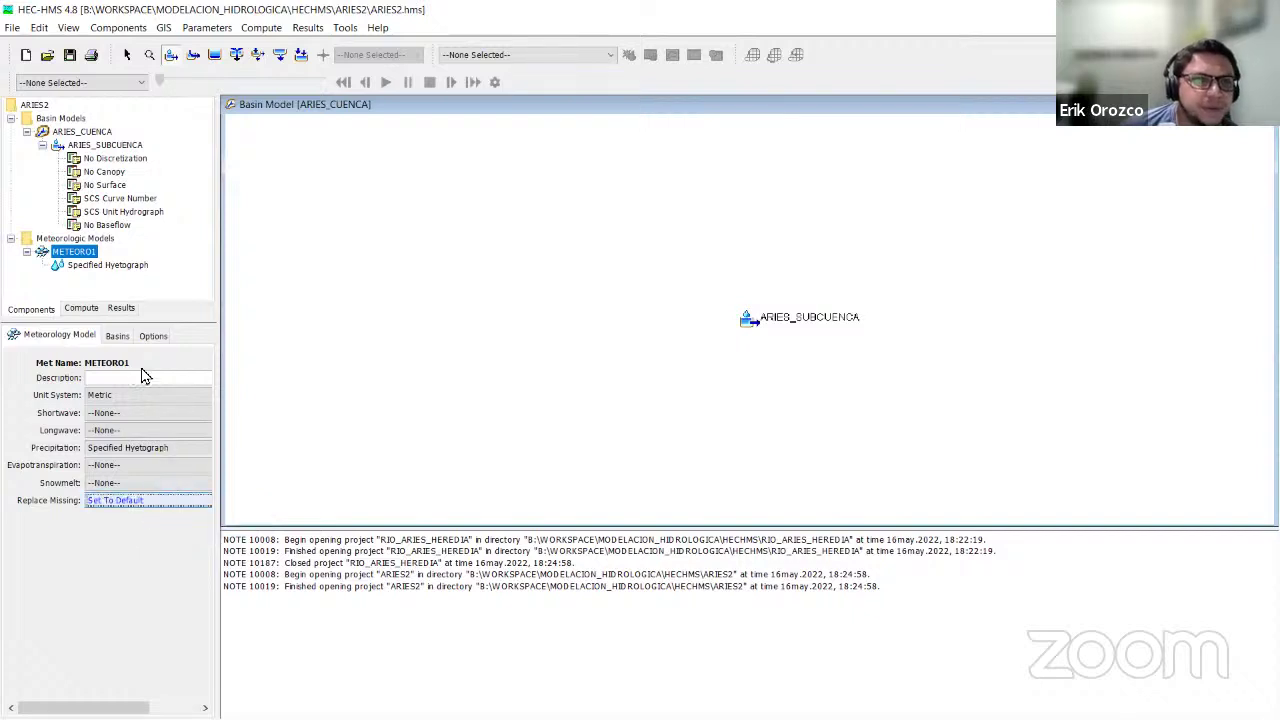
Check METEORO1's basin inclusion, the gage choices for ARIES_SUBCUENCA in the specified hyetograph, and the model's options.
left_click(117, 337)
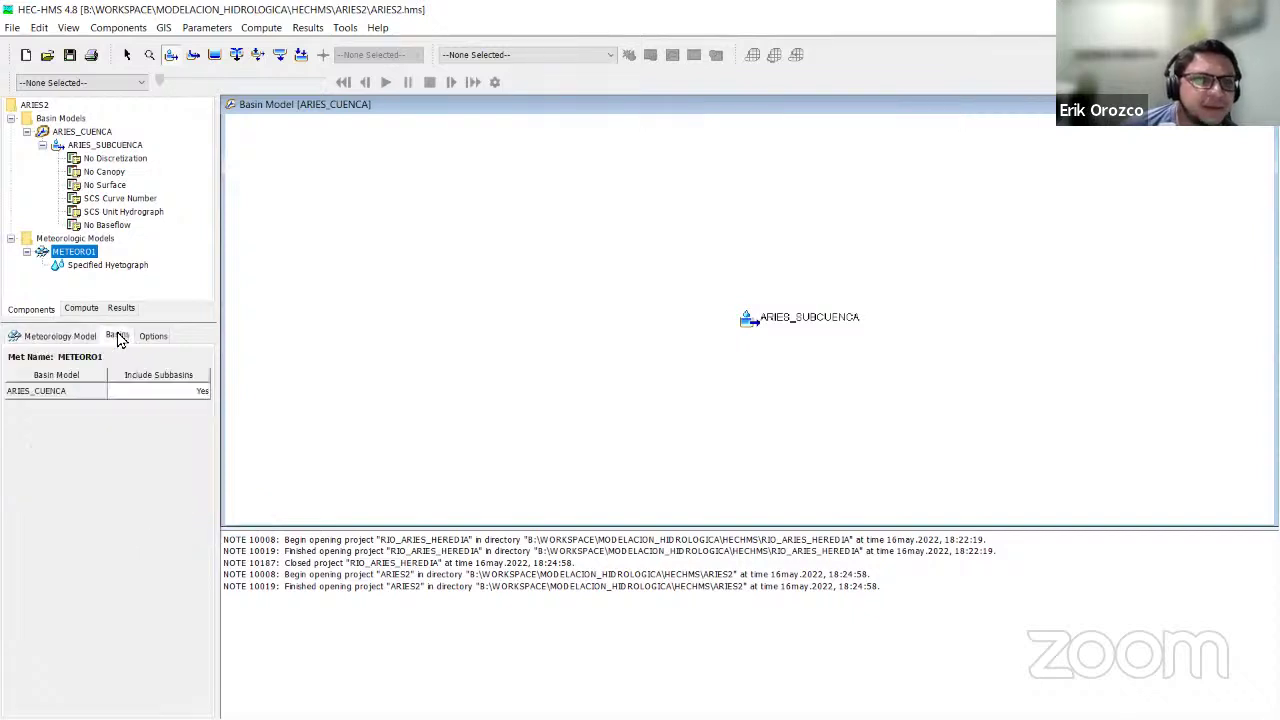
left_click(104, 266)
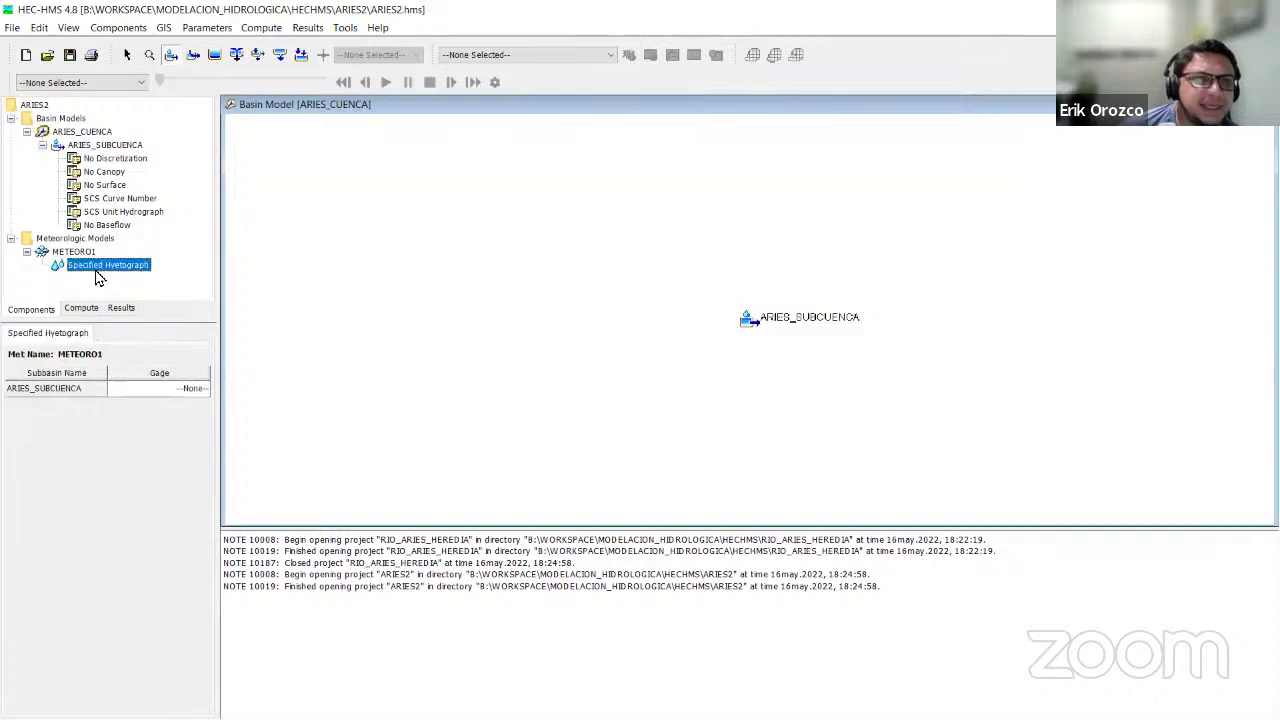
left_click(165, 390)
left_click(136, 442)
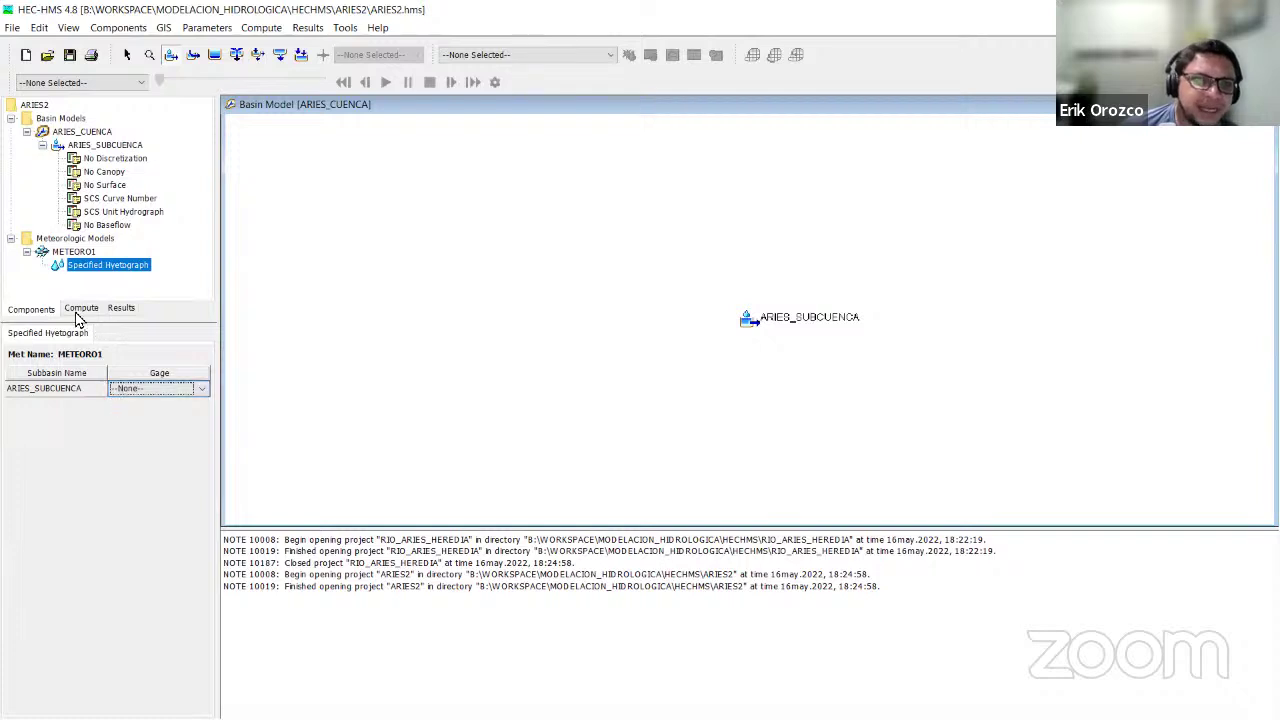
left_click(72, 255)
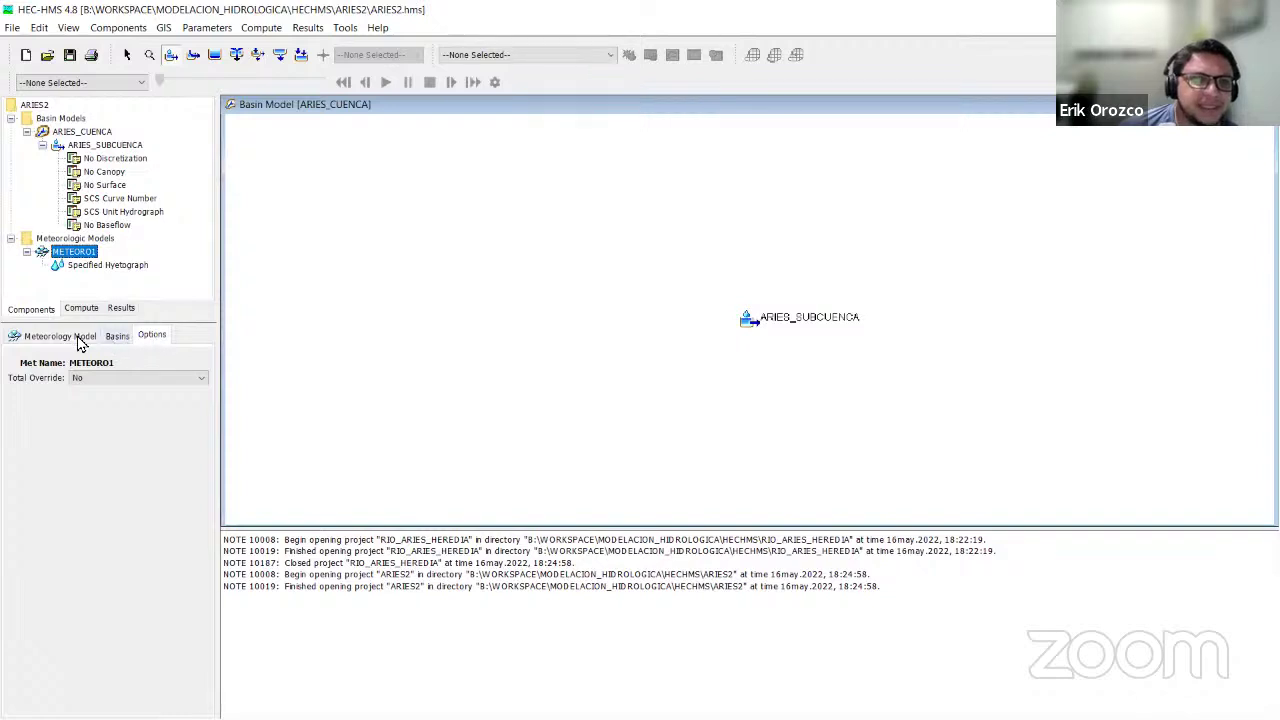
left_click(80, 338)
Create a new control specifications component named CONTROL1.
left_click(122, 31)
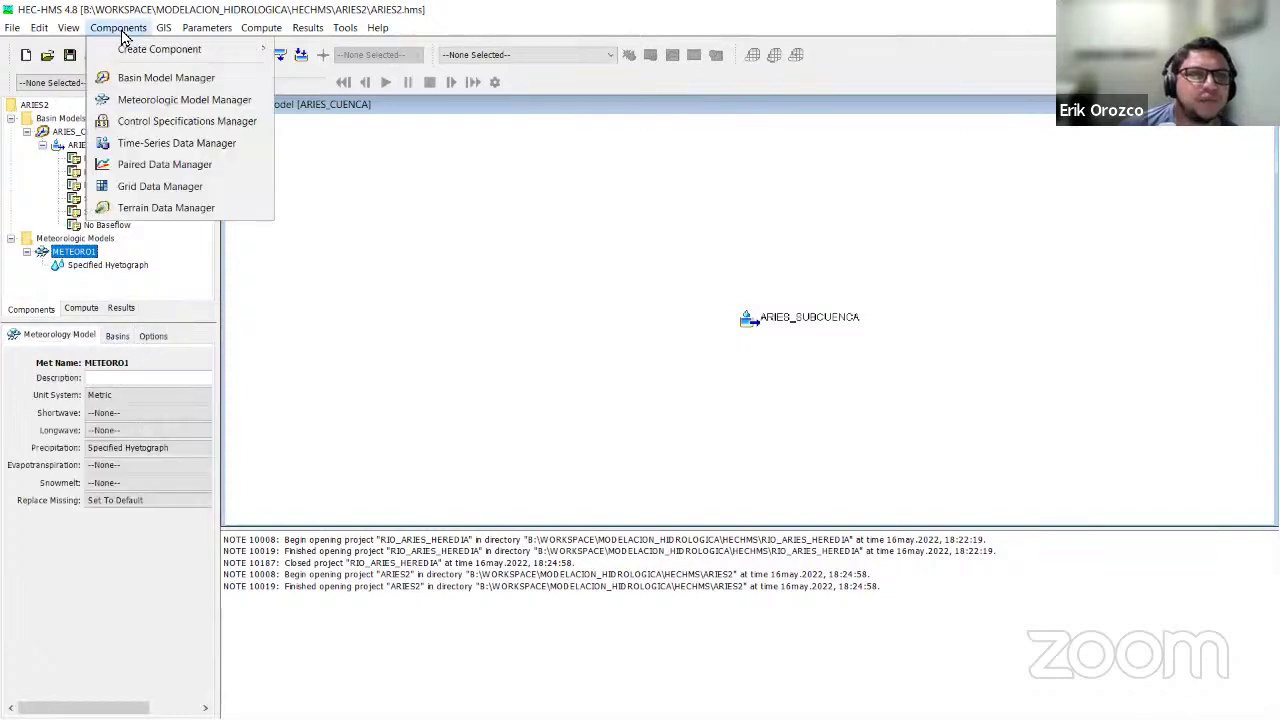
mouse_move(170, 50)
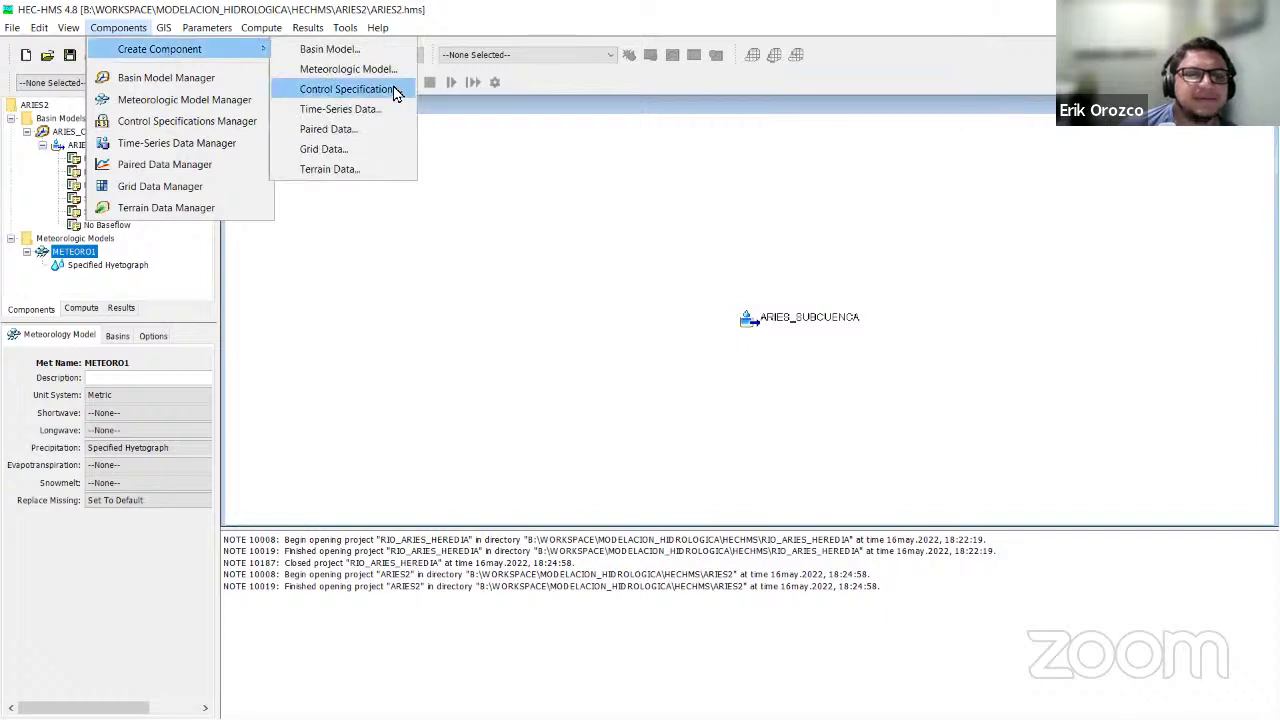
left_click(347, 89)
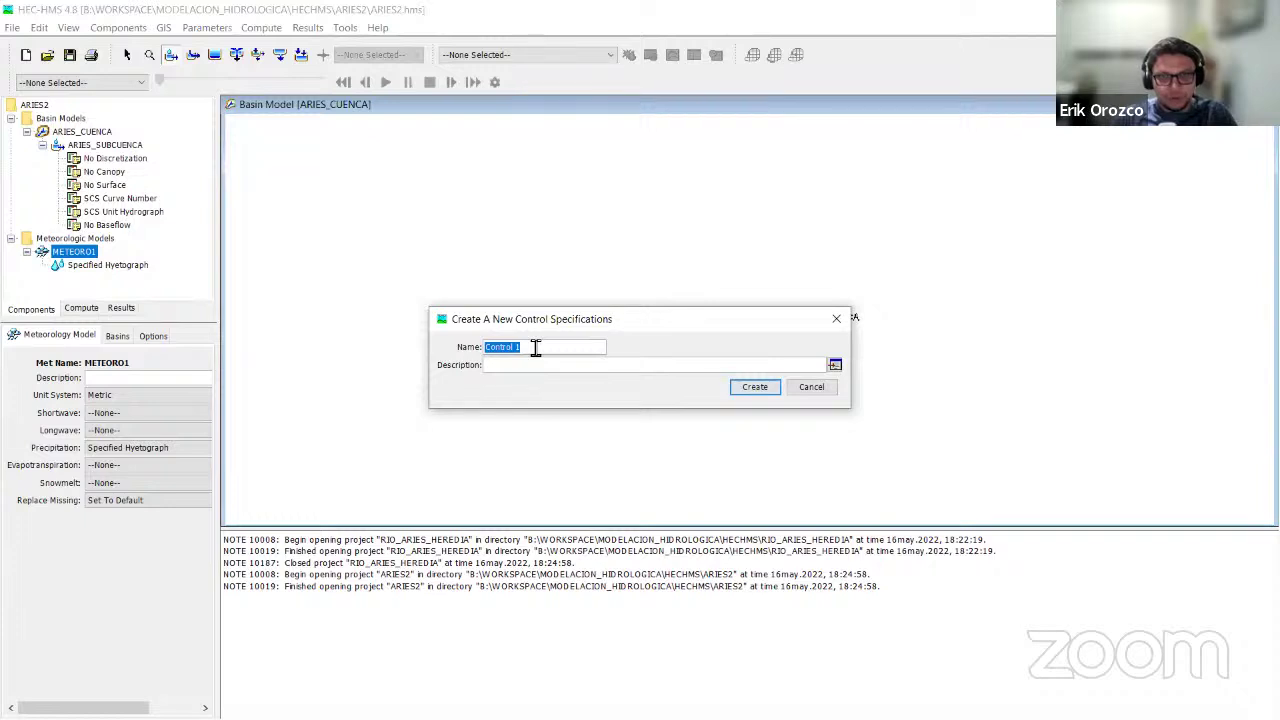
type("cont")
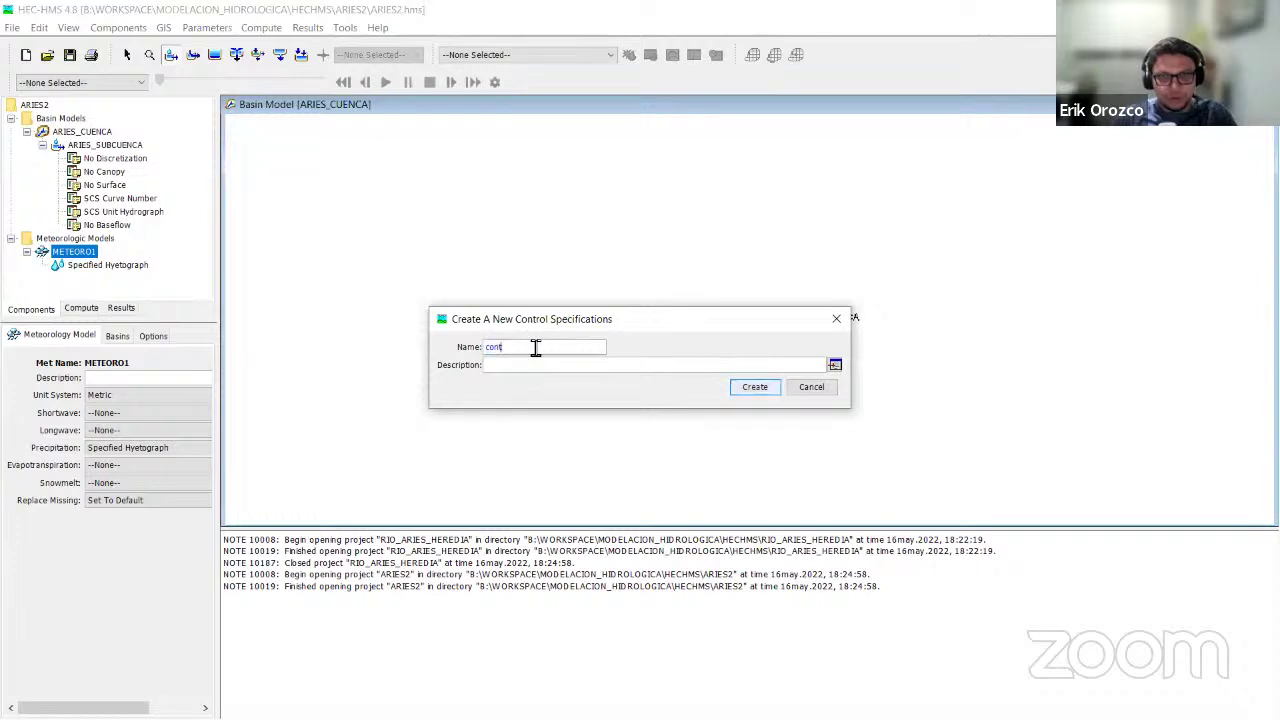
key("BackSpace")
key("BackSpace")
key("BackSpace")
key("BackSpace")
type("CONTROL1")
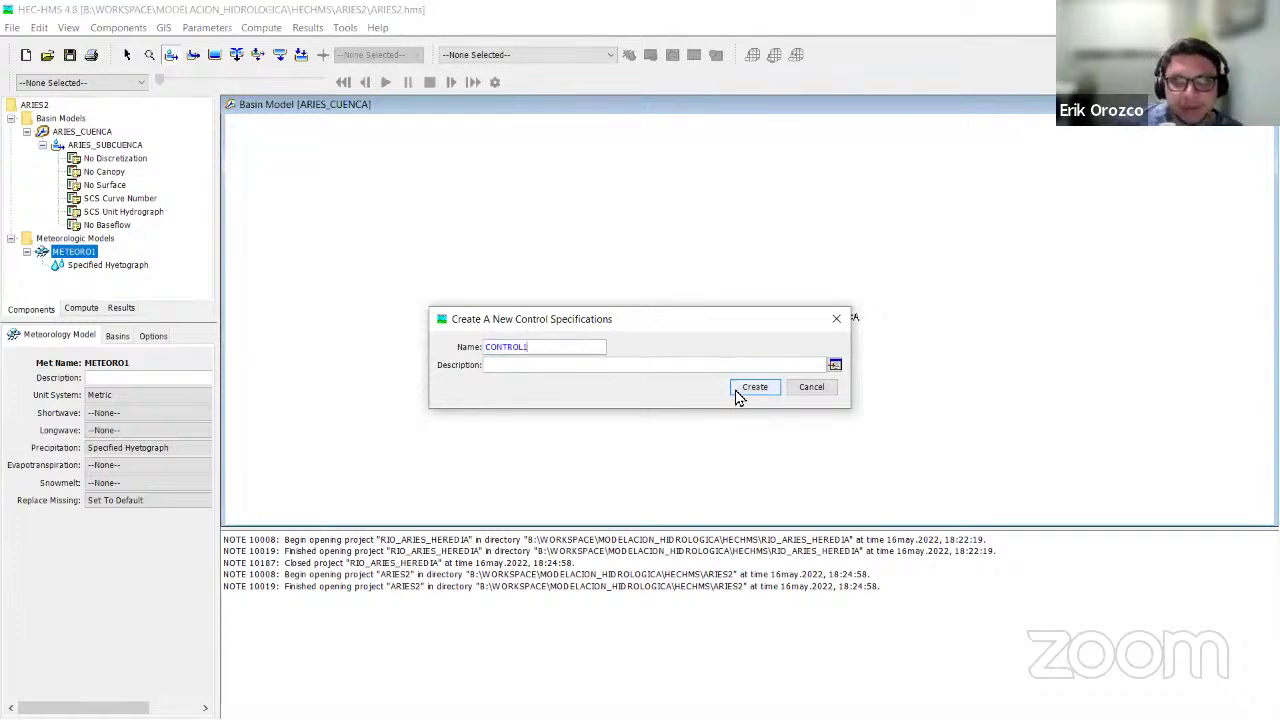
left_click(740, 393)
Open the CONTROL1 control specifications and set the time interval to 10 minutes.
left_click(55, 279)
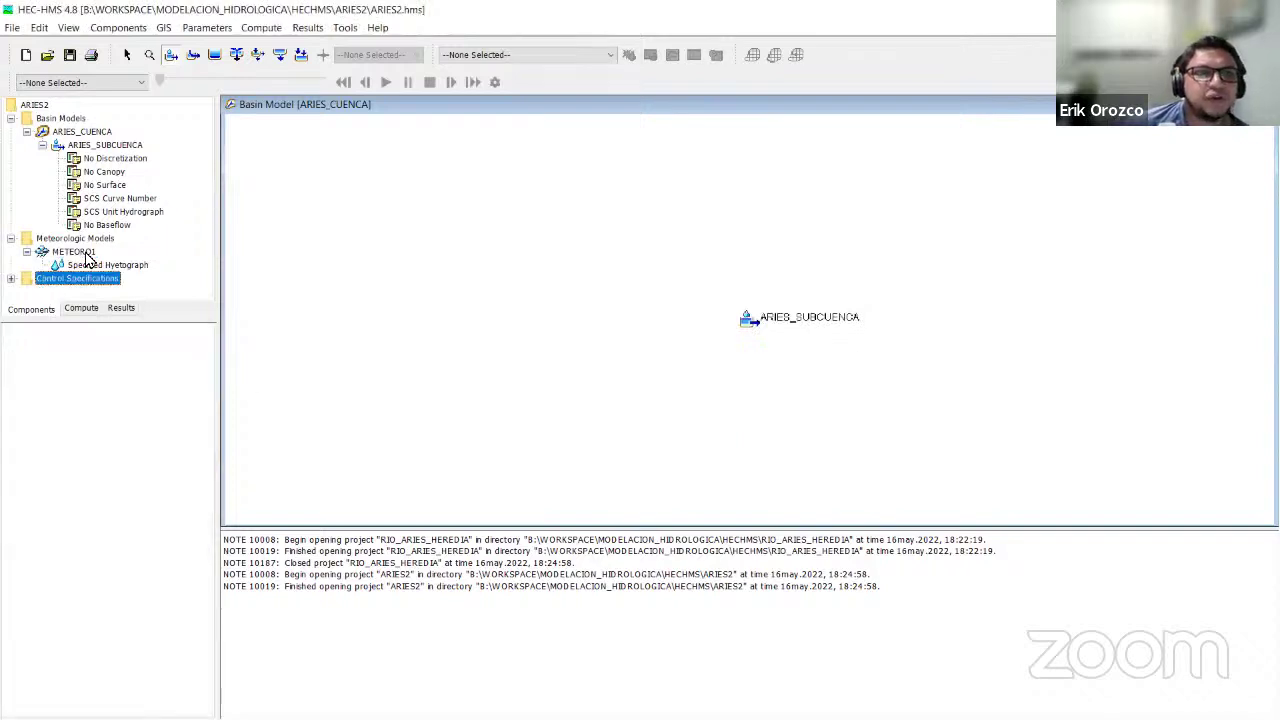
left_click(11, 279)
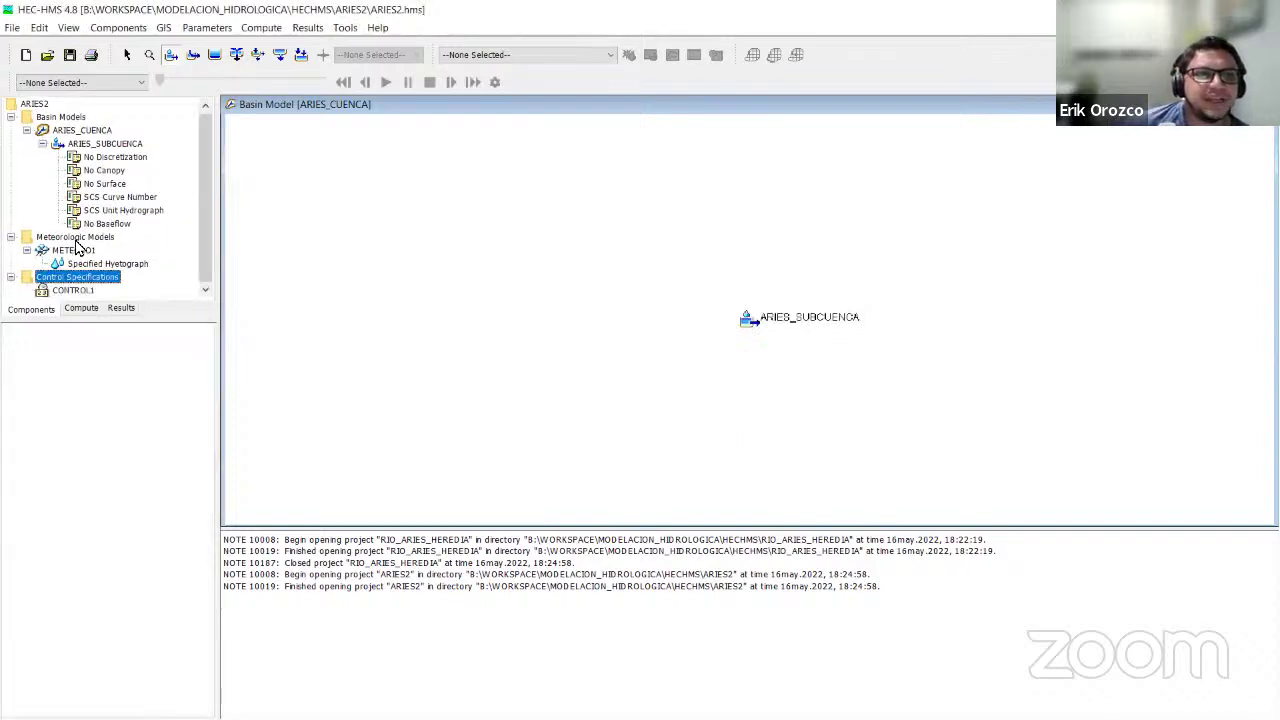
left_click(73, 290)
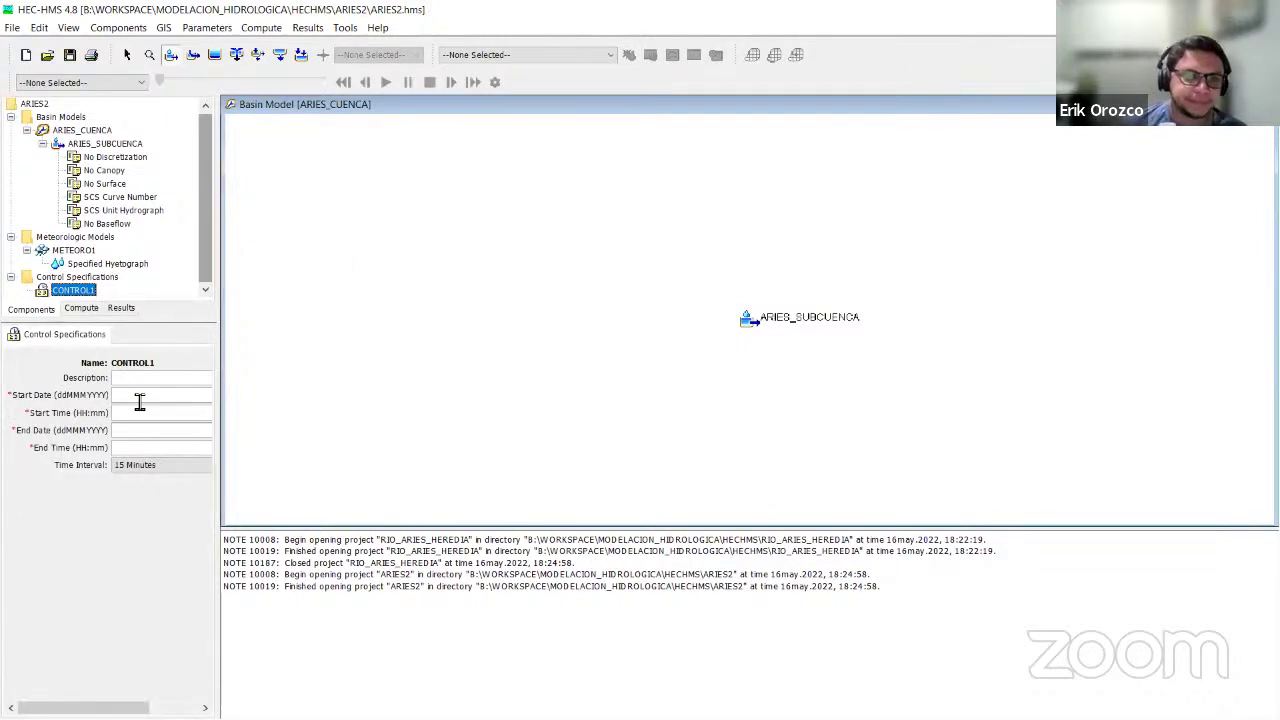
left_click(175, 466)
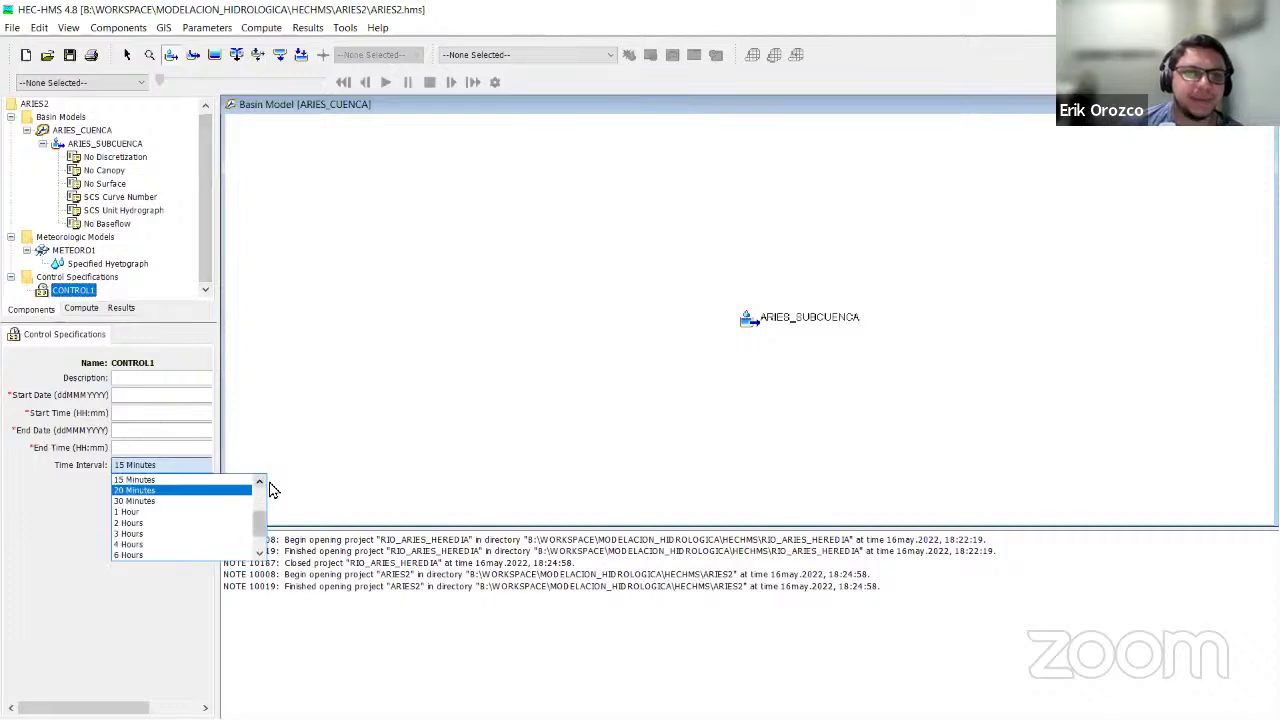
scroll(168, 489, "up", 1)
left_click(149, 481)
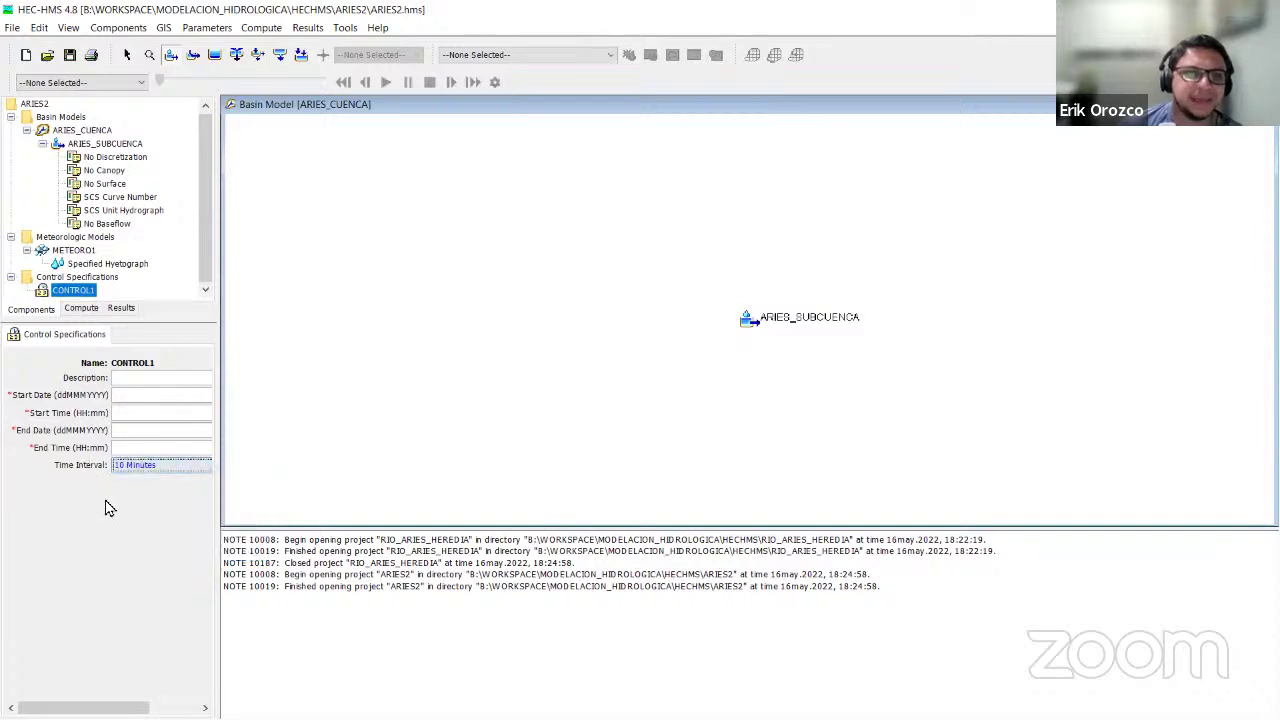
Create a precipitation gage time series named ESTACION1 with the description AEROPUERTO.
left_click(118, 27)
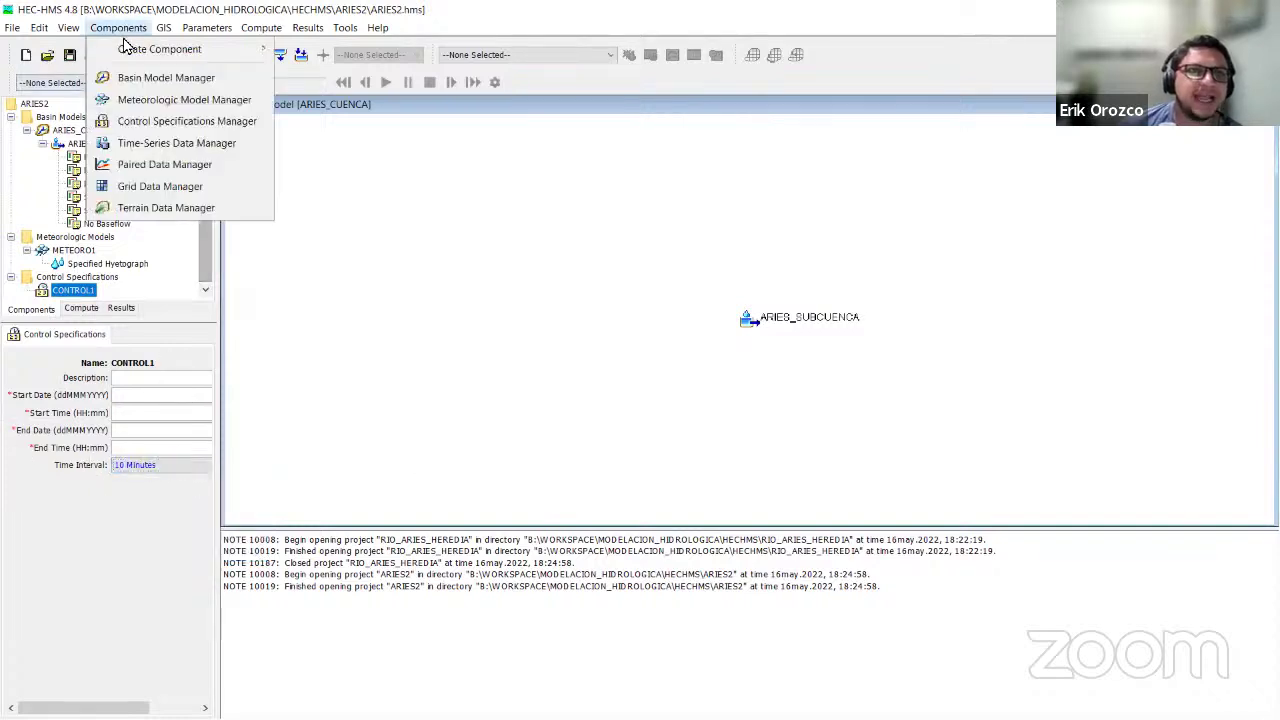
mouse_move(230, 49)
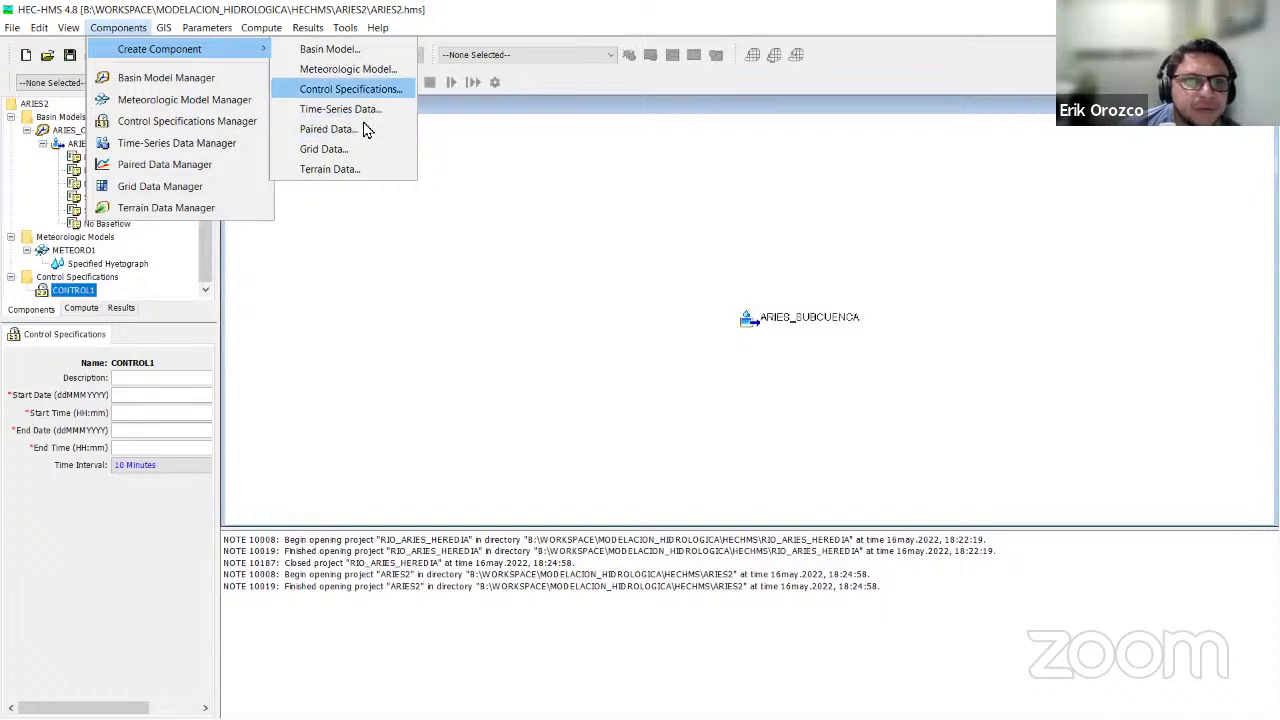
left_click(364, 112)
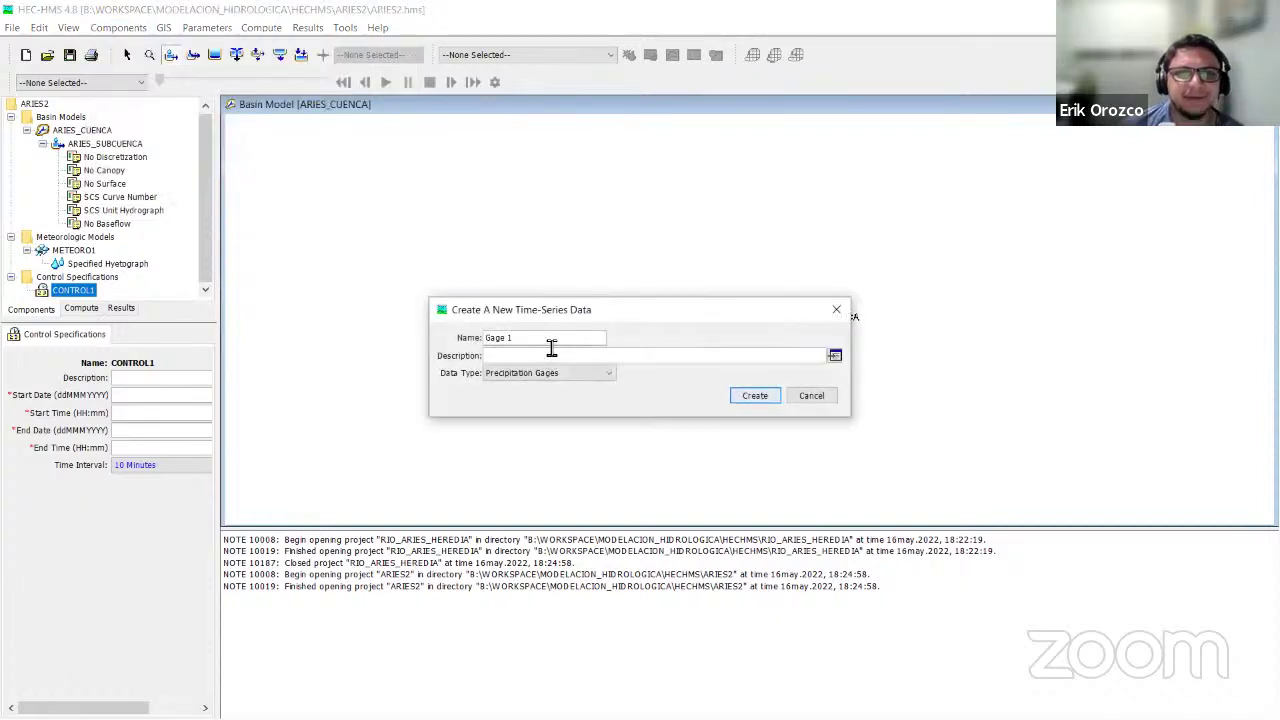
key("ctrl+a")
key("BackSpace")
type("es")
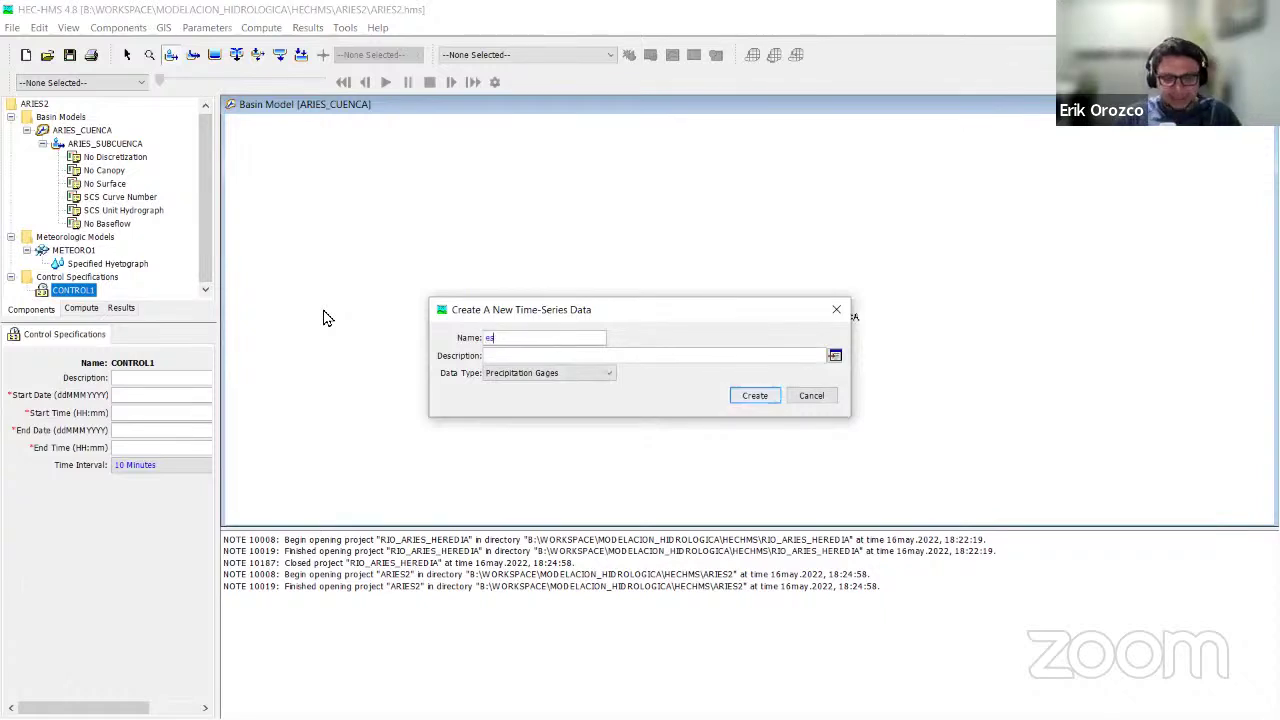
key("BackSpace")
key("BackSpace")
type("ES")
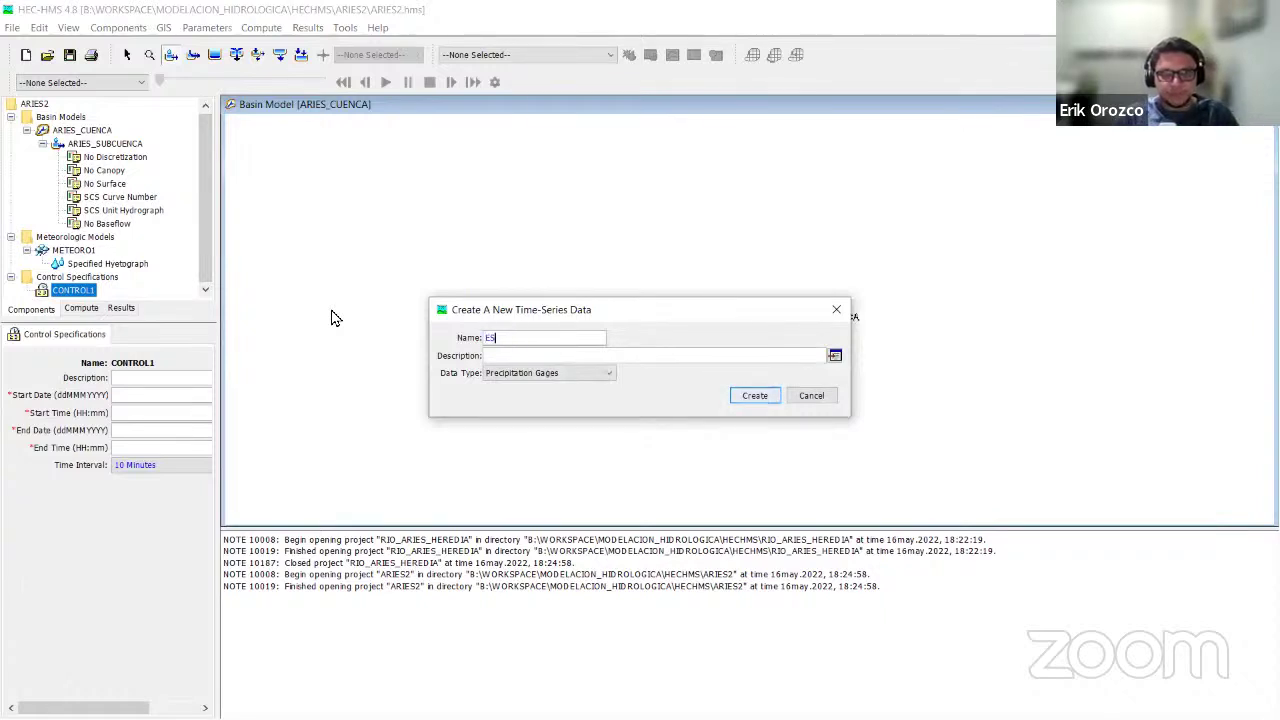
type("TACION1")
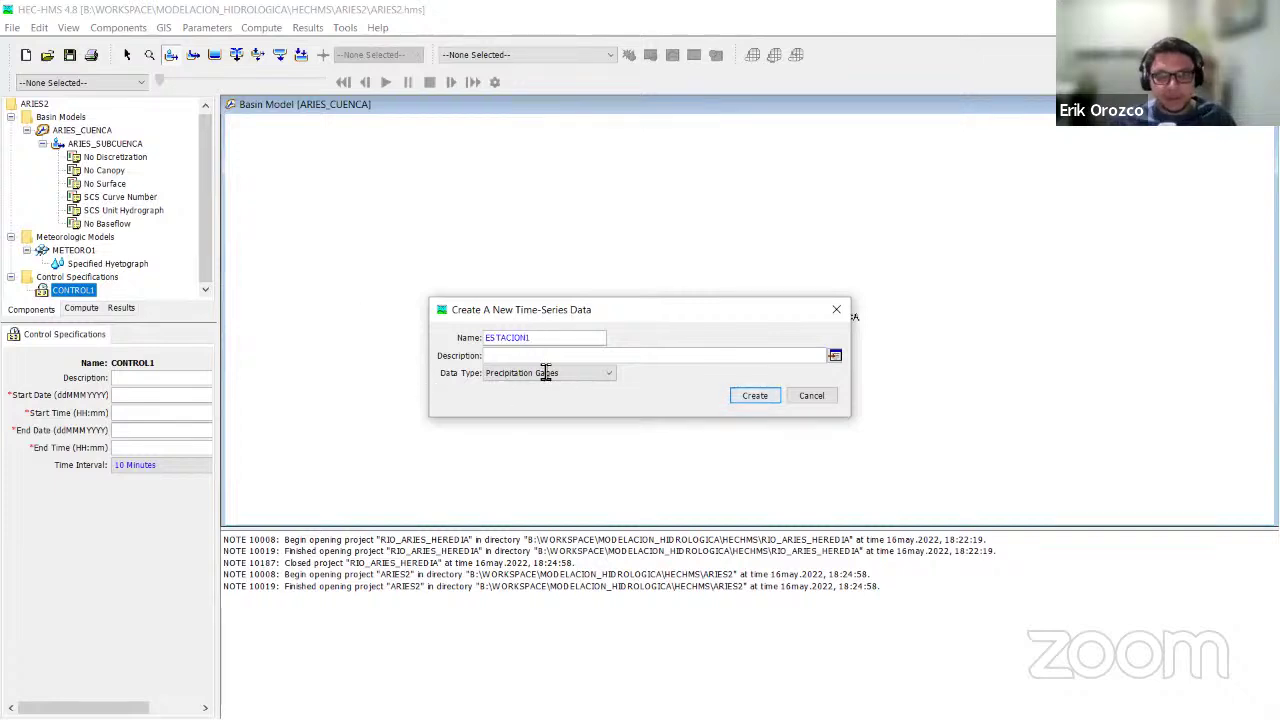
left_click(571, 352)
type("AEROPUE")
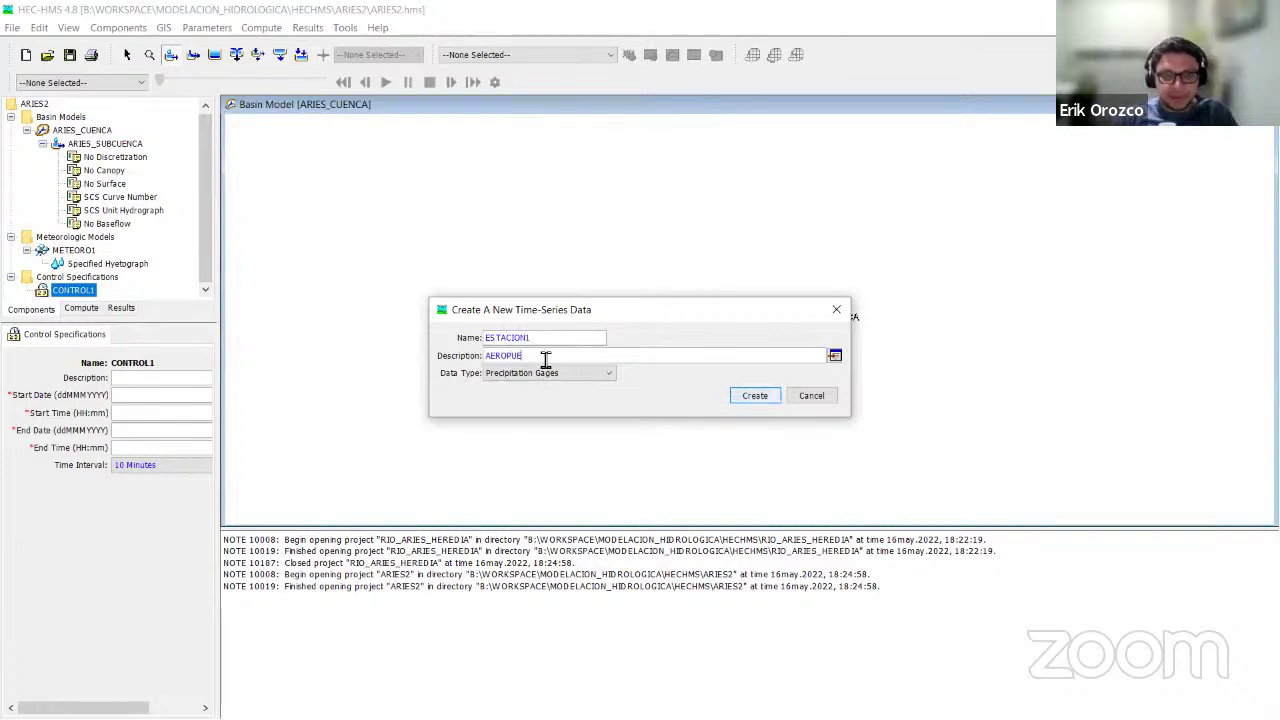
type("RTO")
left_click(770, 392)
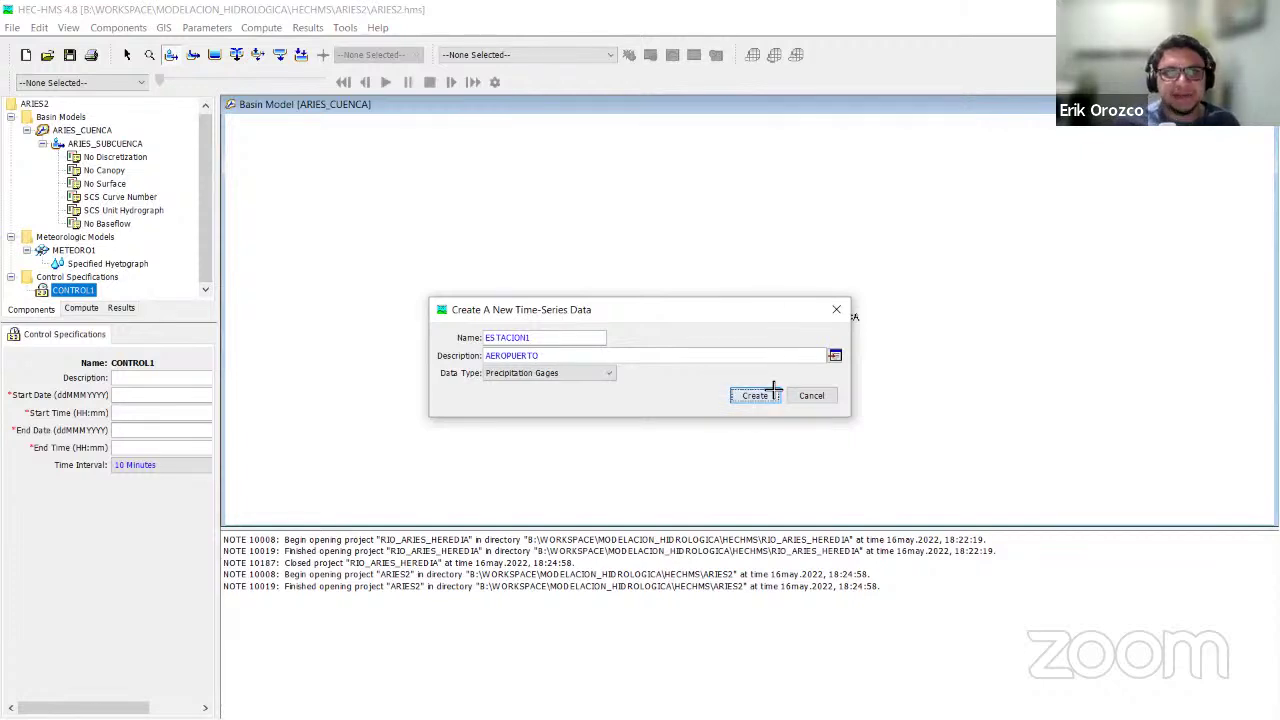
Open the ESTACION1 precipitation gage and set its time interval to 10 minutes.
left_click_drag(208, 264, 185, 275)
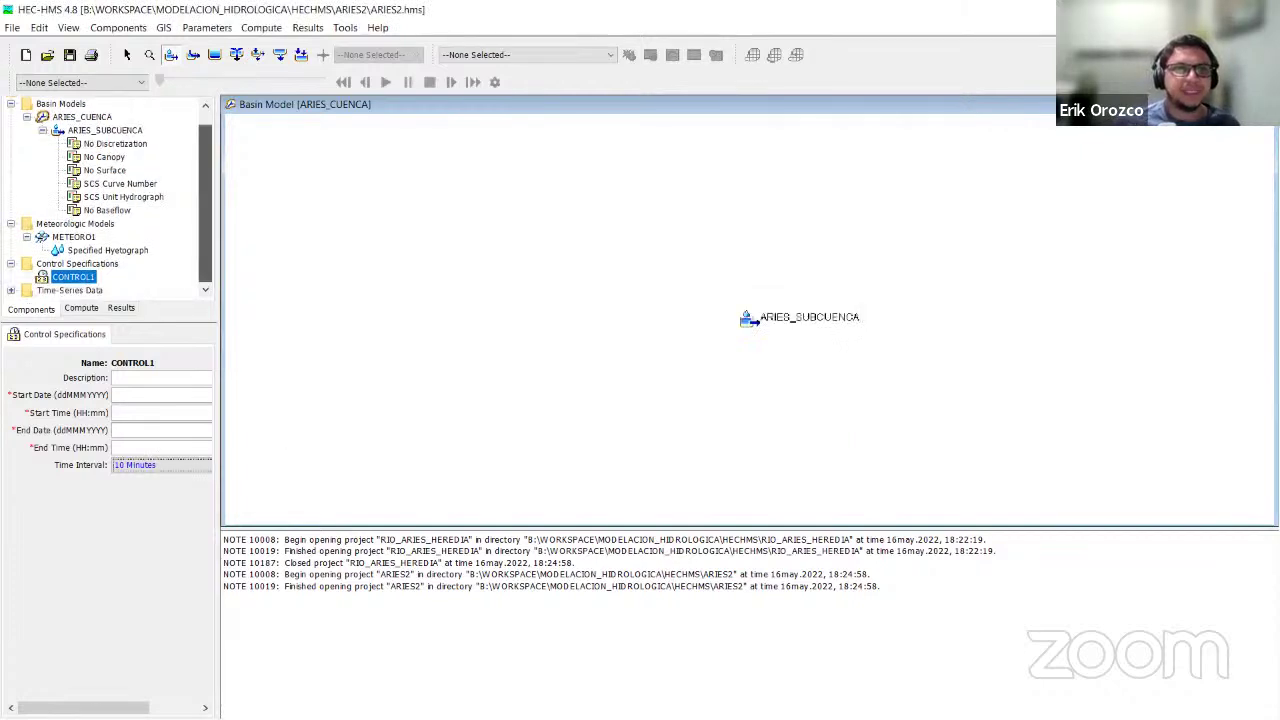
left_click(10, 290)
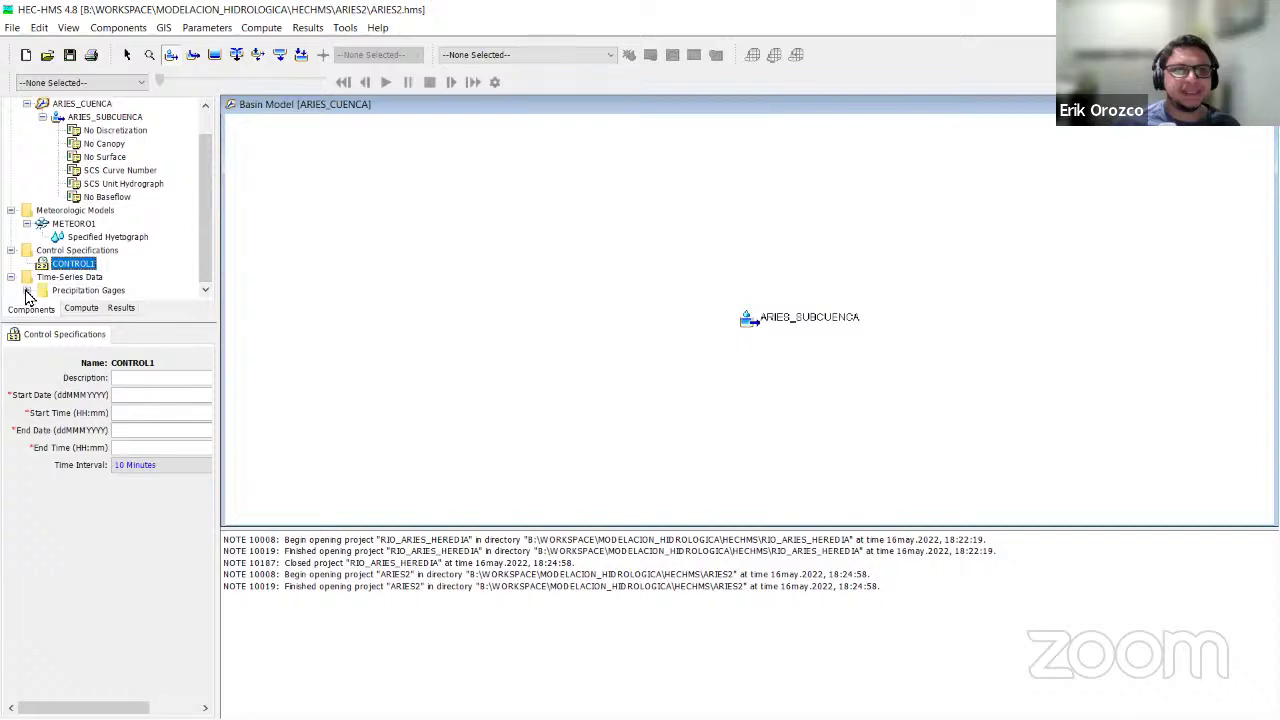
left_click(26, 290)
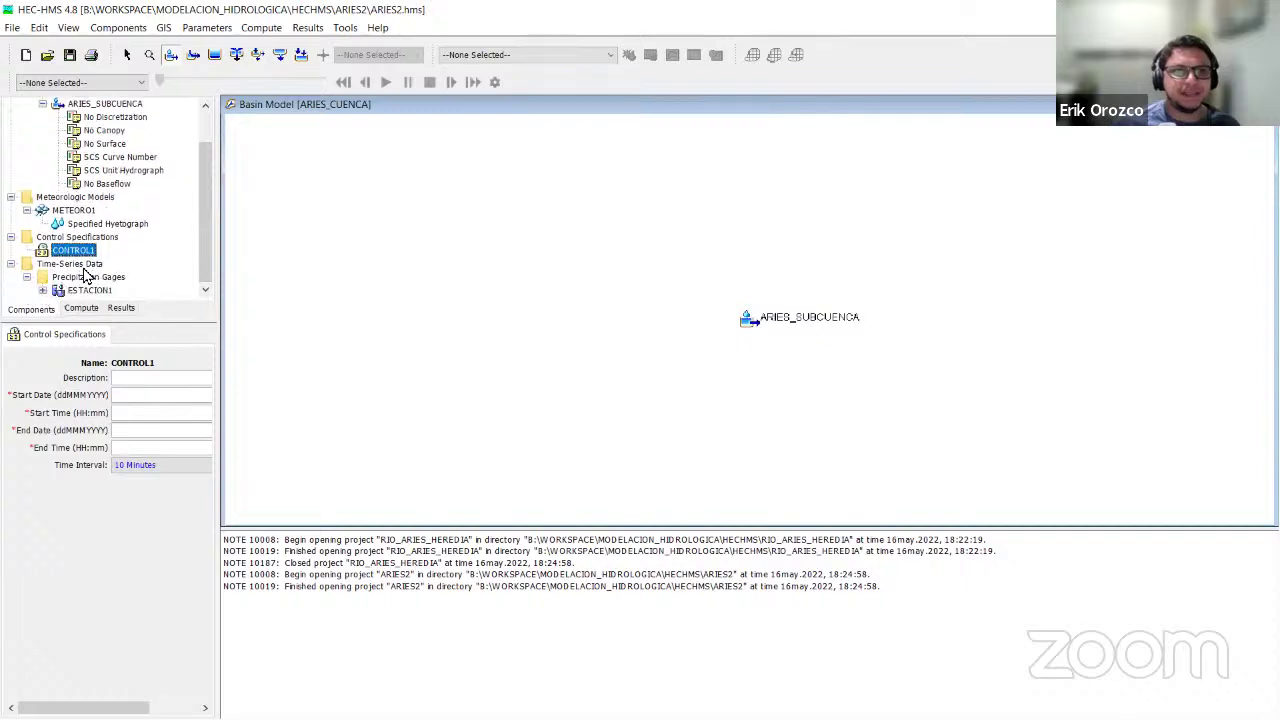
left_click(42, 290)
left_click(95, 262)
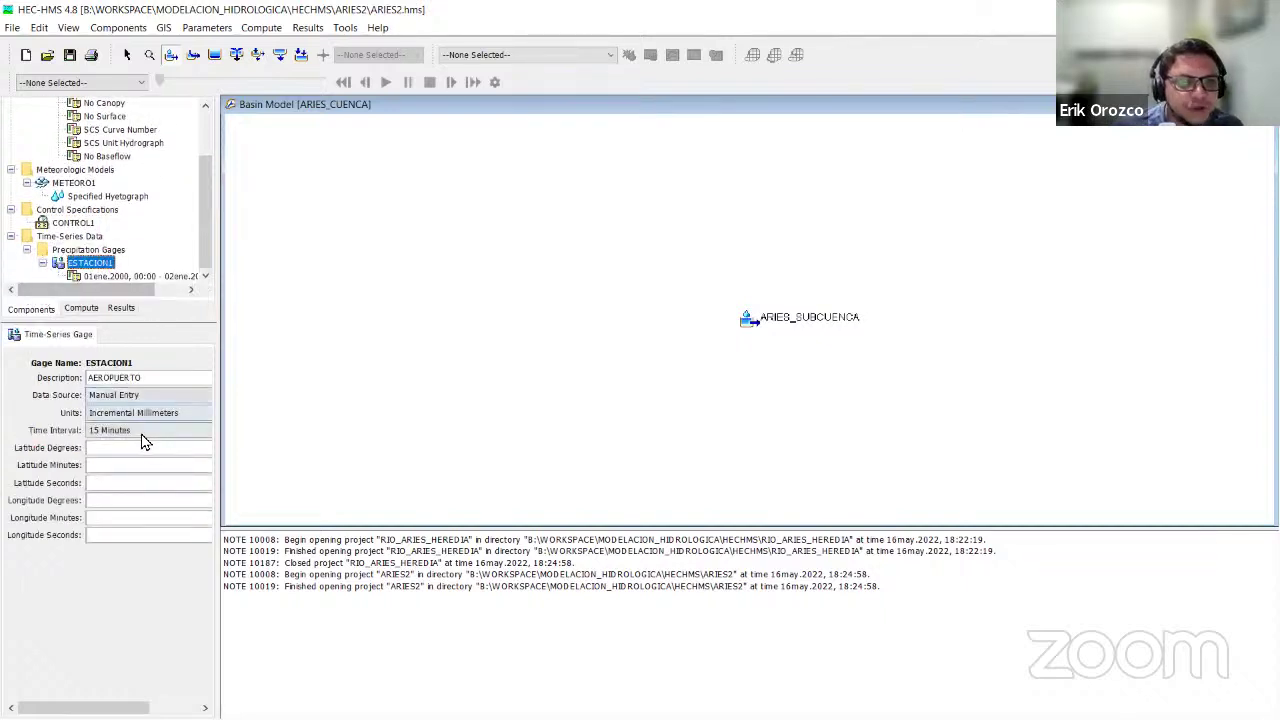
left_click(145, 432)
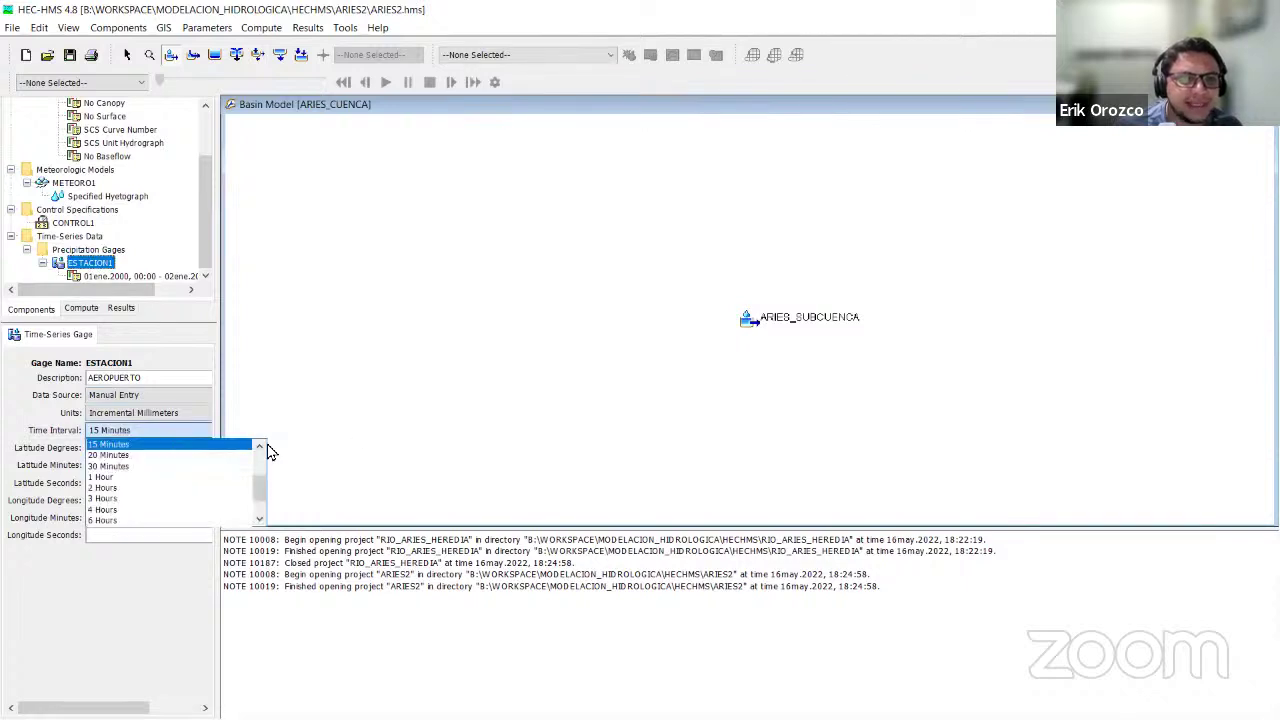
scroll(163, 450, "up", 2)
left_click(163, 450)
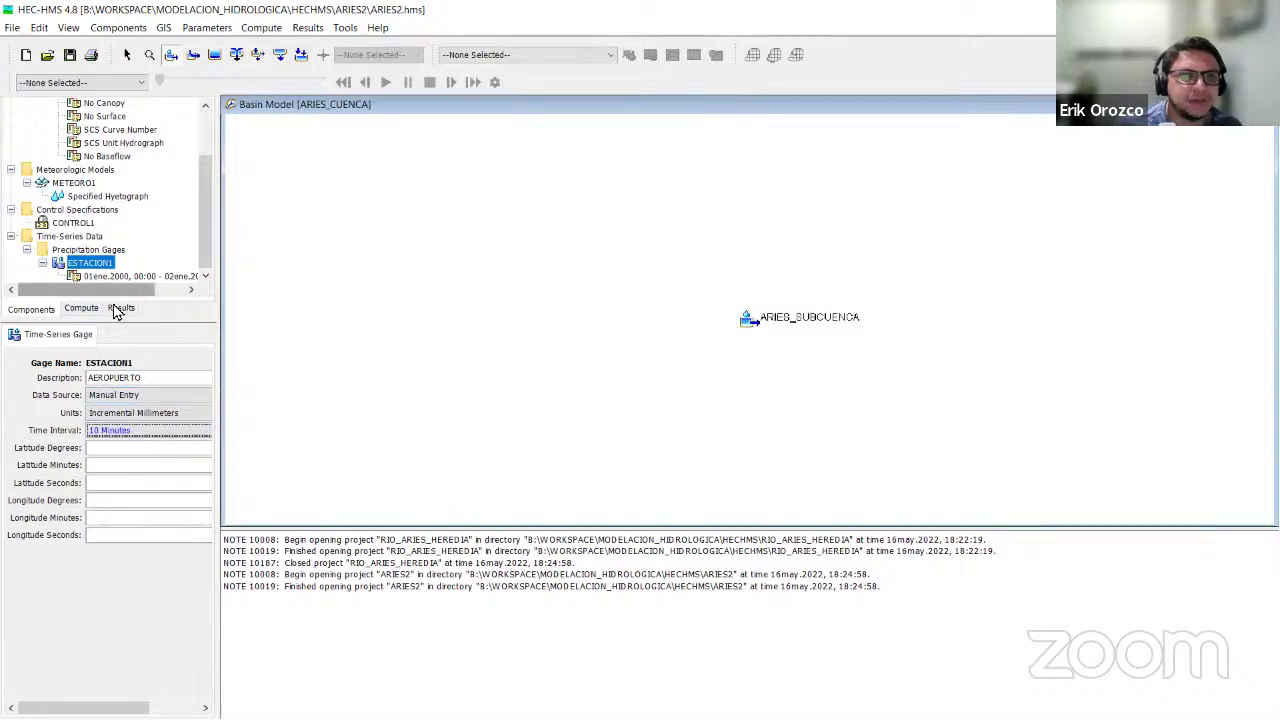
Open the ESTACION1 gage's time window and set the start date to 01ene.2022 and the end date to 02ene.2022.
key("Down")
left_click(64, 352)
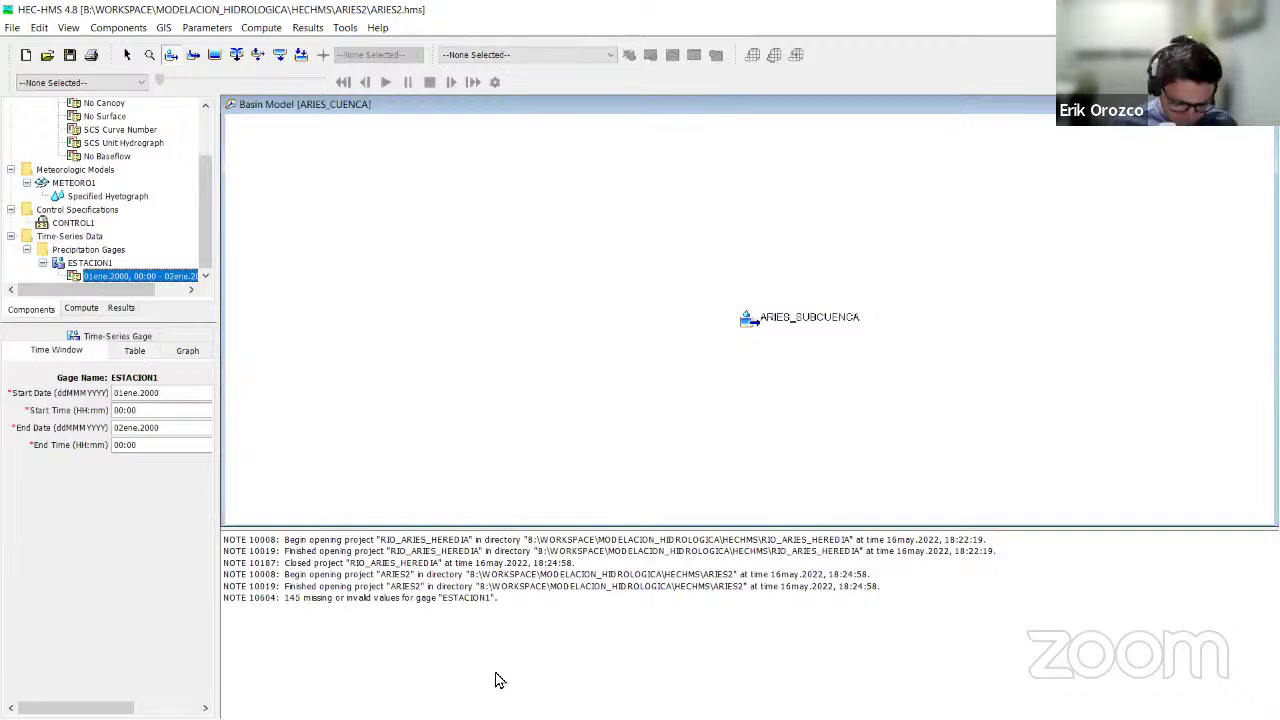
mouse_move(499, 718)
key("super")
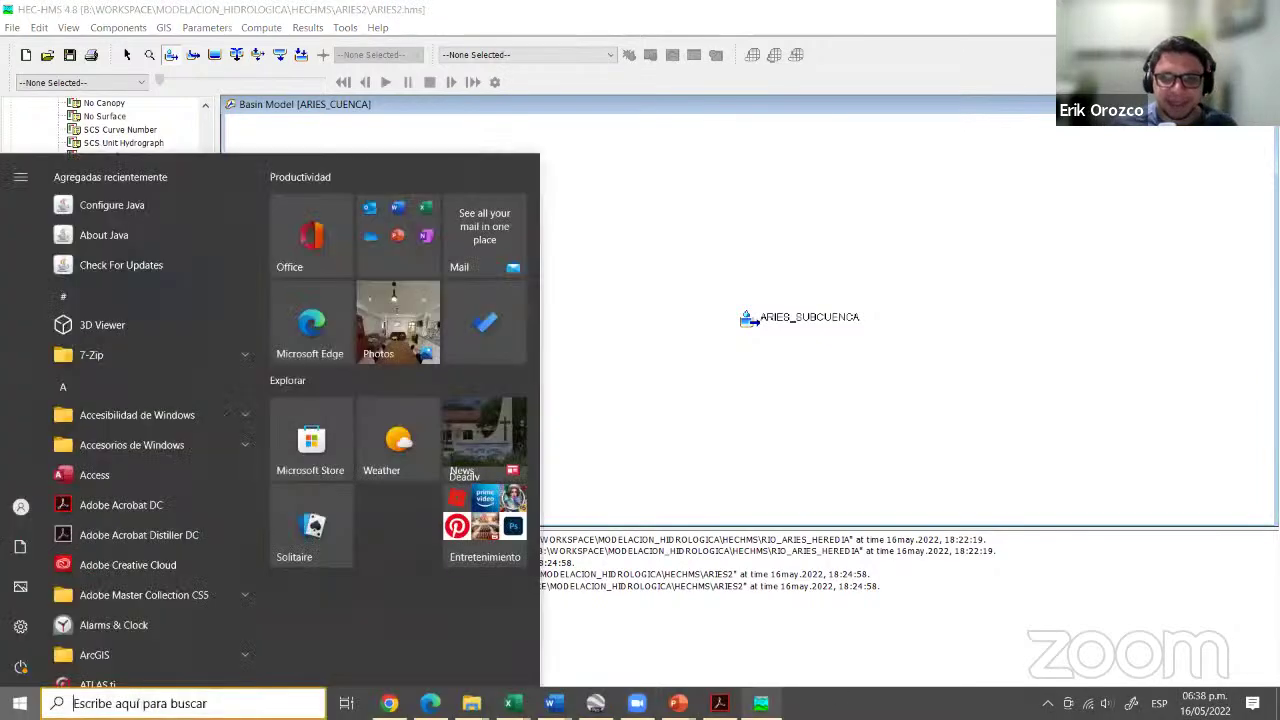
left_click(376, 107)
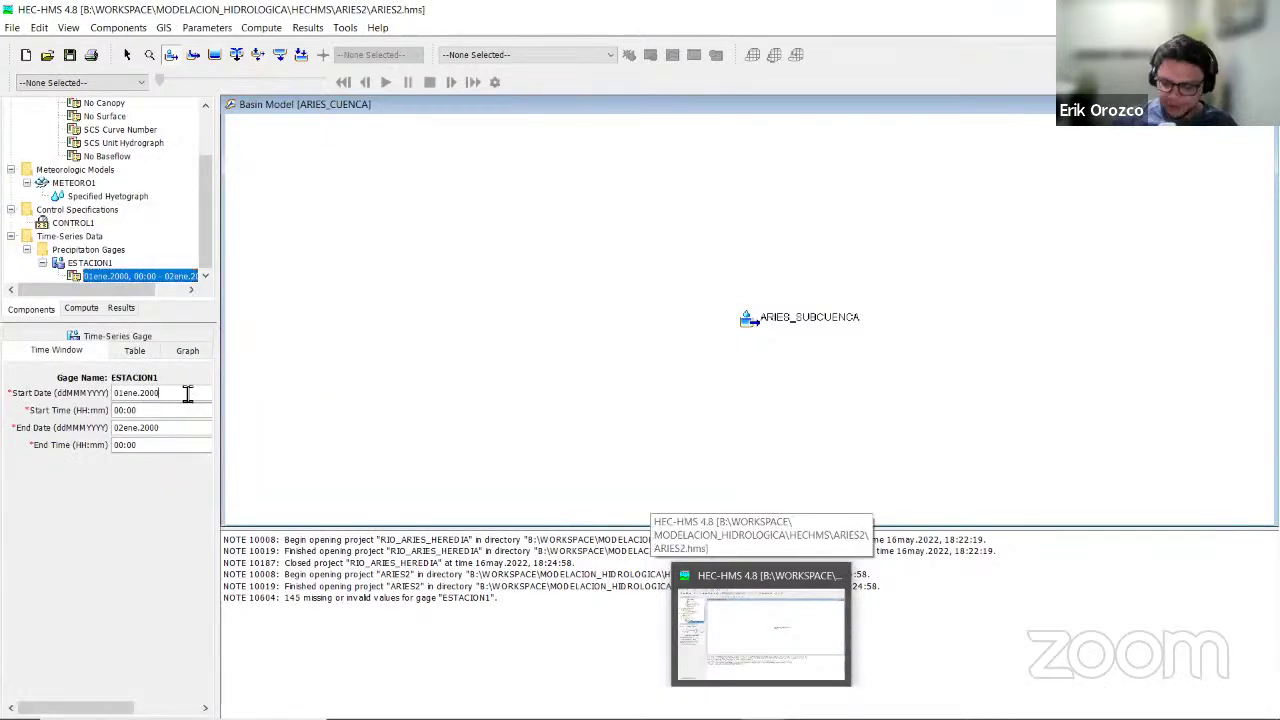
key("BackSpace")
key("BackSpace")
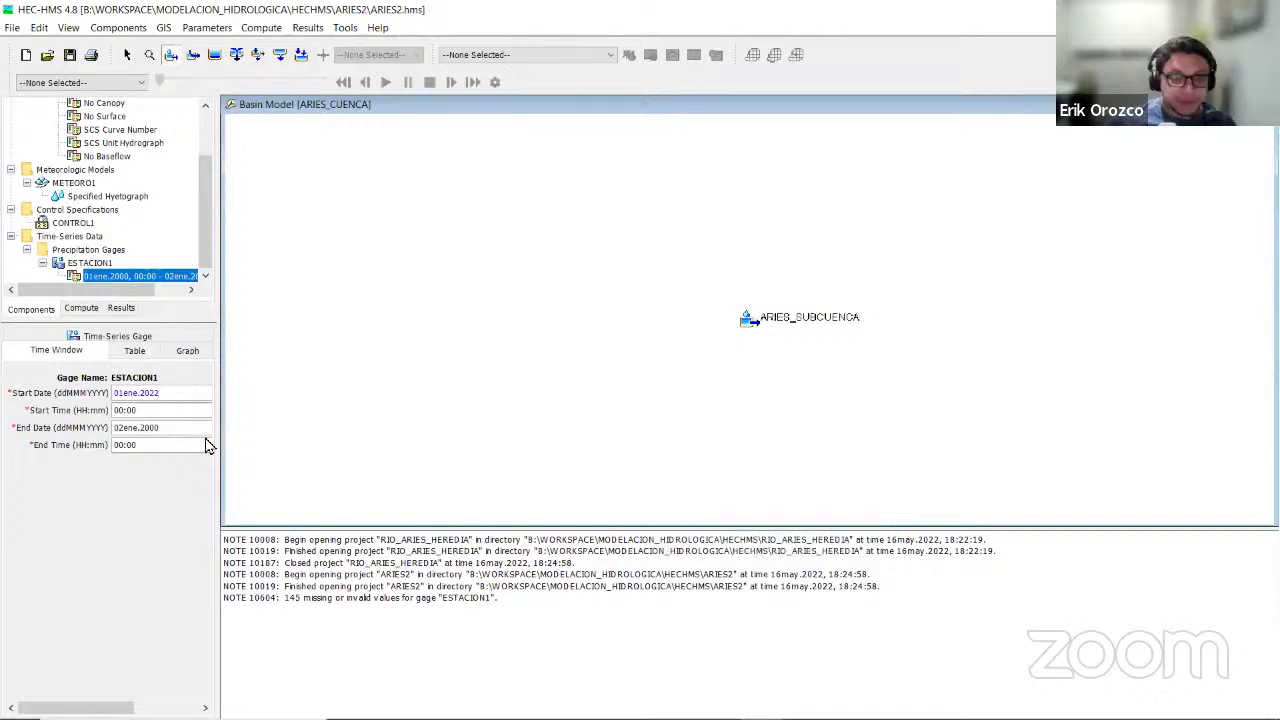
left_click(187, 430)
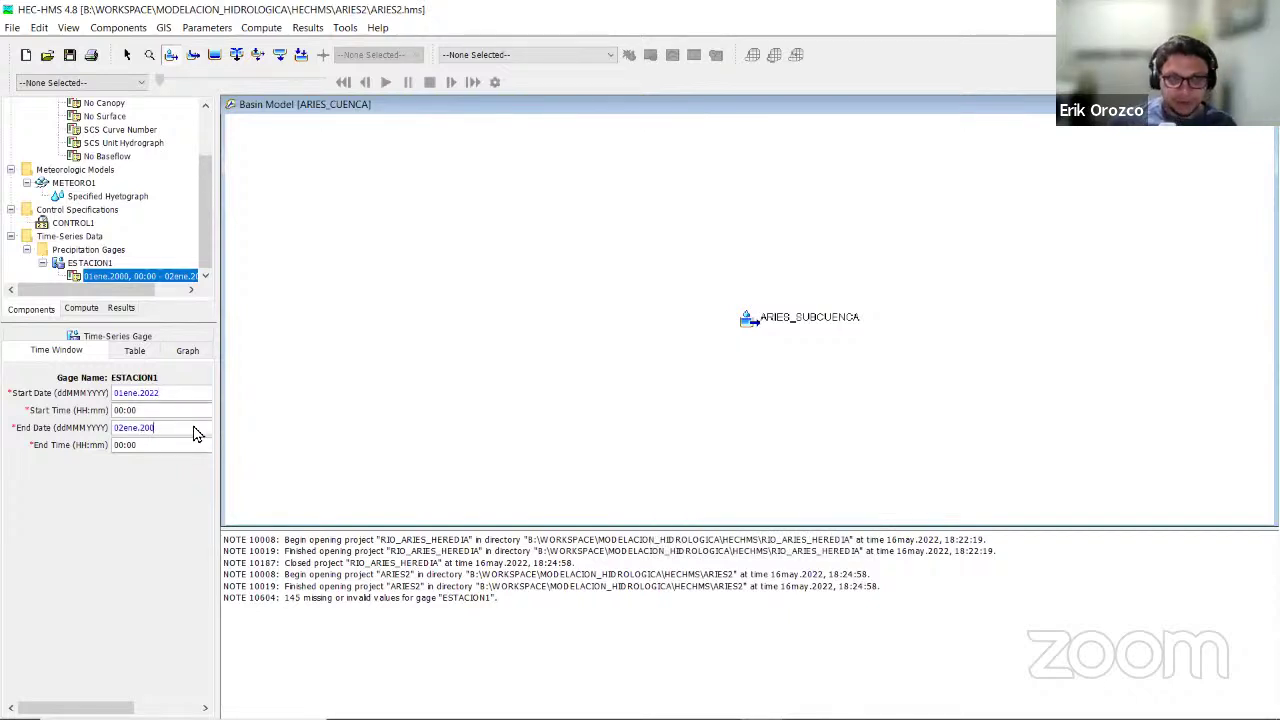
type("22")
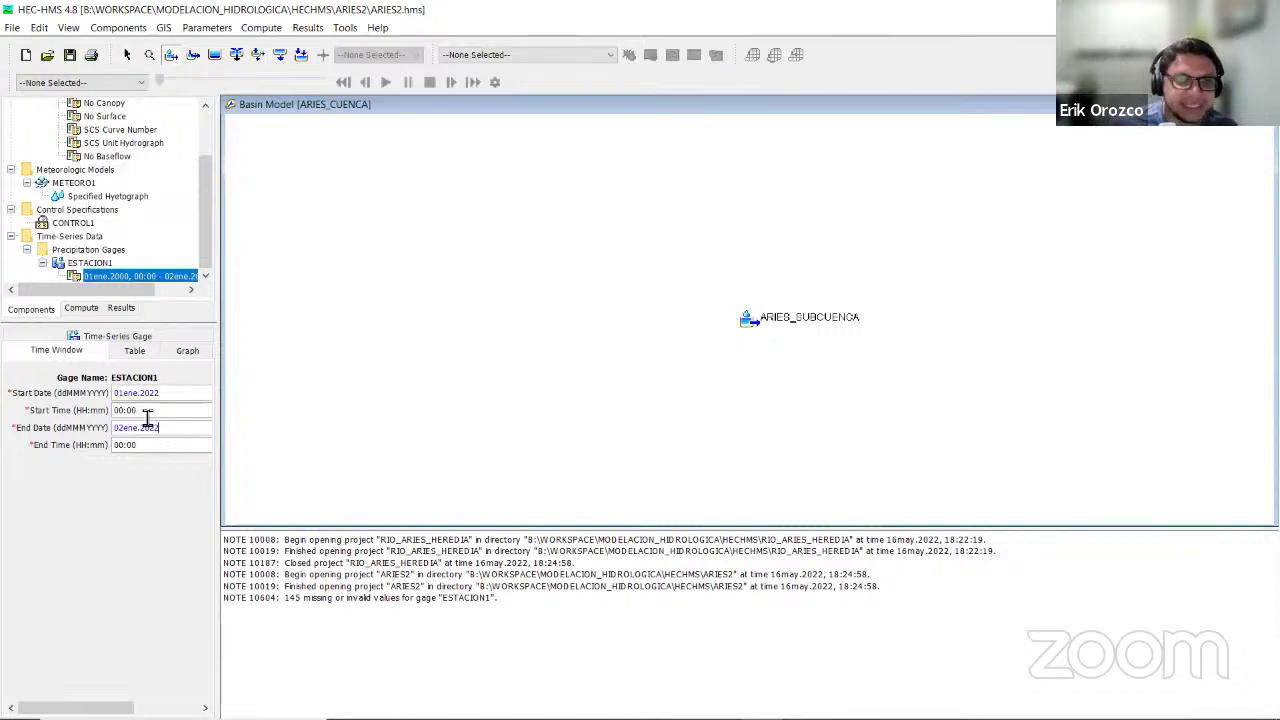
key("Tab")
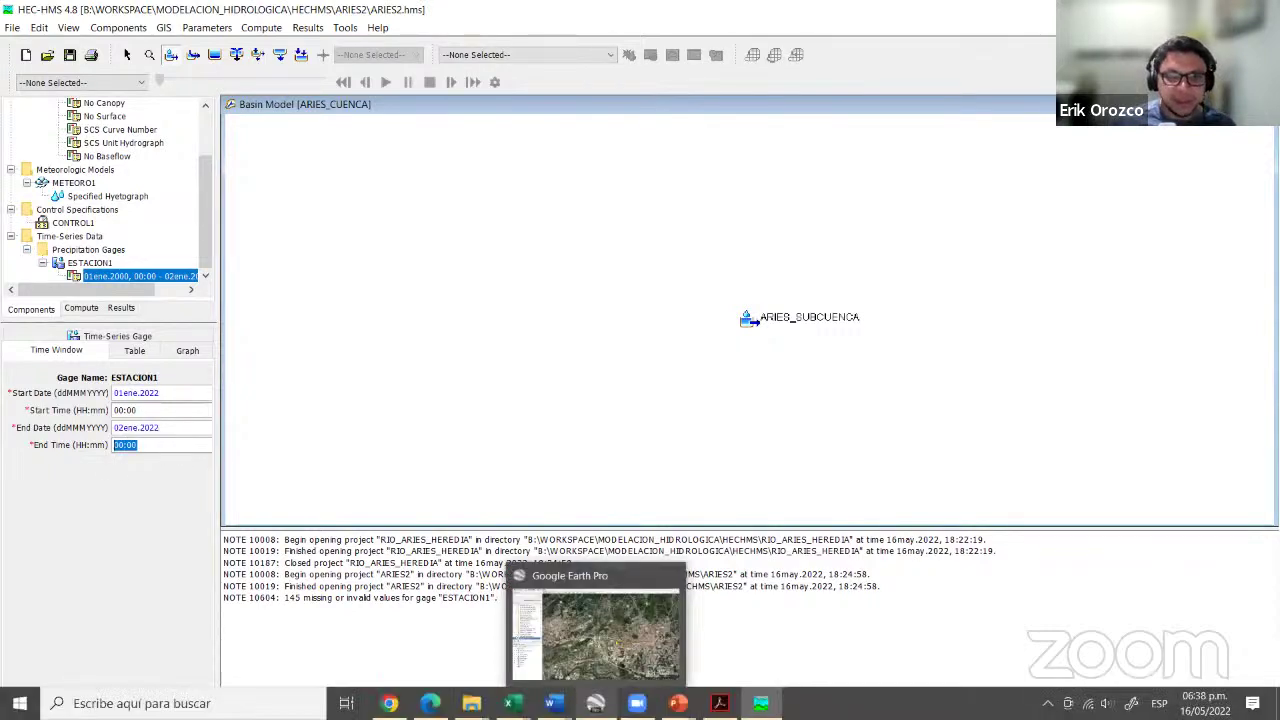
Switch to the Excel hyetograph workbook and examine the time column down to its last rows for the storm duration.
mouse_move(509, 703)
left_click(591, 627)
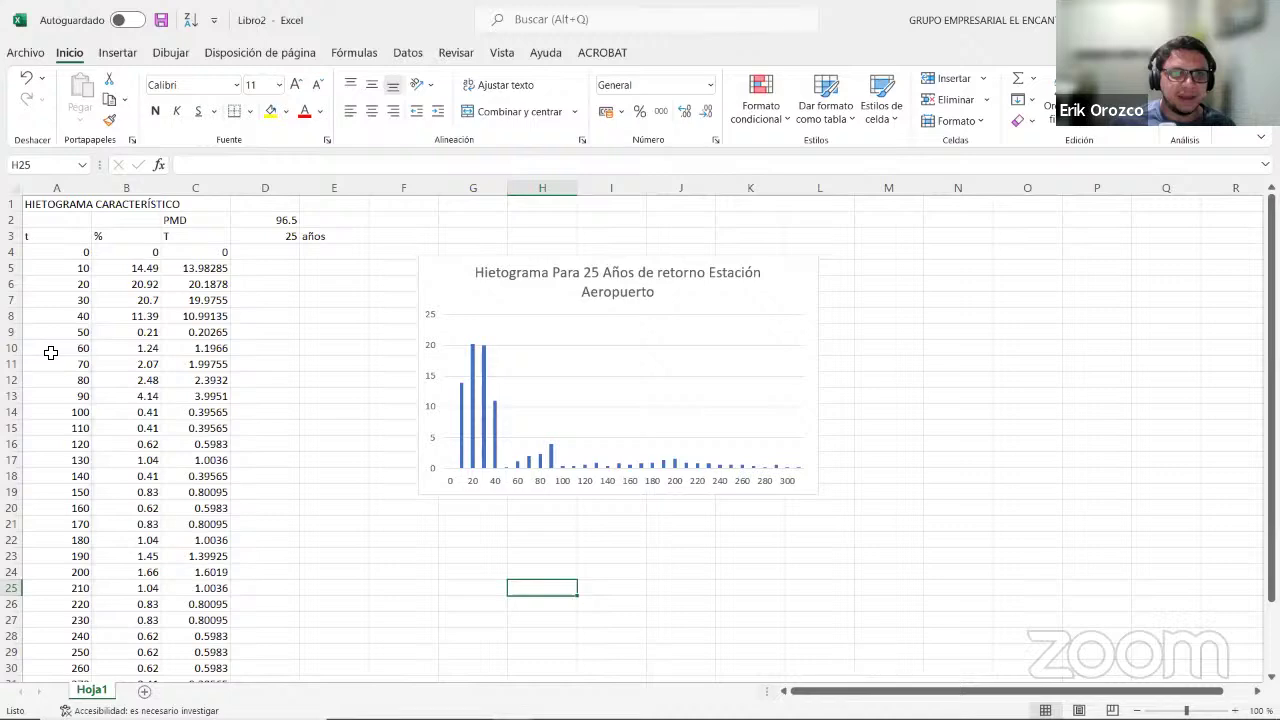
left_click(50, 350)
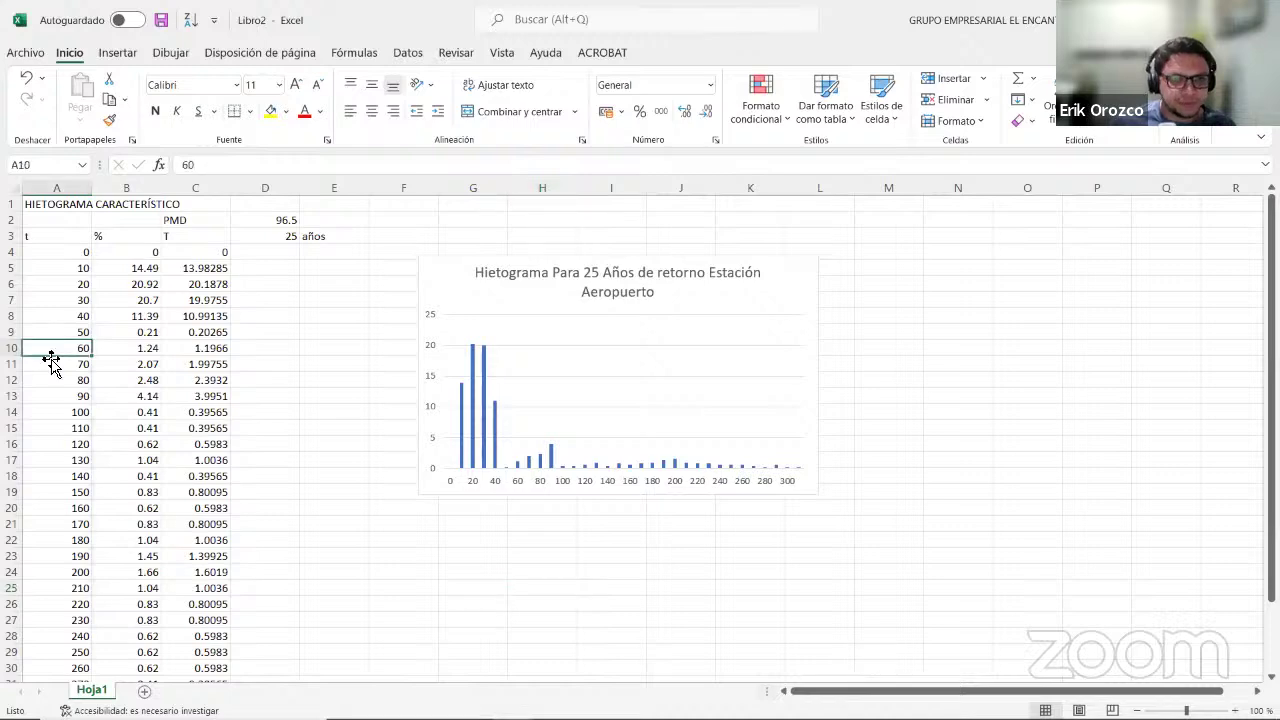
key("Down")
key("Down")
key("Down")
key("Down")
key("Down")
key("Down")
key("Down")
key("Down")
key("Down")
key("Down")
key("Down")
key("Down")
scroll(49, 440, "down", 3)
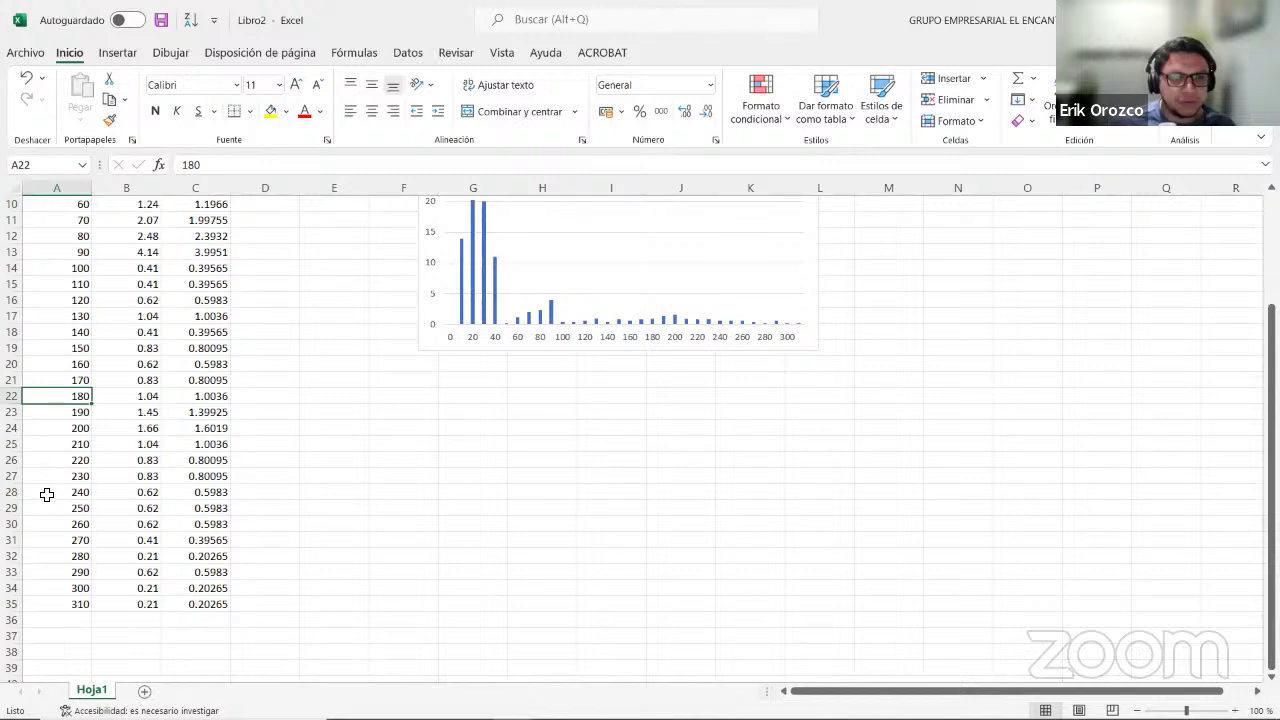
left_click(47, 494)
left_click(39, 587)
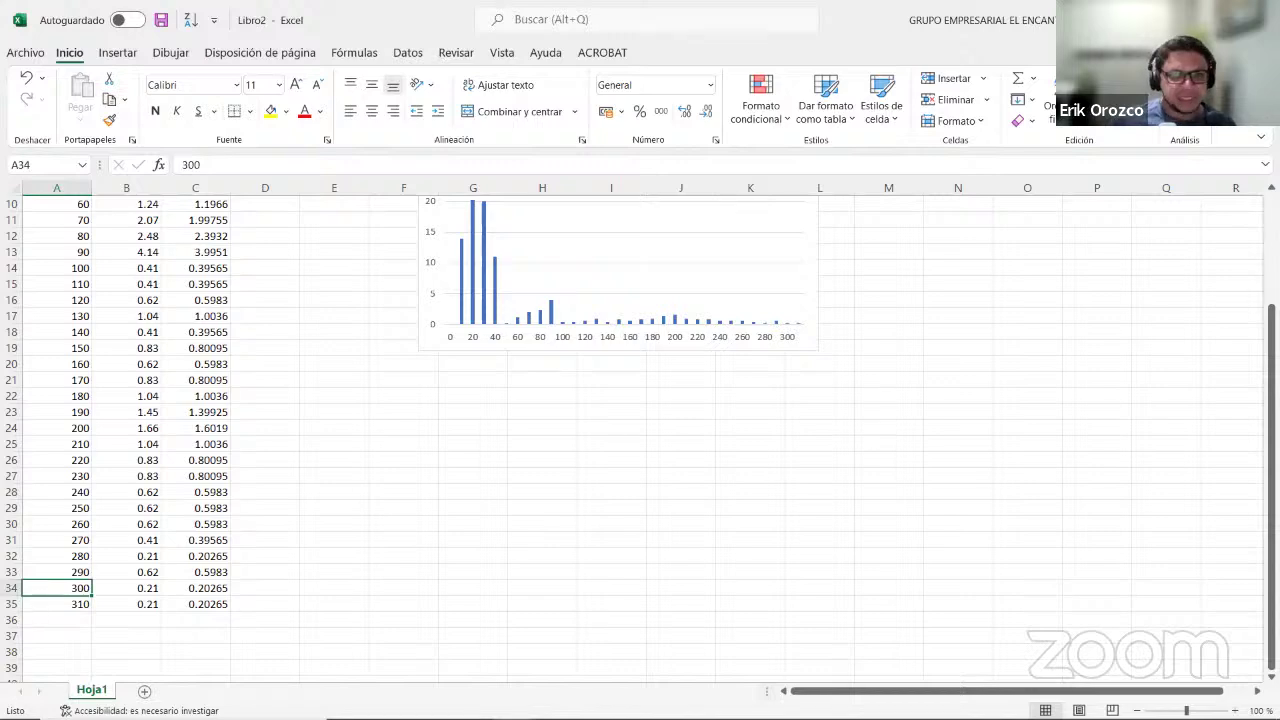
Return to HEC-HMS and set the ESTACION1 gage's end time to 05:10.
key("alt+Tab")
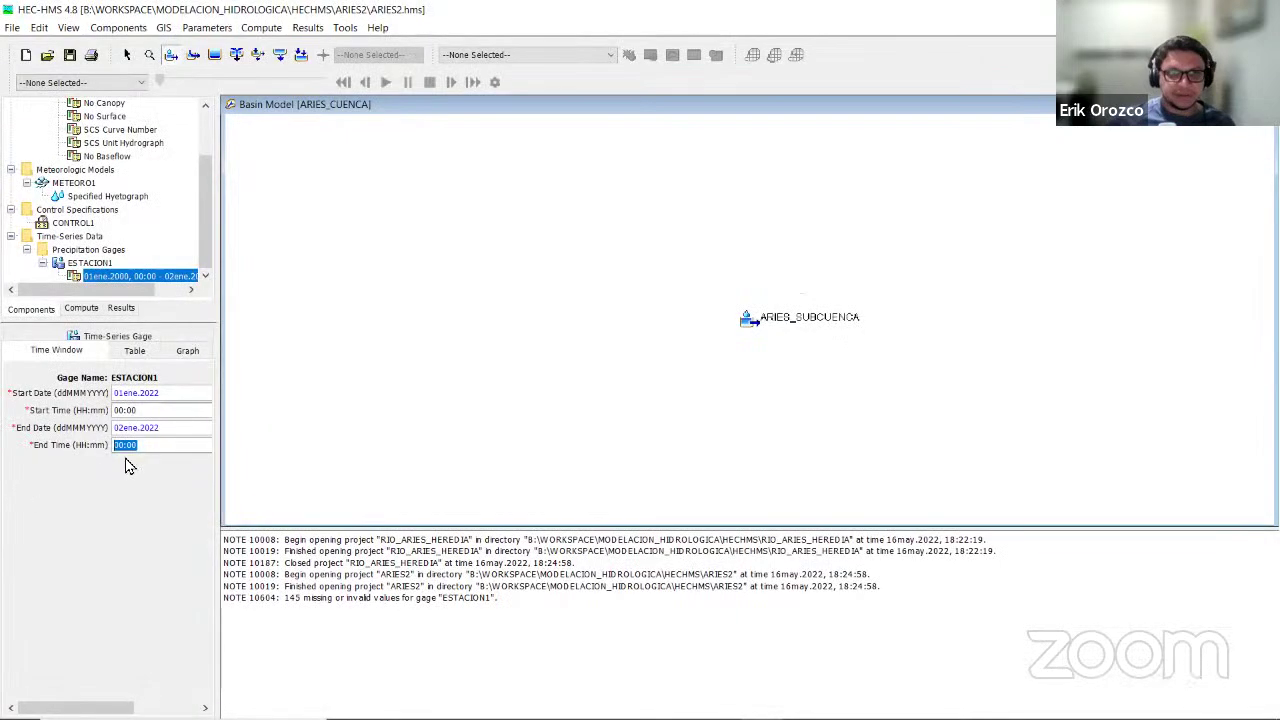
type("05:10")
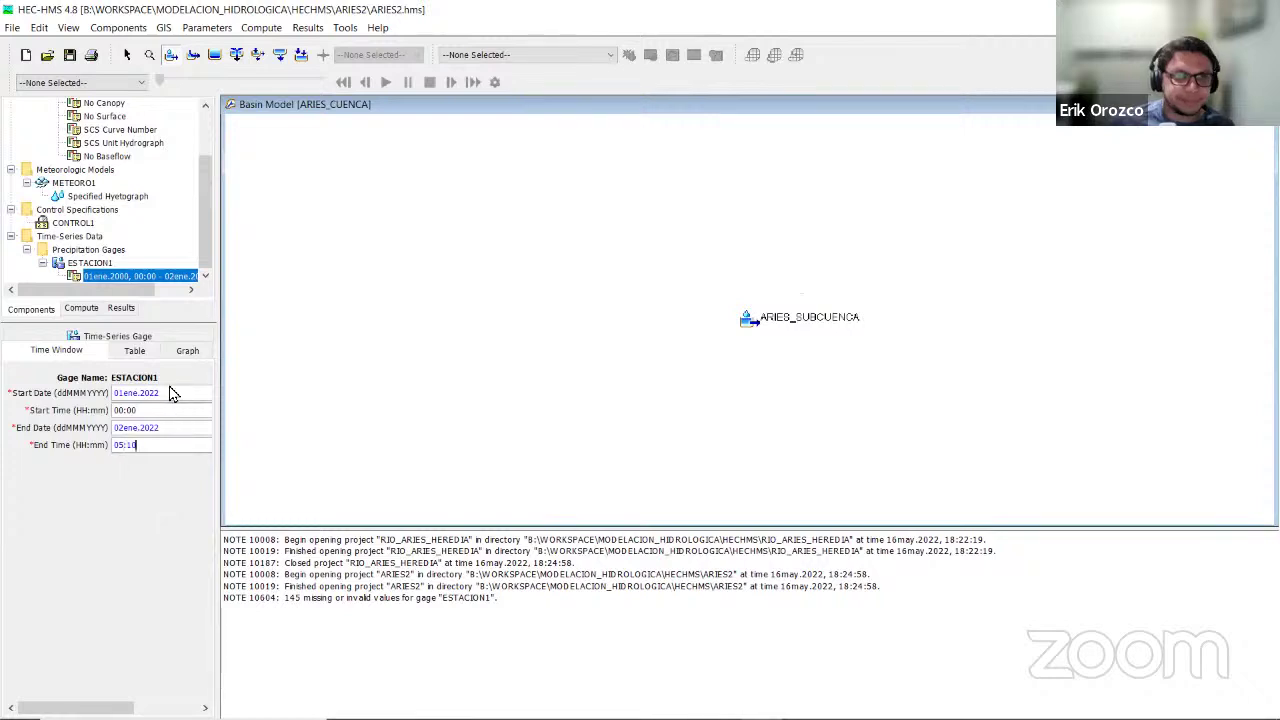
left_click(130, 352)
left_click(66, 354)
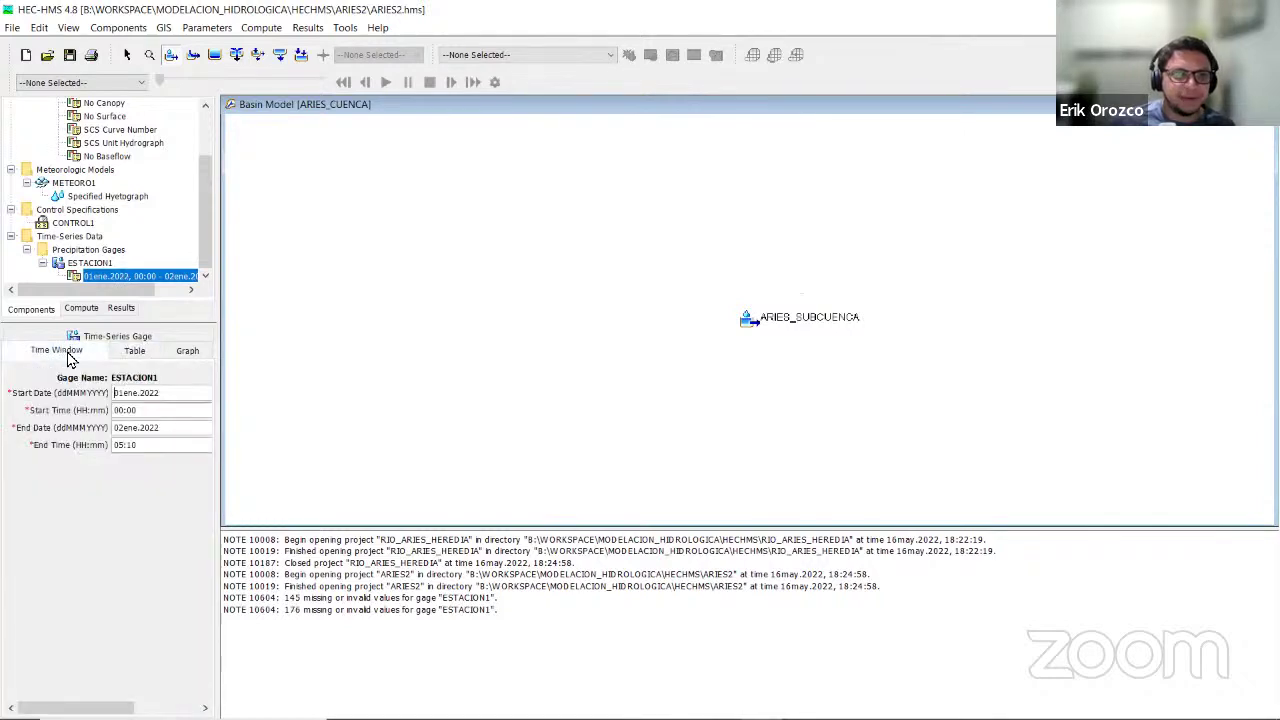
Open the gage's precipitation table, then switch to Excel and copy the hyetograph depths in C5:C35.
left_click(136, 358)
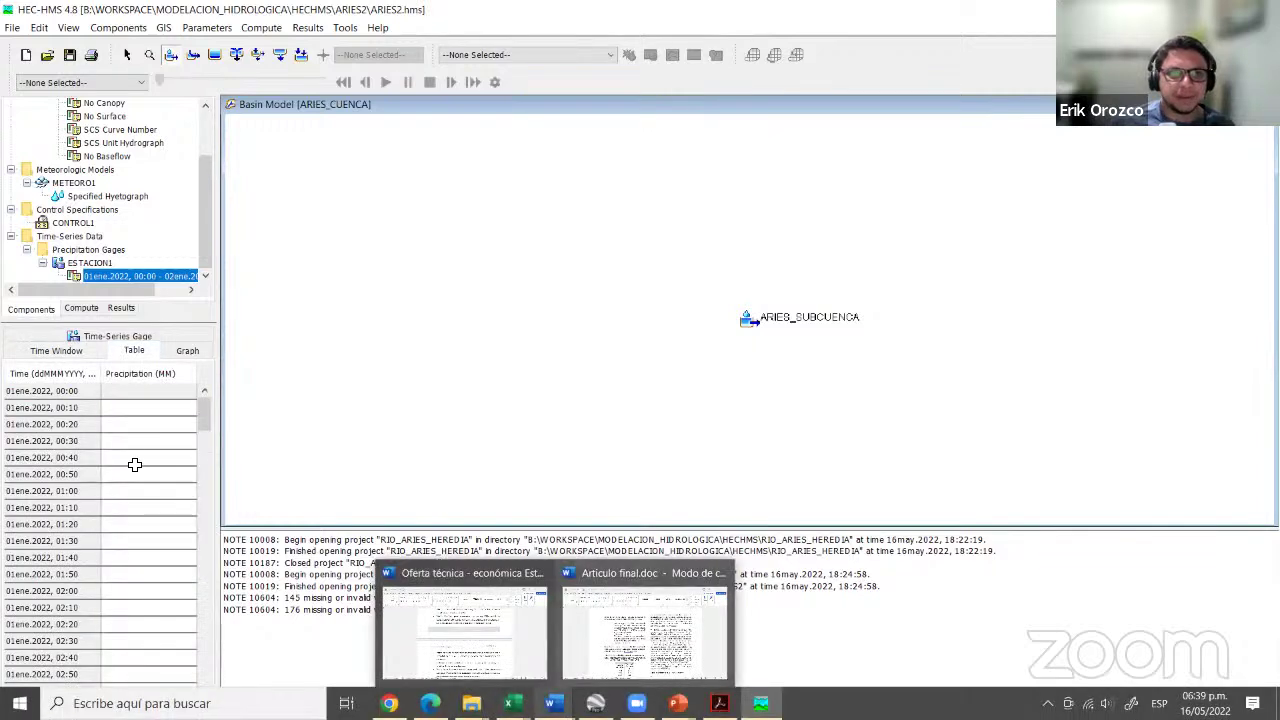
left_click(603, 630)
scroll(211, 269, "up", 3)
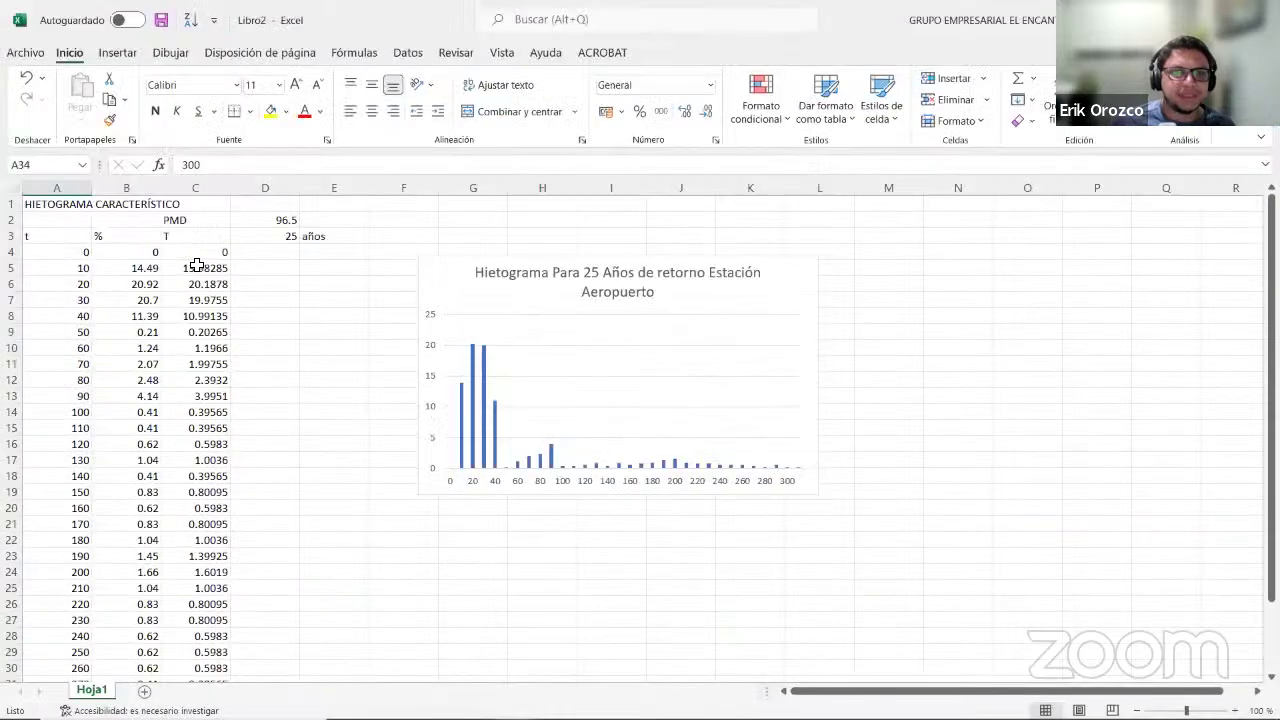
left_click_drag(195, 268, 195, 684)
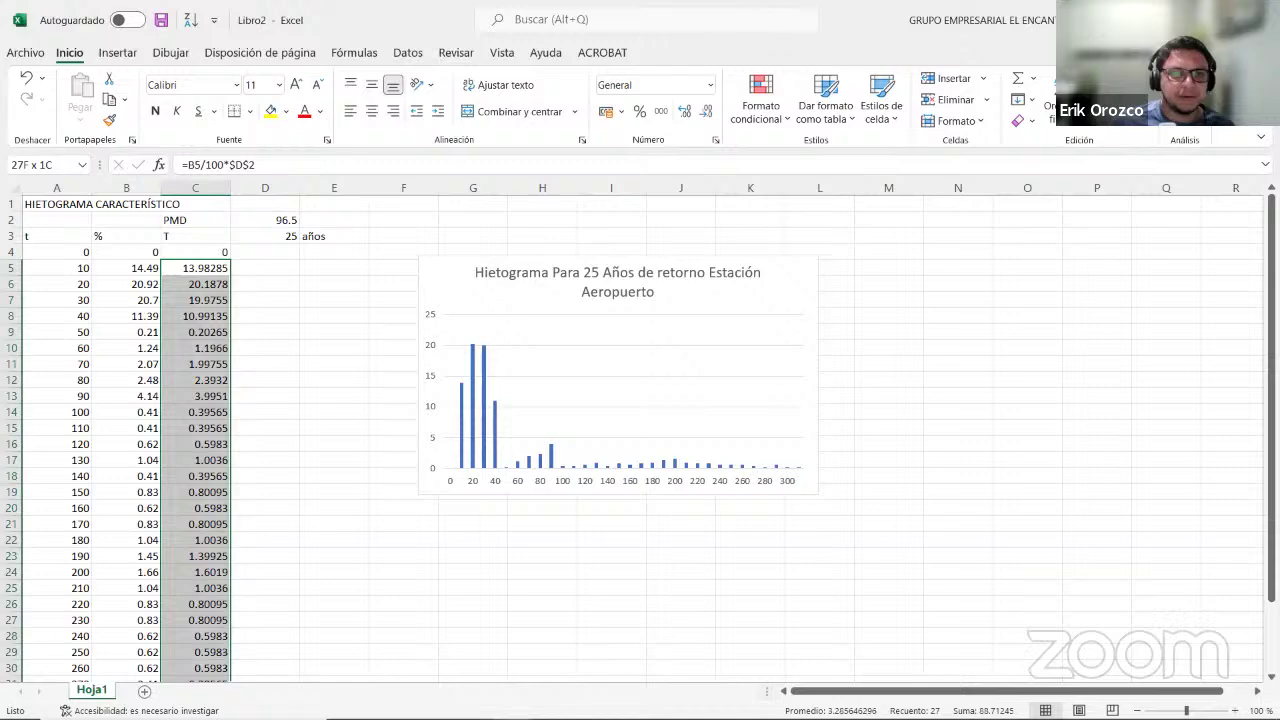
left_click_drag(195, 684, 222, 654)
key("ctrl+c")
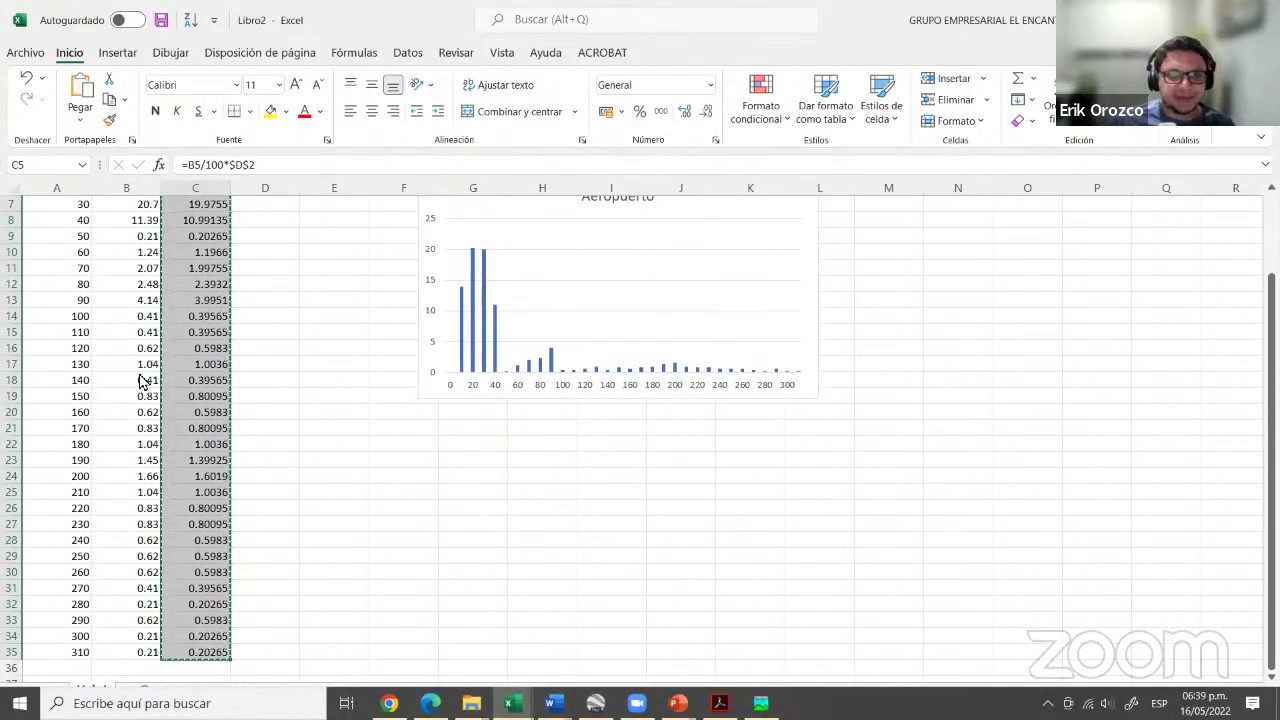
Return to HEC-HMS and change the ESTACION1 time window's end date to 01ene.2022.
key("alt+Tab")
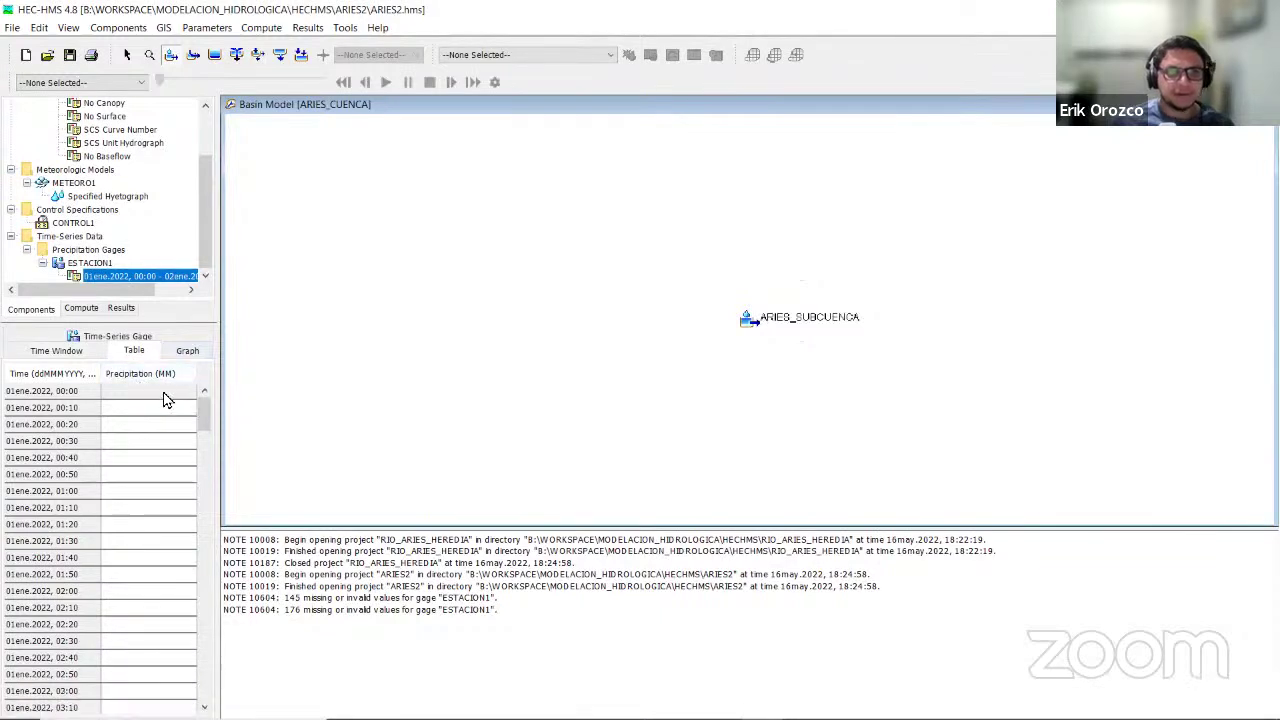
left_click_drag(165, 393, 141, 664)
scroll(141, 664, "down", 10)
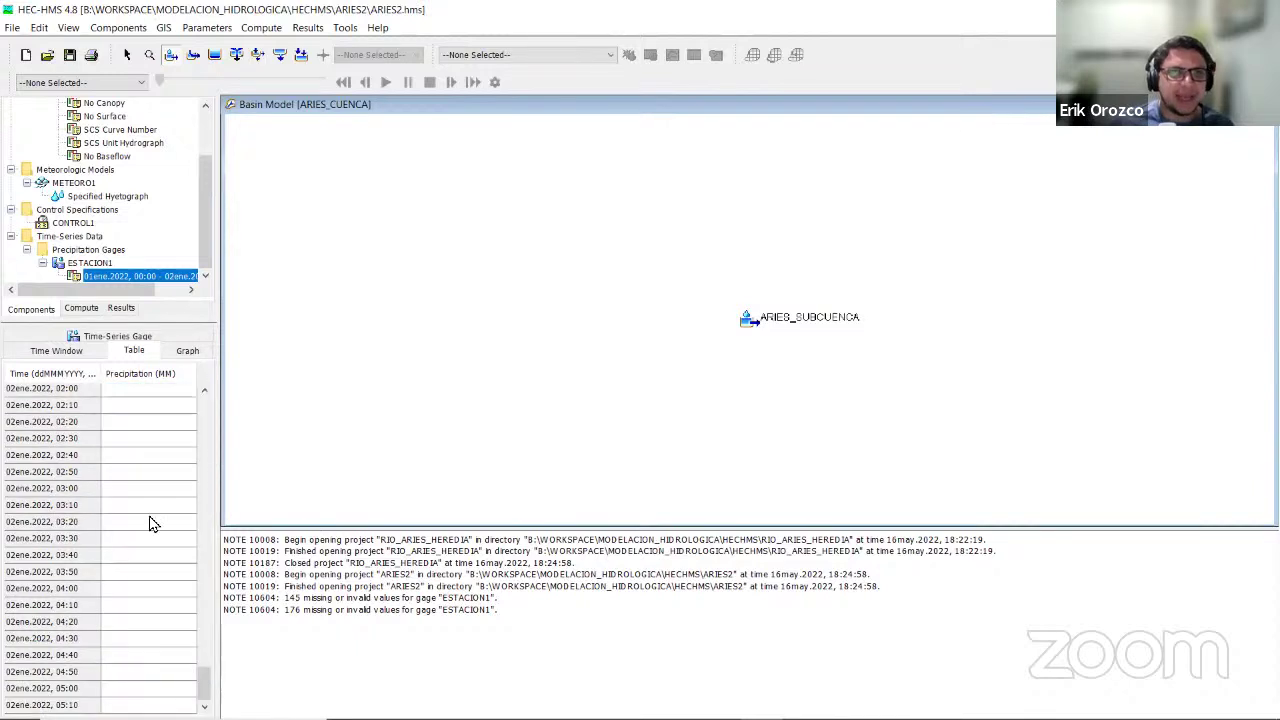
left_click(57, 351)
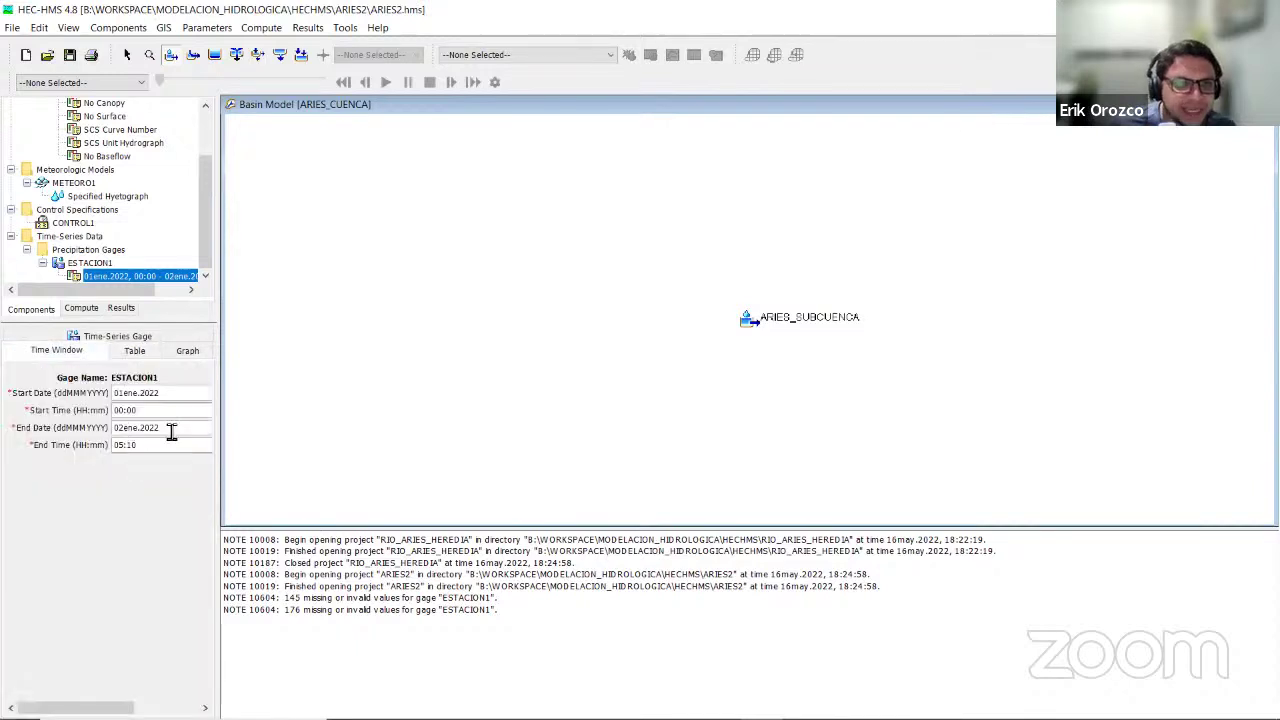
left_click(173, 429)
key("BackSpace")
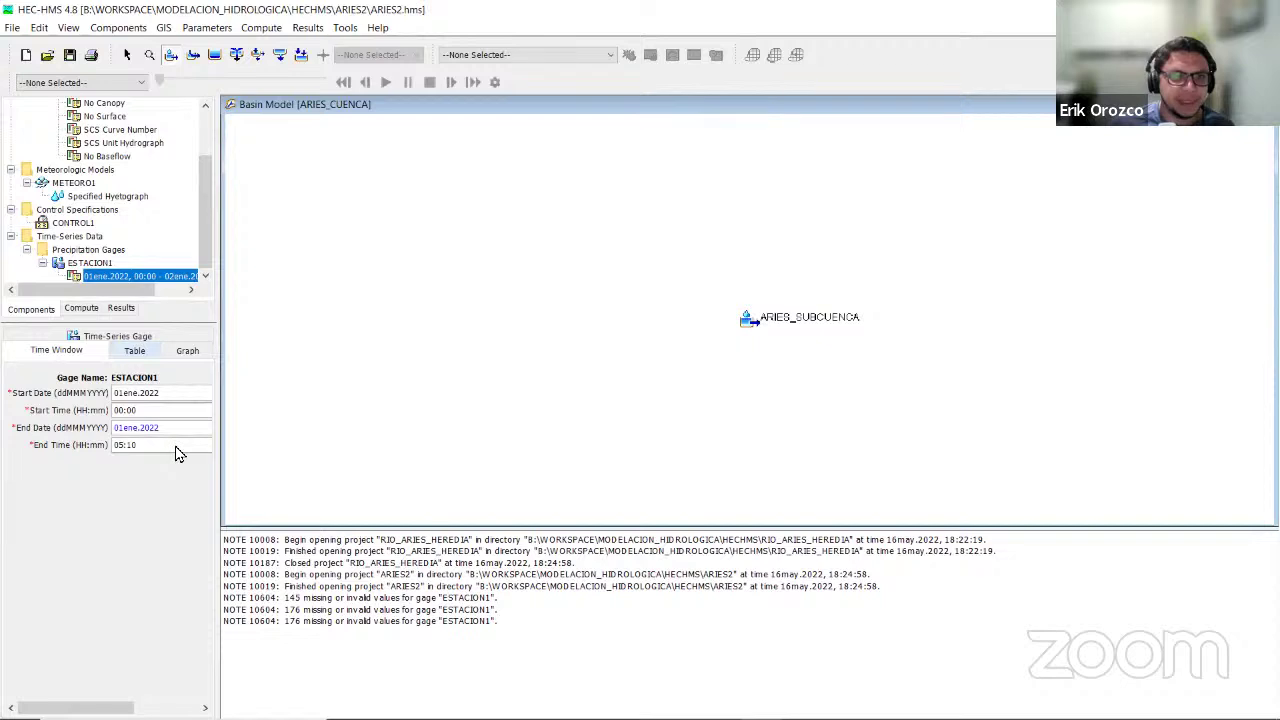
Try to paste the copied depths into the ESTACION1 precipitation column with the 00:00 row included in the selection.
left_click(134, 350)
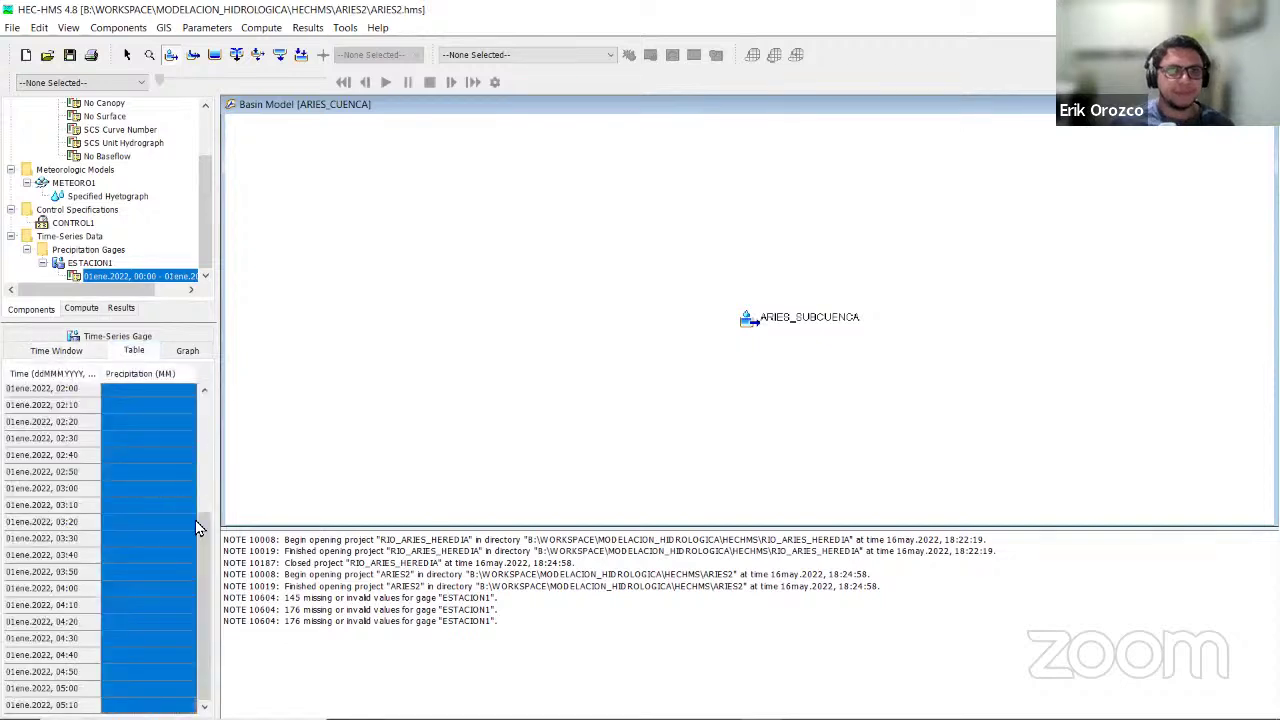
left_click_drag(200, 524, 206, 418)
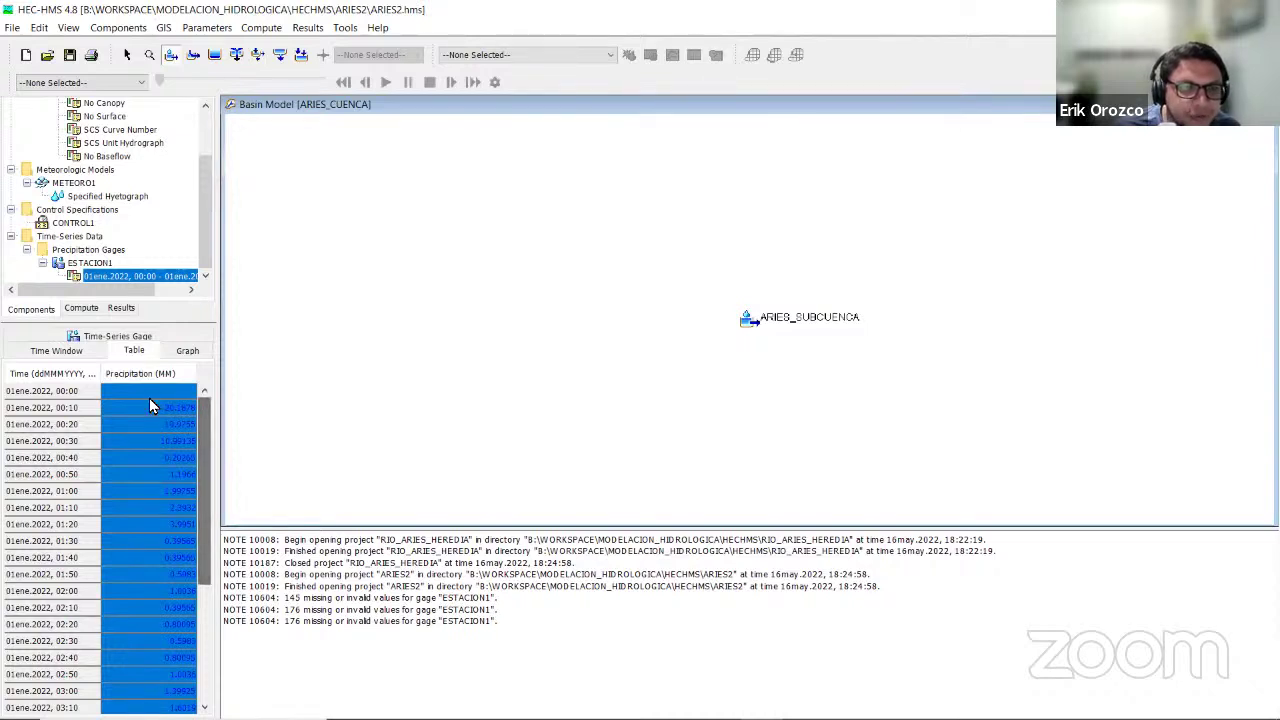
left_click(117, 407)
left_click(135, 426)
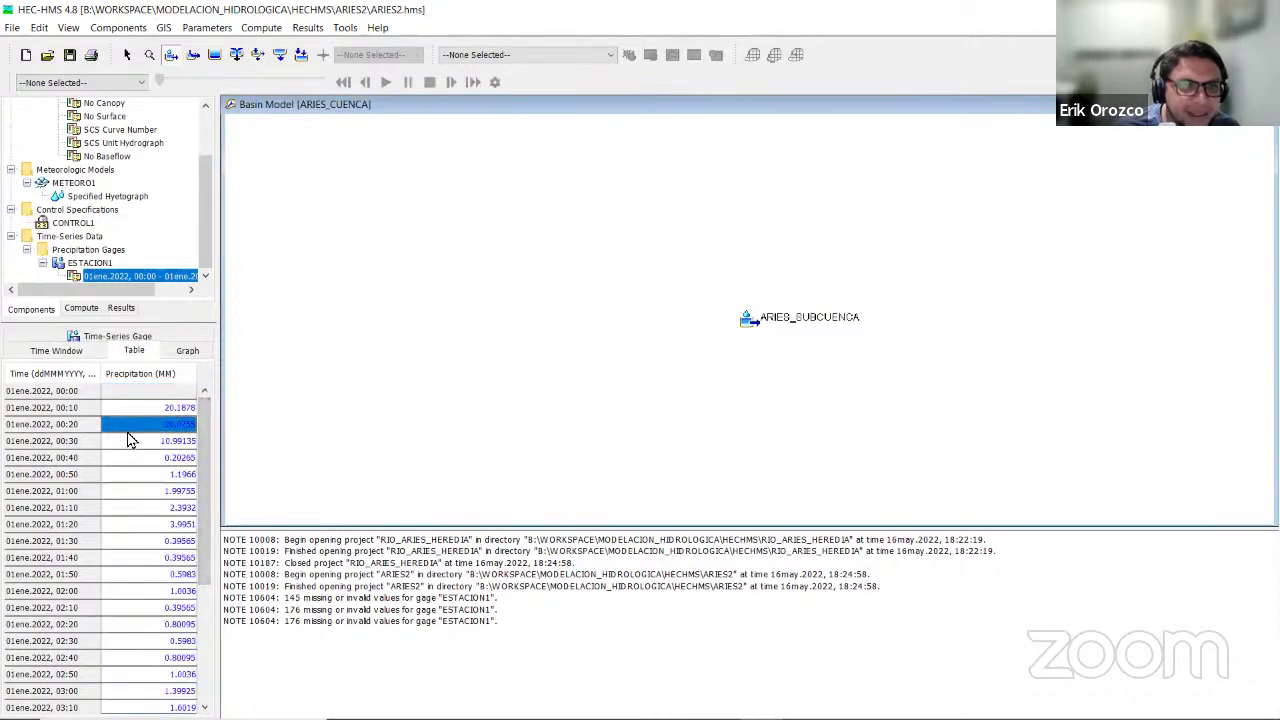
Switch to Excel, copy the hyetograph depths in C5:C35 again and return to HEC-HMS.
mouse_move(520, 688)
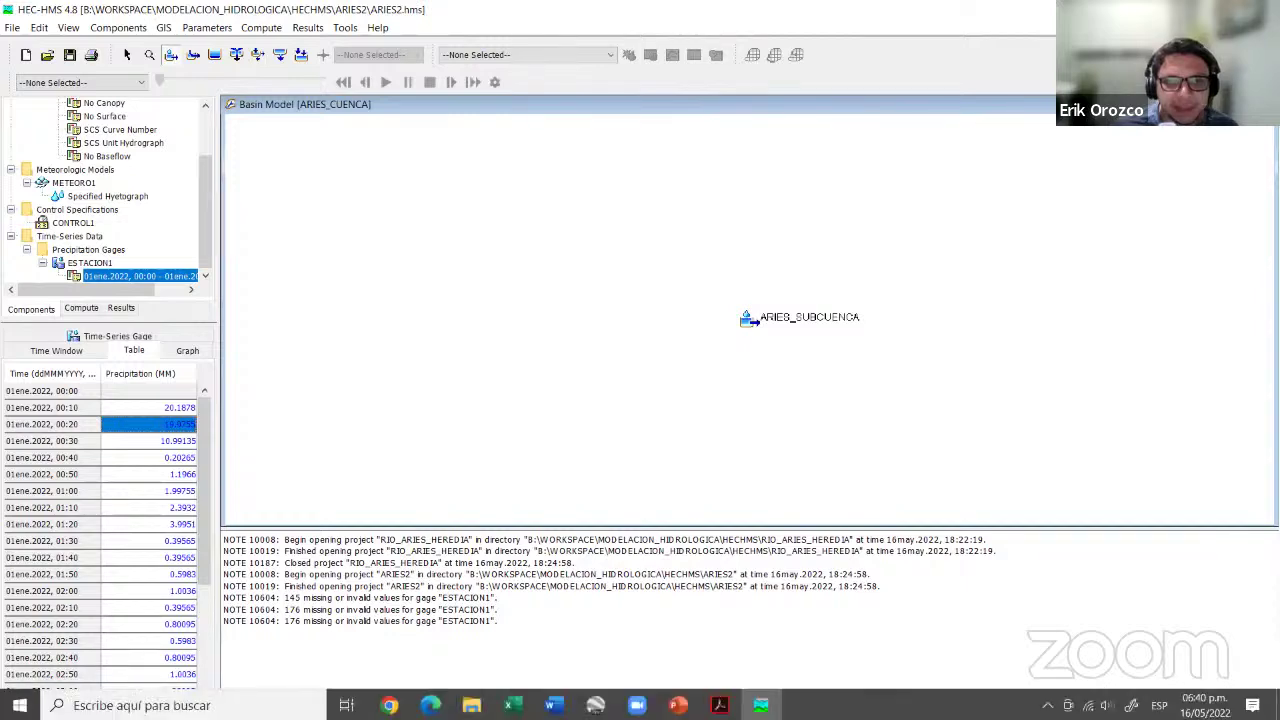
left_click(600, 635)
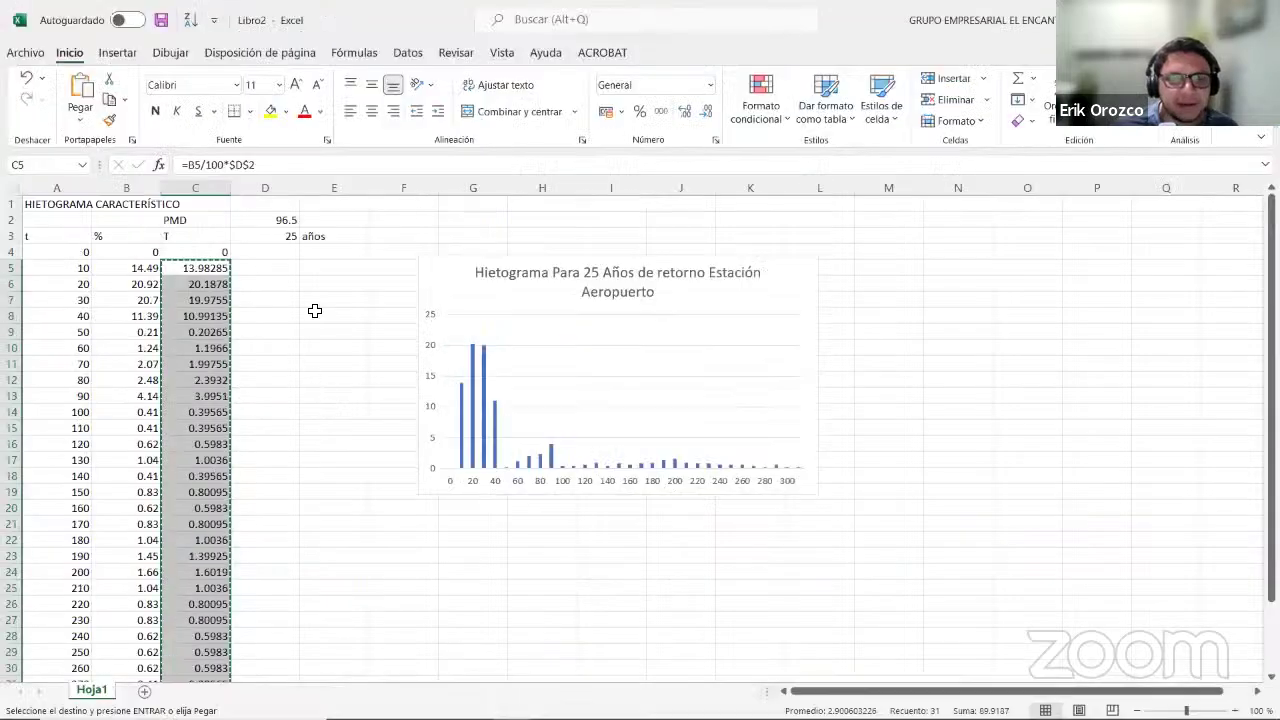
left_click(313, 312)
left_click_drag(196, 266, 180, 656)
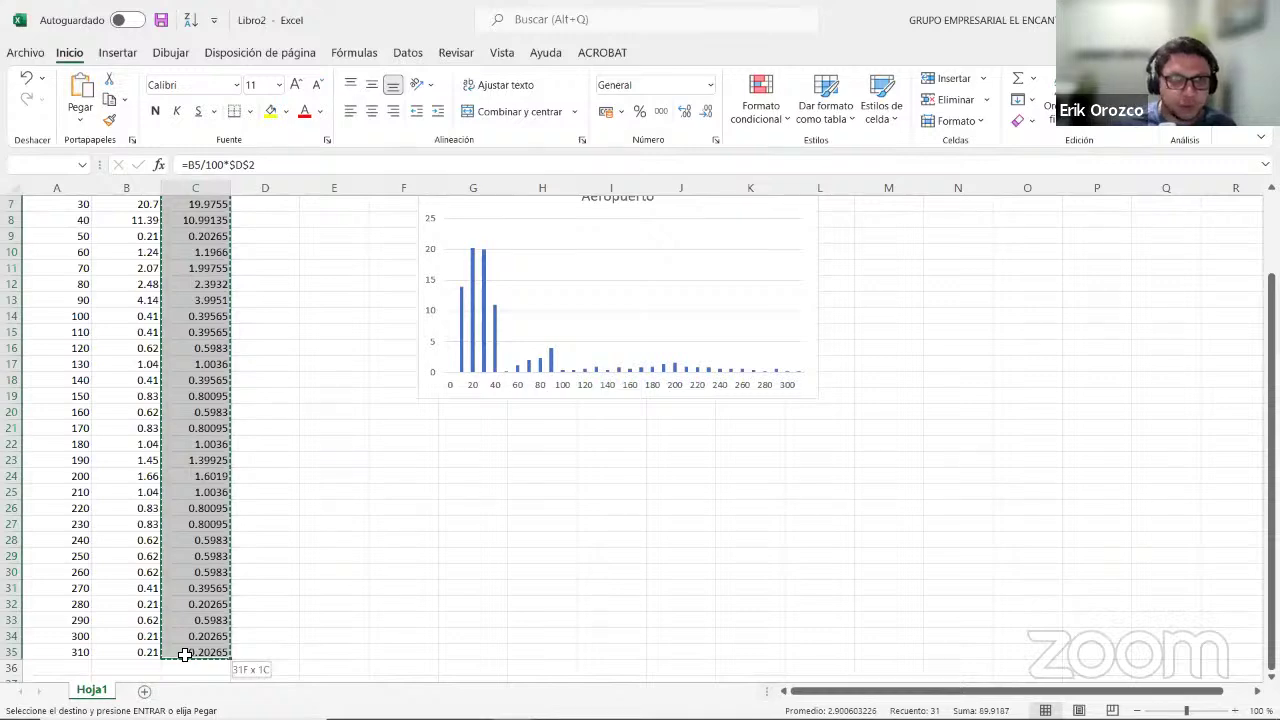
left_click_drag(185, 655, 185, 655)
key("ctrl+c")
key("alt+Tab")
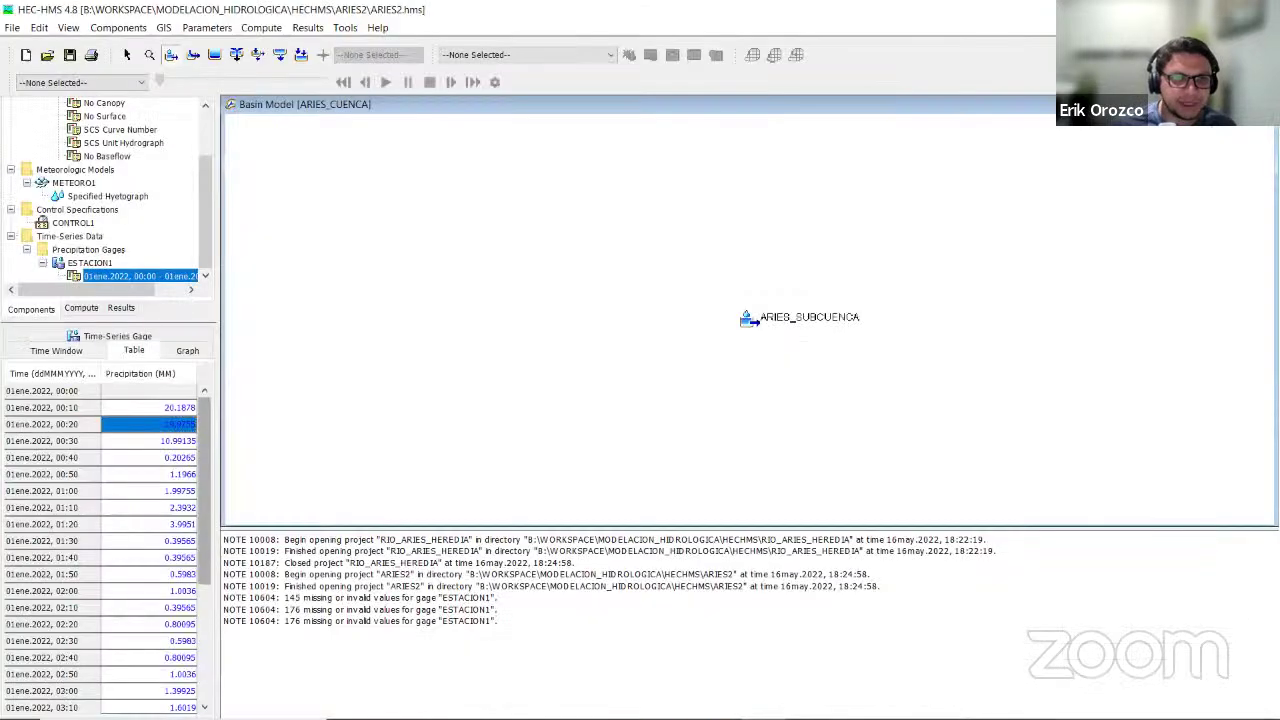
Try to paste the recopied depths over the whole precipitation column from 00:00 to 05:10.
left_click_drag(150, 391, 150, 714)
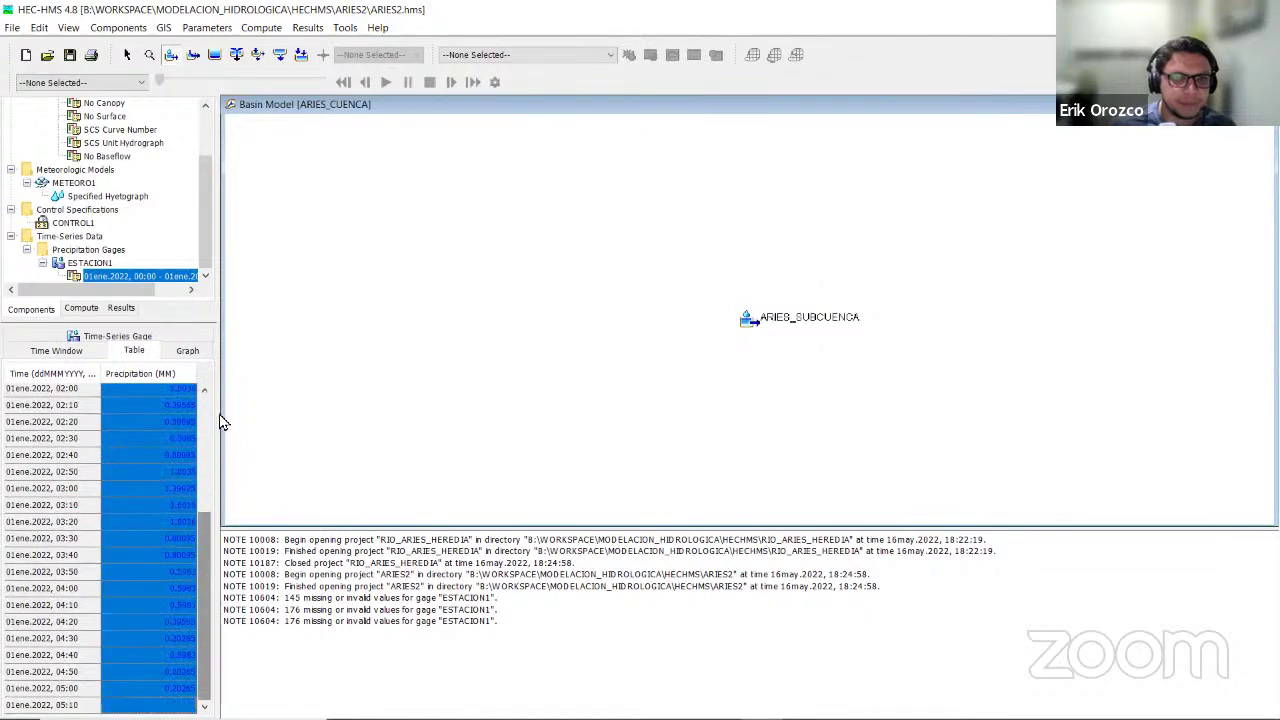
left_click_drag(204, 530, 206, 393)
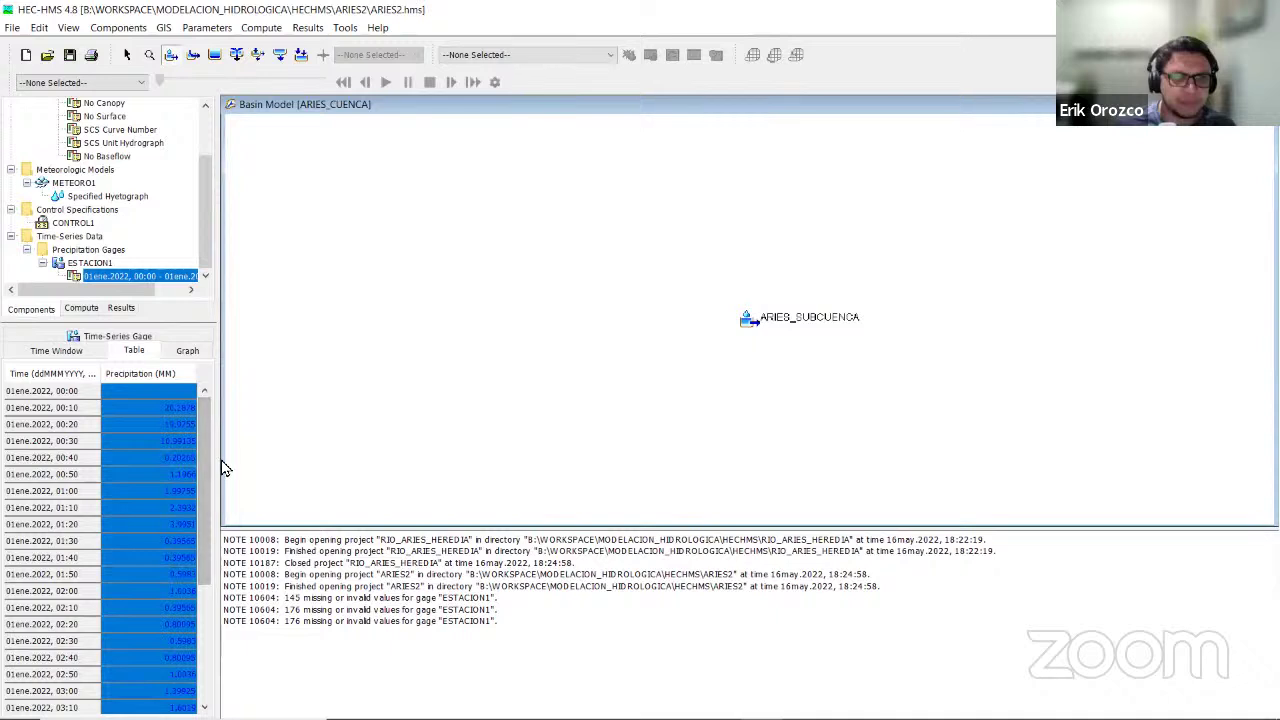
left_click(157, 414)
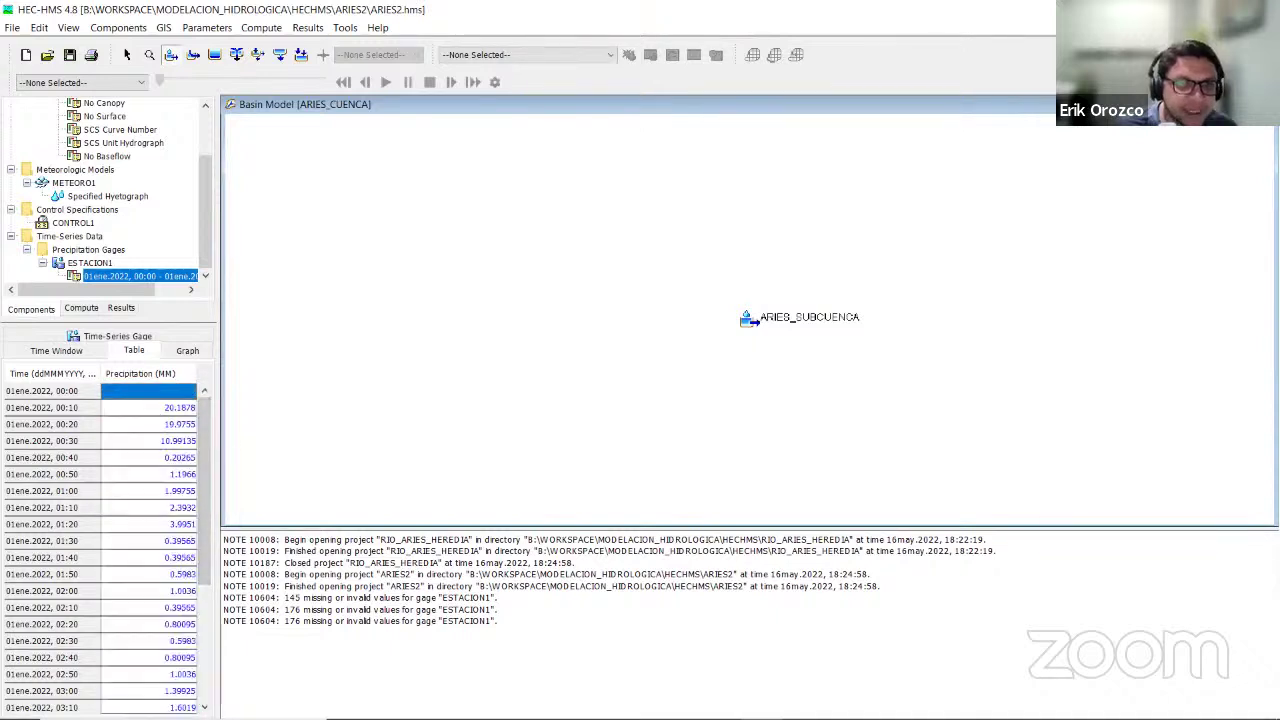
Paste the copied depths into the precipitation column from the 00:10 row through 05:10.
left_click_drag(150, 391, 150, 714)
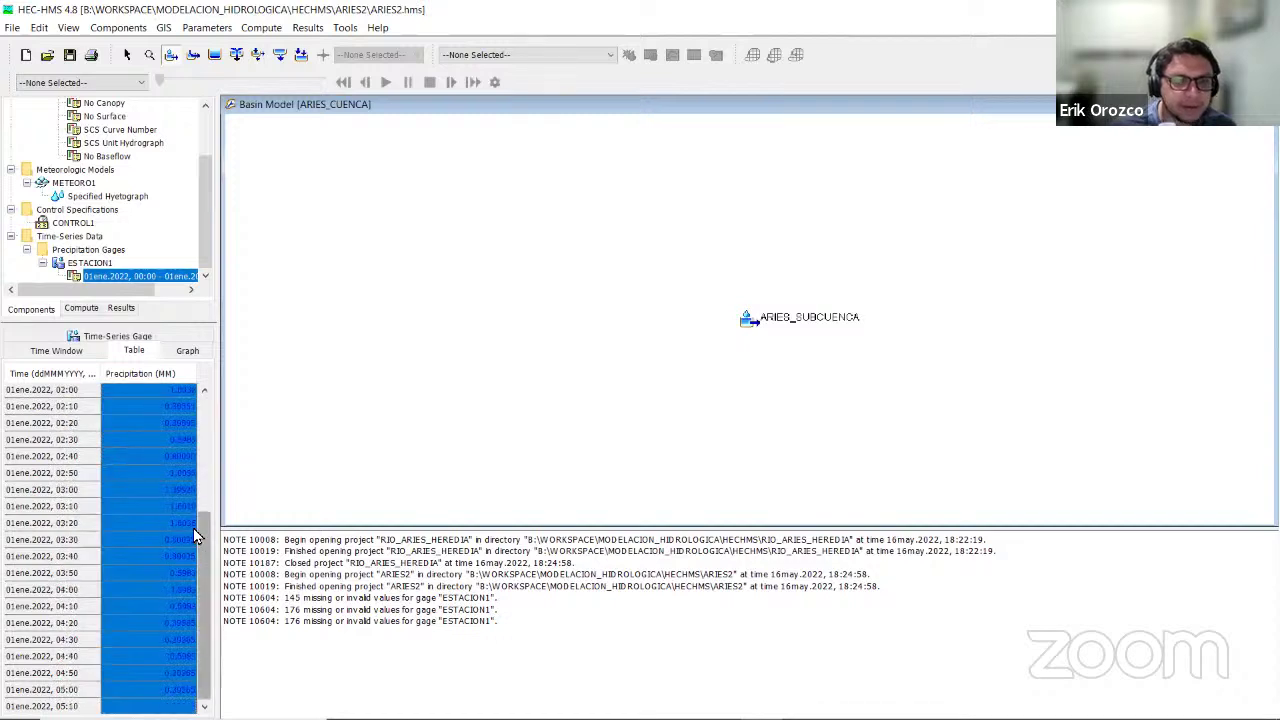
left_click_drag(205, 520, 223, 406)
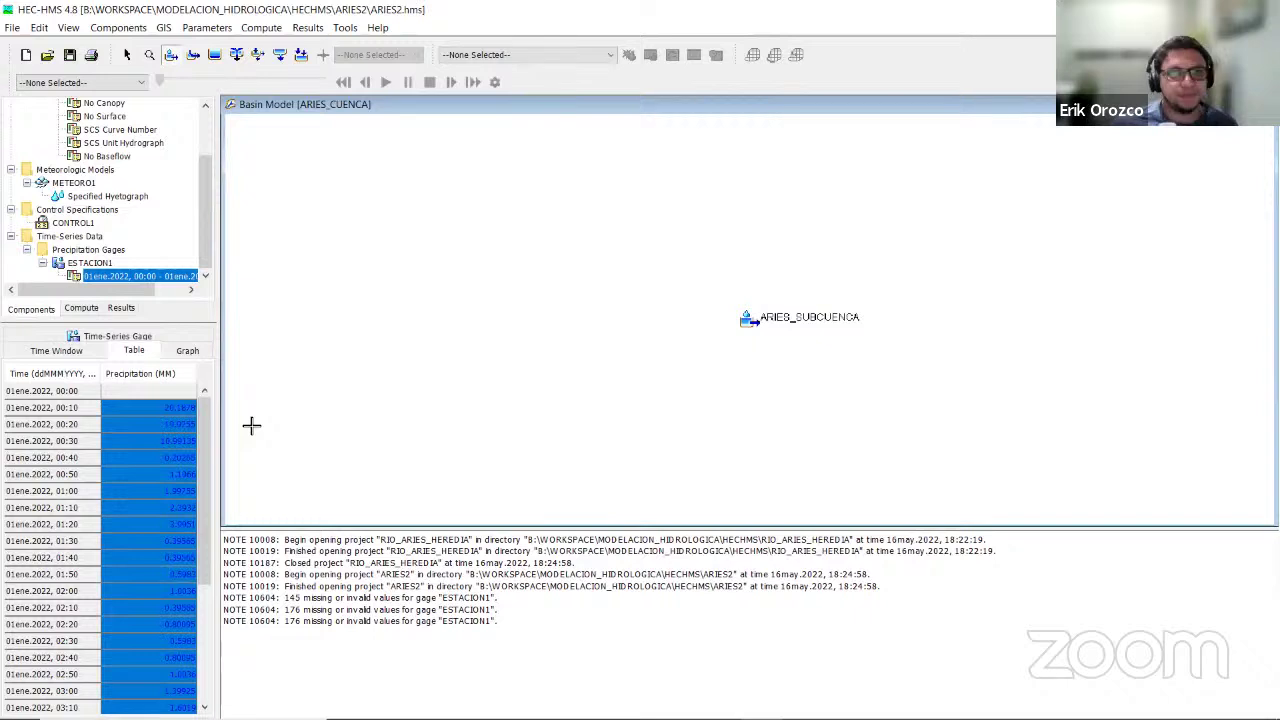
left_click(140, 452)
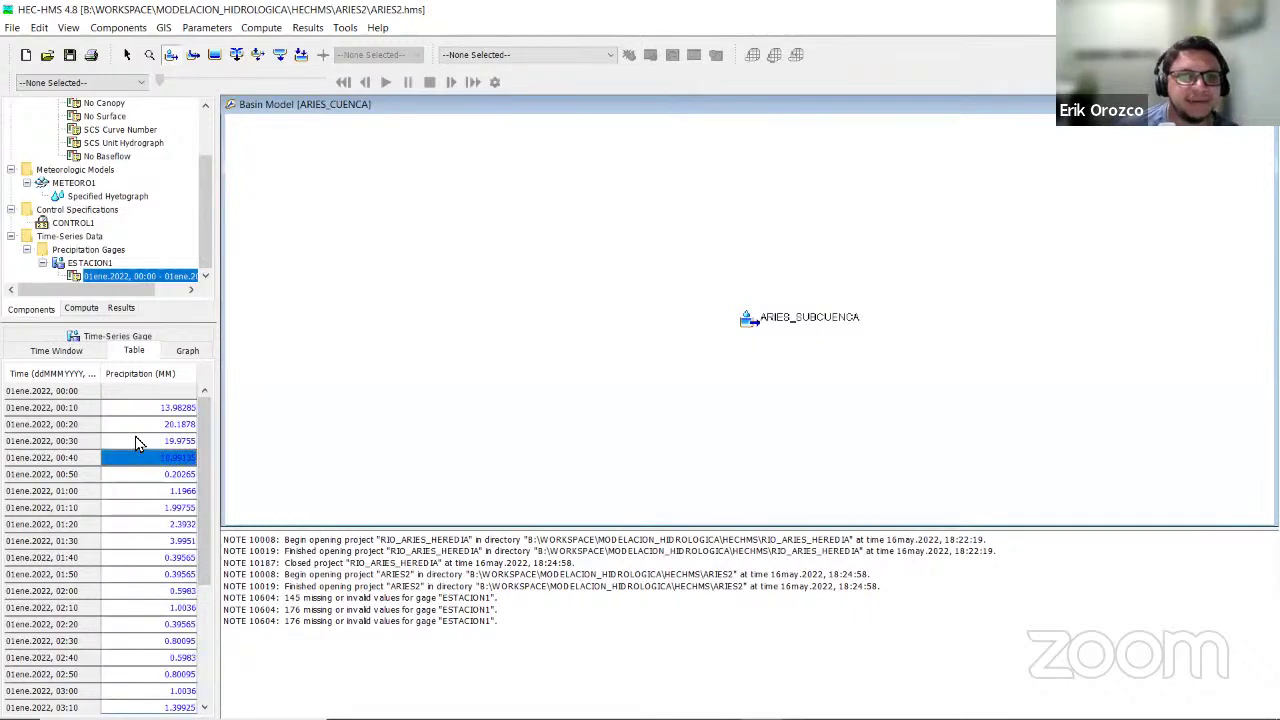
Save the project, widen the component editor and check ESTACION1's precipitation in its graph and table.
left_click(69, 56)
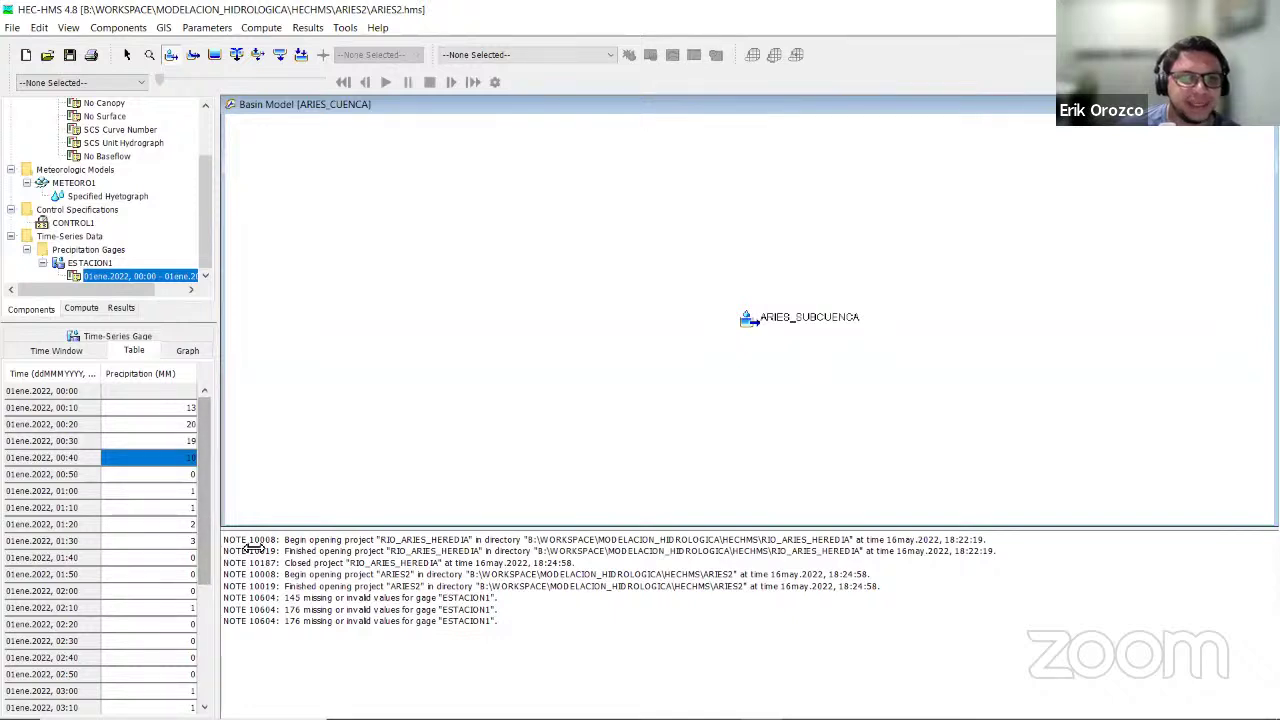
left_click_drag(221, 547, 277, 552)
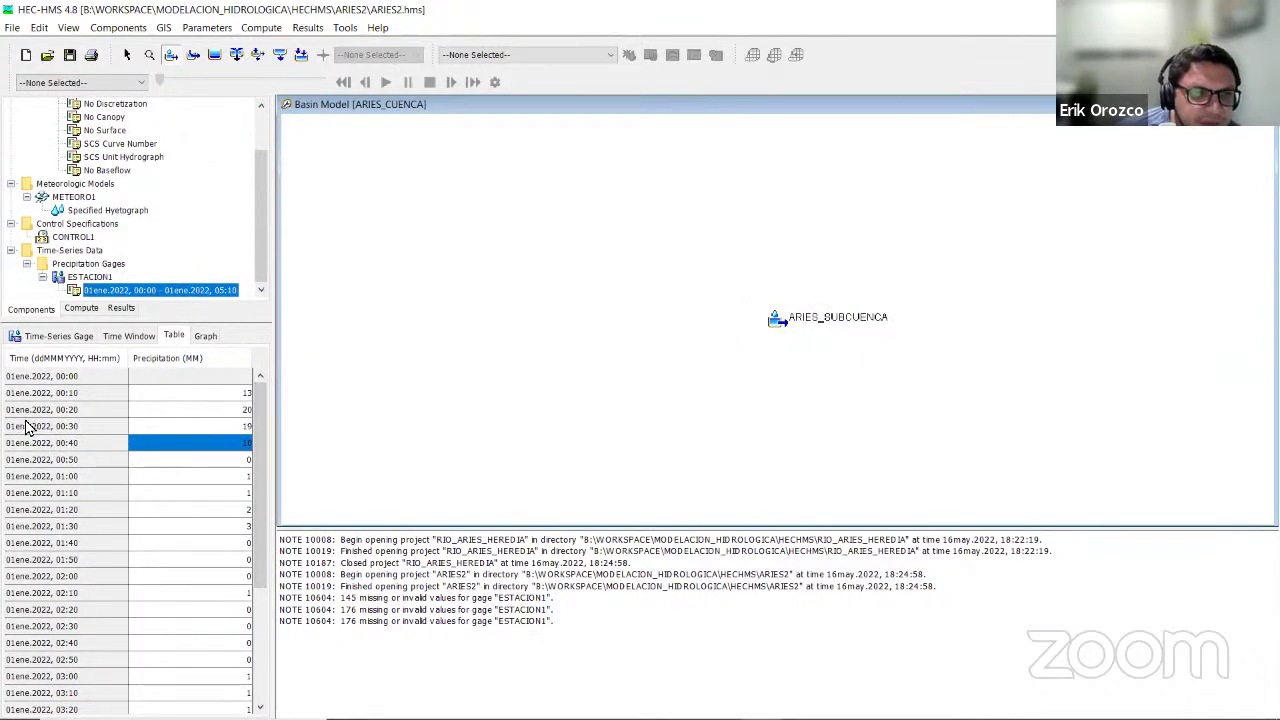
left_click(205, 337)
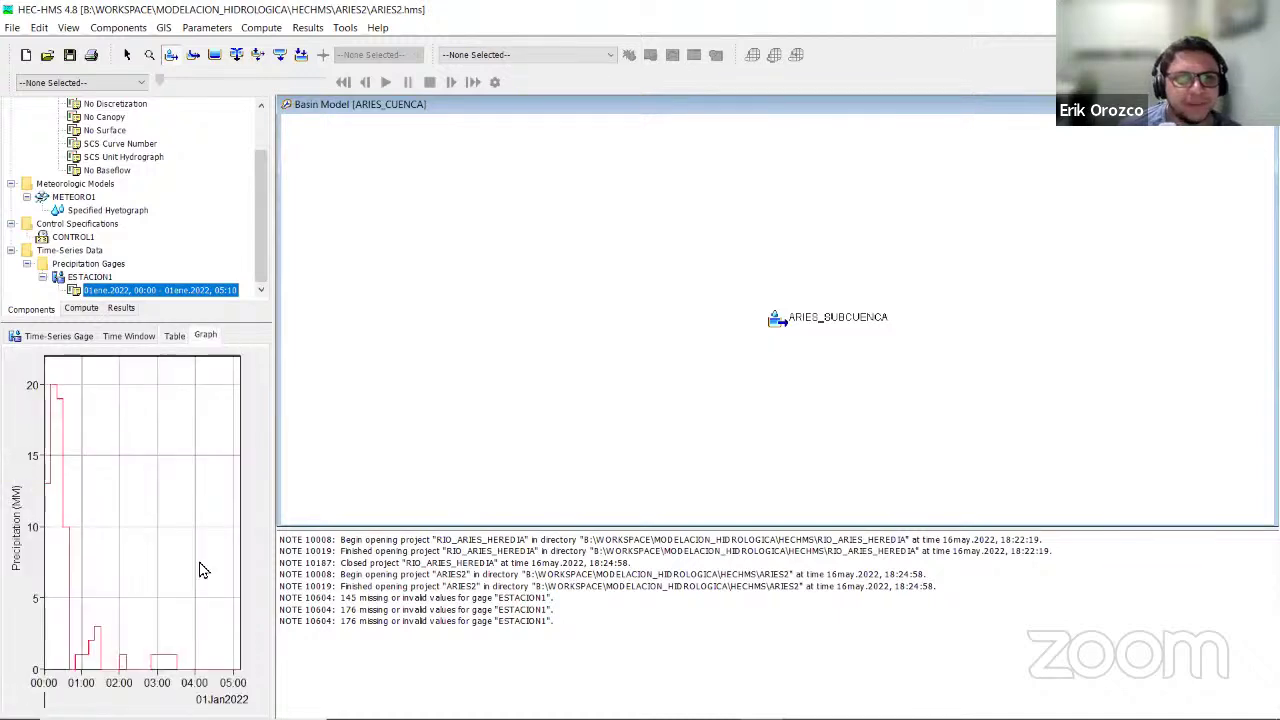
left_click(175, 336)
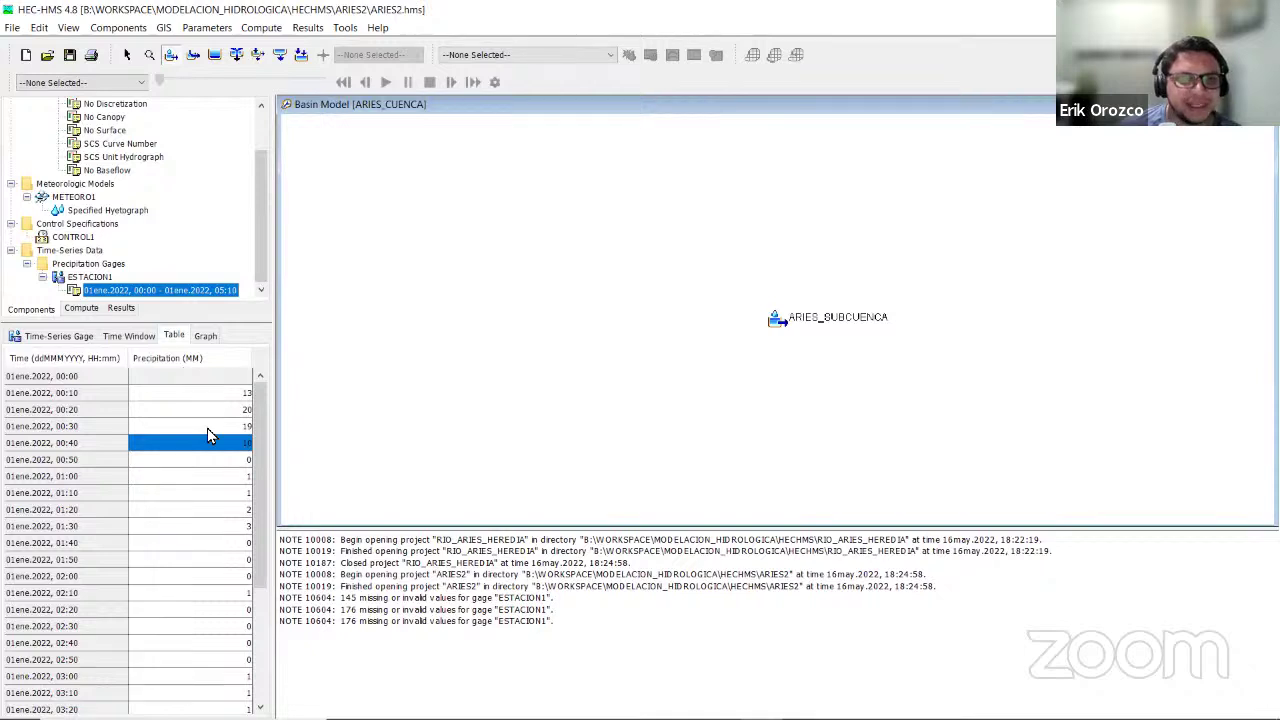
mouse_move(261, 431)
left_mouse_down()
mouse_move(263, 483)
mouse_move(266, 432)
left_mouse_up()
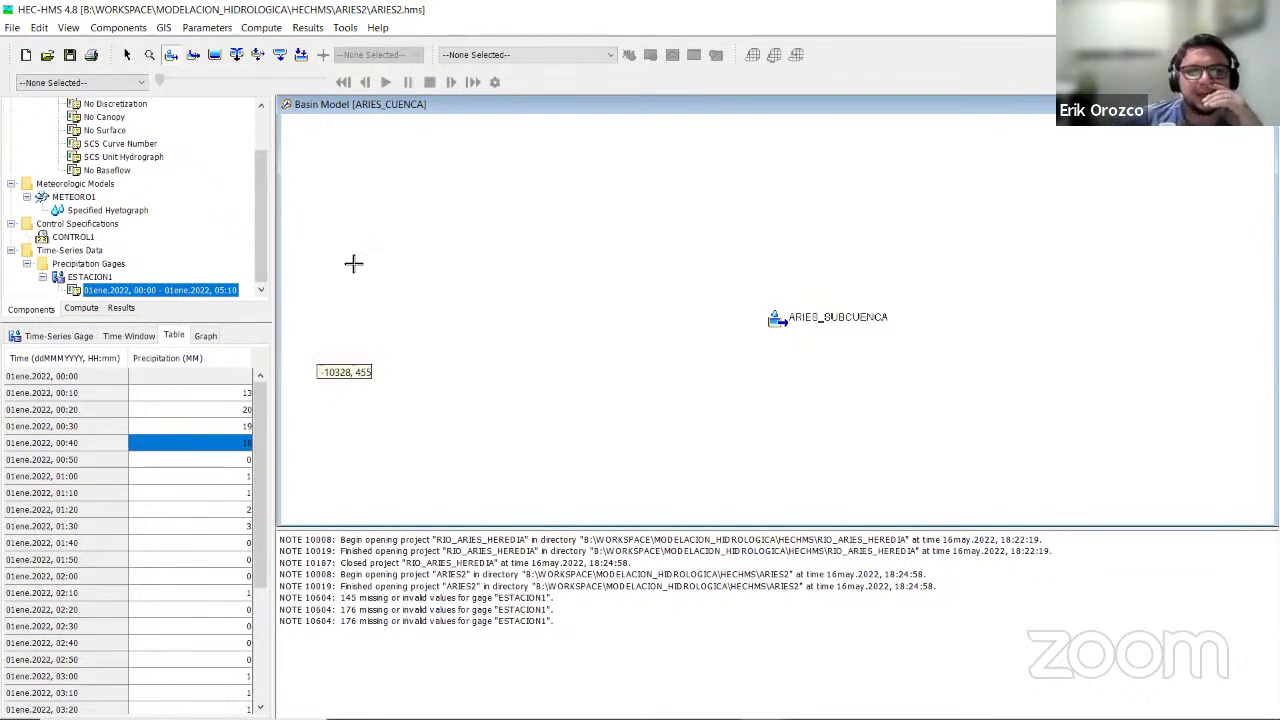
Switch to the Libro2 workbook in Excel, format the depths in C5:C35 to two decimal places and copy them.
mouse_move(650, 688)
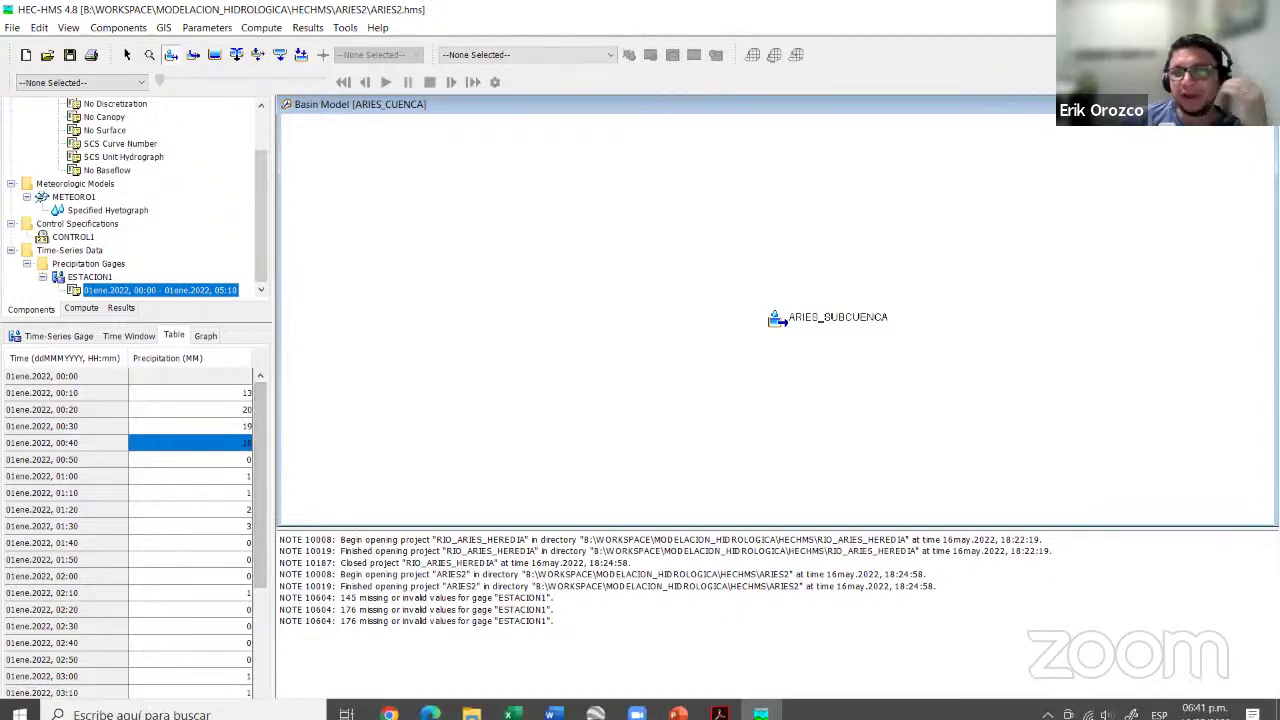
left_click(510, 703)
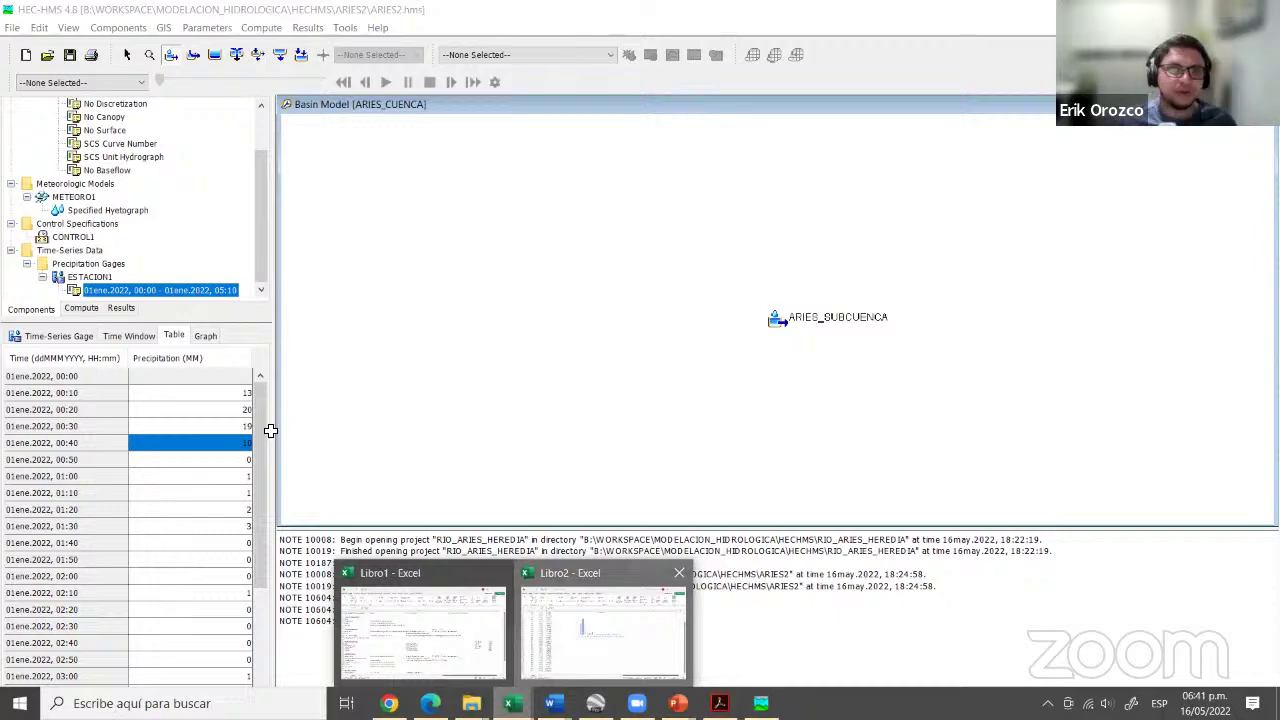
key("alt+Tab")
scroll(279, 427, "up", 1)
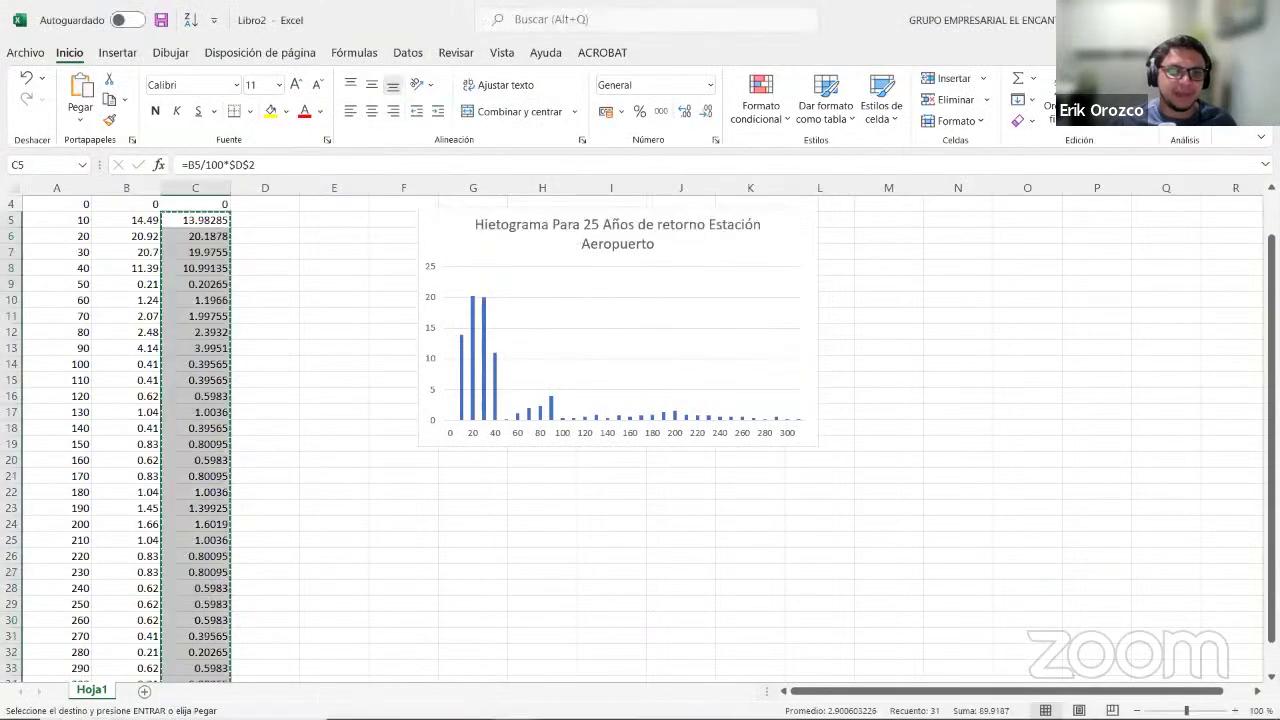
key("ctrl+q")
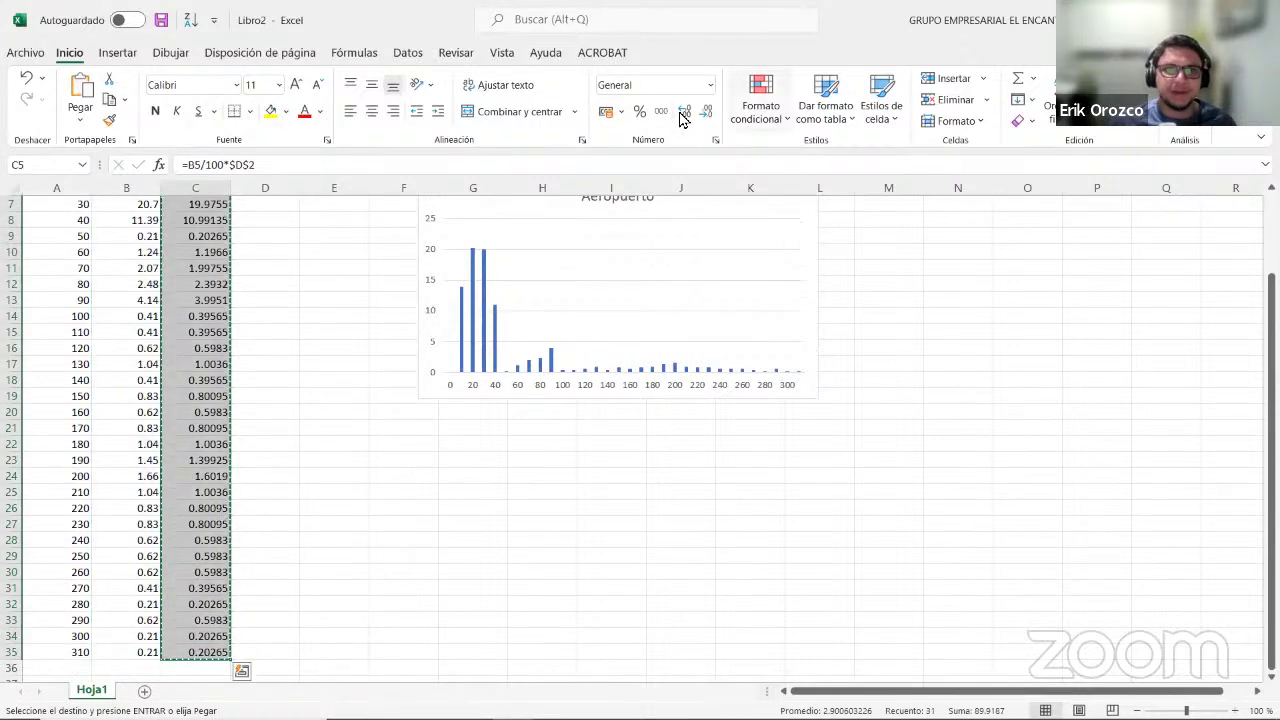
left_click(686, 112)
left_click(707, 113)
left_click(707, 113)
left_click(707, 113)
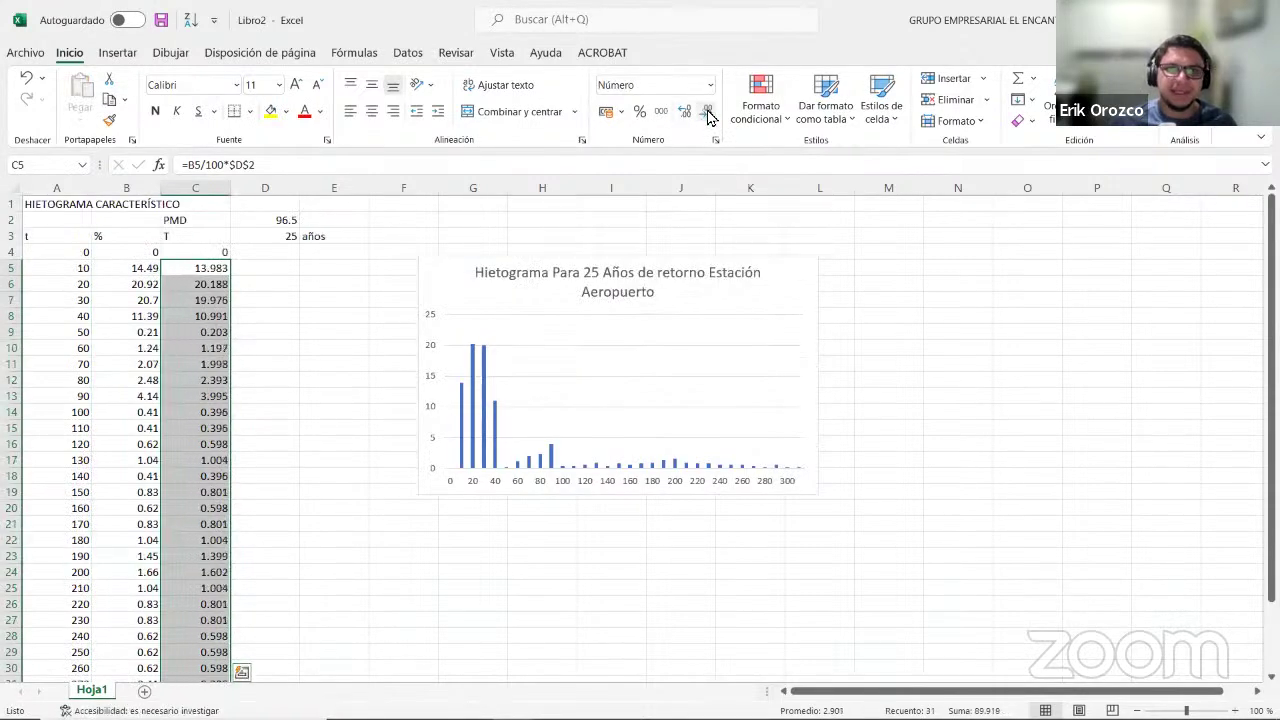
left_click(707, 113)
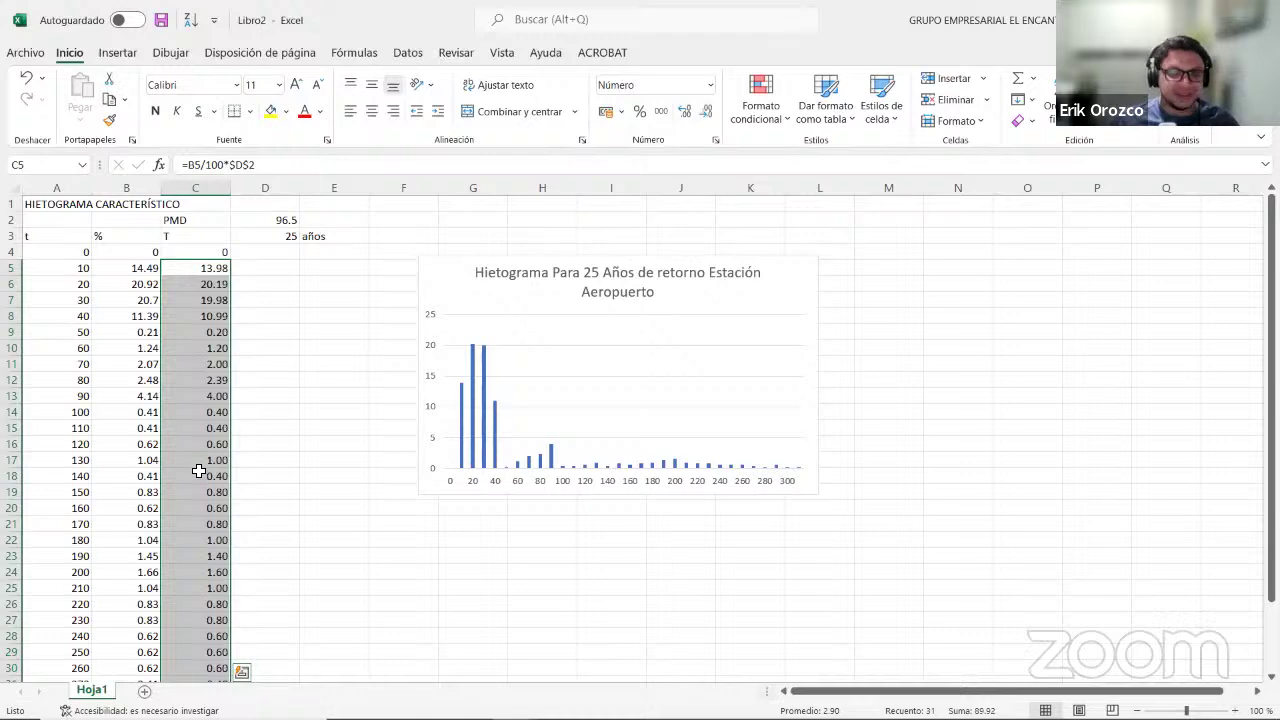
key("ctrl+c")
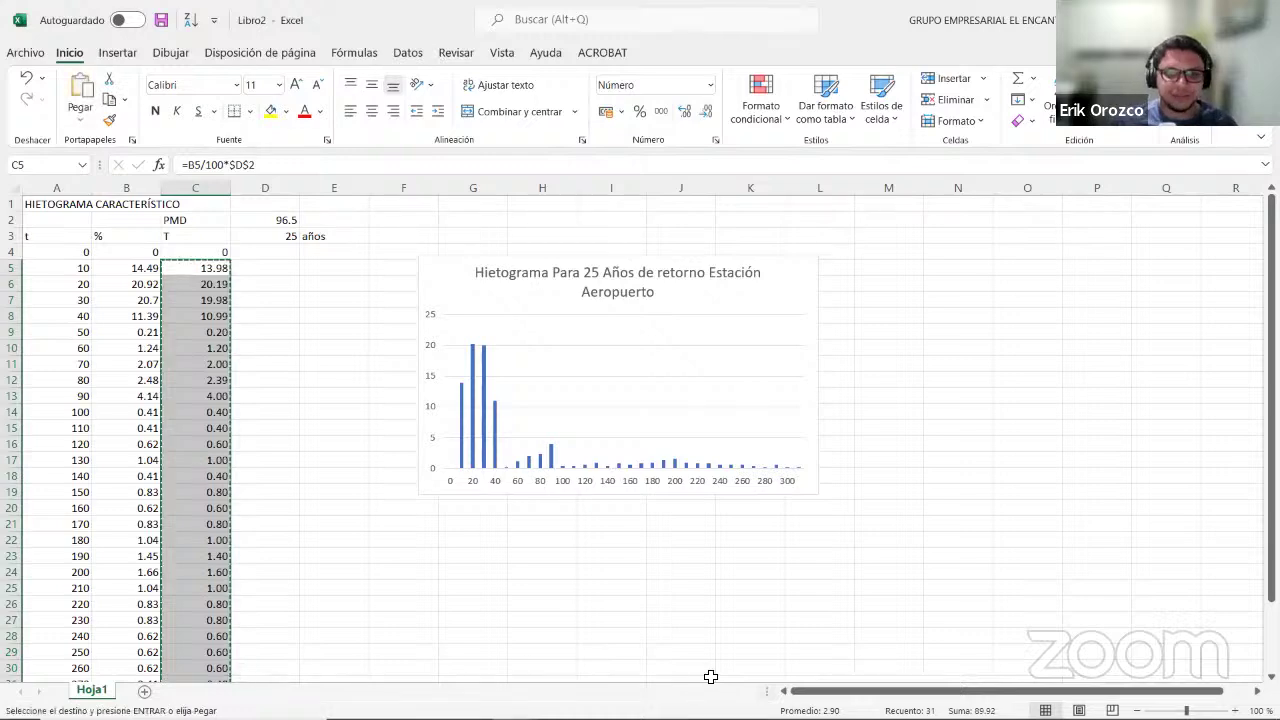
Return to HEC-HMS and try to paste the two-decimal depths with decimal points over the ESTACION1 precipitation column.
key("alt+Tab")
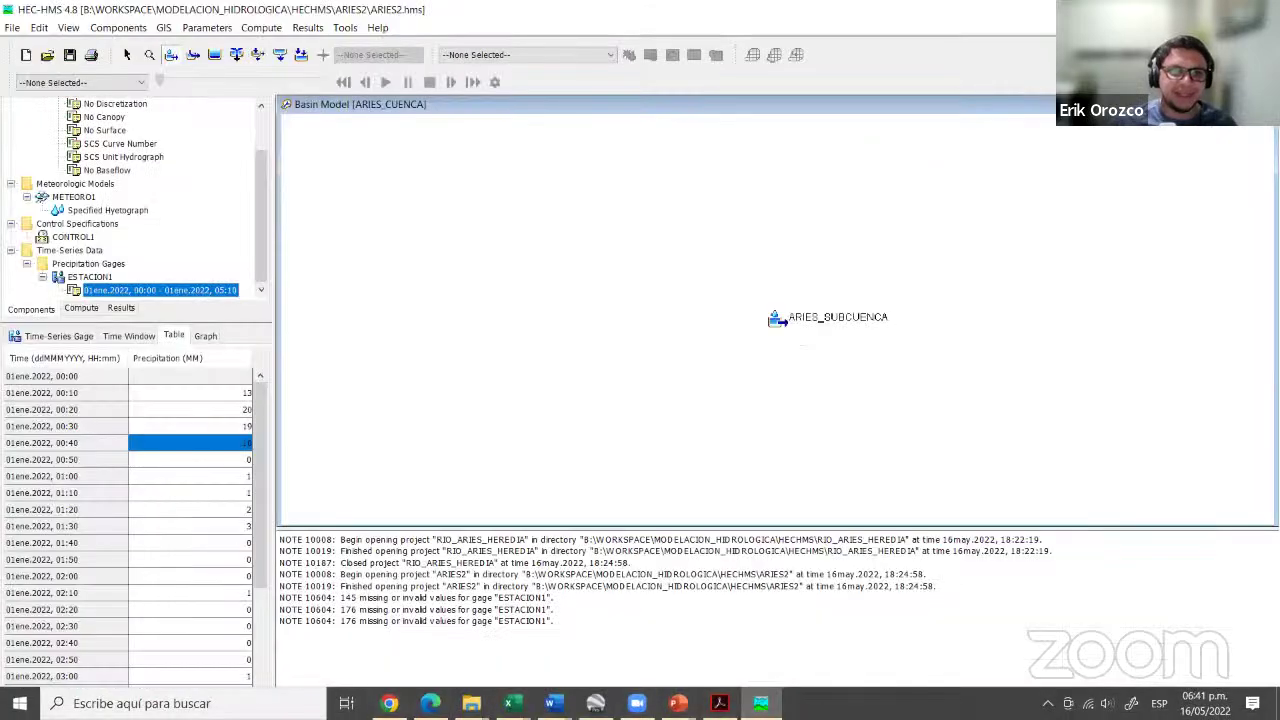
key("ctrl+v")
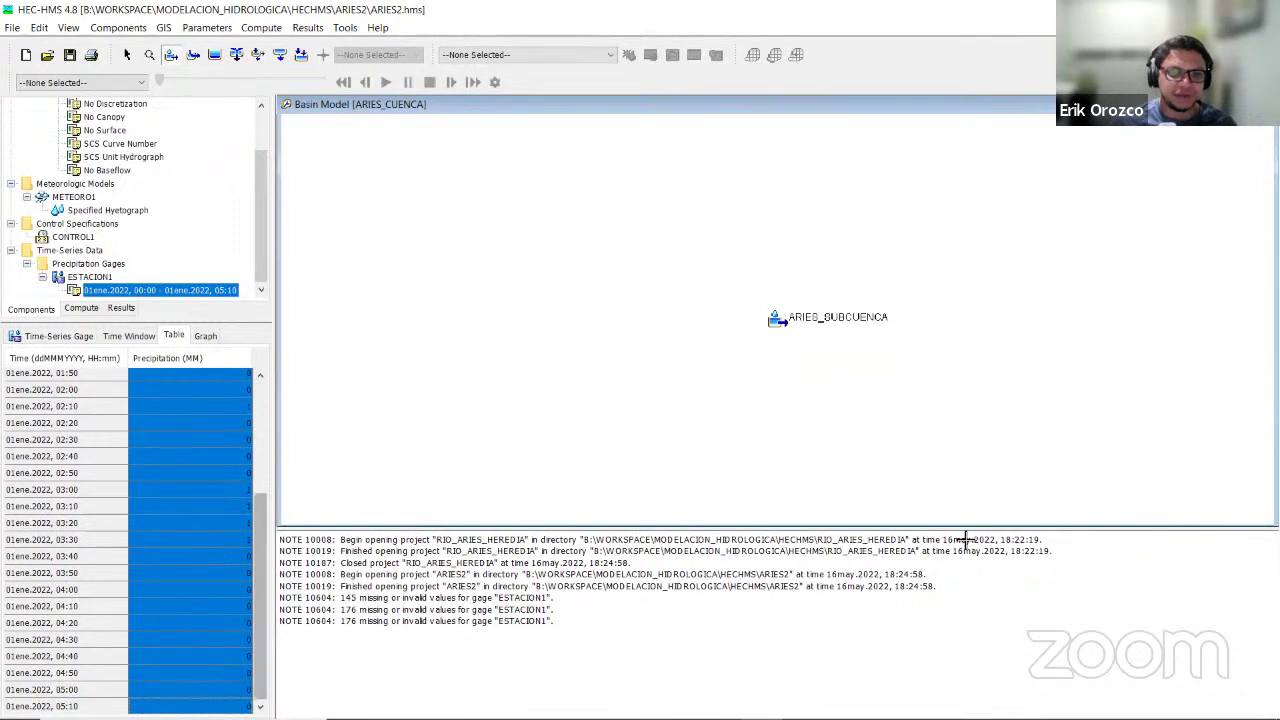
left_click(177, 512)
scroll(214, 551, "up", 4)
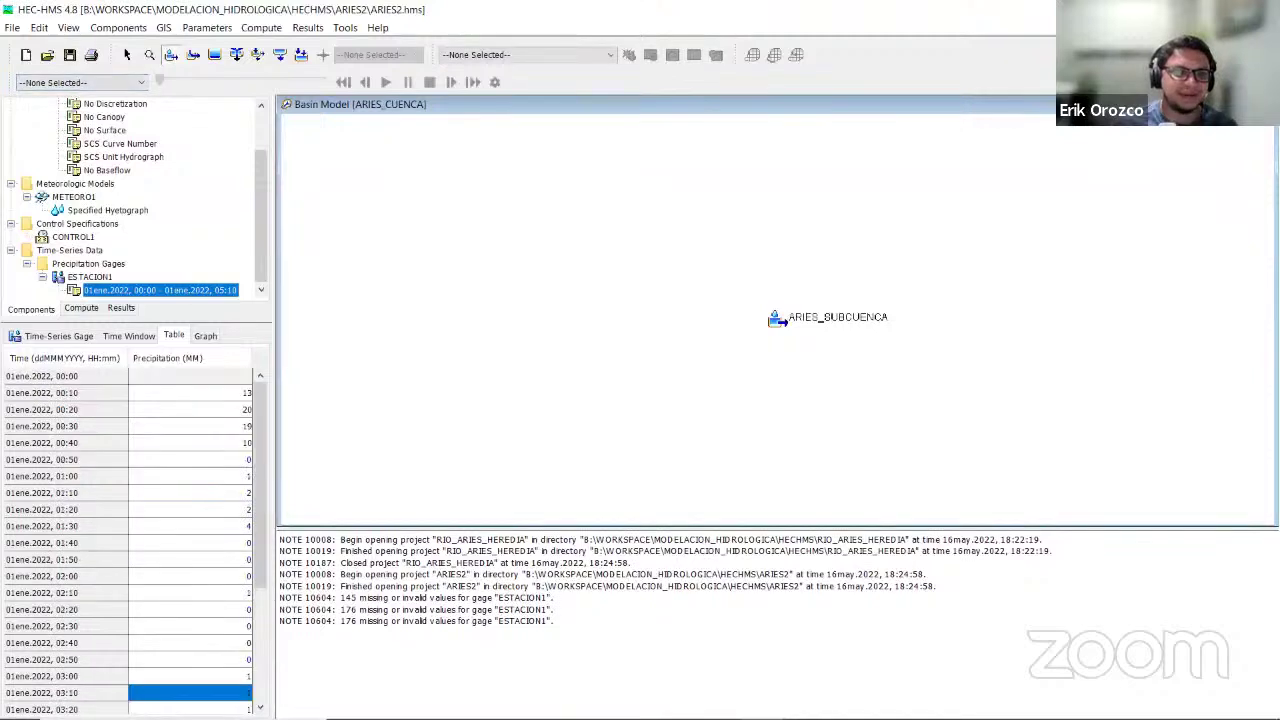
Switch to Word, create a blank document and paste the copied hyetograph depths into it.
mouse_move(553, 703)
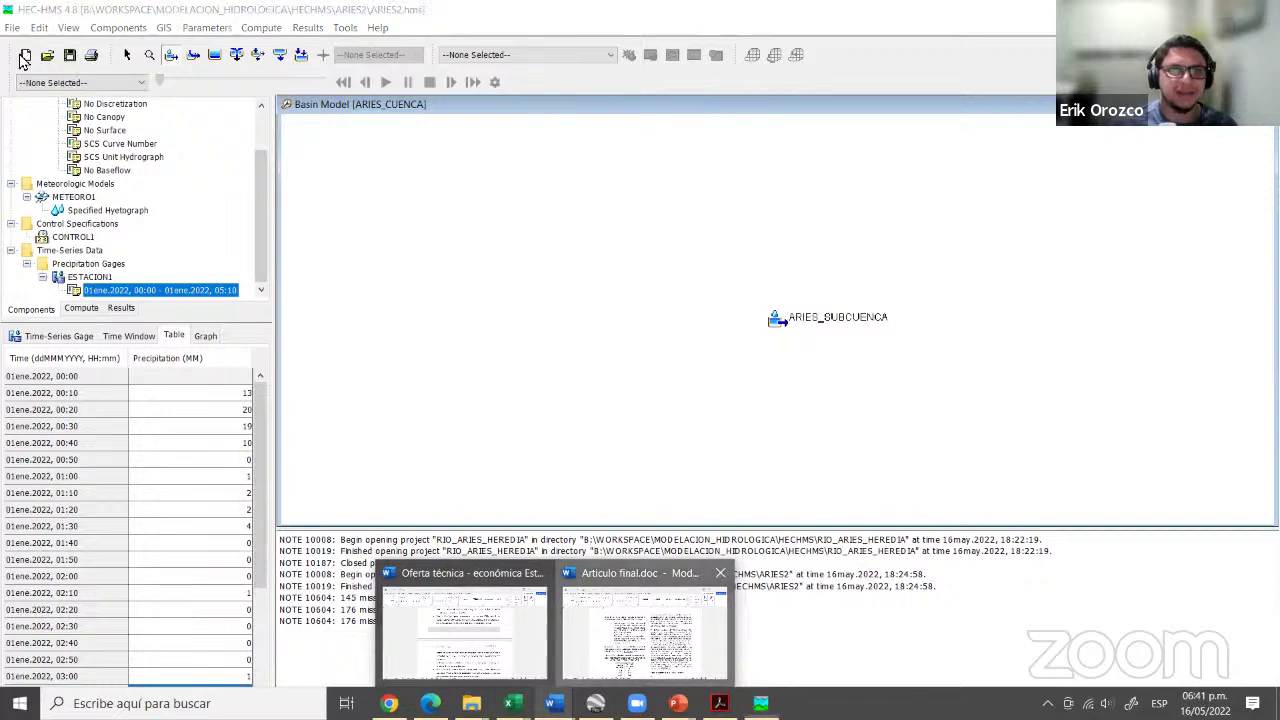
key("alt+Tab")
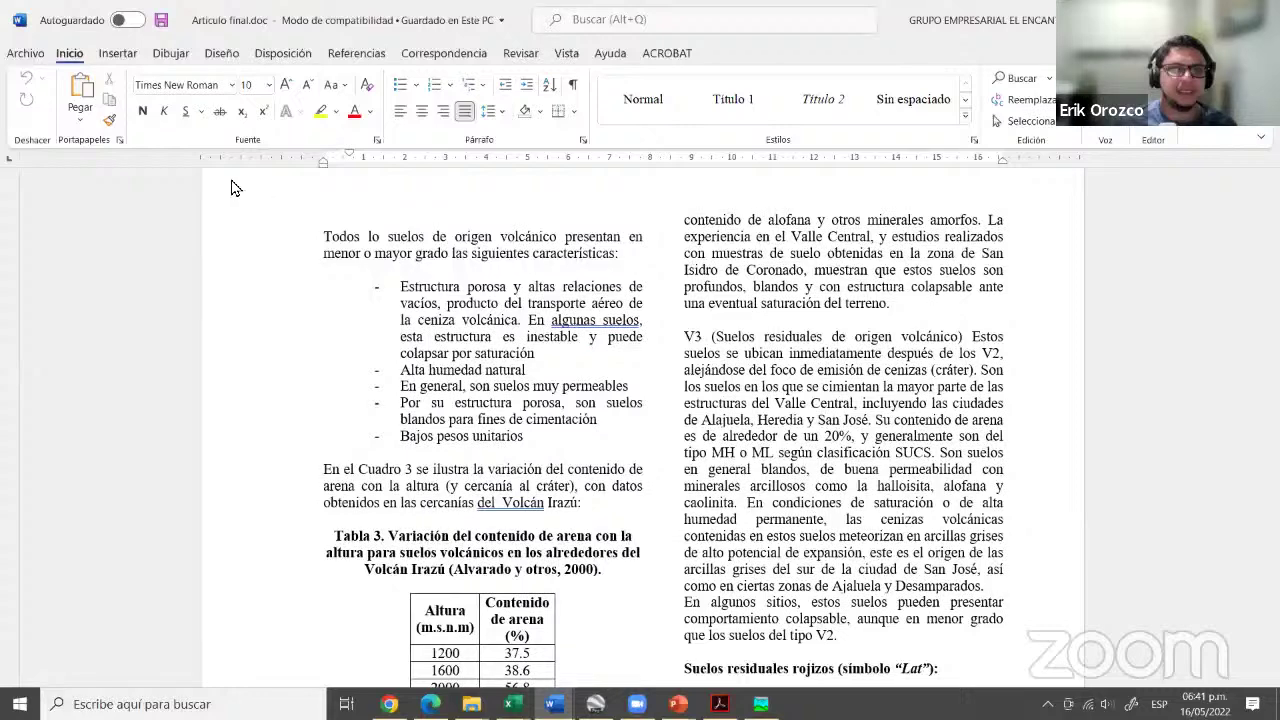
key("ctrl+n")
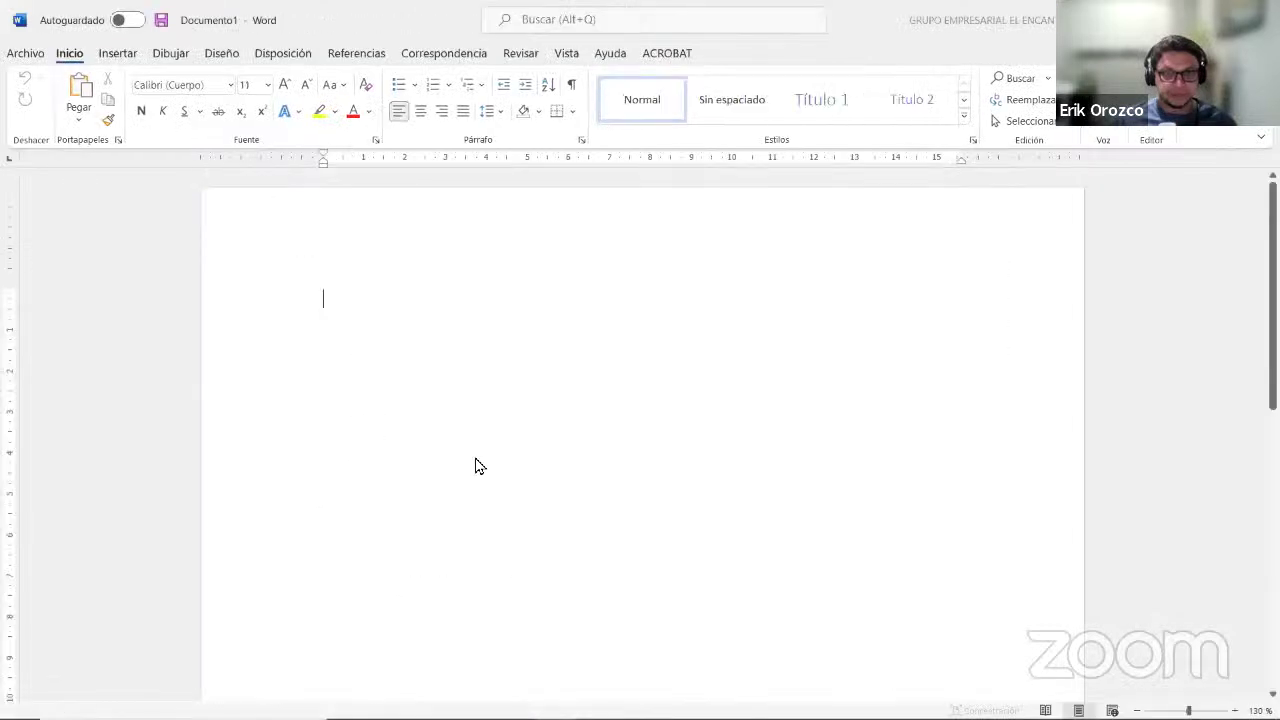
key("ctrl+v")
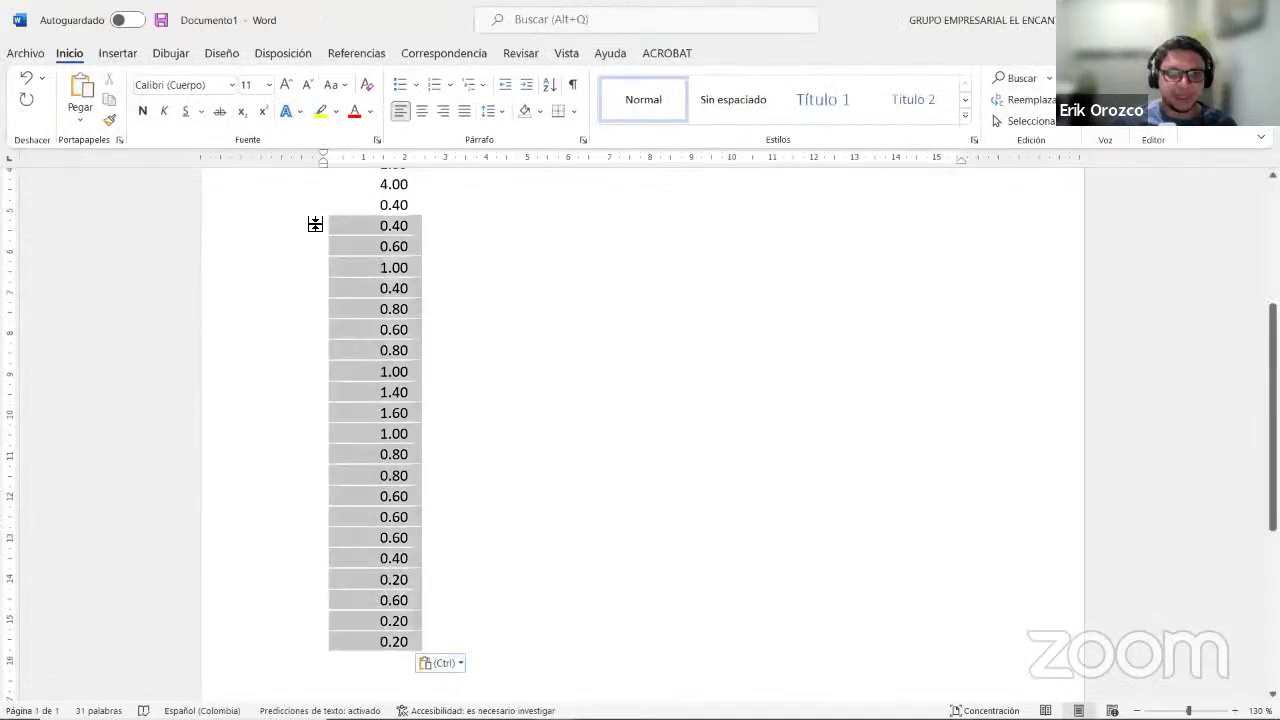
Replace every decimal point with a comma in the pasted depths only, leaving the rest of the document unsearched.
scroll(377, 237, "up", 3)
left_click(1020, 99)
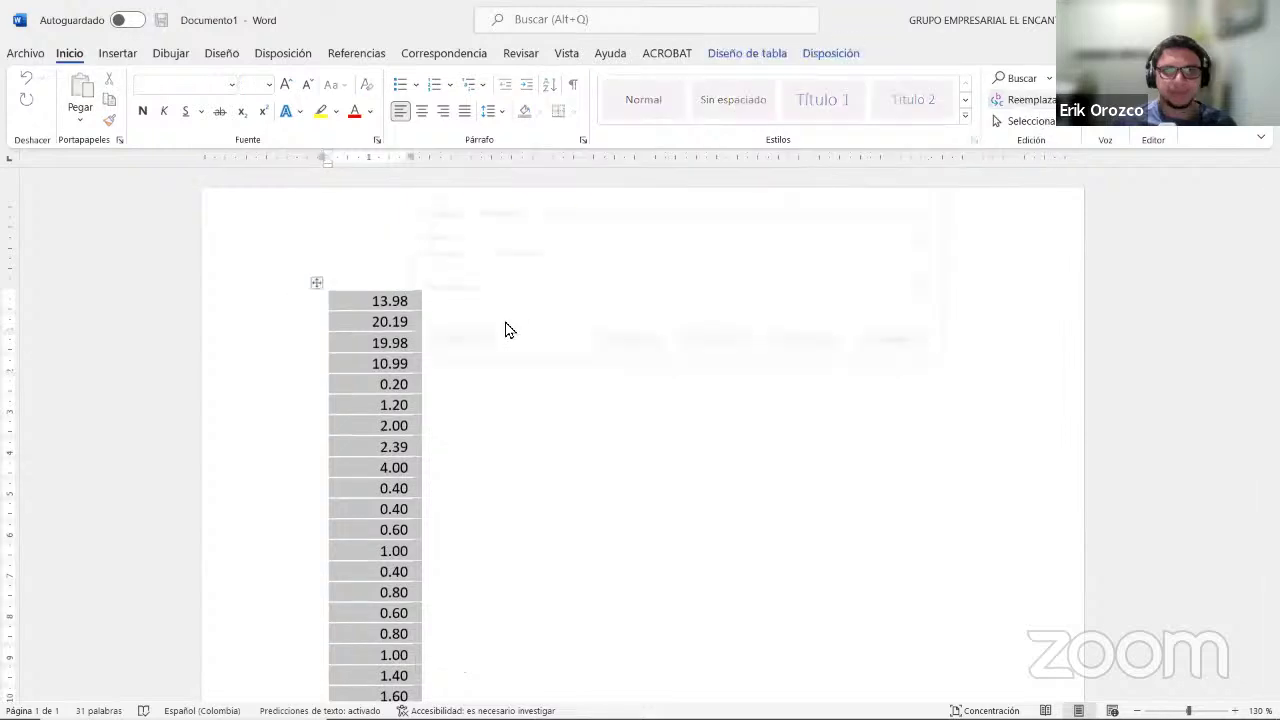
type(".")
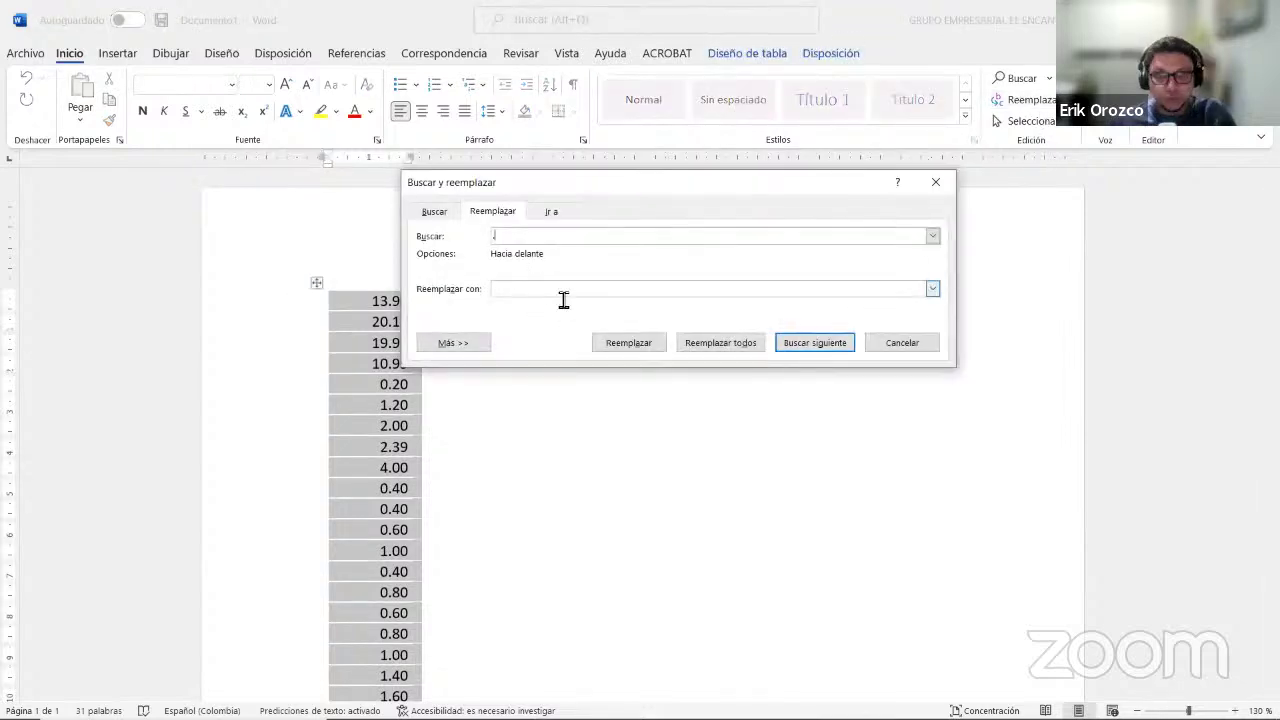
type(",")
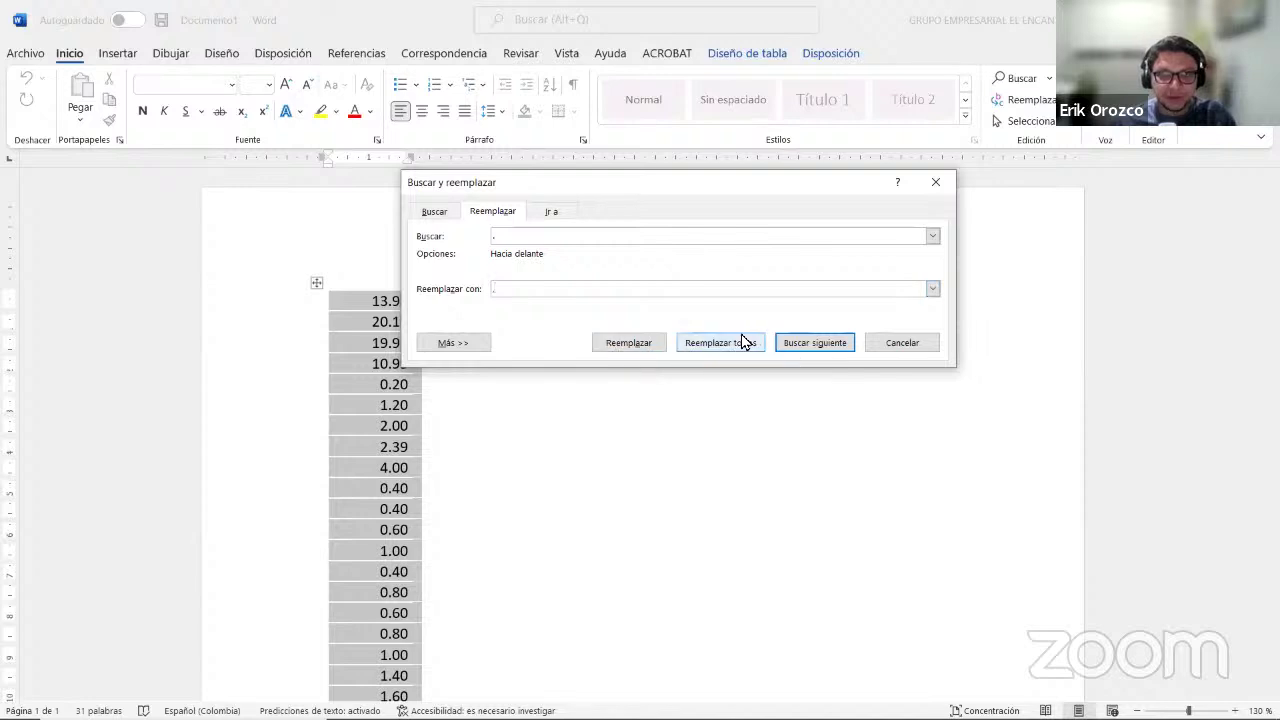
left_click(743, 343)
left_click(683, 420)
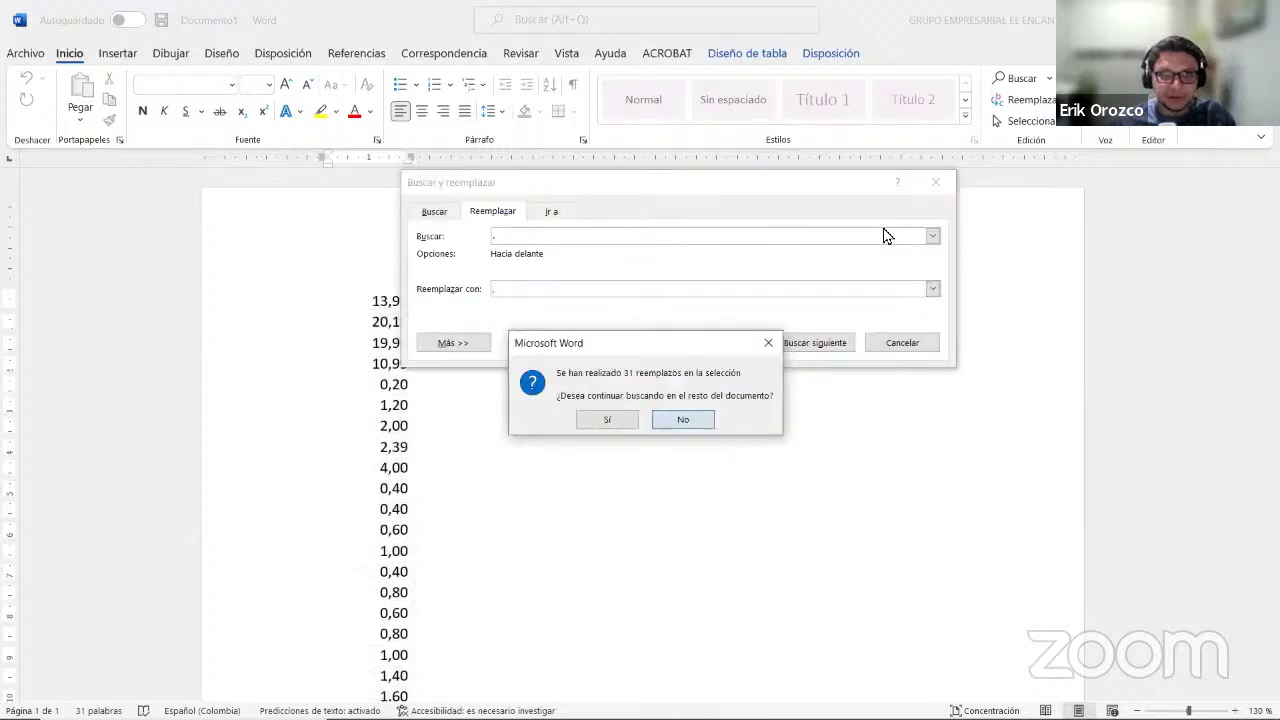
left_click(935, 182)
key("Escape")
scroll(628, 480, "down", 5)
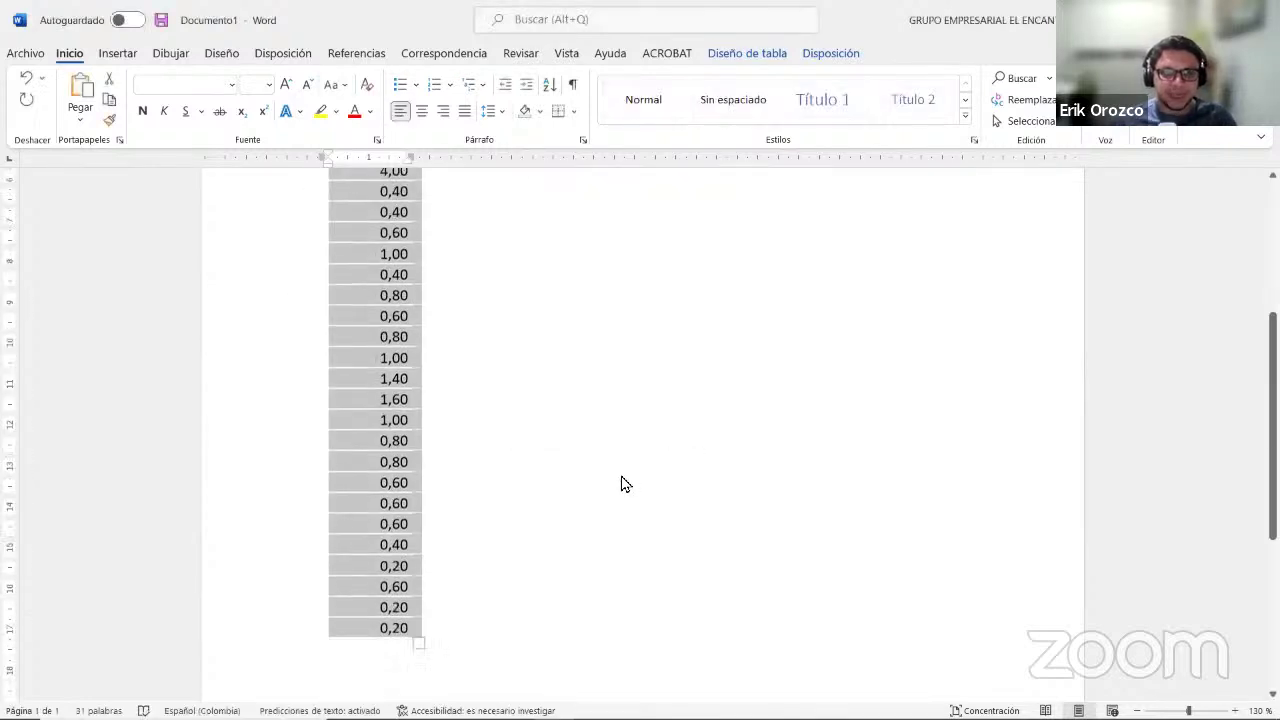
Return to HEC-HMS, paste the comma-decimal depths into the precipitation column from 00:10 through 05:10 and review the rows.
mouse_move(475, 710)
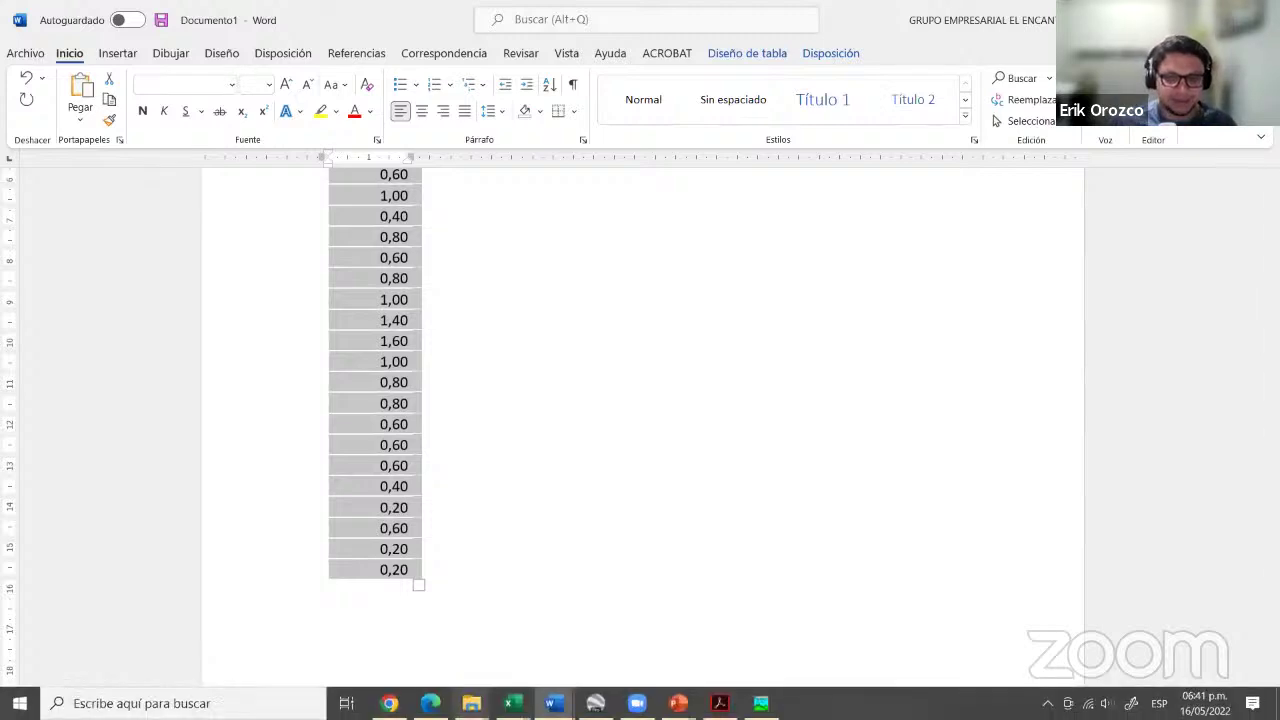
left_click(512, 703)
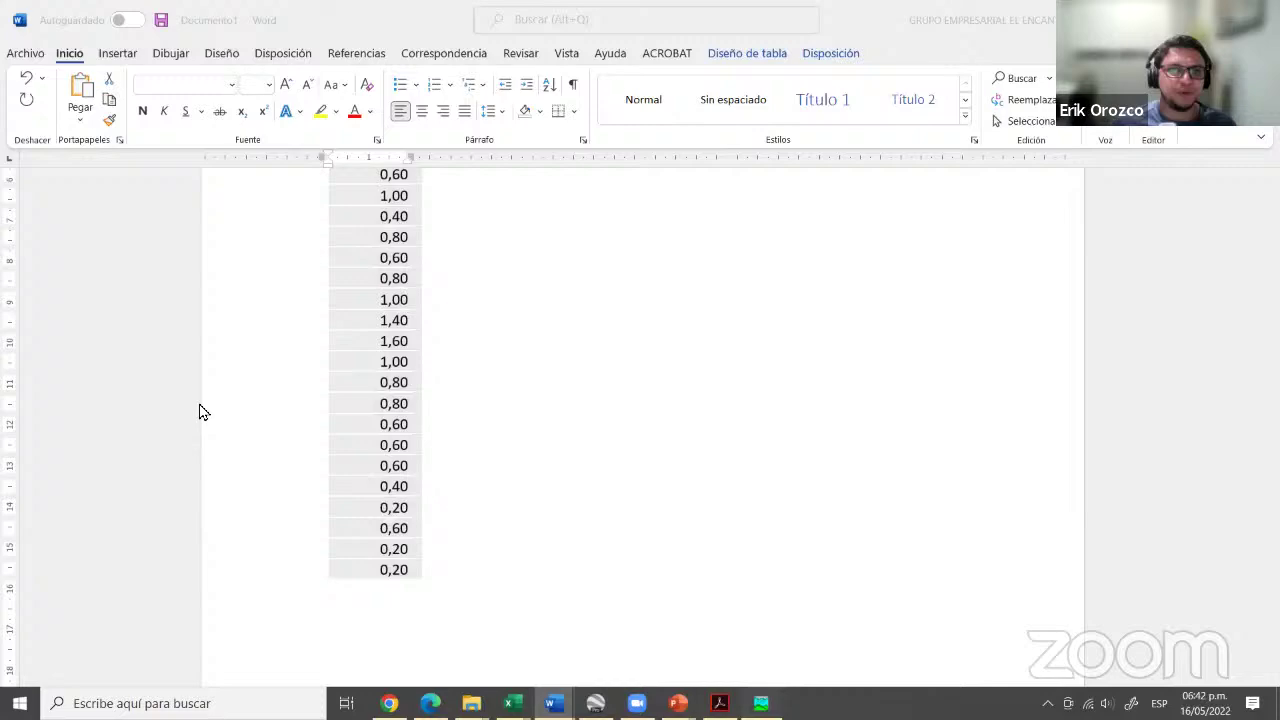
key("alt+Tab")
left_click(200, 396)
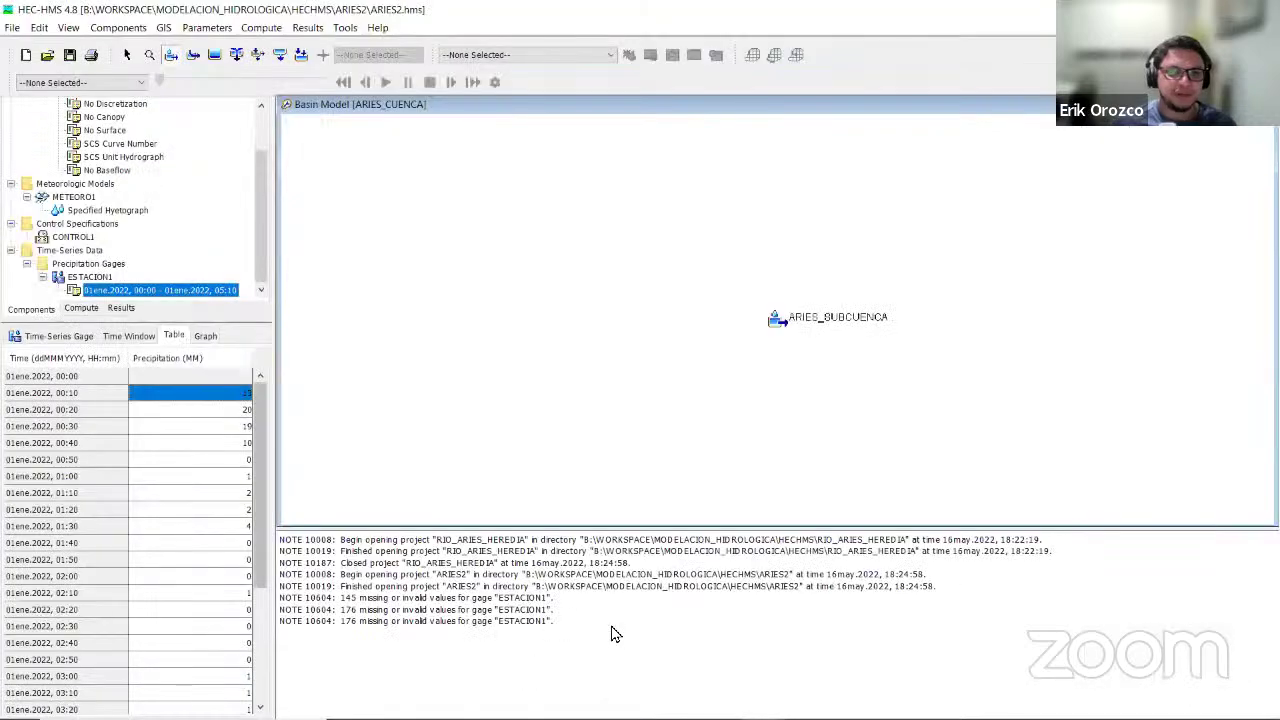
key("ctrl+shift+End")
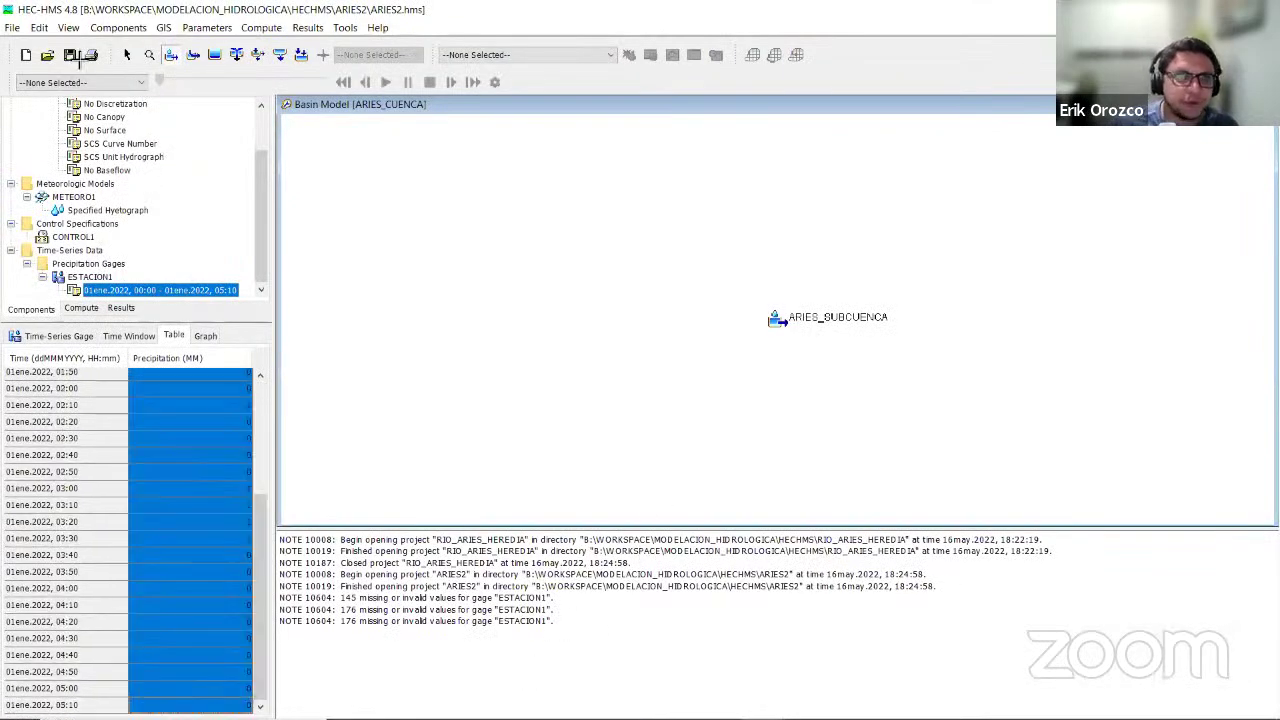
left_click(108, 455)
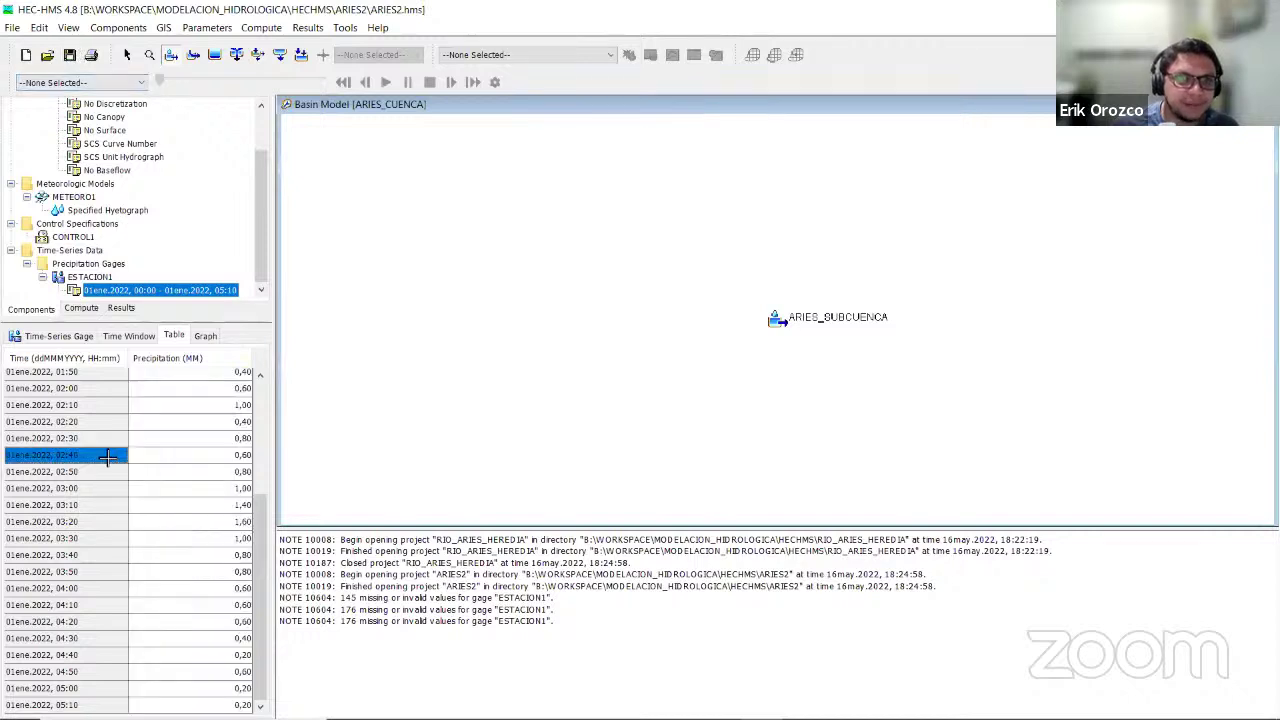
scroll(201, 471, "up", 4)
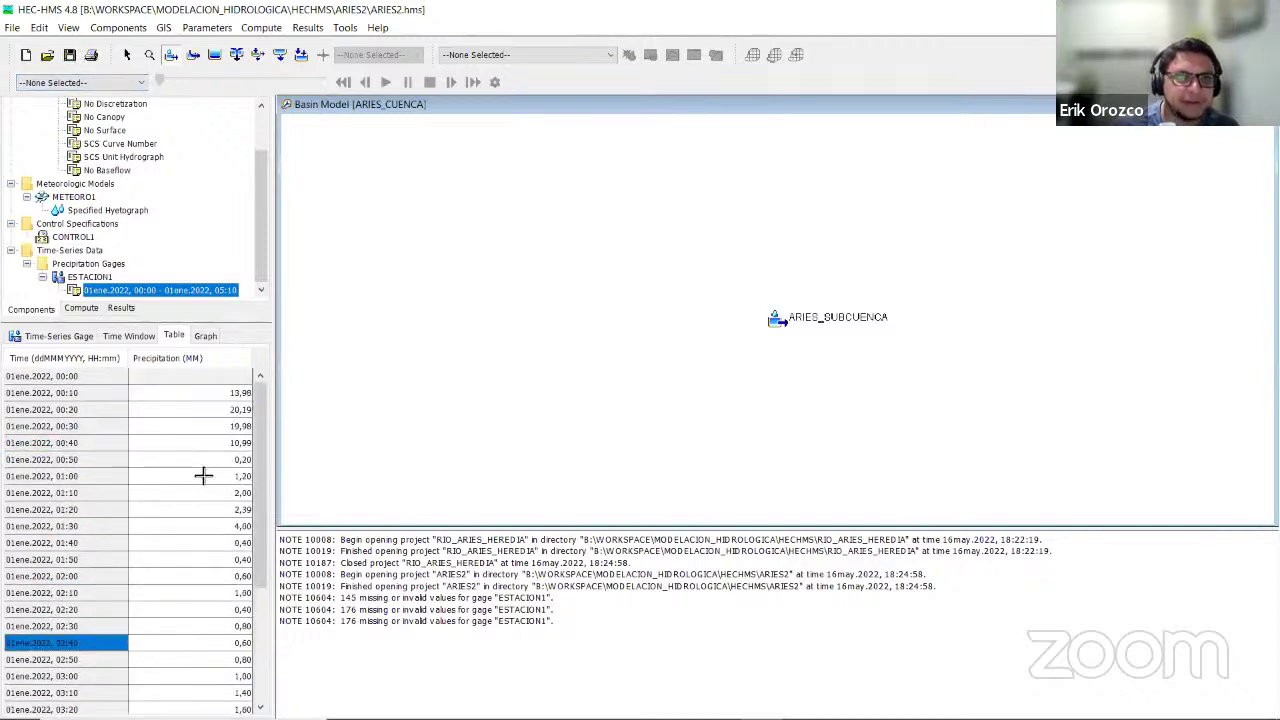
scroll(203, 476, "down", 4)
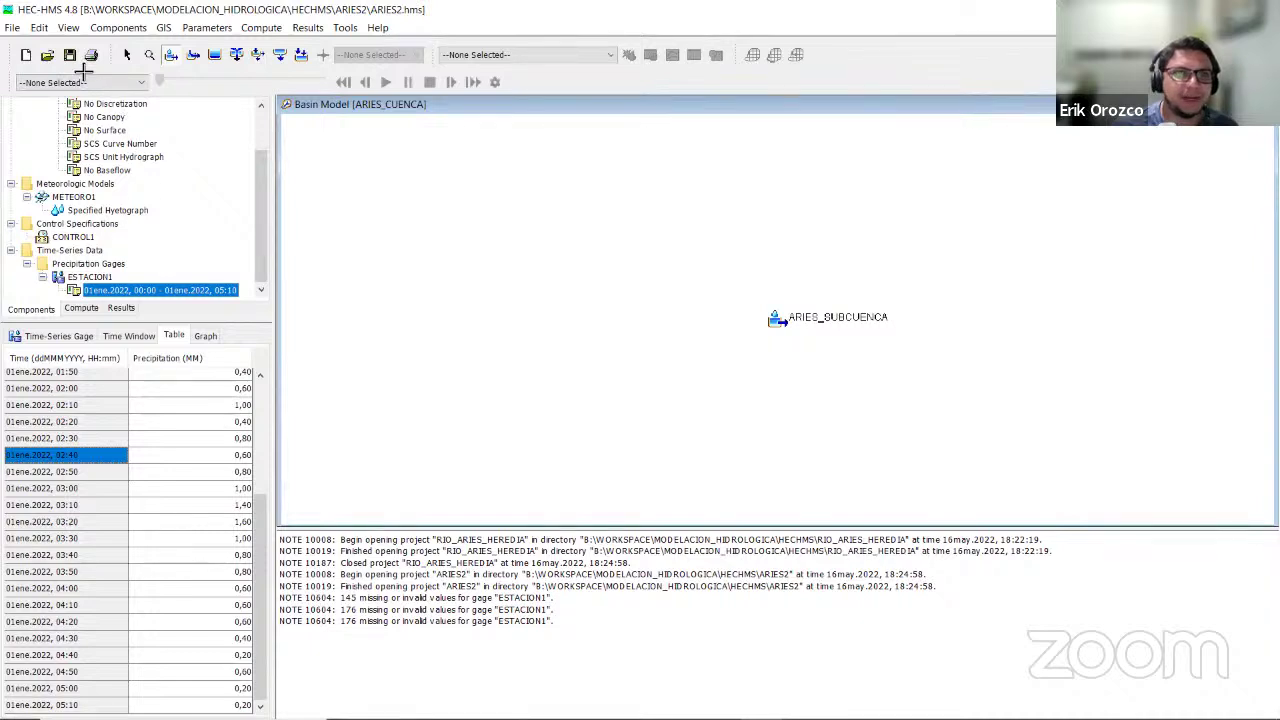
Check ESTACION1's time window and gage settings, including units and time interval, and go back to its precipitation table.
left_click(130, 335)
left_click(58, 336)
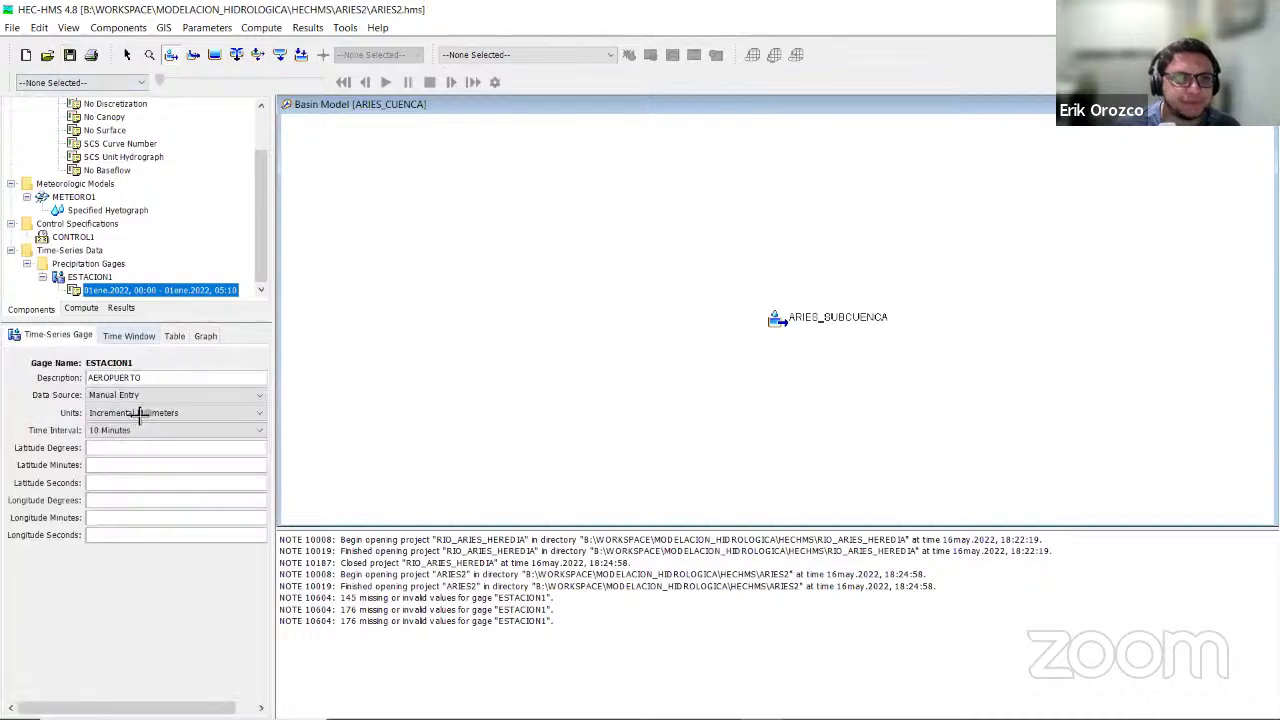
left_click(173, 337)
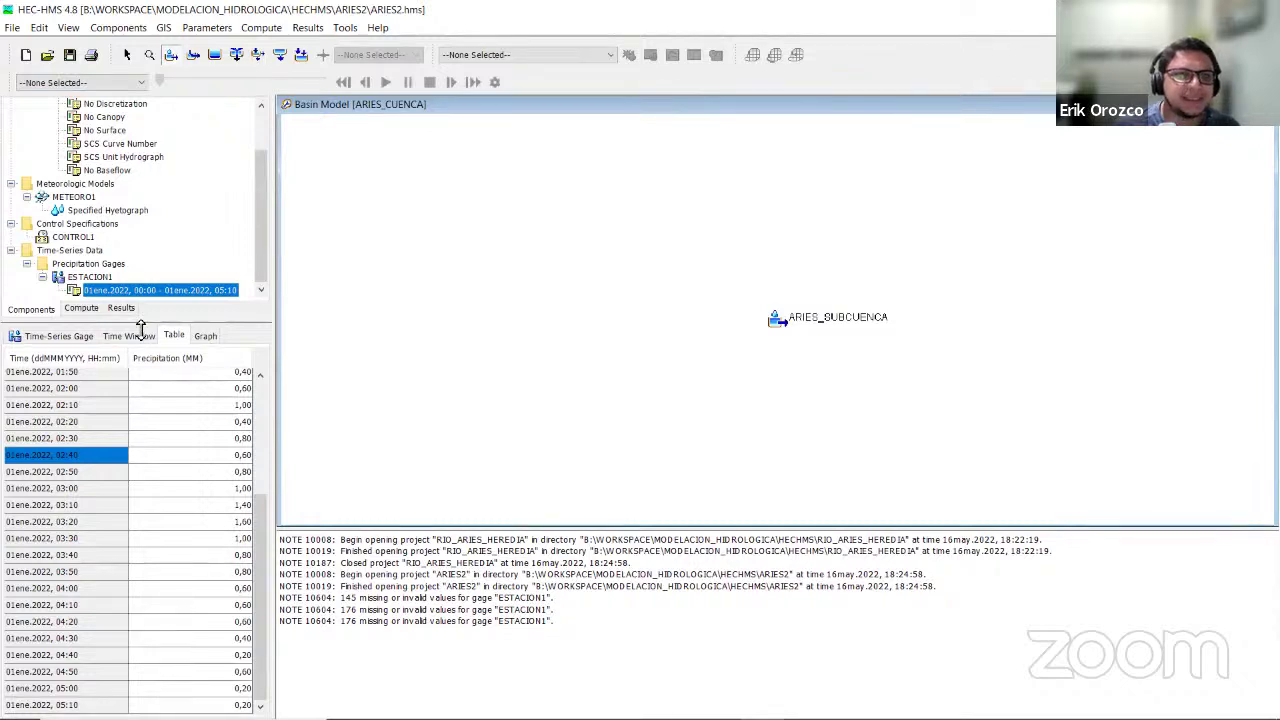
Assign the ESTACION1 gage to ARIES_SUBCUENCA in METEORO1's specified hyetograph.
left_click(85, 210)
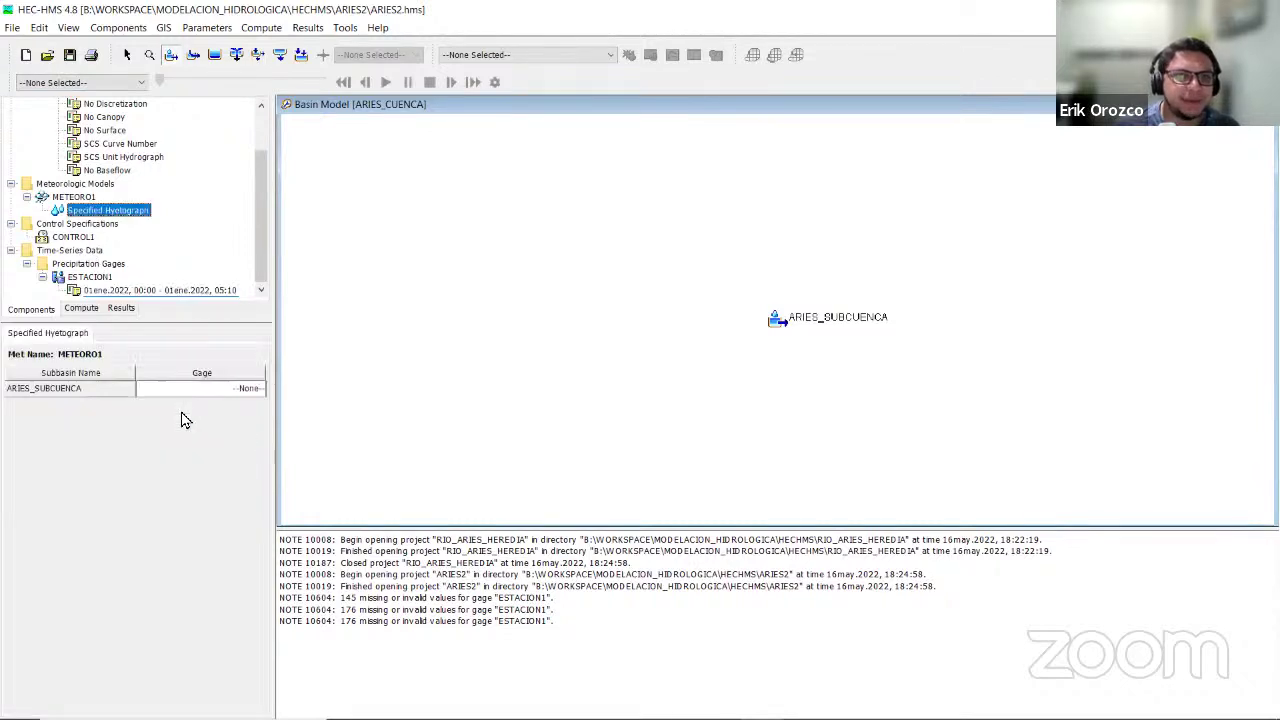
left_click(185, 388)
left_click(186, 404)
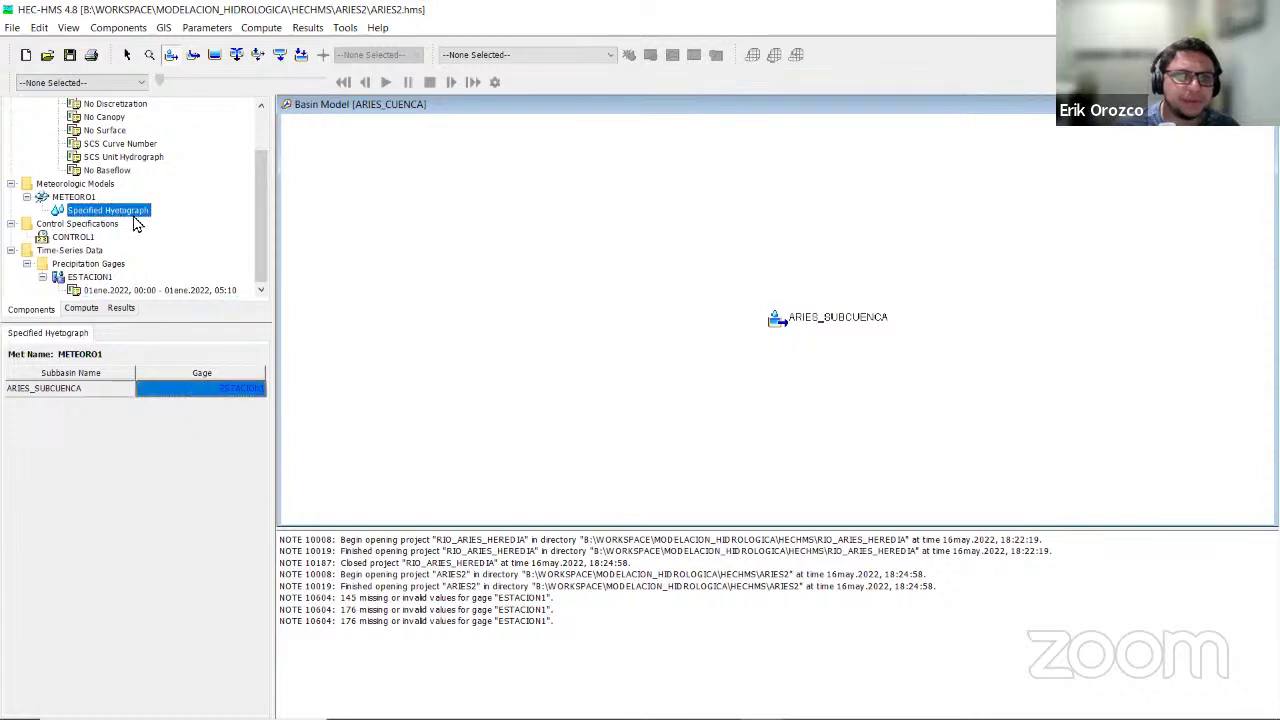
Recheck ARIES_SUBCUENCA's gage selection in METEORO1 and review ESTACION1's gage settings, time window, precipitation table and graph.
left_click(162, 388)
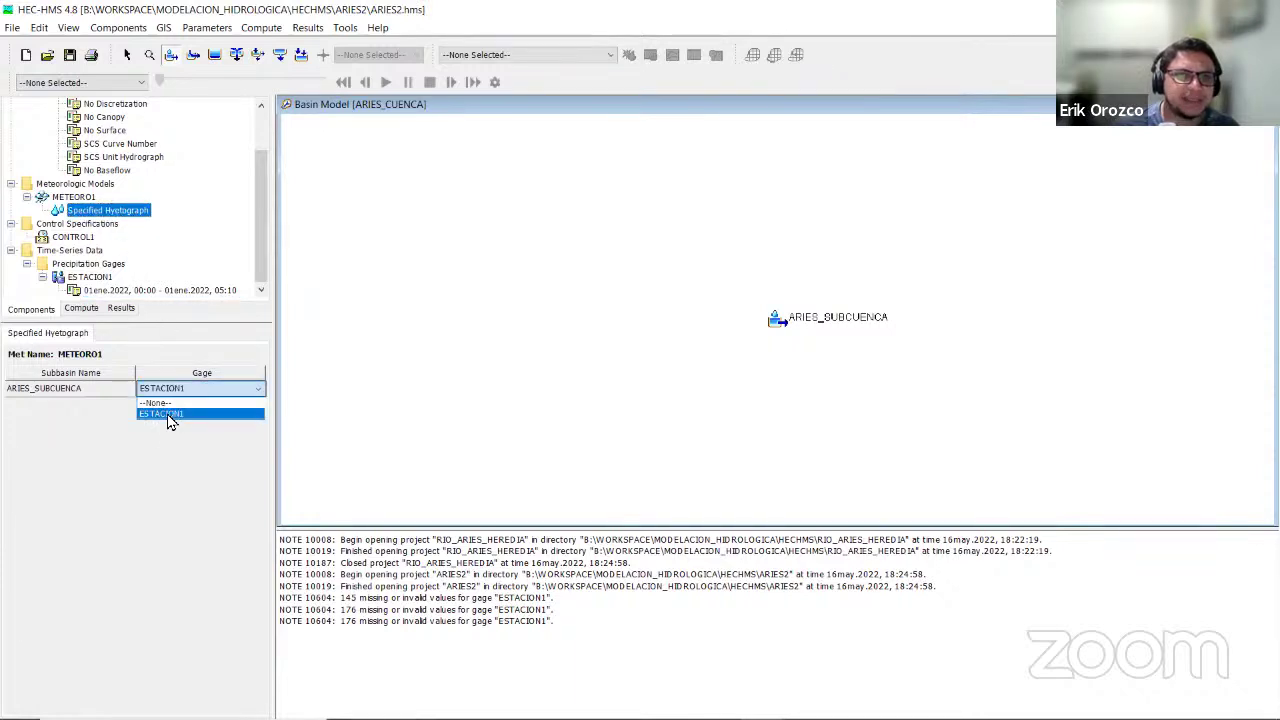
left_click(167, 414)
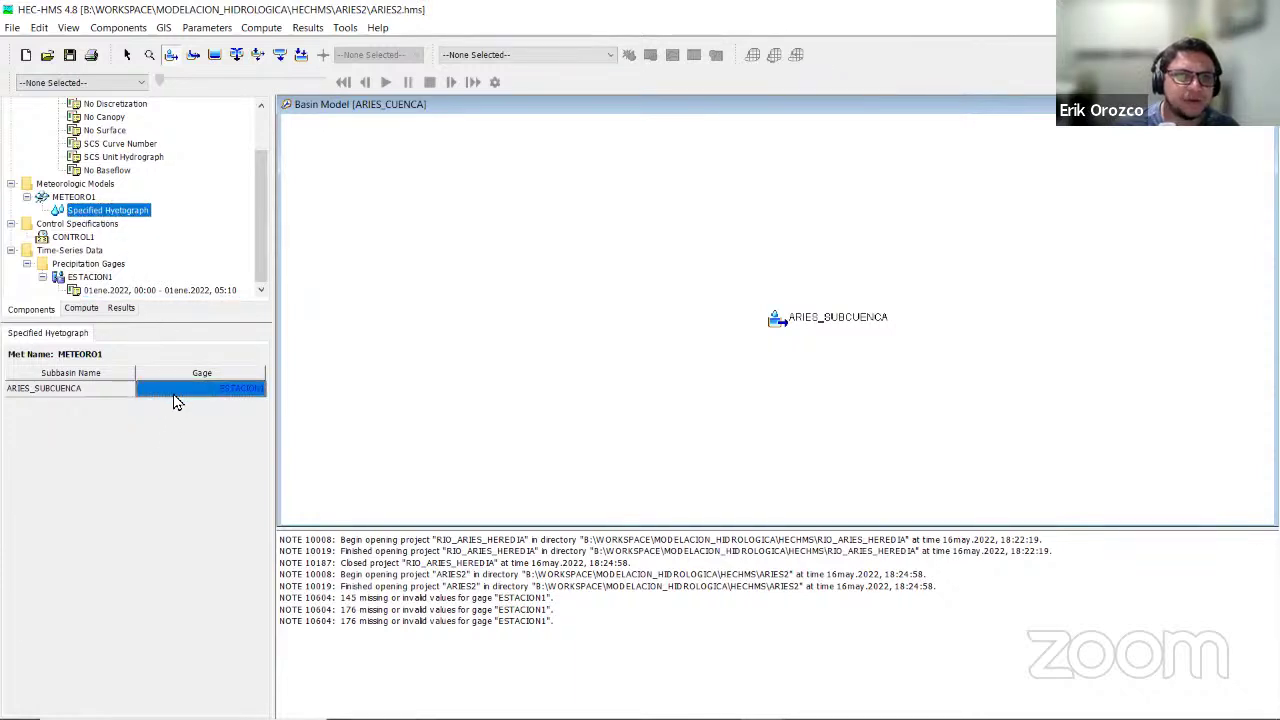
left_click(100, 278)
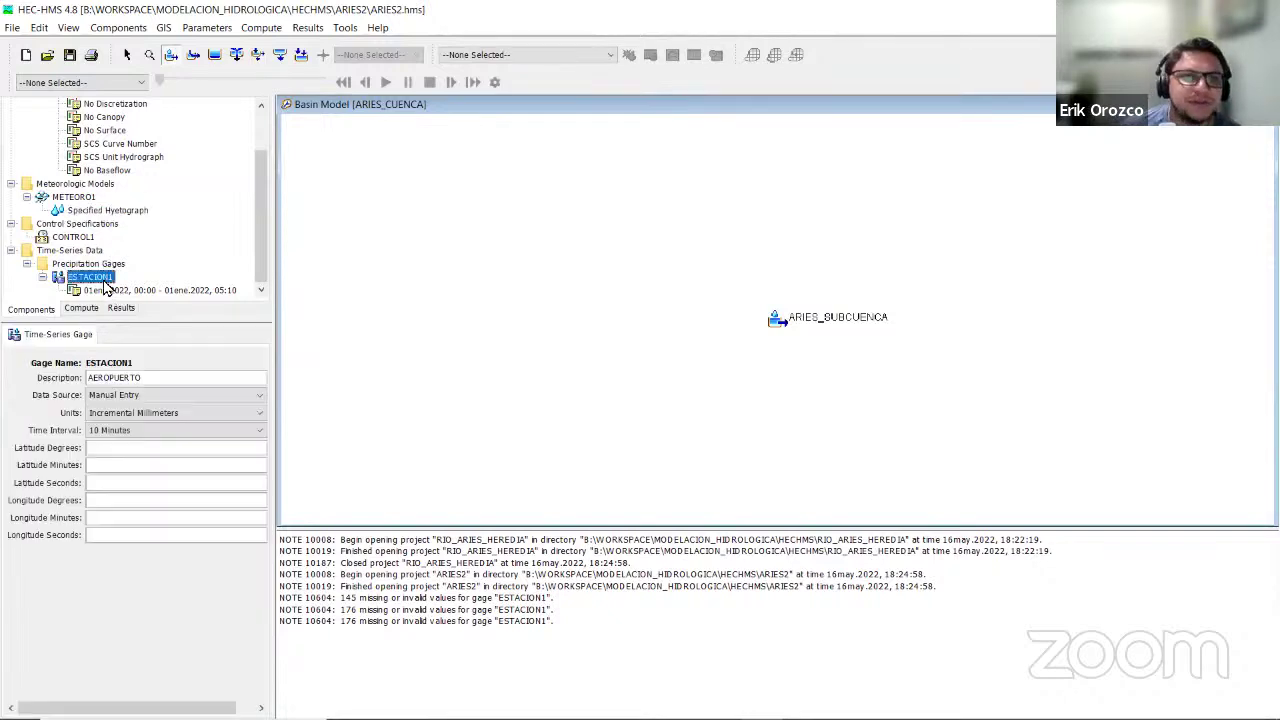
left_click(100, 290)
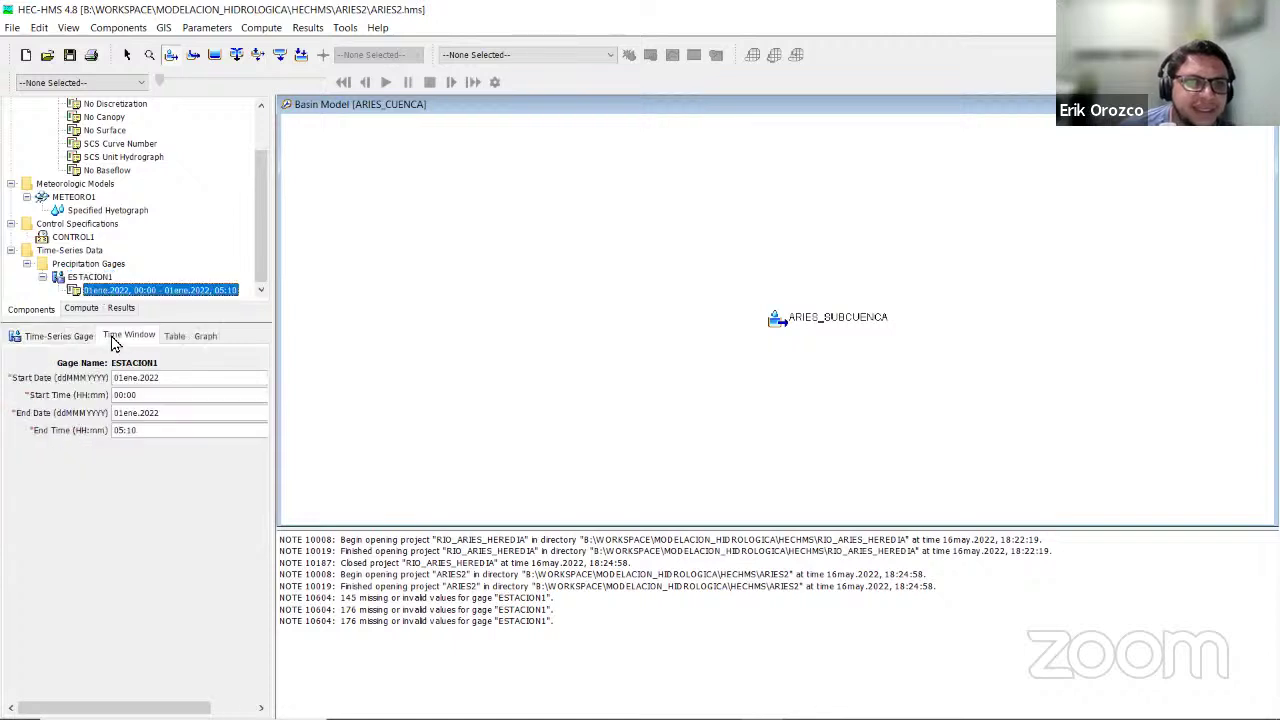
left_click(174, 338)
left_click(208, 337)
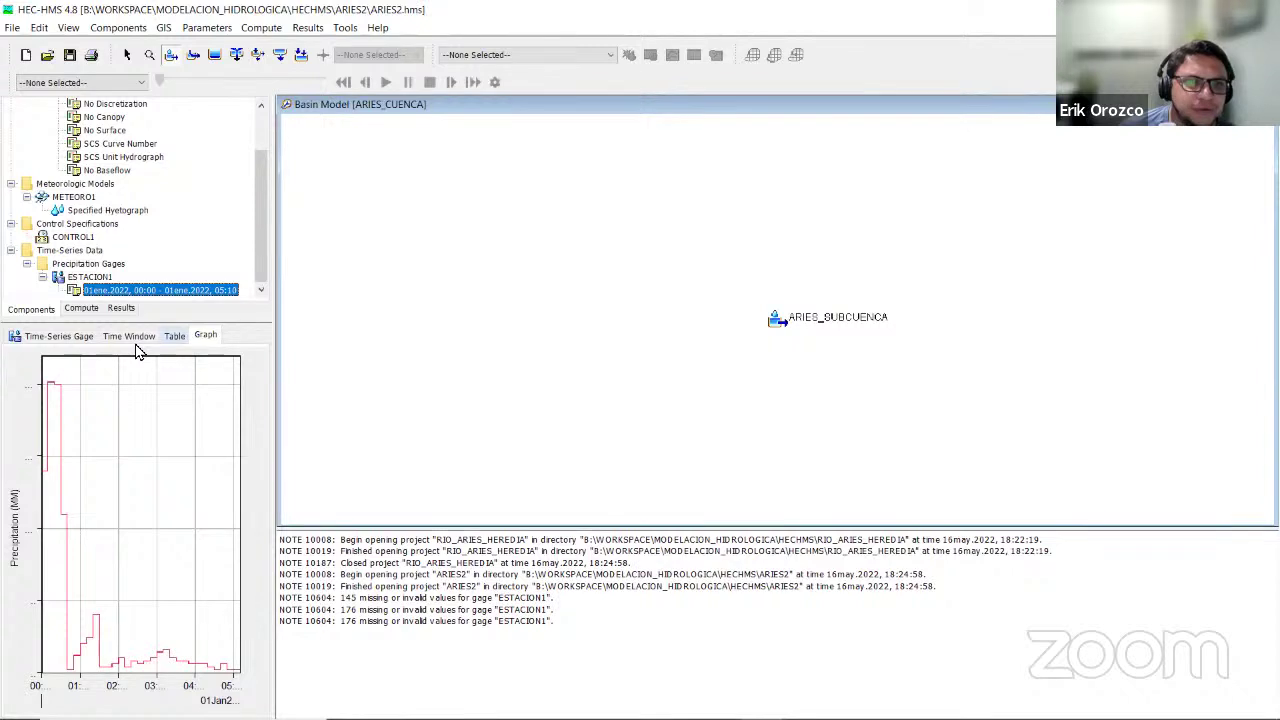
left_click(174, 337)
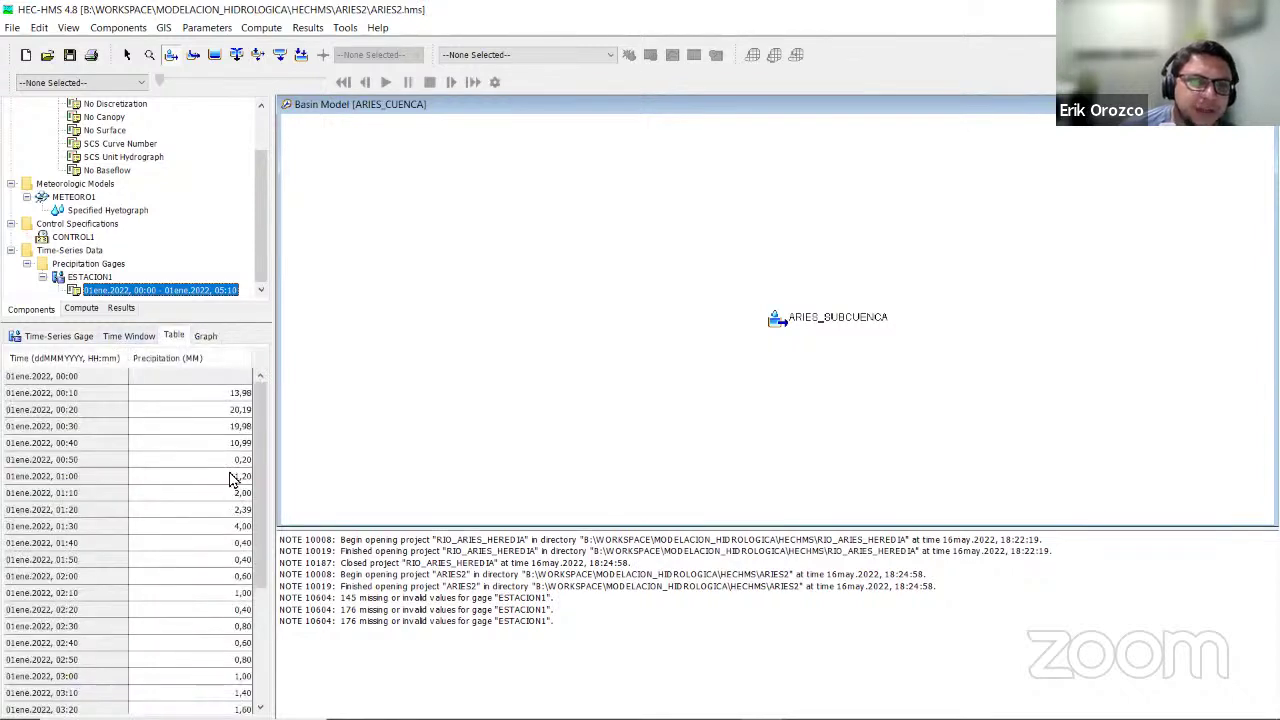
left_click(50, 337)
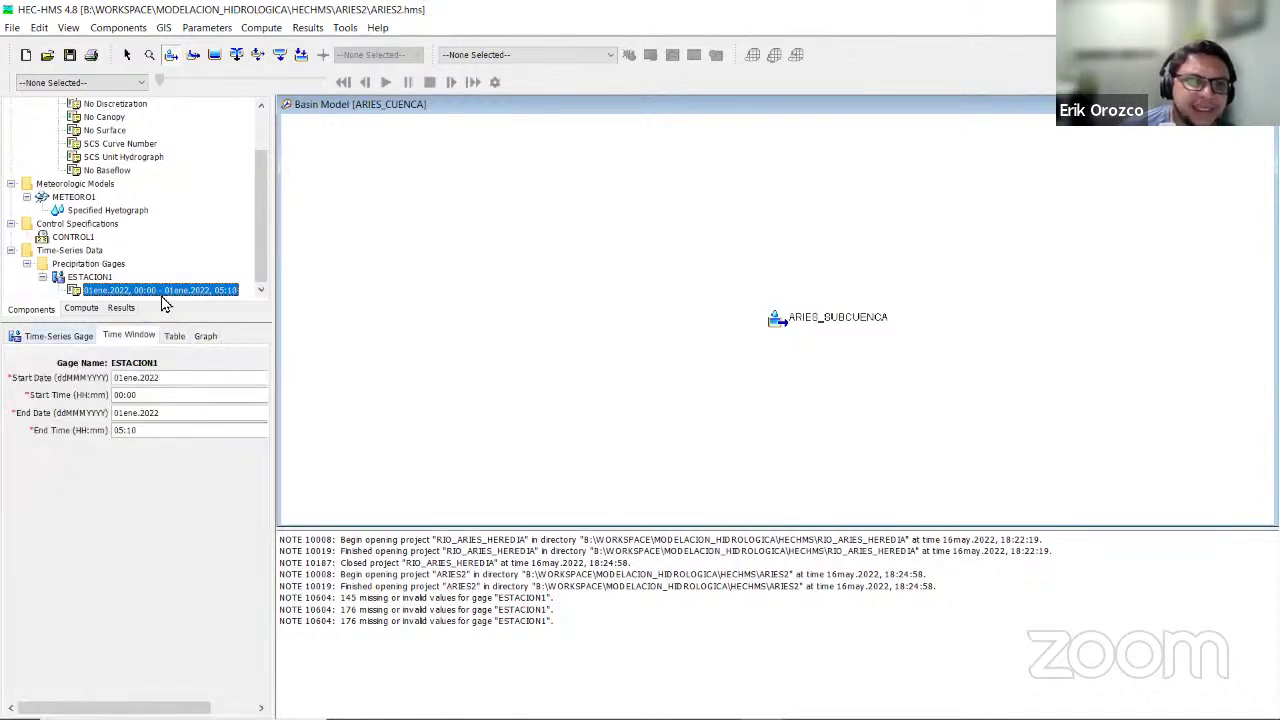
Copy ESTACION1's start date 01ene.2022 into the start and end dates of the CONTROL1 control specifications.
left_click(76, 240)
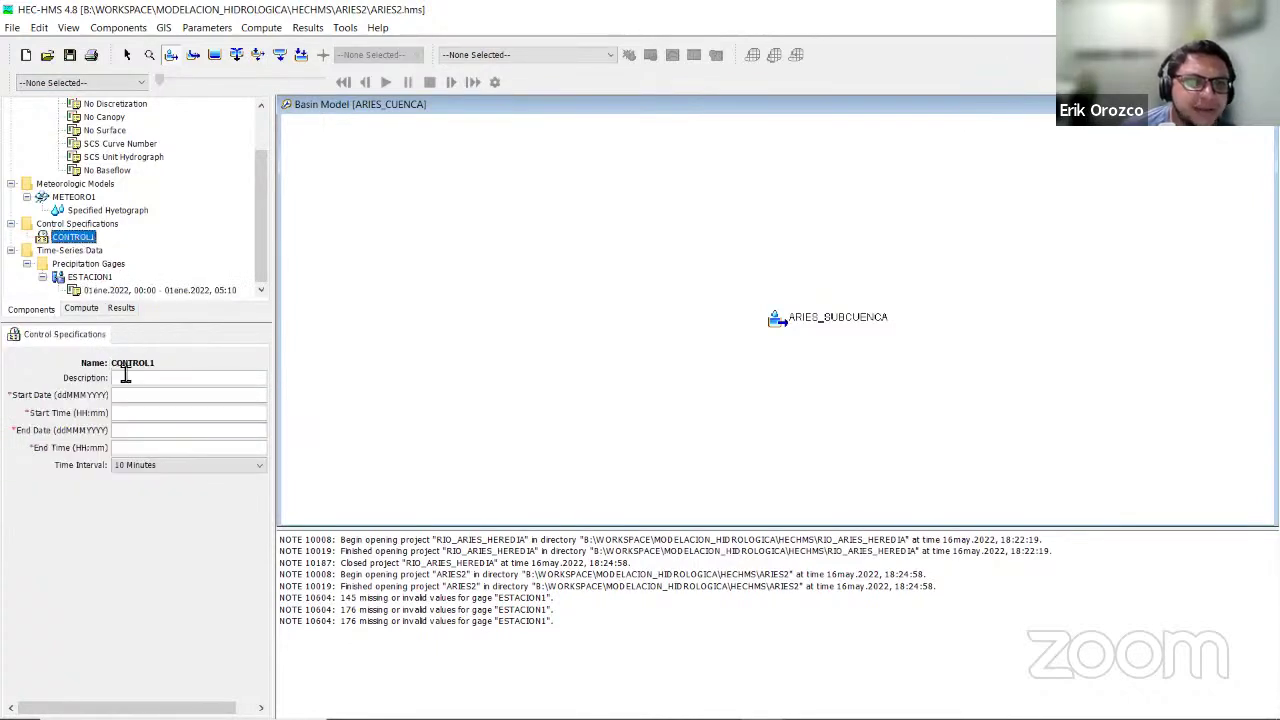
left_click(83, 226)
left_click(74, 236)
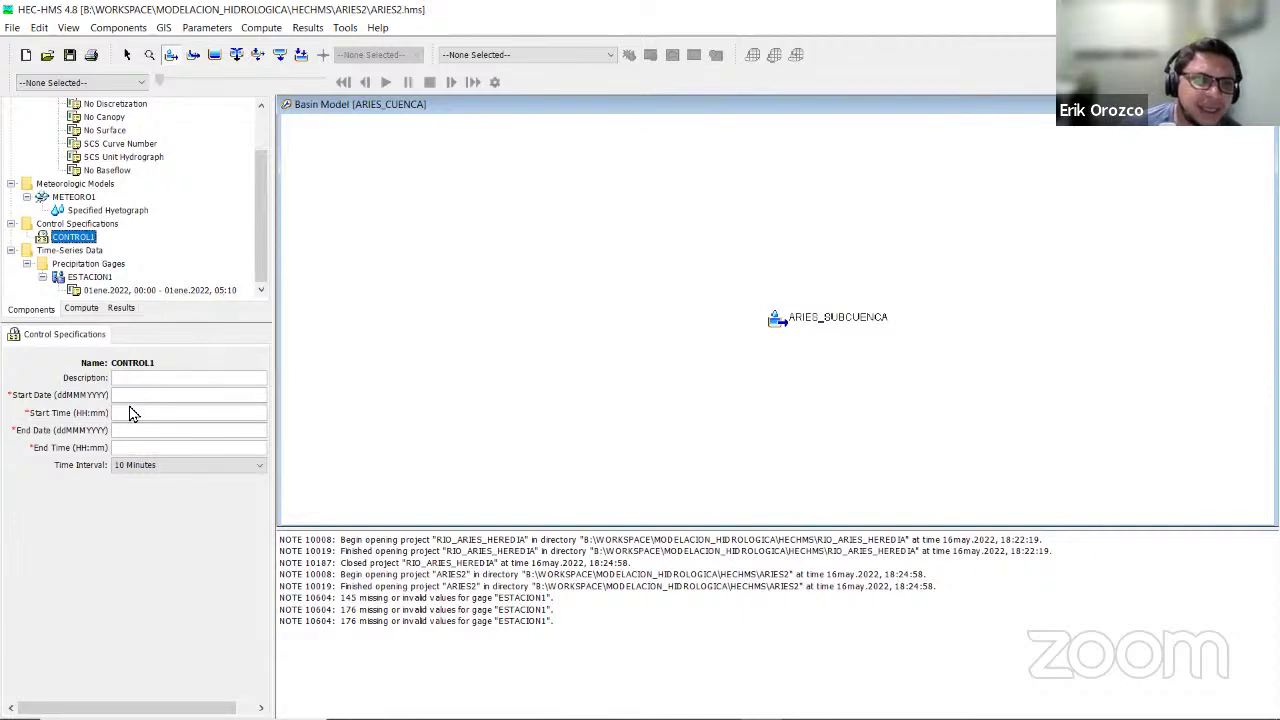
left_click(127, 291)
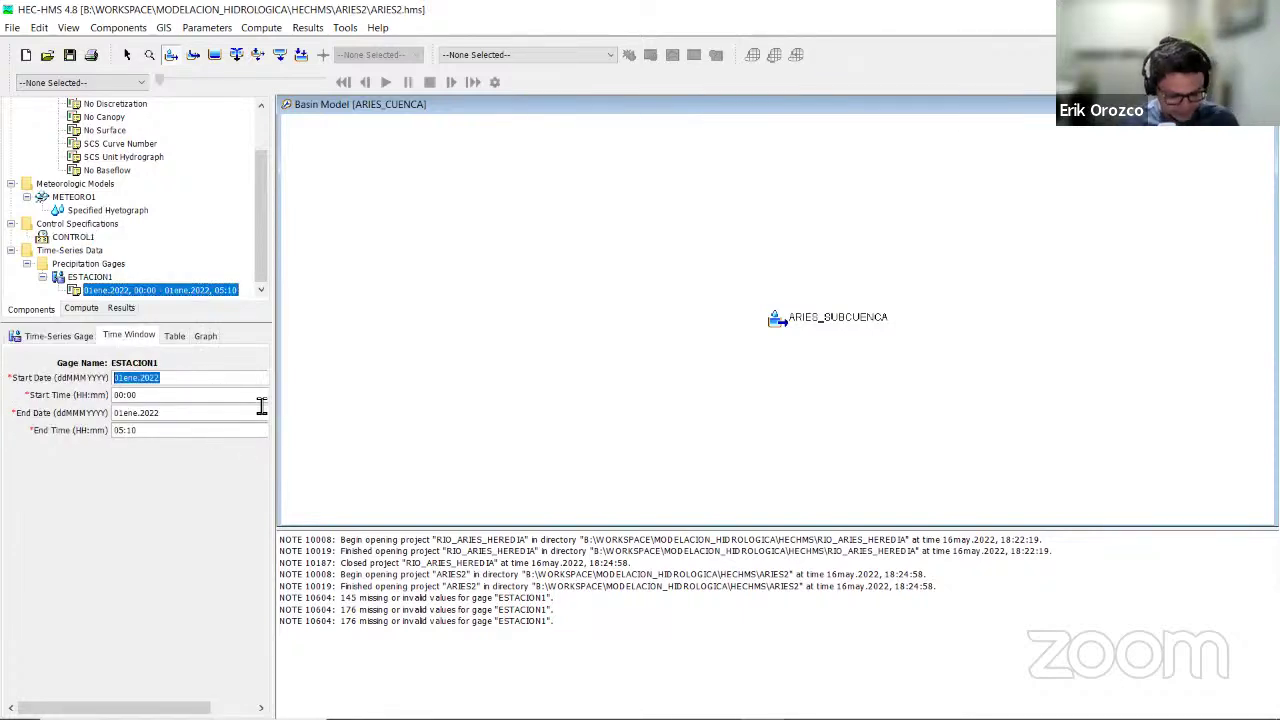
key("Up")
key("Up")
key("Up")
key("Up")
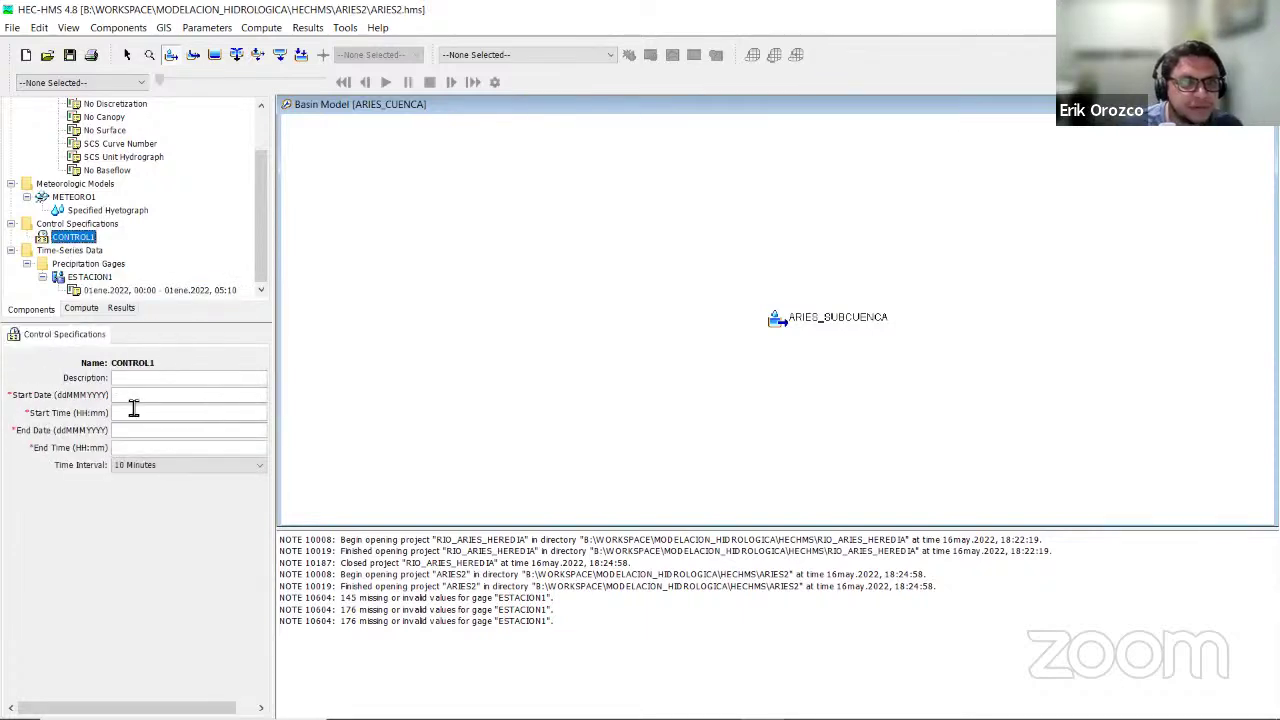
type("01ene.2022")
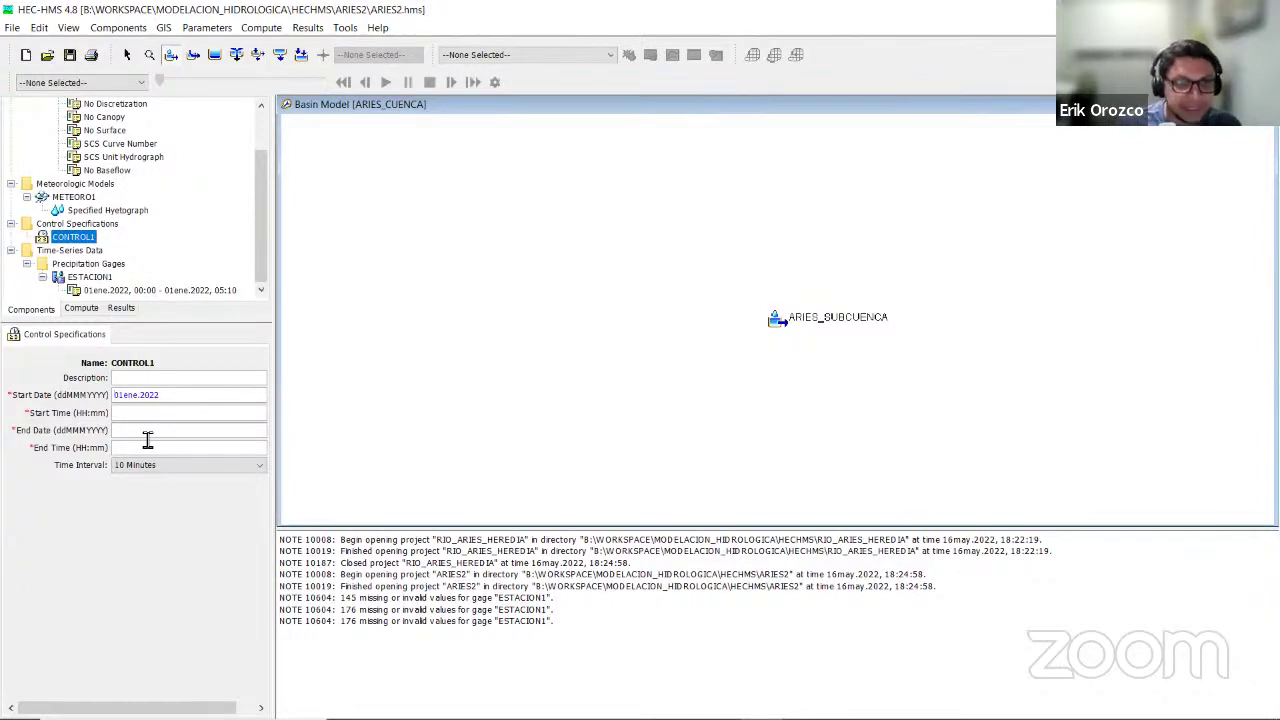
left_click(155, 431)
type("01ene.2022")
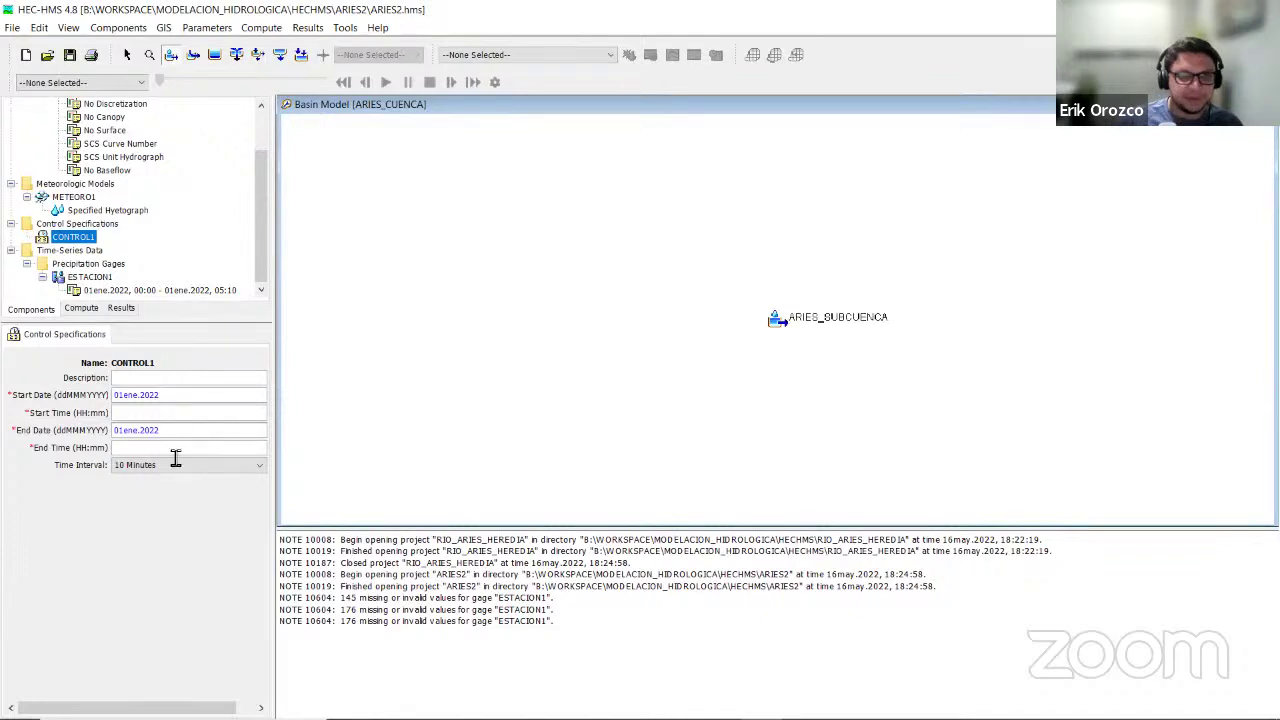
Try to copy the start time 00:00 from ESTACION1's time window and return to CONTROL1.
left_click(117, 291)
left_click(115, 397)
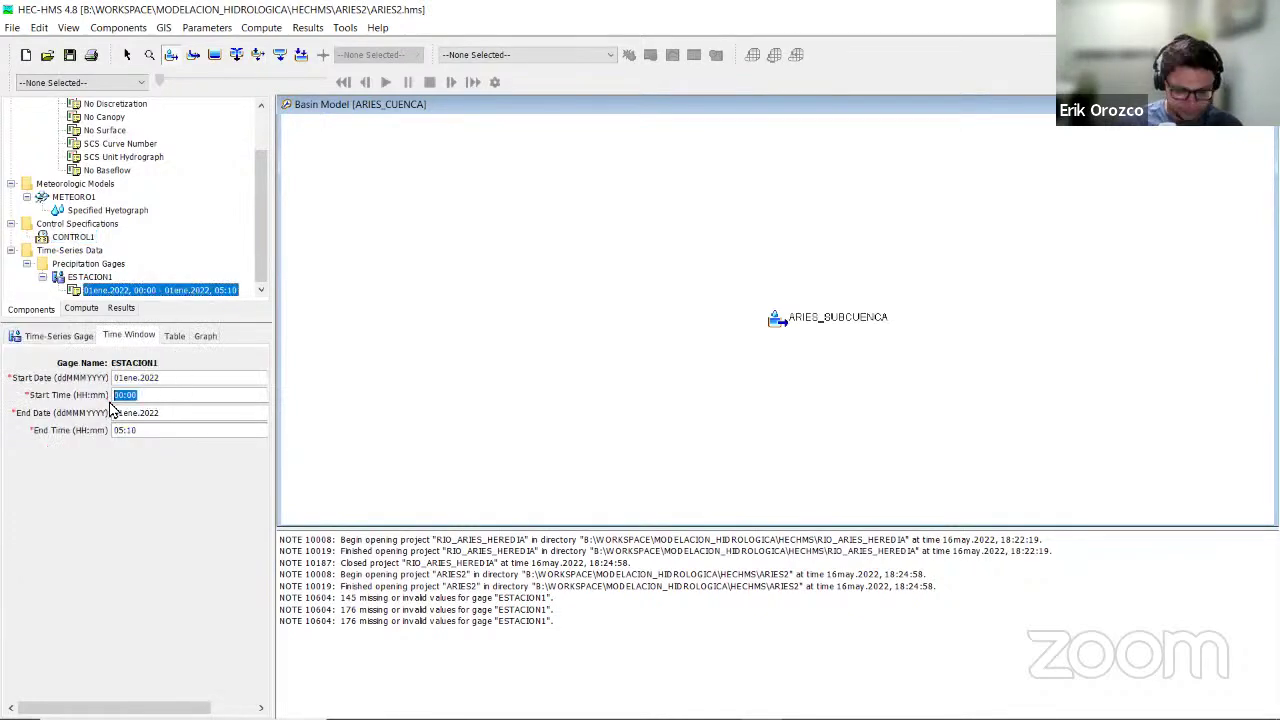
left_click(80, 249)
left_click(78, 238)
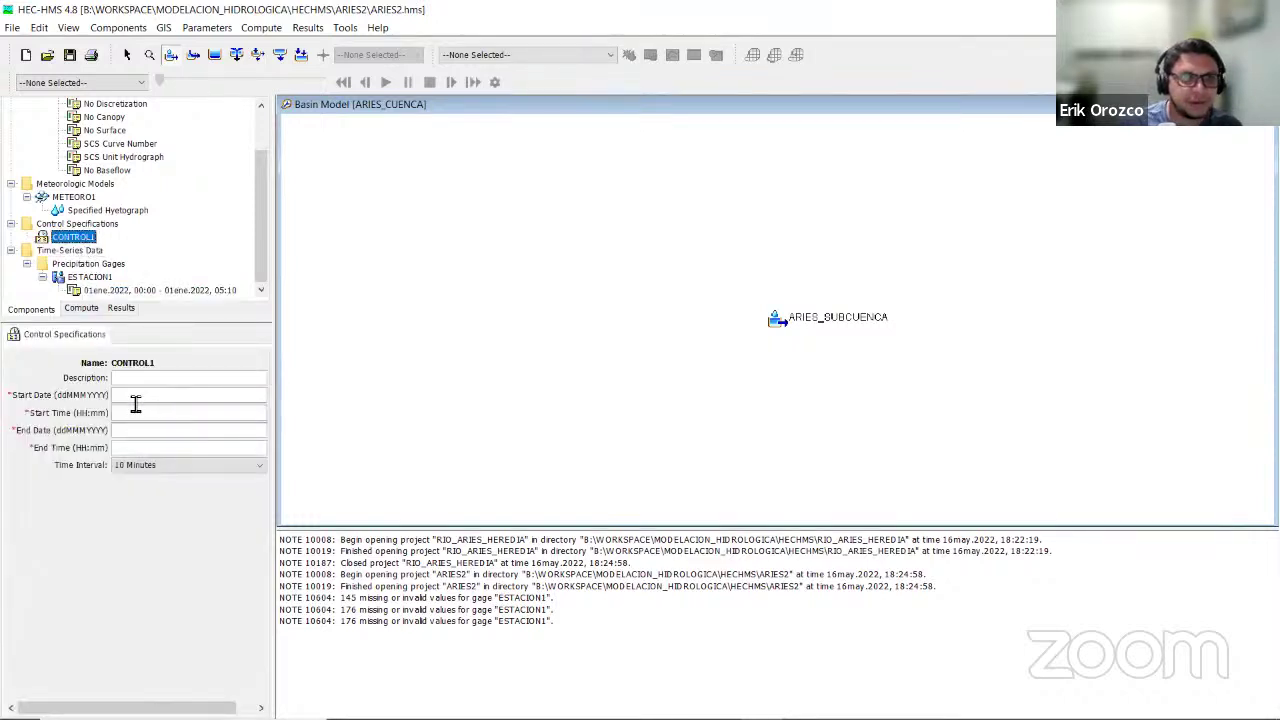
Try again to copy ESTACION1's start date 01ene.2022 into CONTROL1's start and end dates, and save the project.
left_click(121, 290)
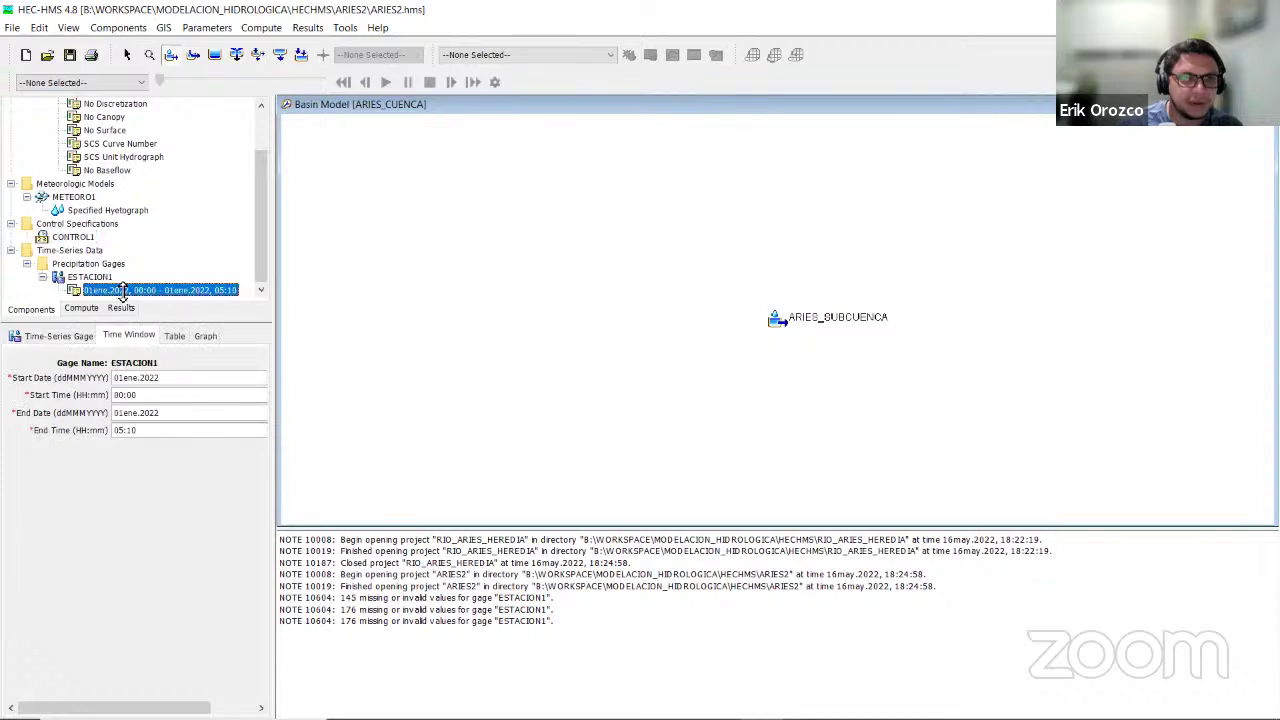
double_click(110, 379)
key("ctrl+c")
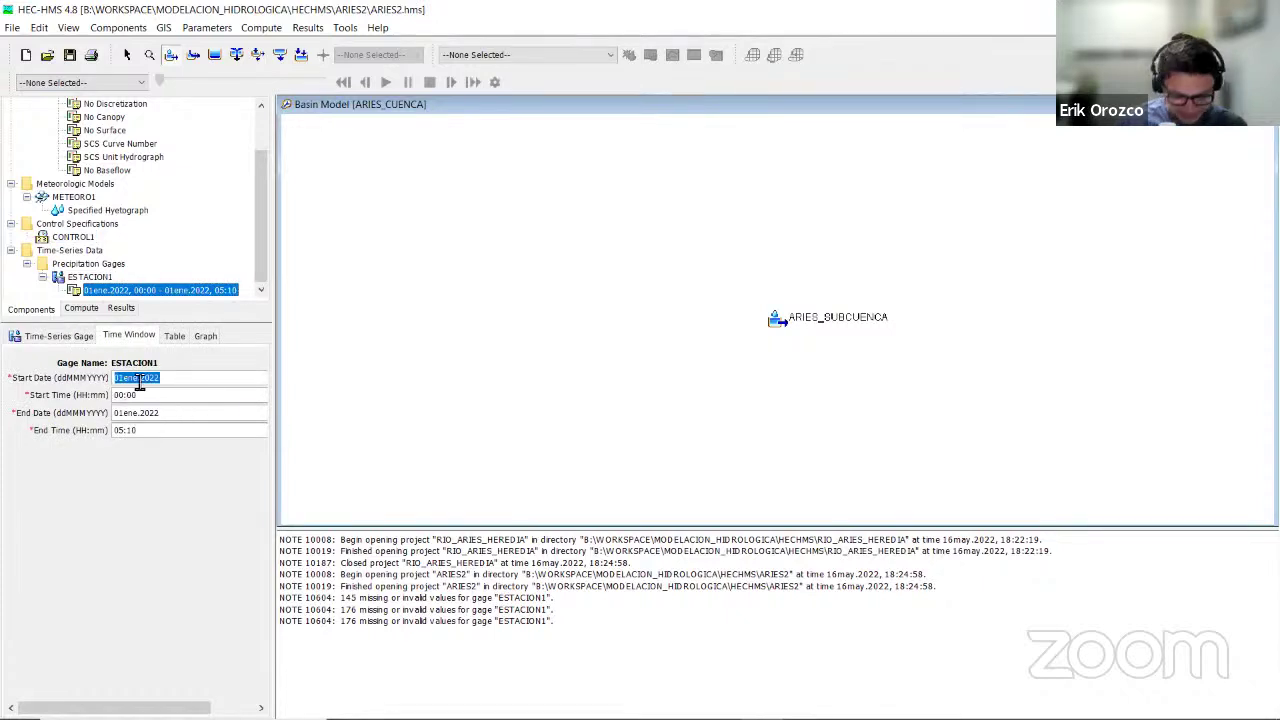
left_click(75, 238)
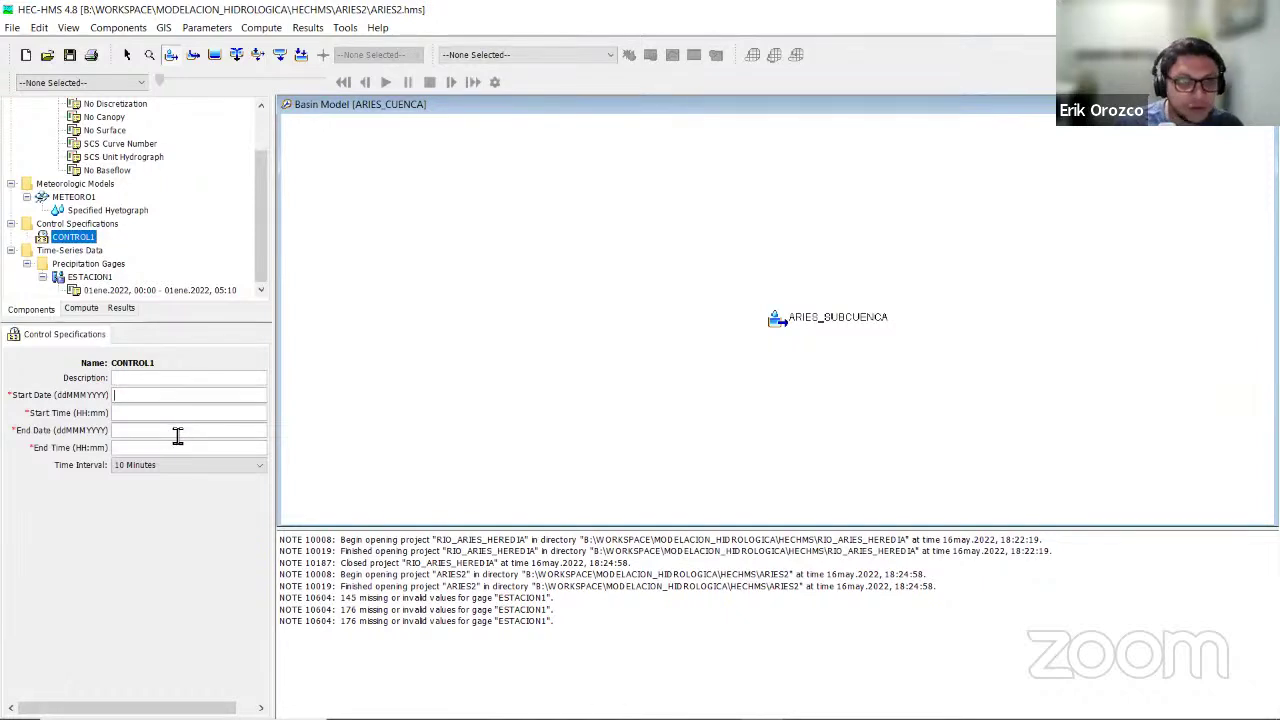
key("ctrl+v")
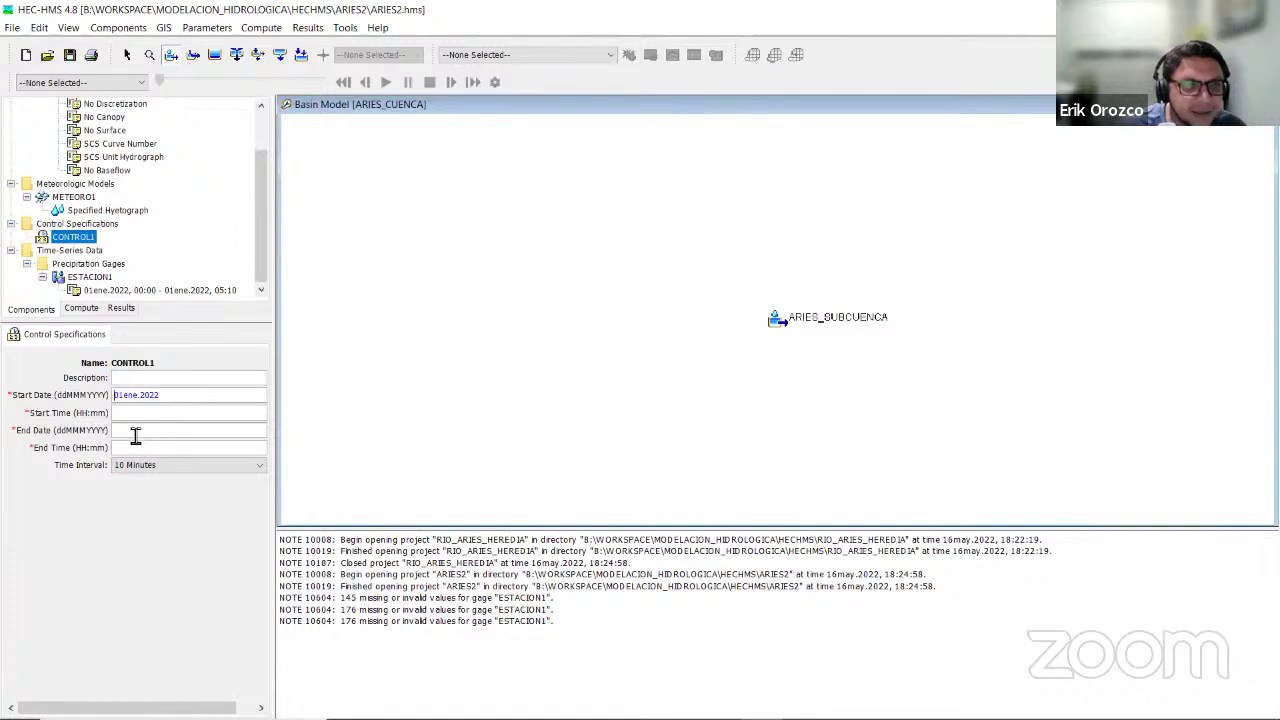
left_click(135, 432)
key("ctrl+v")
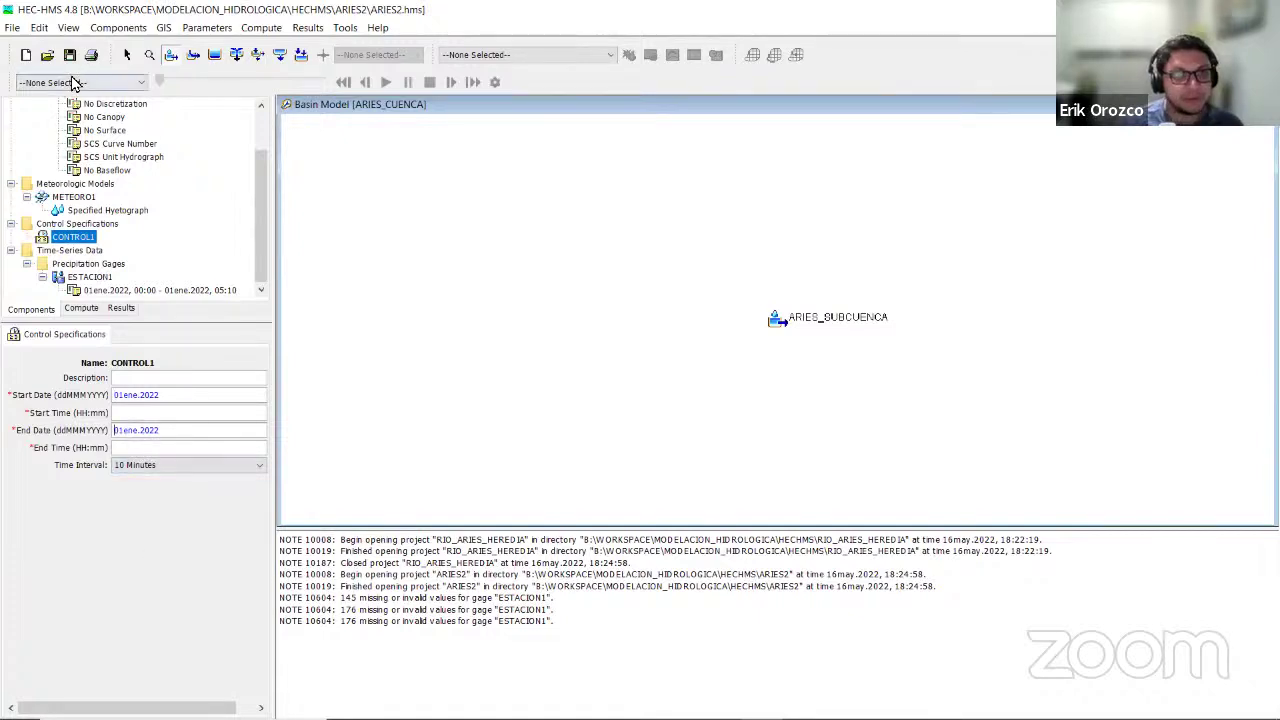
left_click(69, 57)
Try entering 01ENE2022, without the period, as CONTROL1's start and end dates, and save the project.
left_click(145, 402)
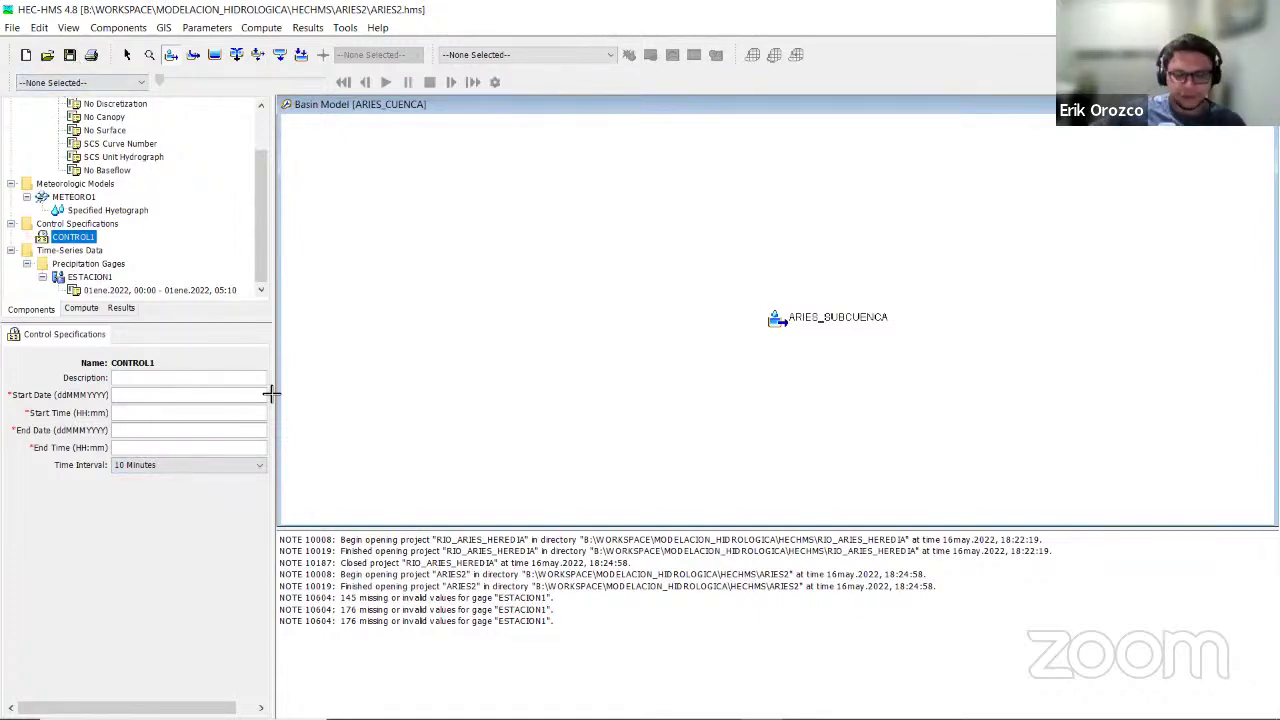
type("01ENE")
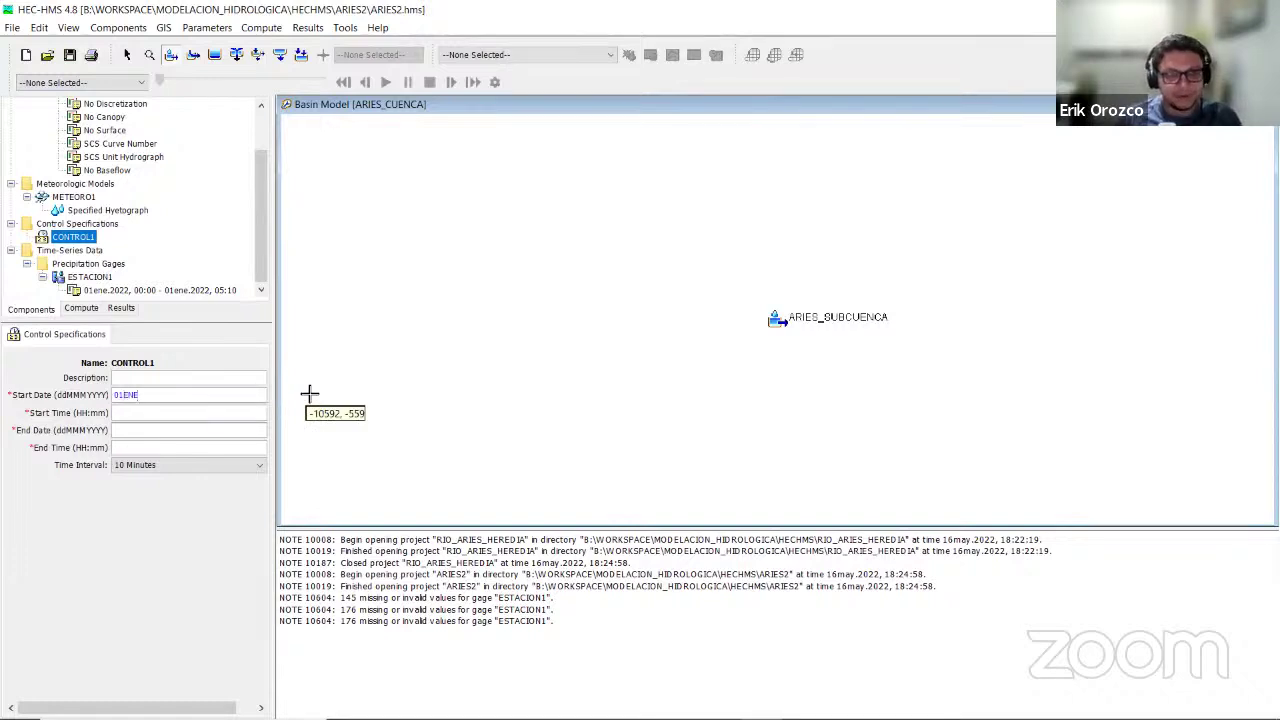
type("2022")
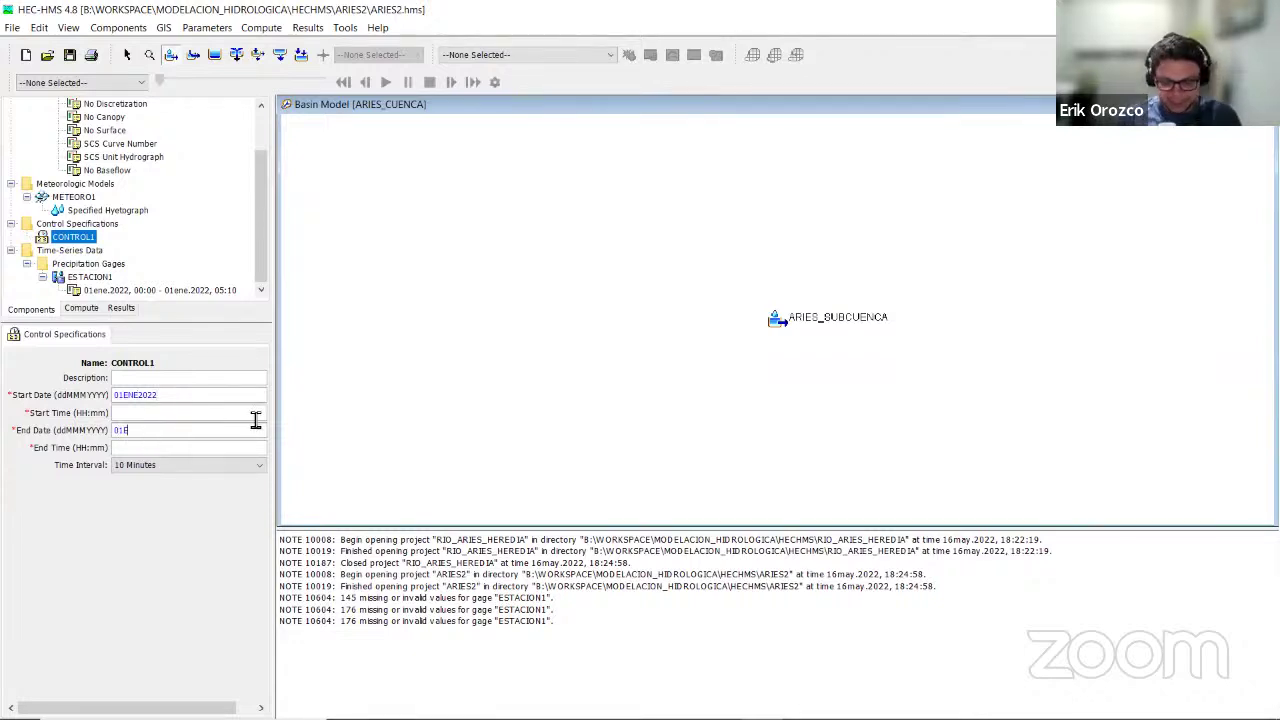
type("01ENE2022")
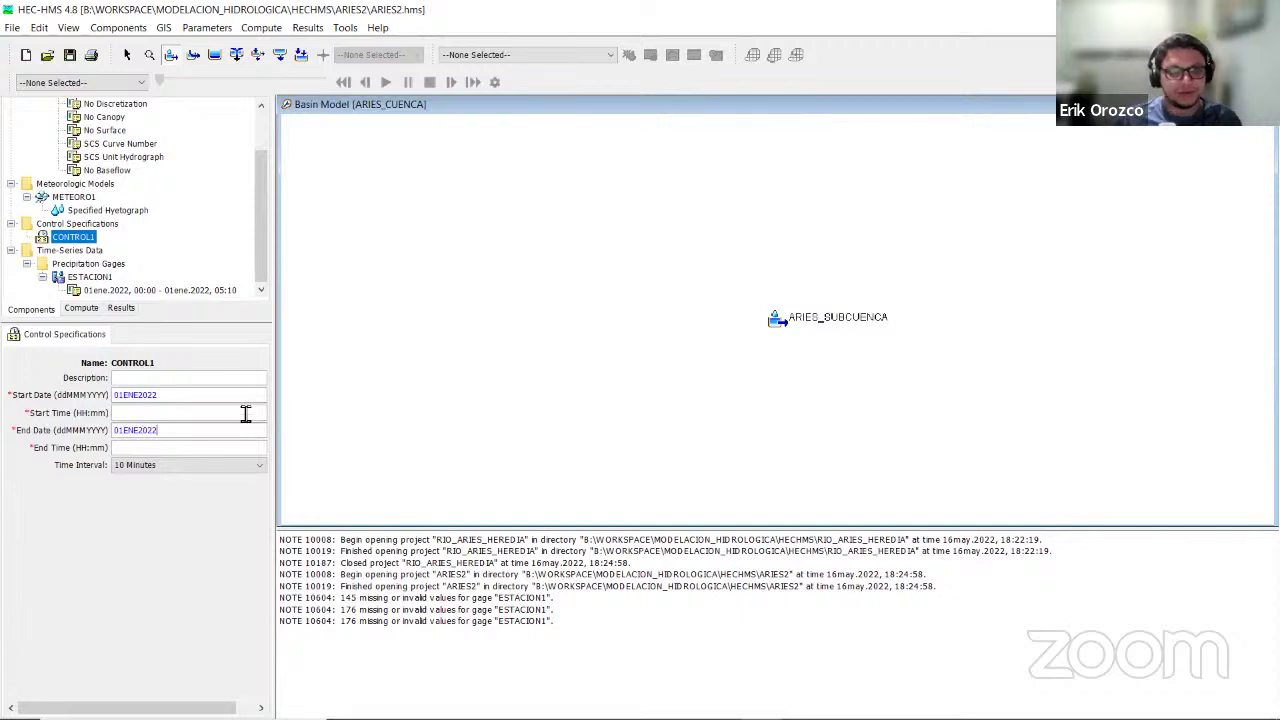
left_click(70, 55)
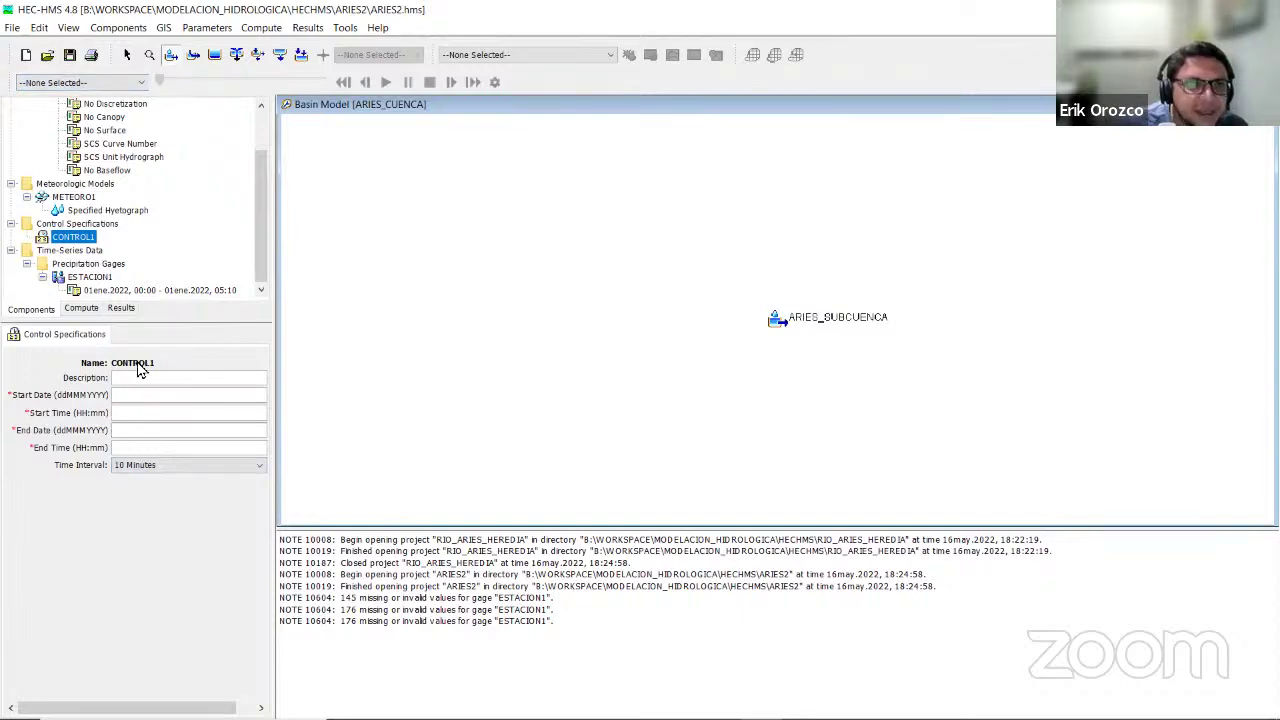
Set both the start and end dates of ESTACION1's time window to 01ene.2000.
left_click(153, 290)
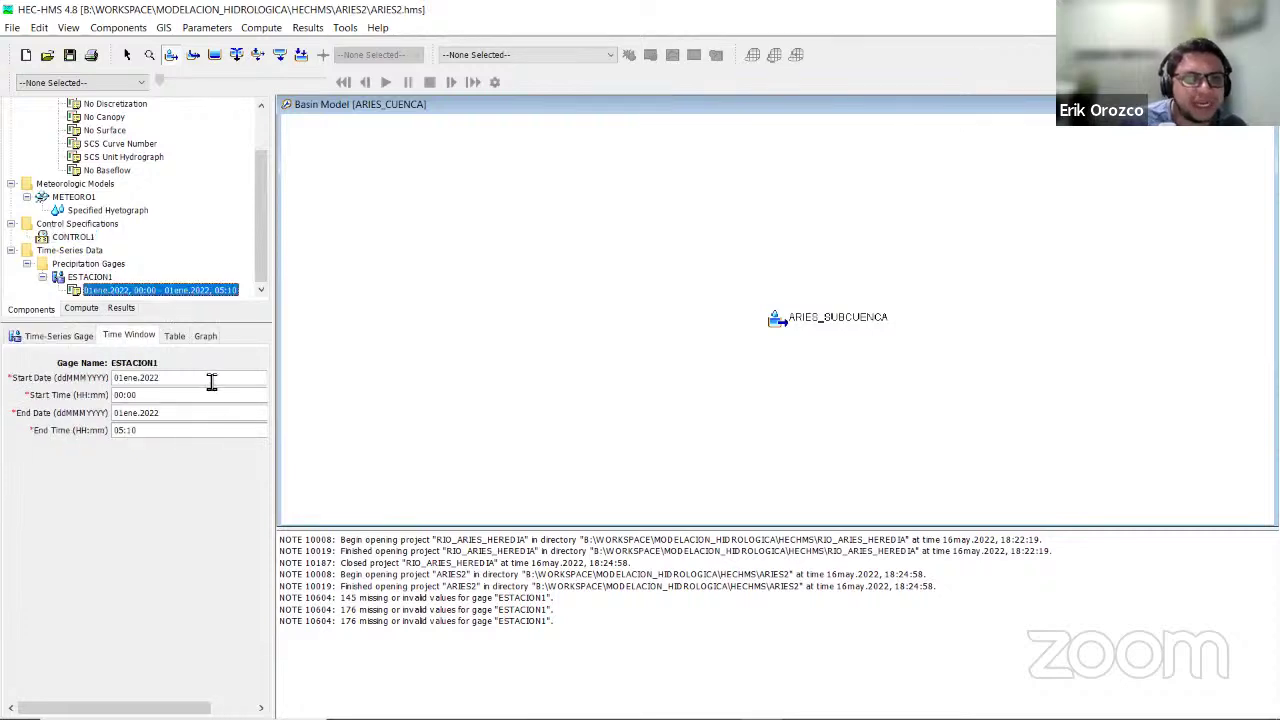
left_click(214, 382)
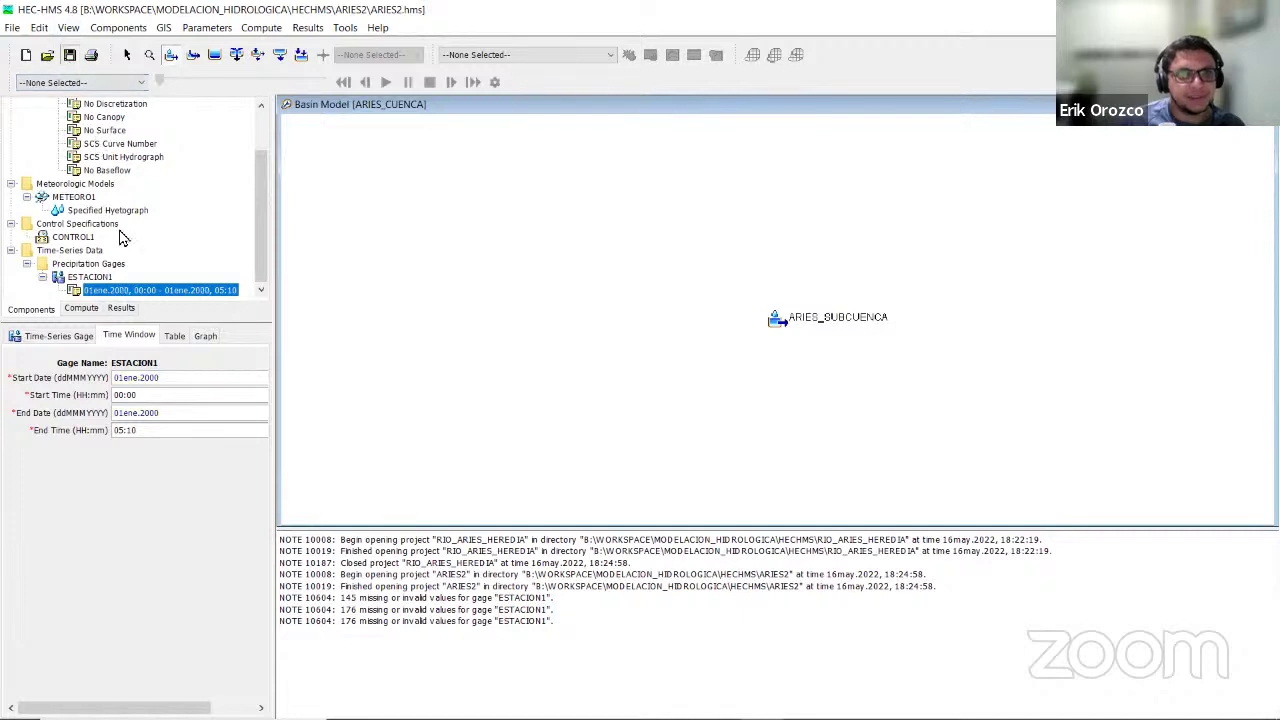
Try to set CONTROL1 to run from 01ene2000 at 00:00 to 01ene2000 at 12:00, and save the project.
left_click(88, 241)
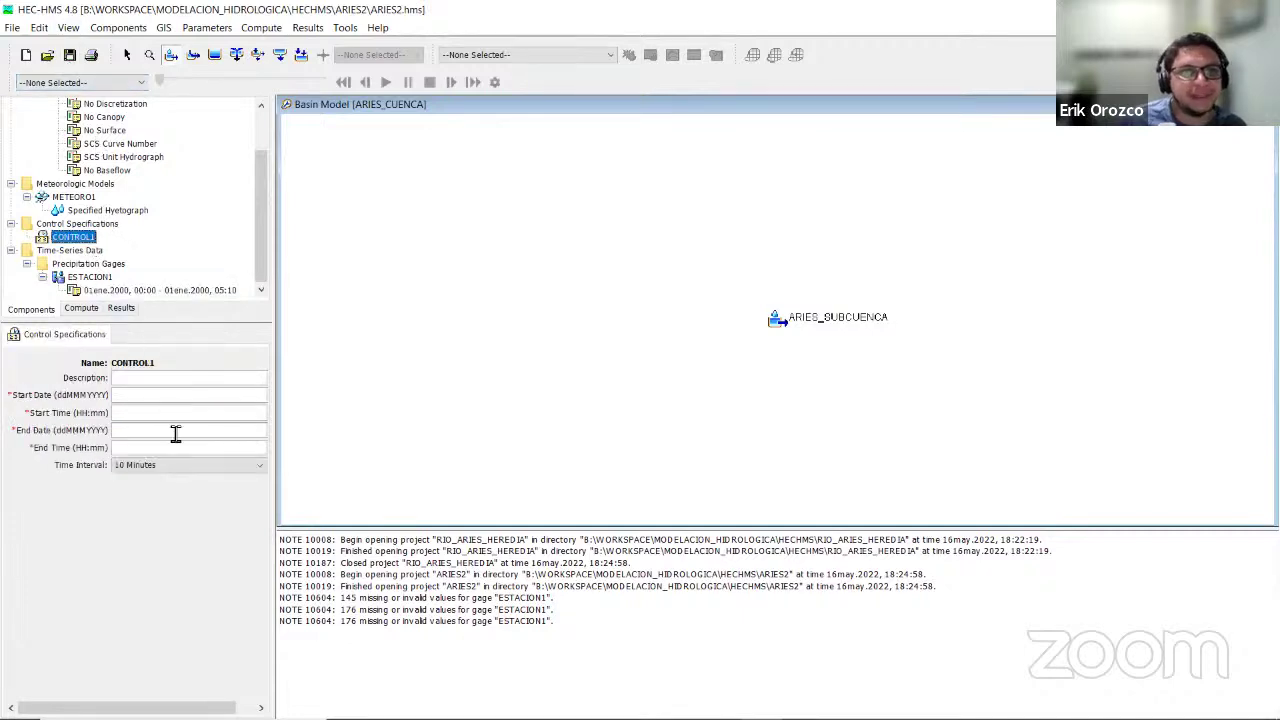
left_click(140, 397)
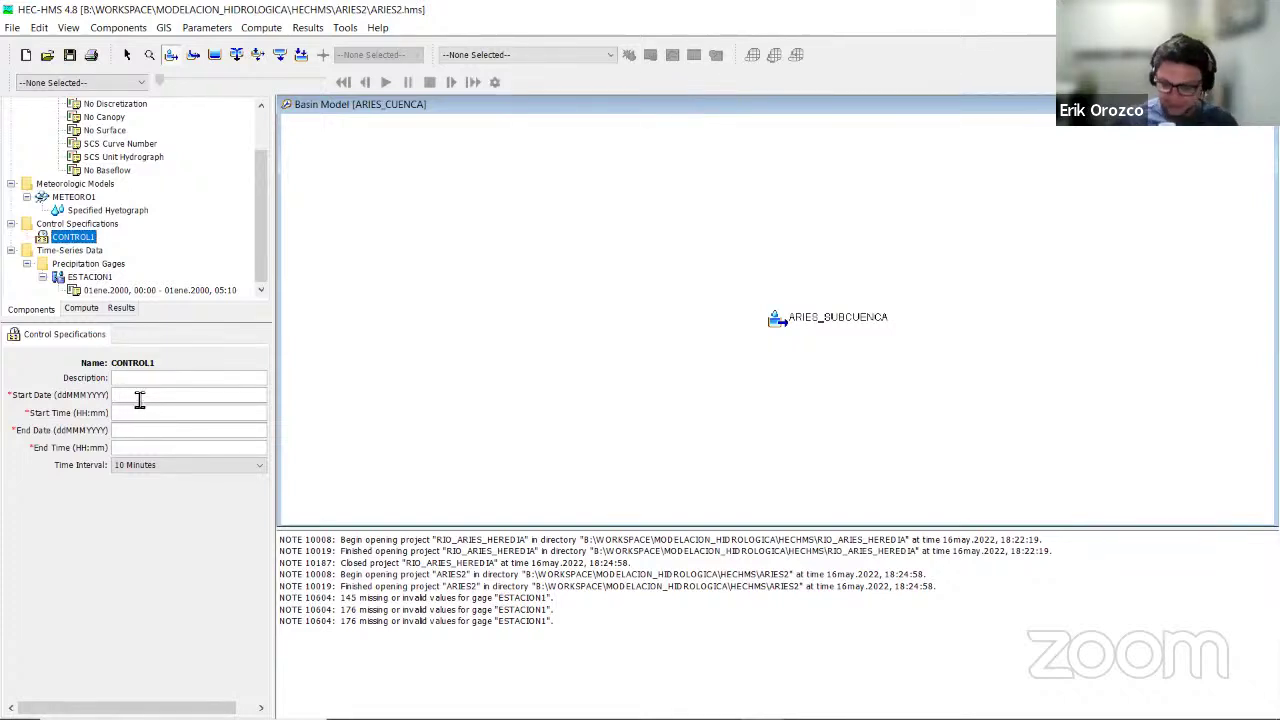
type("01")
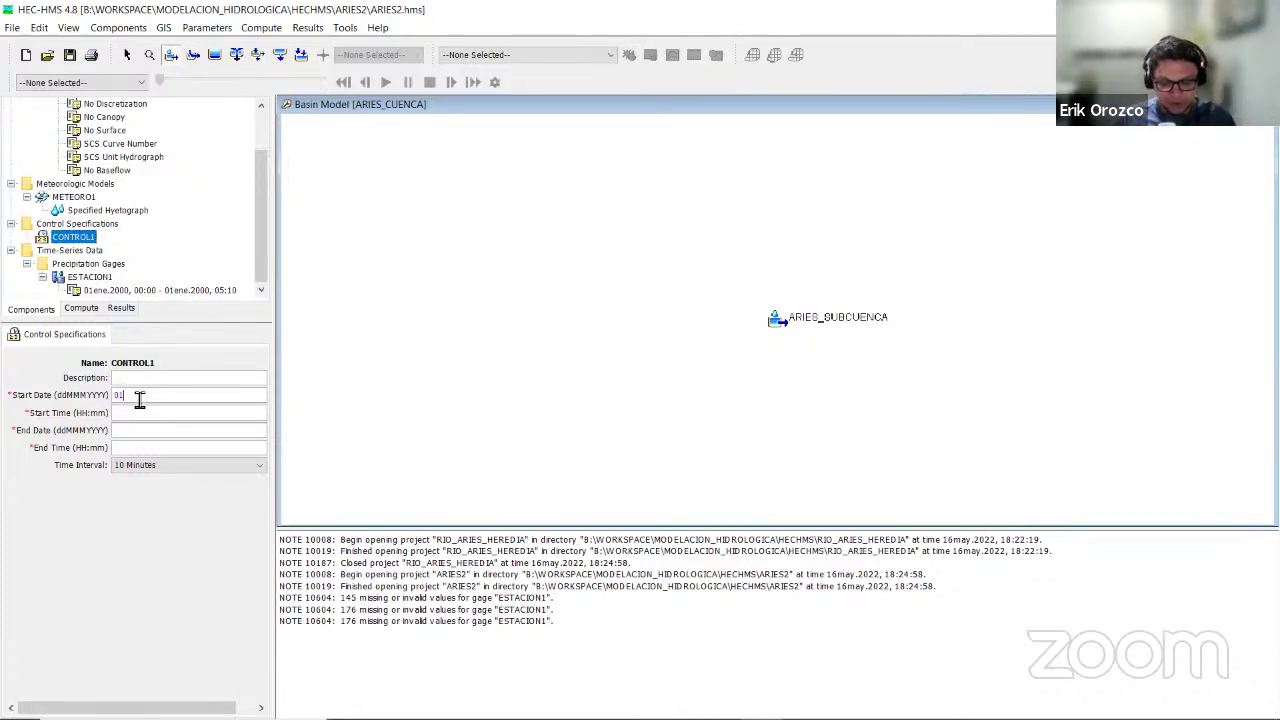
type("ene2000")
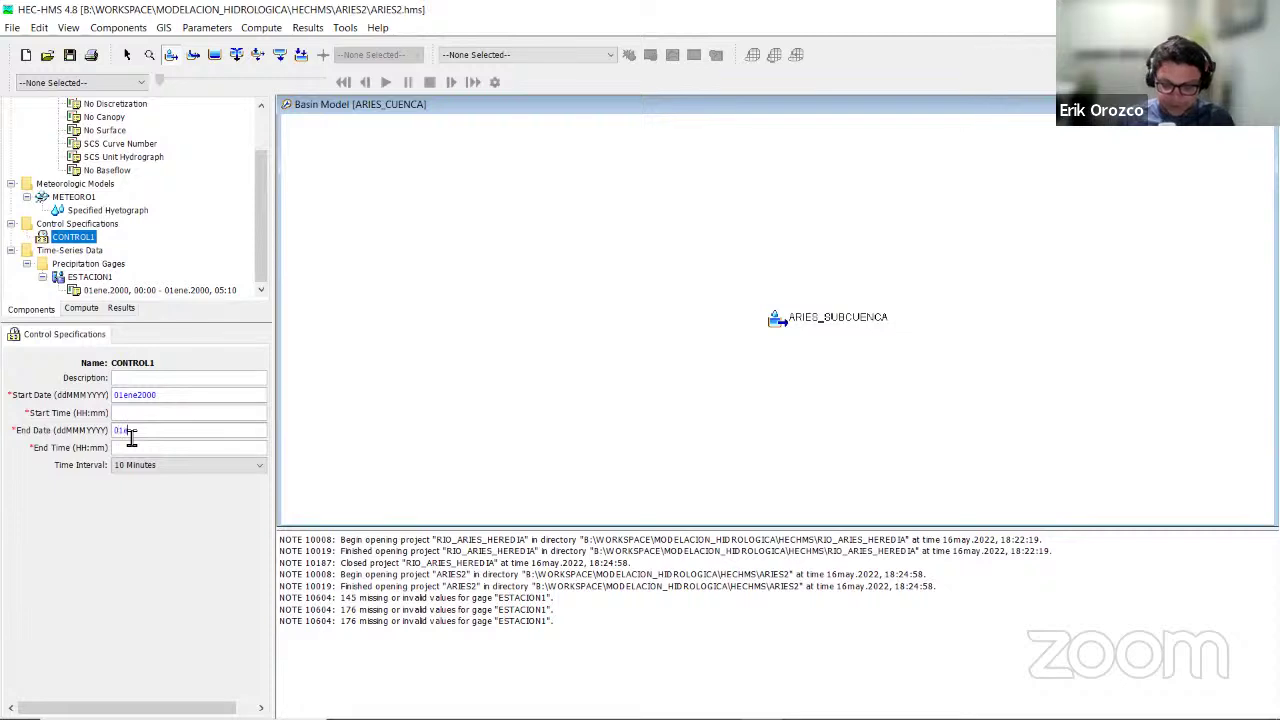
left_click(131, 437)
type("01ene2000")
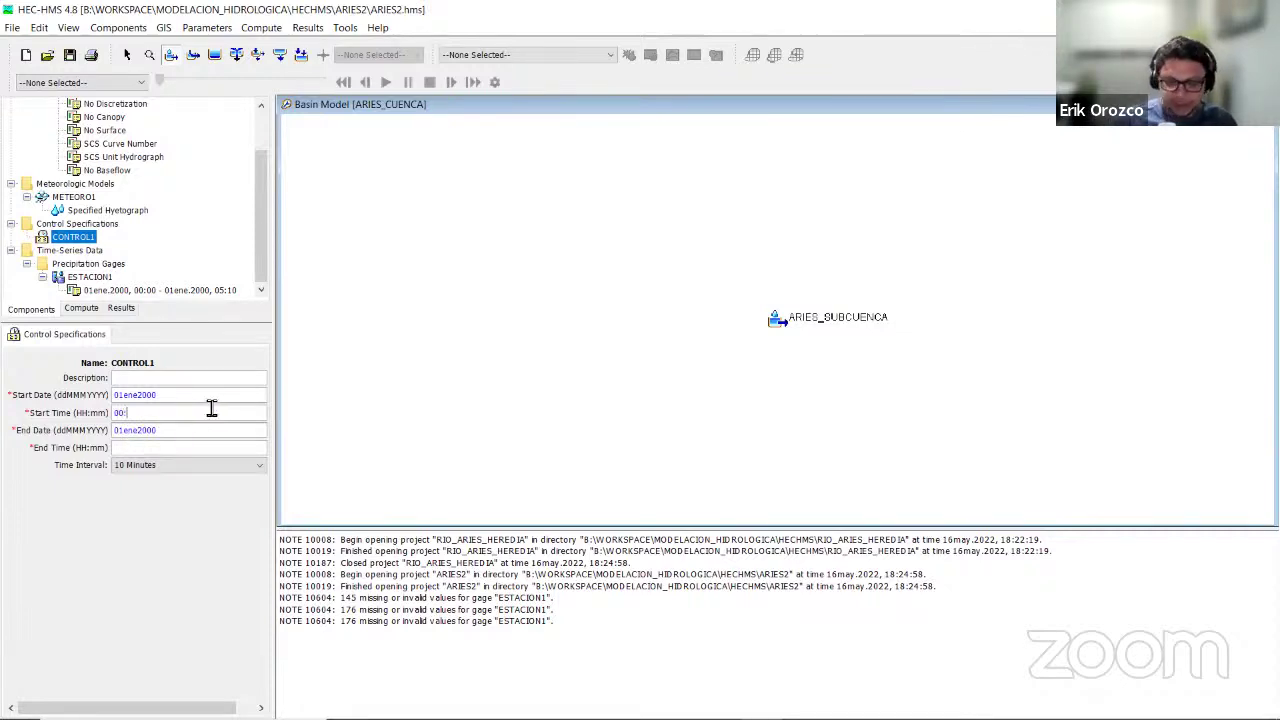
left_click(143, 449)
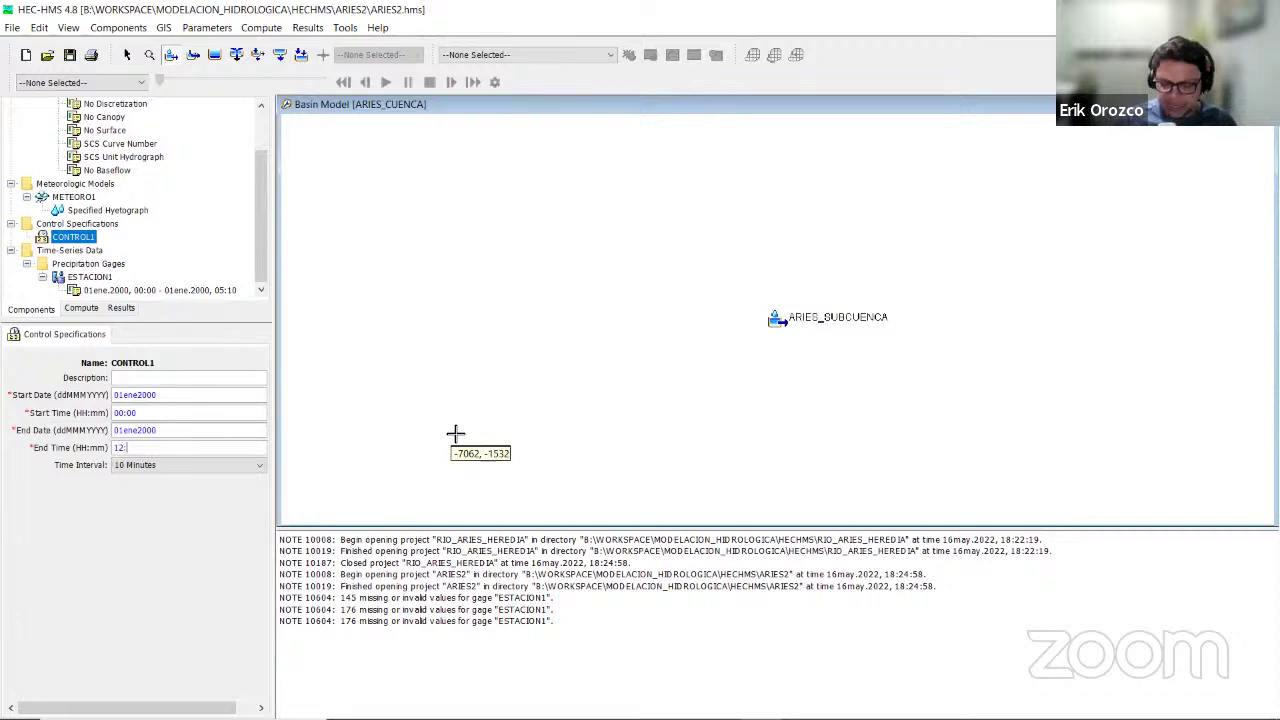
type("12:00")
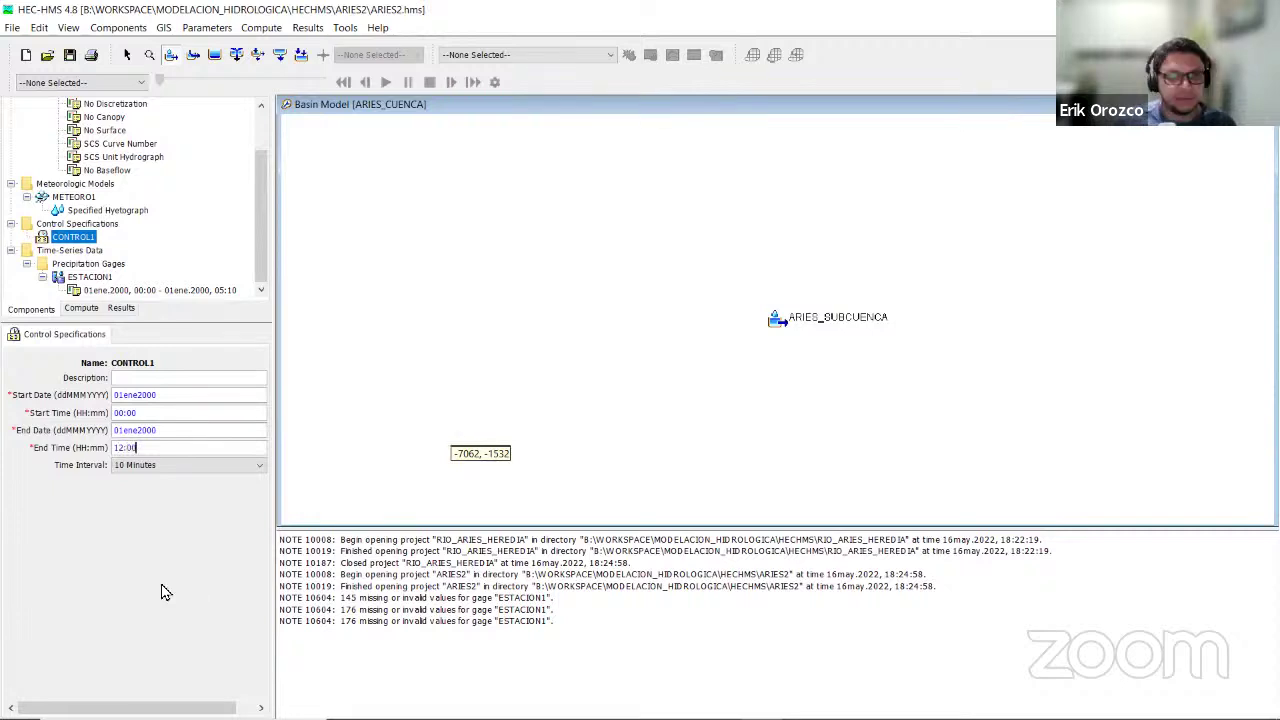
left_click(138, 380)
left_click(66, 59)
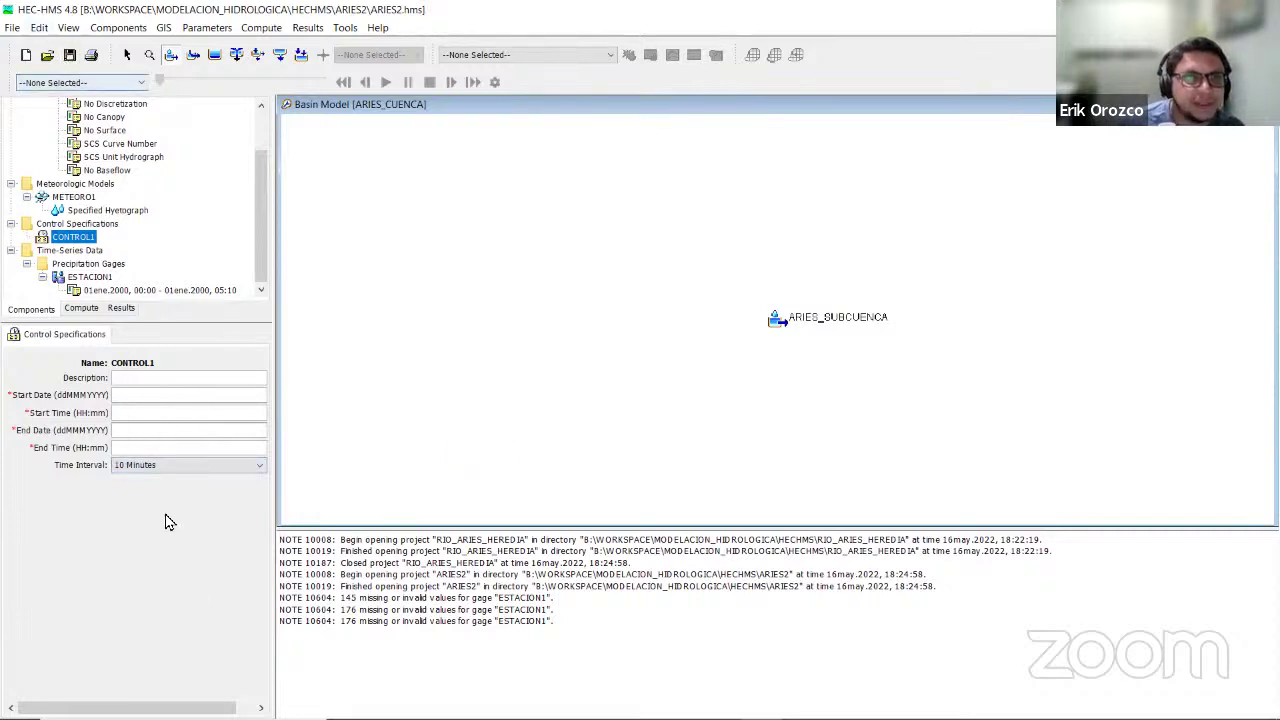
Delete the CONTROL1 control specifications from the project.
left_click(76, 240)
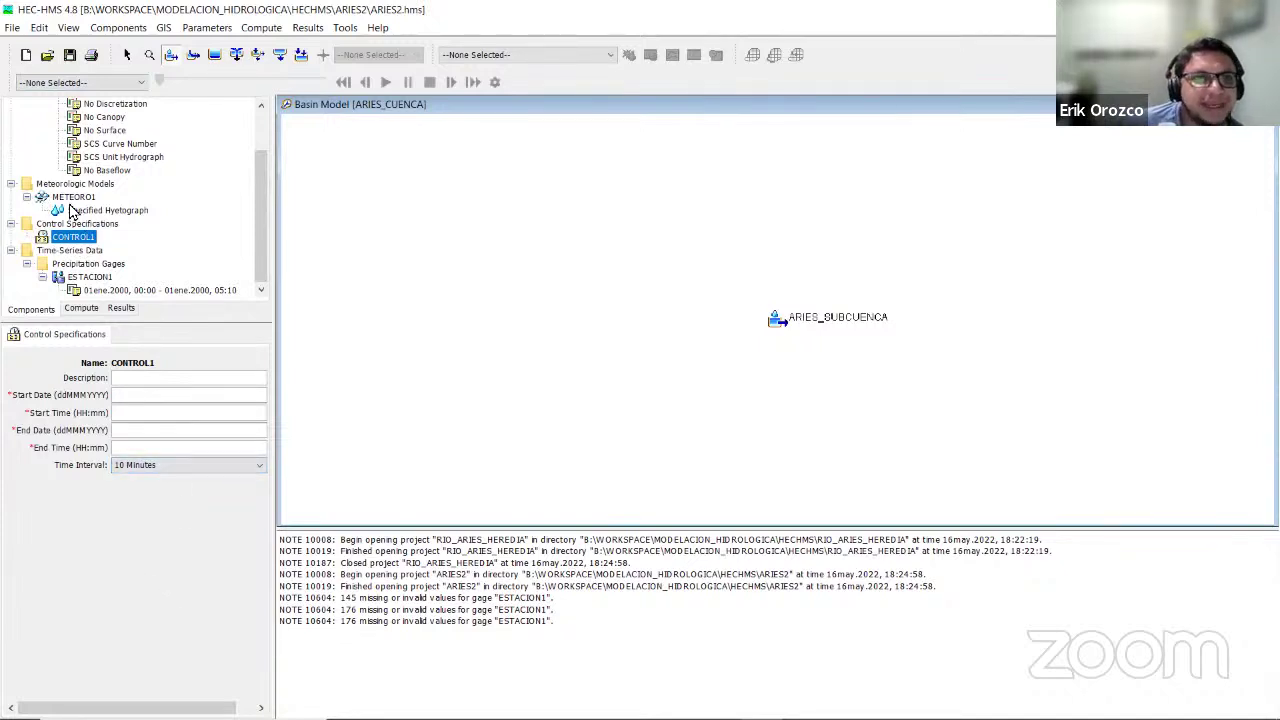
left_click(72, 226)
left_click(70, 238)
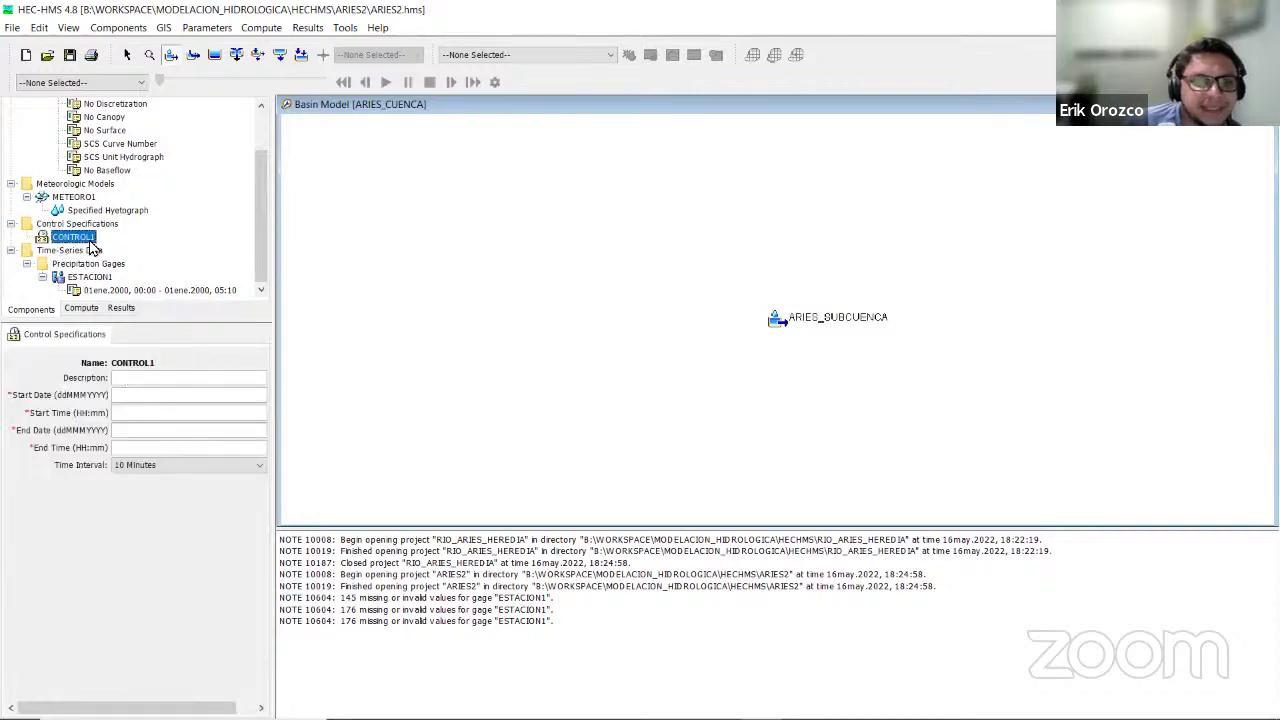
right_click(86, 240)
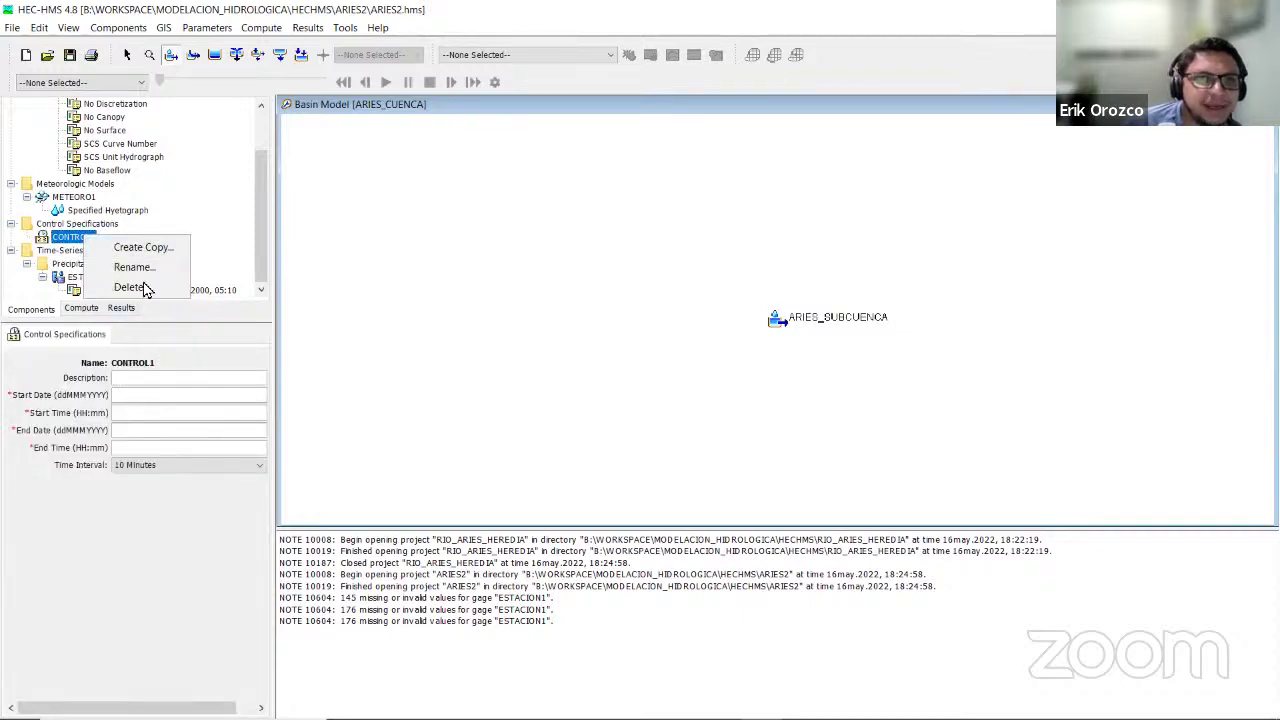
left_click(134, 286)
left_click(127, 432)
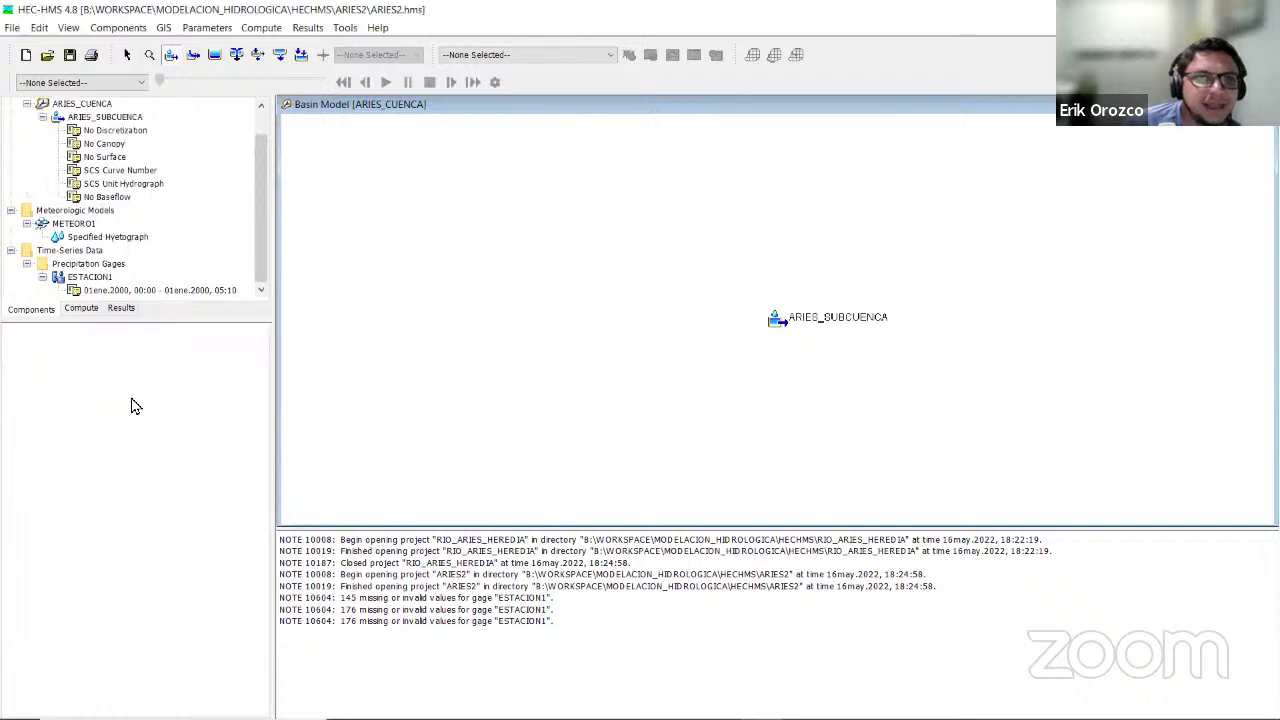
Create a new control specifications component named CONTROL2.
left_click(115, 30)
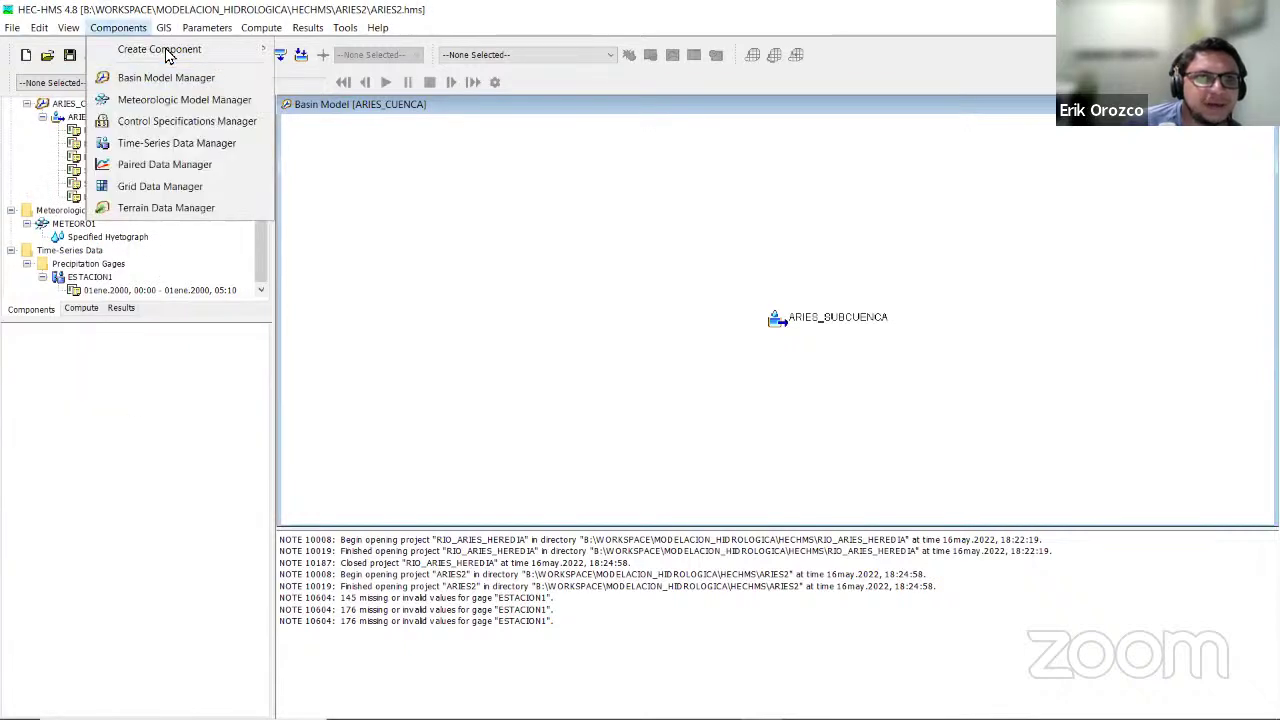
mouse_move(166, 52)
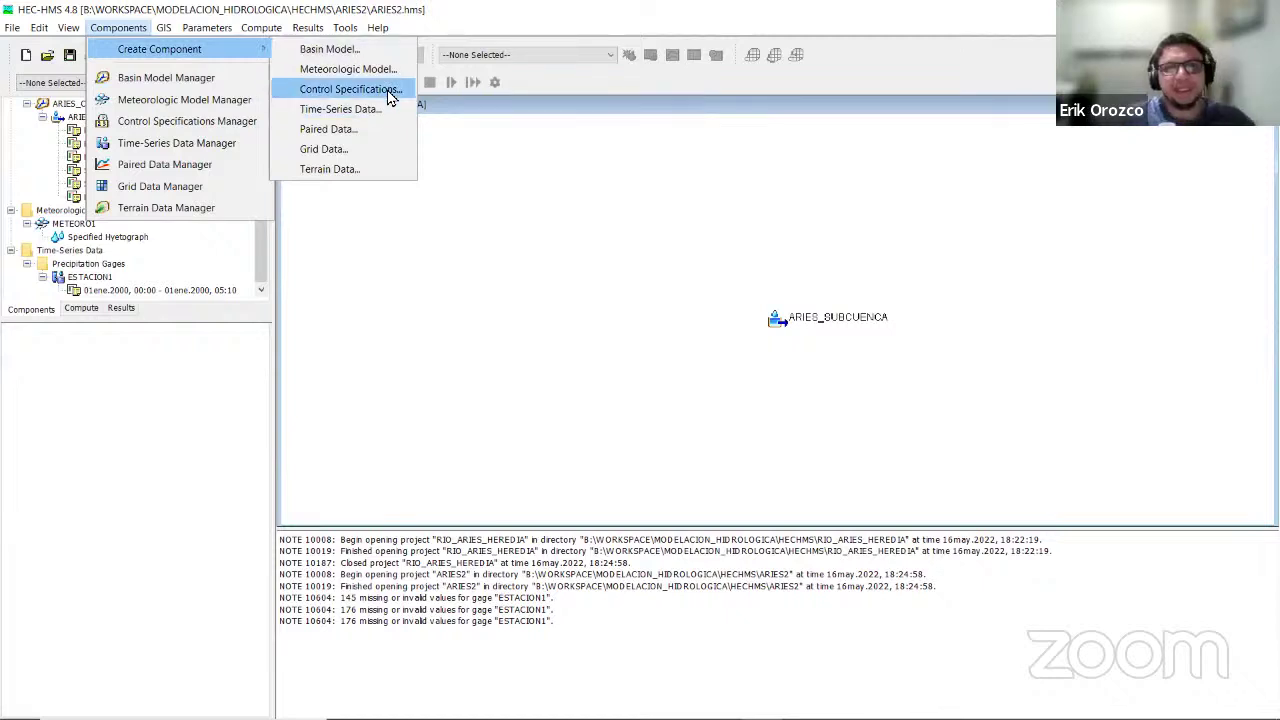
left_click(390, 92)
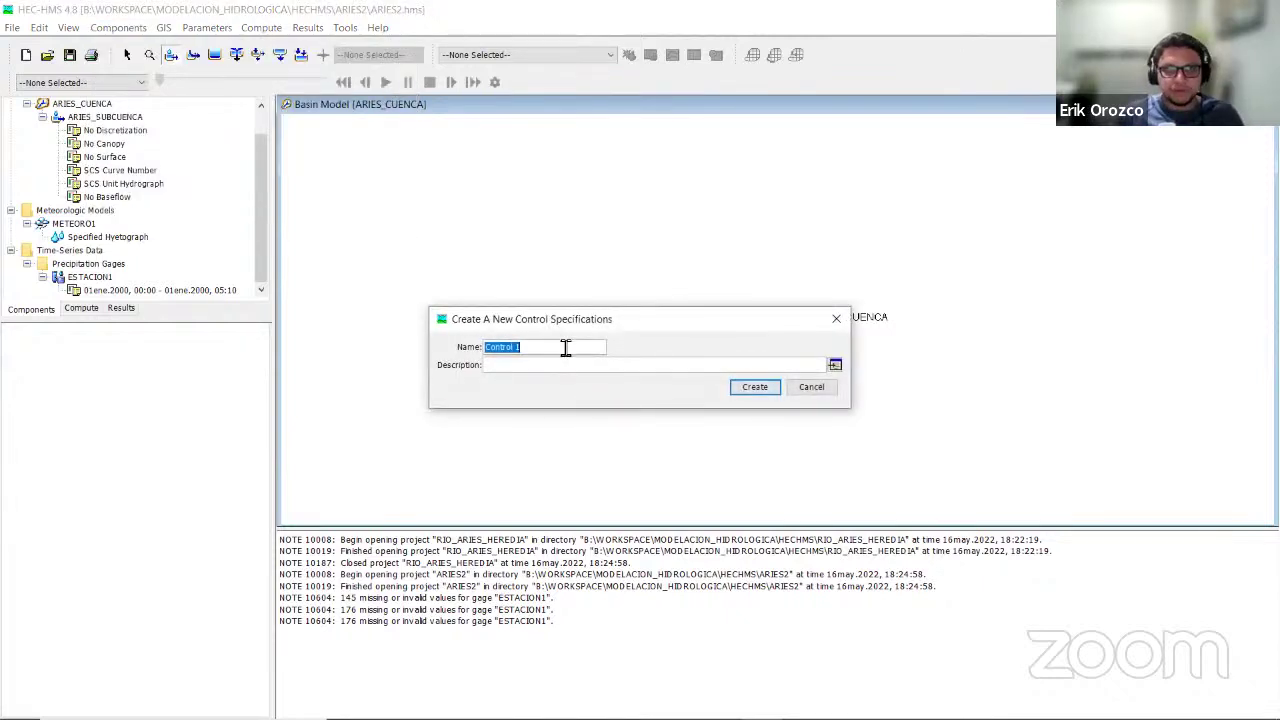
left_click(560, 348)
key("BackSpace")
key("BackSpace")
key("BackSpace")
key("BackSpace")
key("BackSpace")
key("BackSpace")
key("BackSpace")
key("BackSpace")
key("BackSpace")
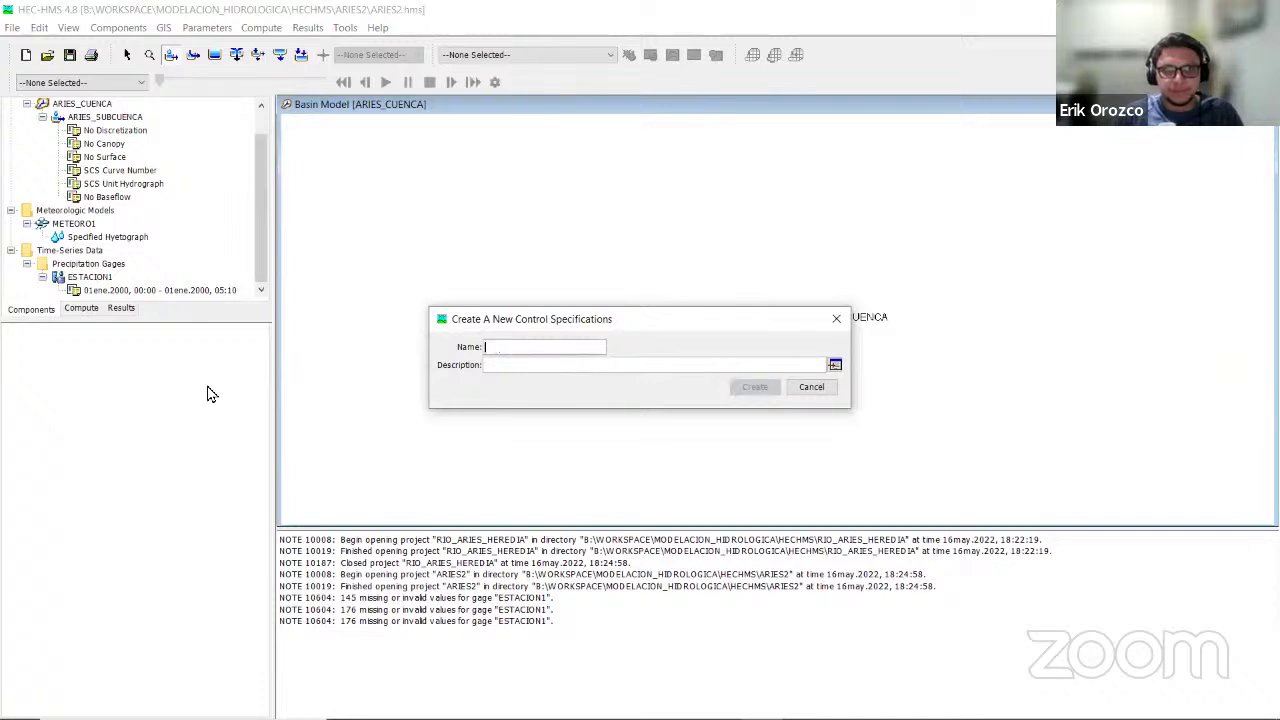
type("CONTROL2")
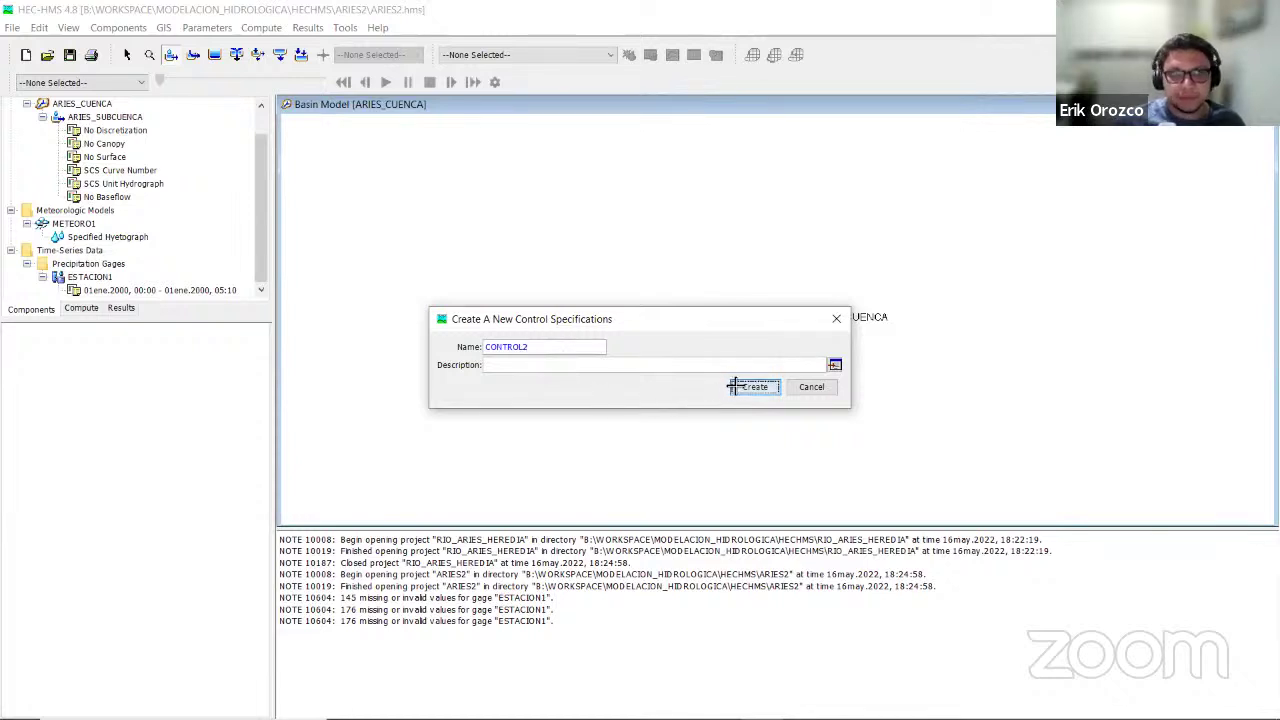
left_click(737, 386)
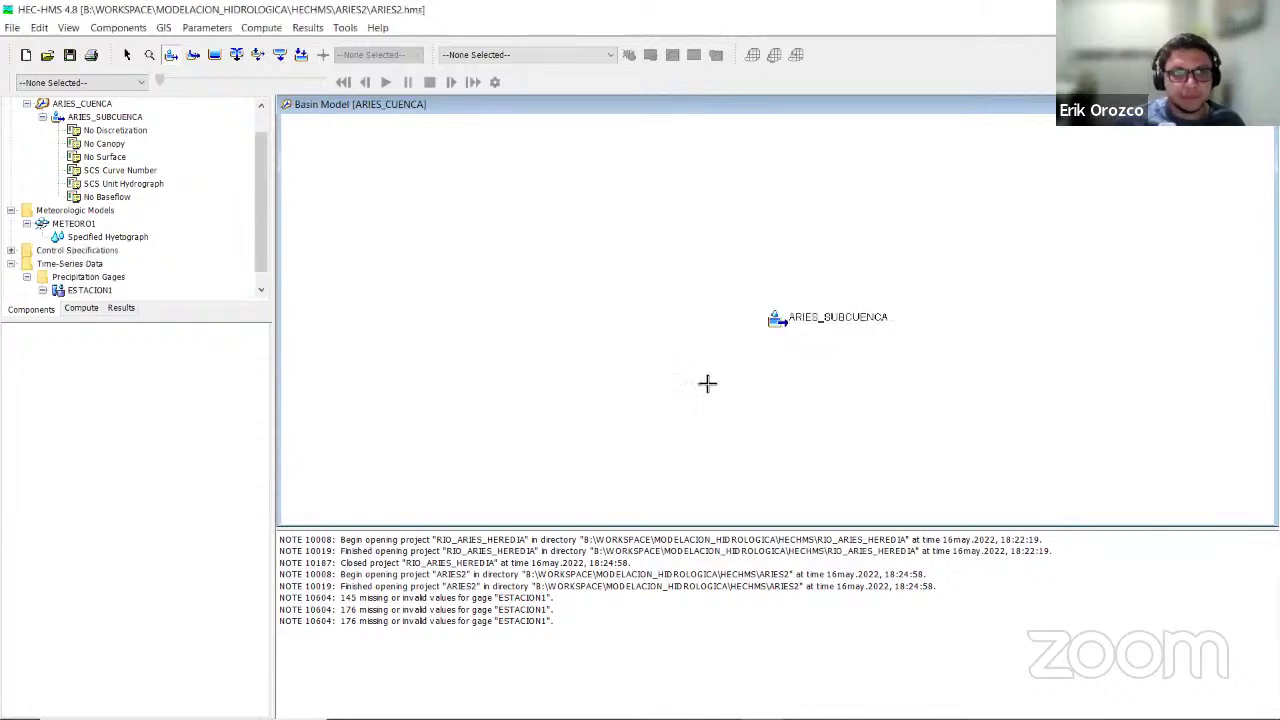
Copy the start date 01ene.2000 from ESTACION1's time window into CONTROL2's start date, and set its start time to 00:00.
left_click(11, 250)
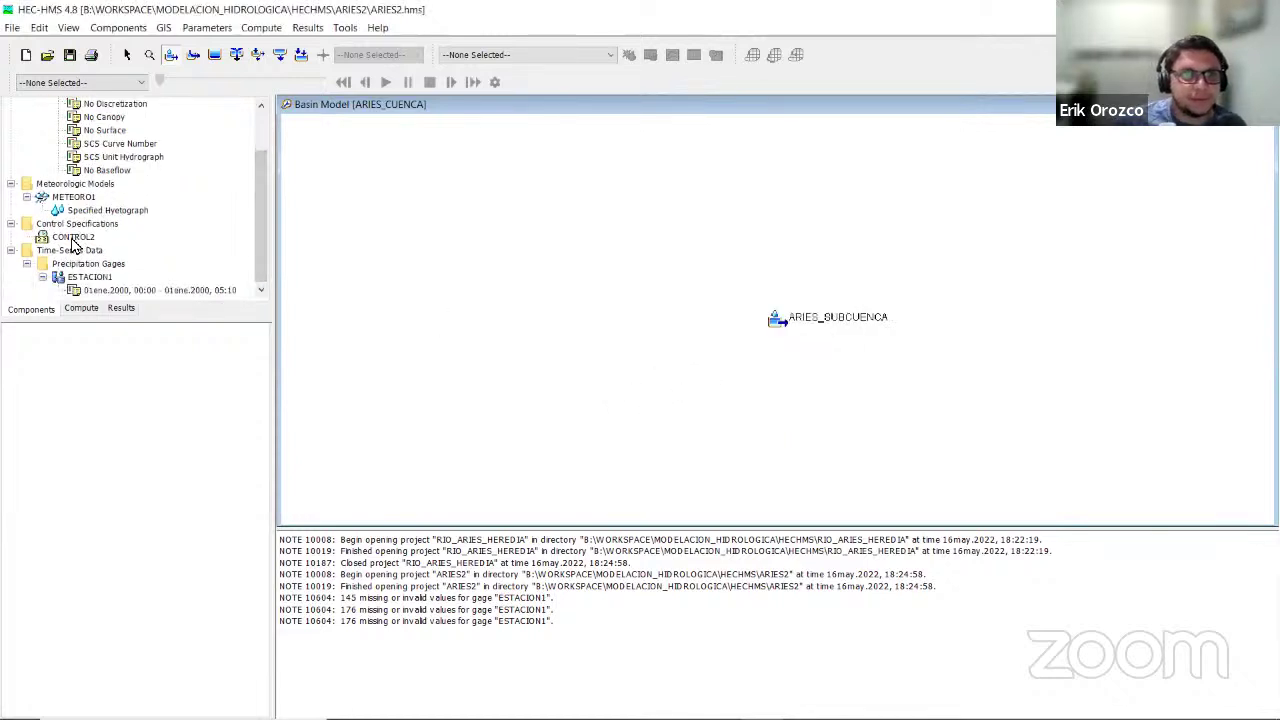
left_click(72, 240)
left_click(150, 396)
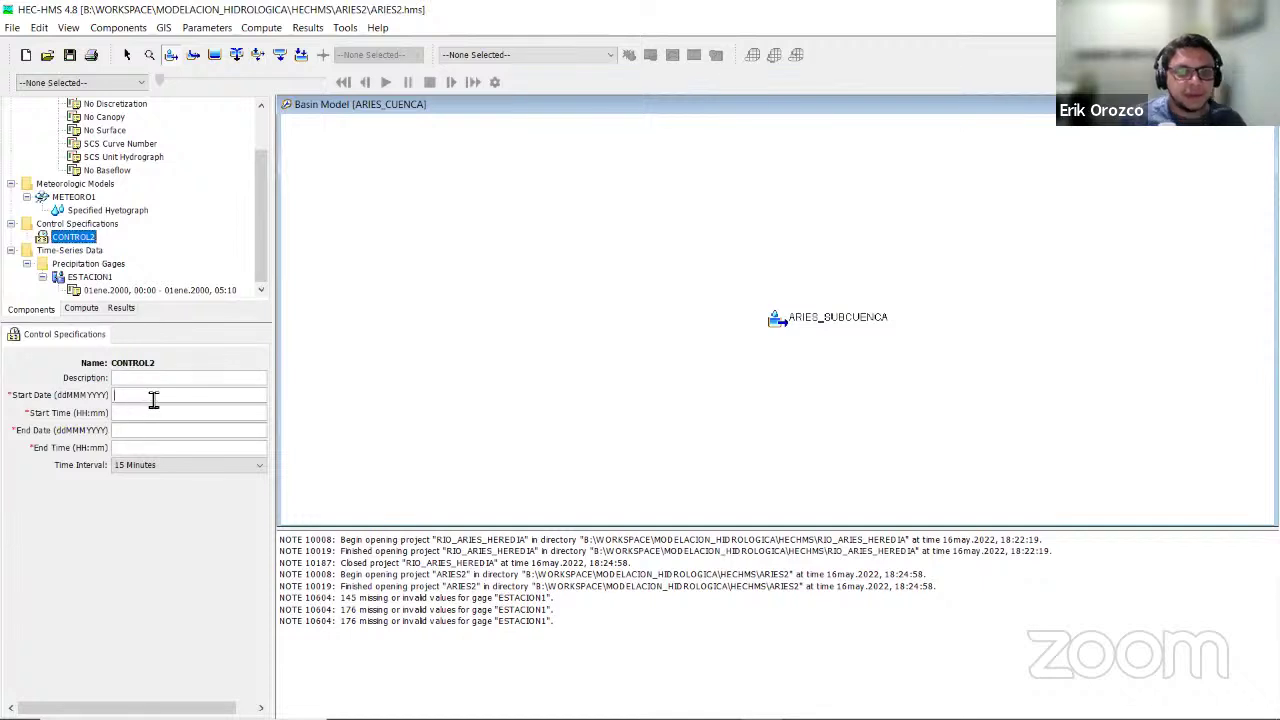
left_click(115, 290)
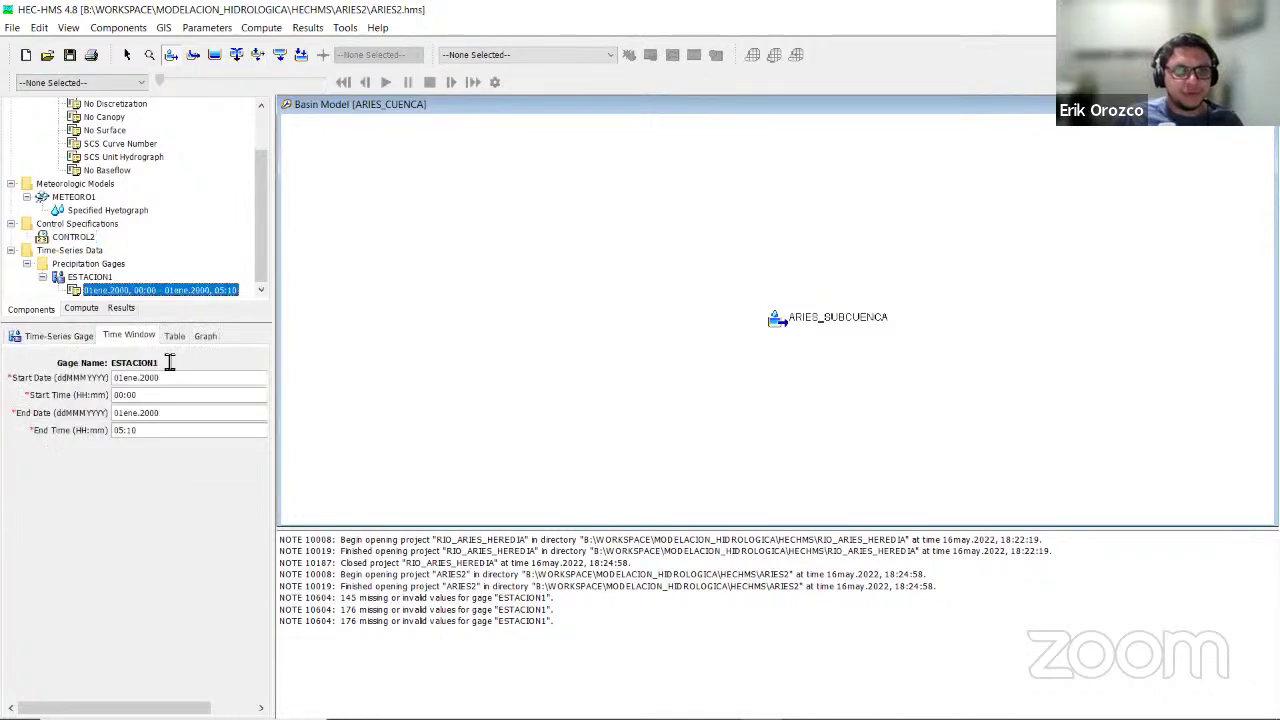
left_click_drag(172, 379, 80, 384)
key("ctrl+c")
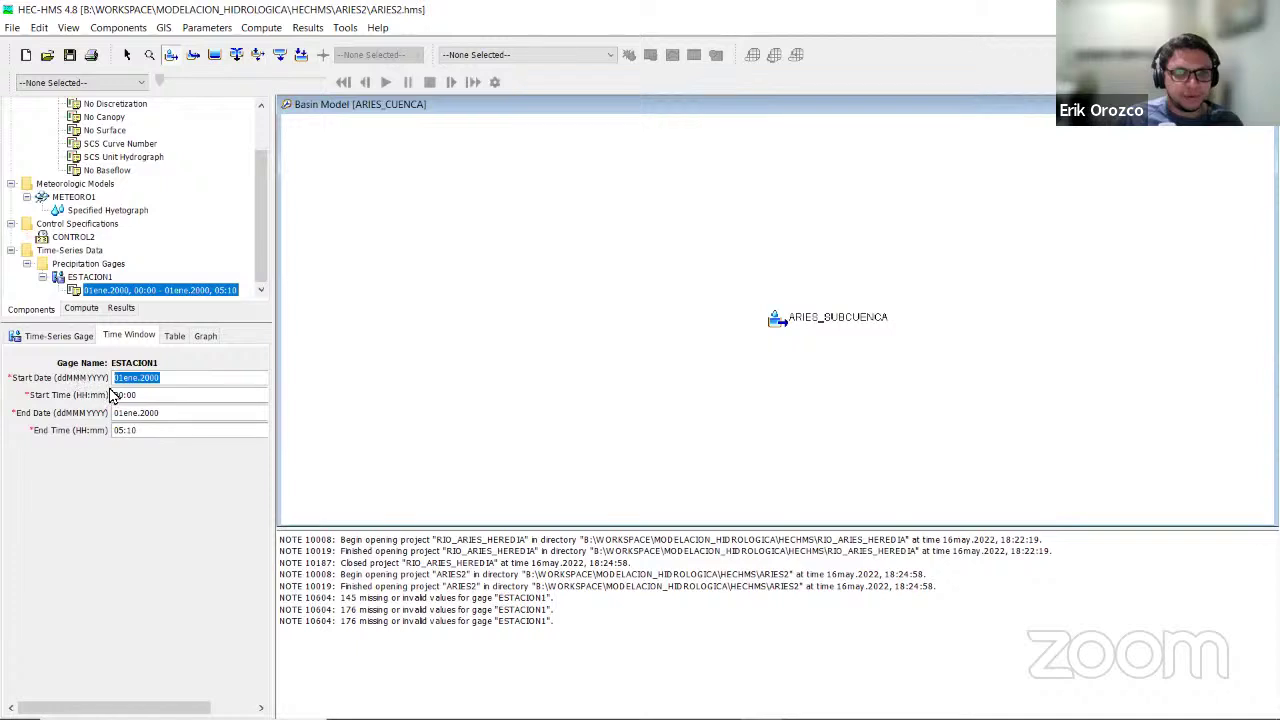
left_click(78, 238)
left_click(181, 395)
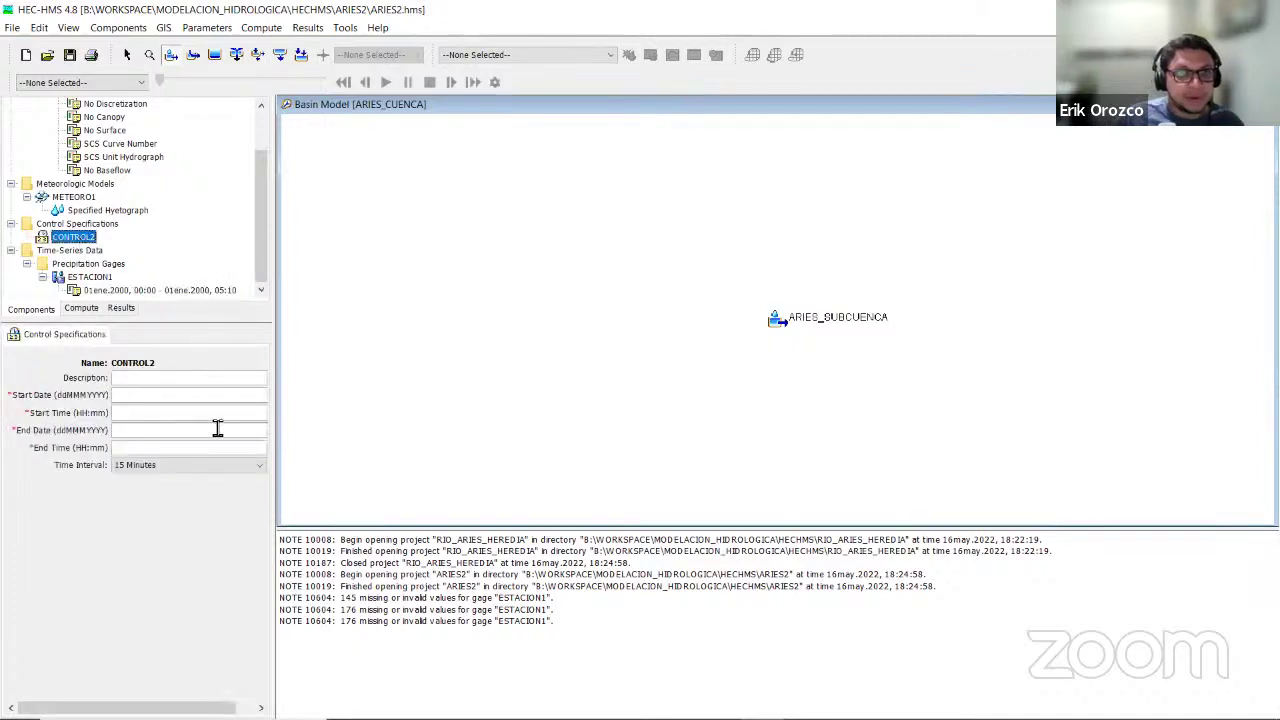
key("ctrl+v")
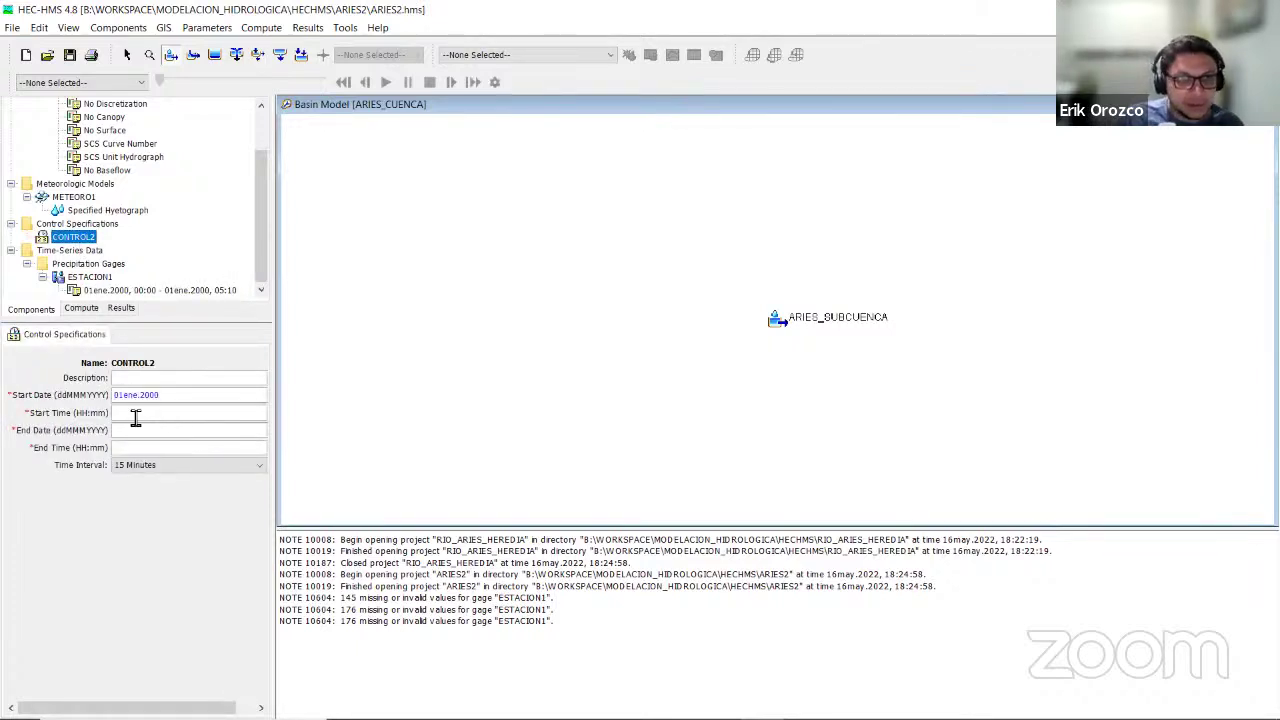
left_click(194, 418)
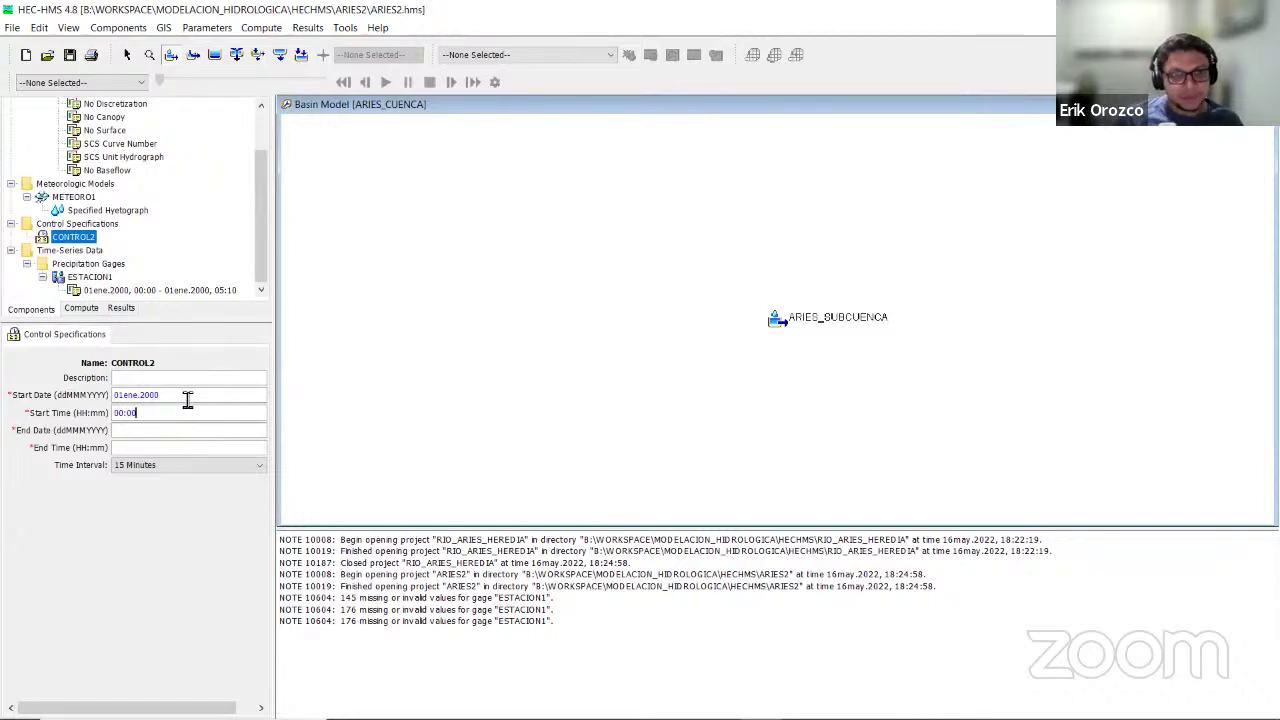
Copy CONTROL2's start date 01ene.2000 into its end date, and set the end time to 12:00.
left_click_drag(188, 399, 26, 396)
key("ctrl+c")
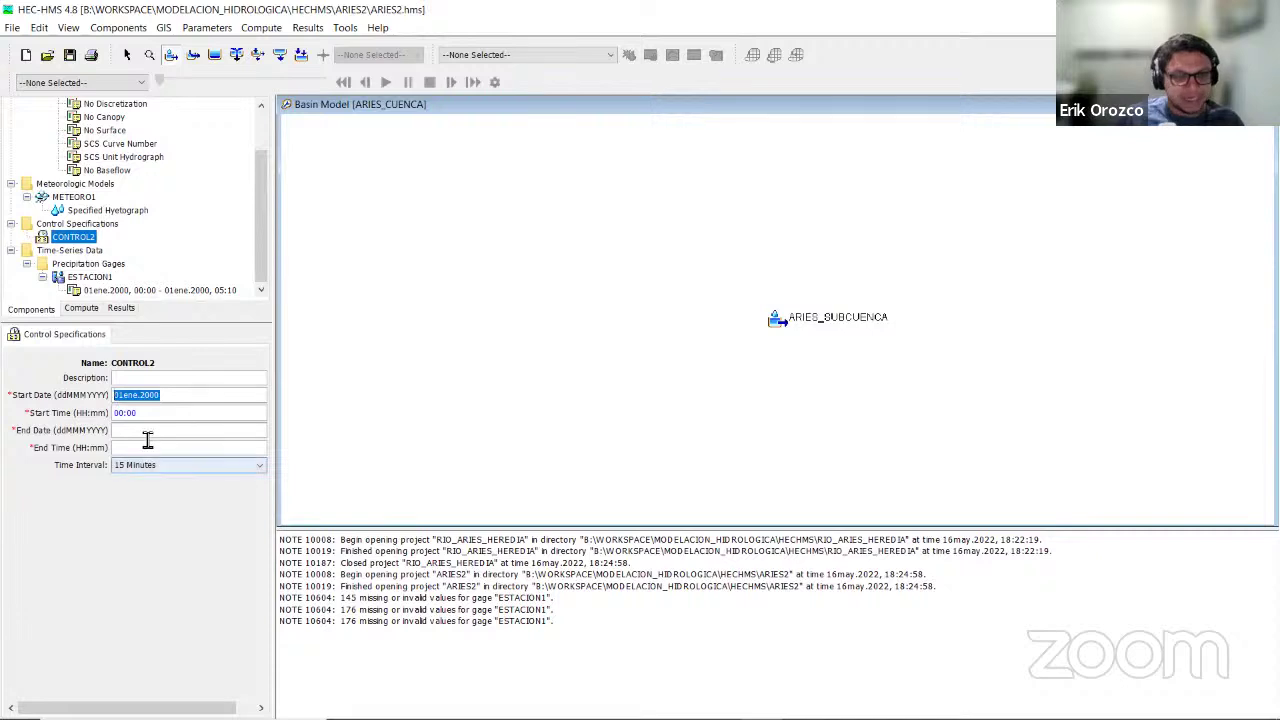
left_click(145, 435)
key("ctrl+v")
left_click(154, 452)
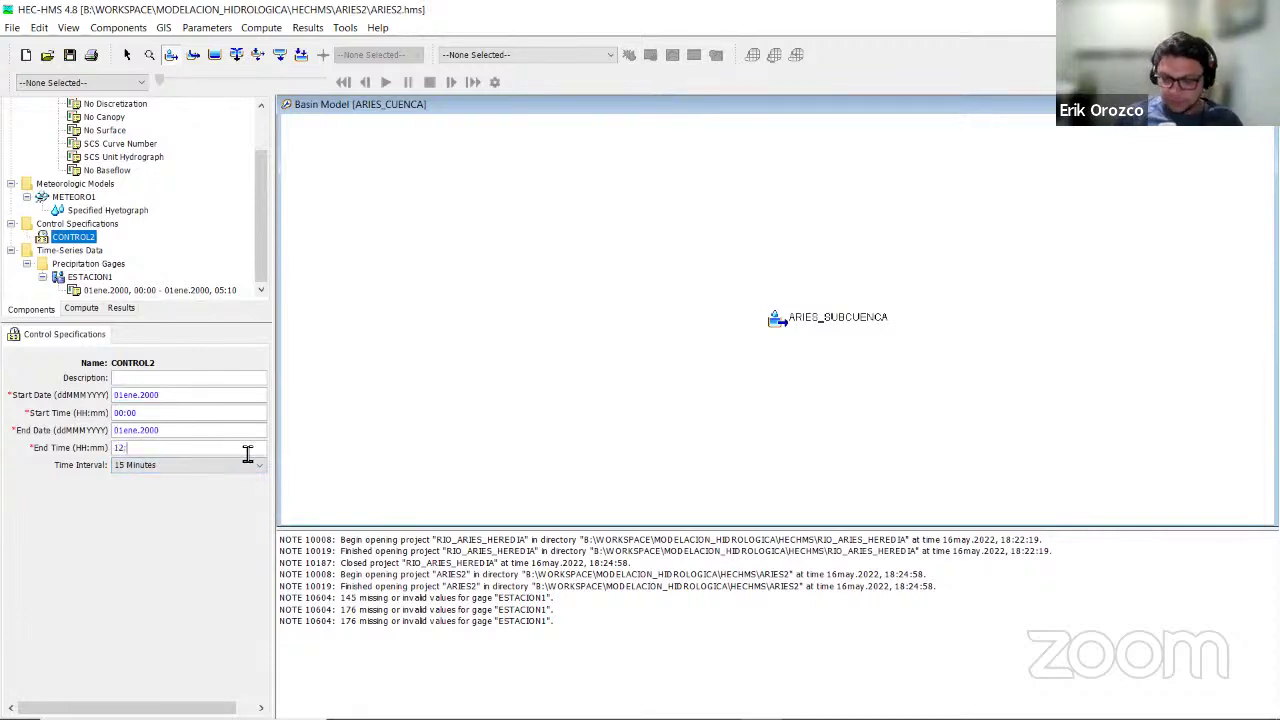
Set CONTROL2's time interval to 10 minutes and save the project.
left_click(183, 467)
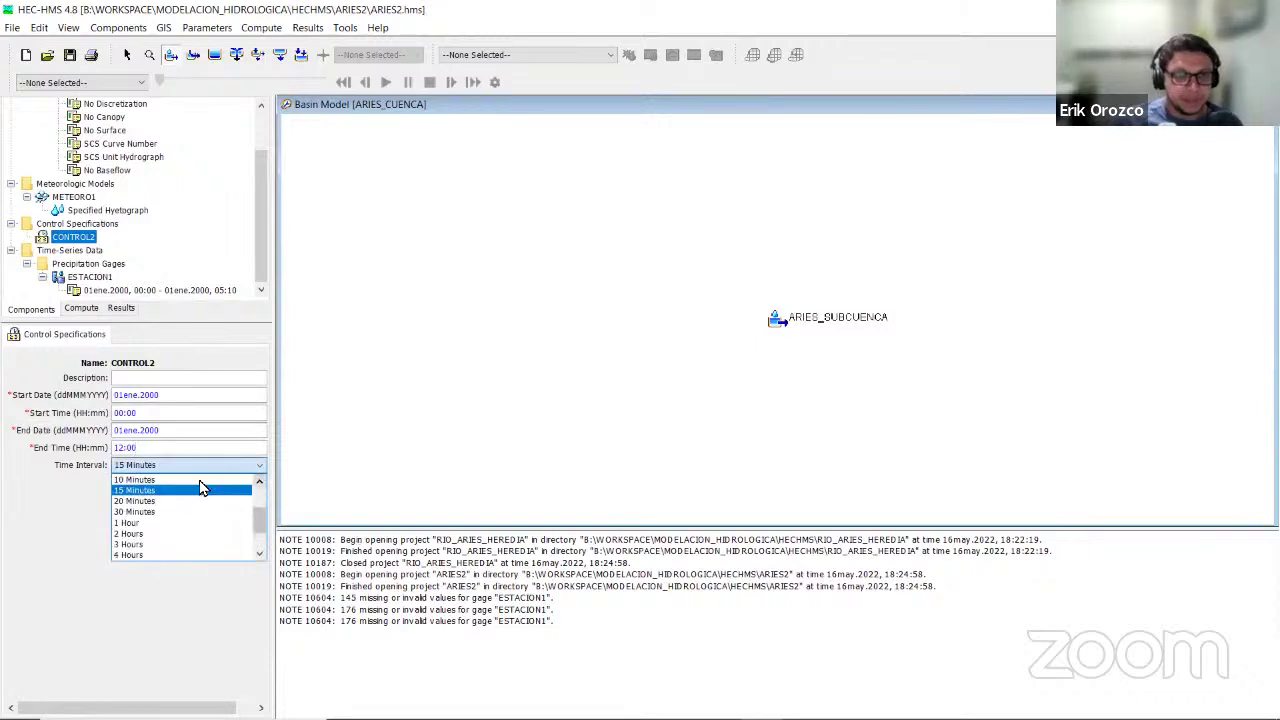
left_click(200, 480)
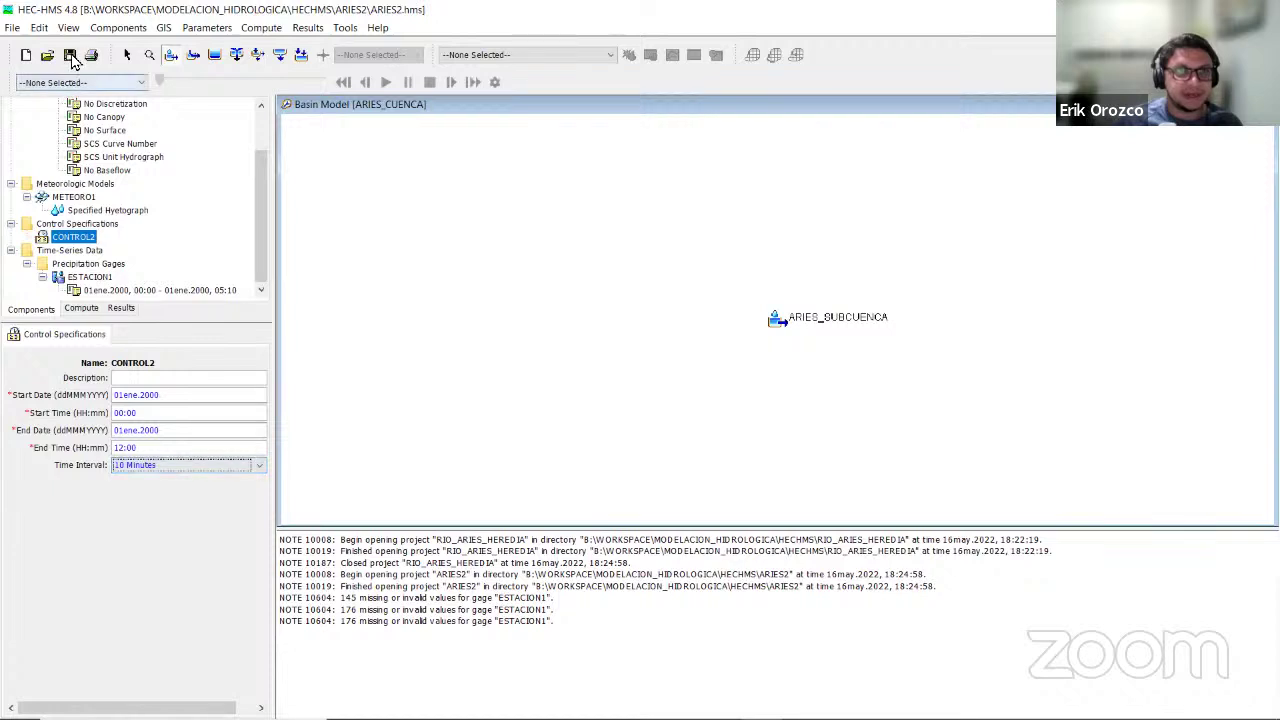
left_click(72, 58)
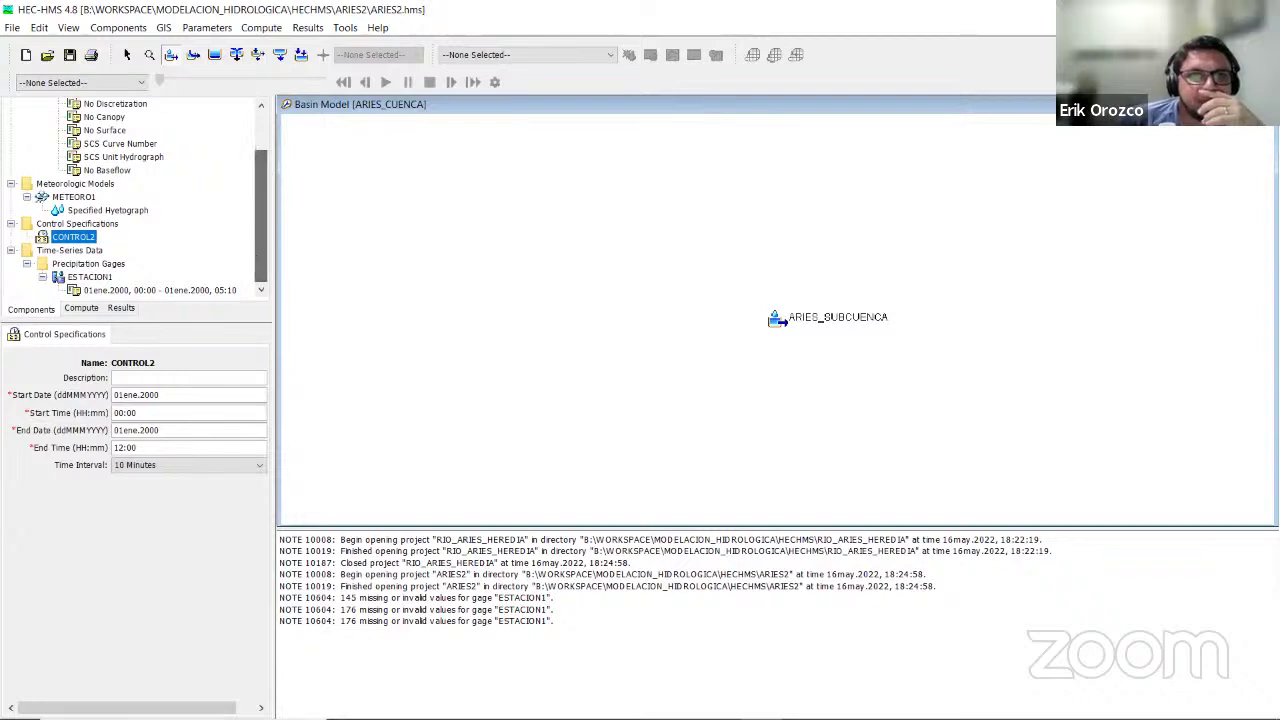
Review ESTACION1's gage settings, time window, data table and precipitation graph.
left_click(92, 278)
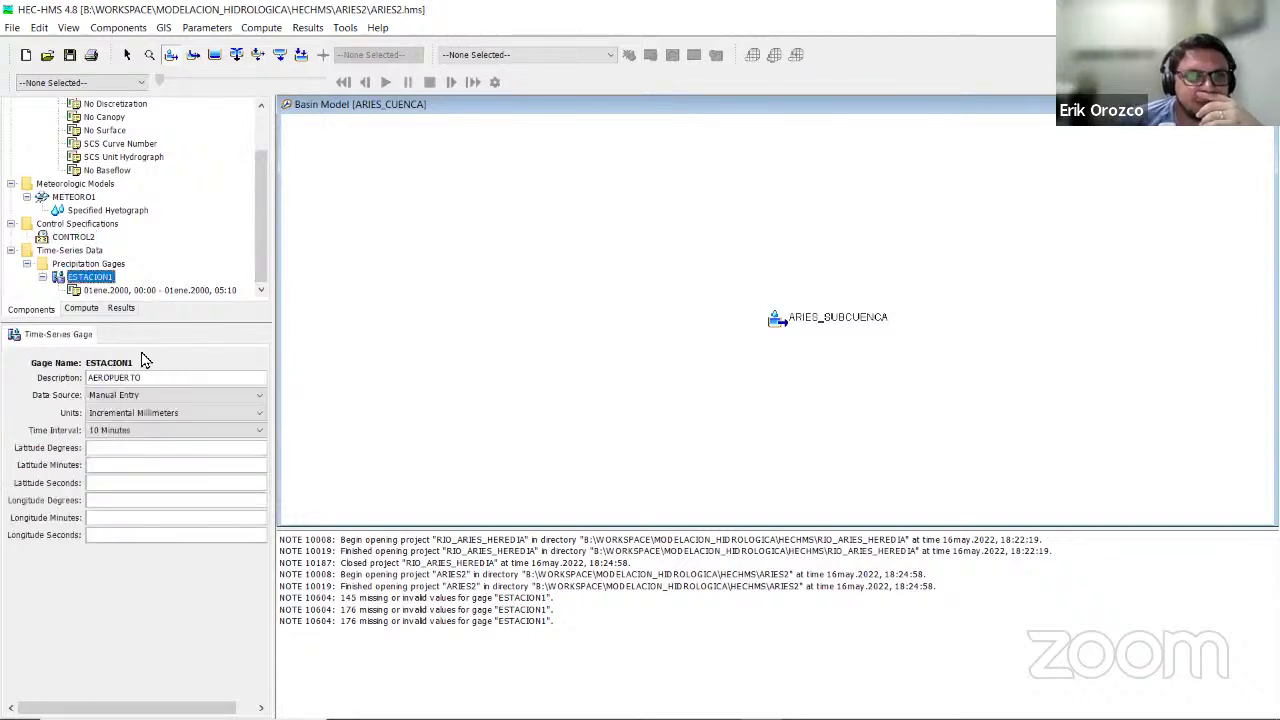
left_click(90, 290)
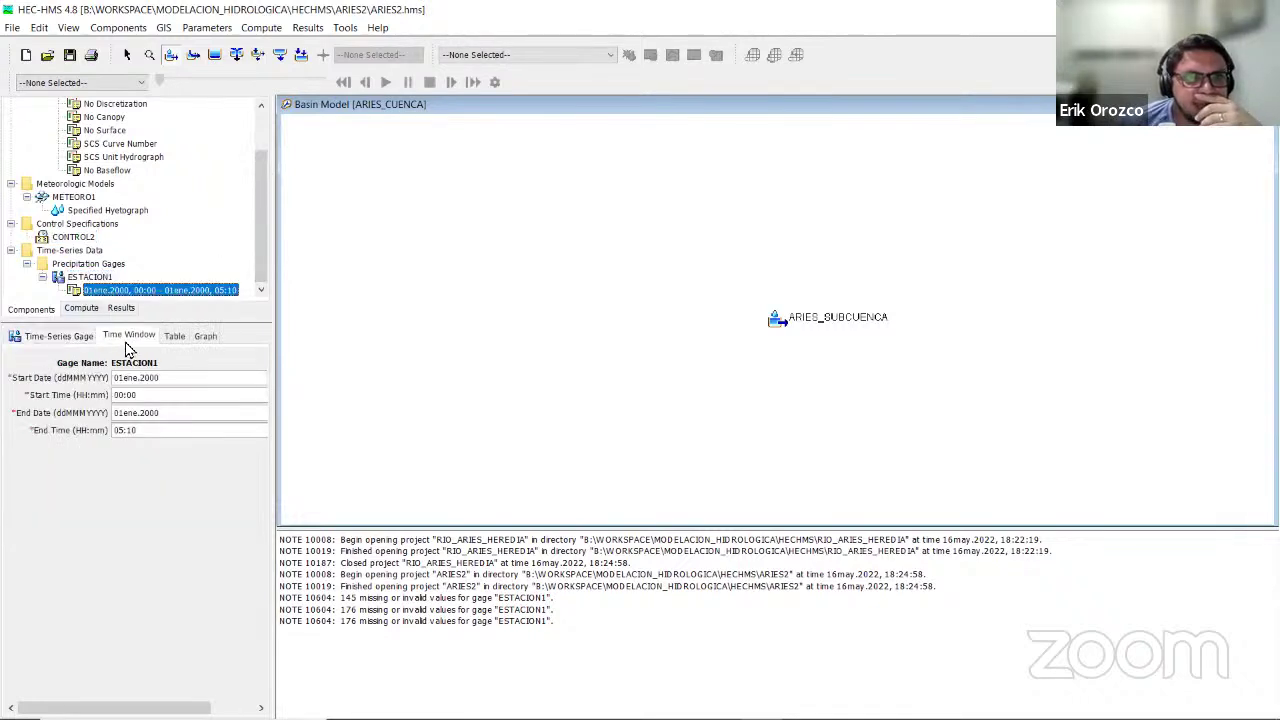
left_click(190, 340)
left_click(201, 340)
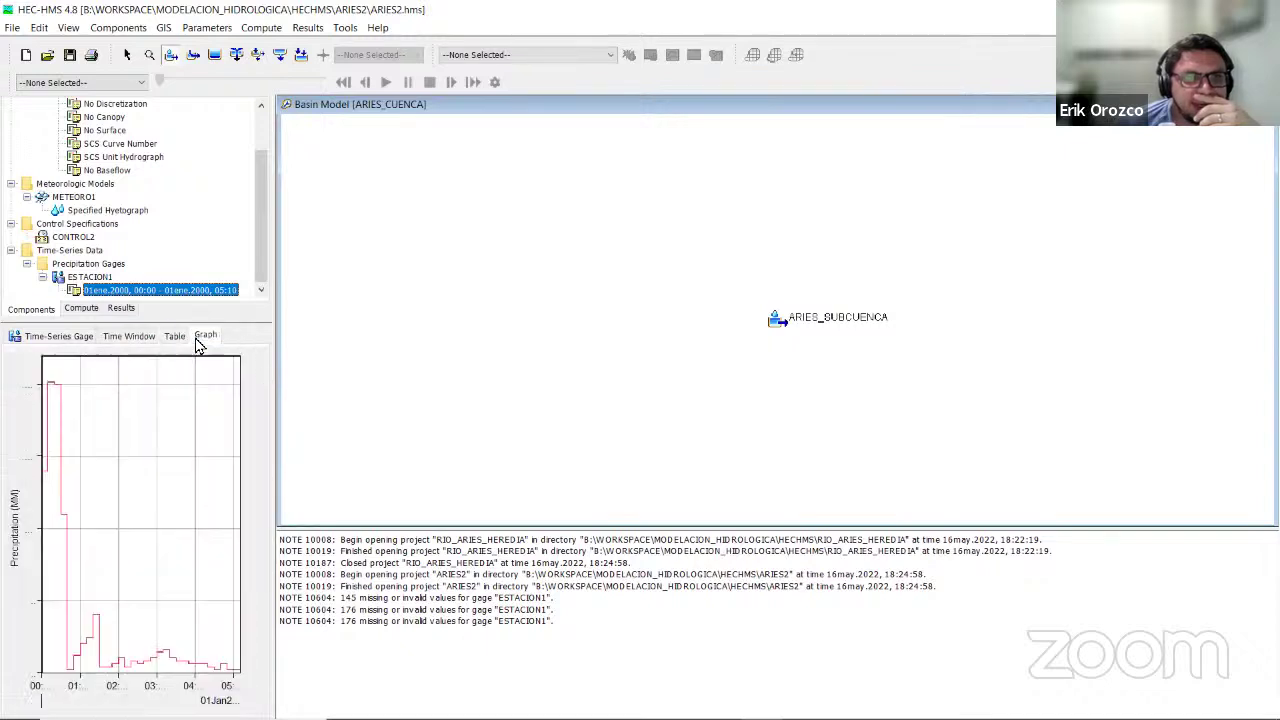
left_click(174, 340)
left_click(138, 340)
left_click(78, 341)
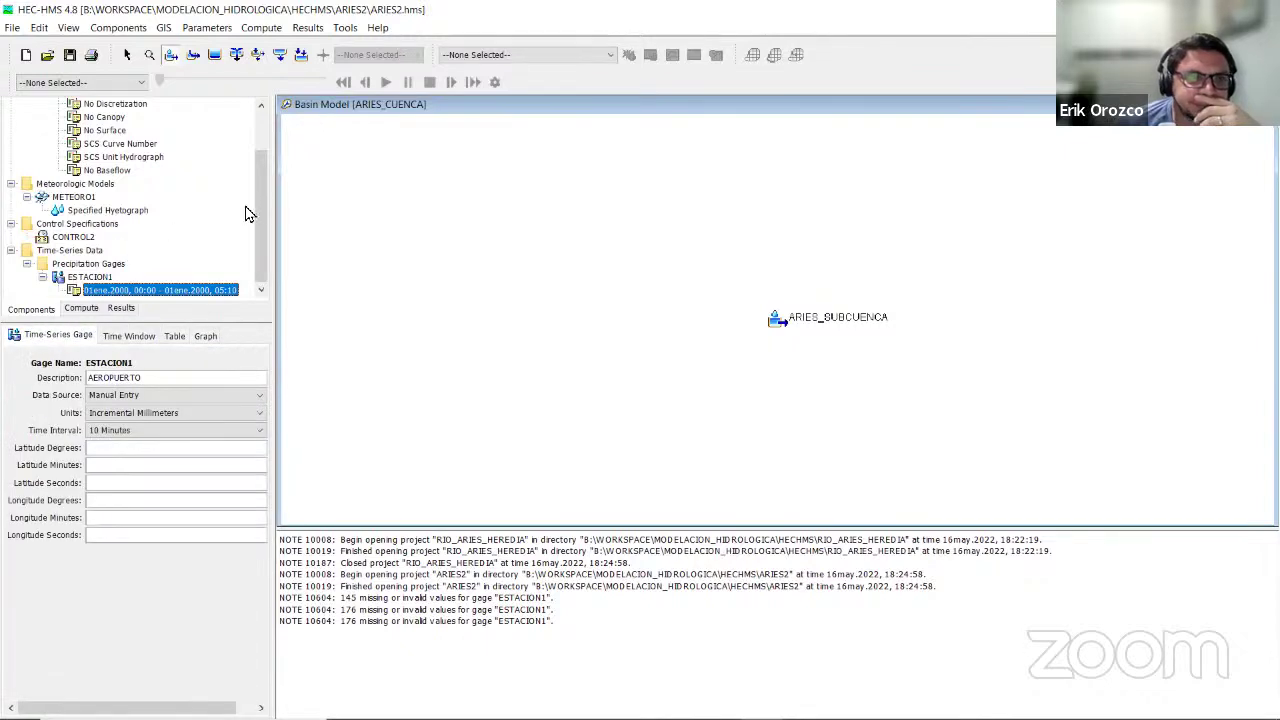
Check the gage assigned to ARIES_SUBCUENCA in METEORO1's Specified Hyetograph, then CONTROL2's dates and ESTACION1's gage settings.
left_click(108, 214)
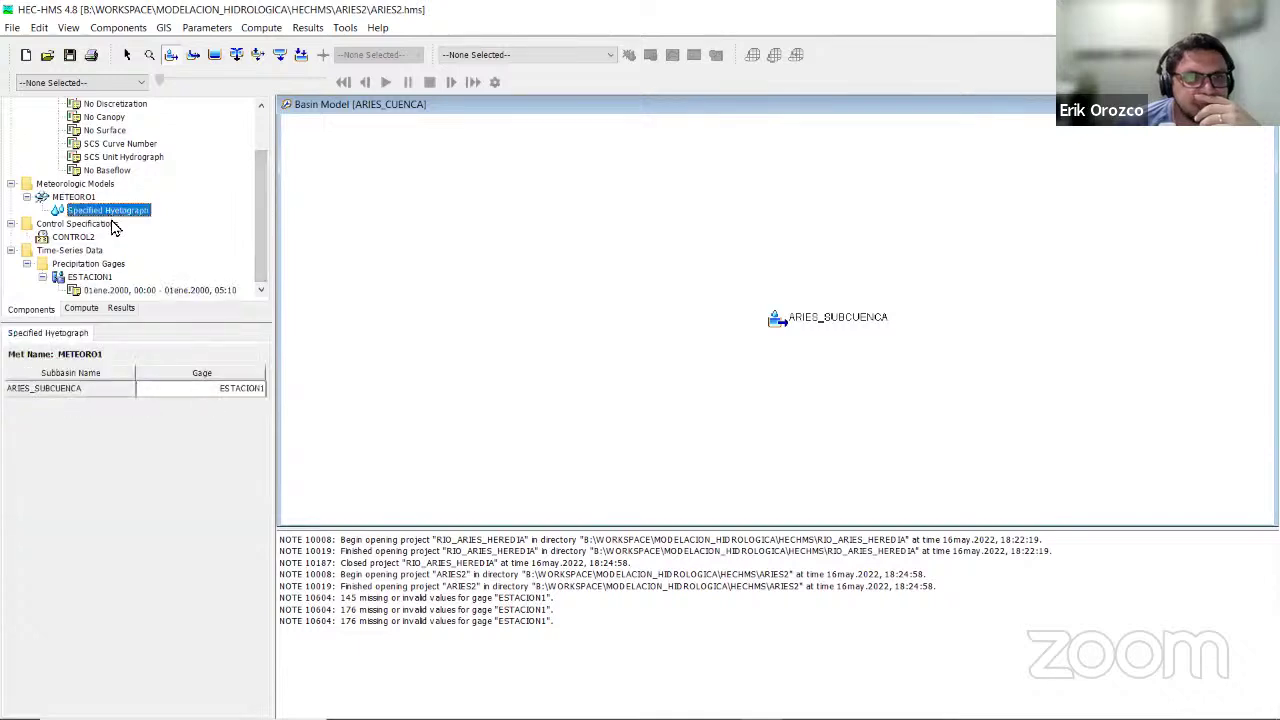
left_click(189, 392)
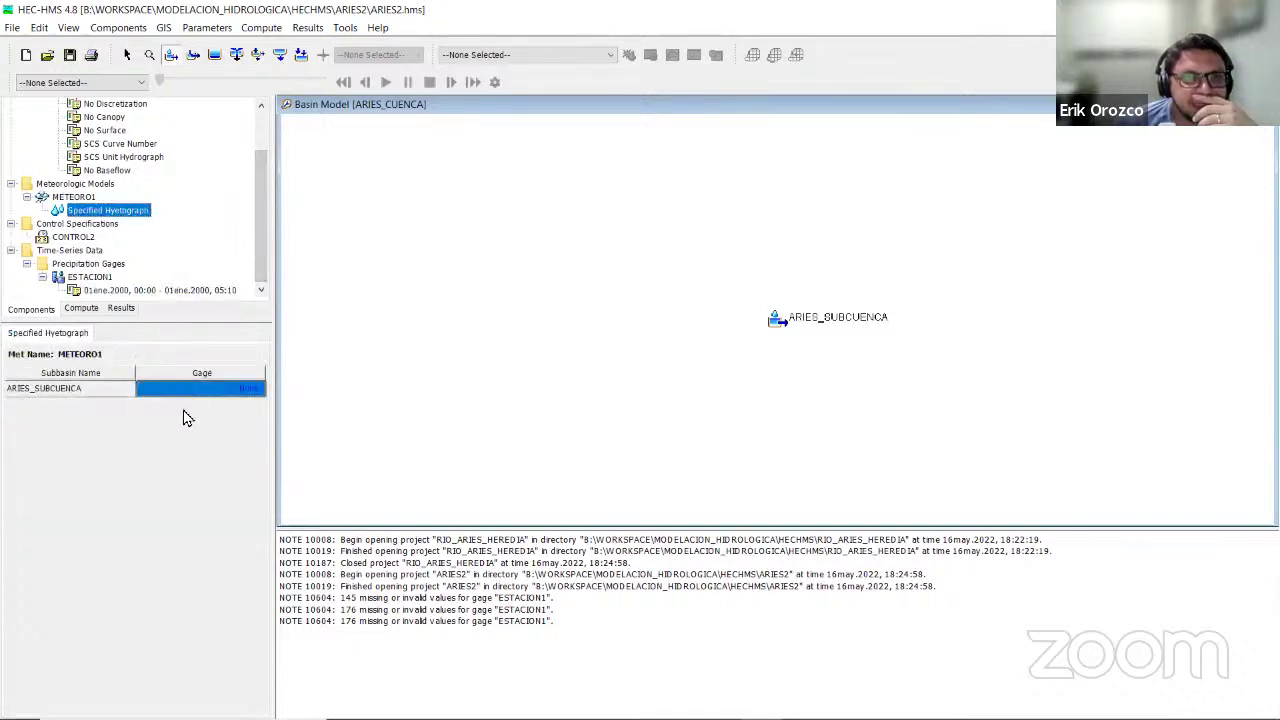
left_click(184, 414)
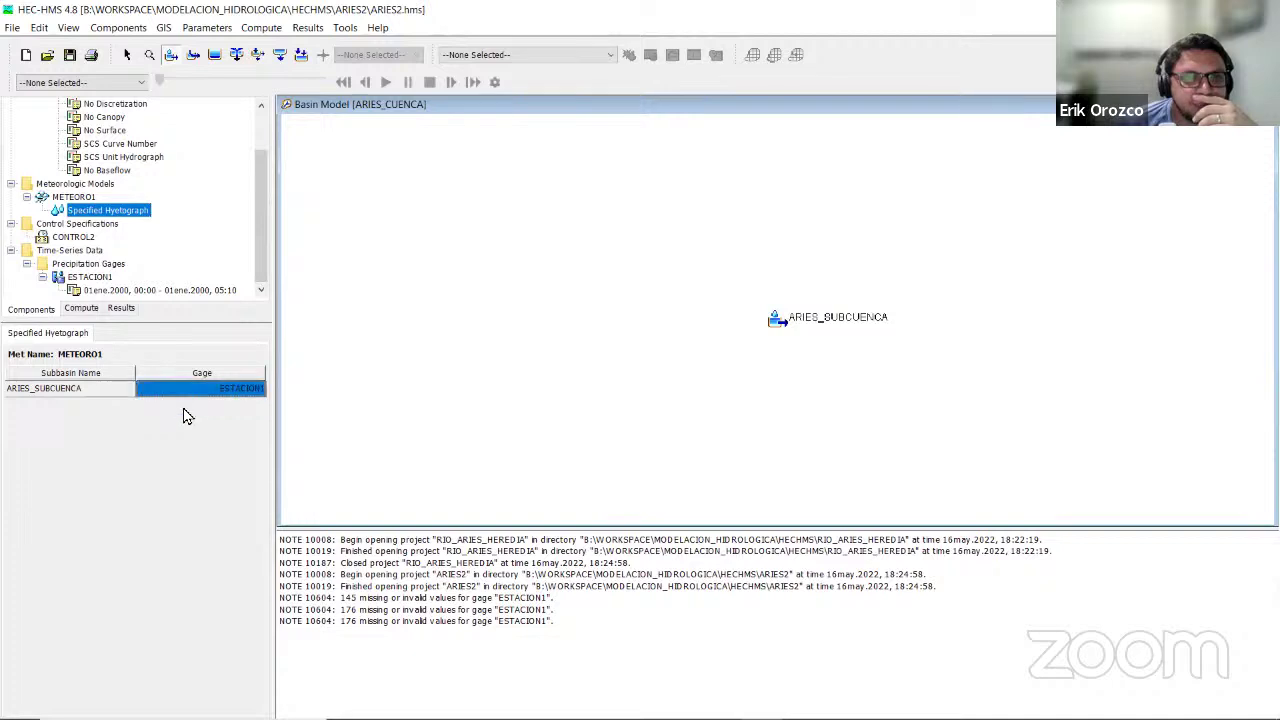
left_click(74, 237)
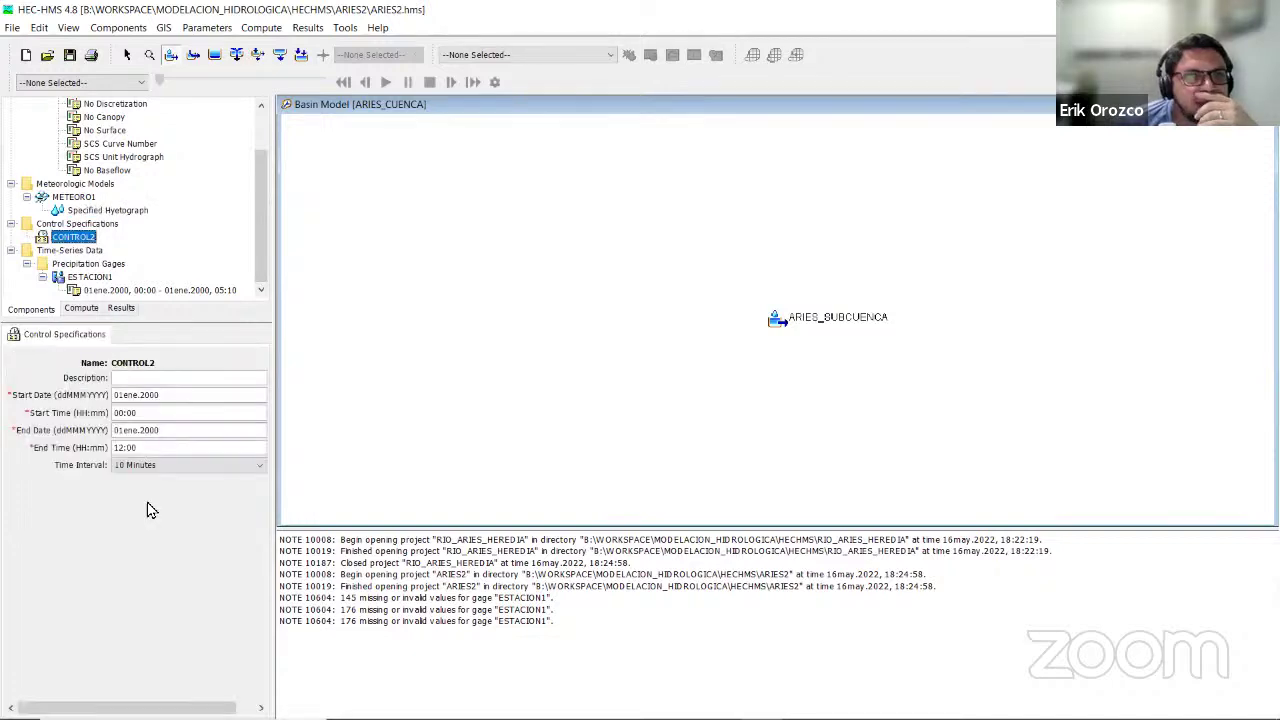
left_click(100, 278)
scroll(264, 160, "up", 2)
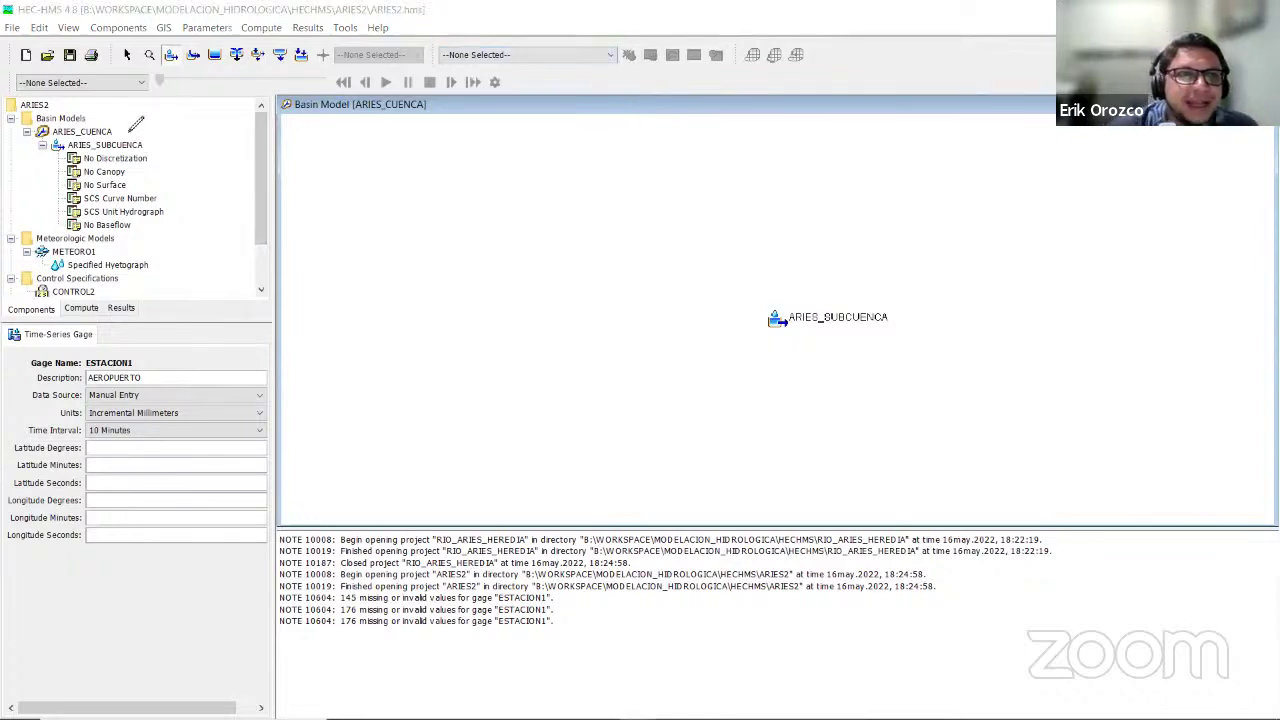
left_click_drag(145, 145, 213, 118)
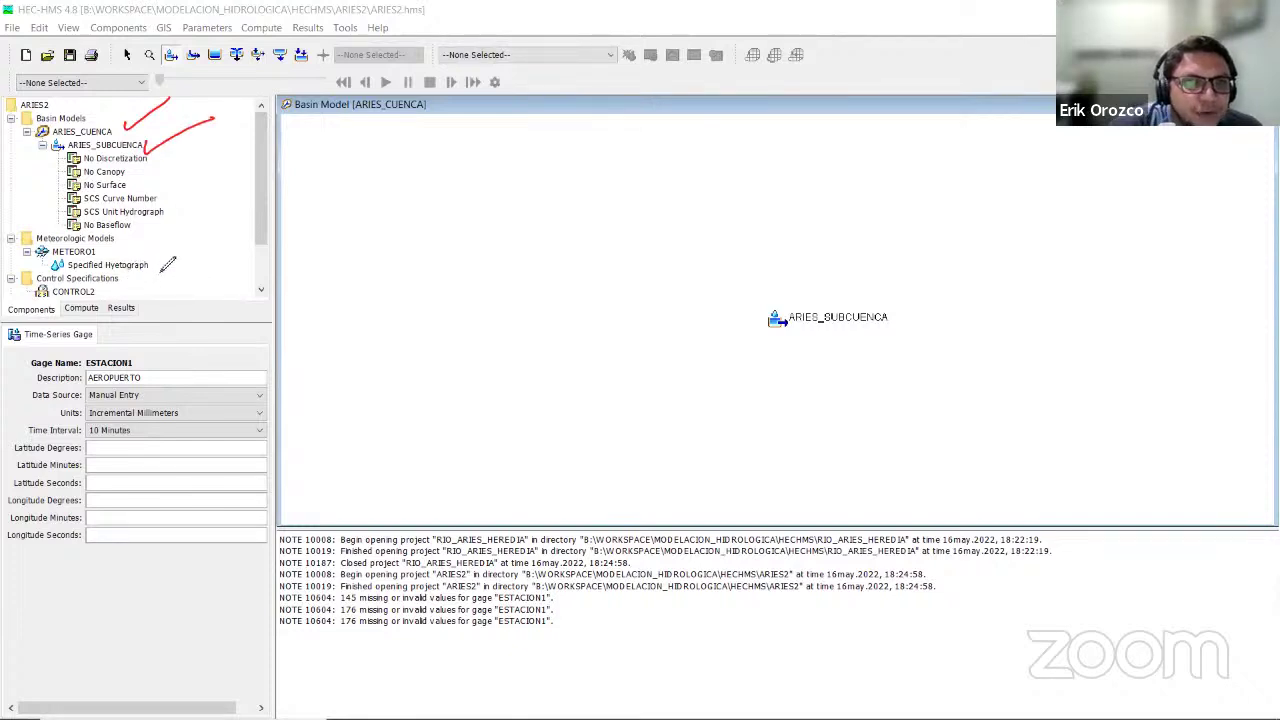
left_click_drag(157, 270, 215, 234)
left_click_drag(118, 255, 184, 218)
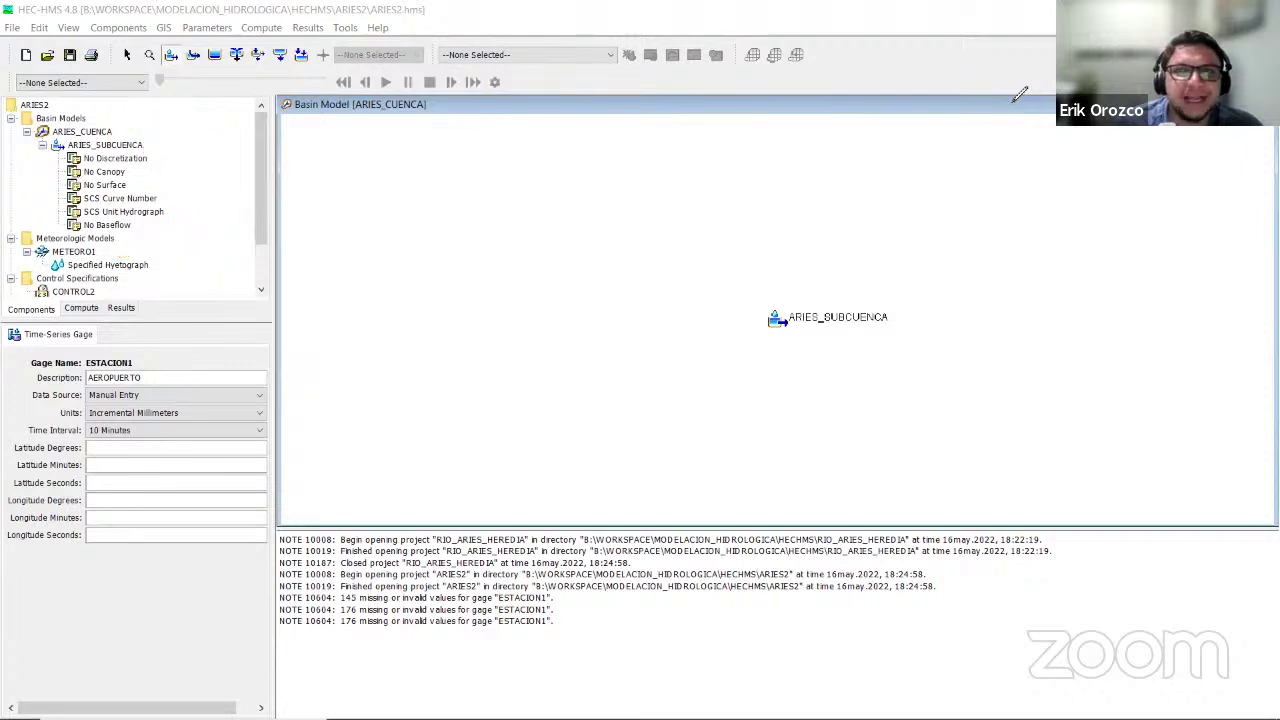
Display METEORO1's meteorologic model settings to examine its precipitation method.
left_click(75, 240)
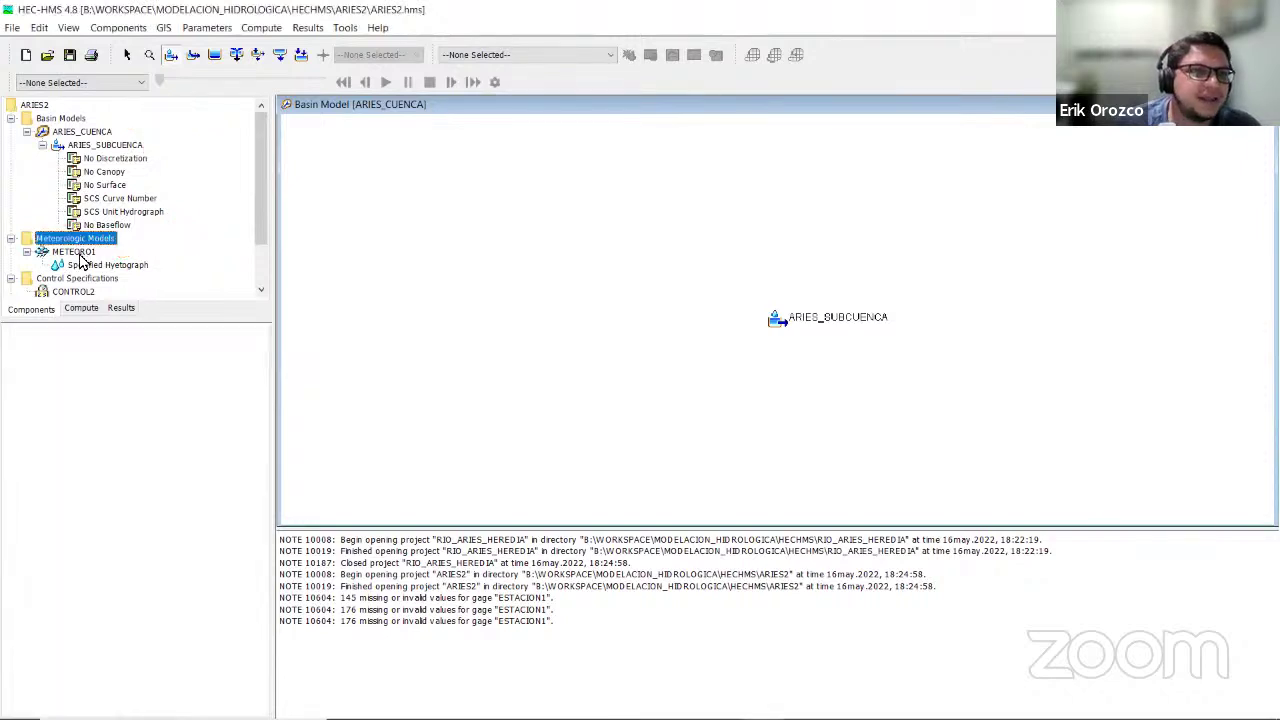
left_click(76, 252)
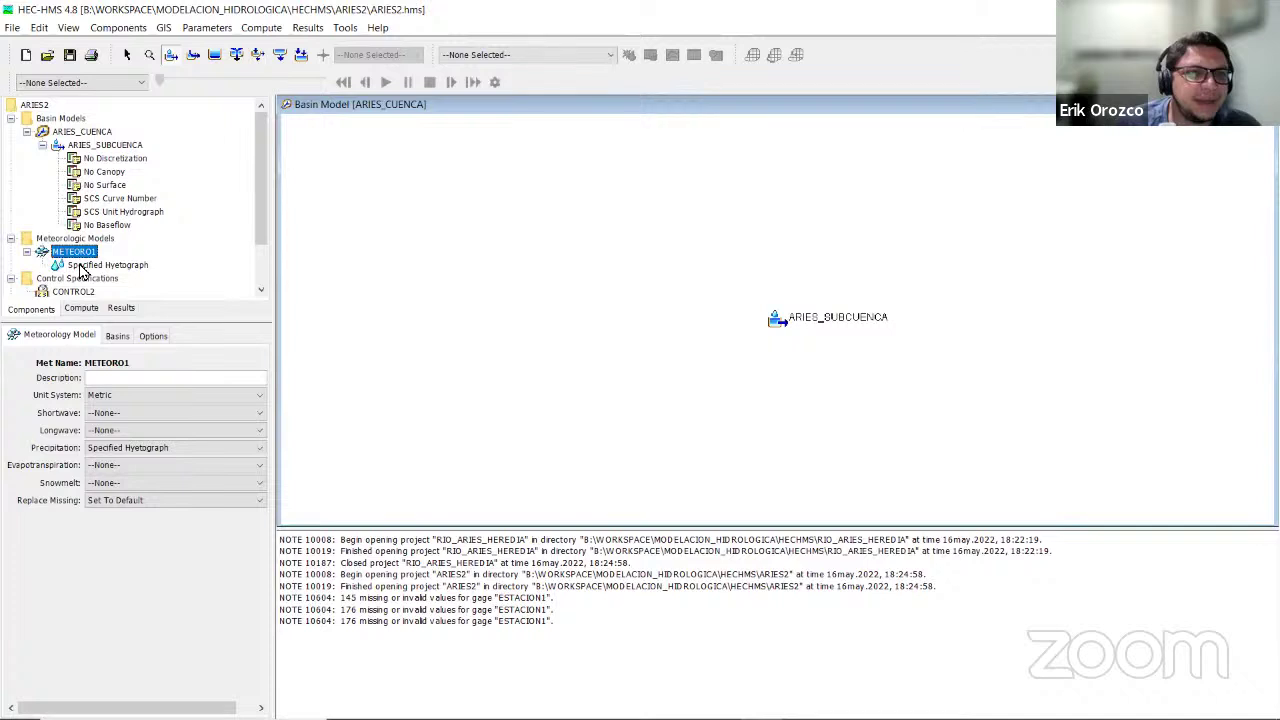
Check the gage assigned to ARIES_SUBCUENCA in the Specified Hyetograph and METEORO1's Include Subbasins setting for ARIES_CUENCA.
left_click(85, 266)
left_click(220, 390)
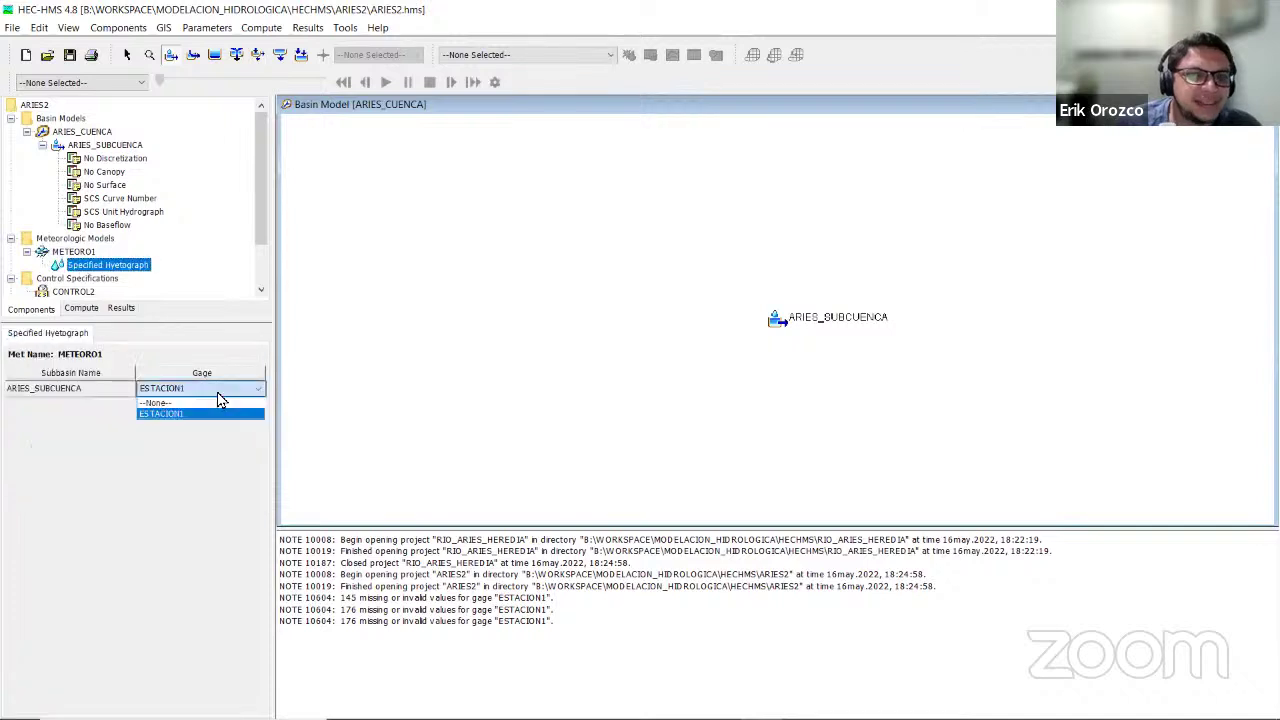
left_click(212, 388)
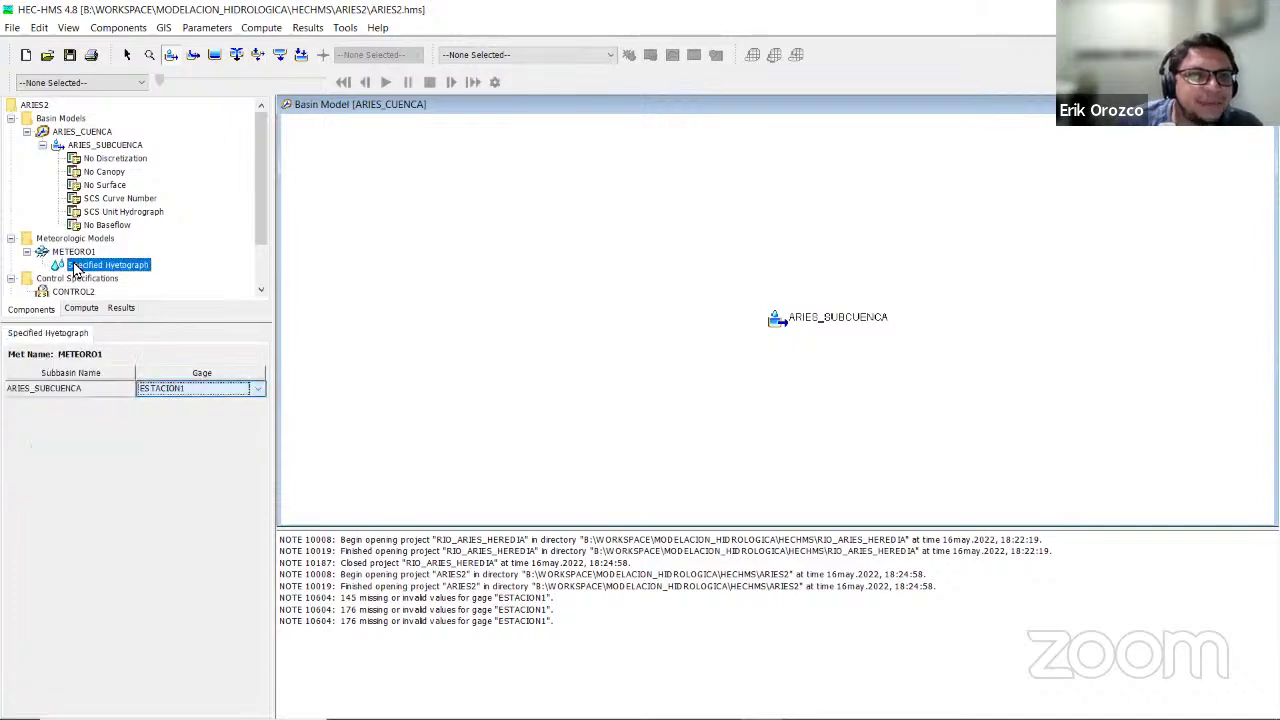
left_click(74, 255)
left_click(116, 335)
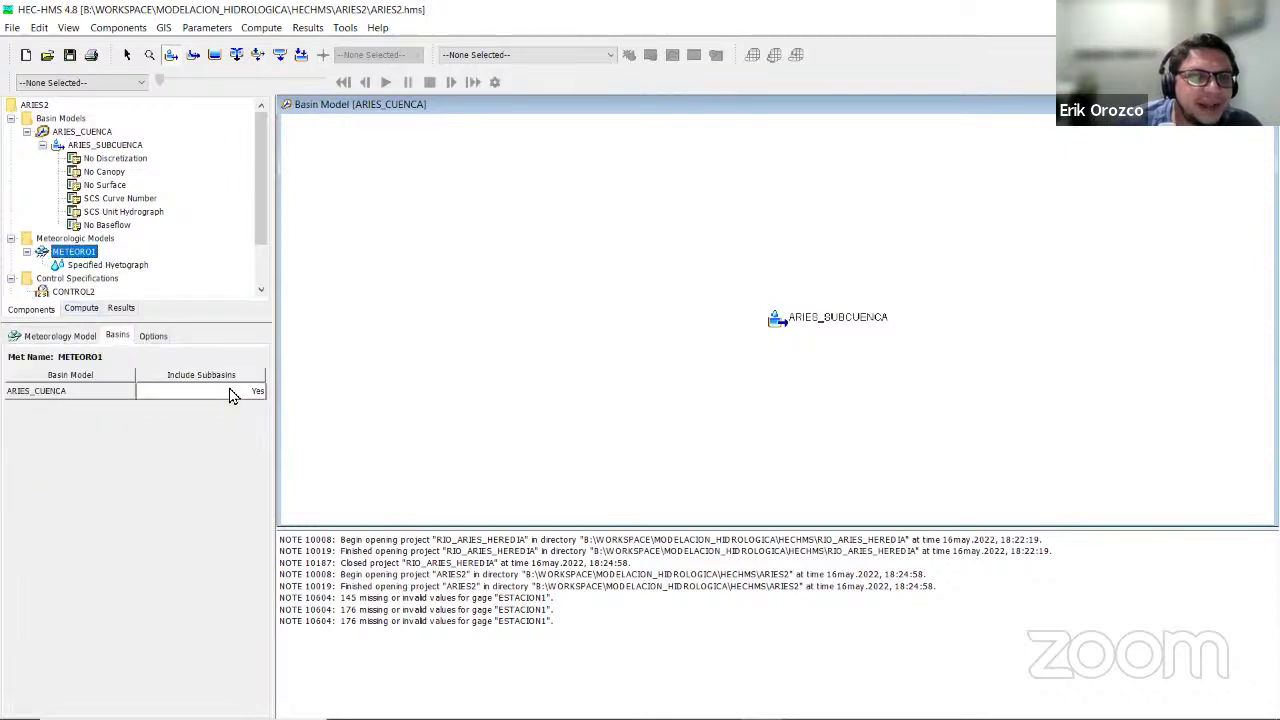
left_click(230, 393)
left_click(200, 405)
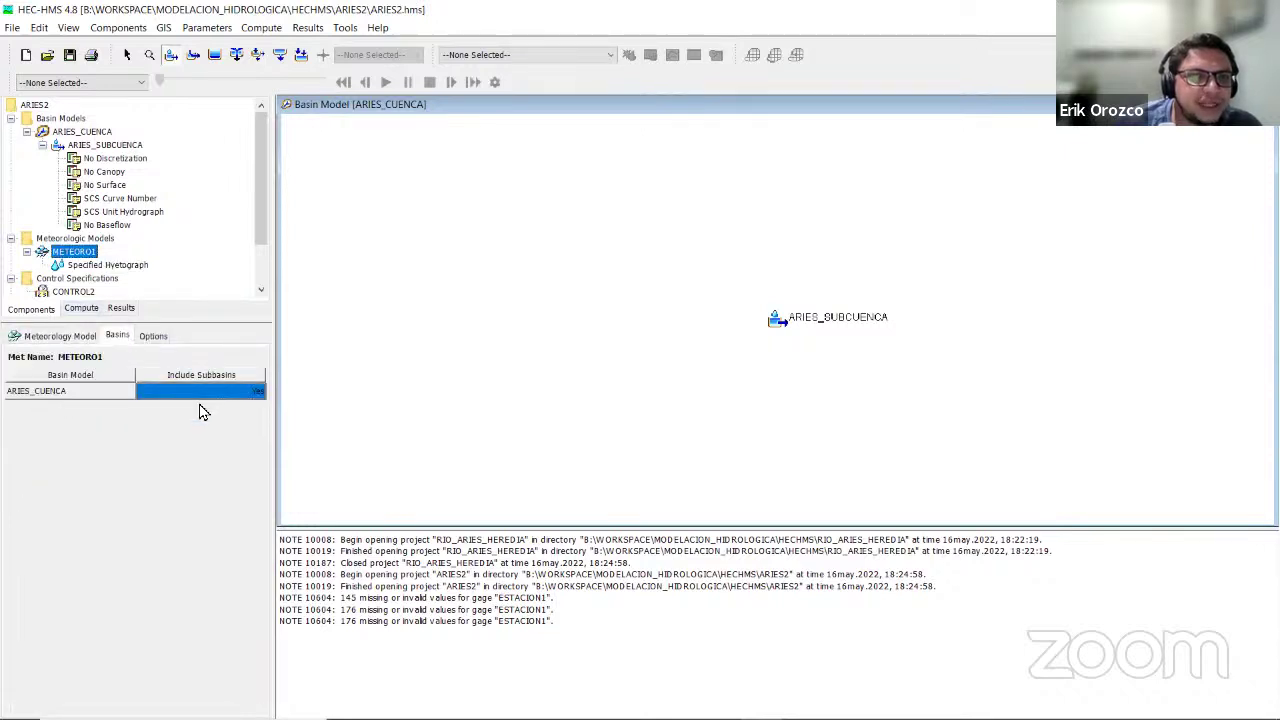
Check METEORO1's Replace Missing options and keep Set To Default selected.
left_click(88, 238)
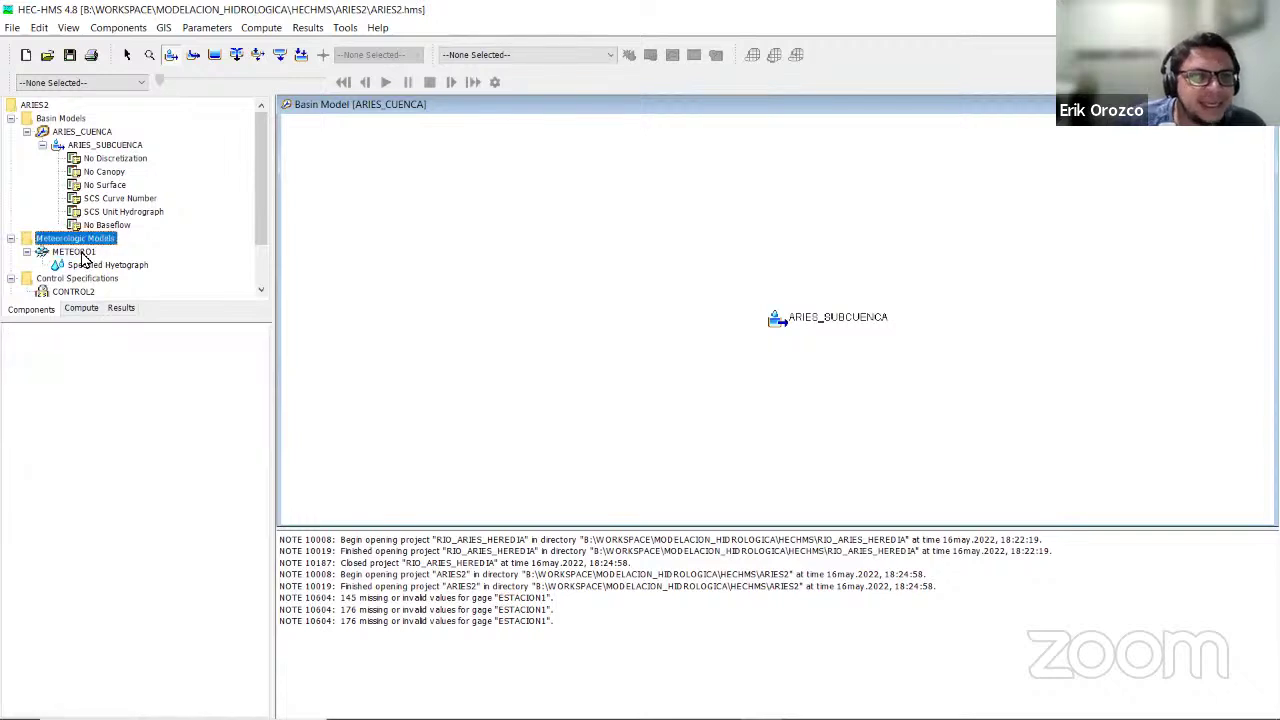
left_click(82, 252)
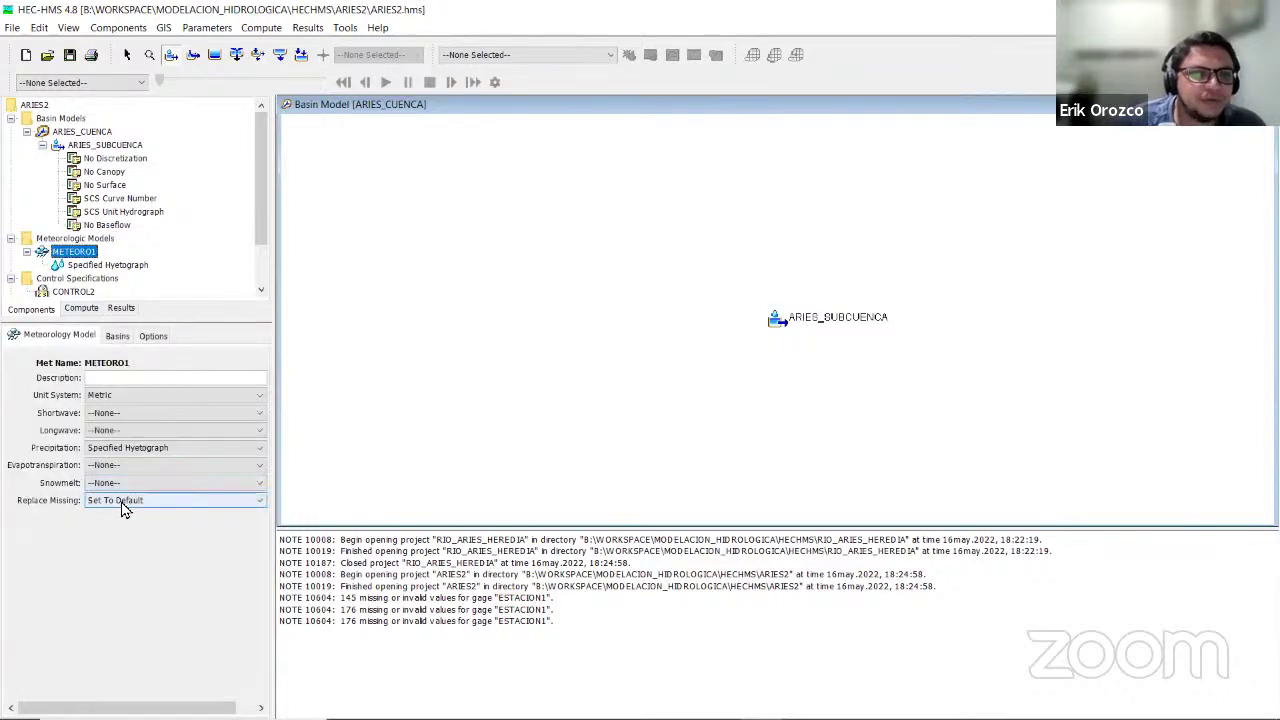
left_click(122, 502)
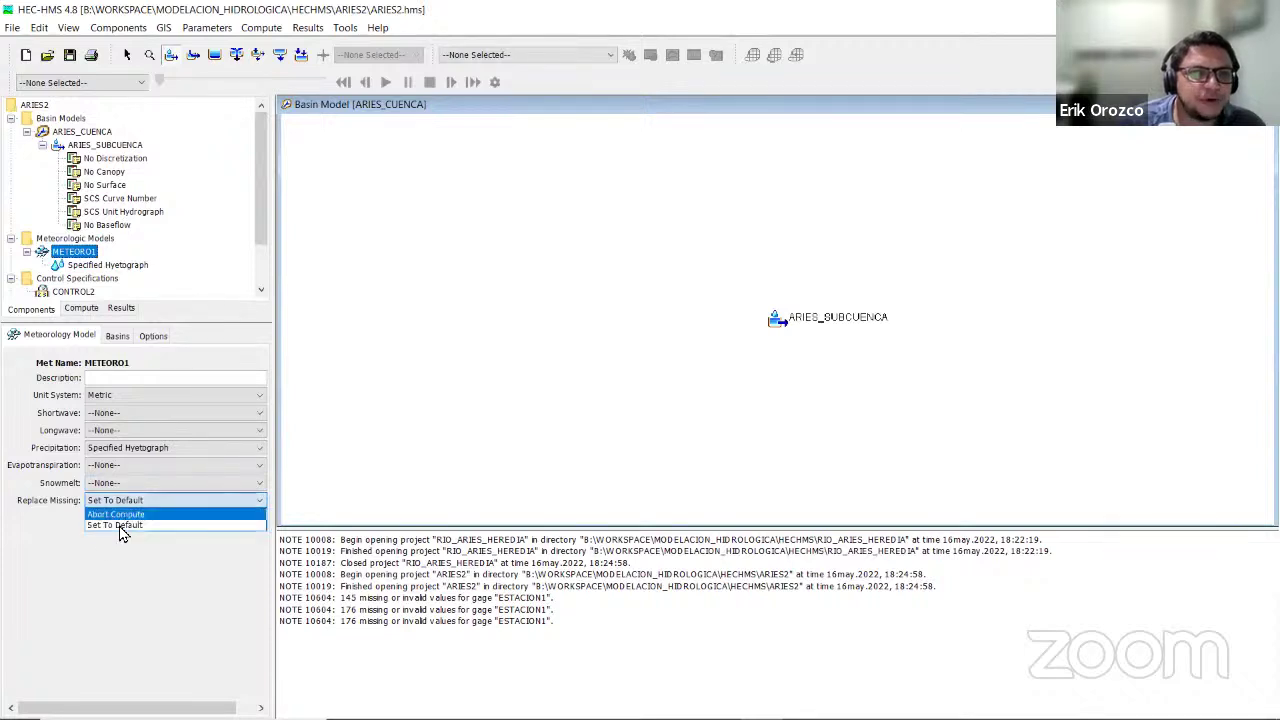
left_click(119, 527)
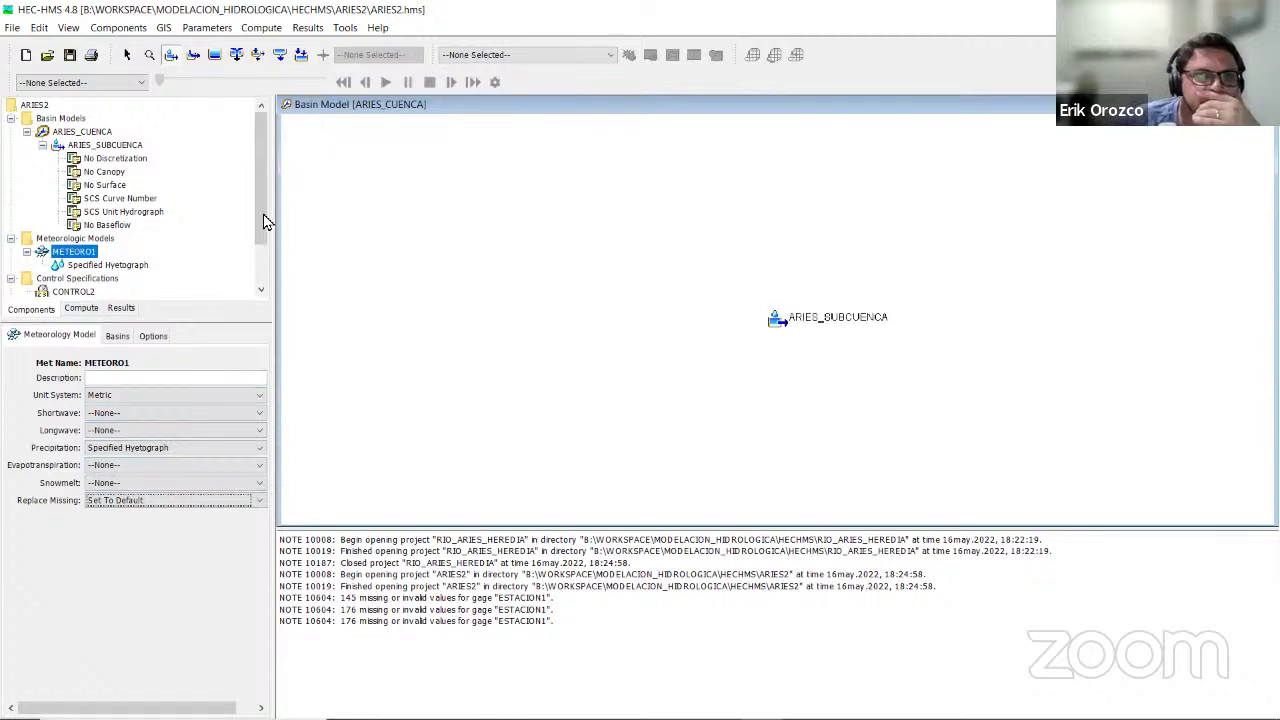
Review ESTACION1's time window, data table, precipitation graph and gage settings.
scroll(183, 233, "down", 1)
left_click(74, 238)
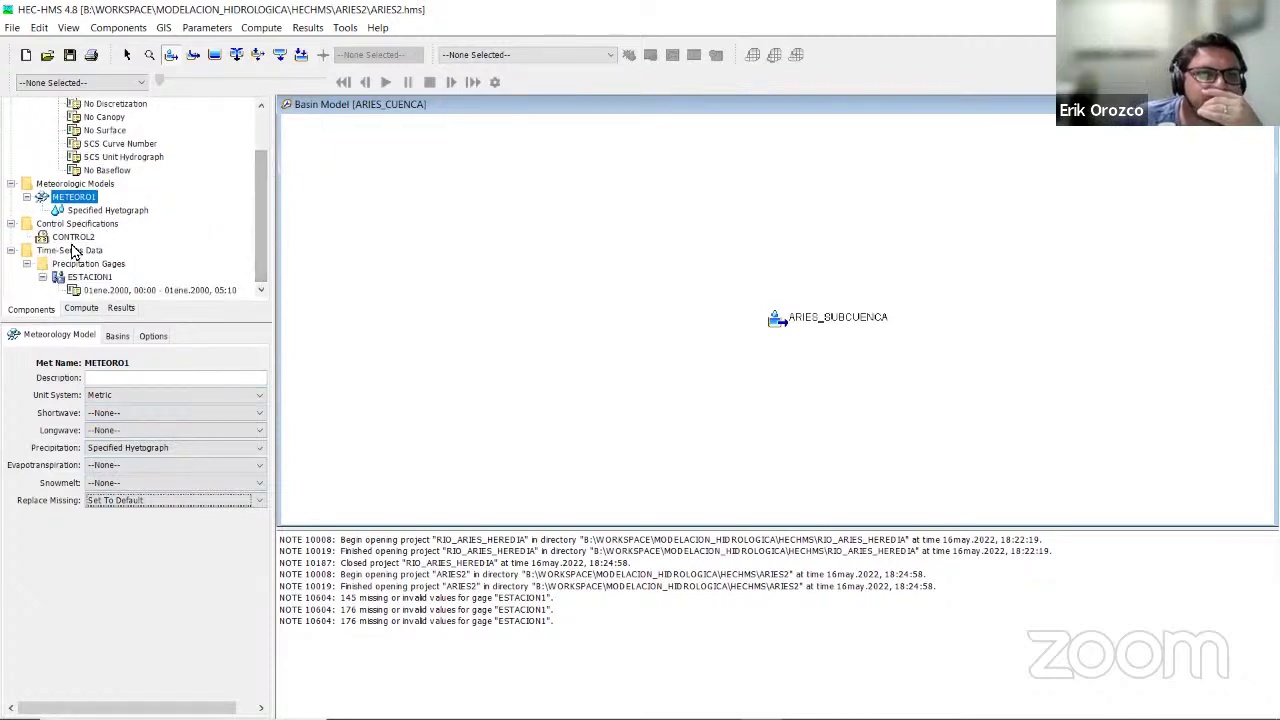
left_click(110, 278)
key("Down")
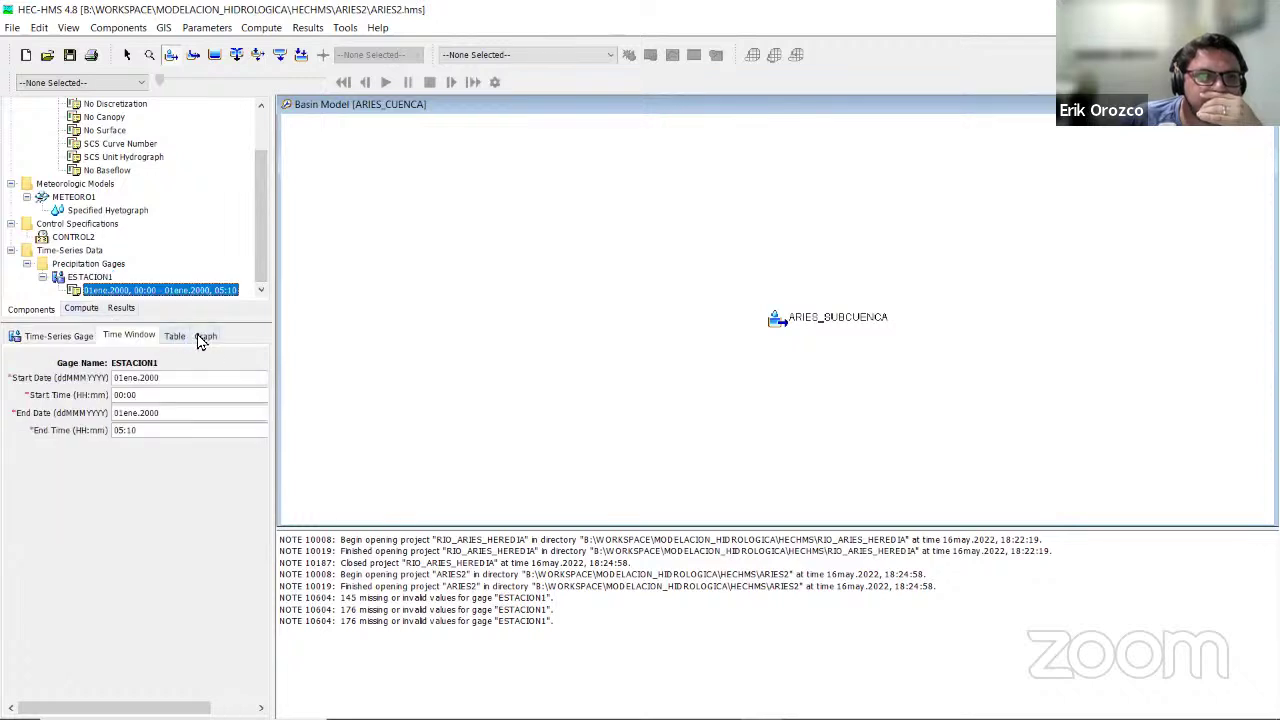
left_click(175, 336)
left_click(205, 336)
left_click(172, 336)
left_click(129, 336)
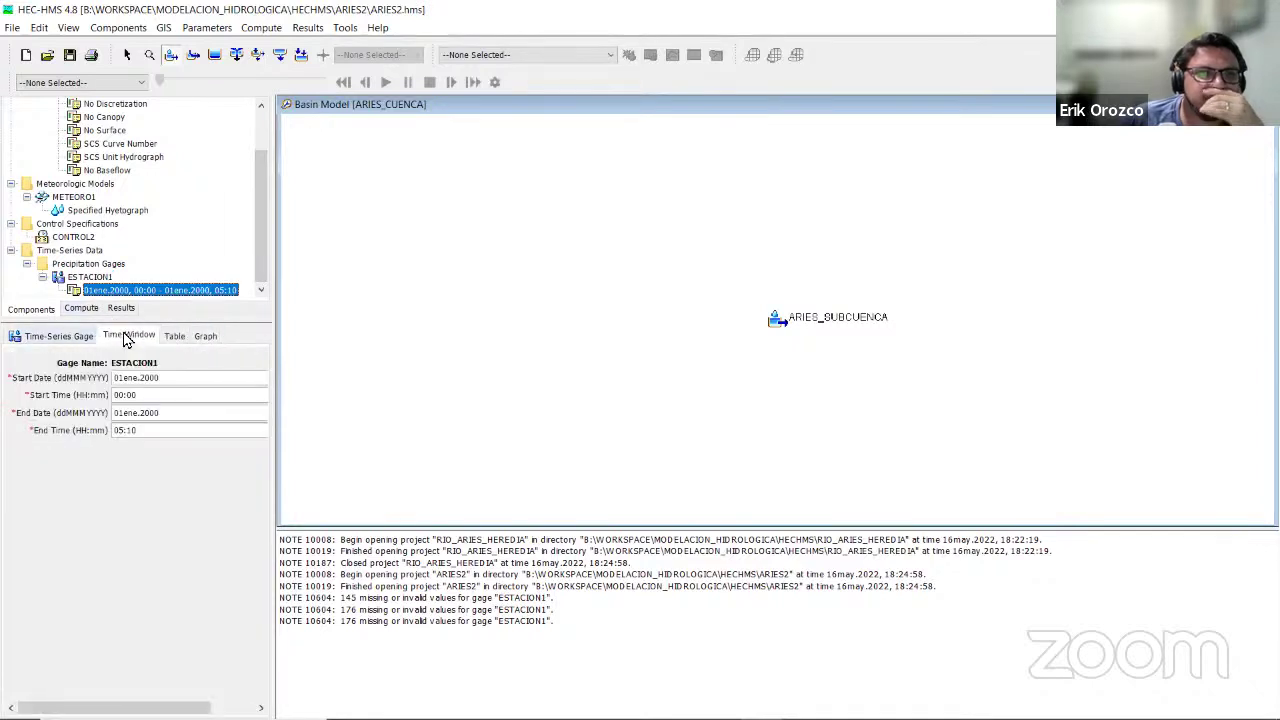
left_click(58, 336)
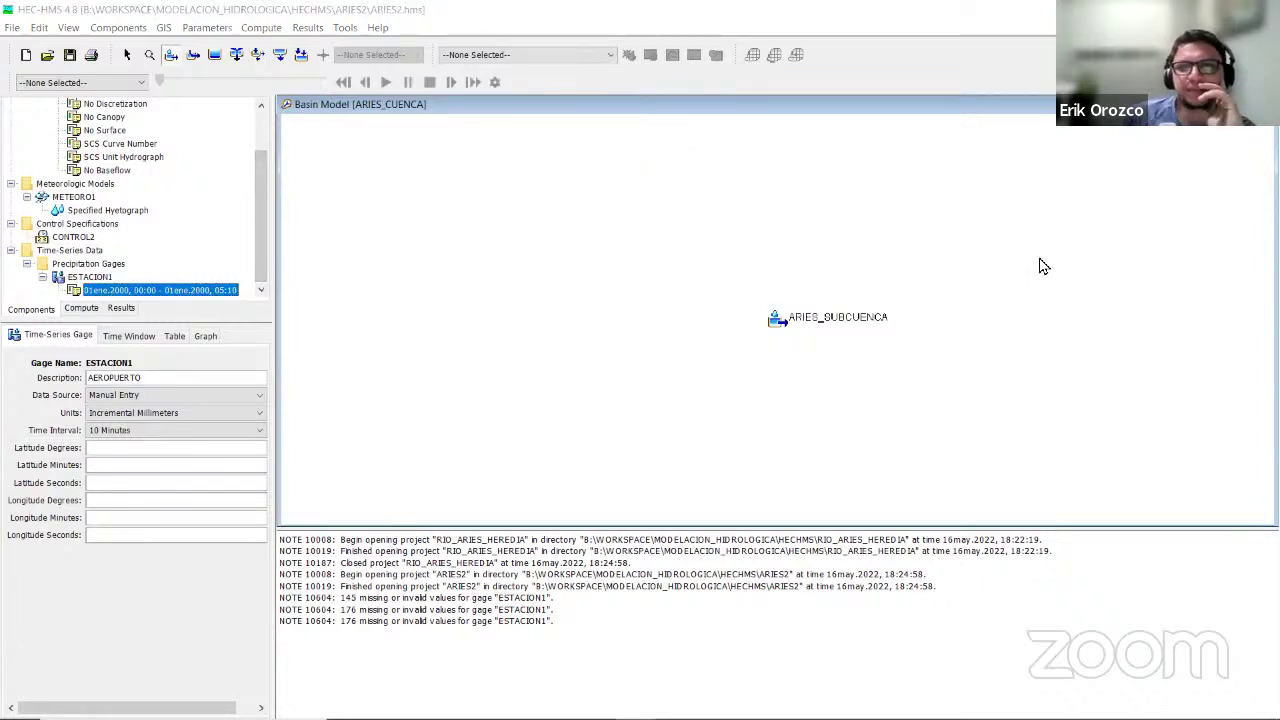
Create the simulation run Run 1 from basin model ARIES_CUENCA, meteorologic model METEORO1 and control specifications CONTROL2.
left_click(488, 18)
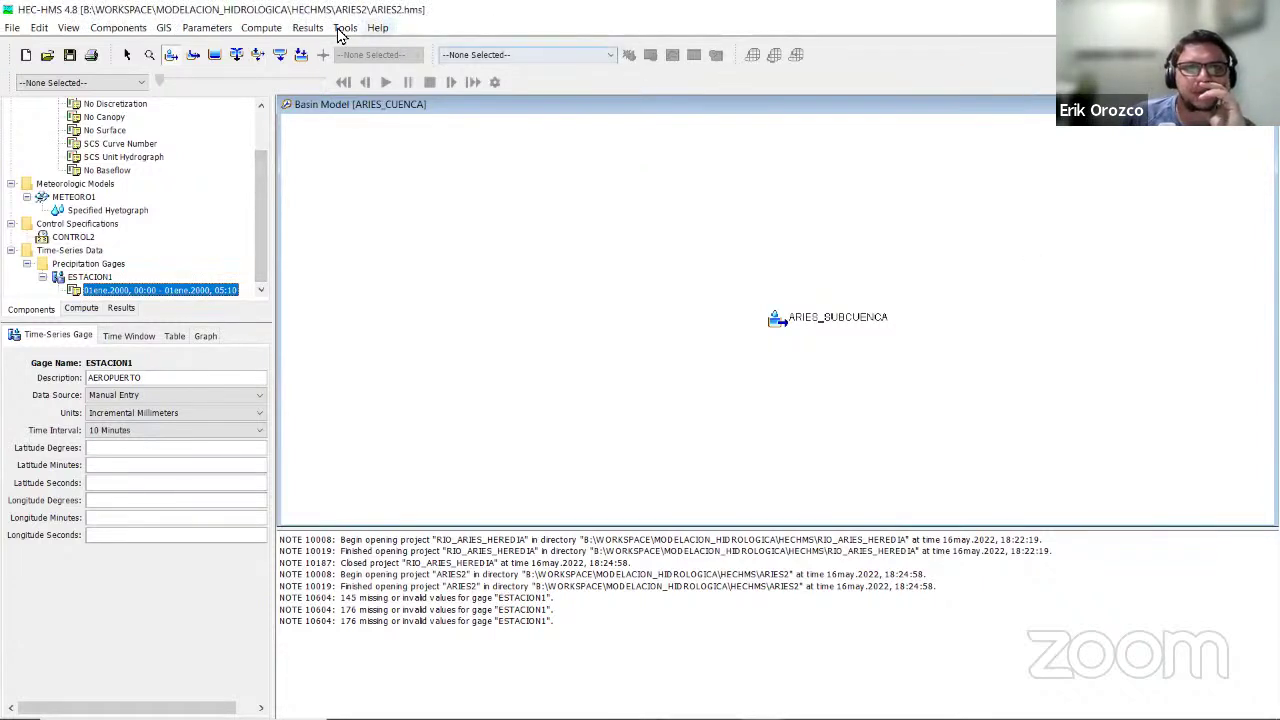
left_click(125, 27)
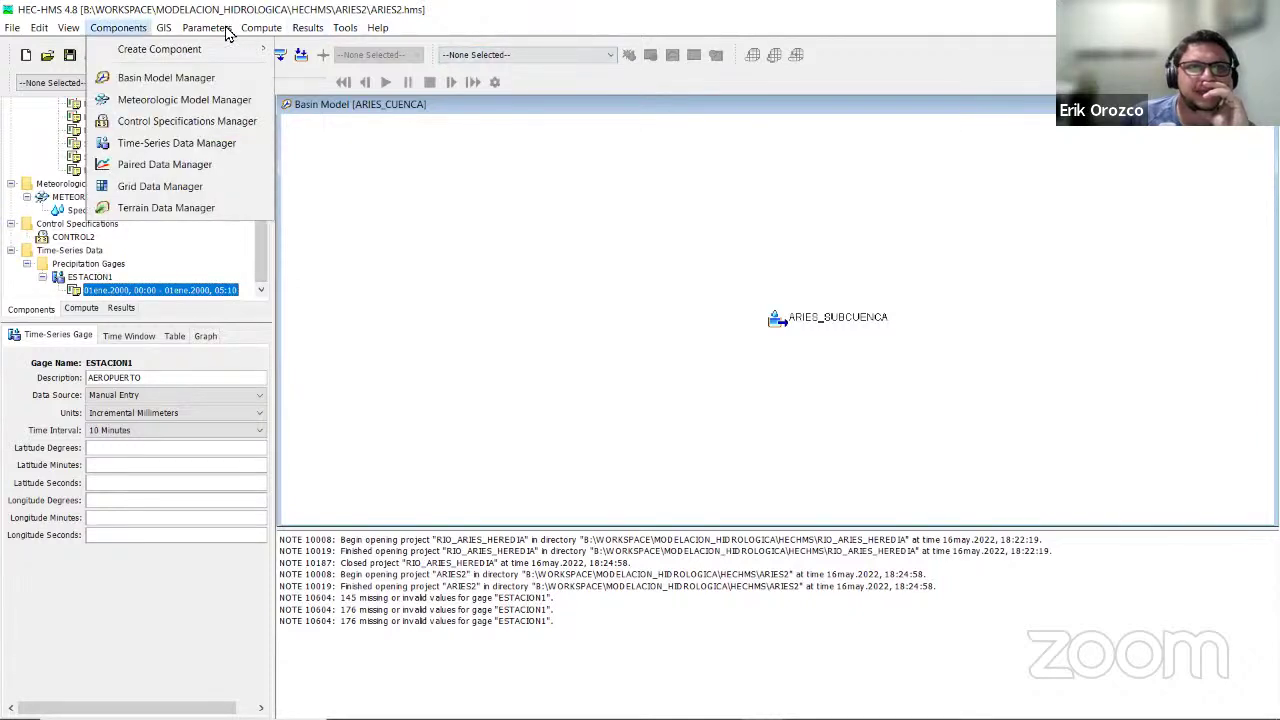
mouse_move(262, 30)
mouse_move(405, 49)
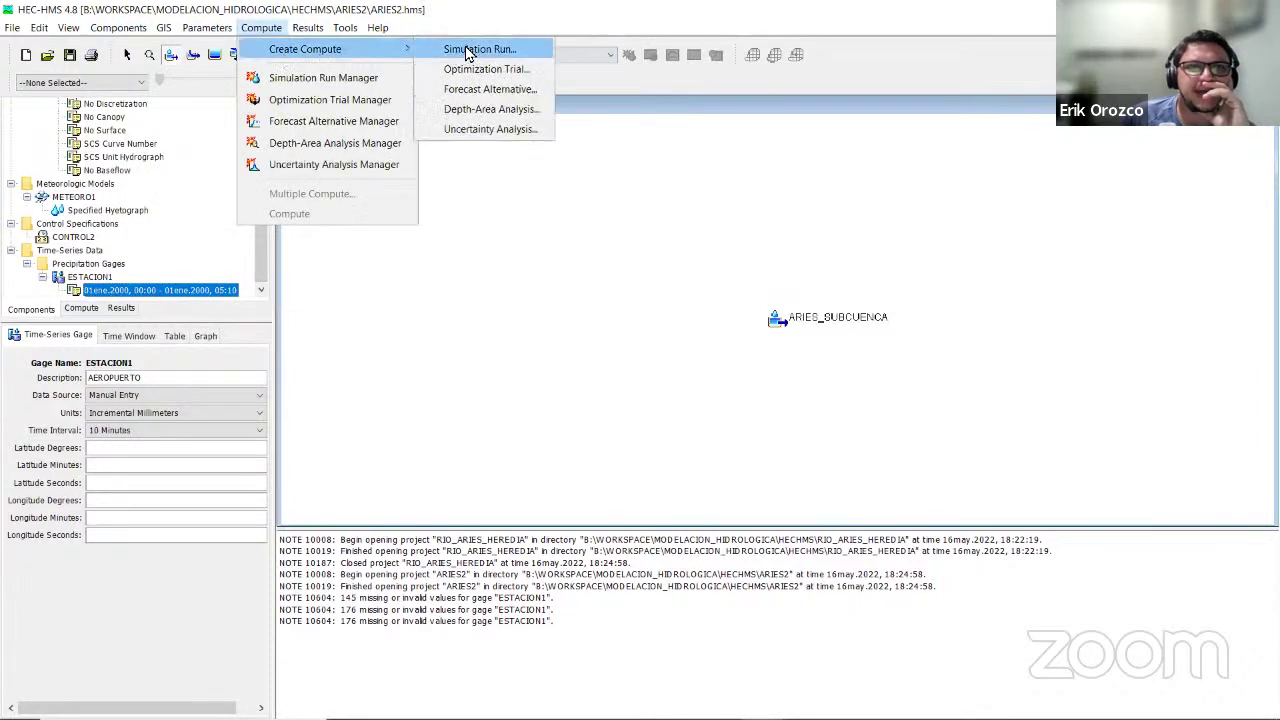
left_click(520, 136)
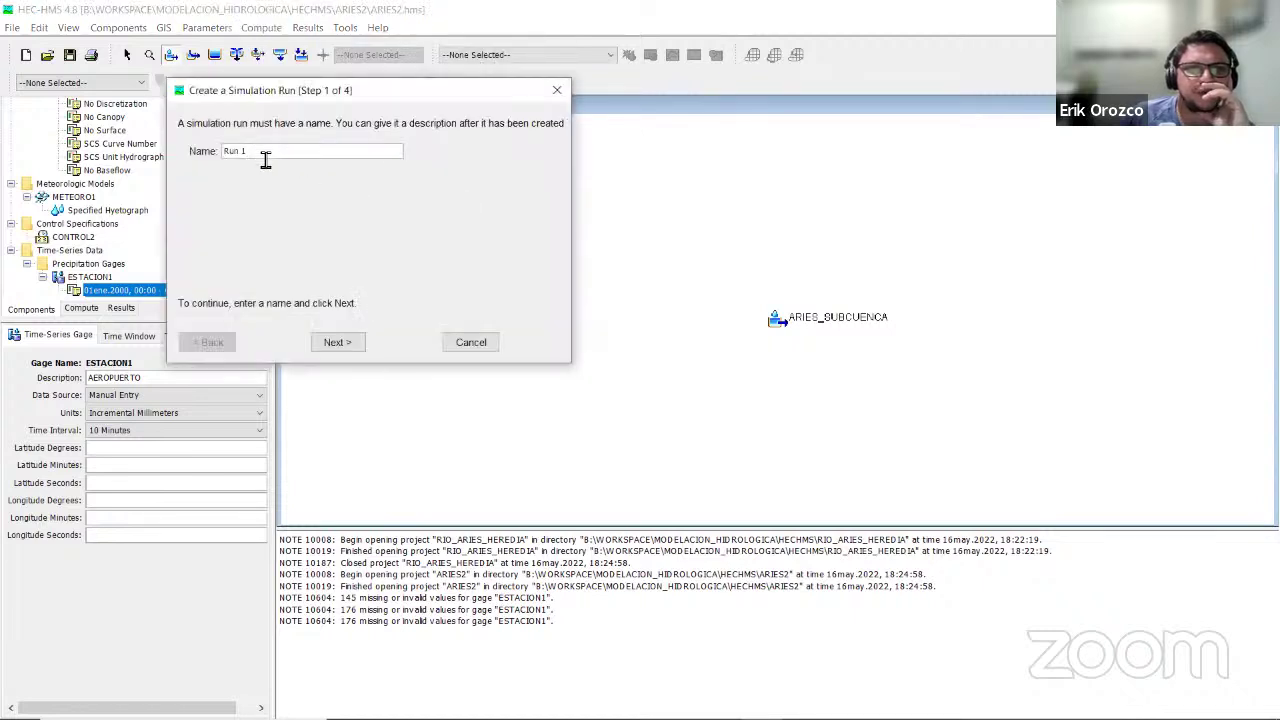
left_click(336, 345)
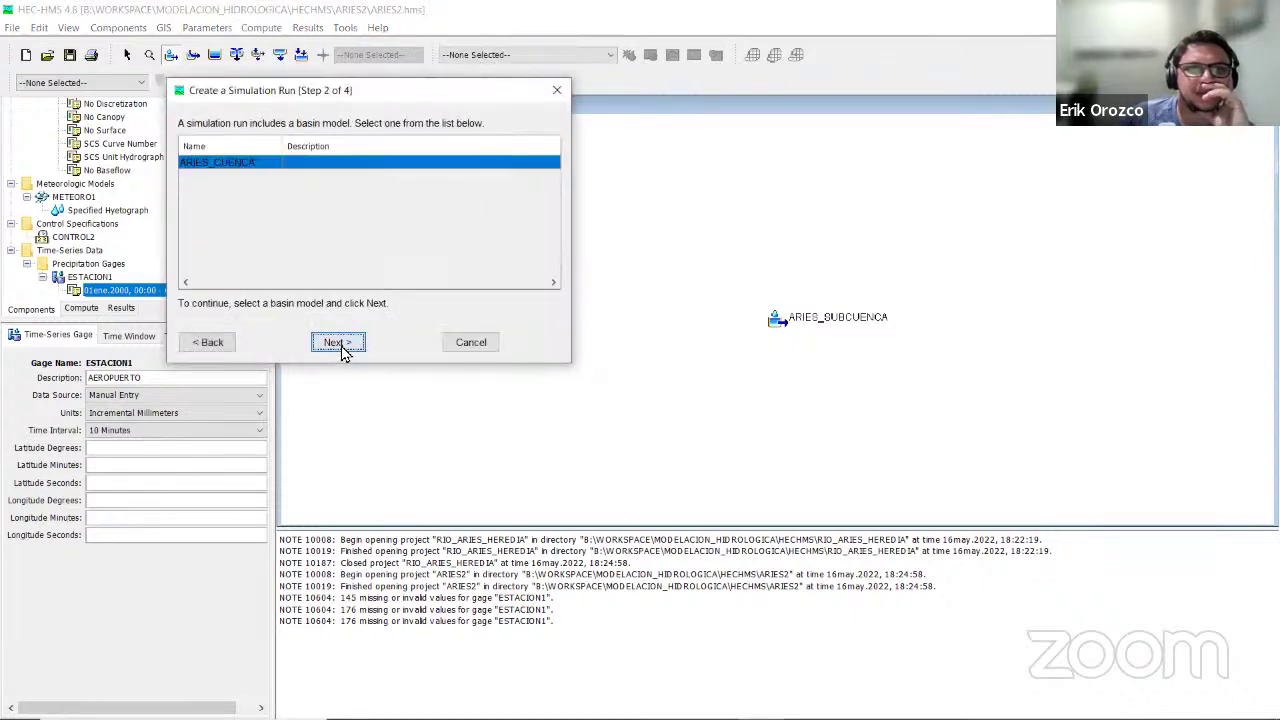
left_click(339, 343)
left_click(341, 342)
left_click(341, 342)
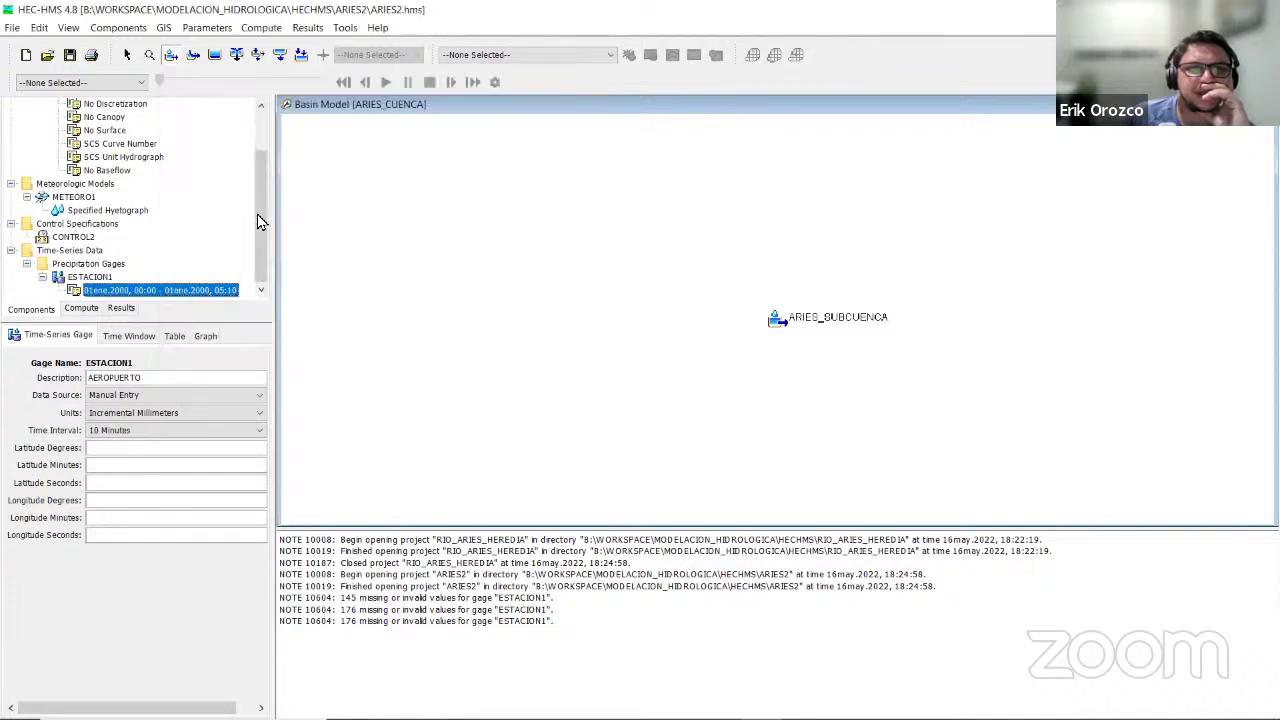
scroll(265, 220, "up", 2)
scroll(265, 262, "down", 2)
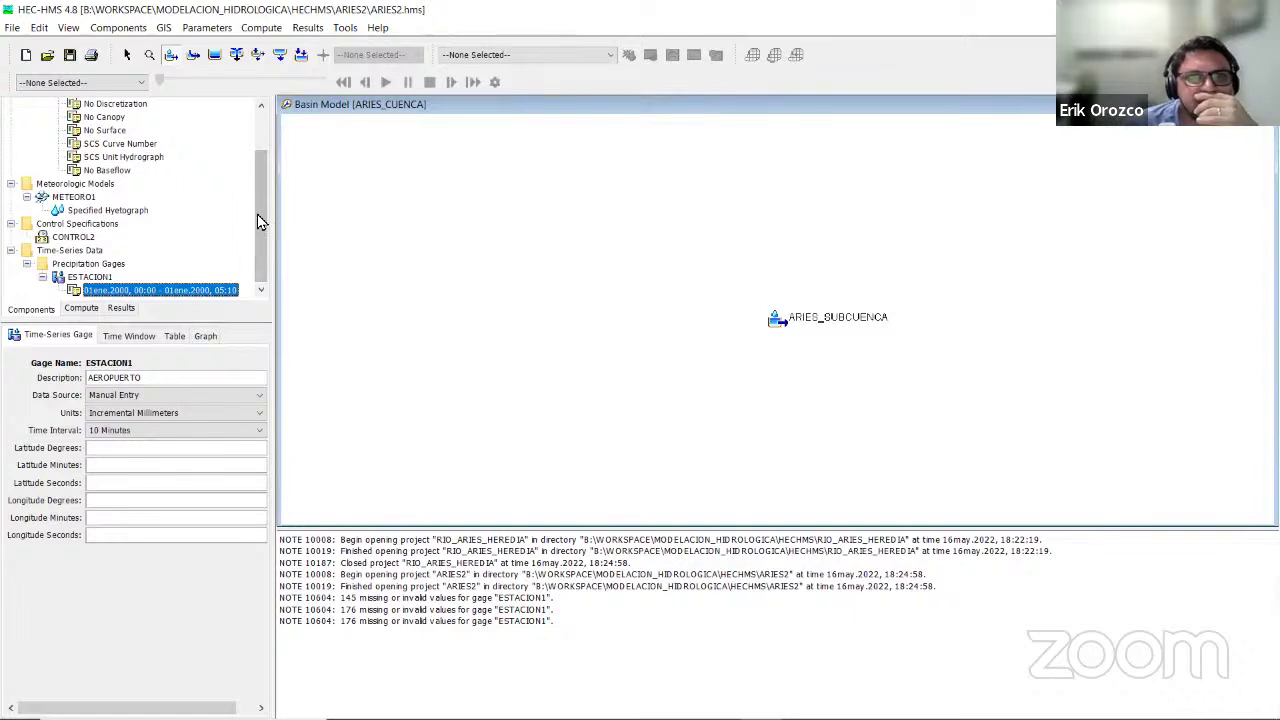
scroll(258, 220, "up", 2)
left_click(261, 27)
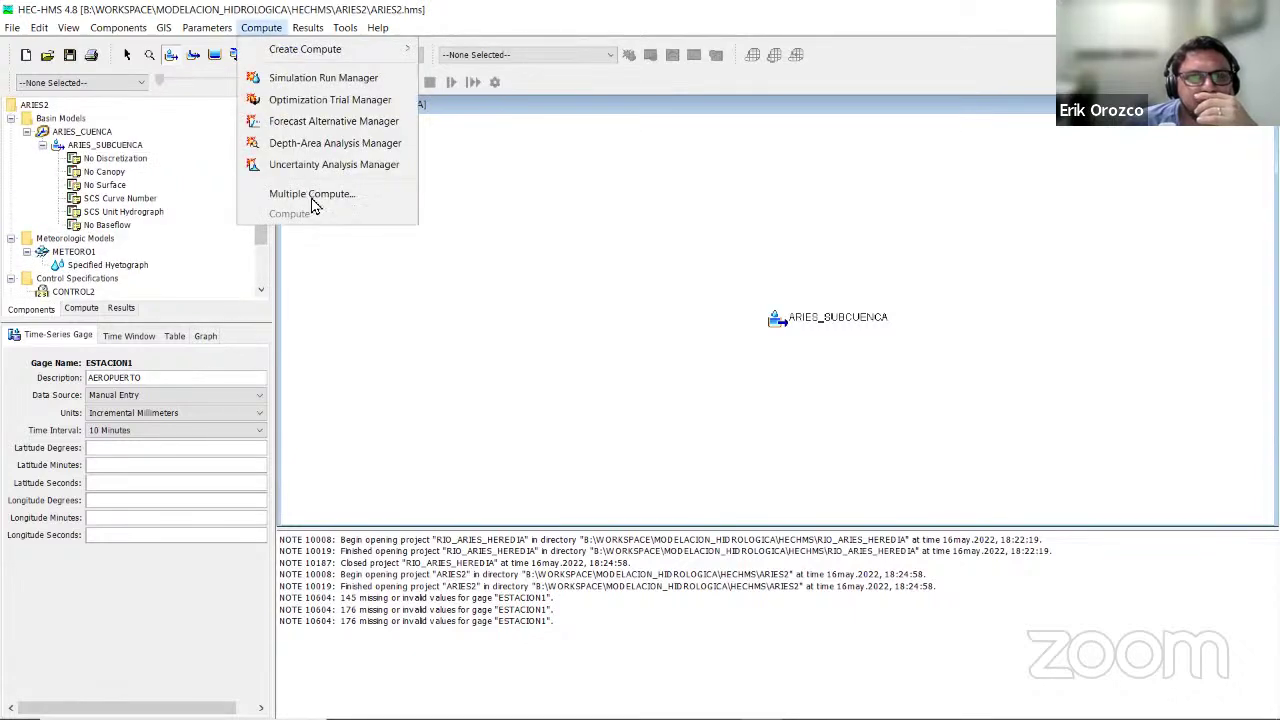
left_click(320, 197)
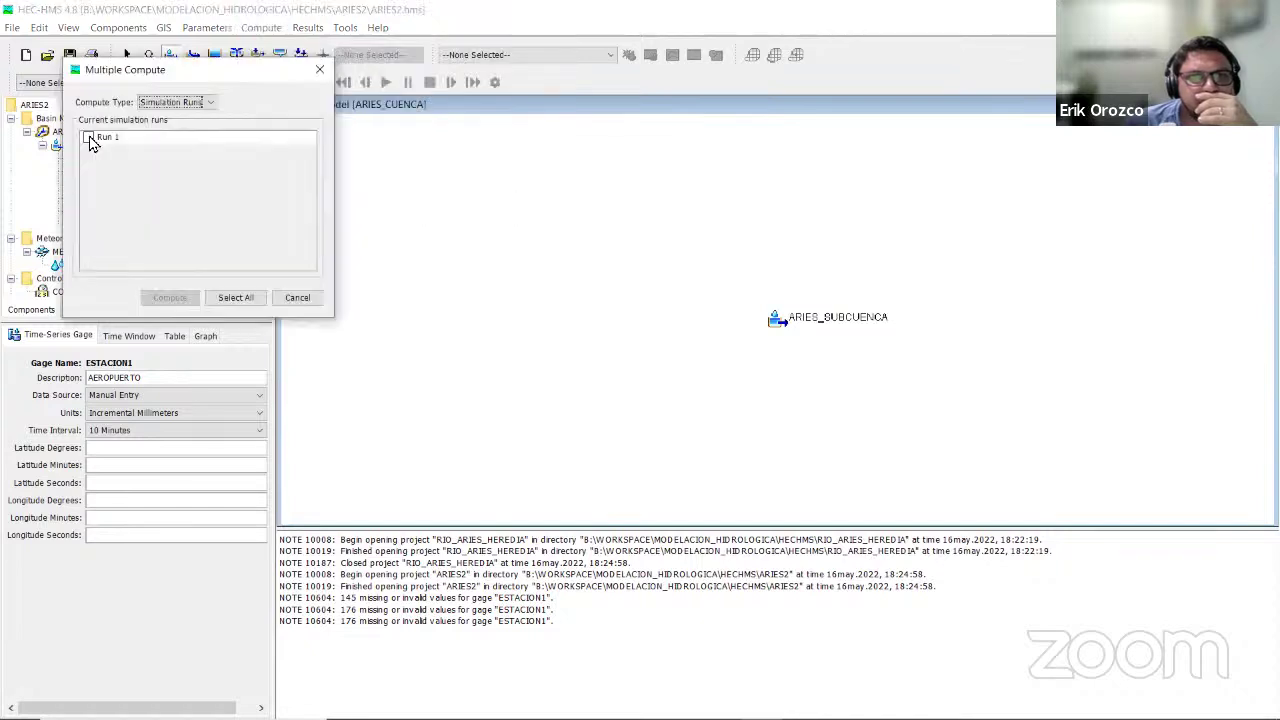
left_click(319, 69)
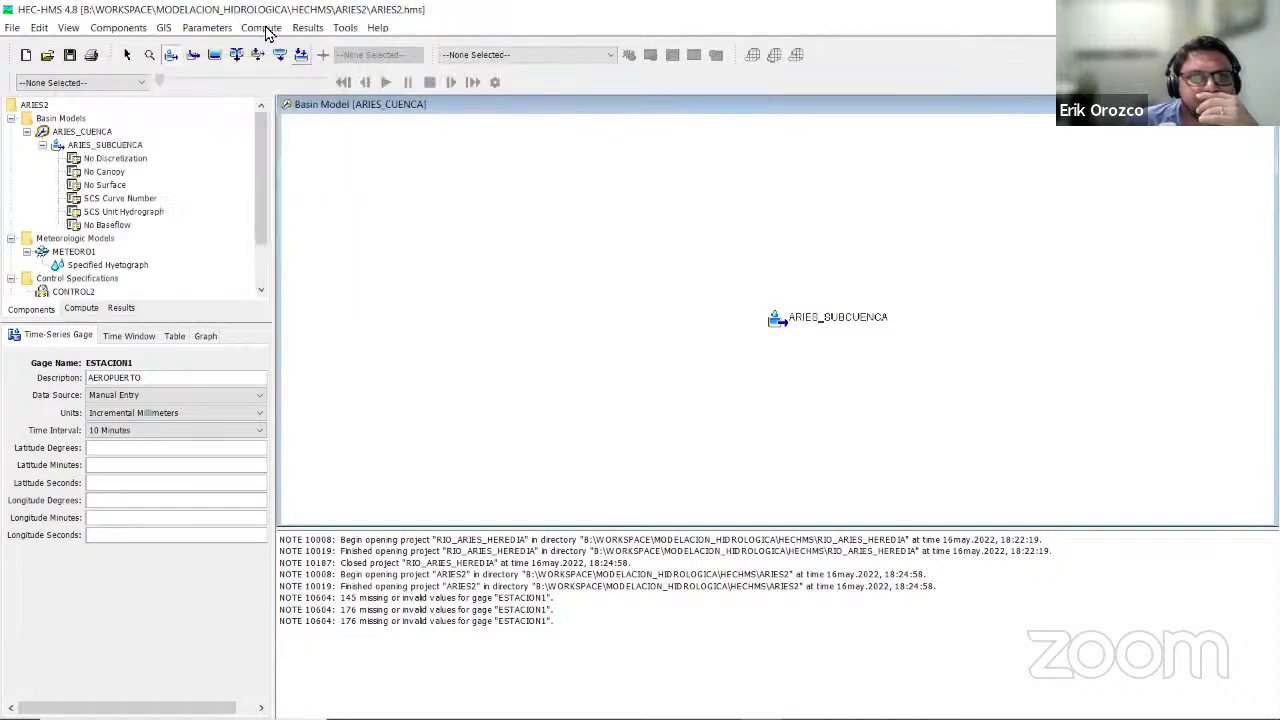
Compute the simulation run Run 1 through Multiple Compute and dismiss the progress window.
left_click(261, 27)
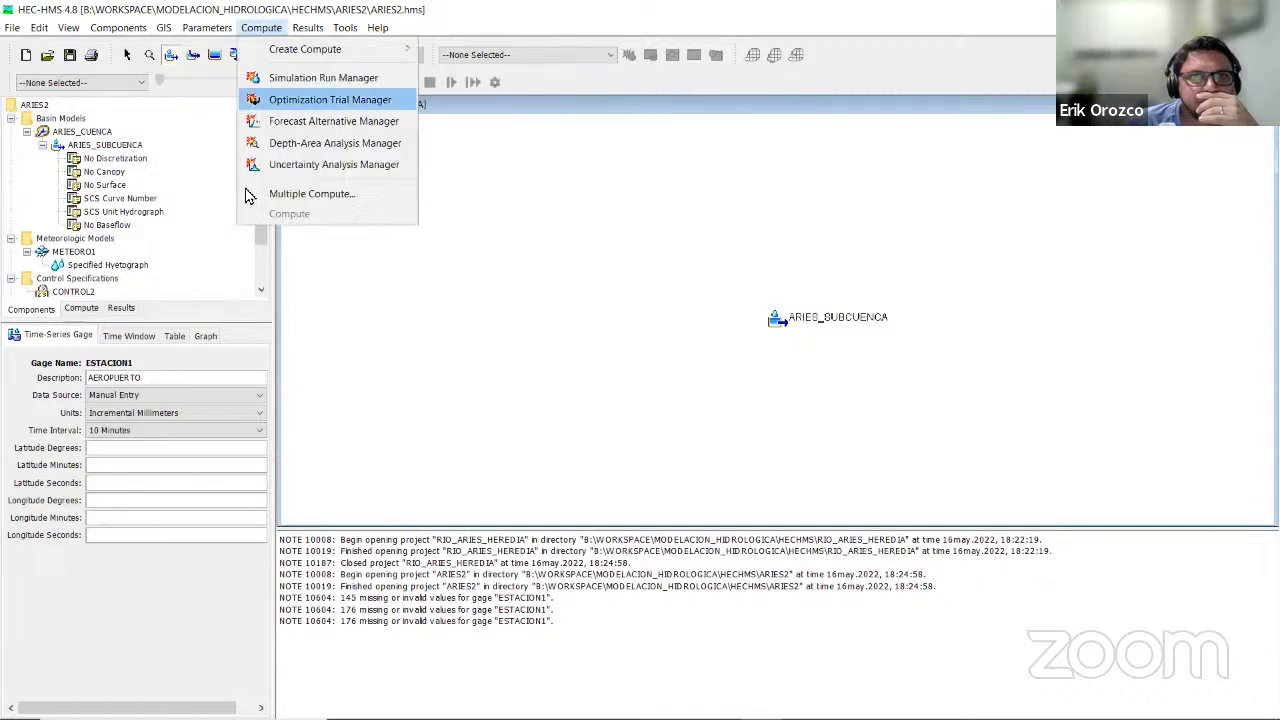
left_click(295, 192)
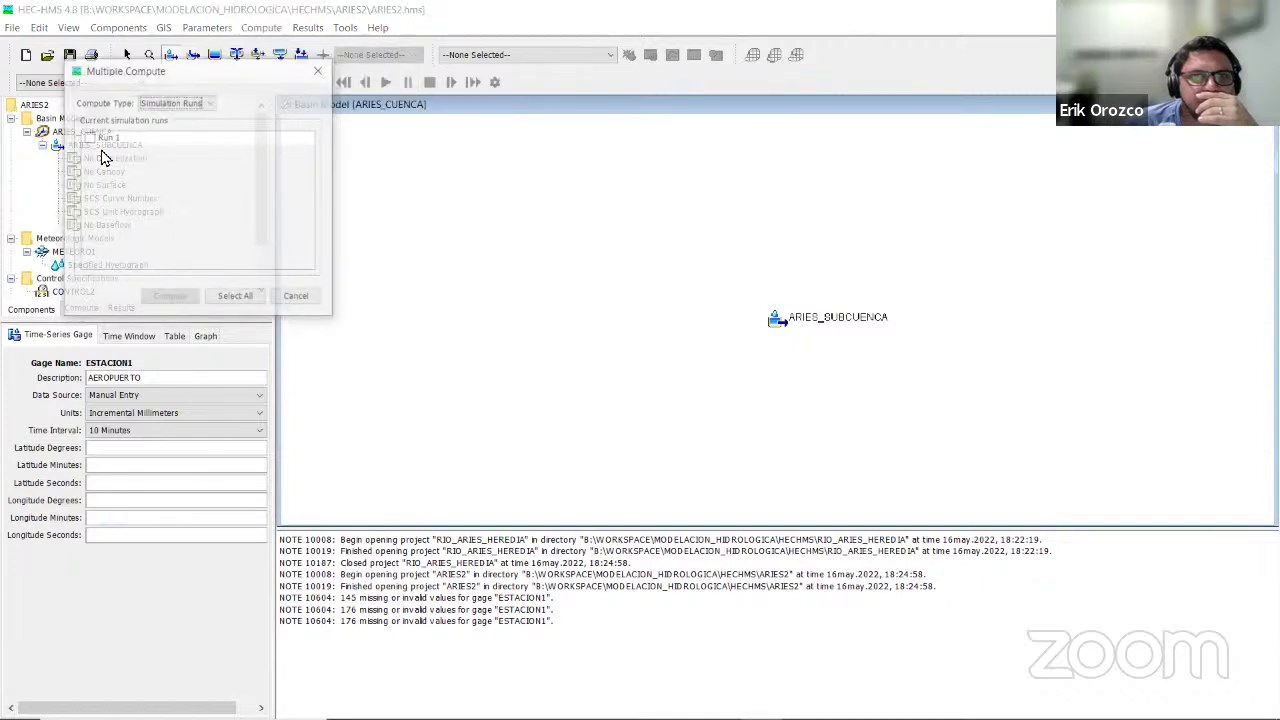
left_click(235, 295)
left_click(171, 297)
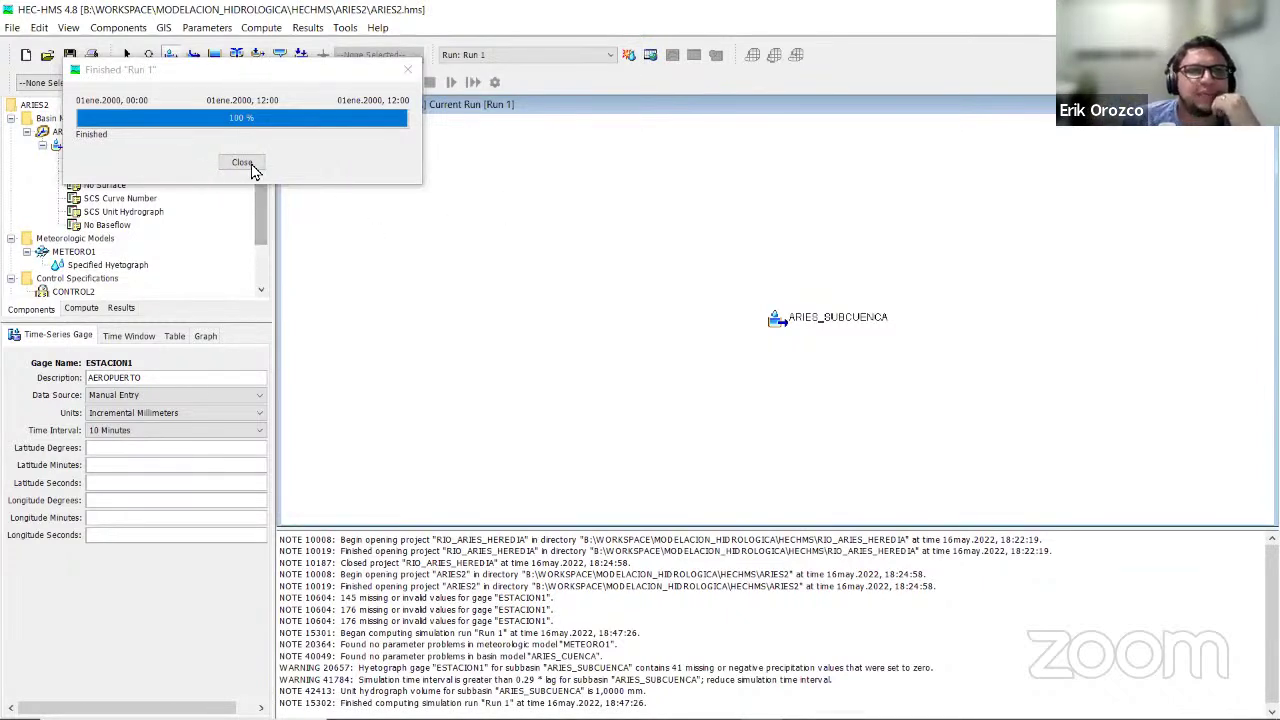
key("Return")
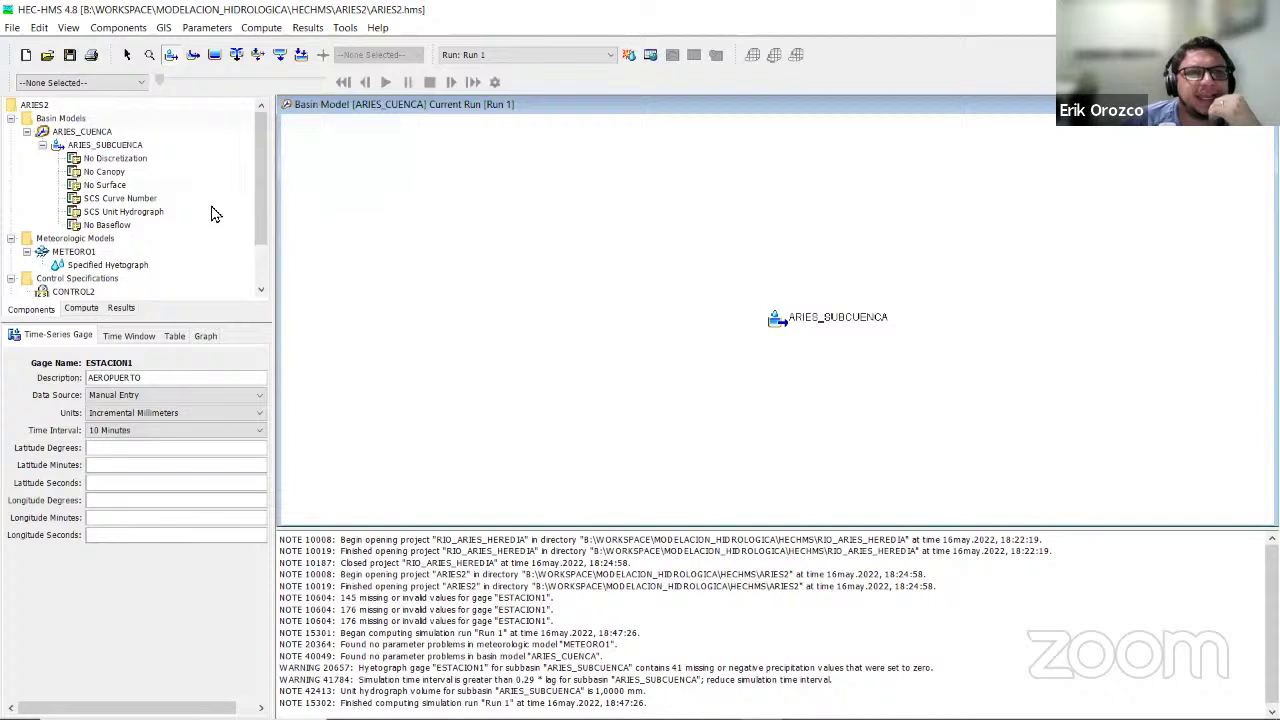
Try computing Run 1 again with METEORO1's Replace Missing option set to Abort Compute.
left_click(86, 254)
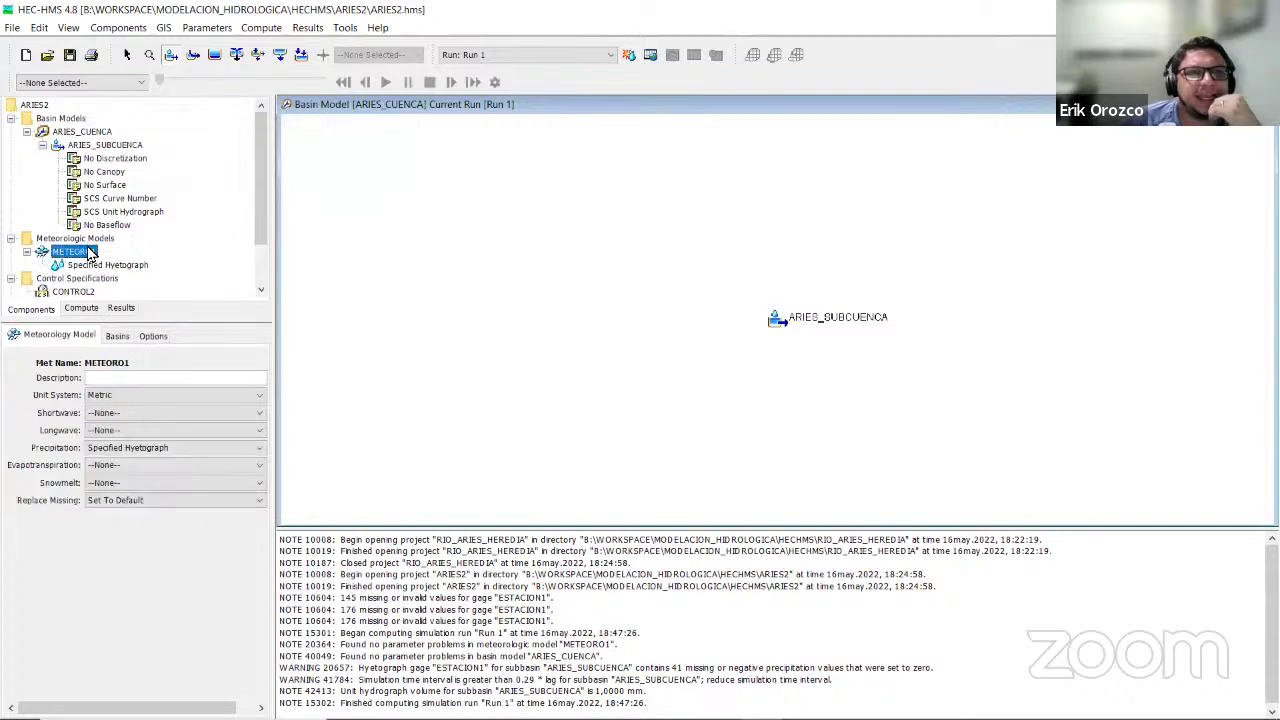
left_click(167, 500)
left_click(130, 512)
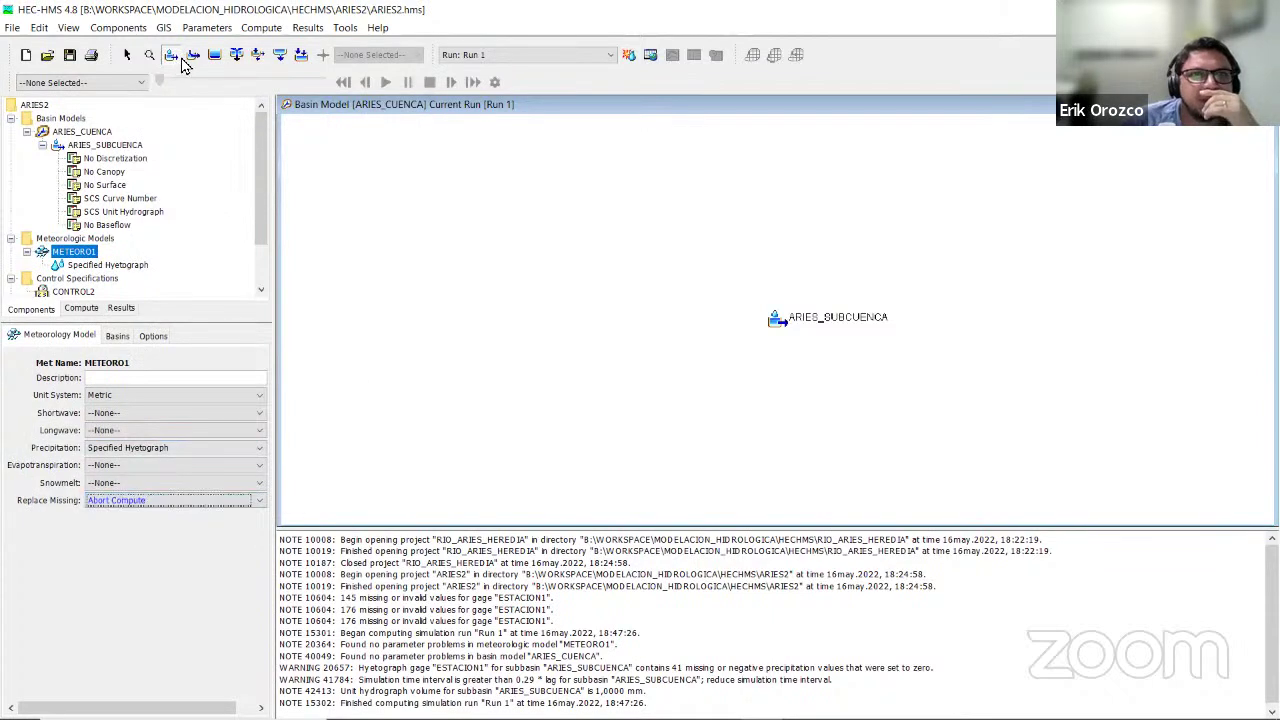
left_click(262, 28)
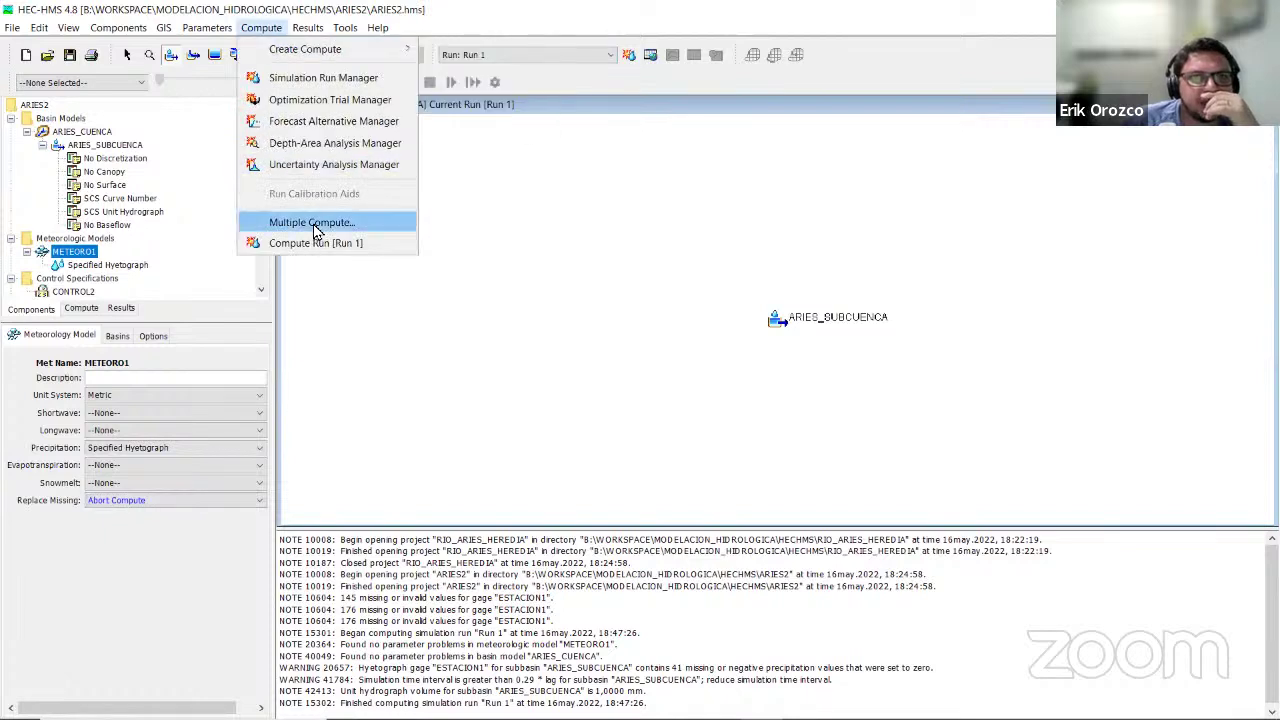
key("Return")
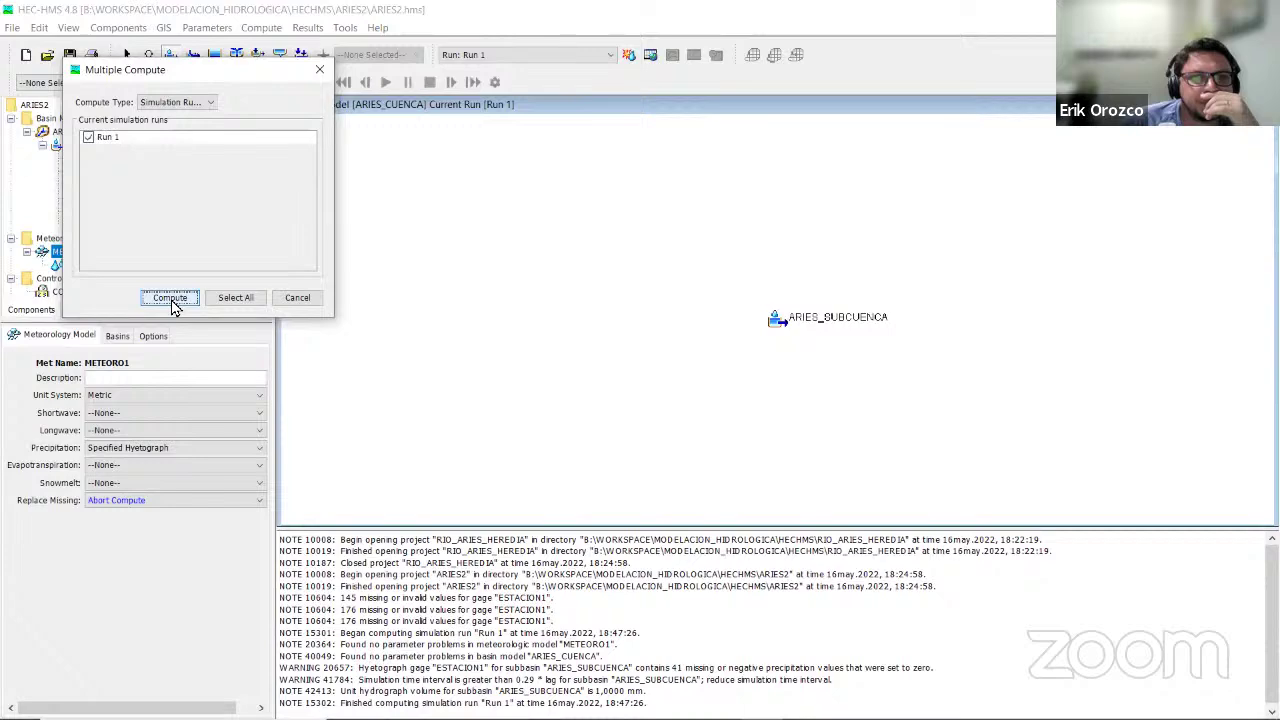
left_click(170, 298)
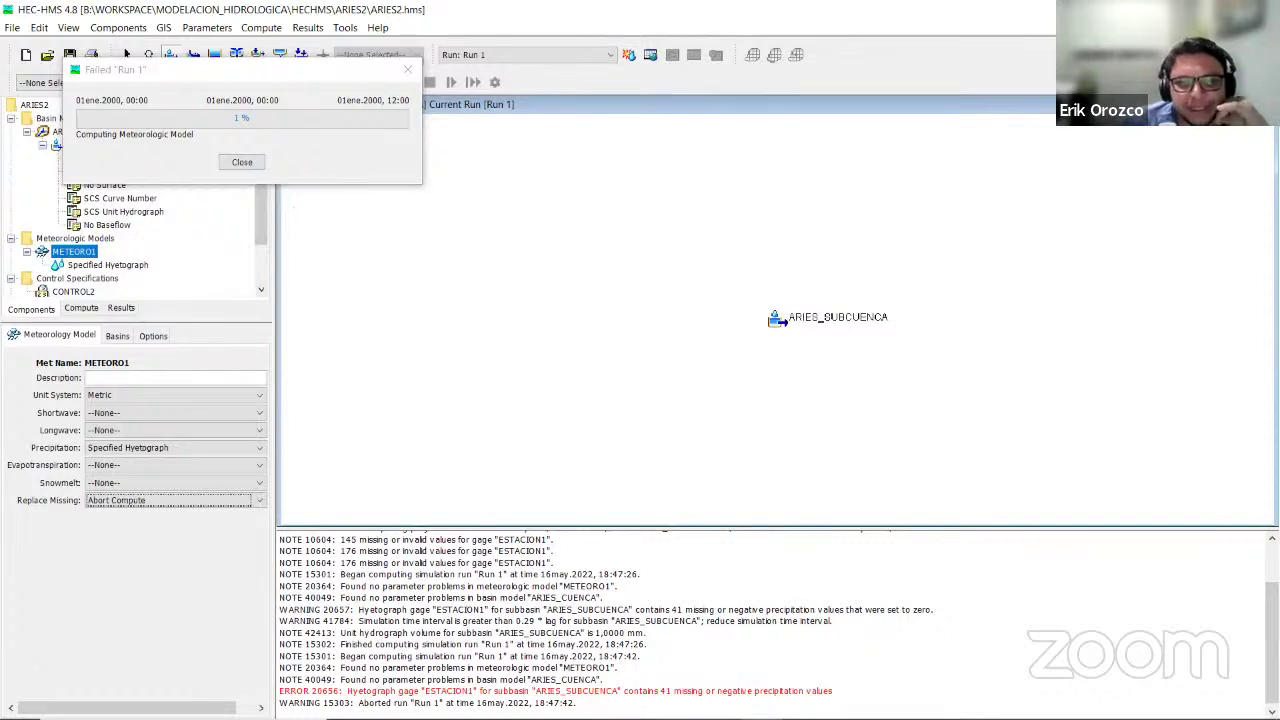
left_click(243, 162)
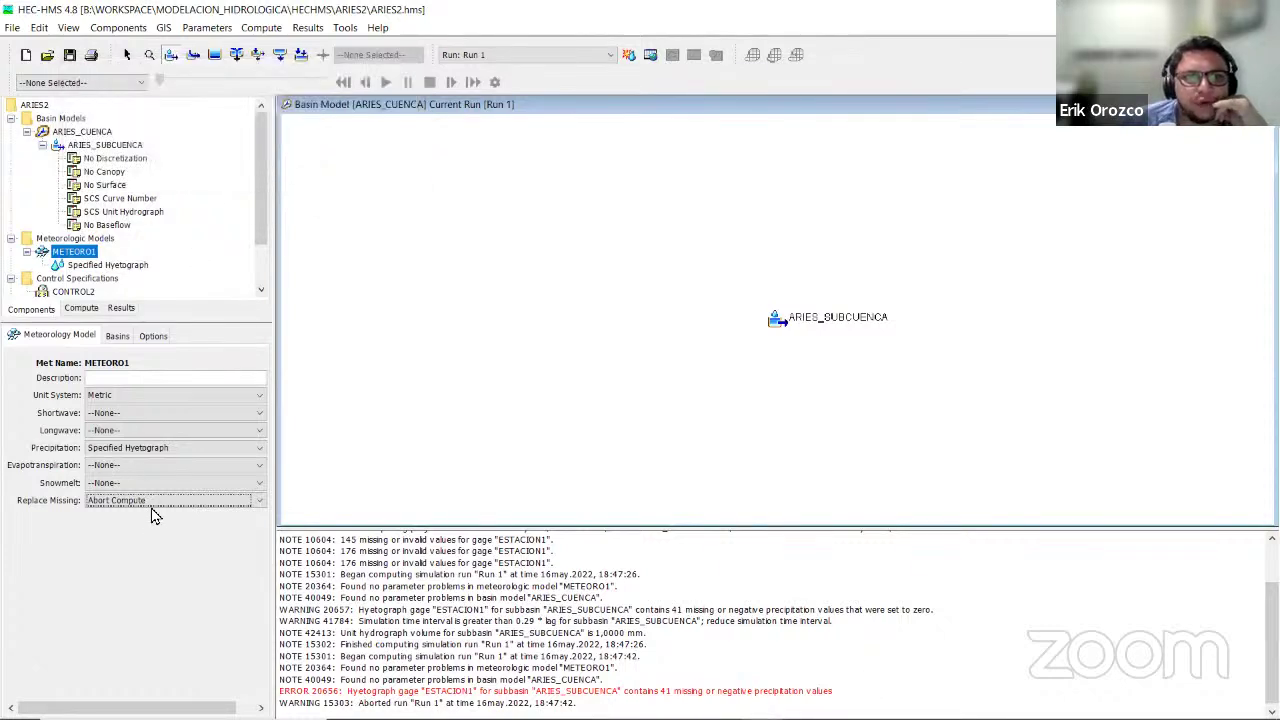
Set METEORO1's Replace Missing option to Set To Default and recompute Run 1 through Multiple Compute.
left_click(149, 515)
left_click(148, 527)
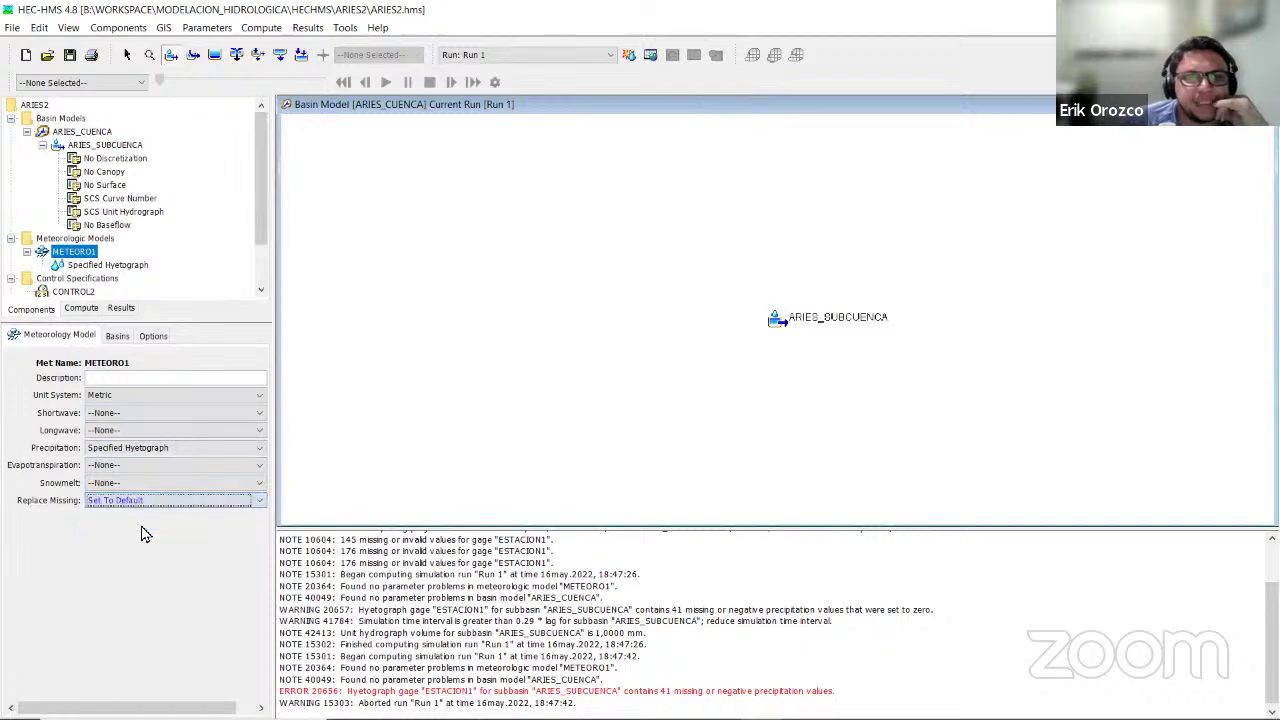
left_click(263, 29)
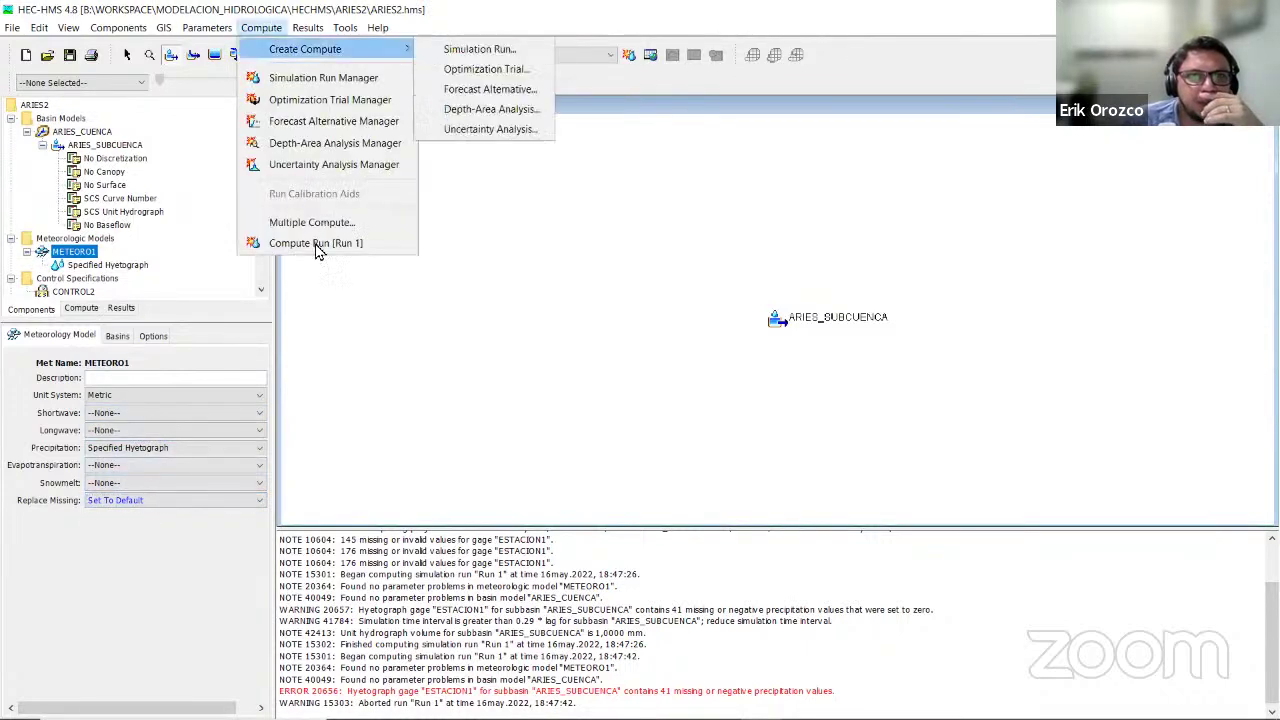
left_click(289, 221)
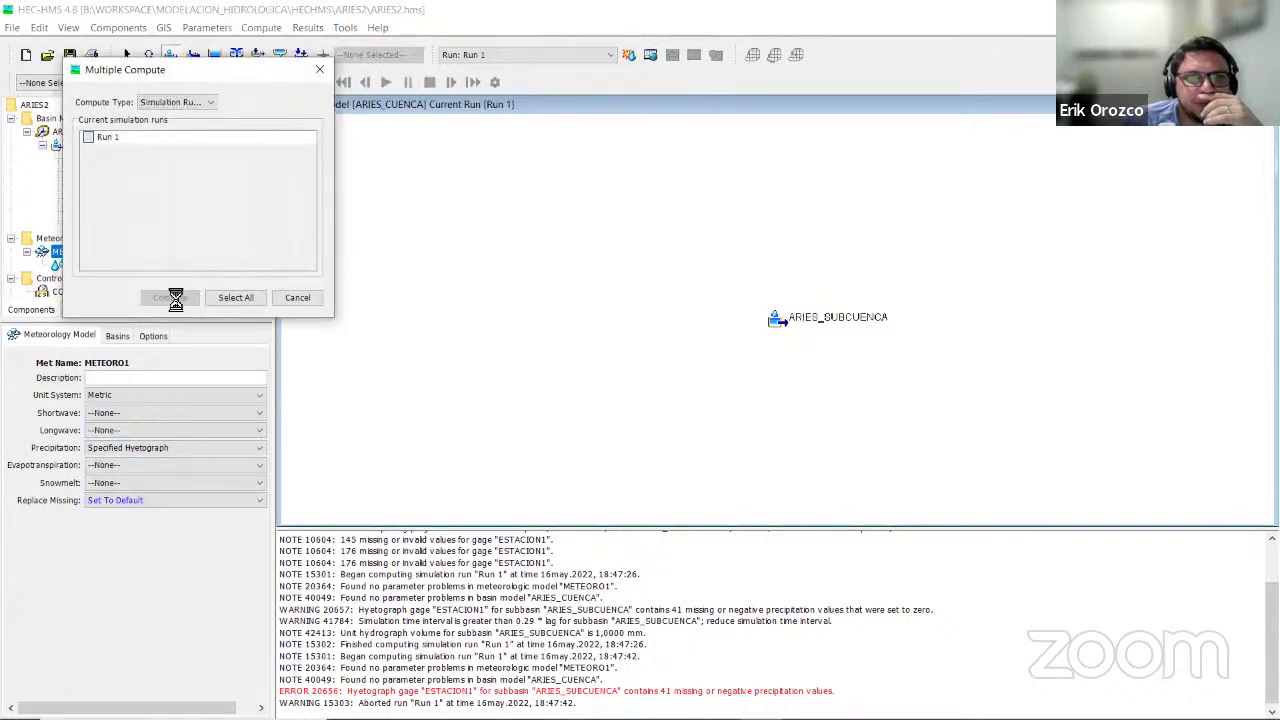
left_click(170, 297)
left_click(242, 163)
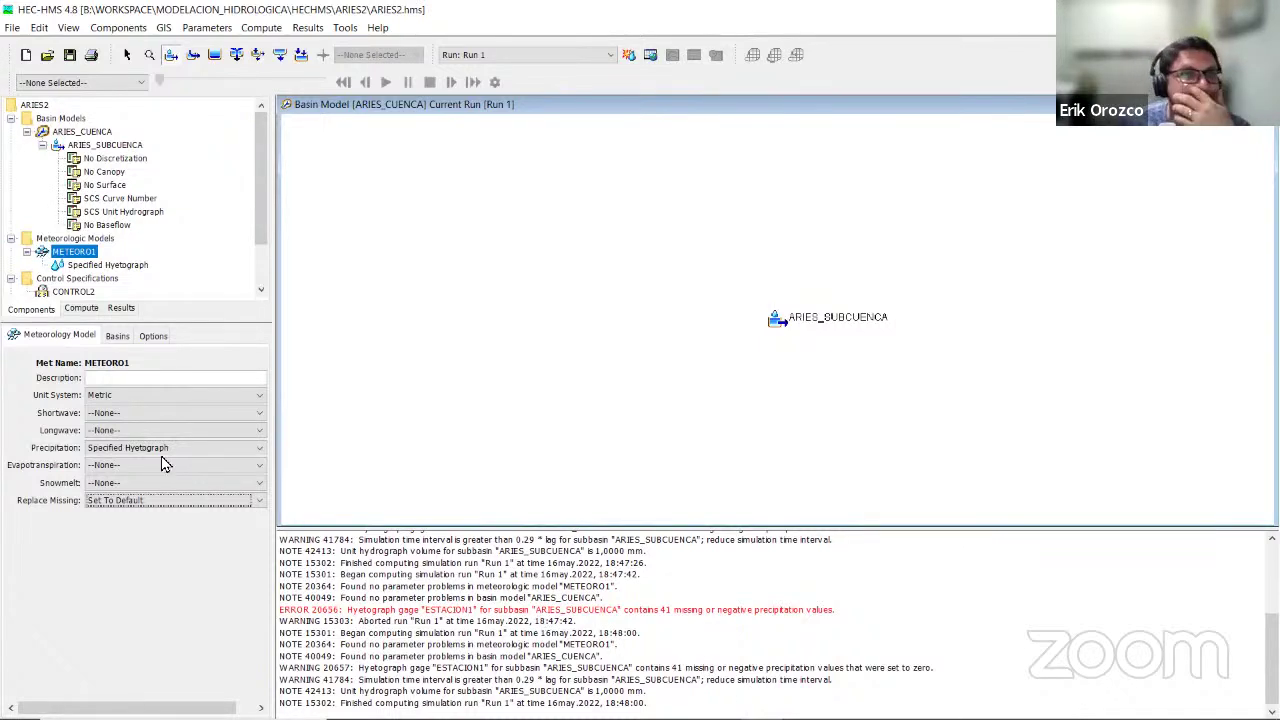
Expand Run 1 in the simulation results, review its Global Summary table and close it.
scroll(268, 190, "down", 2)
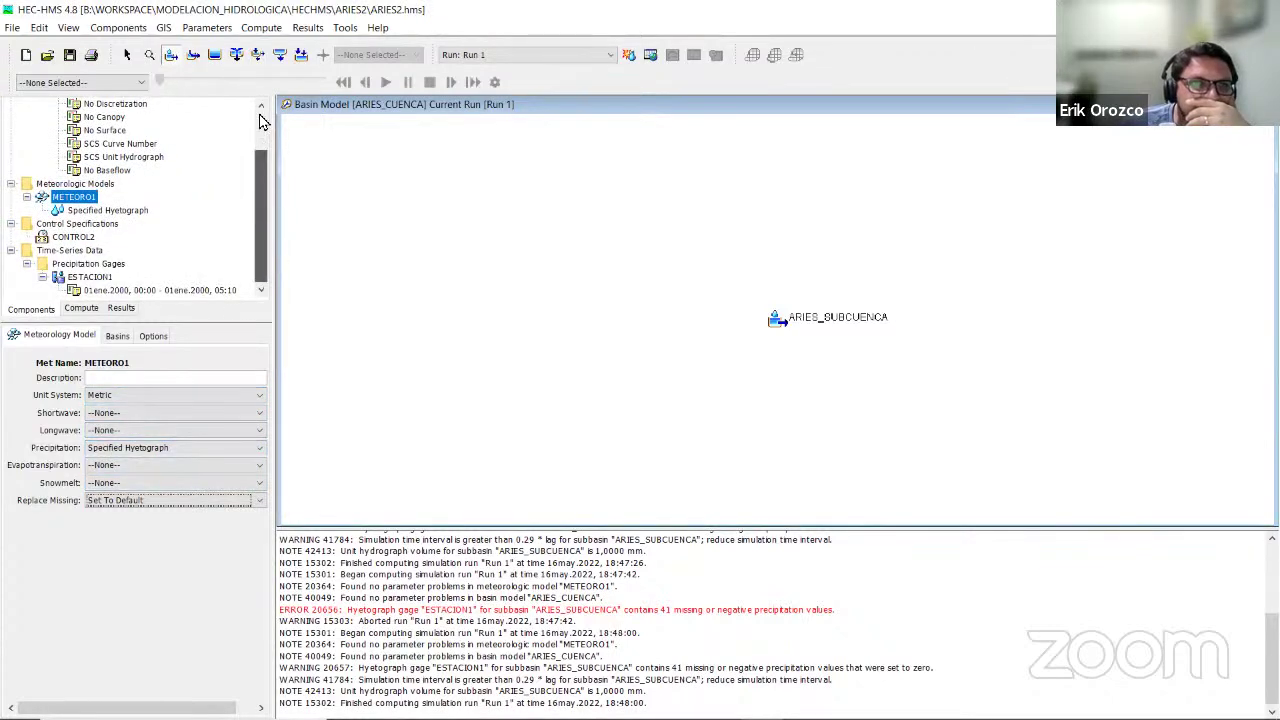
scroll(265, 124, "up", 2)
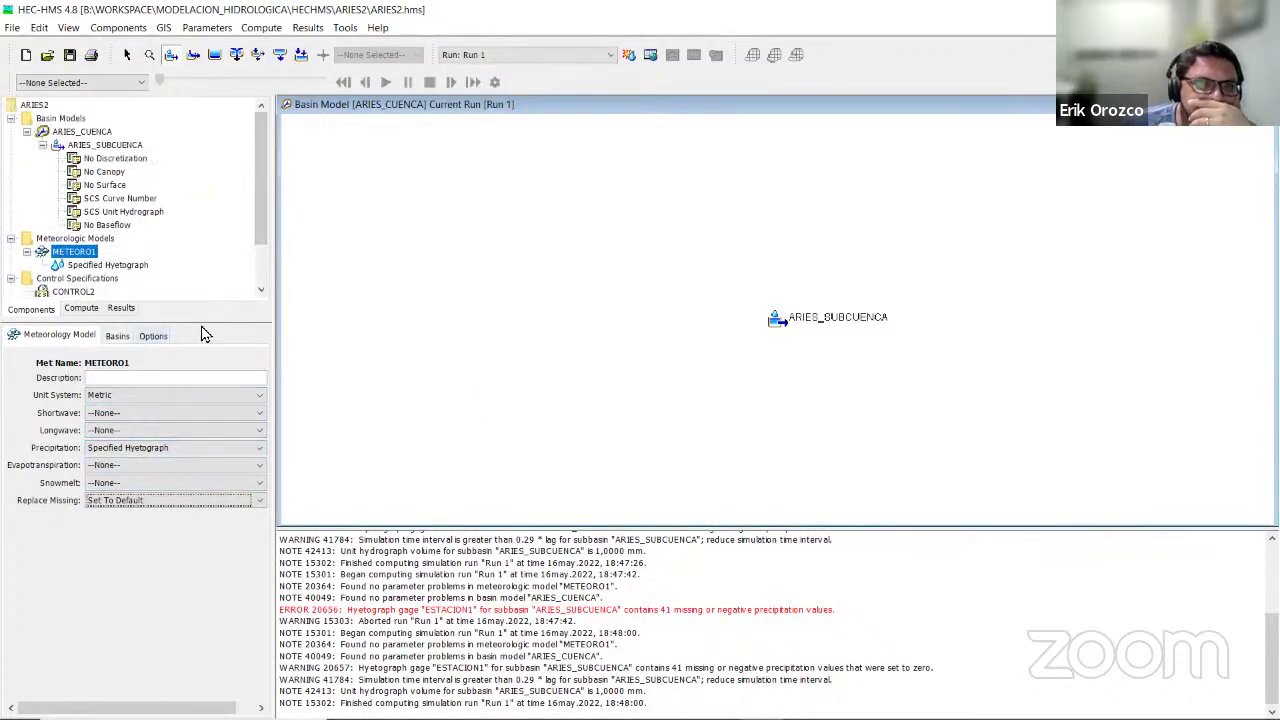
left_click(118, 312)
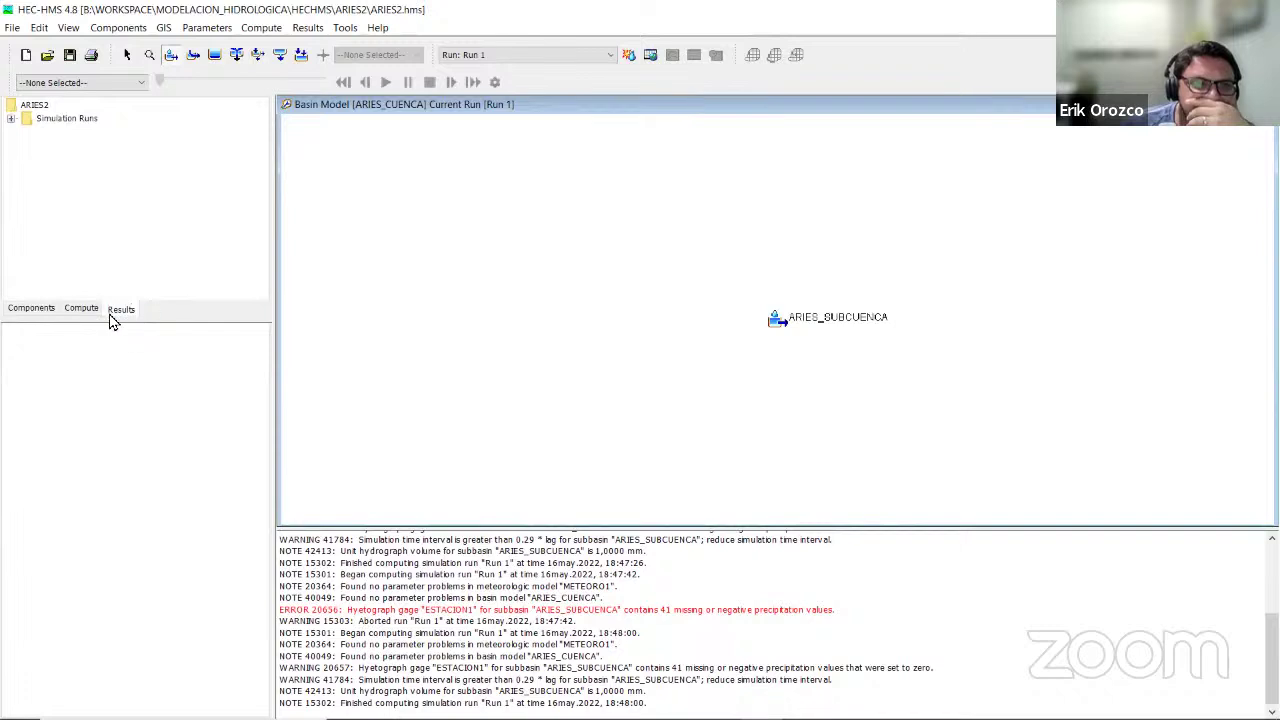
left_click(36, 312)
left_click(10, 119)
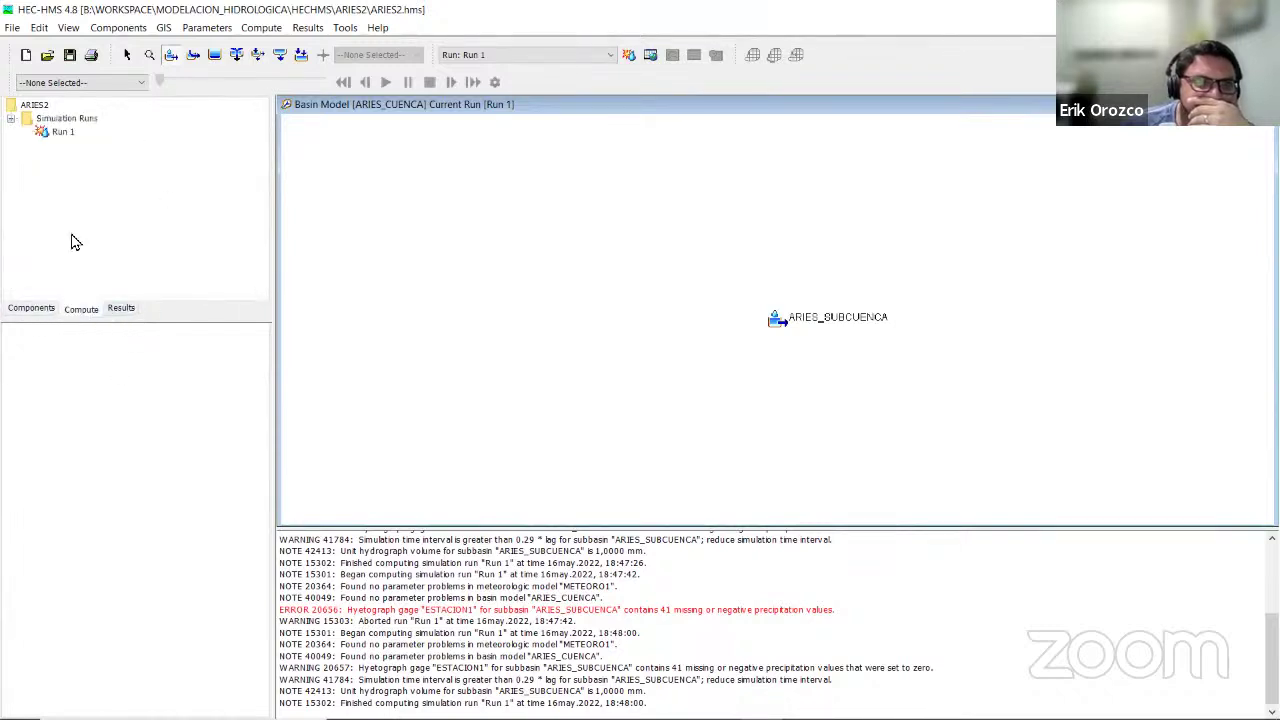
left_click(131, 309)
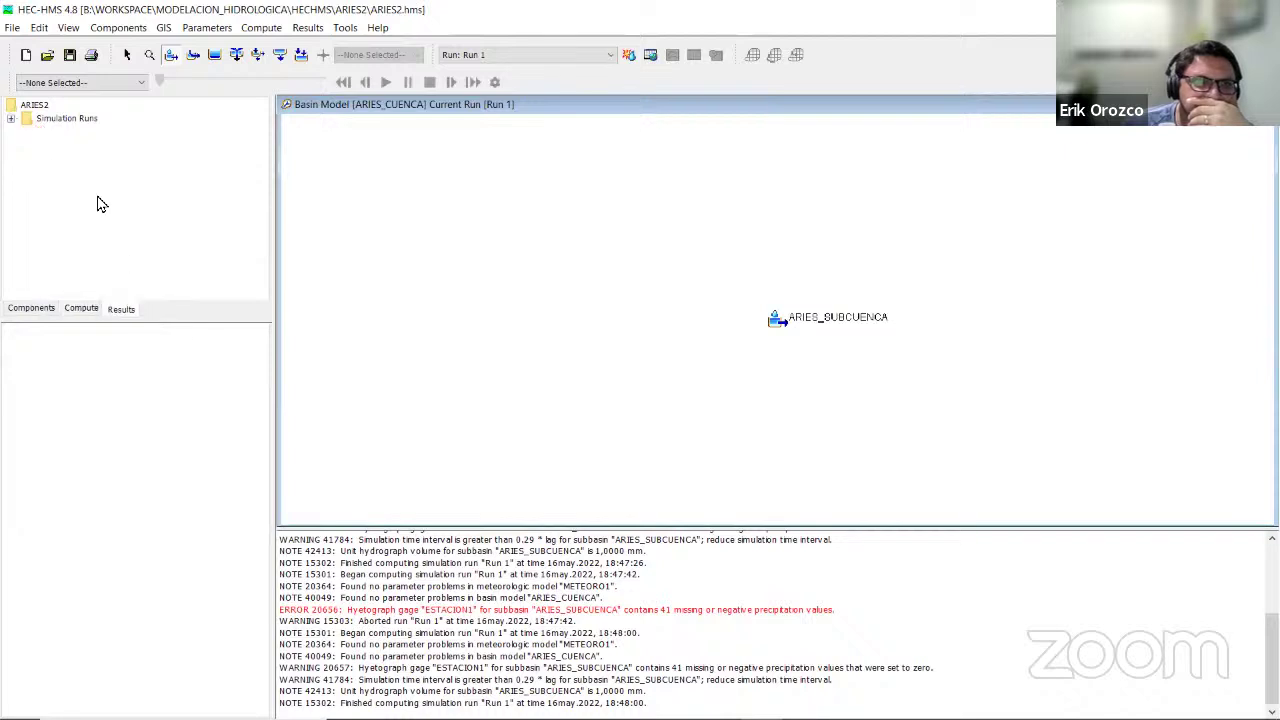
left_click(12, 119)
double_click(55, 132)
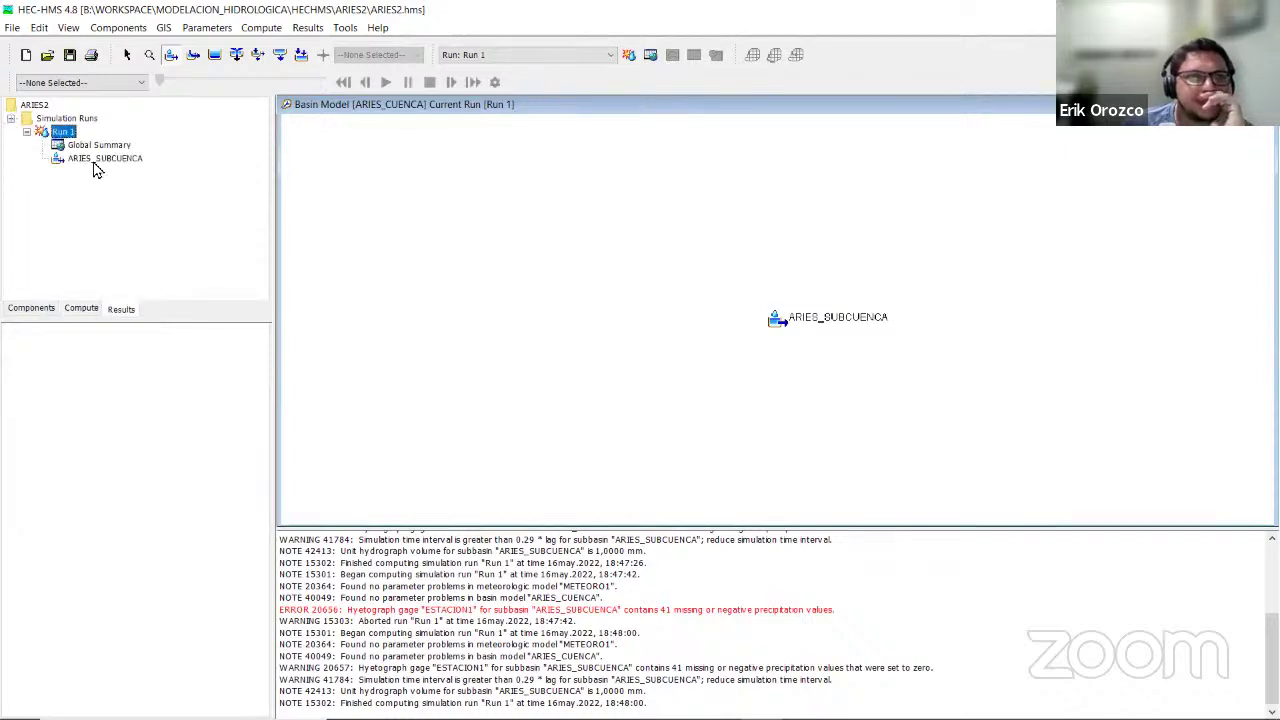
left_click(100, 146)
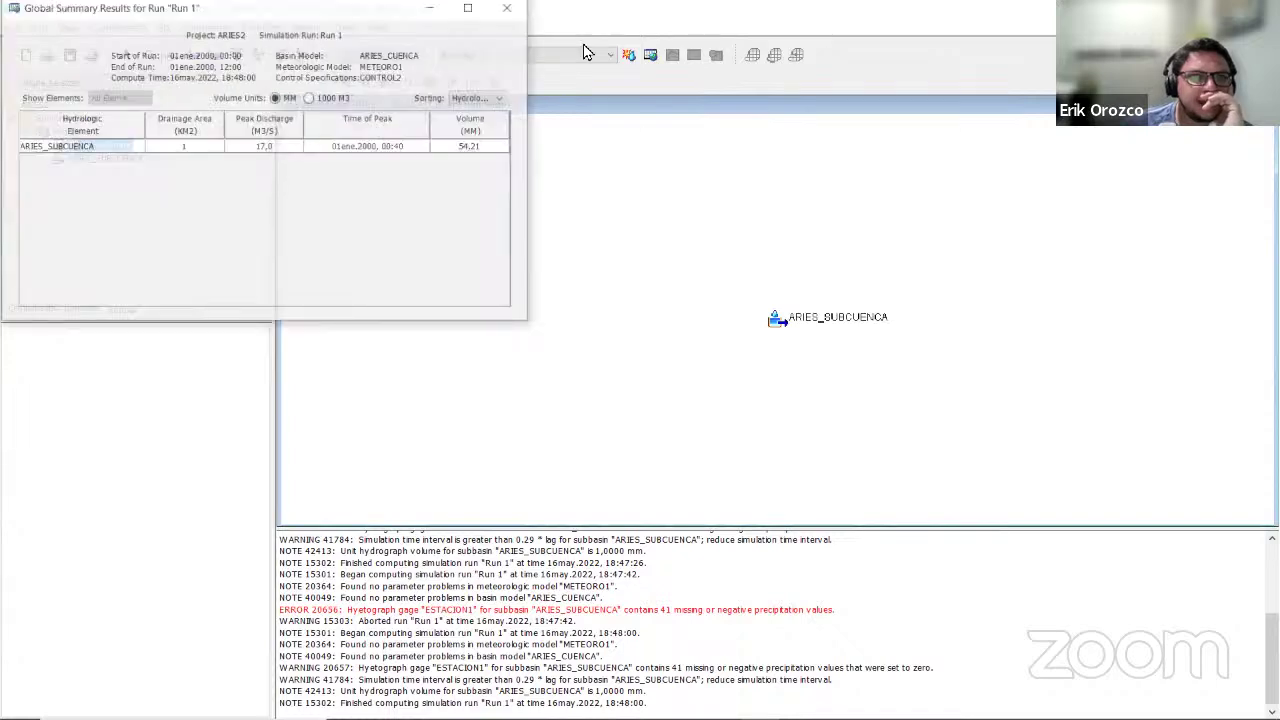
left_click(506, 9)
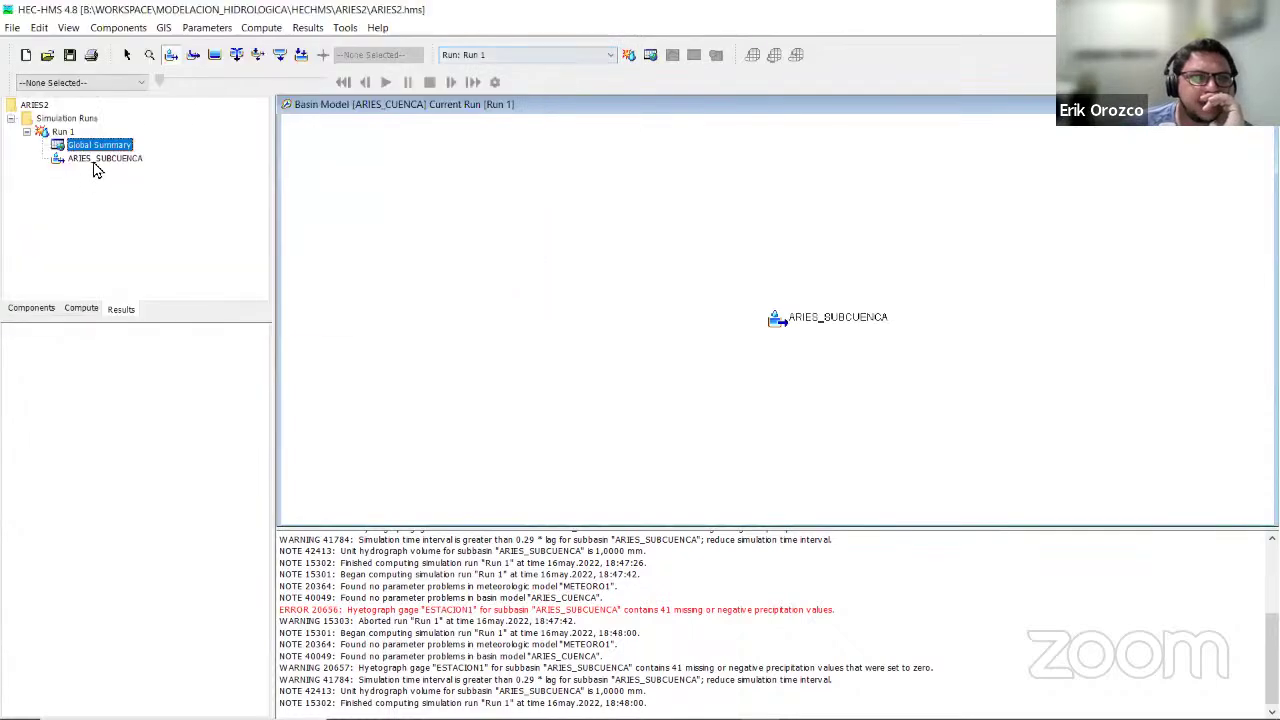
Open the results graph of subbasin ARIES_SUBCUENCA for Run 1 and resize its window until the axis values are legible.
double_click(100, 158)
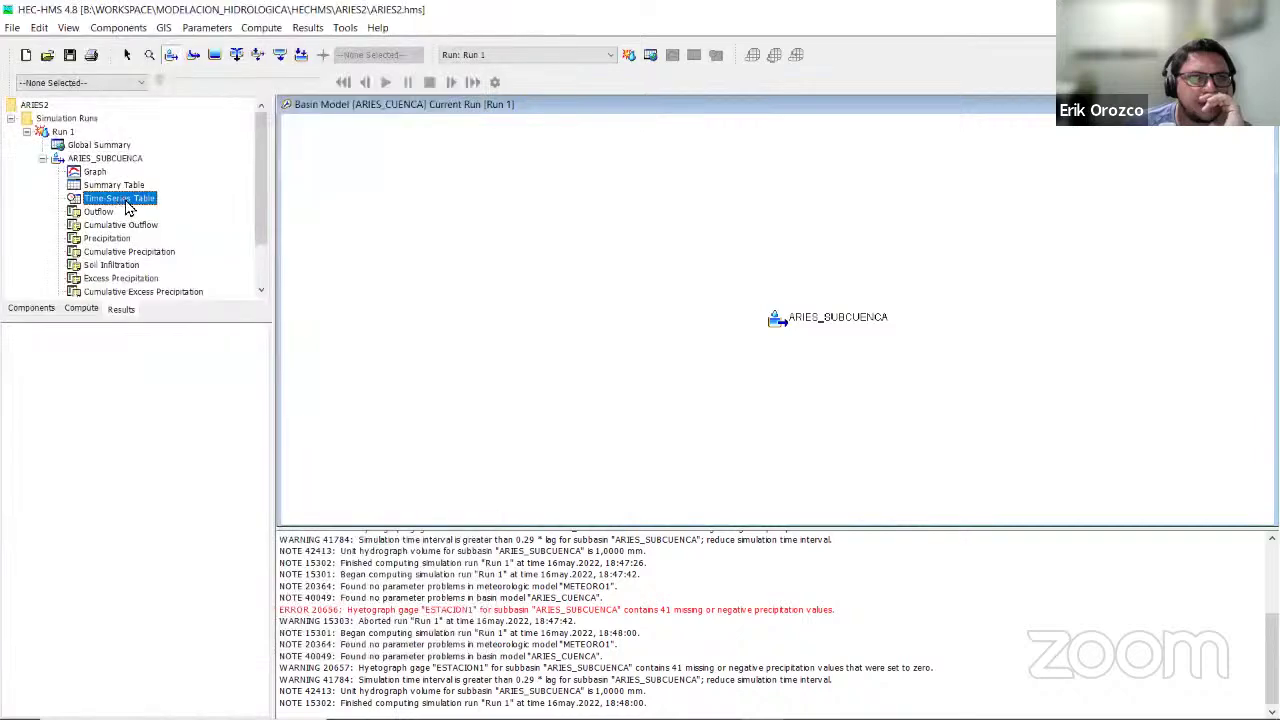
left_click(104, 172)
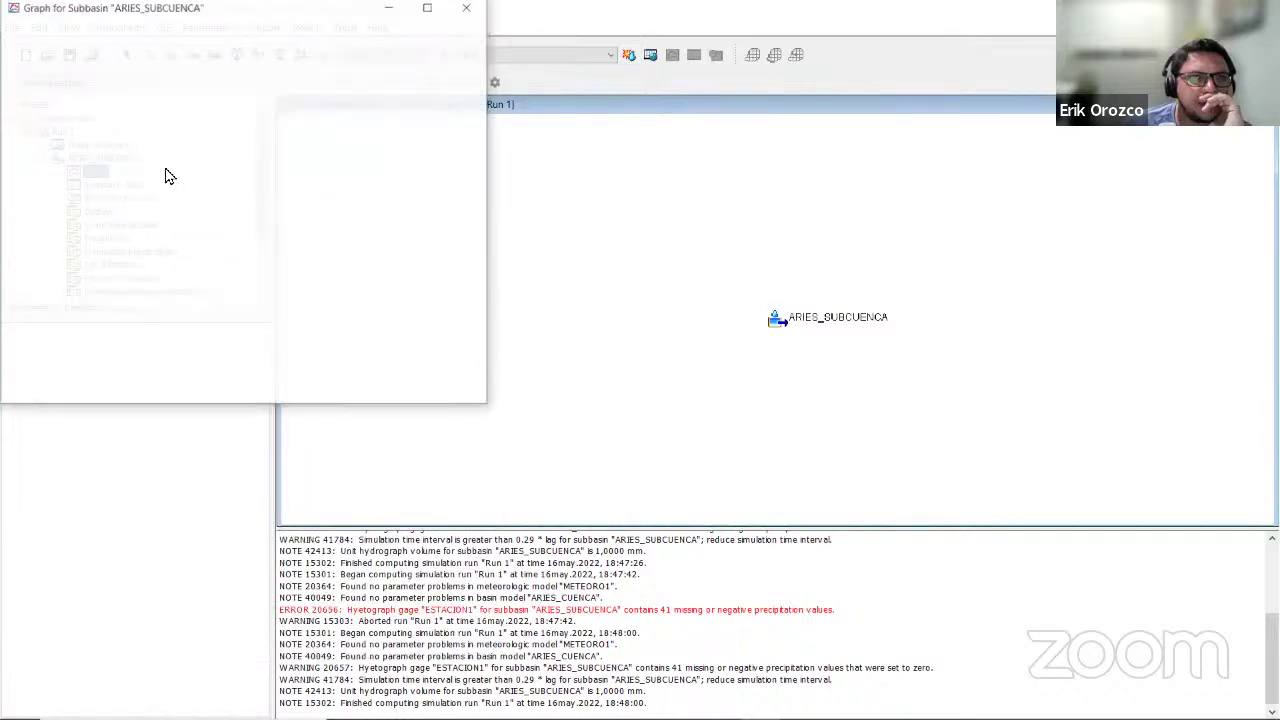
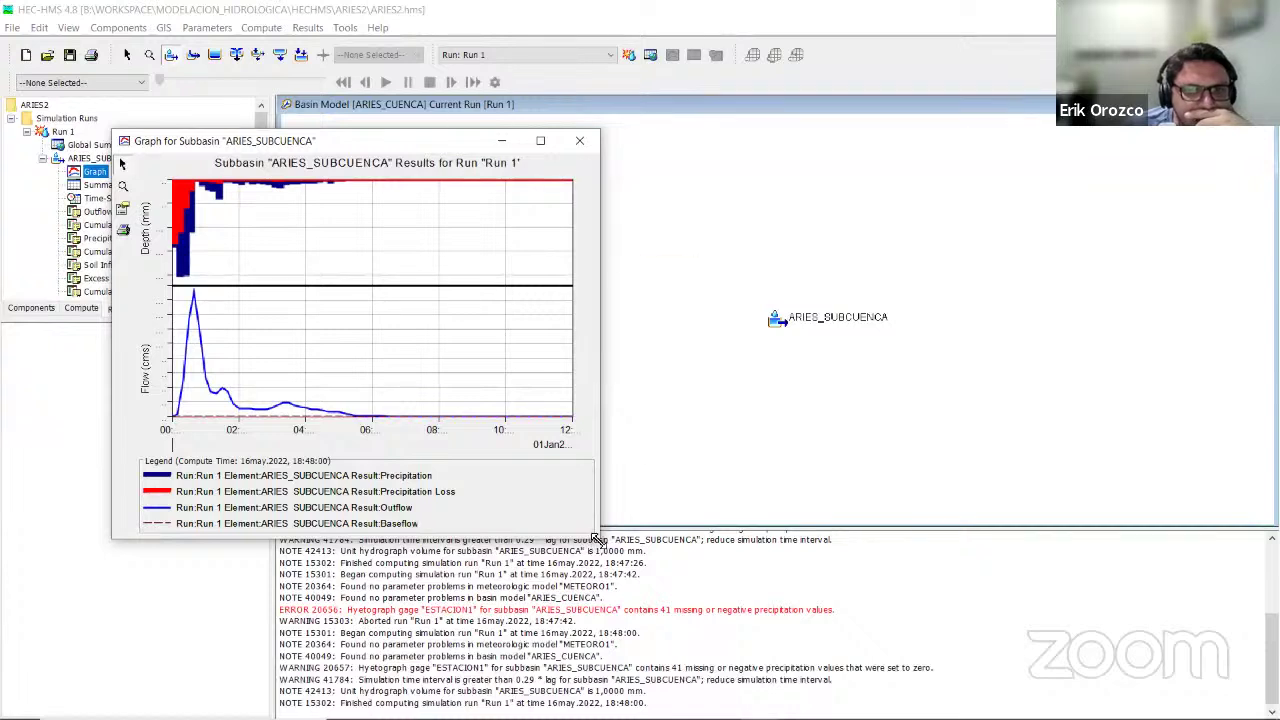
left_click_drag(598, 537, 1229, 687)
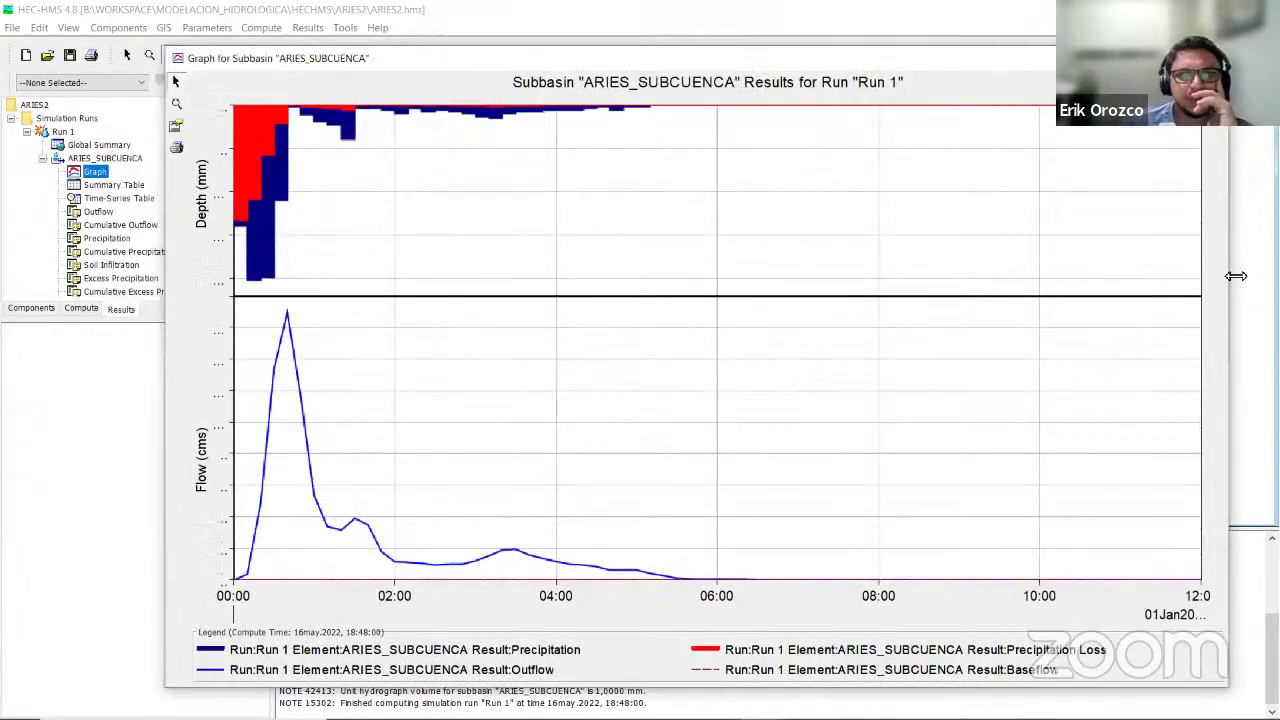
left_click_drag(1236, 276, 790, 280)
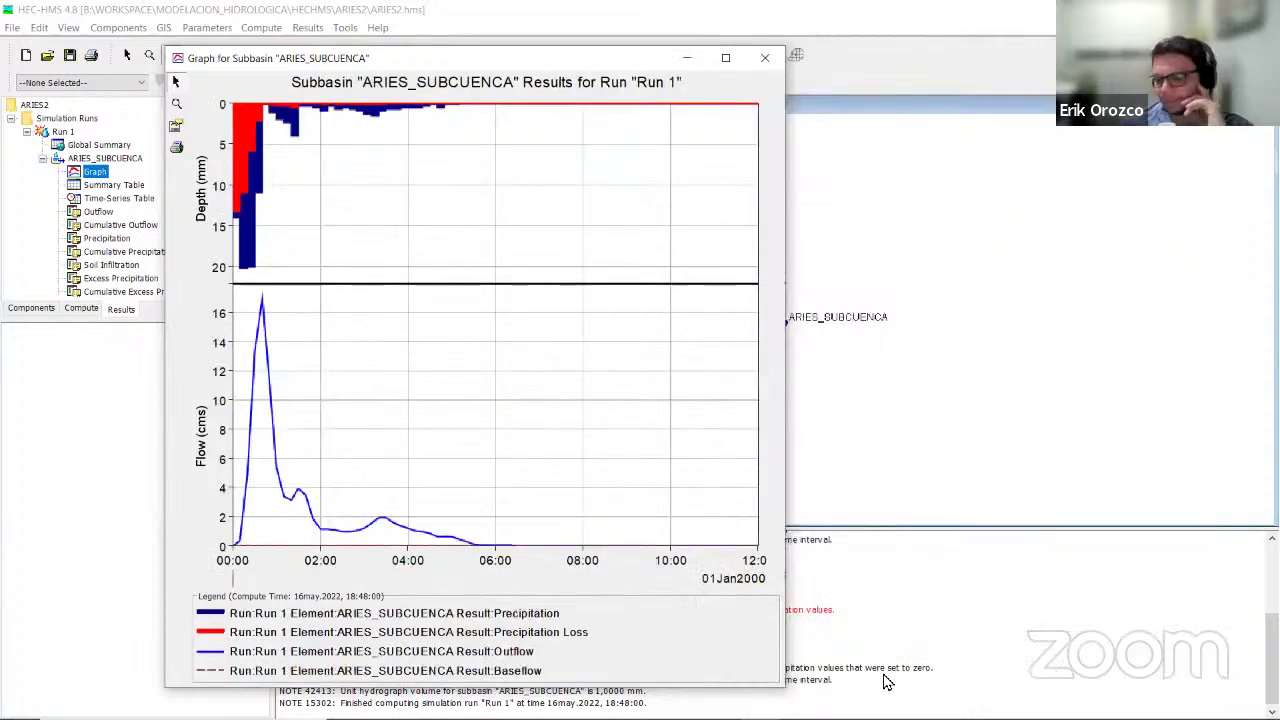
Circle the outflow peak on the graph in red, write 17 m³/s beside it and underline the note.
left_click(562, 34)
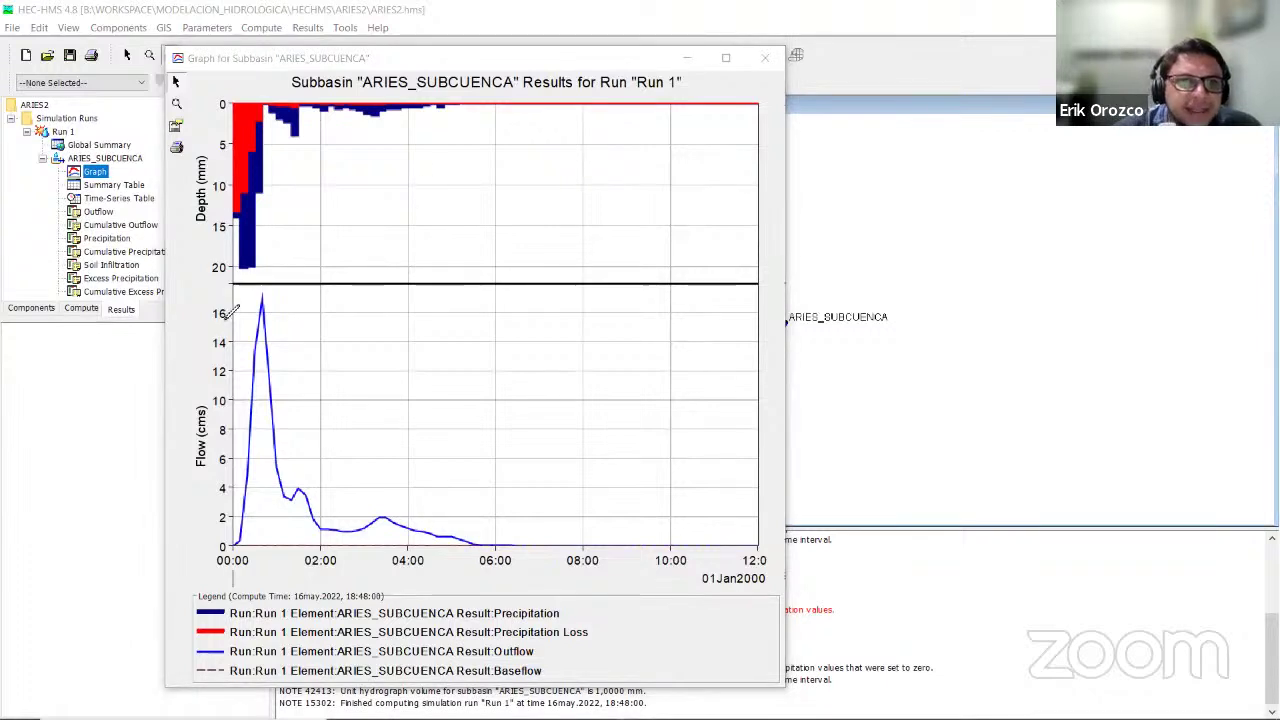
left_click_drag(229, 291, 204, 318)
left_click_drag(299, 300, 296, 318)
mouse_move(312, 298)
left_mouse_down()
mouse_move(317, 312)
mouse_move(392, 290)
left_mouse_up()
left_click_drag(408, 276, 380, 322)
left_click_drag(420, 296, 408, 316)
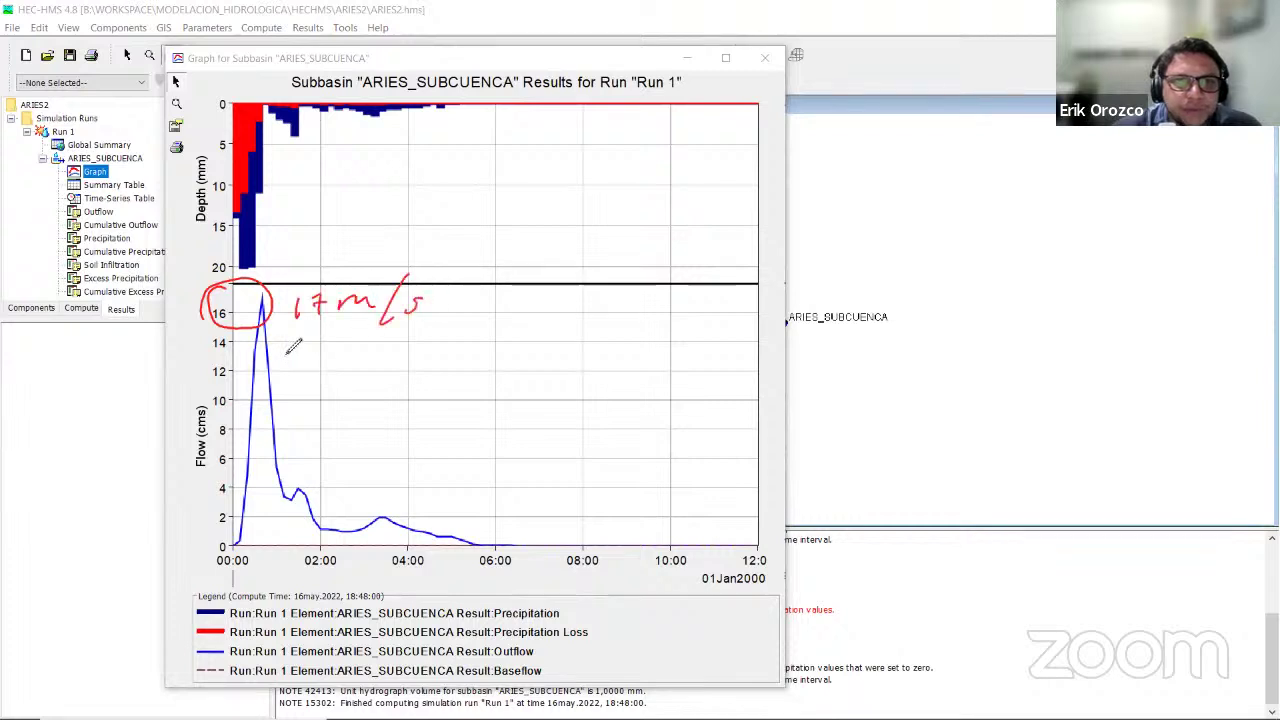
left_click_drag(284, 348, 472, 347)
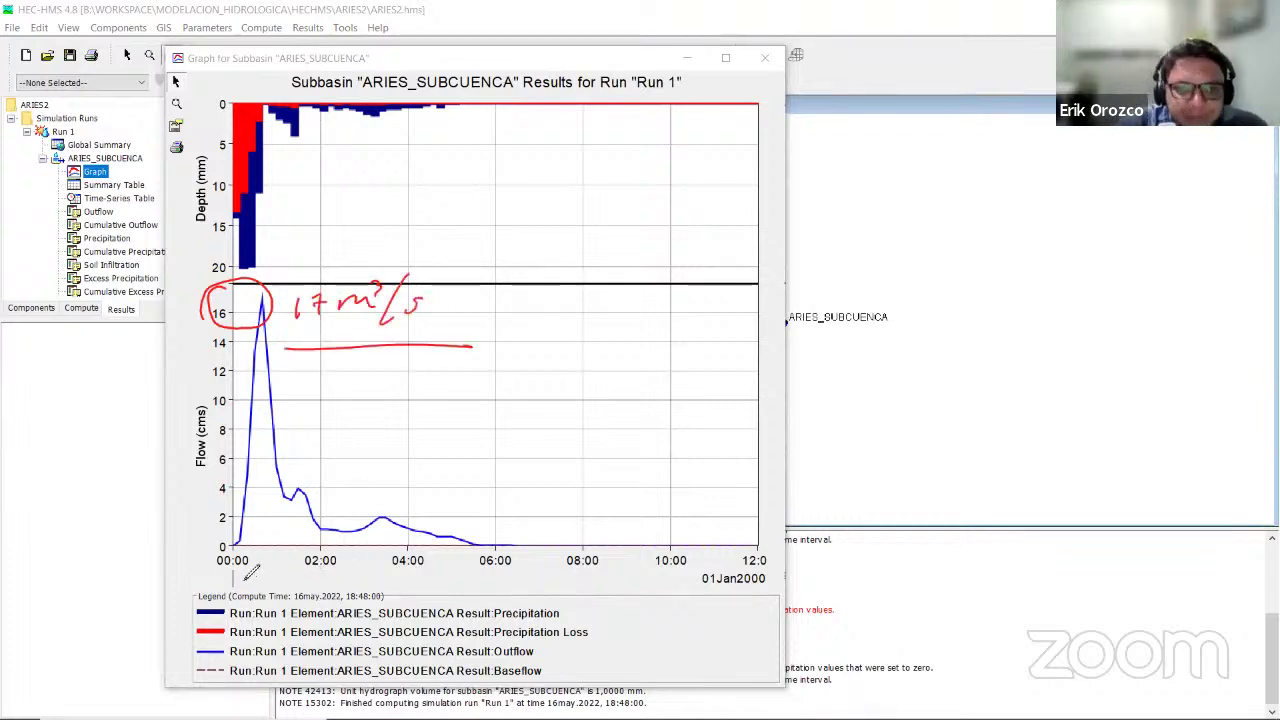
Mark the hydrograph's duration from 00:00 to 06:00, draw a dashed line from the peak to the time axis, and erase all annotations.
mouse_move(228, 570)
left_mouse_down()
mouse_move(228, 598)
mouse_move(505, 588)
left_mouse_up()
left_click_drag(497, 578, 495, 598)
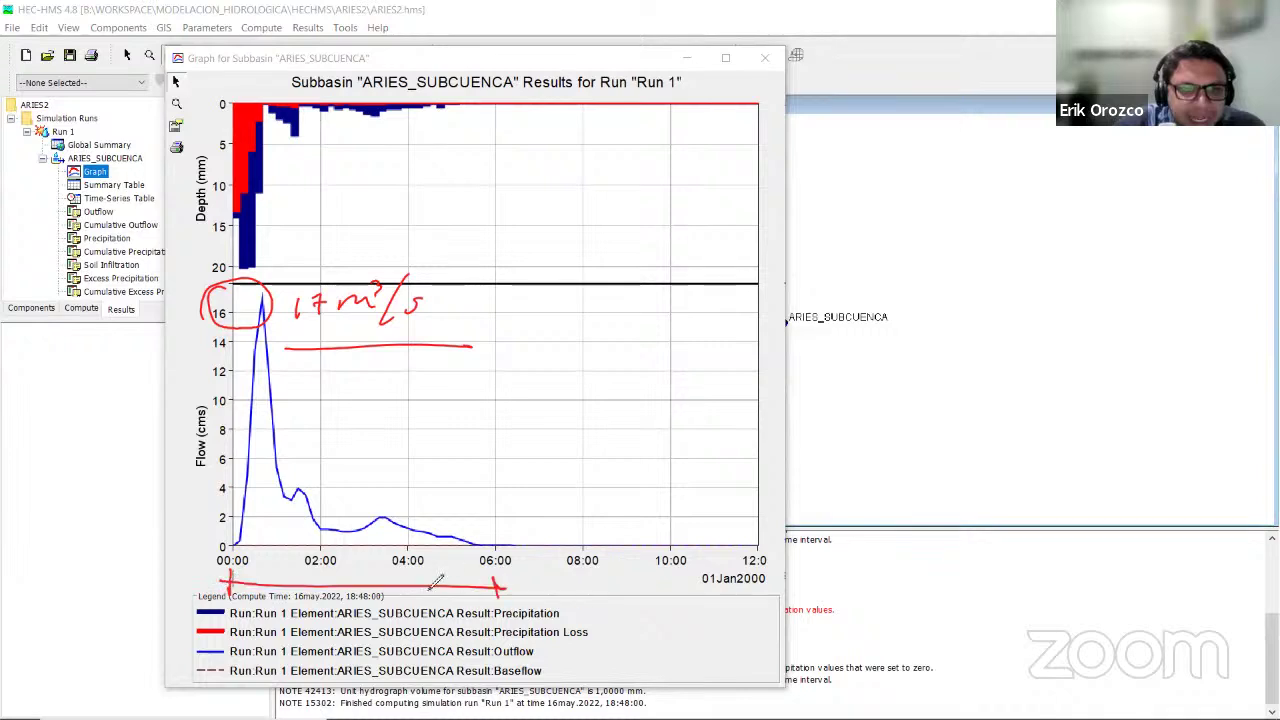
mouse_move(344, 568)
left_mouse_down()
mouse_move(350, 579)
mouse_move(432, 575)
mouse_move(408, 548)
left_mouse_up()
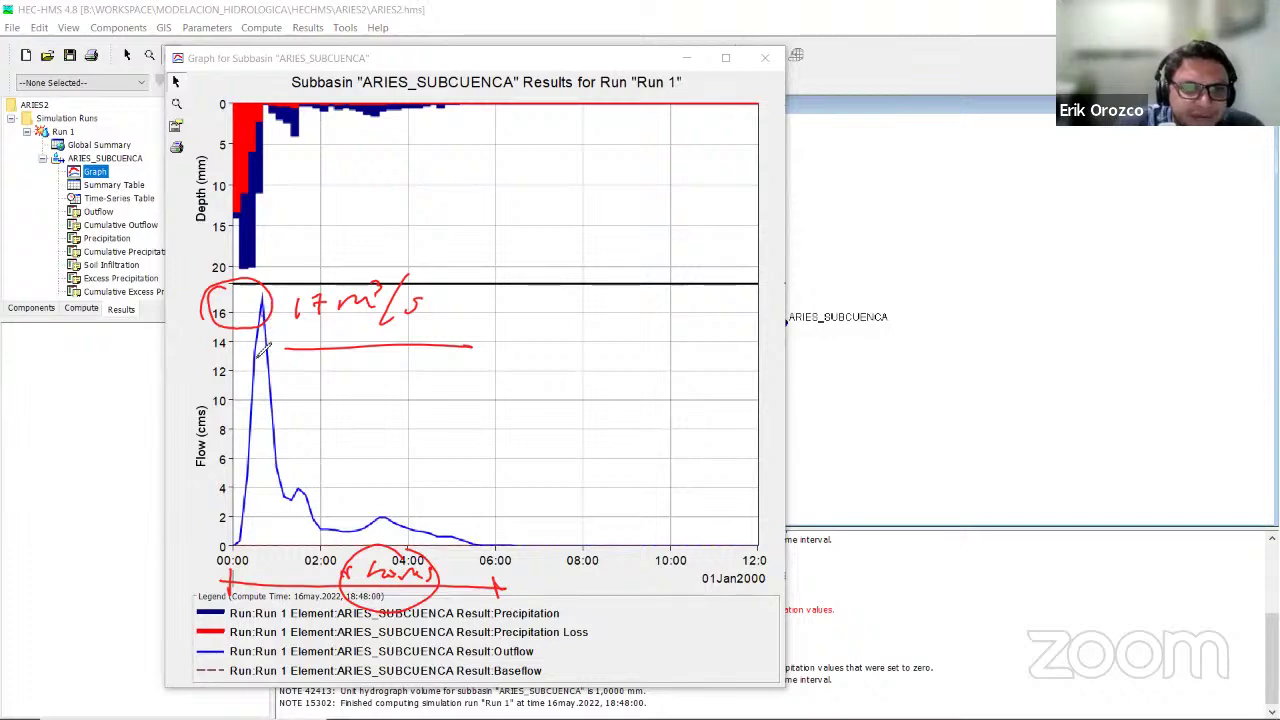
left_click_drag(262, 318, 256, 384)
left_click_drag(258, 398, 264, 466)
left_click_drag(263, 476, 270, 548)
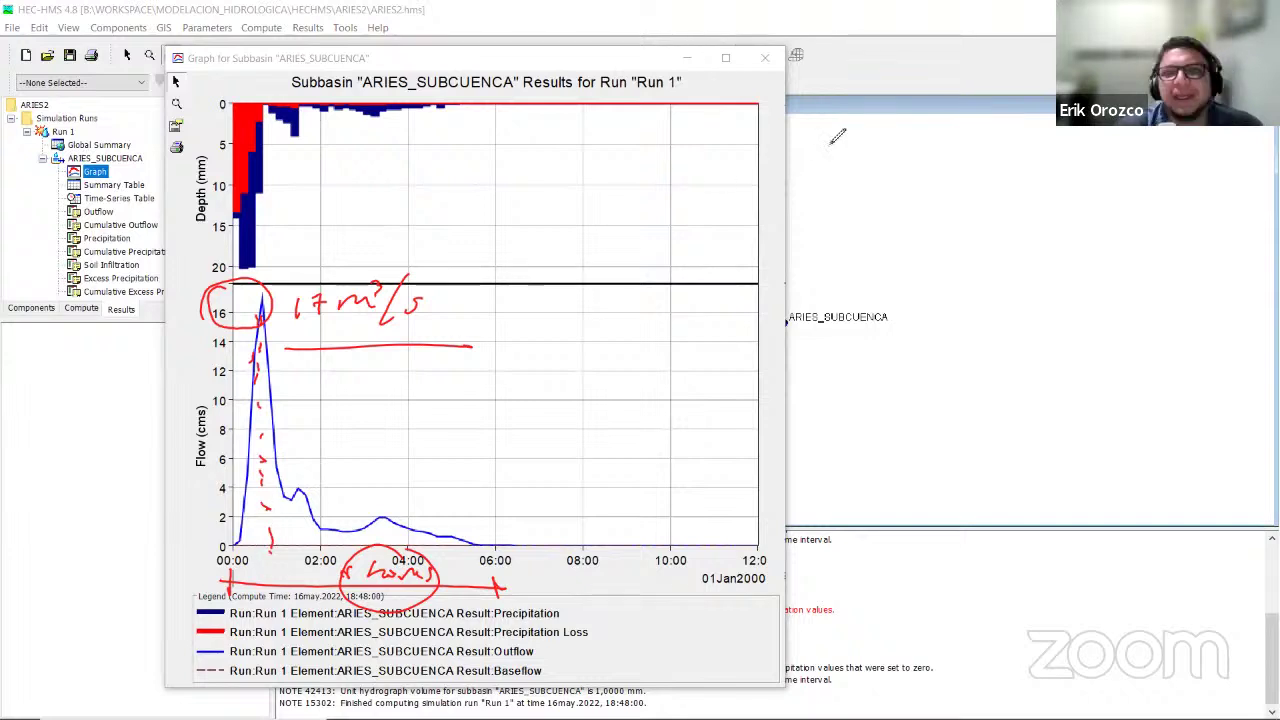
key("e")
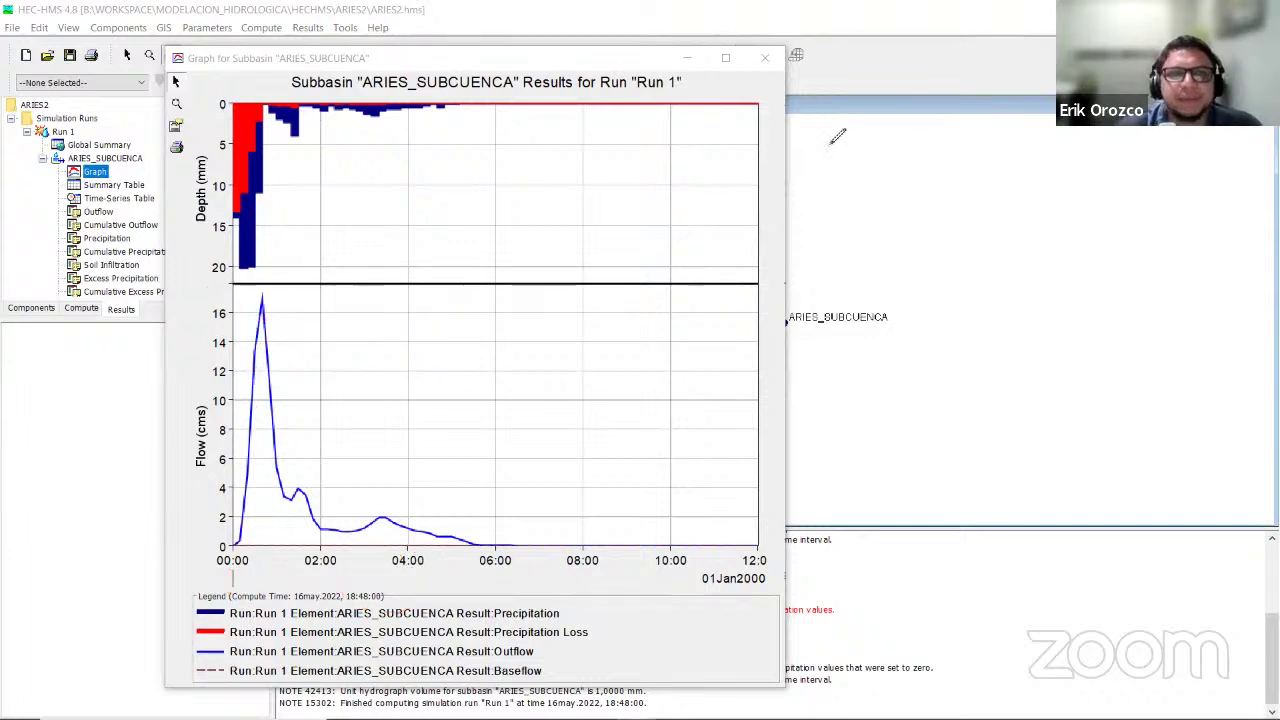
Close the graph, review the Summary Table of ARIES_SUBCUENCA and close it.
left_click_drag(427, 52, 414, 125)
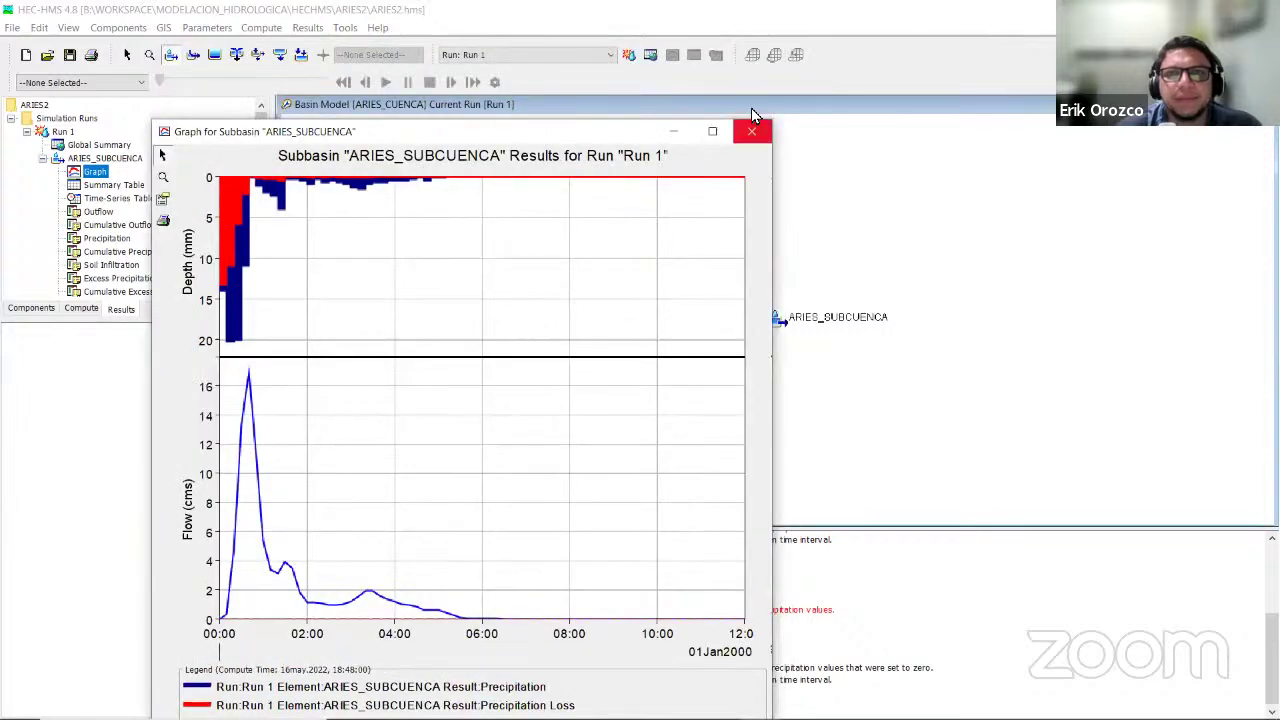
left_click(752, 124)
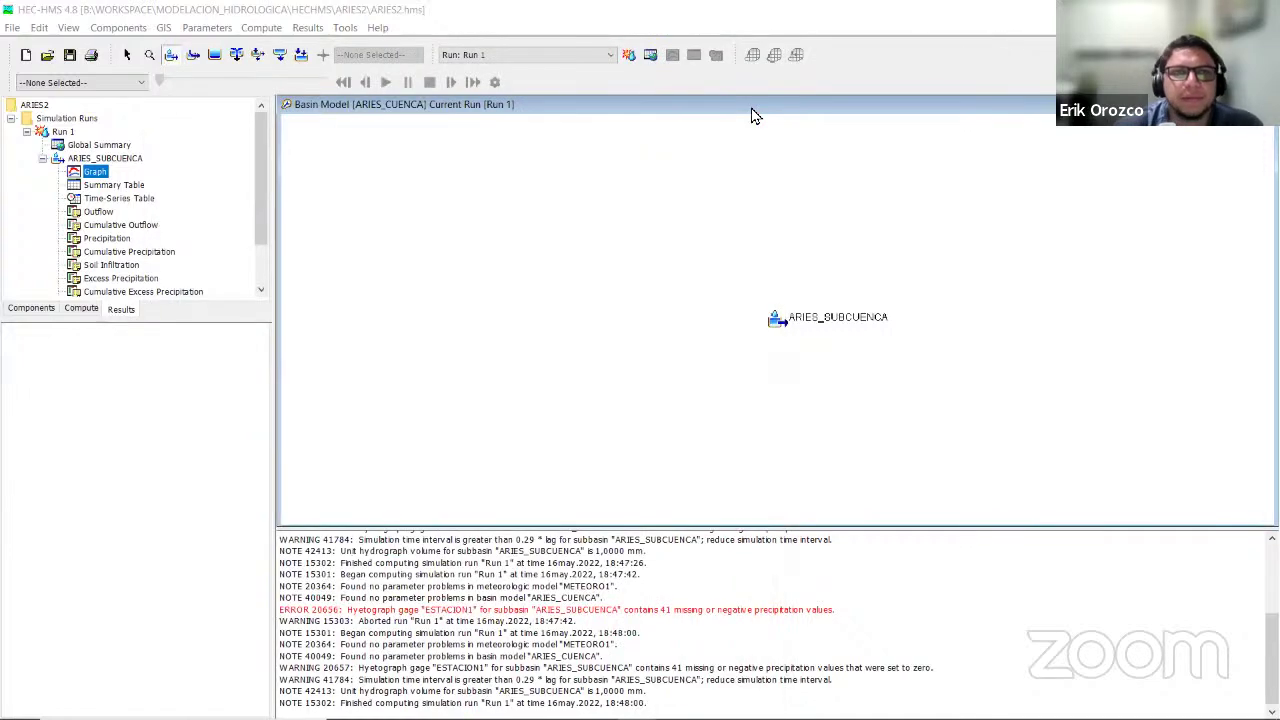
left_click(113, 186)
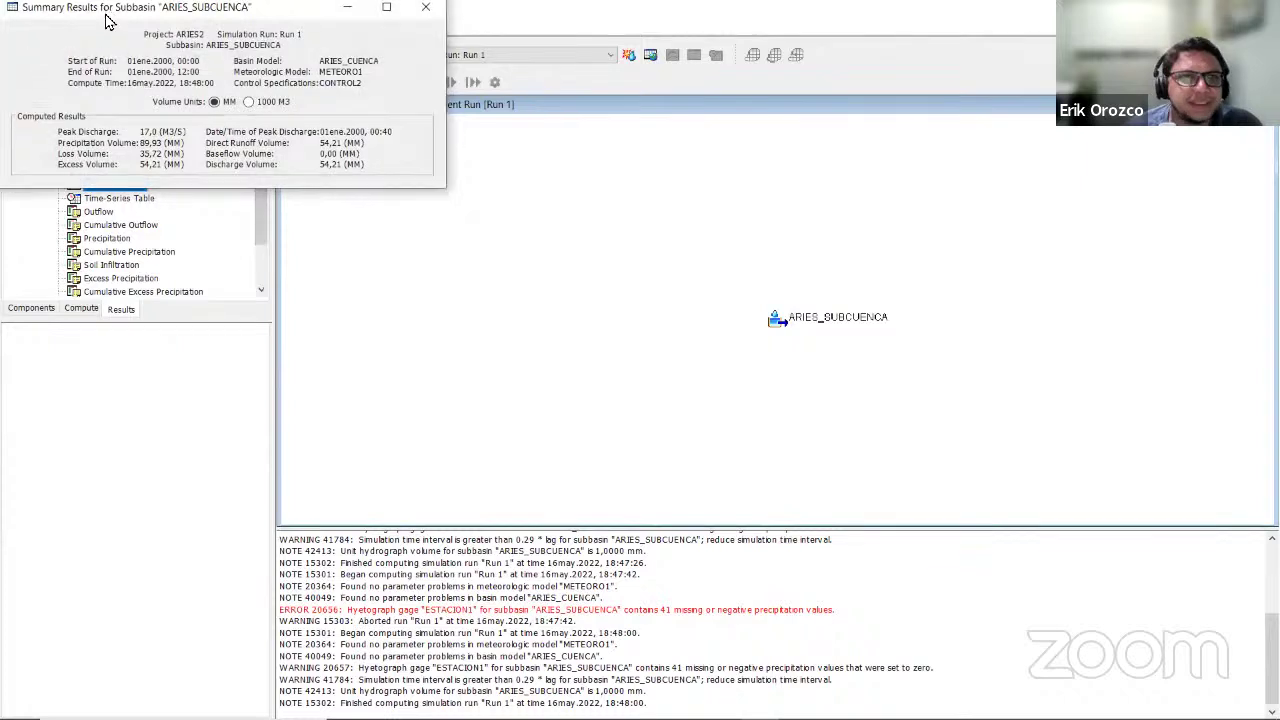
left_click_drag(108, 20, 166, 388)
left_click(471, 386)
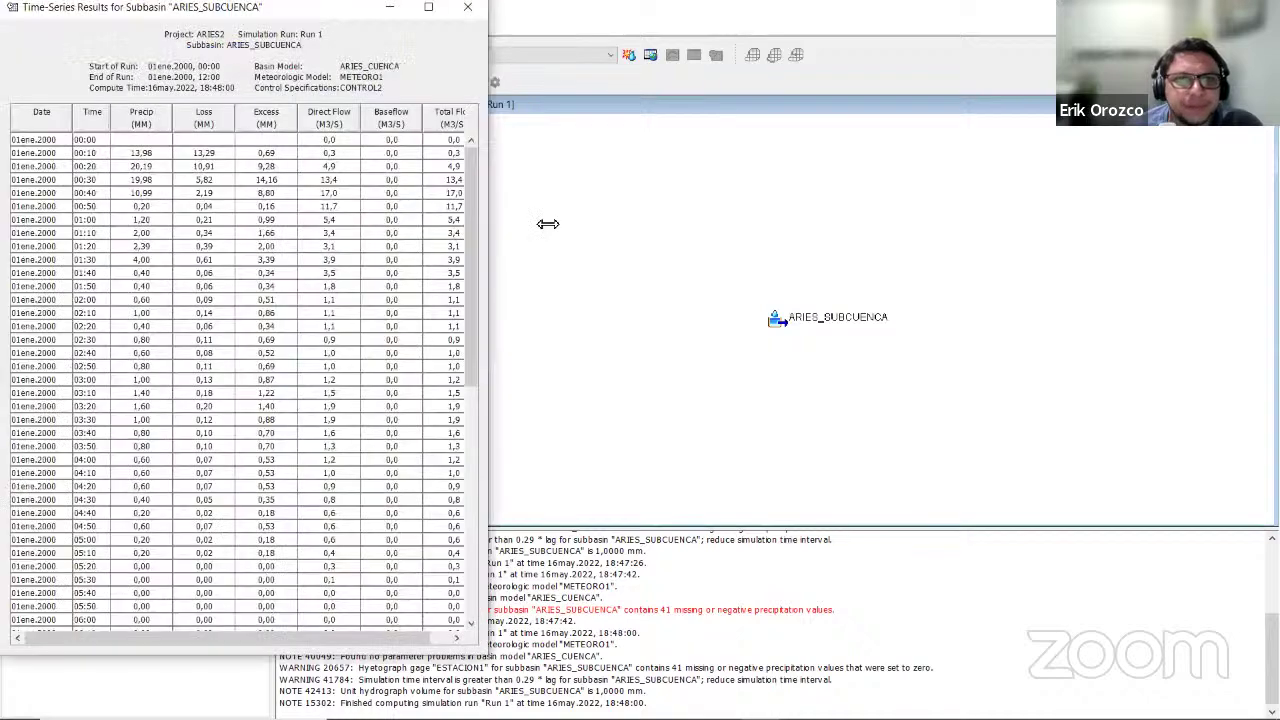
Widen the ARIES_SUBCUENCA time-series results to show the whole Total Flow column, and temporarily circle the 00:40 row in red.
left_click_drag(548, 223, 546, 223)
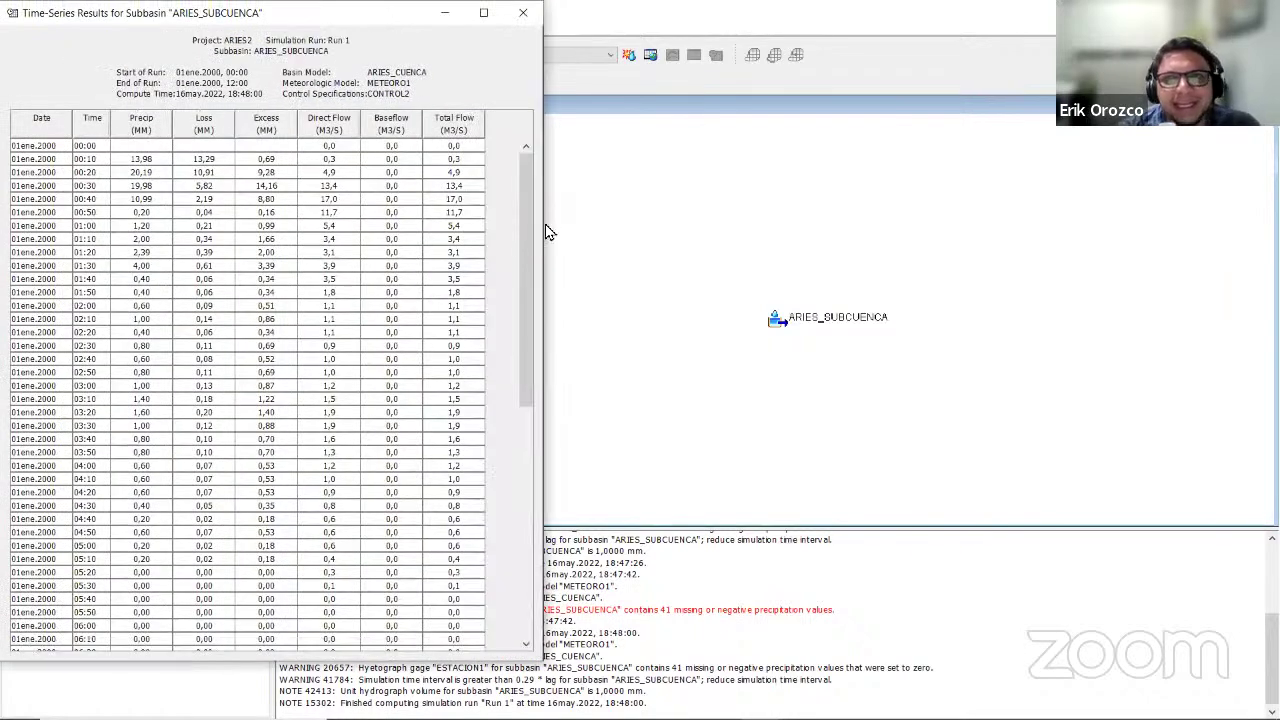
left_click(548, 232)
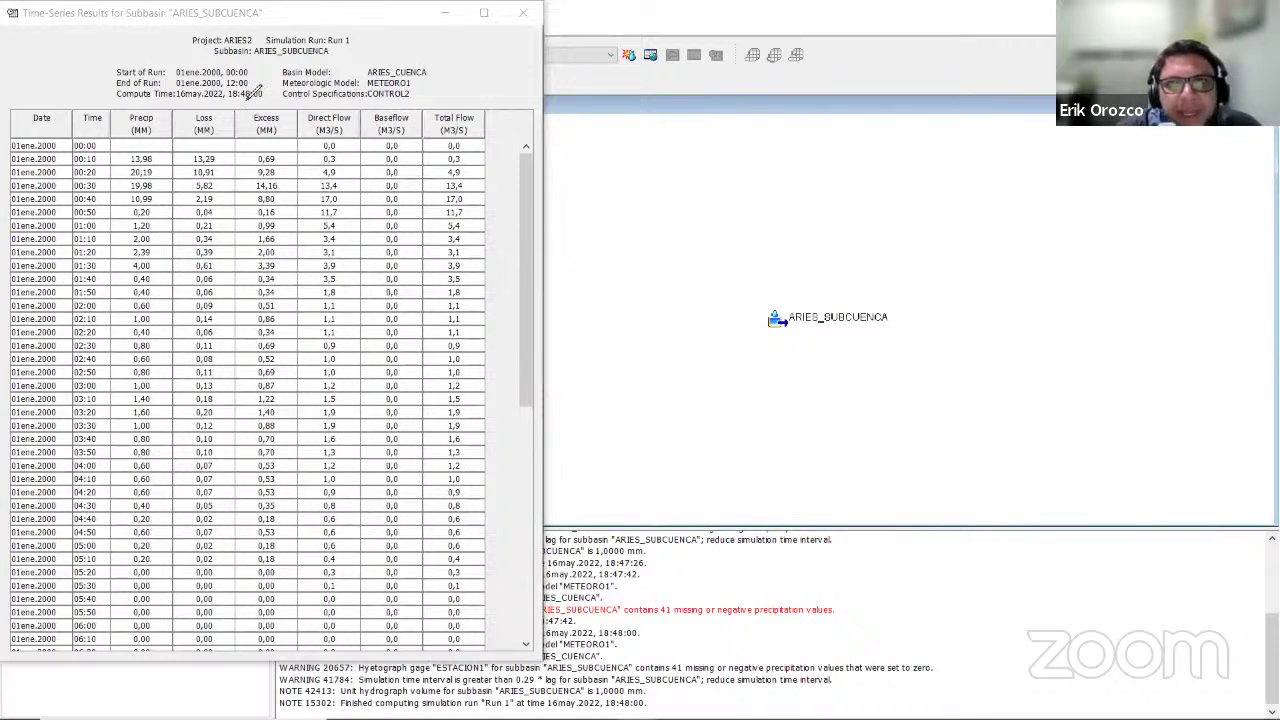
left_click(18, 196)
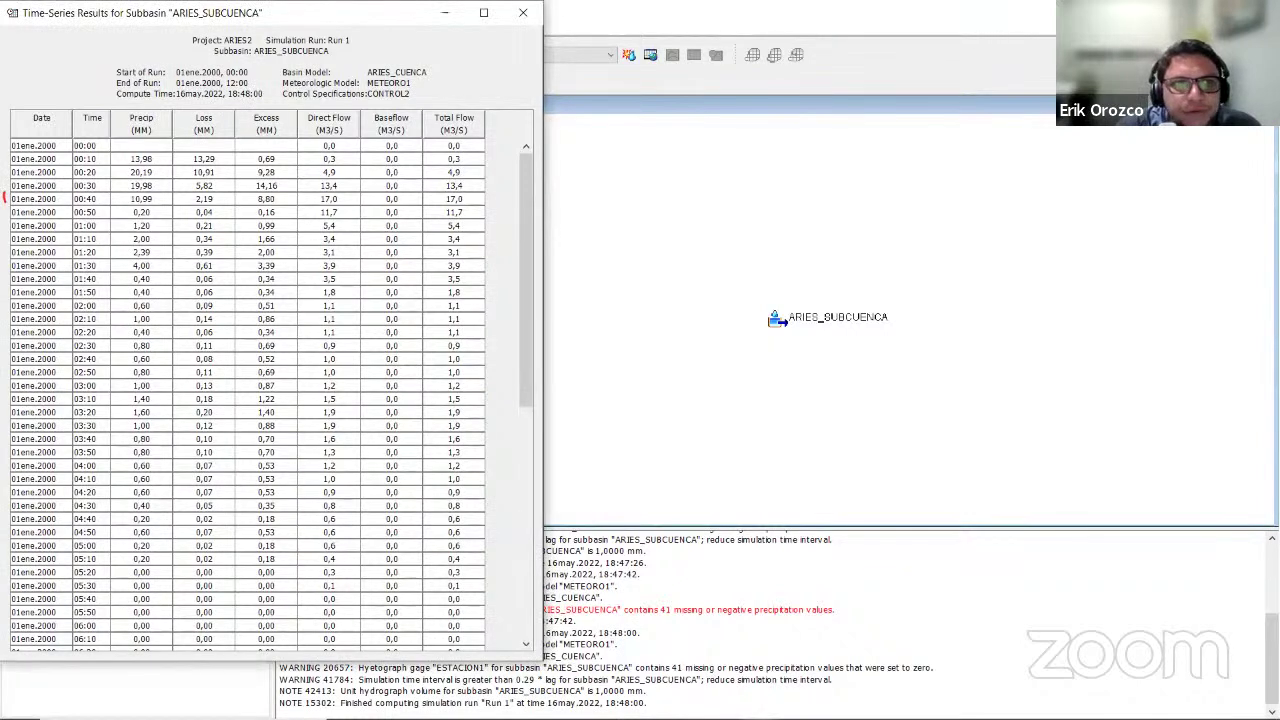
left_click_drag(5, 198, 380, 184)
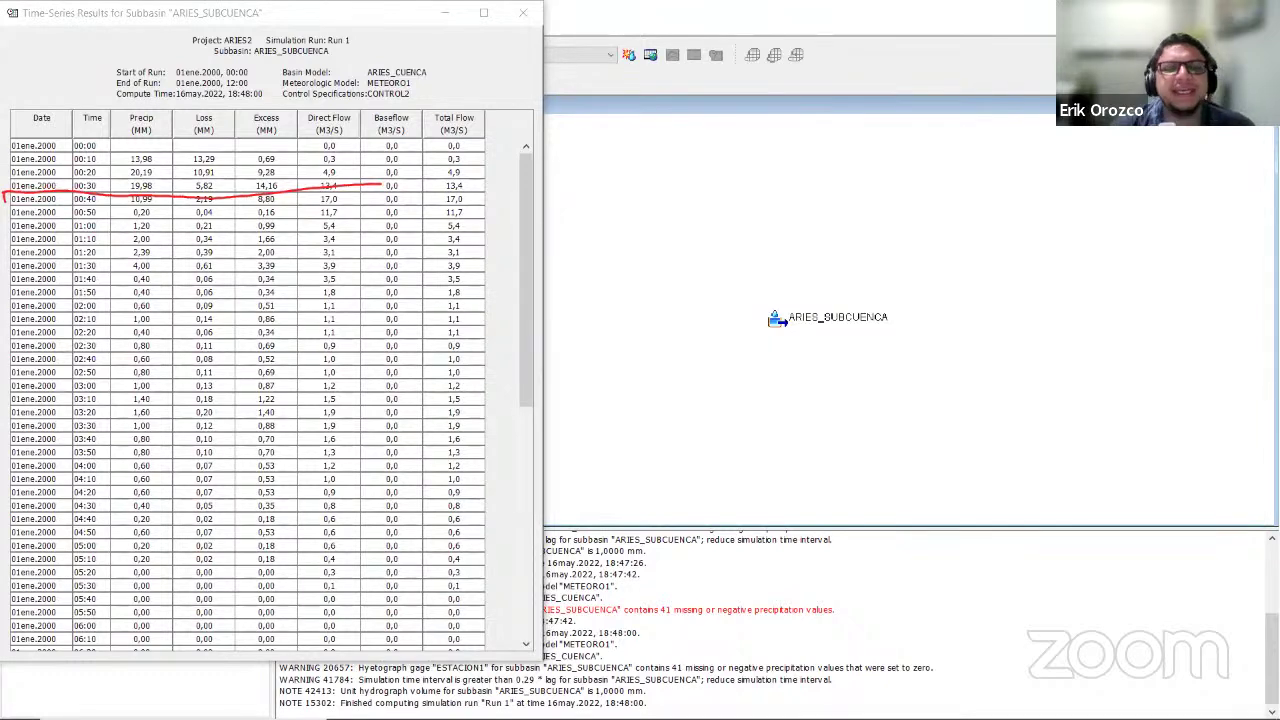
left_click_drag(380, 184, 10, 207)
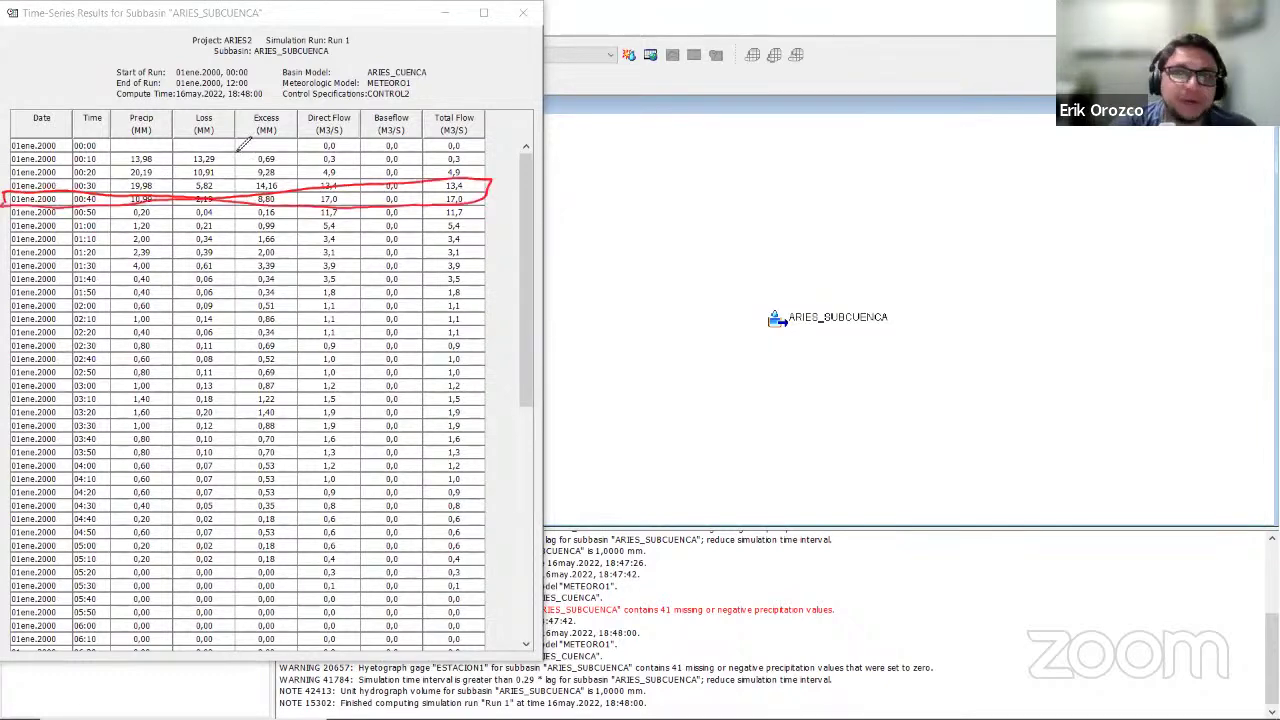
key("ctrl+z")
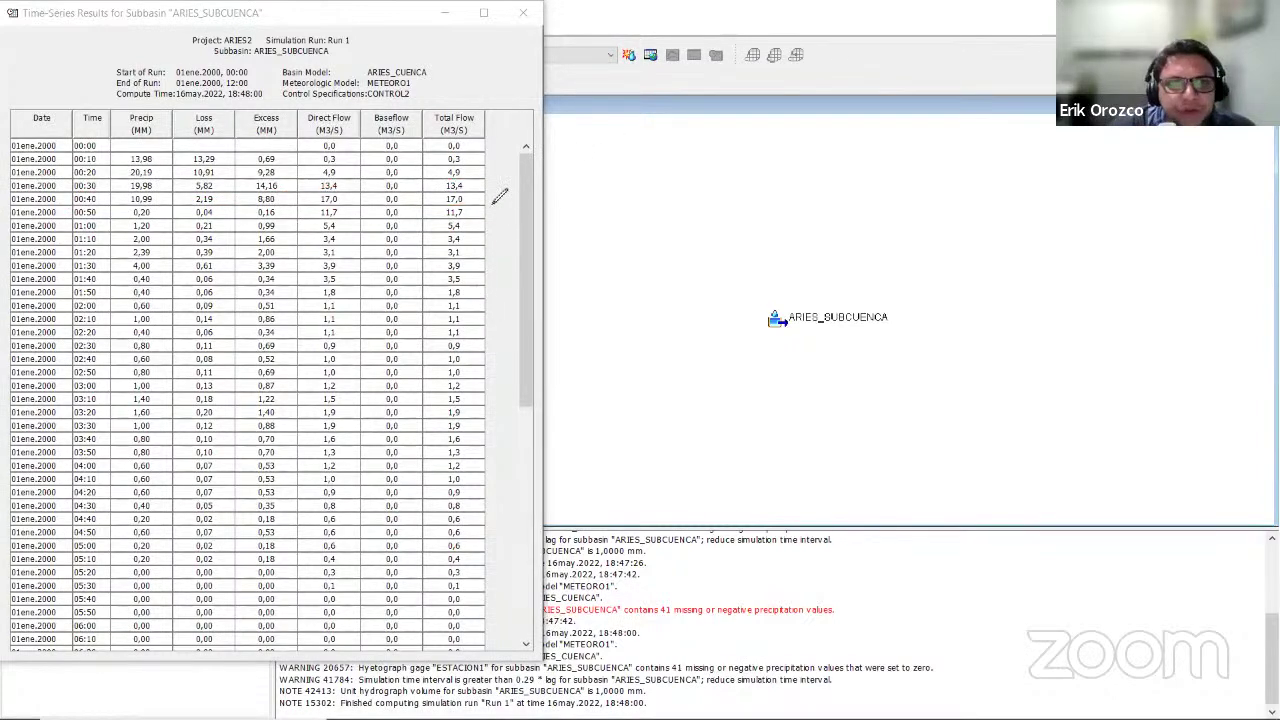
Circle the peak values in the Total Flow column in red and clear the annotation.
left_click_drag(483, 186, 398, 203)
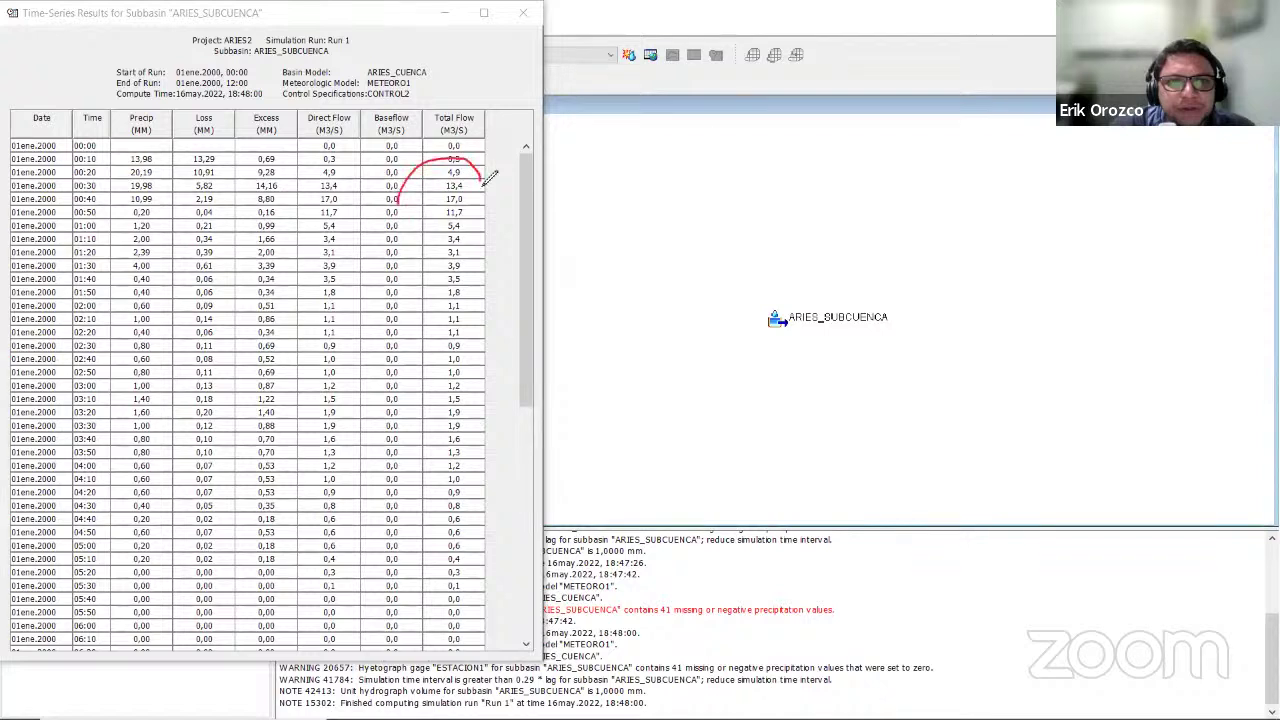
left_click_drag(490, 177, 402, 212)
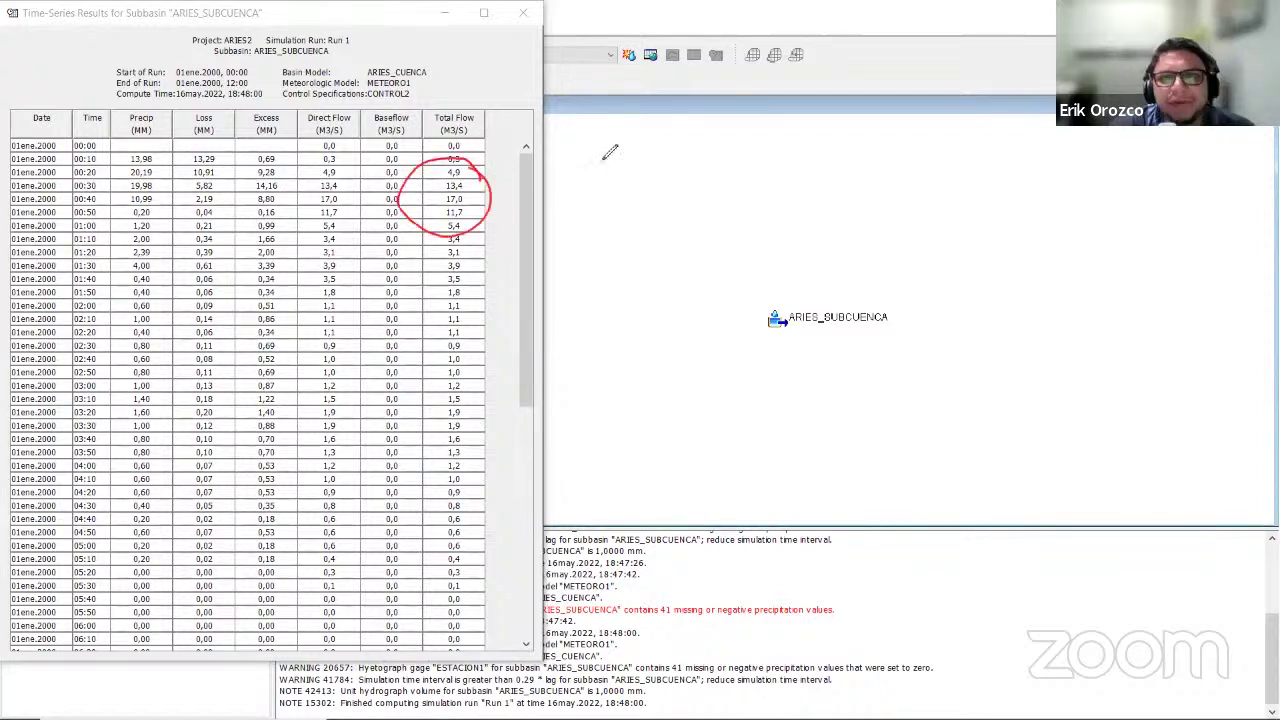
key("Escape")
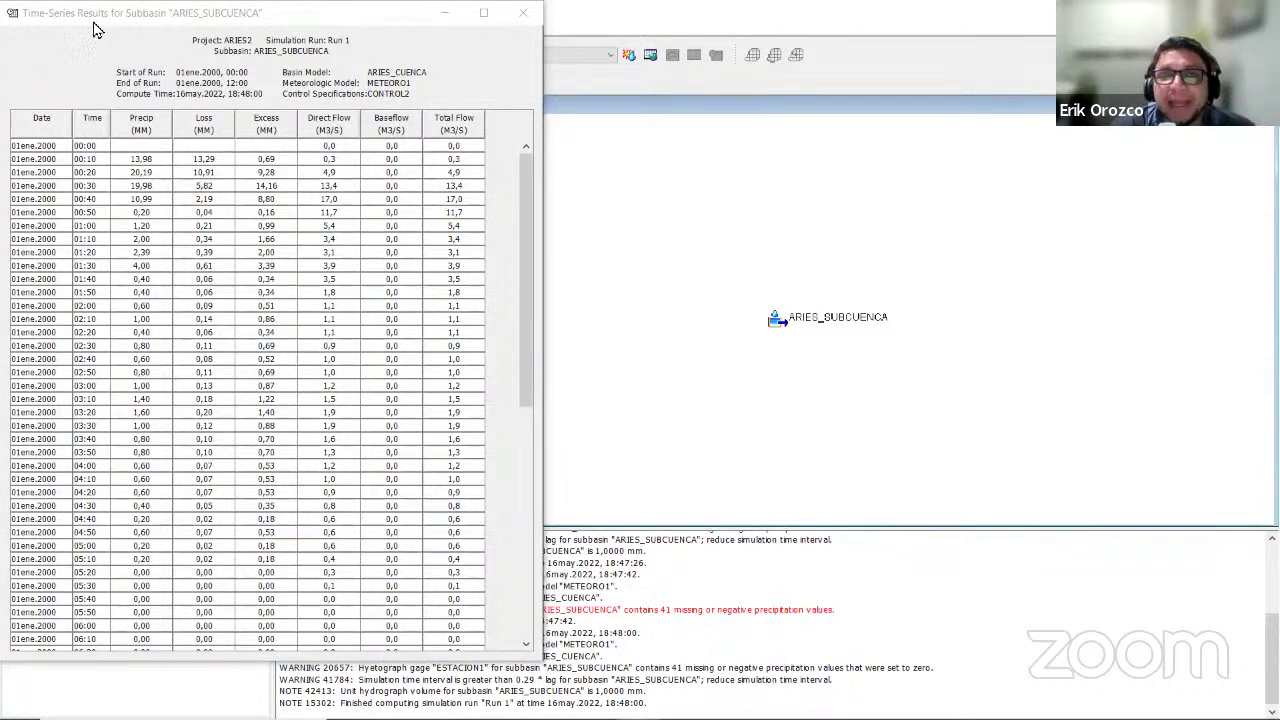
left_click_drag(74, 16, 155, 149)
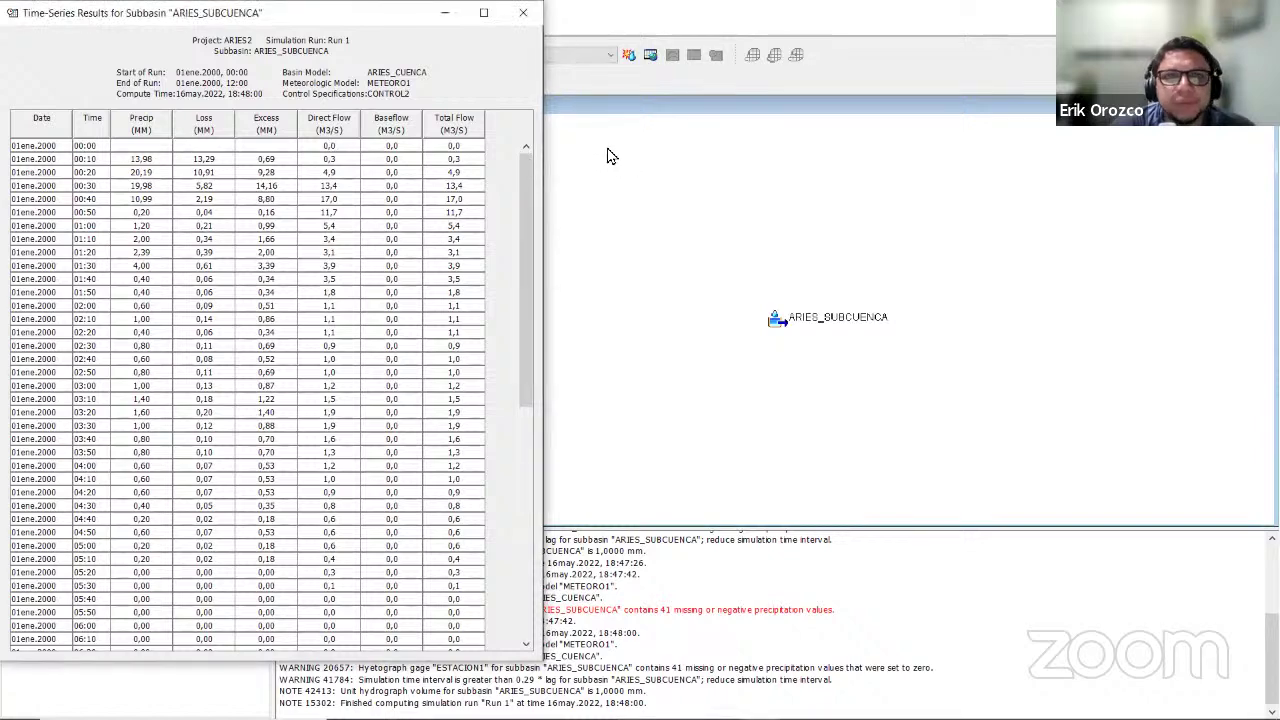